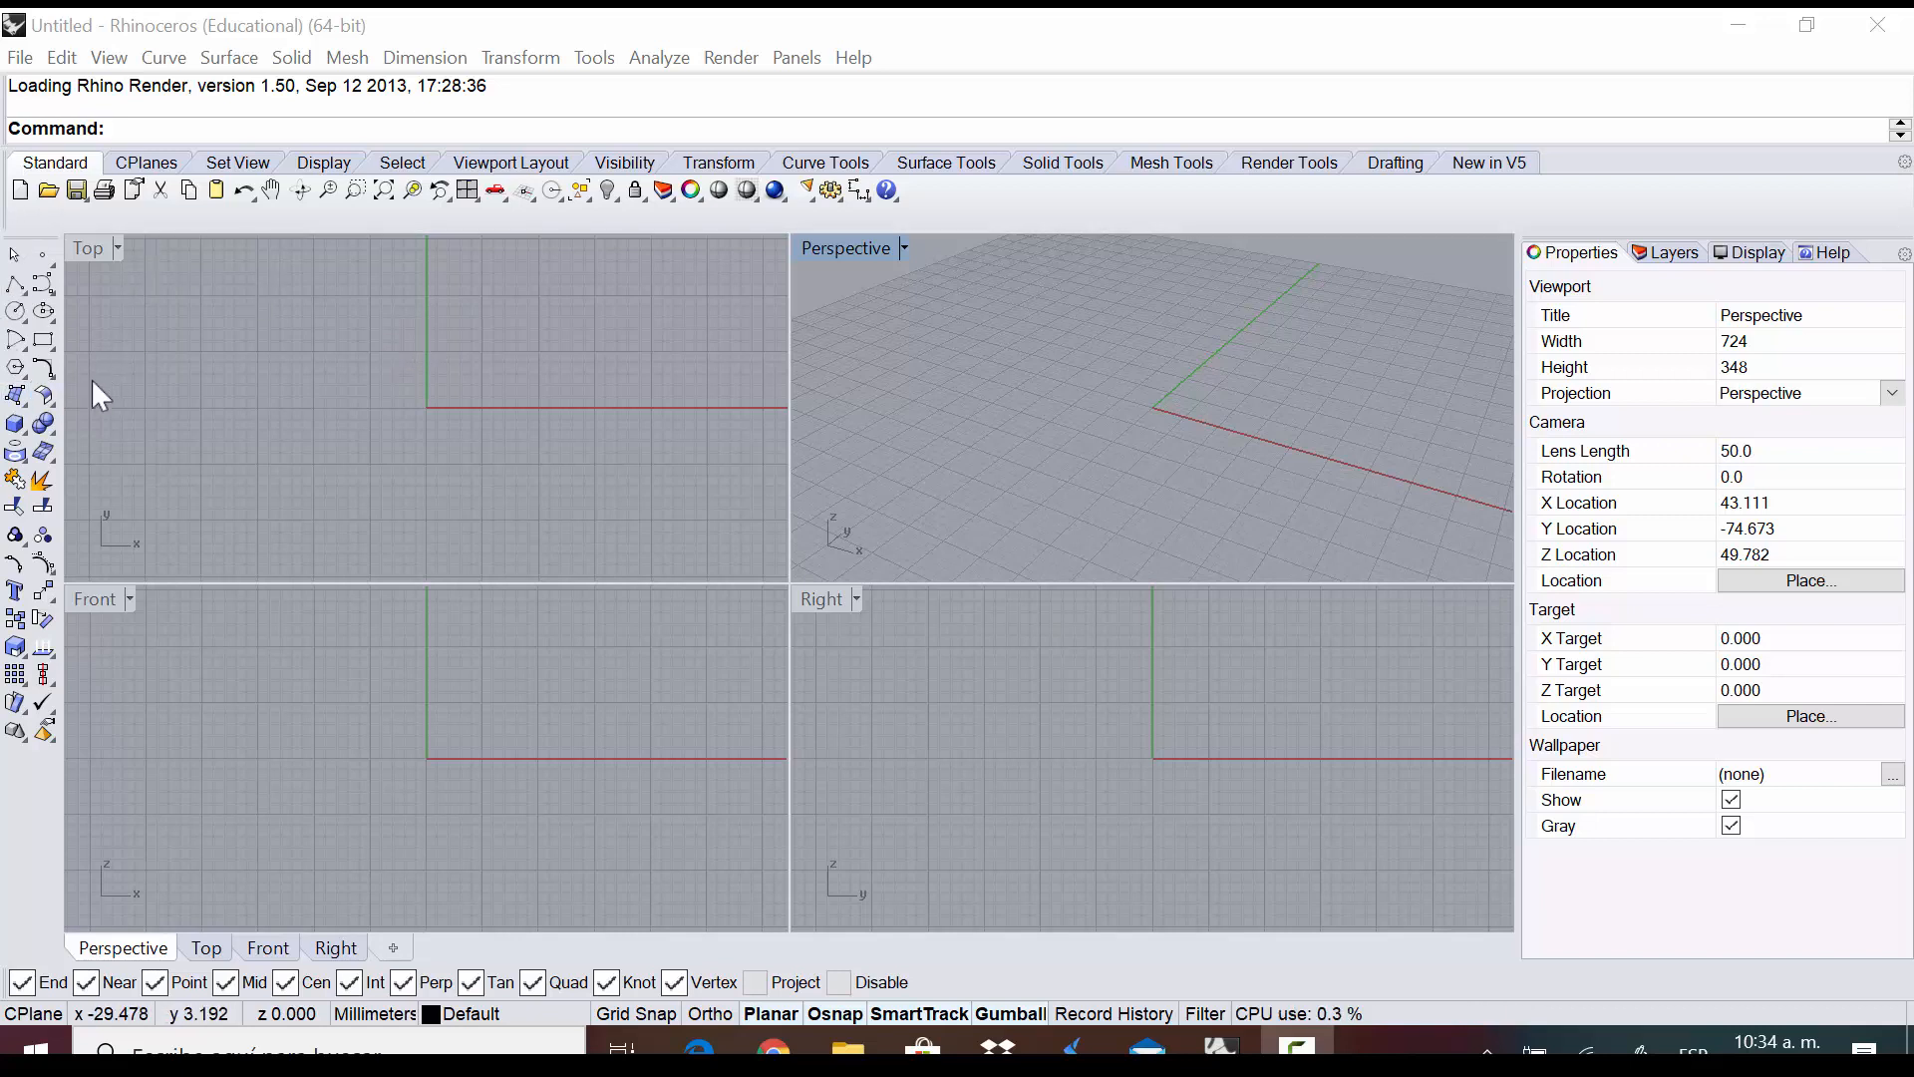
left_click(17, 433)
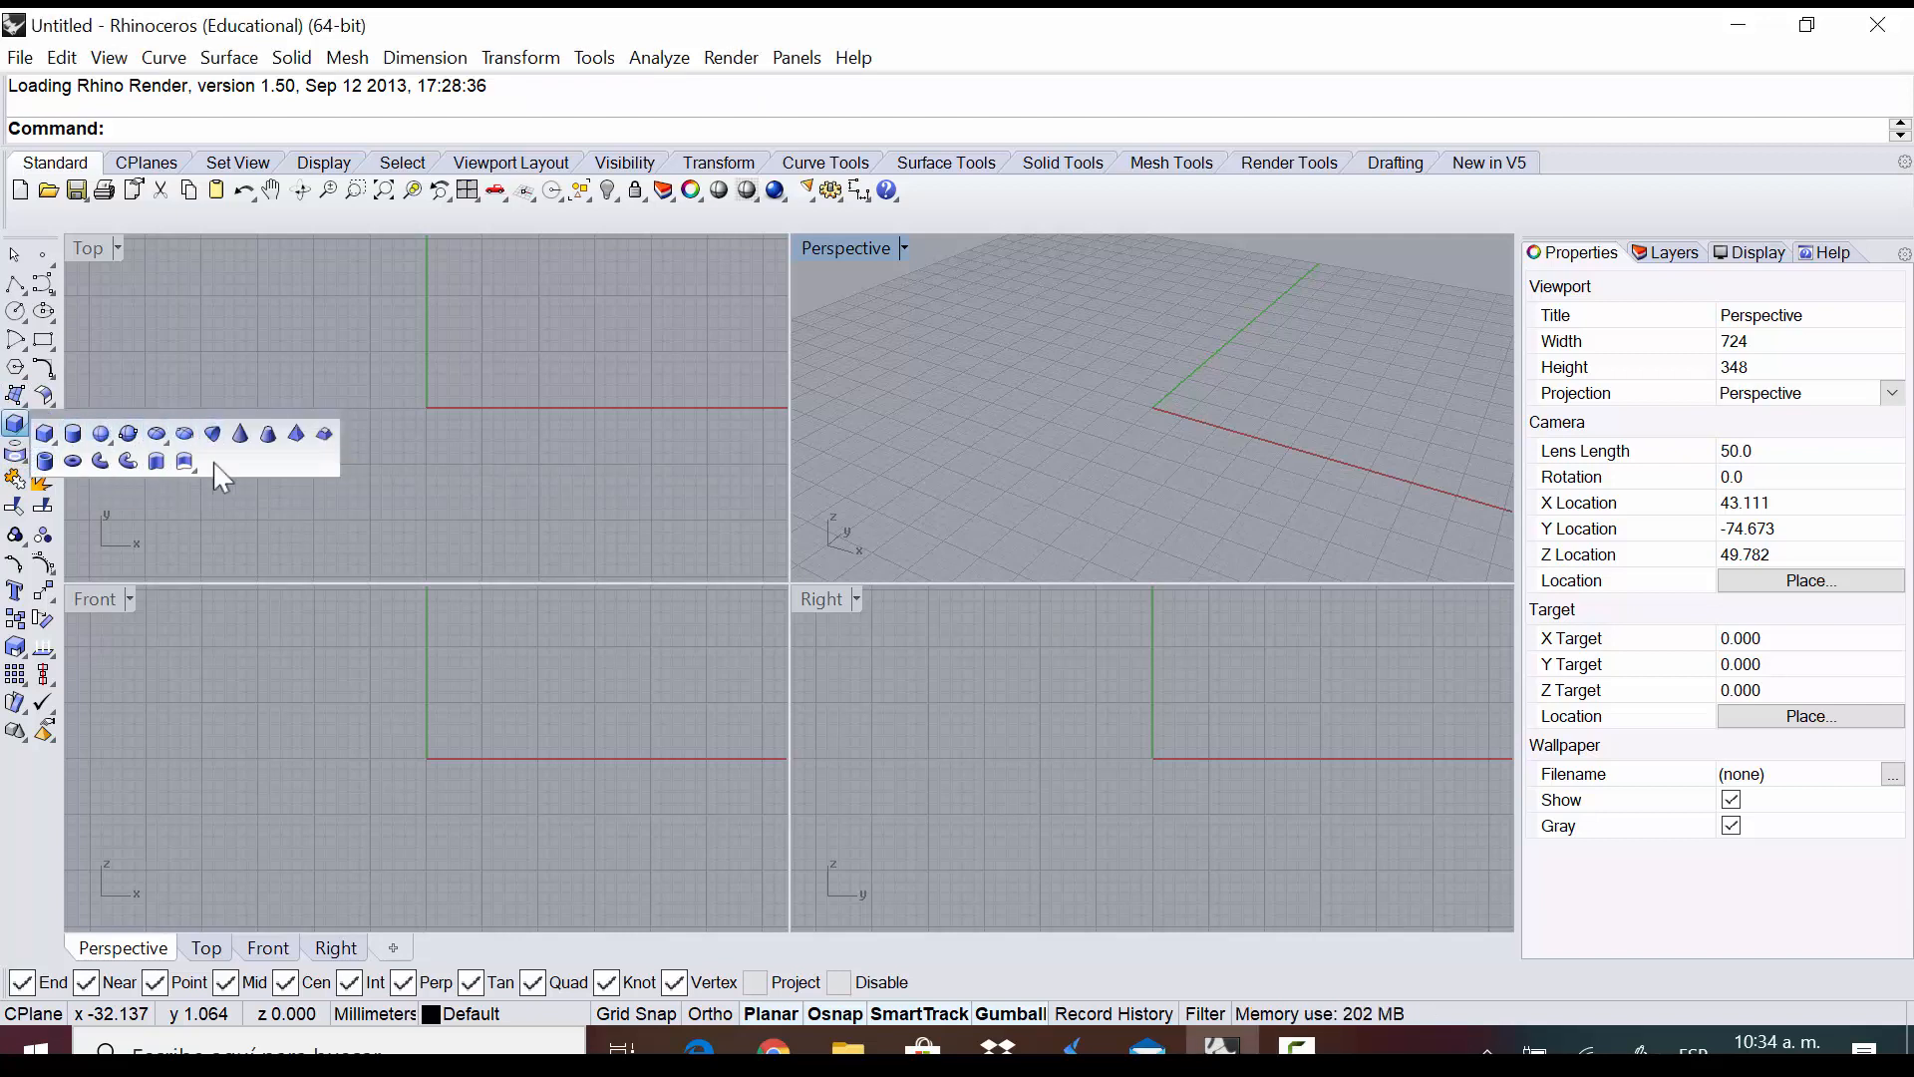
left_click(357, 359)
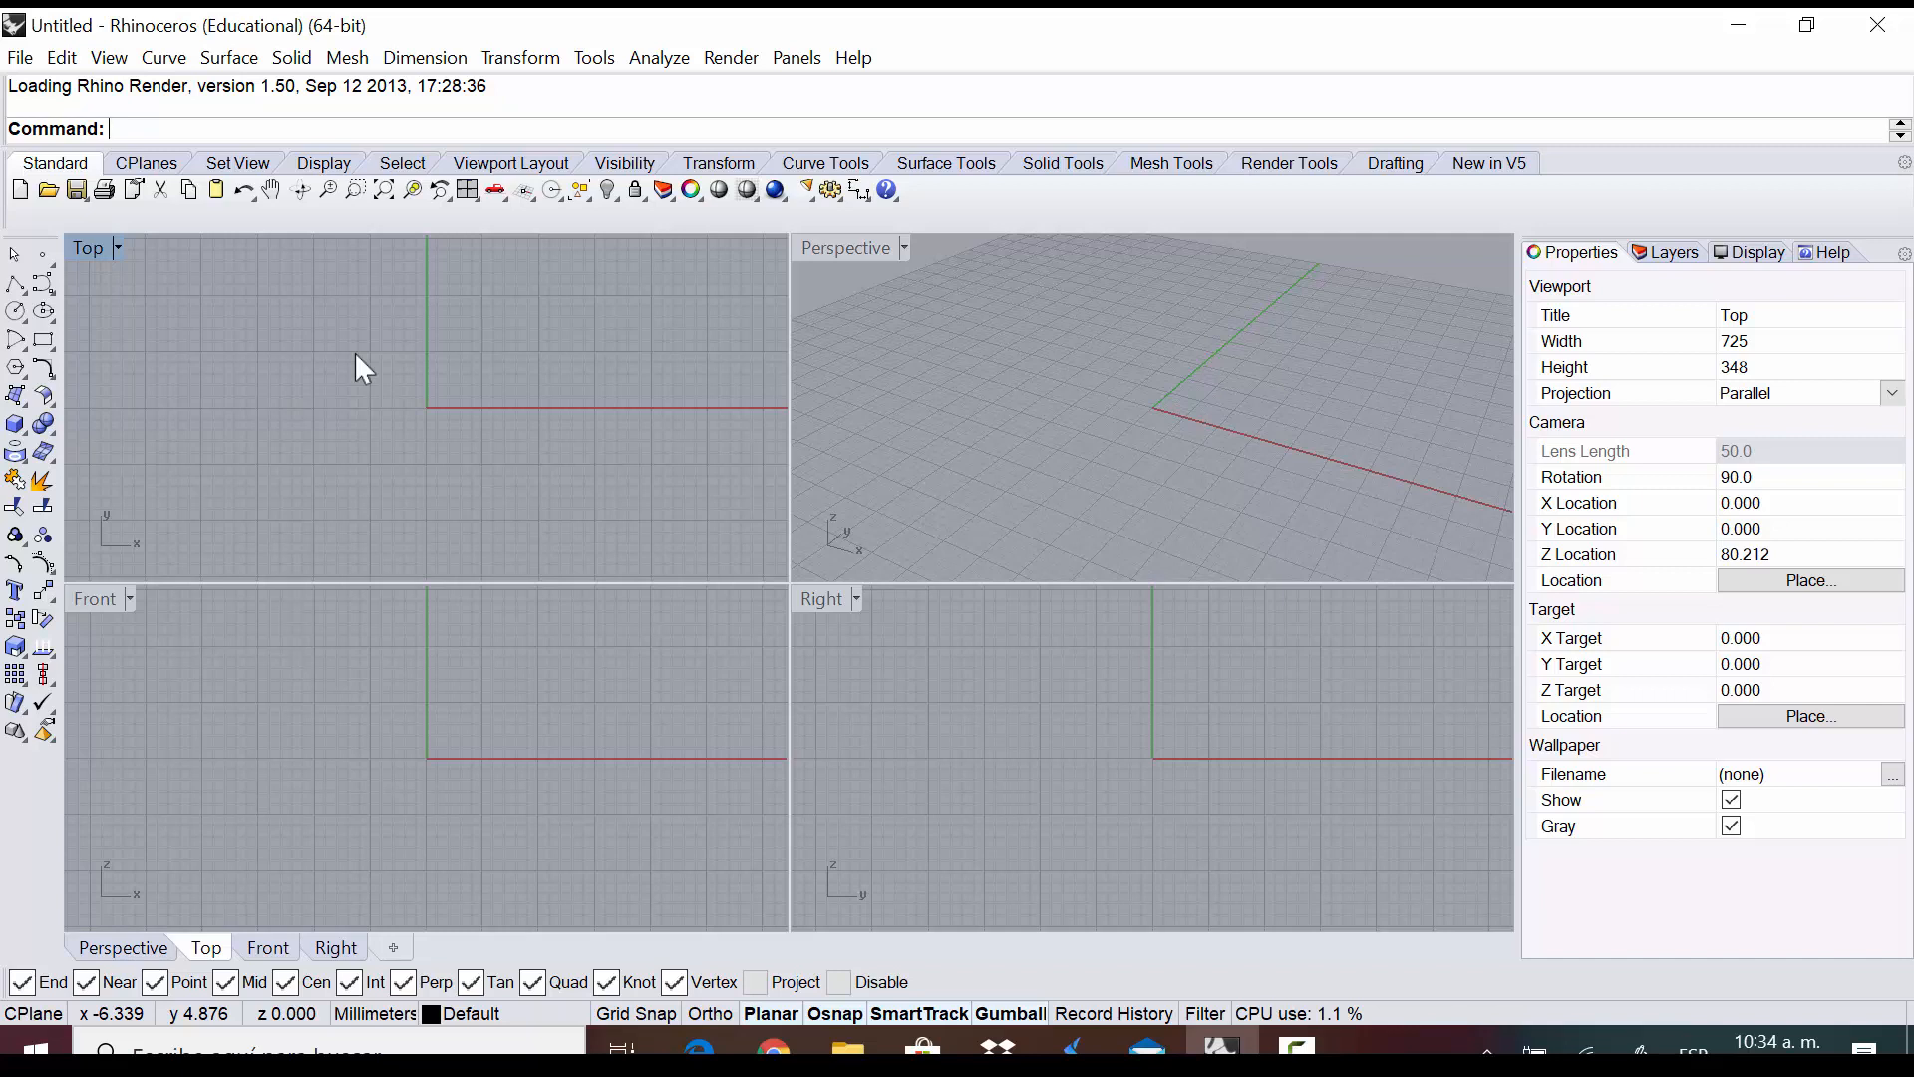
left_click(43, 426)
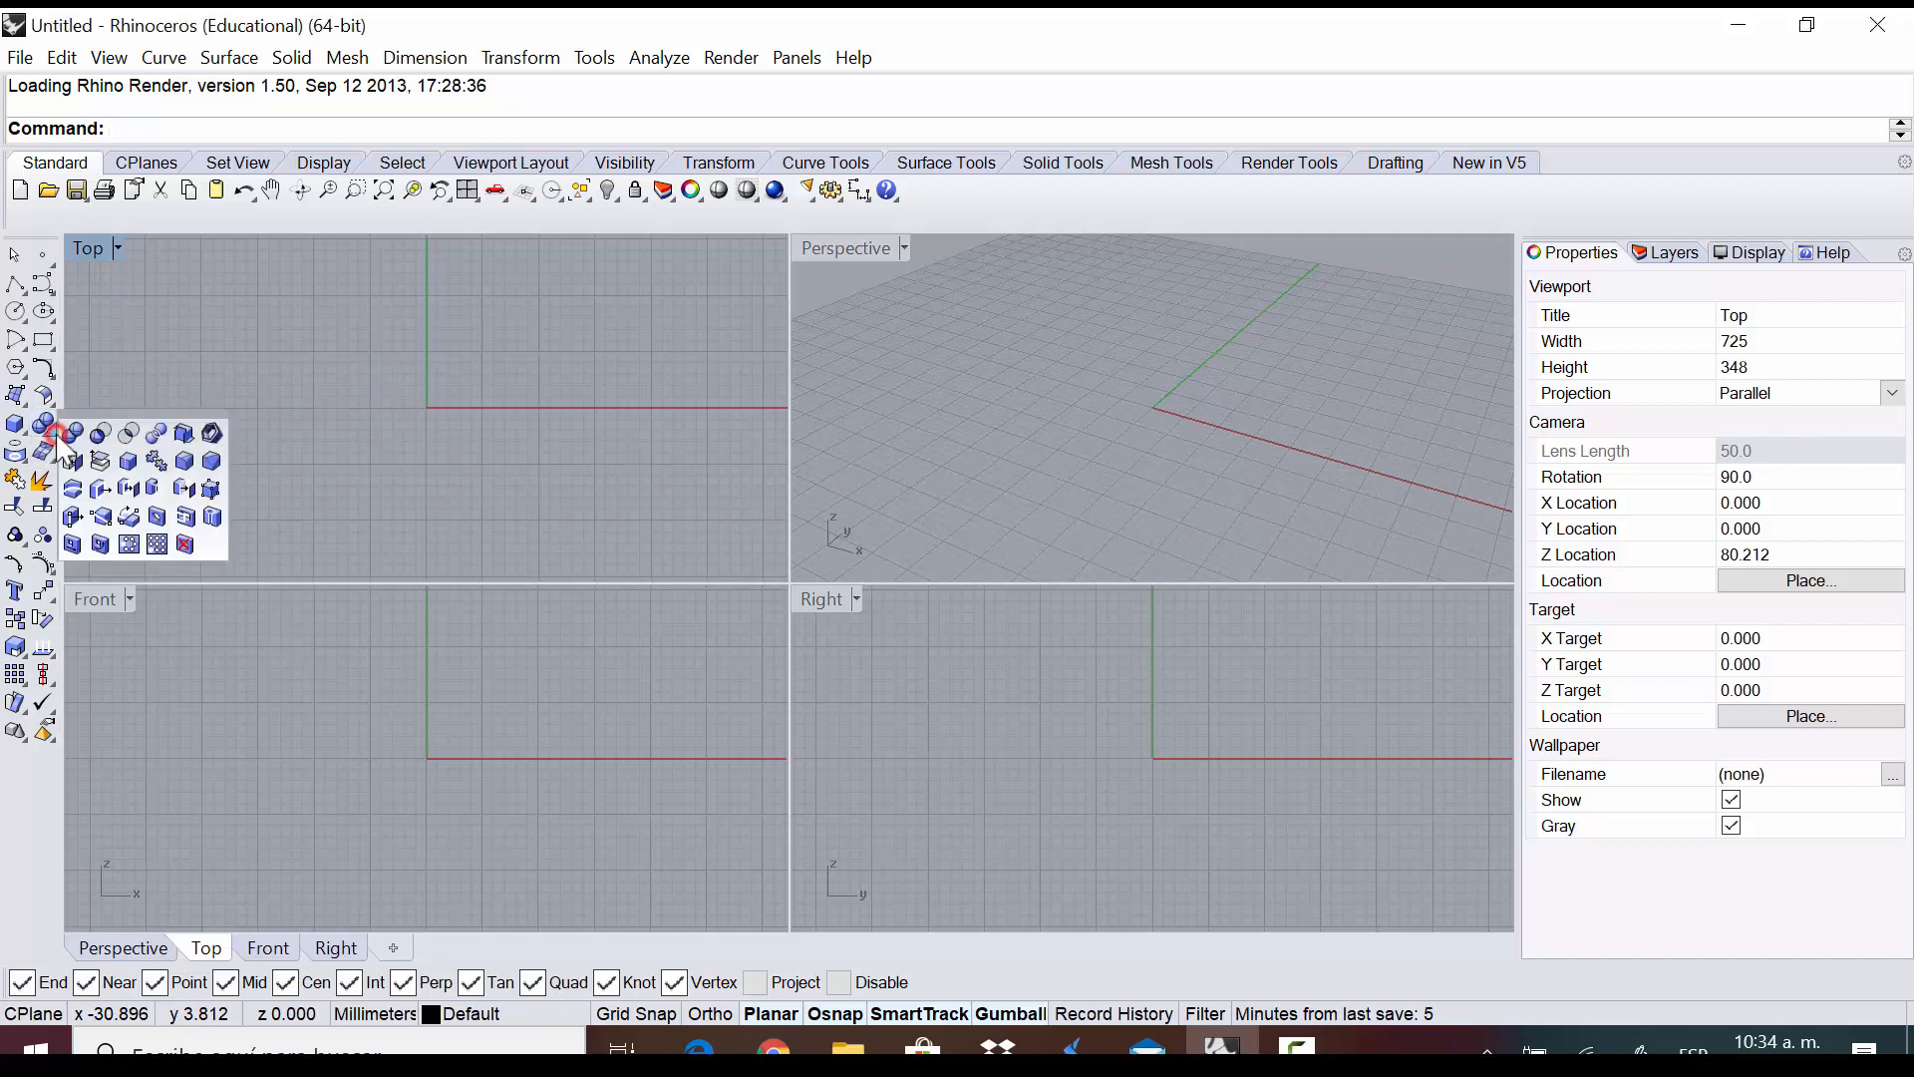
left_click_drag(86, 417, 430, 319)
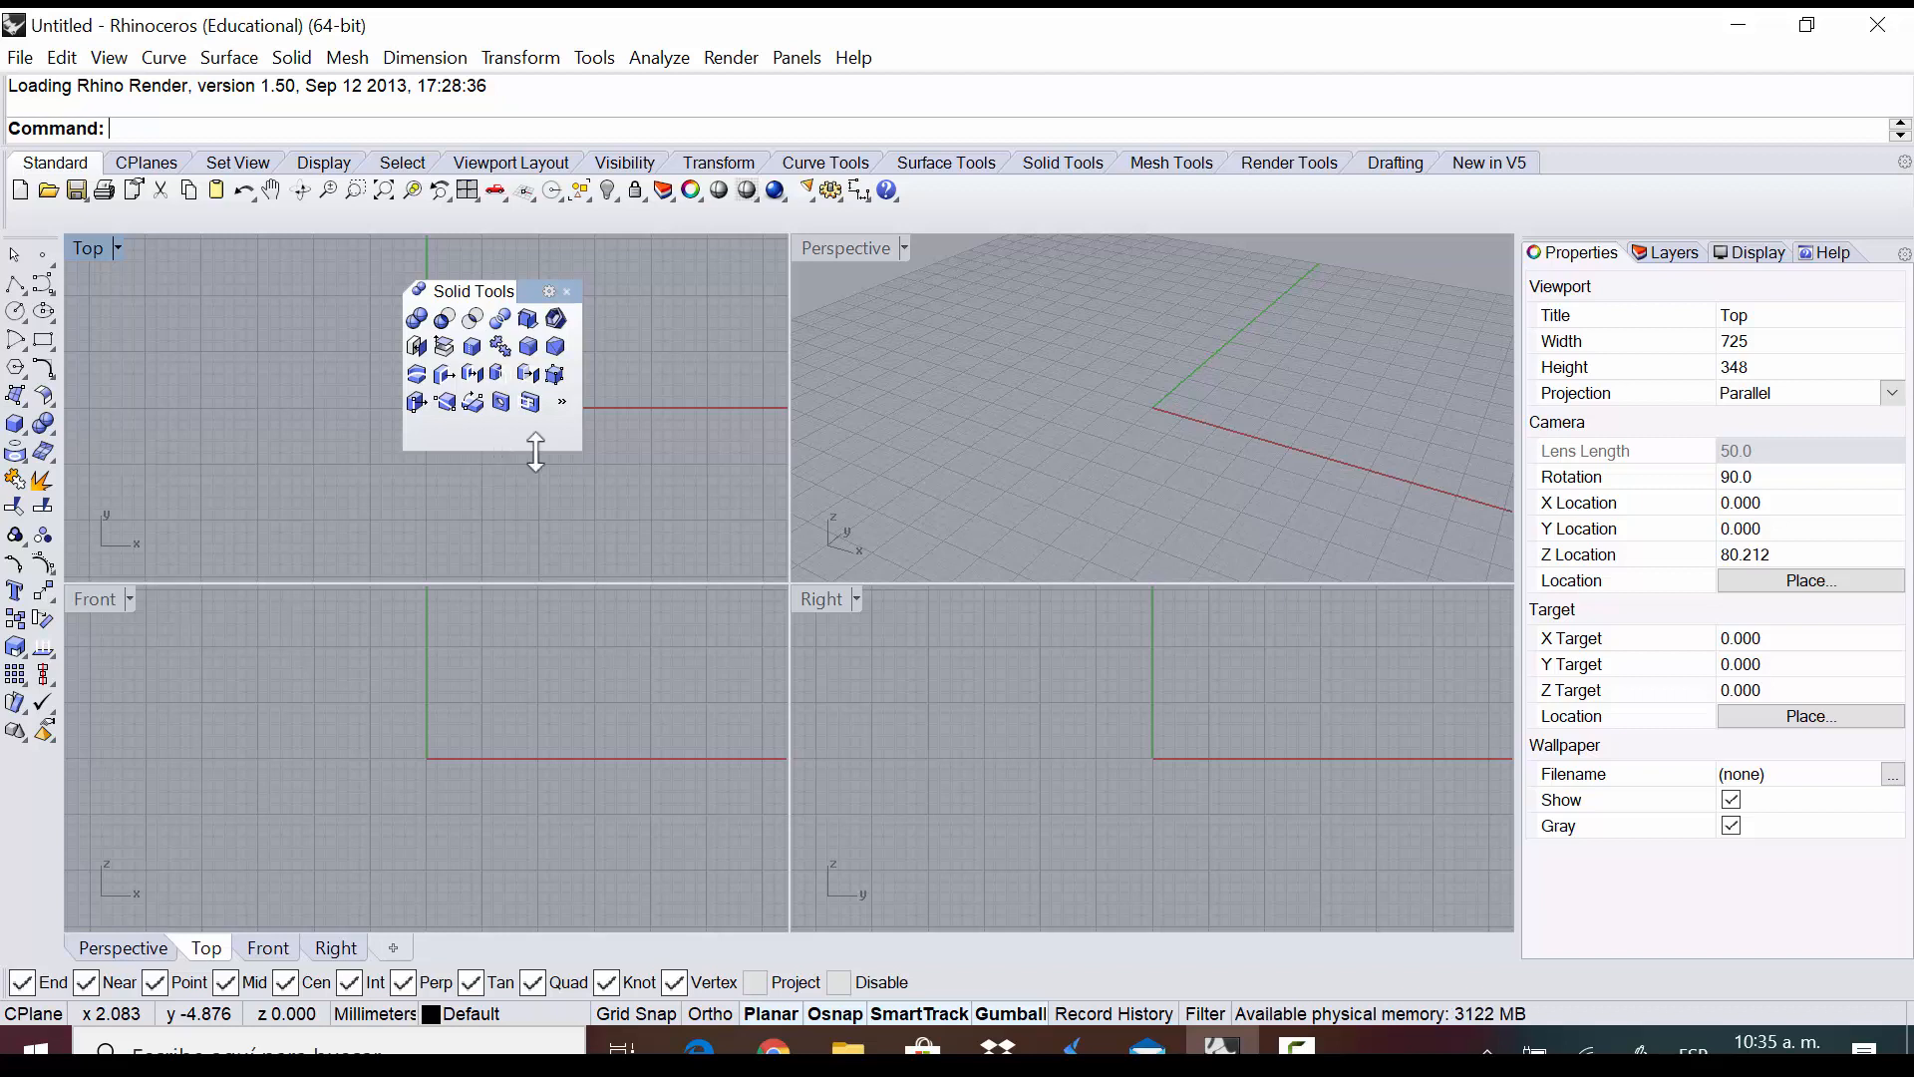
left_click_drag(579, 446, 665, 450)
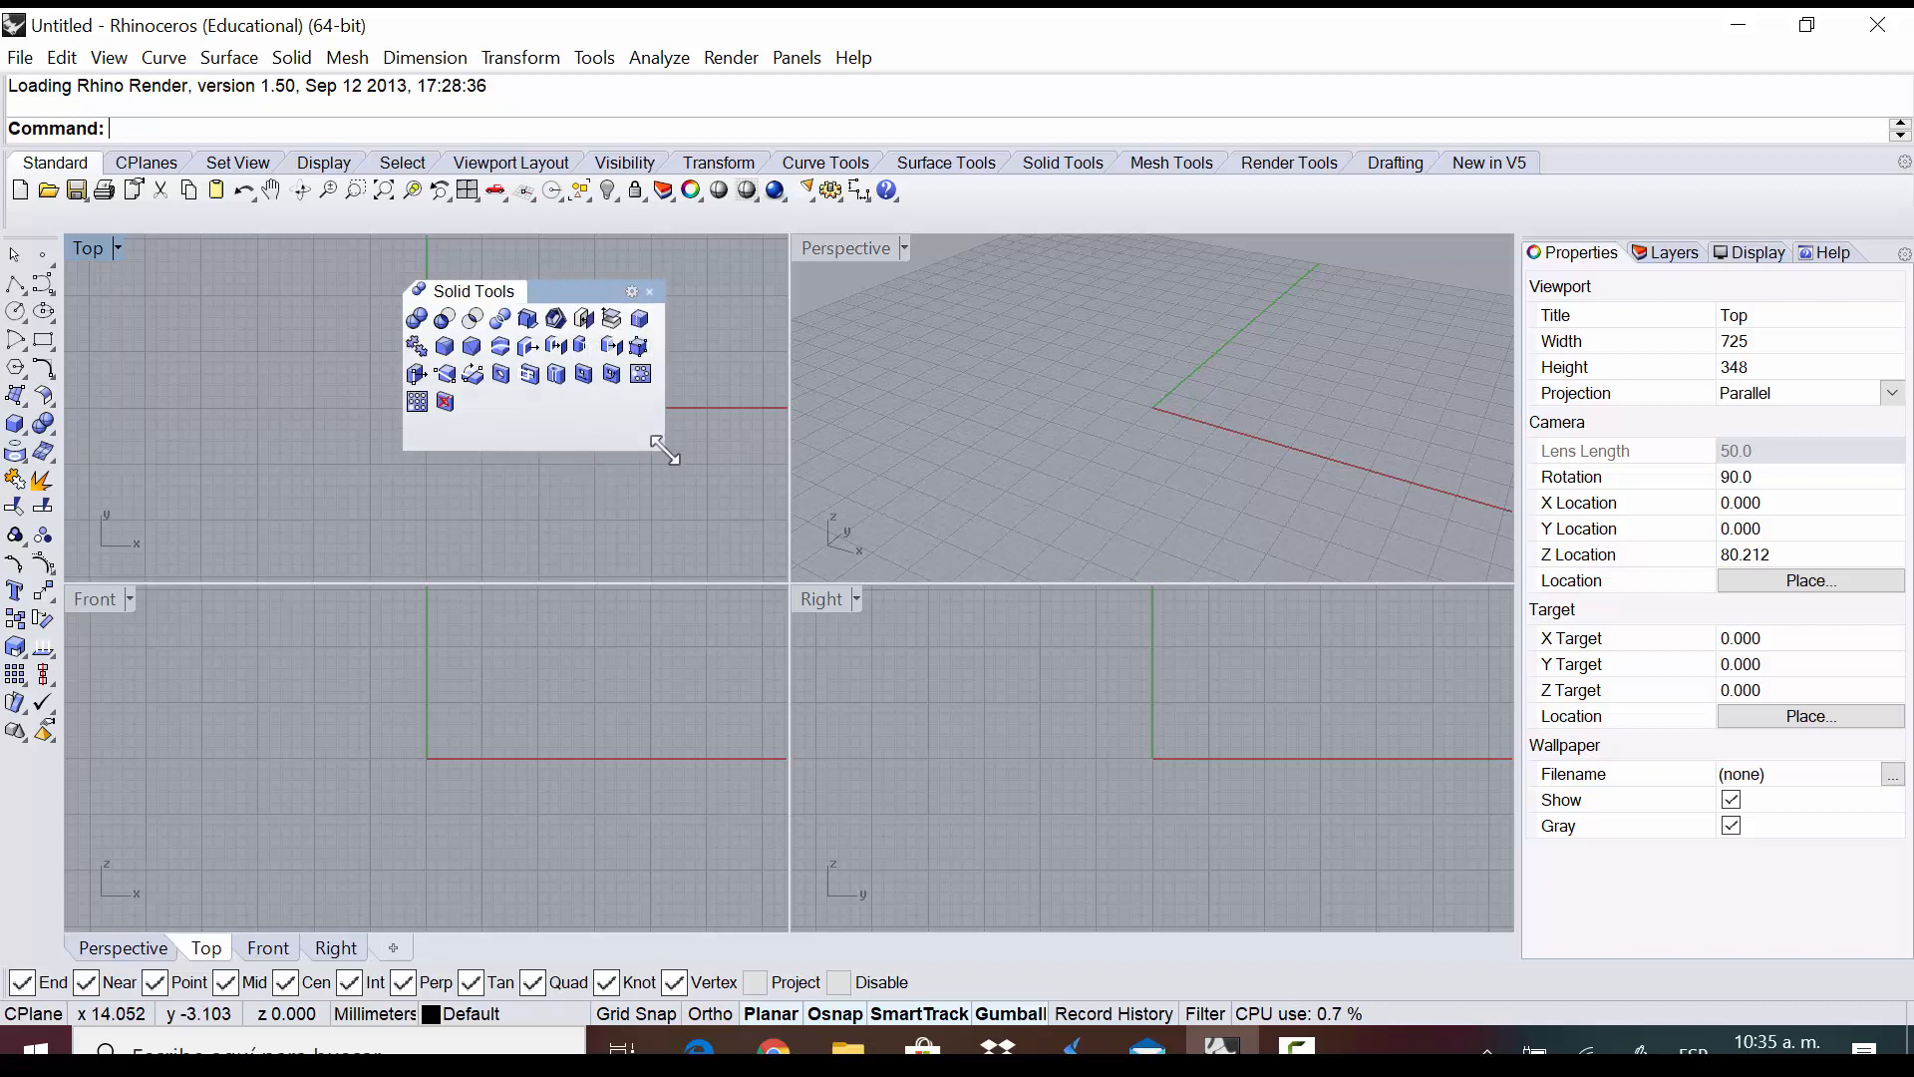
left_click_drag(571, 290, 549, 255)
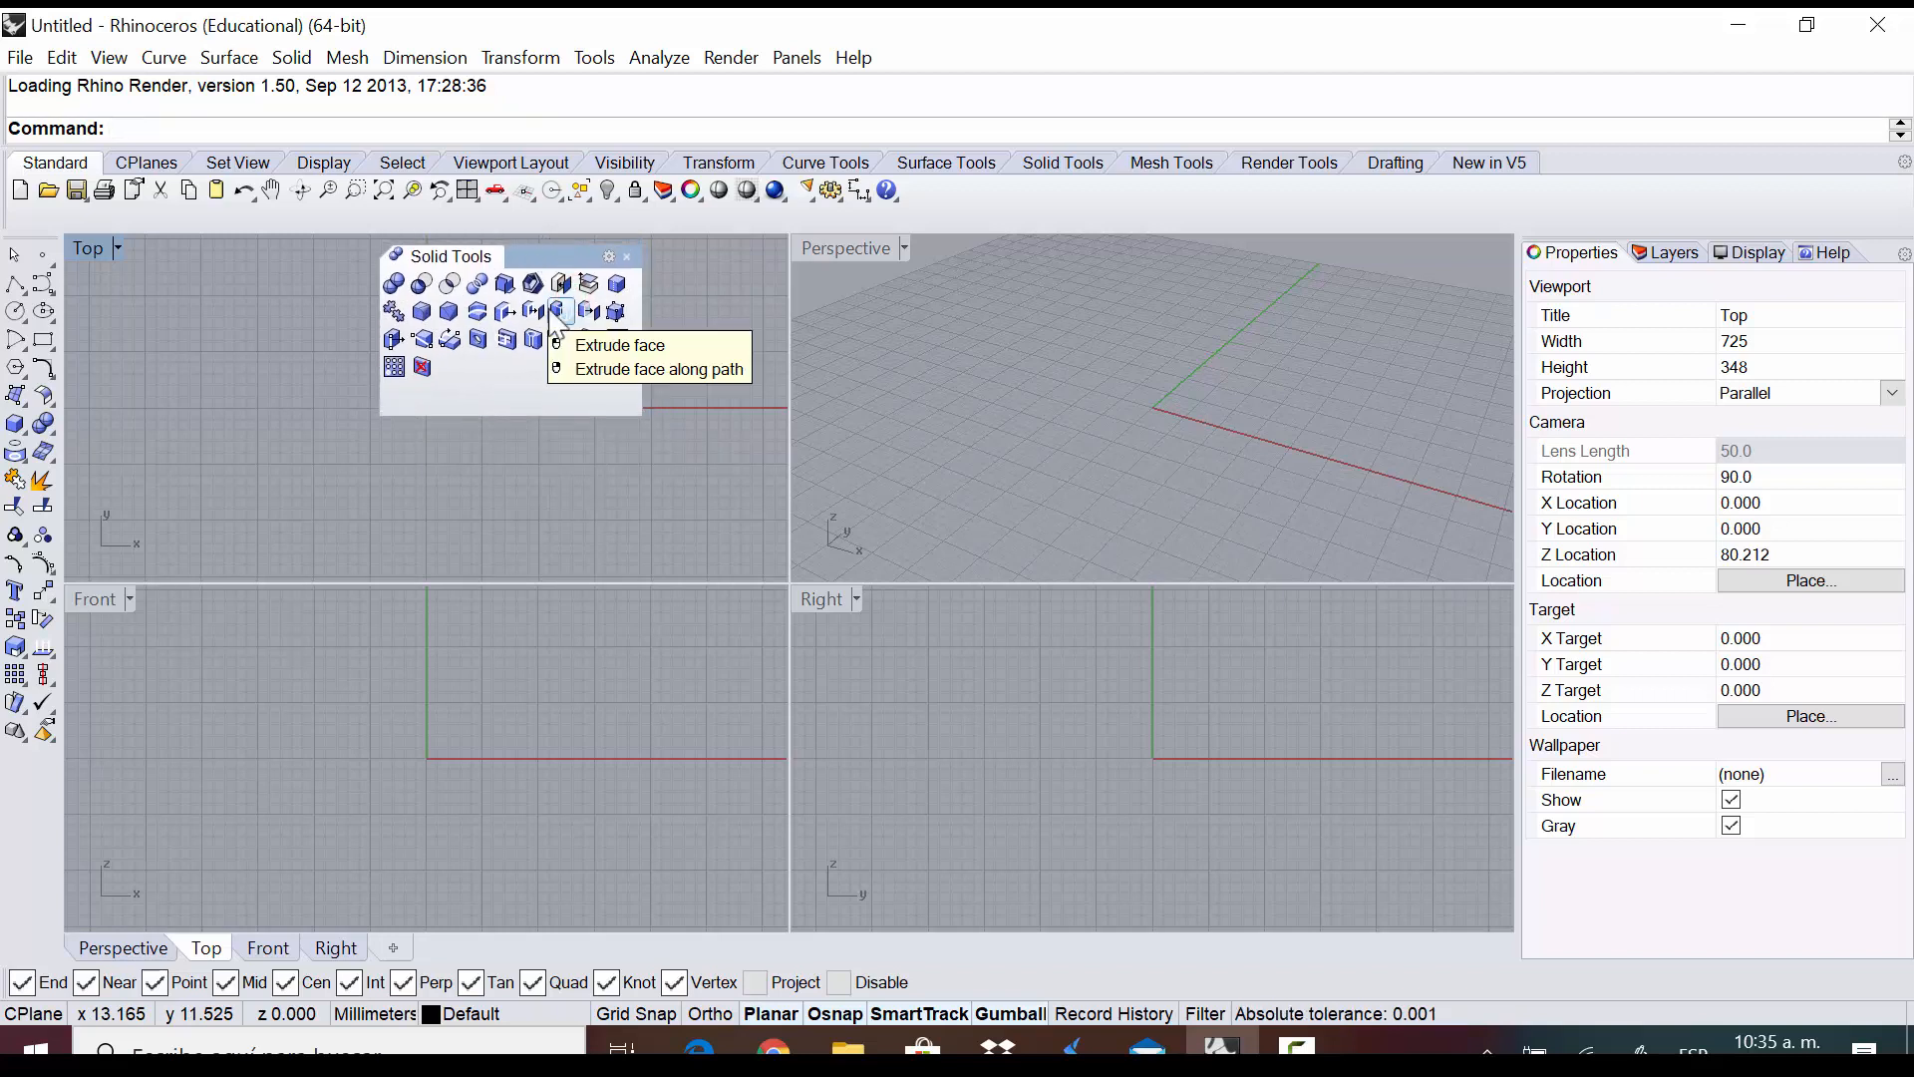
left_click(627, 258)
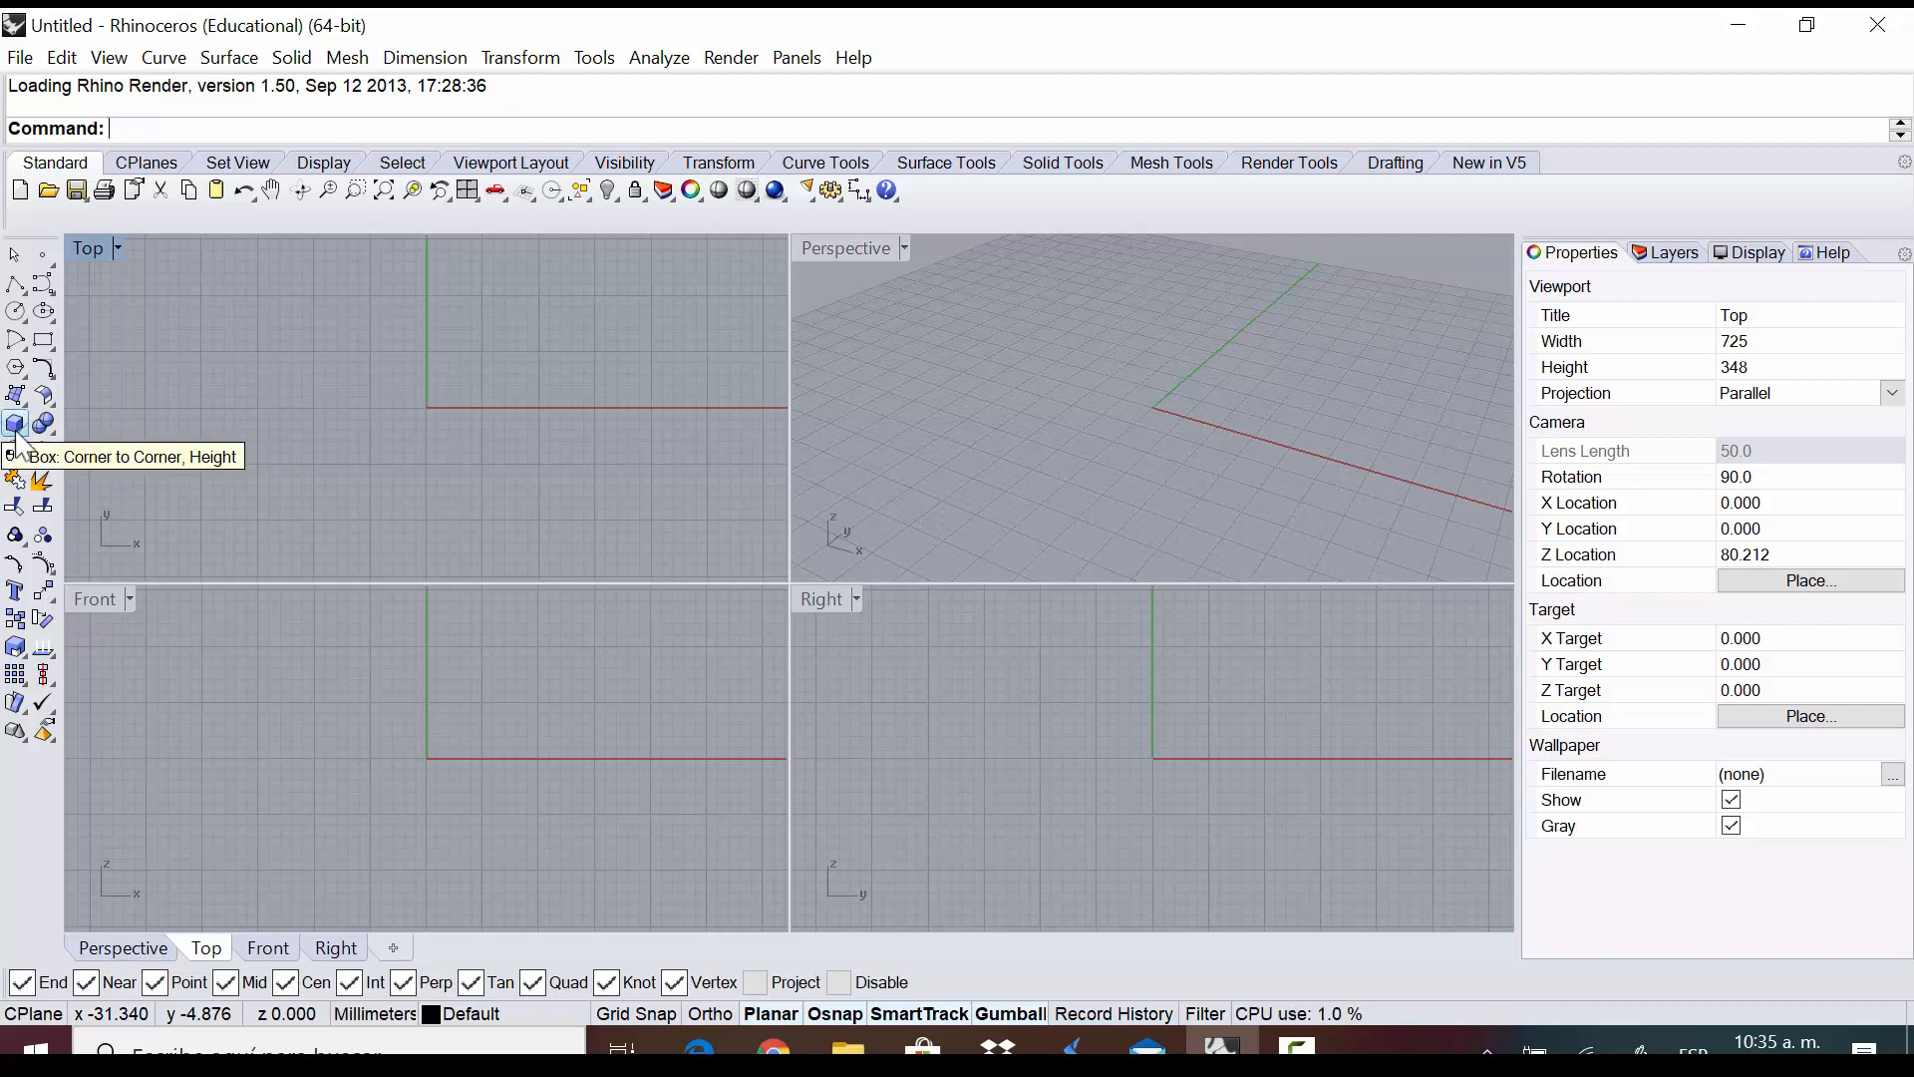
left_click(1297, 1047)
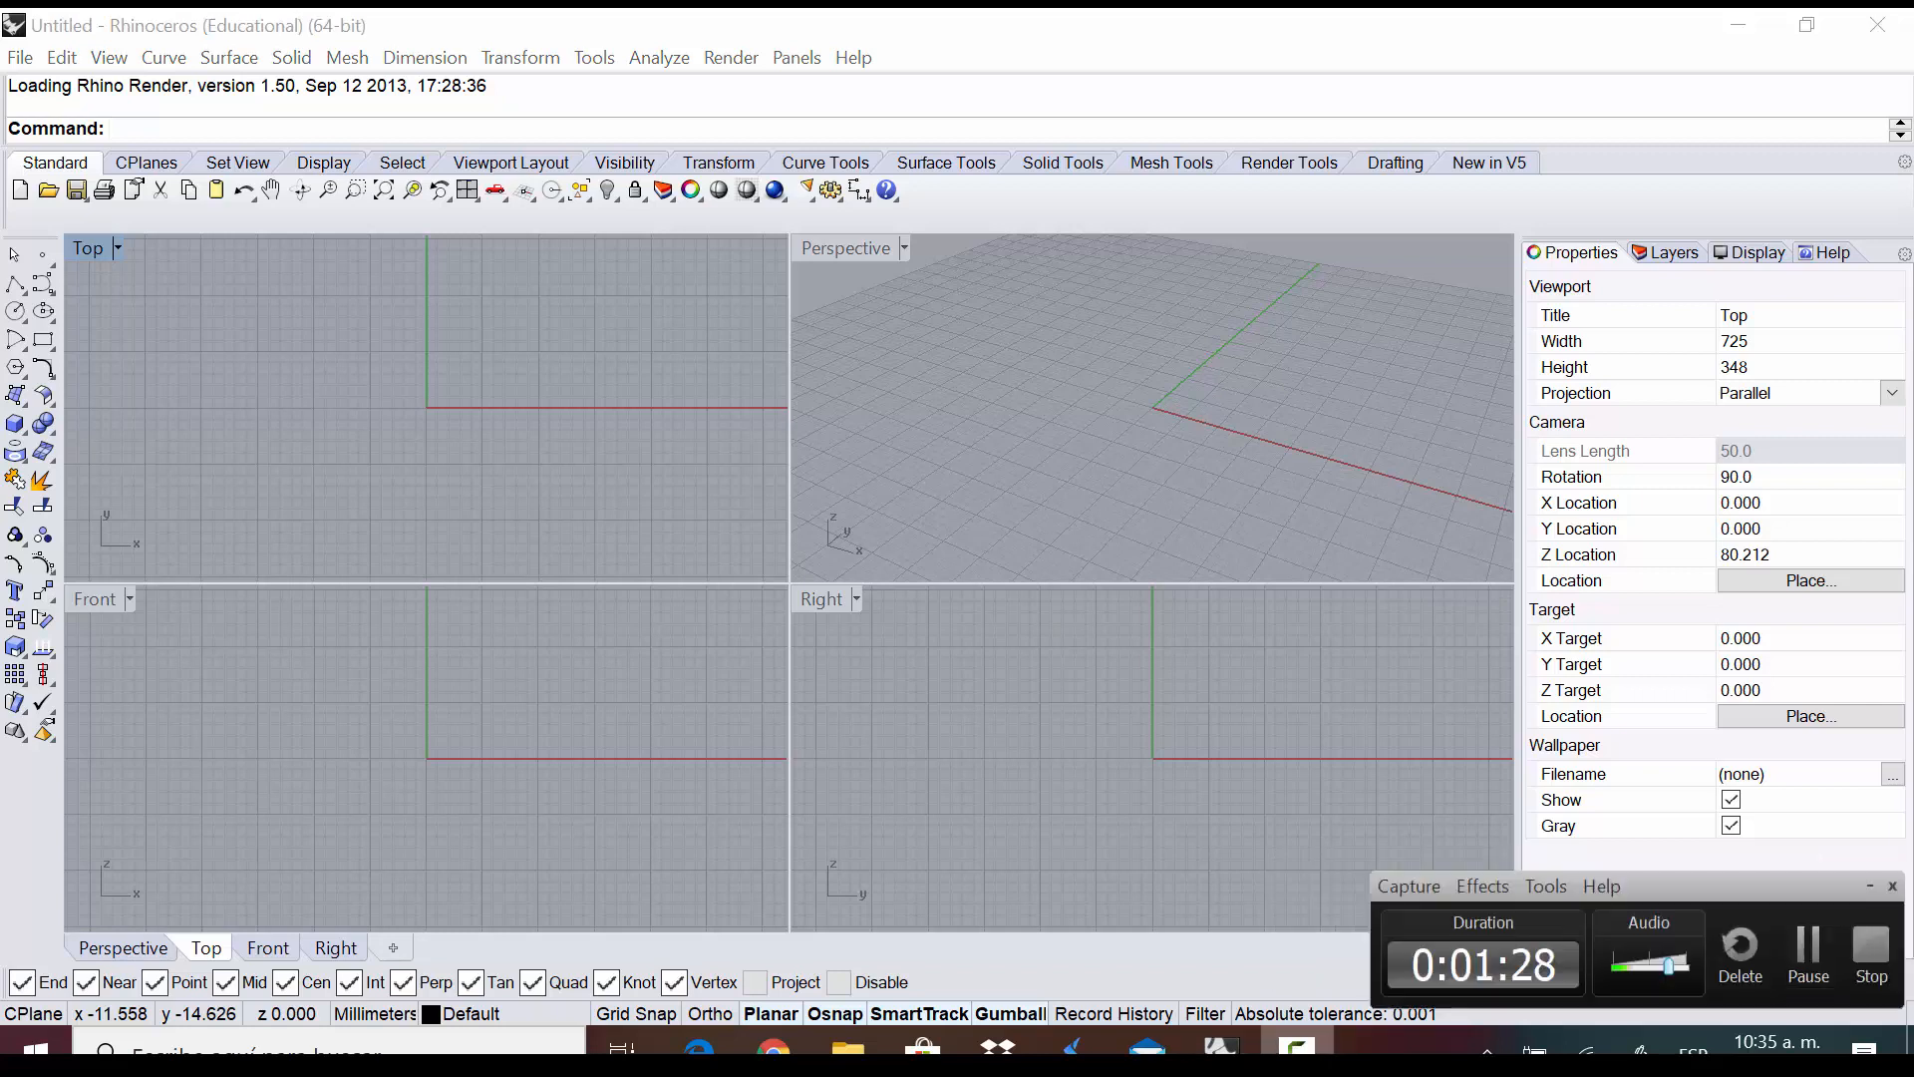
left_click(1299, 1046)
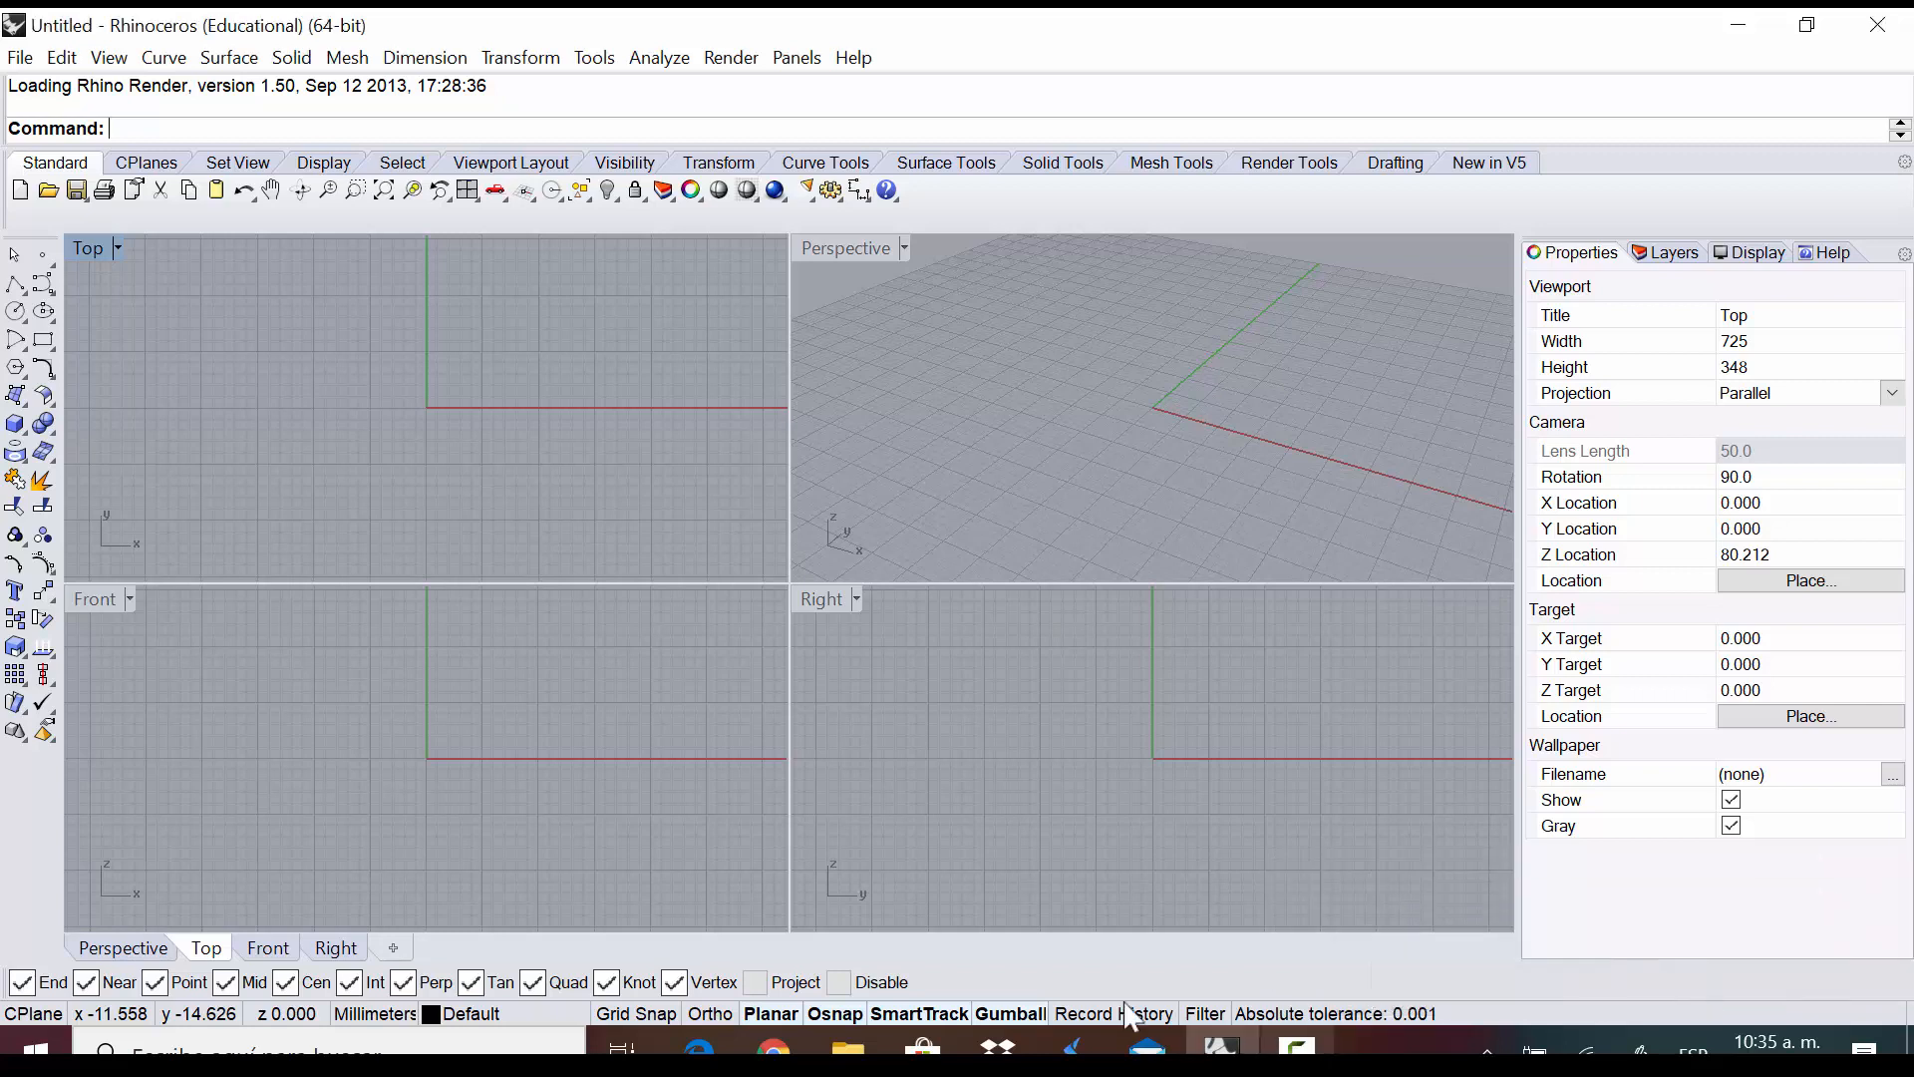
Detach the Solid Tools and Solid Creation toolsets as floating palettes over the Top view, widening the Solid Tools palette
left_click(46, 429)
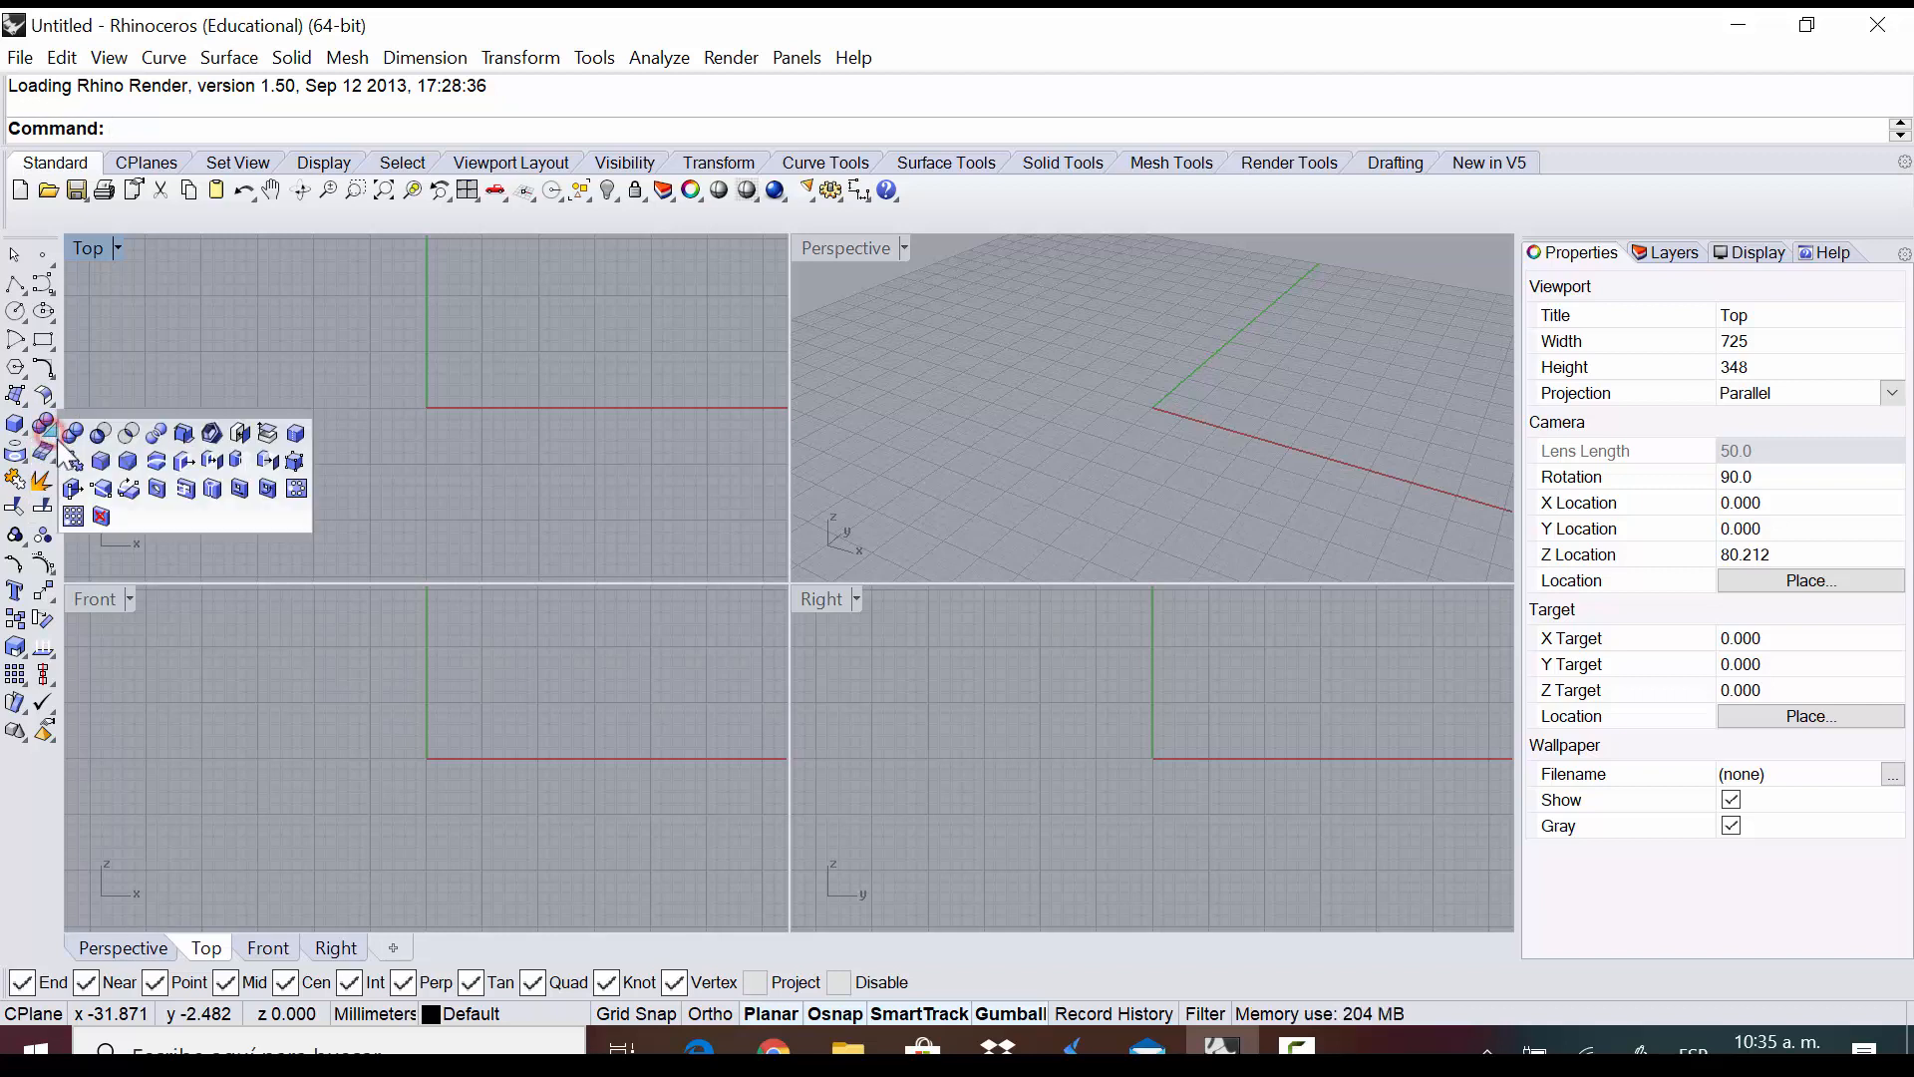
left_click_drag(91, 431, 322, 256)
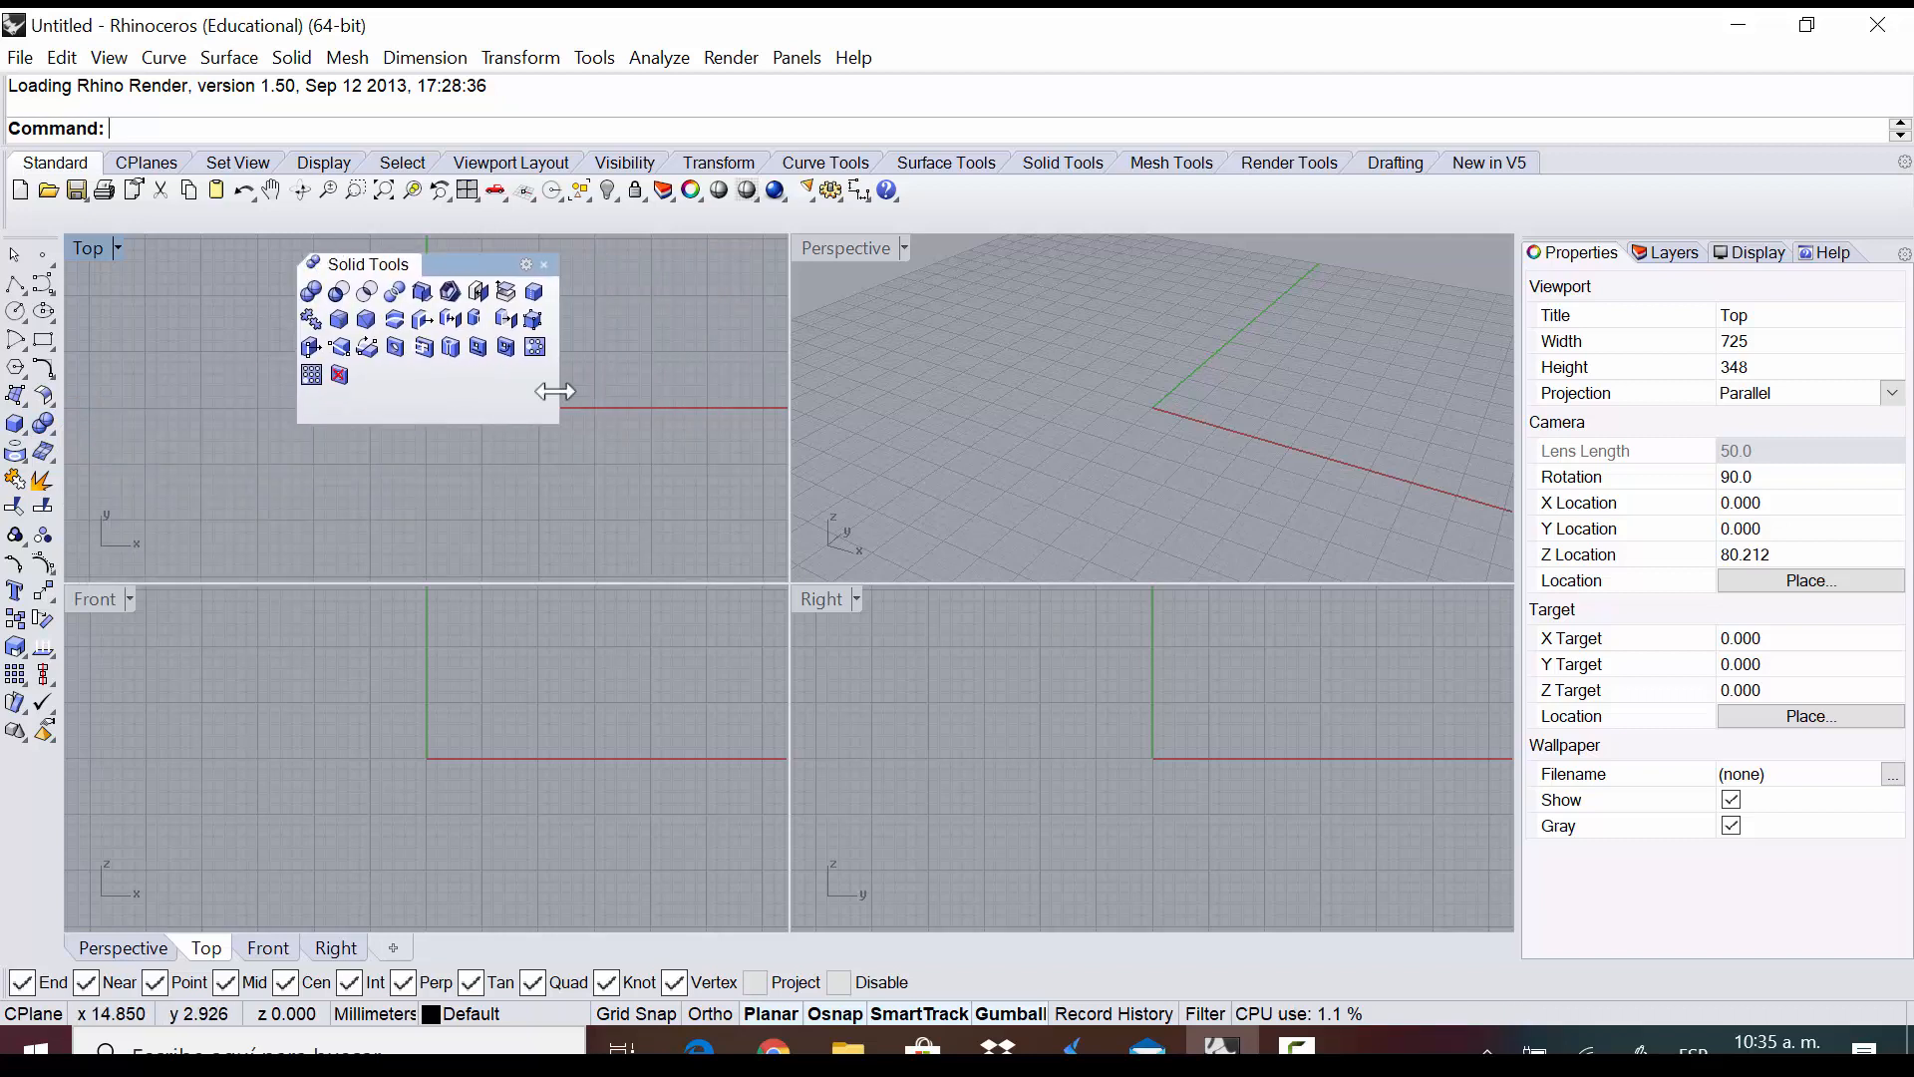
left_click_drag(556, 423, 643, 407)
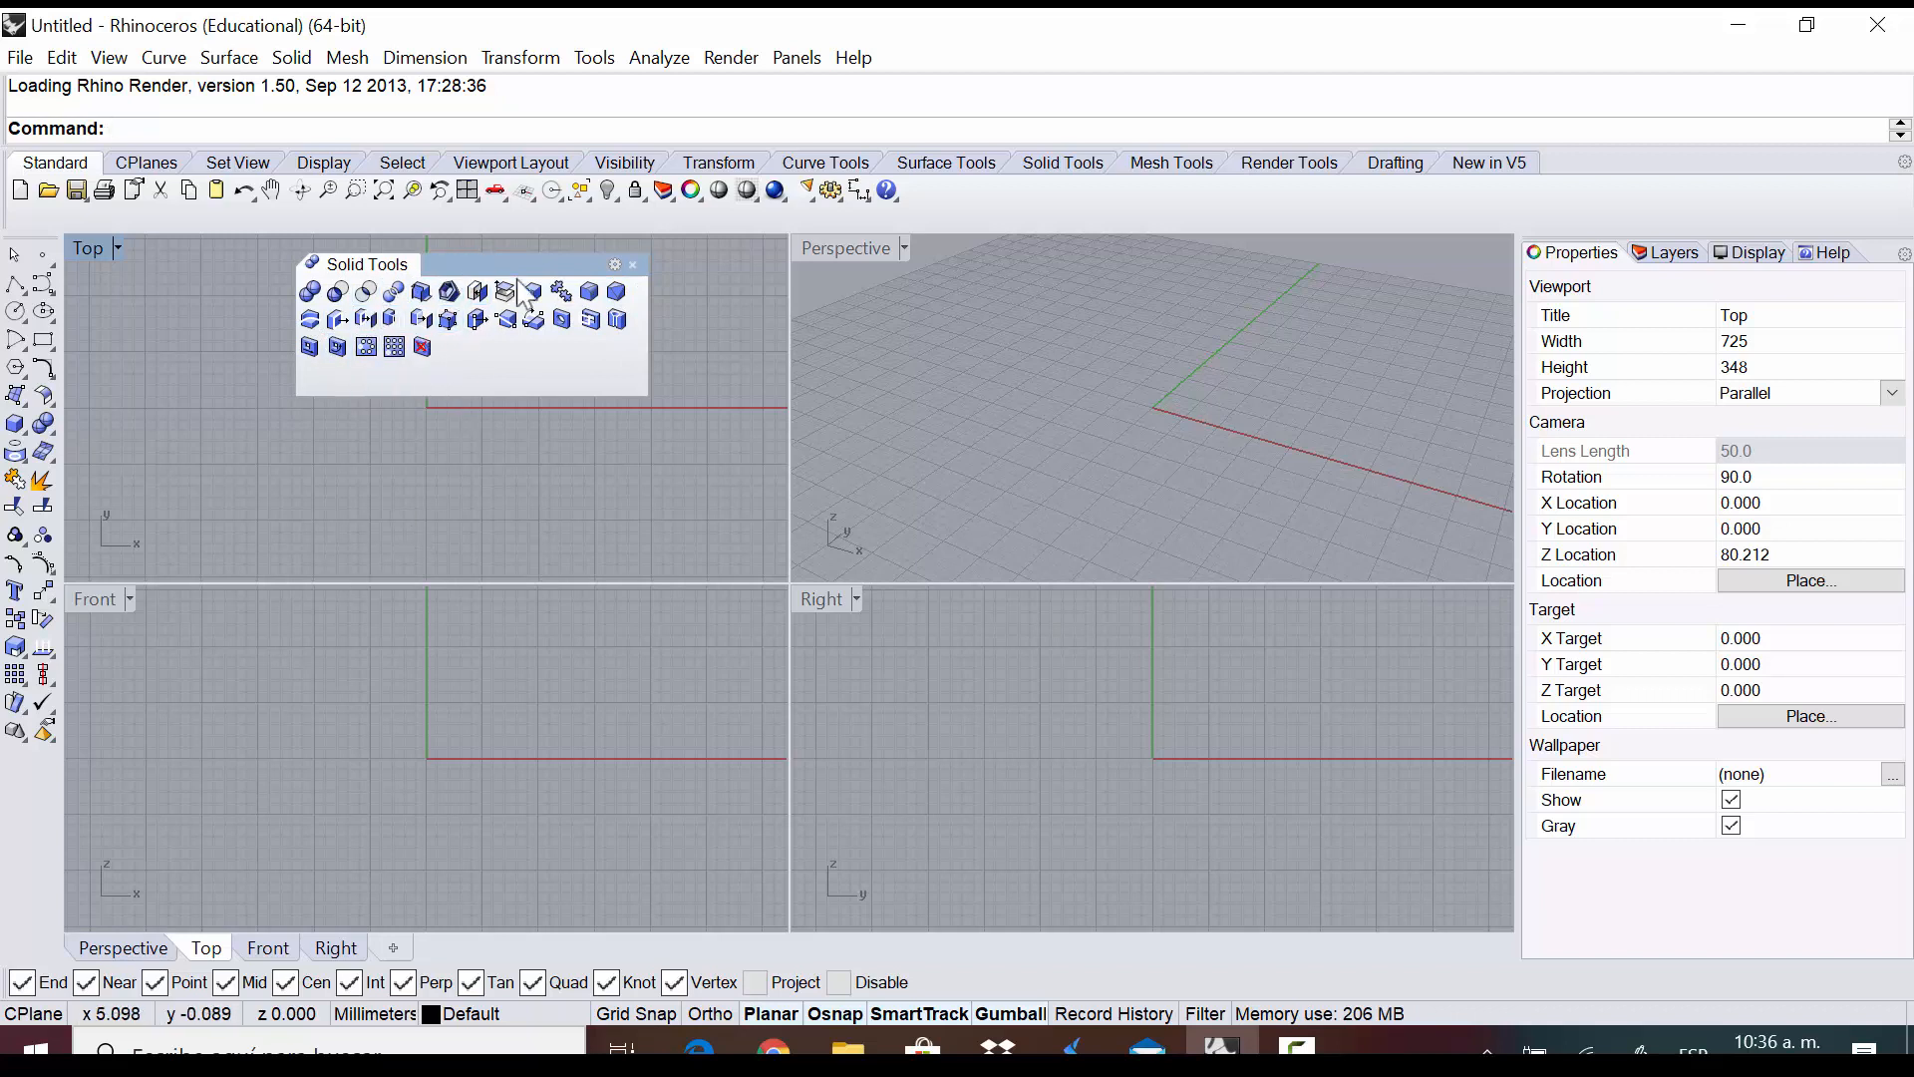
left_click_drag(505, 259, 561, 261)
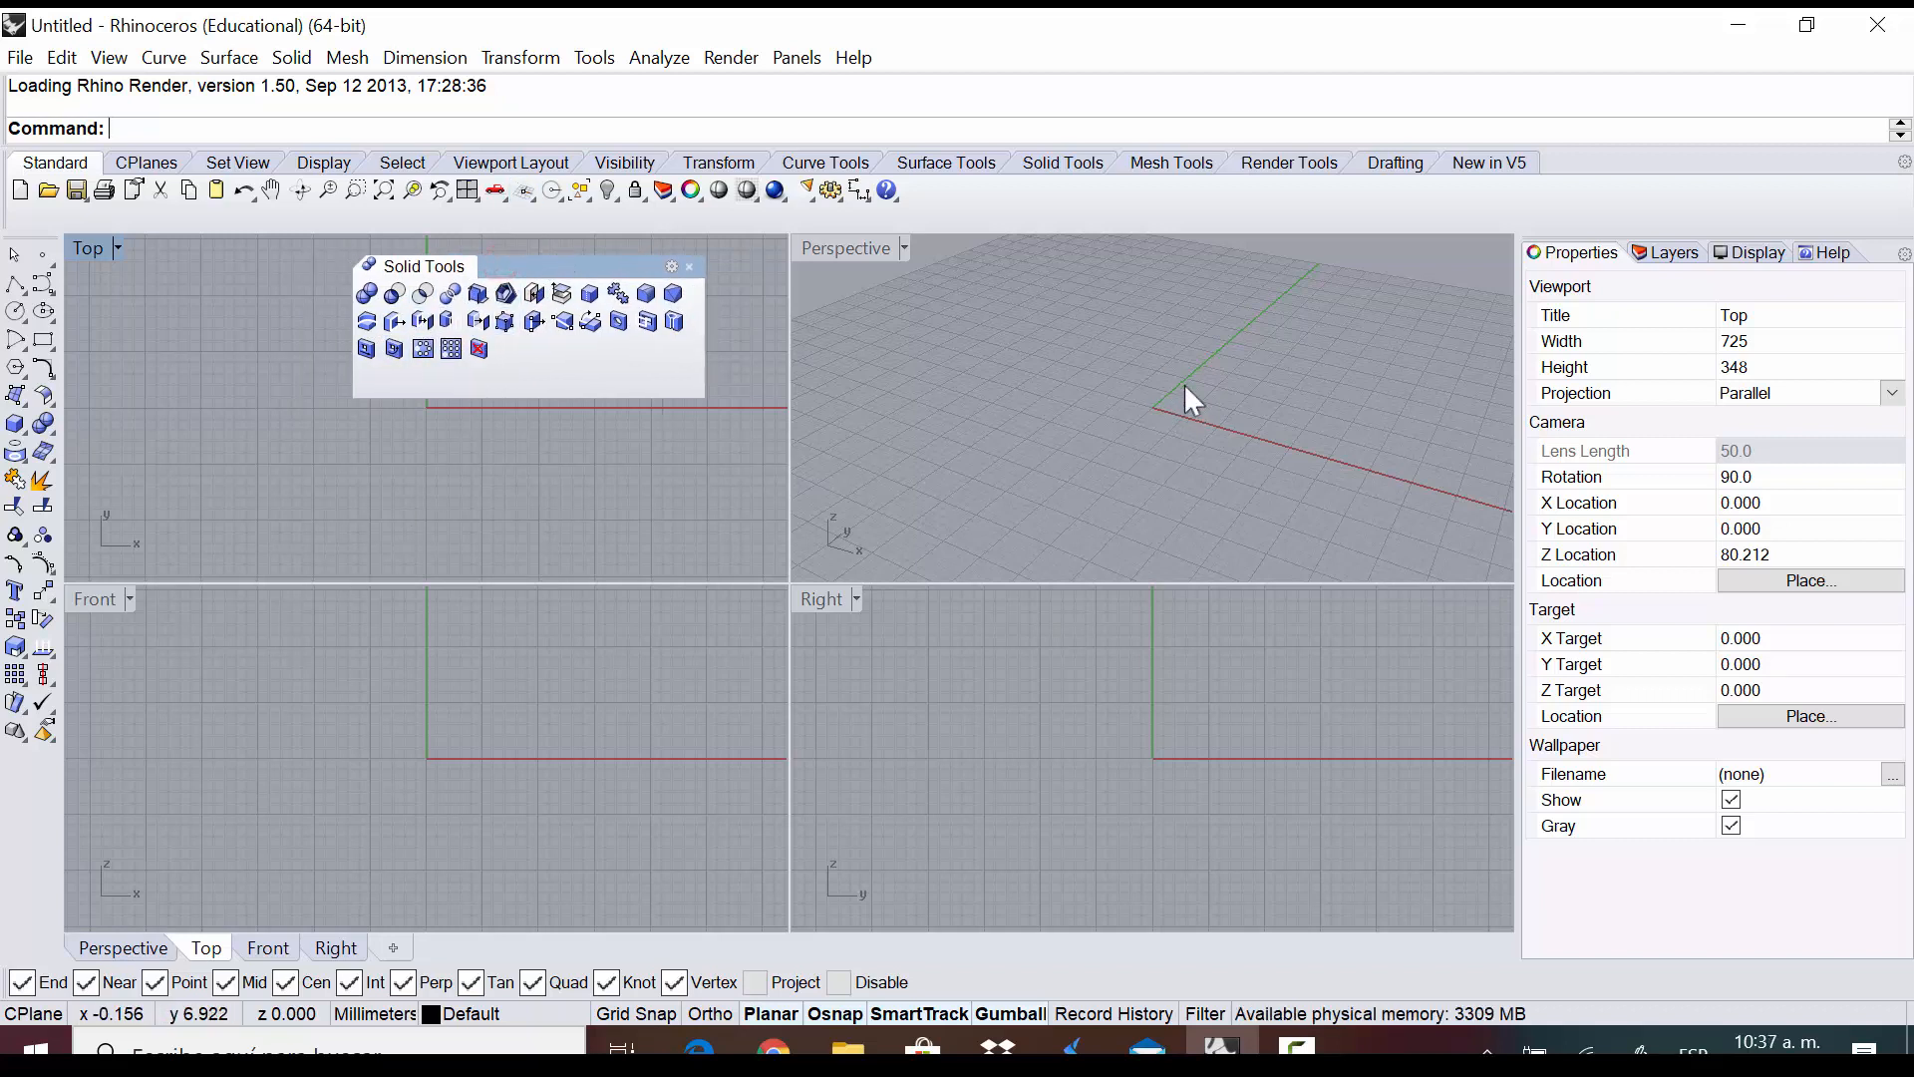
left_click(14, 426)
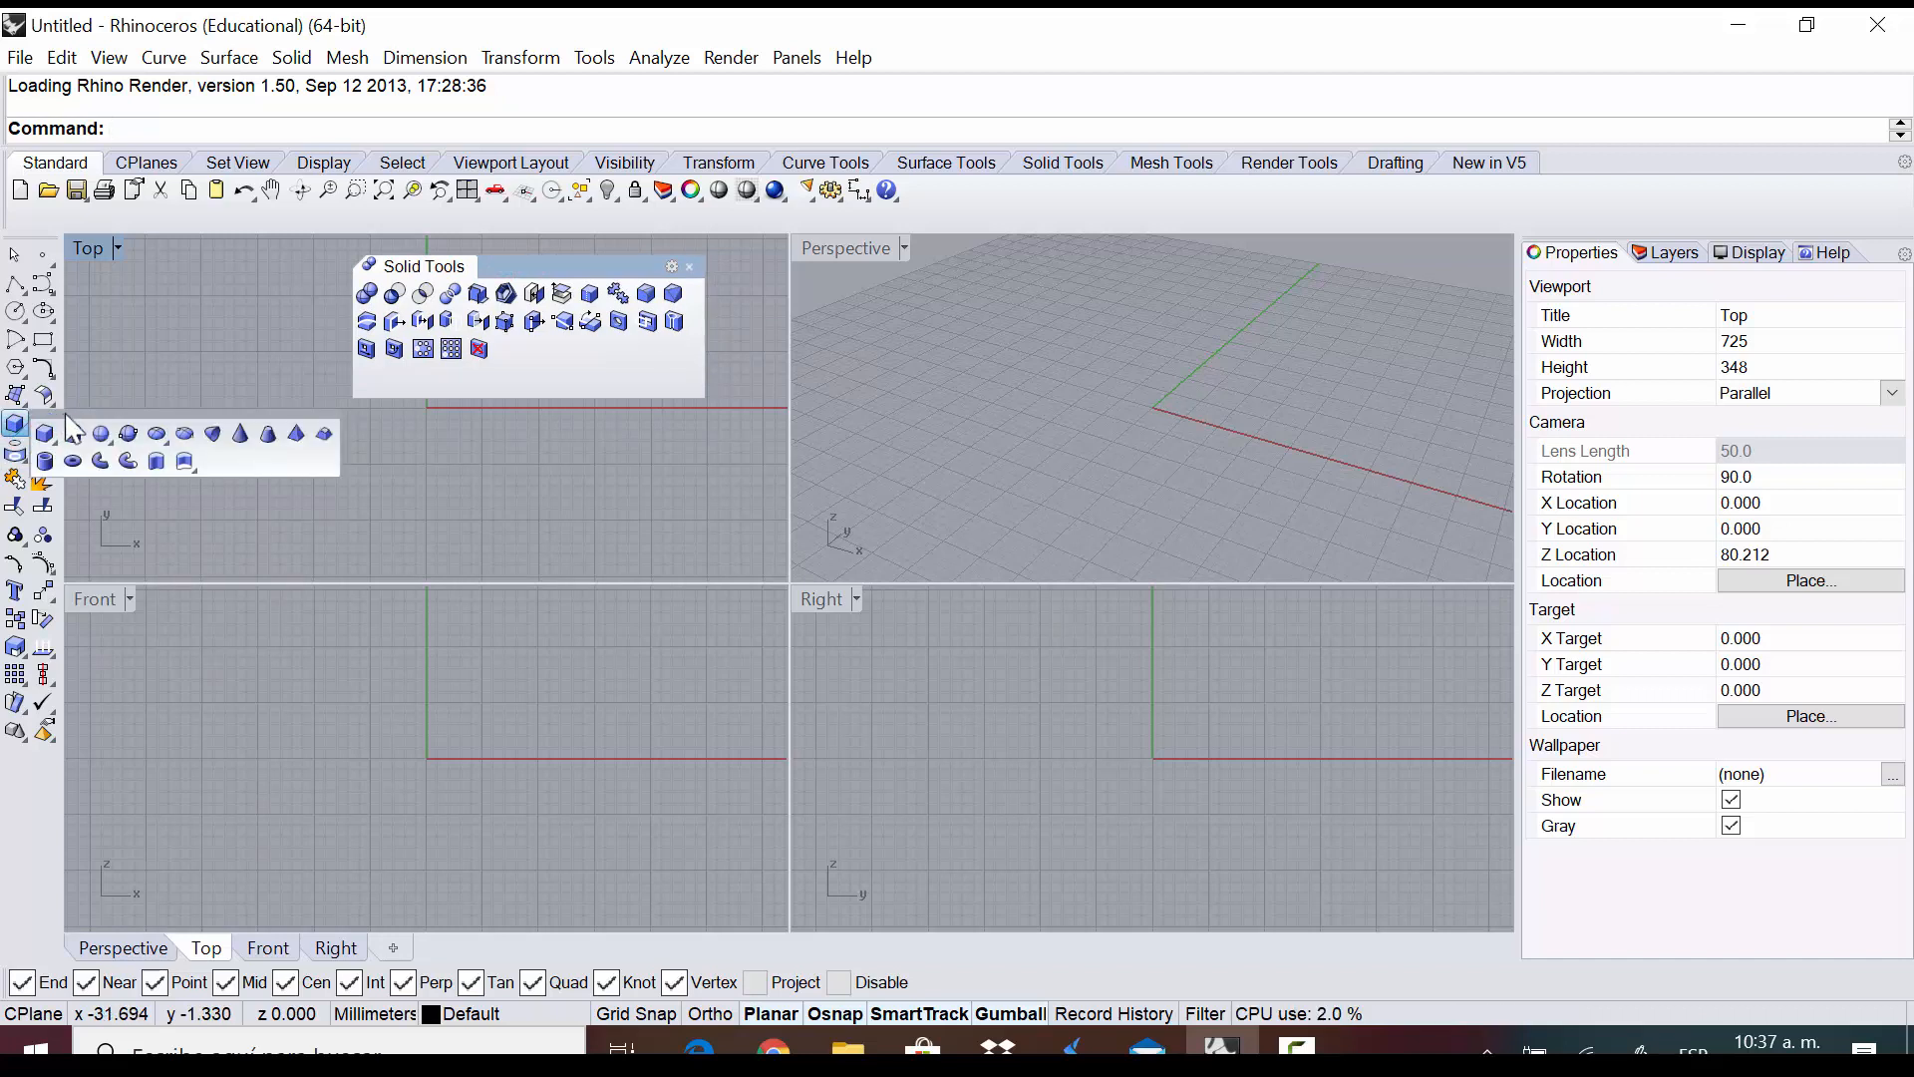
left_click_drag(73, 427, 236, 484)
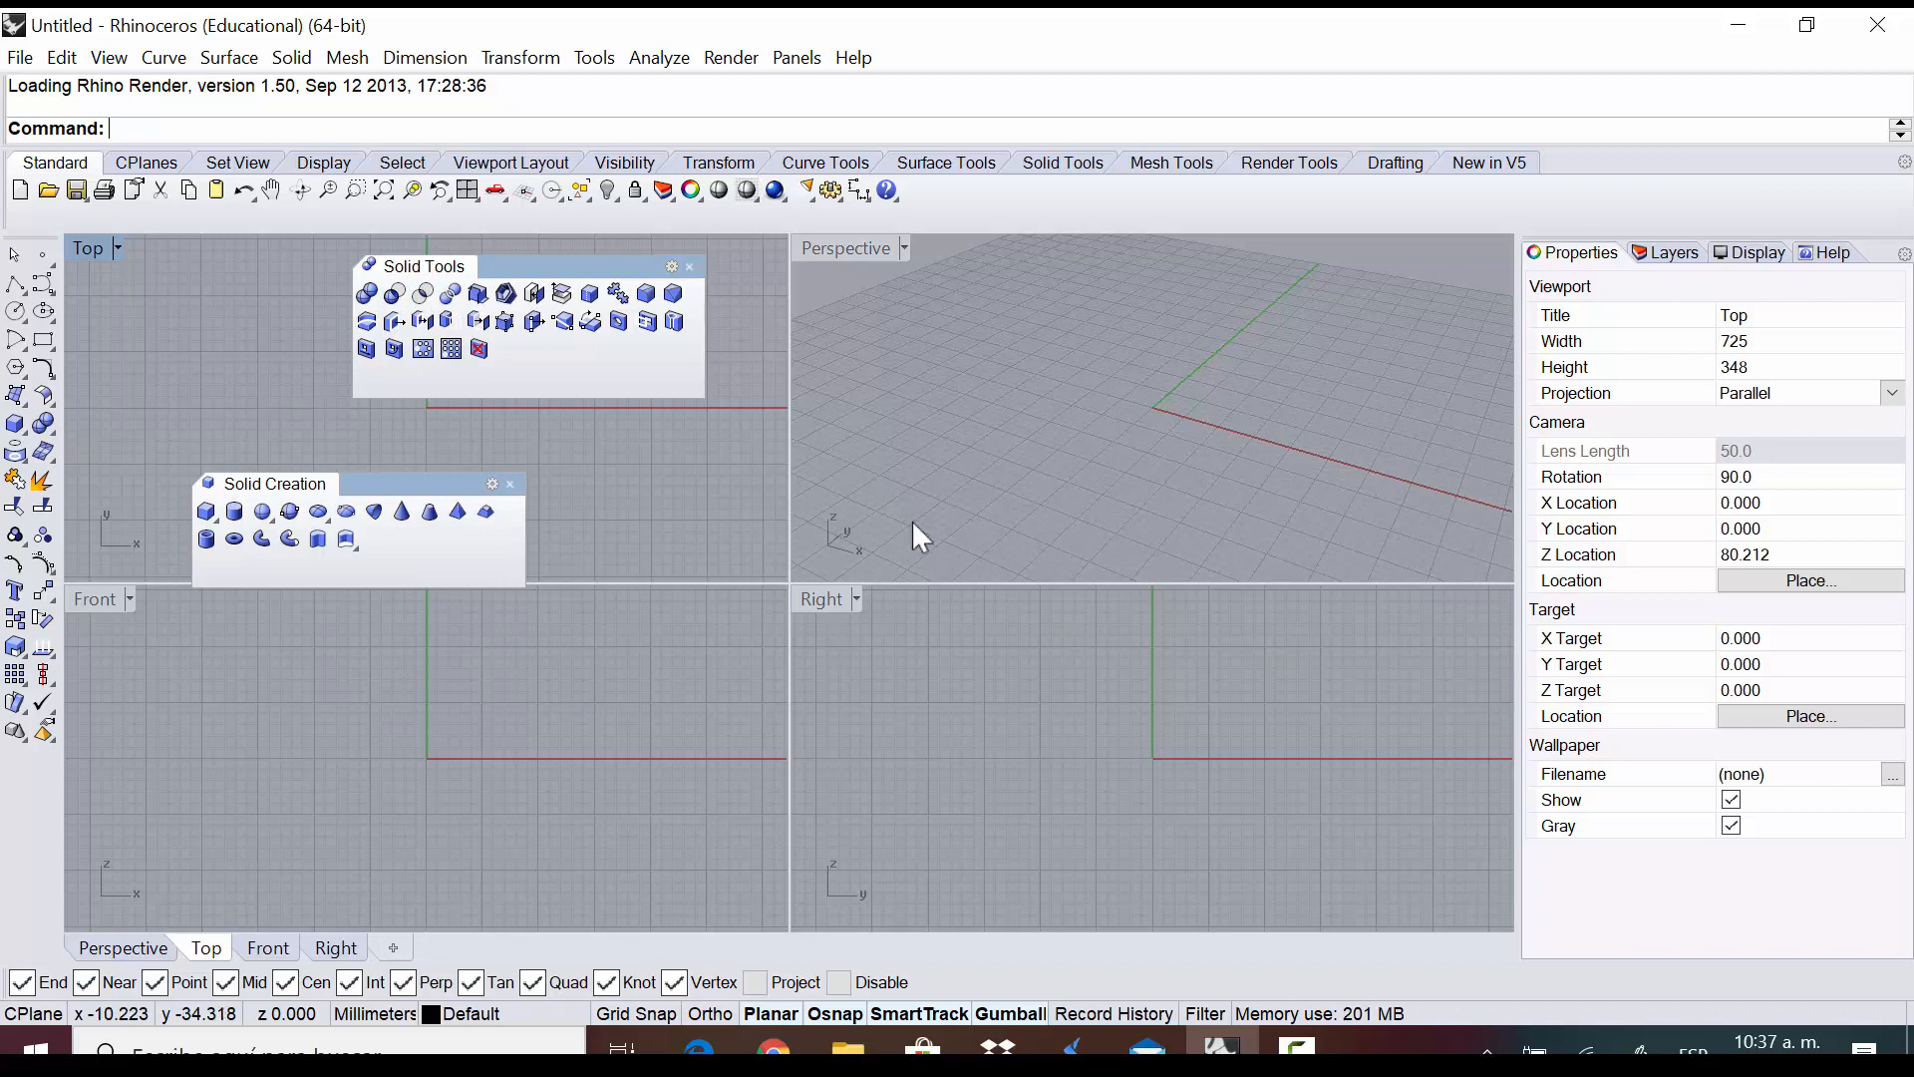
Create a corner-to-corner box in the Perspective view, with its base on the construction plane just in front of the origin
left_click(206, 510)
left_click(1095, 413)
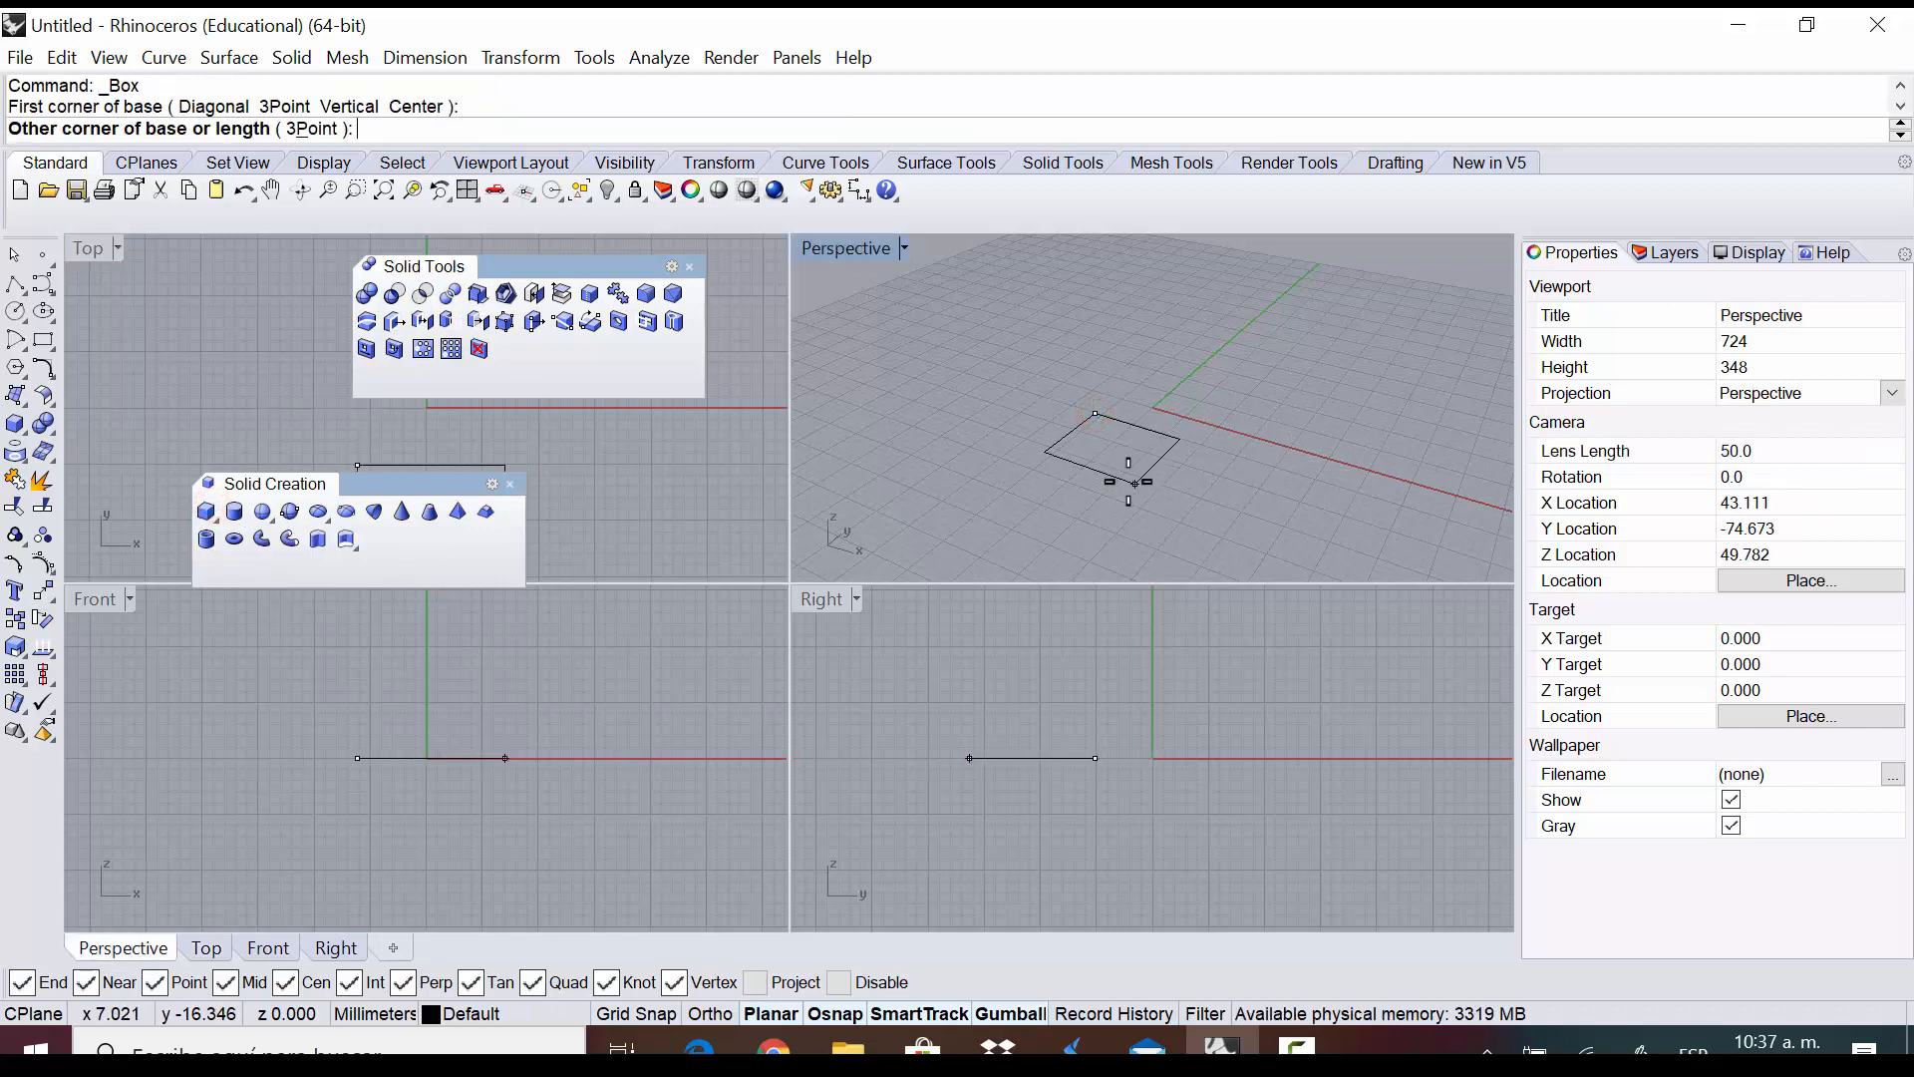
left_click(1129, 483)
left_click(1120, 409)
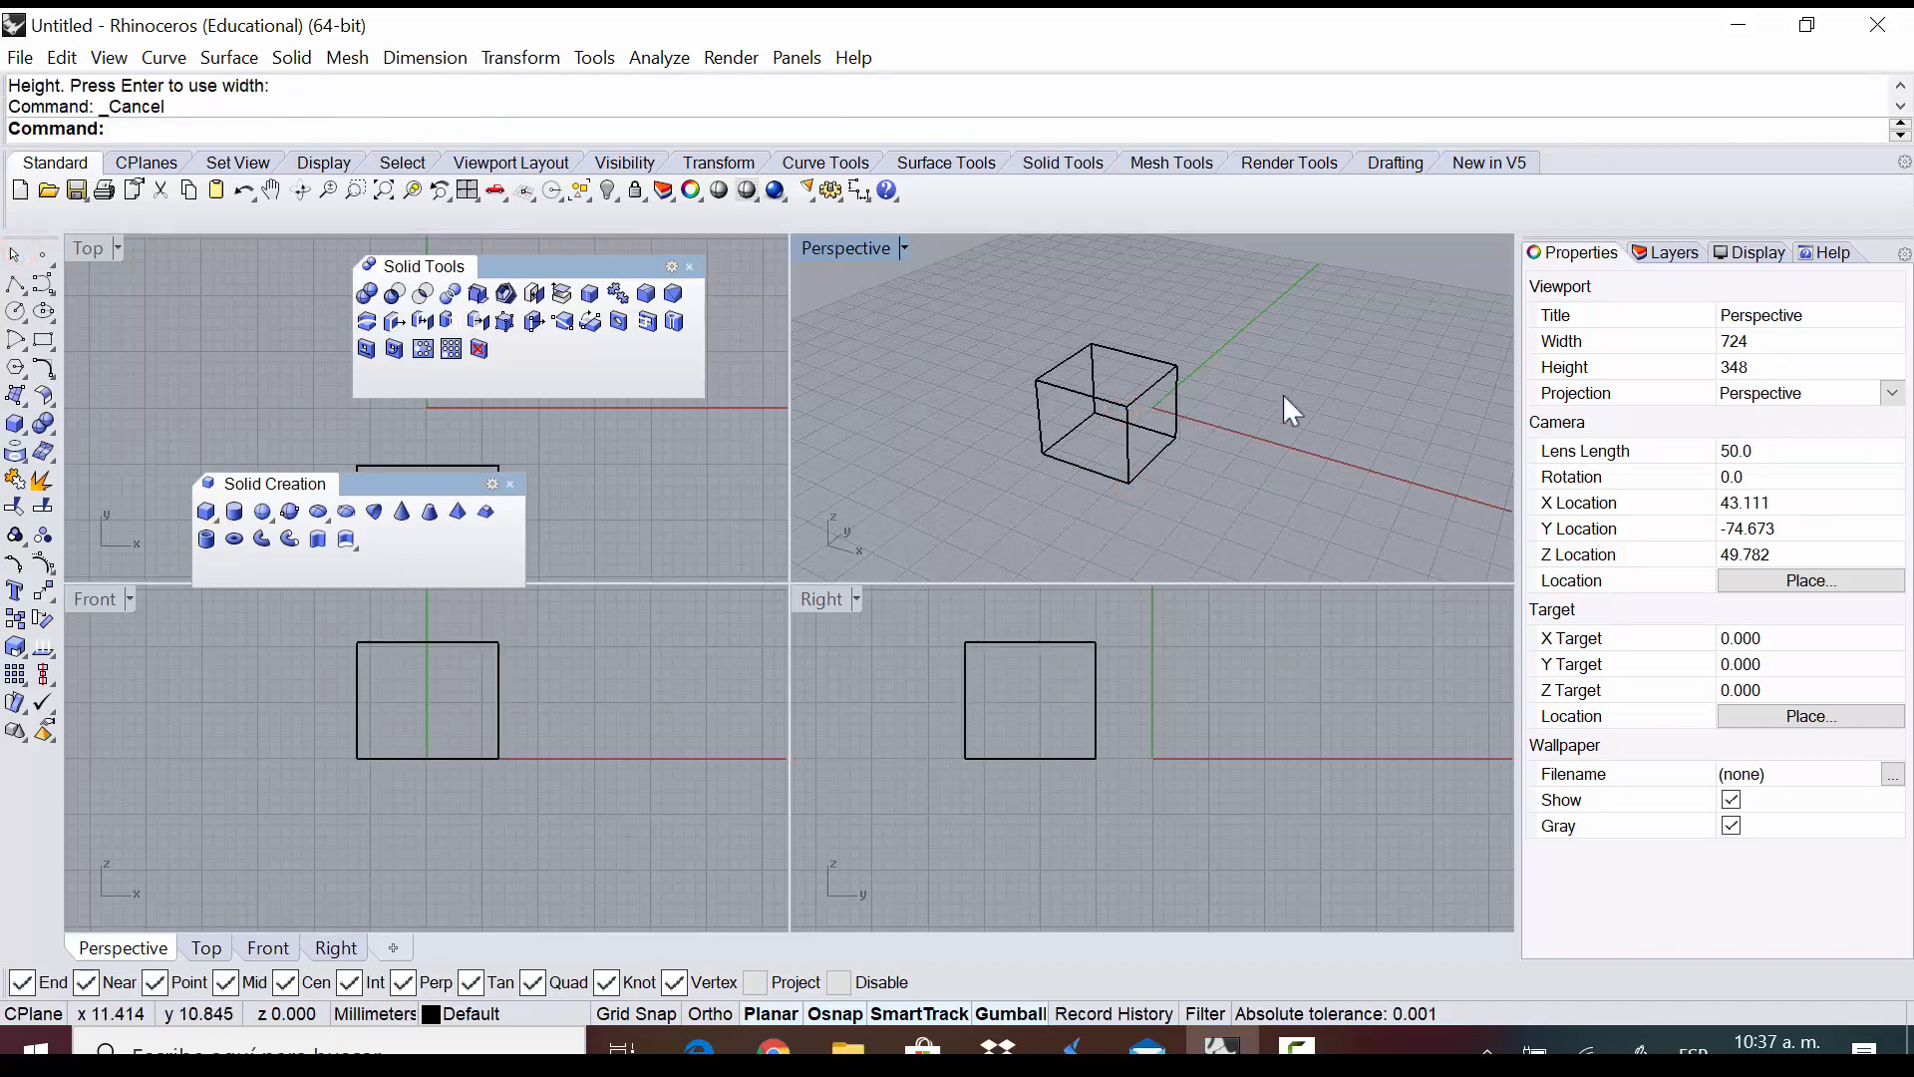
Maximize the Perspective viewport and set it to rendered display, leaving free space around the box
double_click(828, 248)
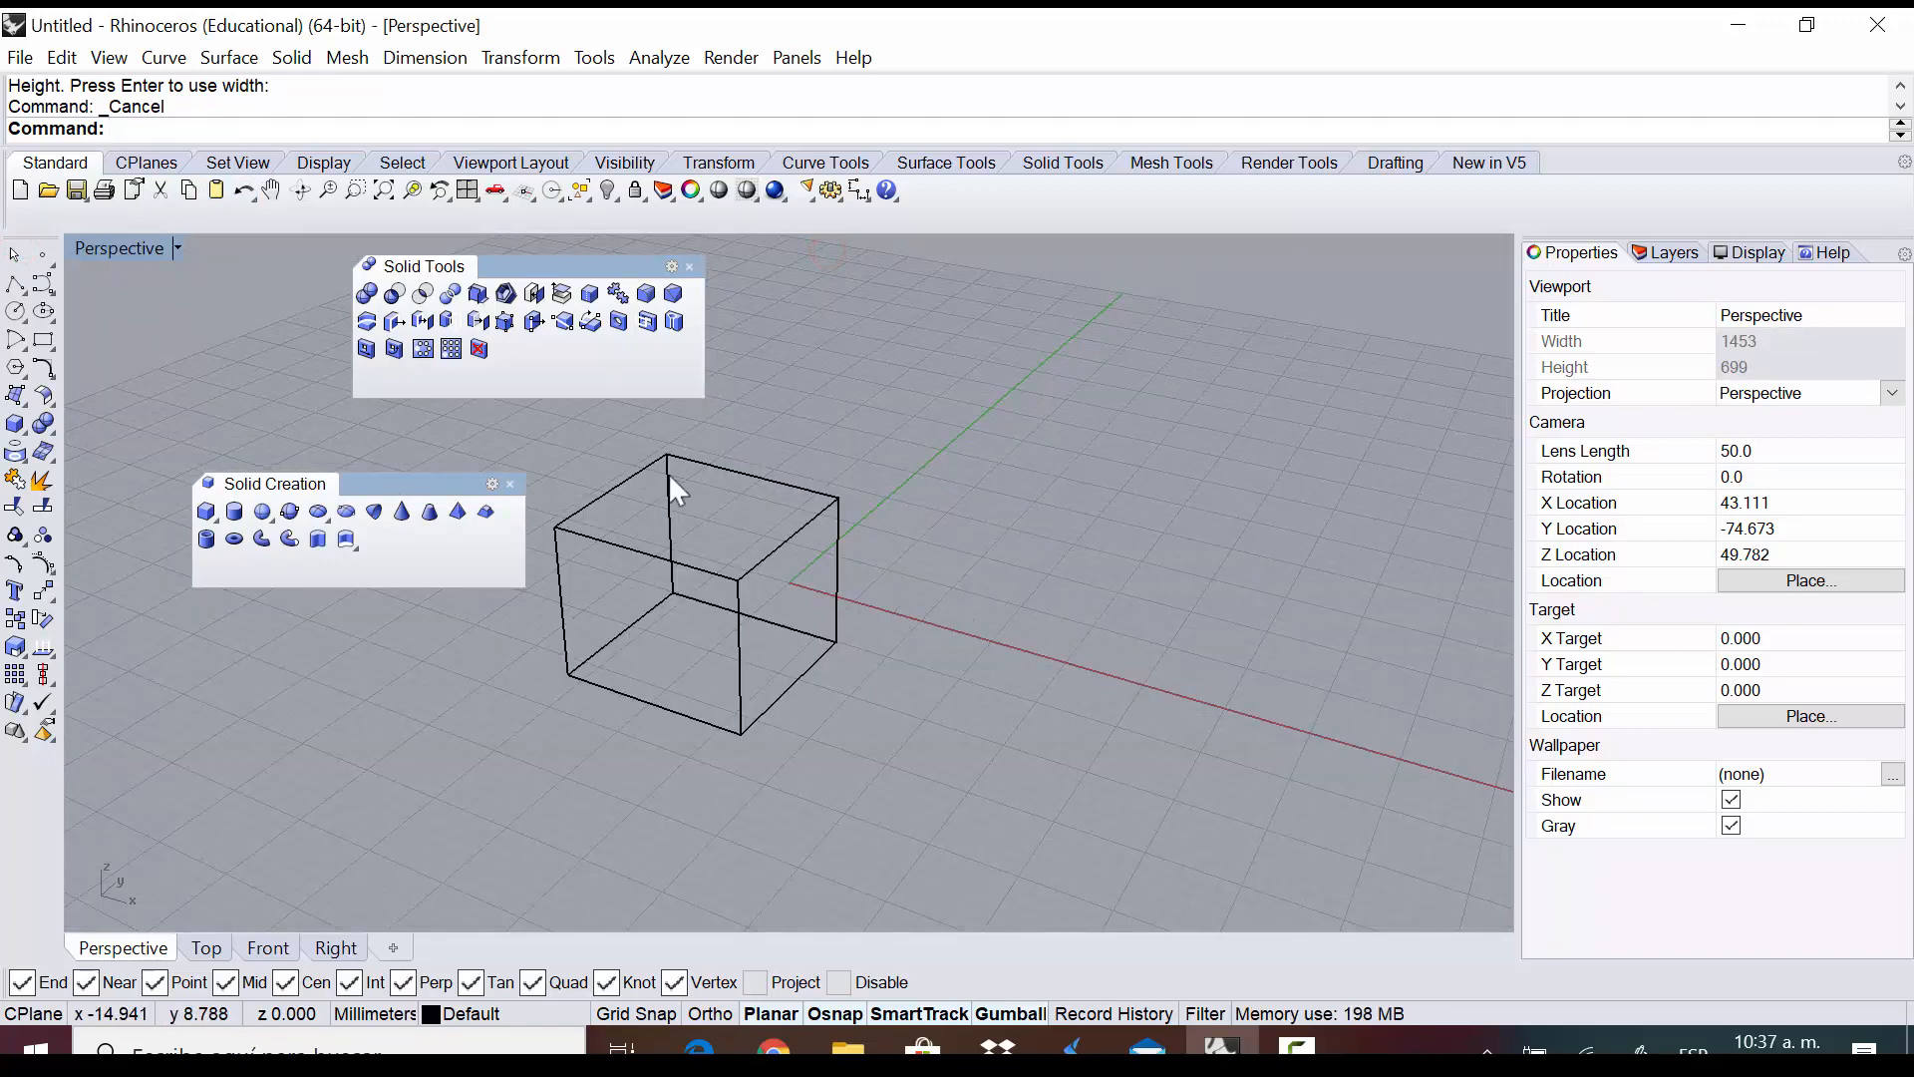
left_click(718, 191)
scroll(1236, 514, "down", 3)
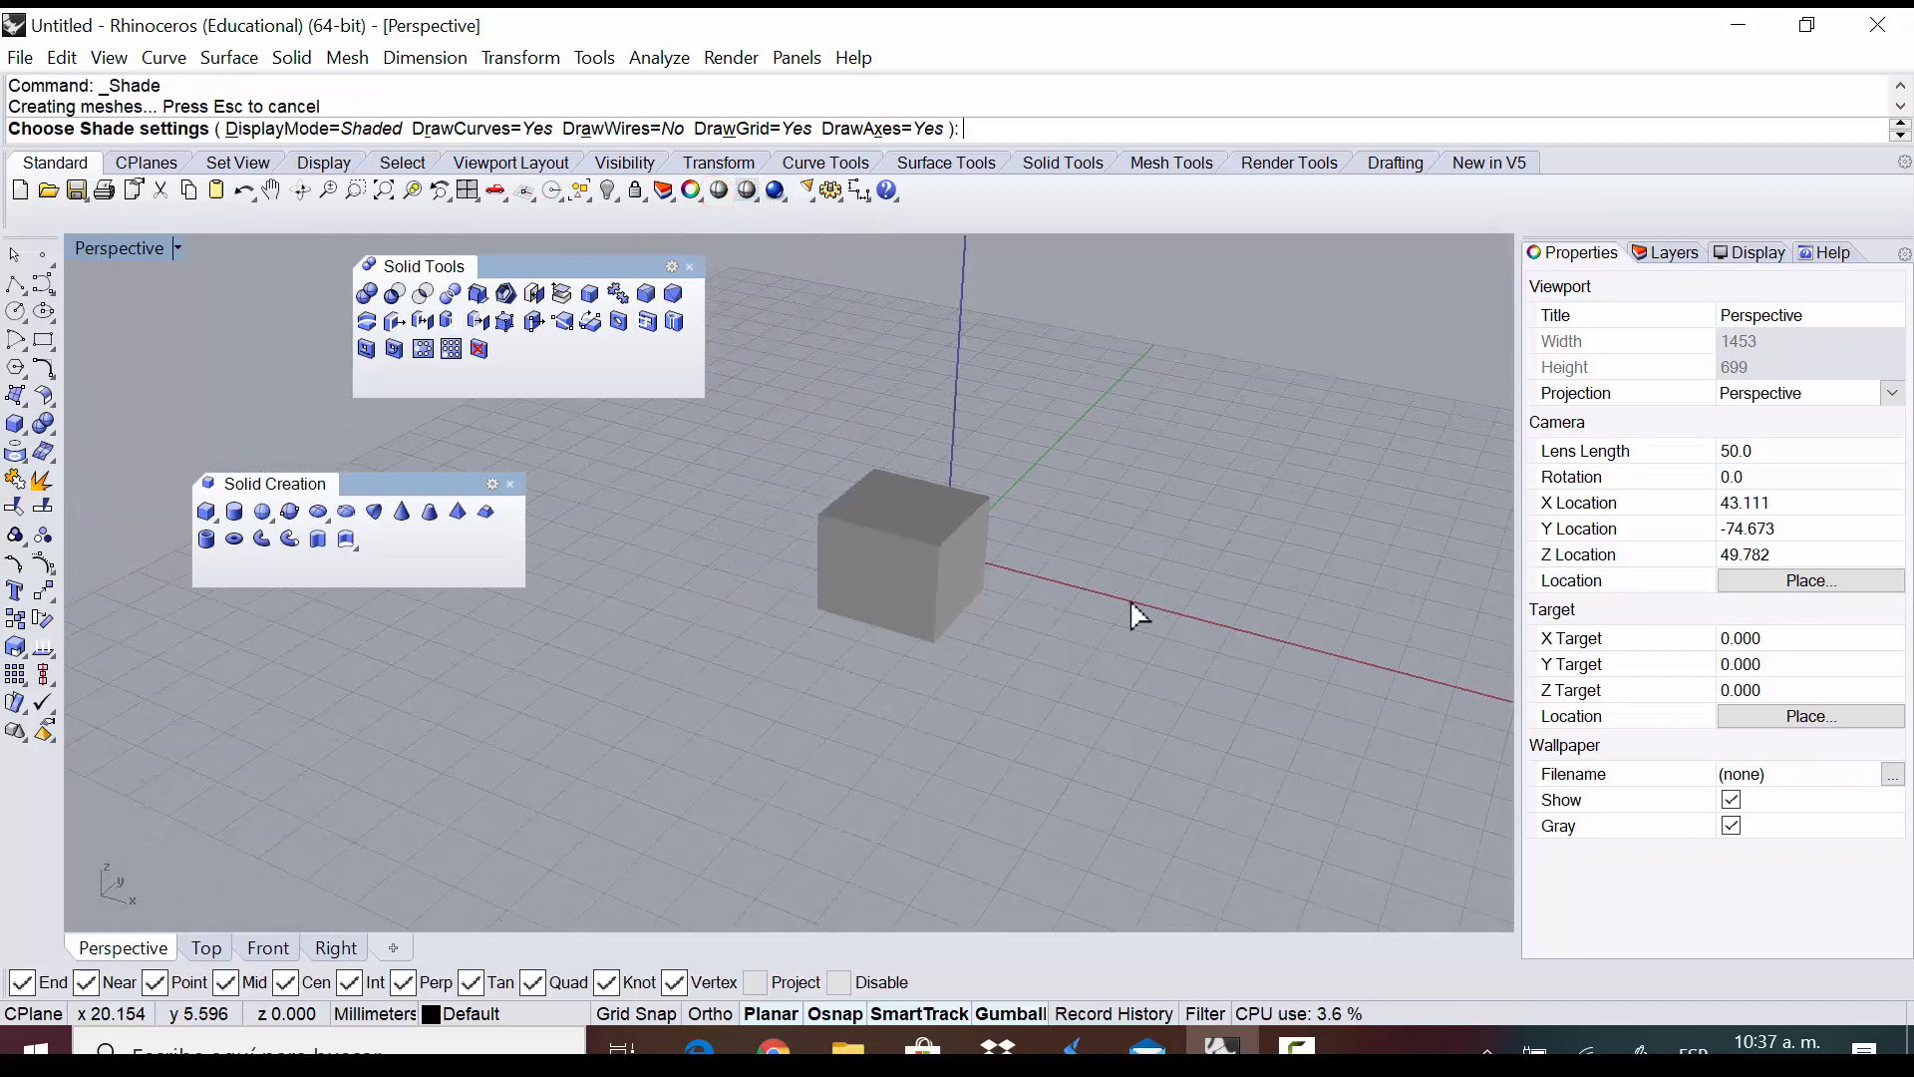
middle_click(1059, 598)
left_click(1066, 631)
right_click_drag(1086, 514, 1024, 705)
scroll(1097, 603, "up", 2)
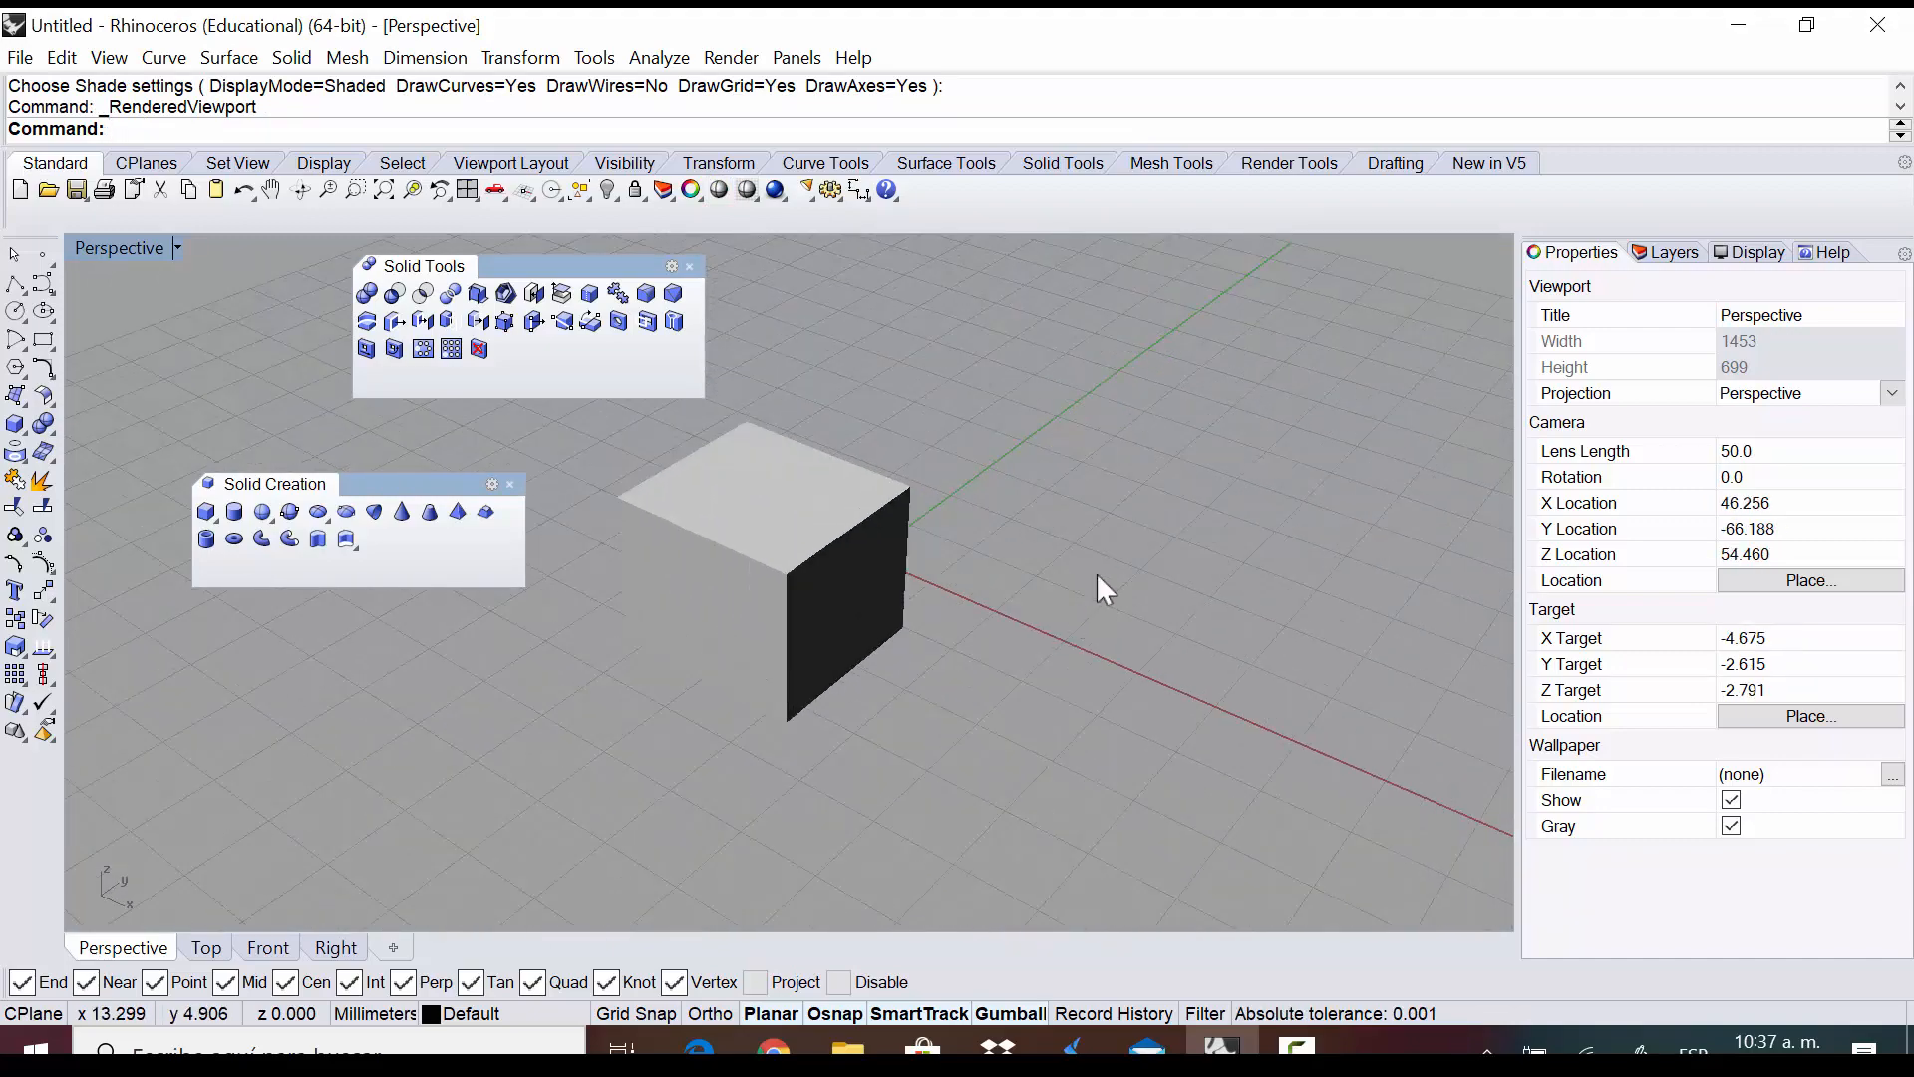
right_click_drag(1097, 572, 1139, 536)
scroll(1008, 544, "down", 2)
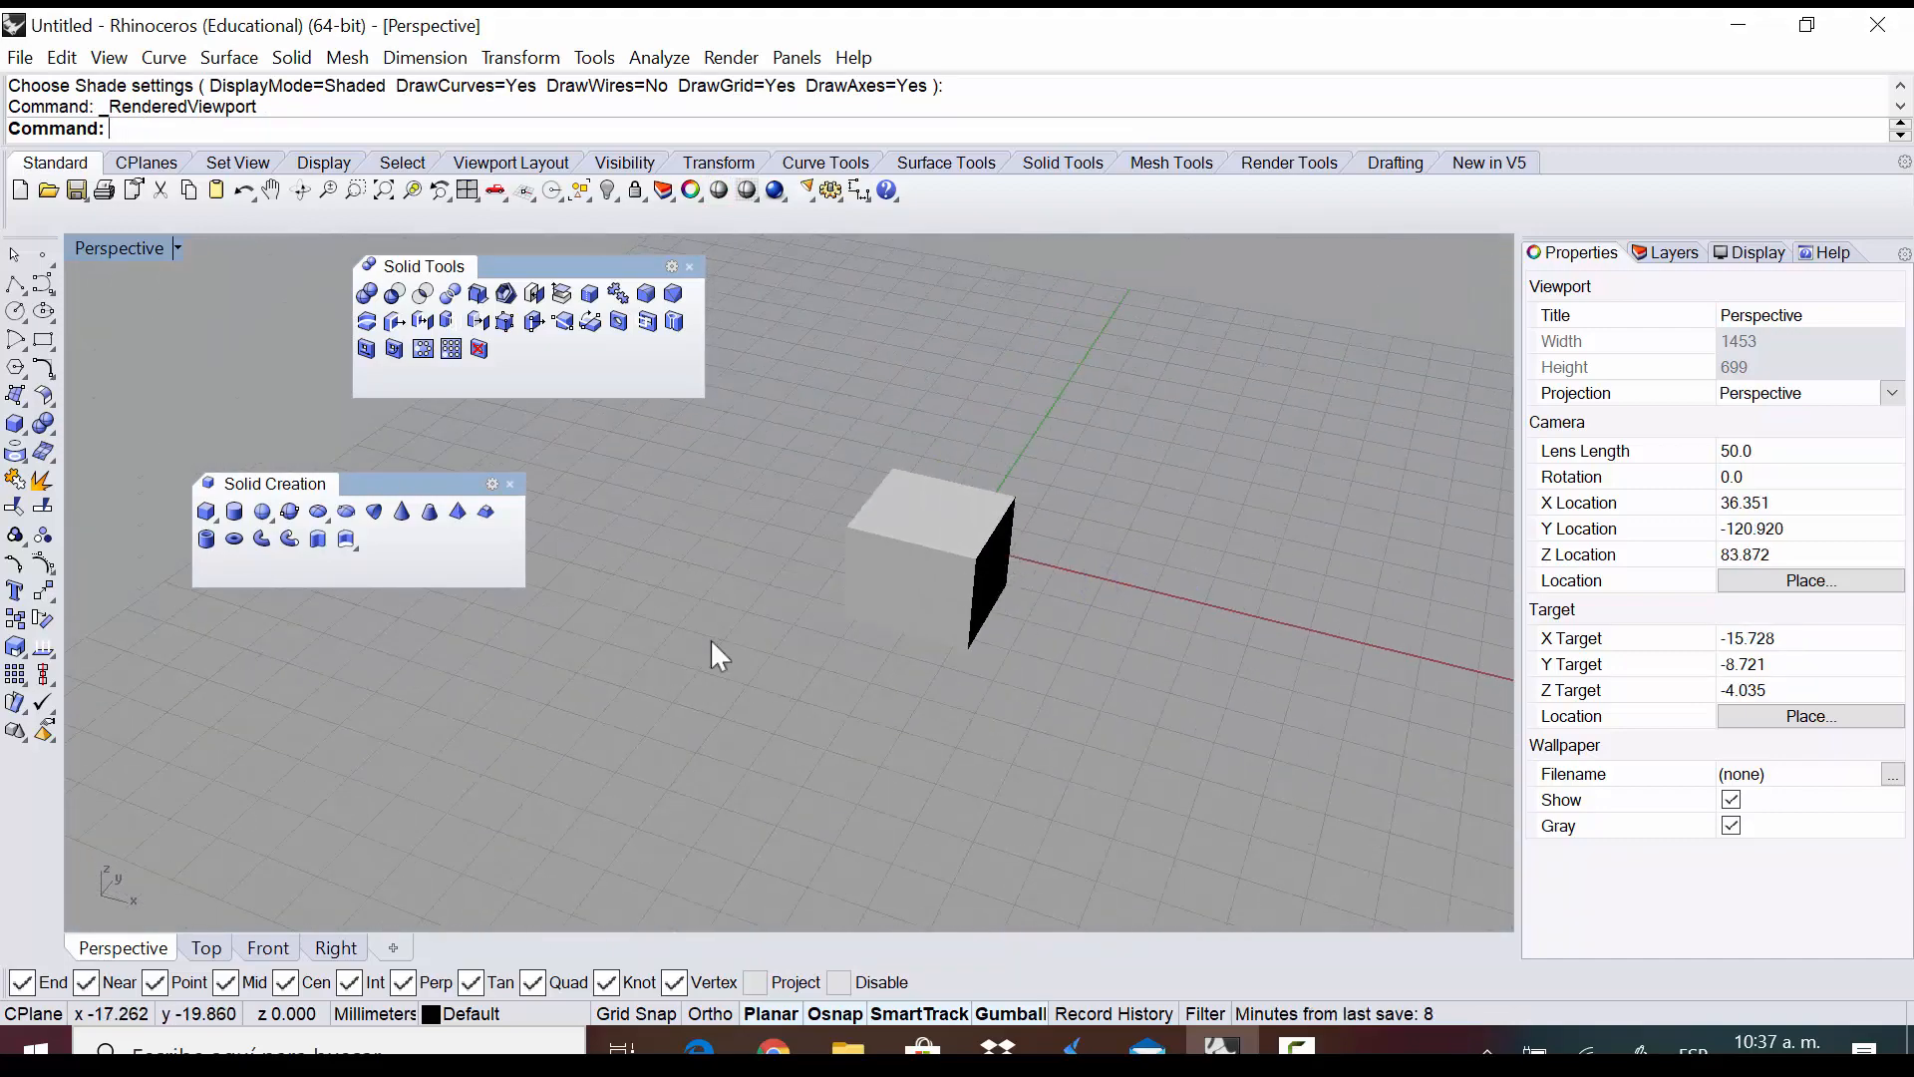
Create a vertical solid cylinder beside the box, with a radius of about 7.5 mm and a height of about 18 mm
left_click(234, 511)
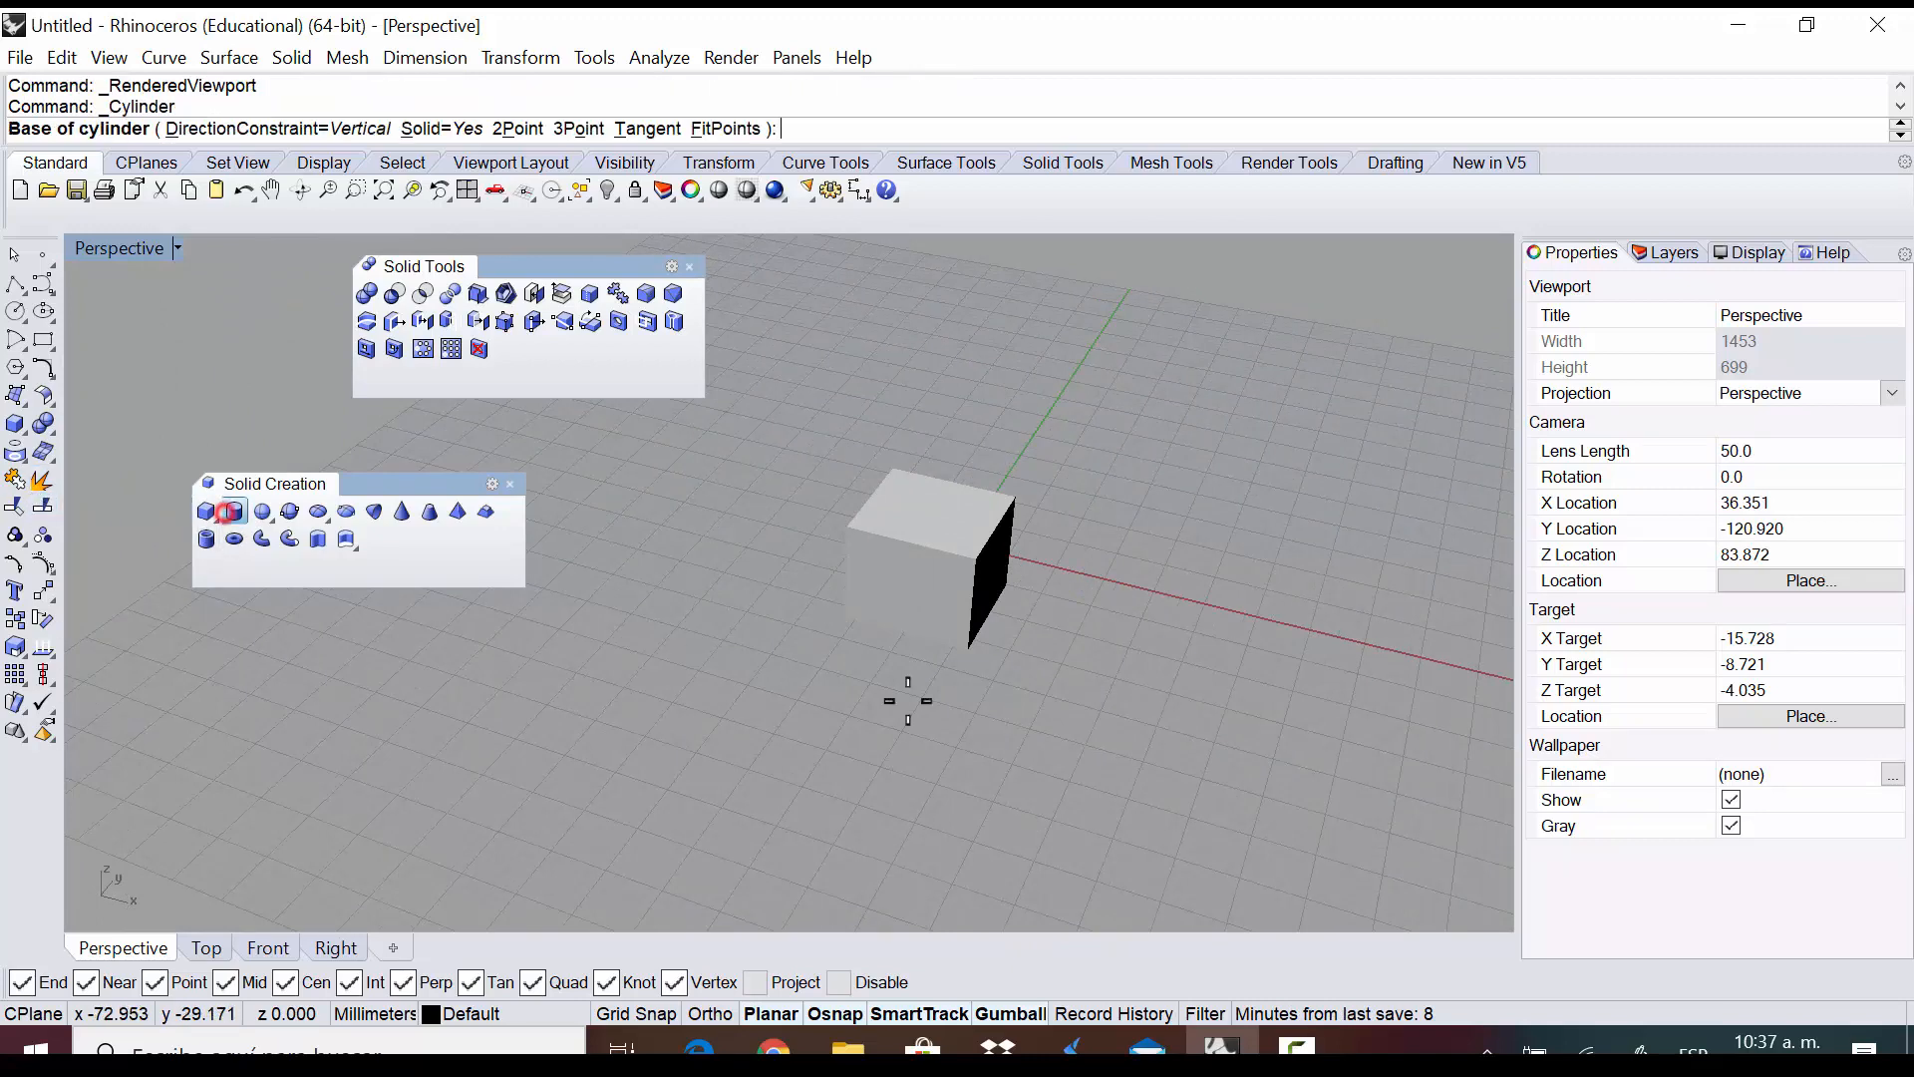
left_click(1103, 643)
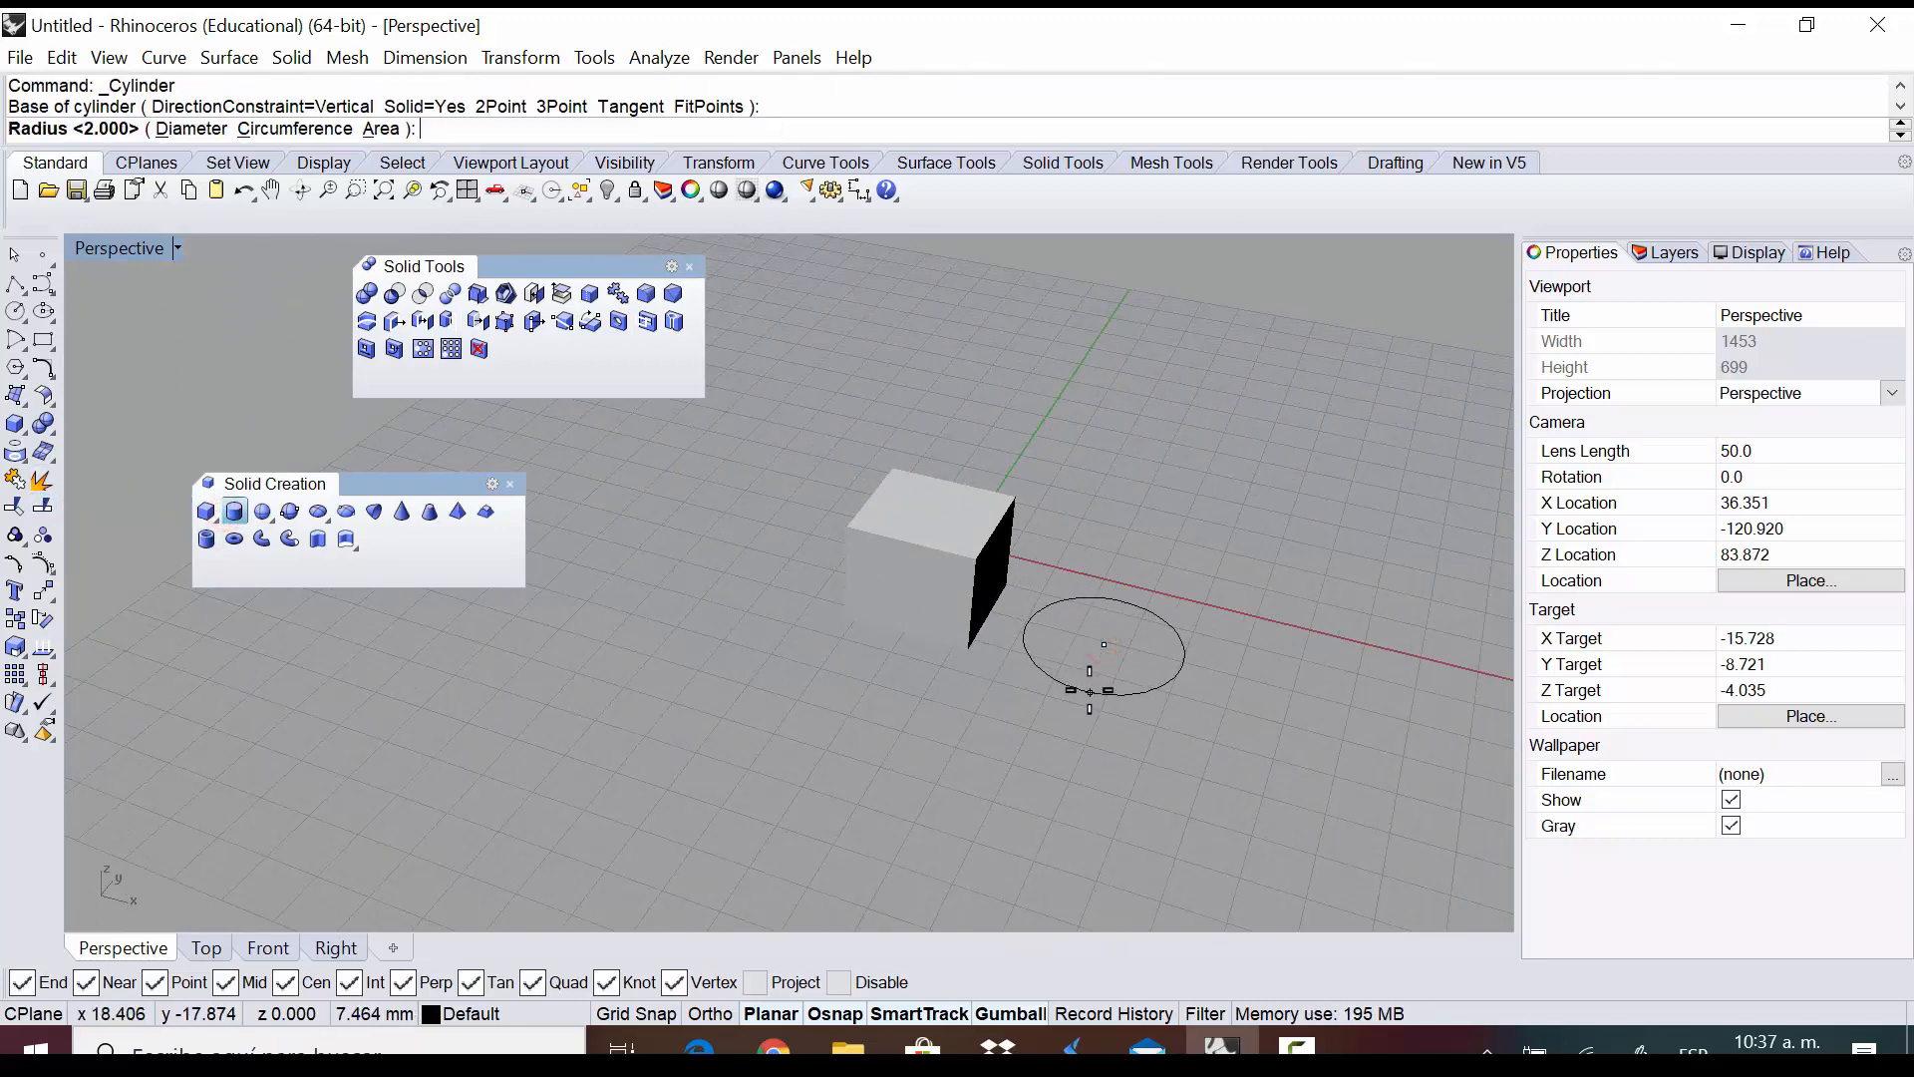
left_click(1091, 693)
left_click(1132, 483)
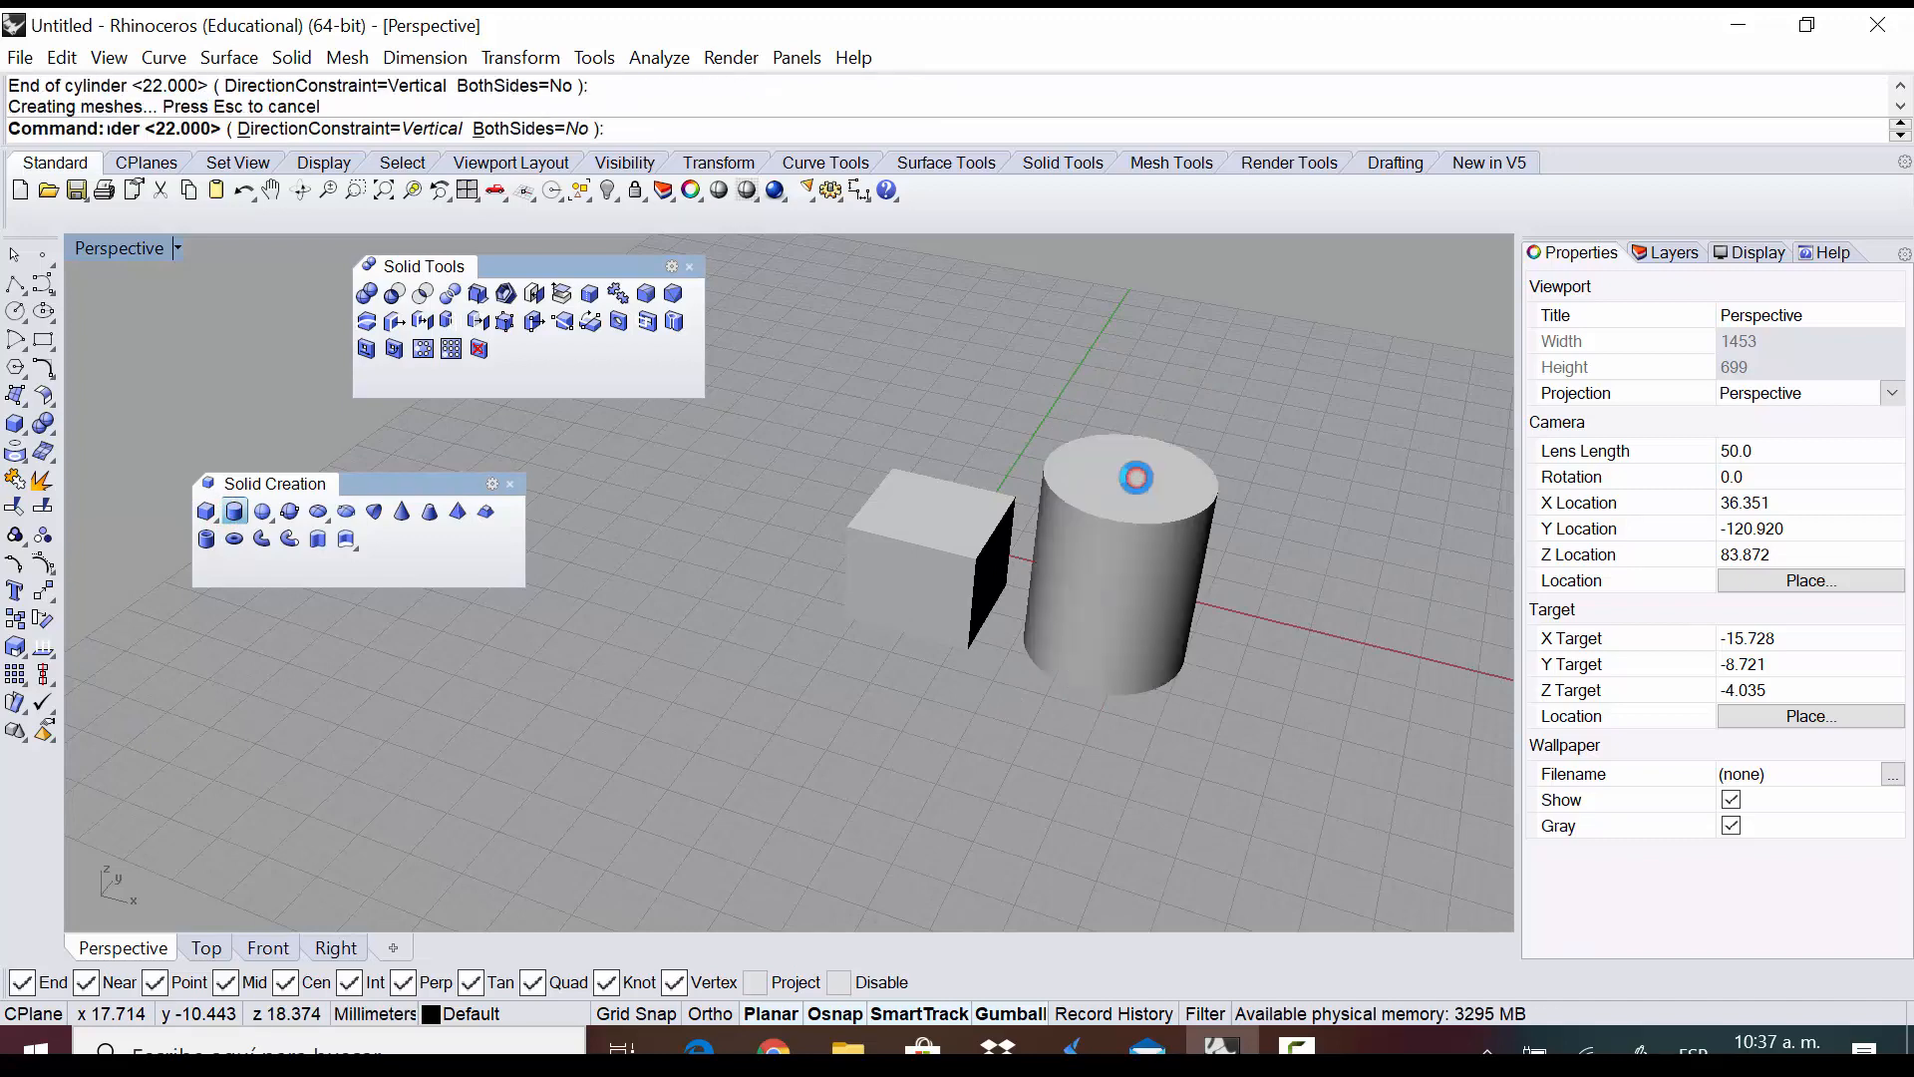
left_click(17, 255)
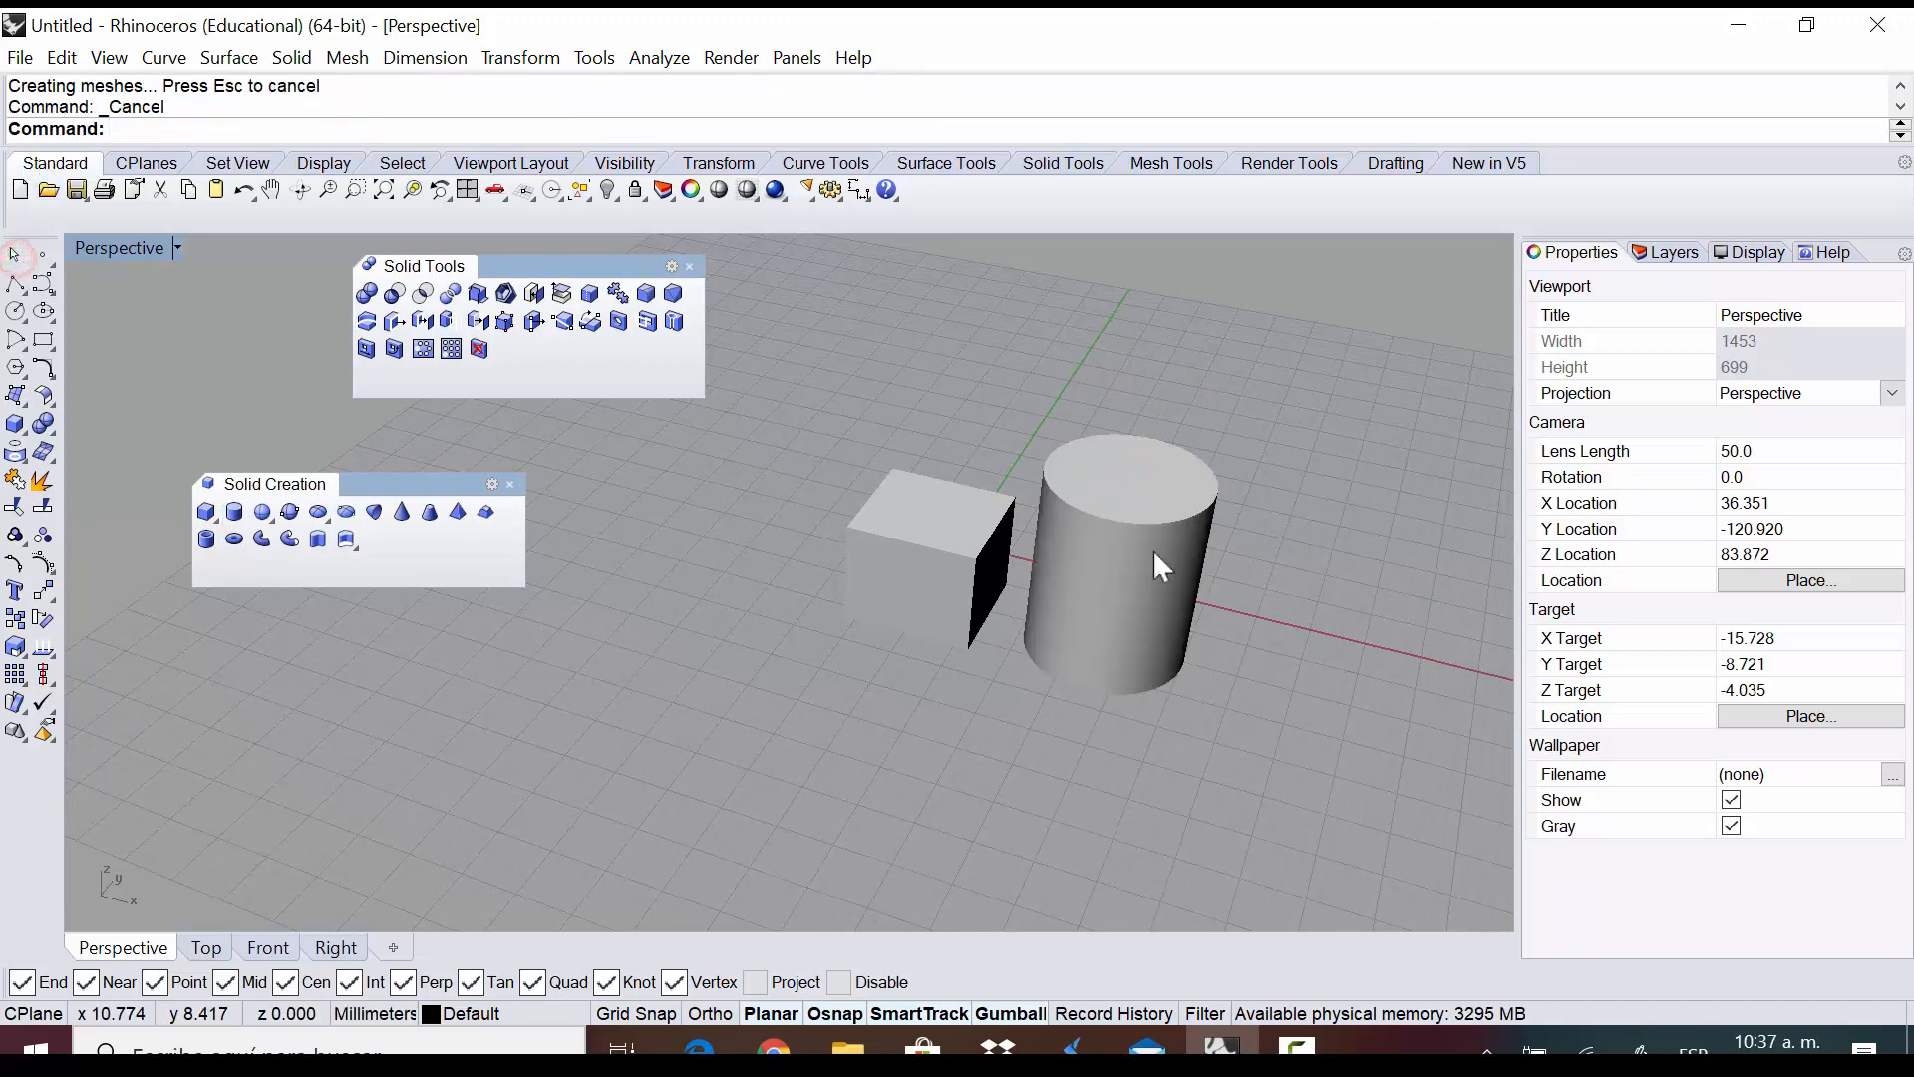
Restore the four-viewport layout and move the Solid Creation palette clear of the box and cylinder in the Top view
double_click(117, 250)
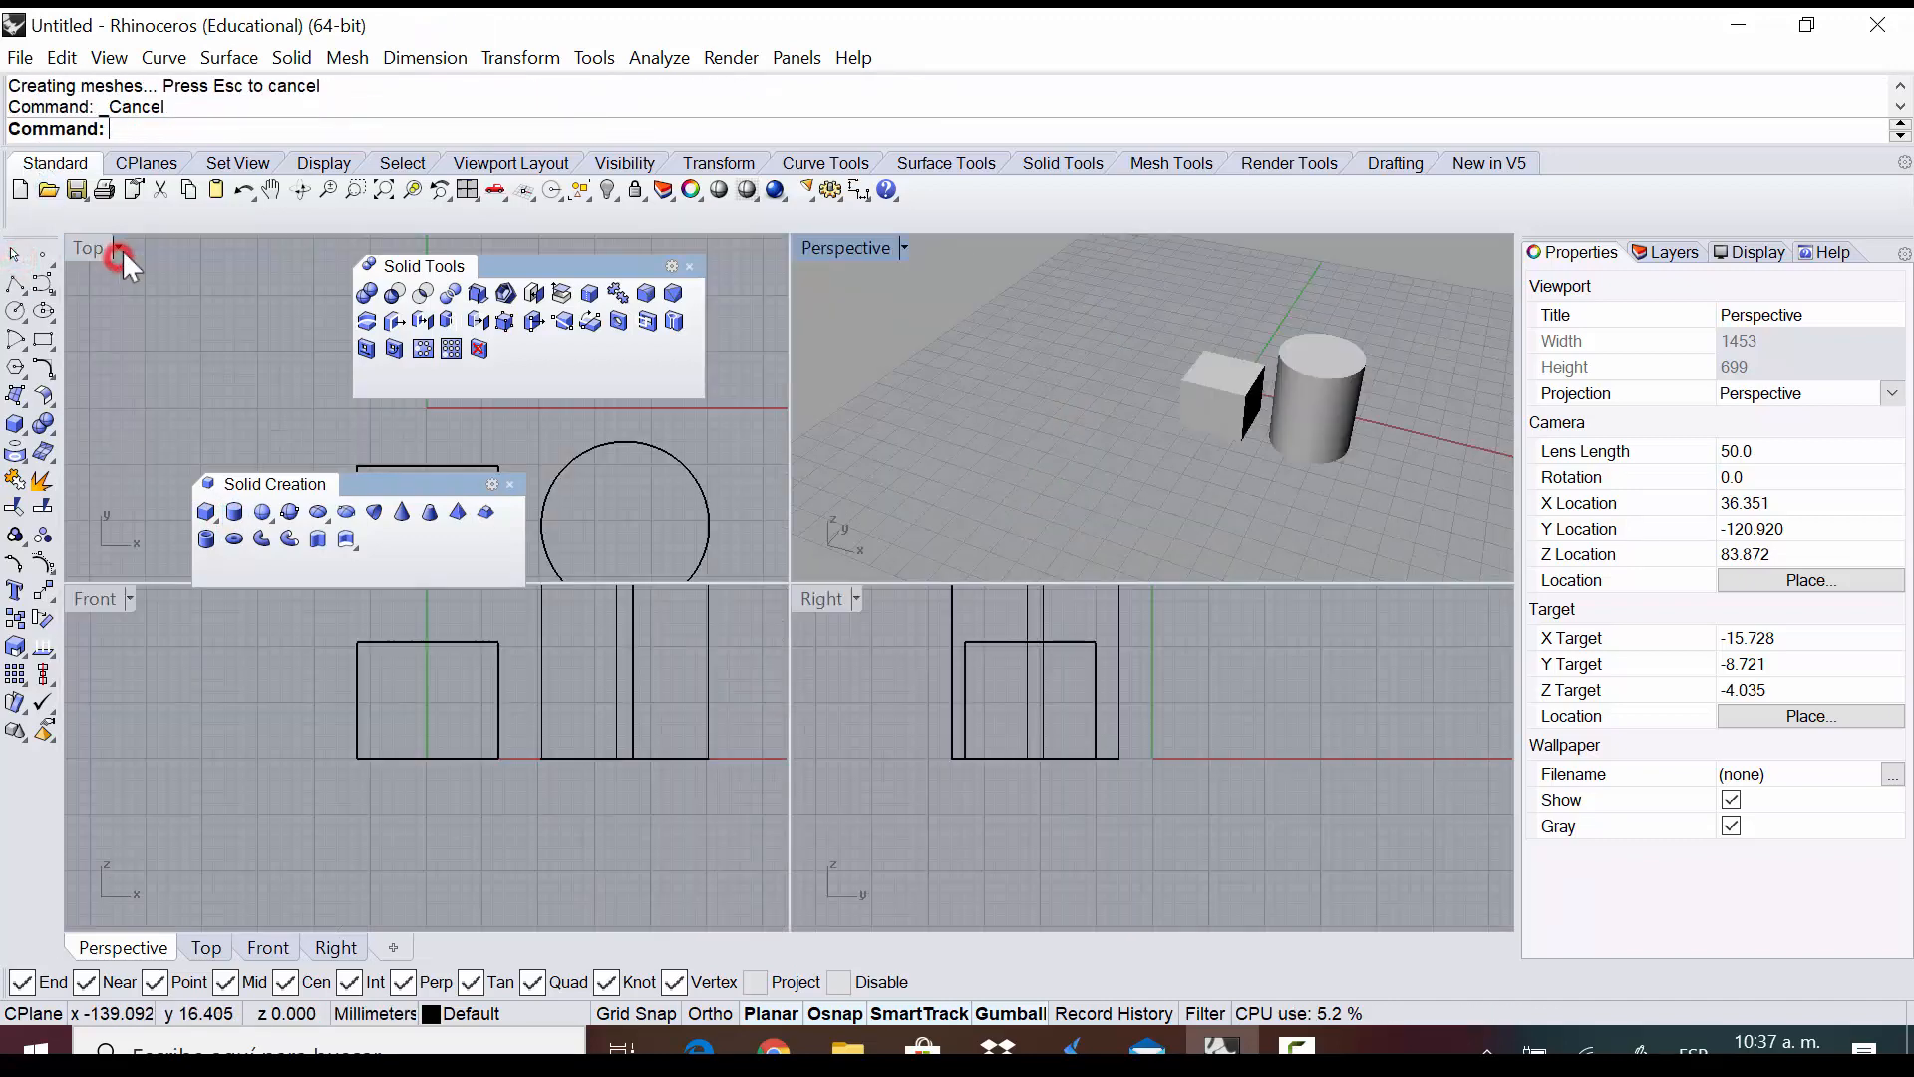
scroll(1363, 429, "up", 2)
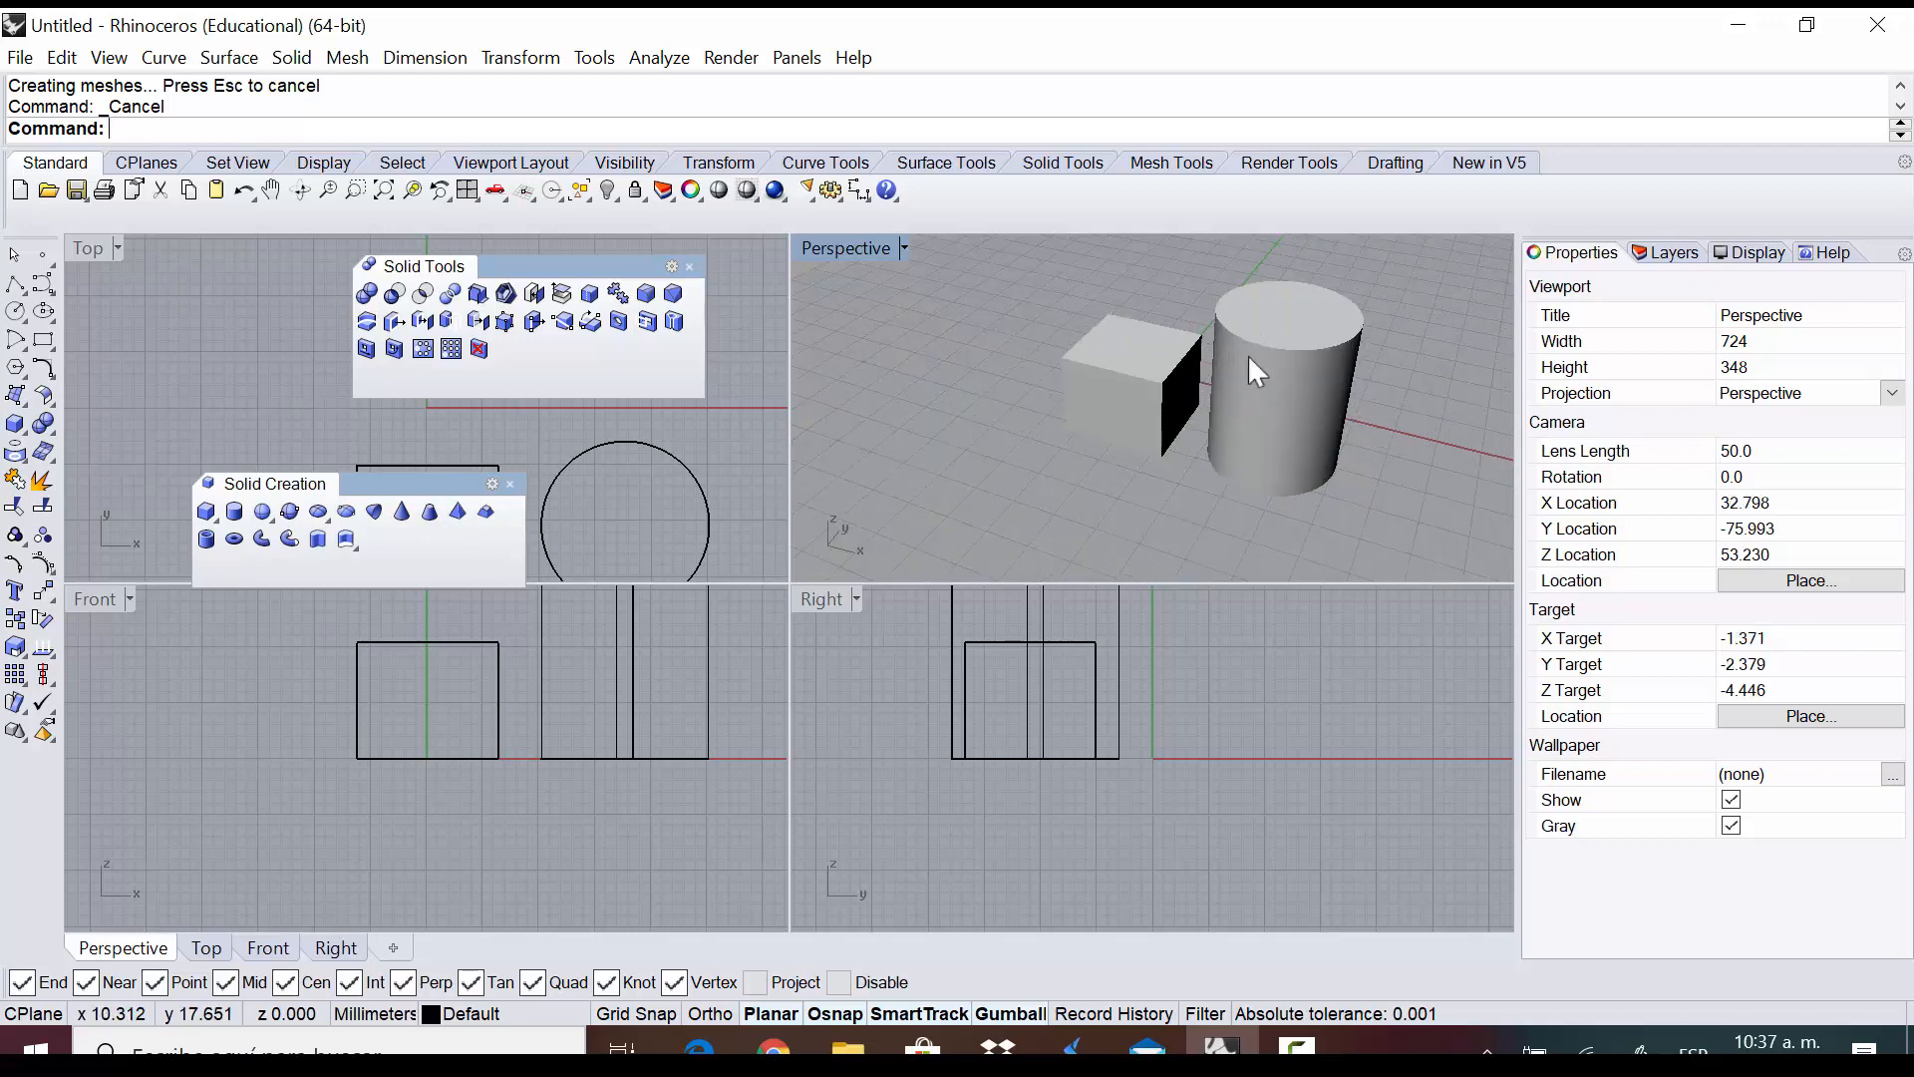
left_click_drag(396, 488, 177, 271)
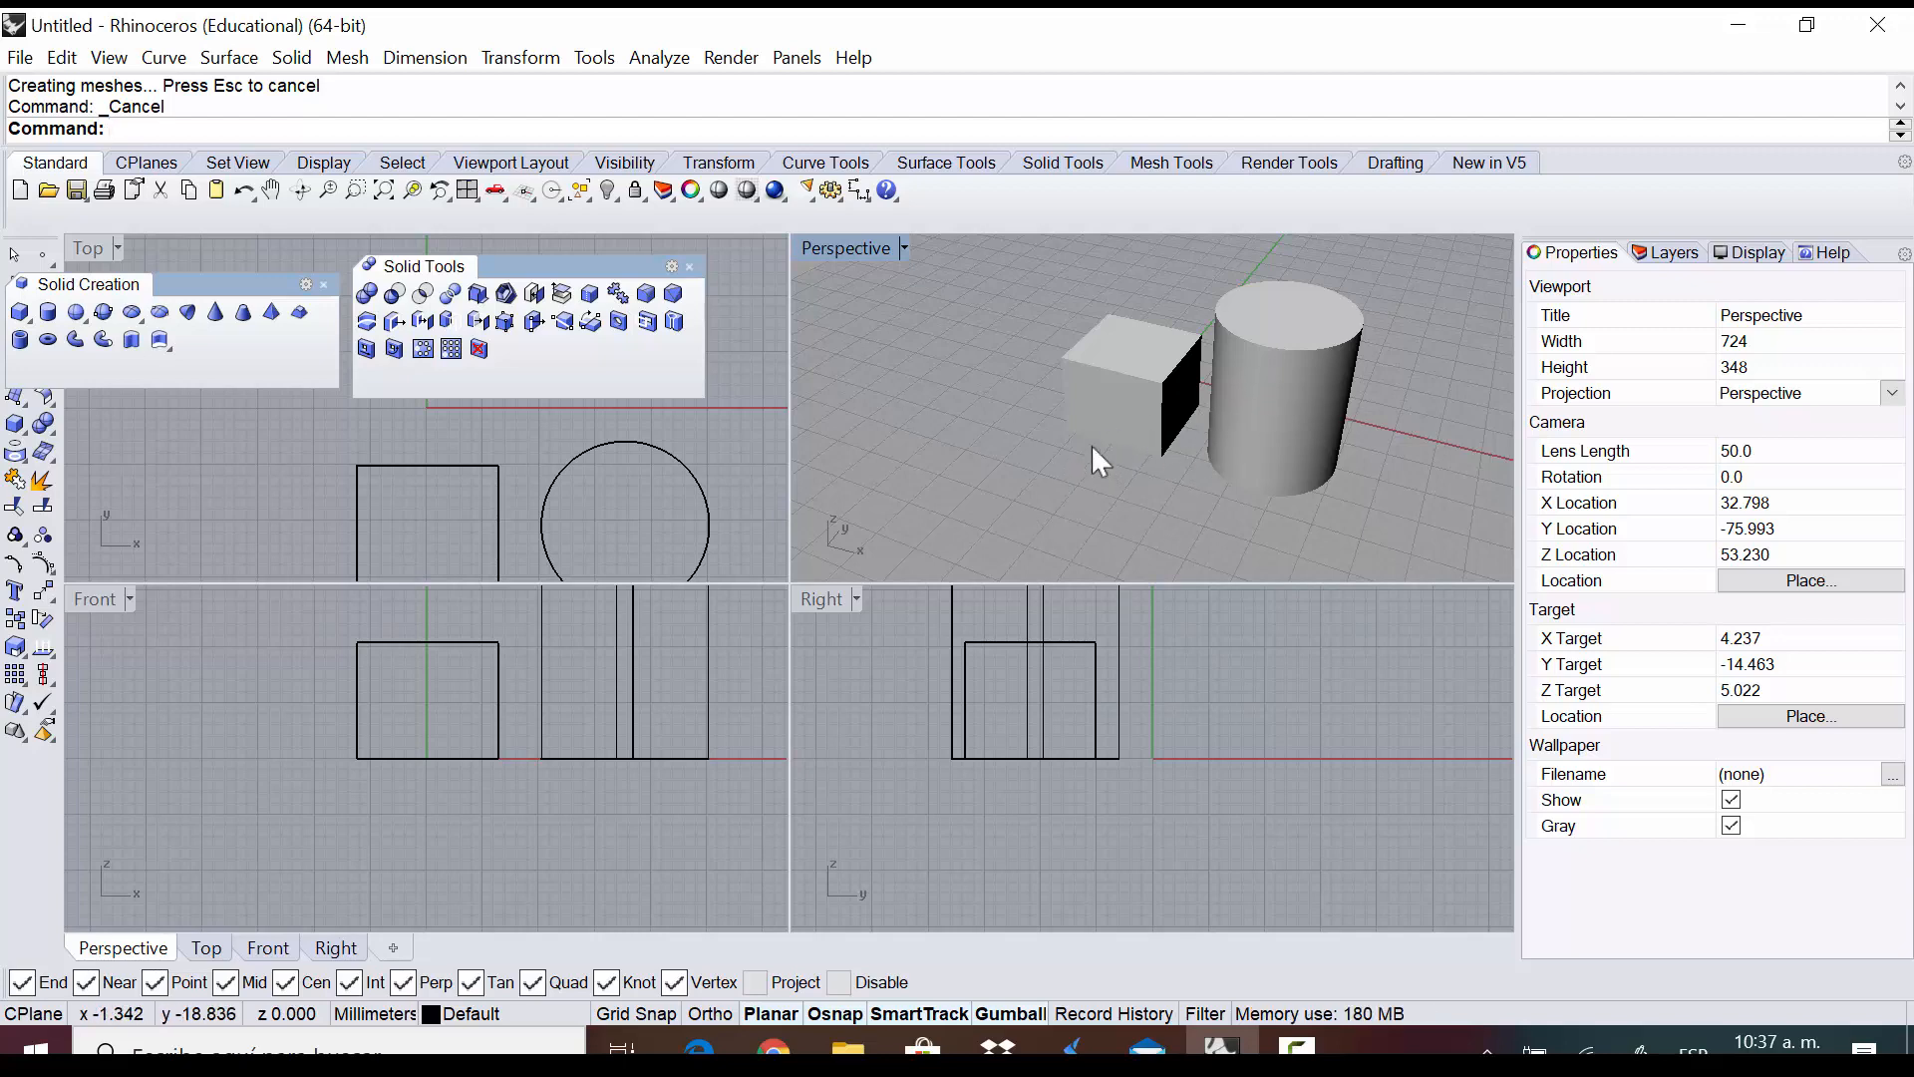
scroll(517, 512, "down", 3)
left_click(545, 479)
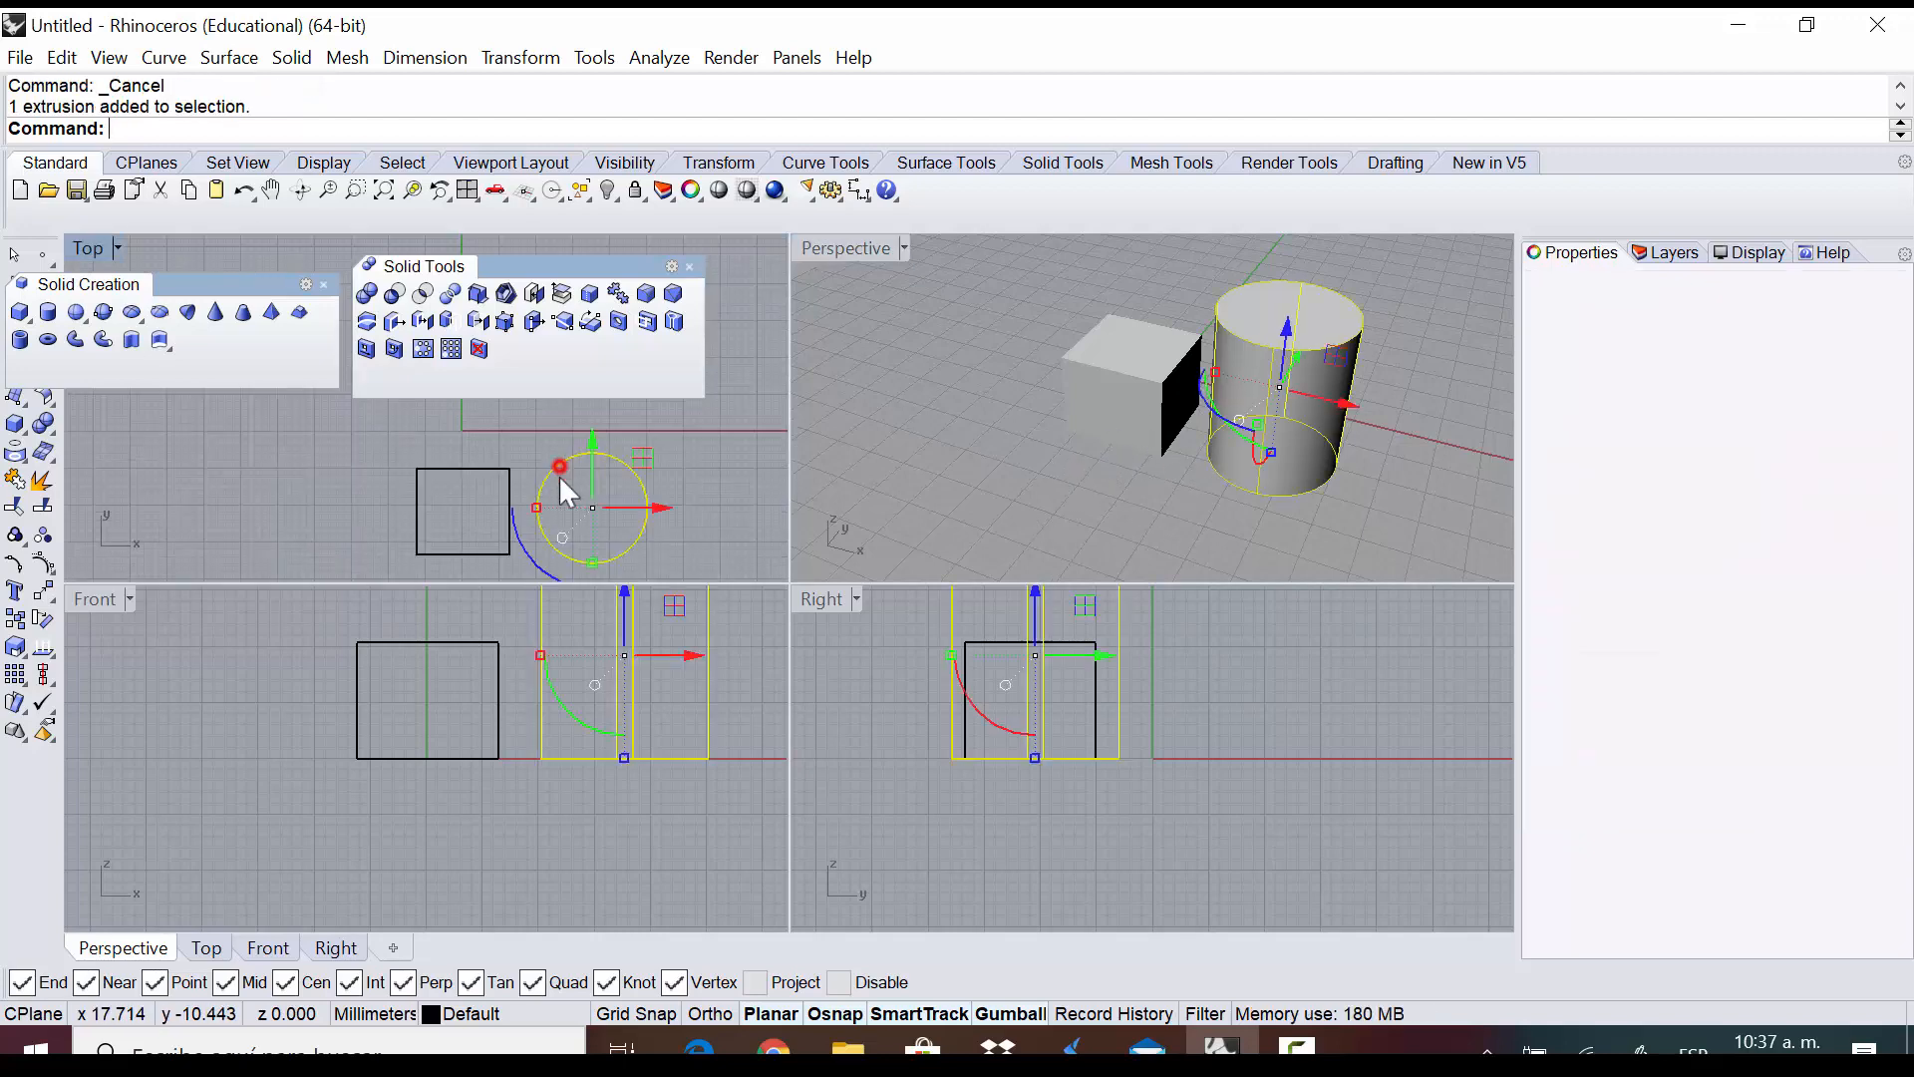
left_click(403, 693)
left_click(1059, 716)
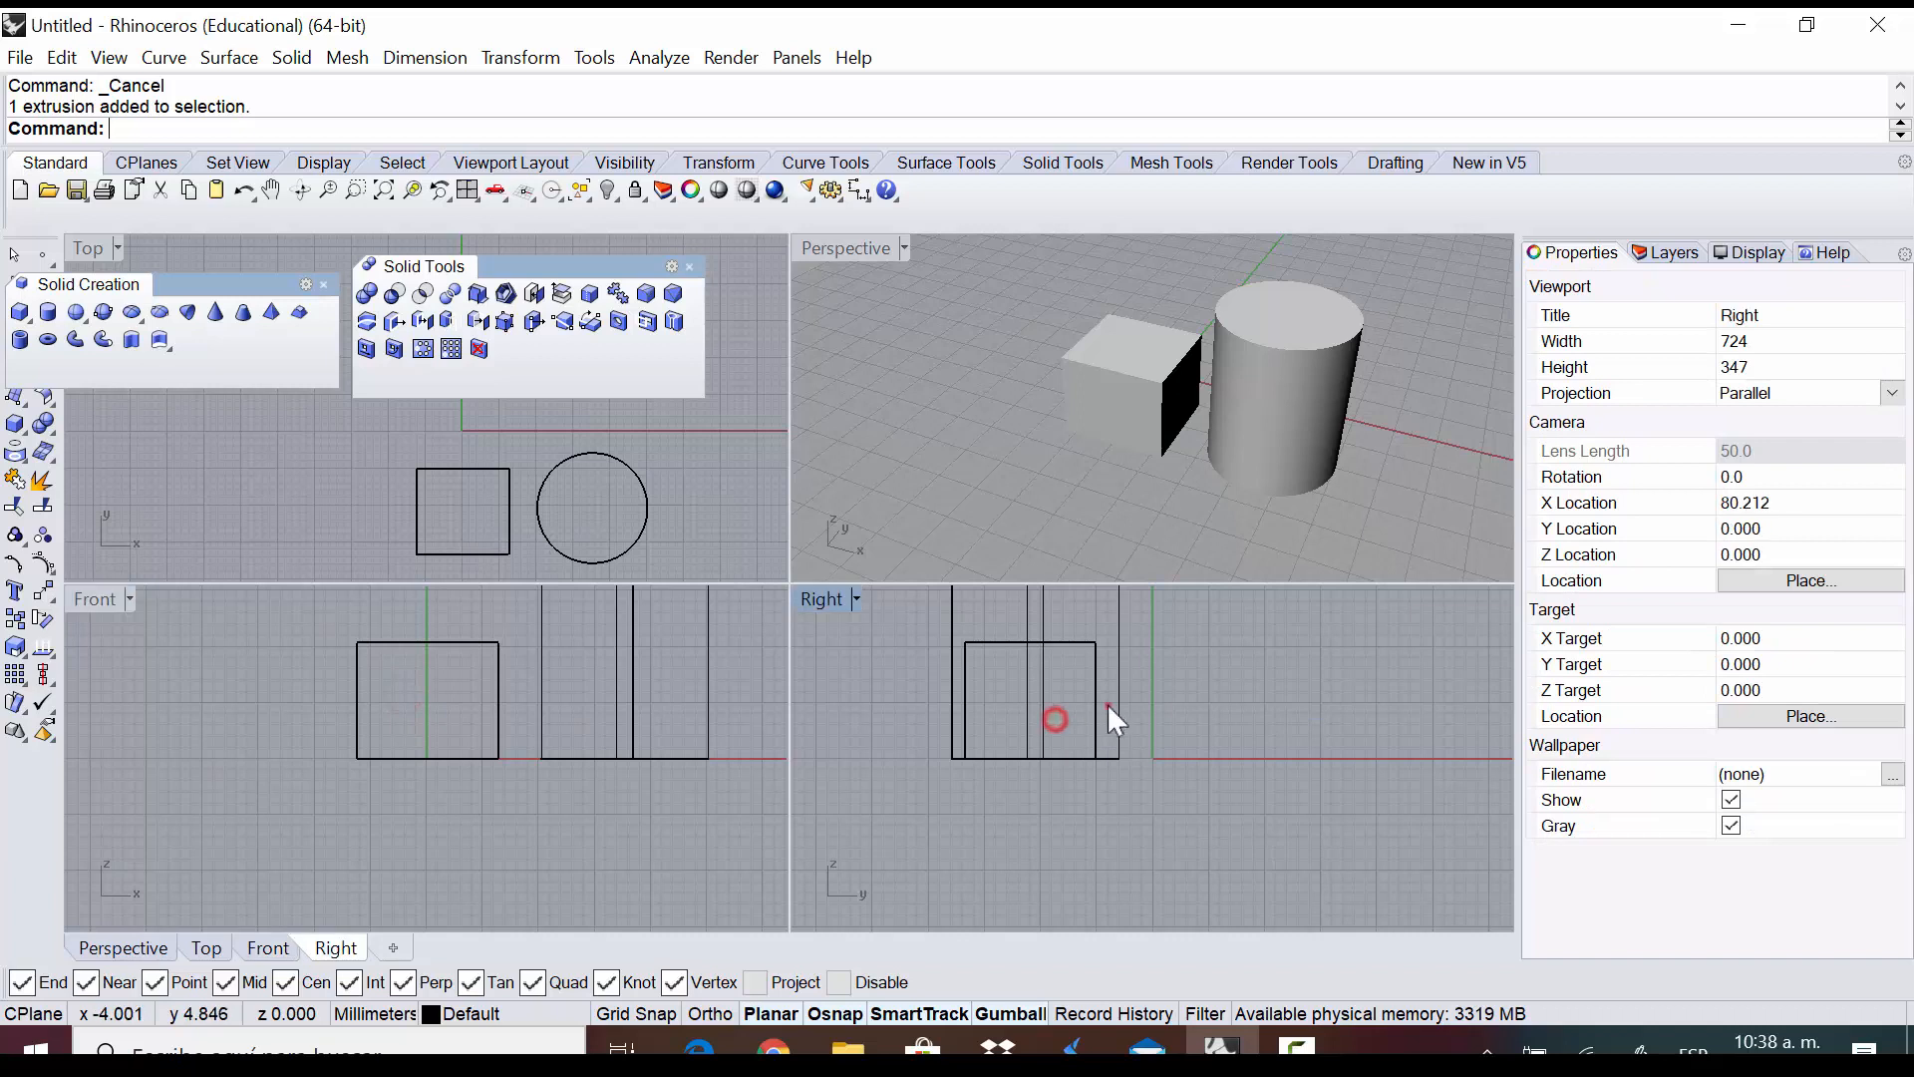
left_click(431, 733)
left_click(471, 486)
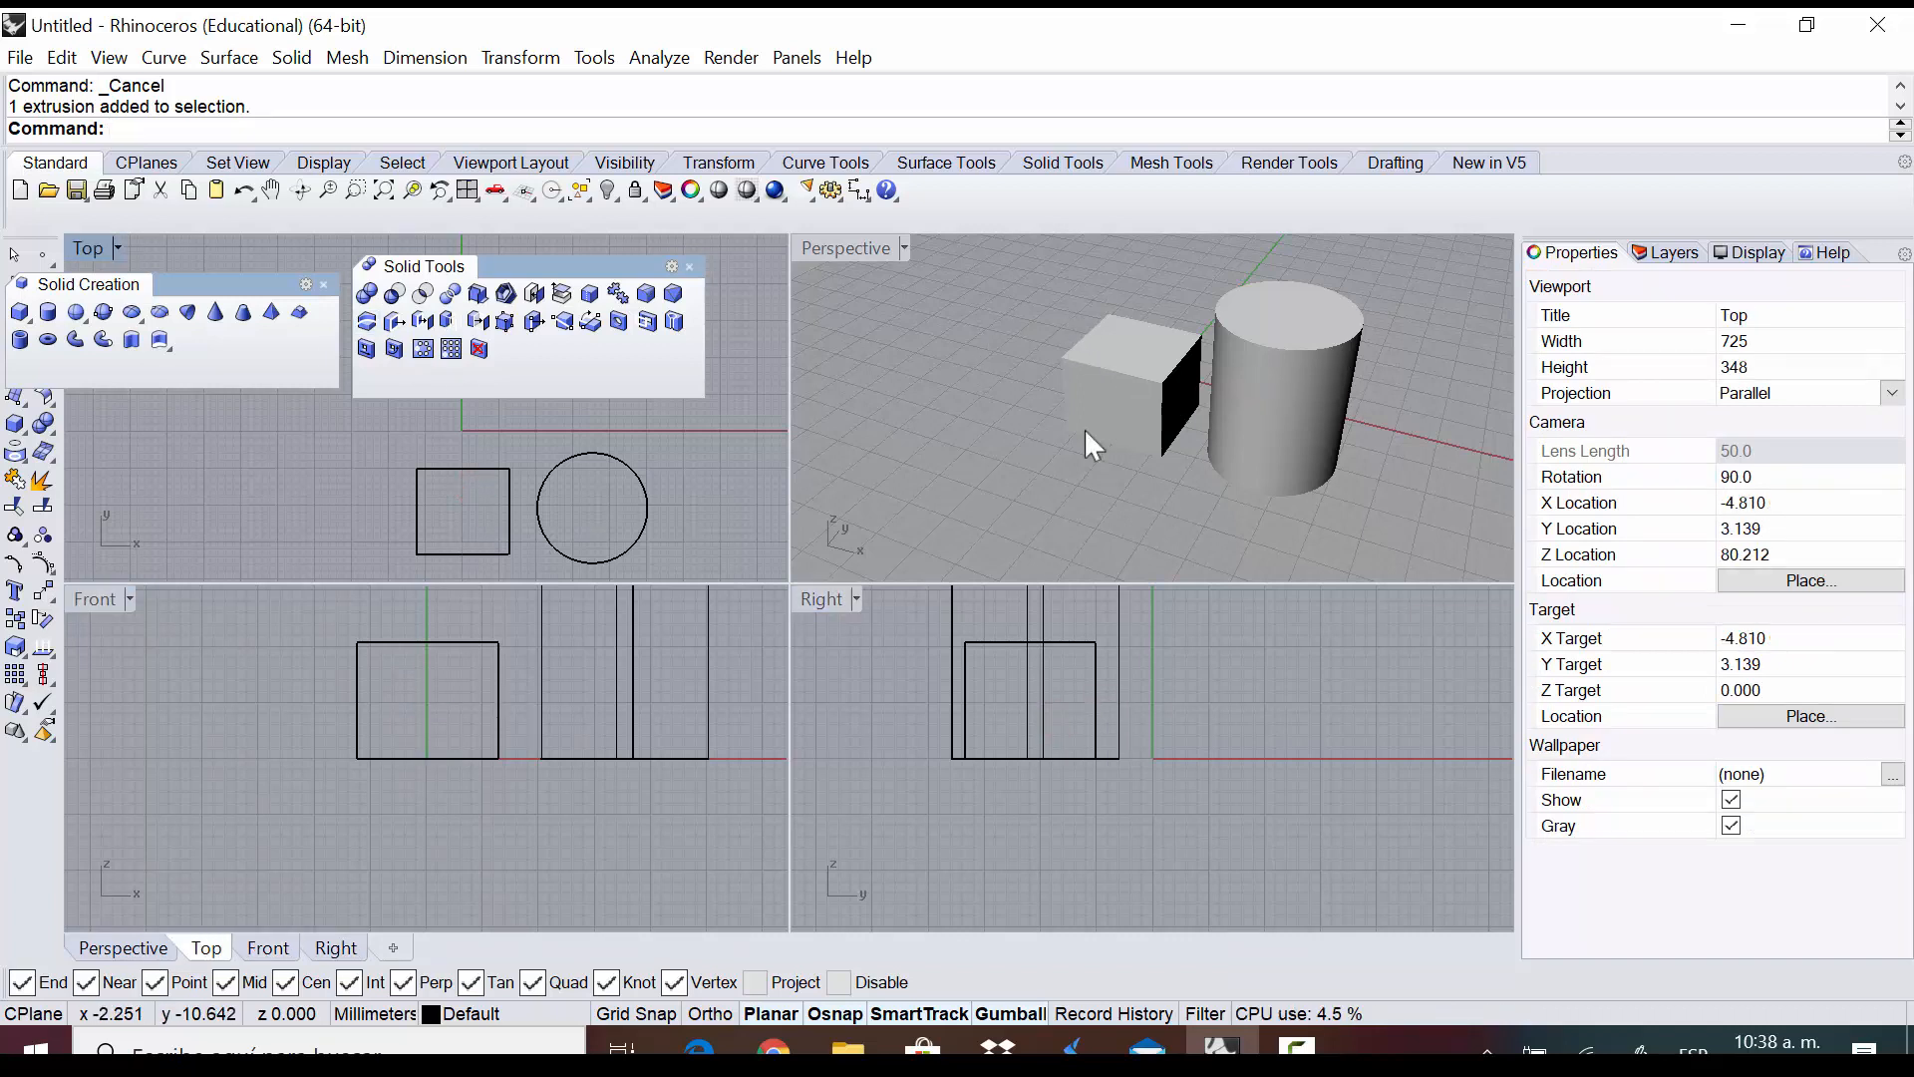
Move the cylinder in the Top view so it overlaps the box's upper-right corner, and maximize the Perspective viewport
left_click(608, 457)
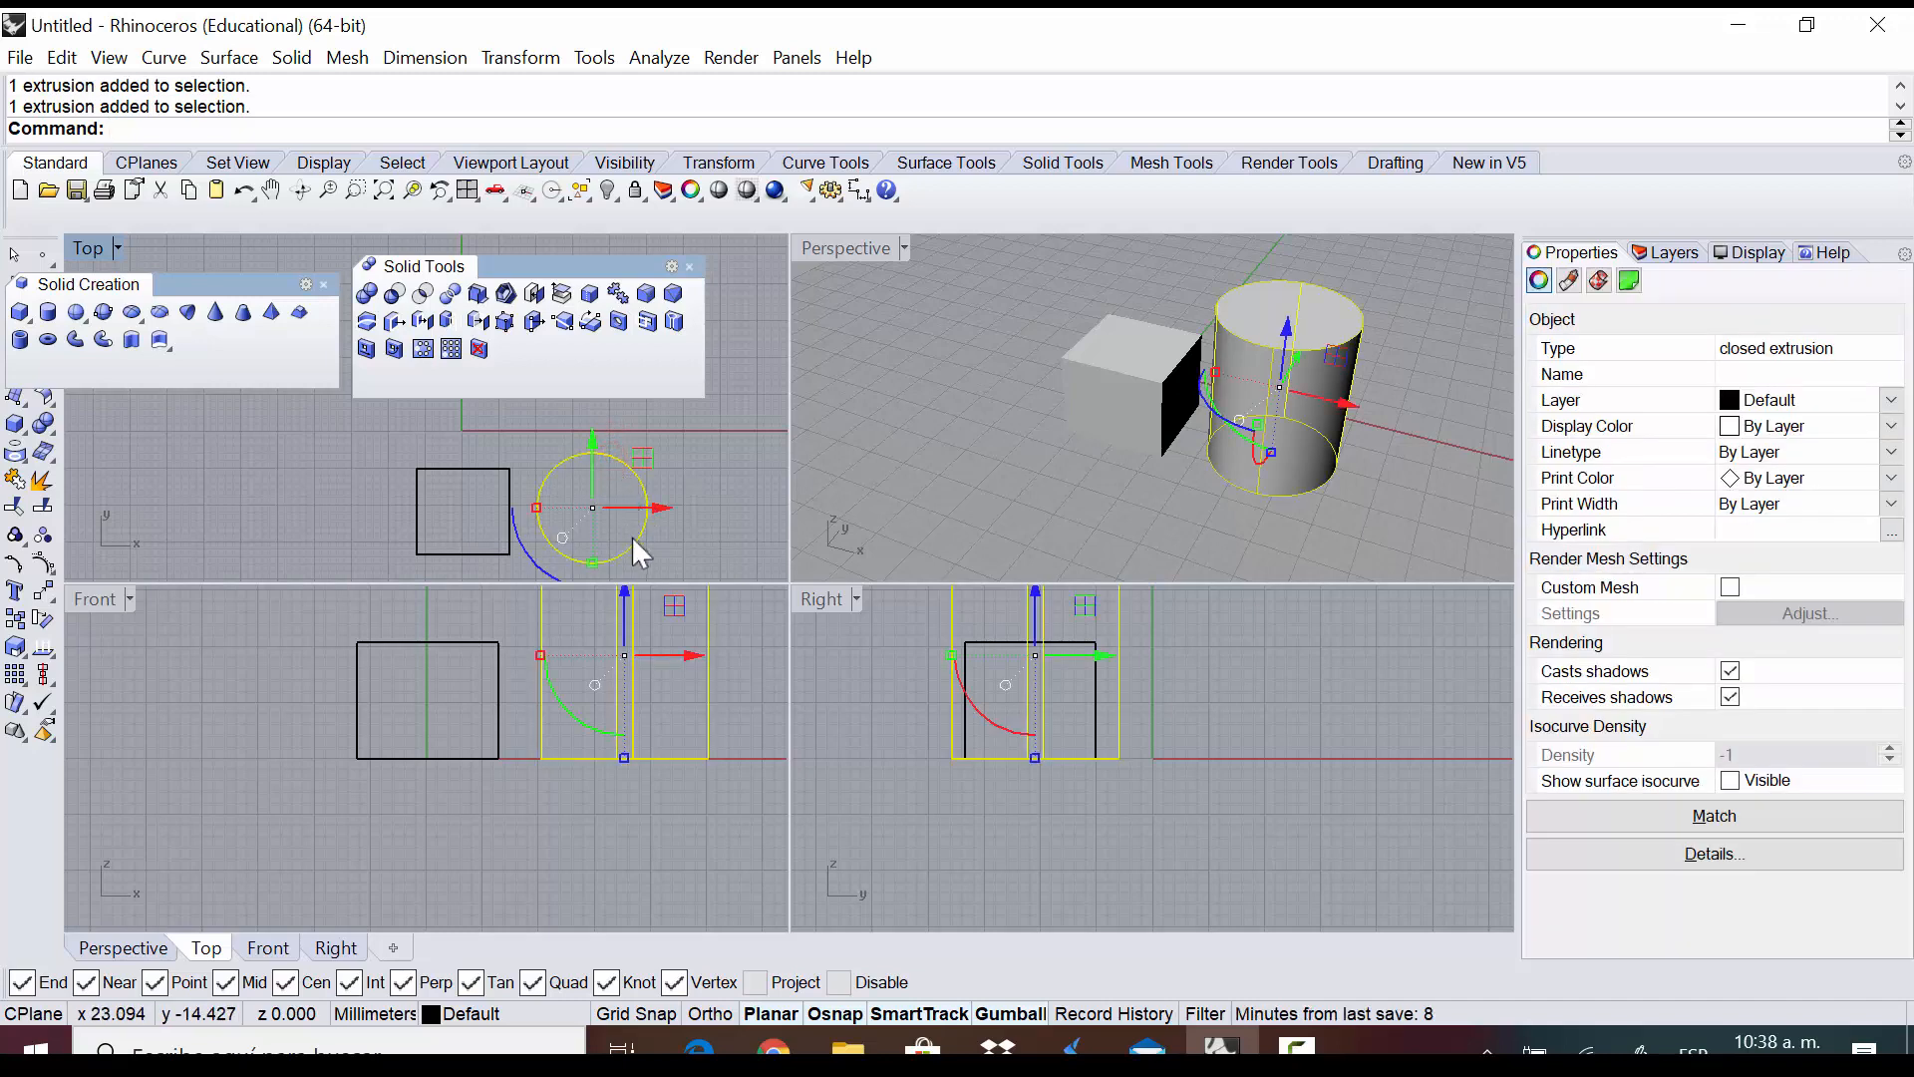
left_click_drag(634, 552, 561, 502)
left_click(682, 468)
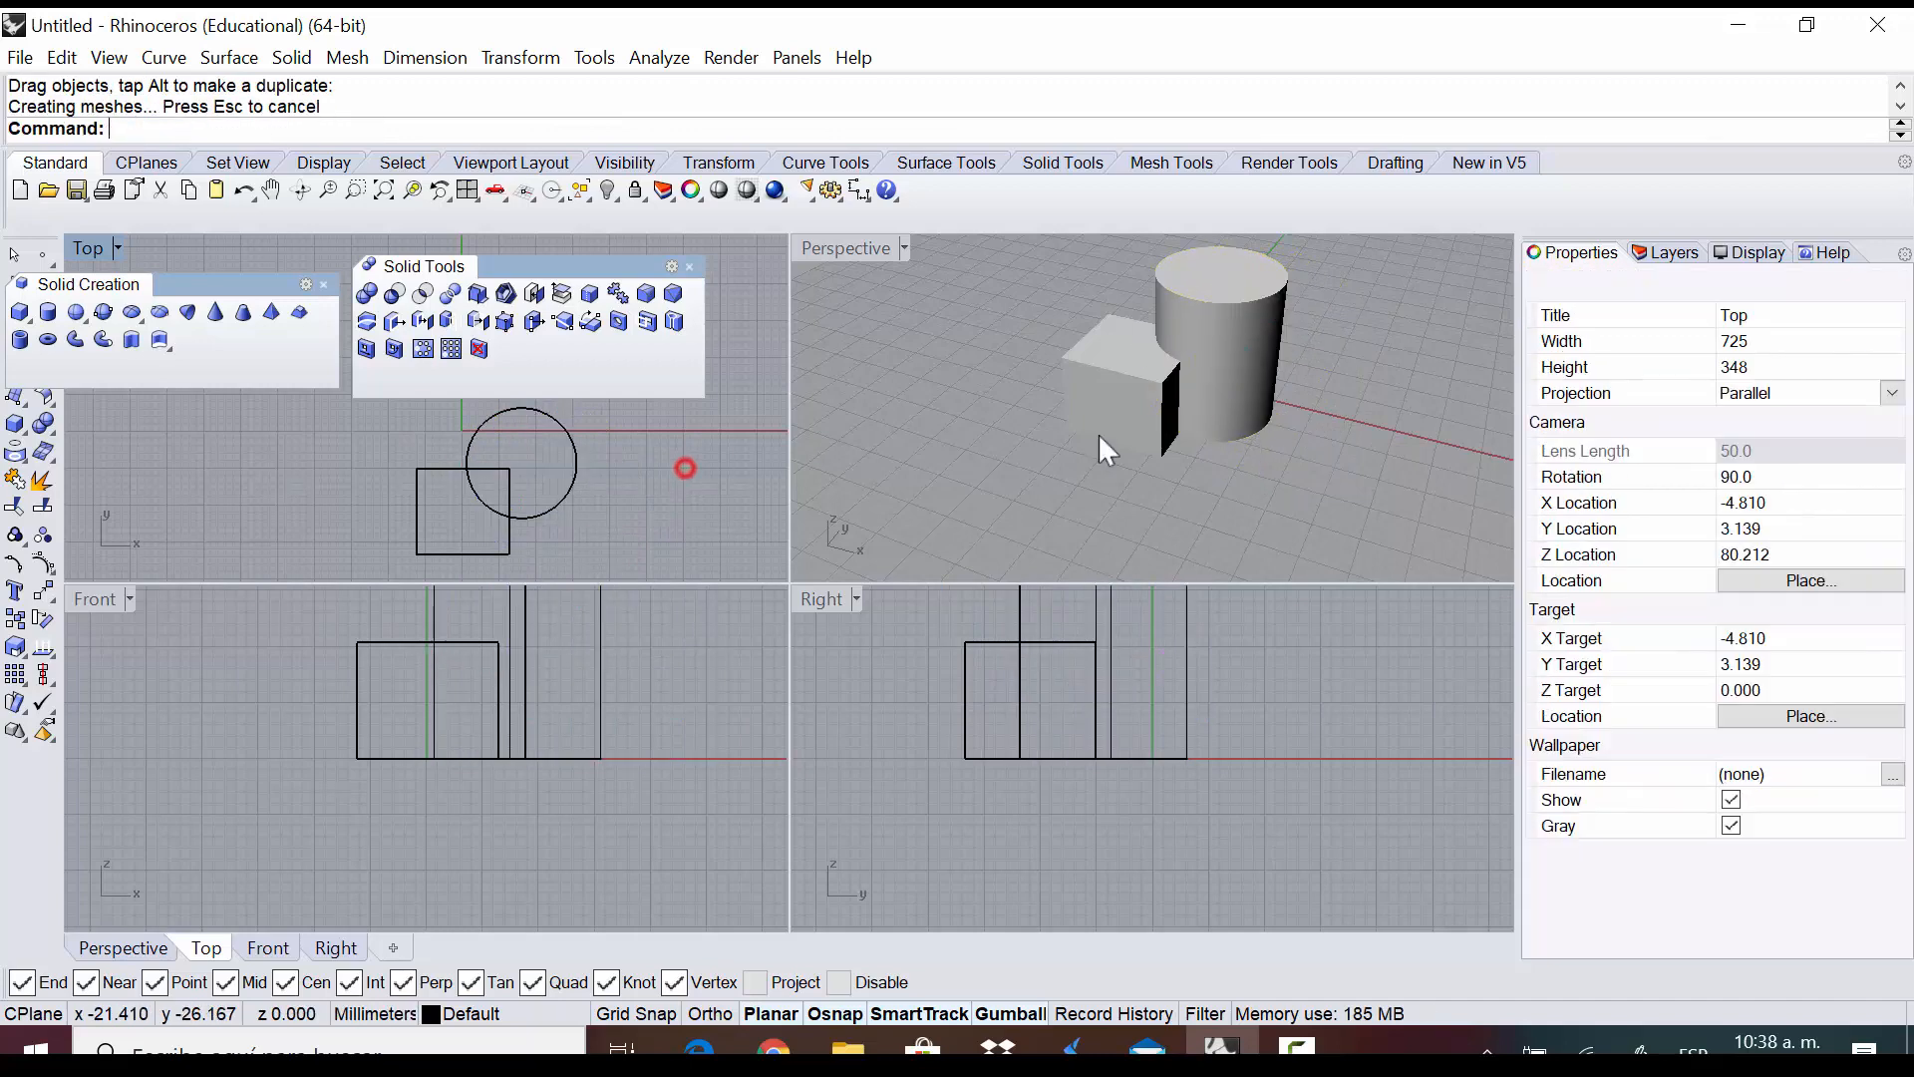
scroll(1318, 257, "up", 2)
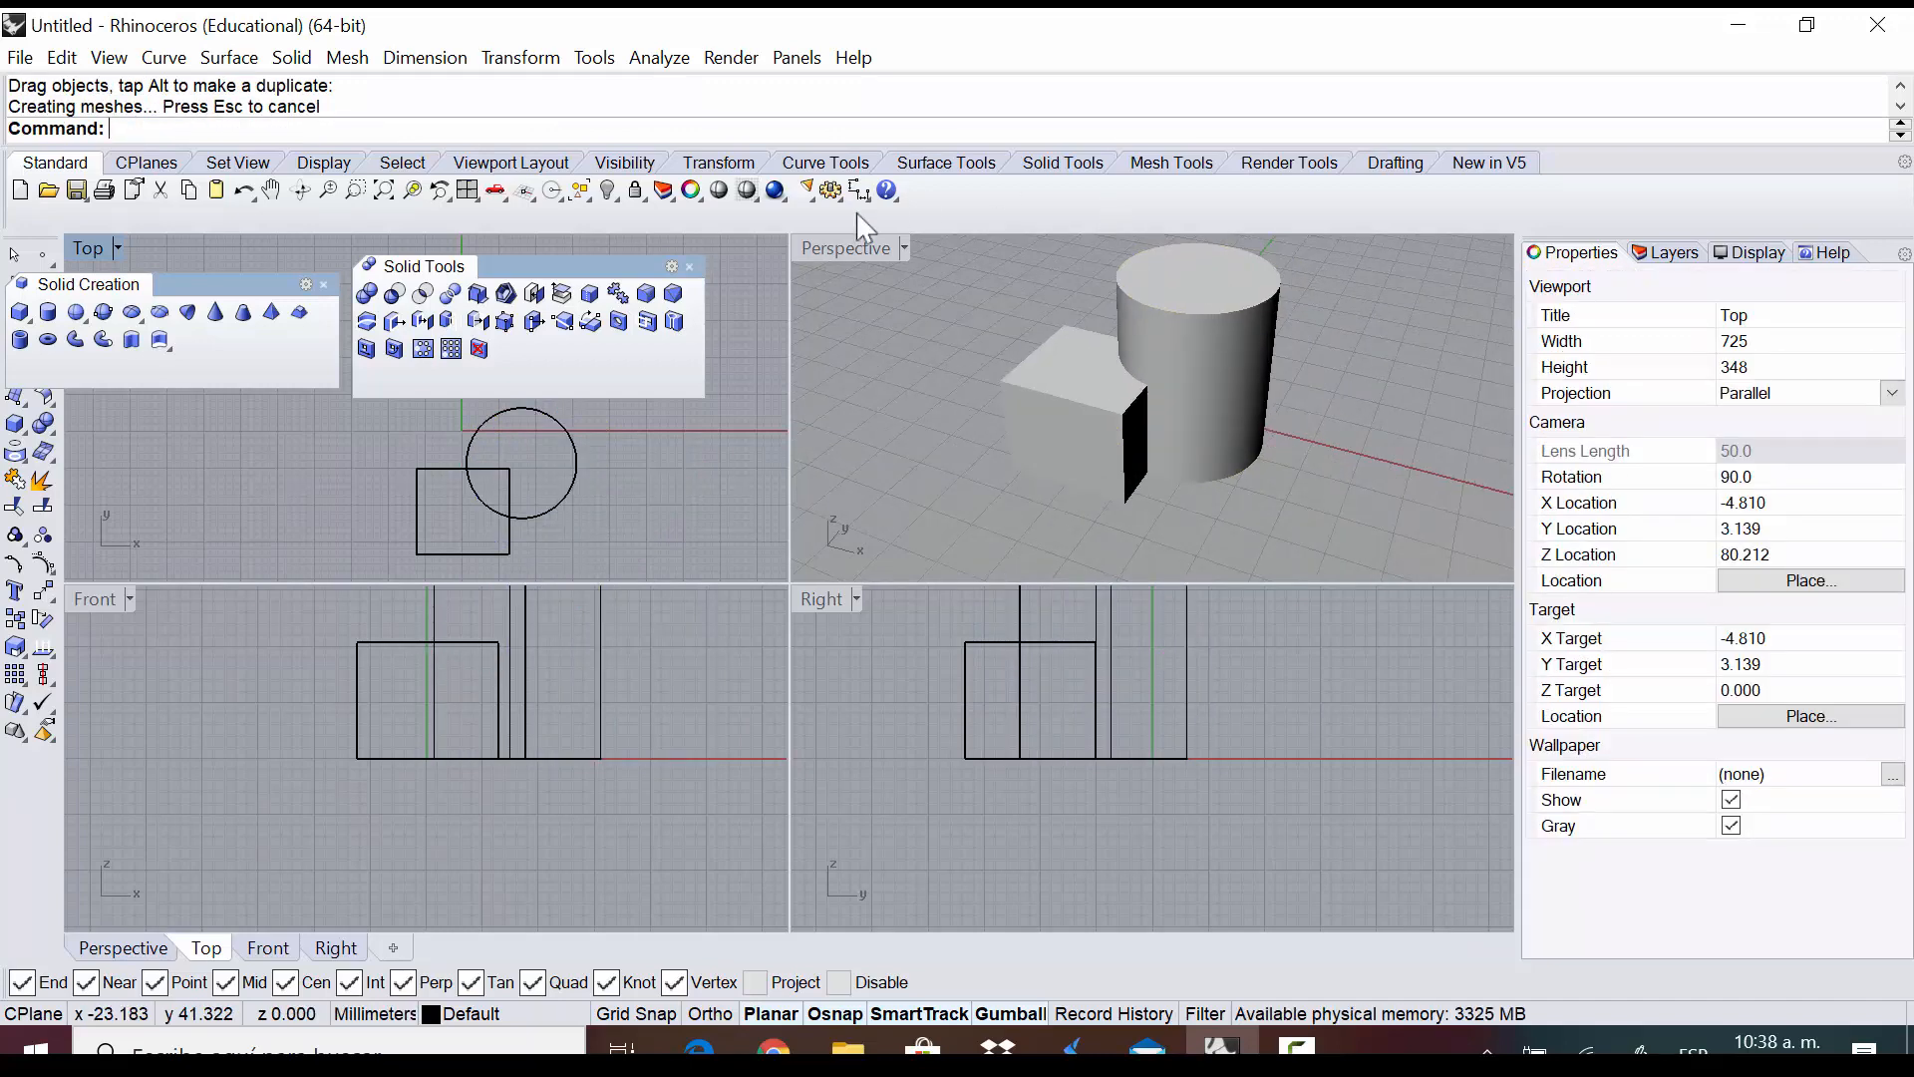
double_click(871, 250)
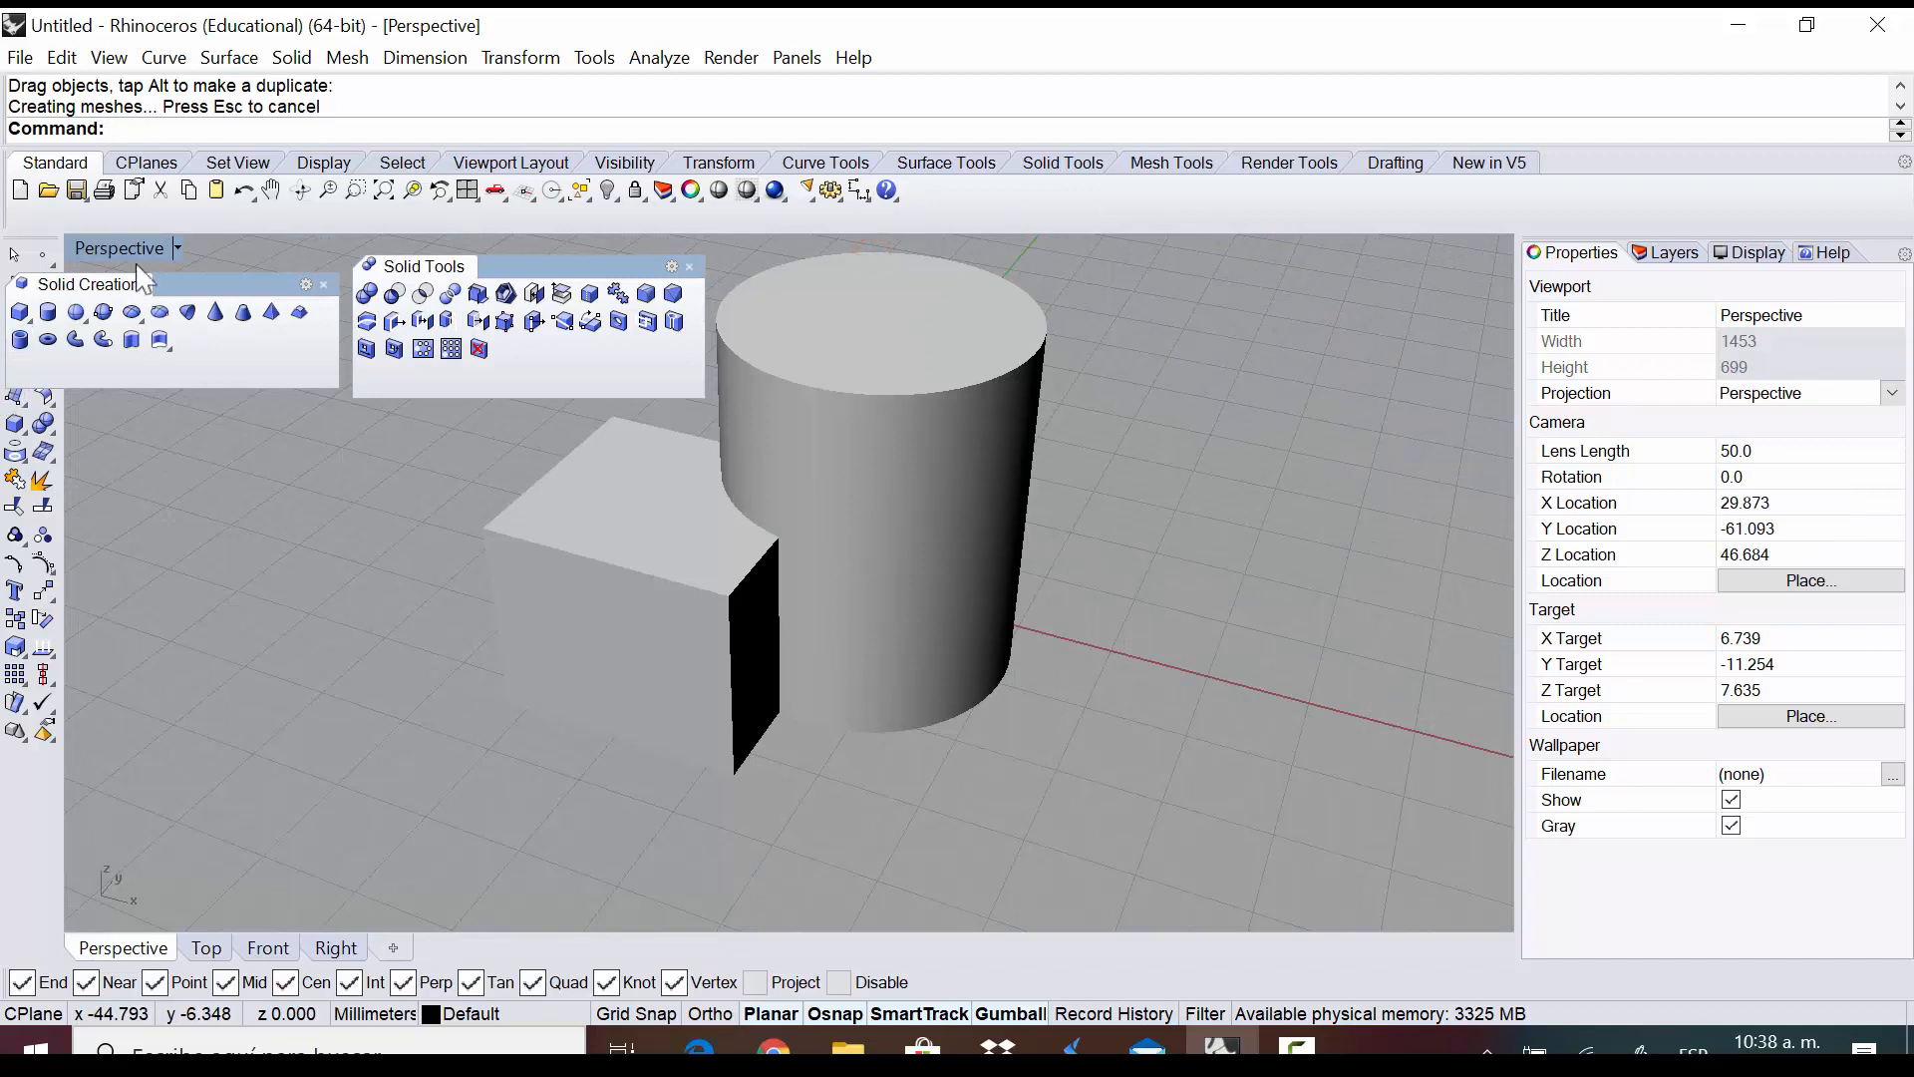
Move the Solid Creation palette into the free space below the Solid Tools palette
left_click_drag(208, 289, 268, 423)
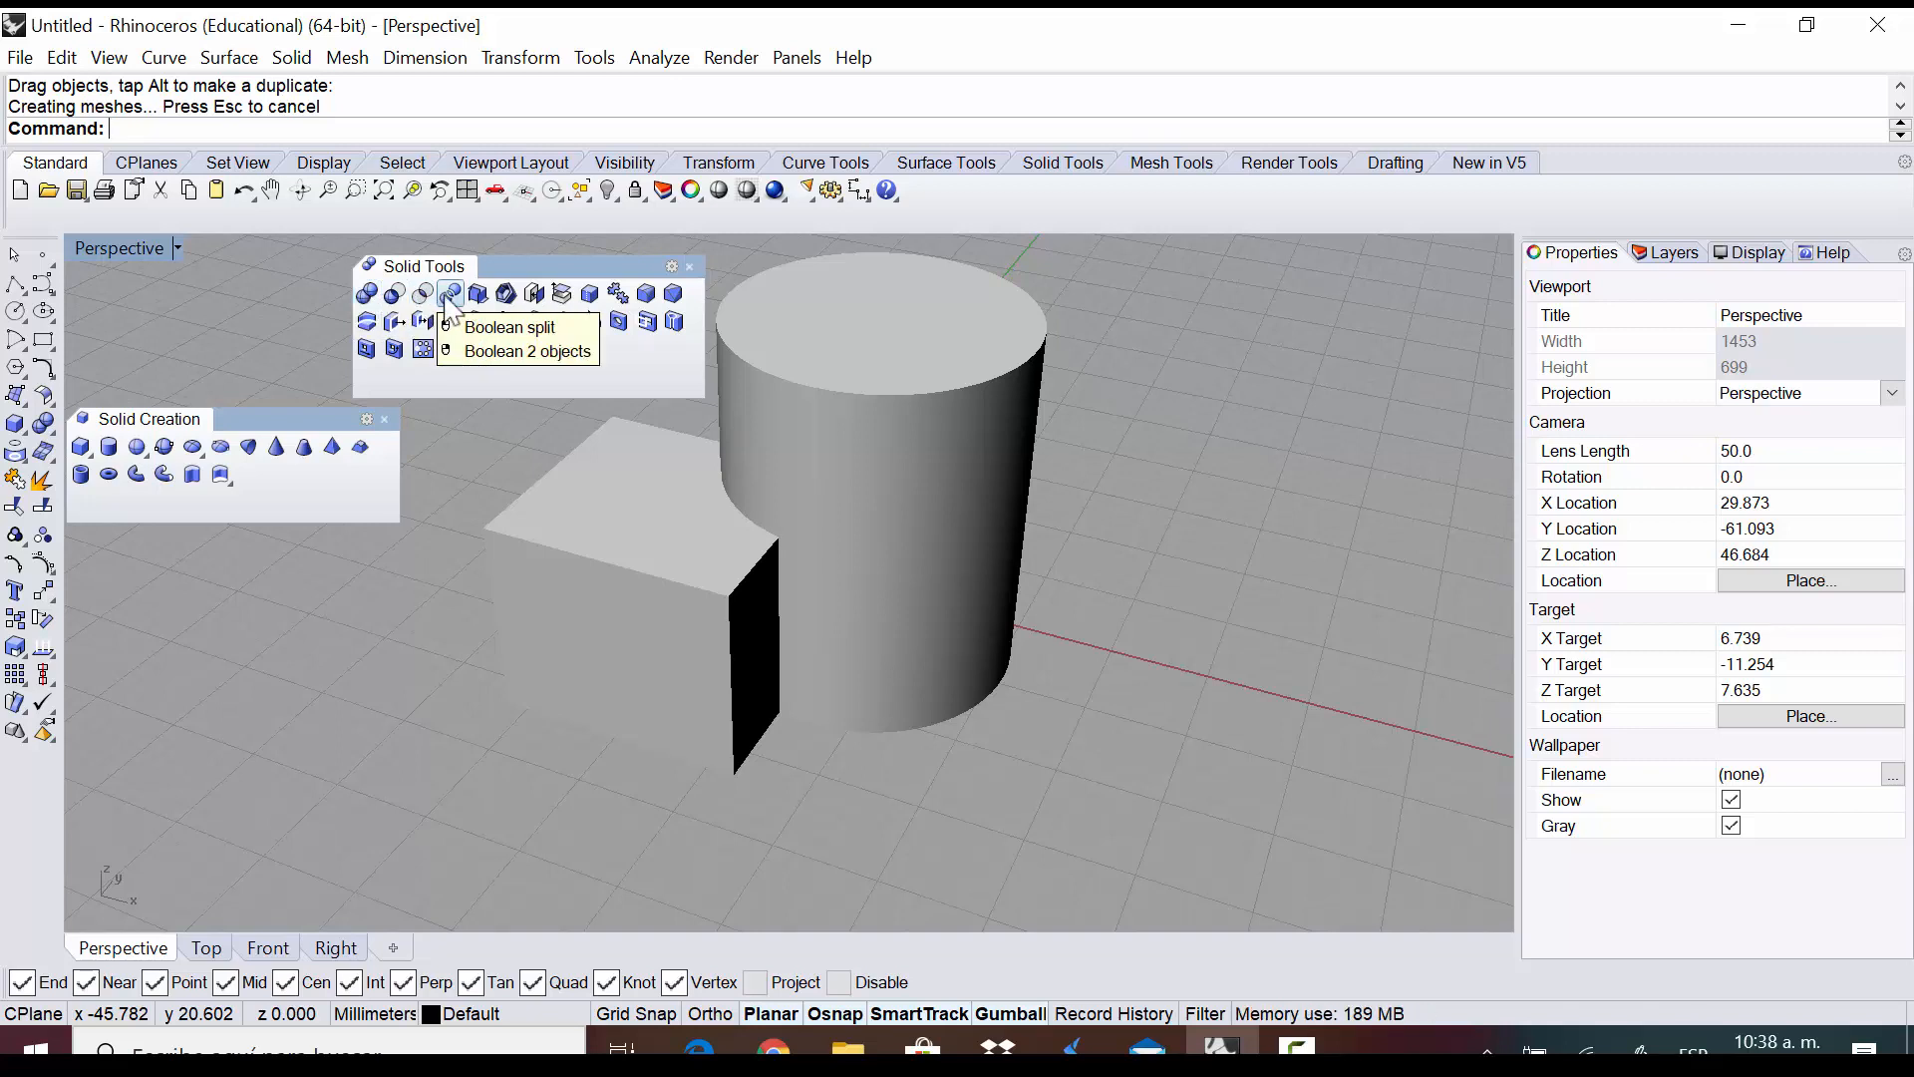
scroll(1288, 678, "down", 5)
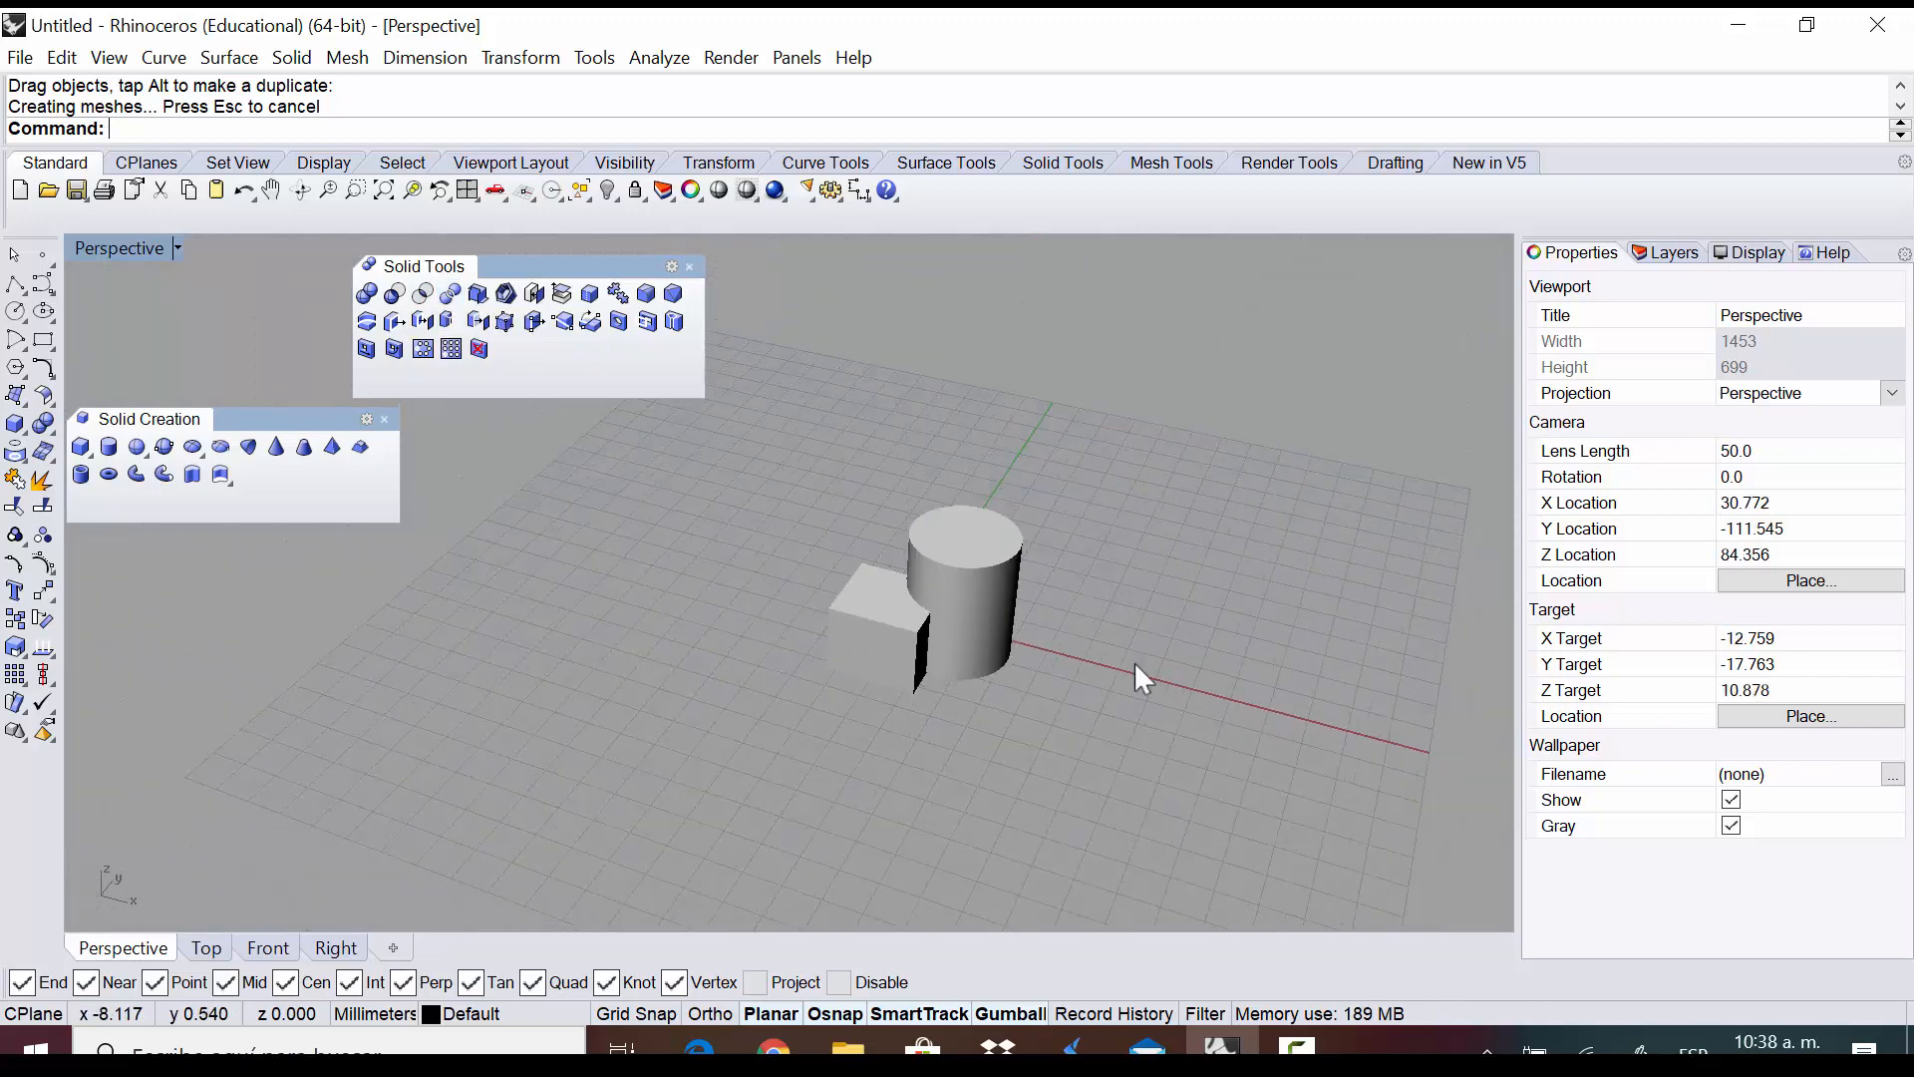
scroll(1137, 697, "up", 3)
scroll(1122, 720, "down", 4)
Copy the box and cylinder together to two new positions, one on each side of the original pair
left_click_drag(619, 490, 903, 702)
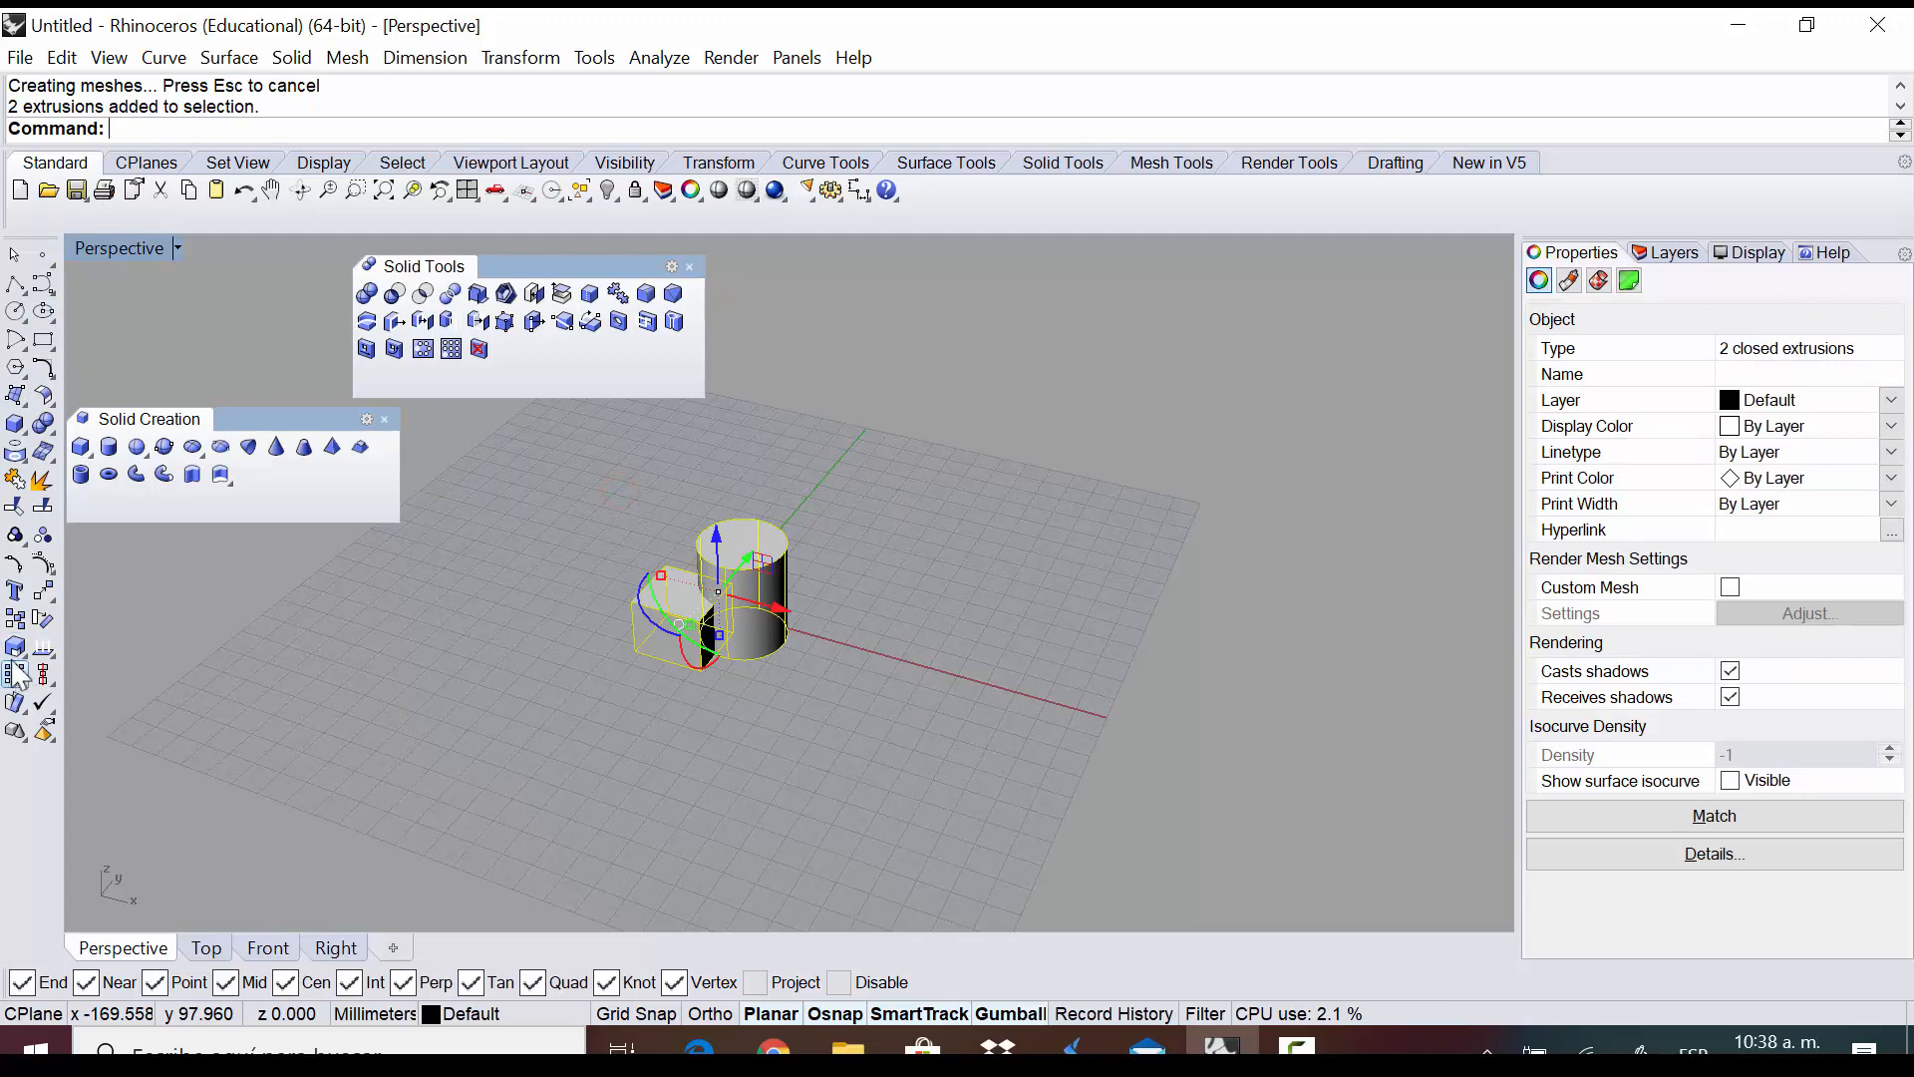
left_click(15, 619)
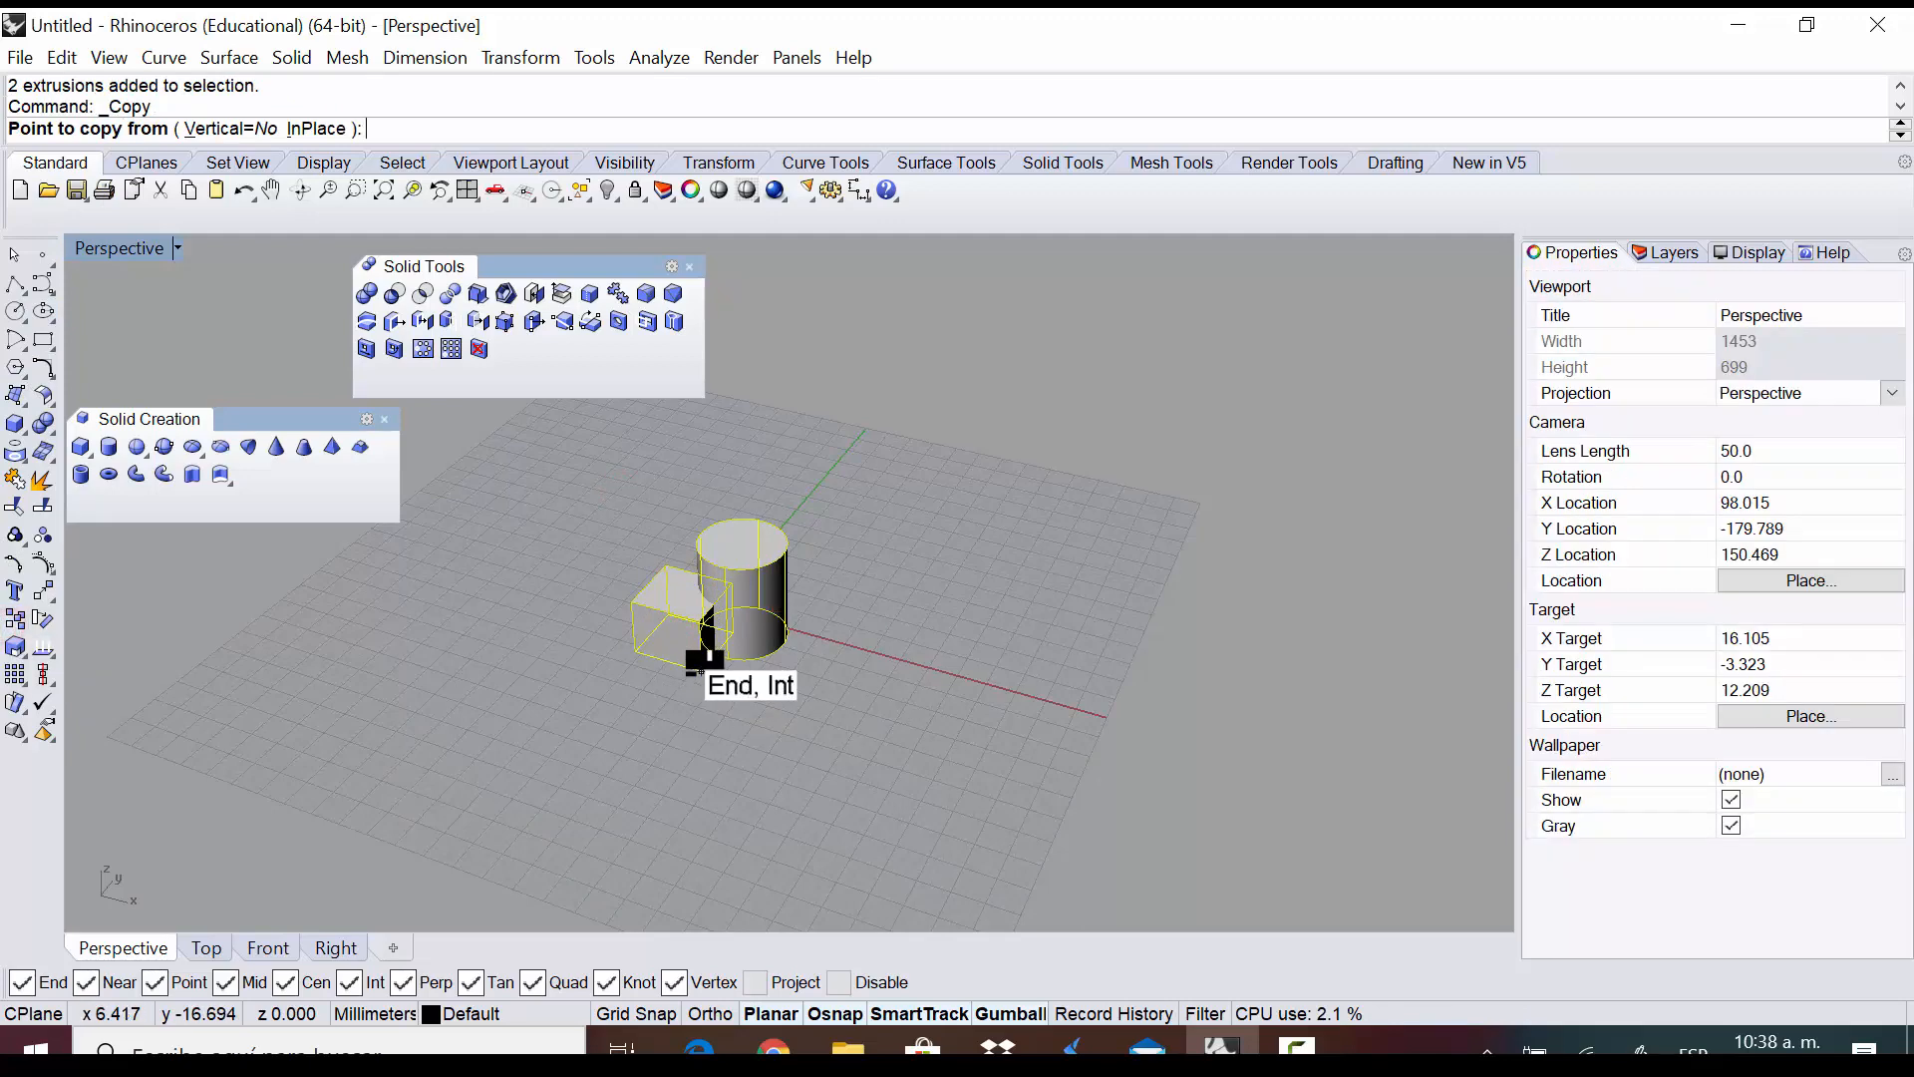
left_click(704, 670)
left_click(918, 634)
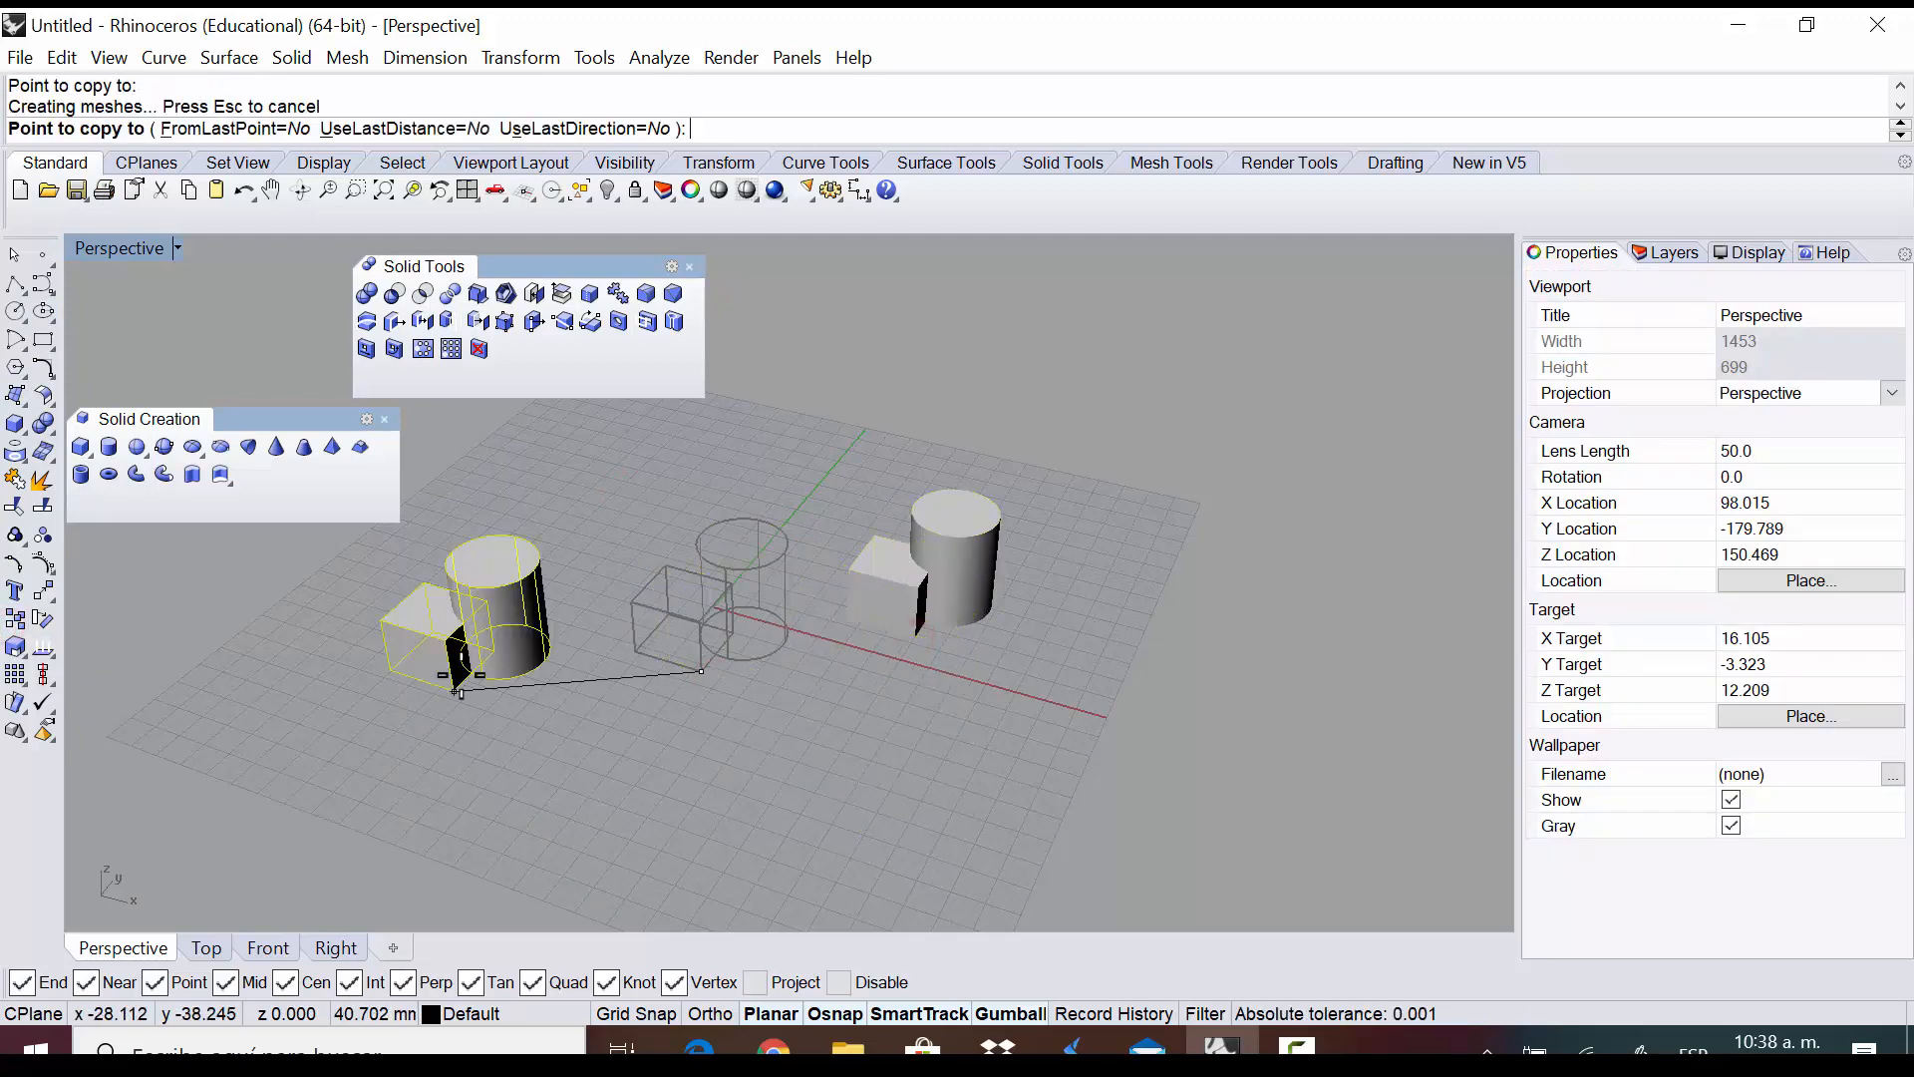
left_click(425, 712)
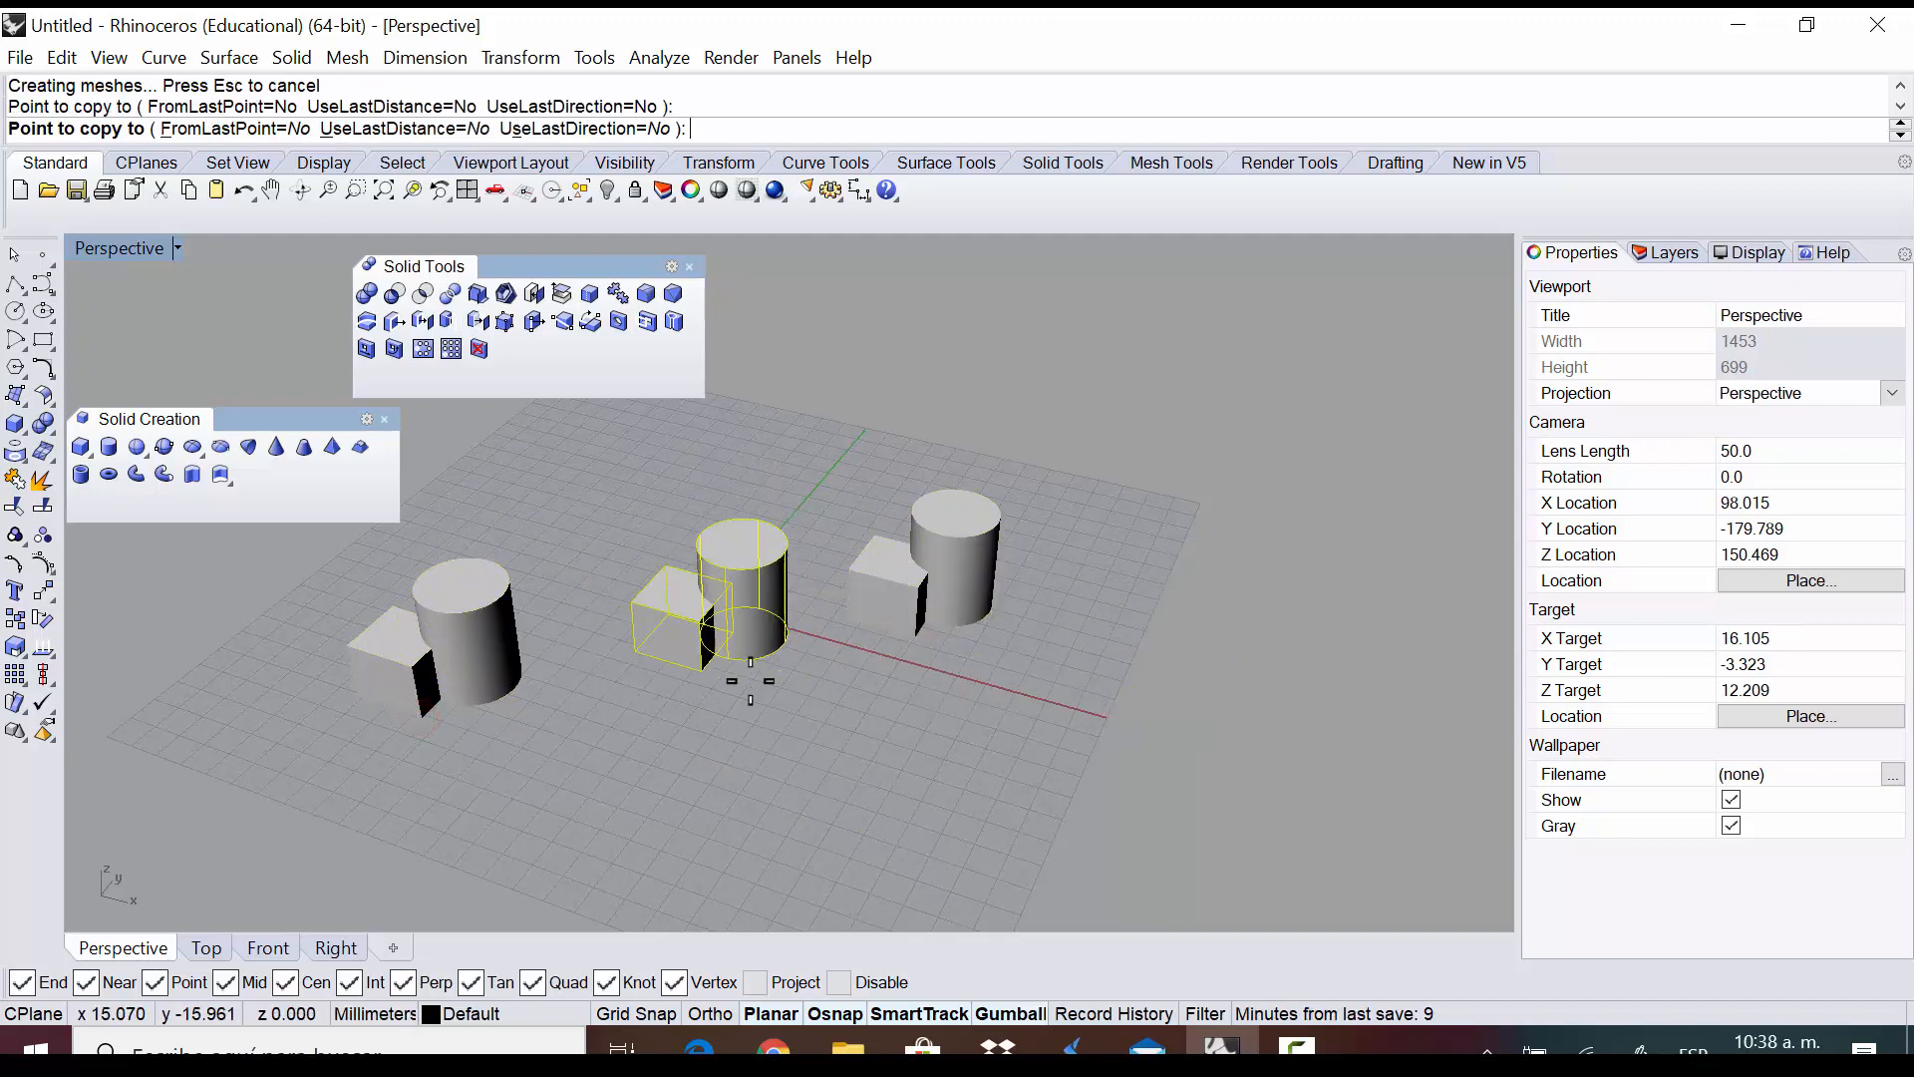
key("Return")
key("Escape")
Join the middle pair's box and cylinder into one solid with Boolean Union
scroll(959, 720, "up", 4)
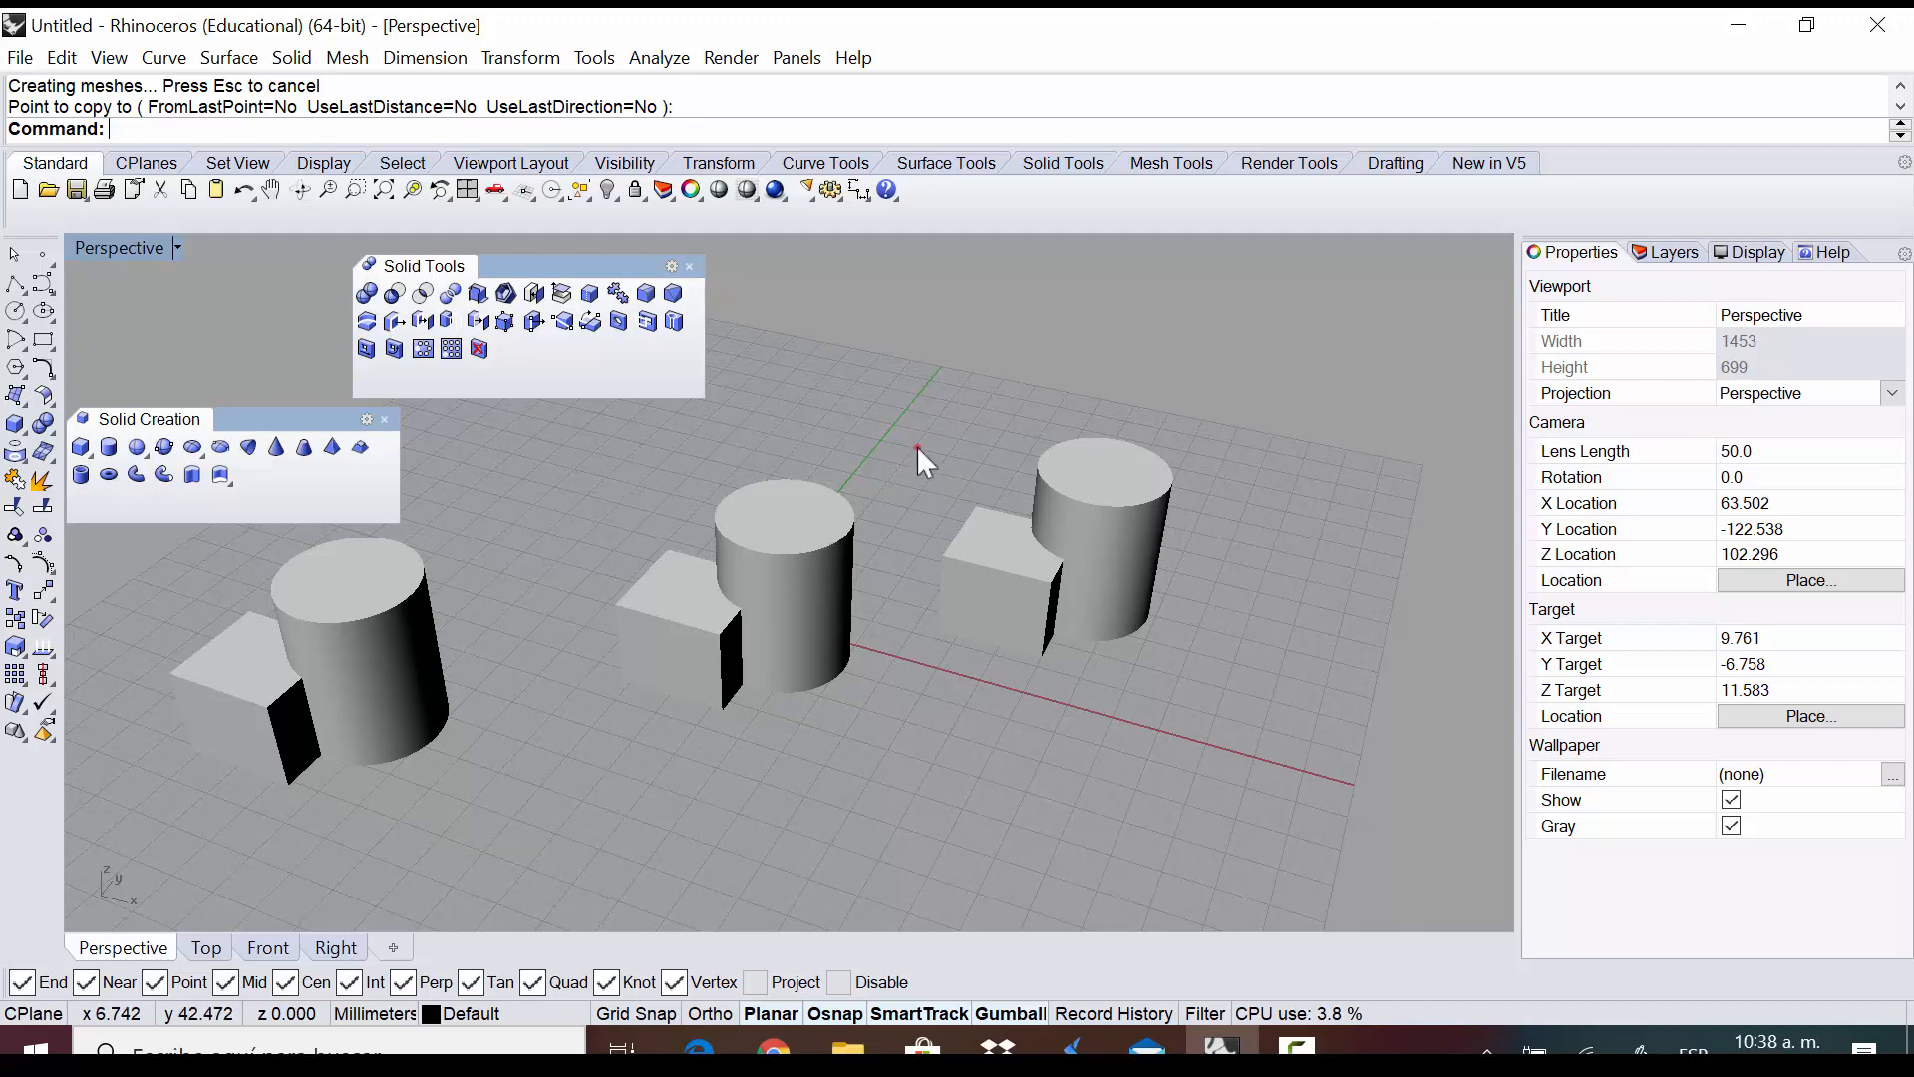
left_click_drag(917, 445, 620, 750)
left_click(732, 743)
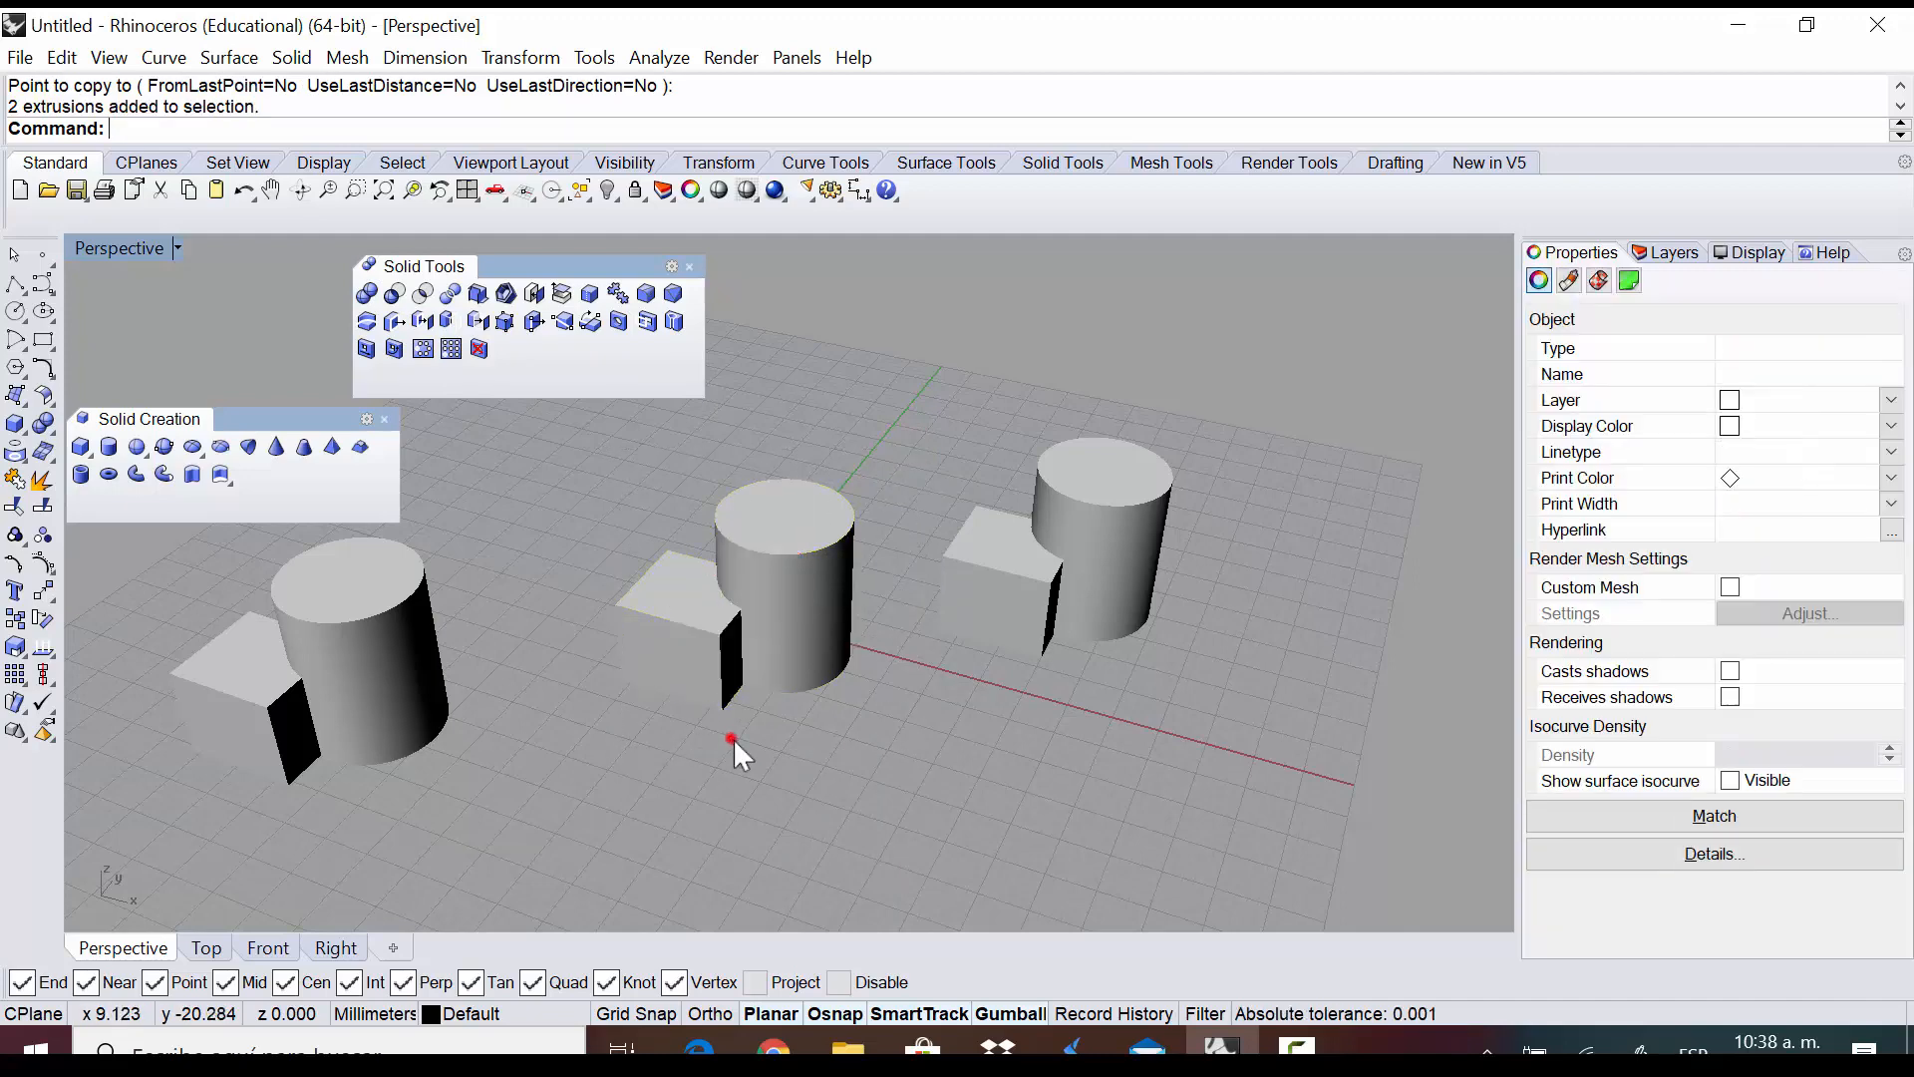
left_click(367, 292)
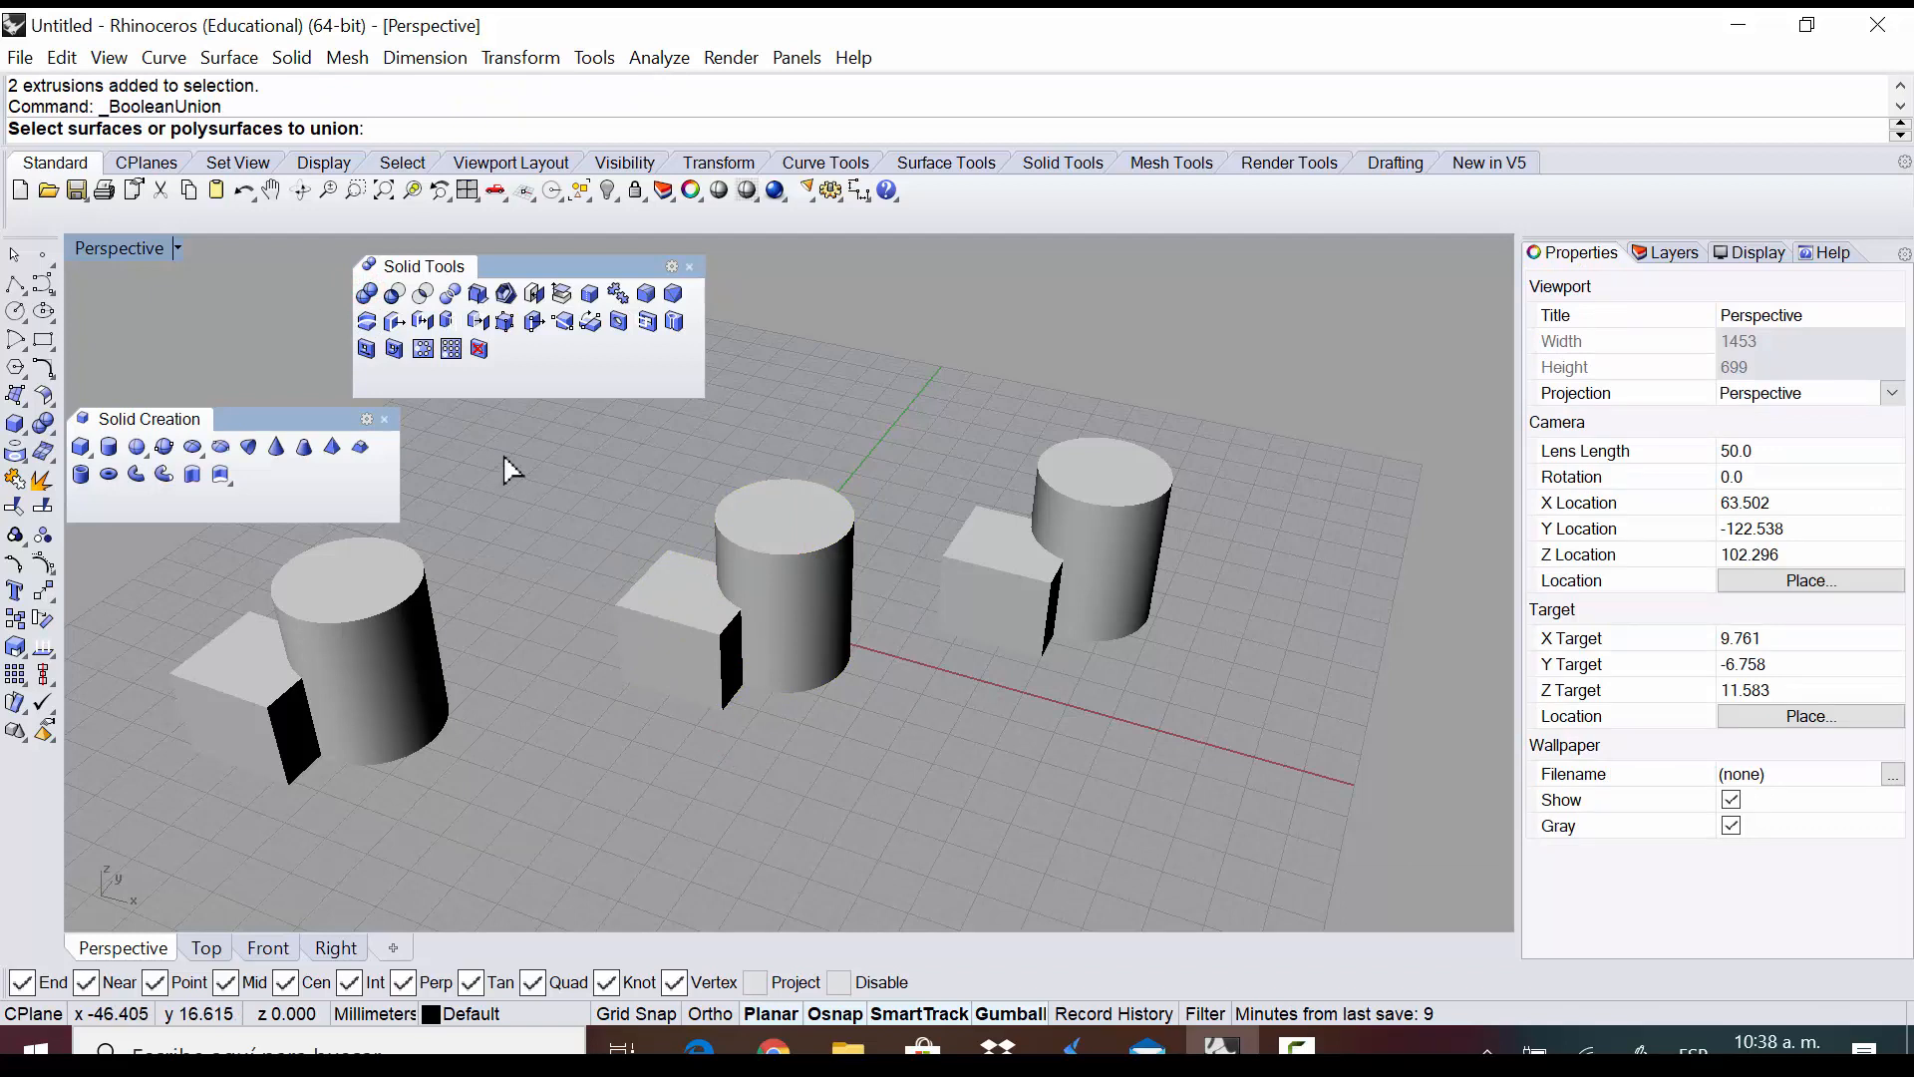
left_click(695, 645)
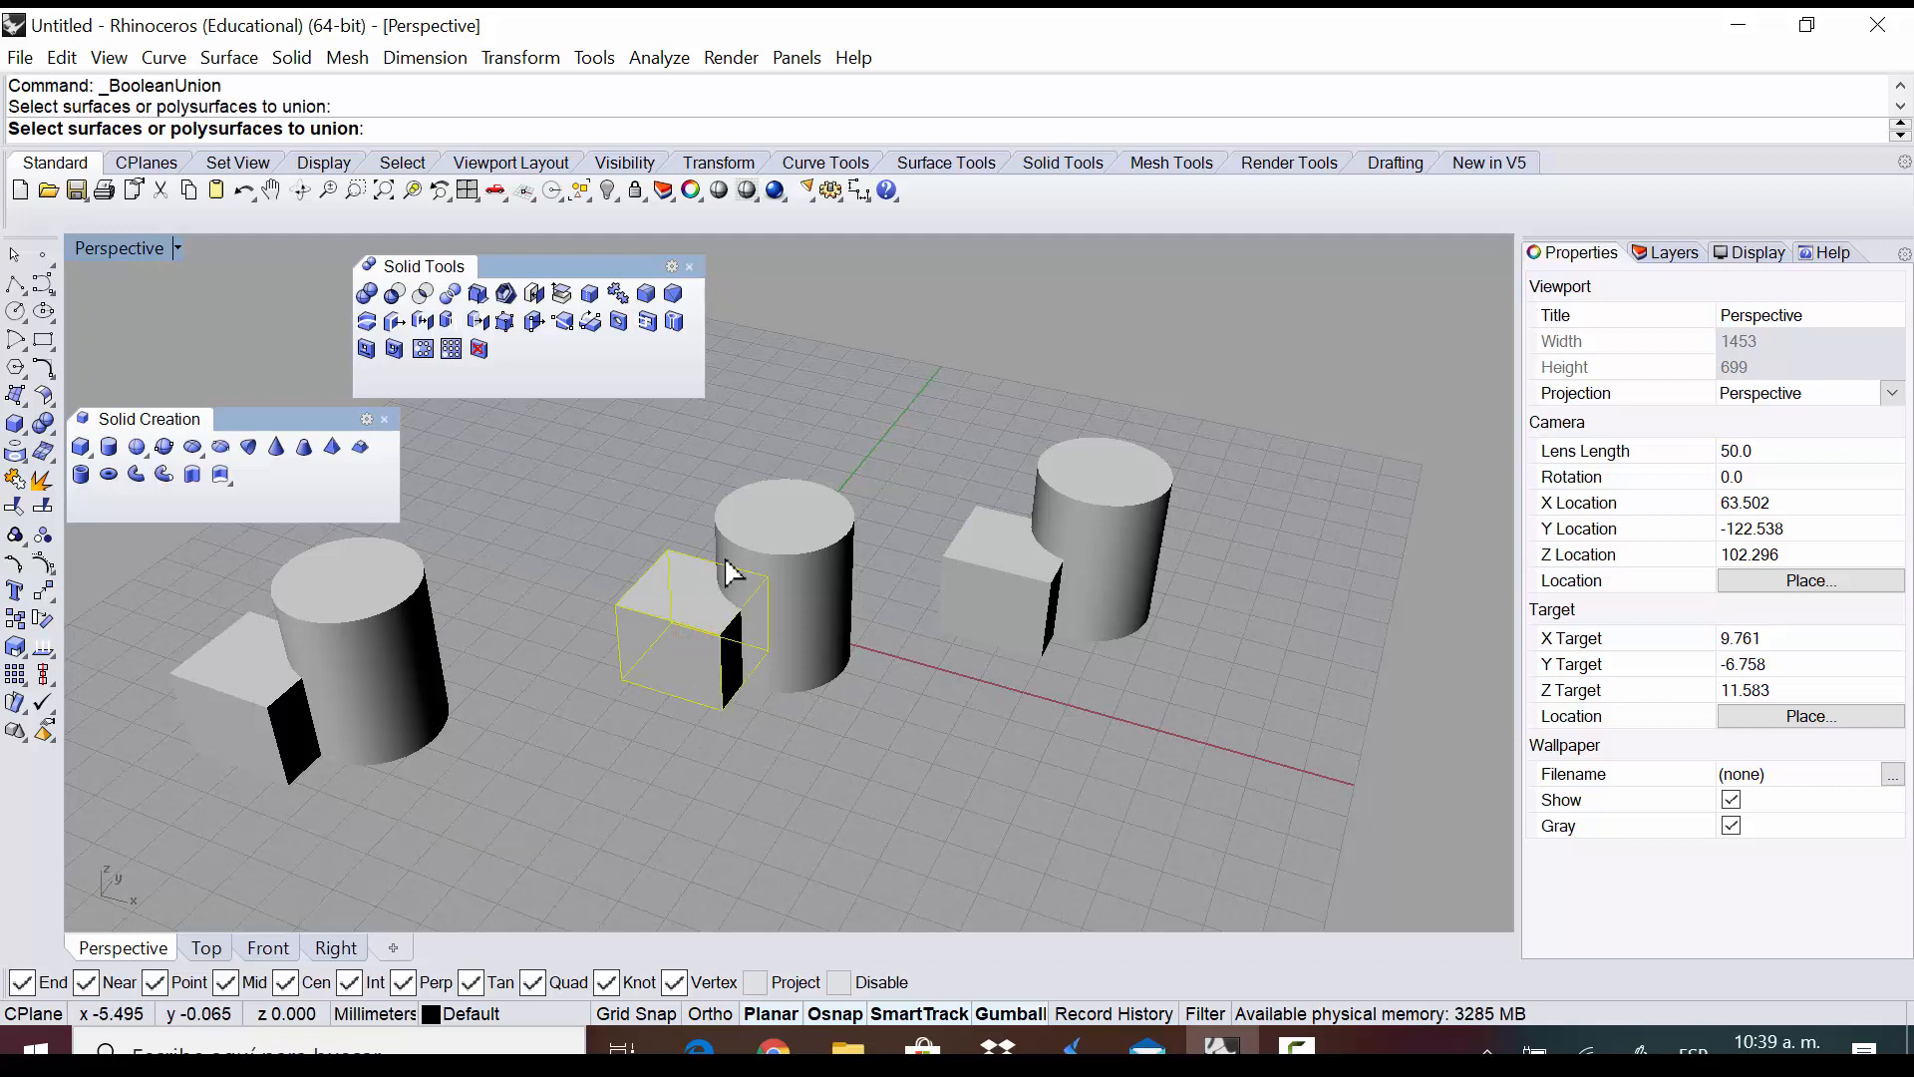
left_click(816, 546)
key("Return")
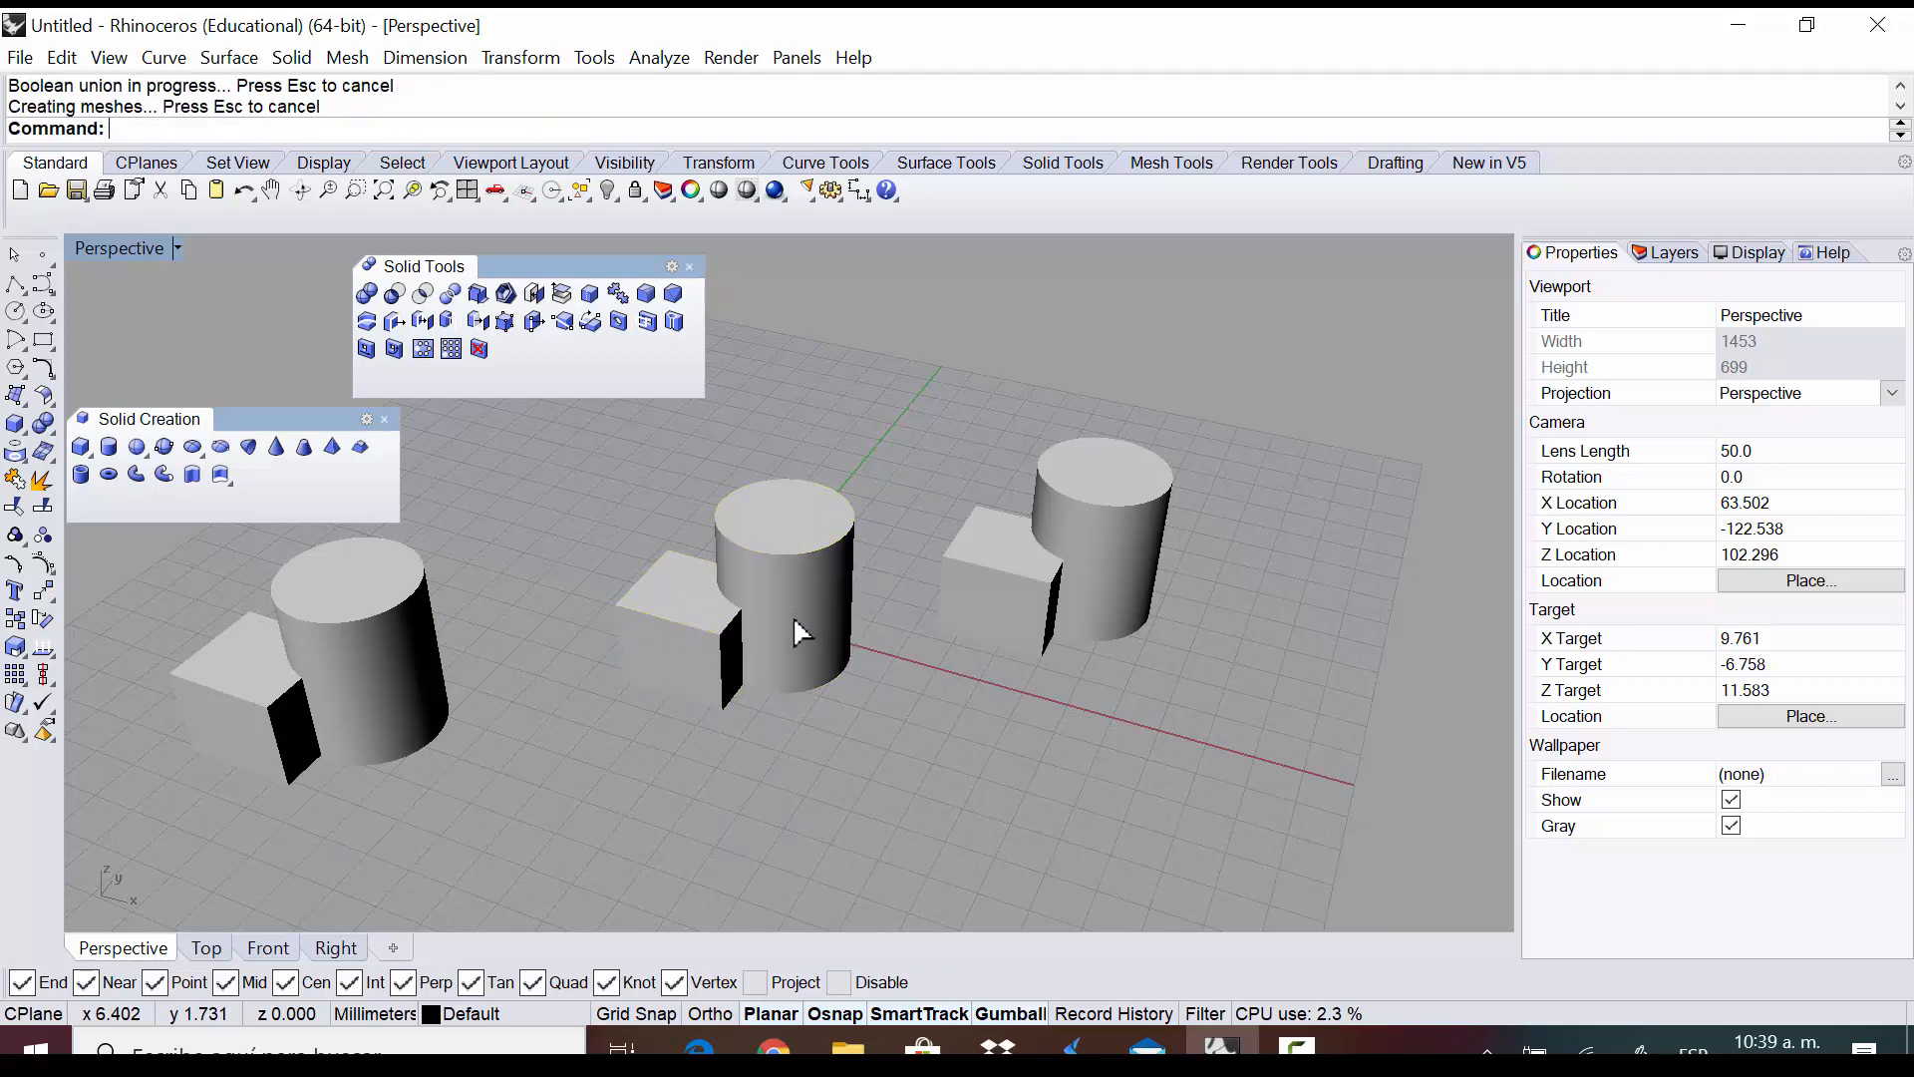
Shift the merged middle solid about 1.3 mm along the X axis and deselect it
left_click(792, 613)
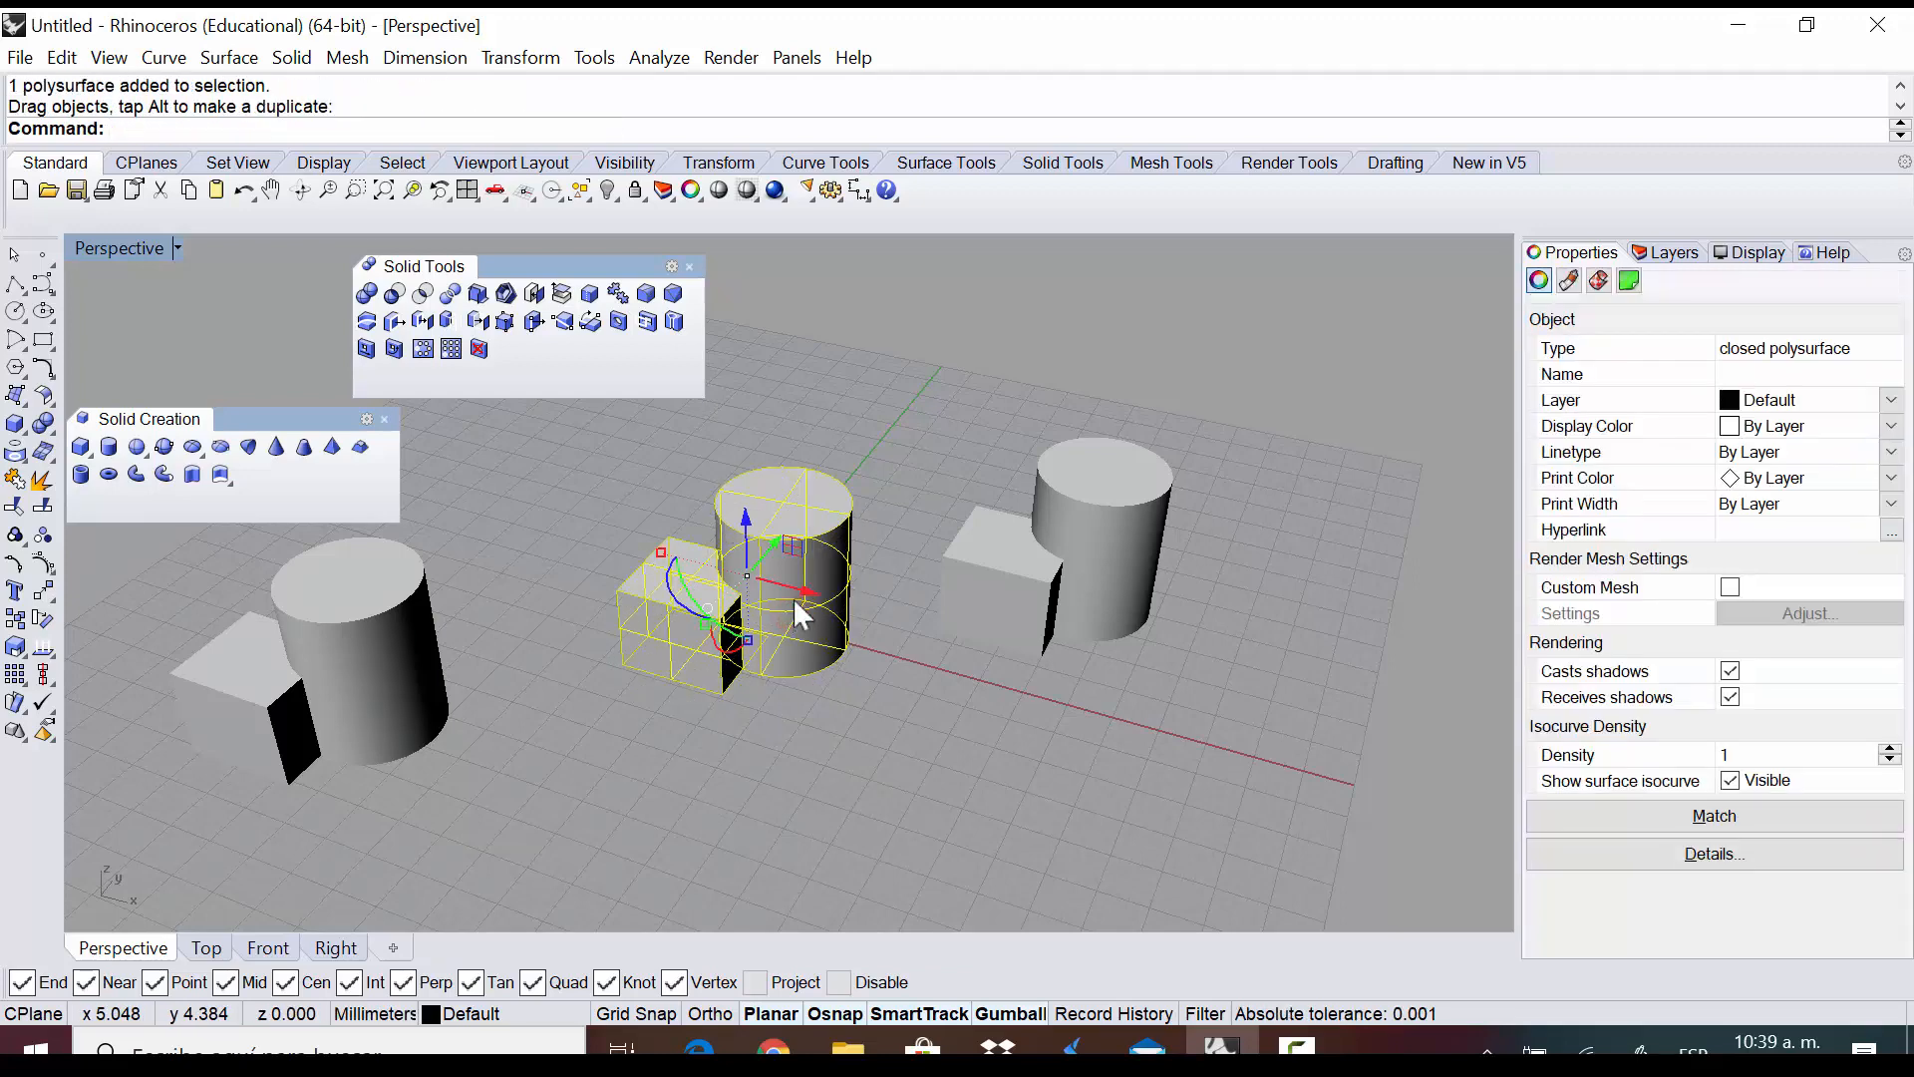
left_click_drag(813, 593, 833, 670)
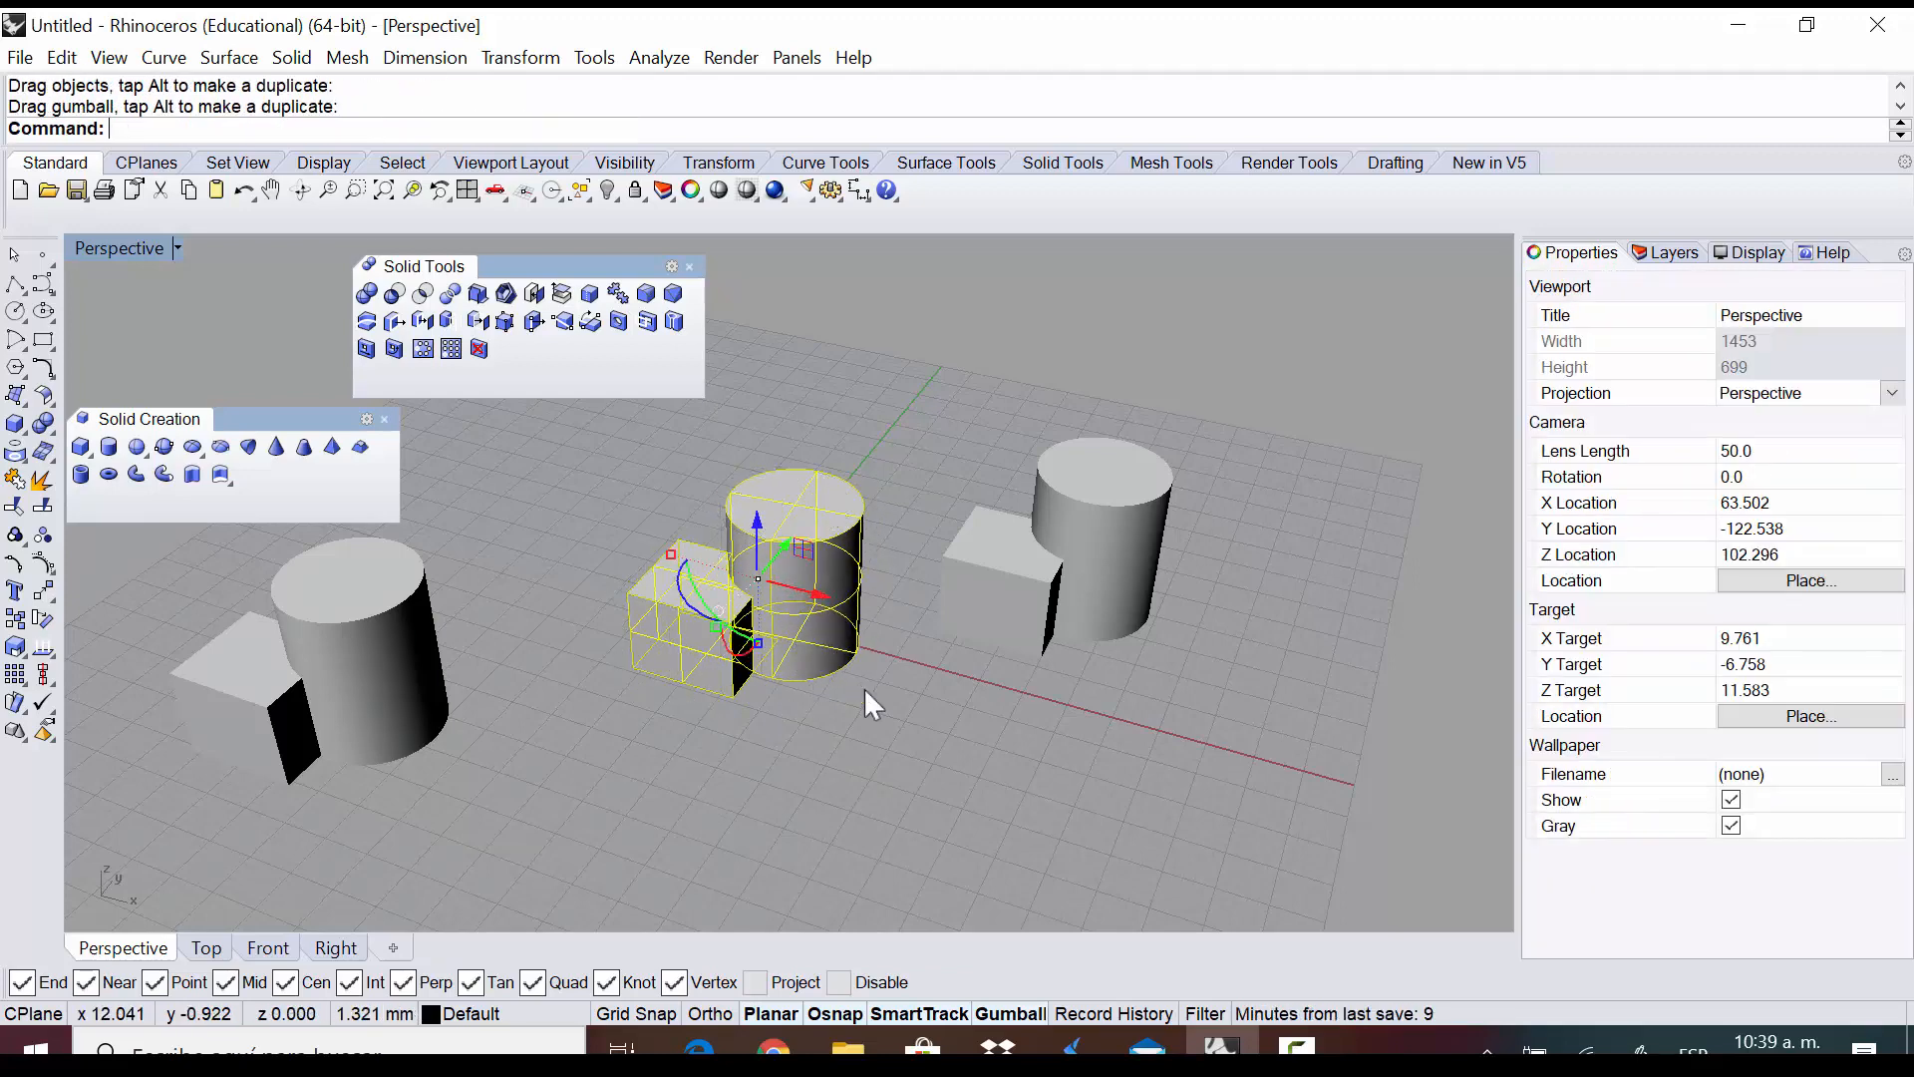
left_click(916, 757)
middle_click(875, 628)
scroll(817, 439, "up", 2)
left_click(929, 442)
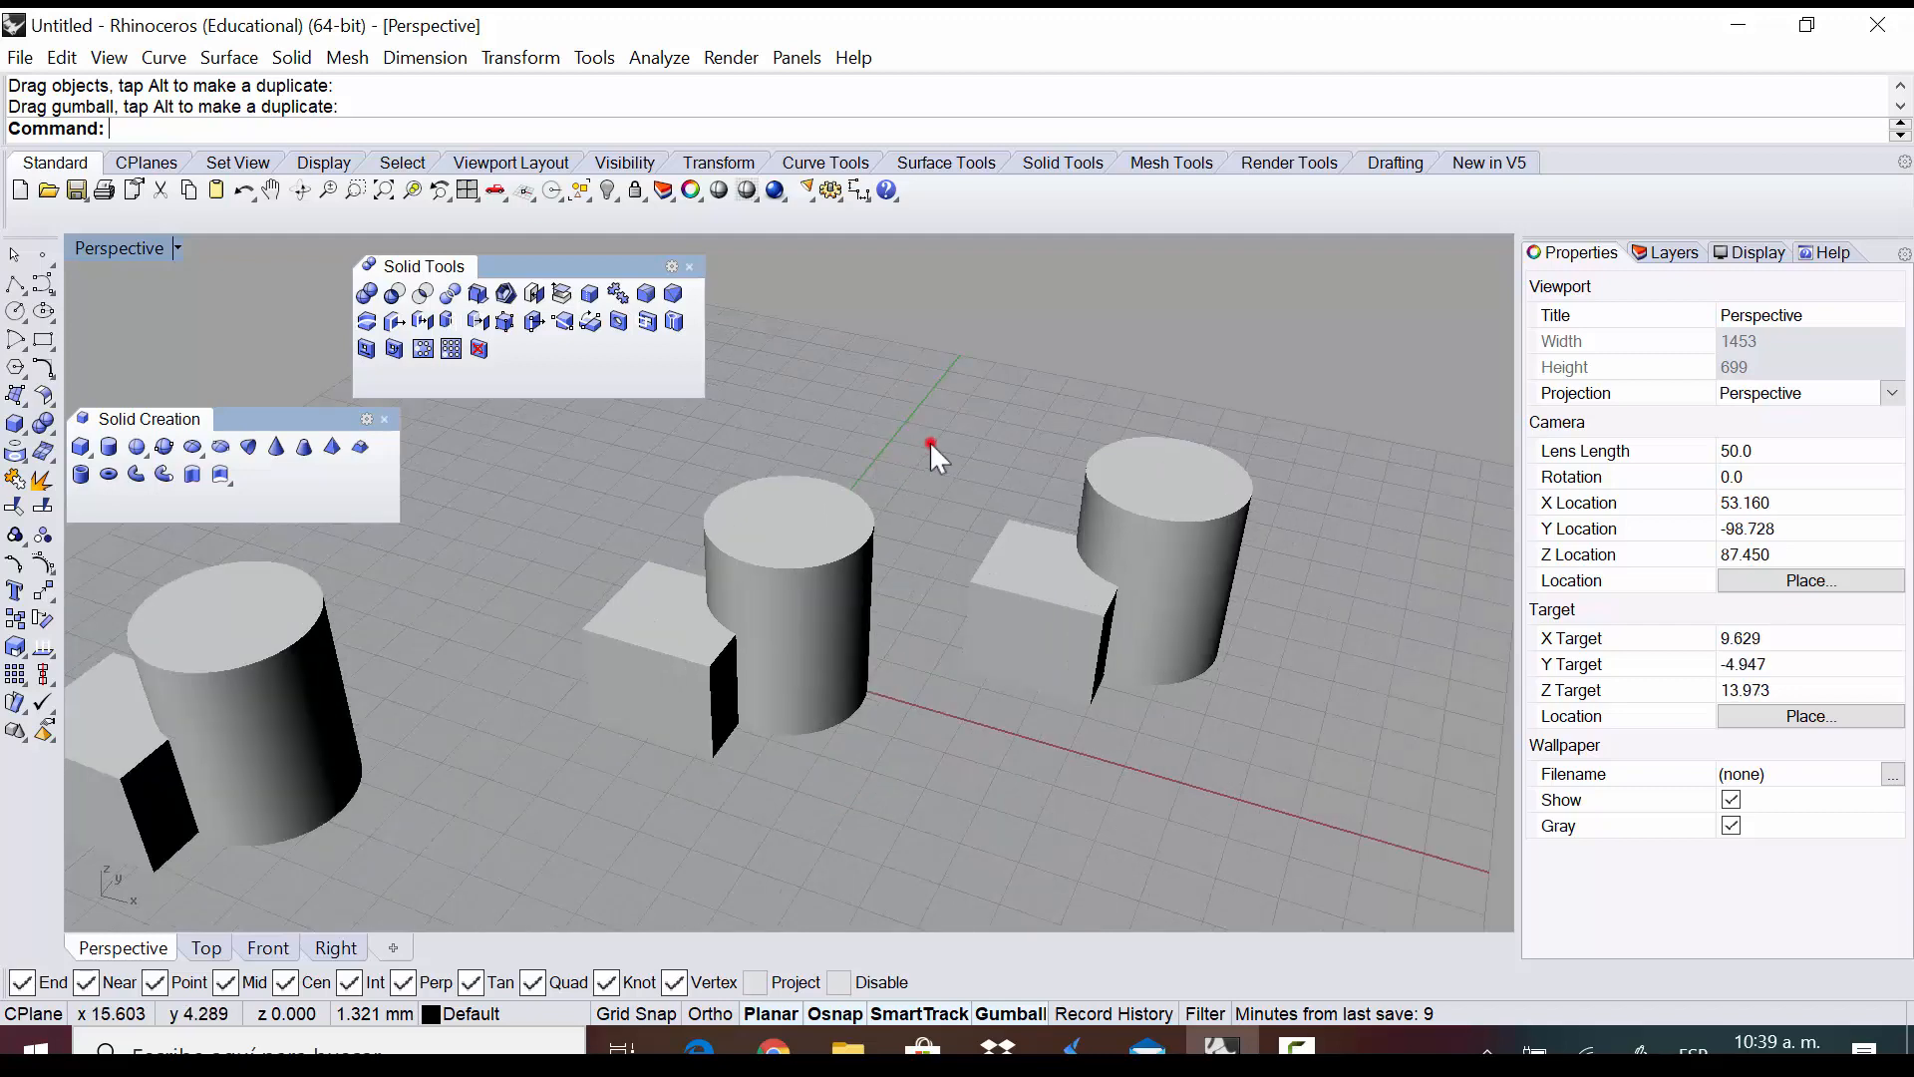
middle_click(782, 519)
left_click(727, 509)
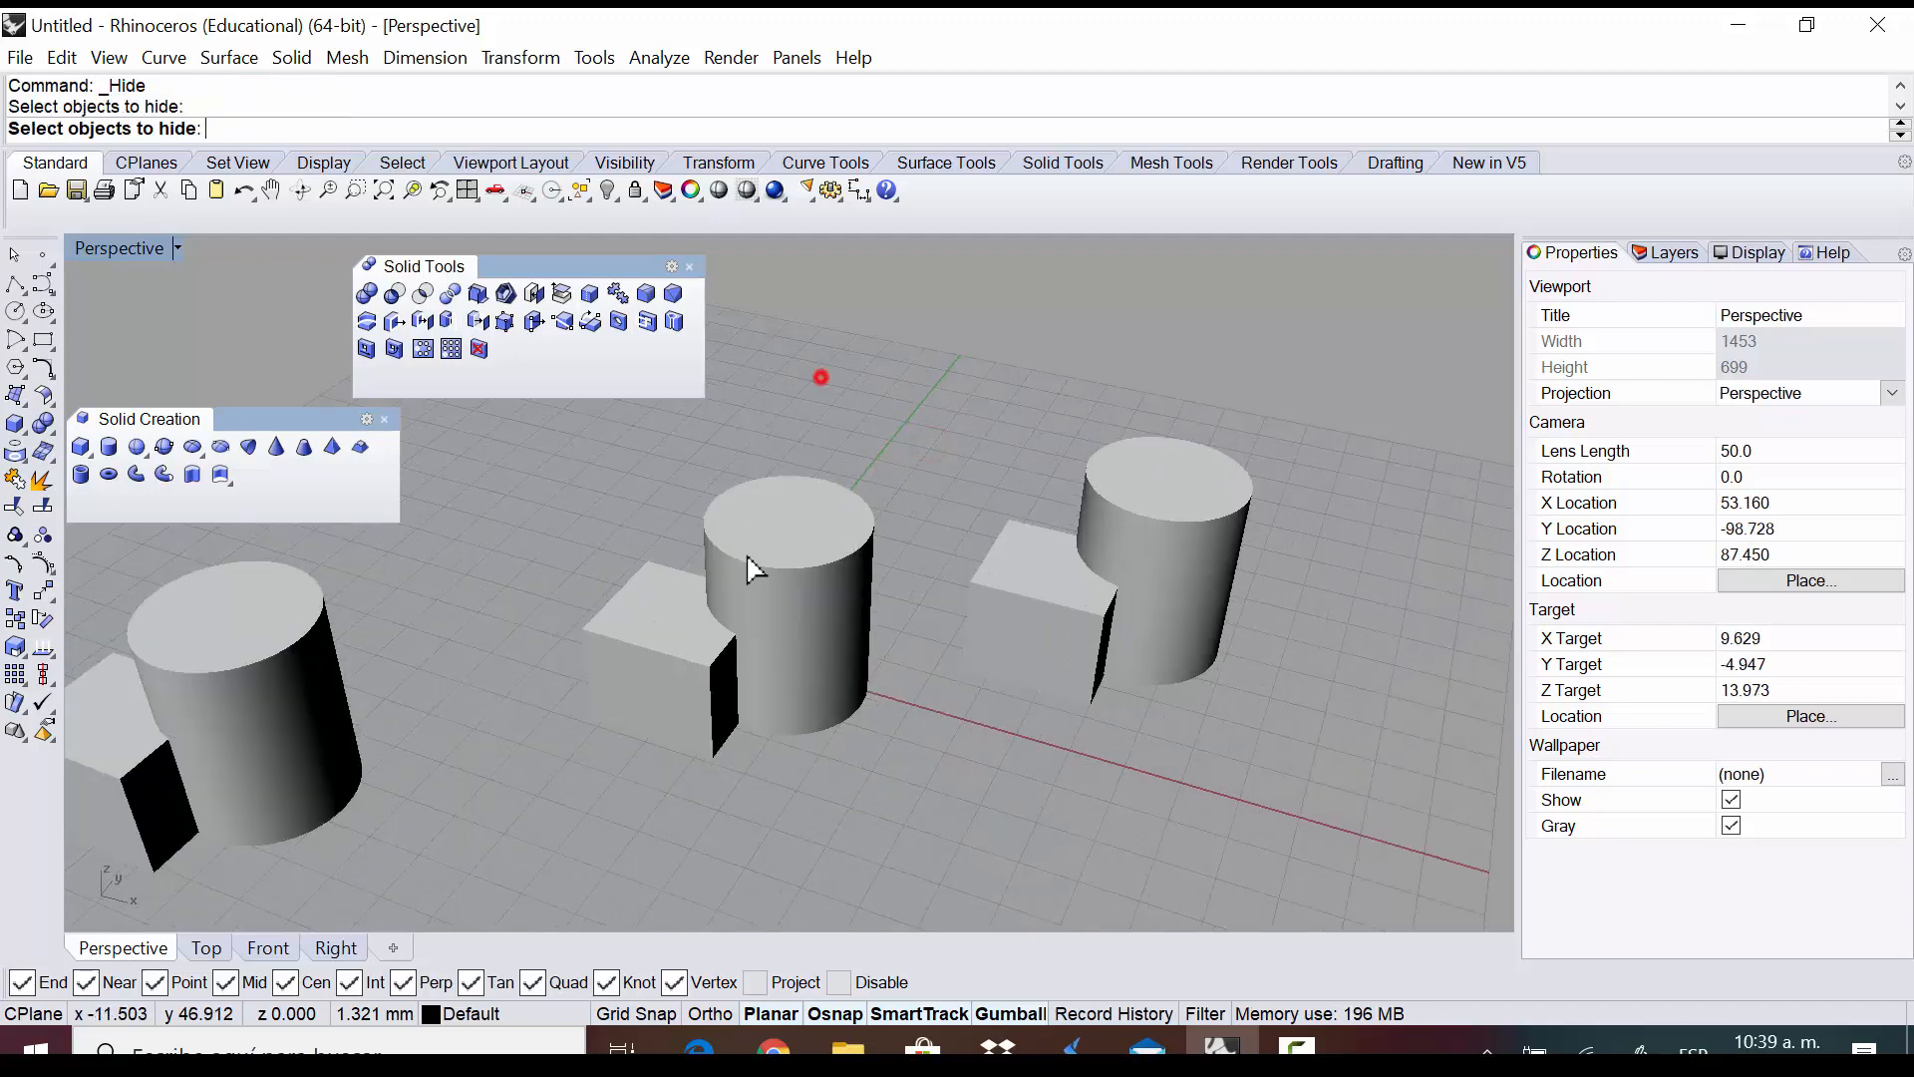
middle_click(730, 660)
left_click(852, 643)
left_click(781, 596)
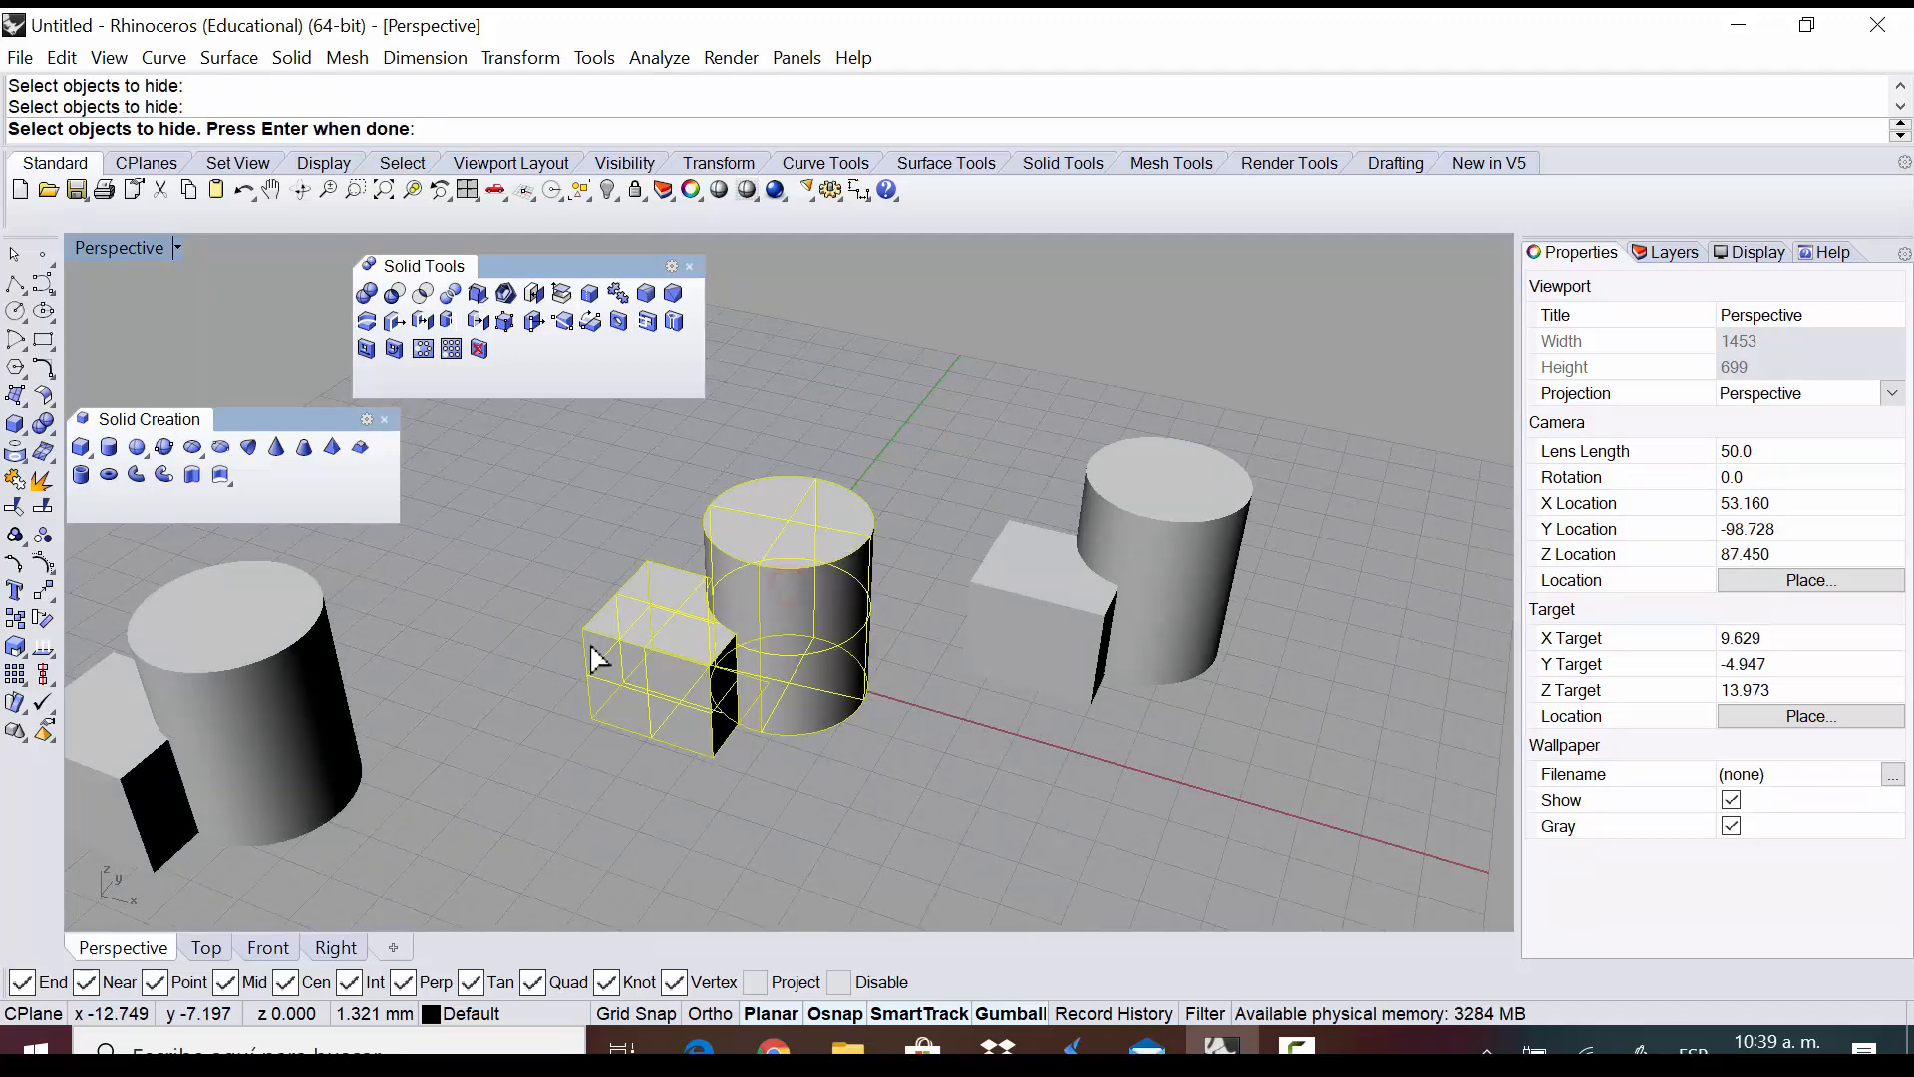
left_click(20, 567)
left_click(716, 710)
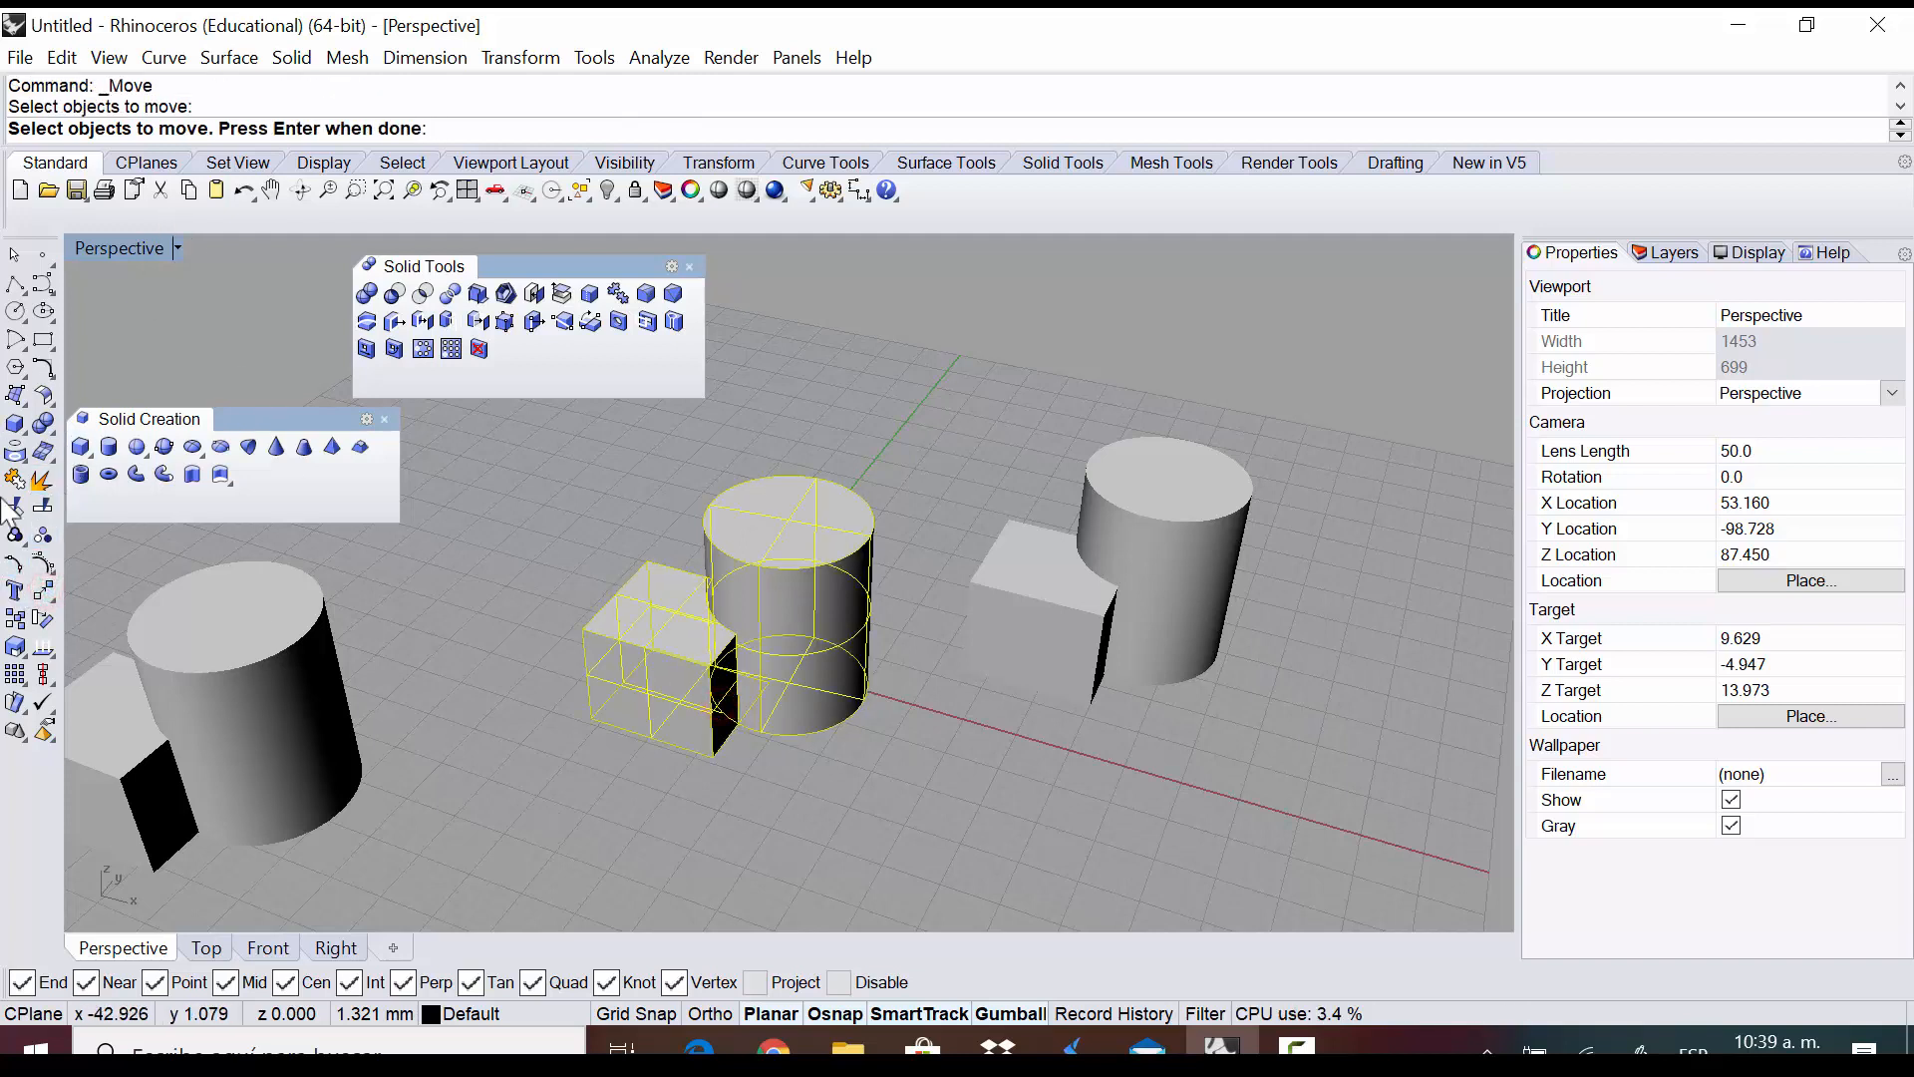
left_click(43, 590)
left_click(714, 714)
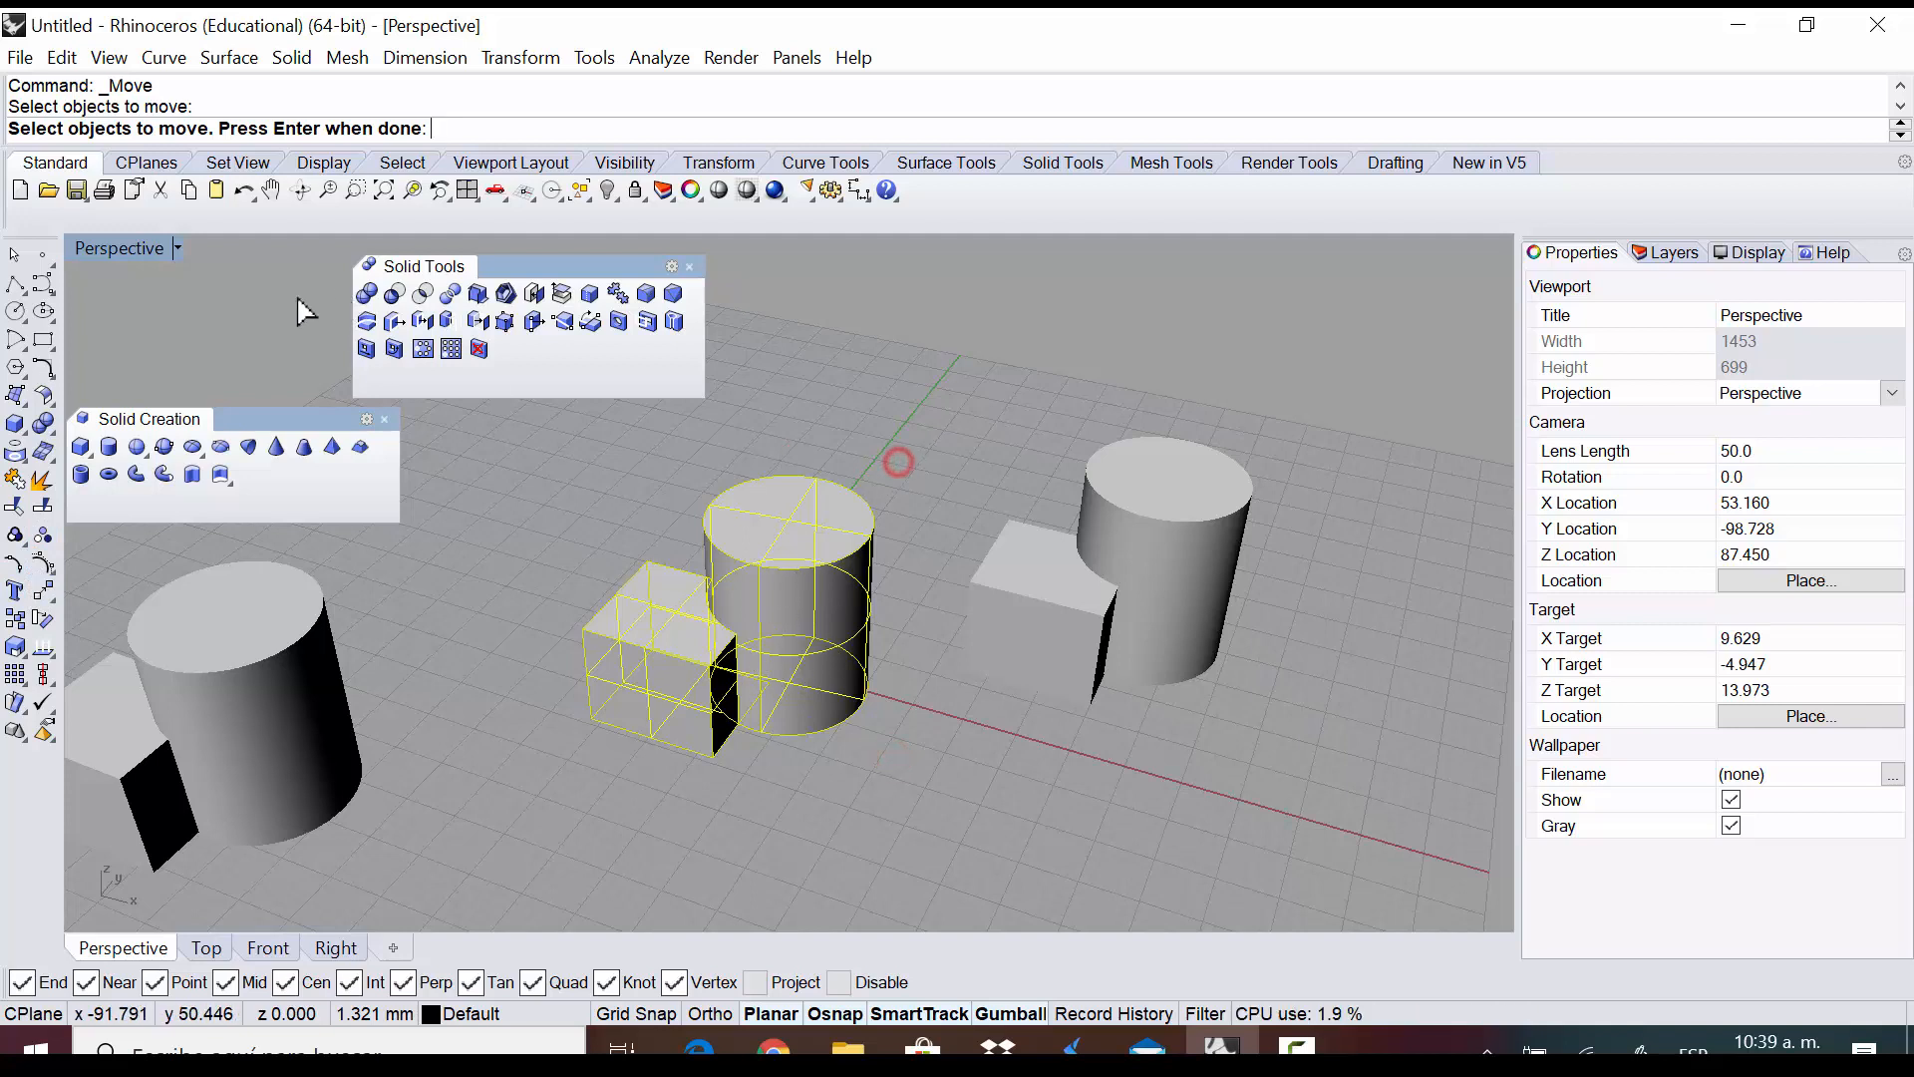
left_click(15, 257)
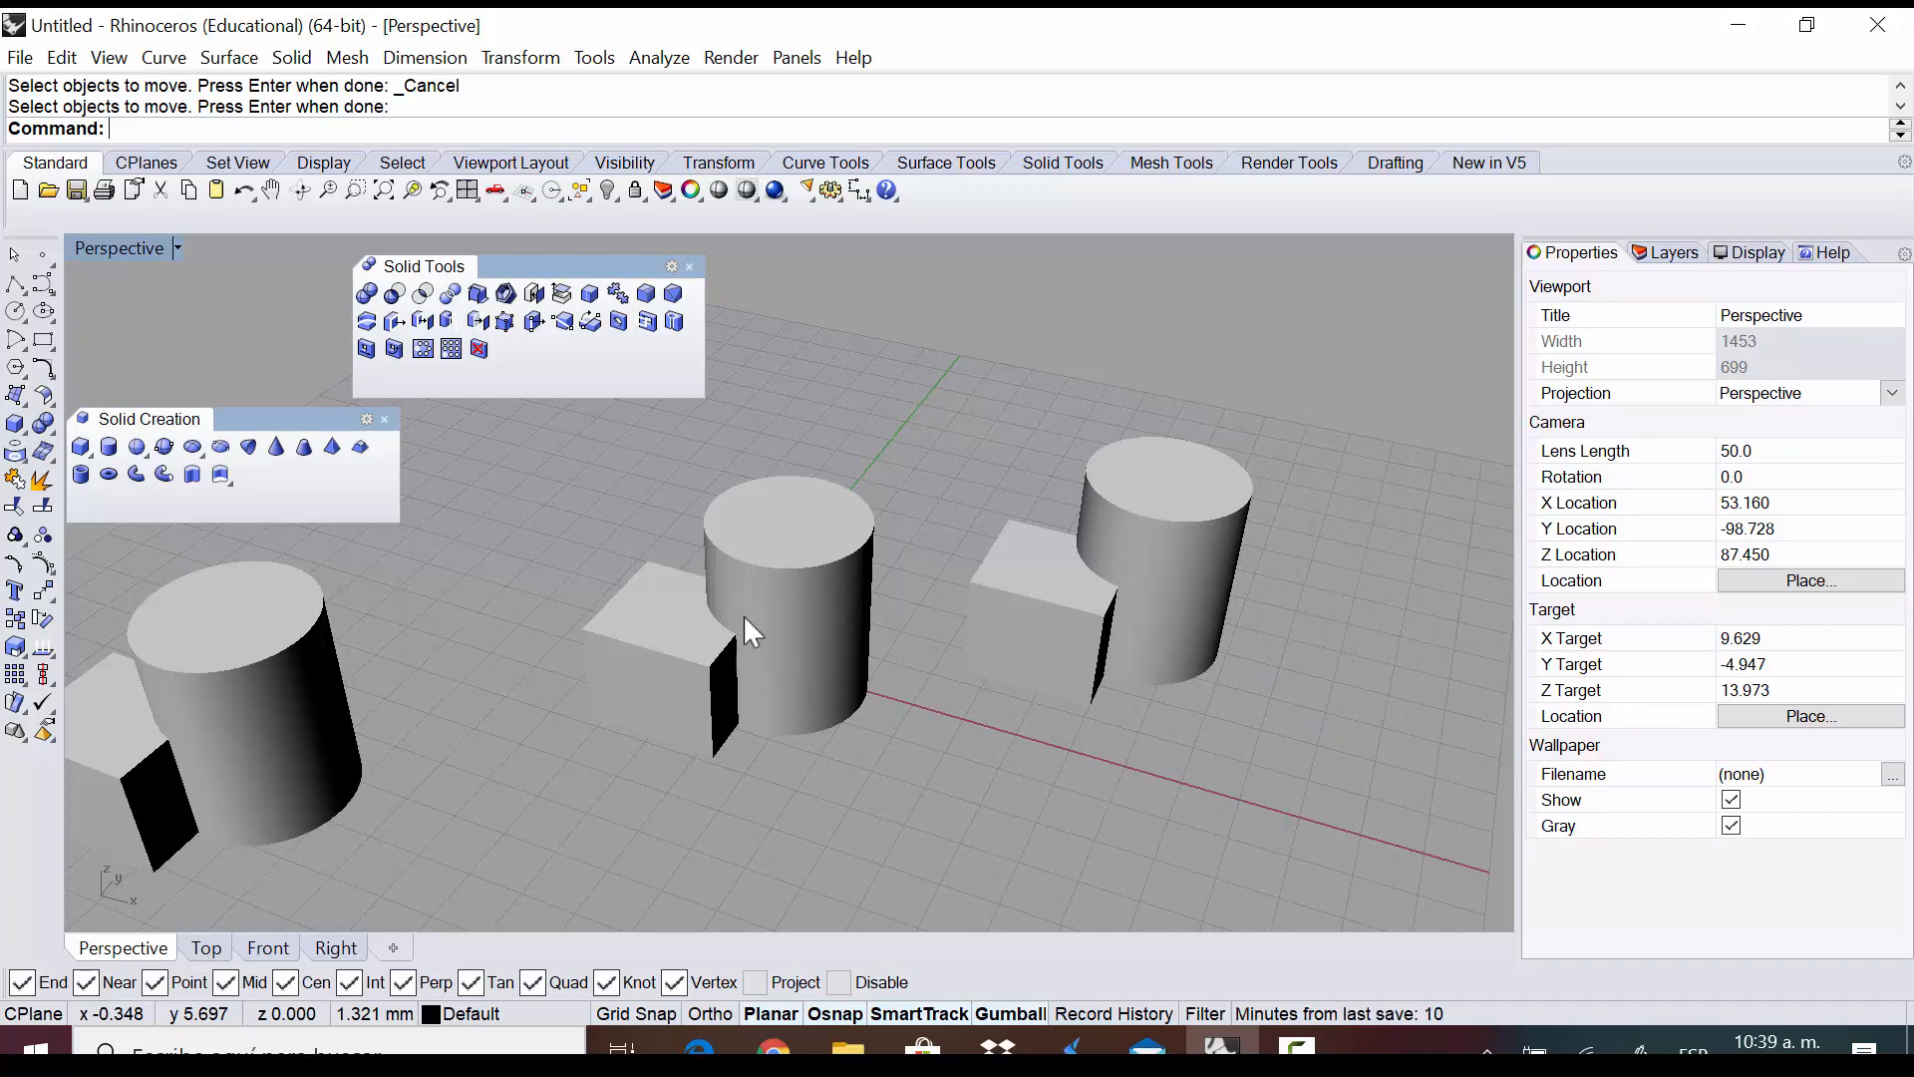
Shift the merged middle solid about 2.3 mm in the negative X direction and deselect it
scroll(748, 610, "down", 5)
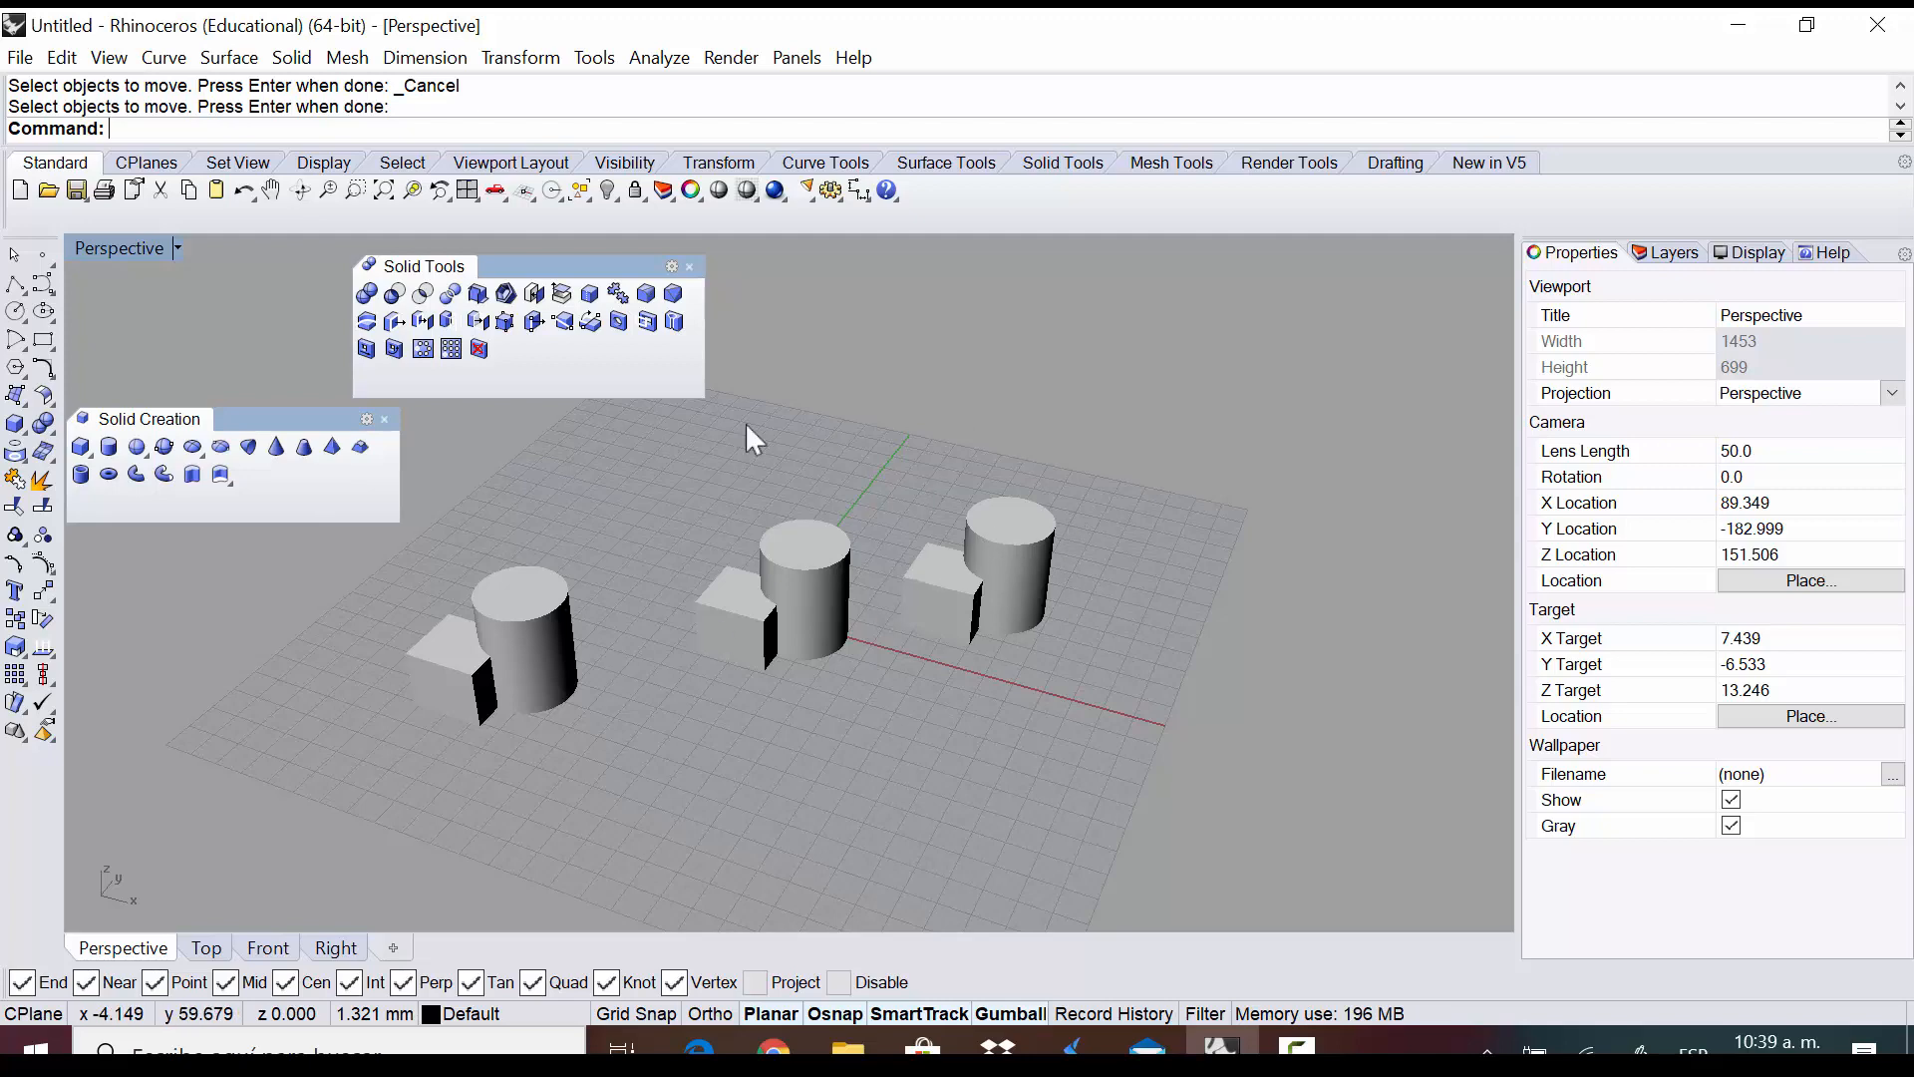
scroll(997, 549, "up", 3)
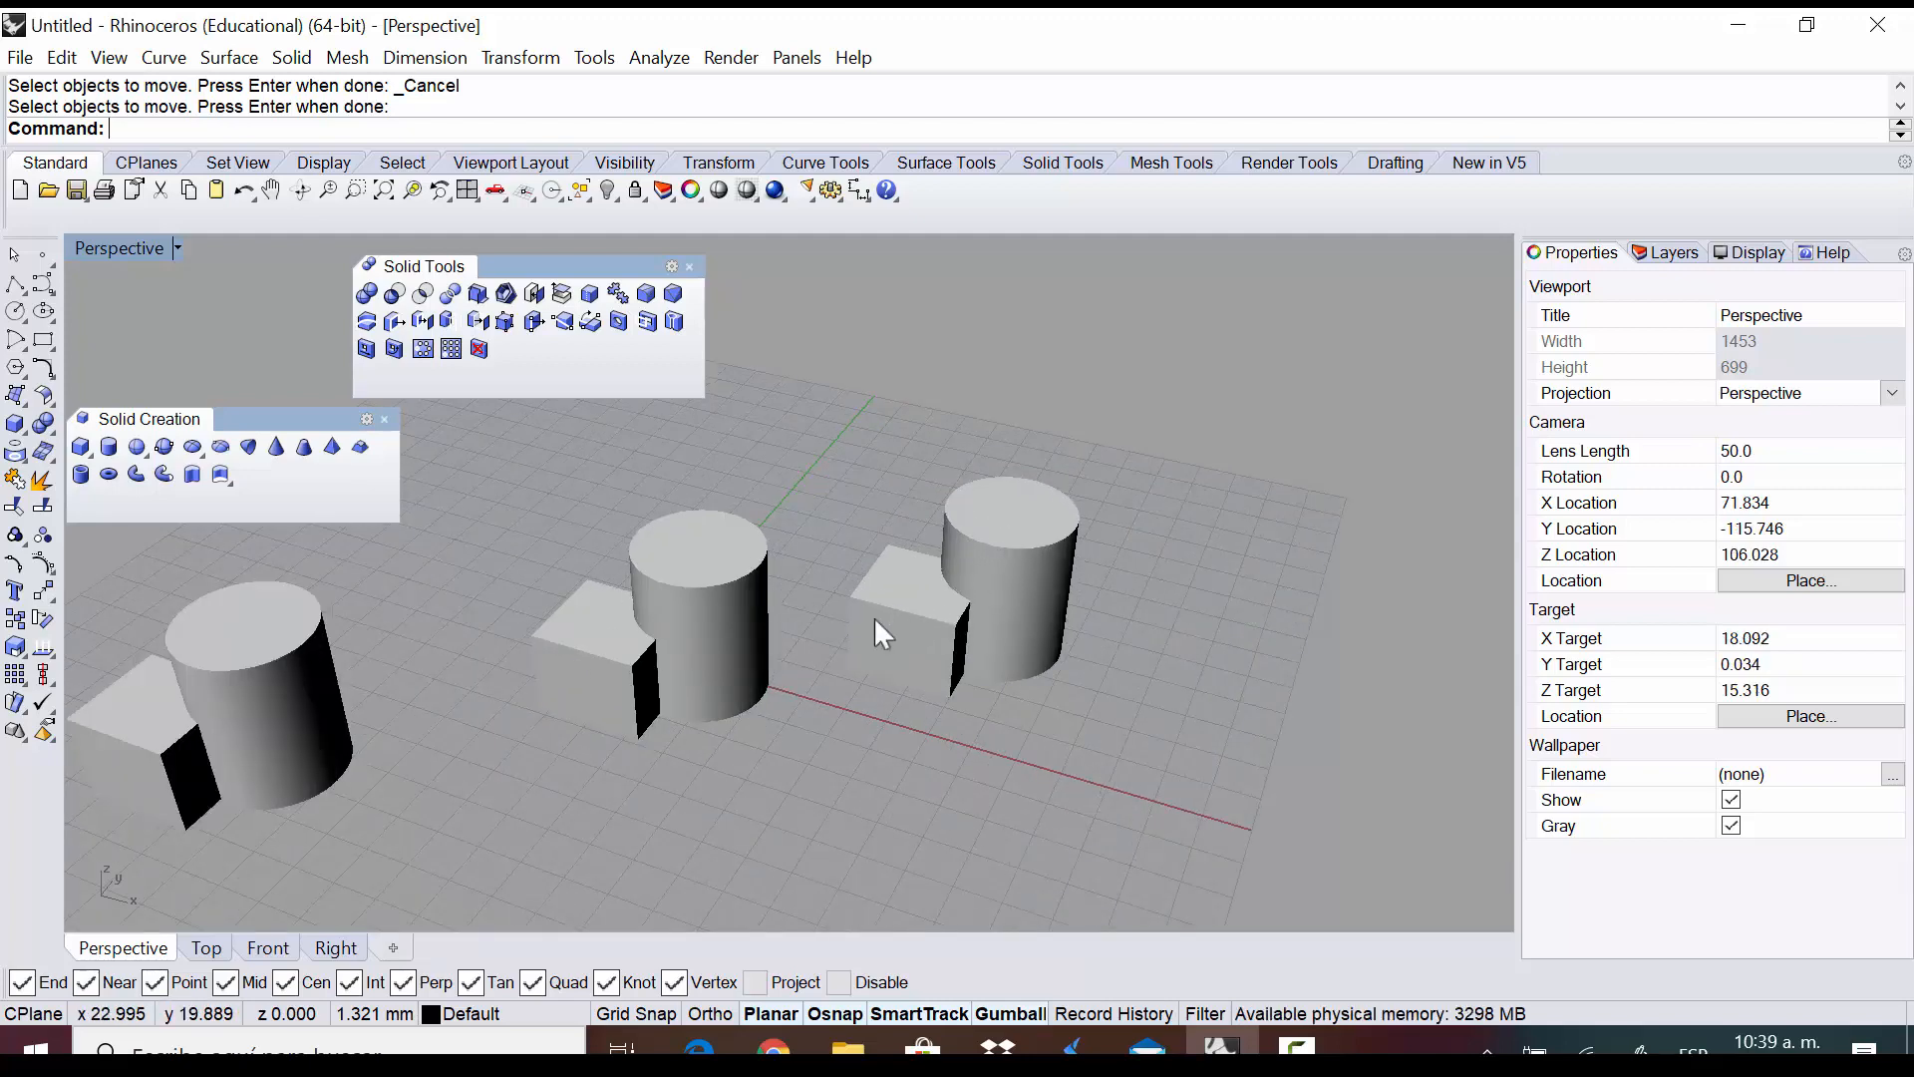
left_click(674, 700)
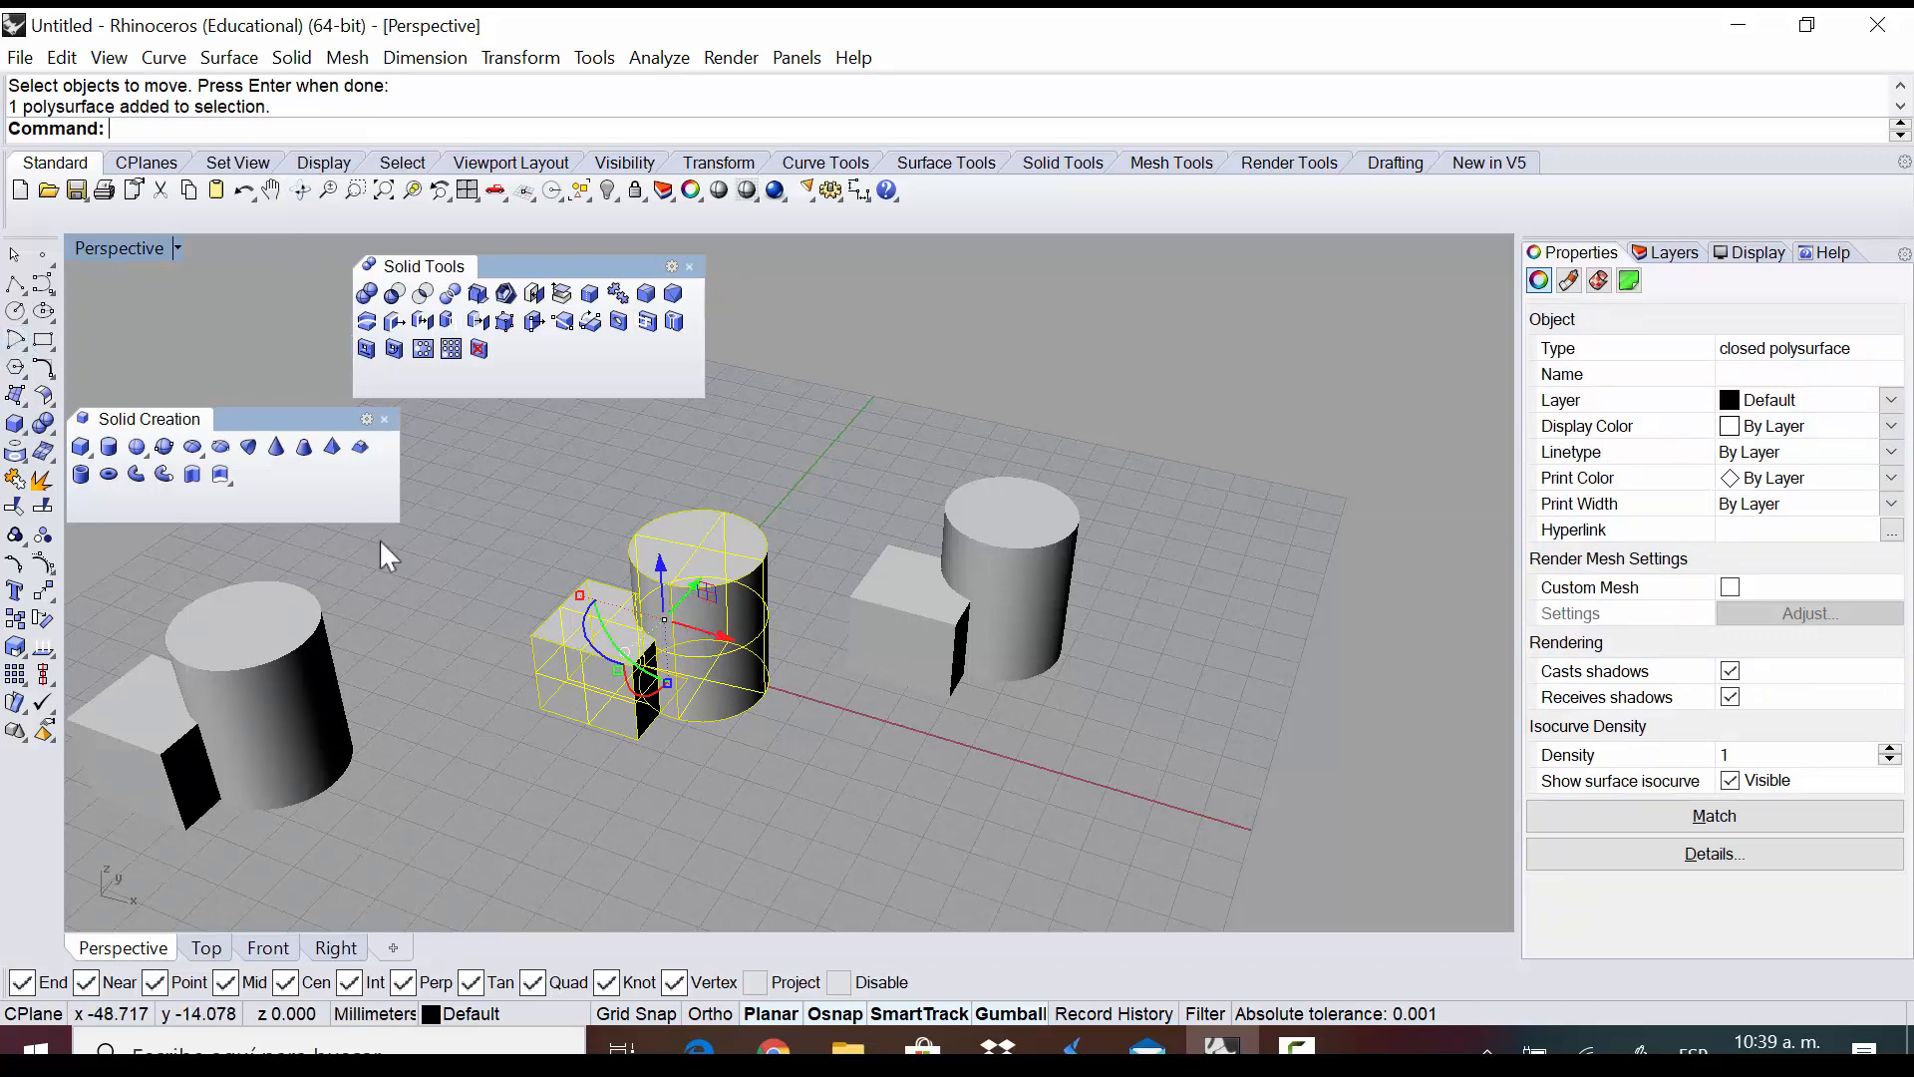
left_click_drag(718, 646, 620, 613)
key("Escape")
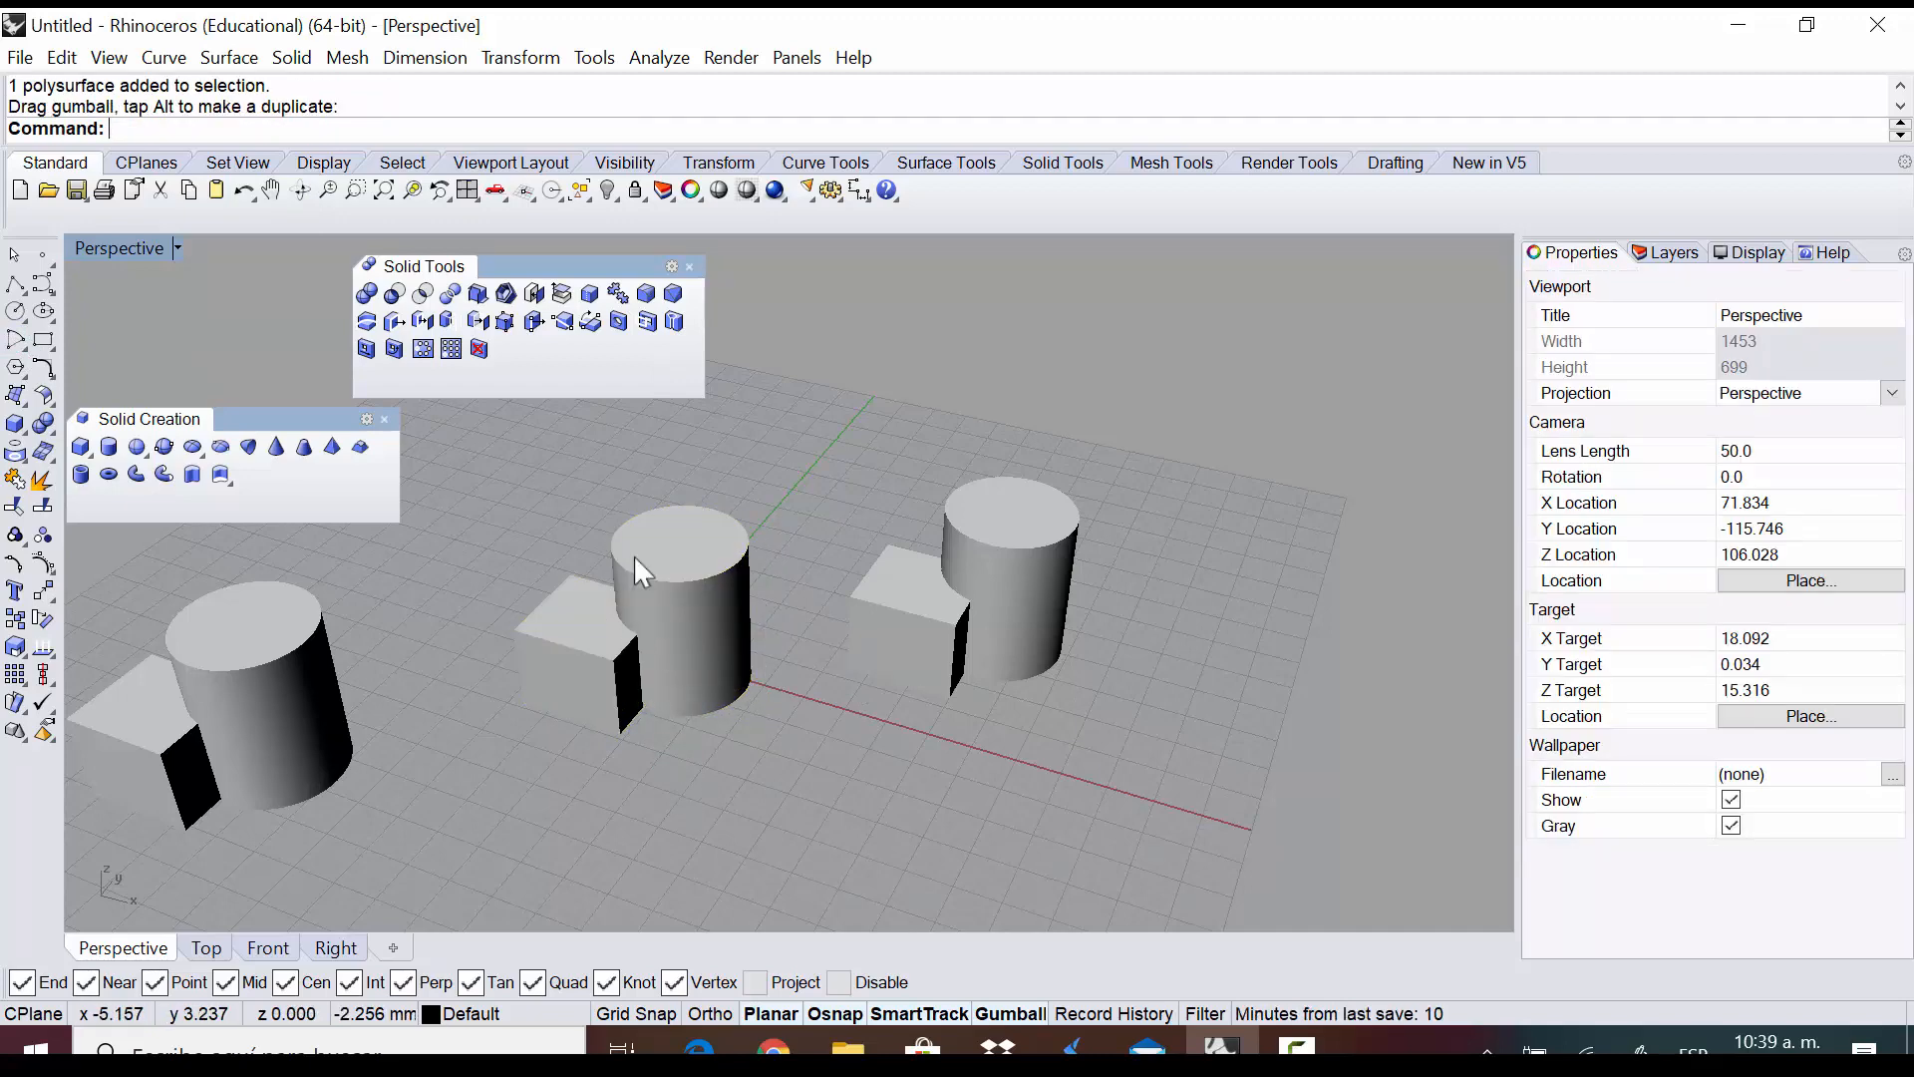
Try to move the merged middle solid upward with the Move command from a point at its base
left_click(558, 680)
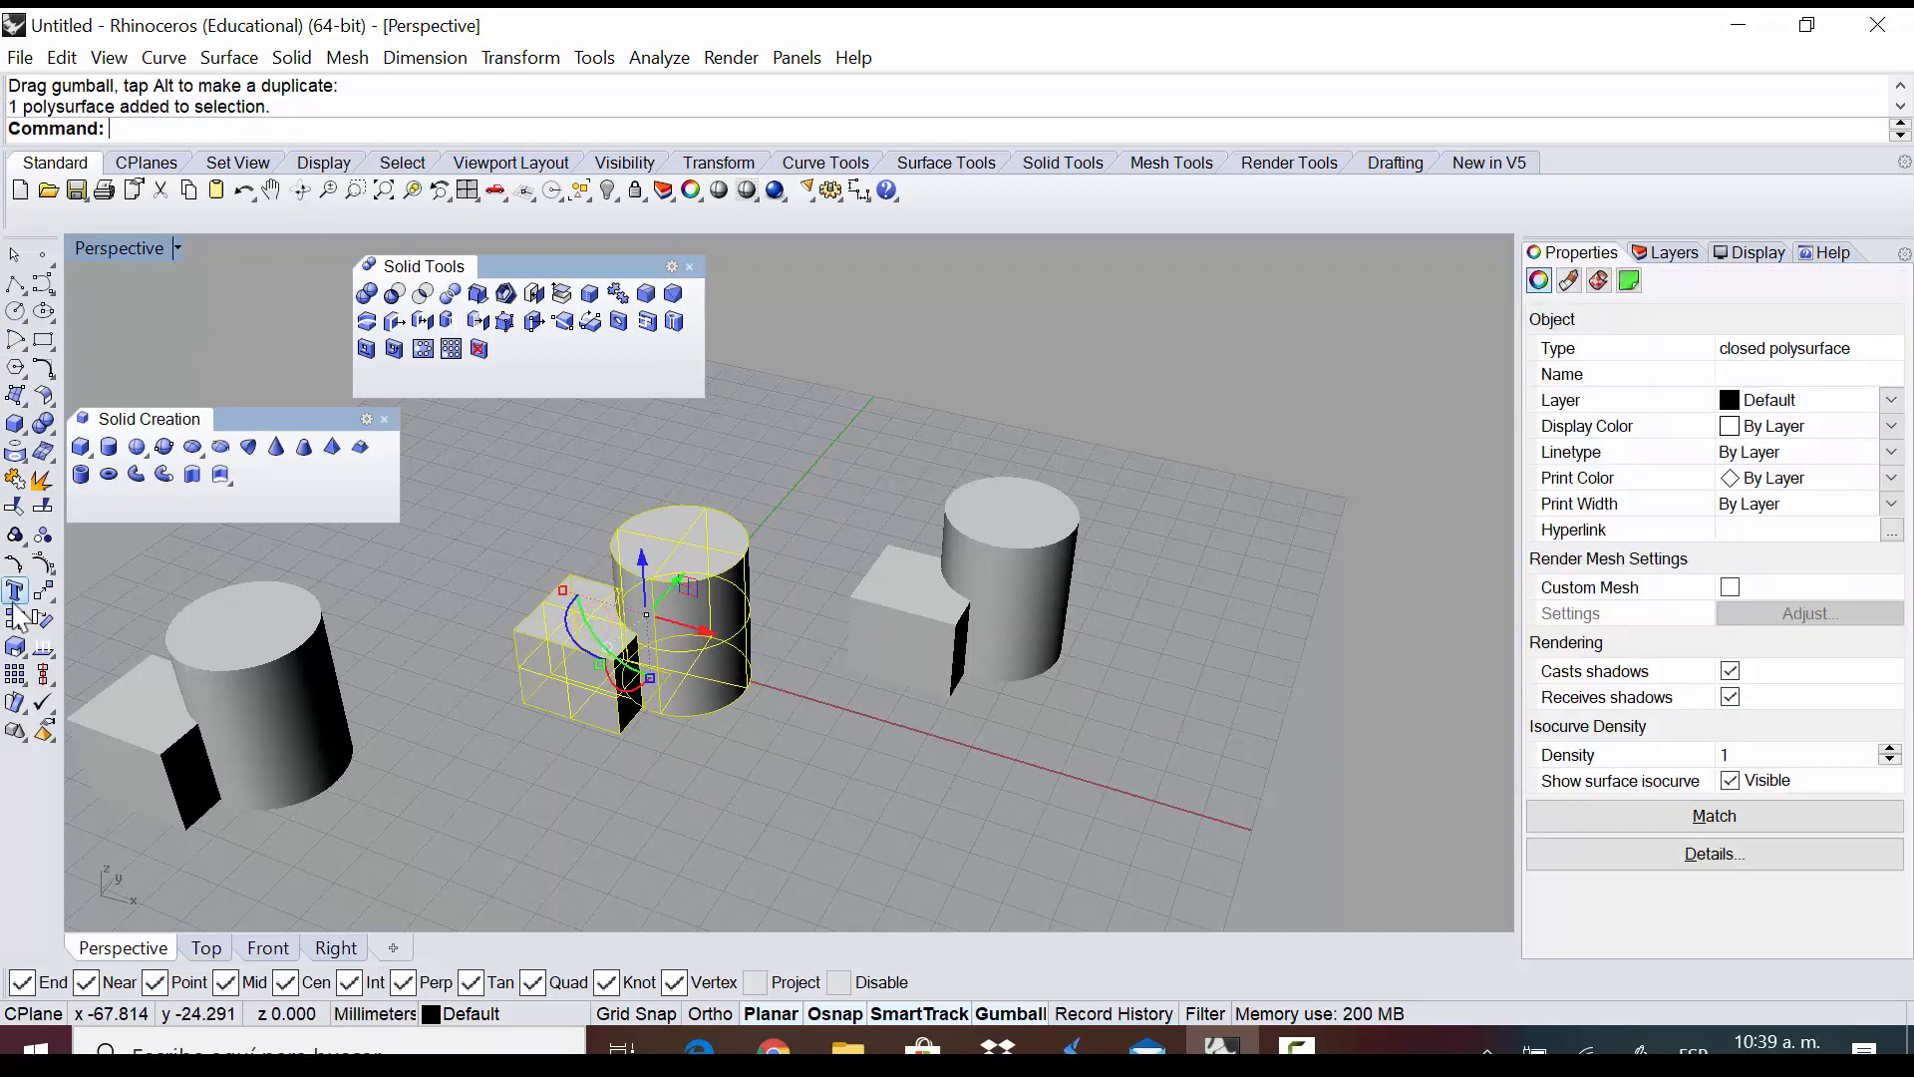
left_click(44, 594)
left_click(666, 660)
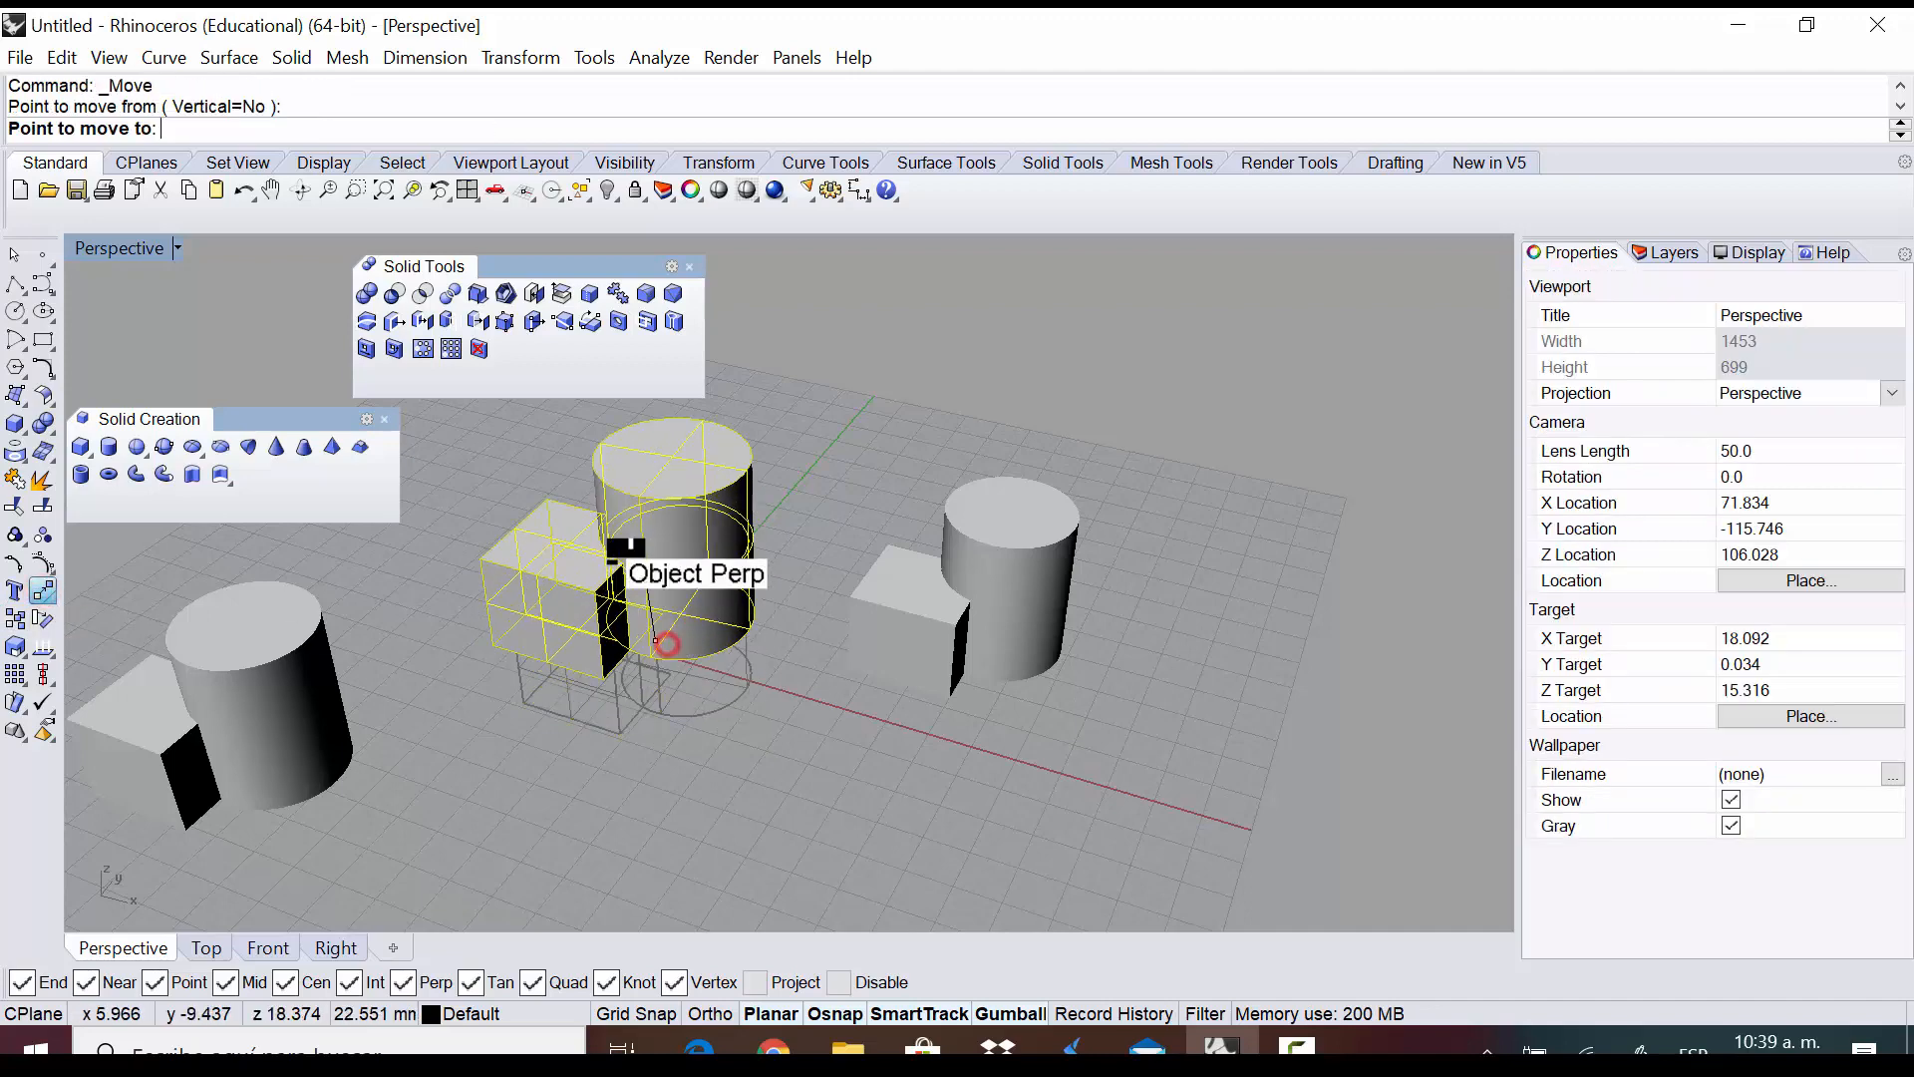
left_click(634, 570)
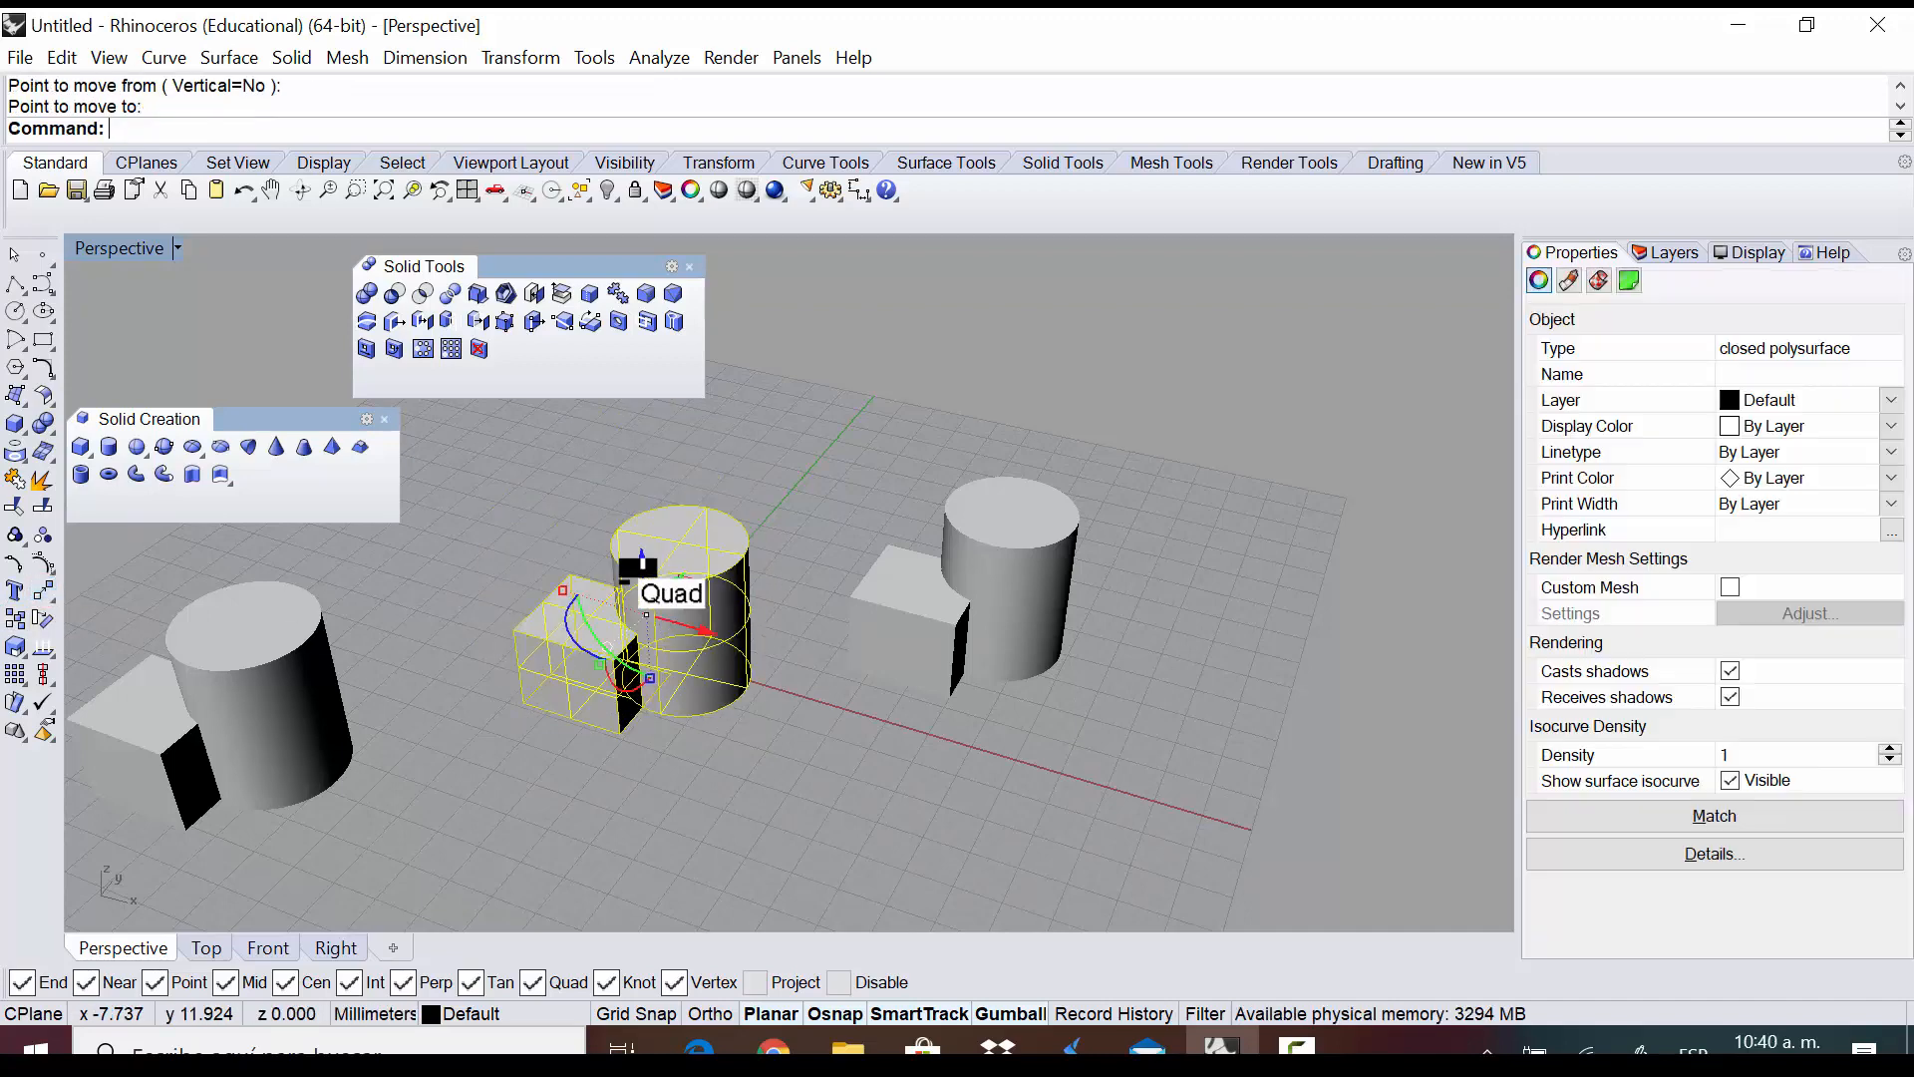
left_click(14, 257)
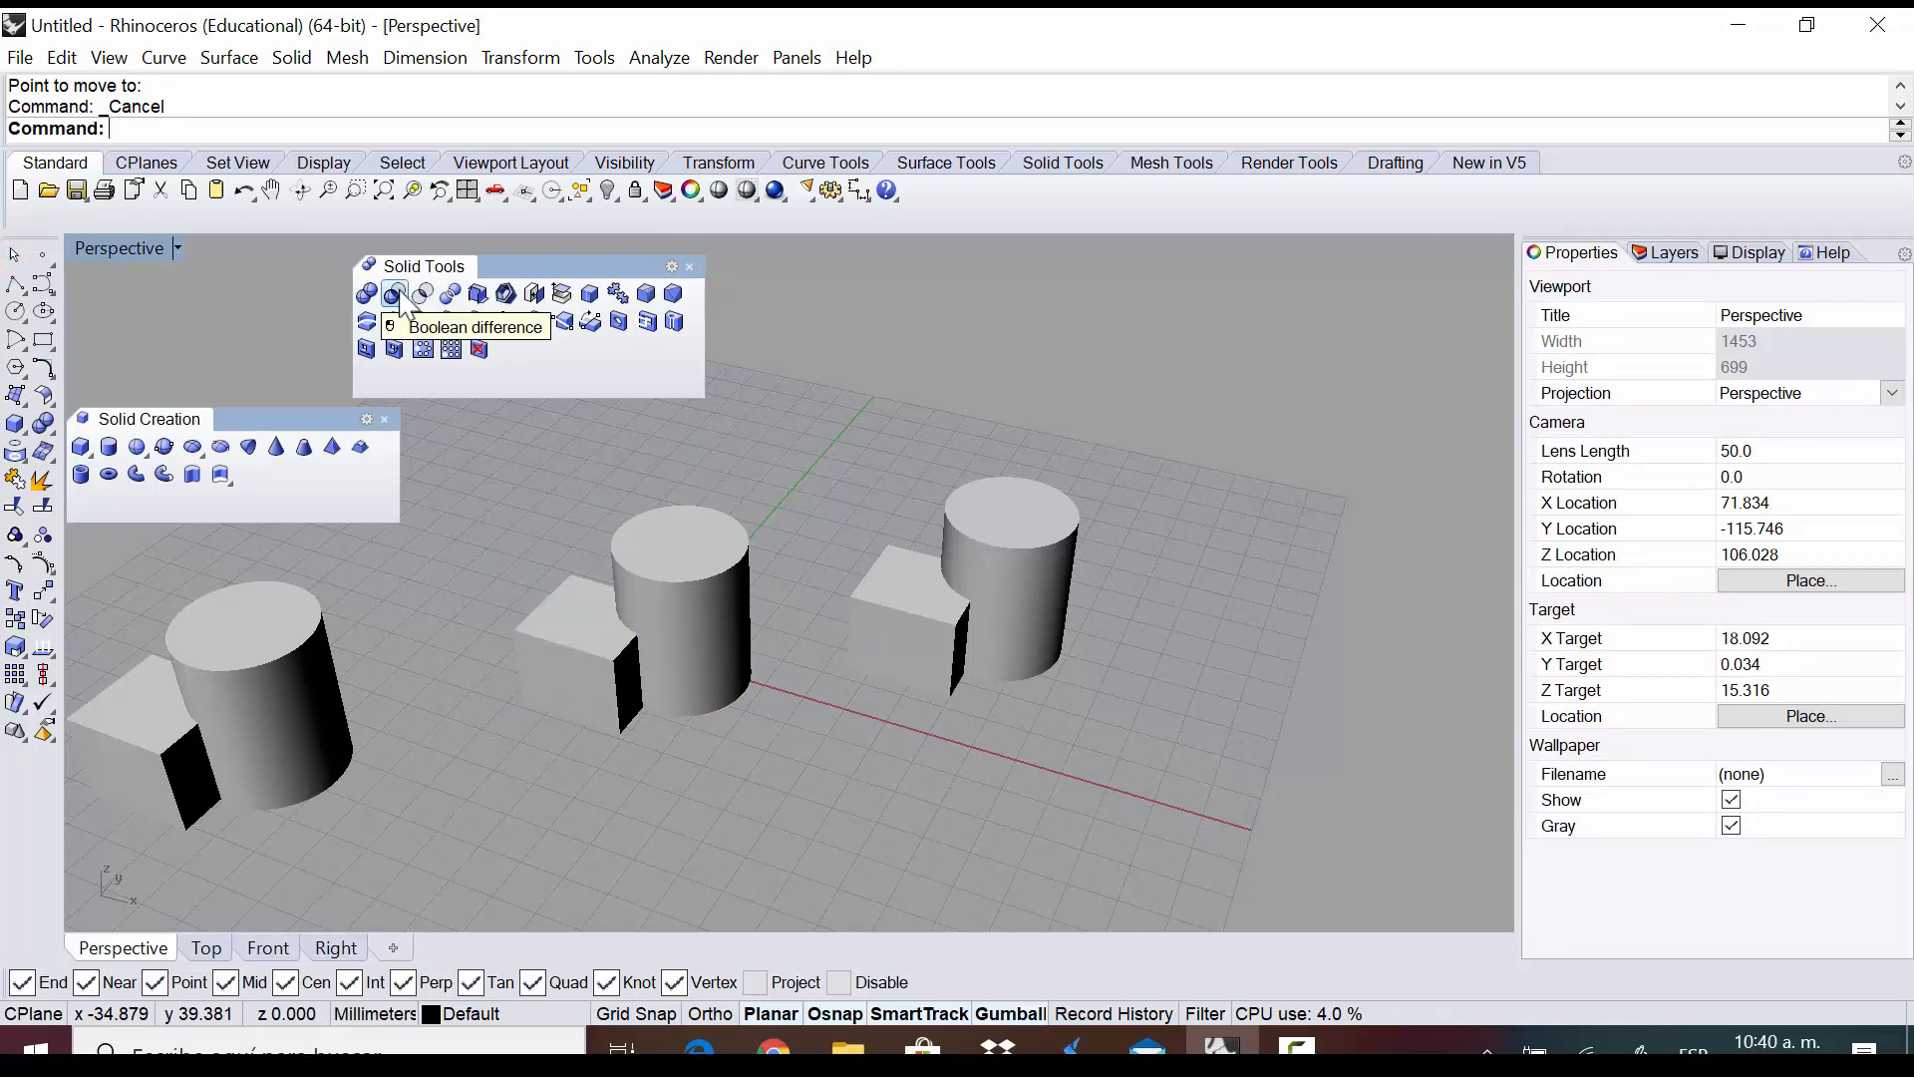
Select the rightmost pair's box and cylinder in turn to examine them as separate solids, undoing the accidental drag
scroll(1288, 644, "up", 4)
scroll(918, 724, "down", 4)
scroll(999, 609, "up", 2)
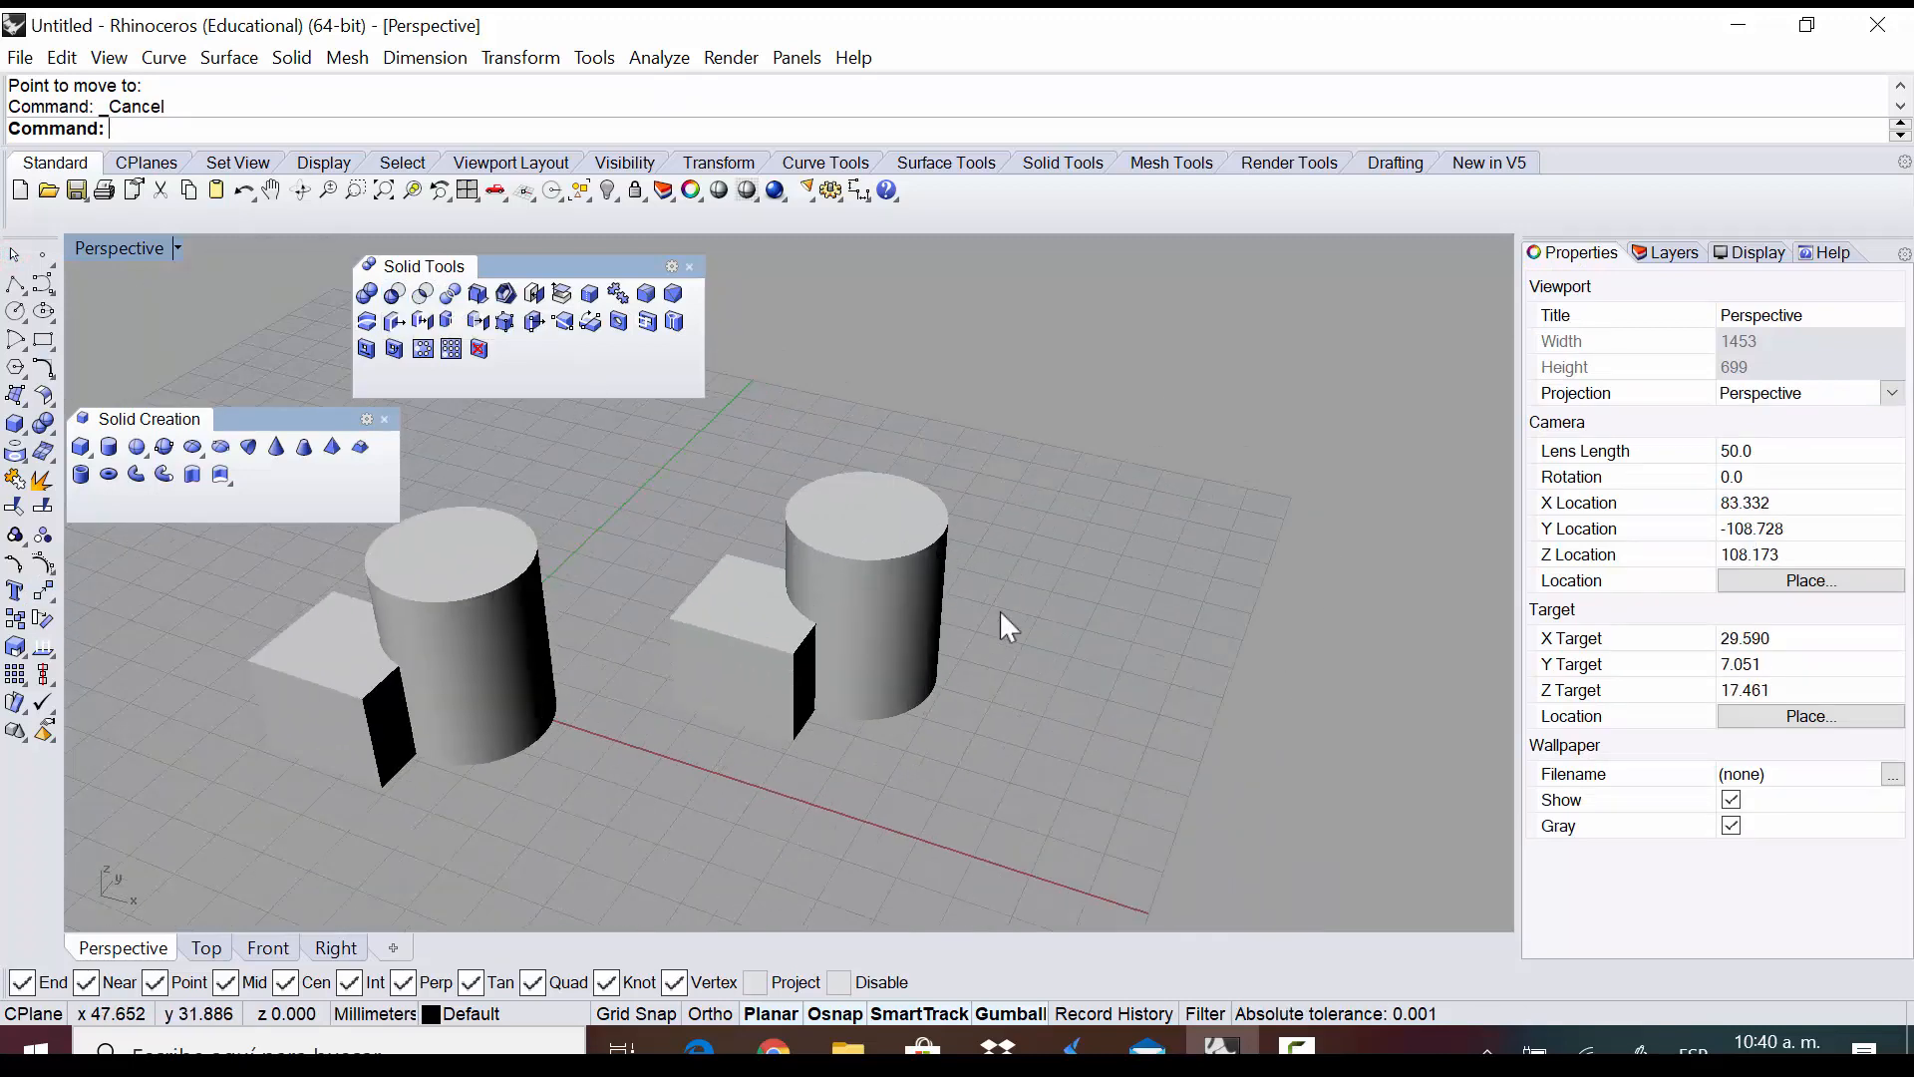
scroll(1098, 581, "up", 1)
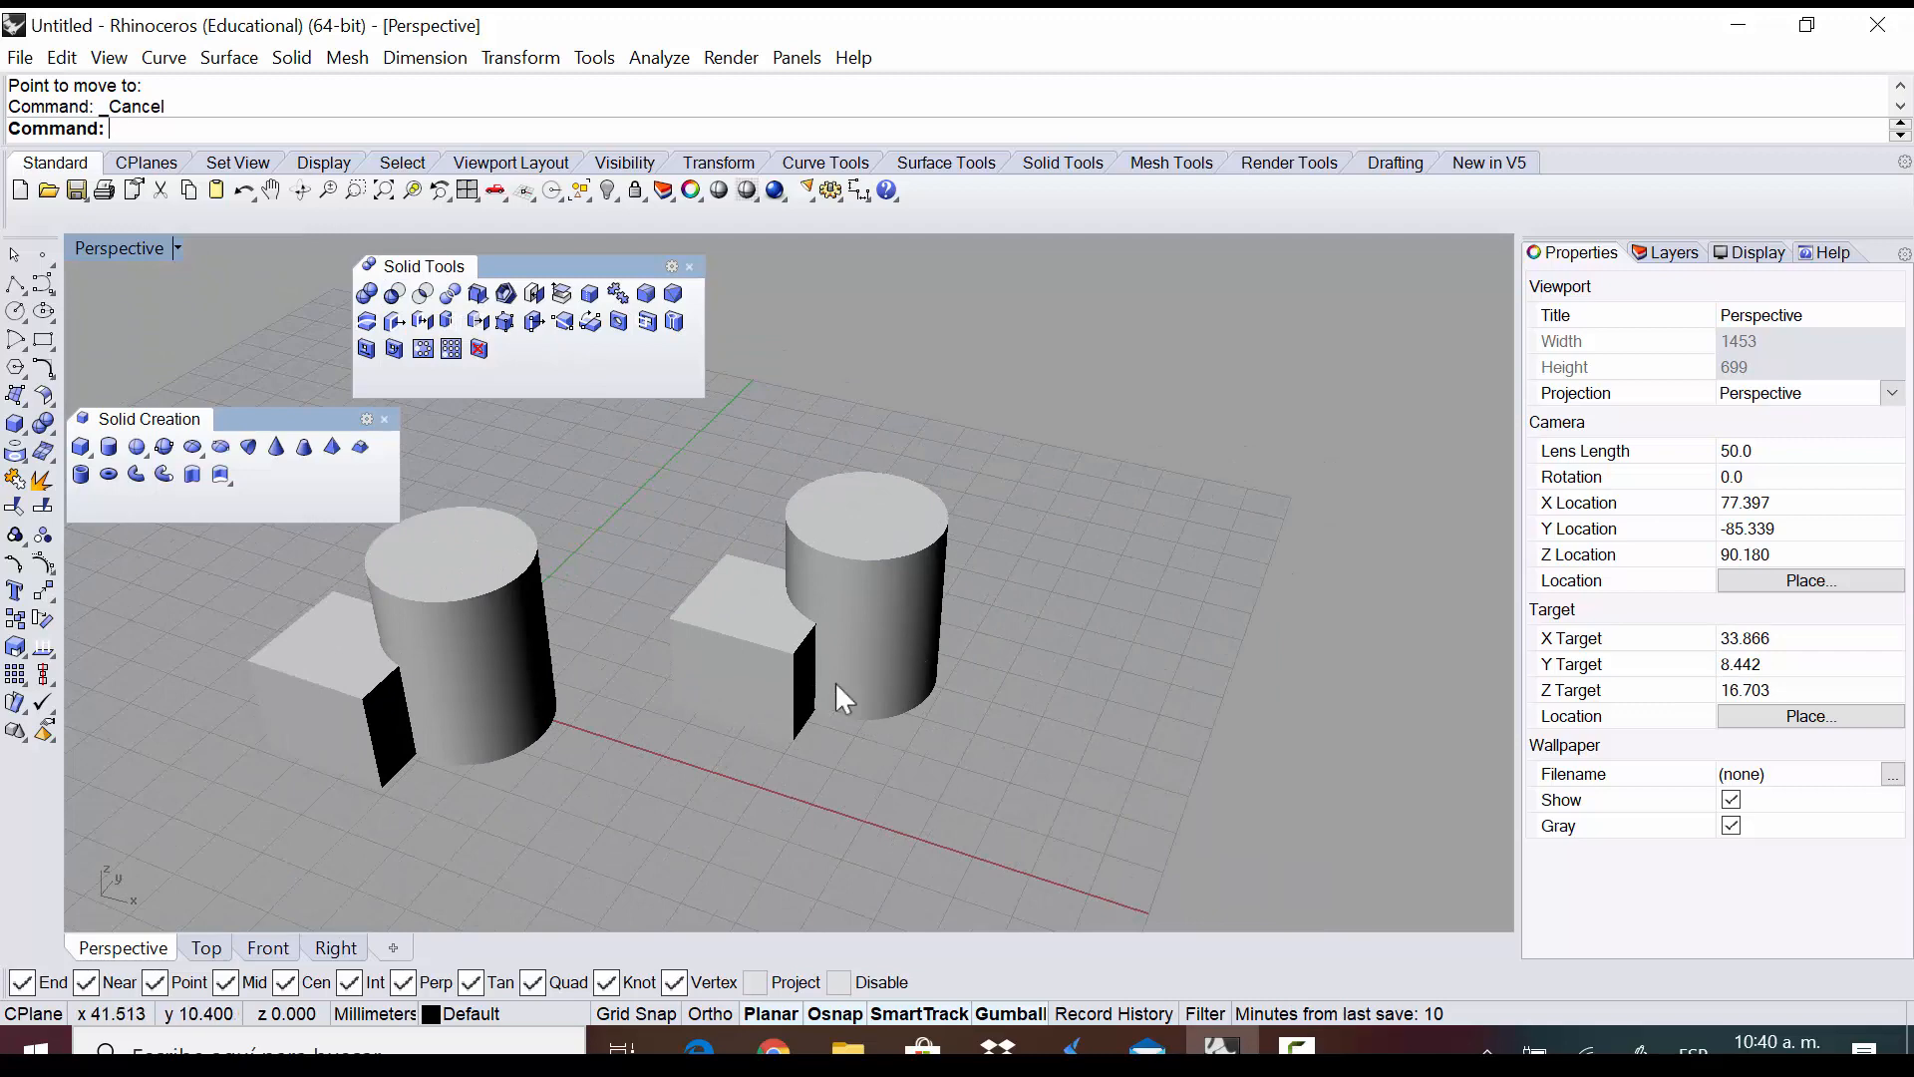
left_click(756, 624)
left_click(858, 648)
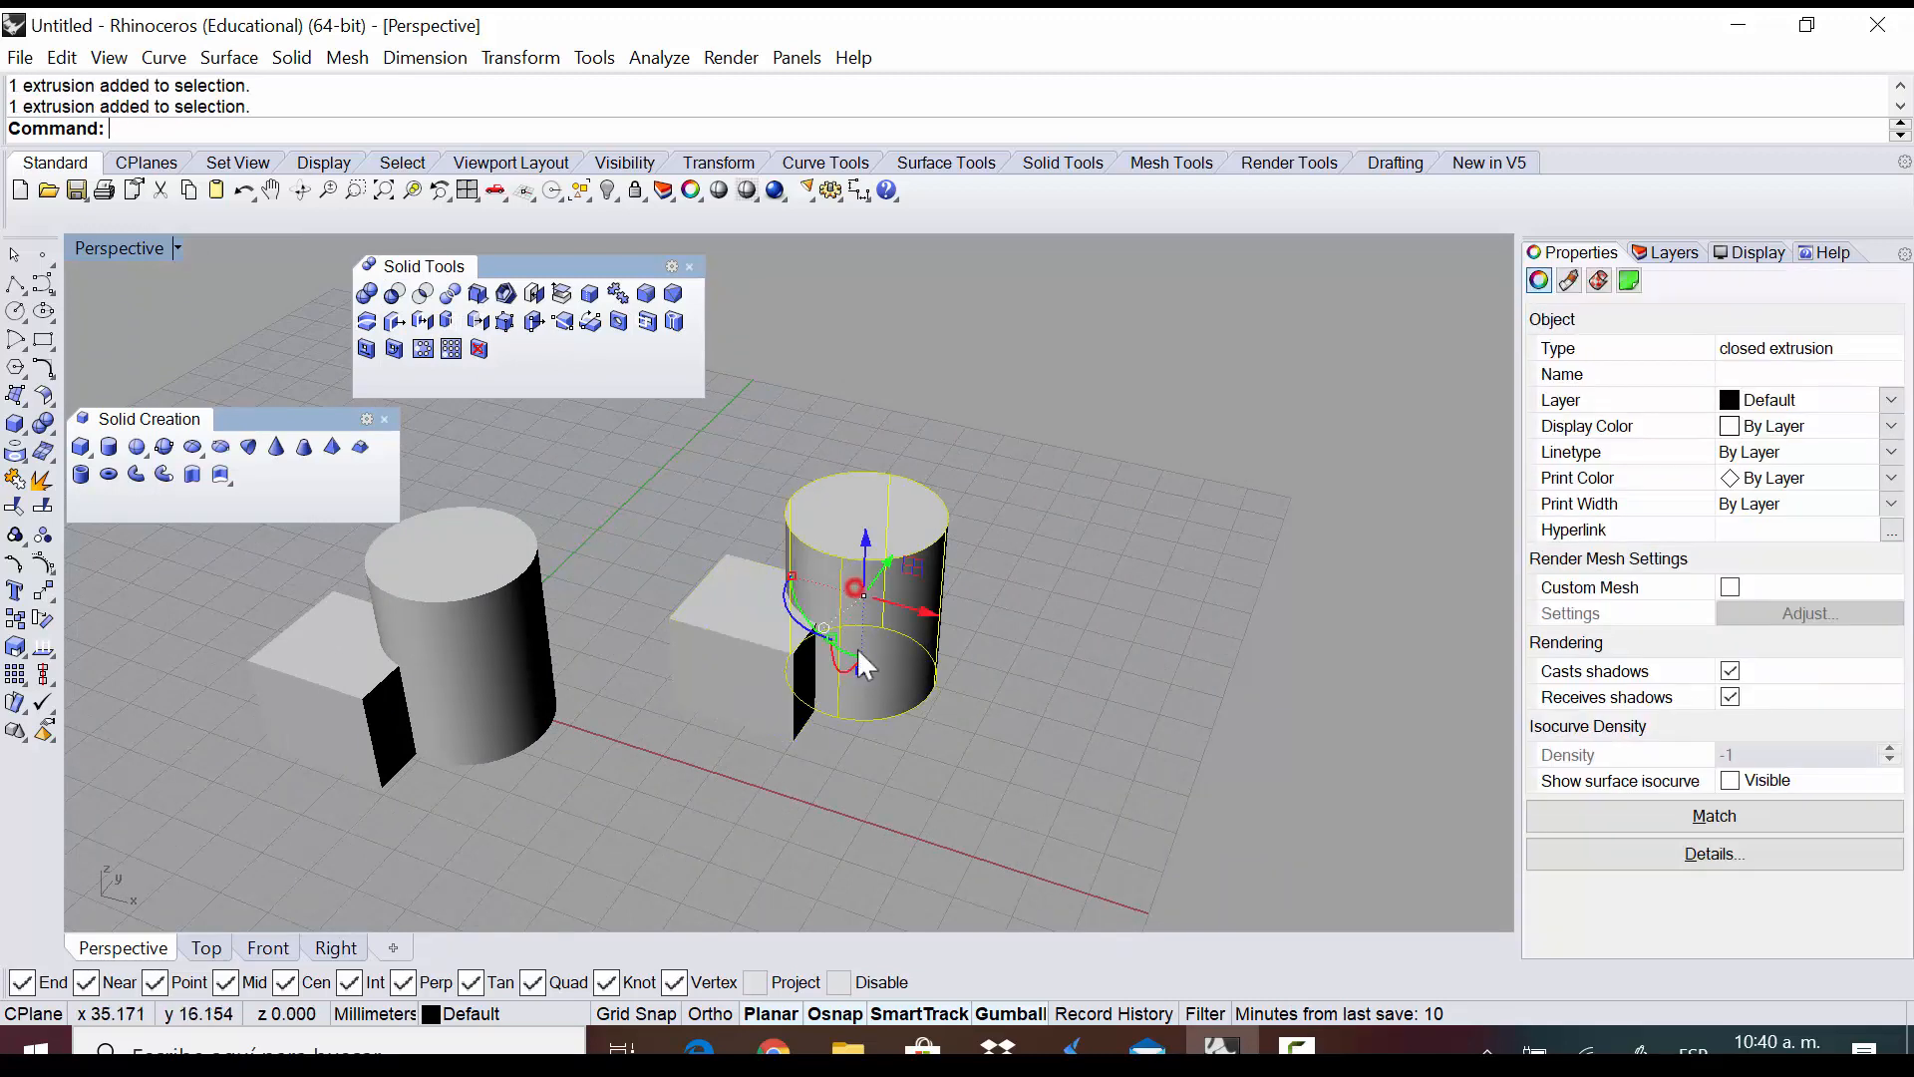
left_click(1033, 678)
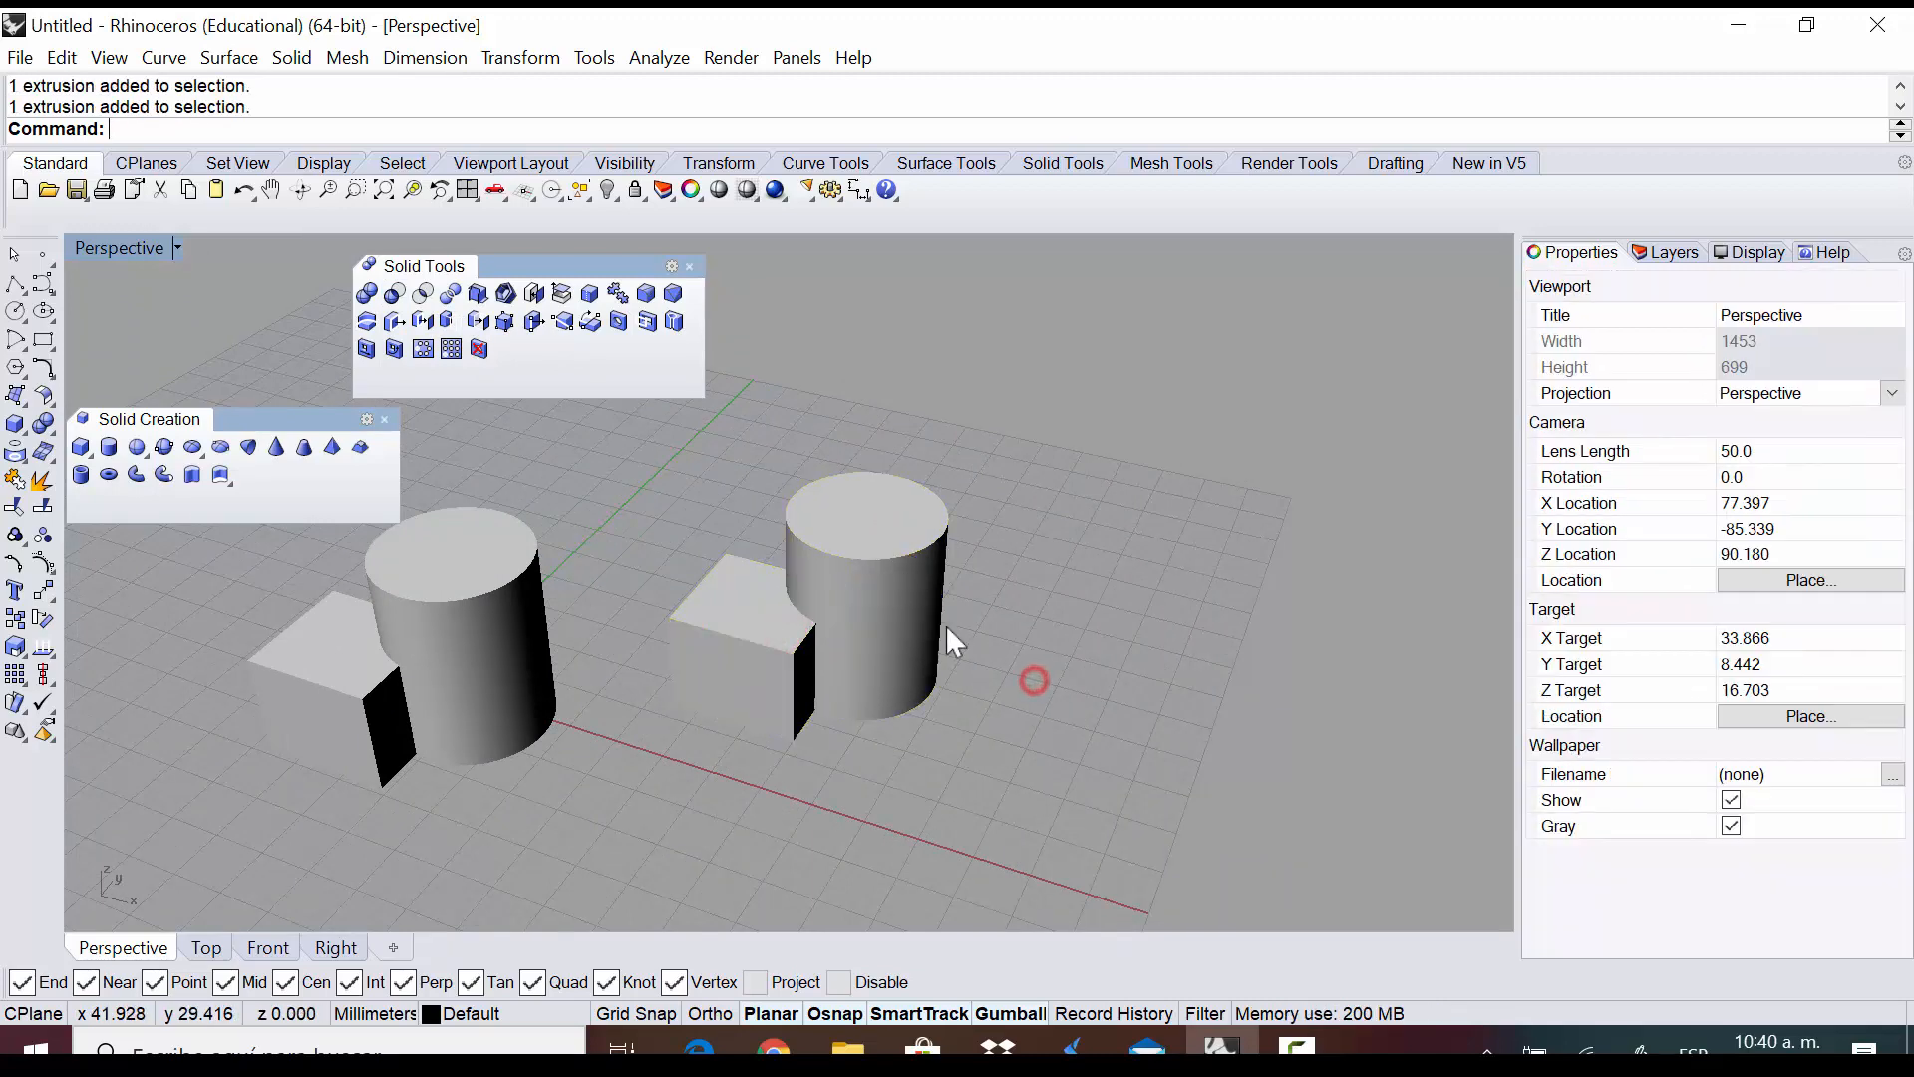
left_click(782, 611)
key("ctrl+z")
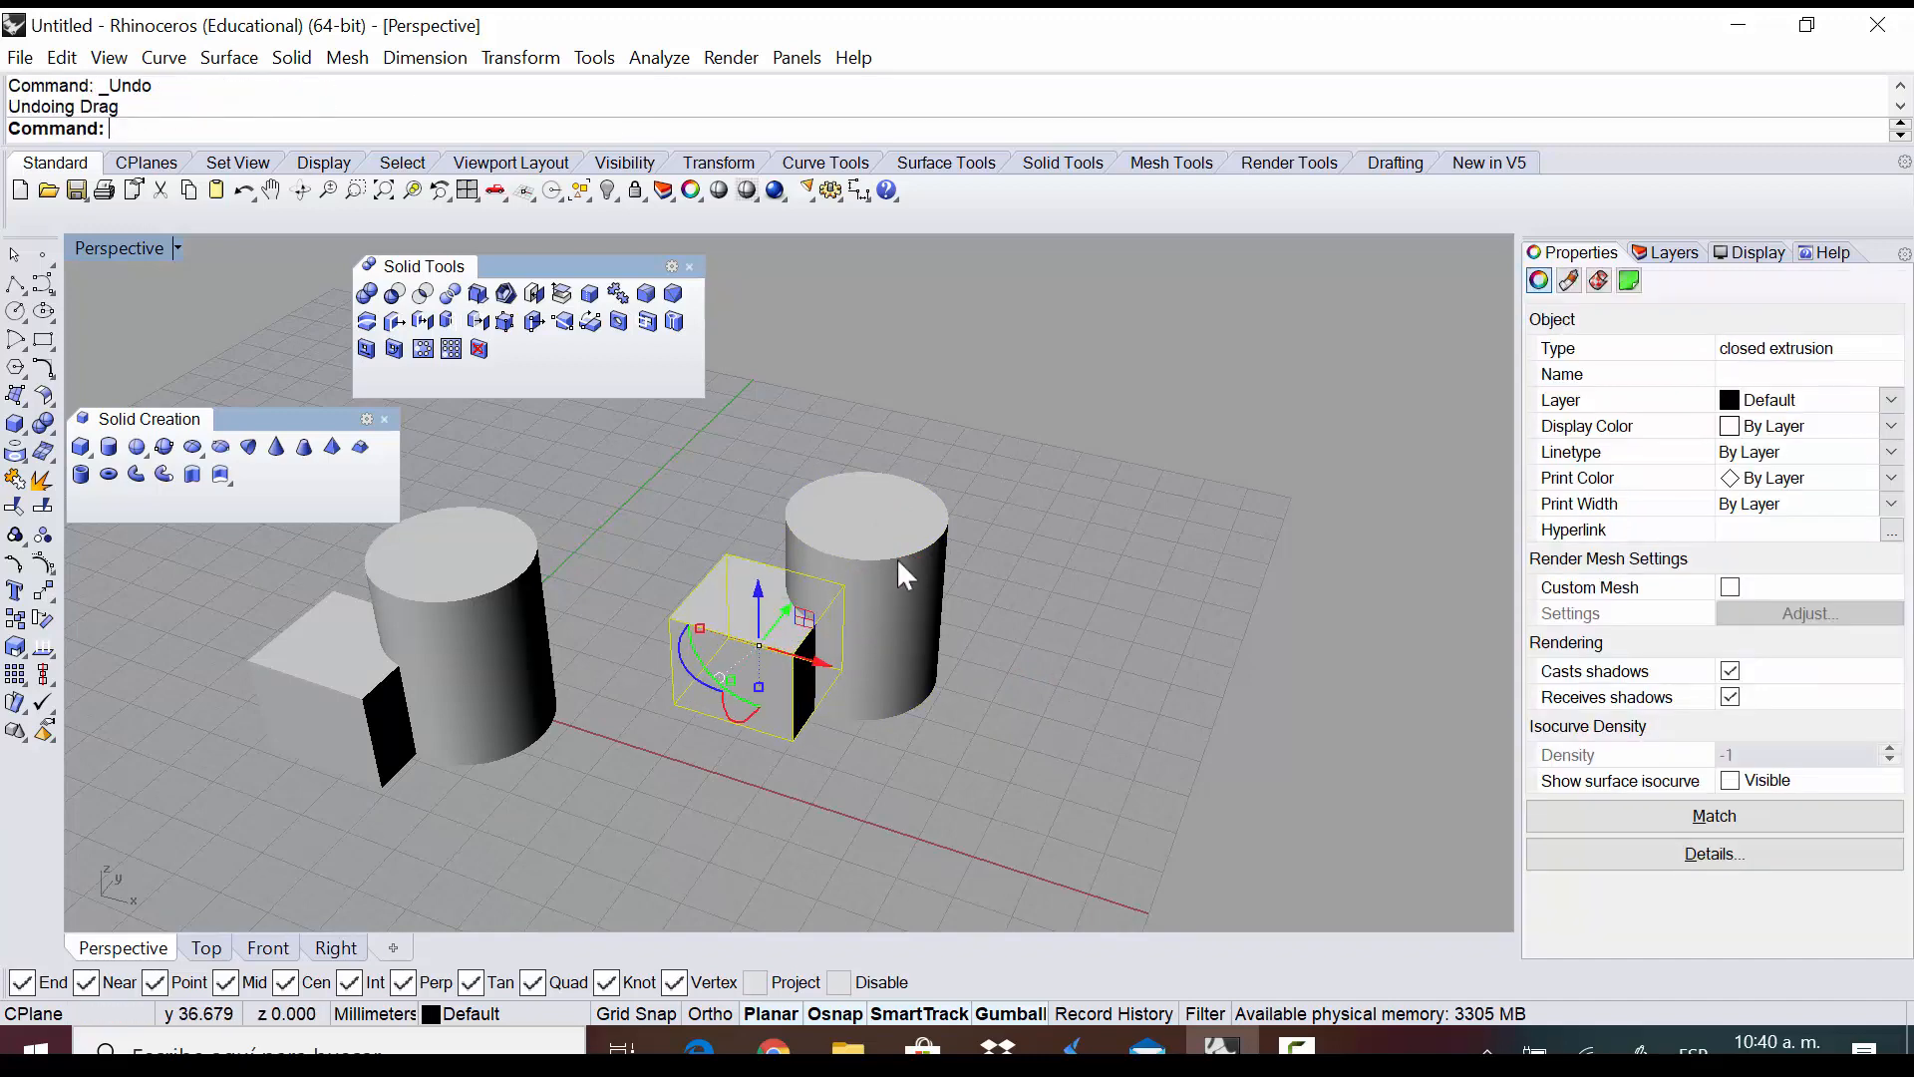
left_click(902, 570)
left_click(1062, 613)
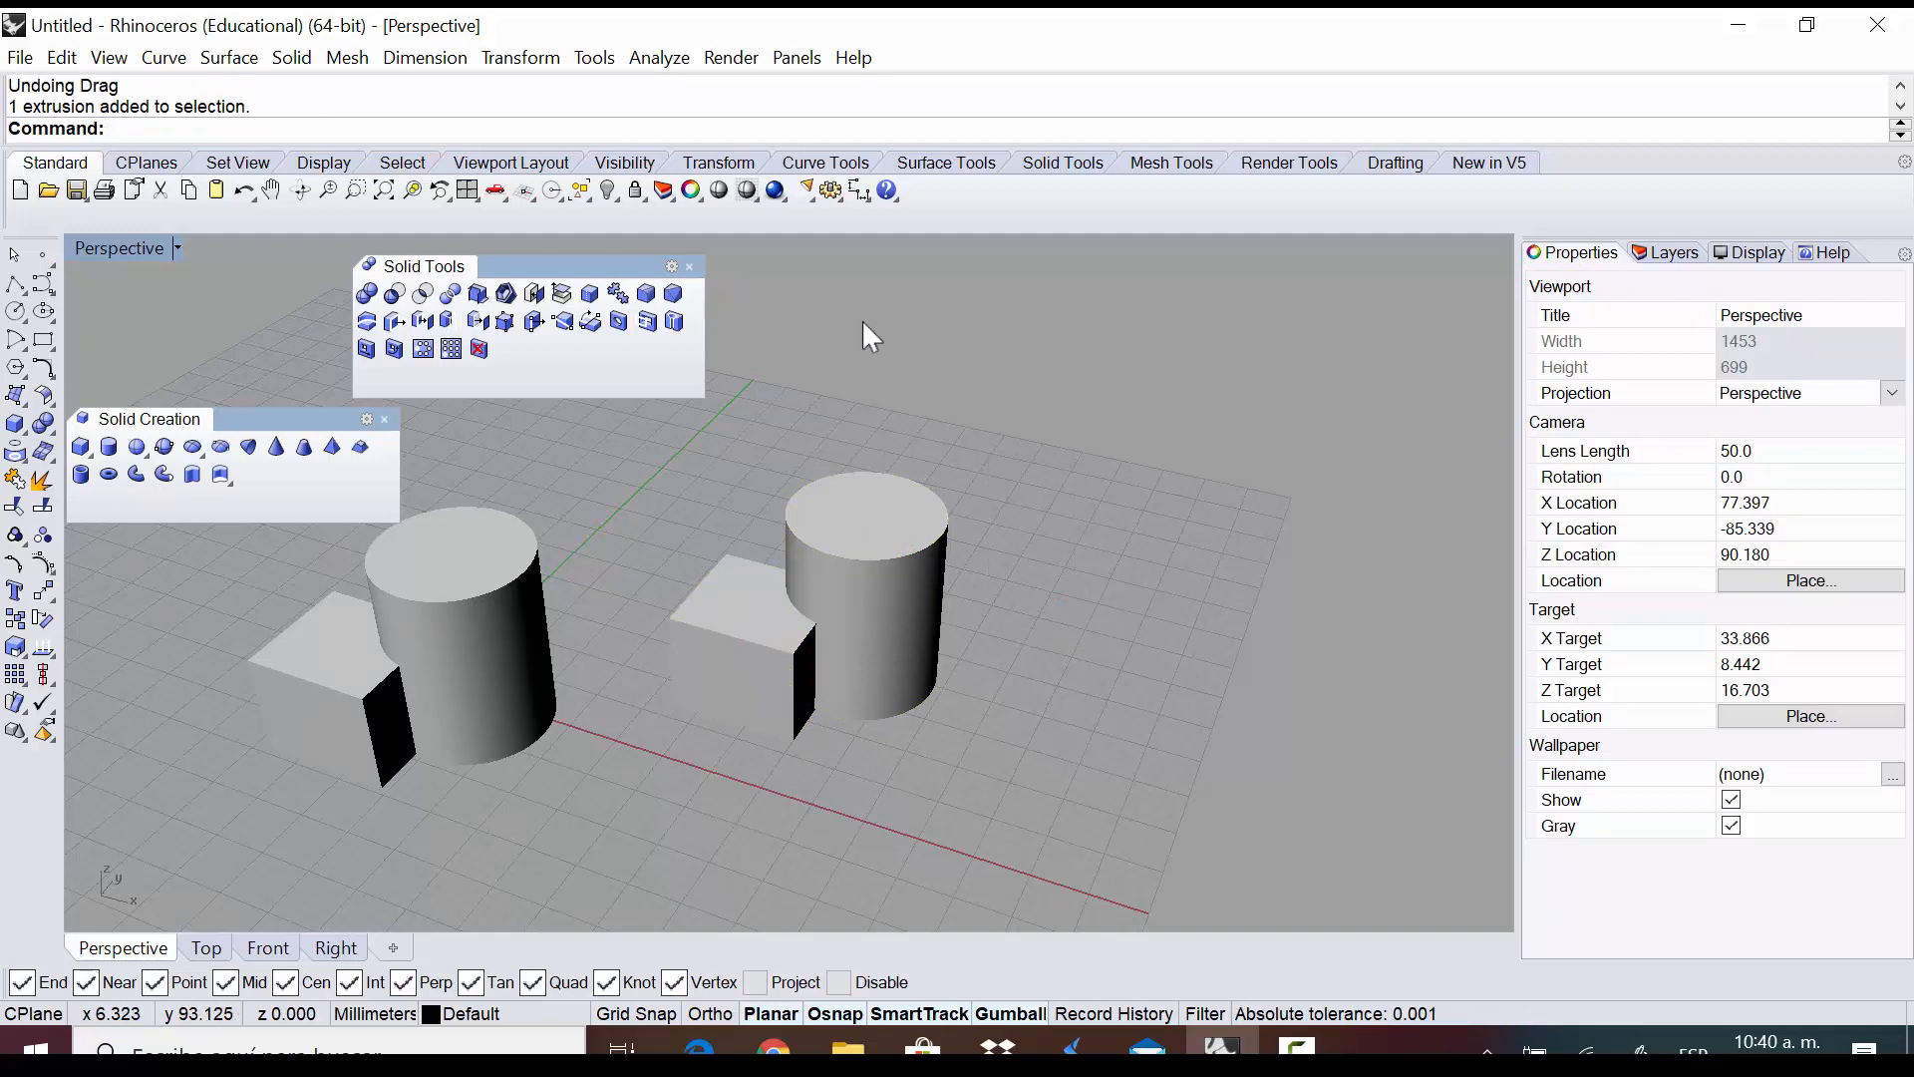
Subtract the rightmost pair's cylinder from its box with Boolean Difference and undo the operation
left_click(394, 295)
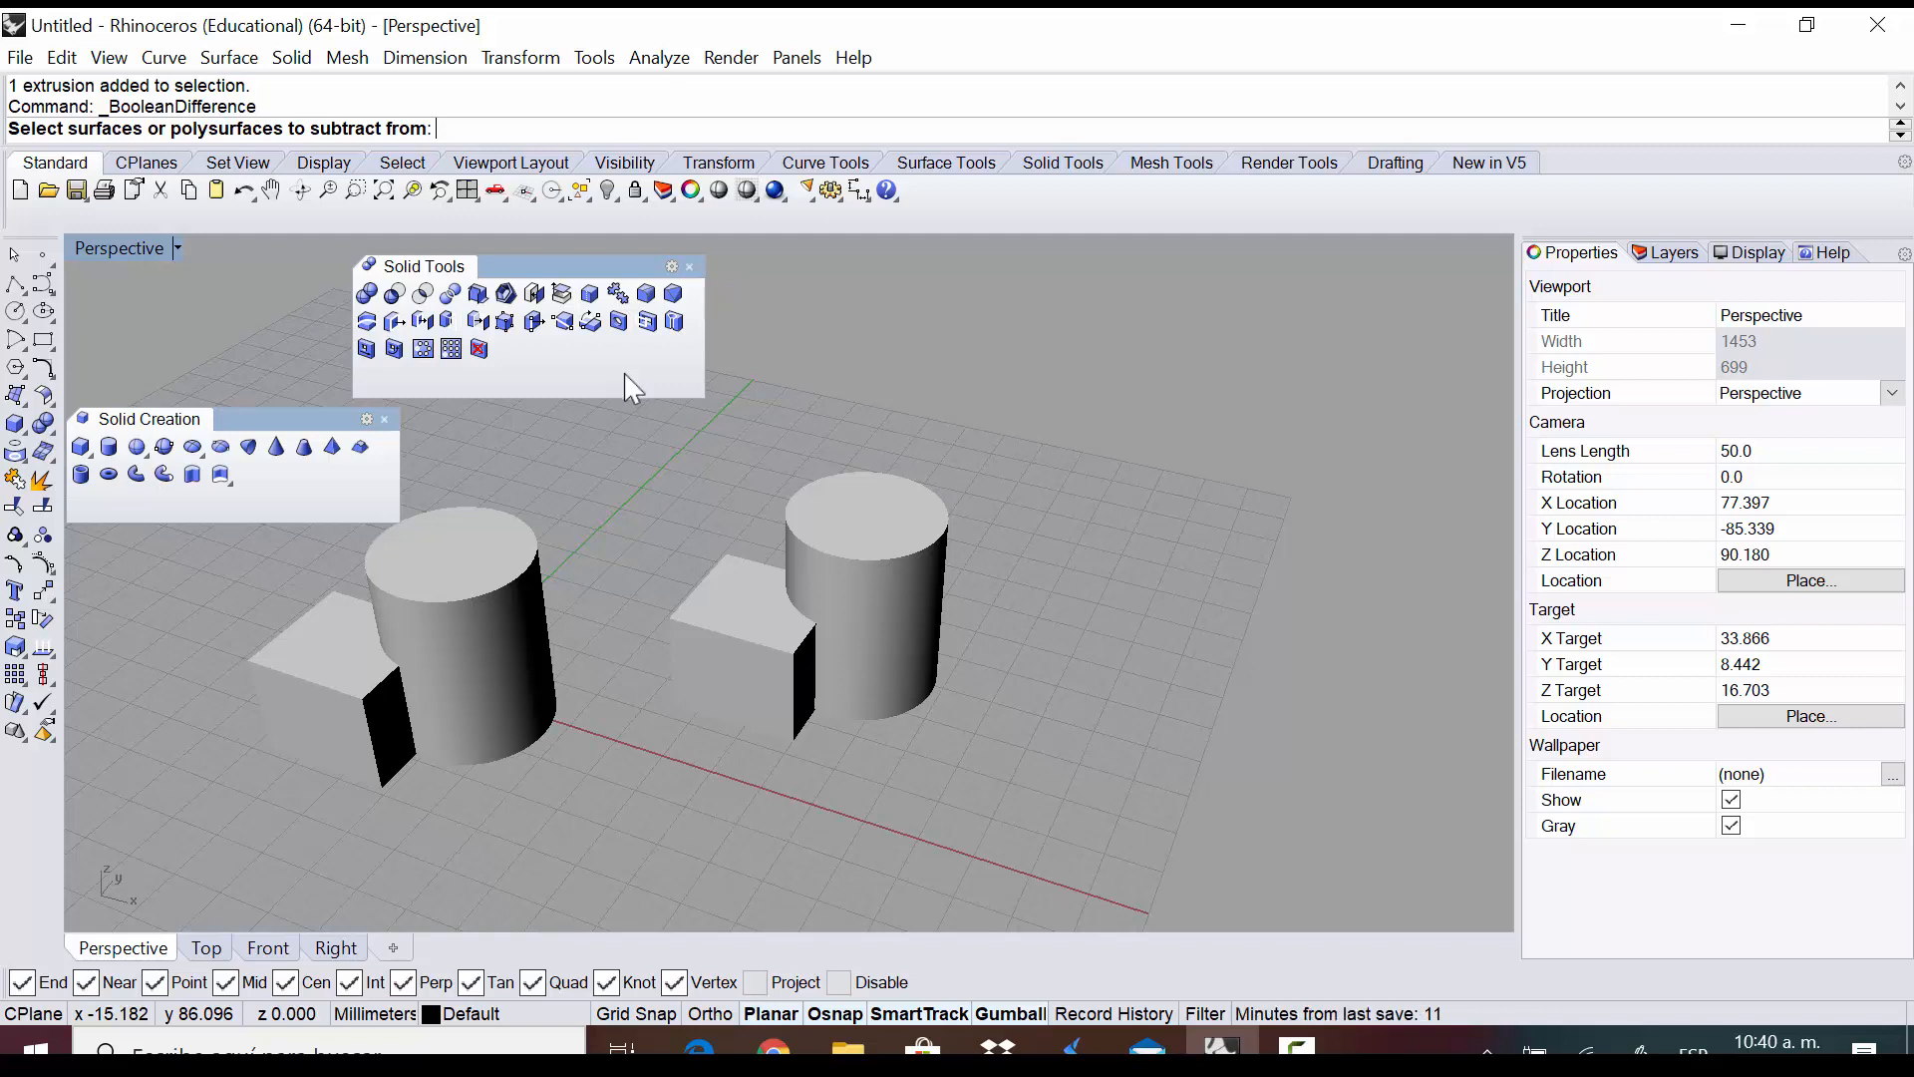
left_click(761, 652)
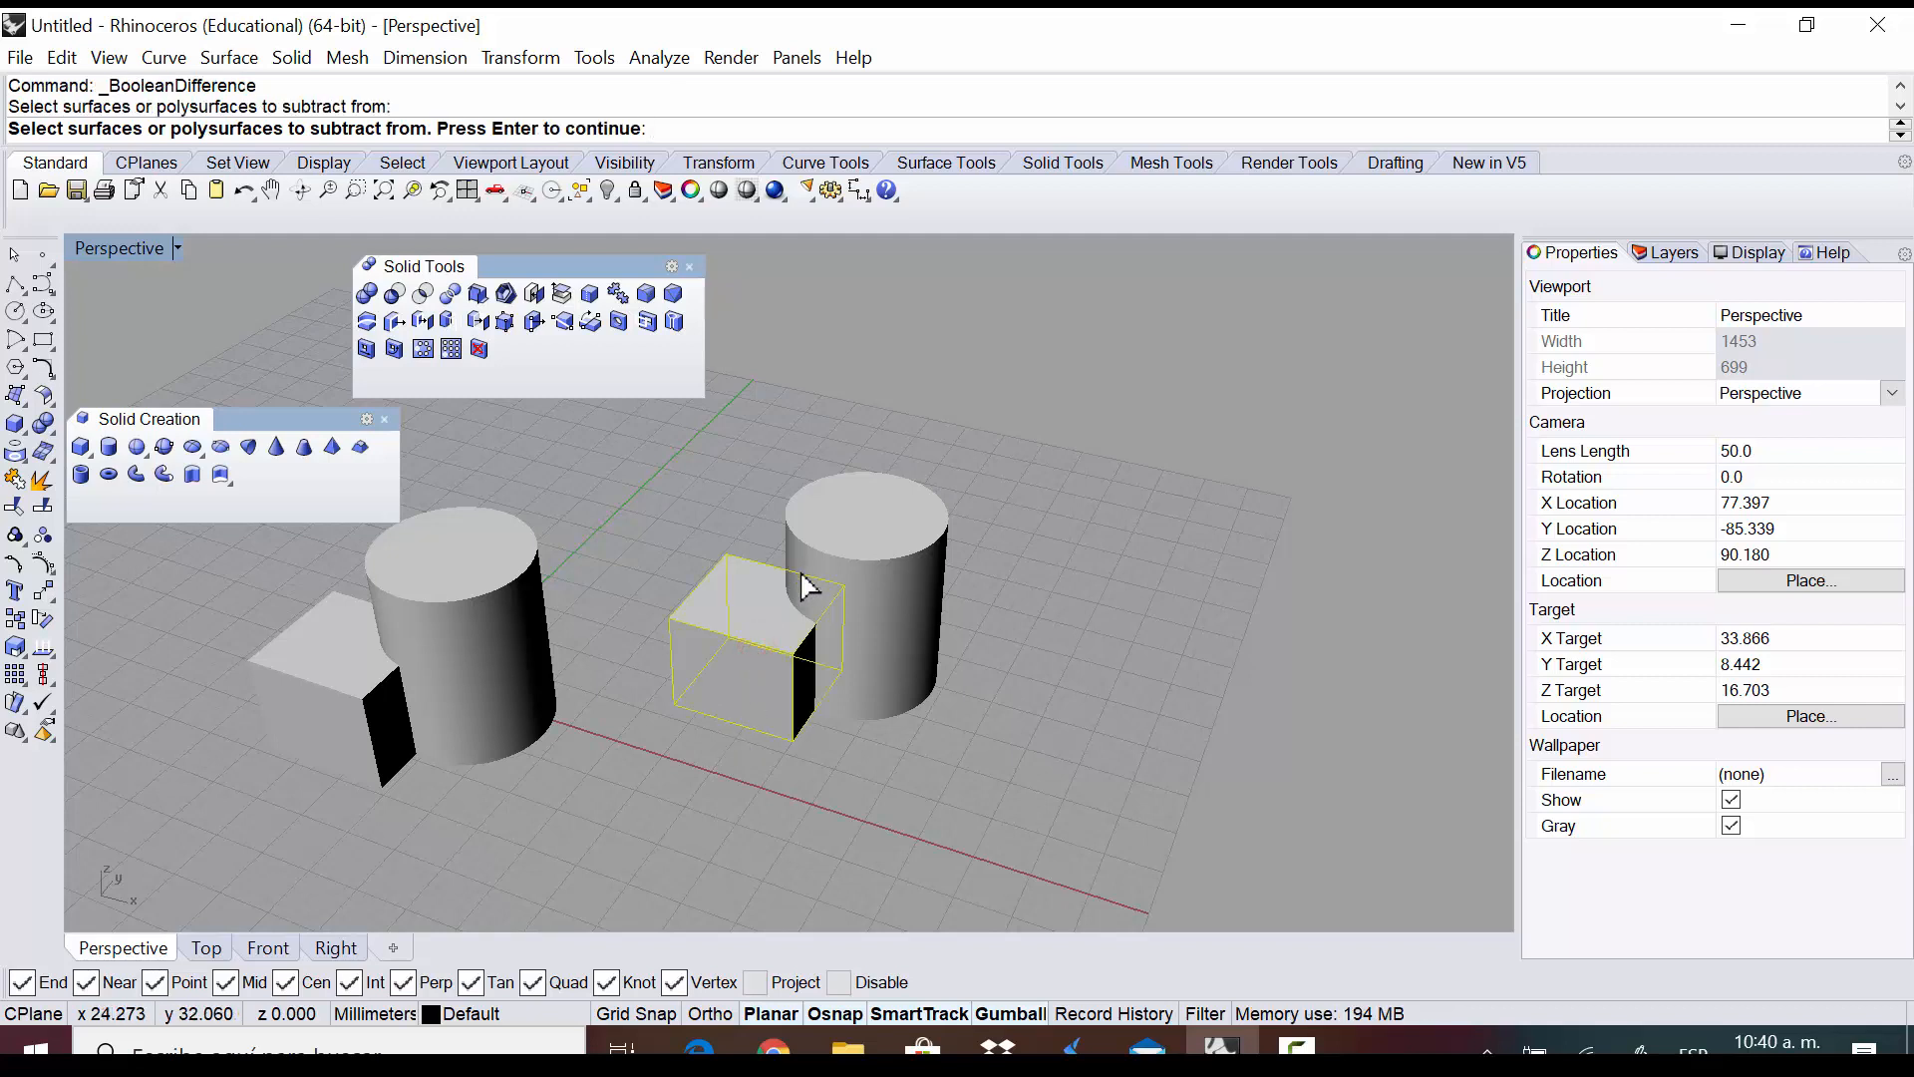
key("Return")
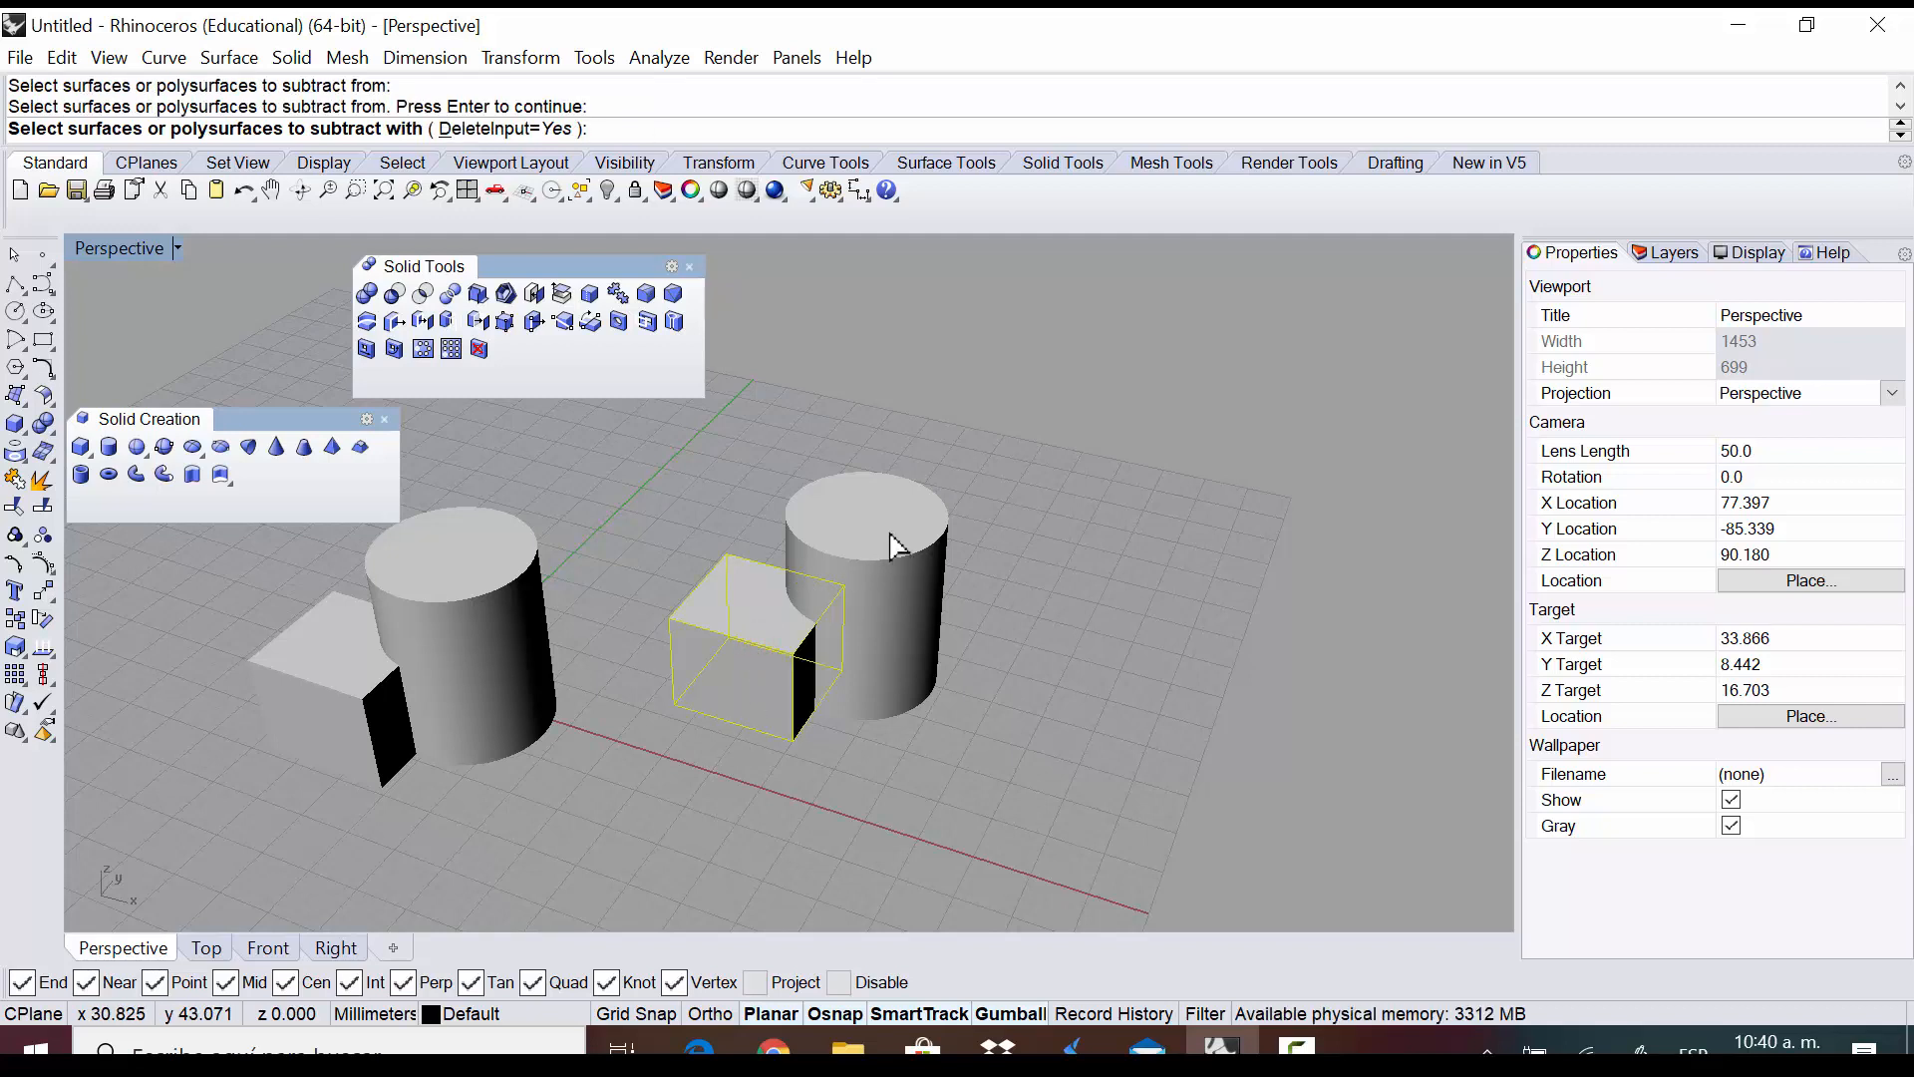
left_click(845, 560)
key("Return")
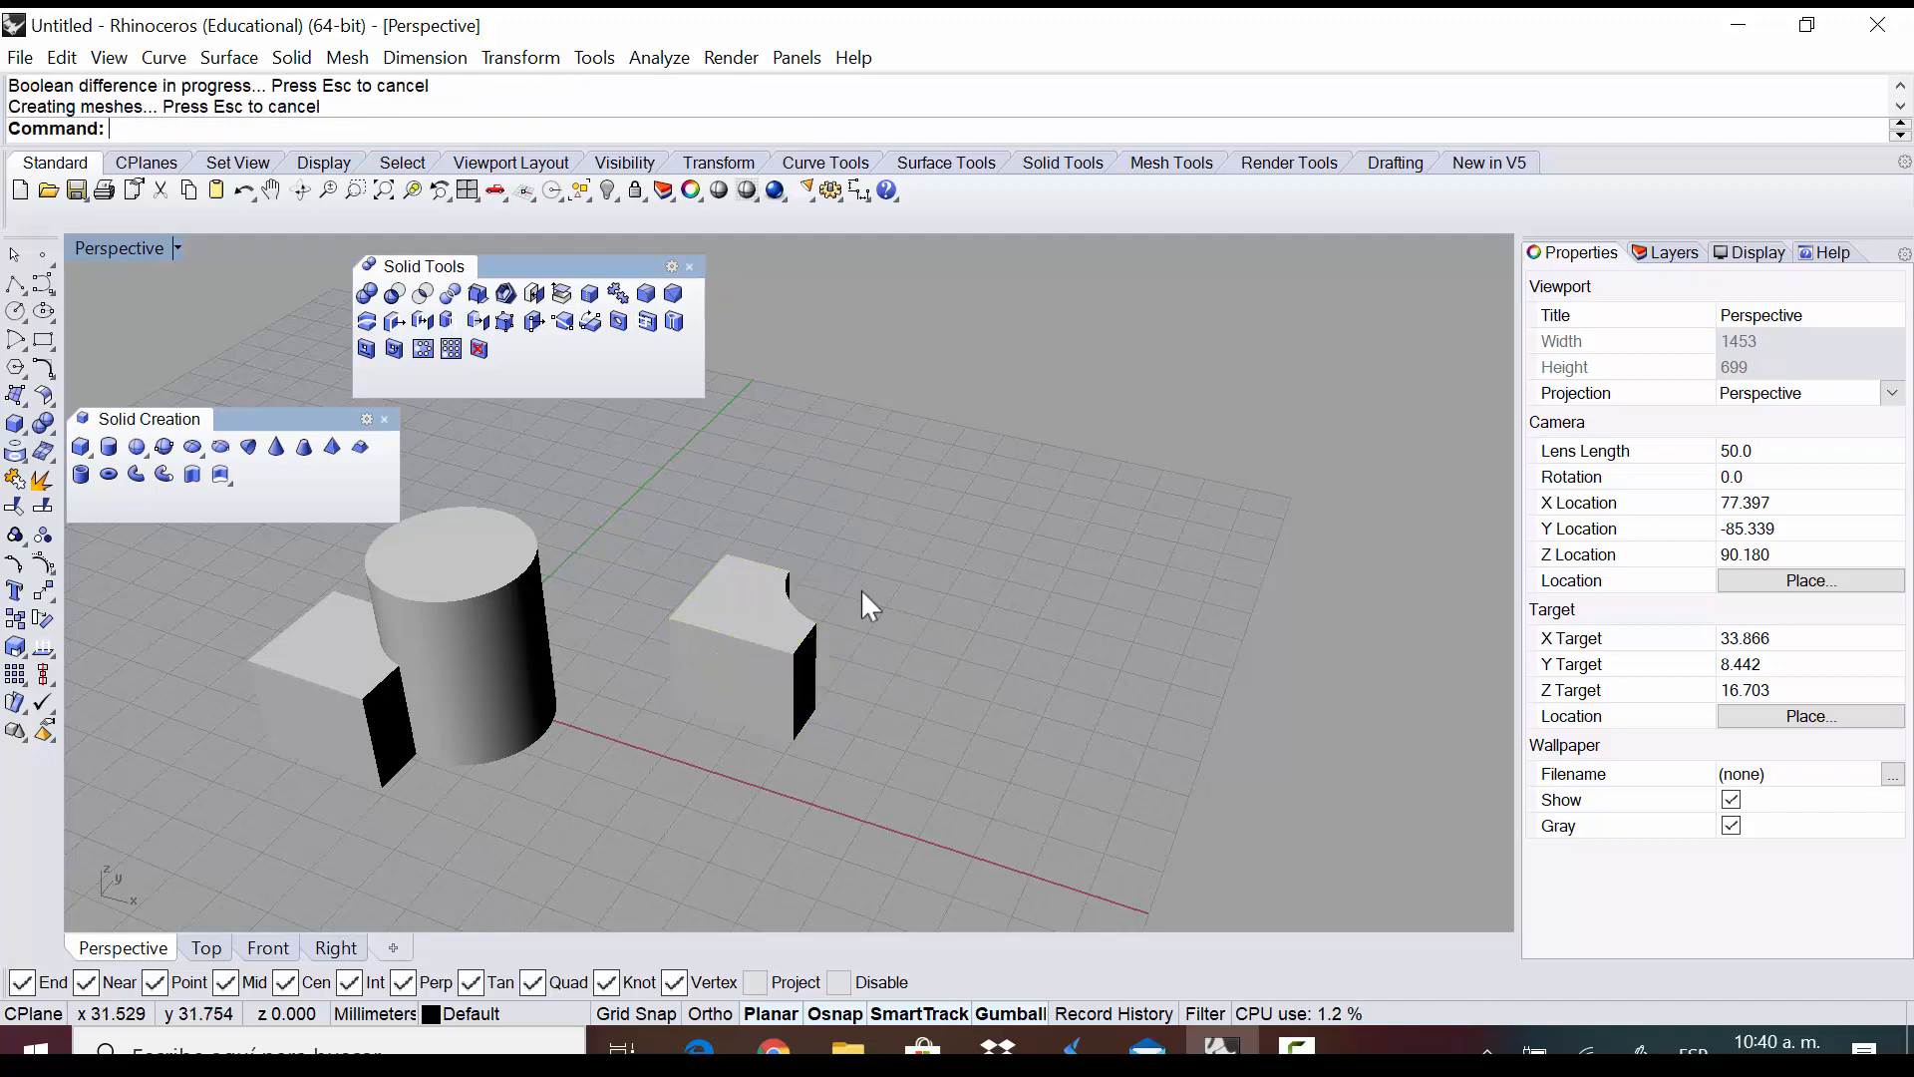
key("ctrl+z")
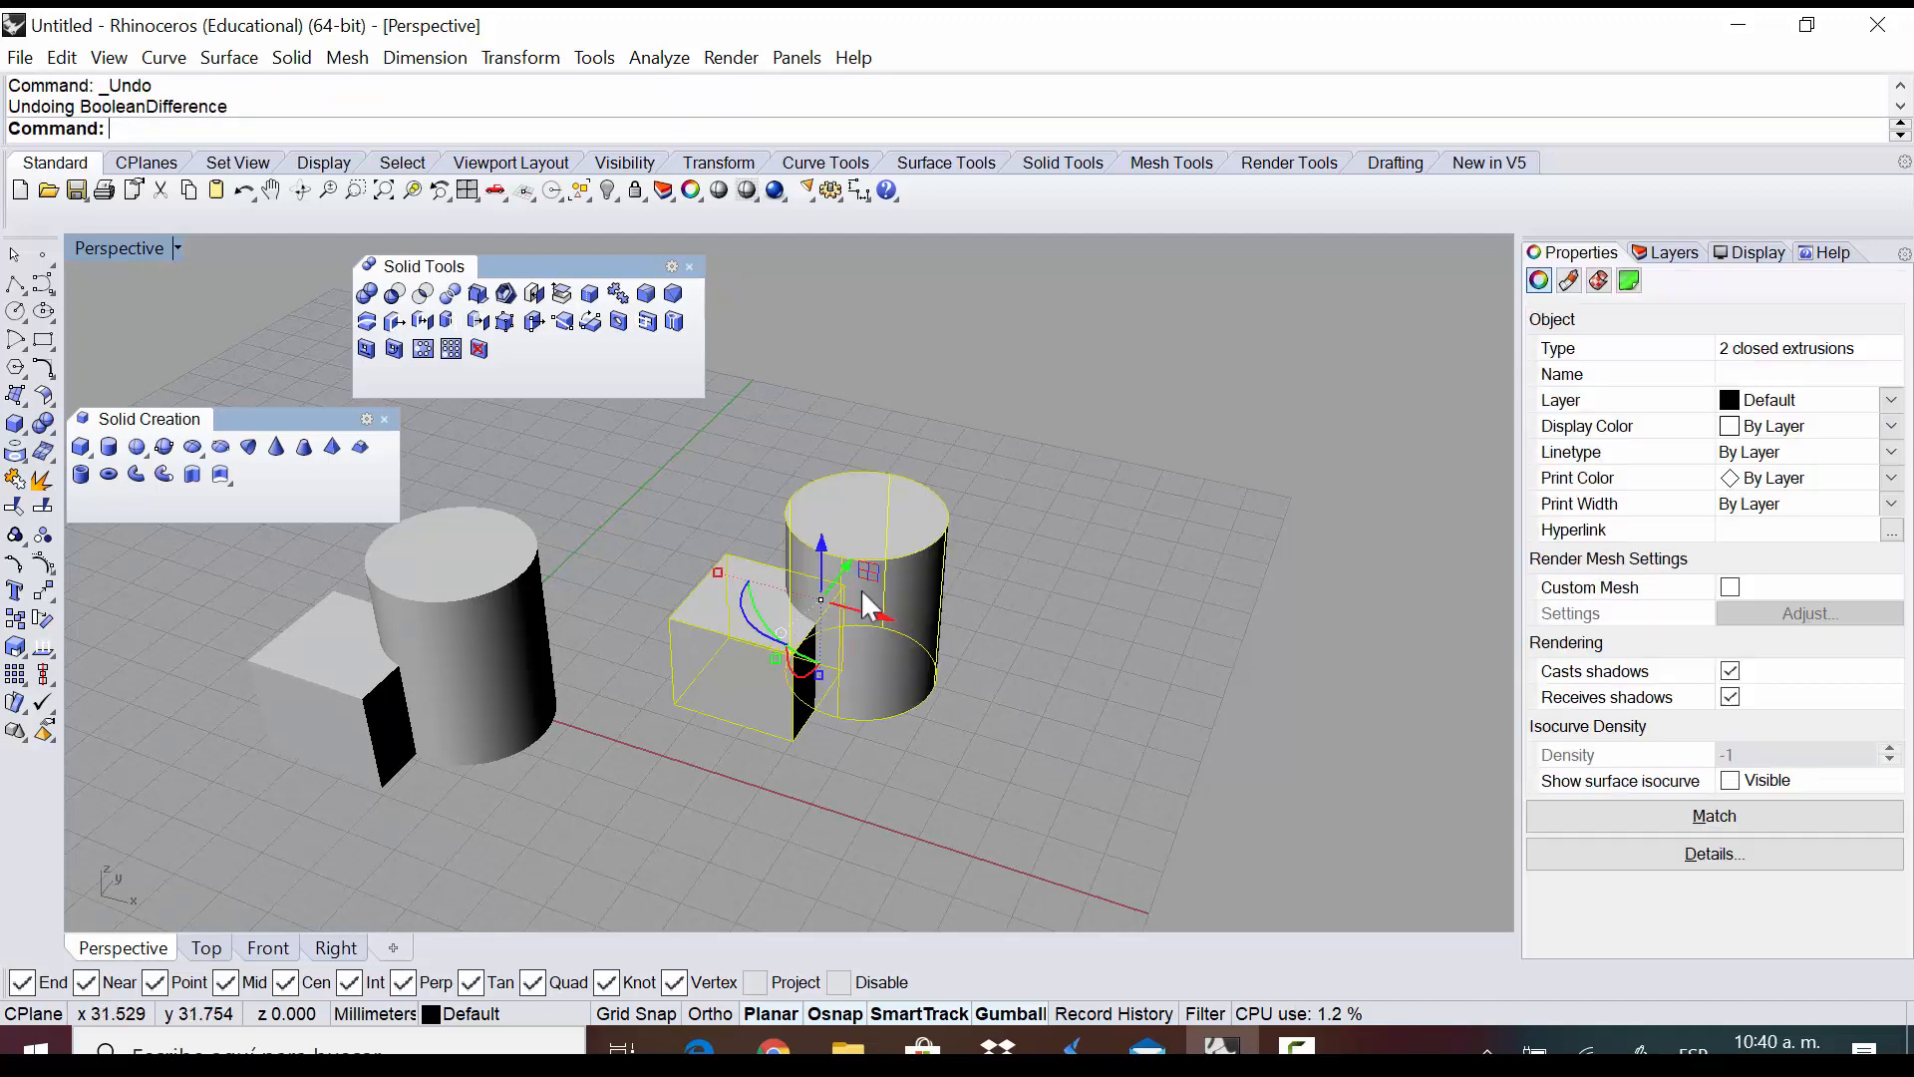
Select the rightmost pair's box and cylinder in turn to check them as separate solids, and clear the selection
left_click(1027, 637)
left_click(767, 683)
left_click(945, 648)
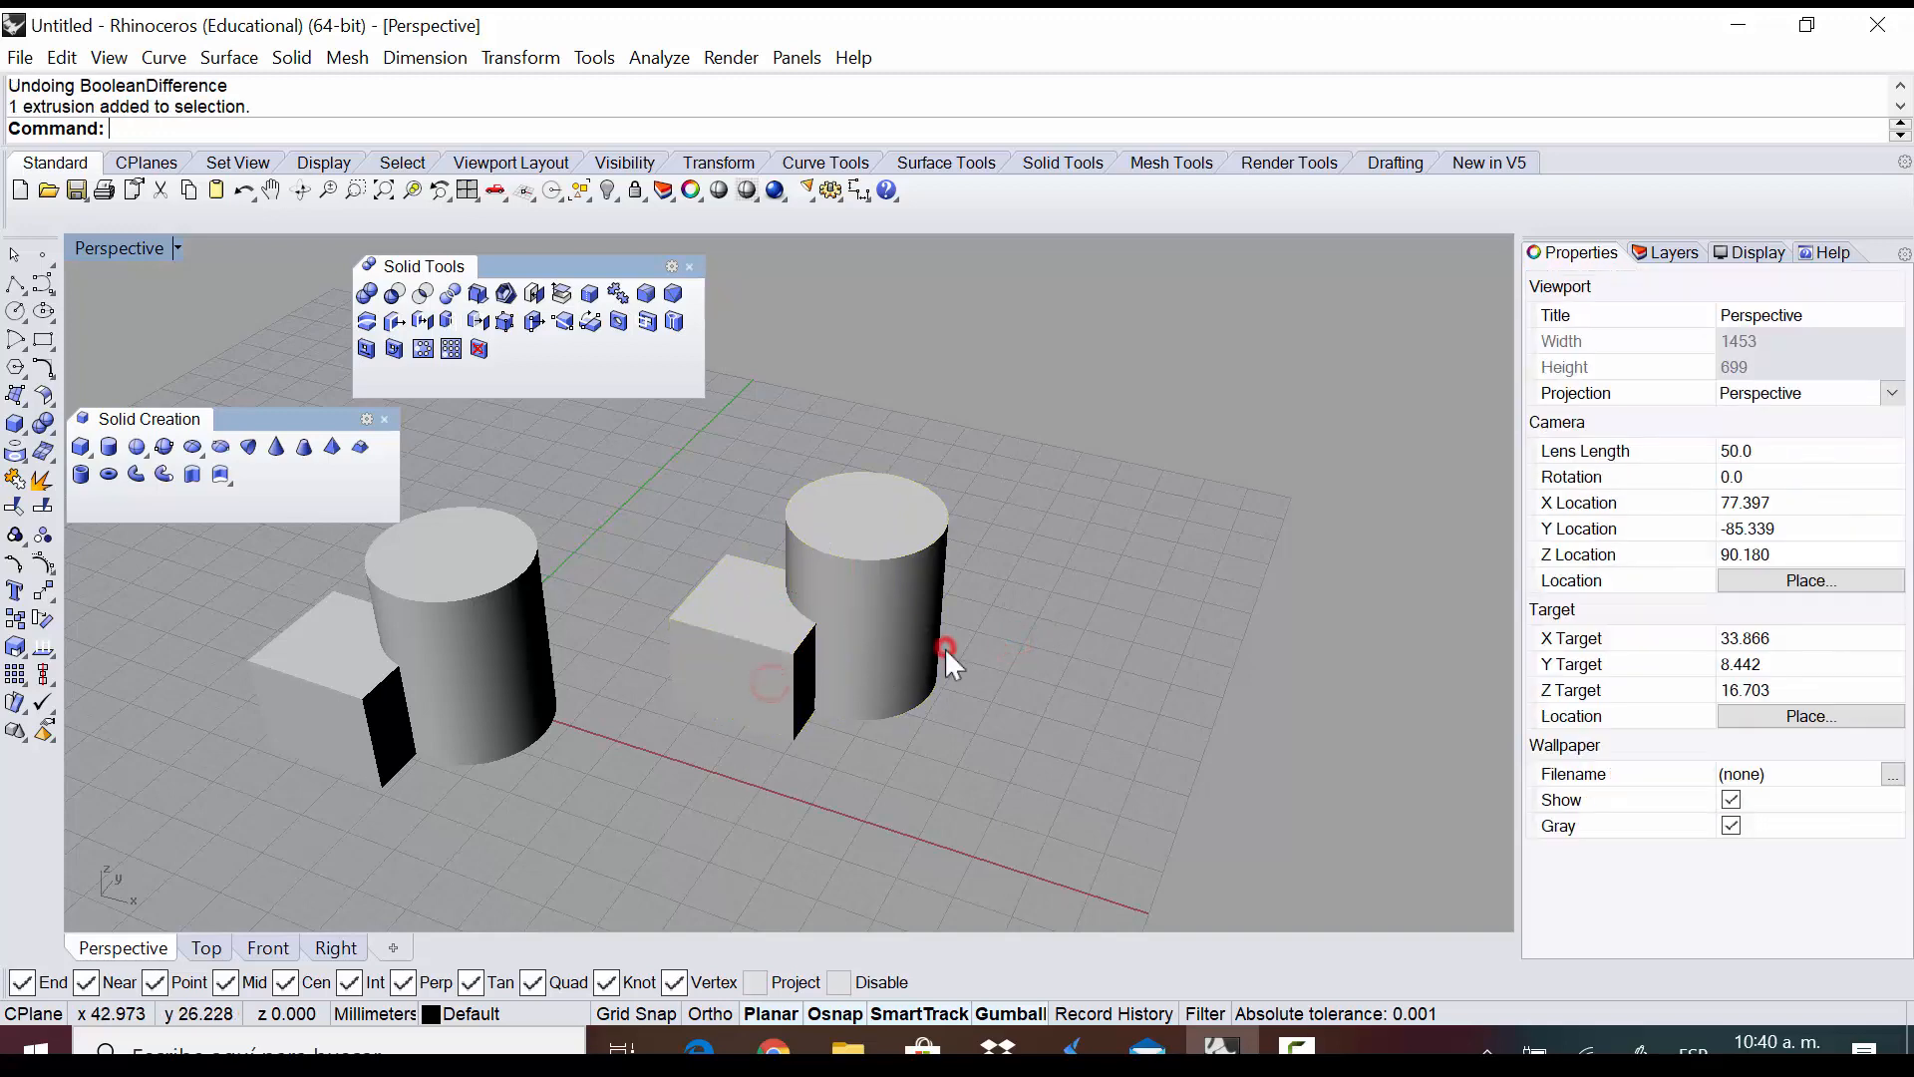
left_click(943, 648)
left_click(1116, 719)
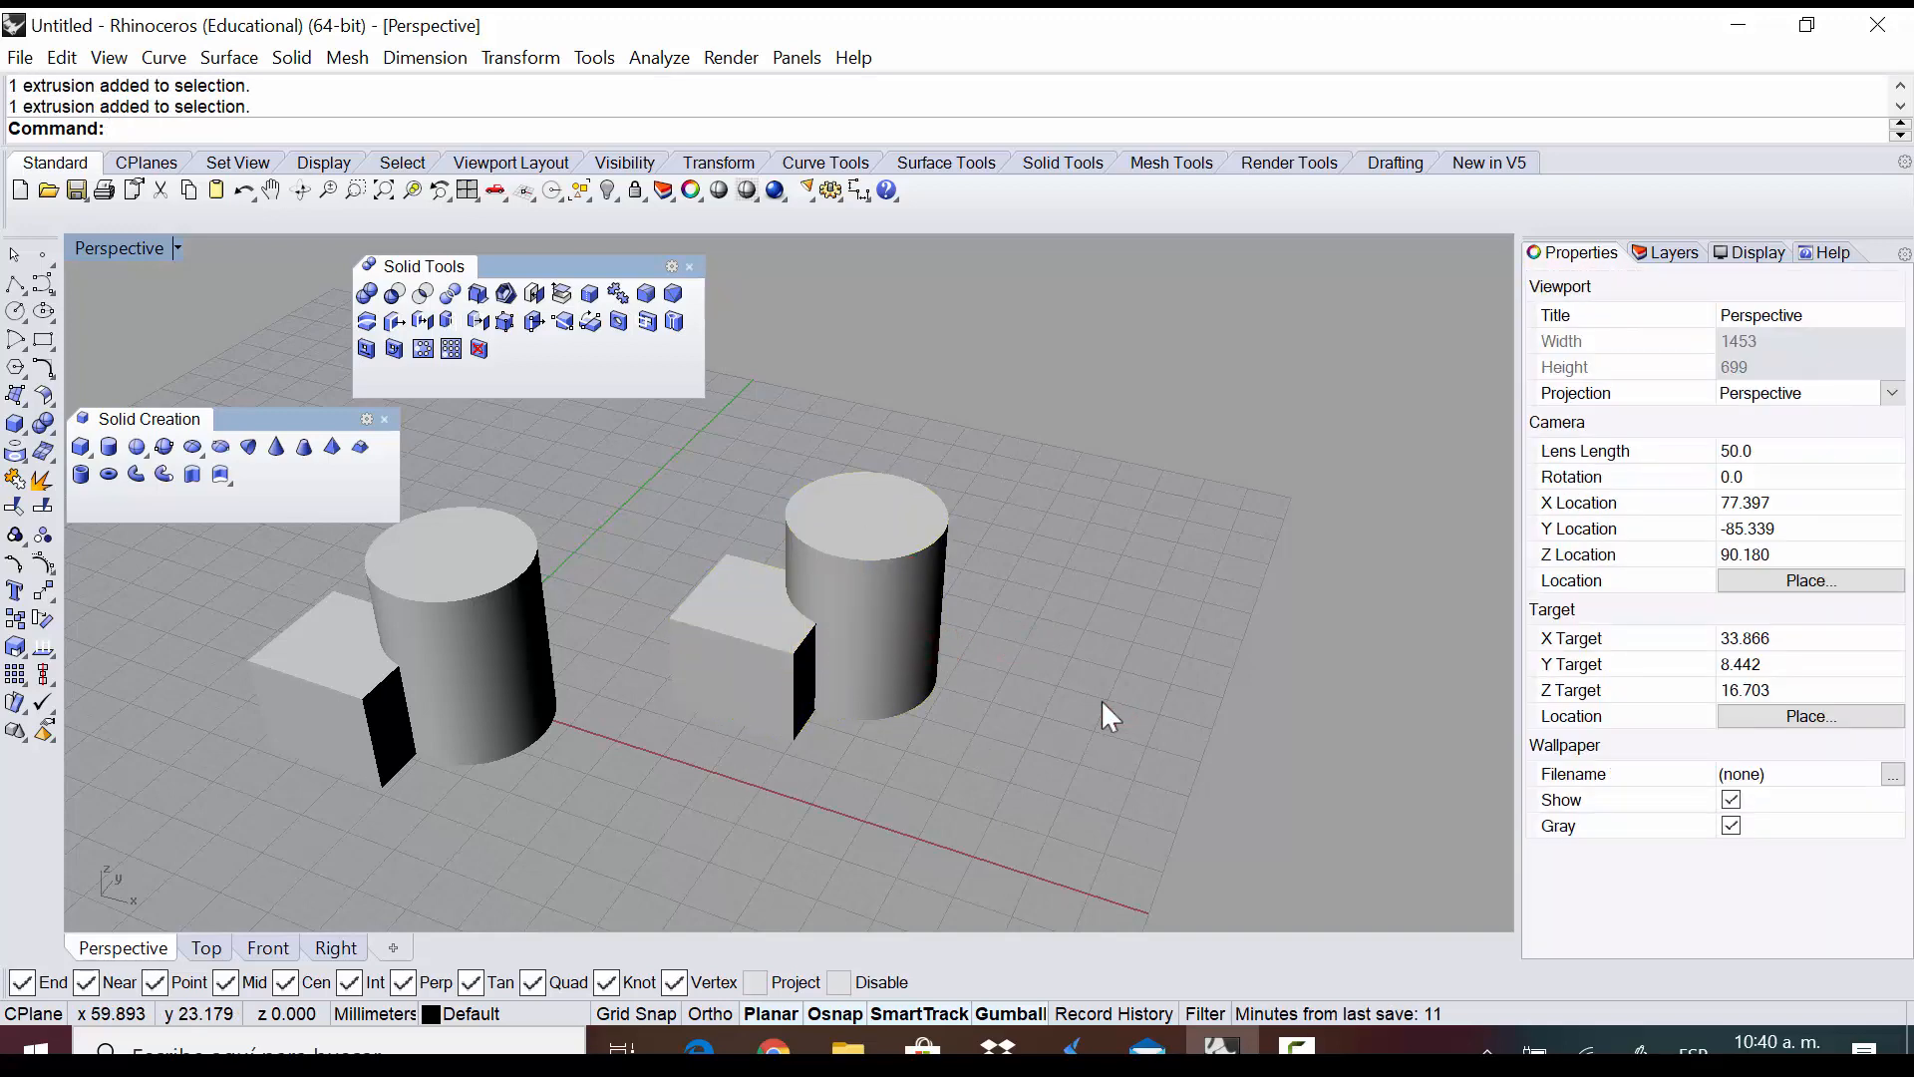
Subtract the rightmost pair's box from its cylinder with Boolean Difference, examine the cut from the side, and undo the operation
left_click(395, 294)
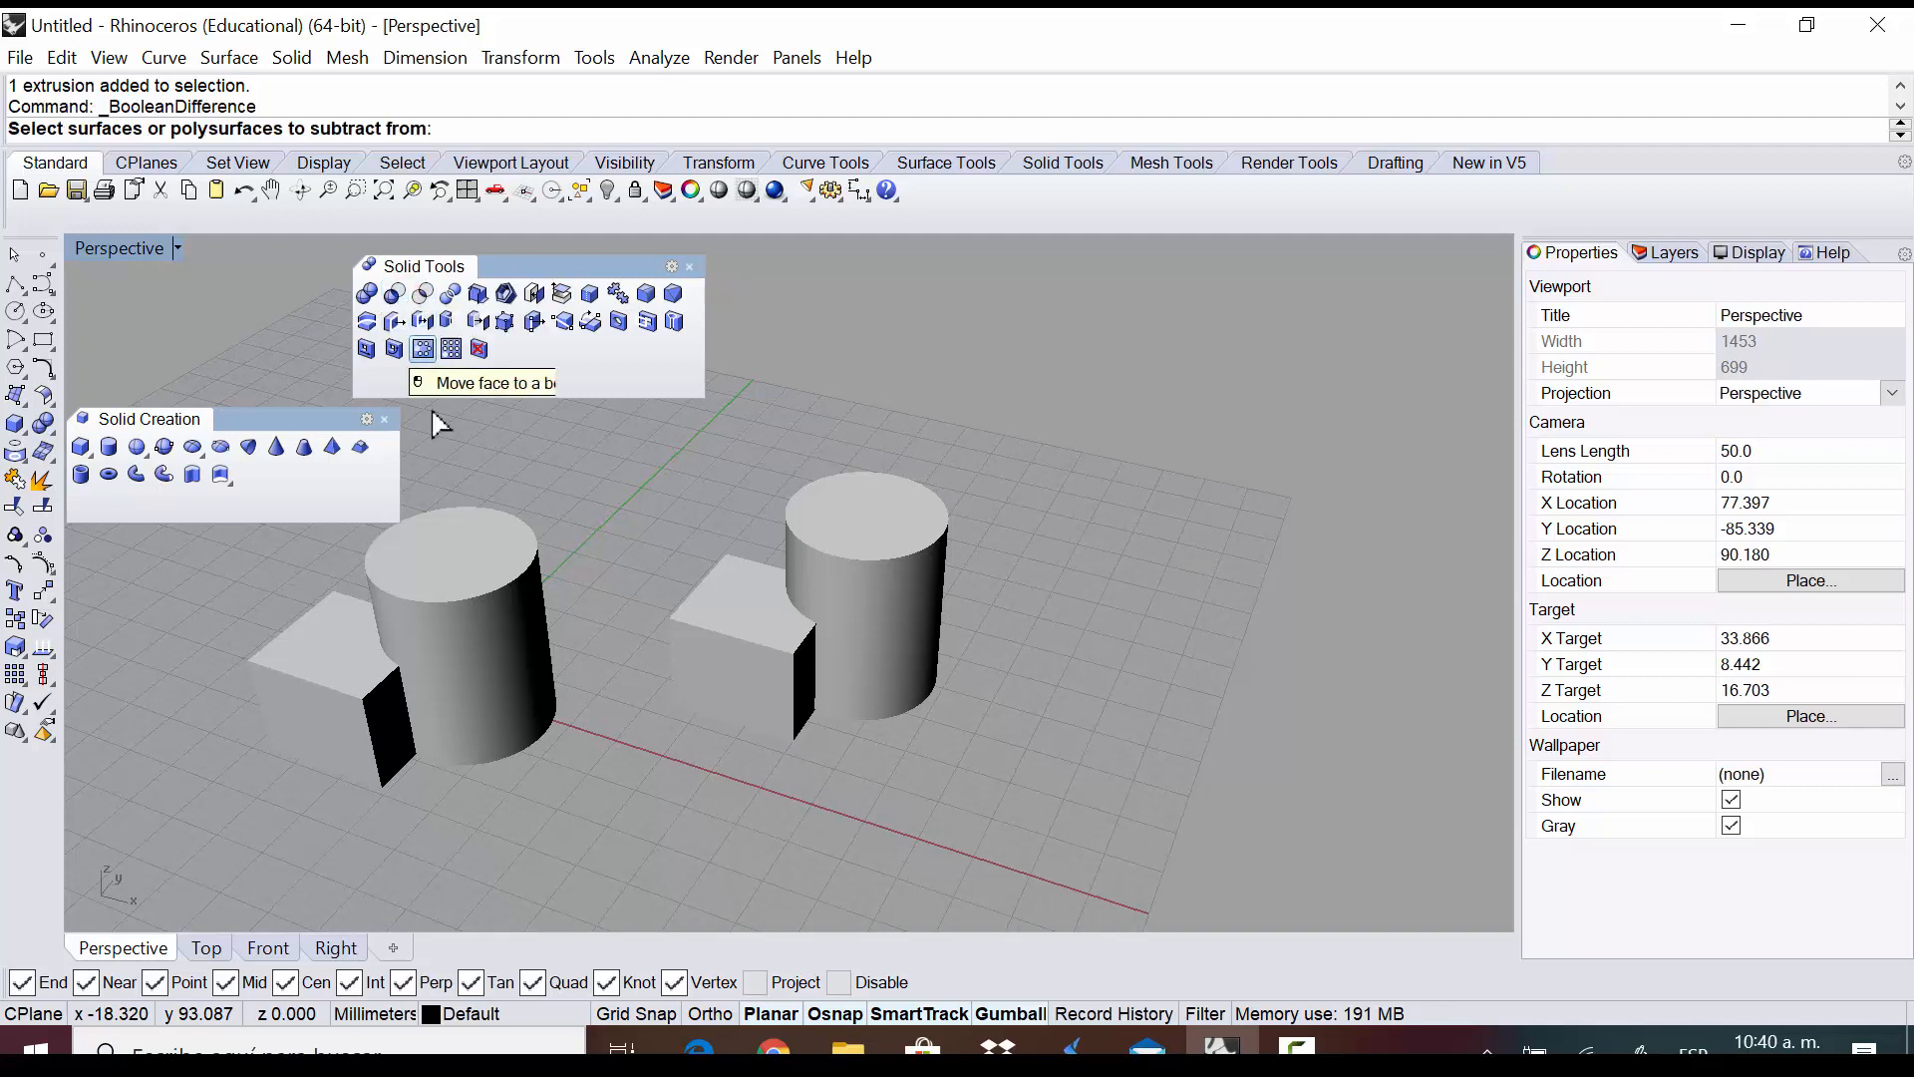
left_click(840, 528)
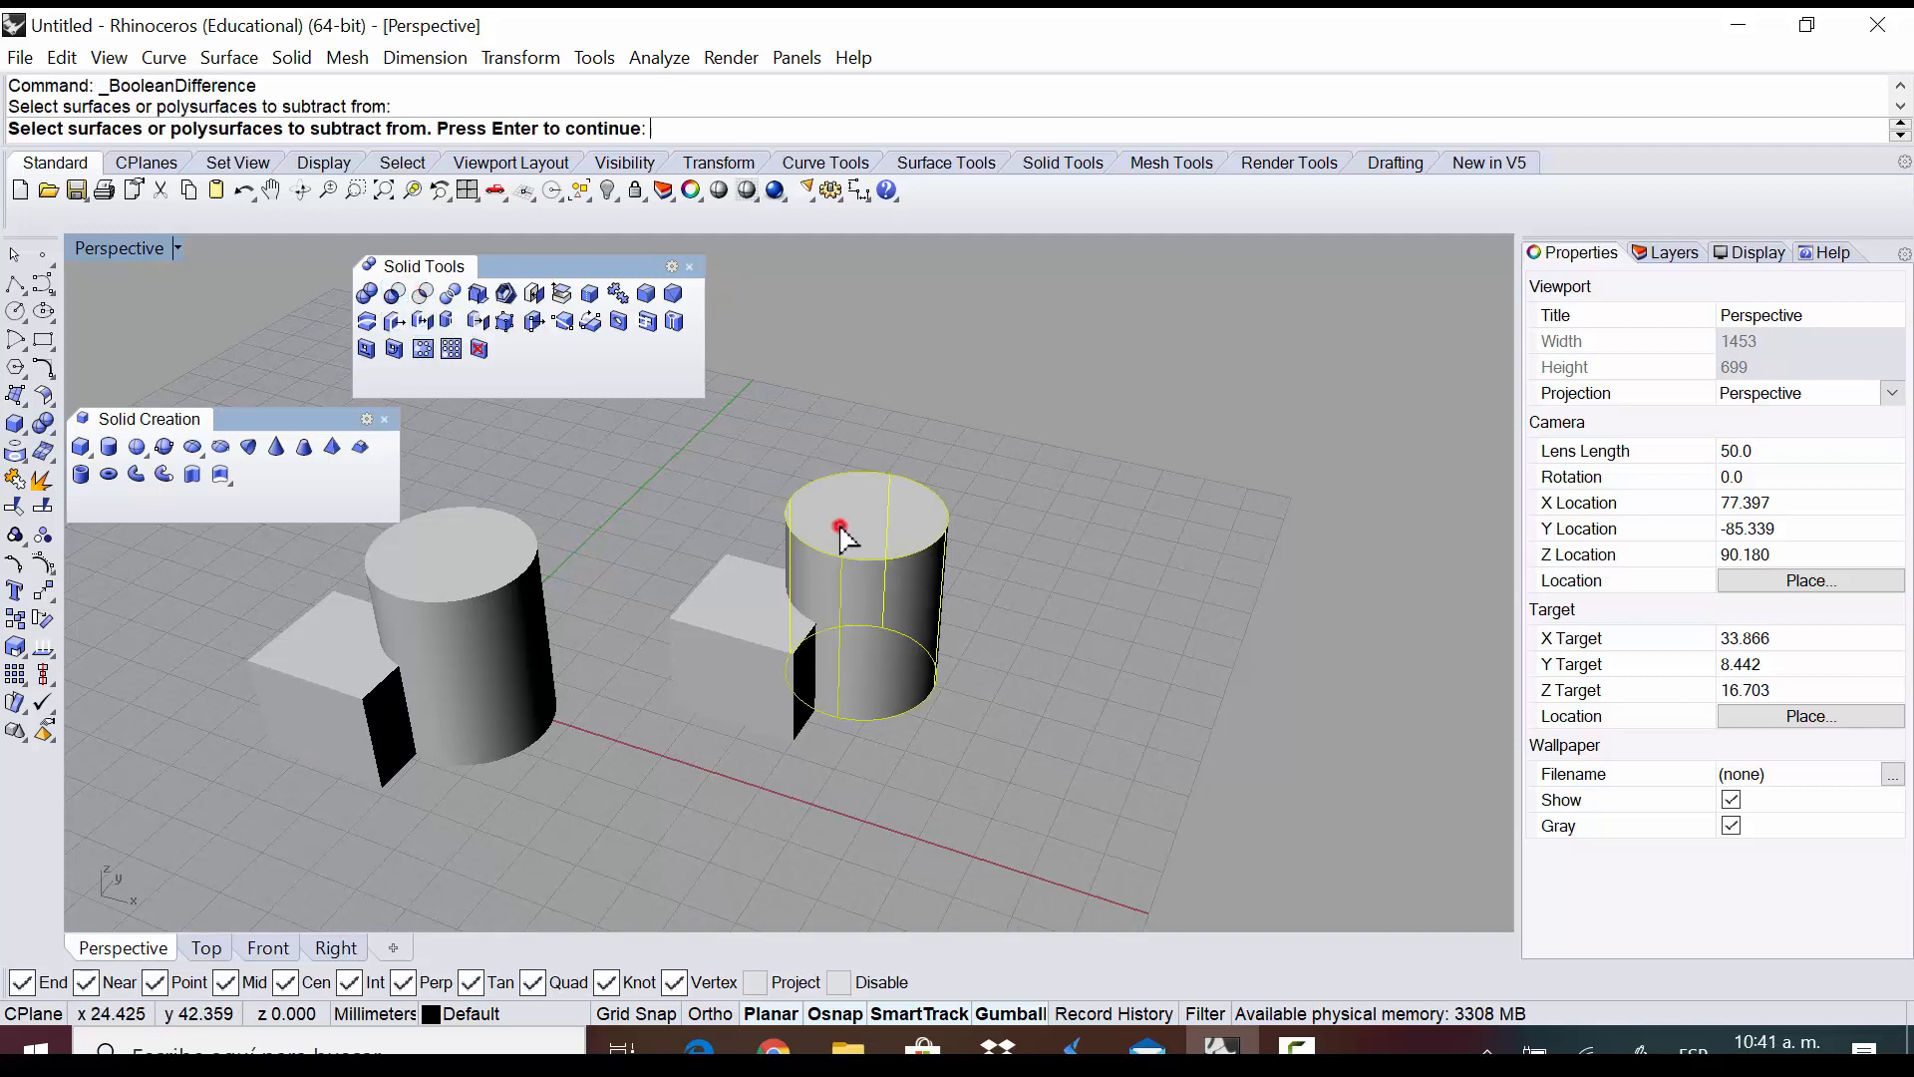
key("Return")
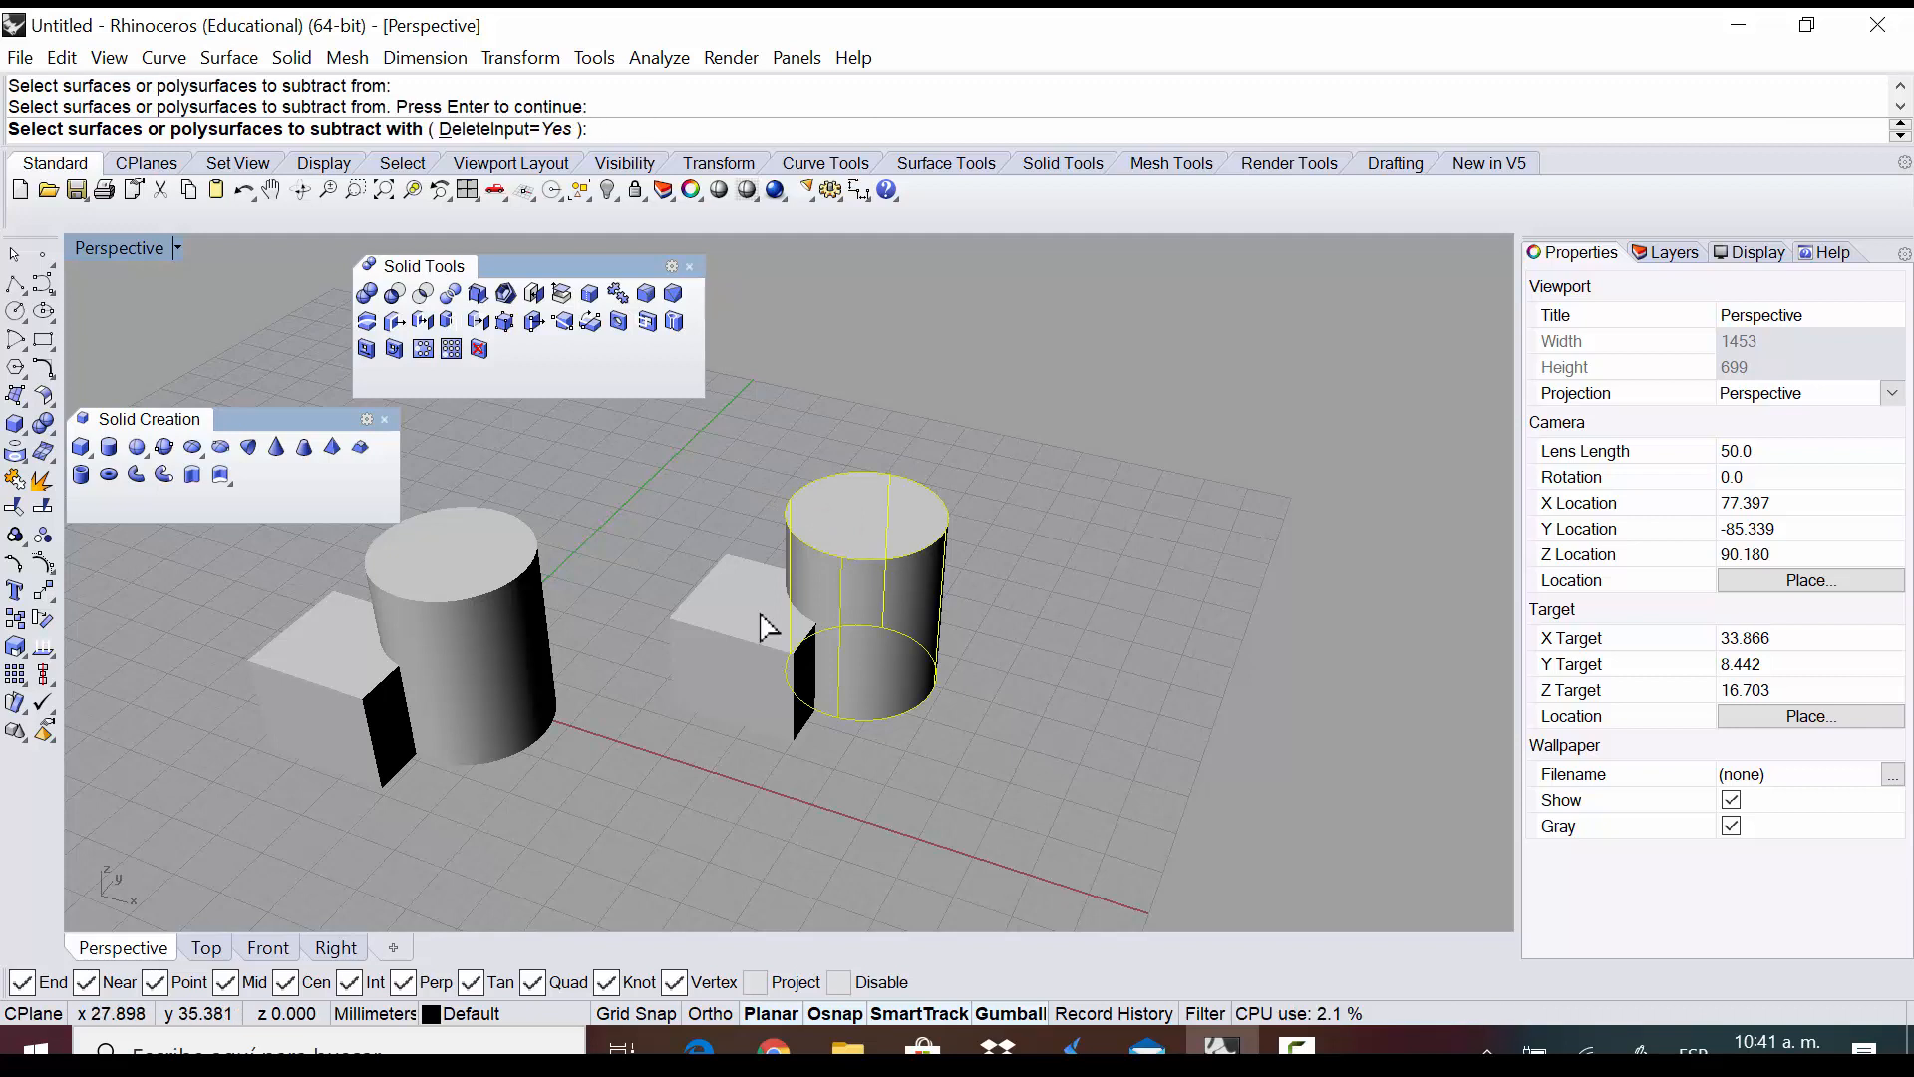
left_click(751, 649)
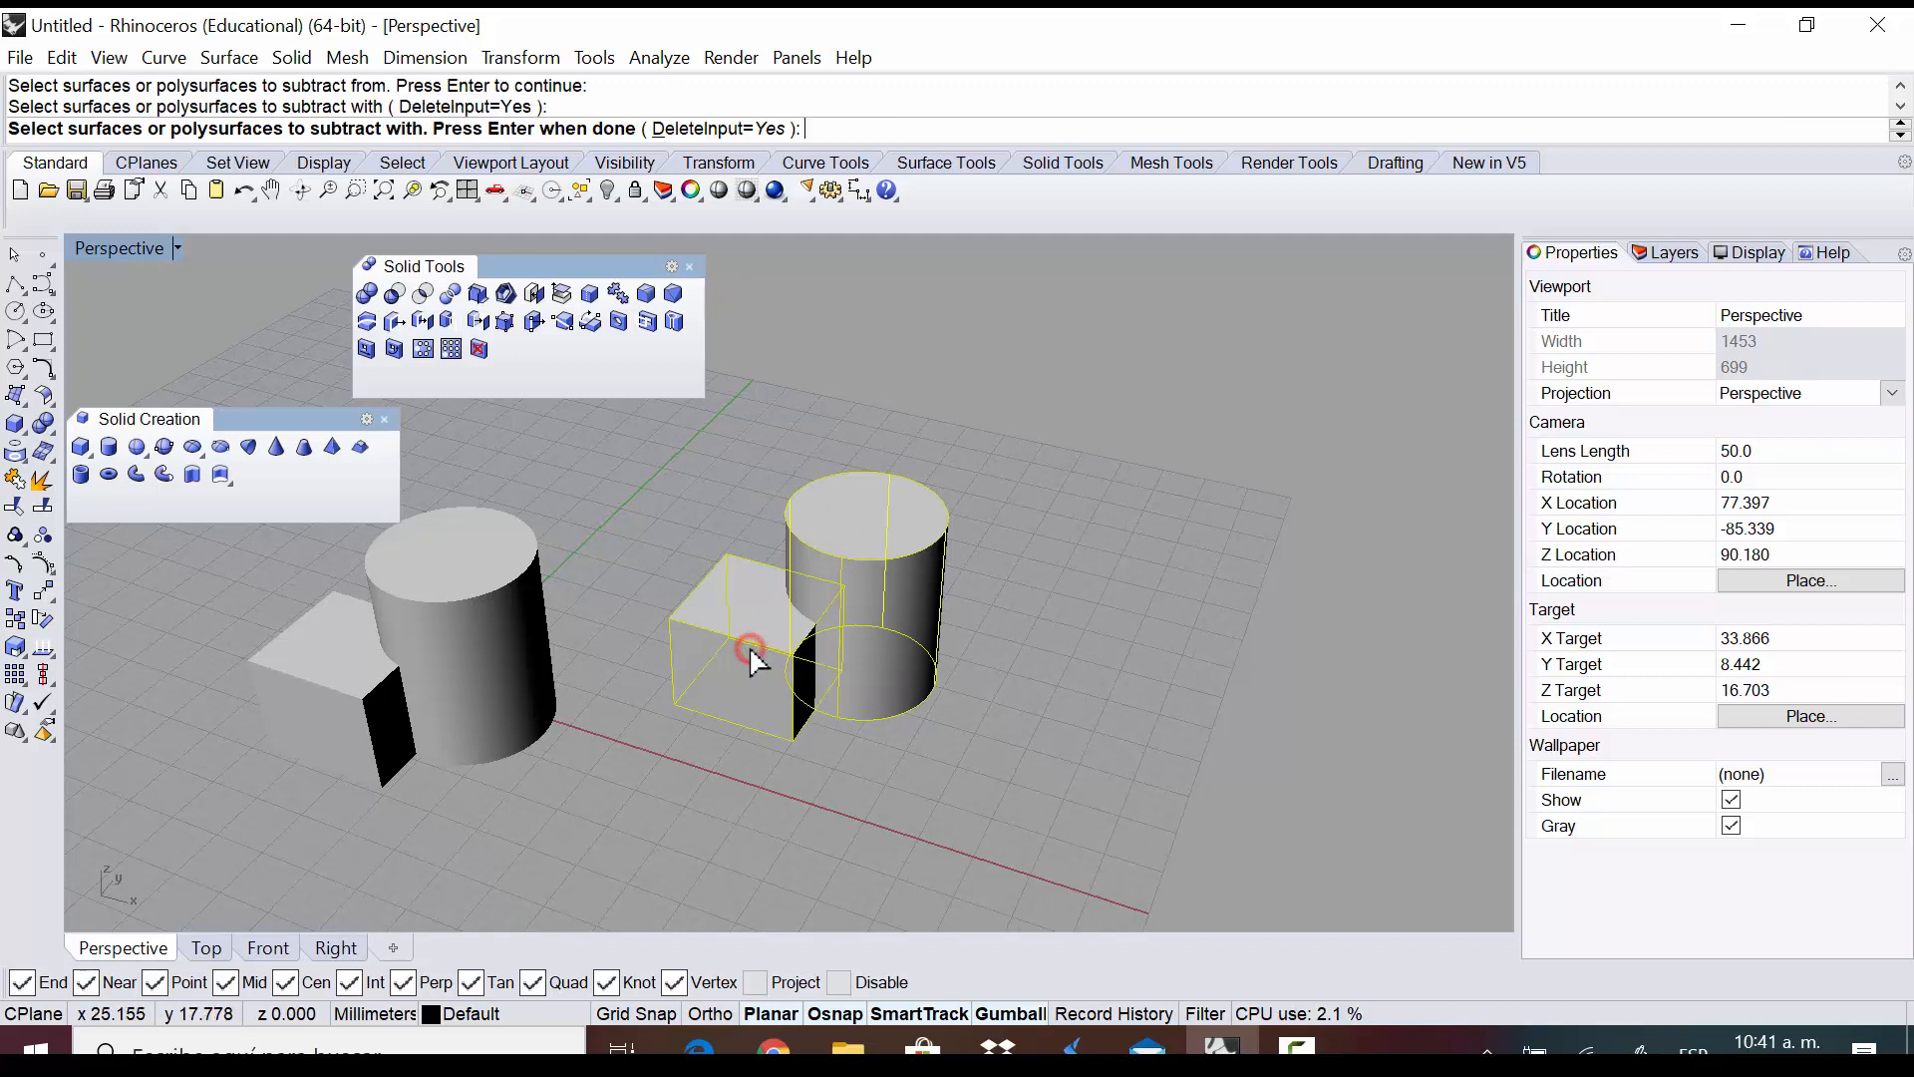
key("Return")
middle_click(798, 616)
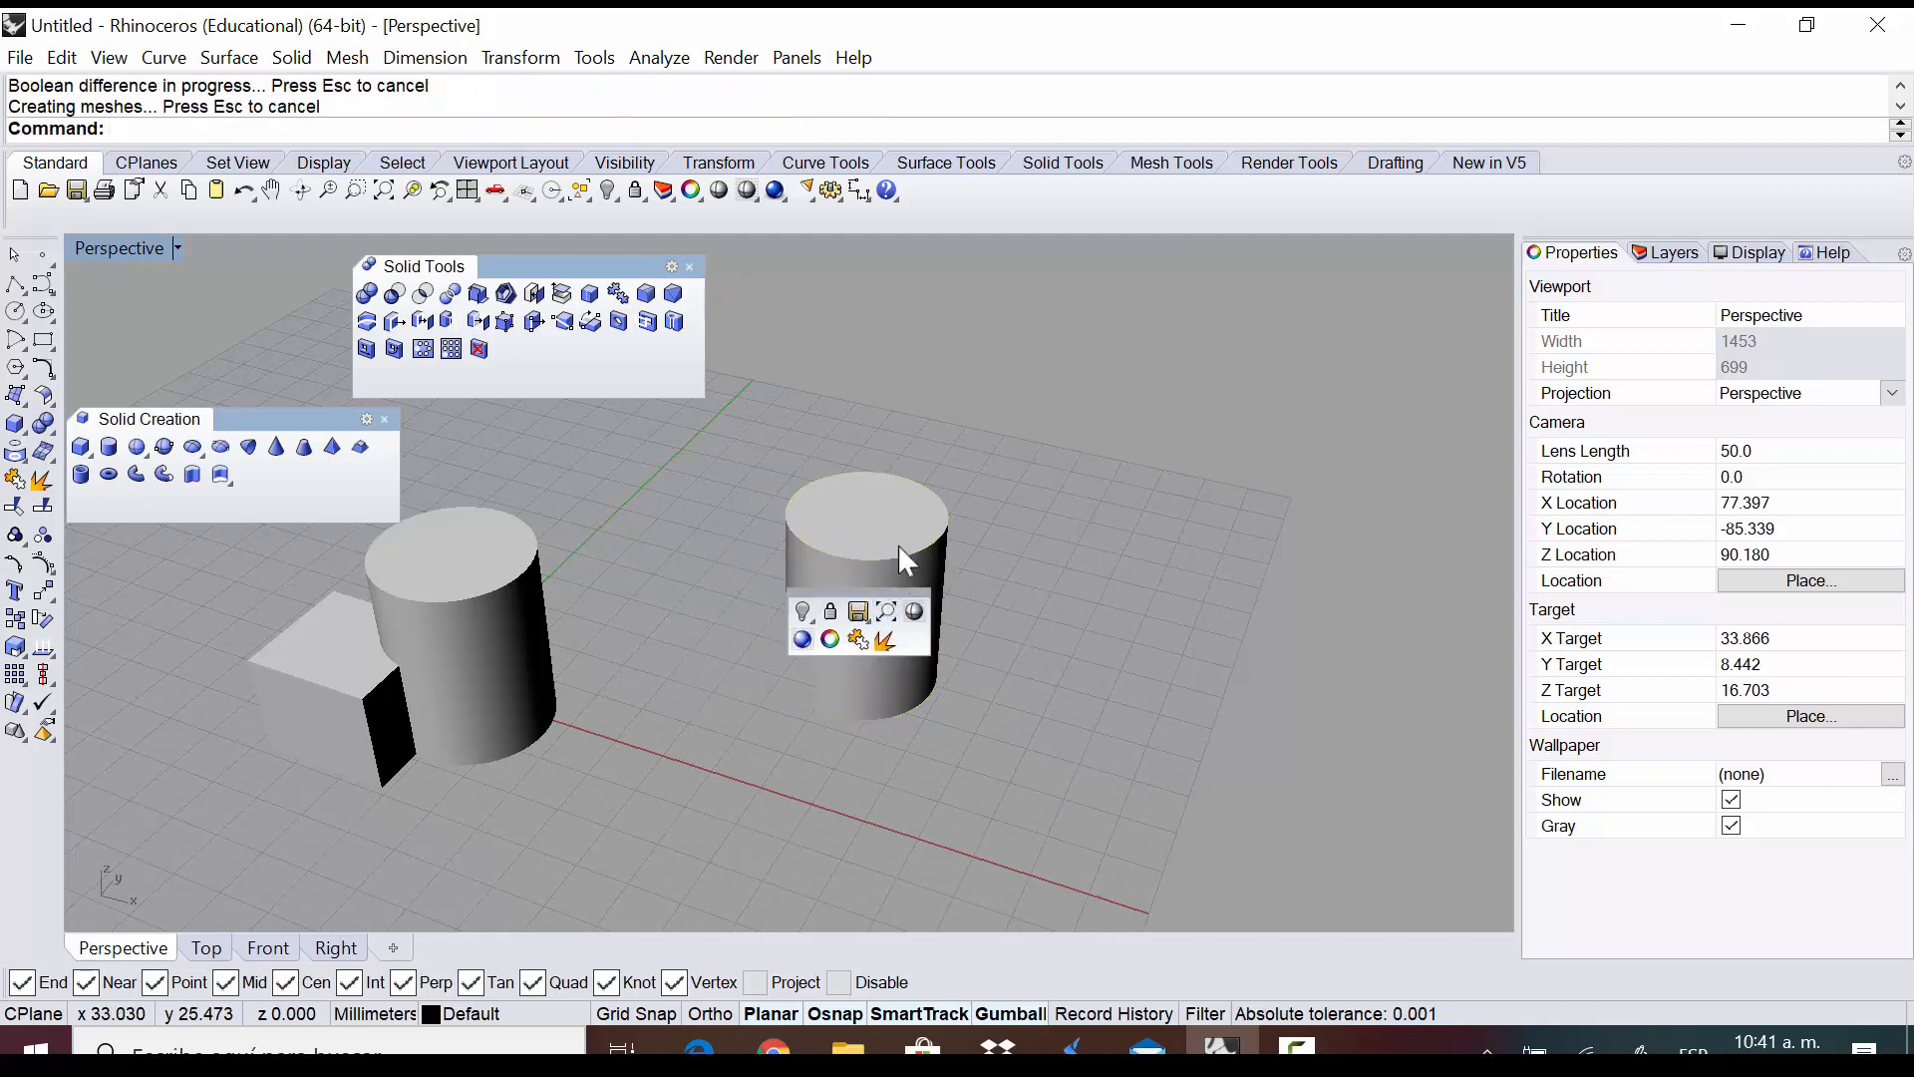
right_click_drag(994, 481, 827, 714)
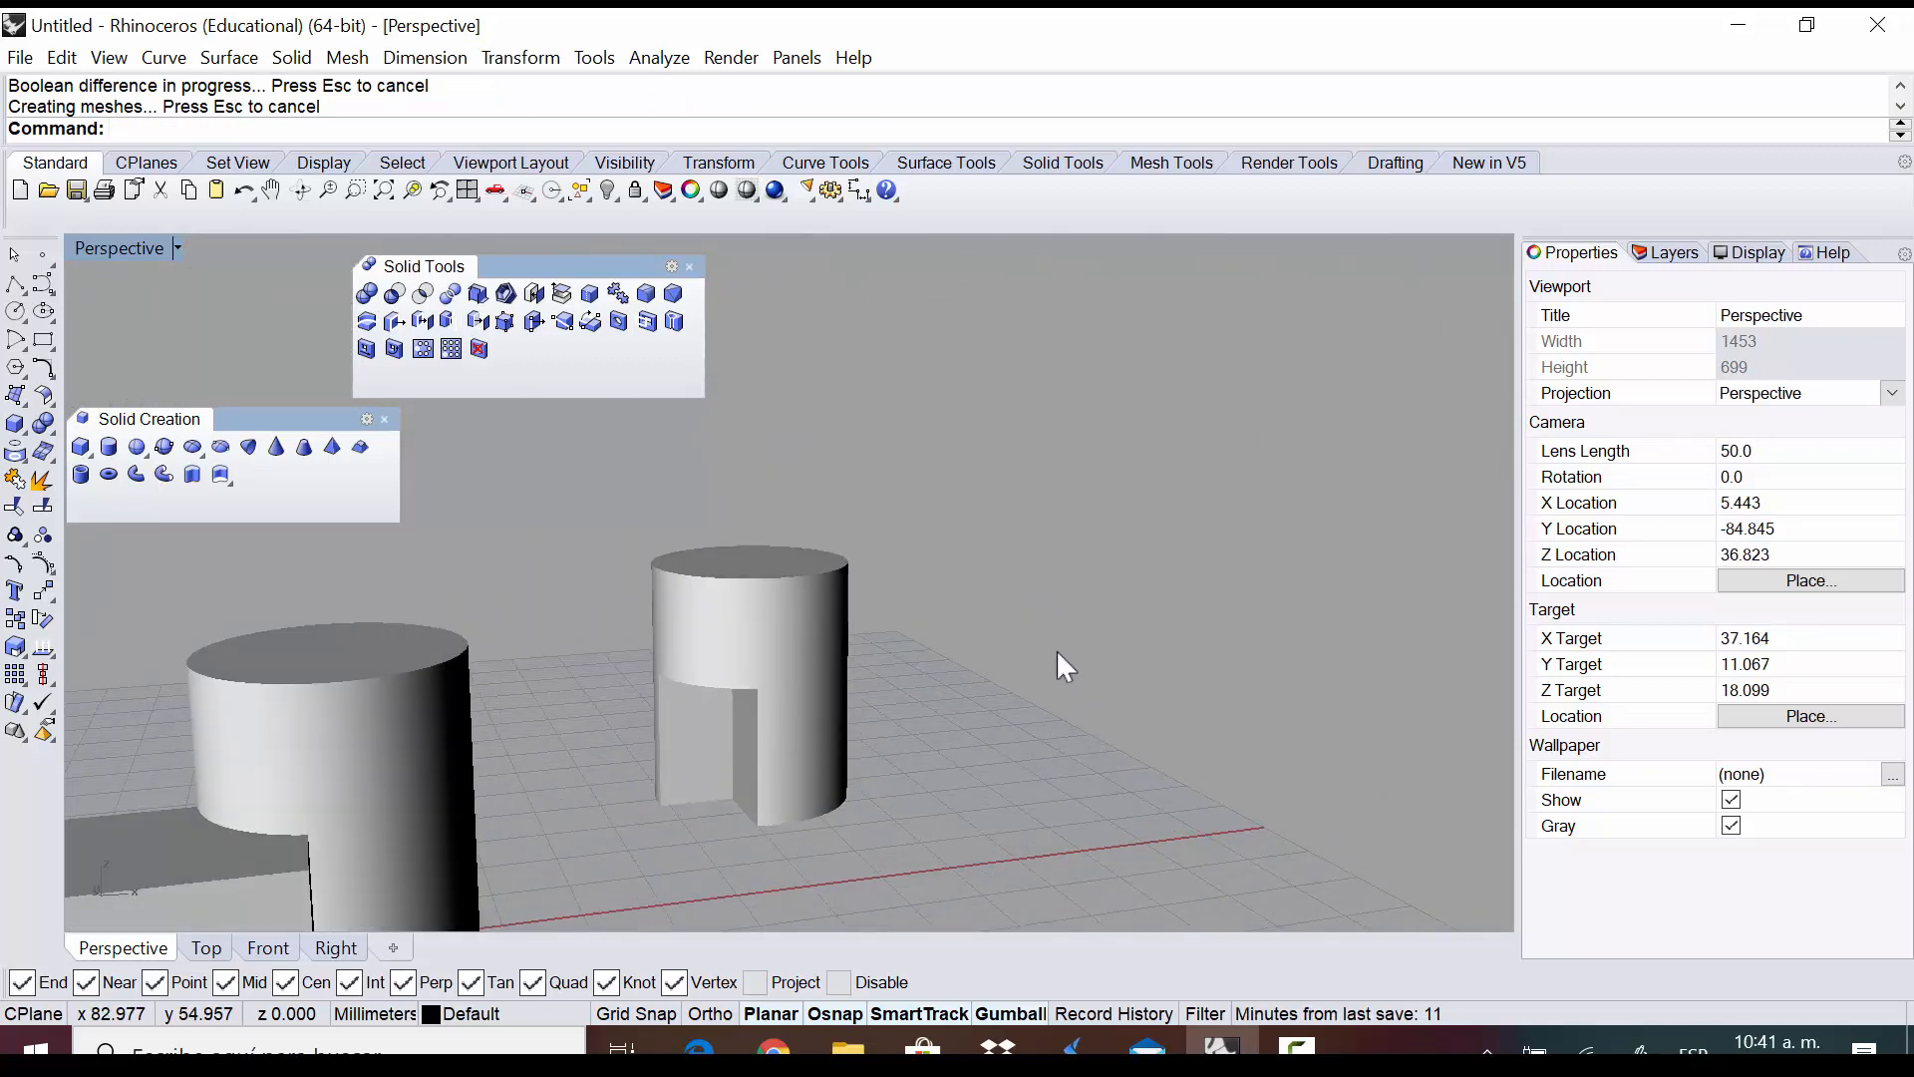
key("ctrl+z")
right_click_drag(987, 671, 775, 746)
left_click(1066, 797)
right_click_drag(1083, 753, 1228, 648)
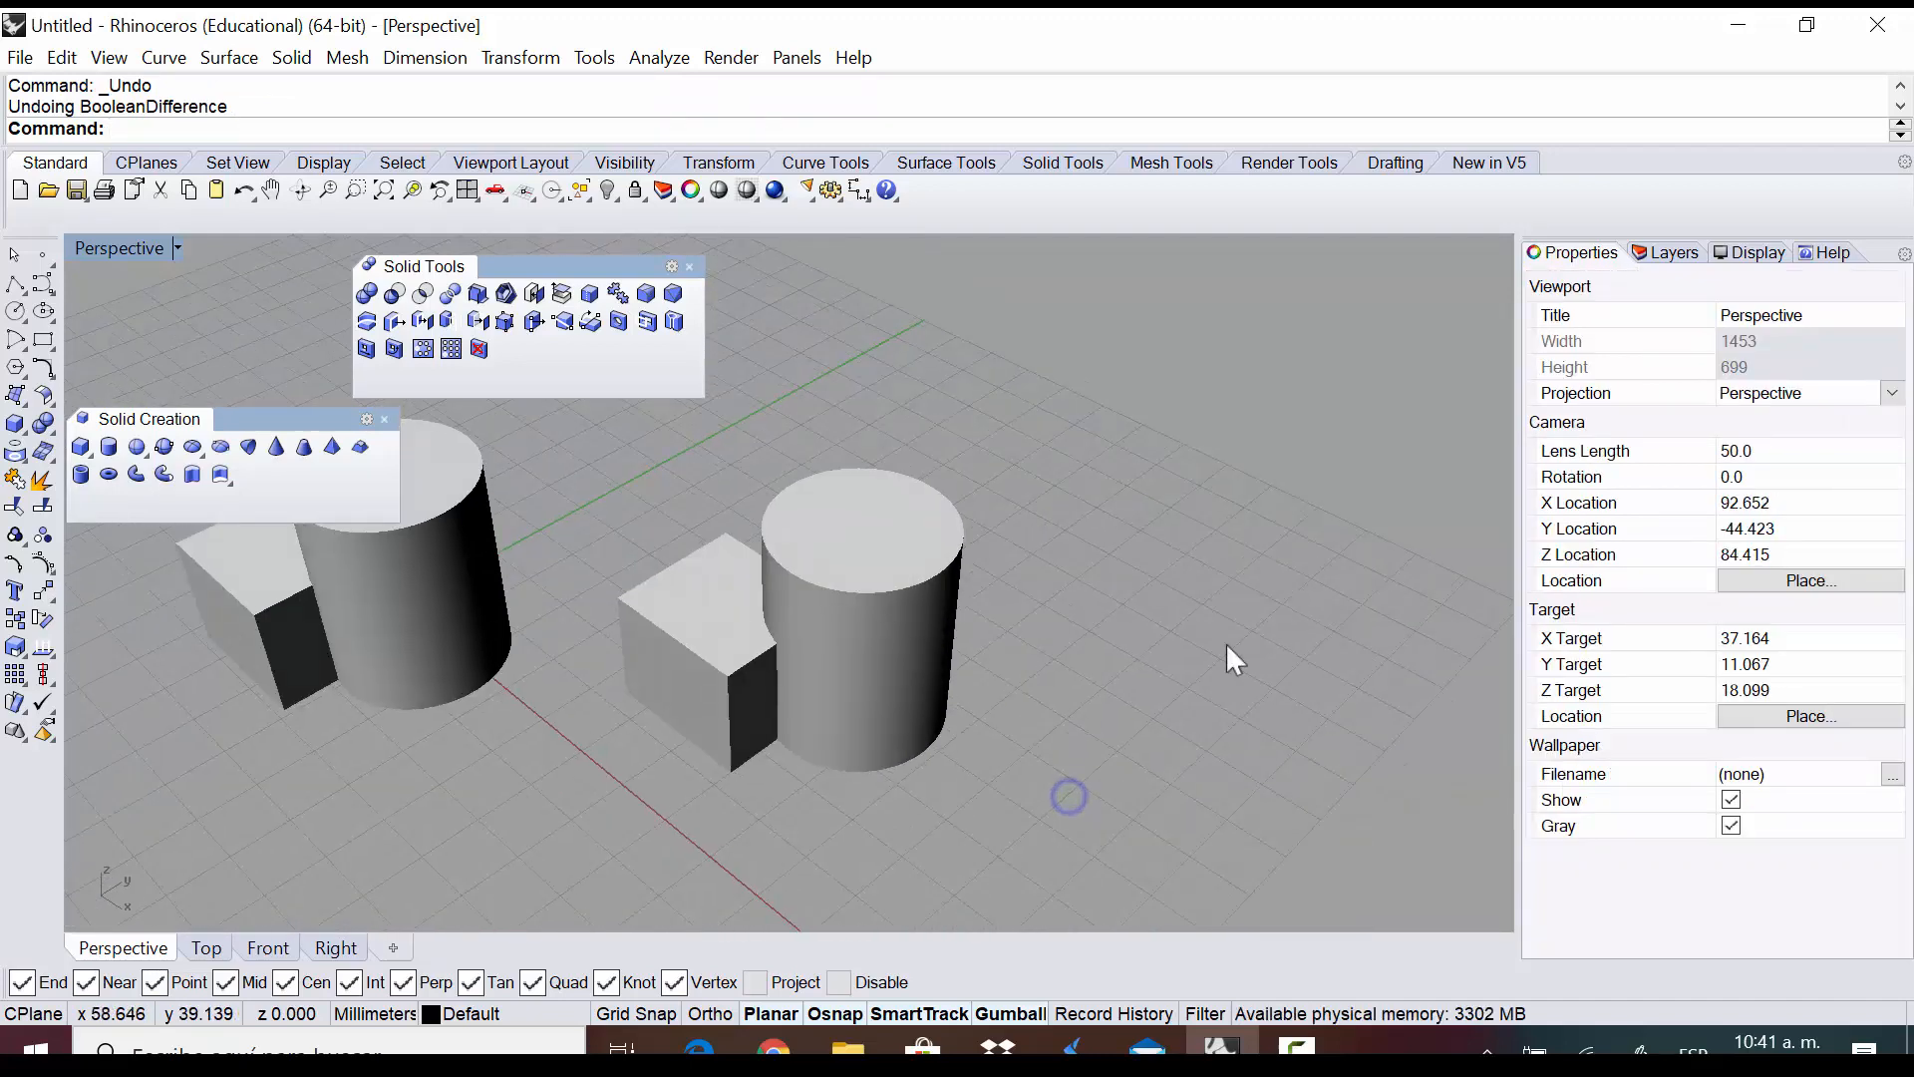
Repeat the Boolean Difference on the rightmost pair with the cylinder cutting the box, undo it and clear the selection
left_click(395, 294)
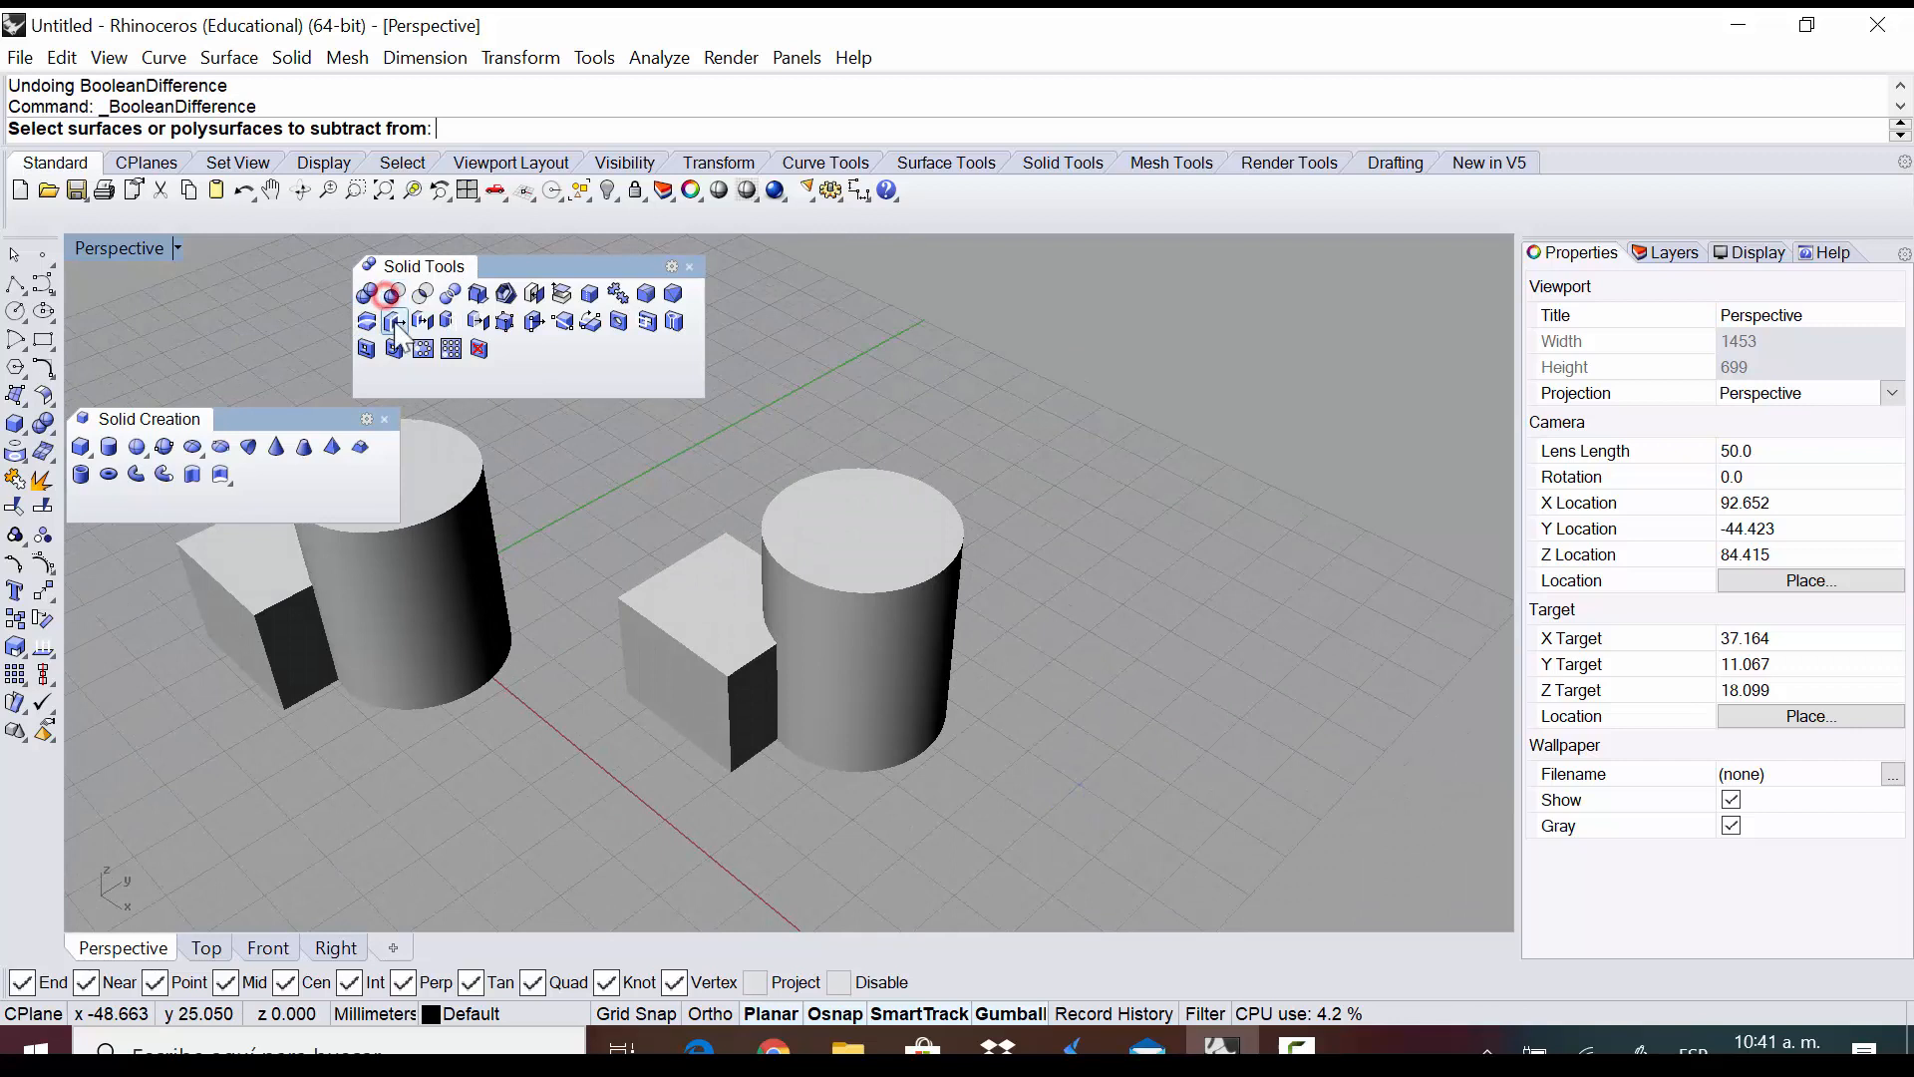
left_click(690, 623)
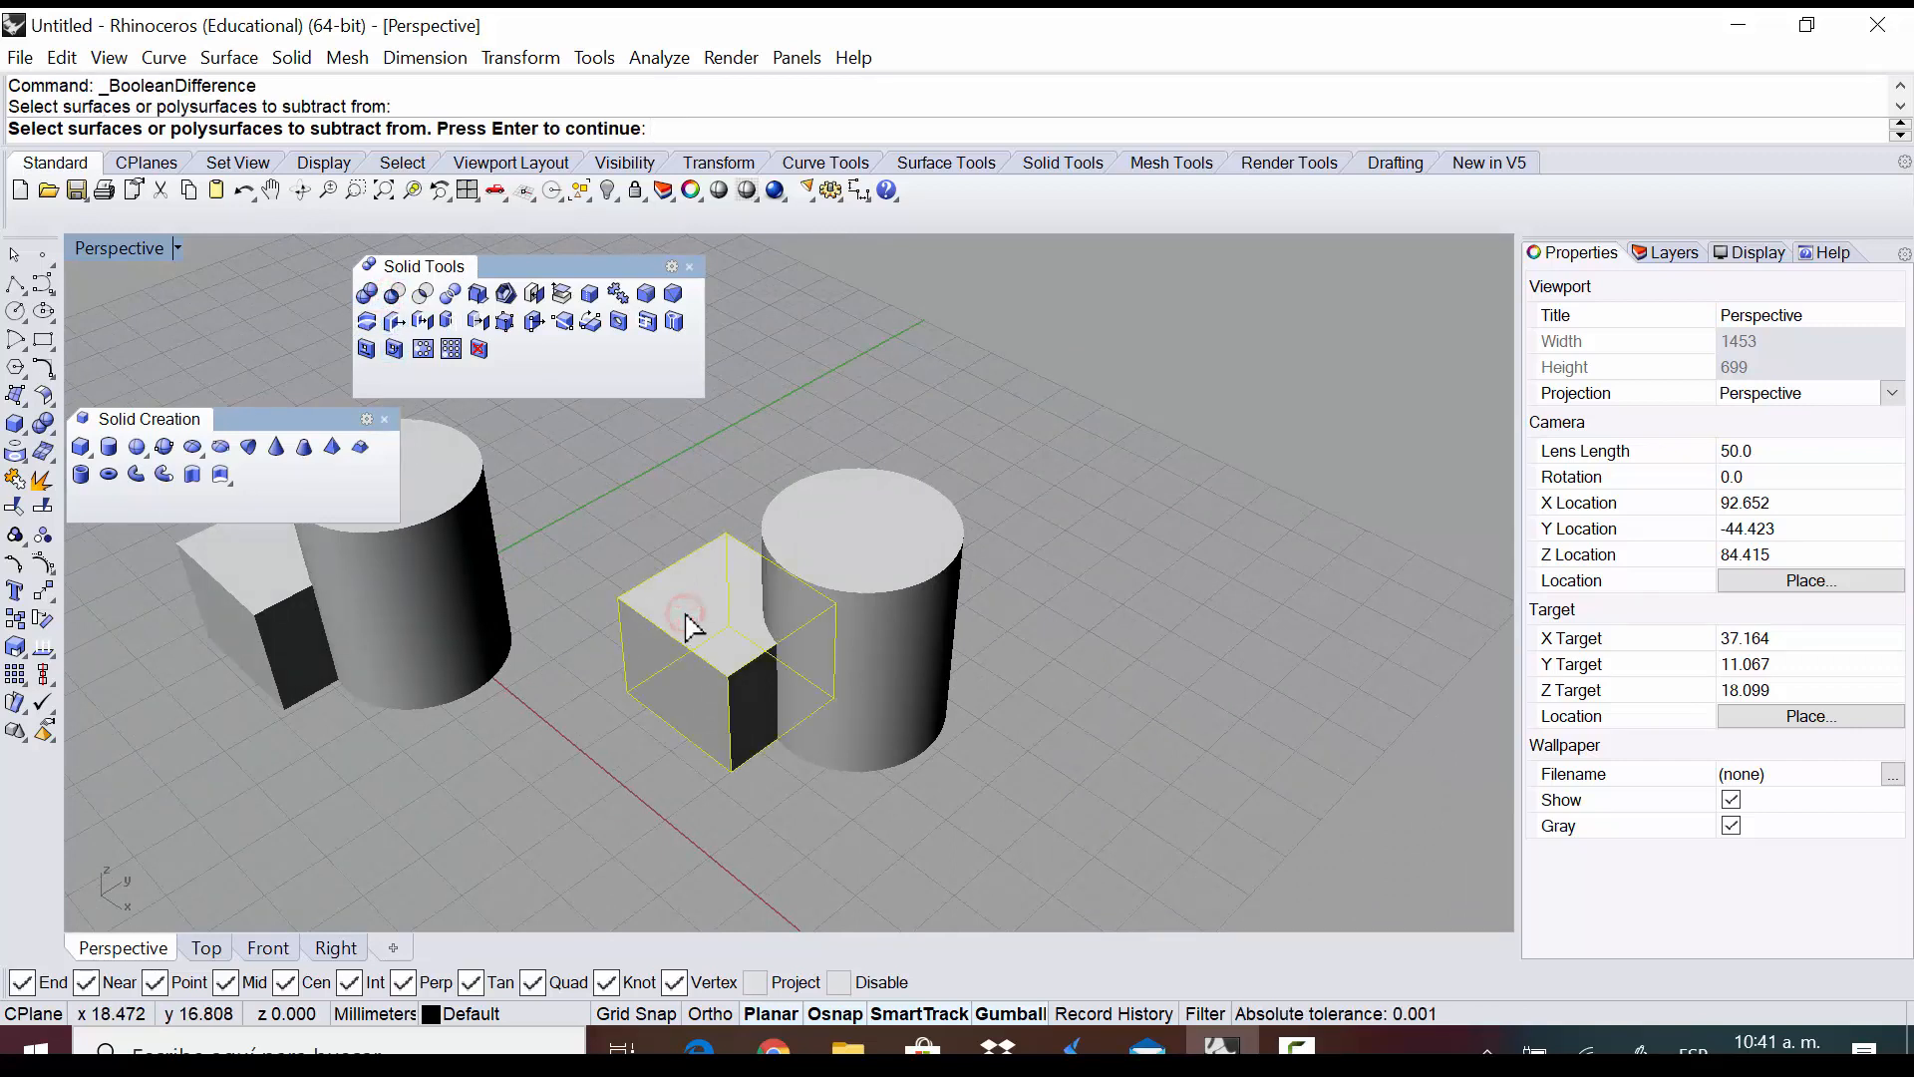
key("Return")
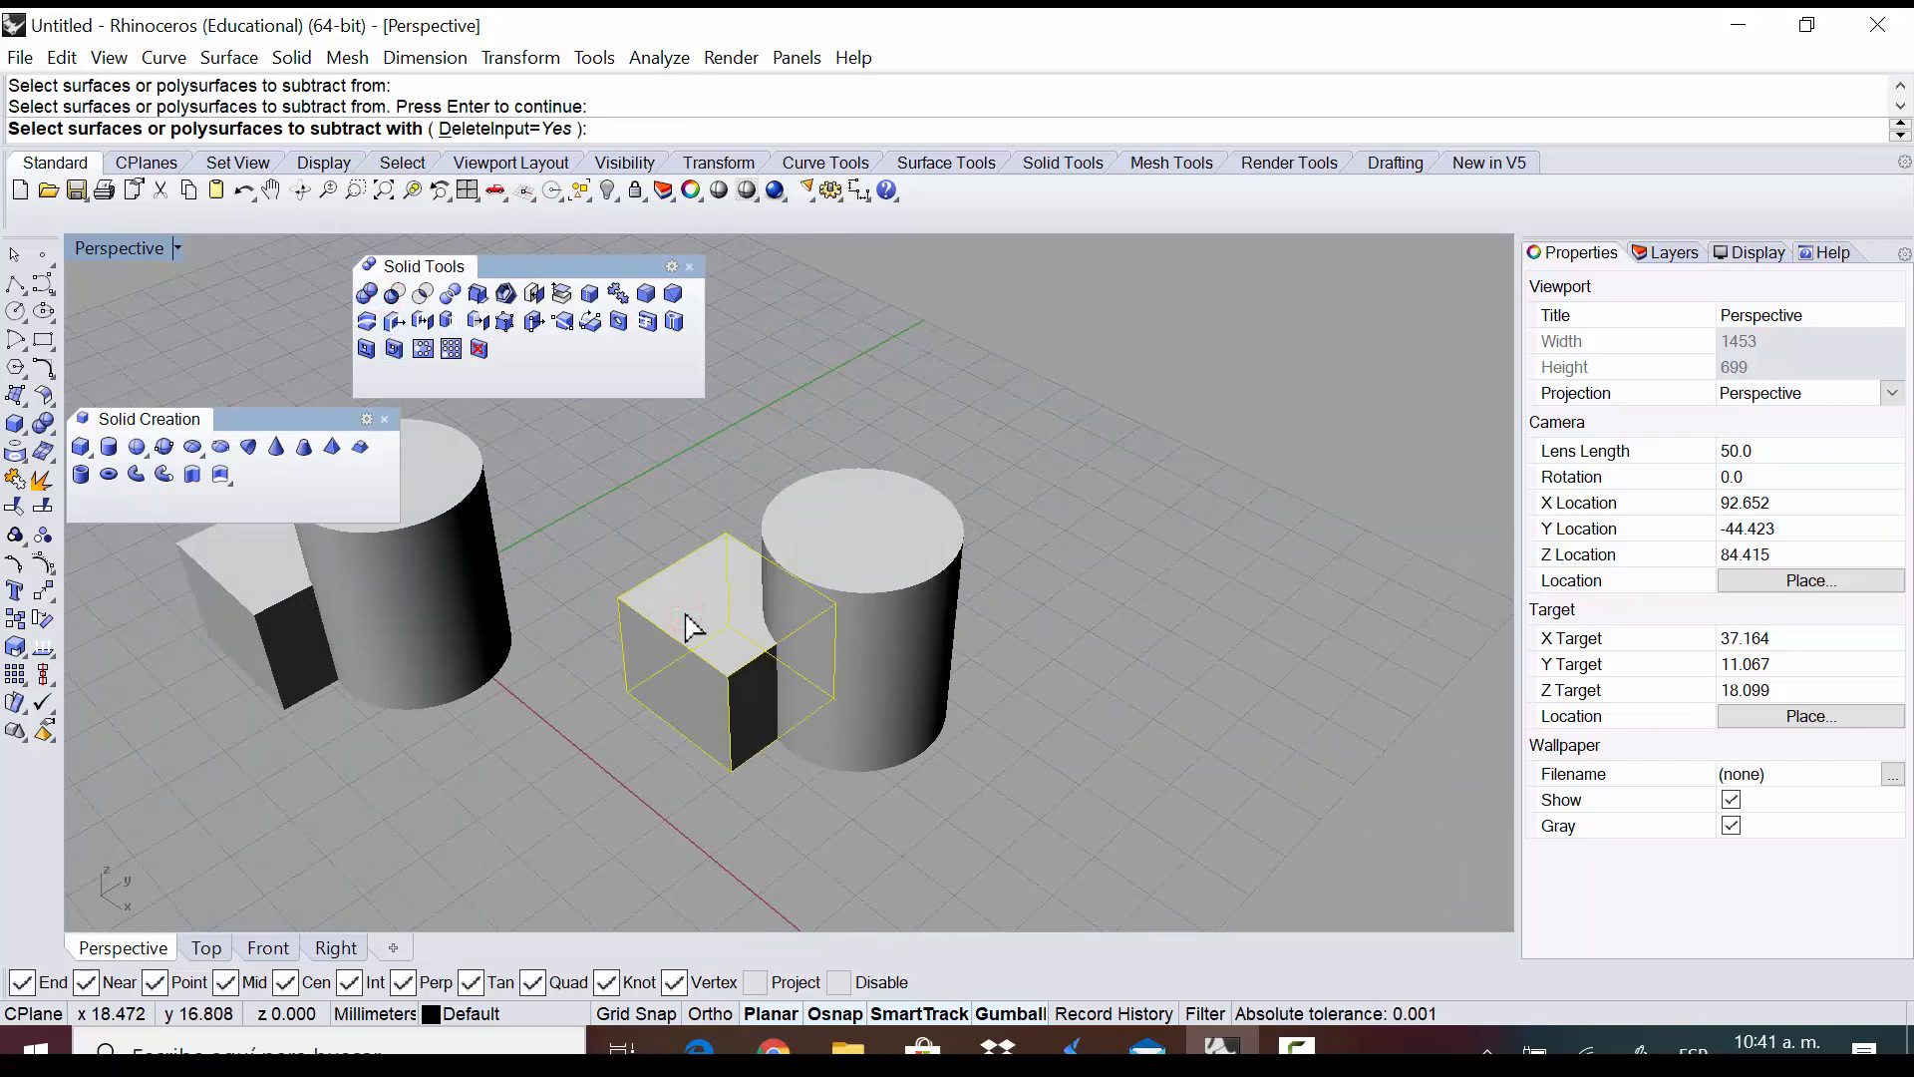
left_click(856, 558)
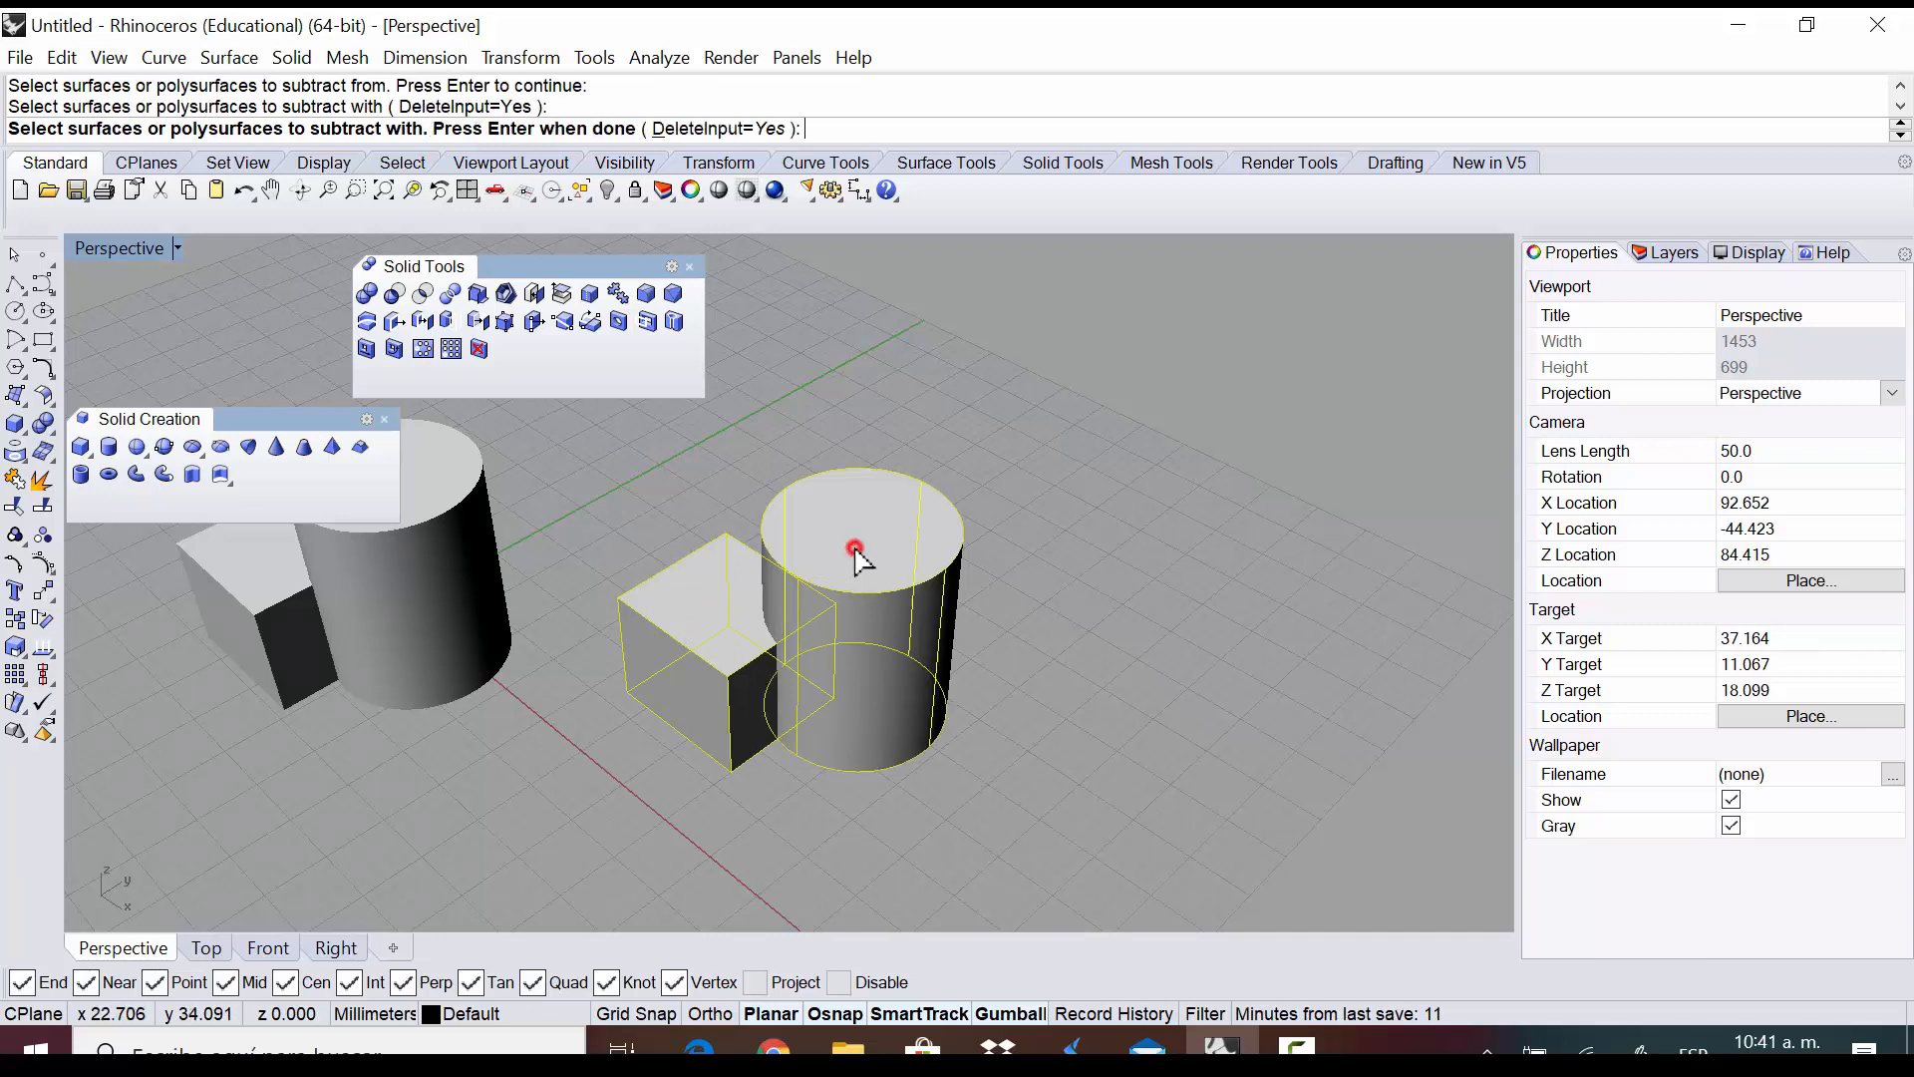
key("Return")
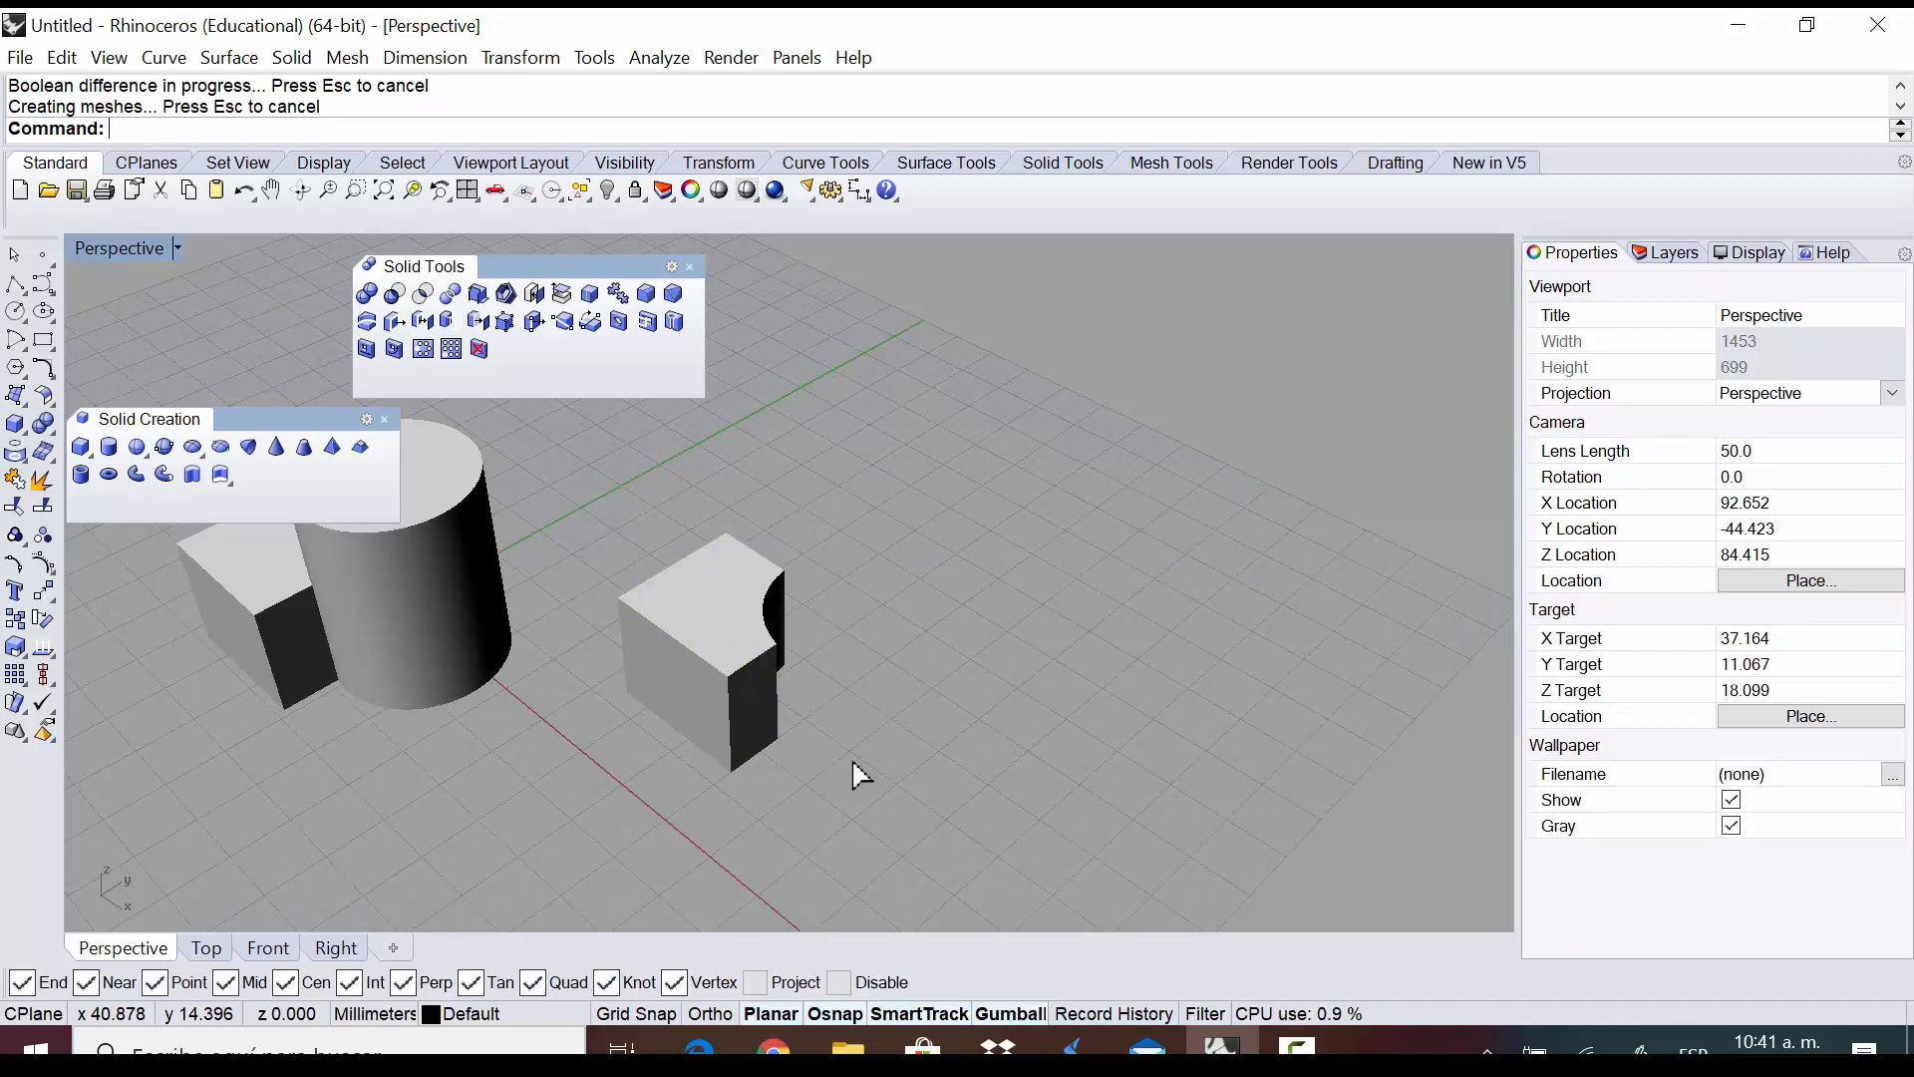
key("ctrl+z")
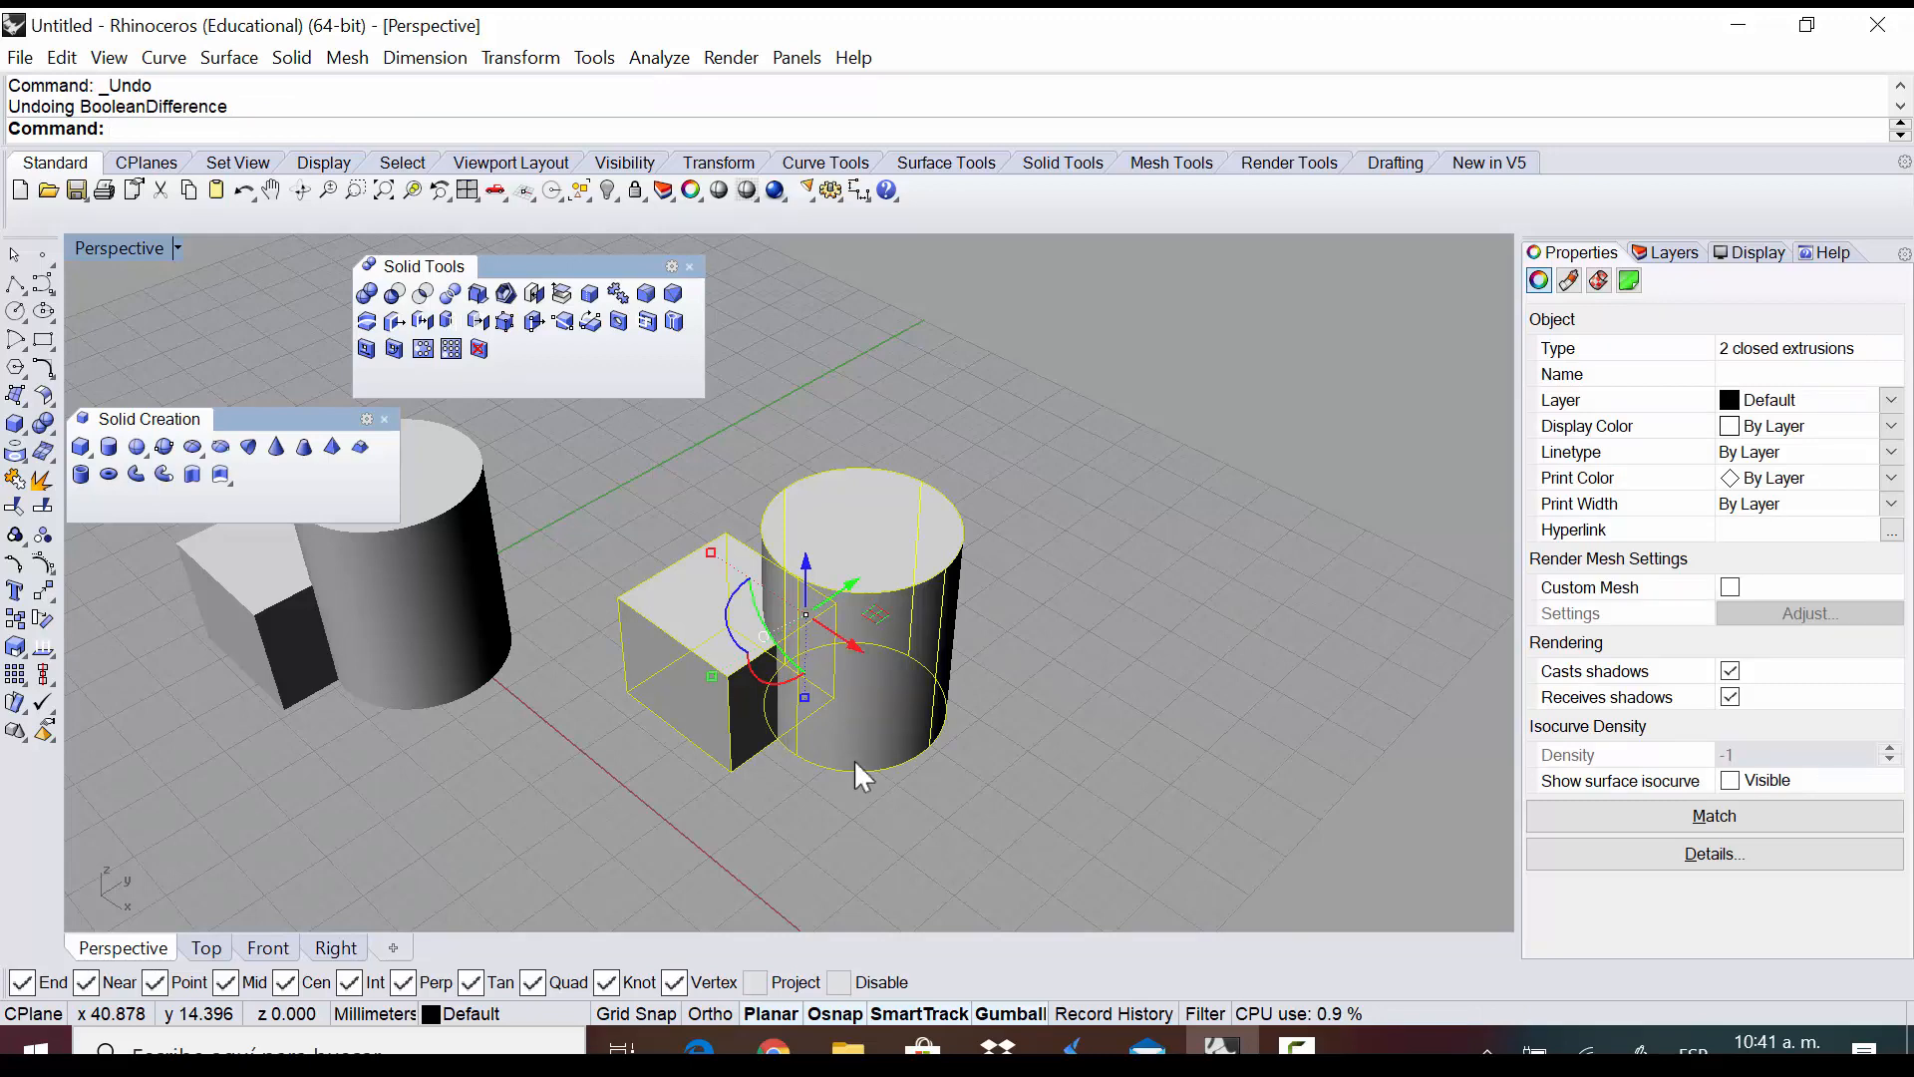
left_click(1118, 640)
Copy the rightmost pair's box twice in the Top view from its front edge midpoint, so both copies overlap other sides of the cylinder
left_click(701, 670)
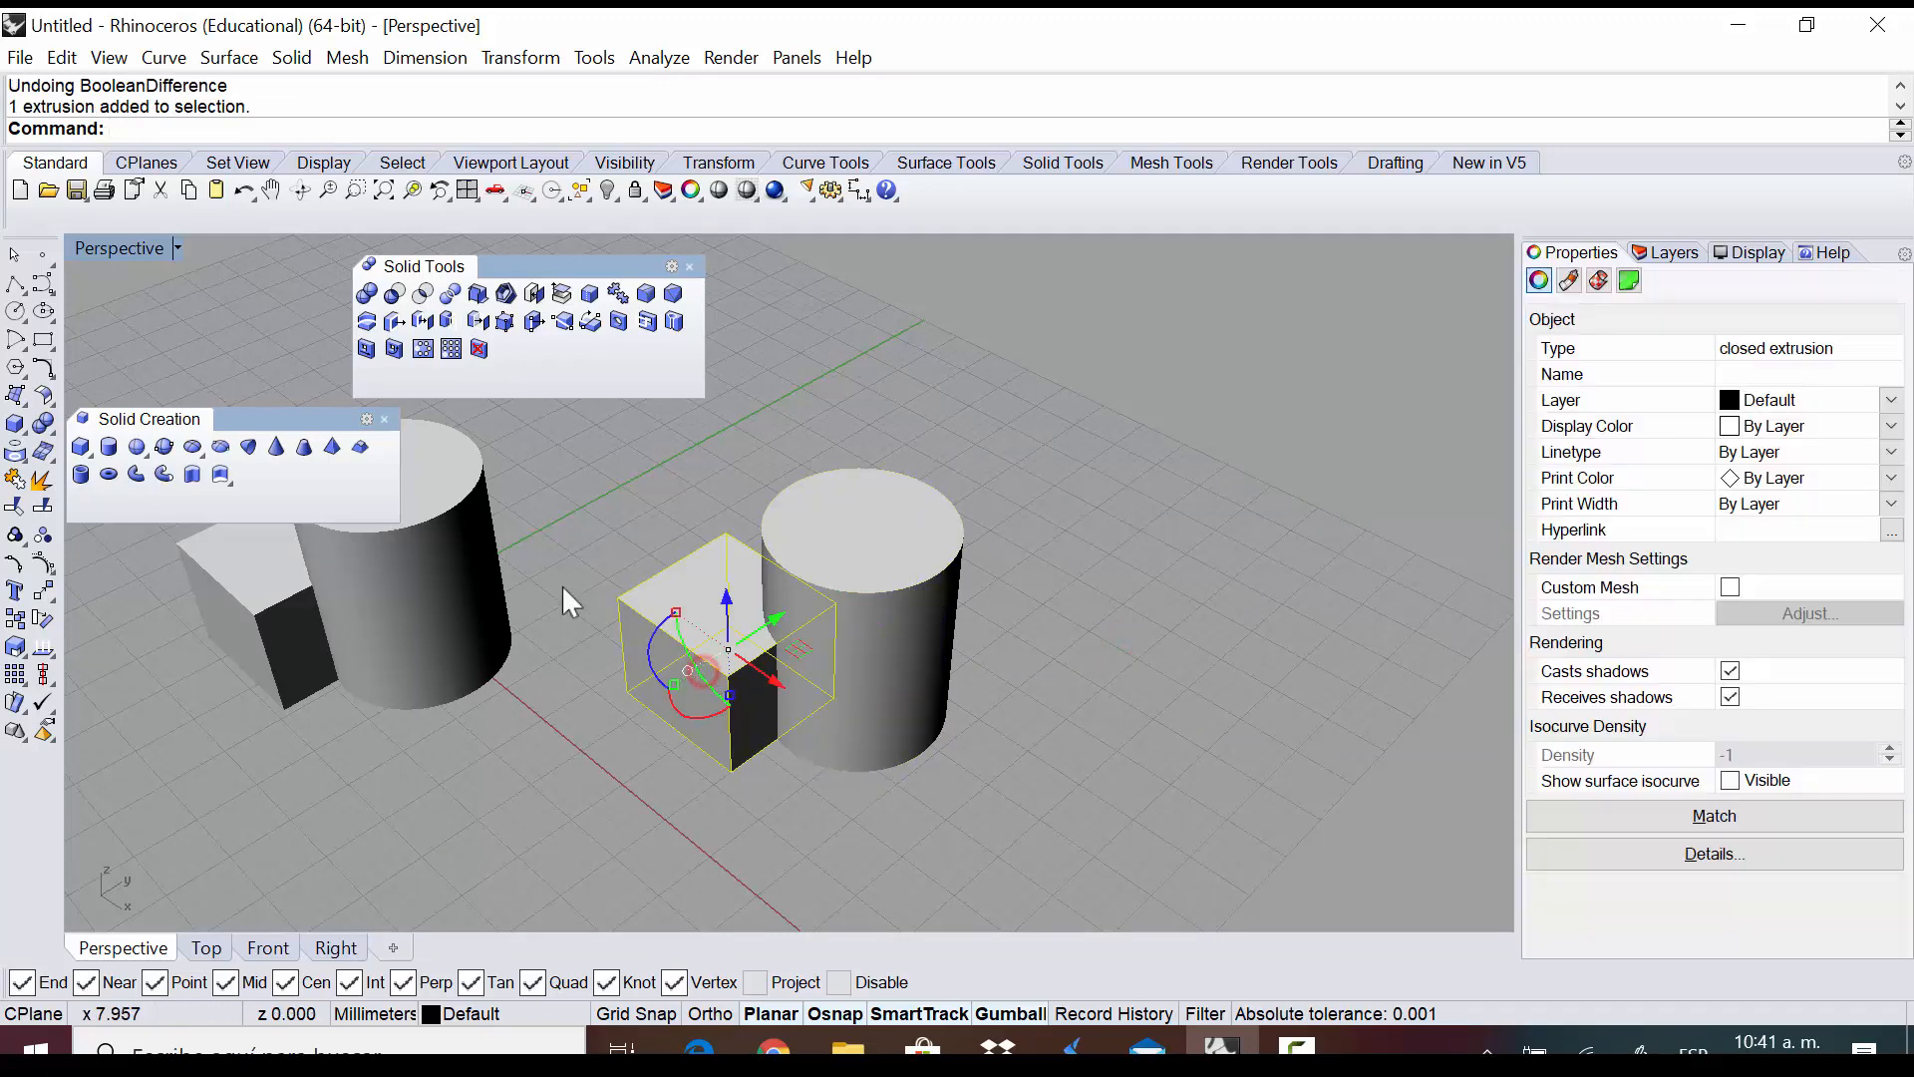
double_click(127, 244)
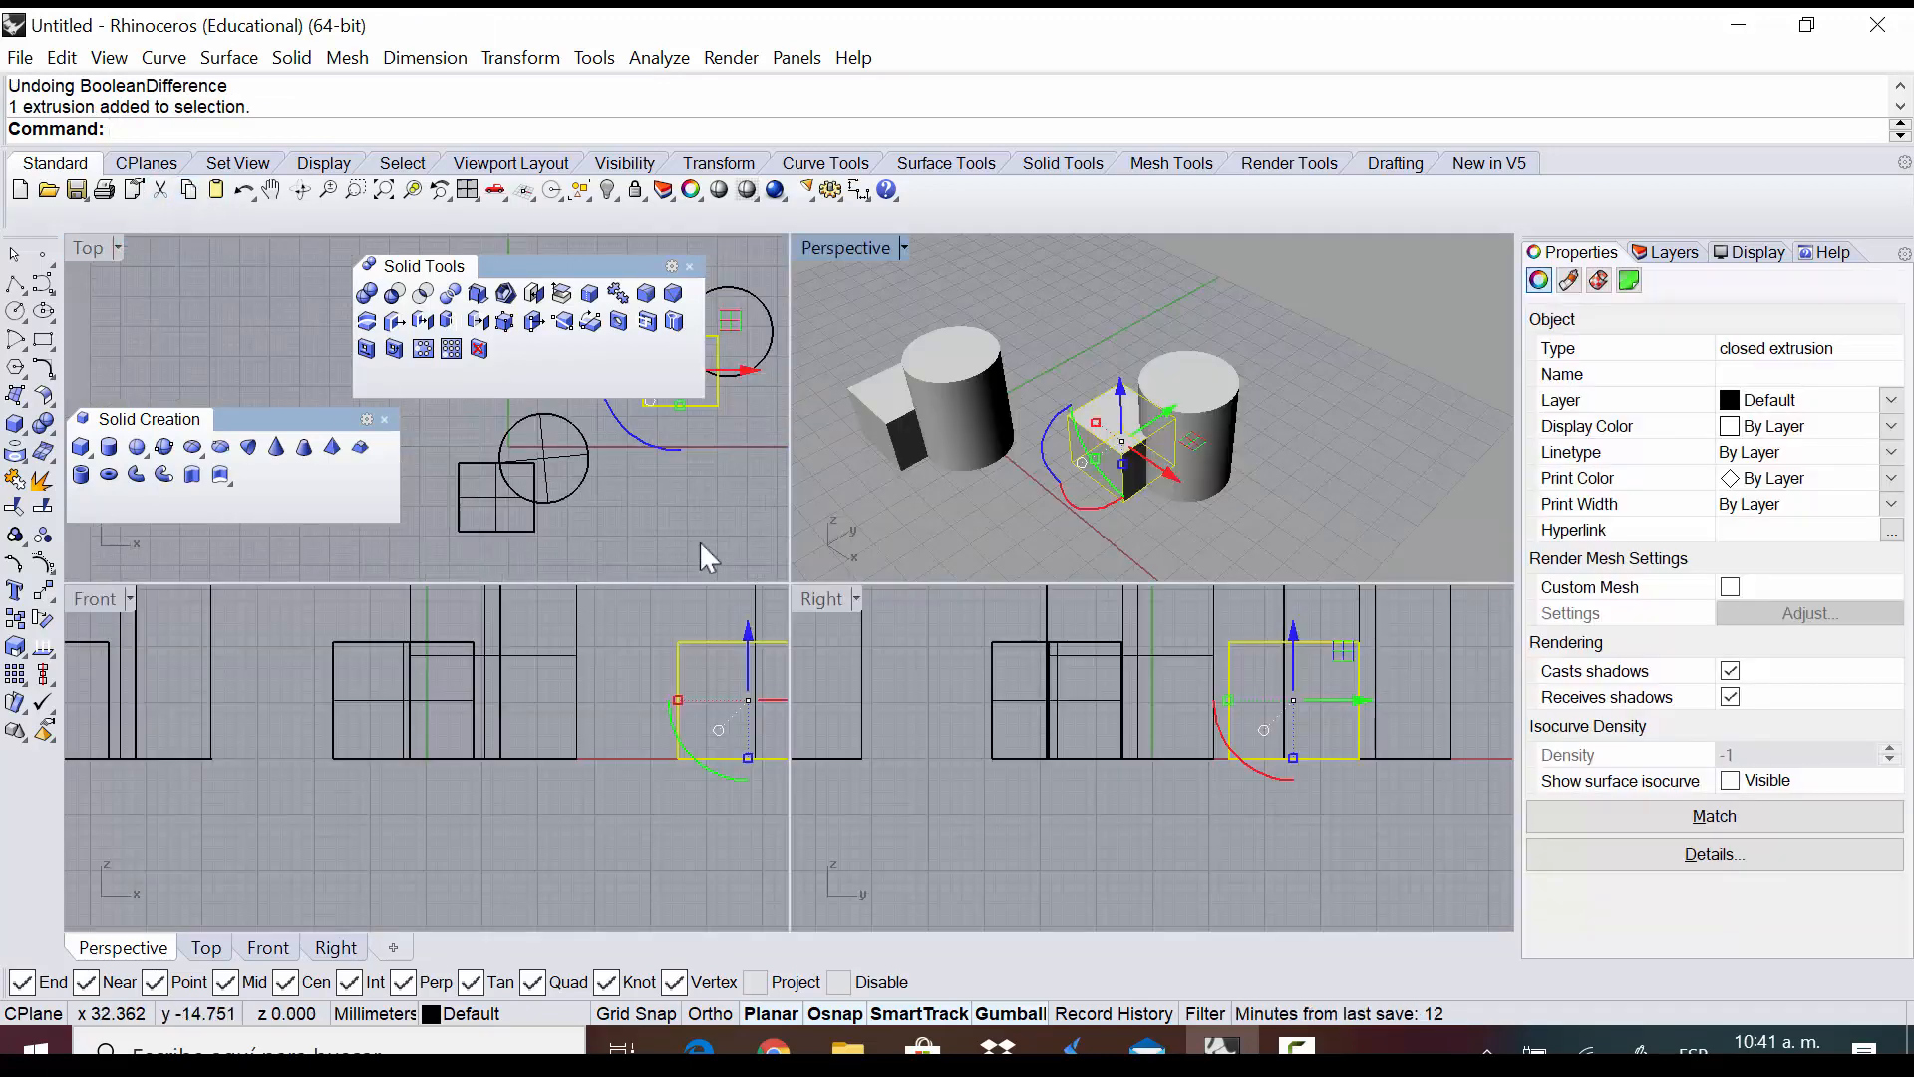
right_click_drag(744, 341, 722, 435)
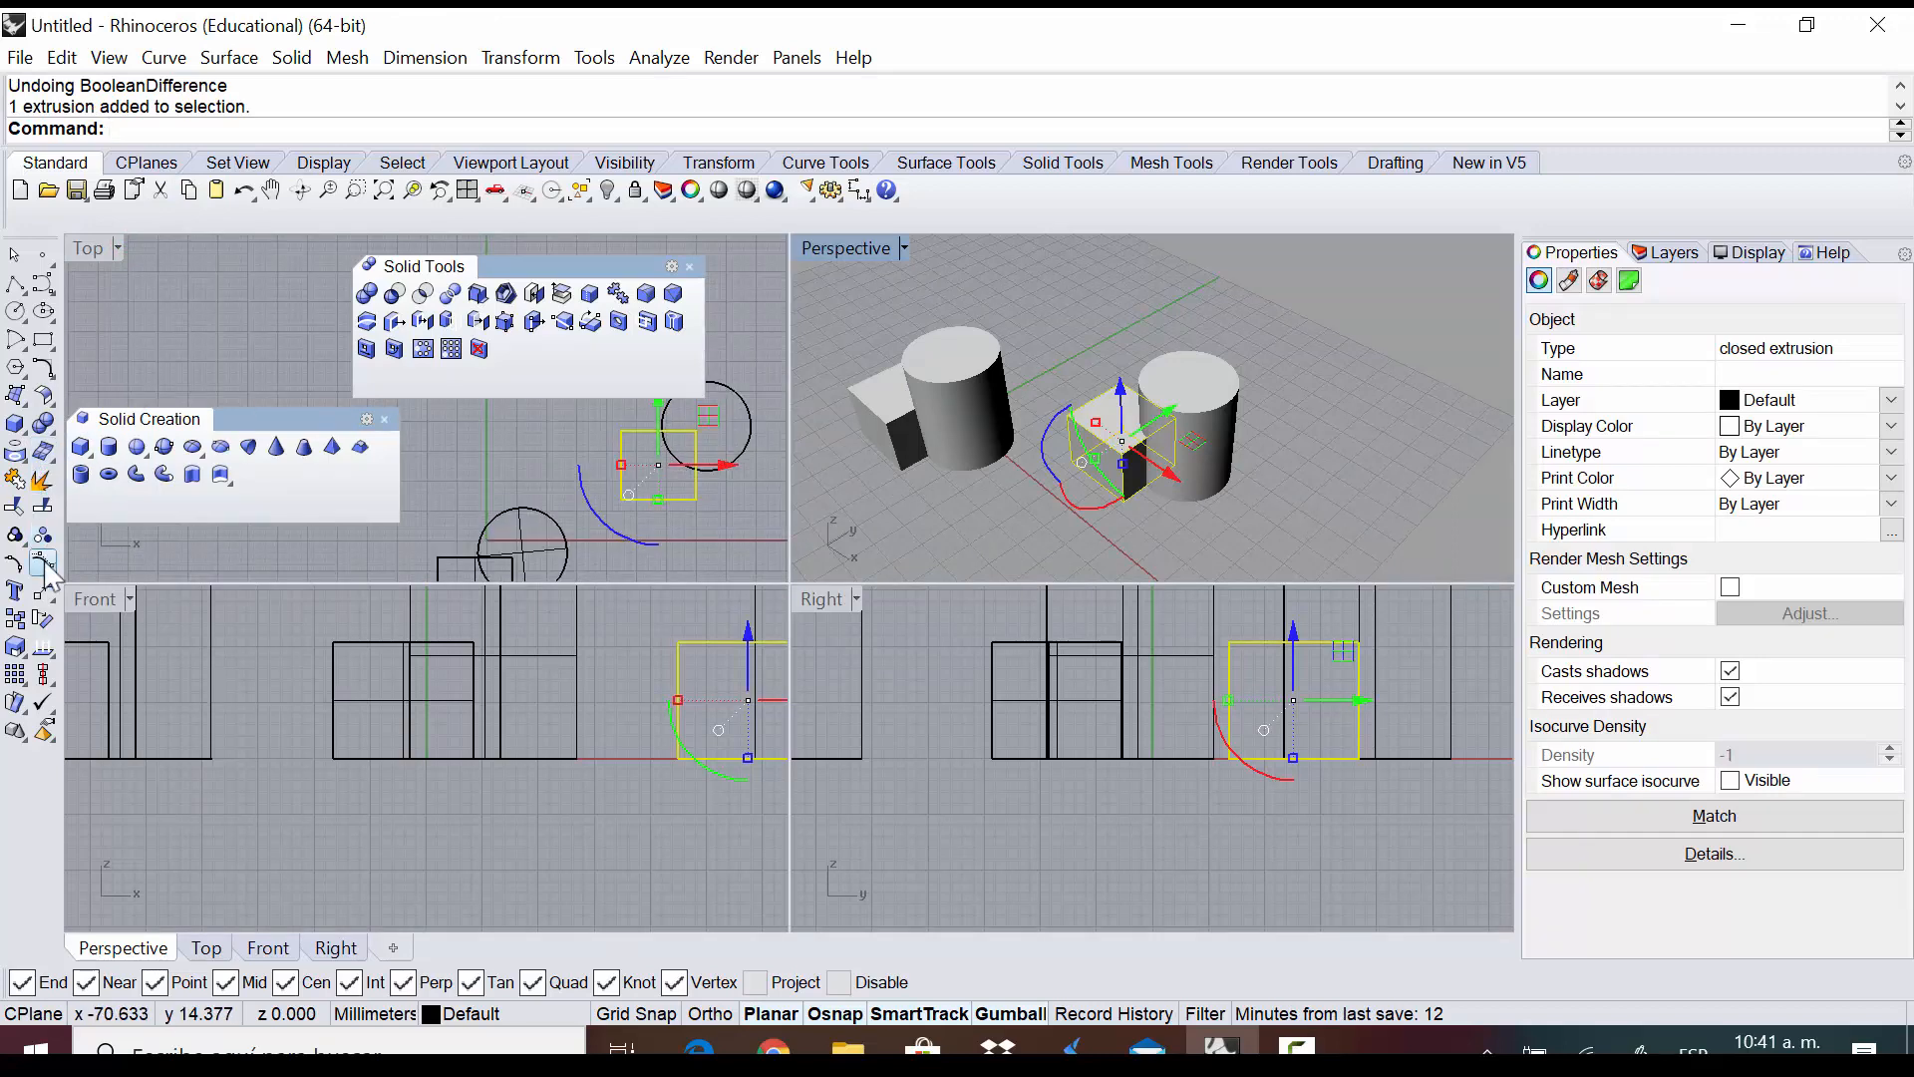
left_click(14, 620)
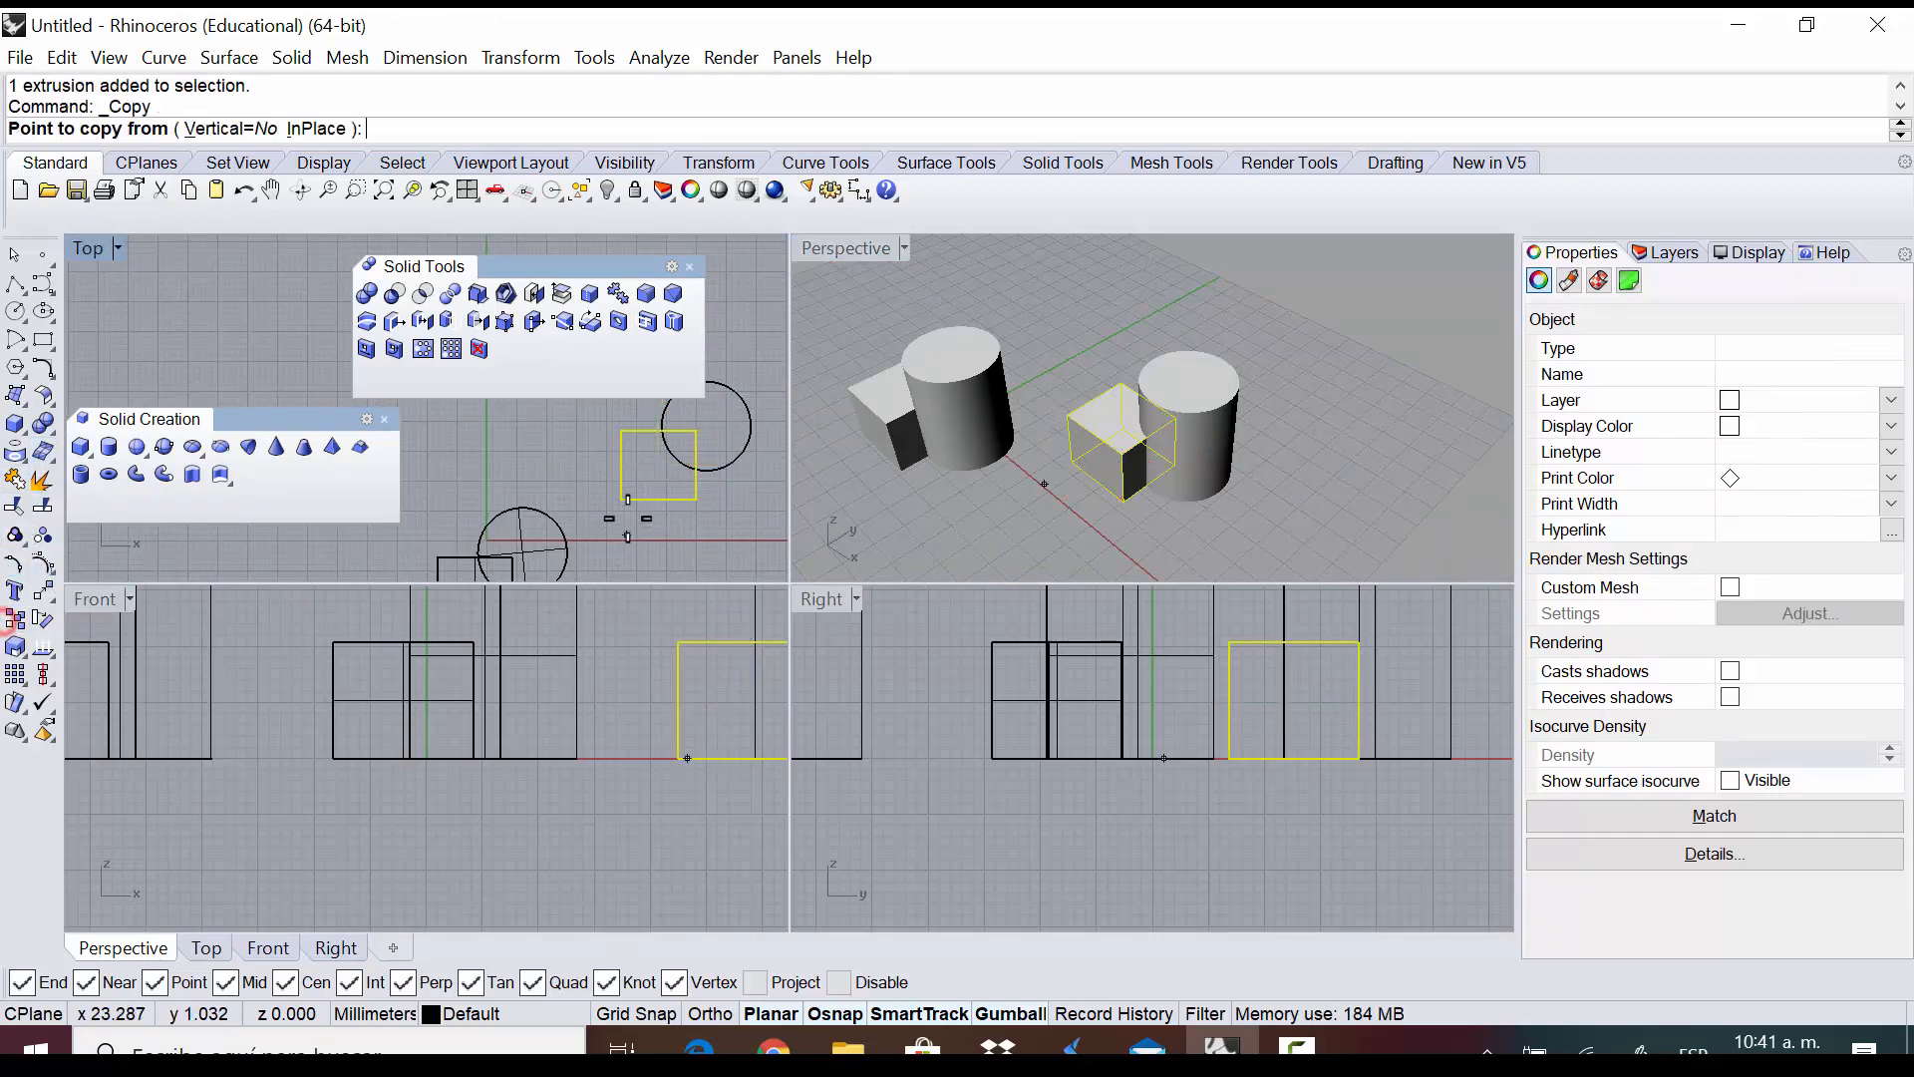
left_click(658, 498)
left_click(758, 505)
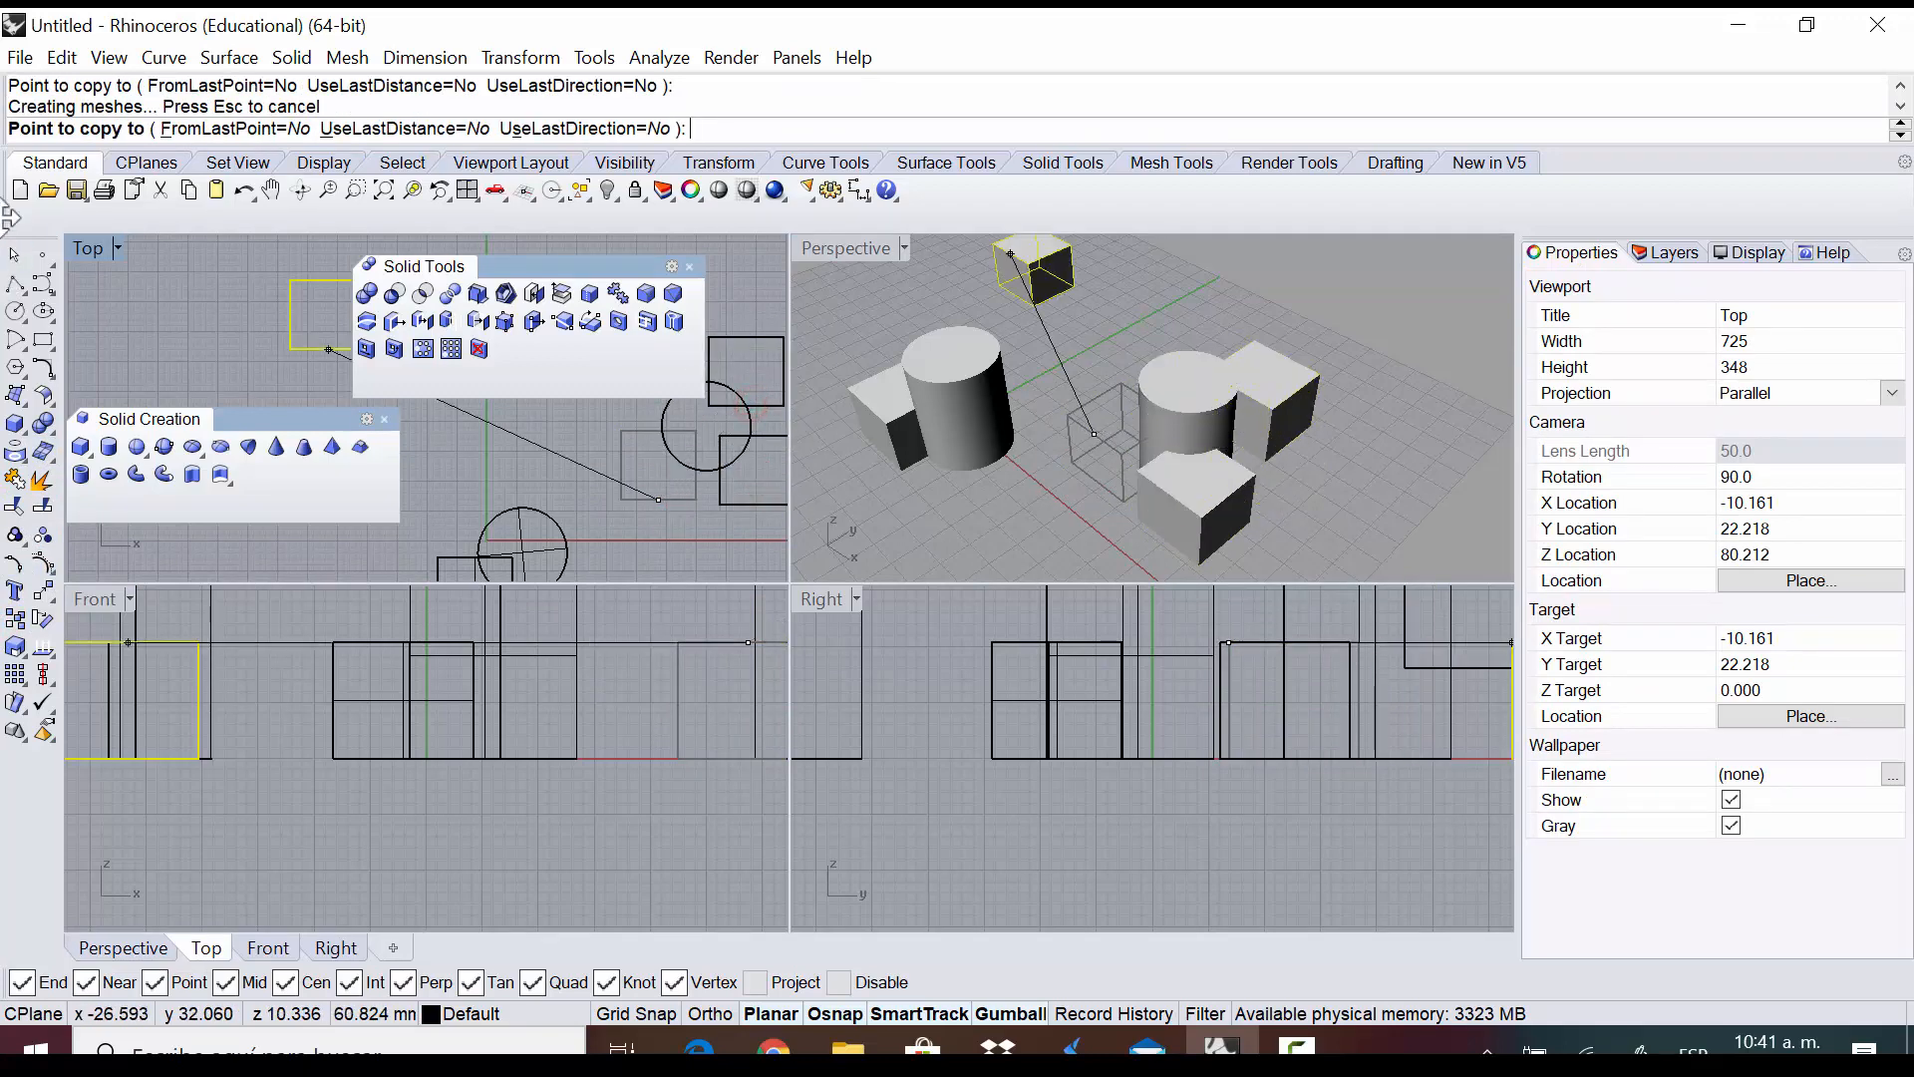
key("Escape")
left_click(1384, 494)
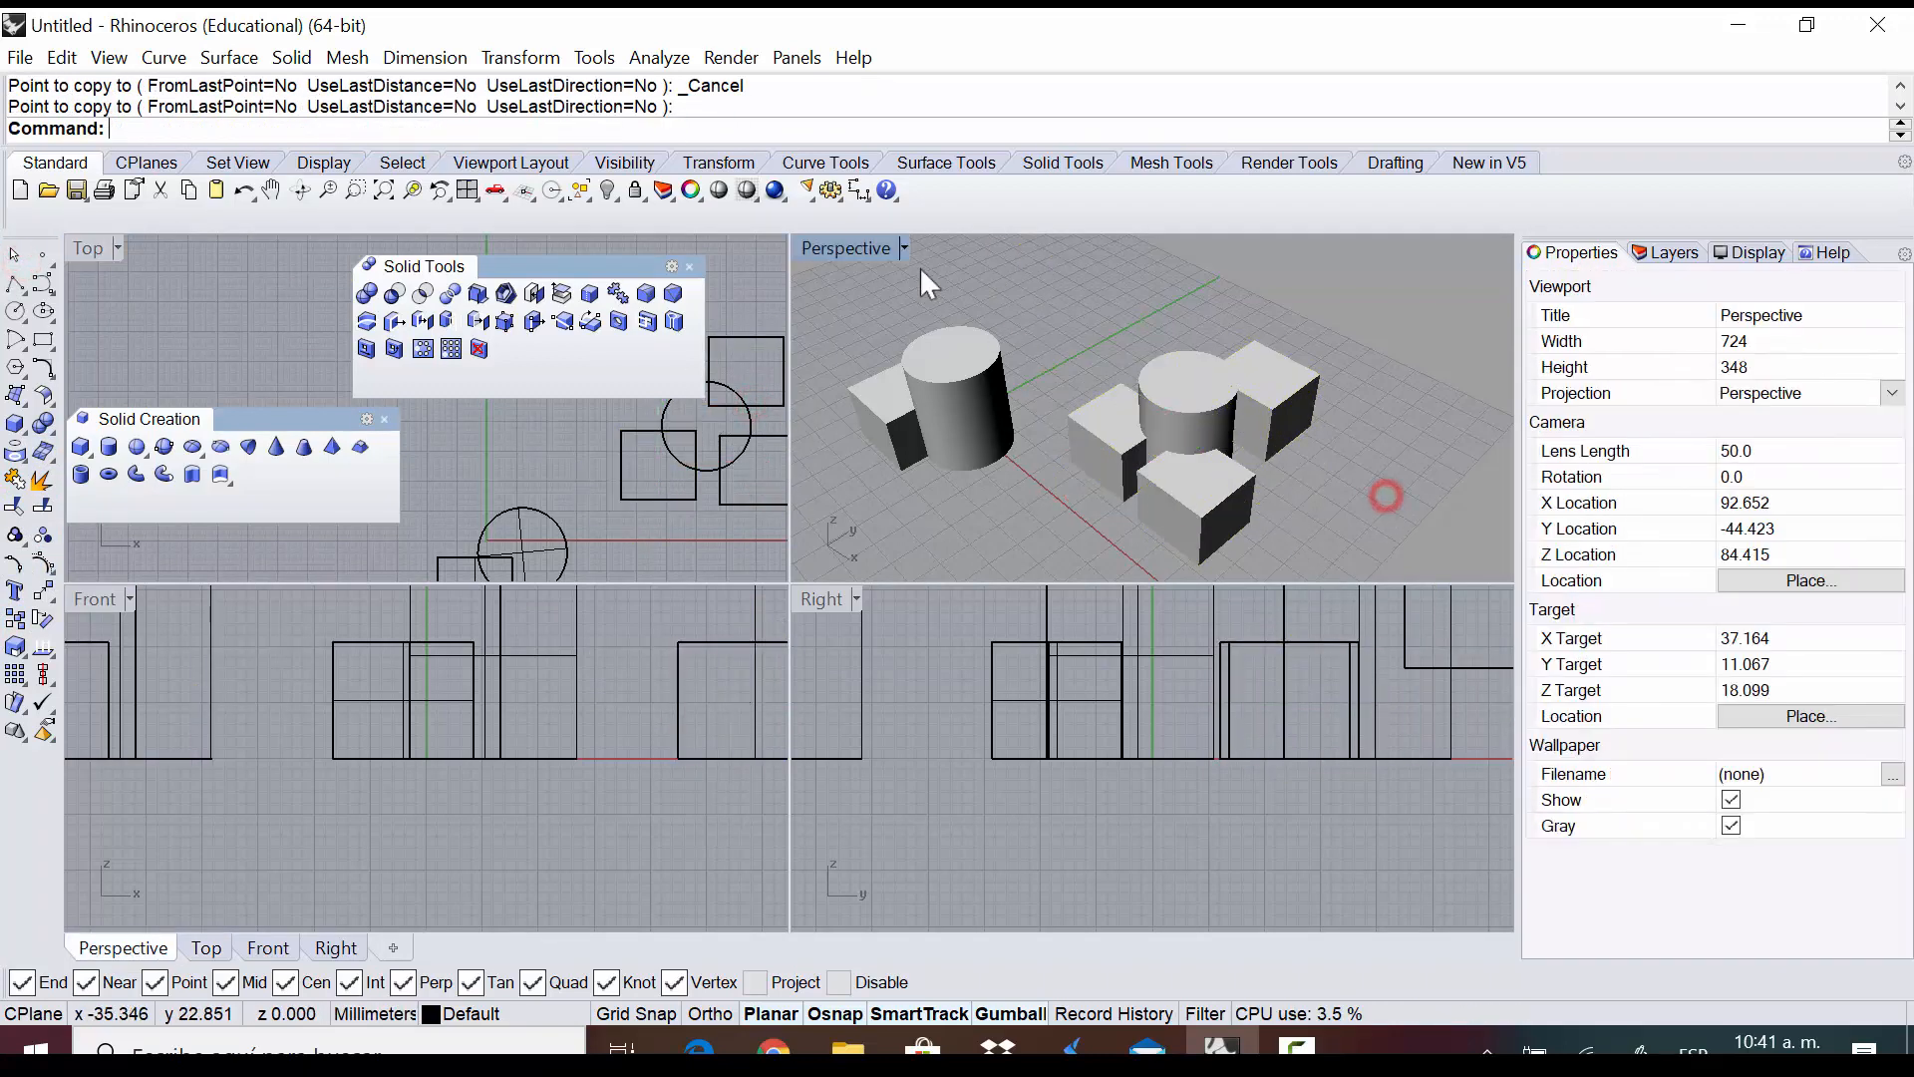
Subtract all three overlapping boxes from the rightmost cylinder in one Boolean Difference and inspect the notched solid in the Perspective view
double_click(842, 247)
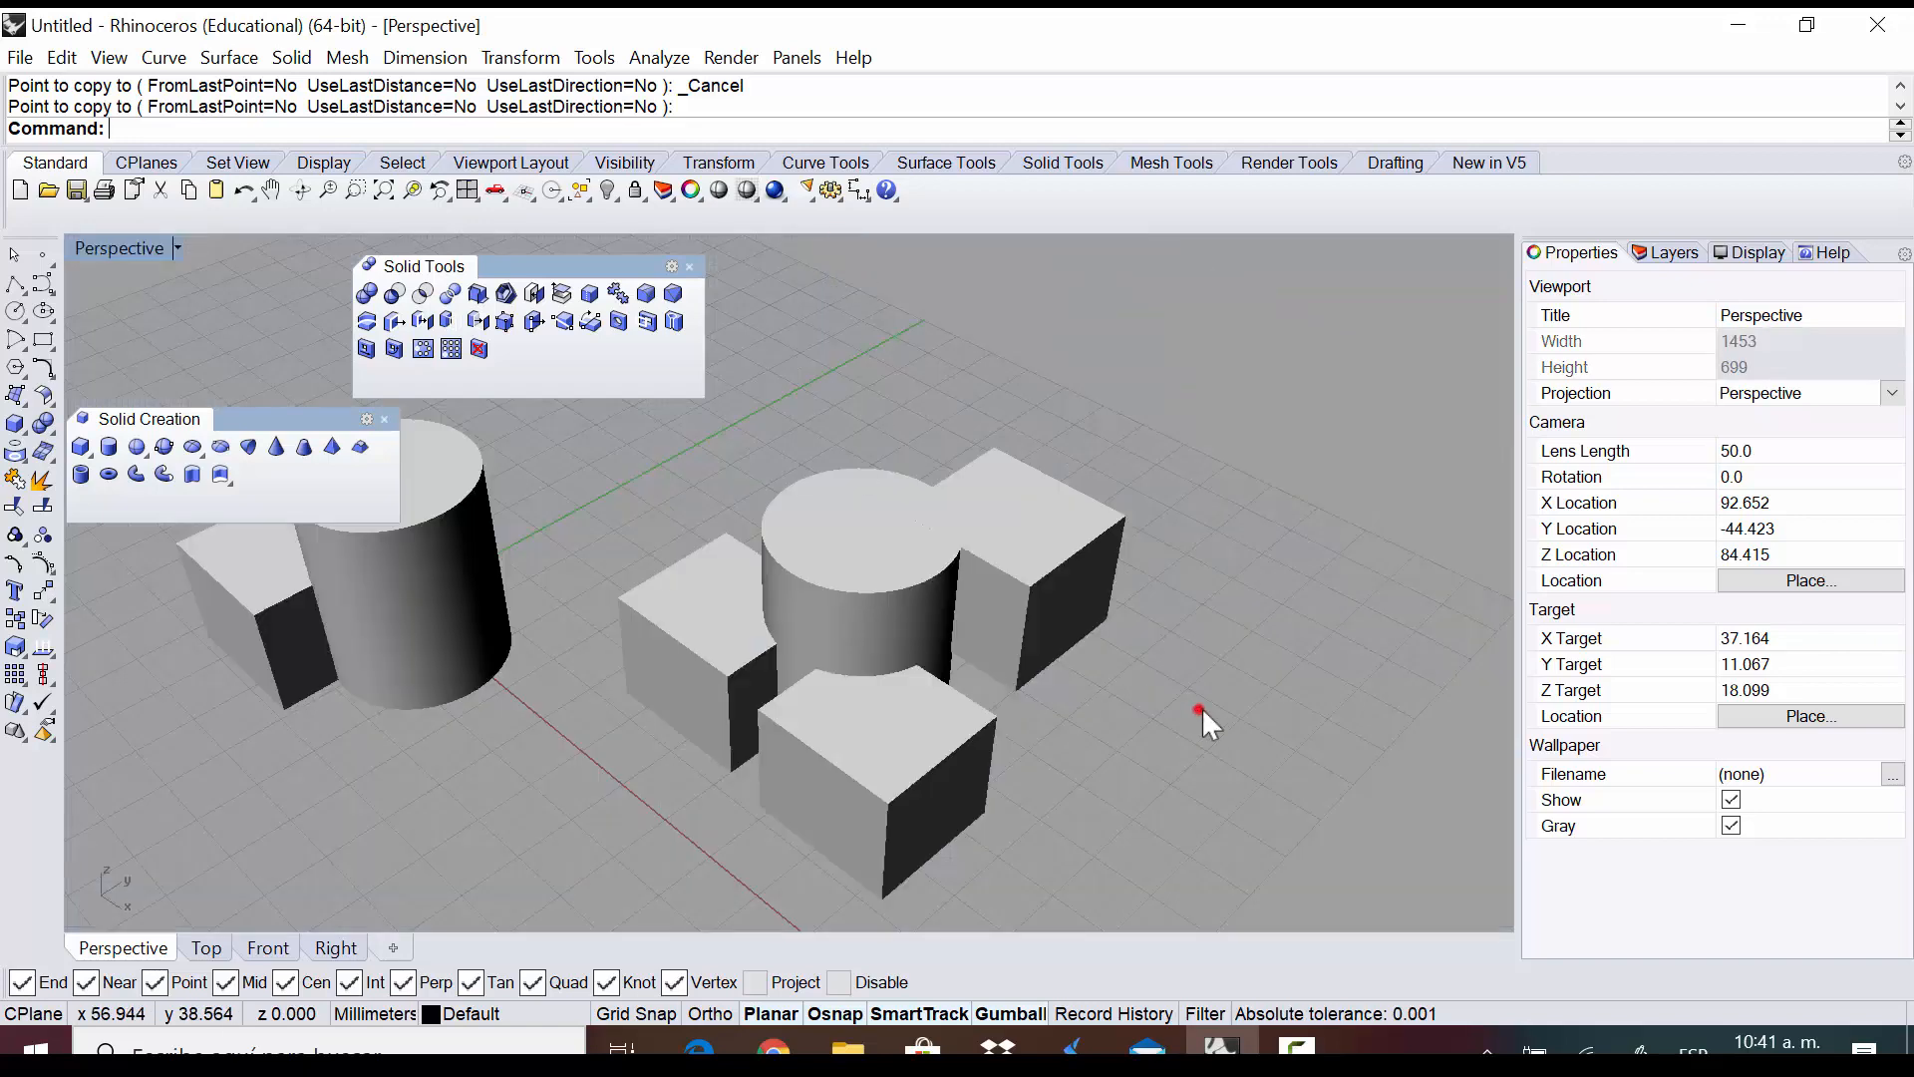
middle_click(1153, 624)
right_click_drag(1145, 735, 1086, 760)
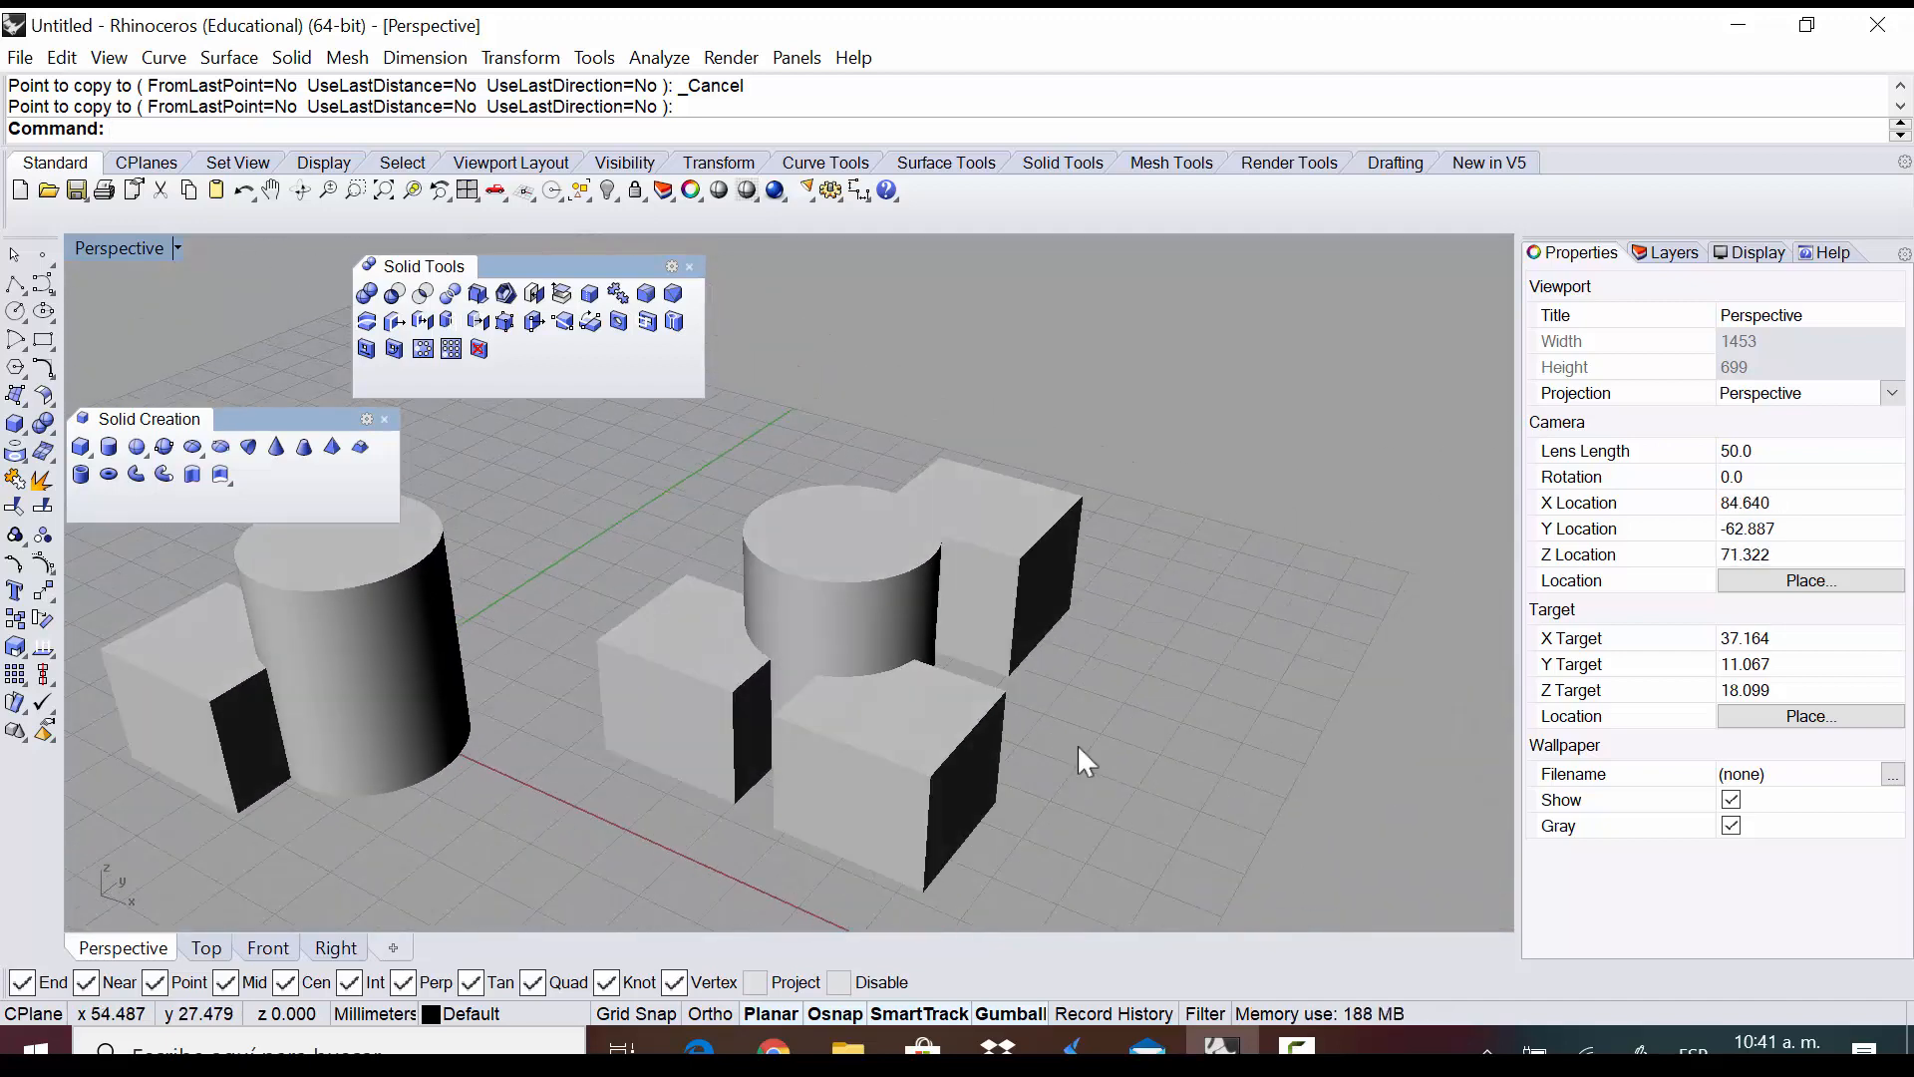
left_click(394, 295)
left_click(814, 601)
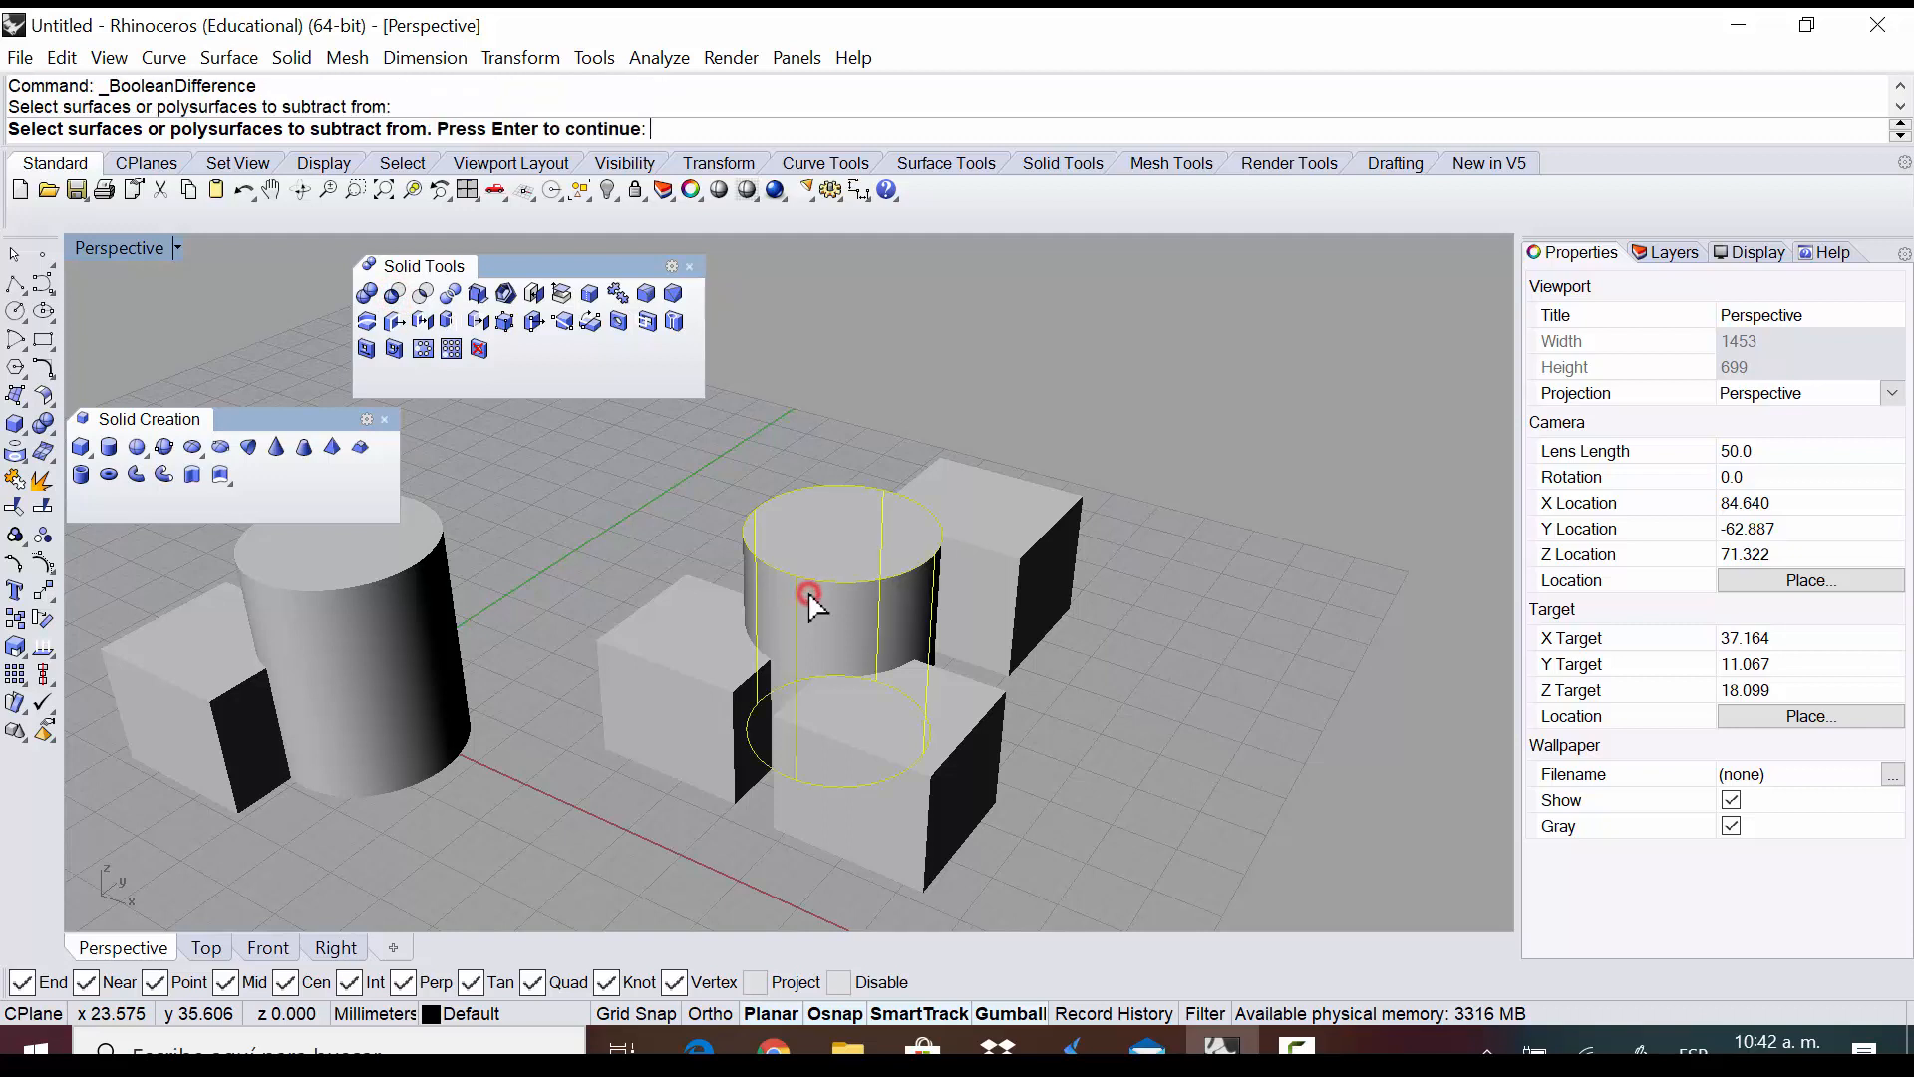
key("Return")
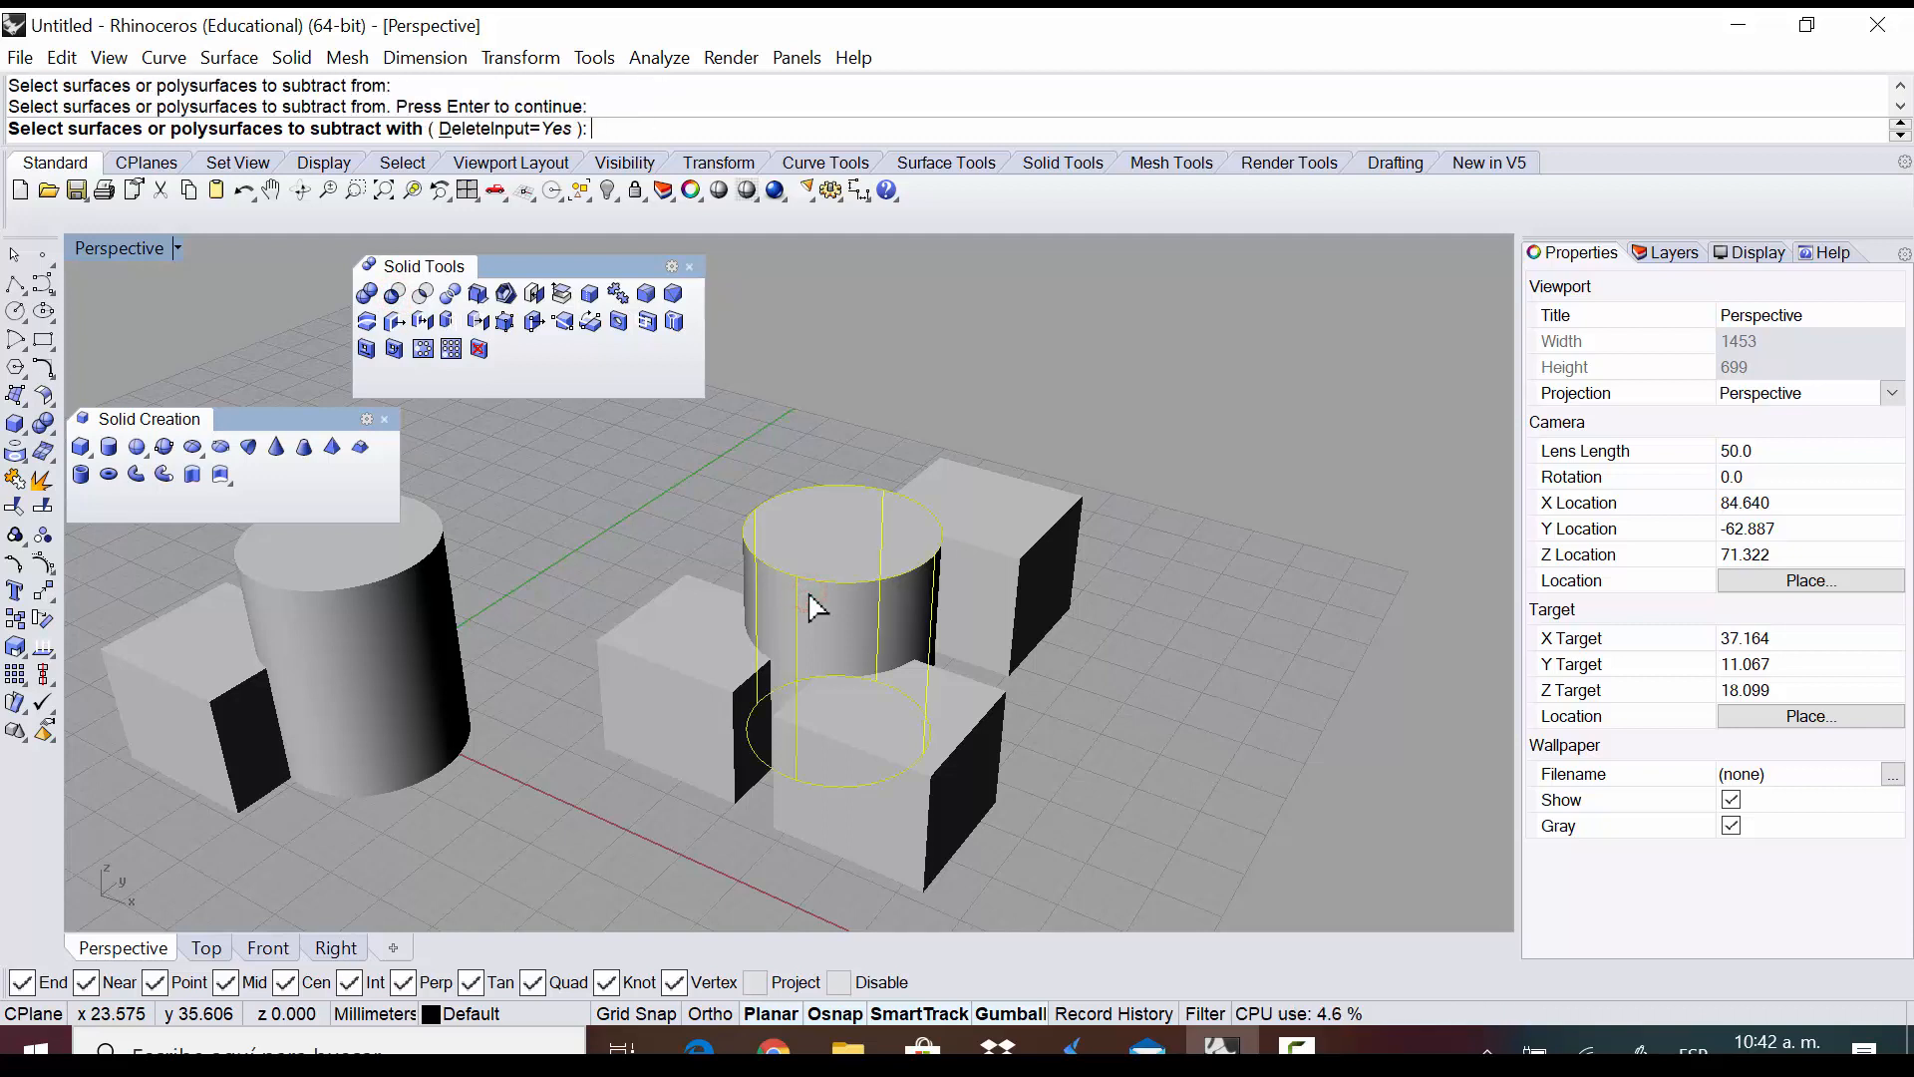
left_click(693, 670)
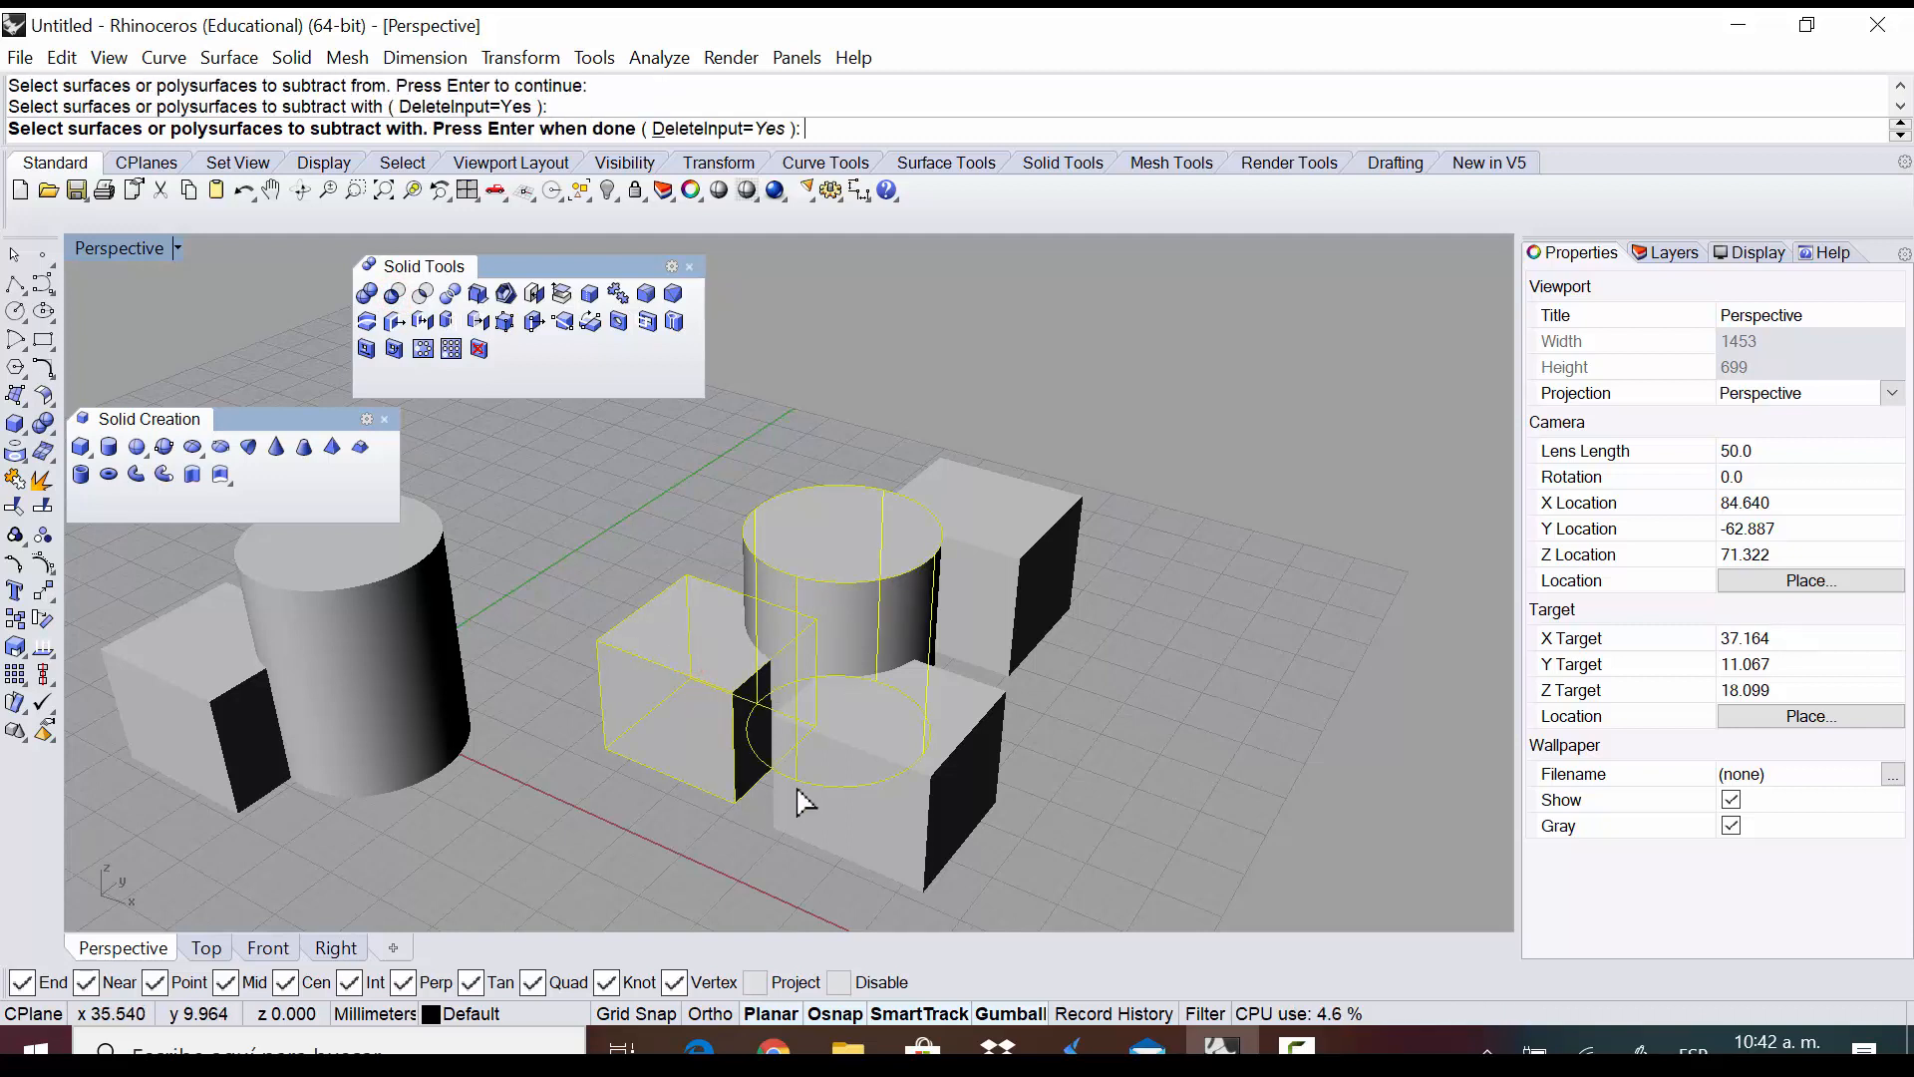
left_click(912, 823)
left_click(1049, 570)
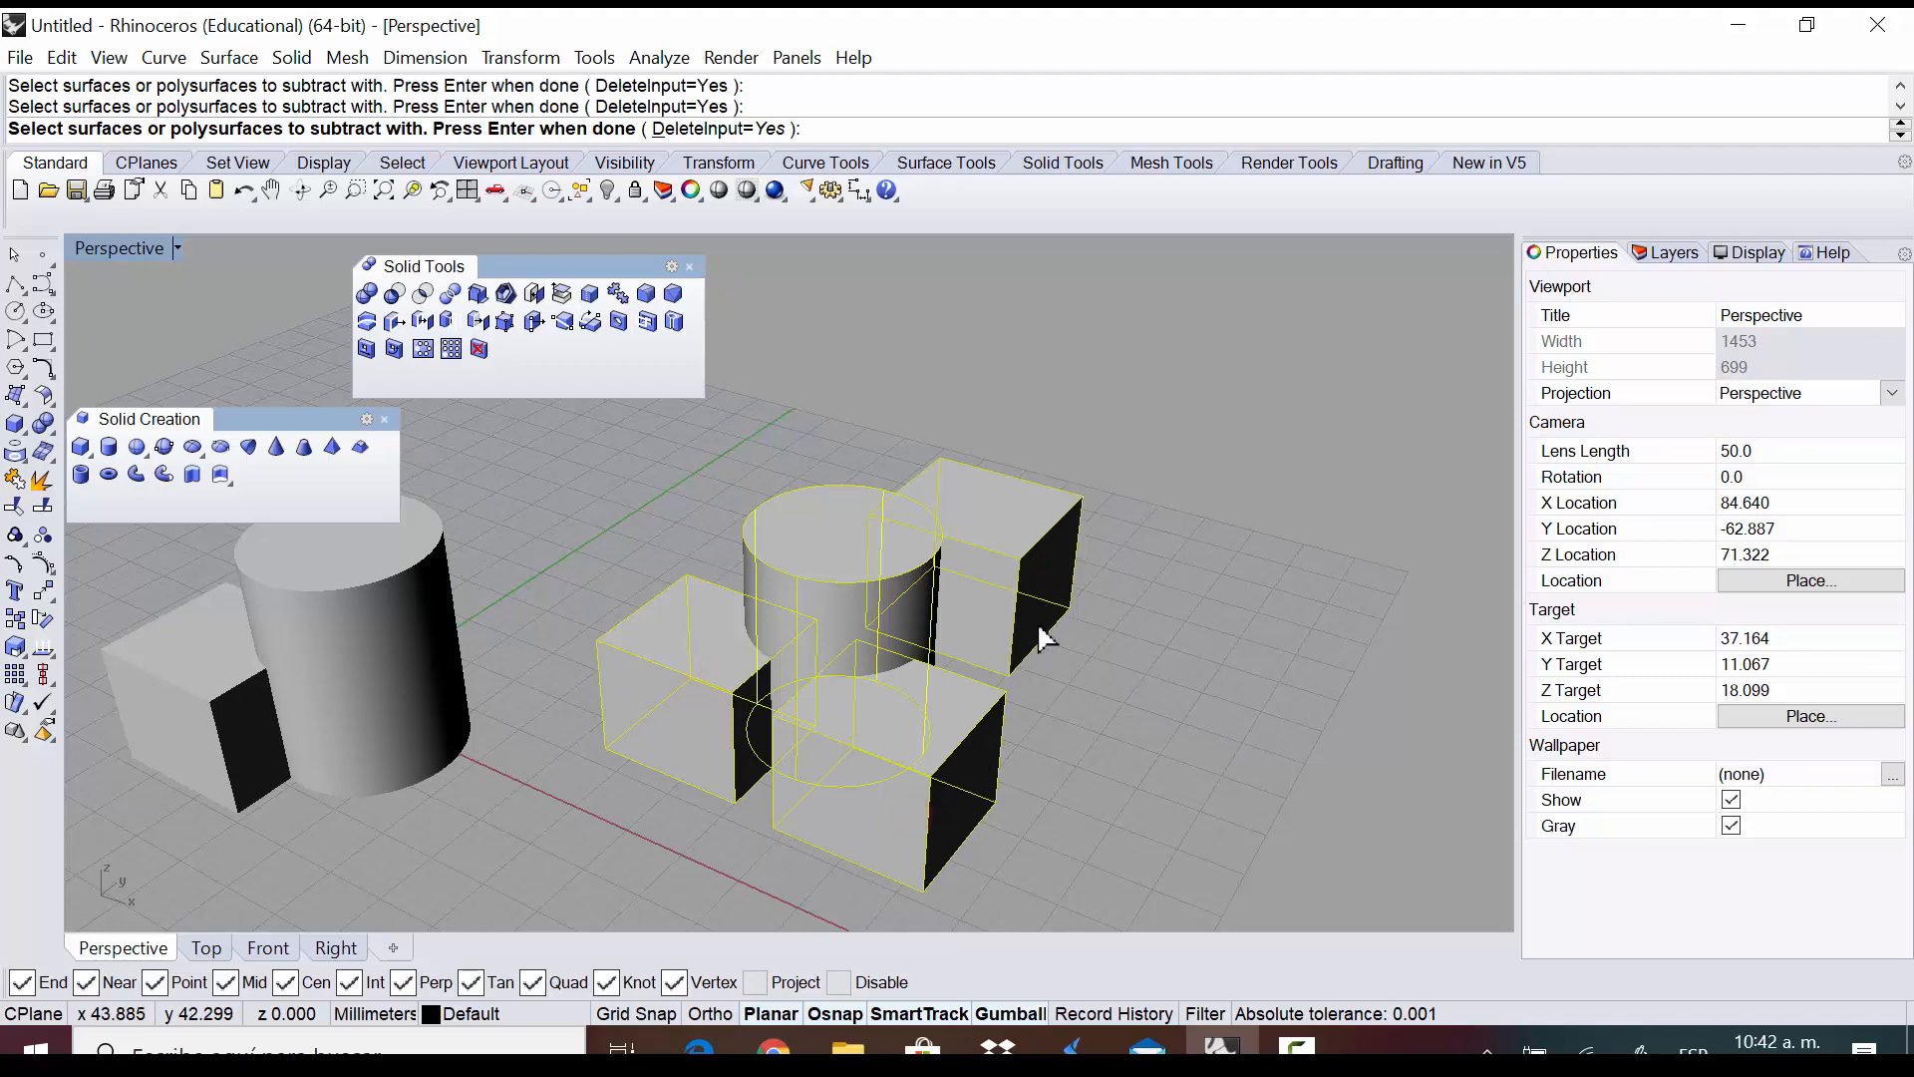
key("Return")
right_click_drag(1035, 628, 988, 684)
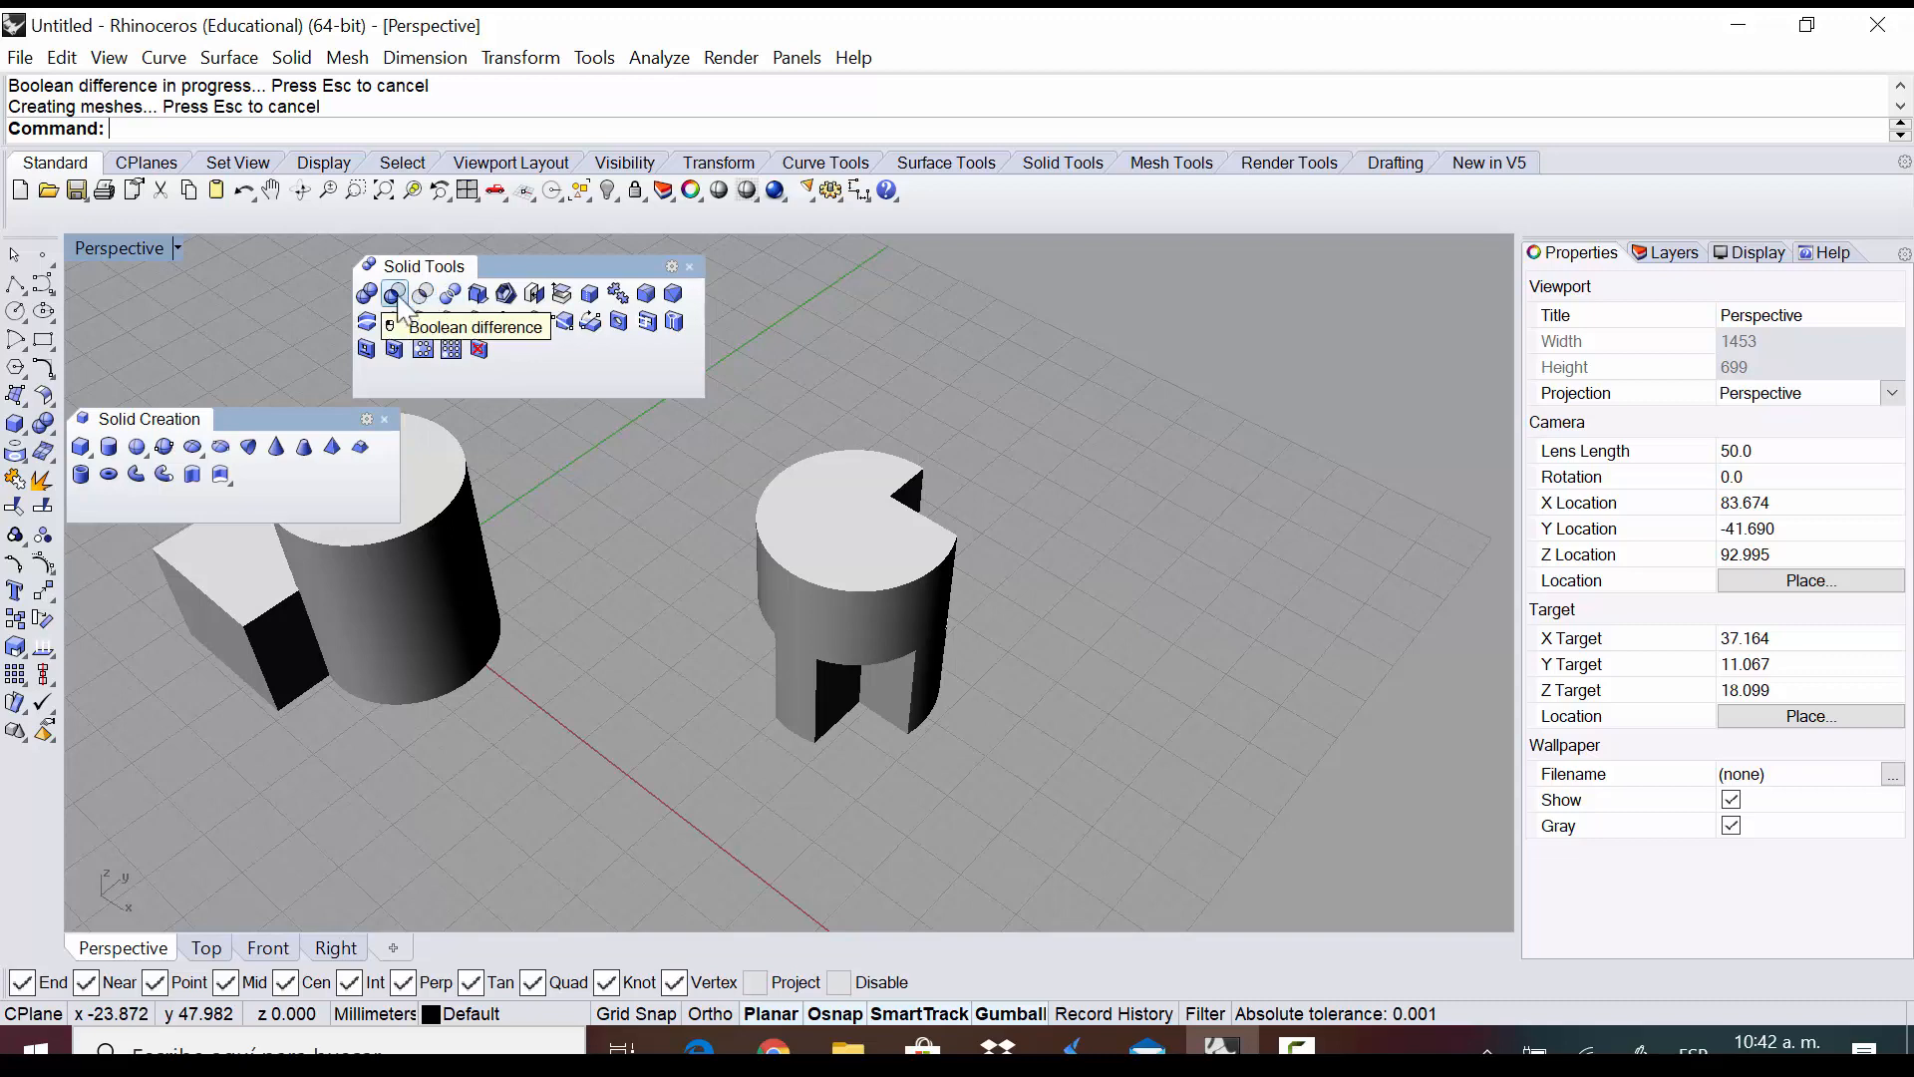
scroll(1037, 550, "down", 12)
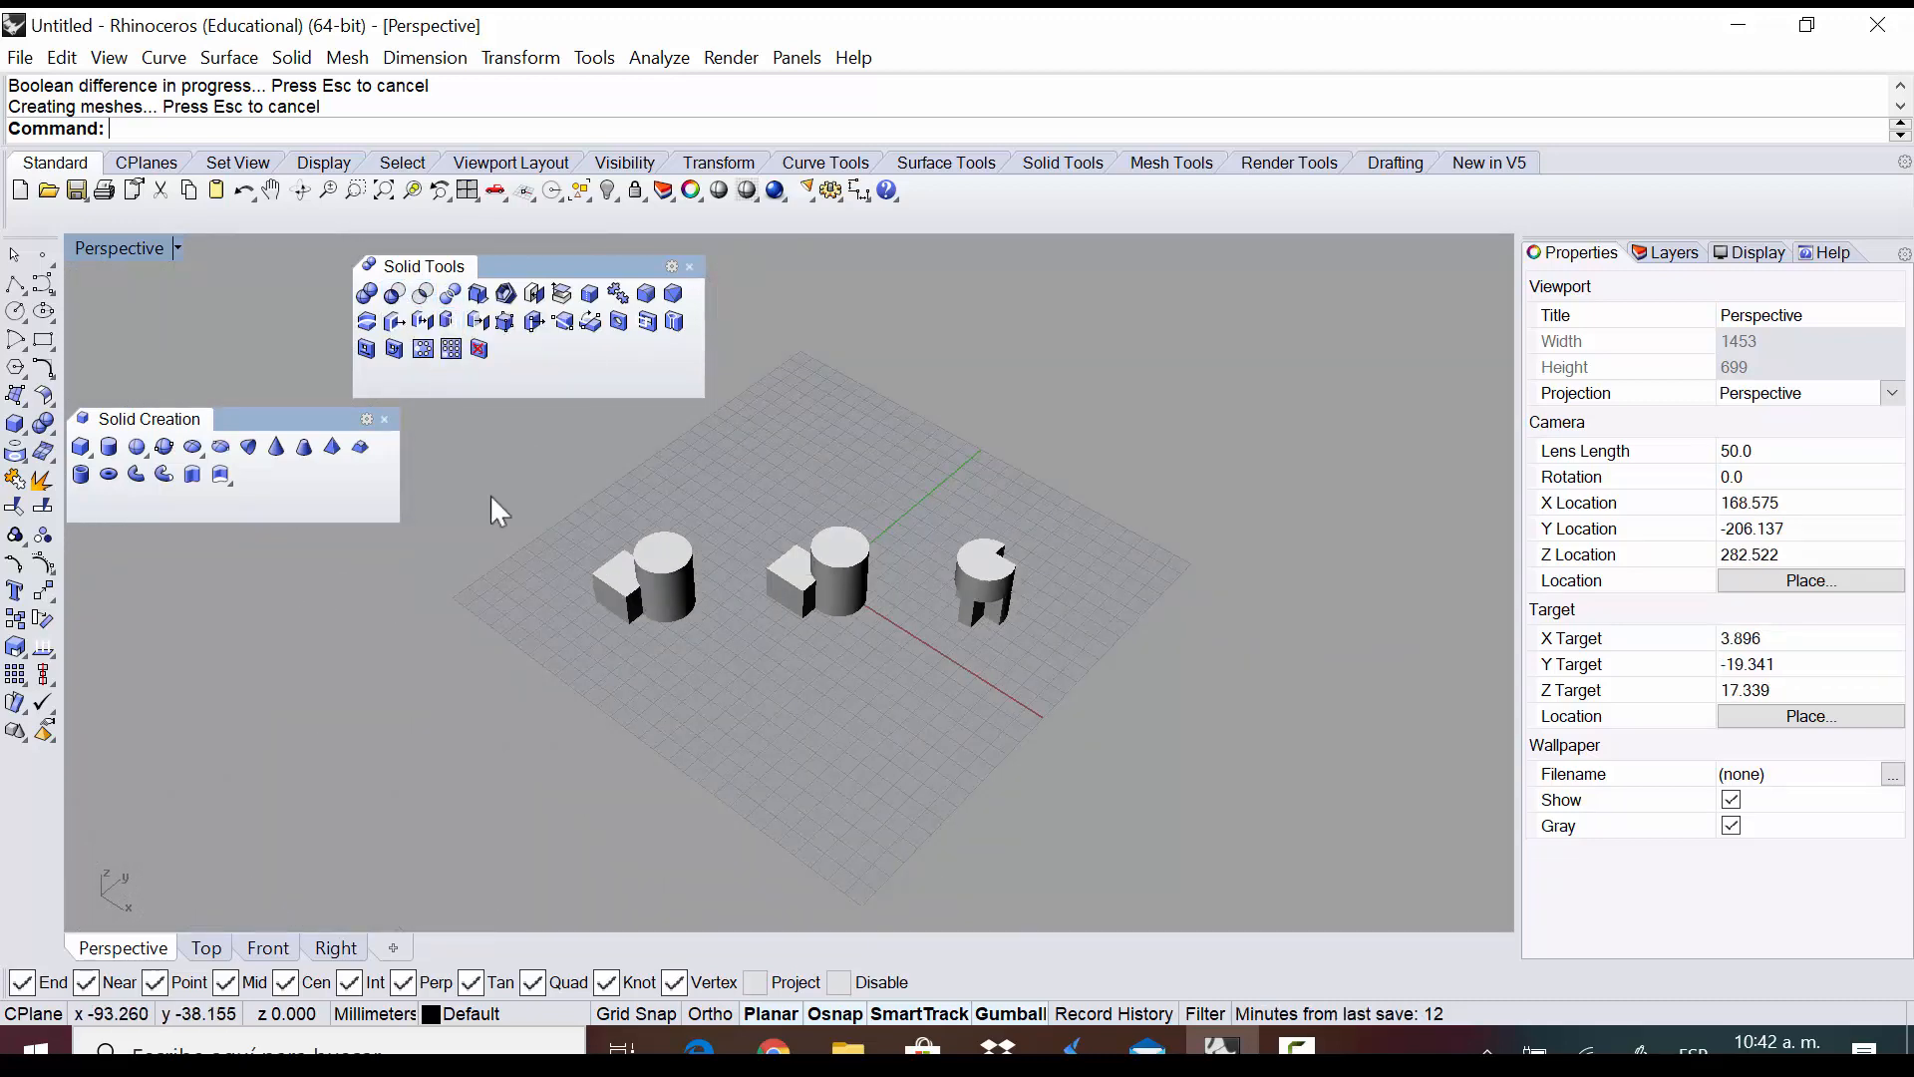
scroll(603, 538, "up", 12)
scroll(842, 568, "down", 4)
scroll(1296, 599, "up", 7)
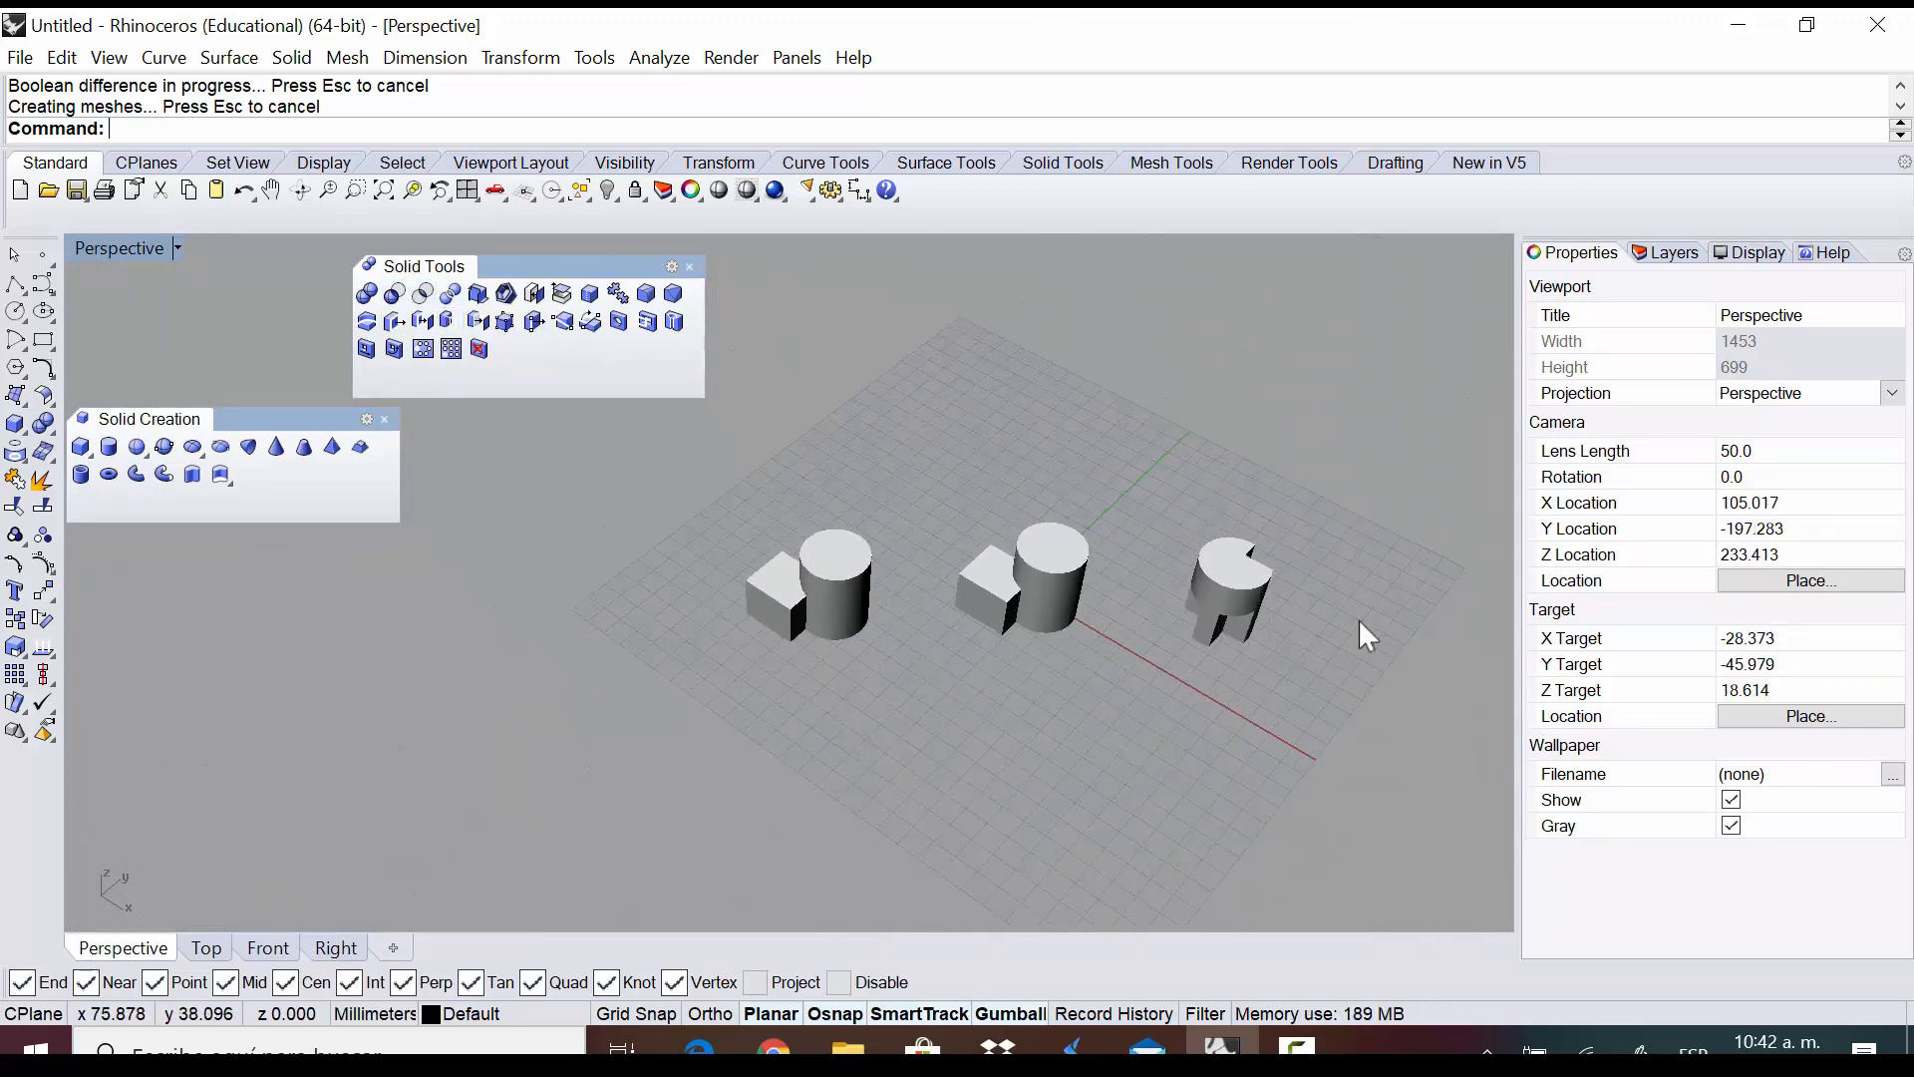
Examine the notched cylinder and the leftmost overlapping box and cylinder from several angles in the Perspective view
right_click_drag(1193, 643, 1208, 554)
right_click_drag(1185, 482, 963, 728)
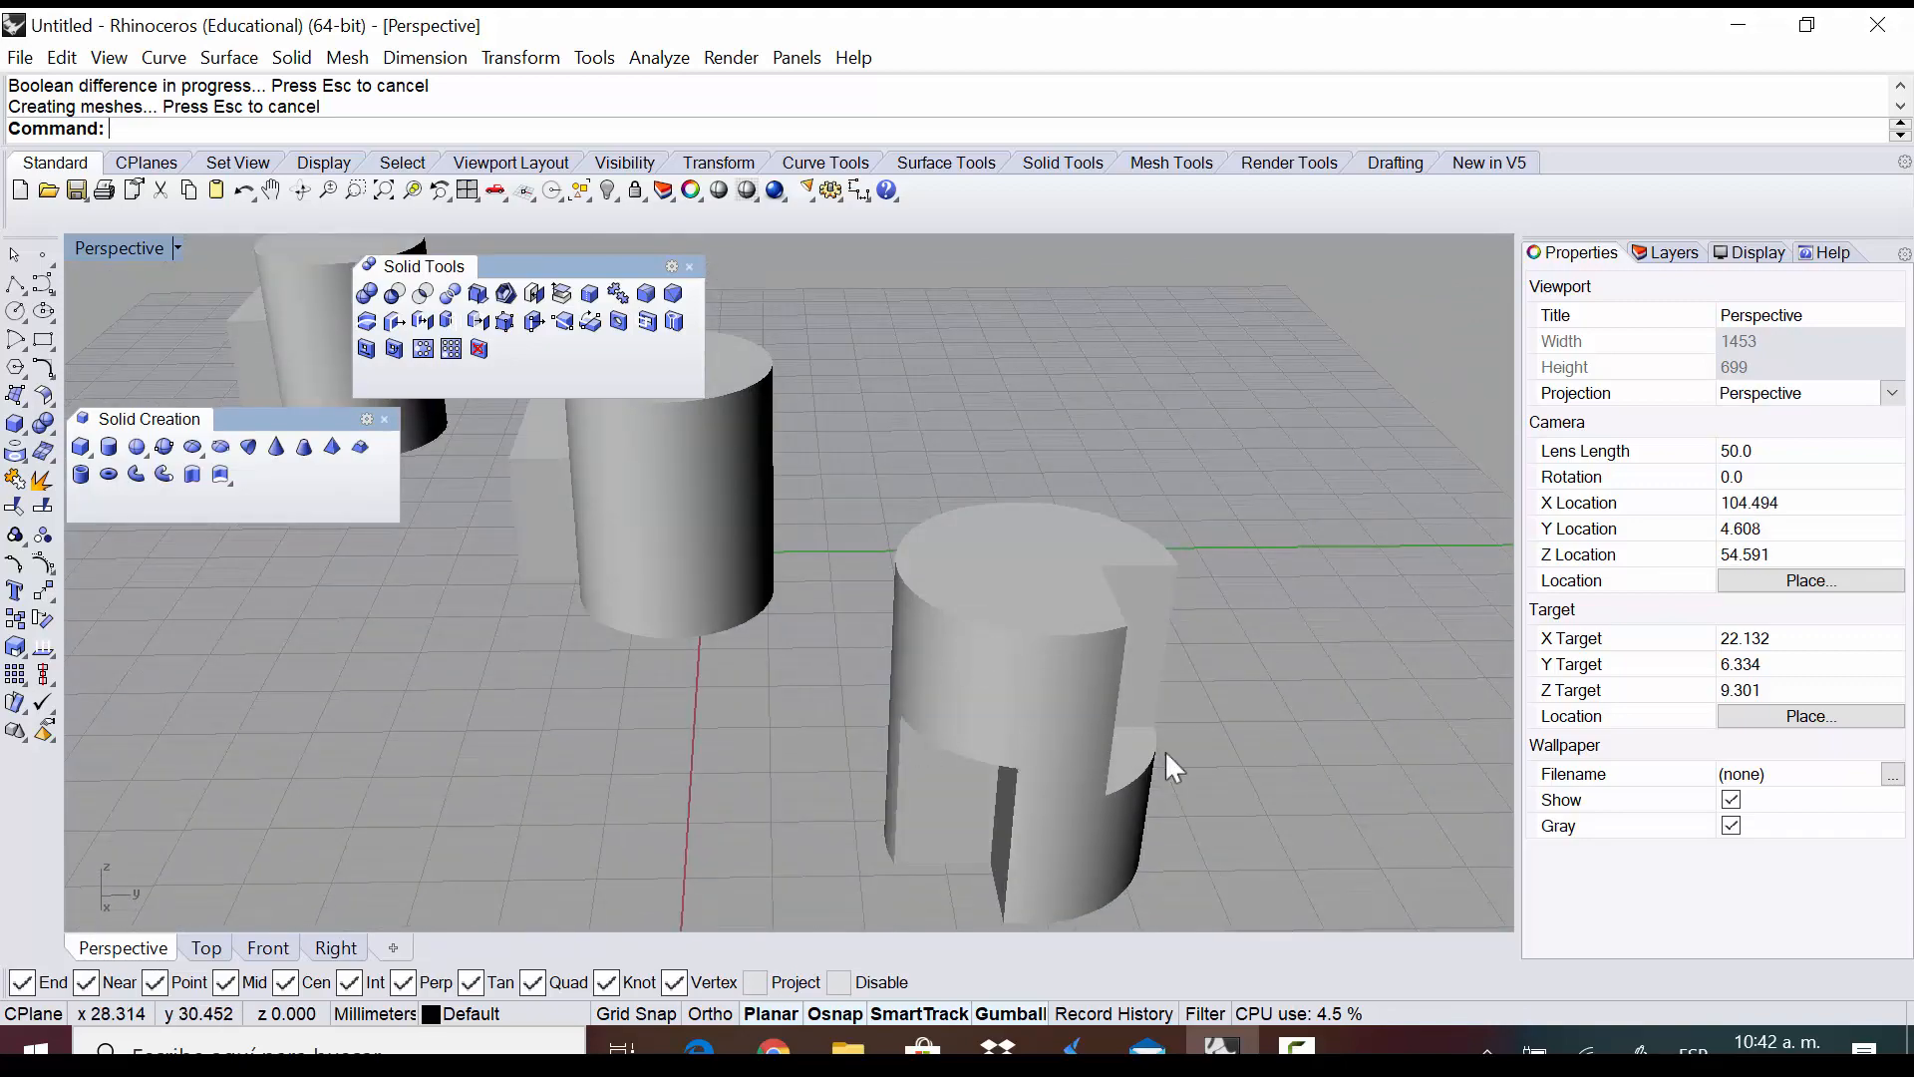
right_click_drag(1012, 649, 967, 672)
scroll(1164, 527, "down", 10)
scroll(543, 673, "up", 14)
right_click_drag(775, 714, 841, 686)
scroll(860, 785, "down", 3)
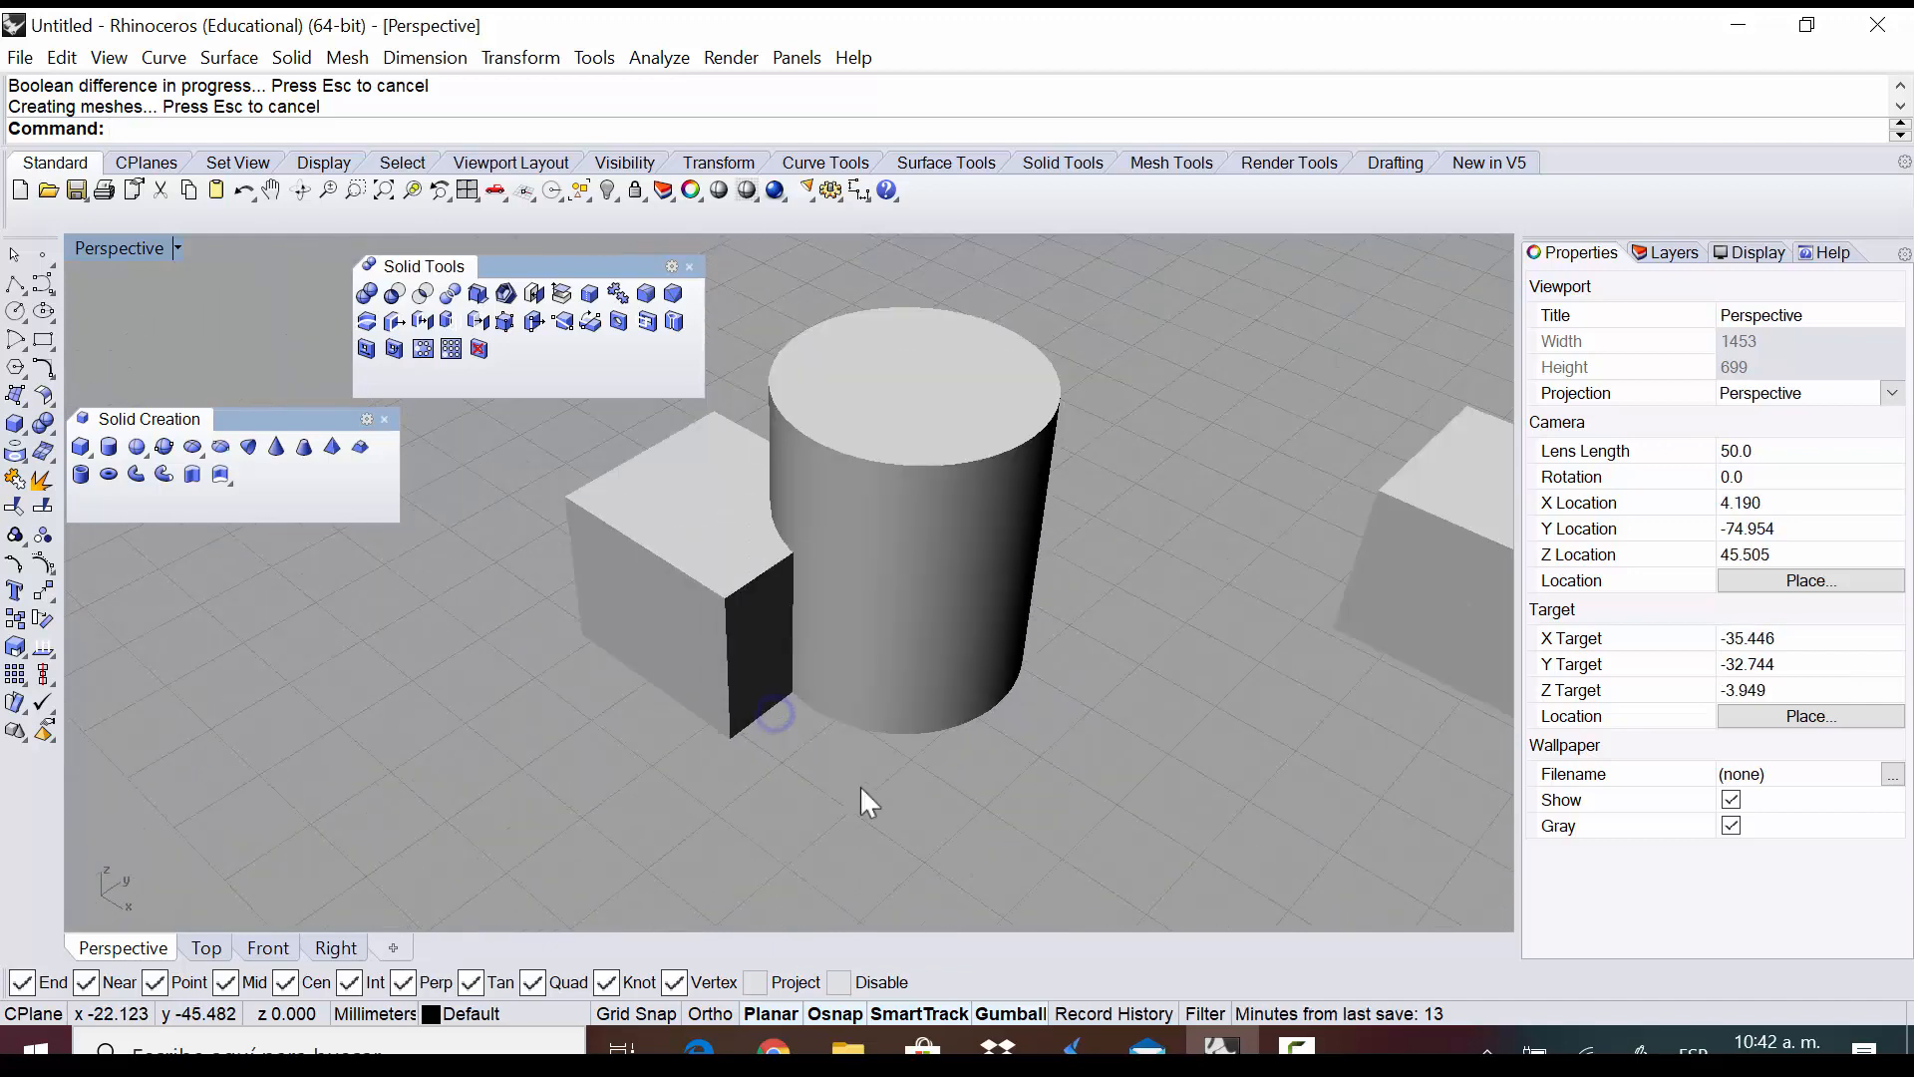
scroll(860, 786, "down", 4)
right_click_drag(1098, 790, 1170, 731)
scroll(1033, 584, "up", 5)
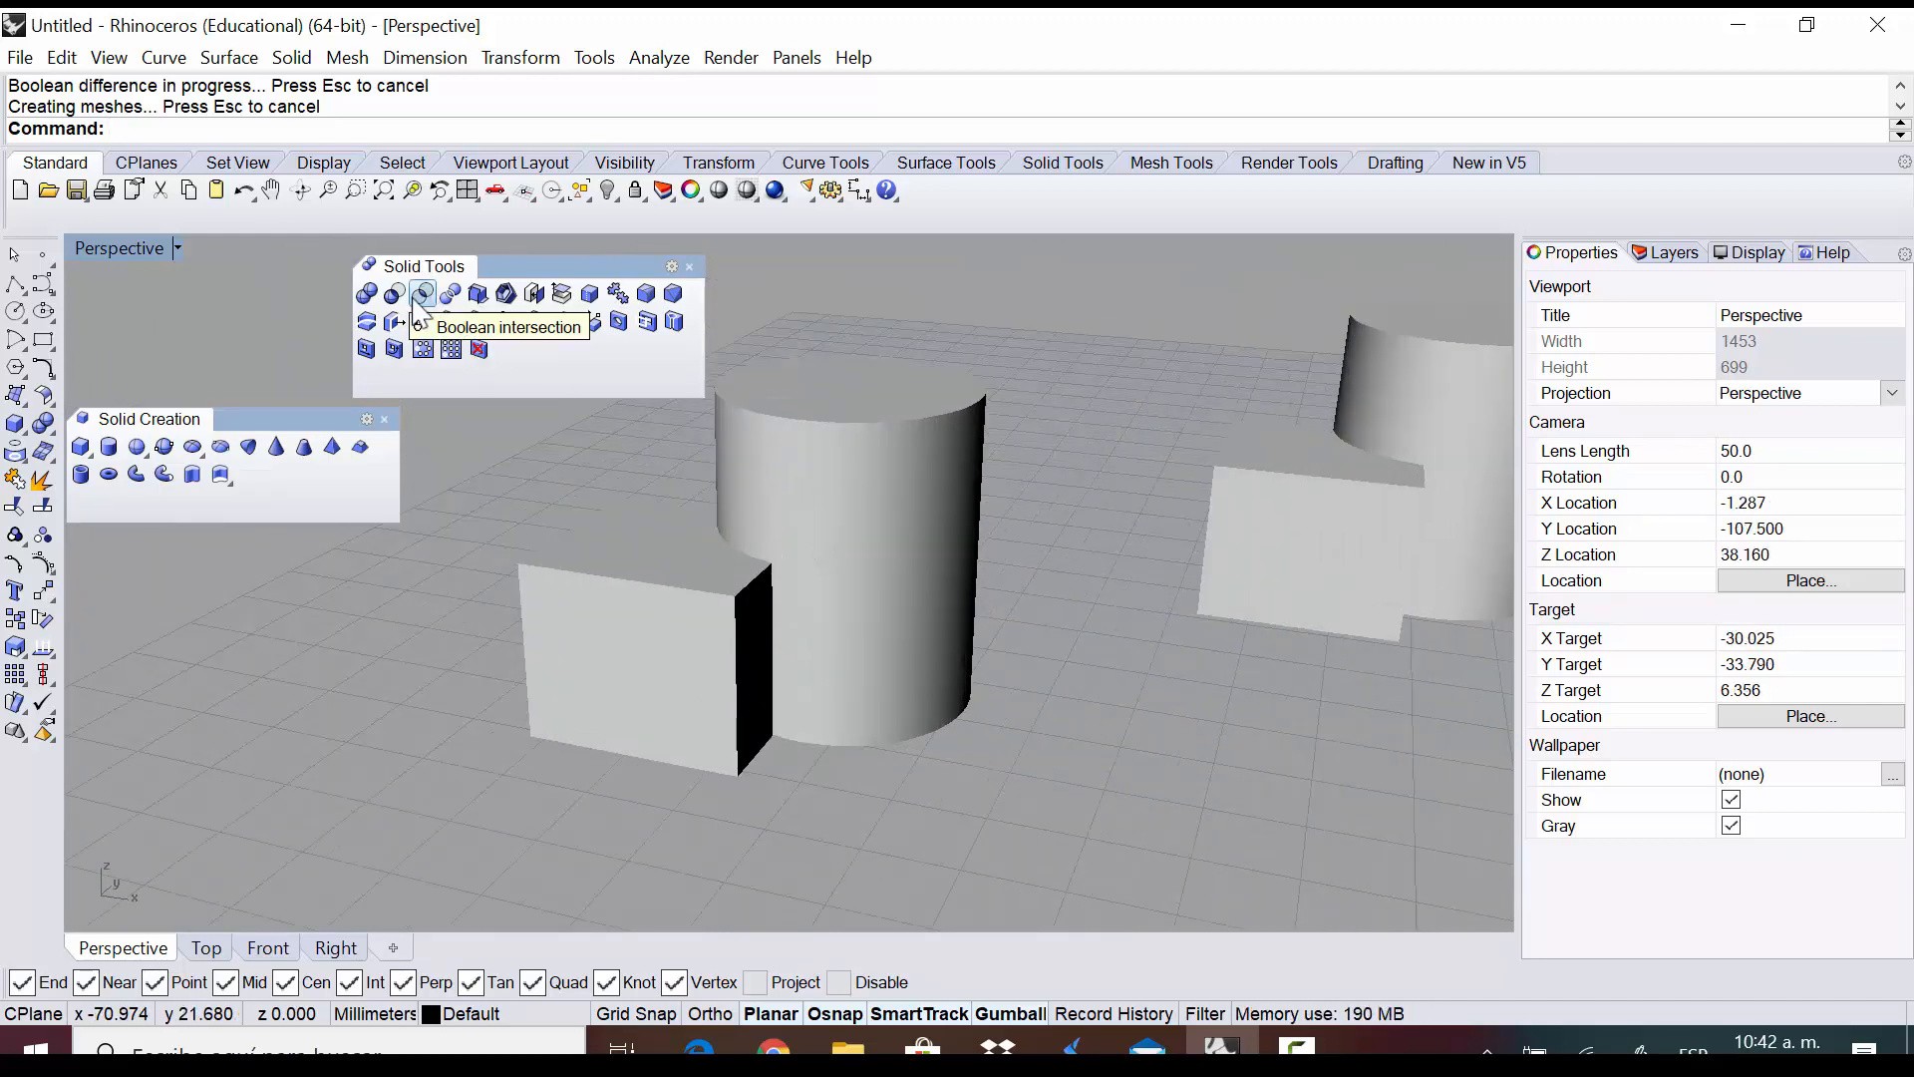
Move the leftmost box and cylinder together from the box's lower front corner to the front right area of the grid, then clear the selection
scroll(735, 601, "down", 10)
right_click_drag(902, 635, 881, 710)
scroll(832, 496, "up", 5)
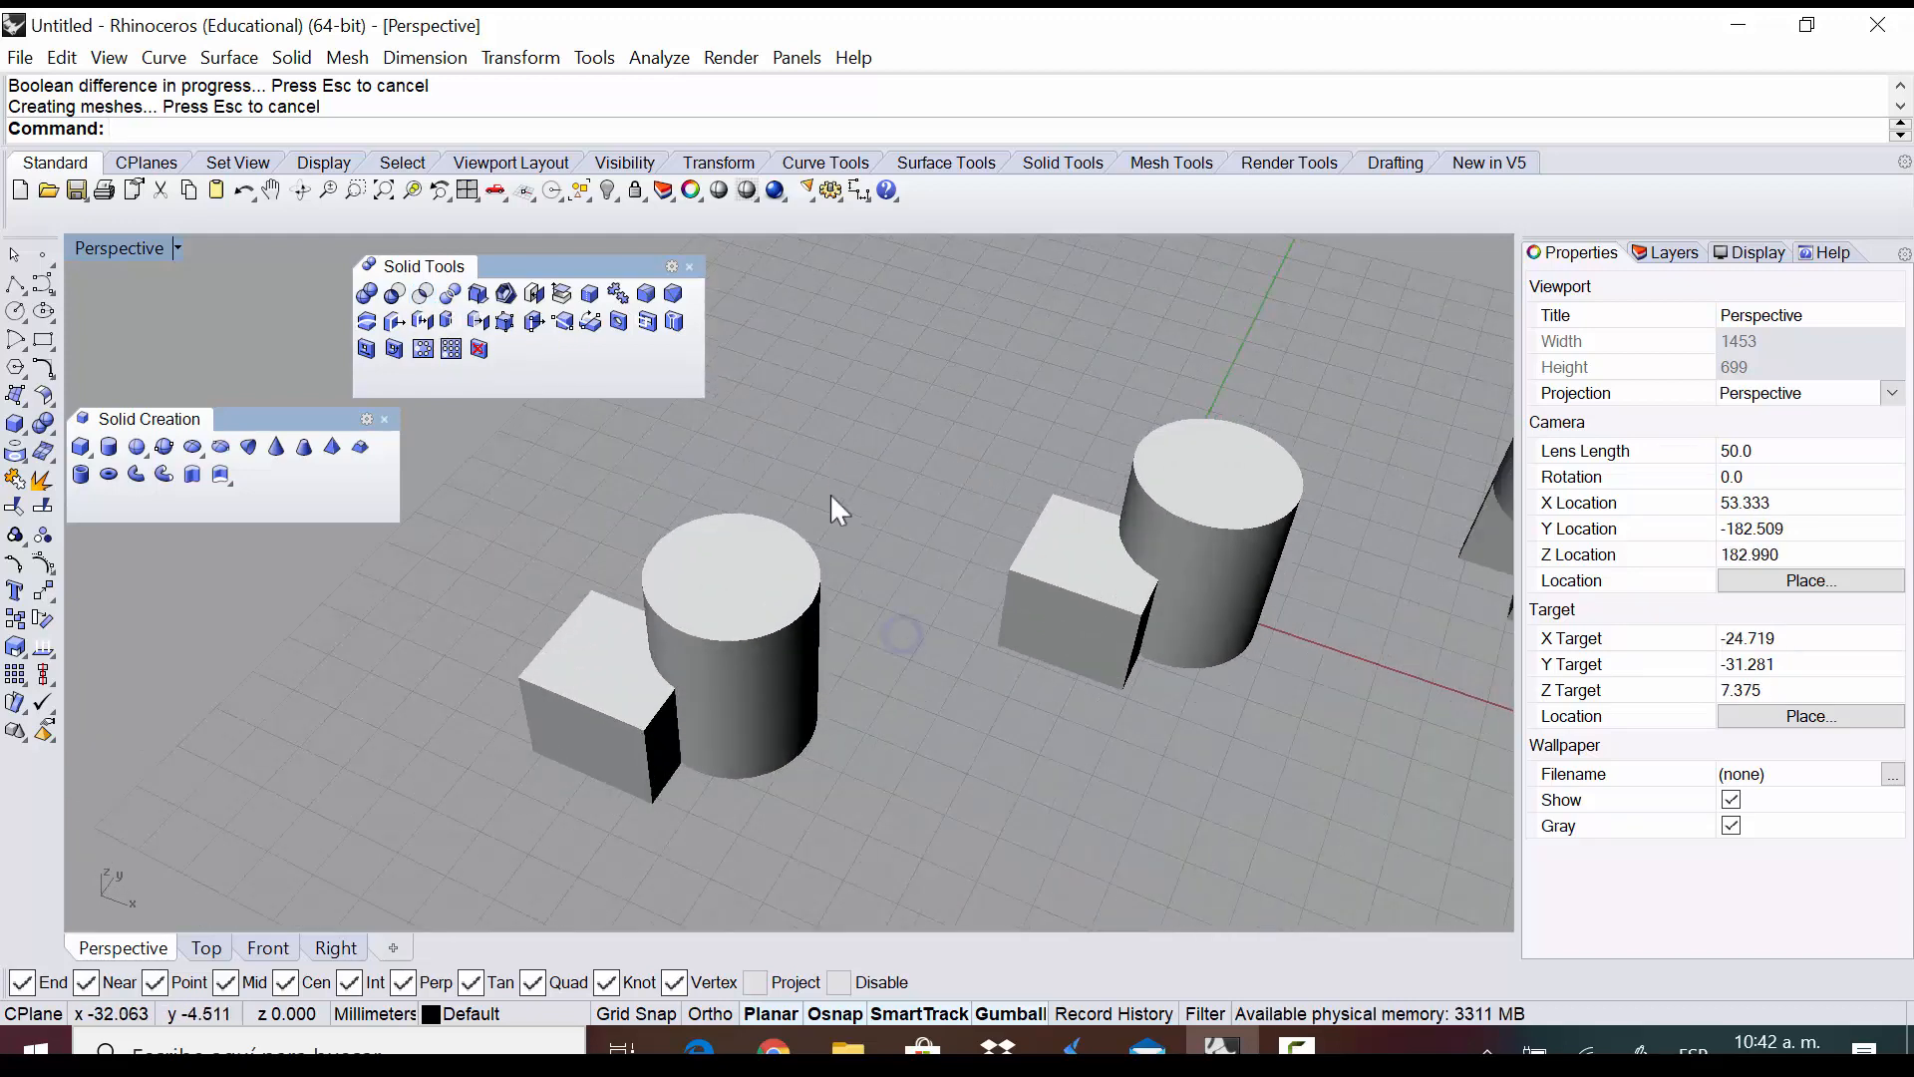
left_click_drag(833, 499, 505, 805)
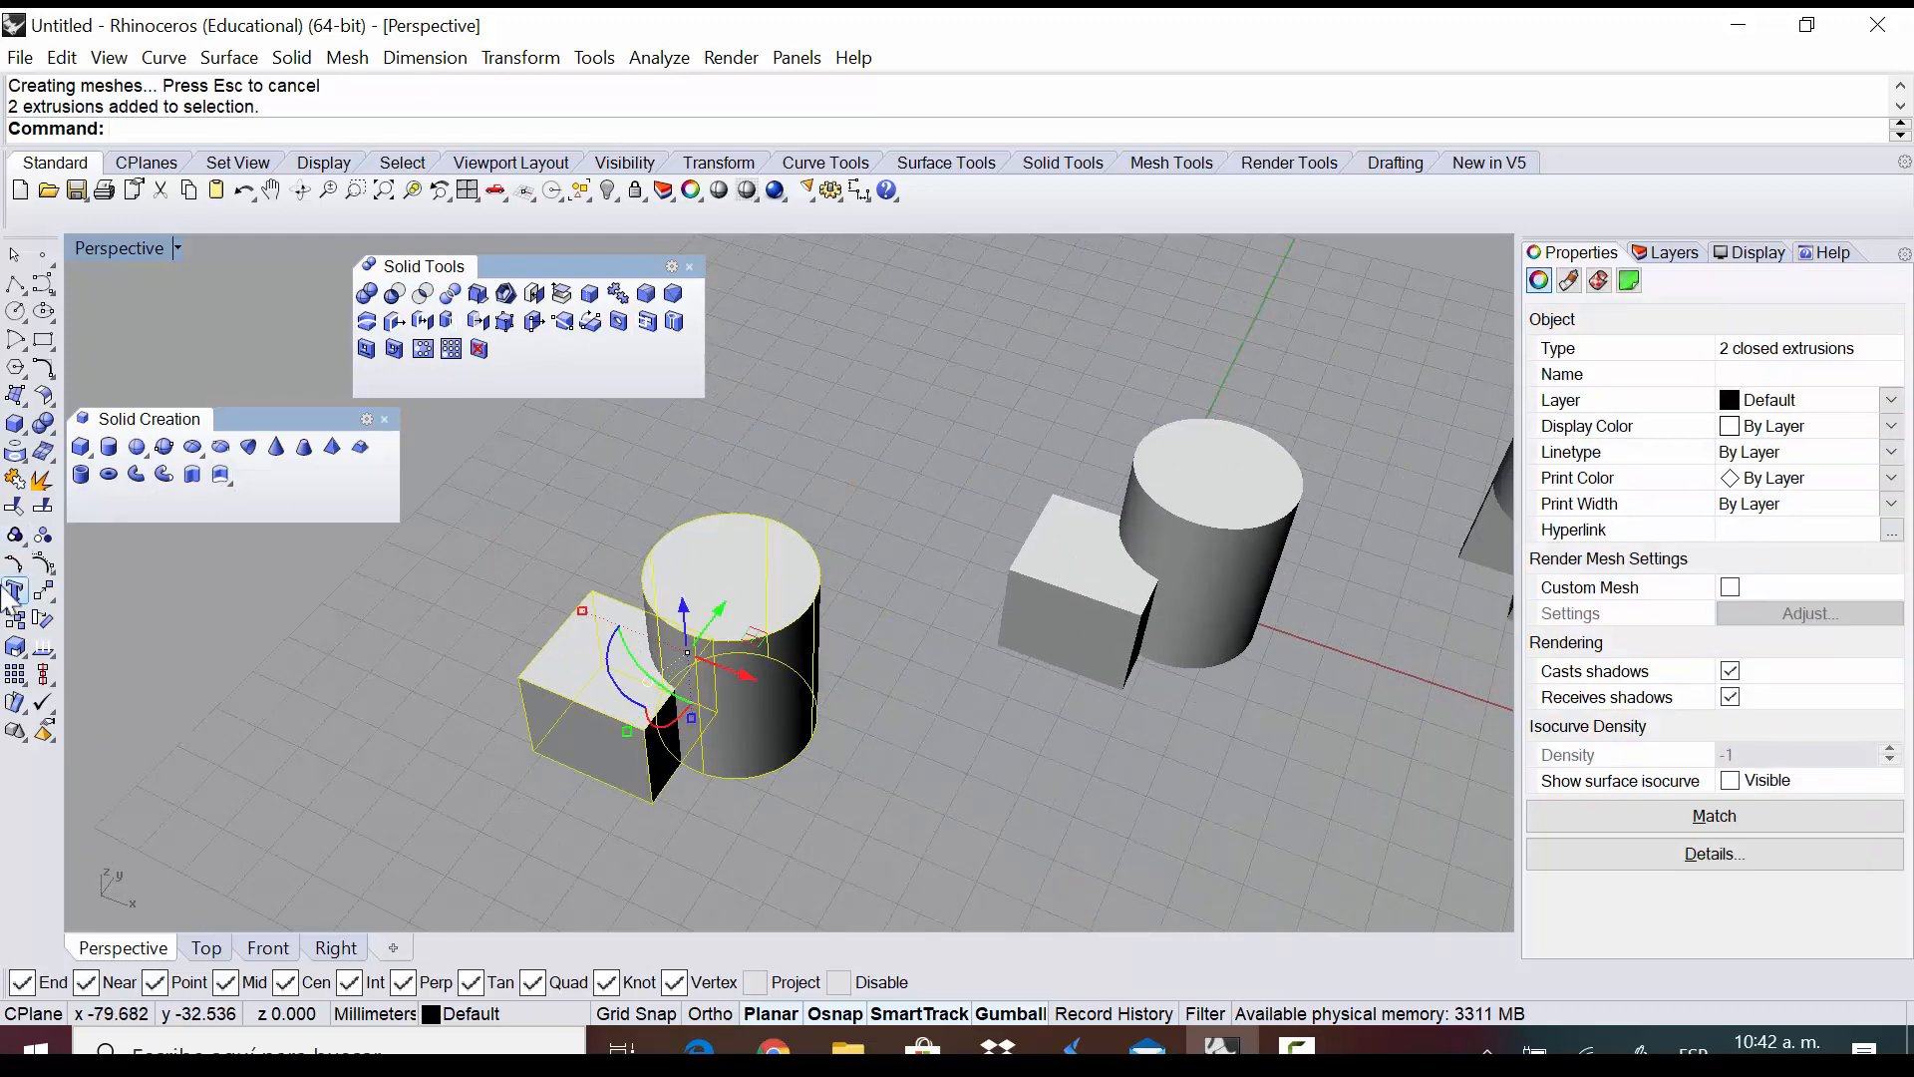
left_click(14, 591)
left_click(658, 791)
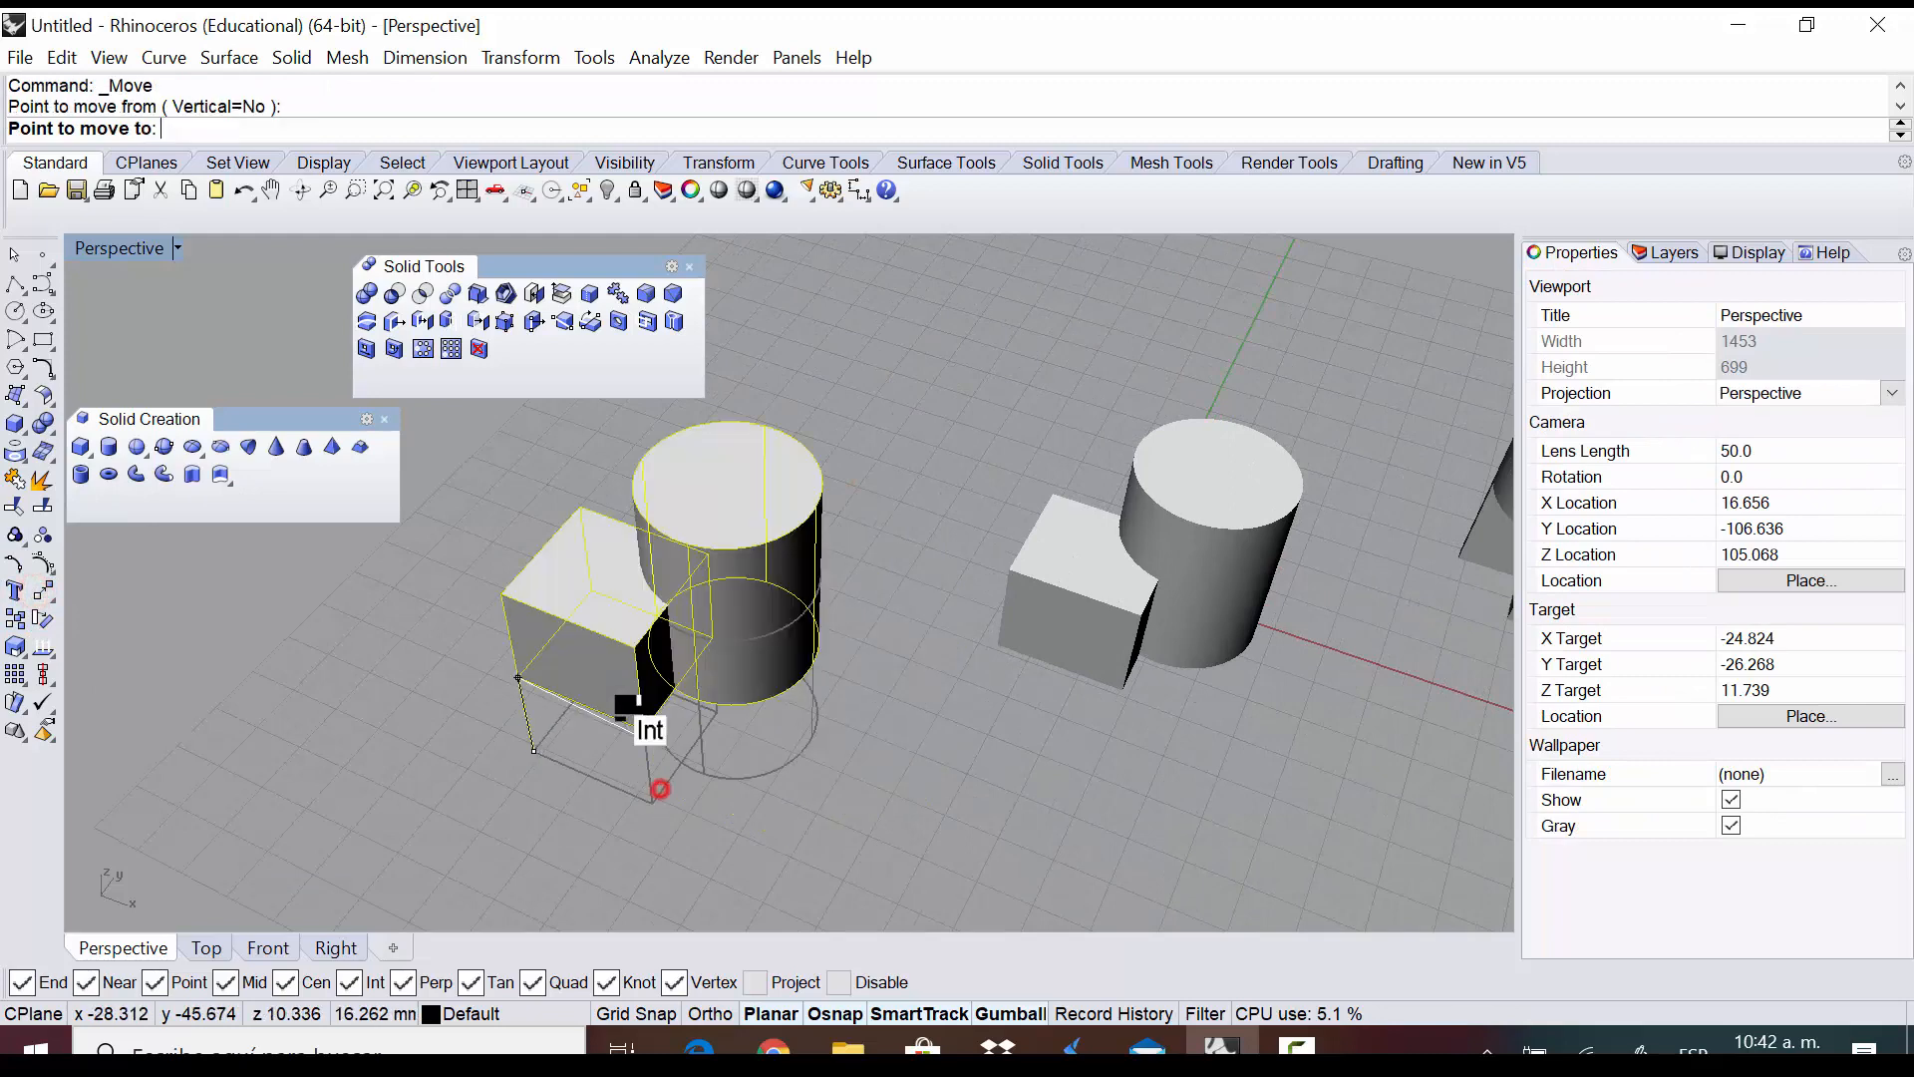
scroll(638, 718, "down", 5)
left_click(848, 782)
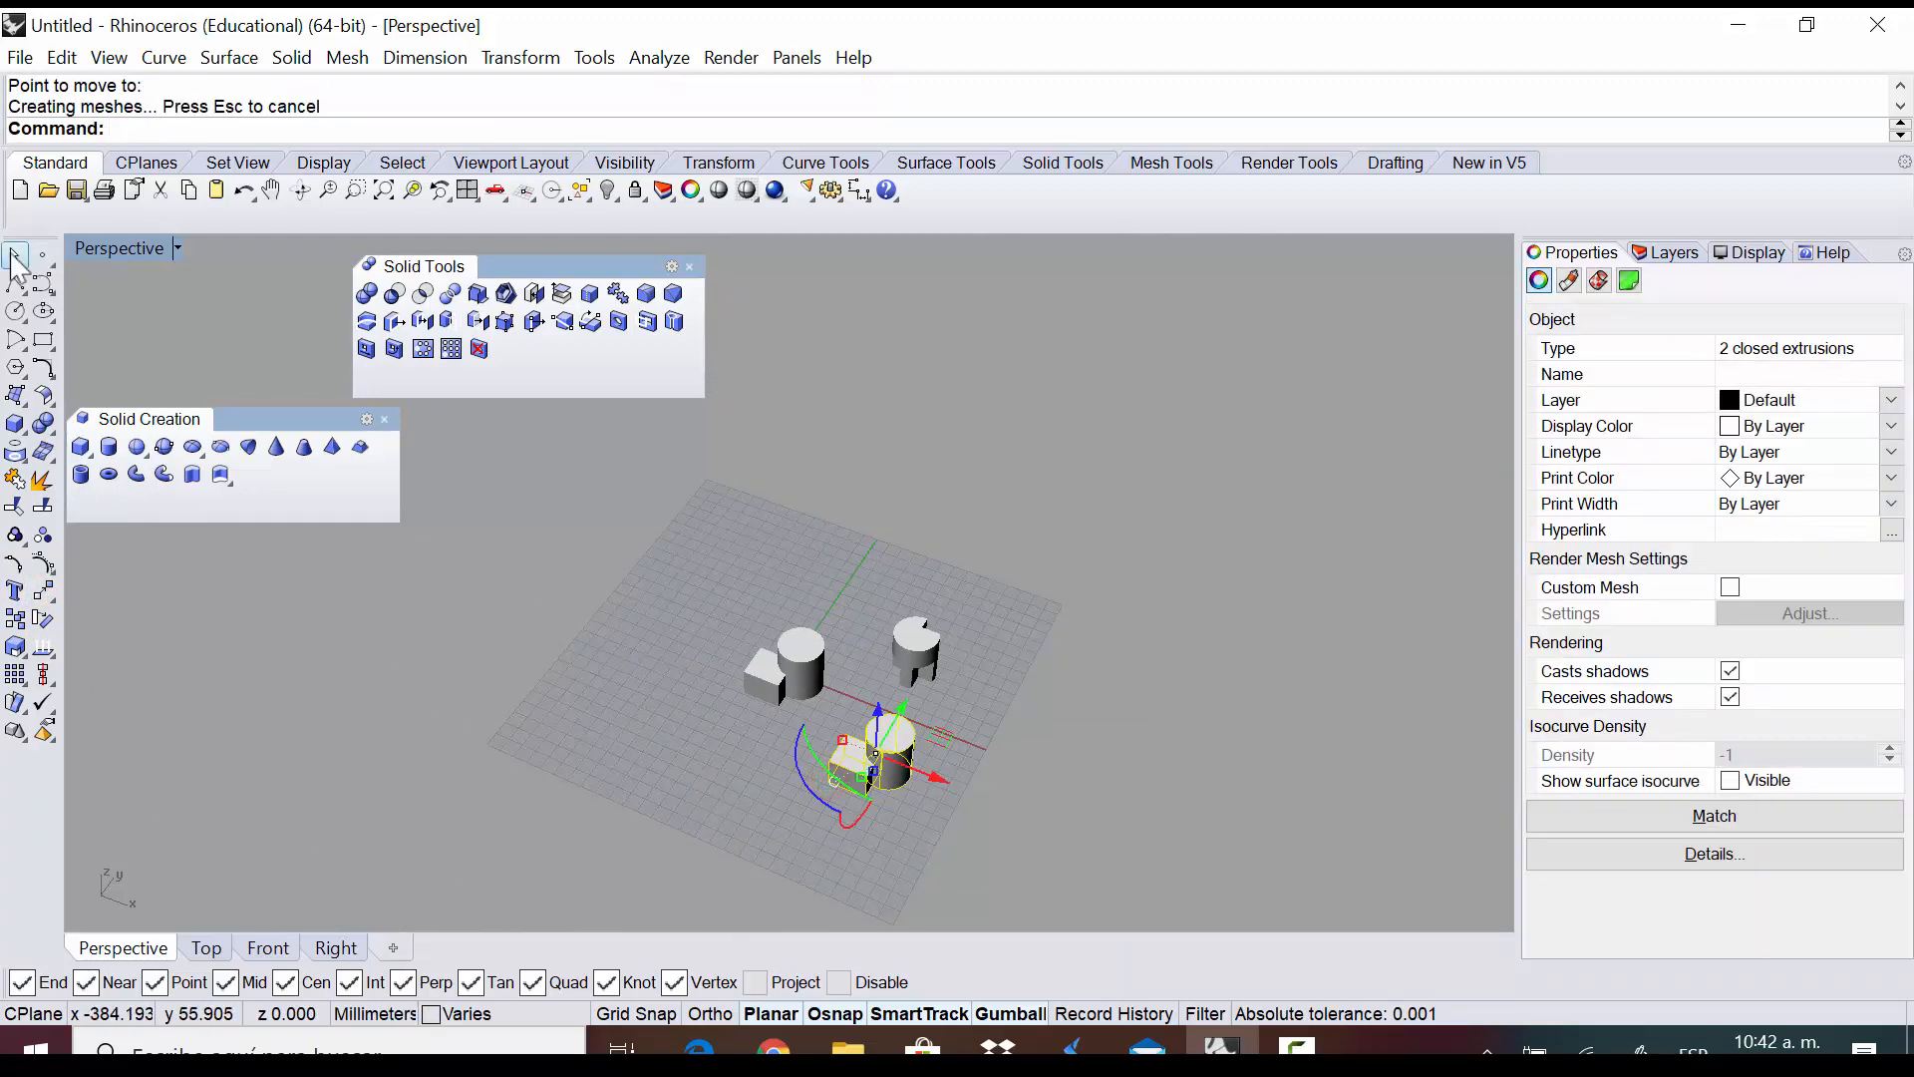
key("Escape")
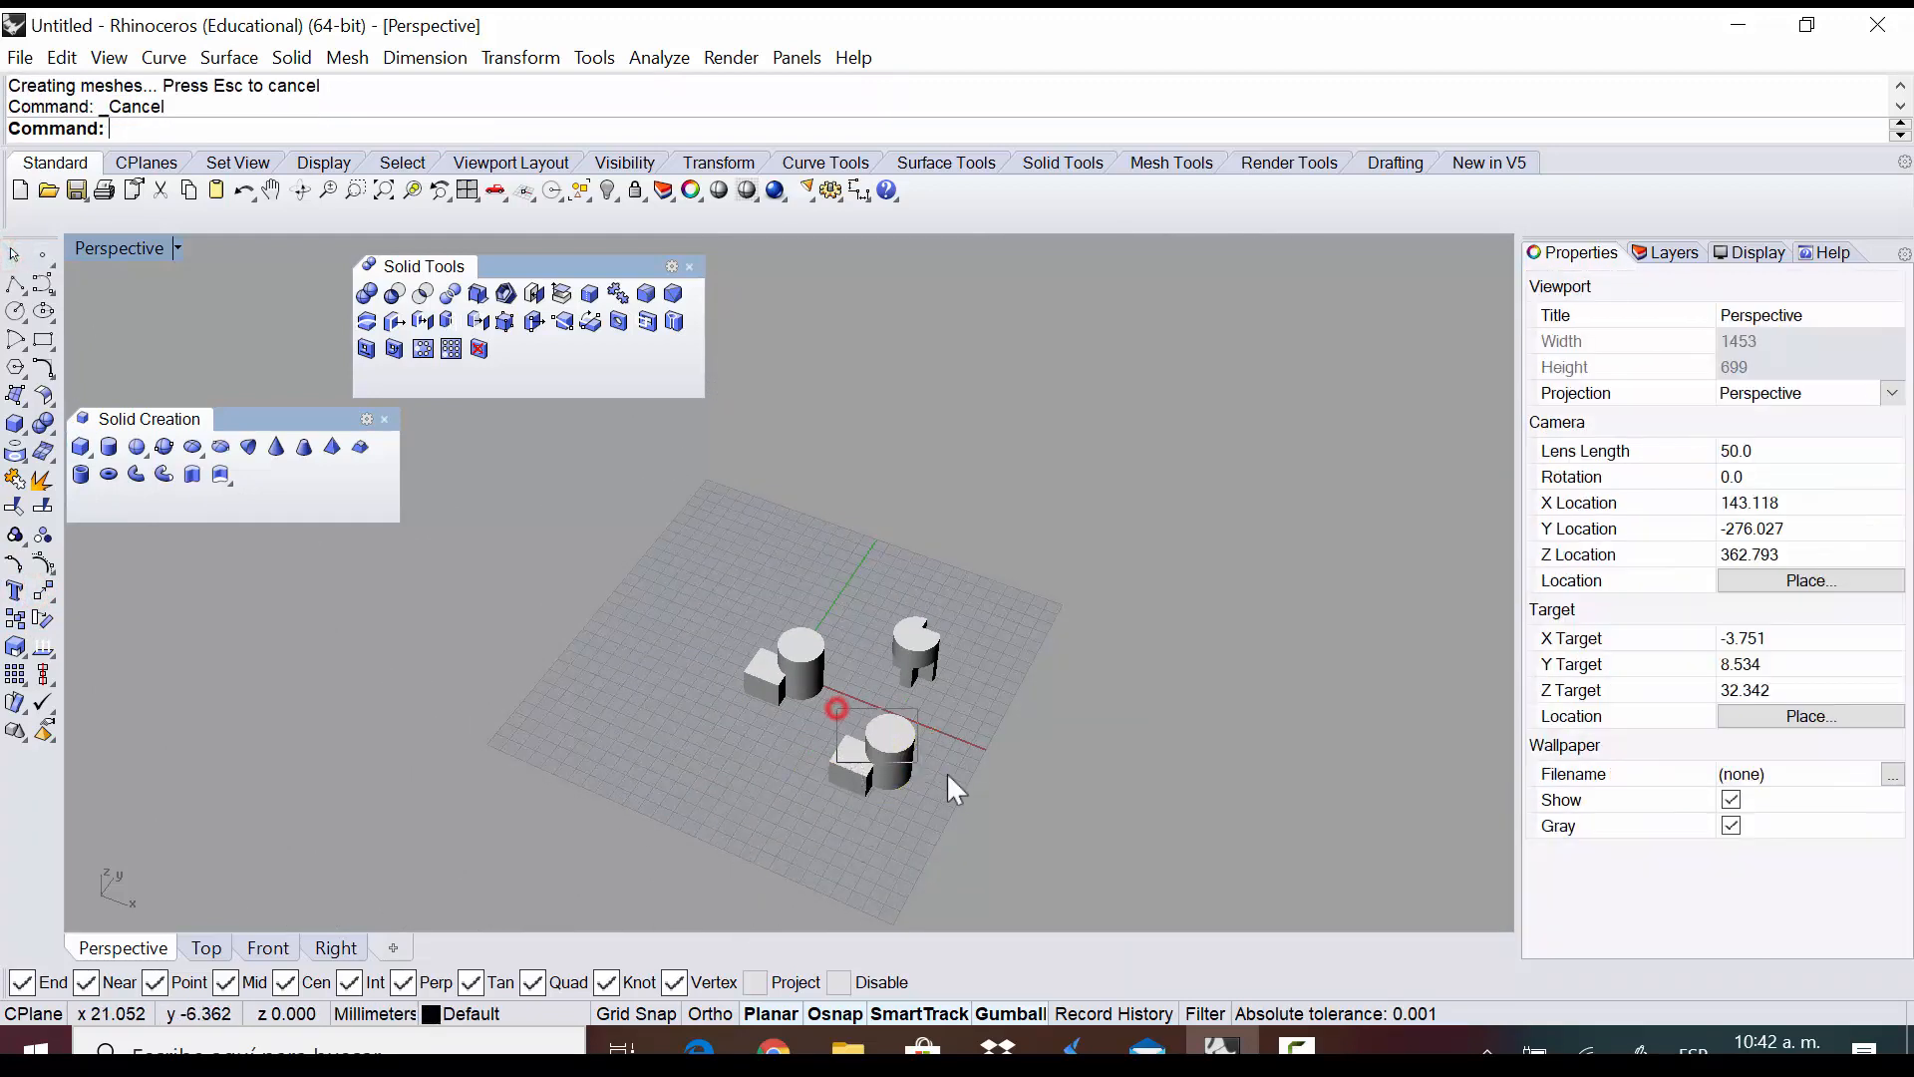
Copy the moved box and cylinder pair twice, placing one copy at the grid's front left and the other at its back left
left_click(828, 723)
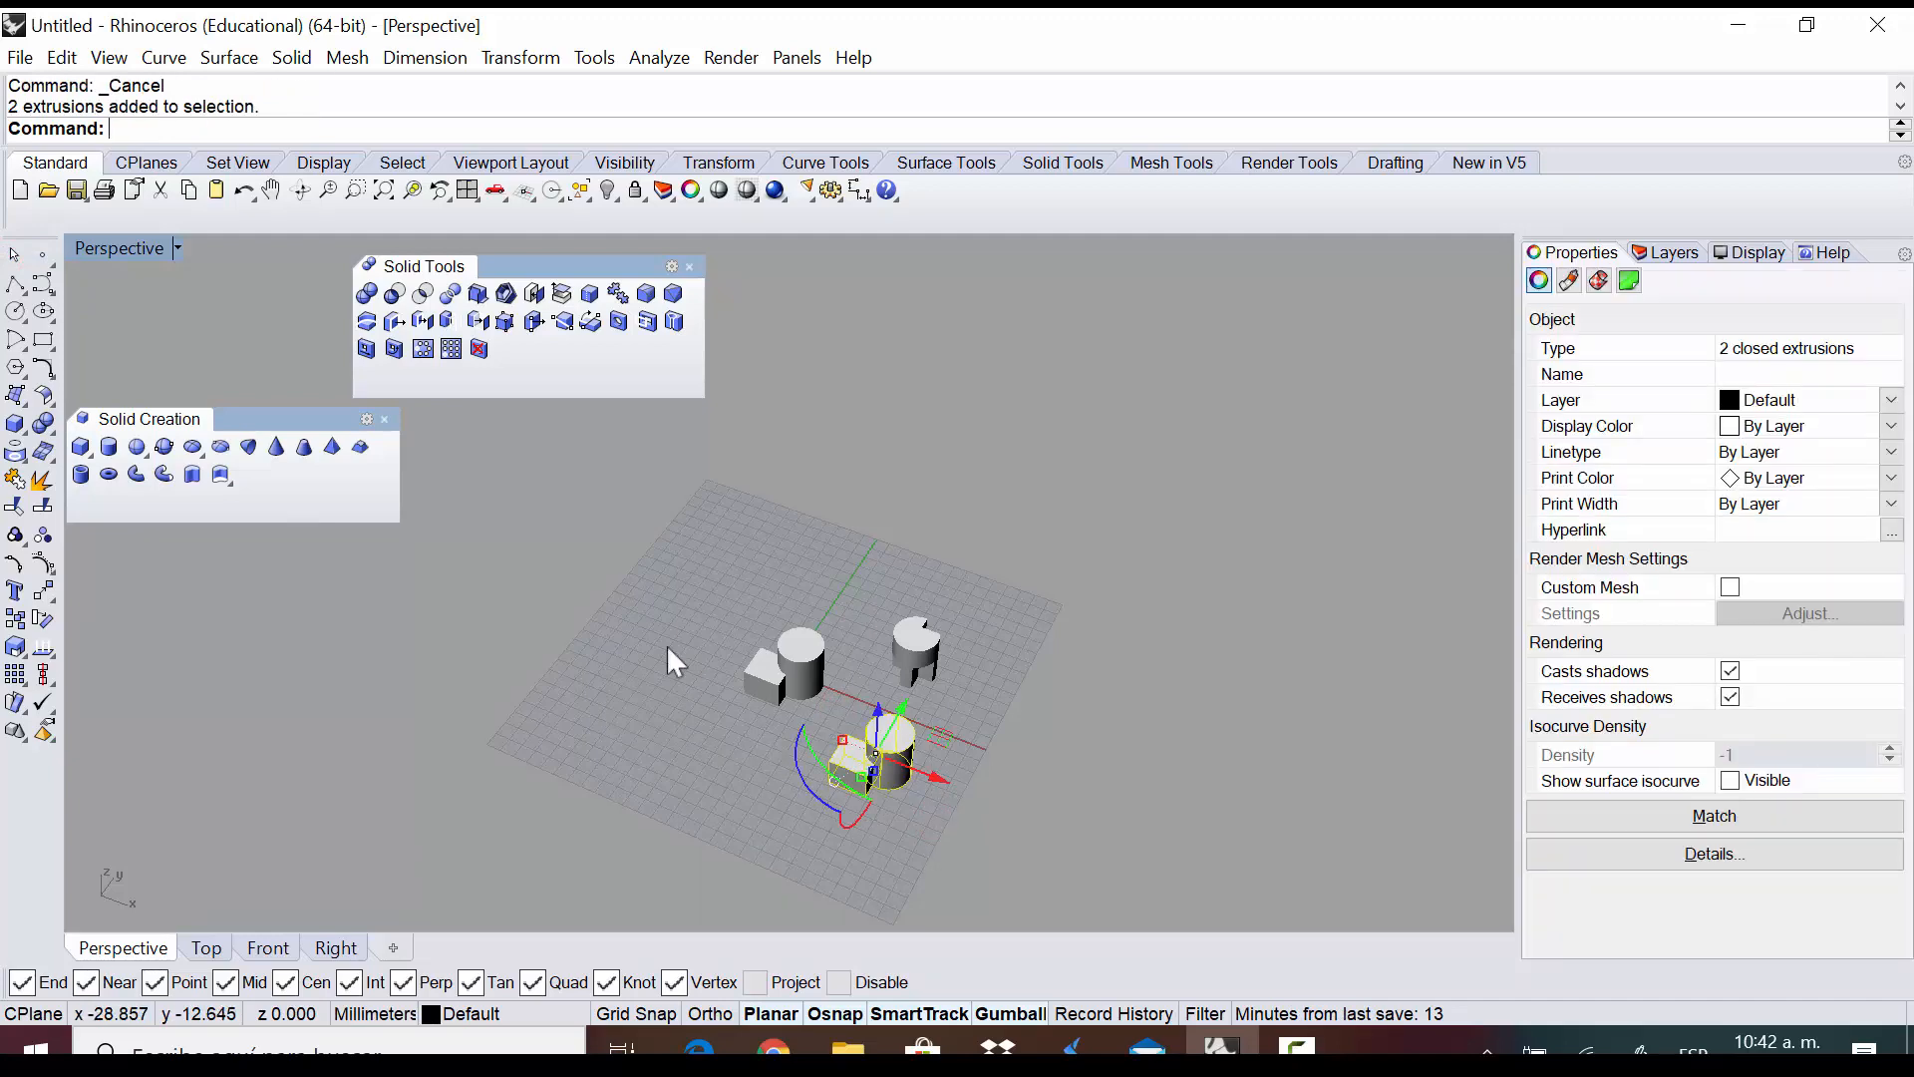
left_click(15, 618)
left_click(878, 767)
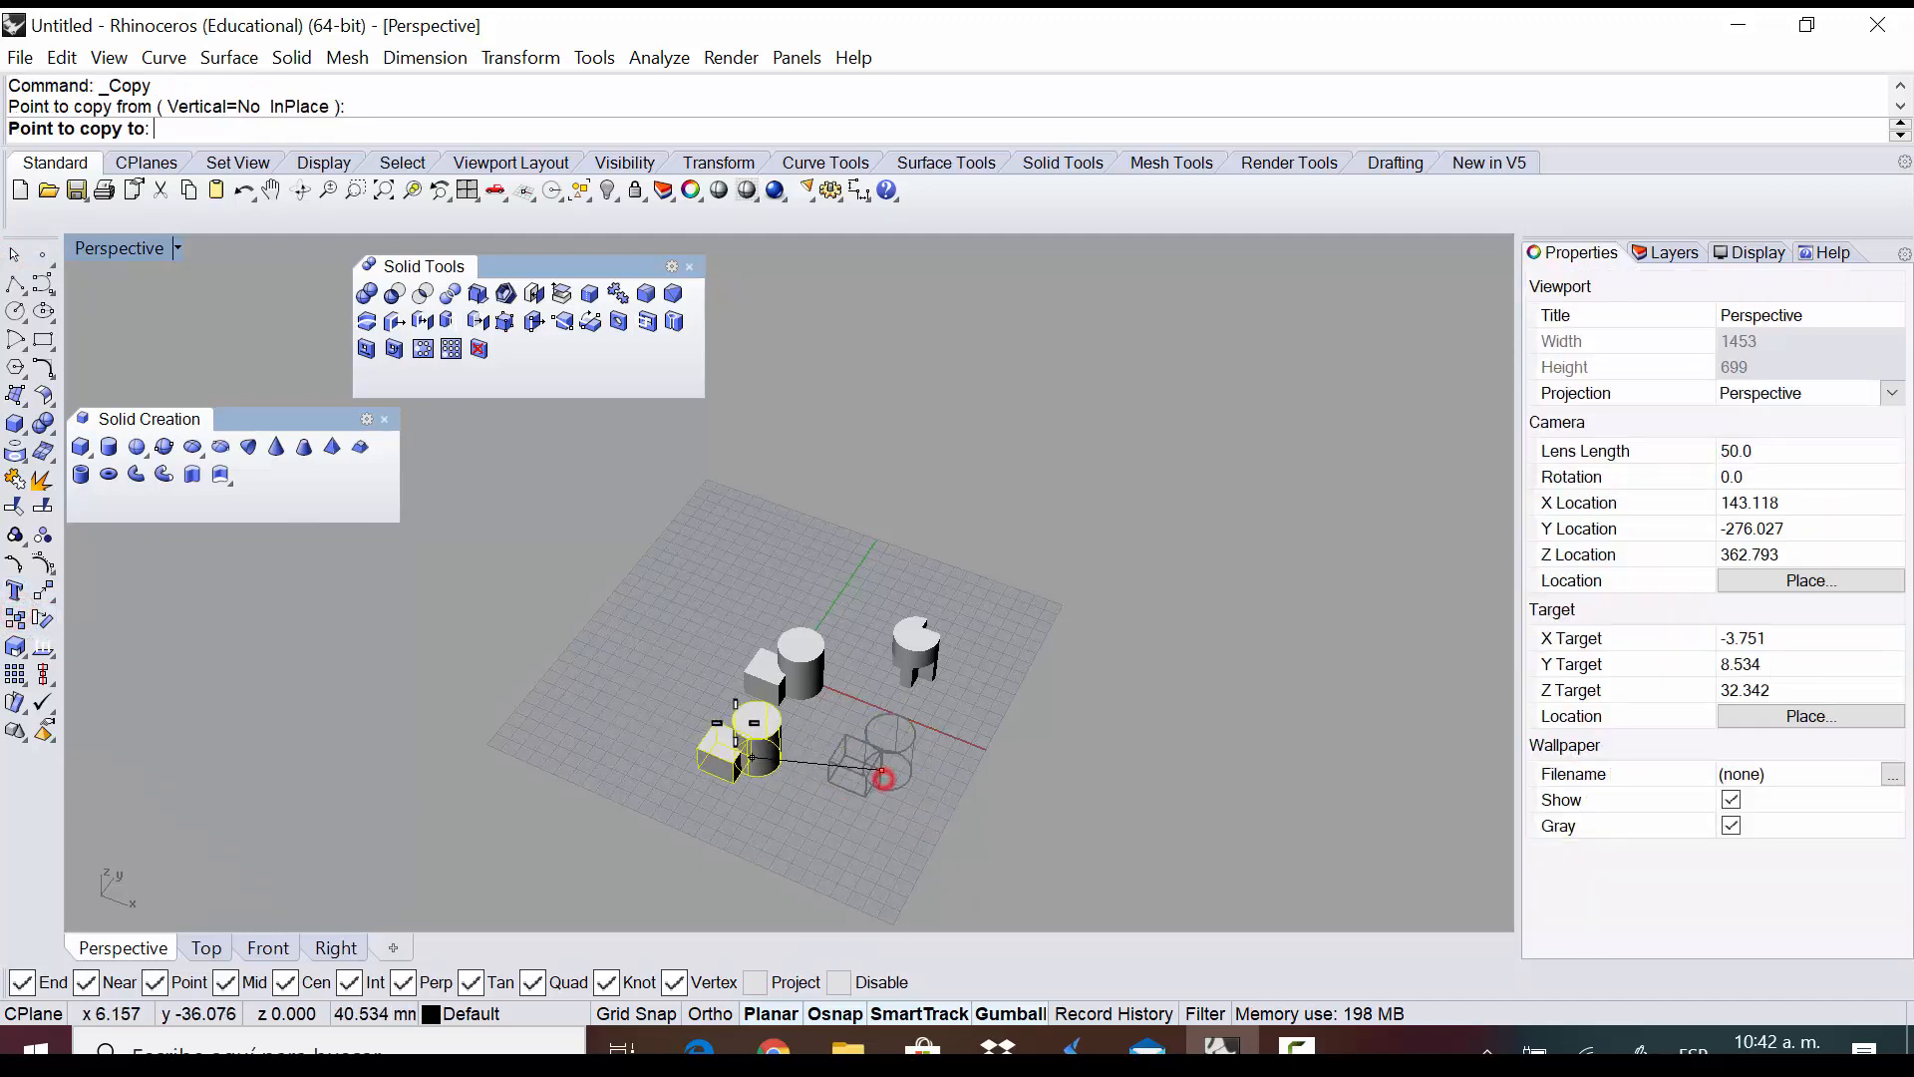
left_click(666, 749)
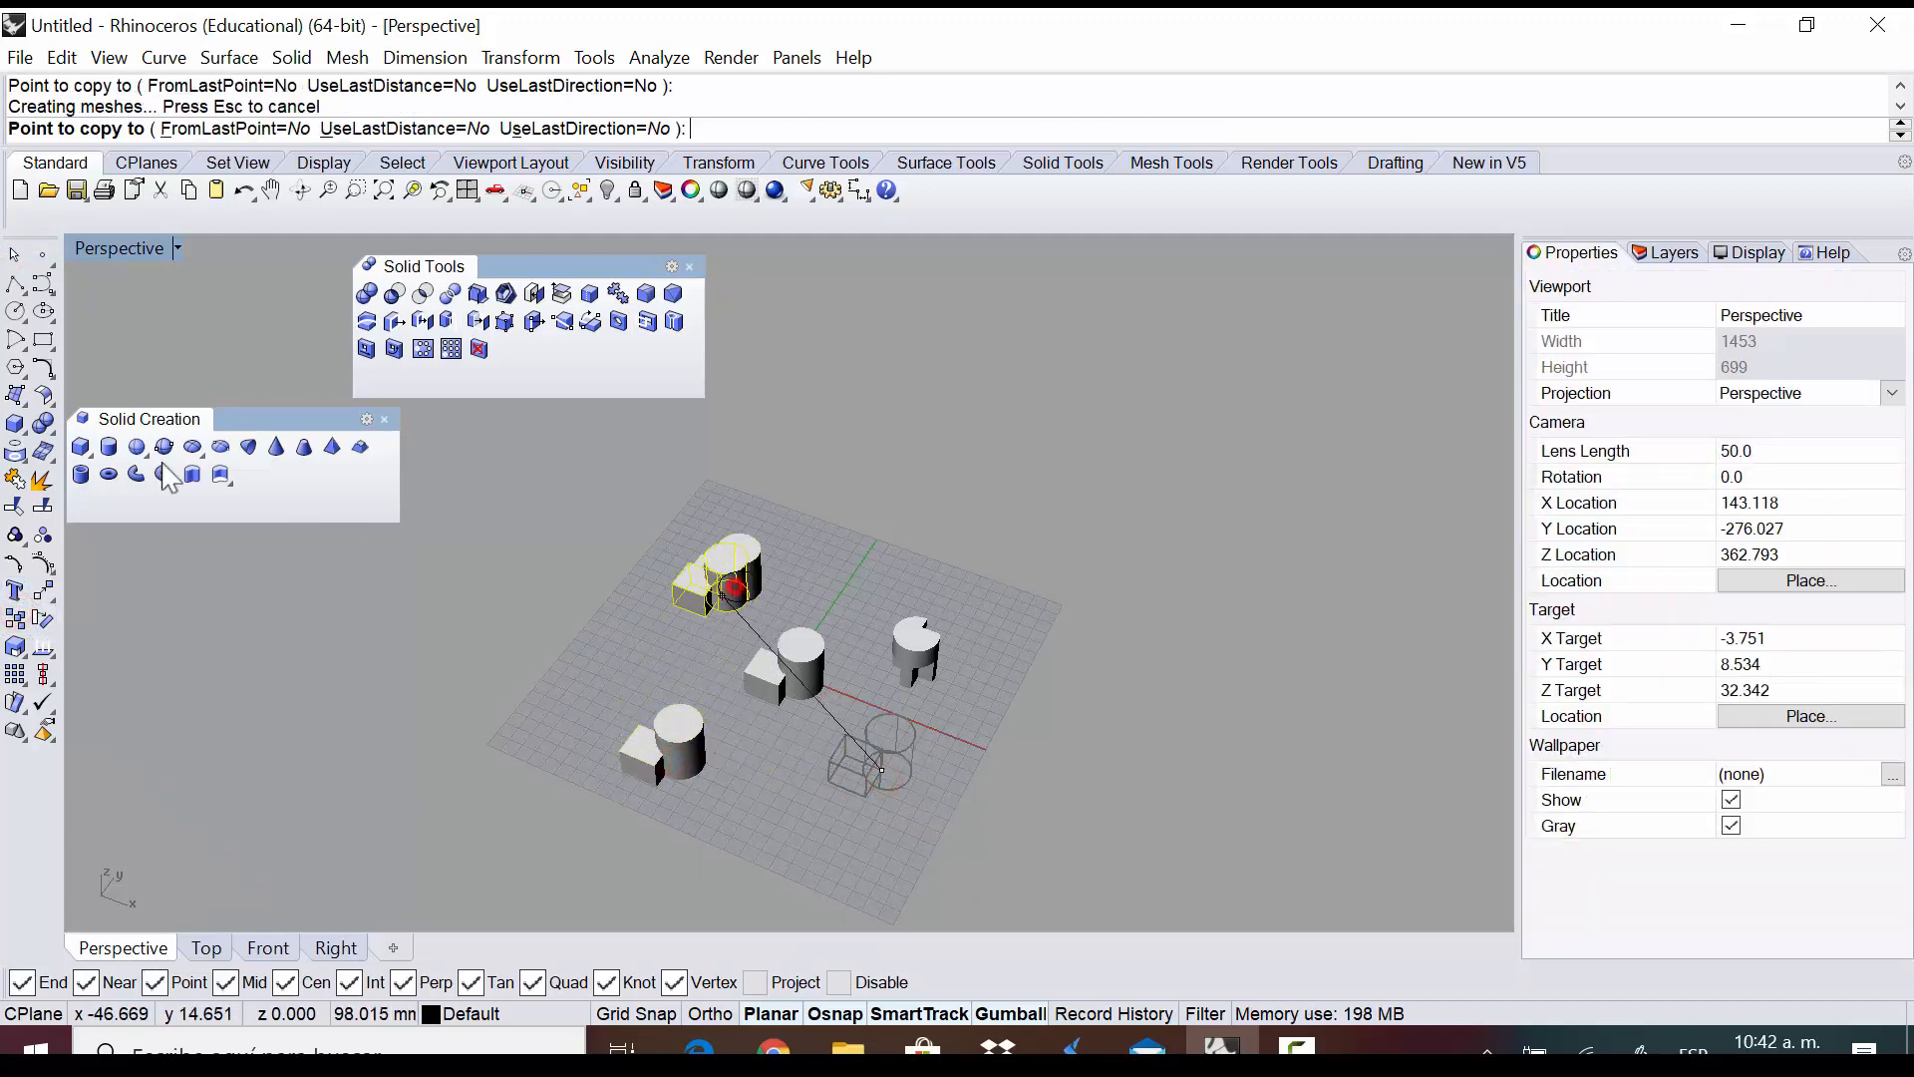
left_click(722, 576)
left_click(12, 251)
left_click(770, 800)
scroll(568, 783, "up", 10)
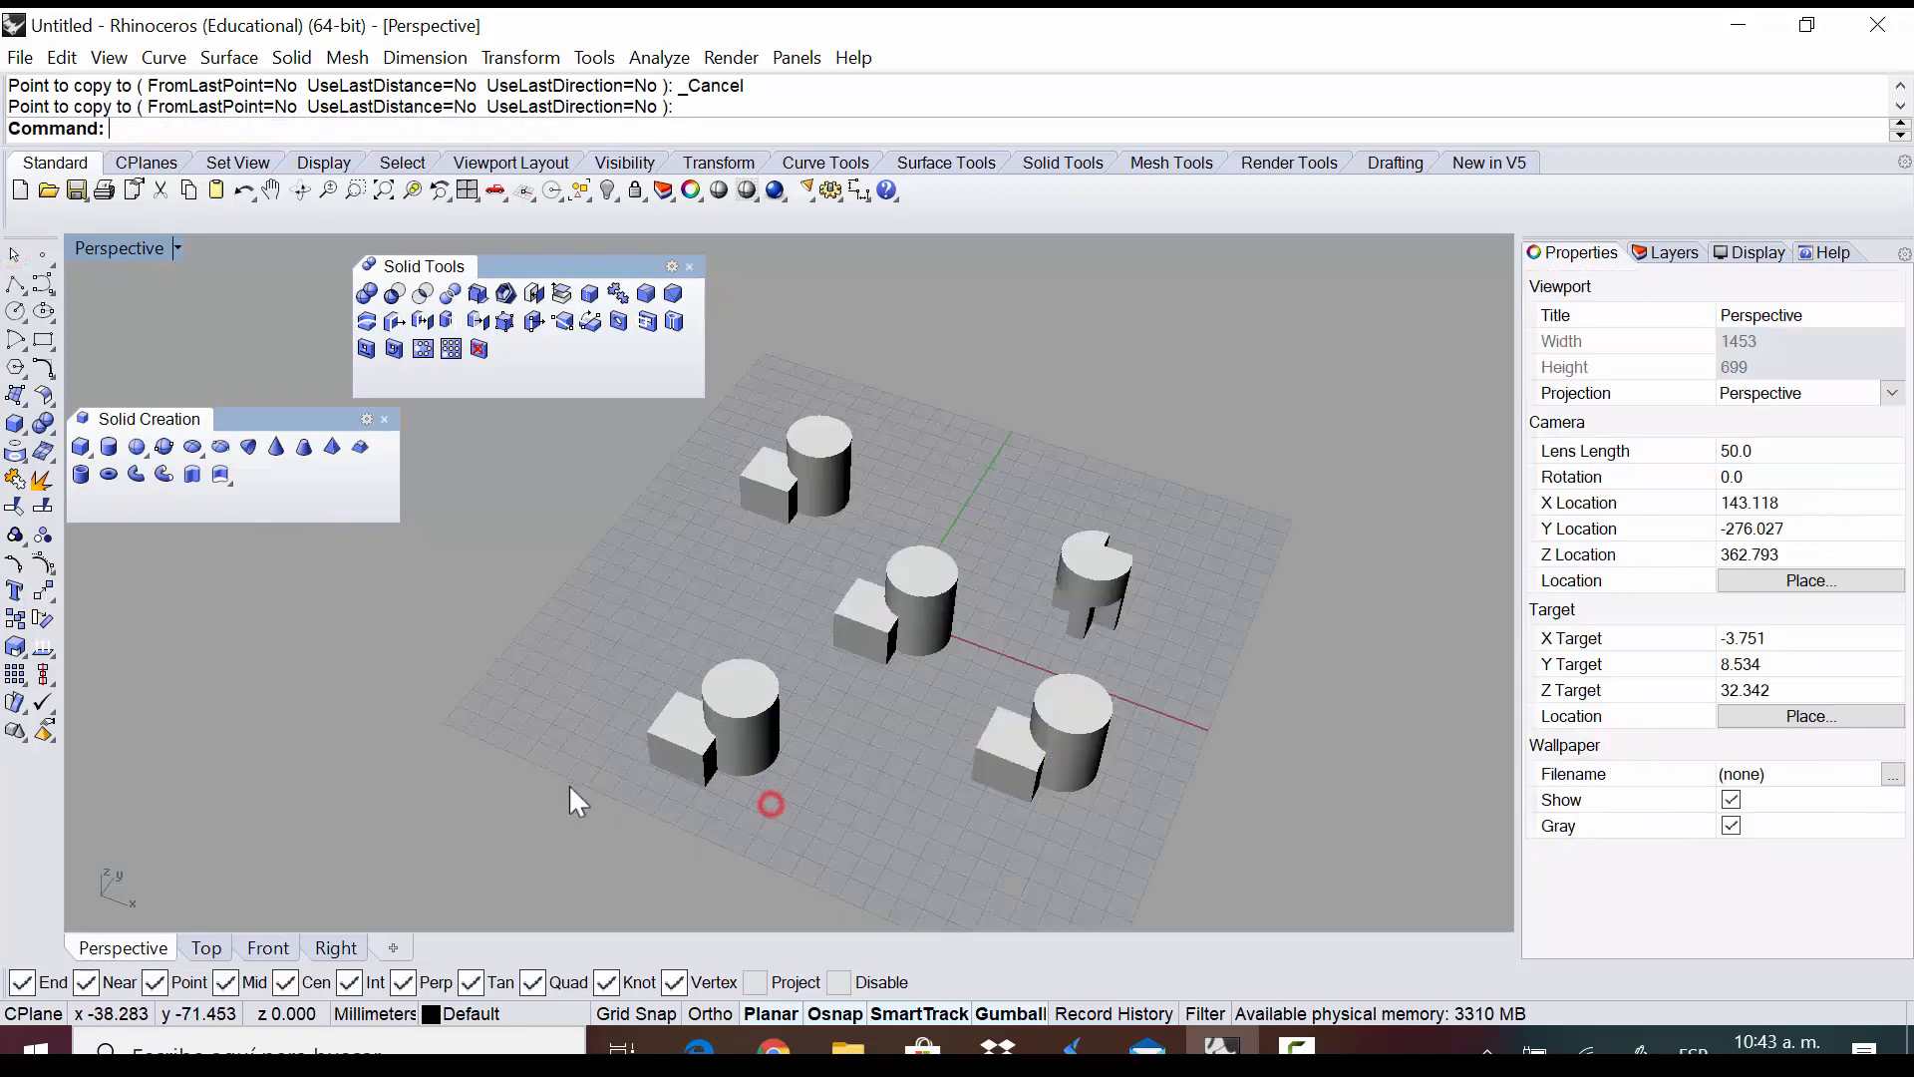
Check the middle solid, the notched solid and the front-left box and cylinder by selecting each, to compare joined and separate objects
right_click_drag(859, 750, 1098, 764)
right_click_drag(1137, 602, 1226, 518)
left_click(1234, 480)
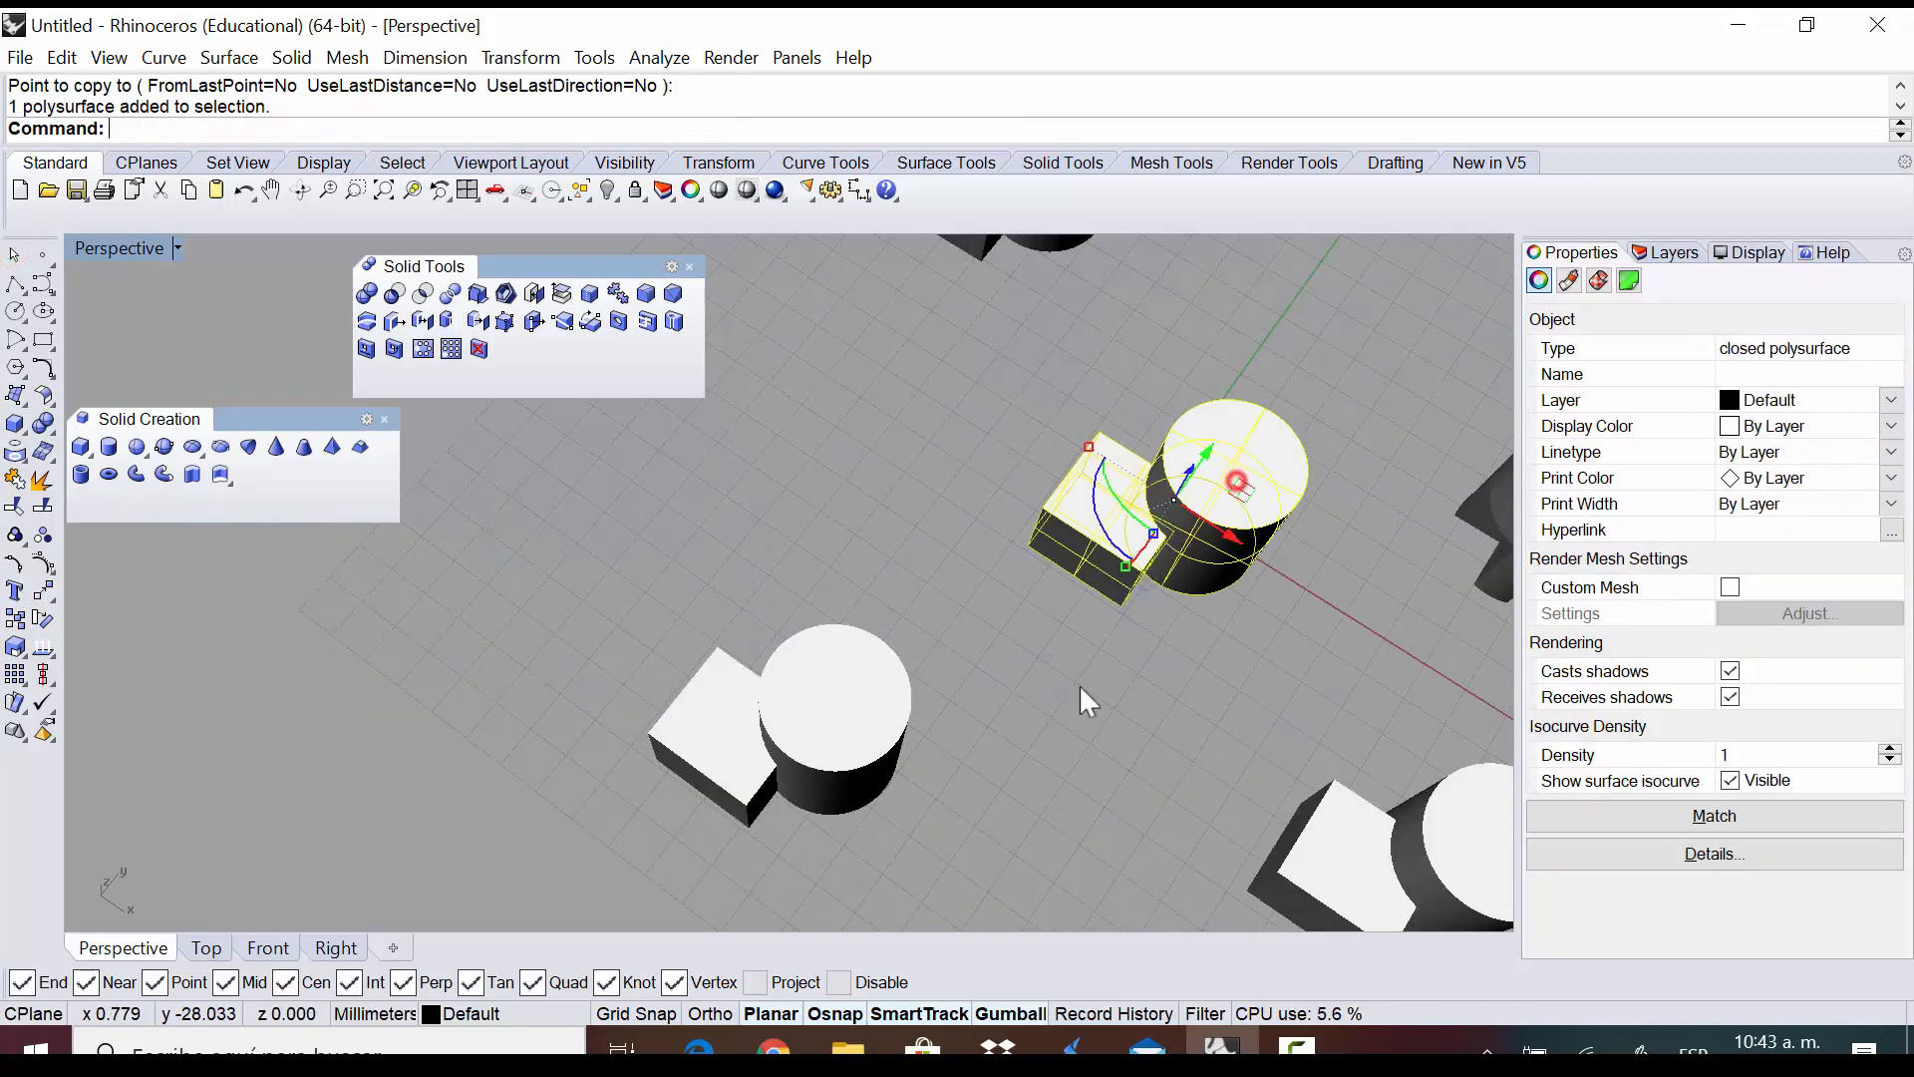
right_click_drag(1104, 692, 1215, 549)
left_click(1409, 306)
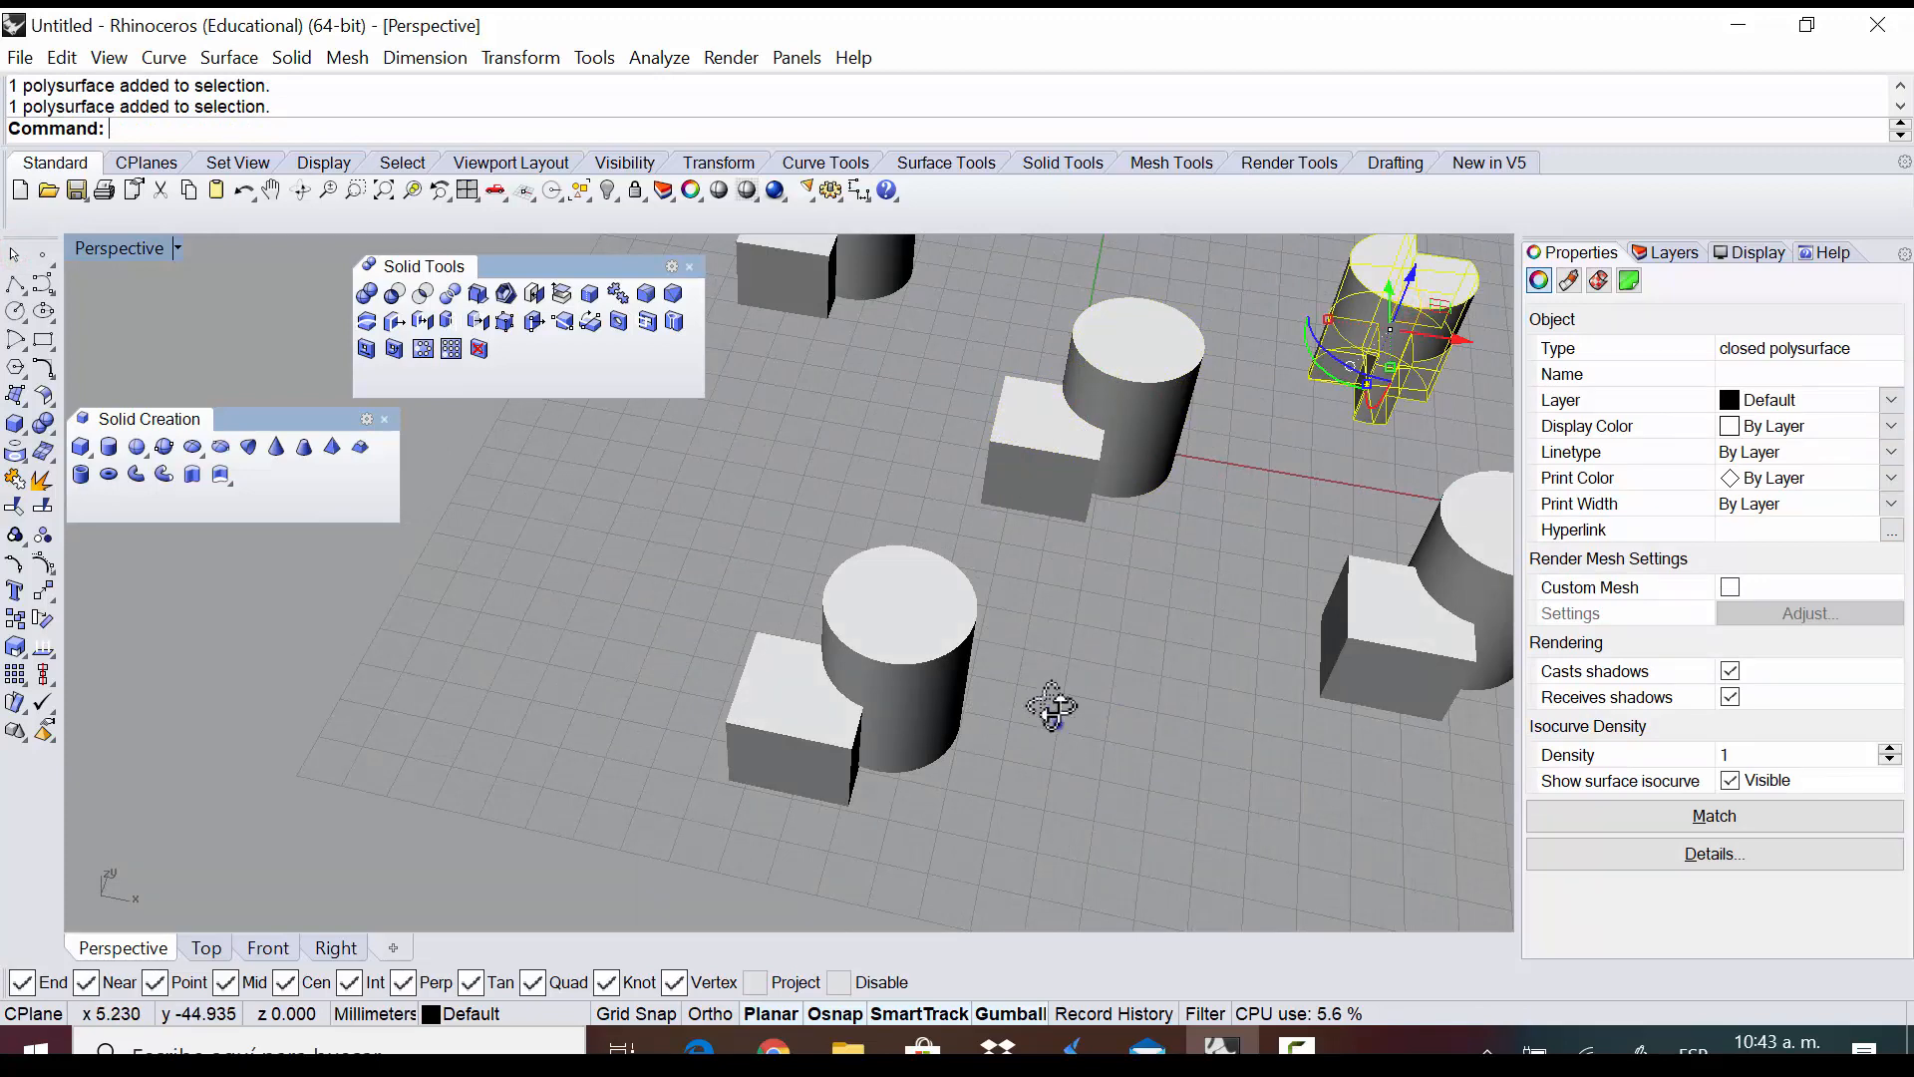
mouse_move(1049, 708)
right_mouse_down()
mouse_move(1015, 598)
mouse_move(1020, 705)
right_mouse_up()
left_click(852, 638)
left_click(853, 638)
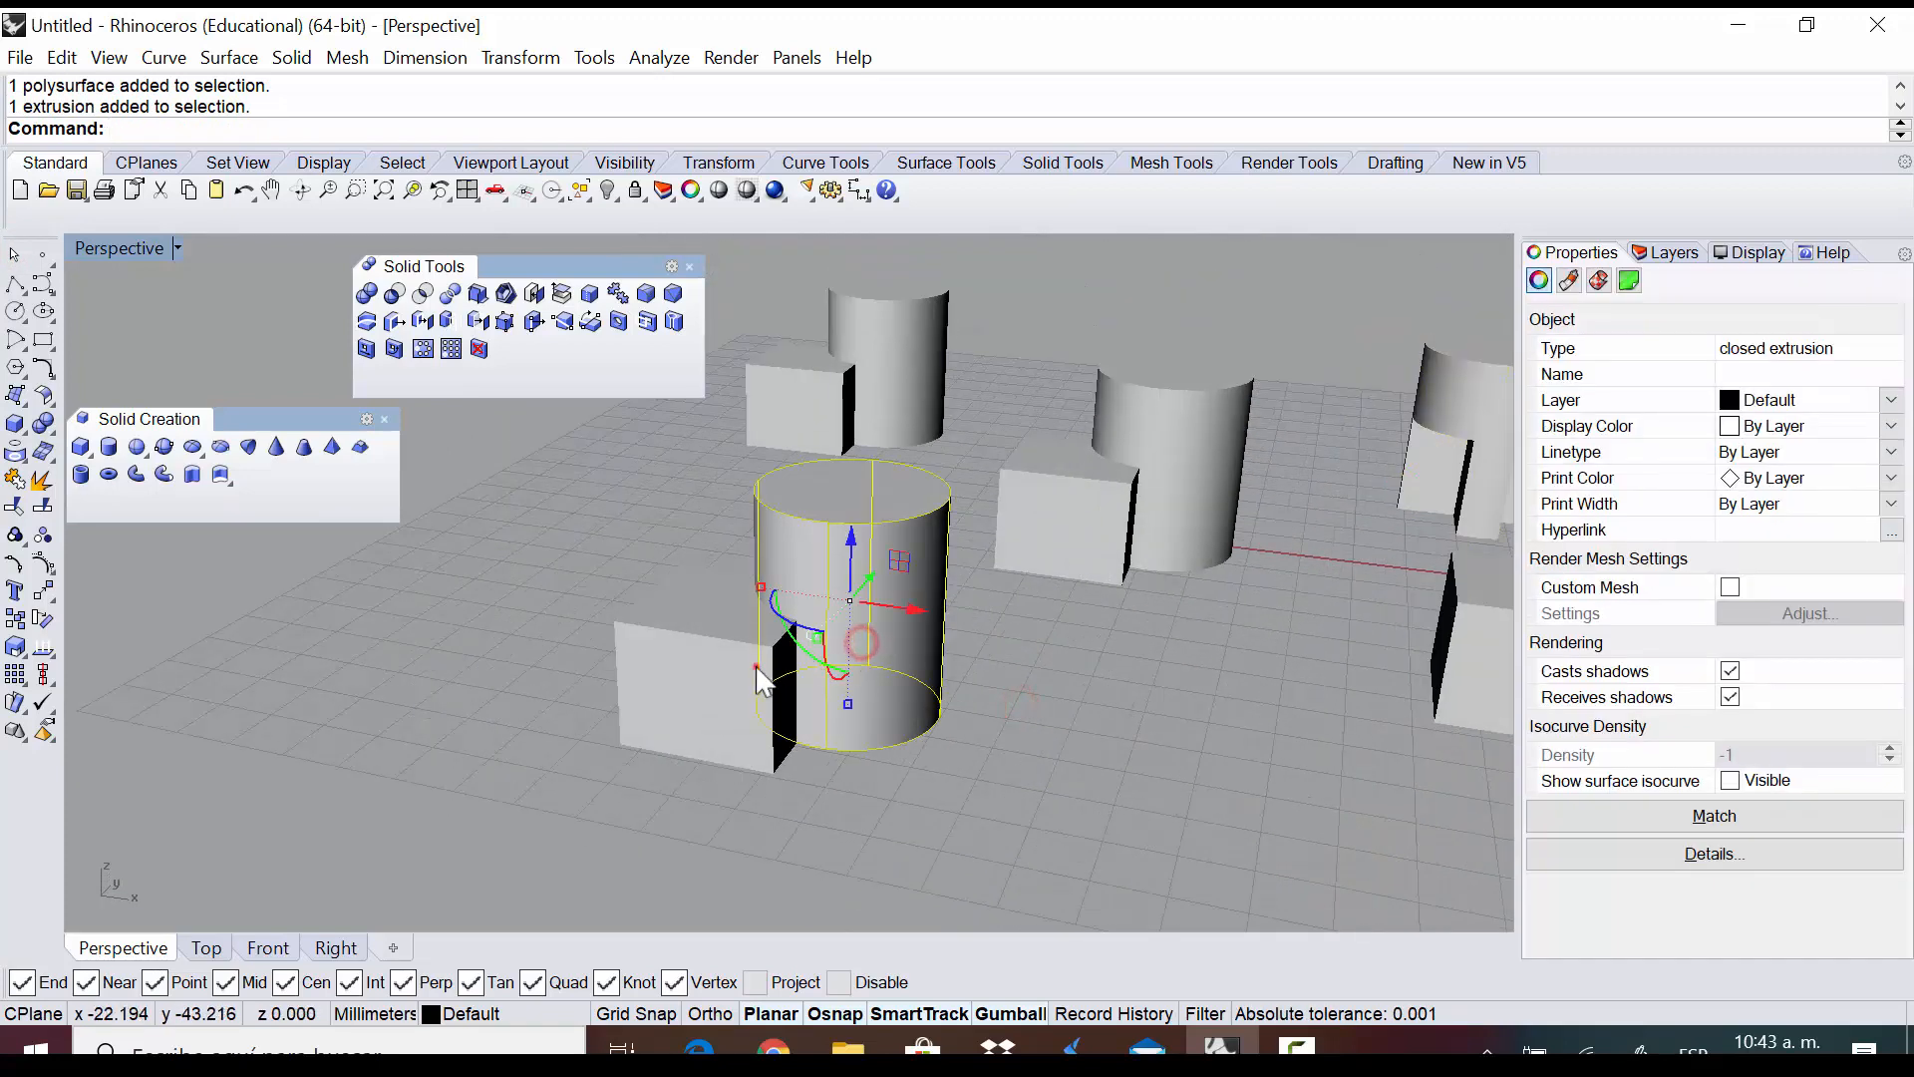
left_click(1026, 740)
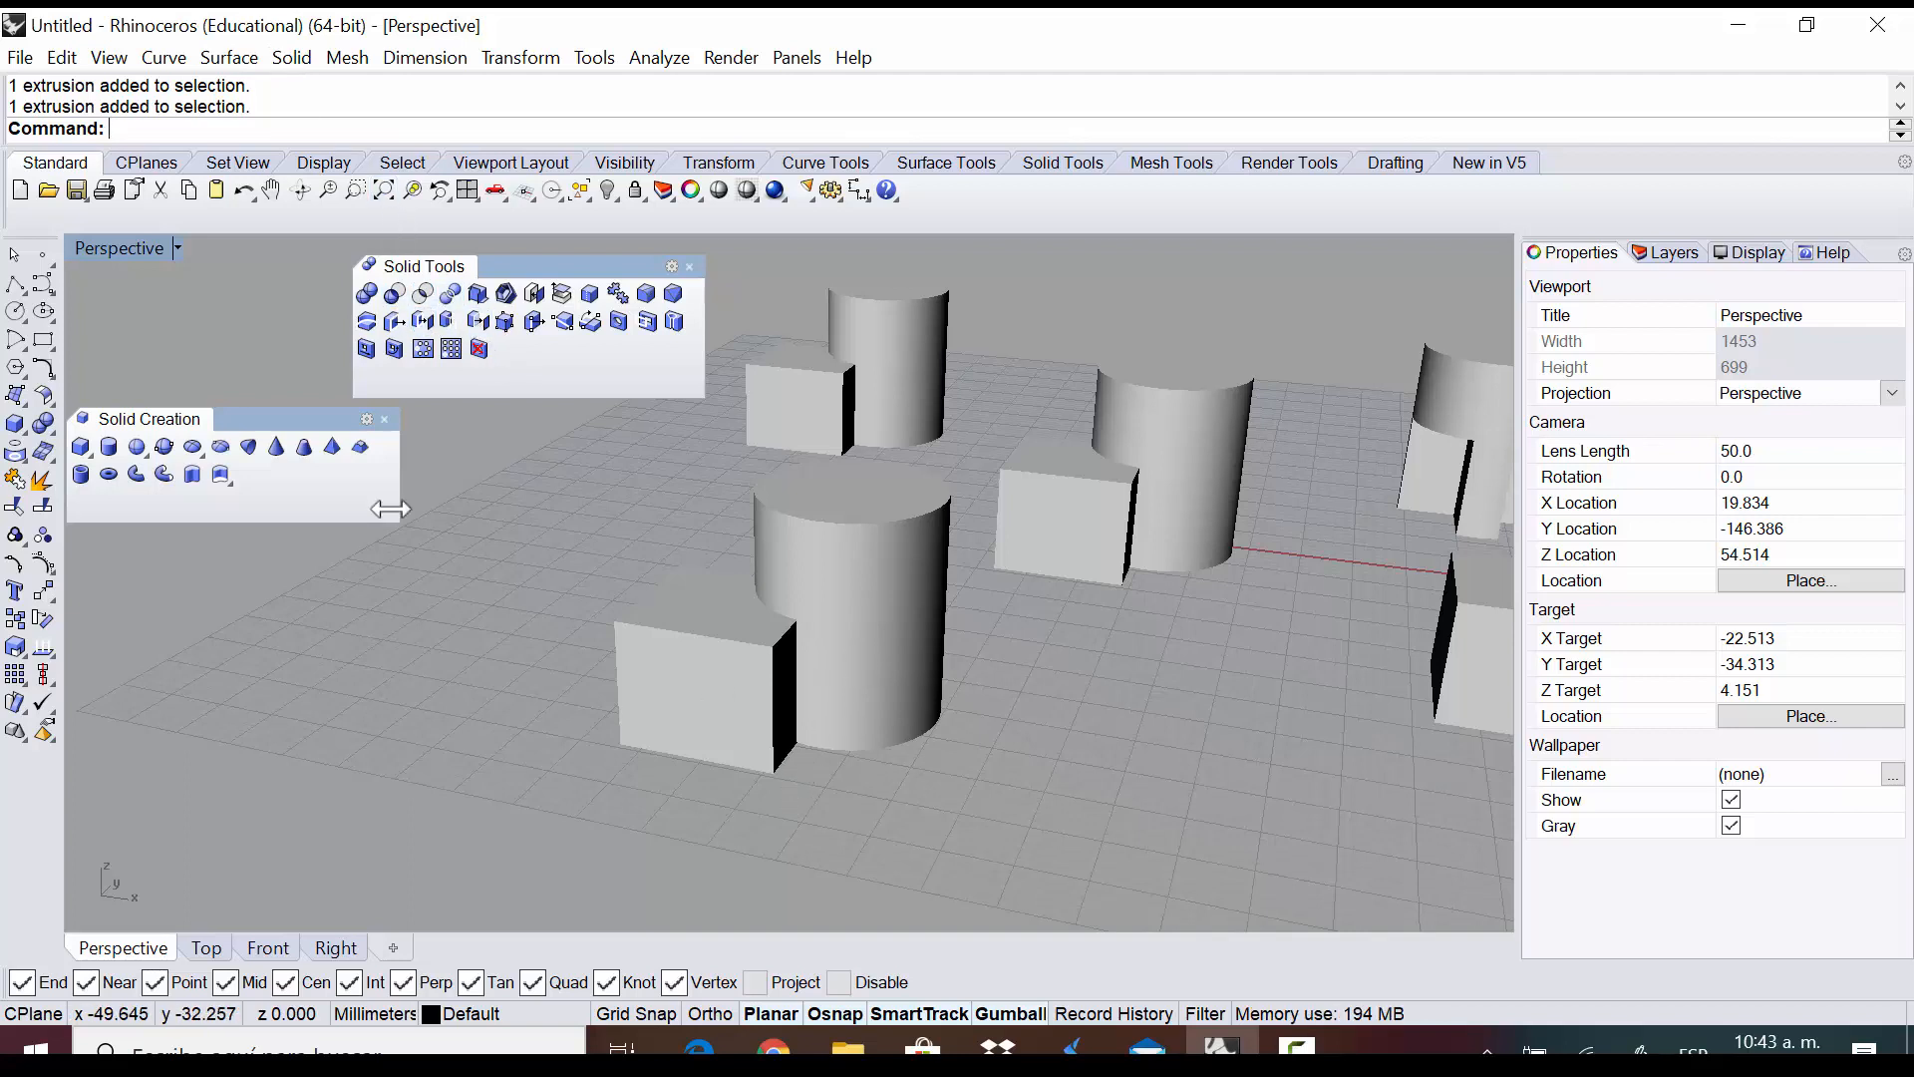
Try a Boolean Intersection with the front-left box and cylinder both in the first set and no second set
left_click(424, 293)
left_click(720, 727)
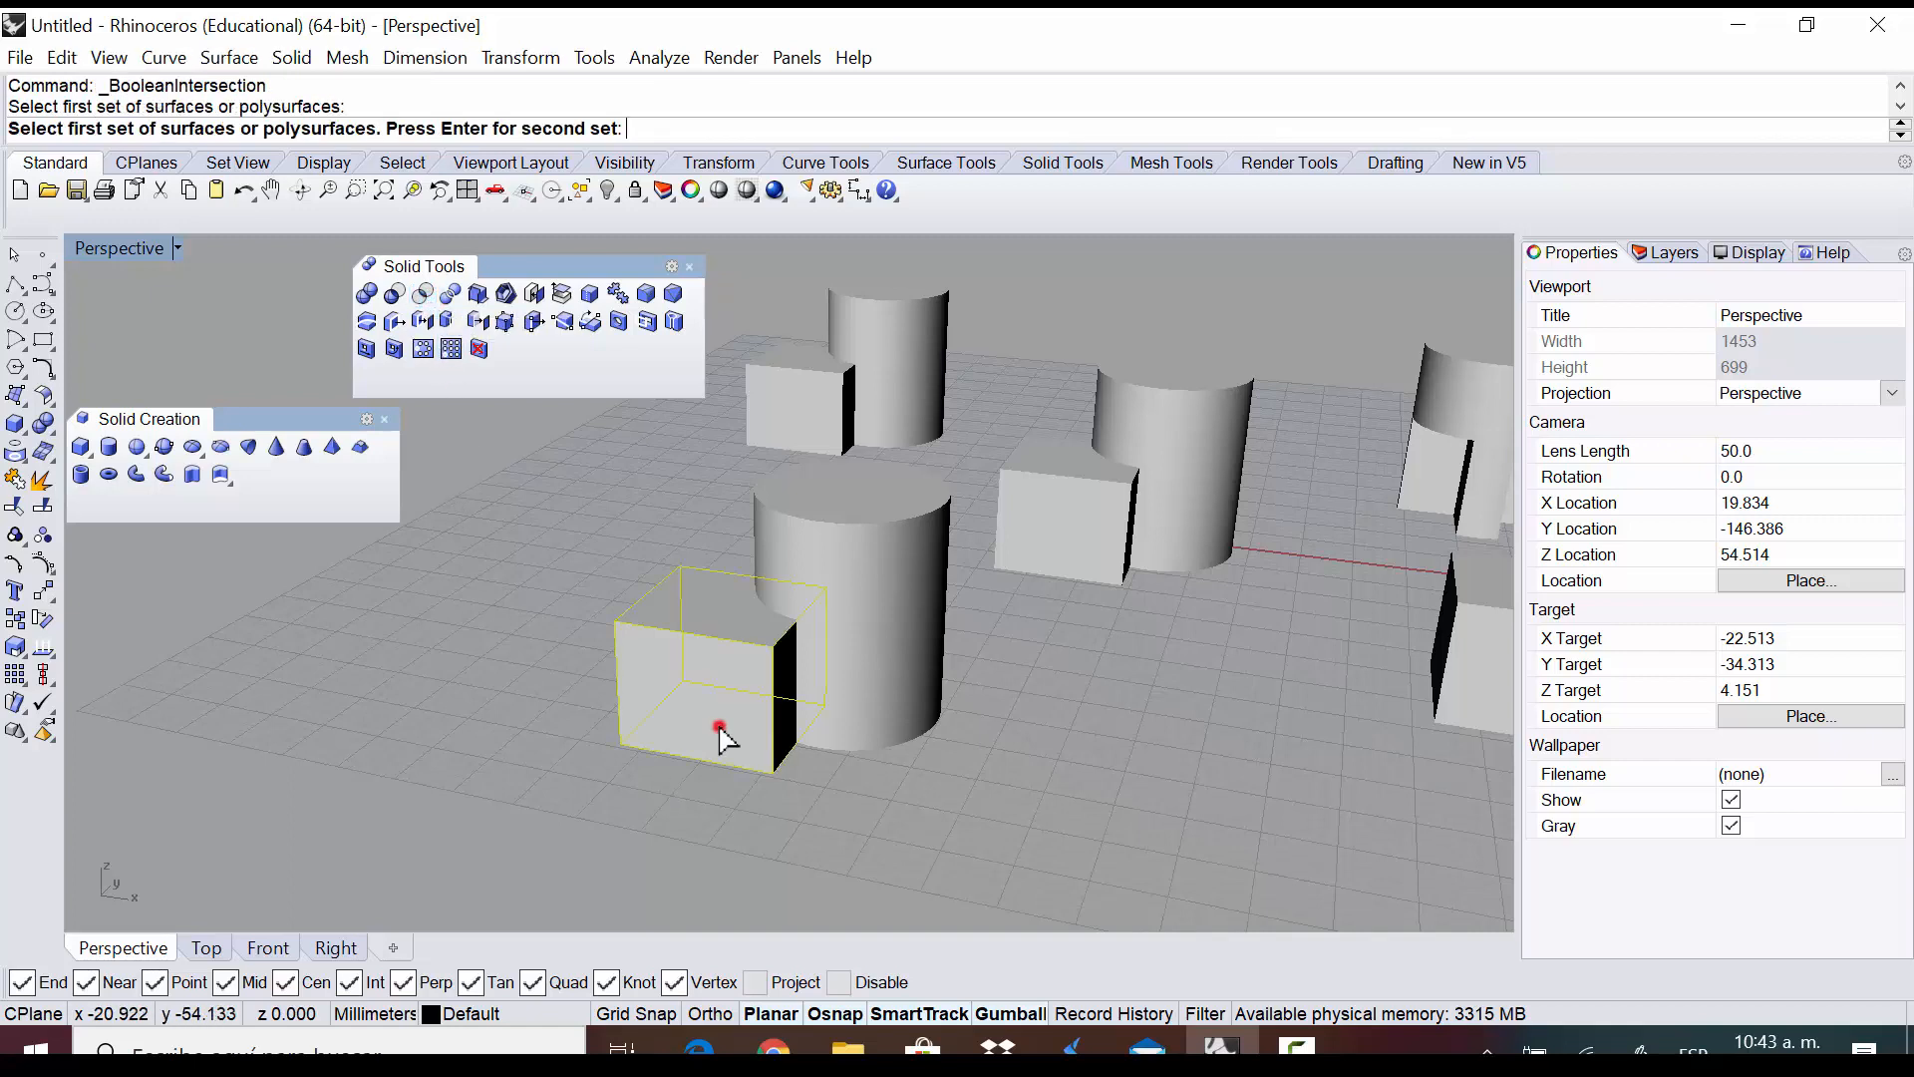
left_click(877, 668)
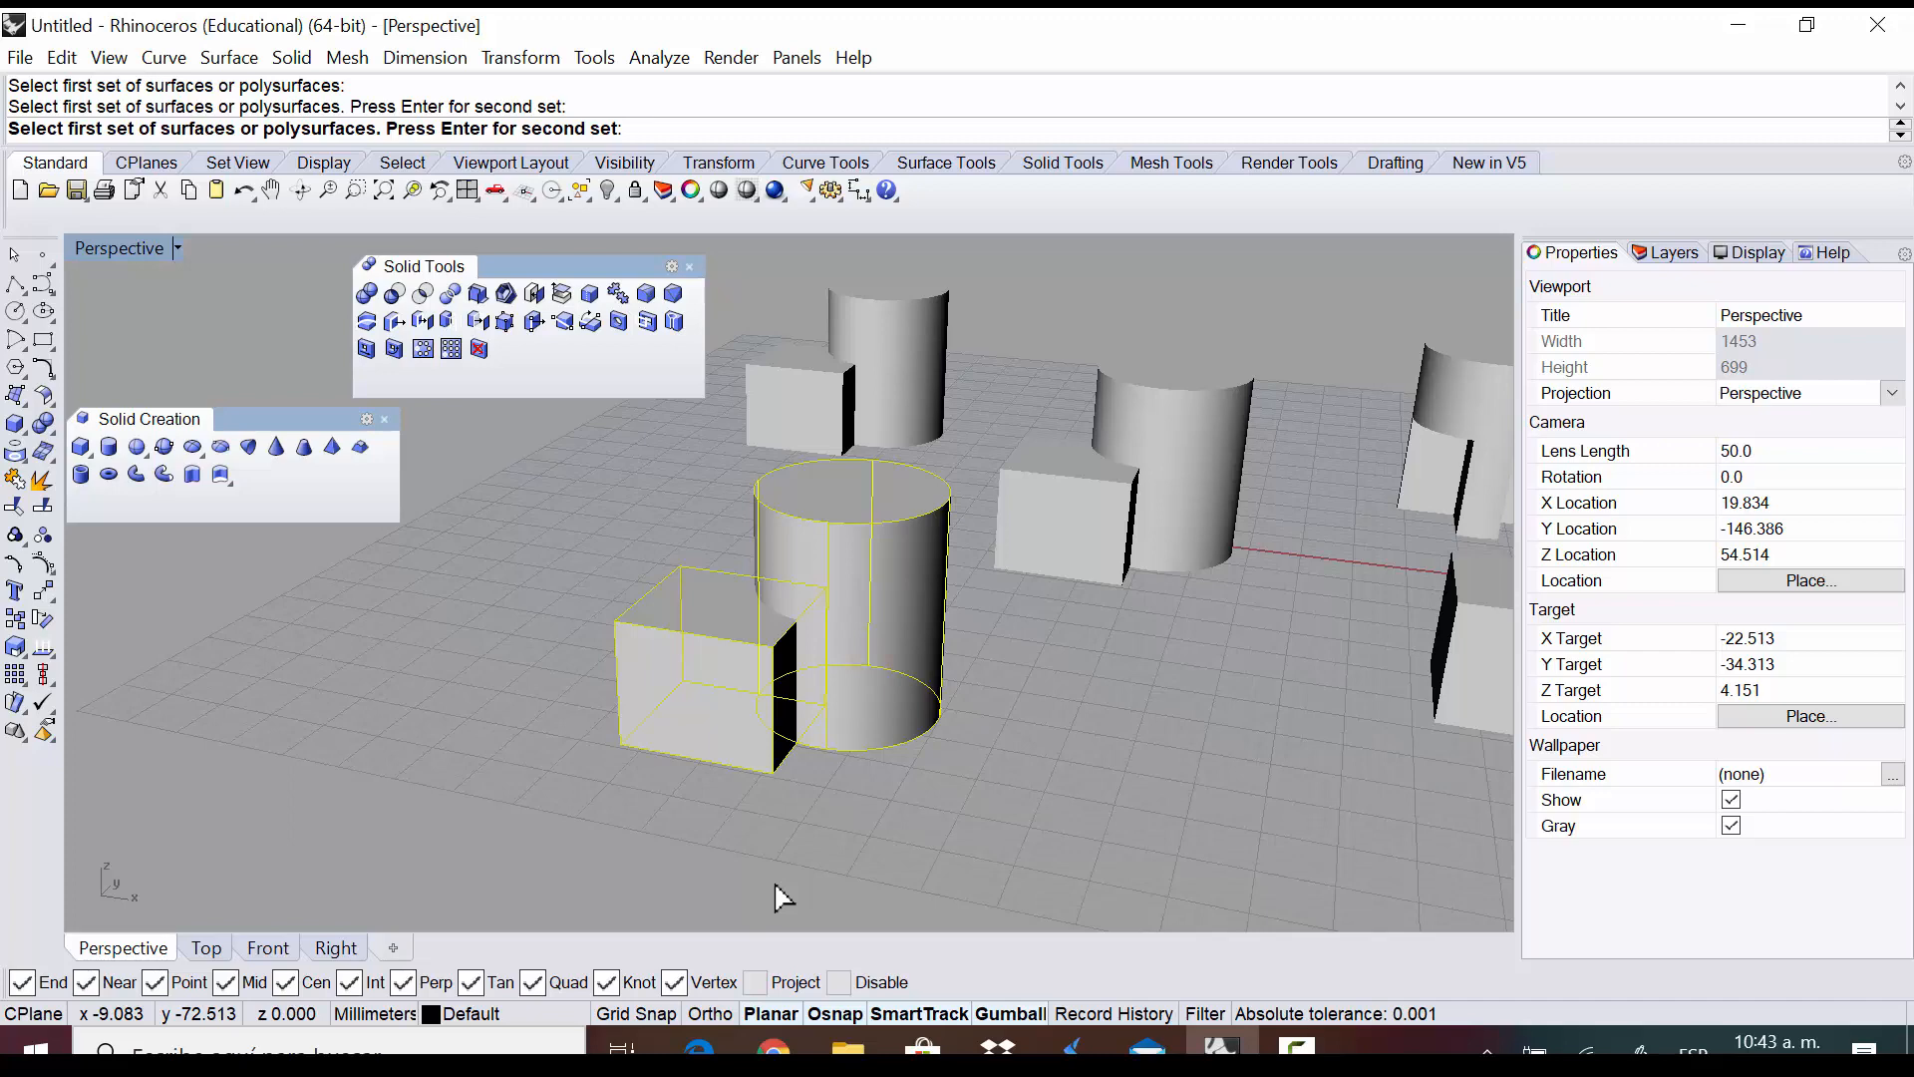
key("Return")
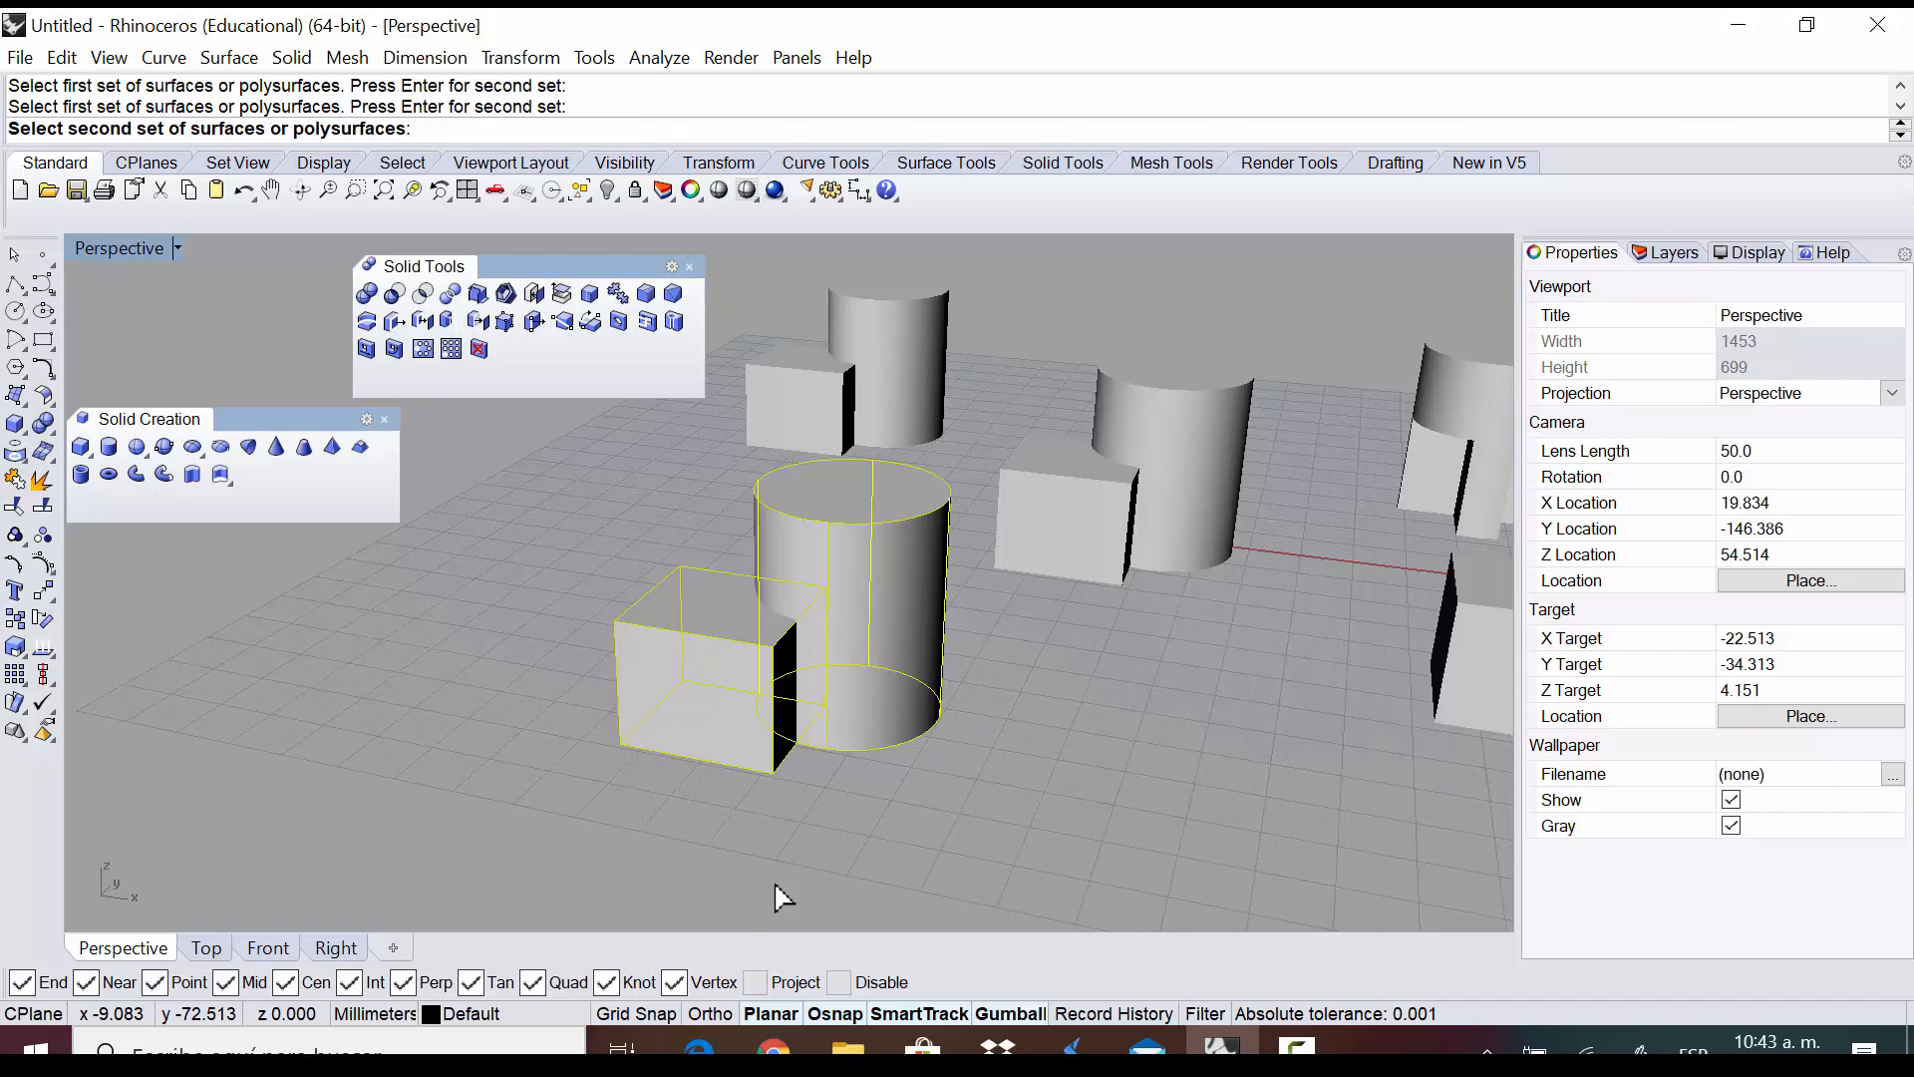
key("Return")
Pull the front-left cylinder about 13.5 mm away from its box along the X axis, then undo the move and clear the selection
left_click(774, 713)
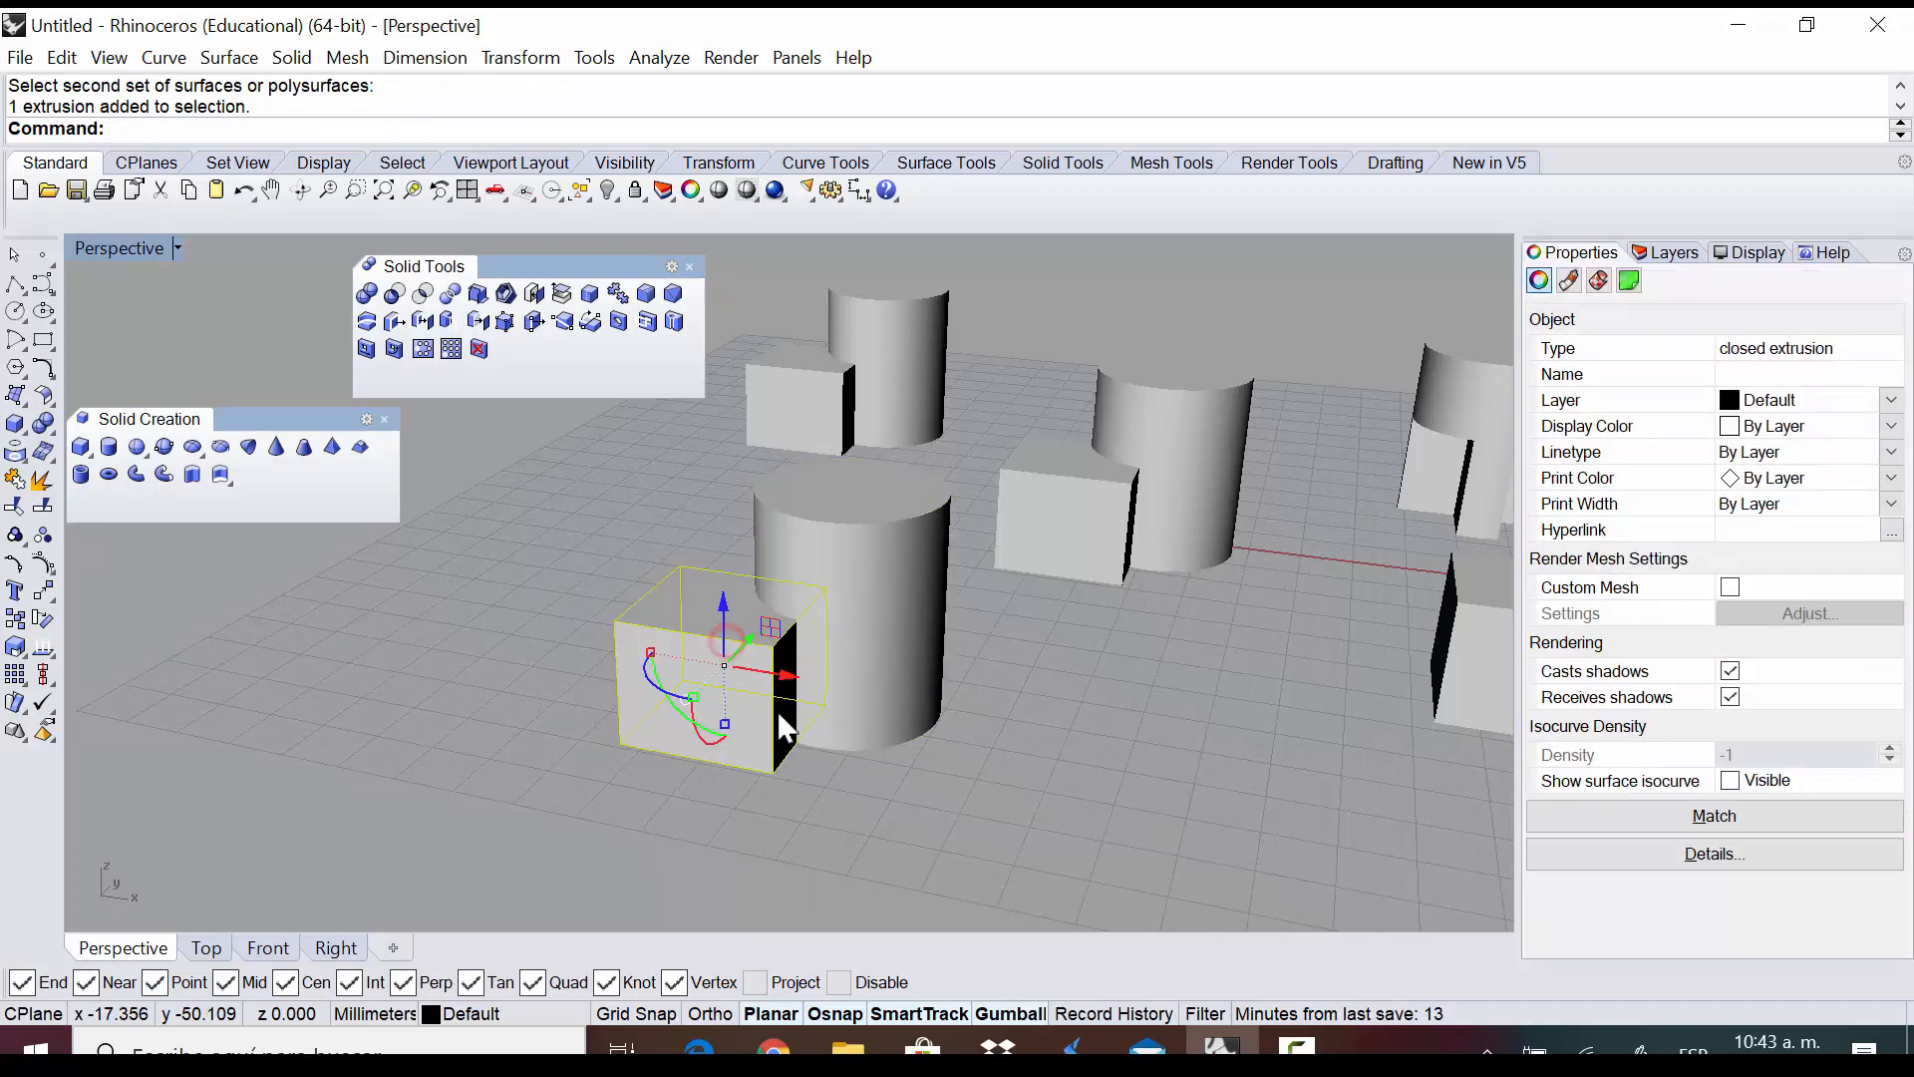
key("Escape")
left_click(919, 716)
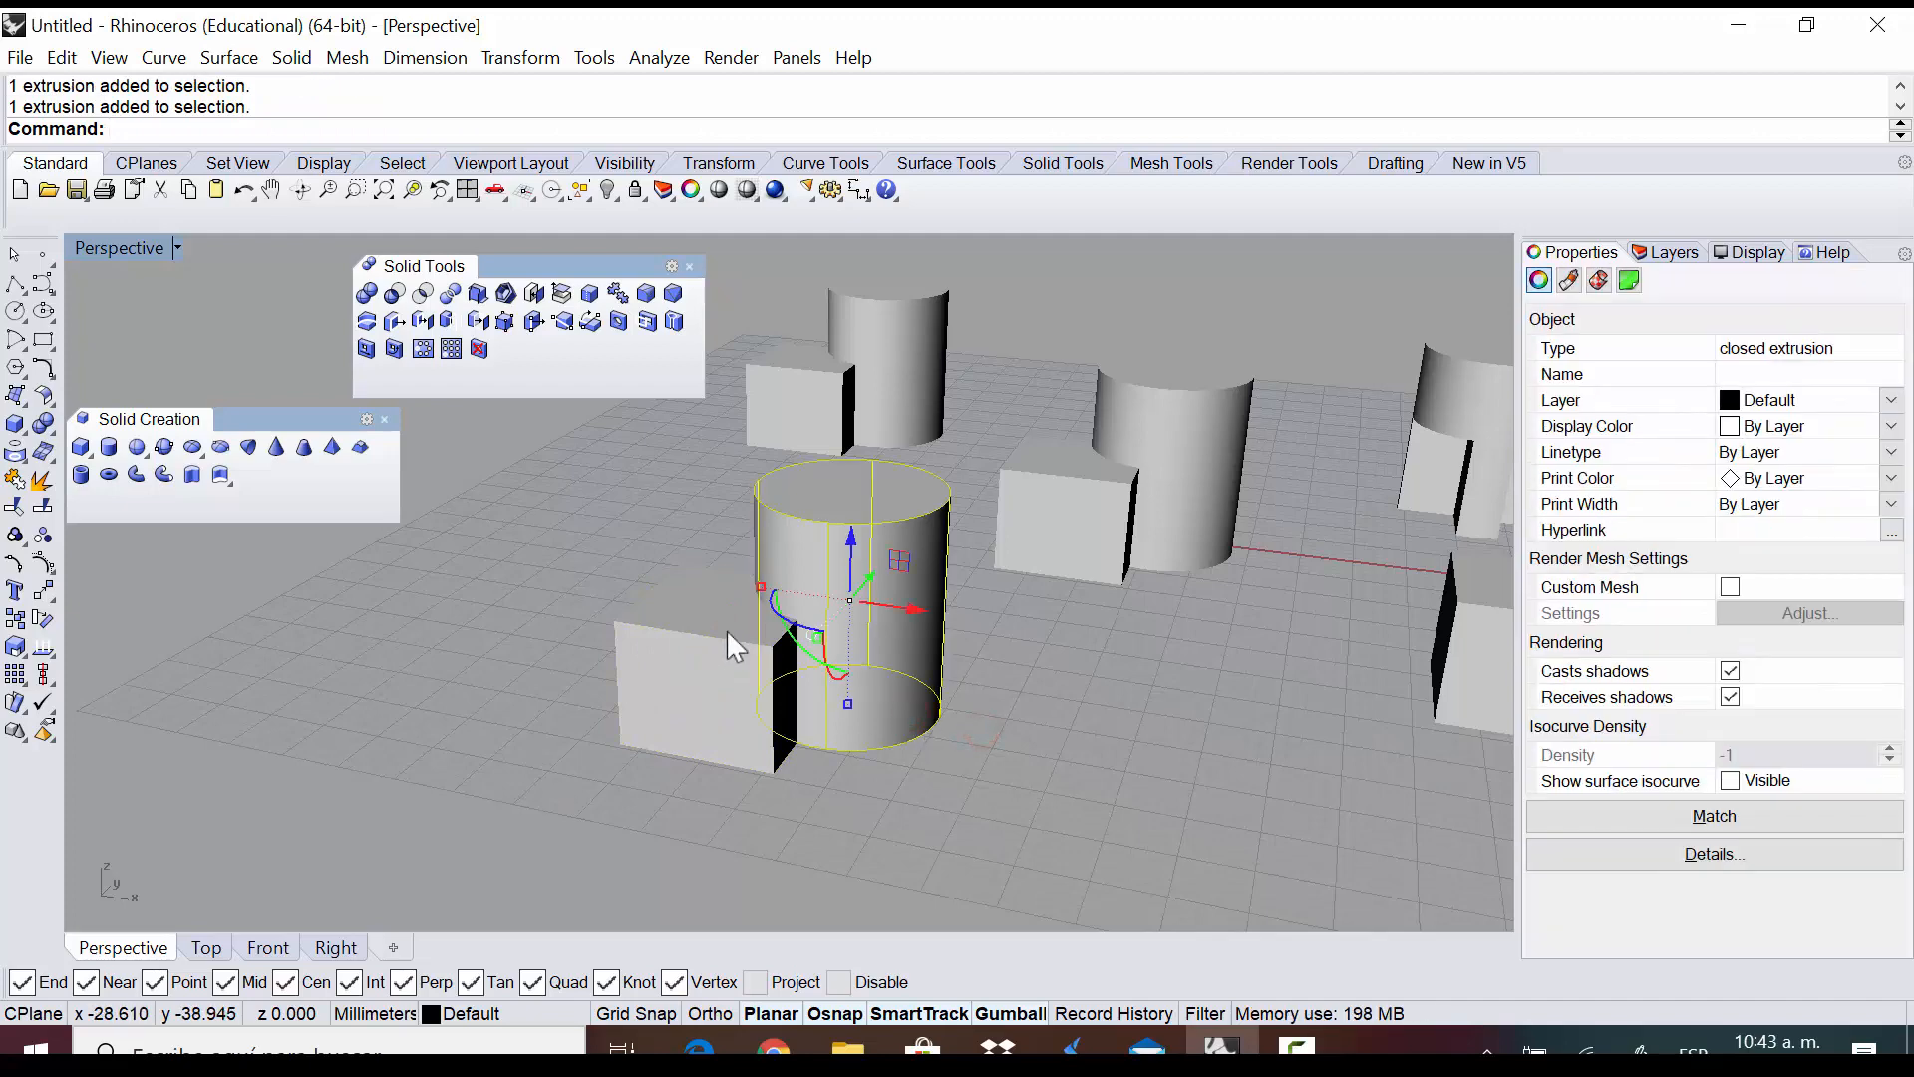
left_click_drag(919, 610, 1023, 669)
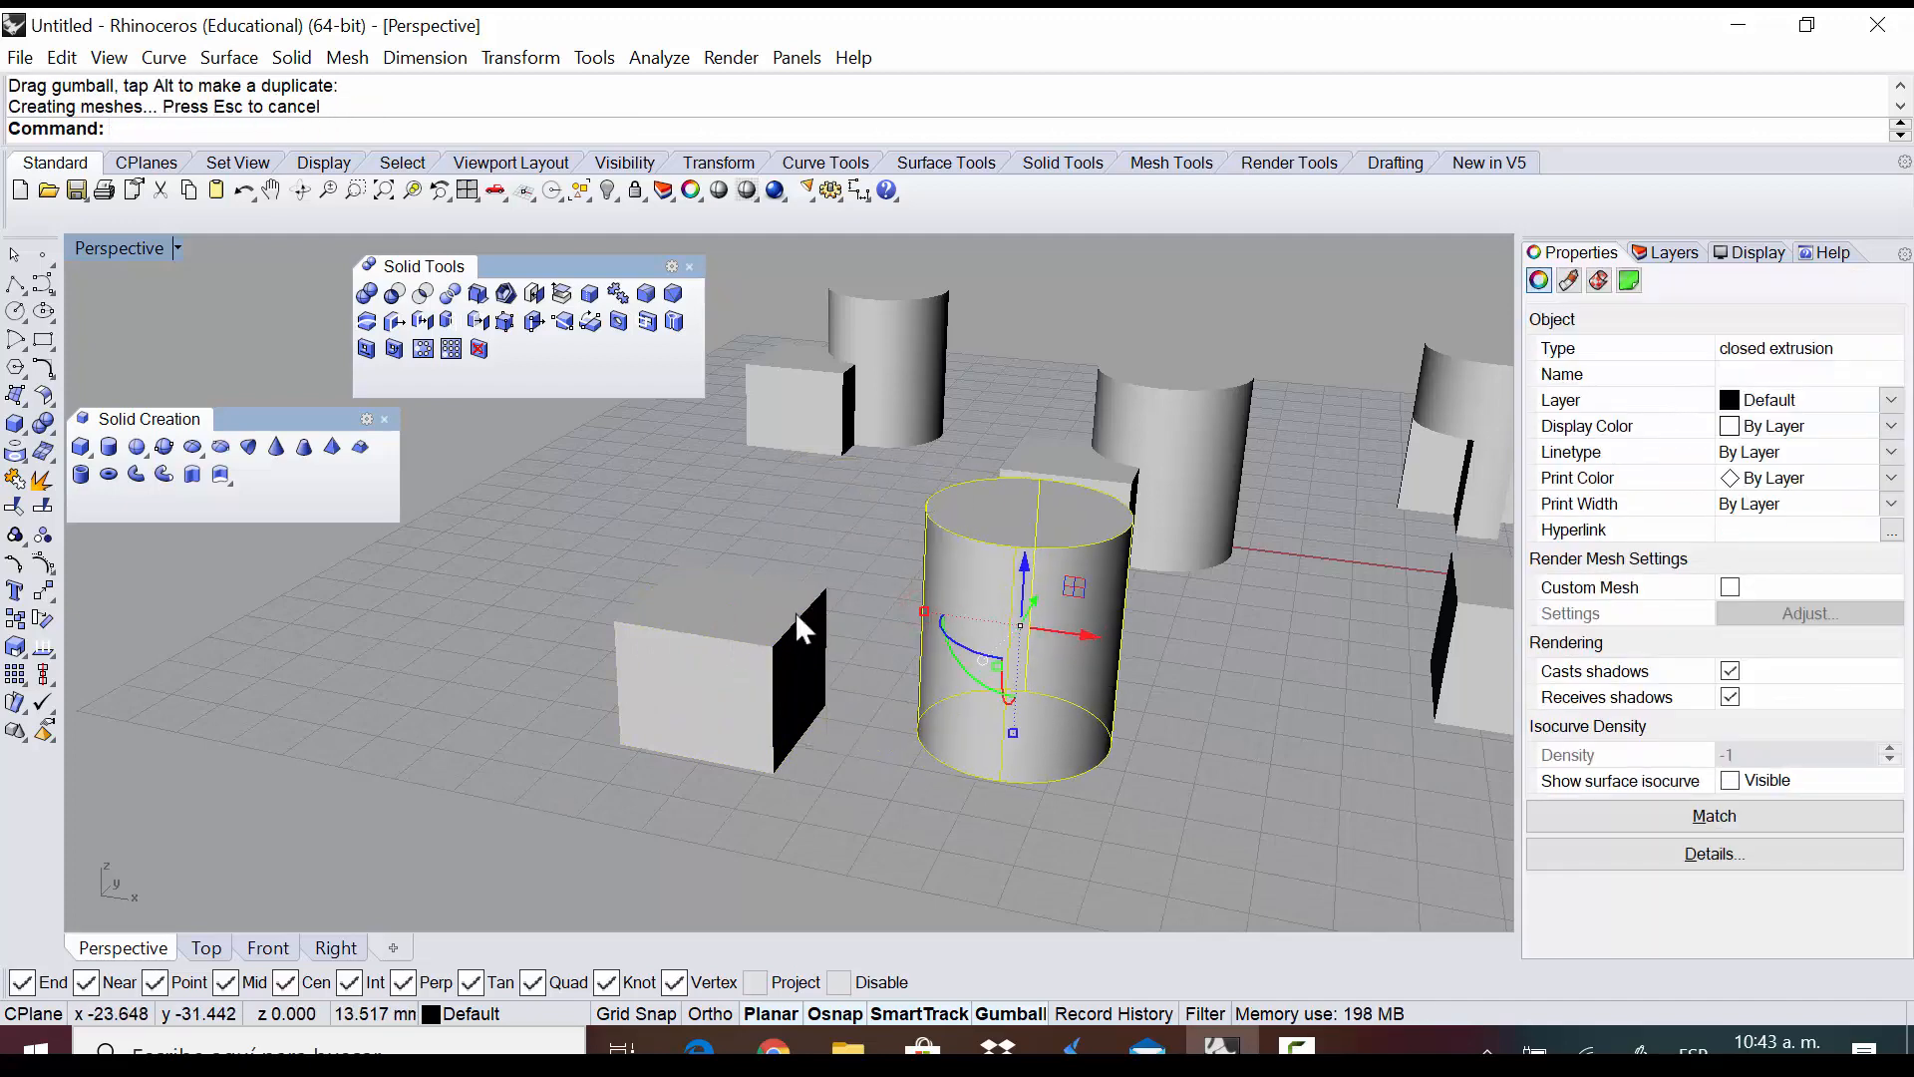
key("ctrl+z")
left_click(990, 817)
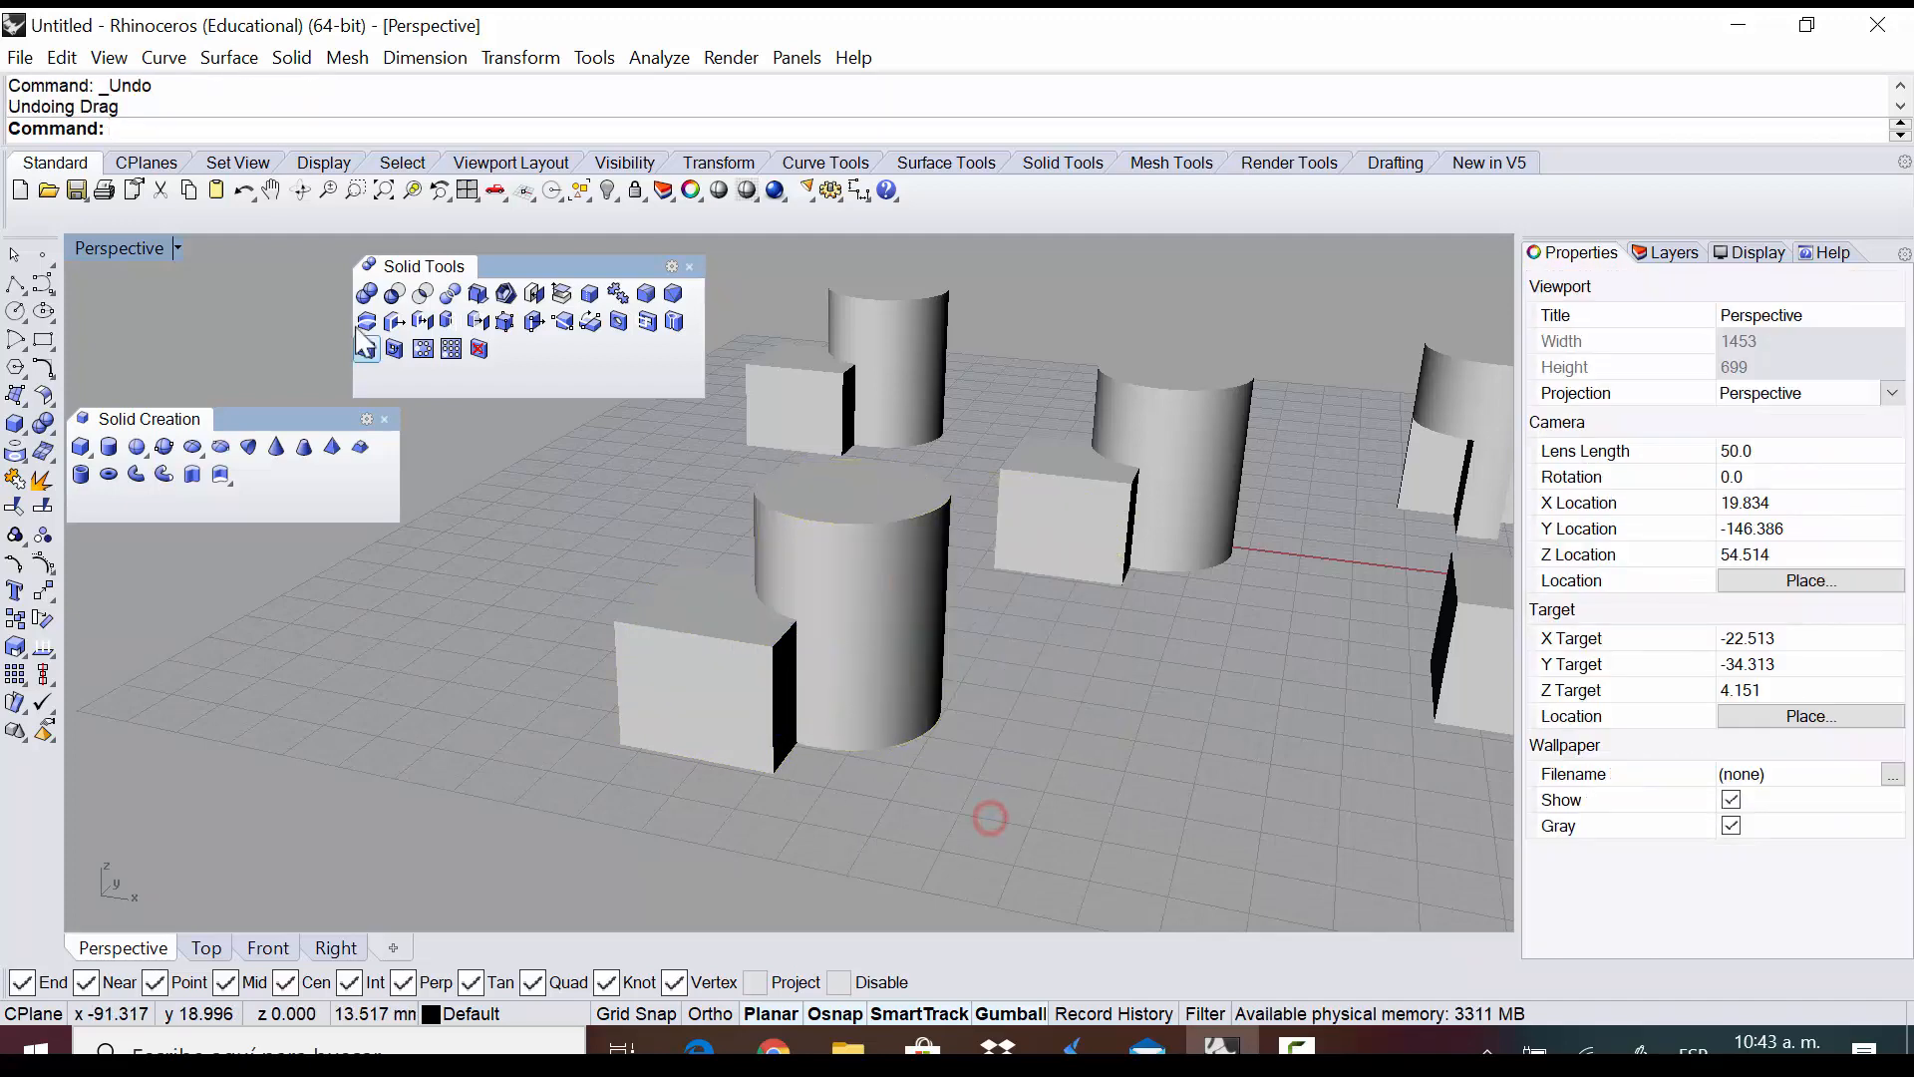
Apply Boolean Intersection to the front-left pair, with the cylinder as the first set and the box as the second
left_click(423, 293)
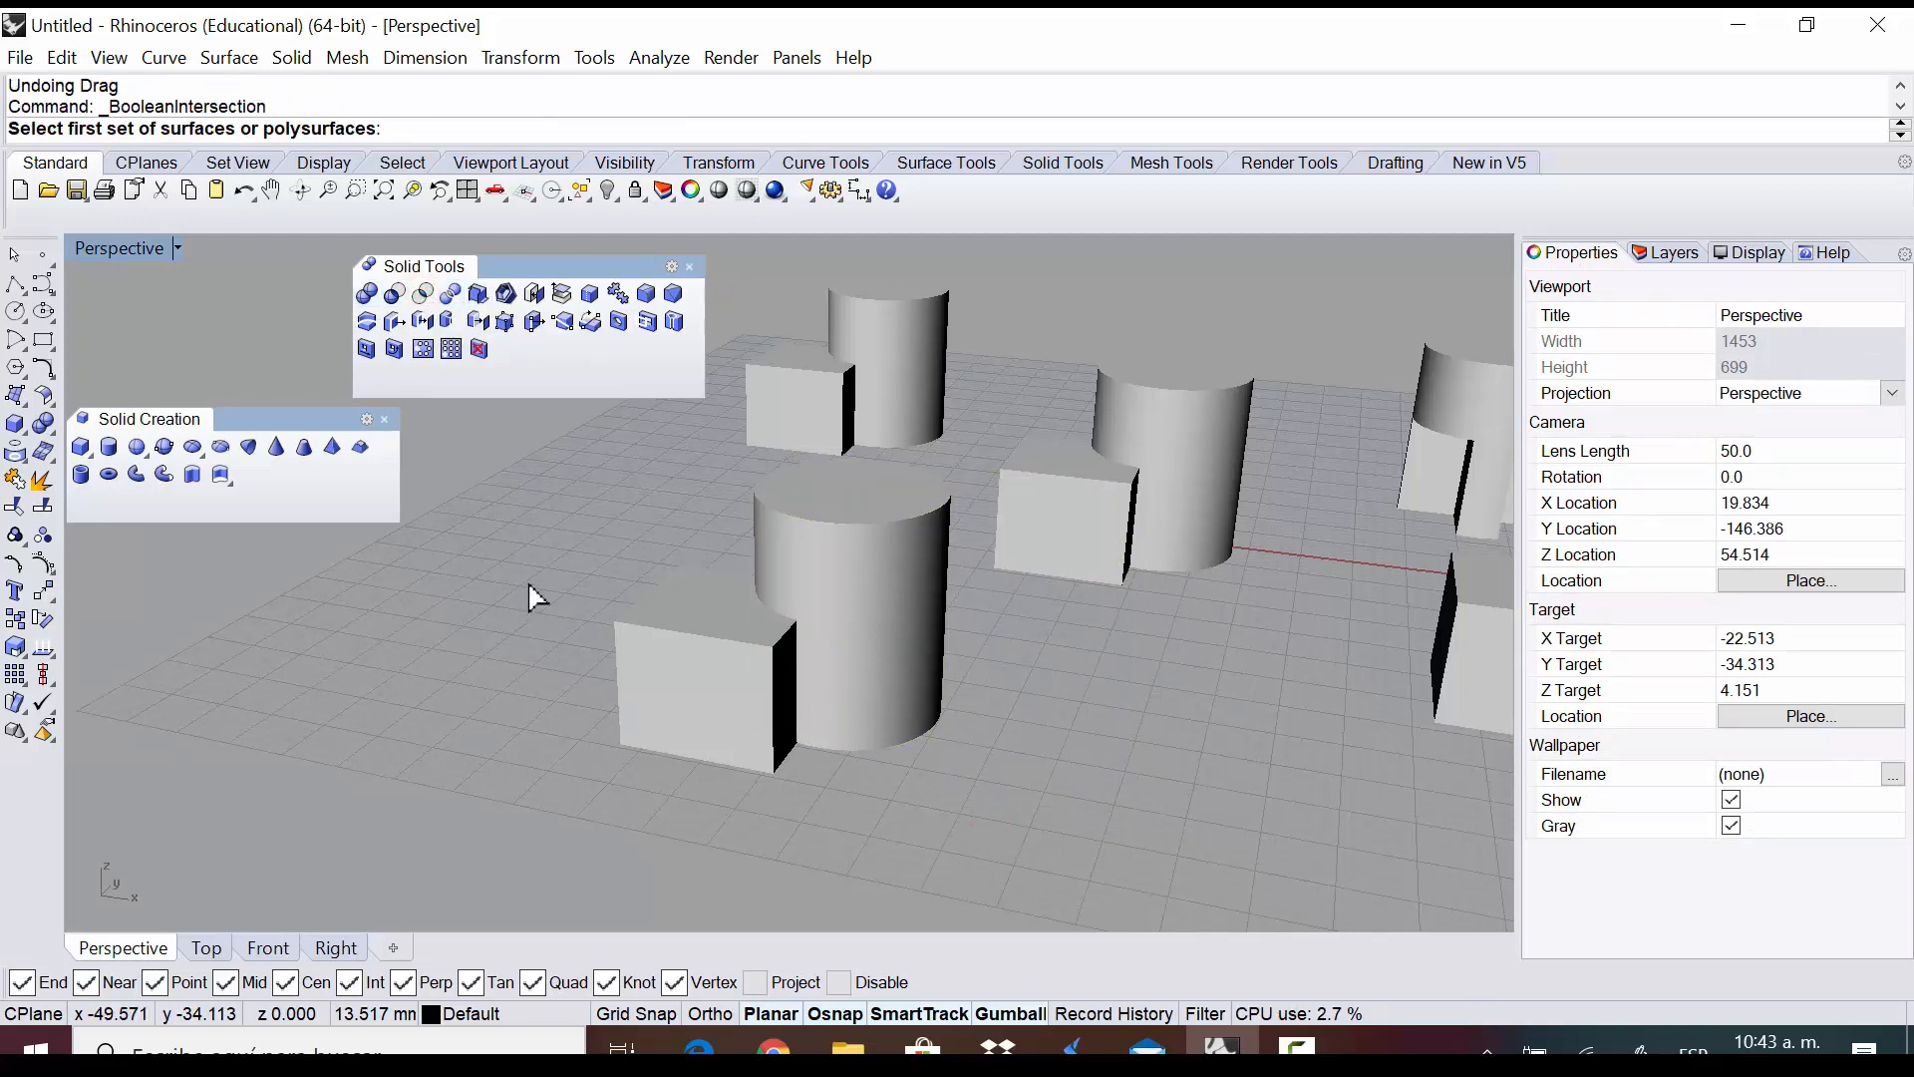
left_click(809, 547)
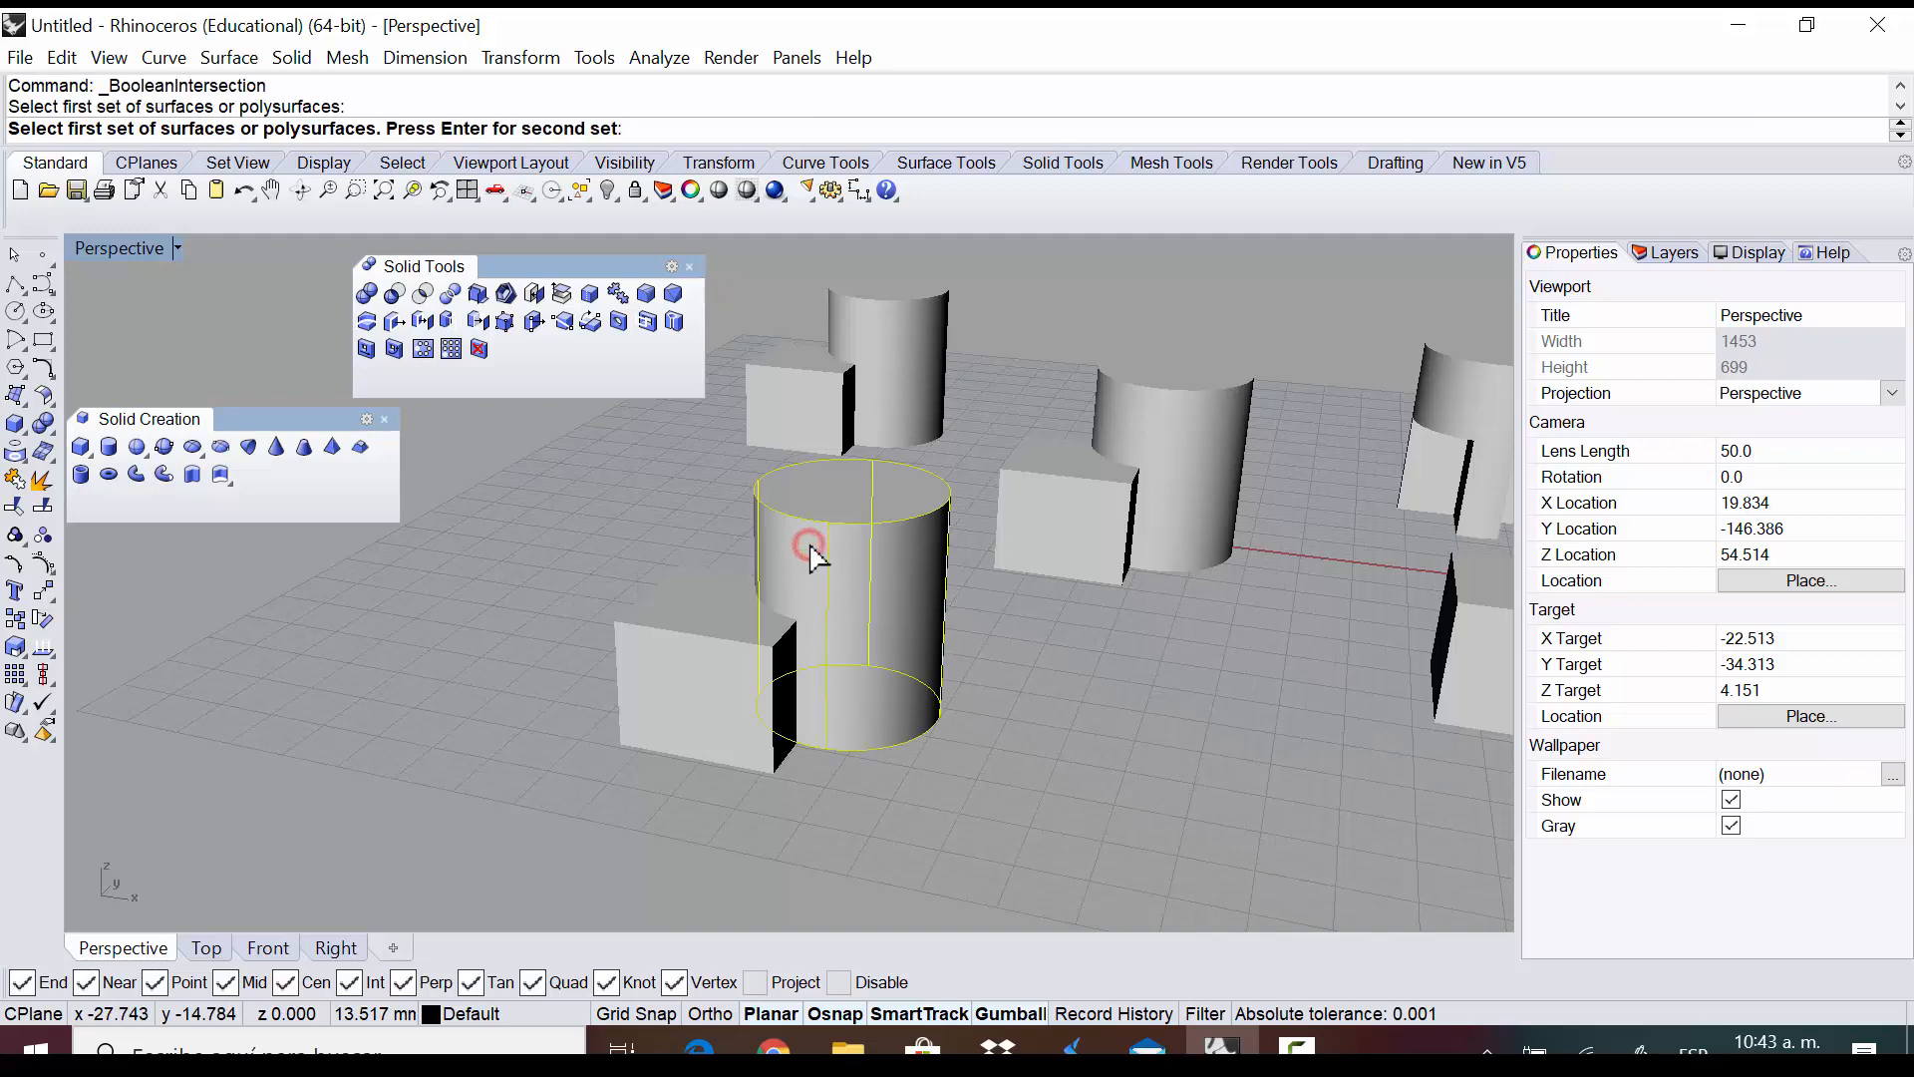
key("Return")
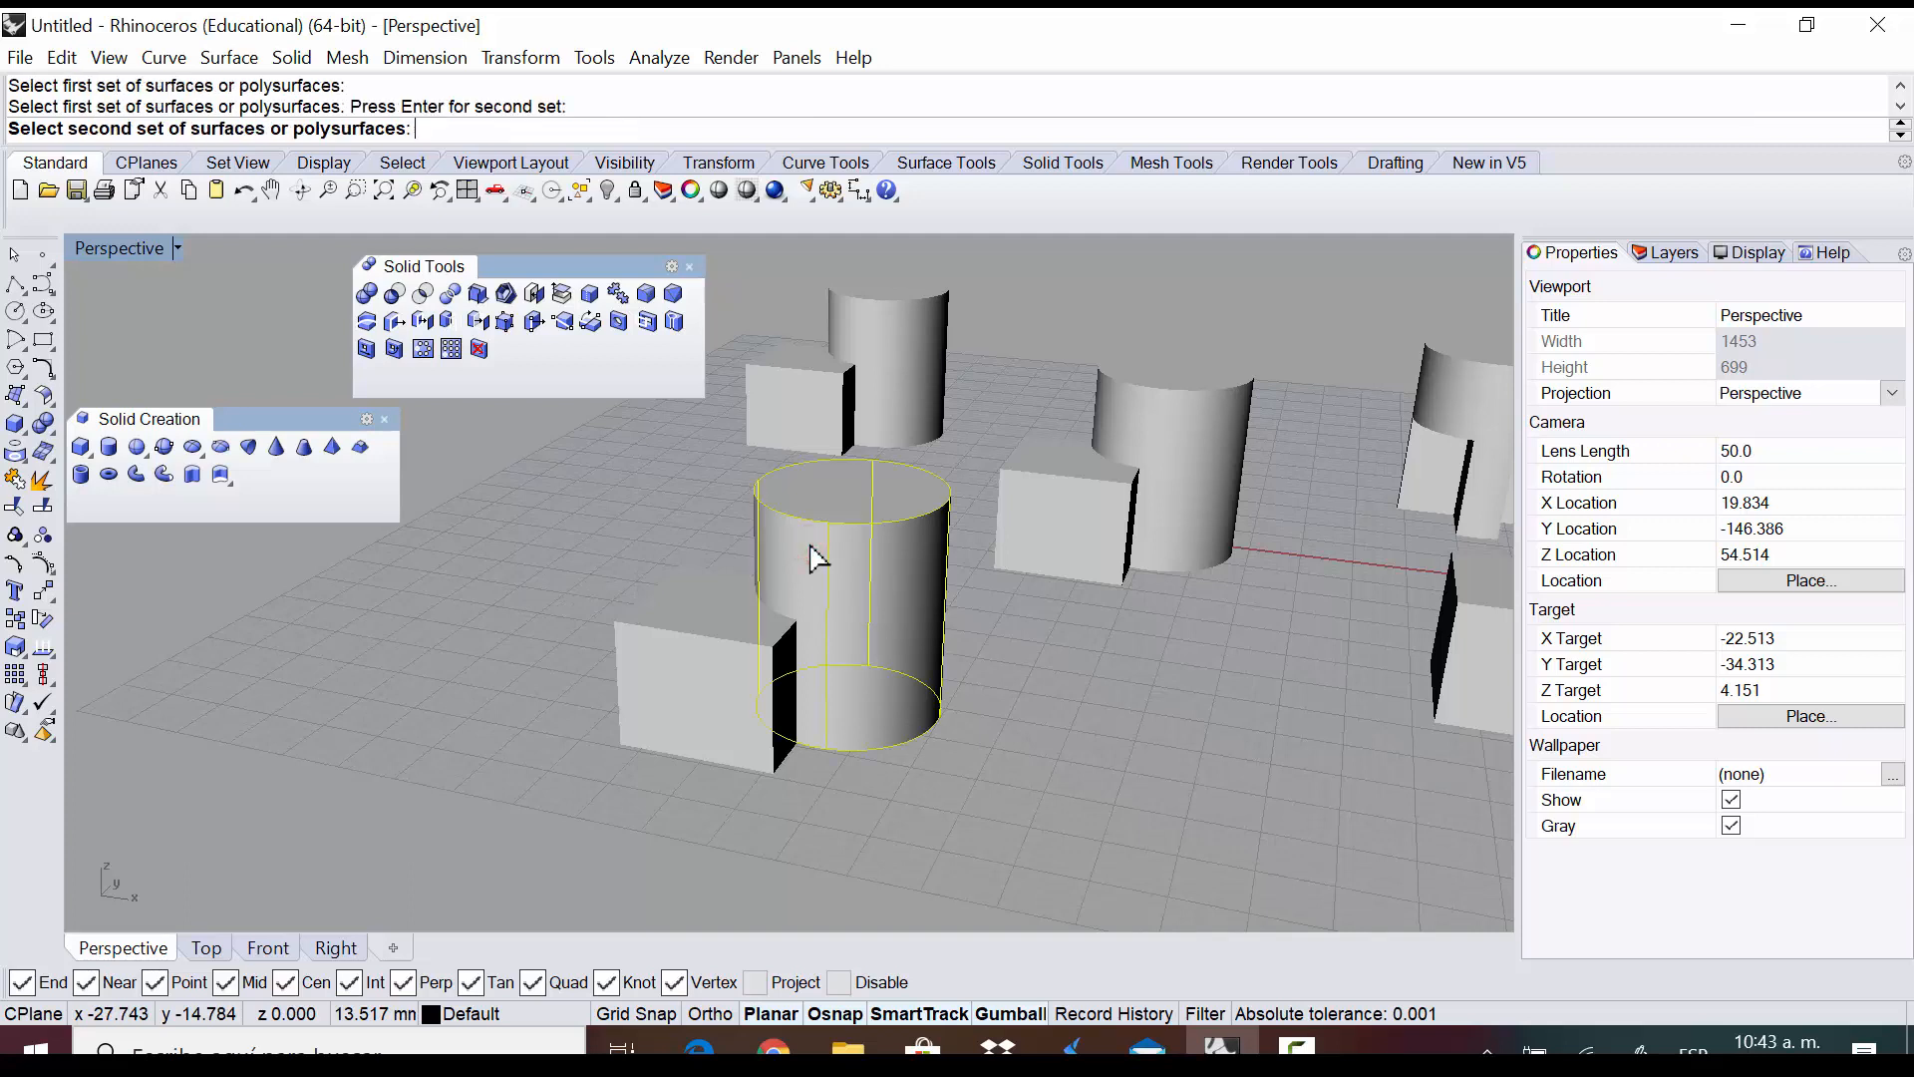
left_click(719, 662)
key("Return")
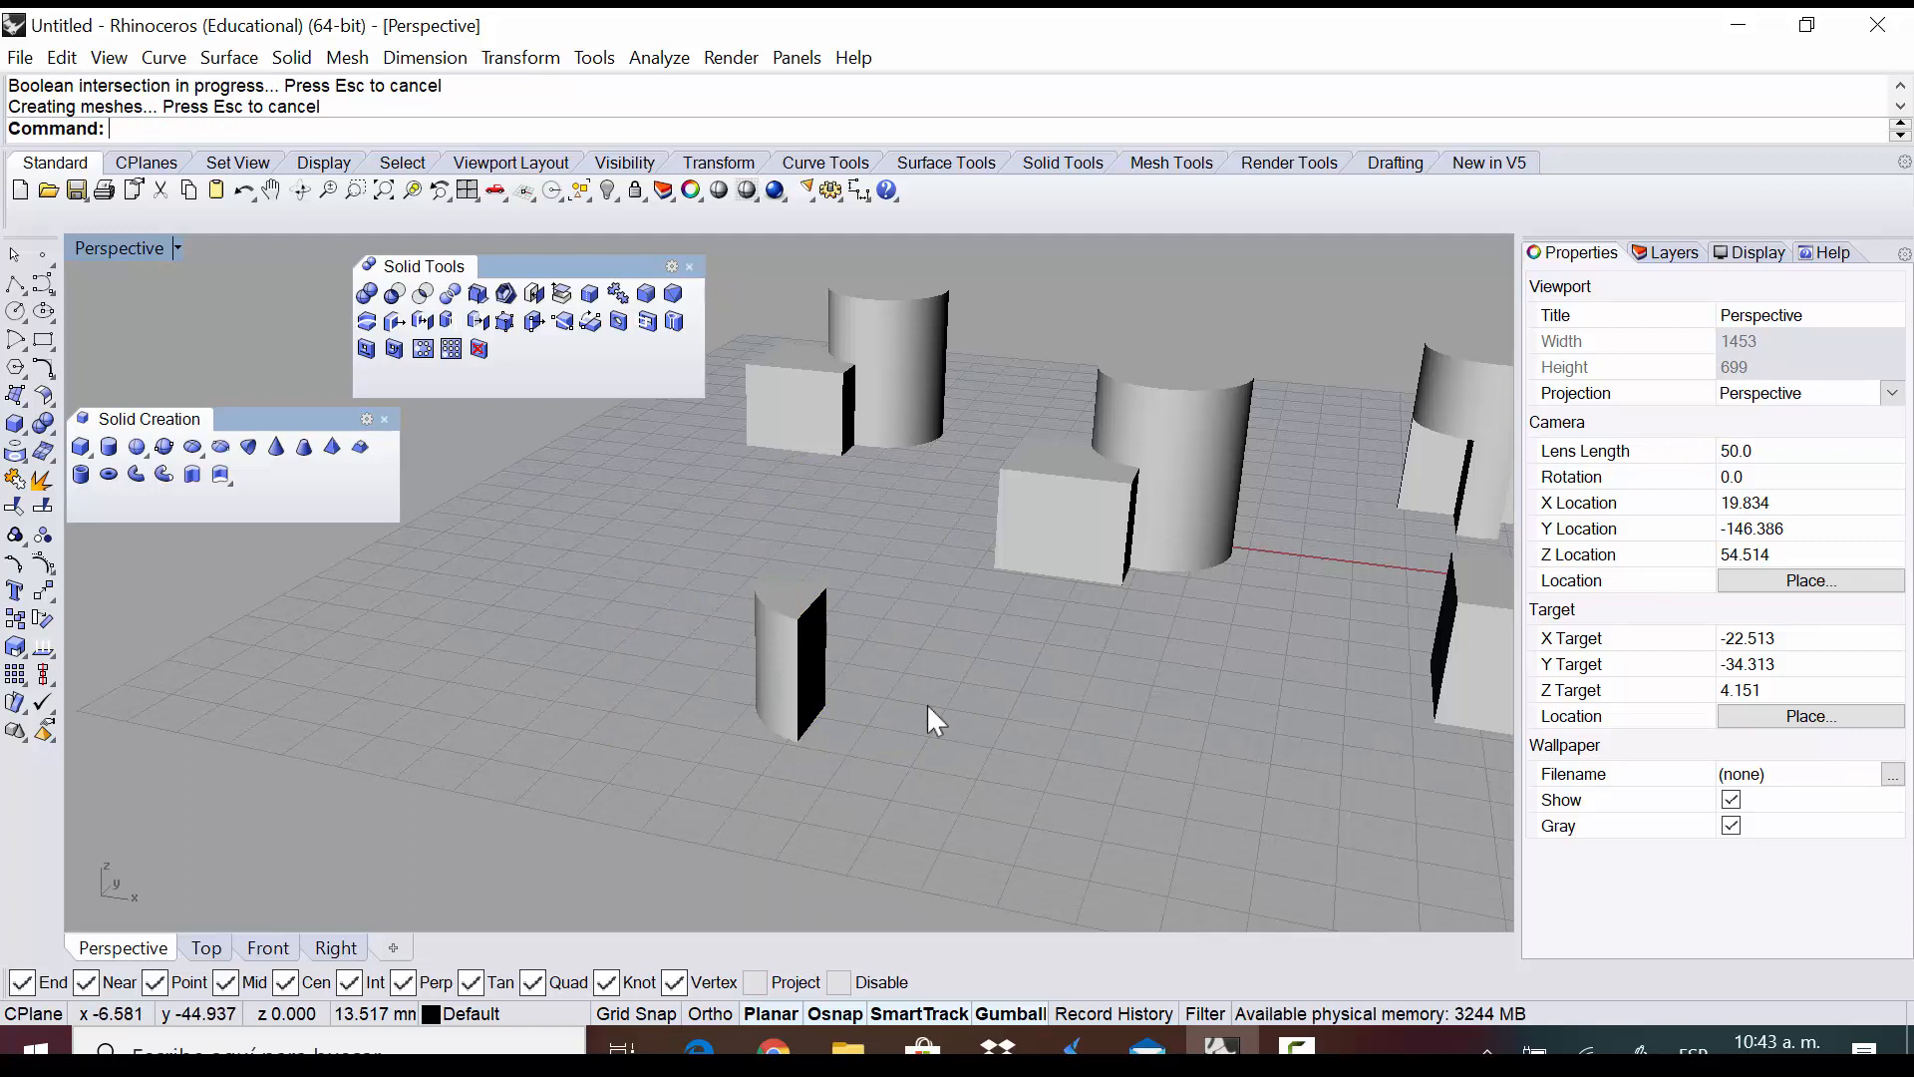
Compare the intersection solid with the notched cylinder, then examine the front-right box and cylinder pair from closer up
right_click_drag(834, 662, 978, 633)
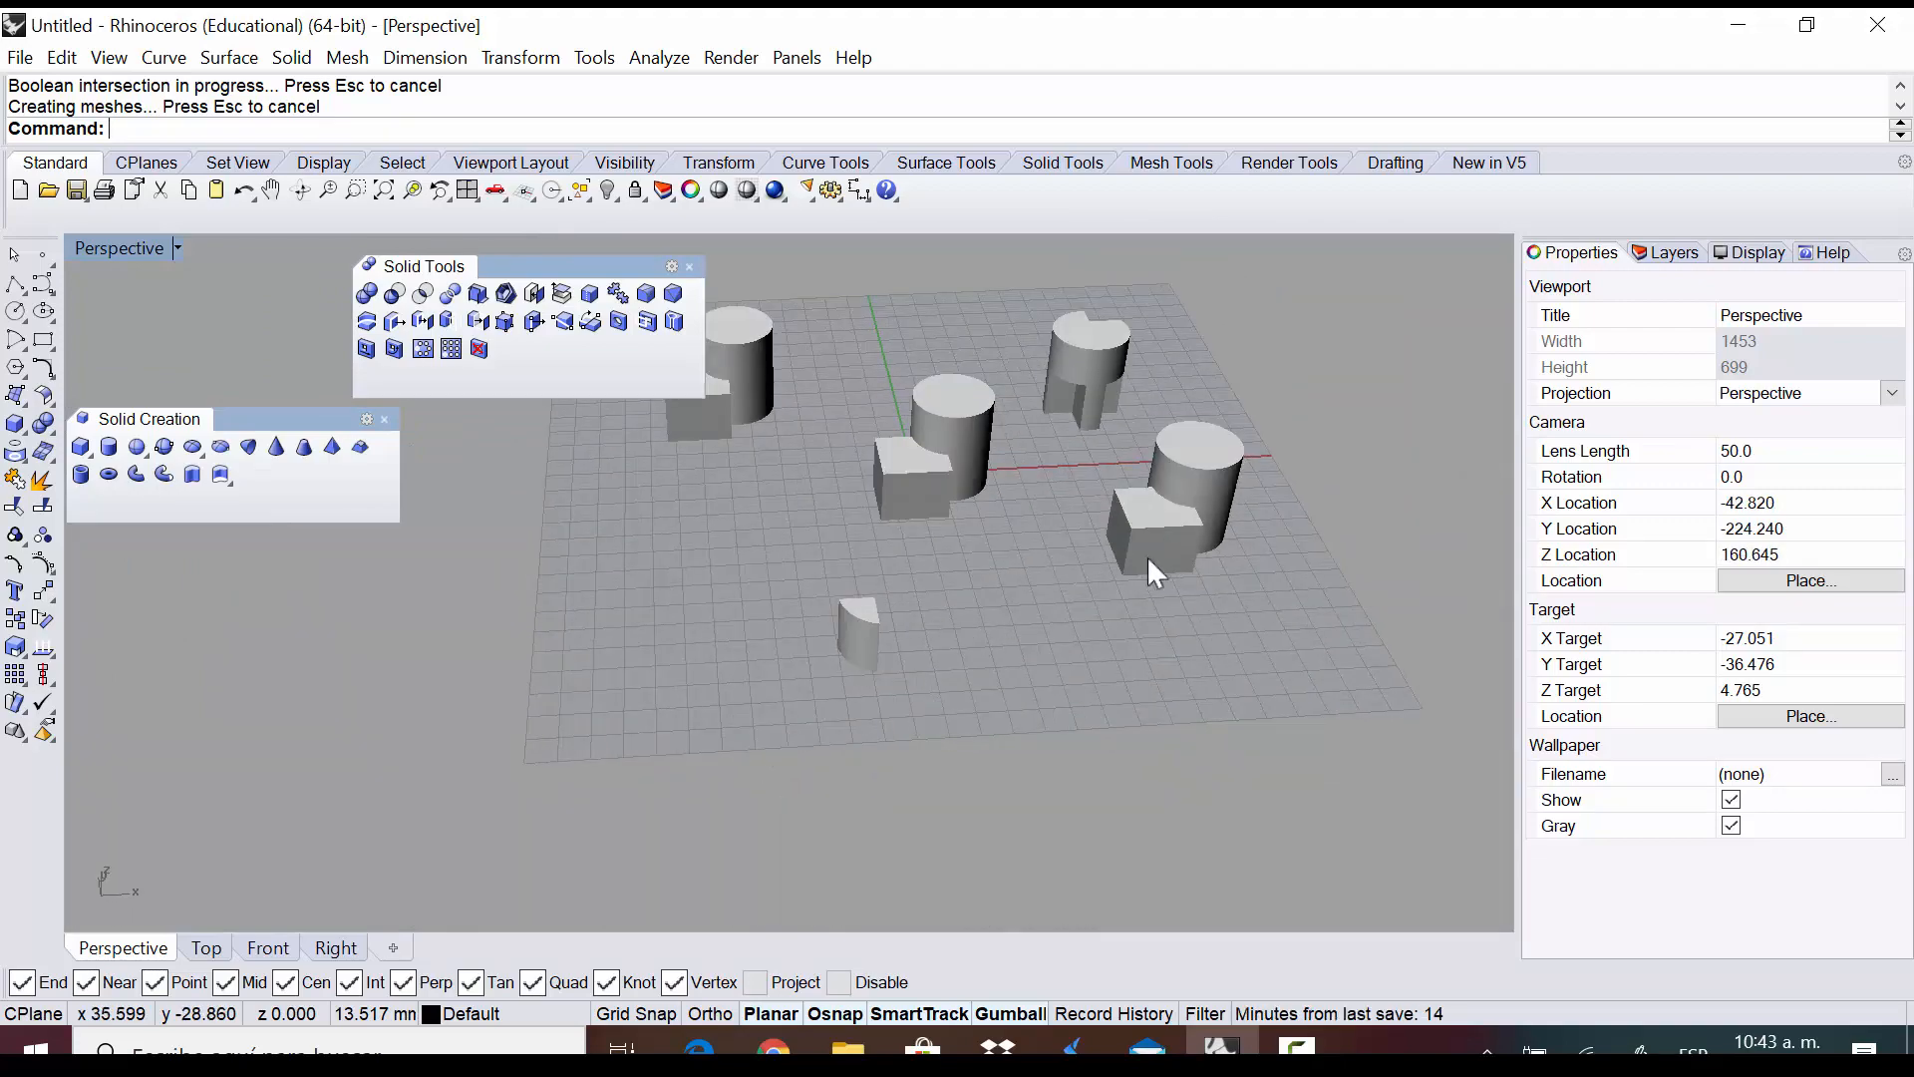
scroll(1158, 554, "up", 2)
right_click_drag(674, 515, 1371, 440)
right_click_drag(1280, 567, 1296, 560)
scroll(1025, 363, "up", 3)
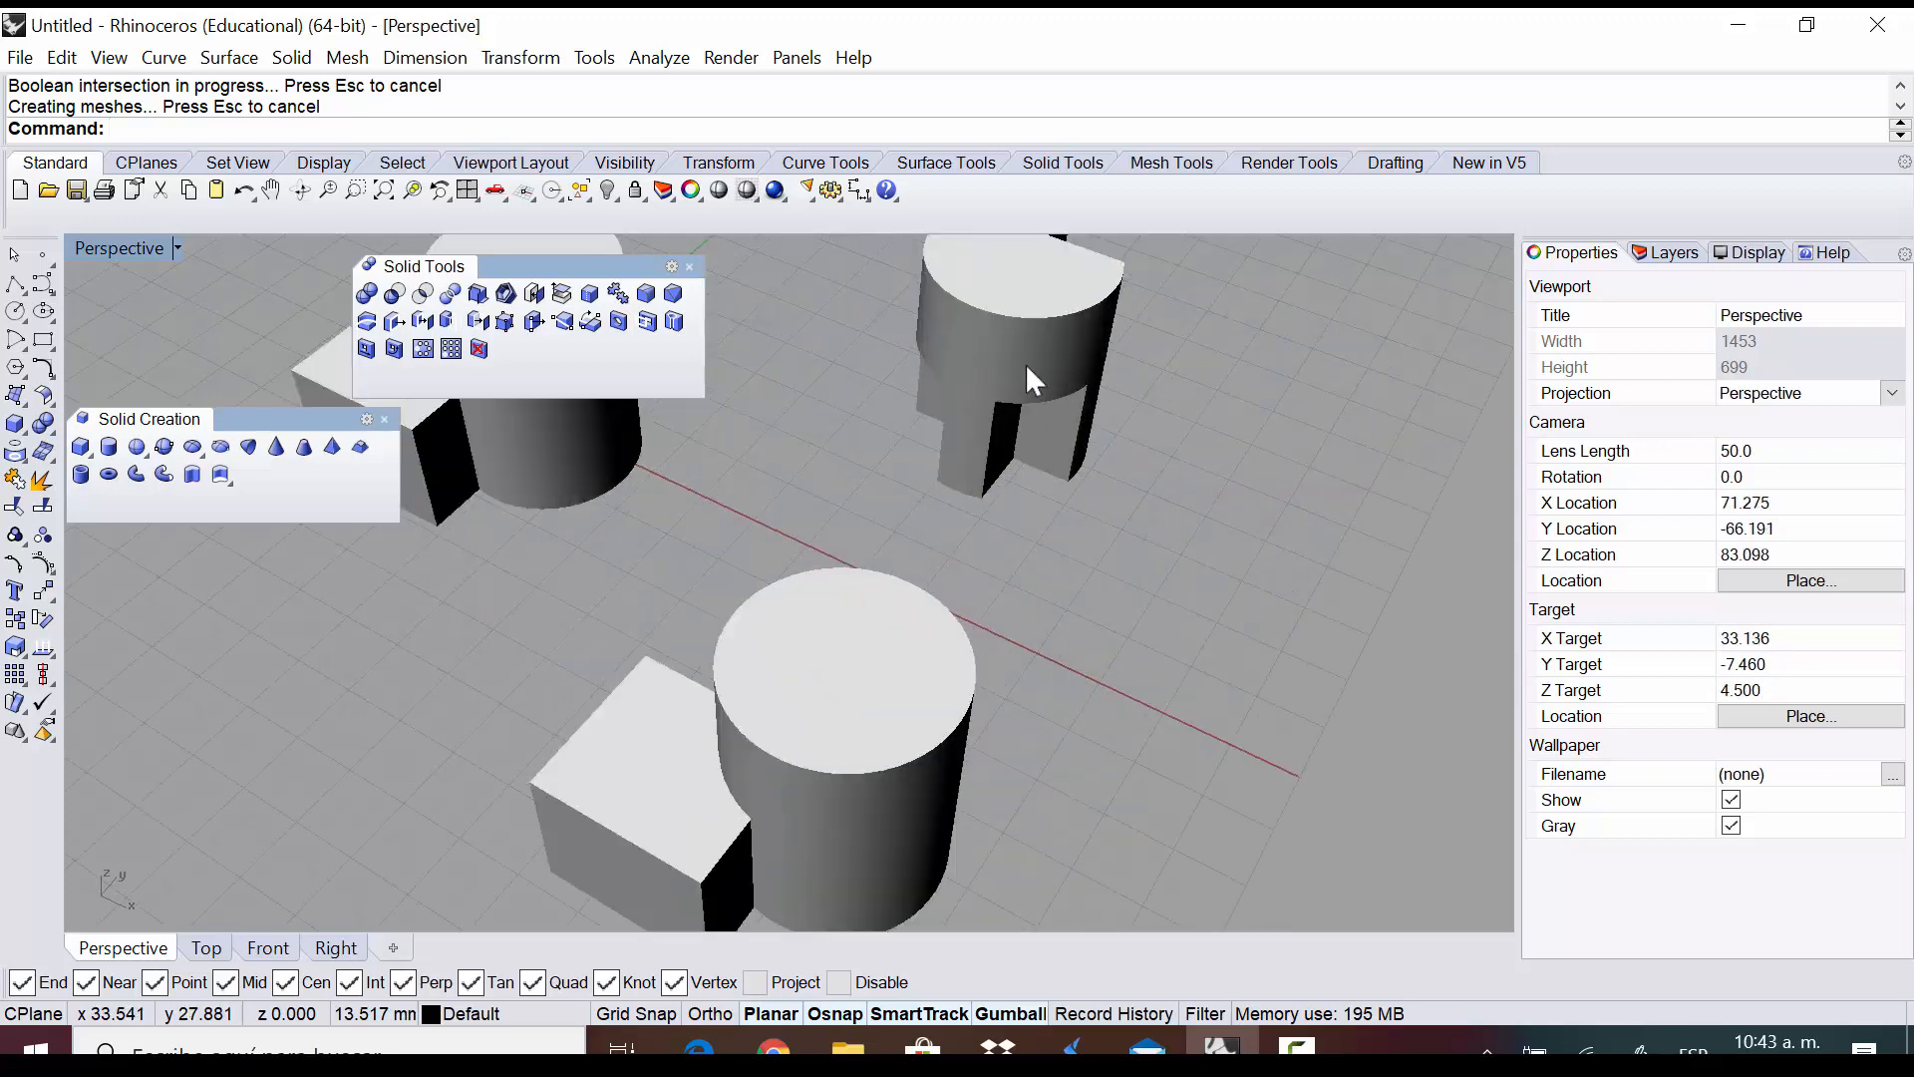
scroll(1100, 381, "down", 2)
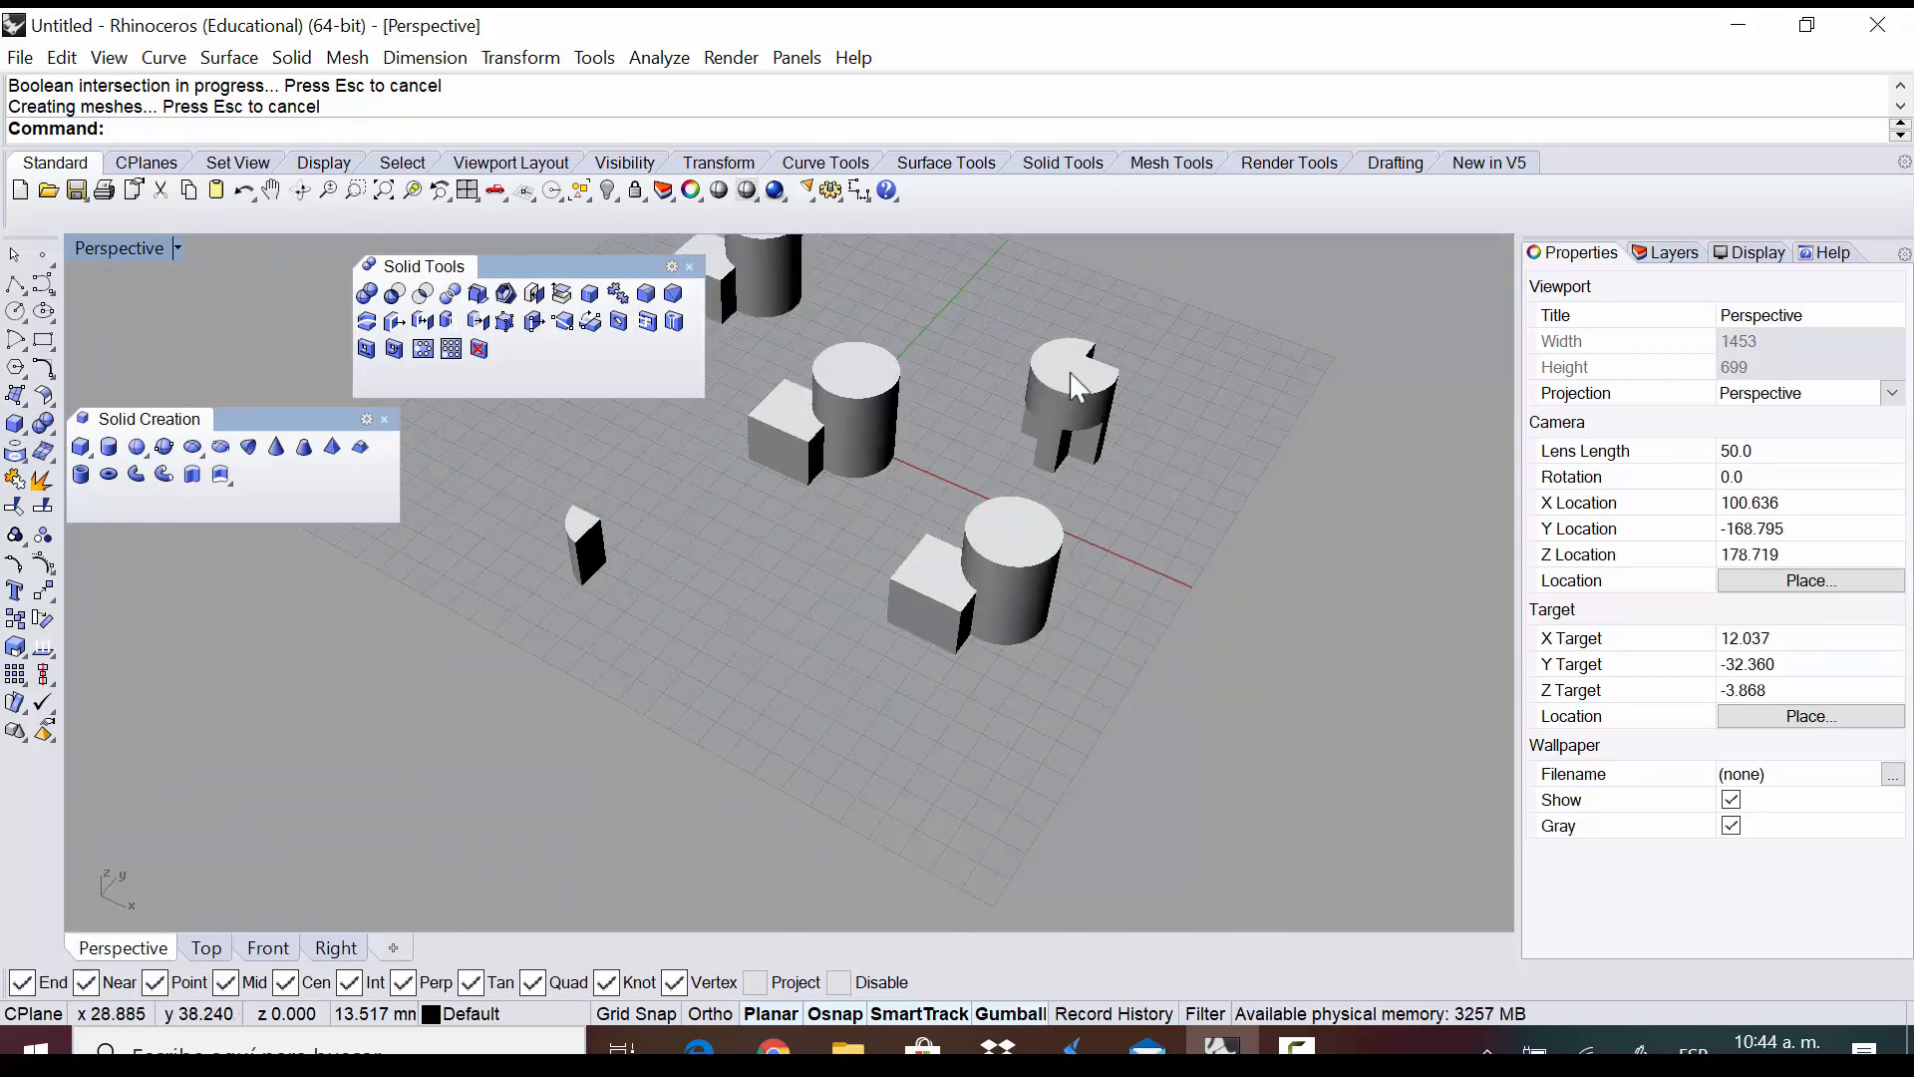
left_click(573, 529)
left_click(1062, 394)
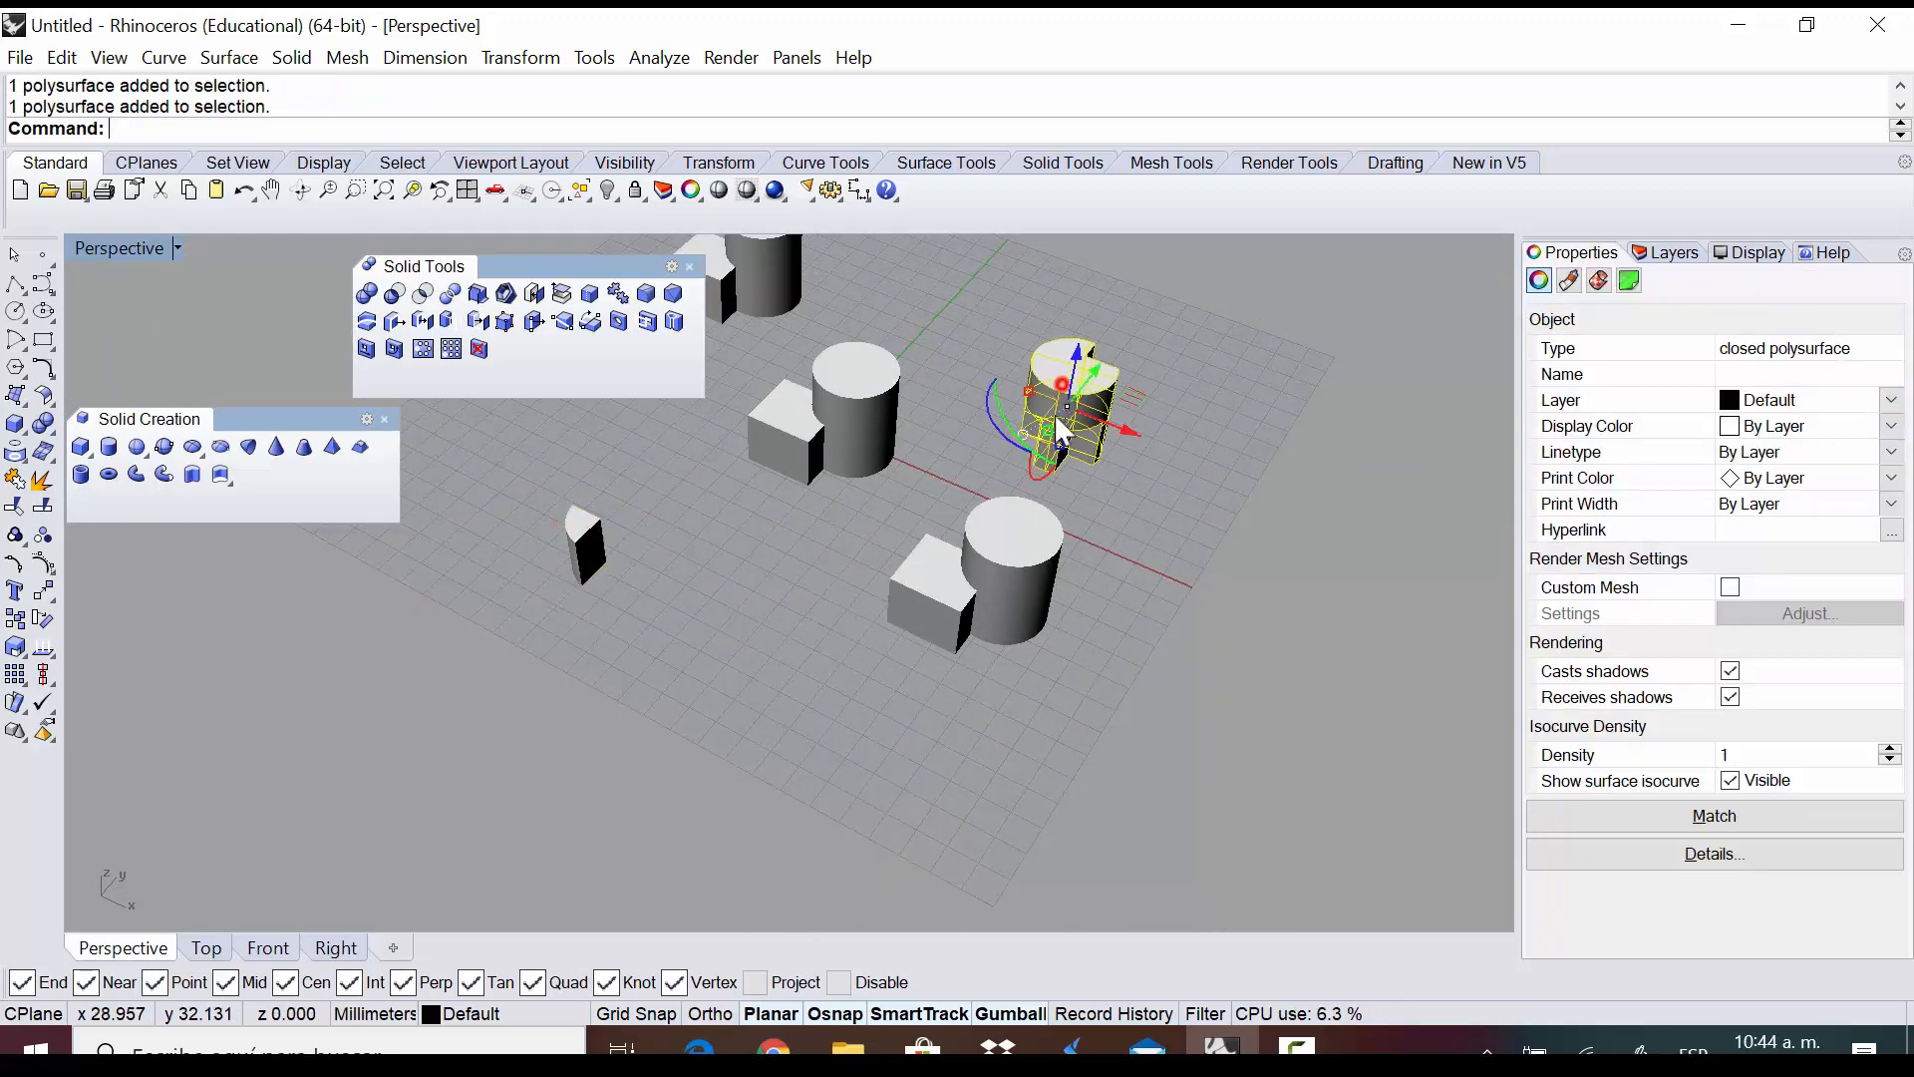
left_click(1168, 530)
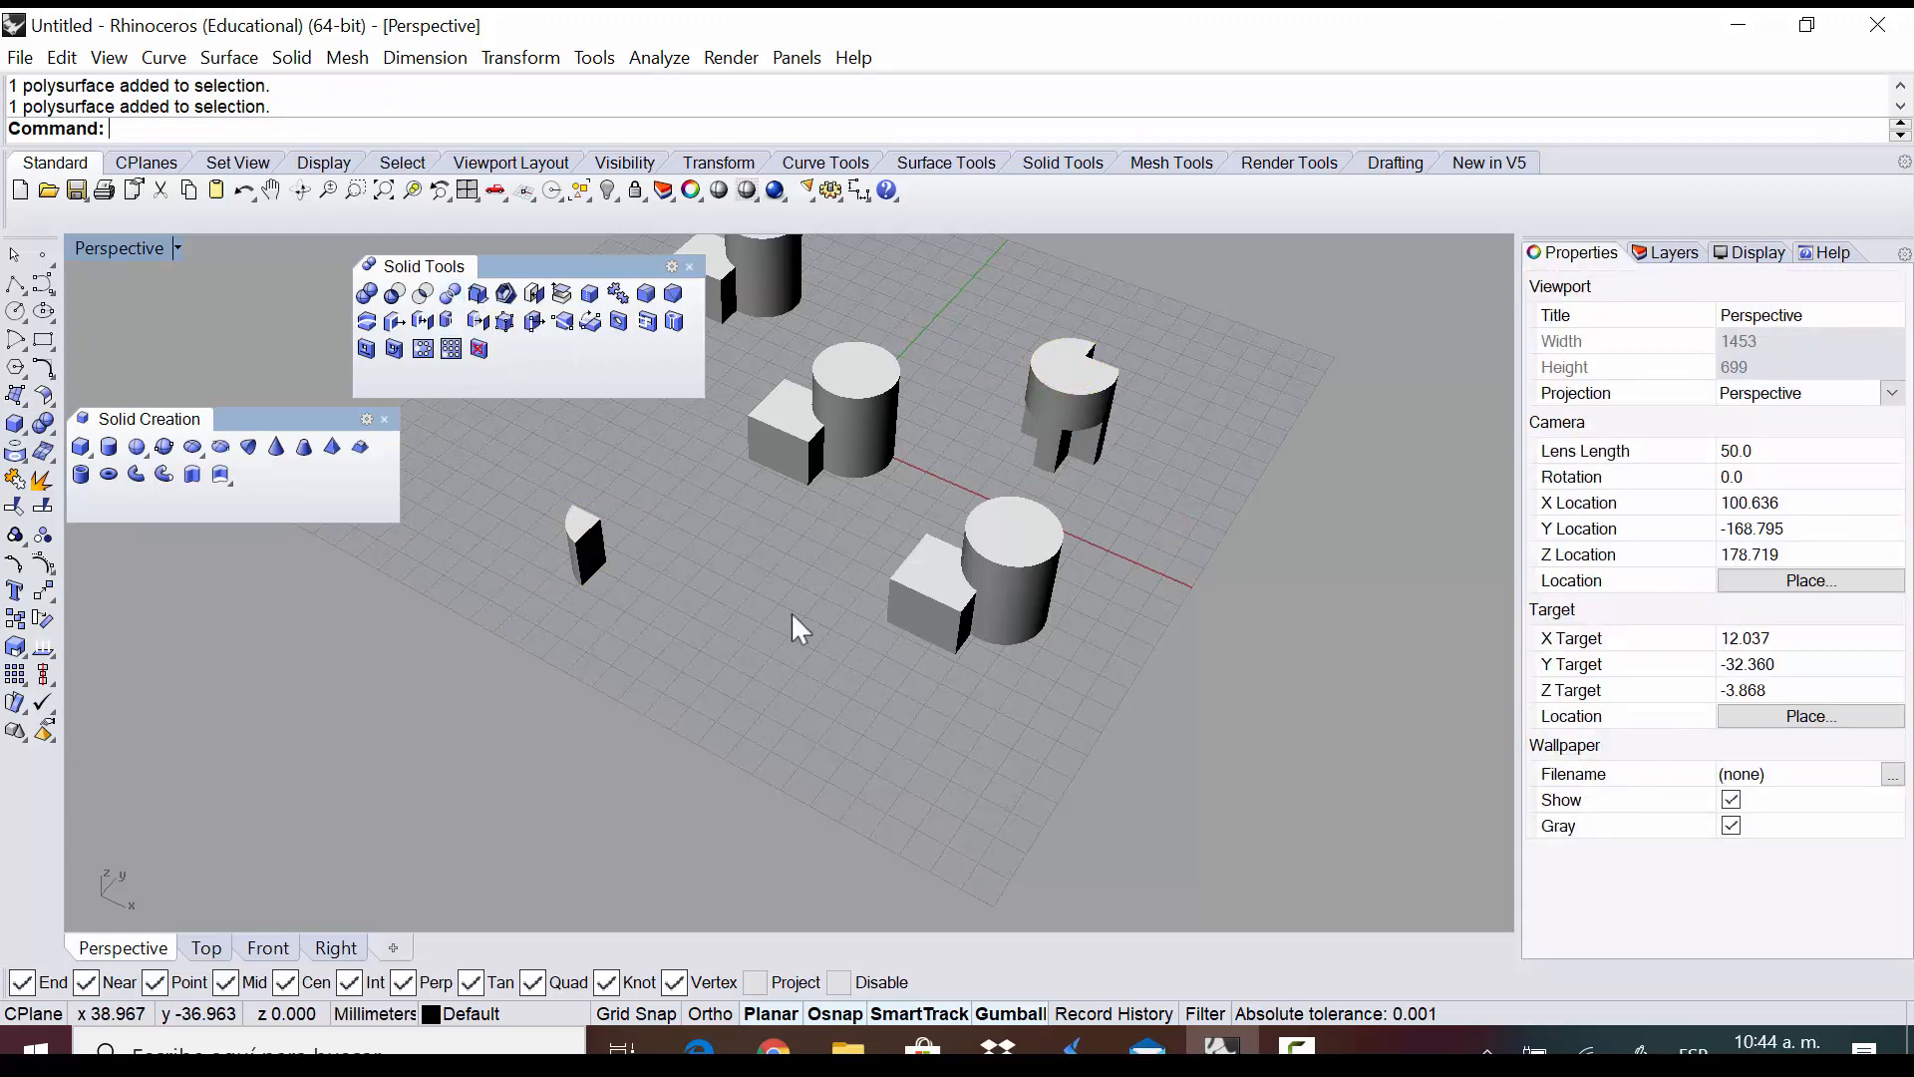
left_click(1007, 608)
left_click(1178, 582)
scroll(1187, 562, "up", 4)
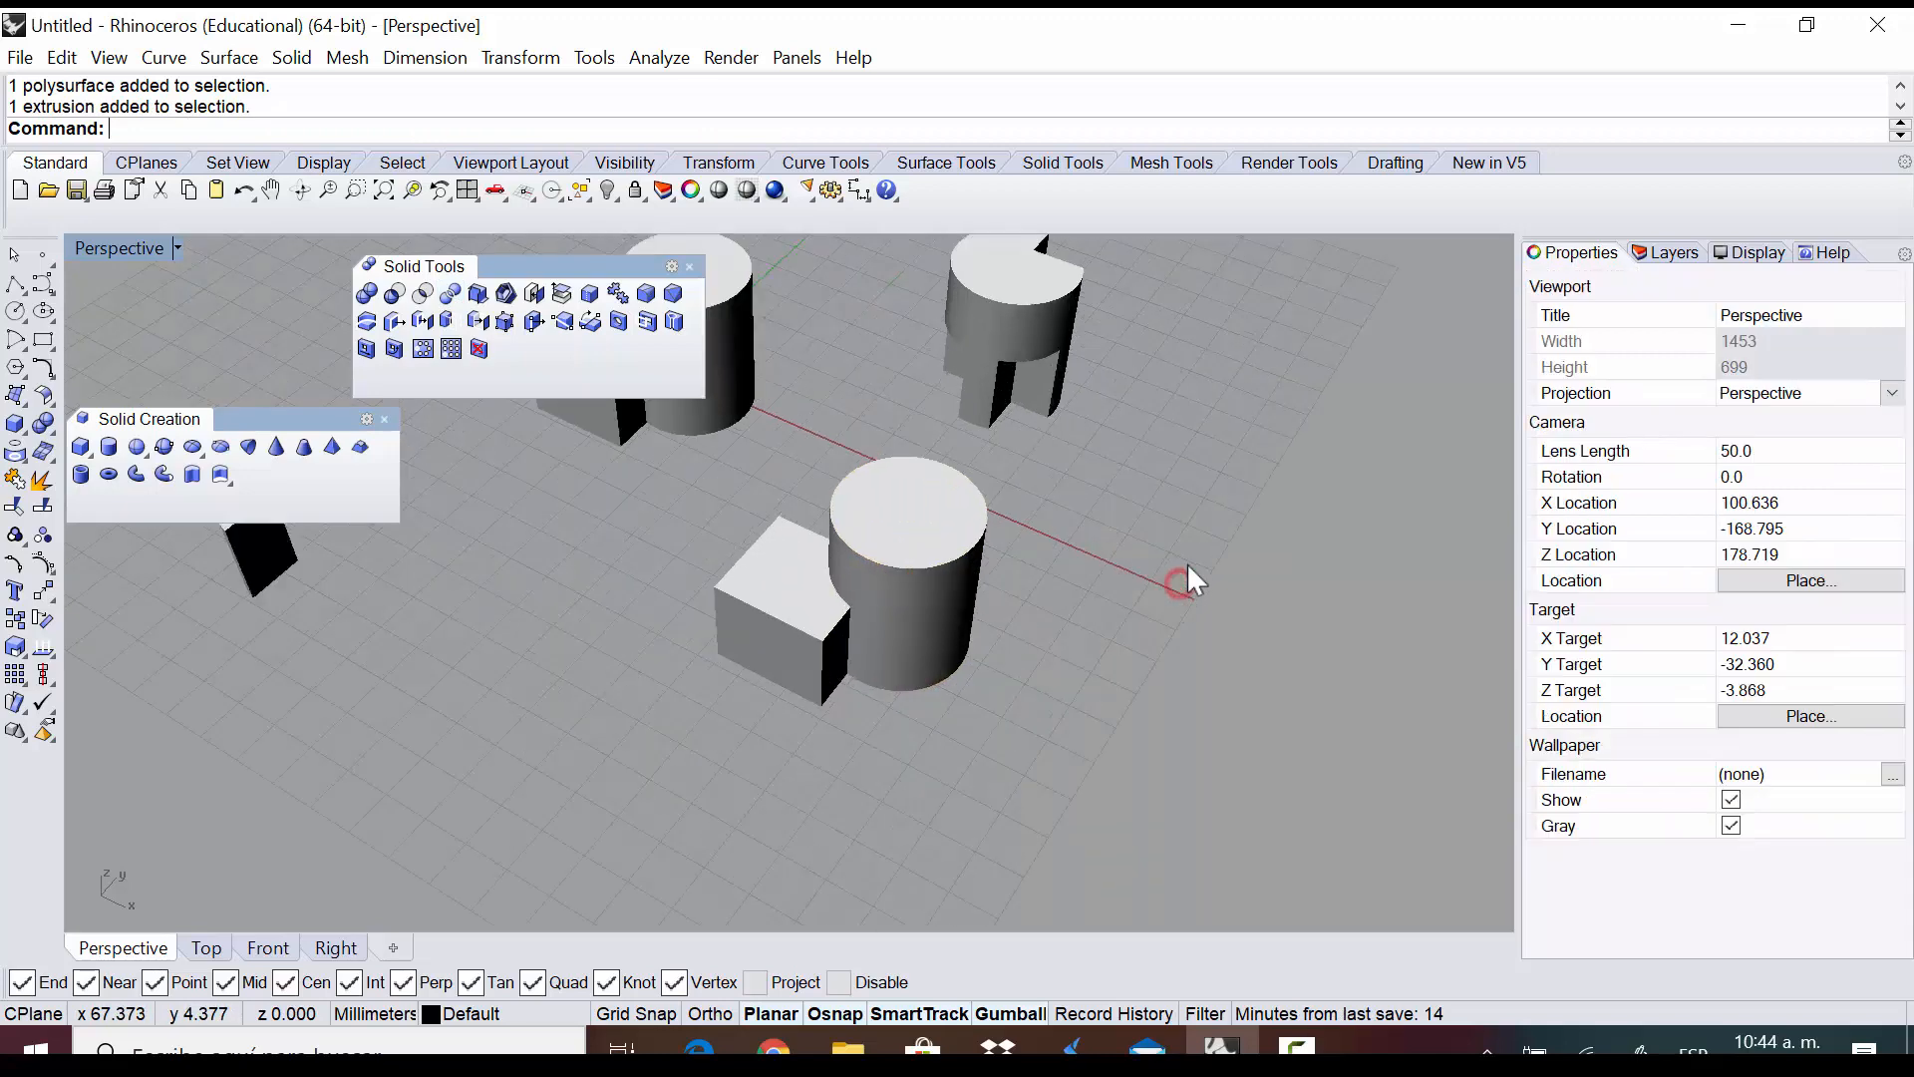
scroll(1128, 514, "up", 4)
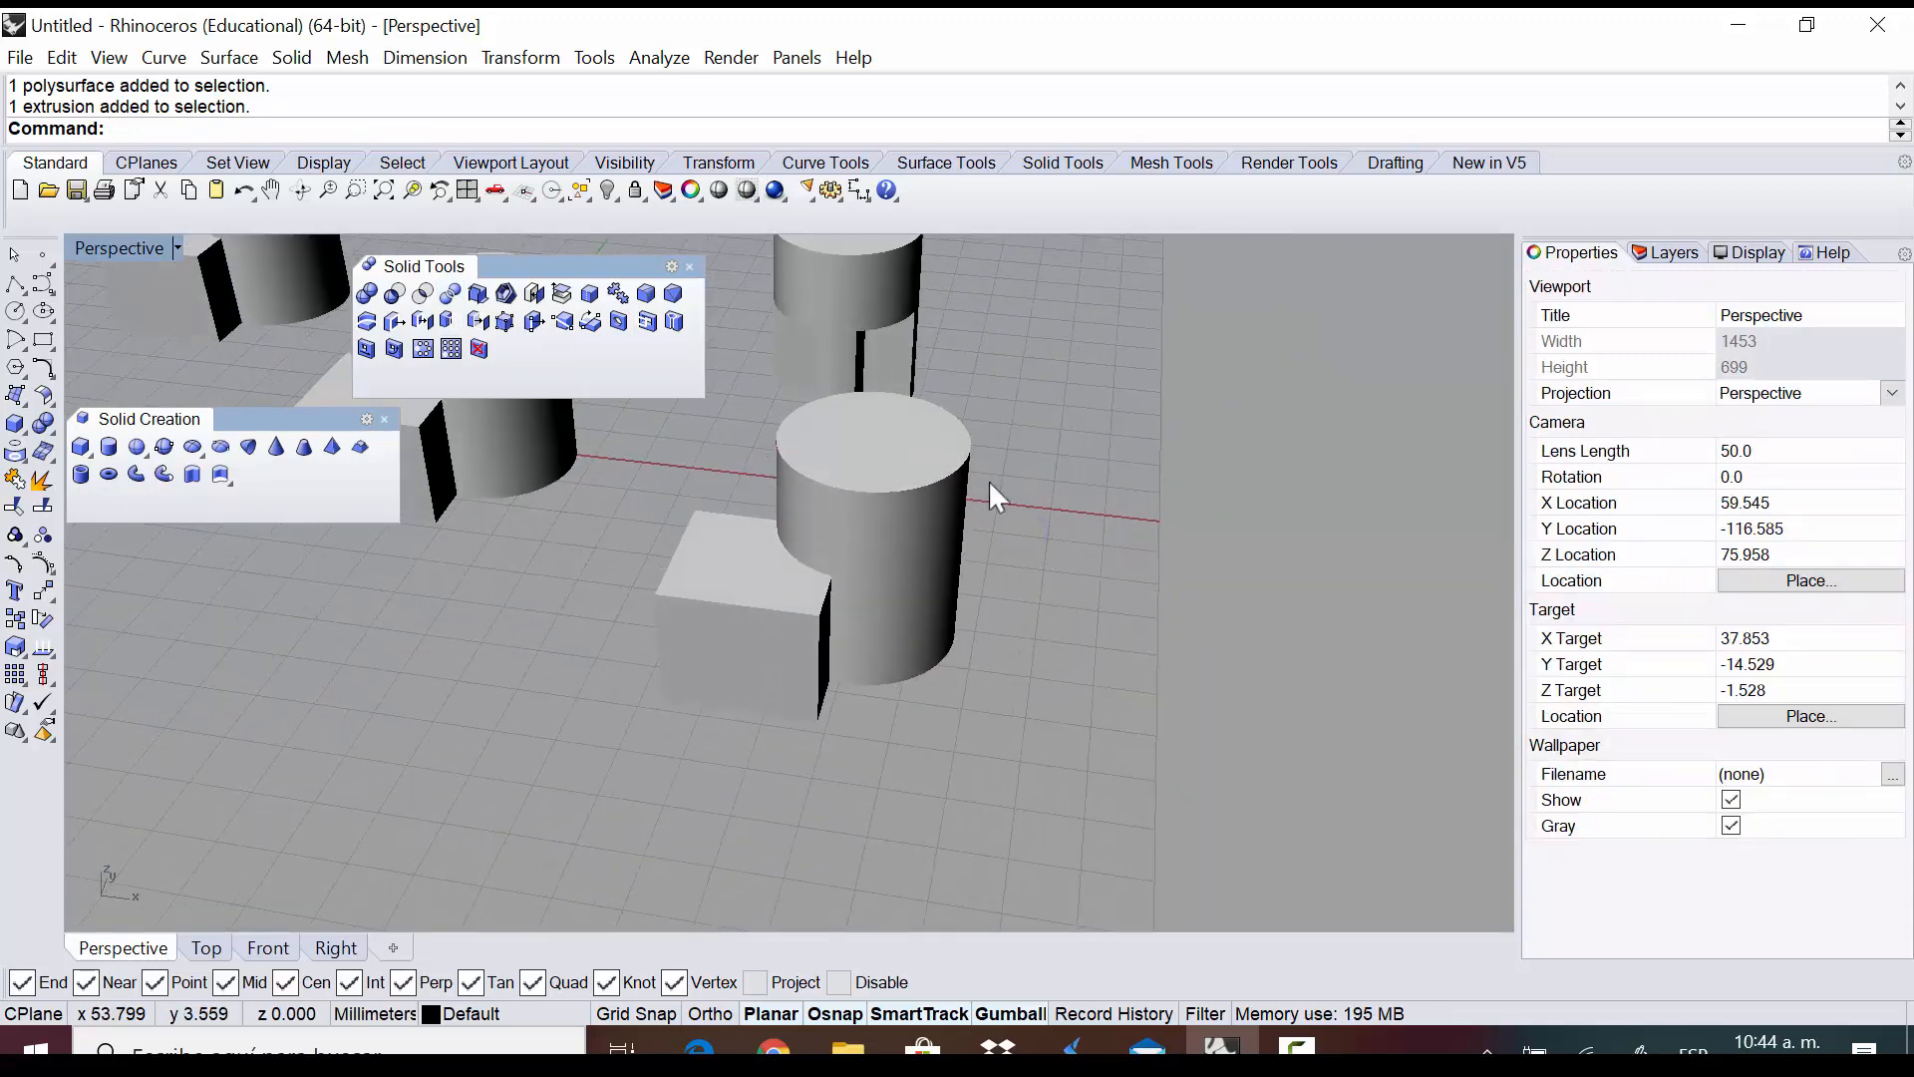
scroll(974, 567, "down", 3)
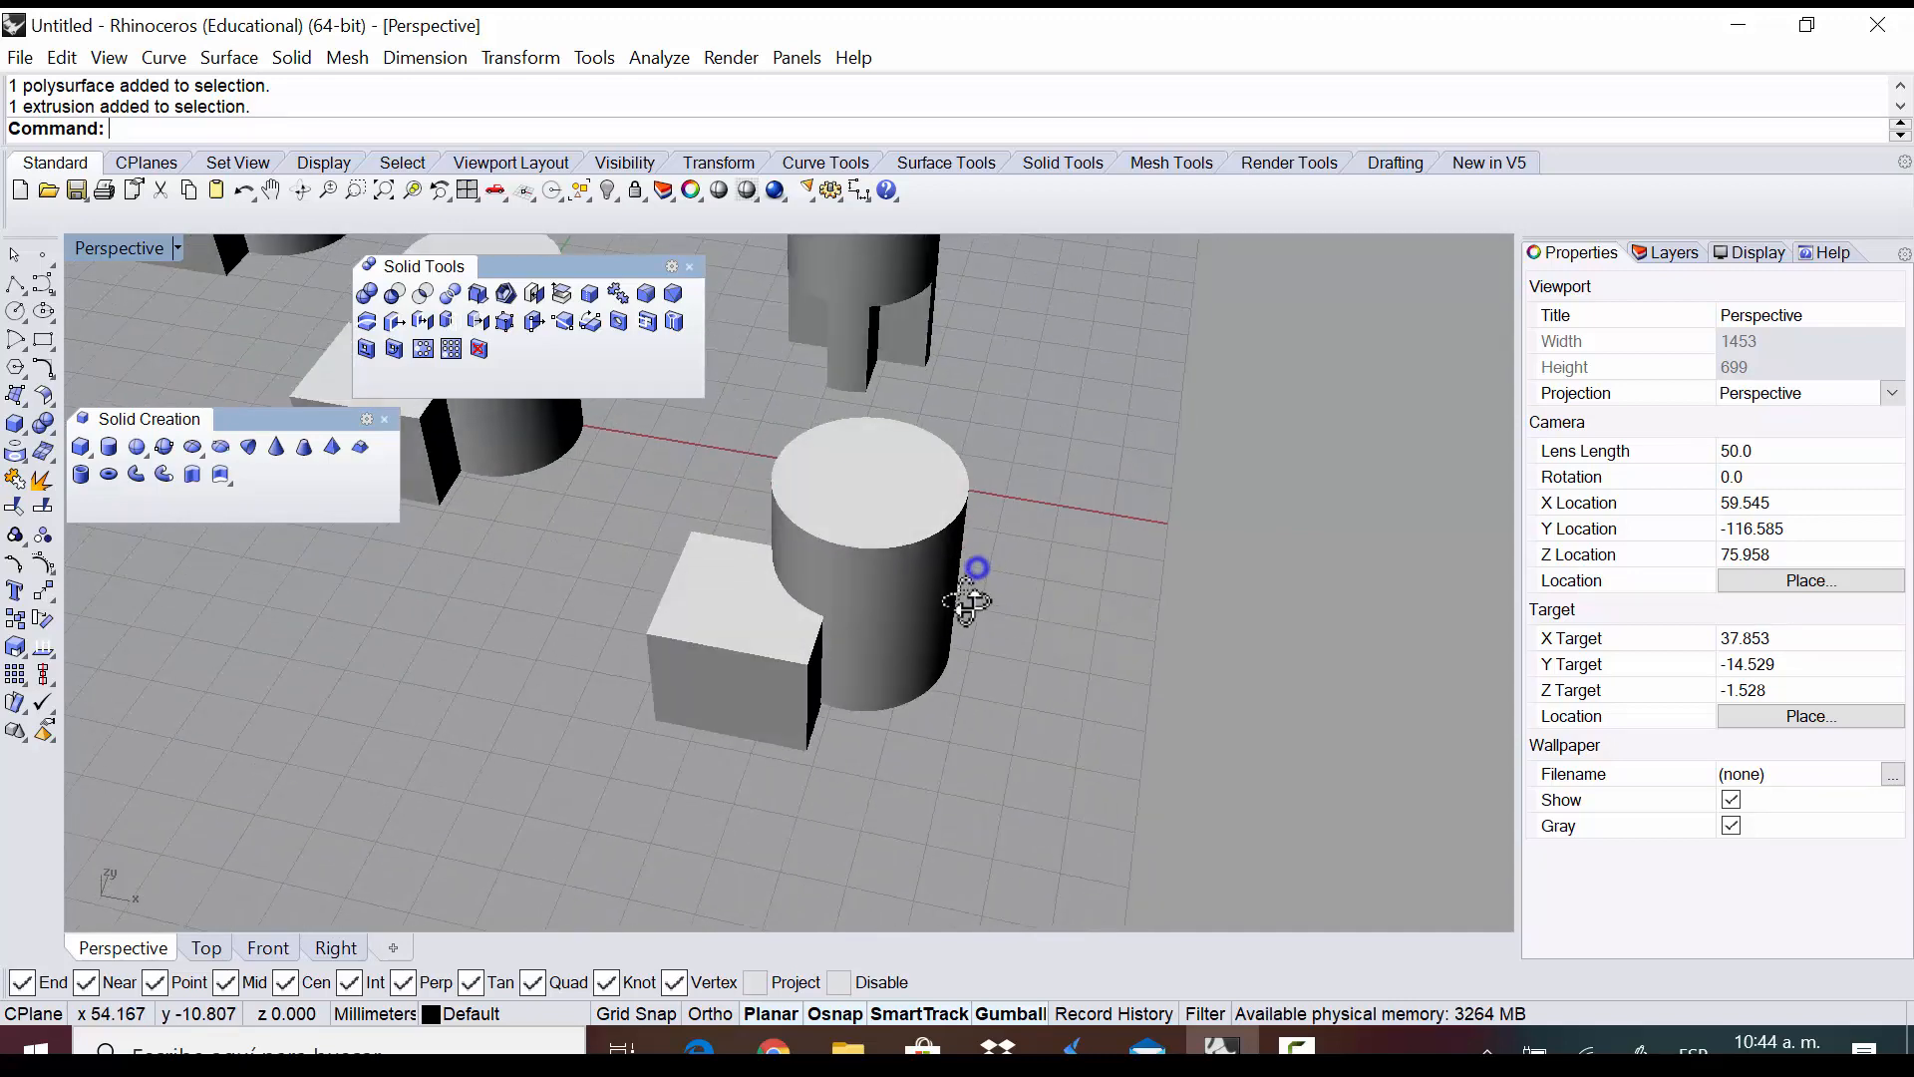
Apply Boolean Split to the front-right box, using the overlapping cylinder as the cutting object
right_click_drag(974, 568, 961, 637)
scroll(931, 529, "up", 4)
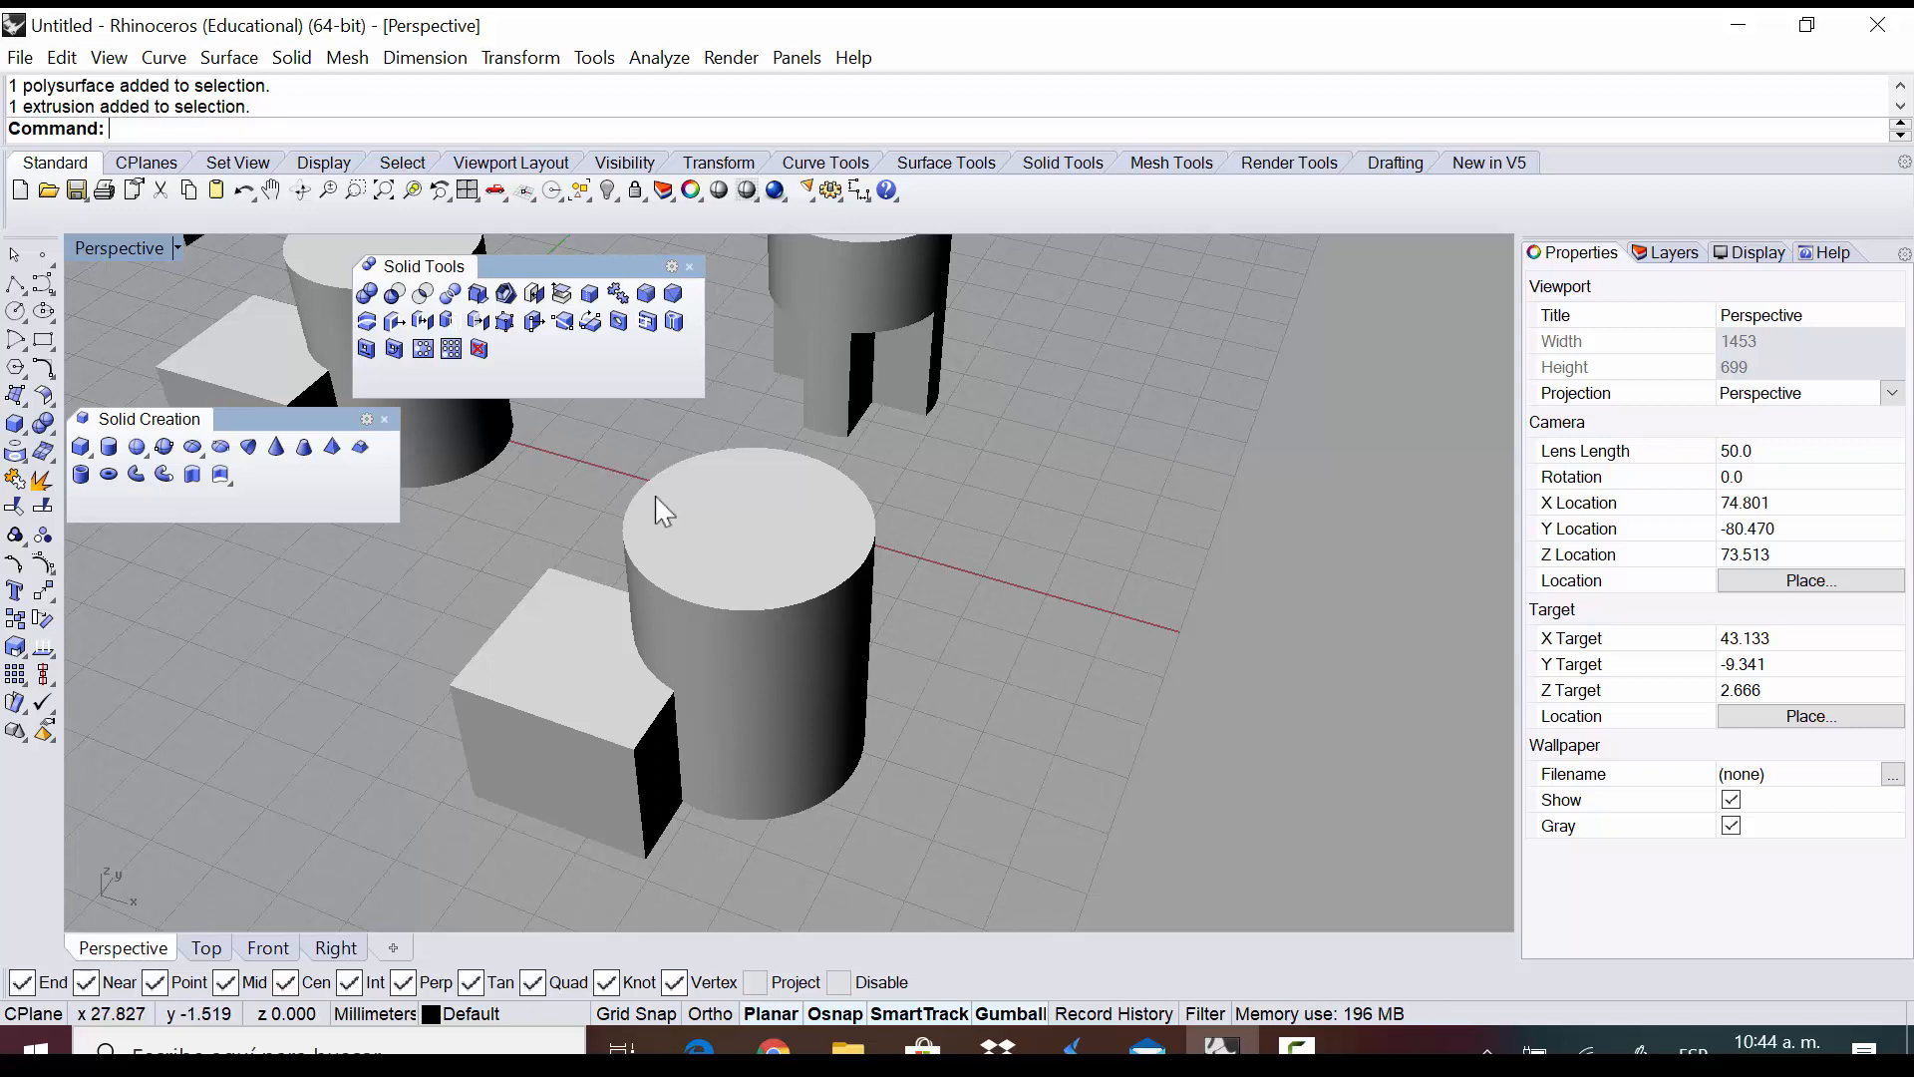
left_click(451, 295)
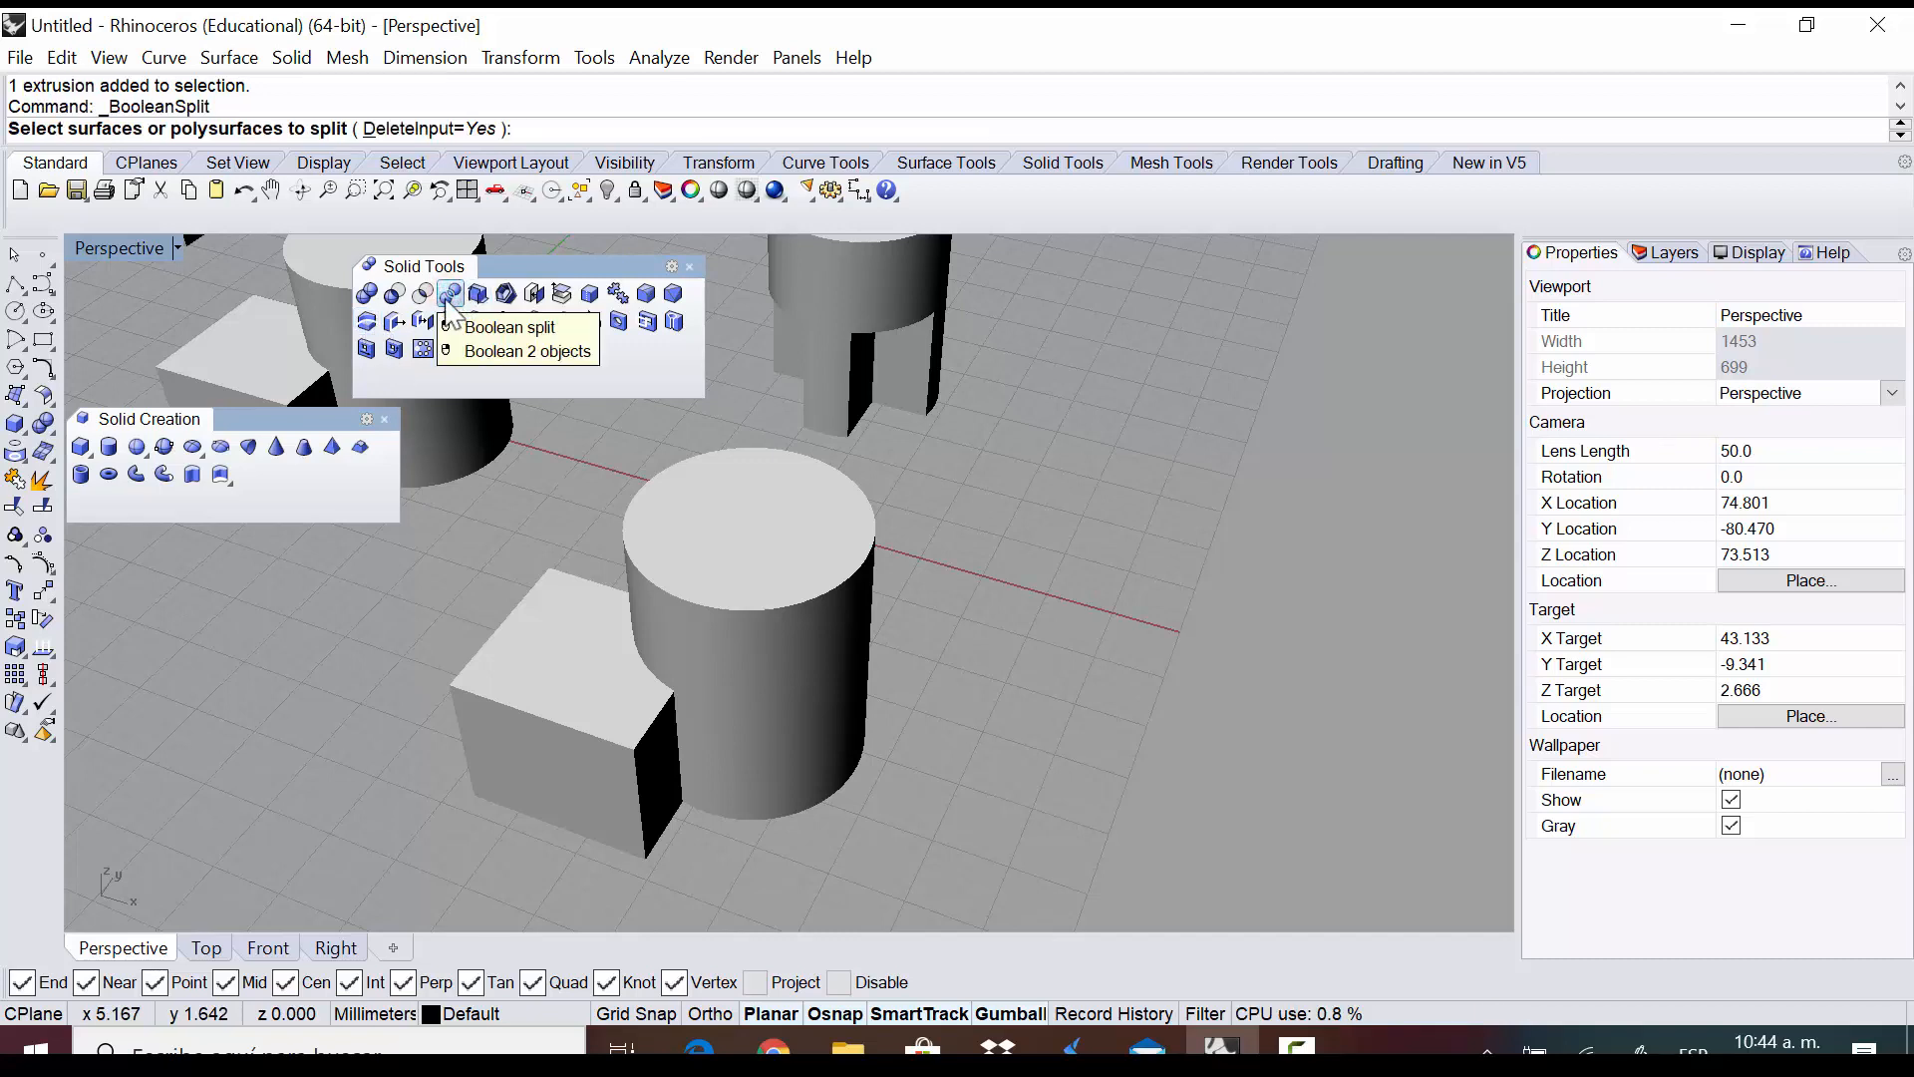
left_click(566, 760)
key("Return")
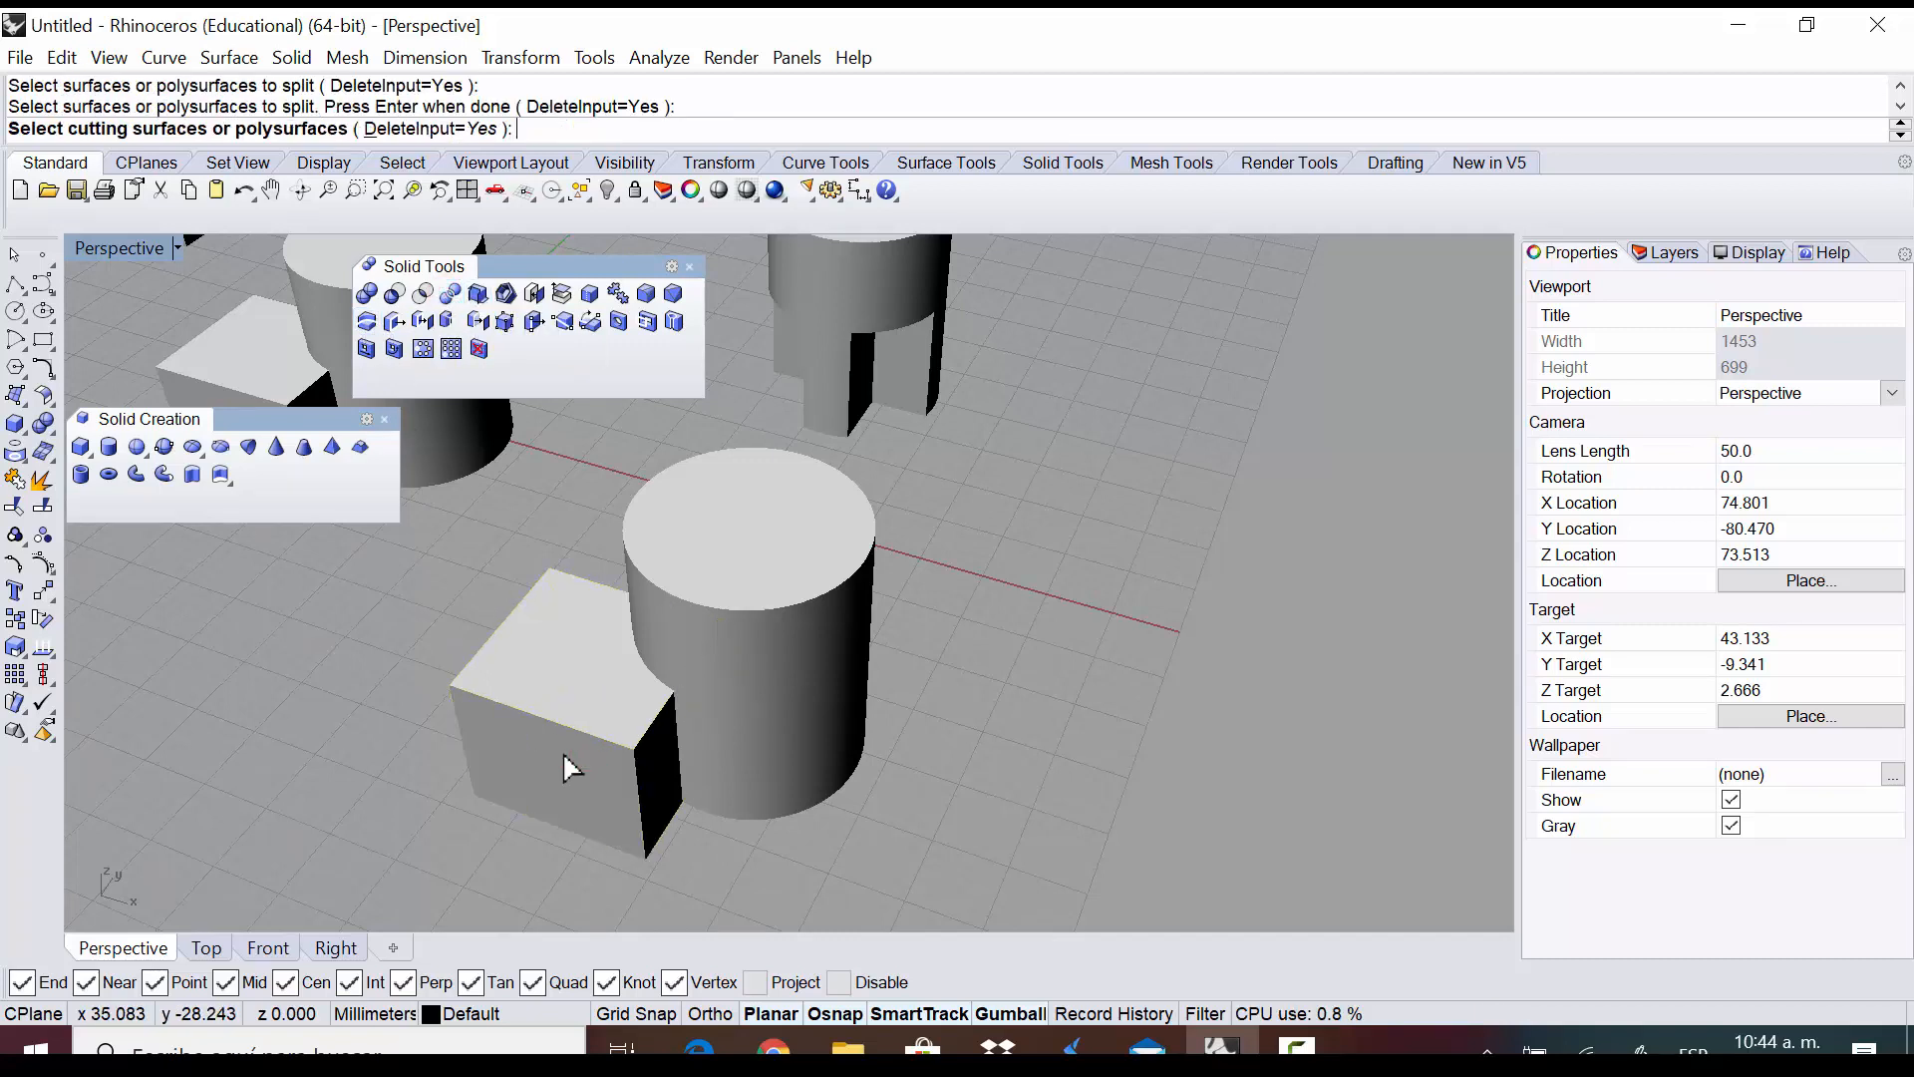
left_click(805, 635)
key("Return")
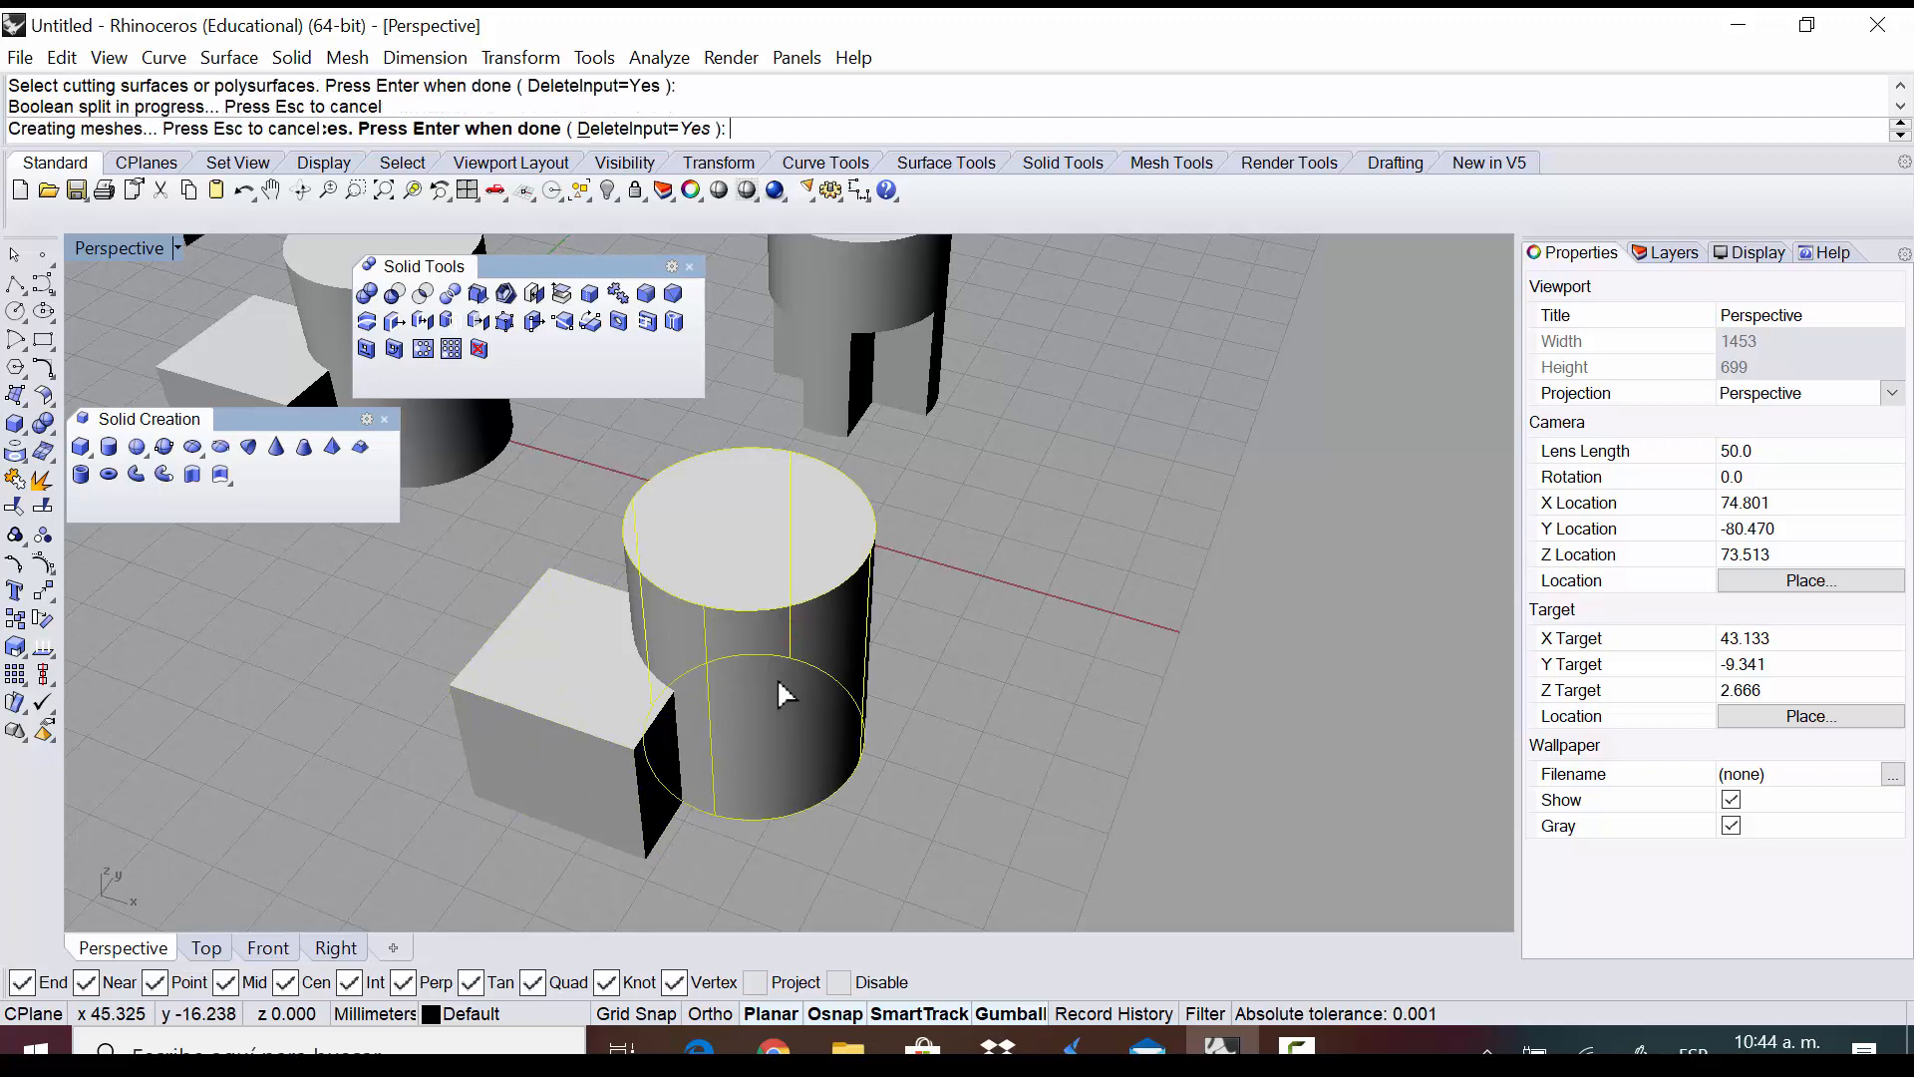
Pull the front-right cylinder about 9.6 mm along the X axis and the notched box piece the opposite way to expose the split wedge
left_click(819, 666)
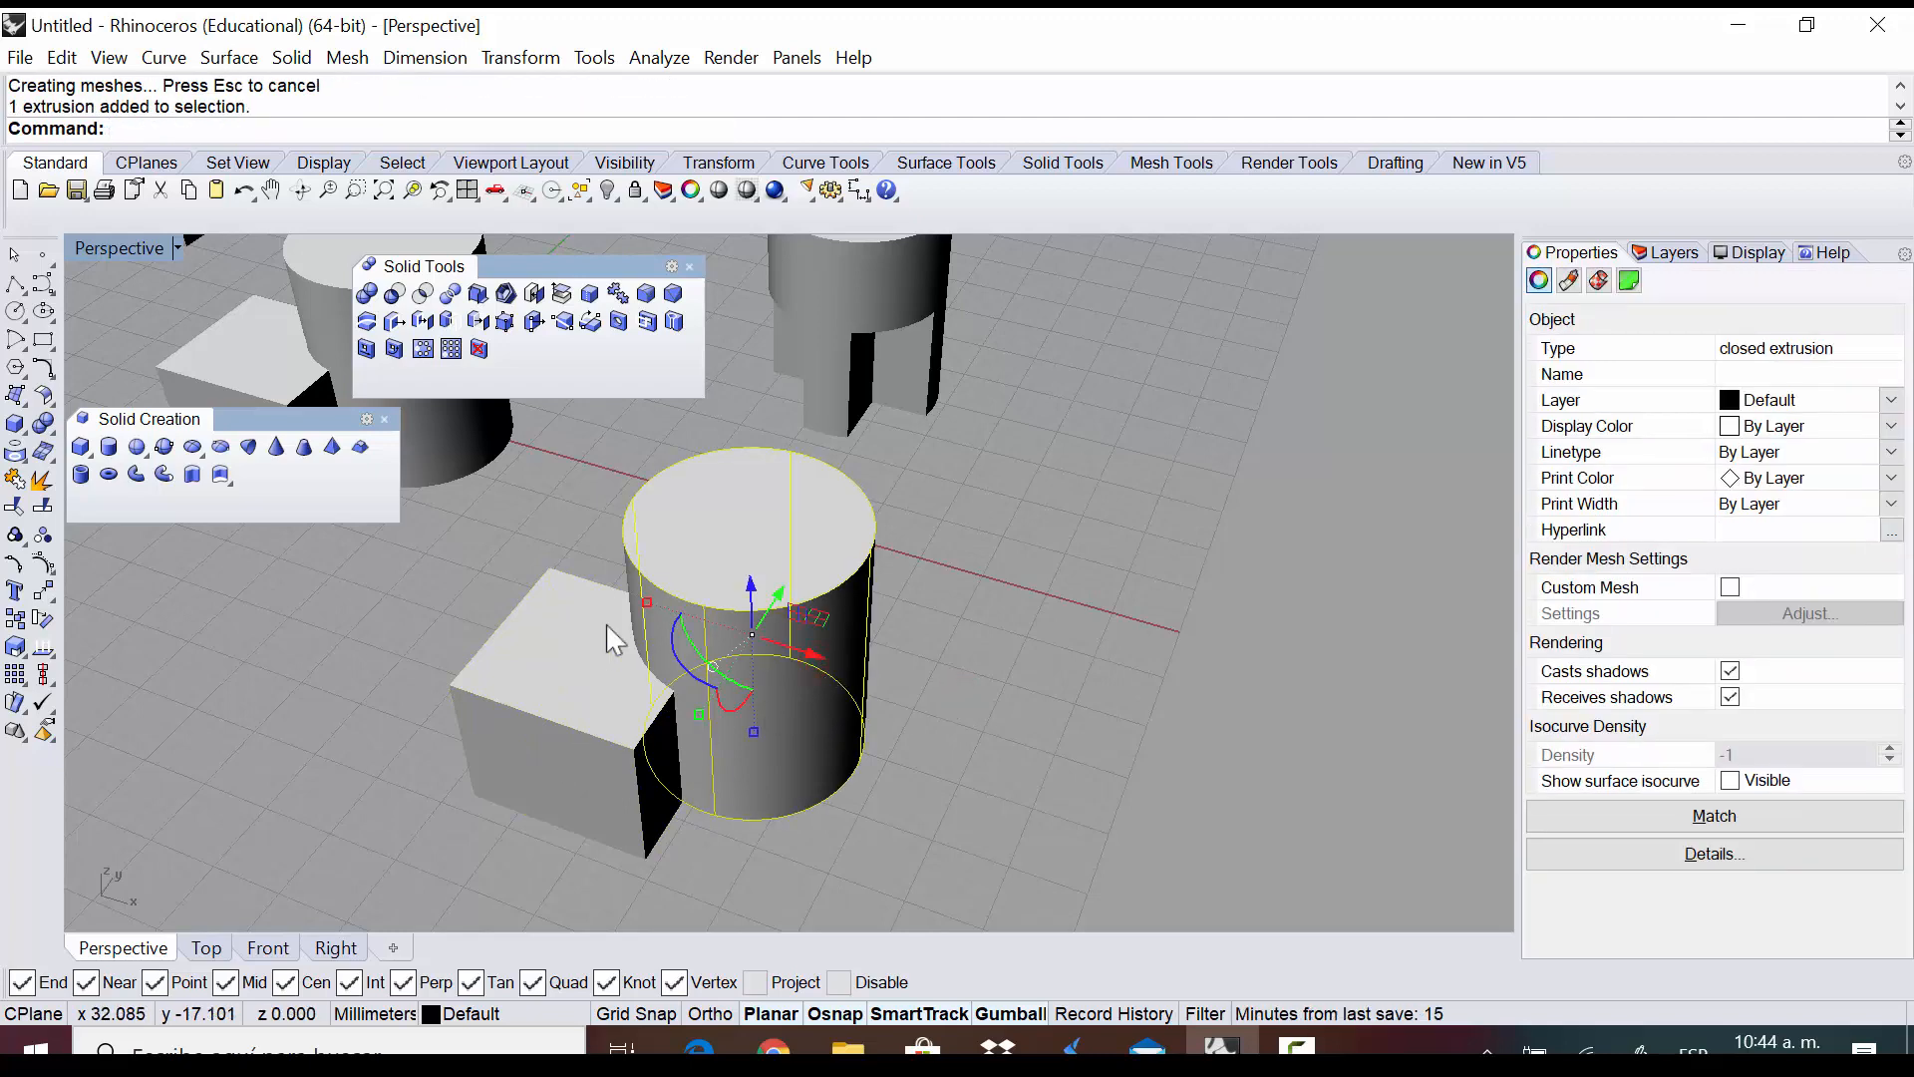
left_click_drag(815, 654, 902, 658)
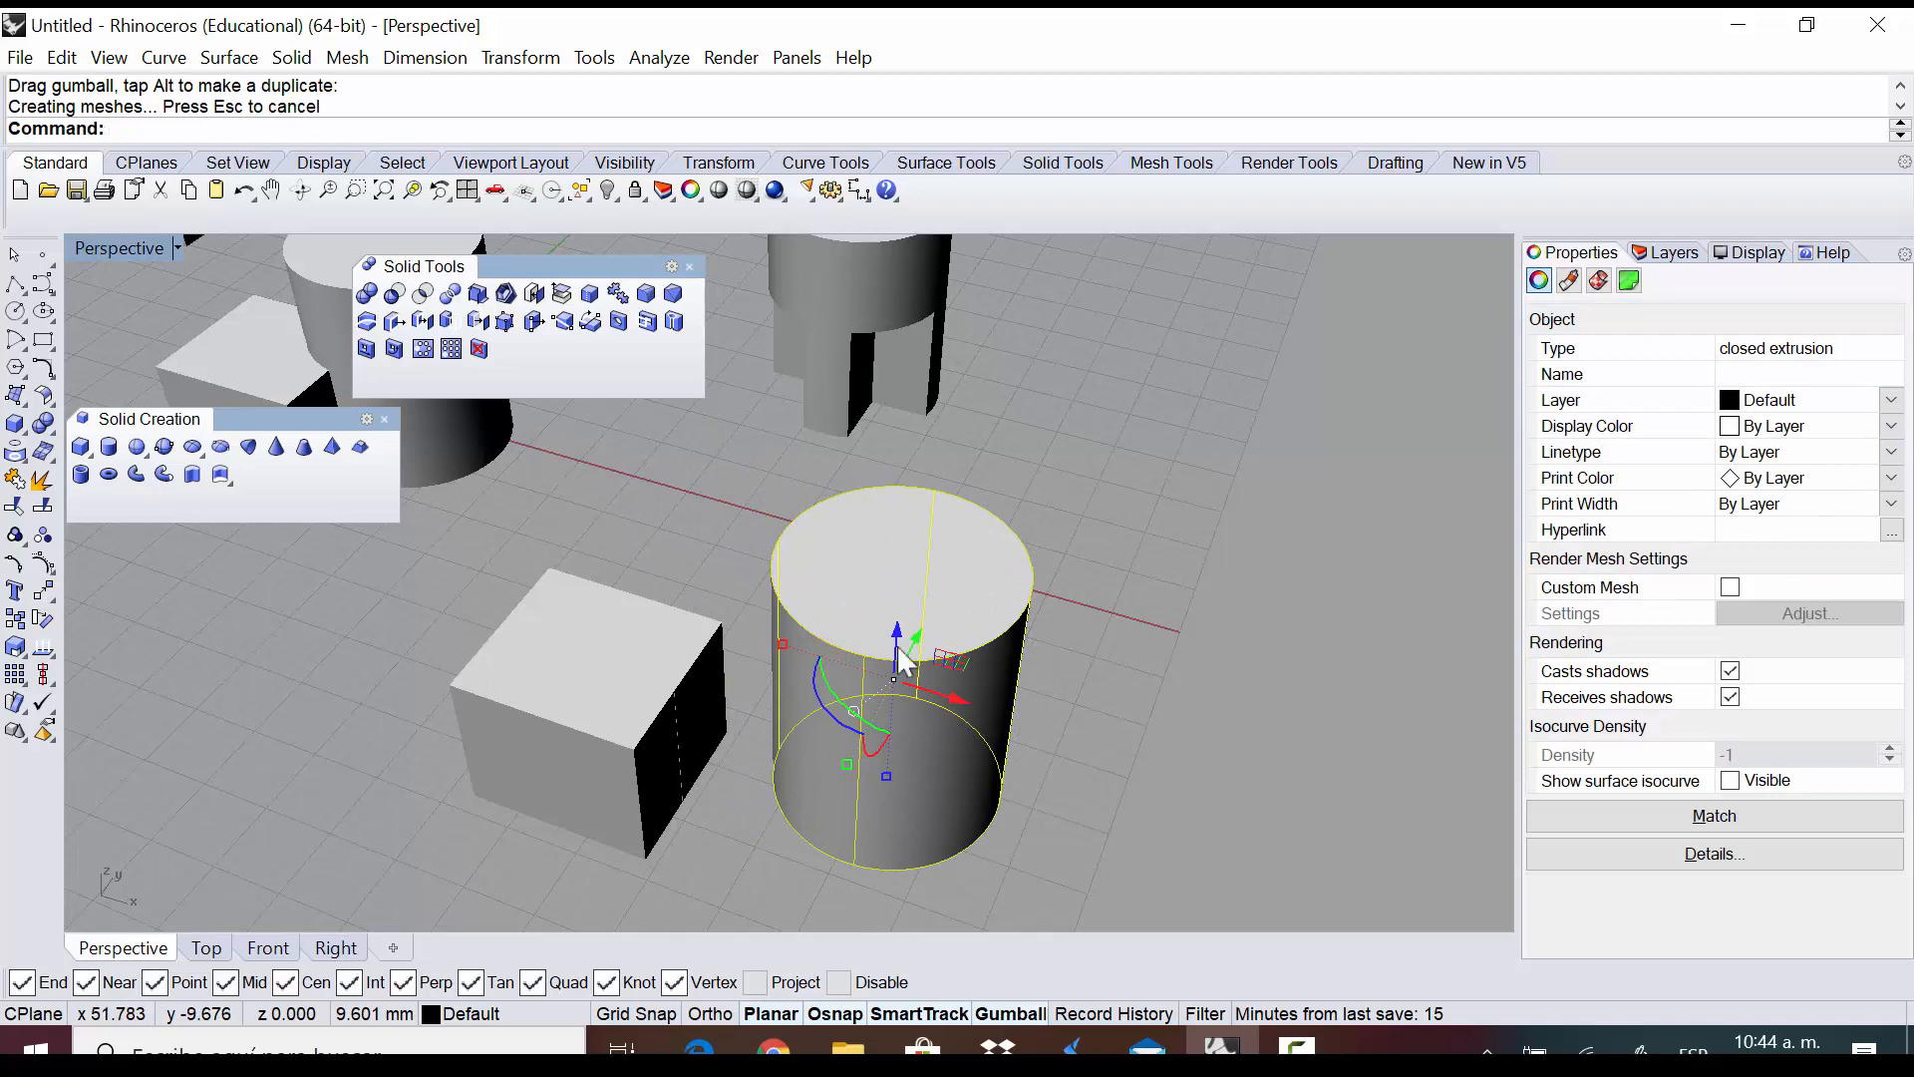
left_click(628, 767)
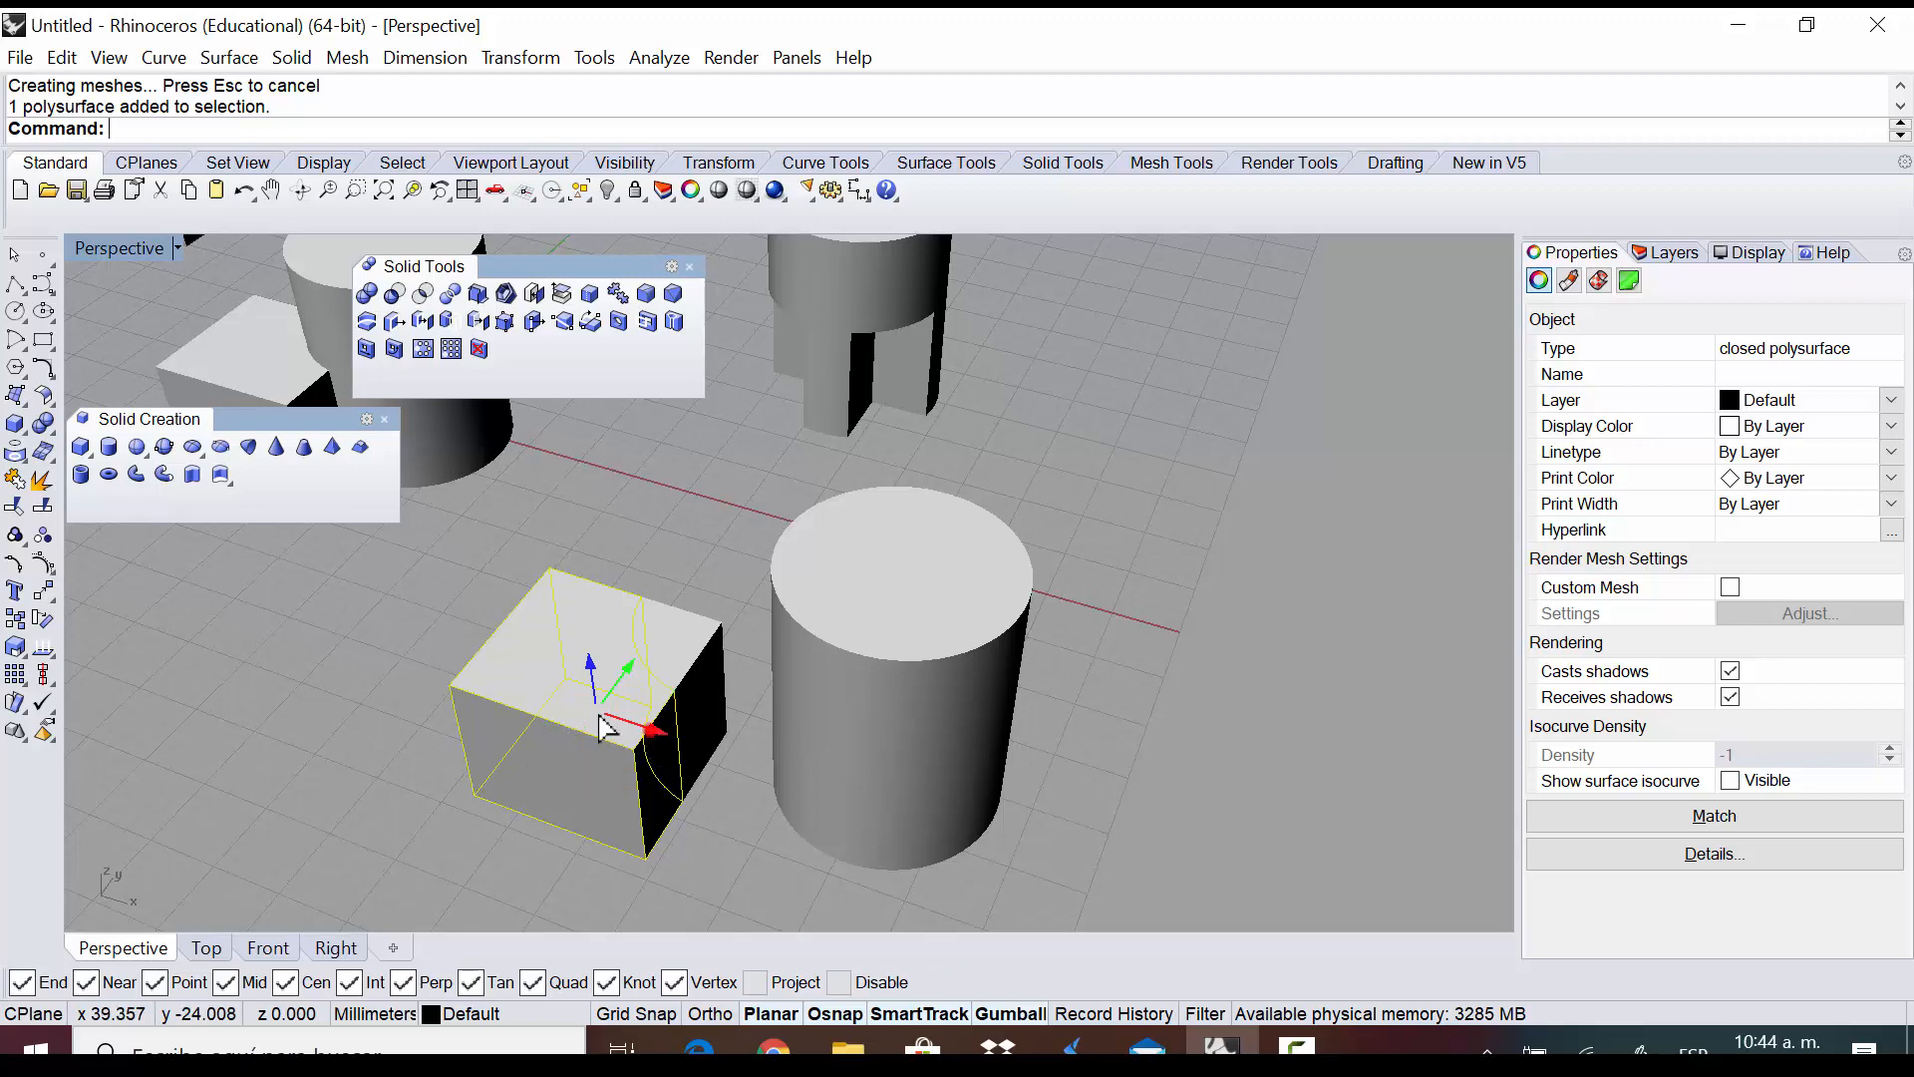
left_click_drag(648, 736, 476, 691)
left_click(689, 670)
left_click(684, 565)
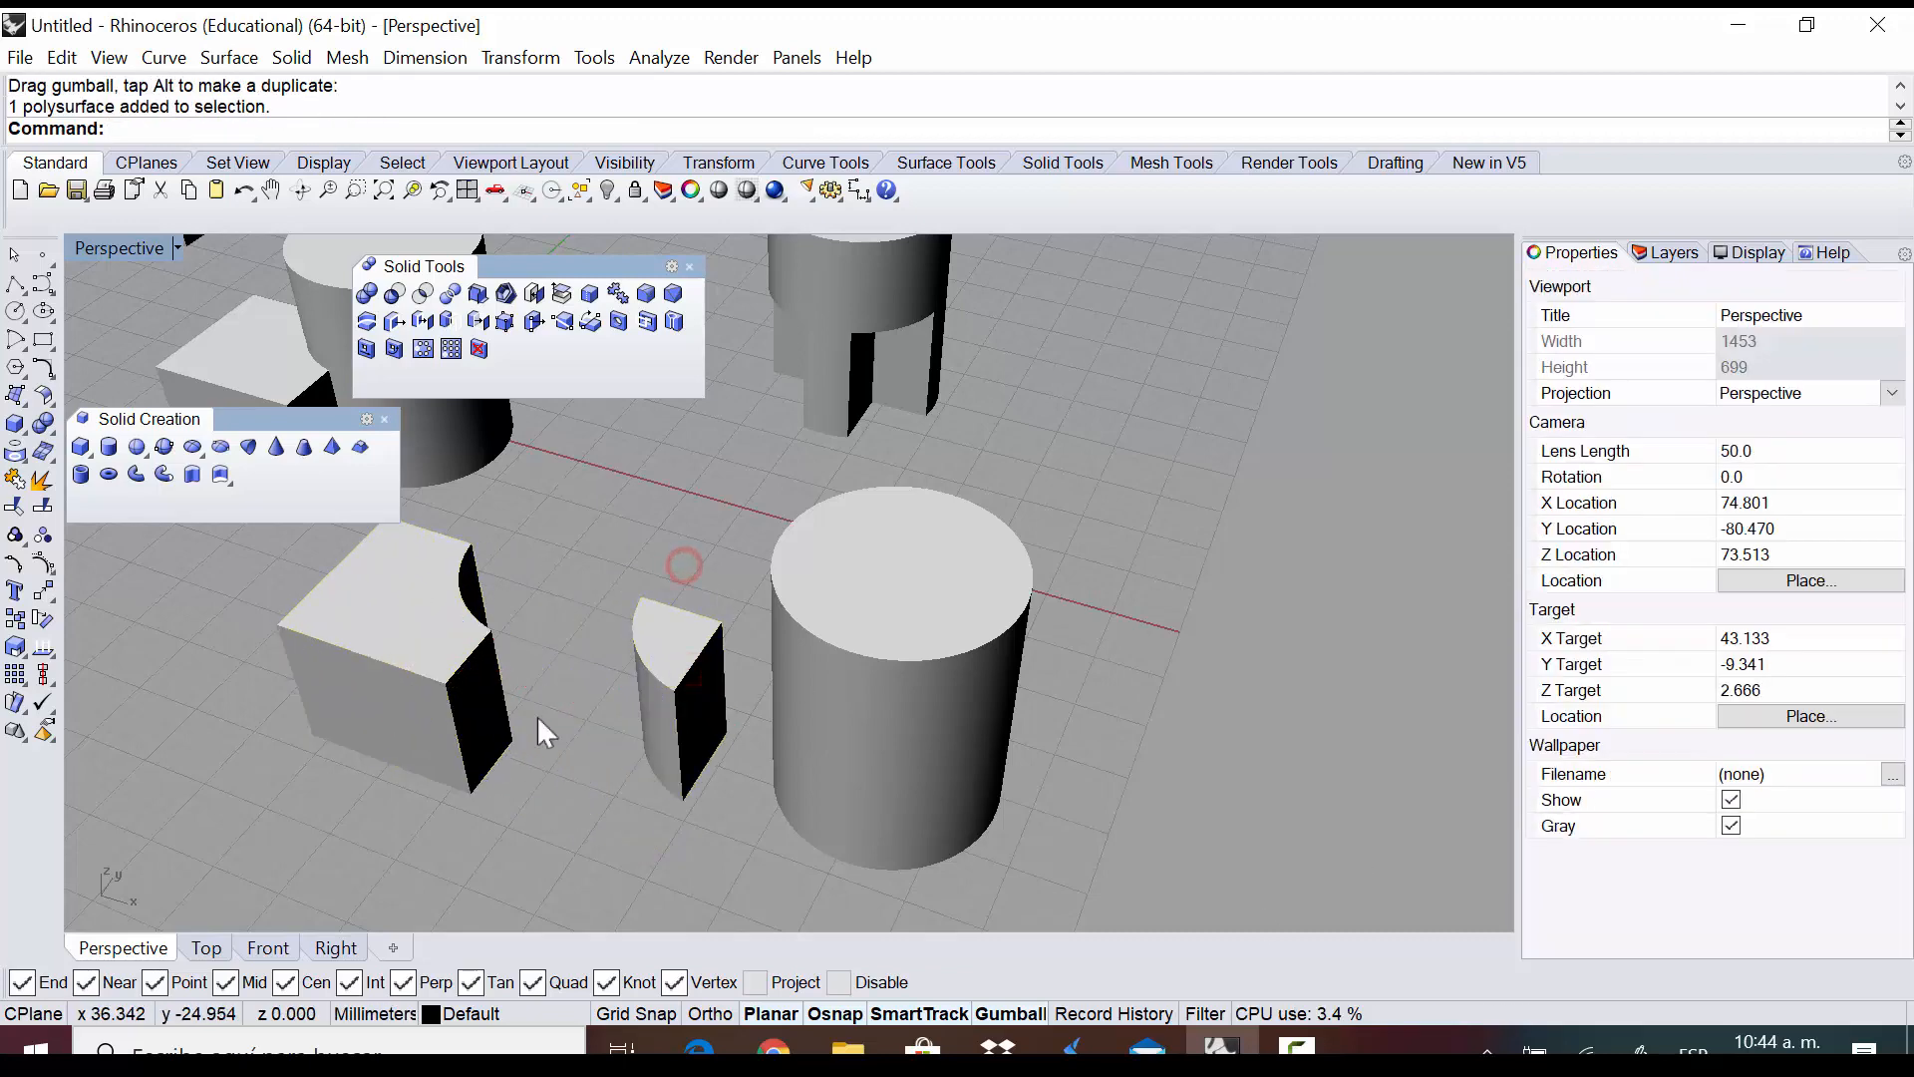
left_click(841, 762)
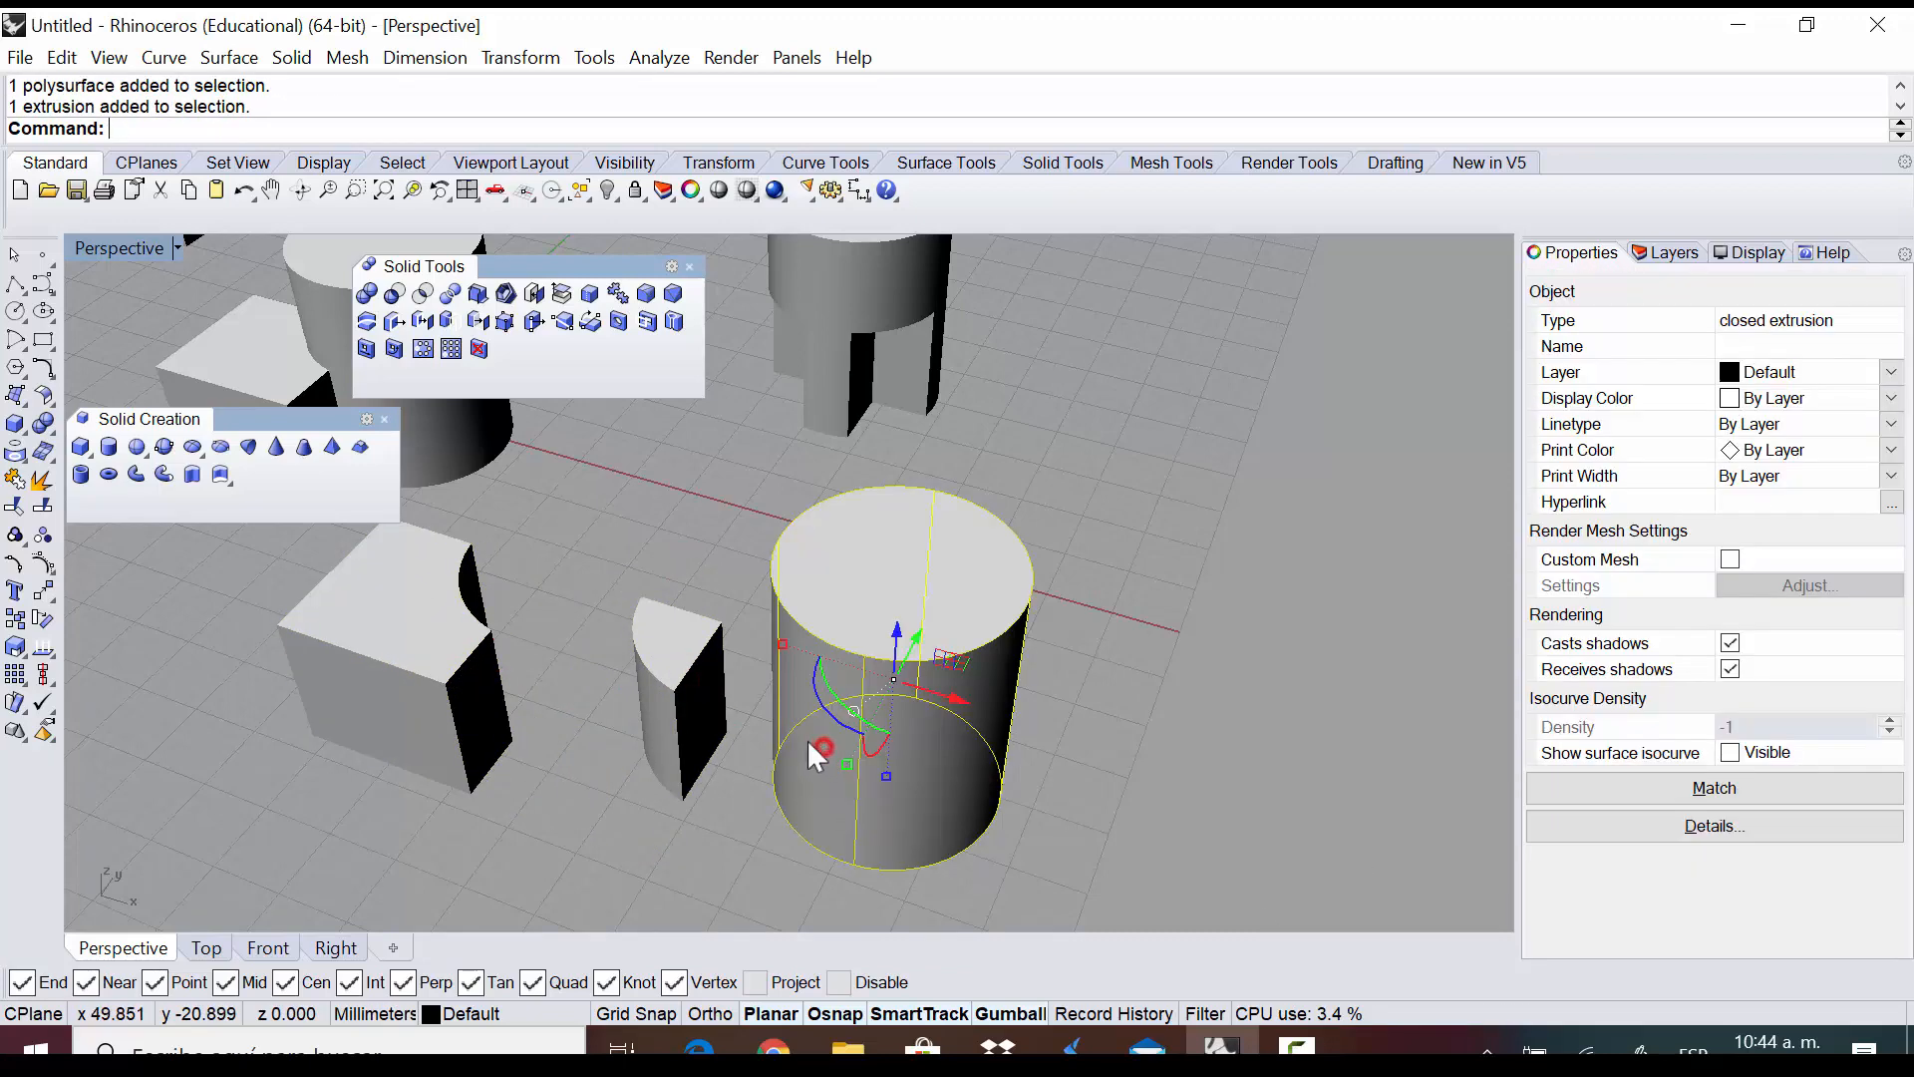
left_click(1112, 610)
right_click_drag(910, 773, 1130, 758)
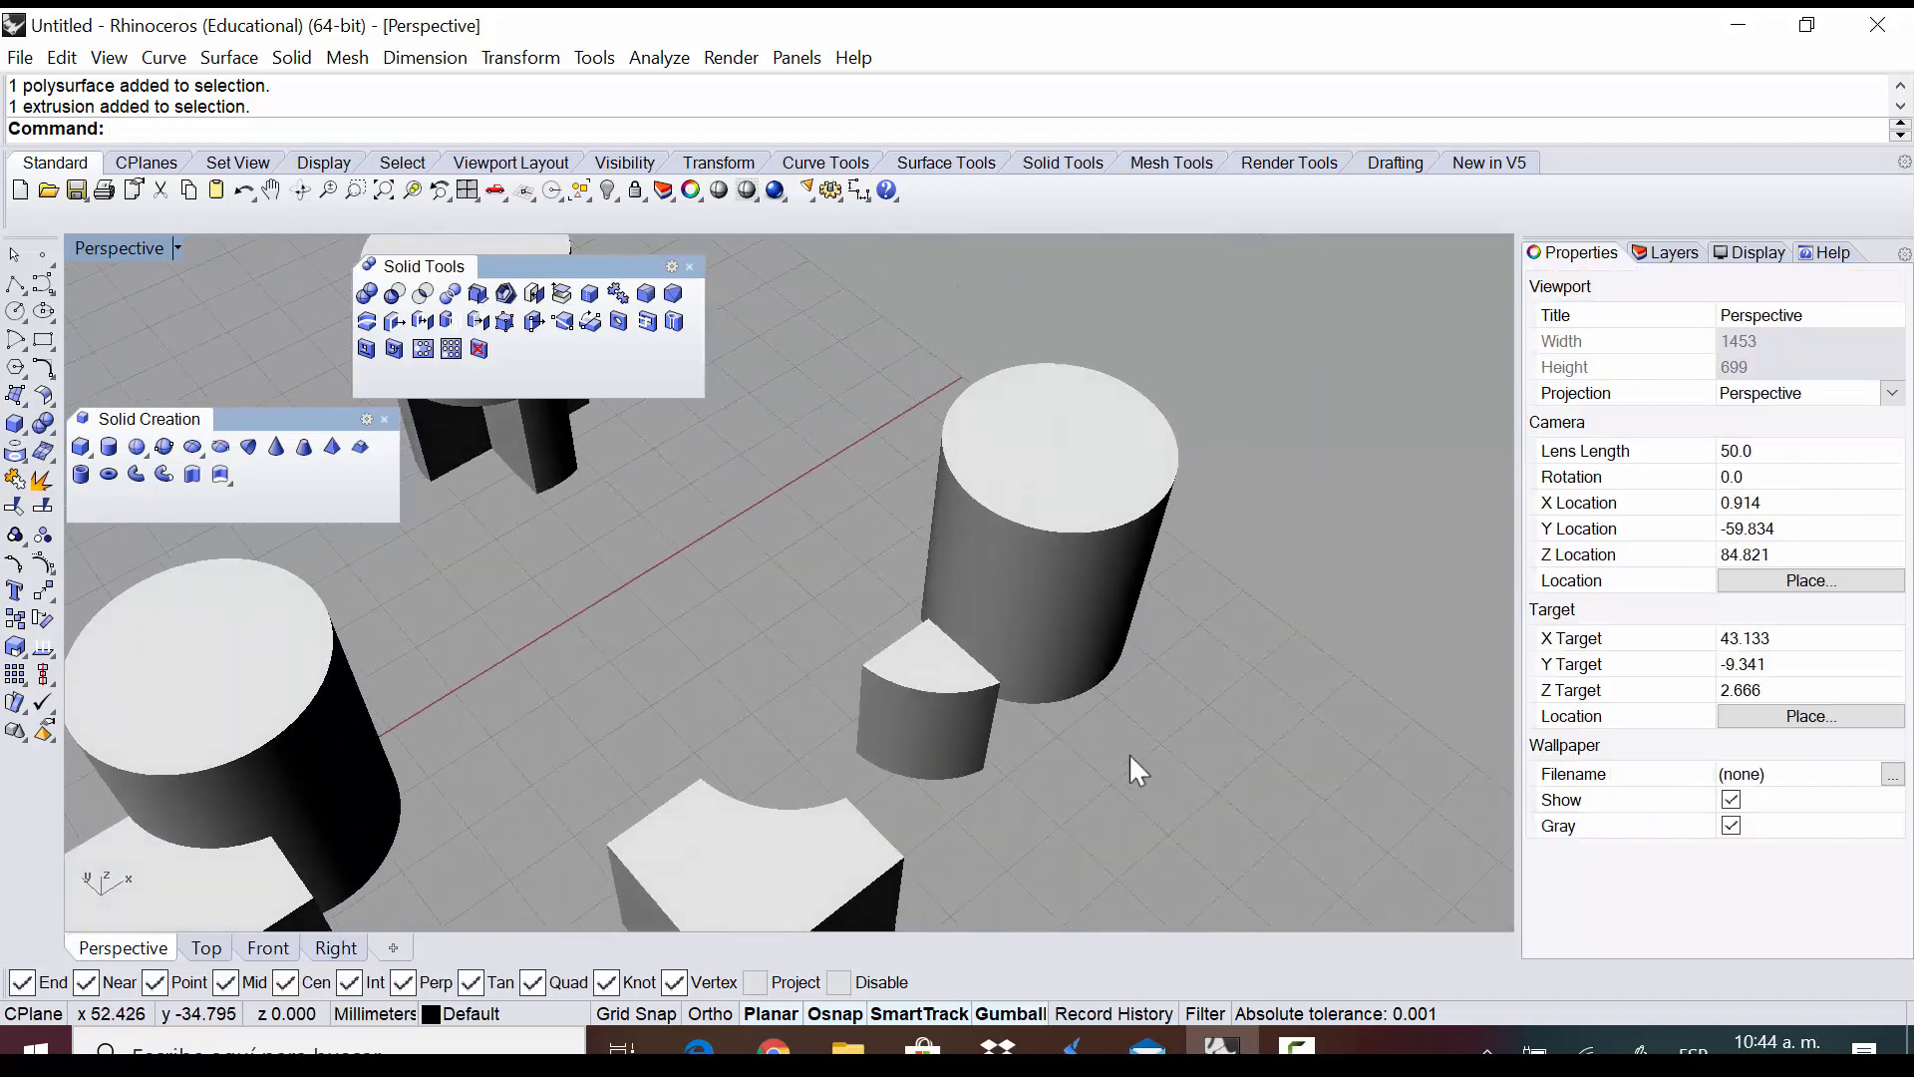
Undo the piece moves and the Boolean Split on the front-right box
key("ctrl+z")
key("ctrl+z")
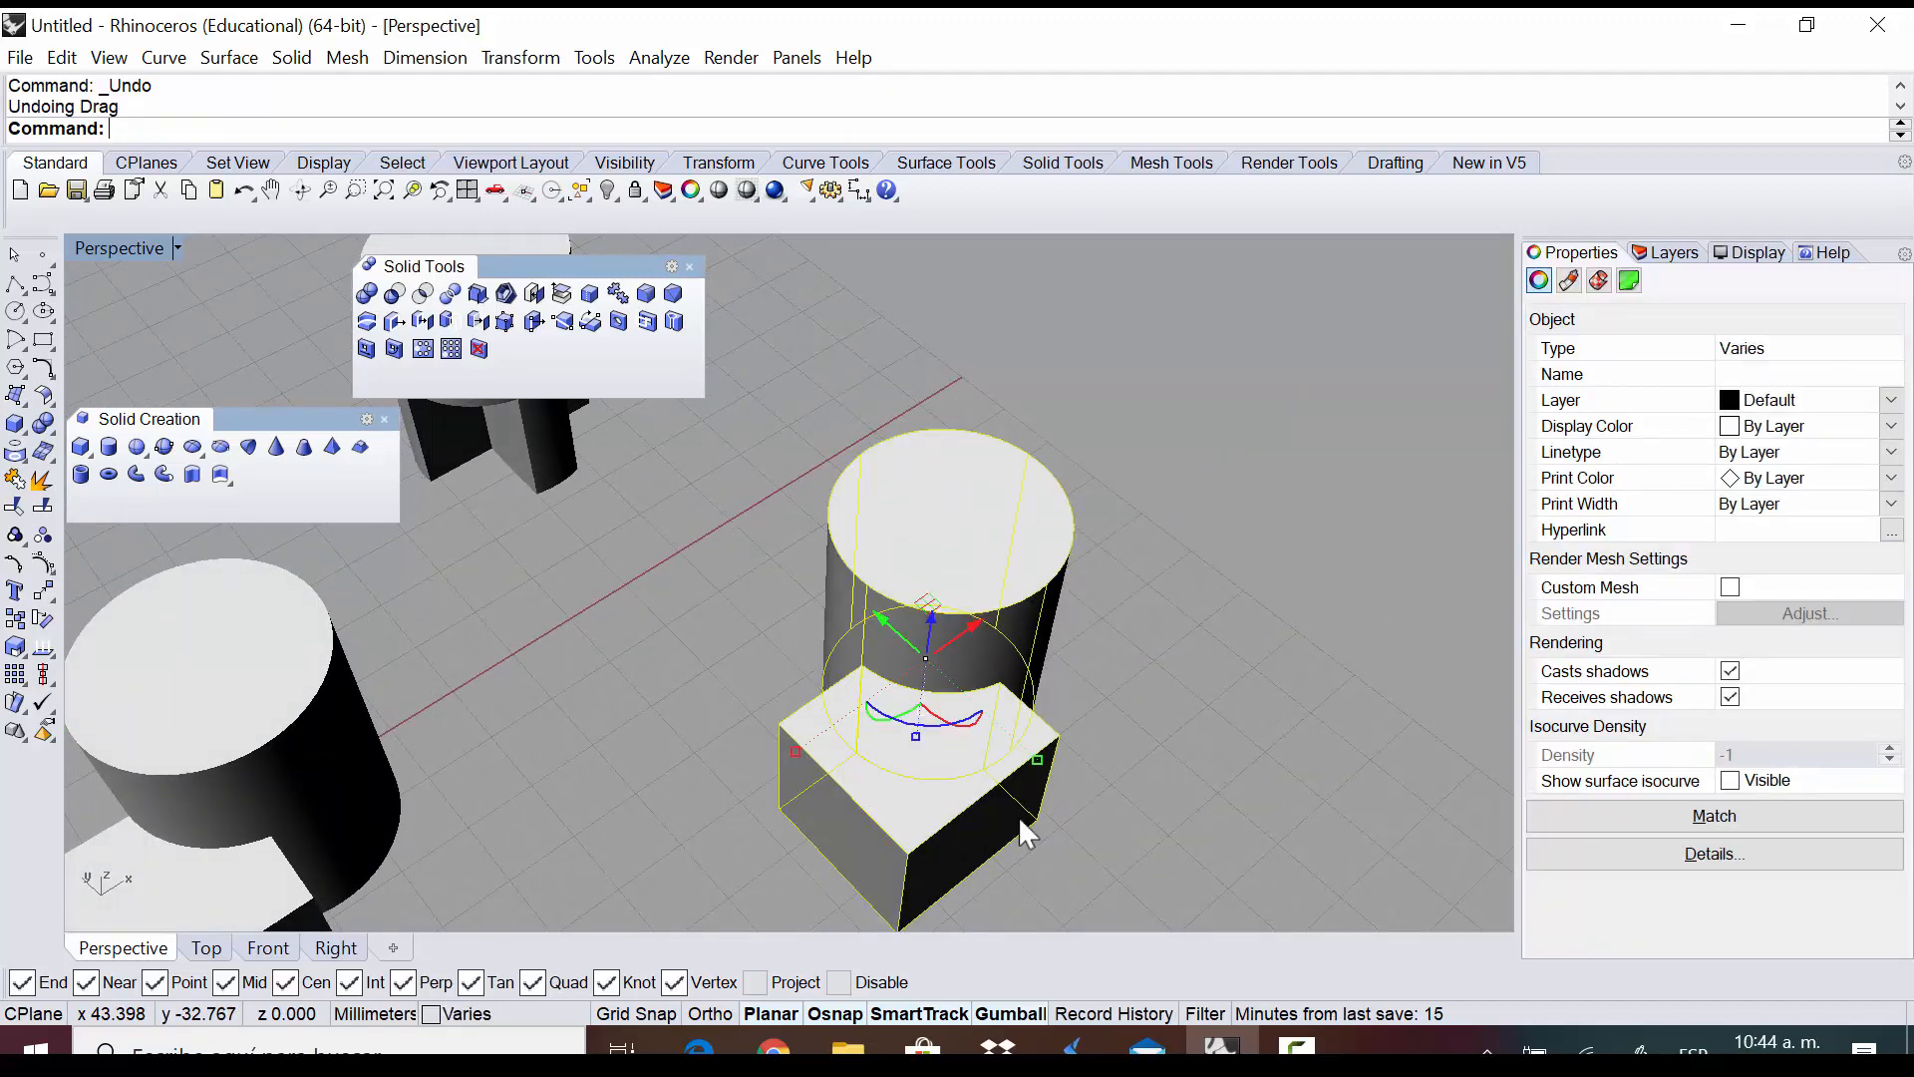
right_click_drag(1122, 779, 779, 537)
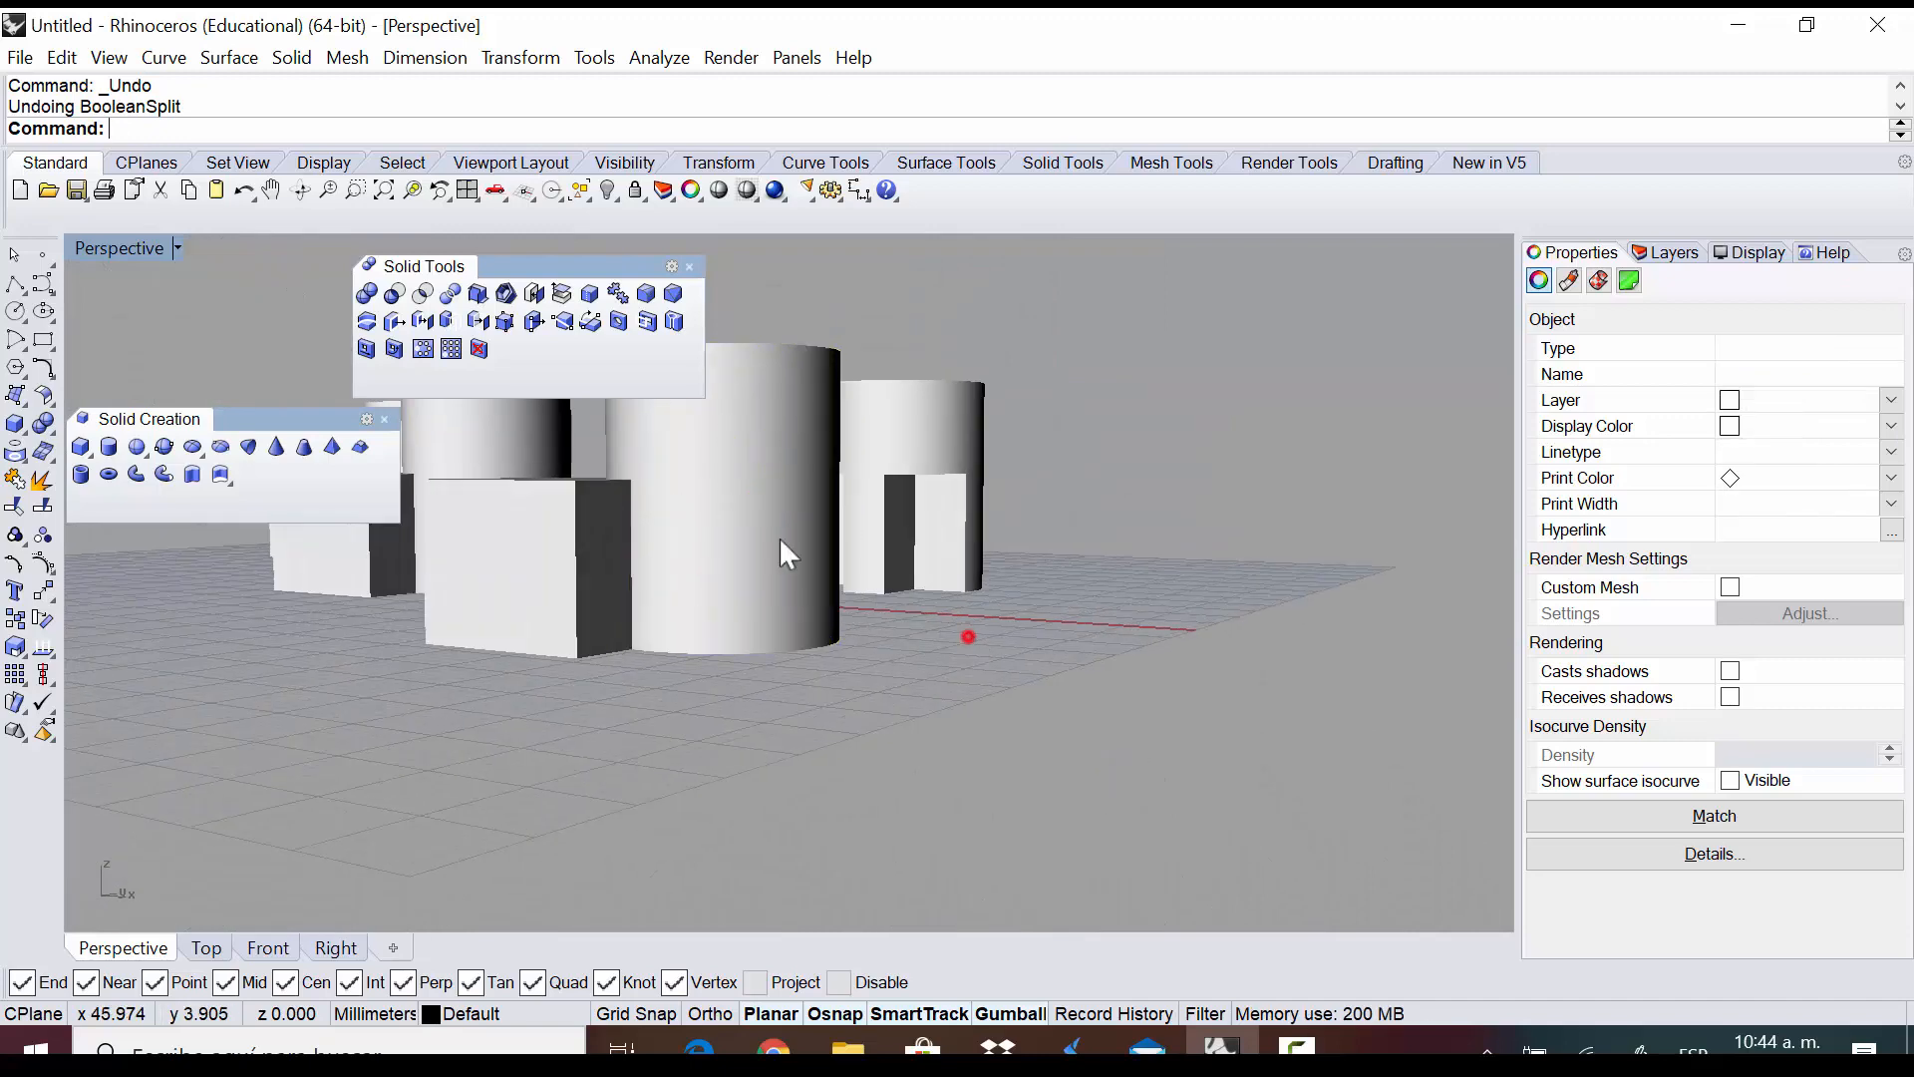
Separate the intact front-right cylinder and box along the X axis, moving the box about 7.1 mm, then undo the moves and clear the selection
left_click(770, 559)
left_click_drag(786, 499, 892, 498)
left_click(666, 525)
right_click_drag(650, 533, 622, 768)
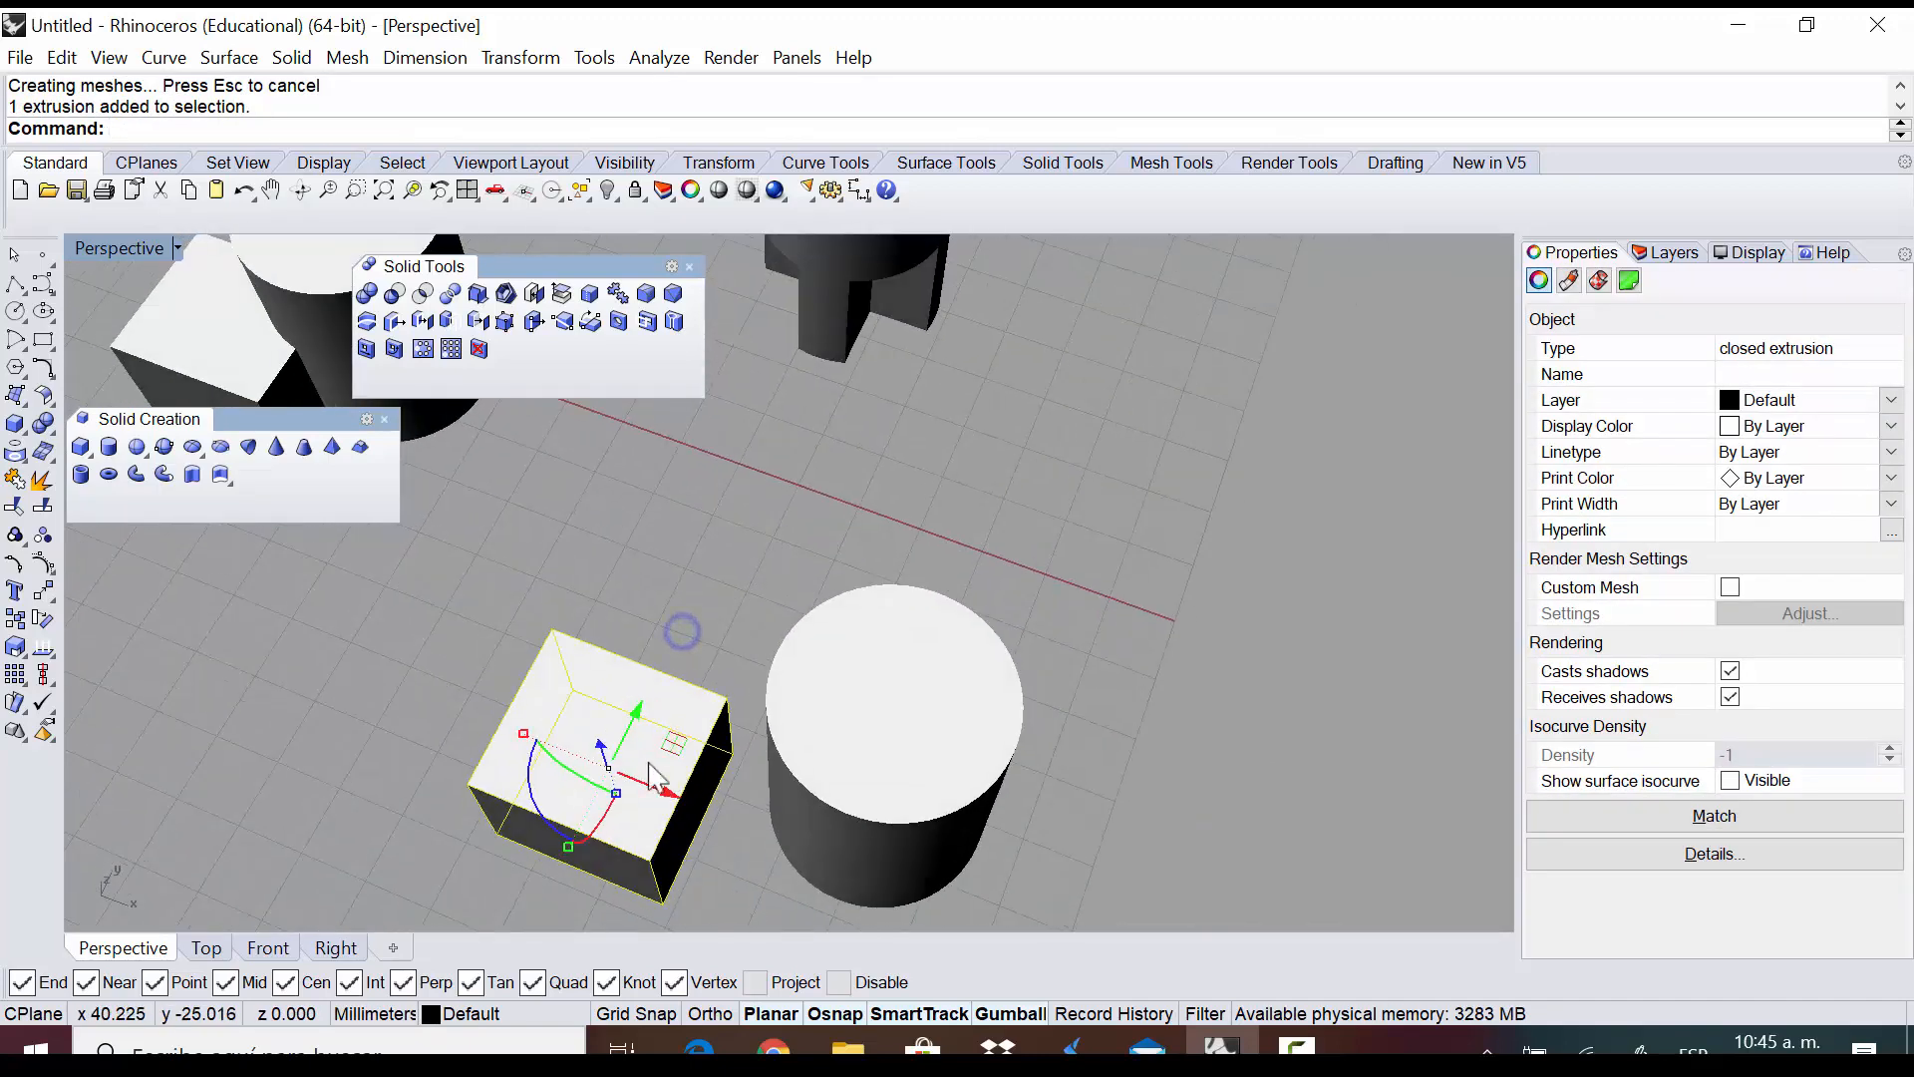
left_click_drag(669, 798, 578, 797)
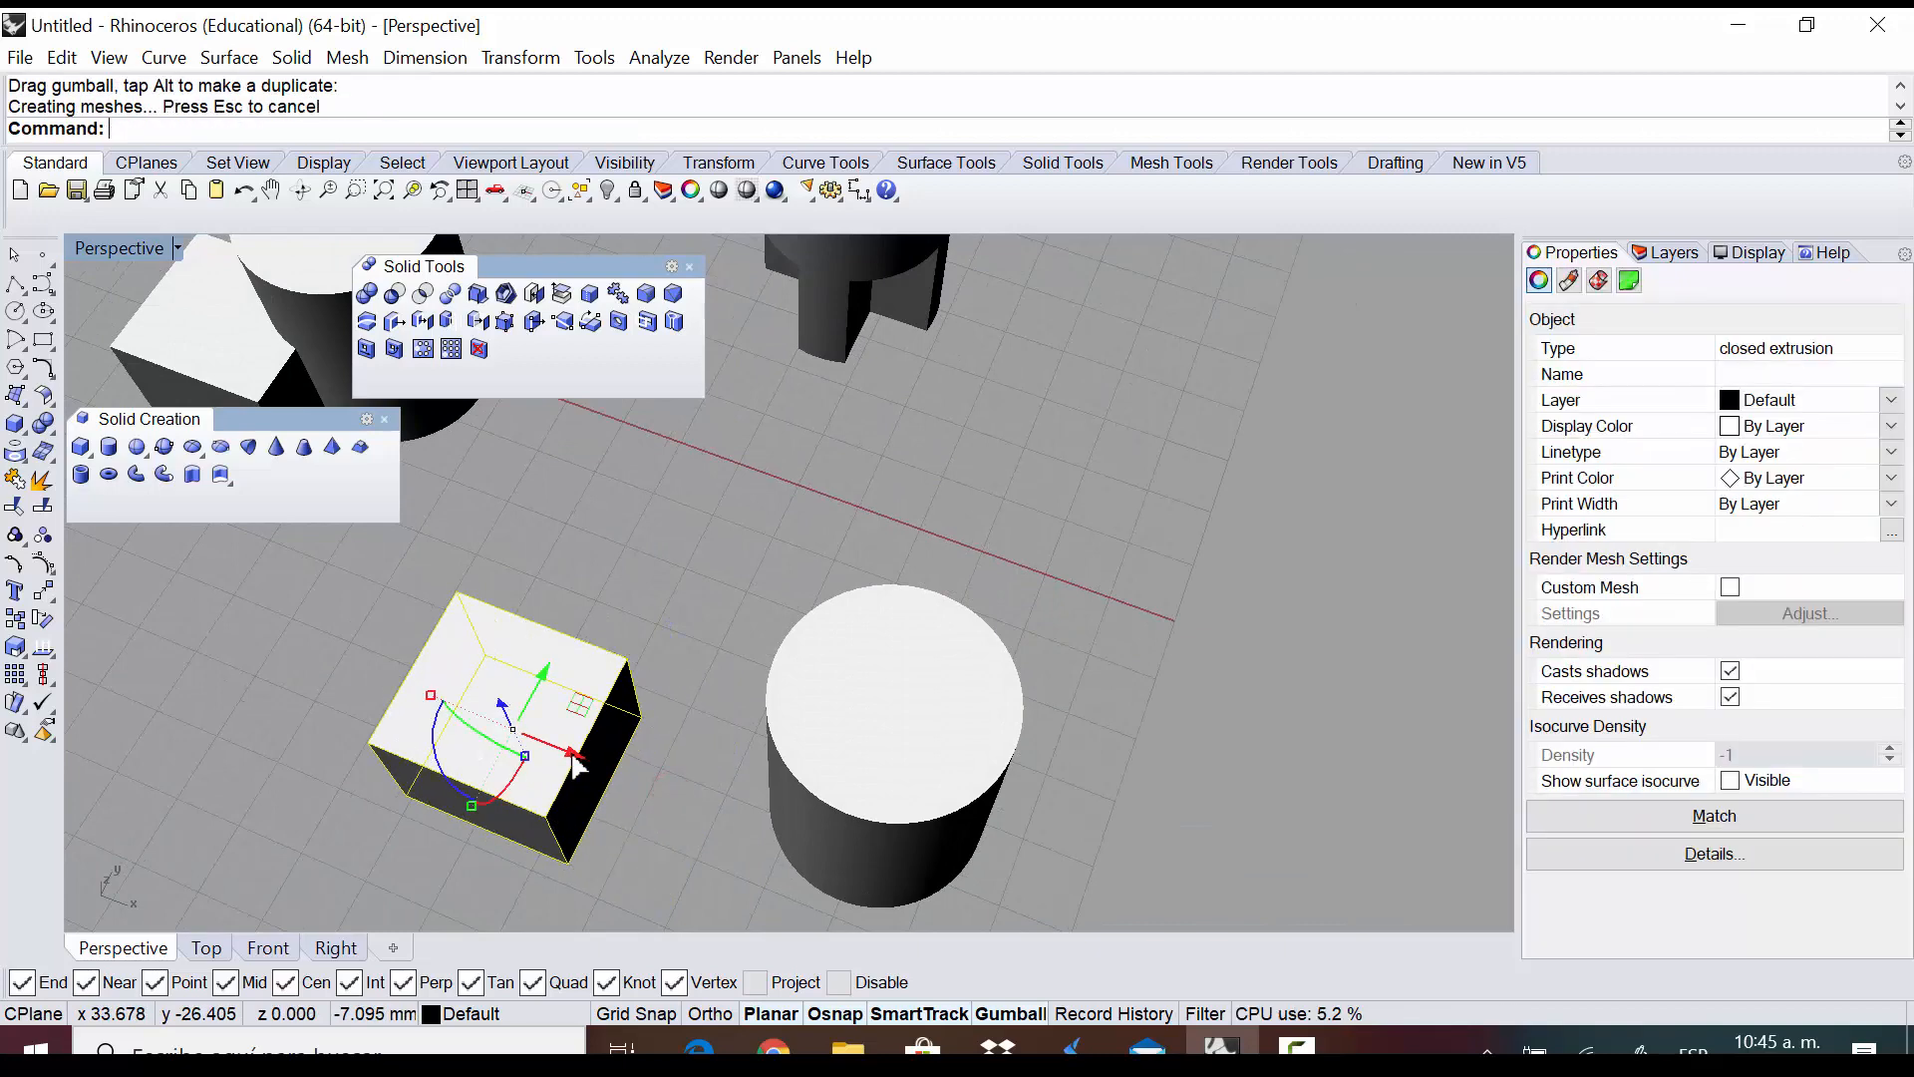
key("ctrl+z")
left_click(828, 756, "shift")
left_click(1001, 696)
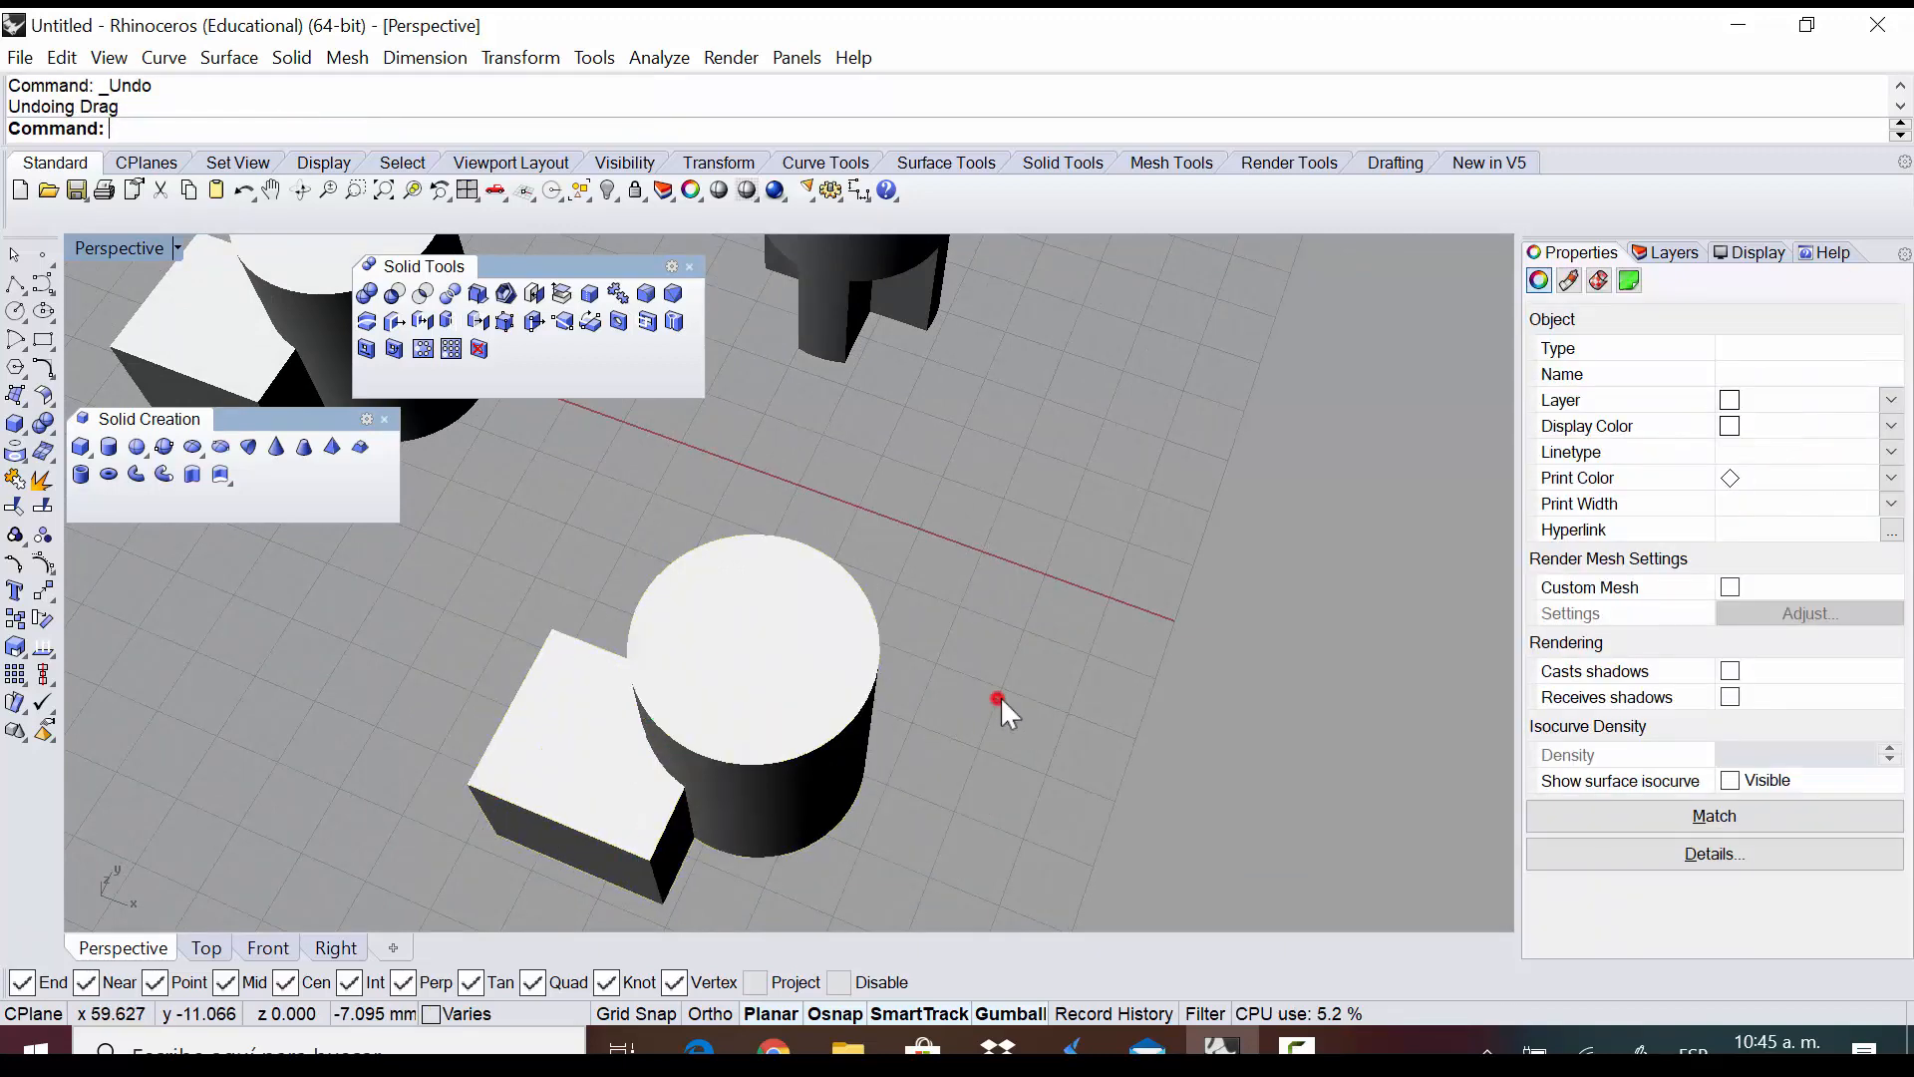
Apply Boolean Split to the front-right pair, using both the box and the cylinder as objects to split and as cutting objects
right_click_drag(987, 653, 463, 428)
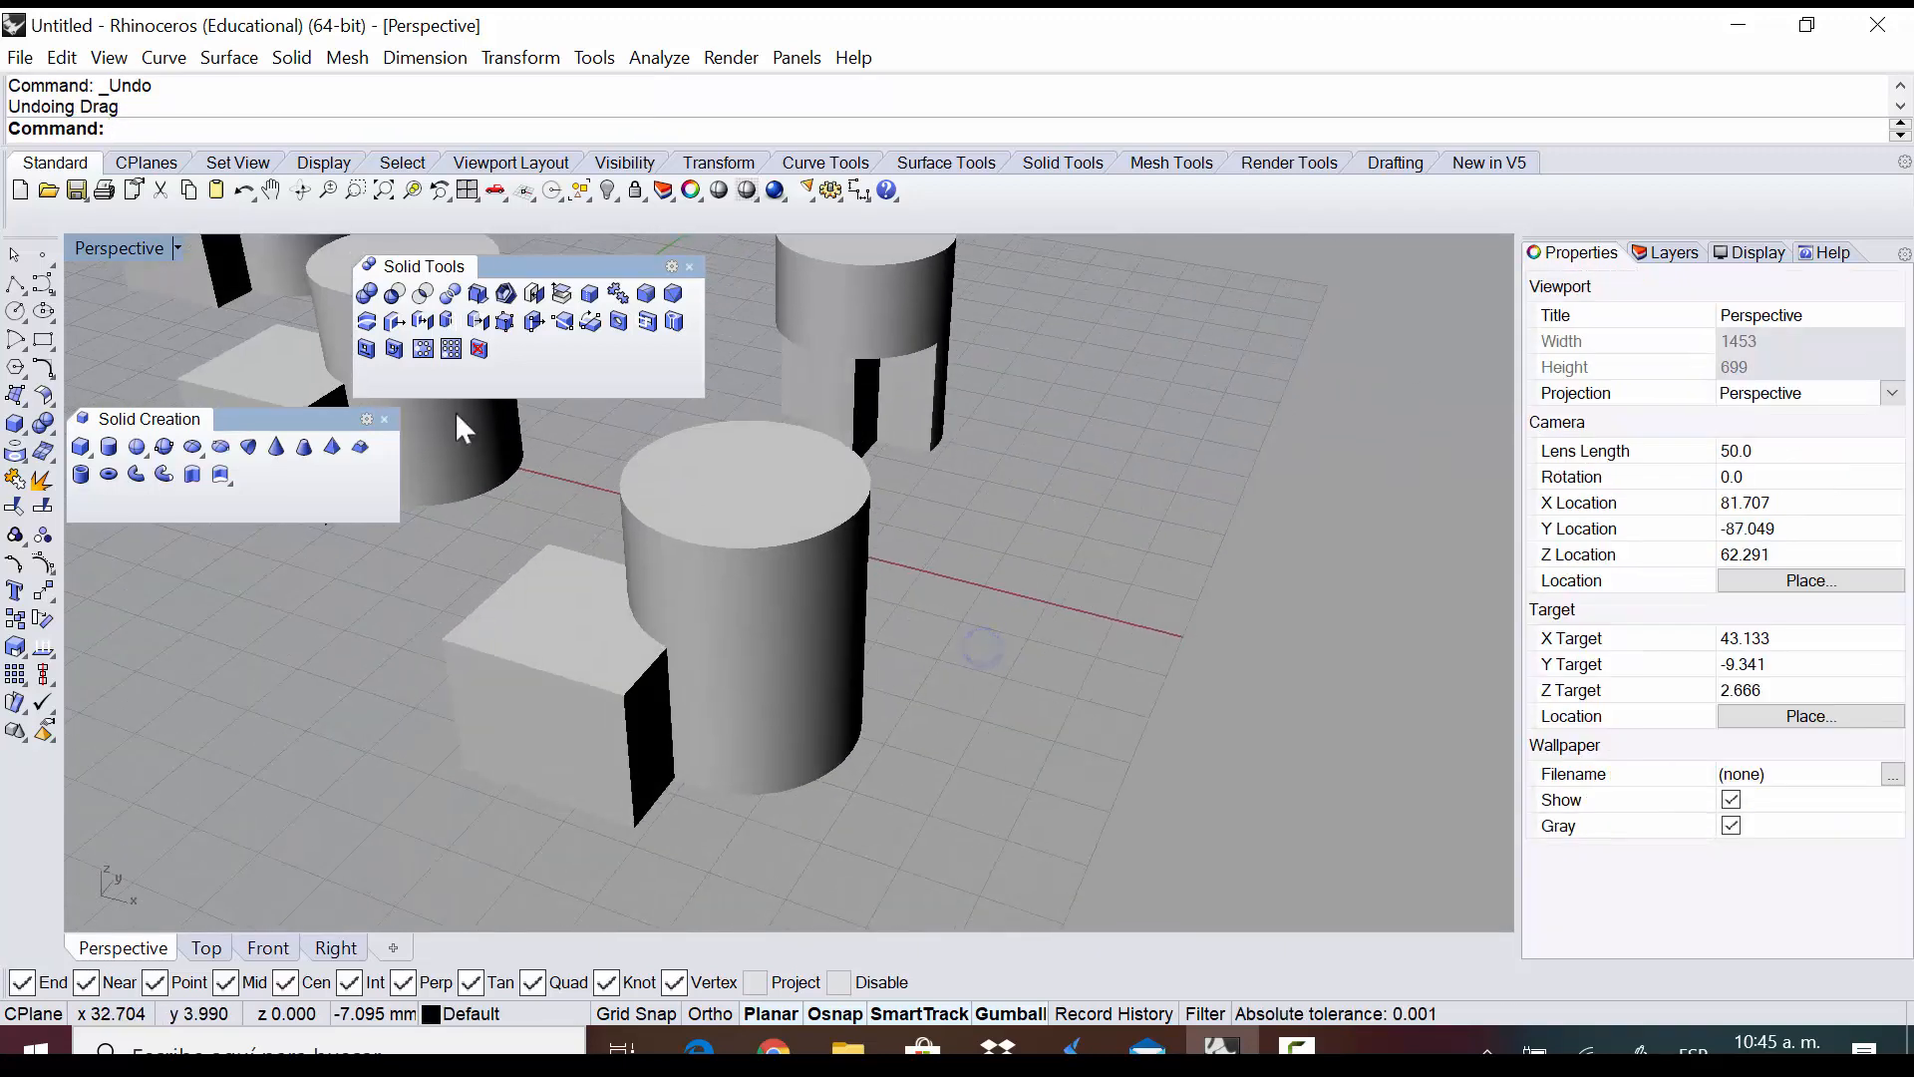
left_click(450, 292)
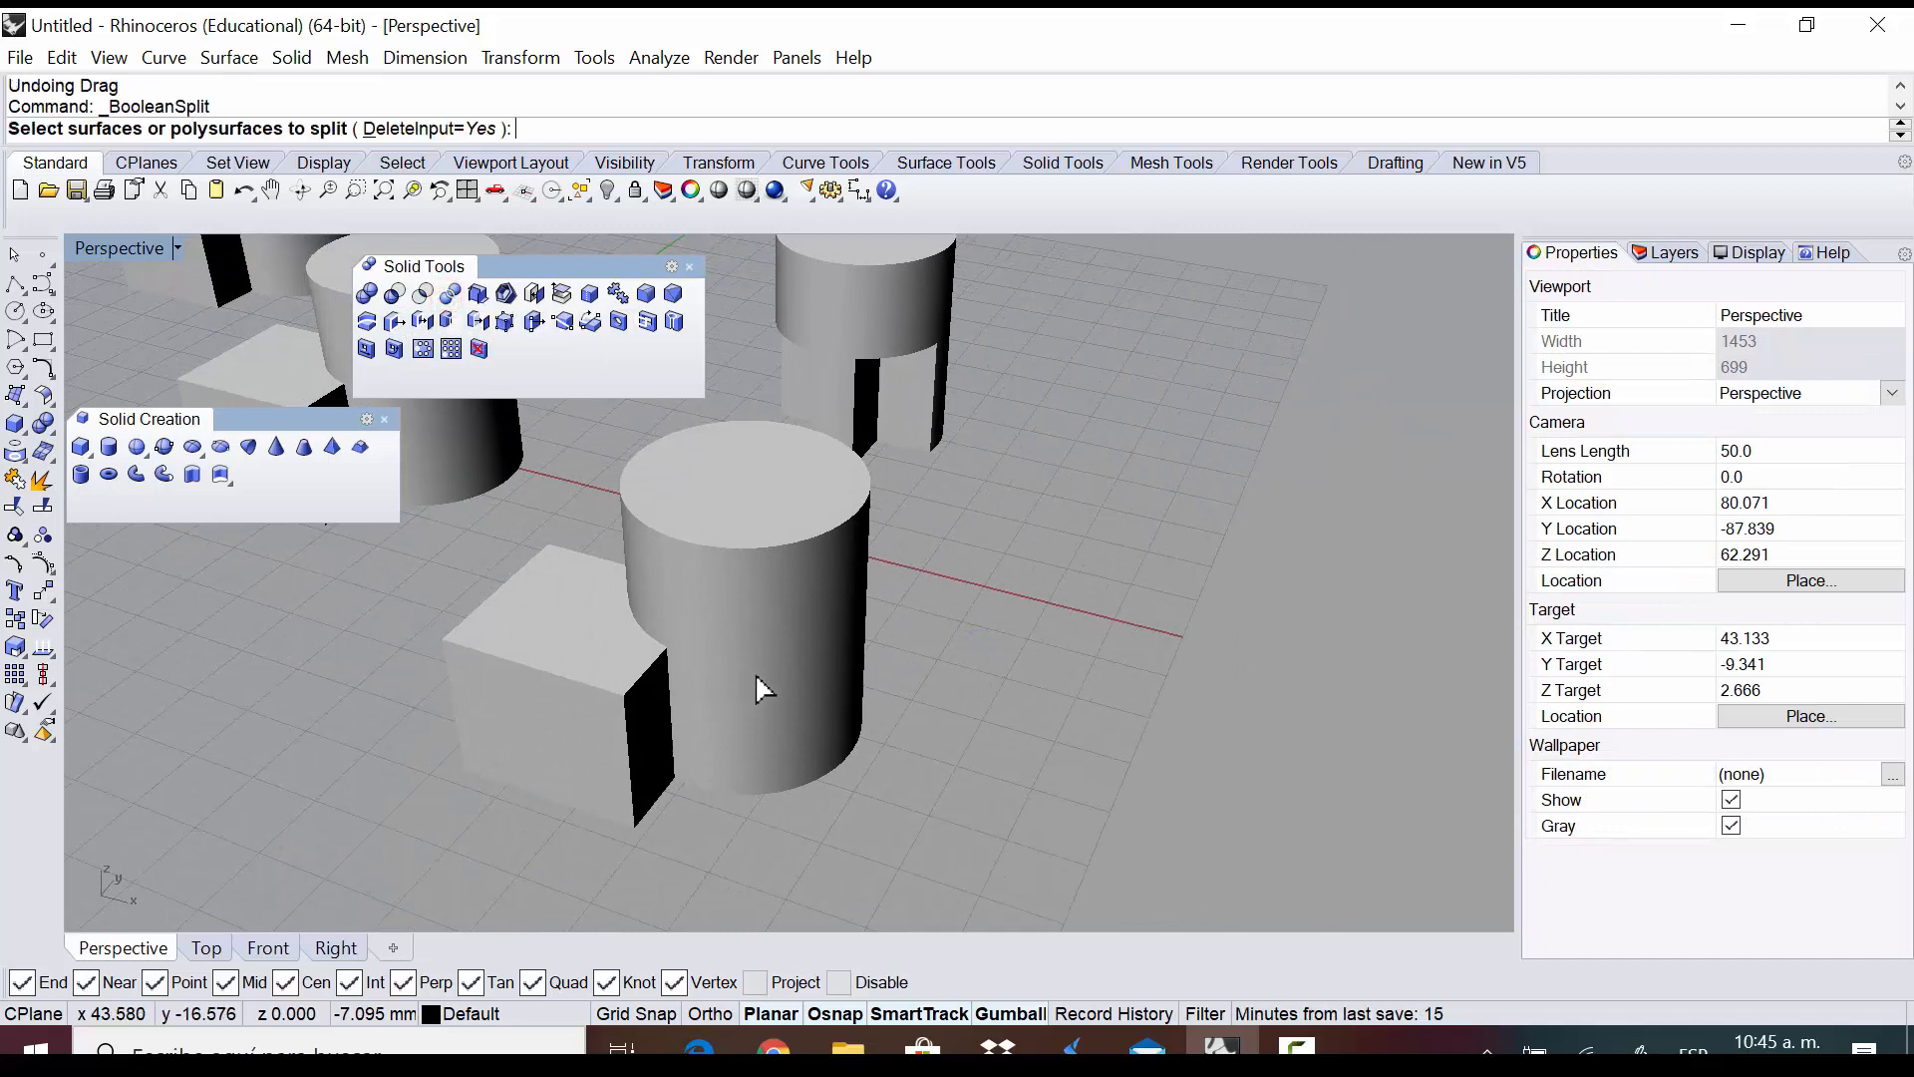
left_click(620, 706)
left_click(768, 632)
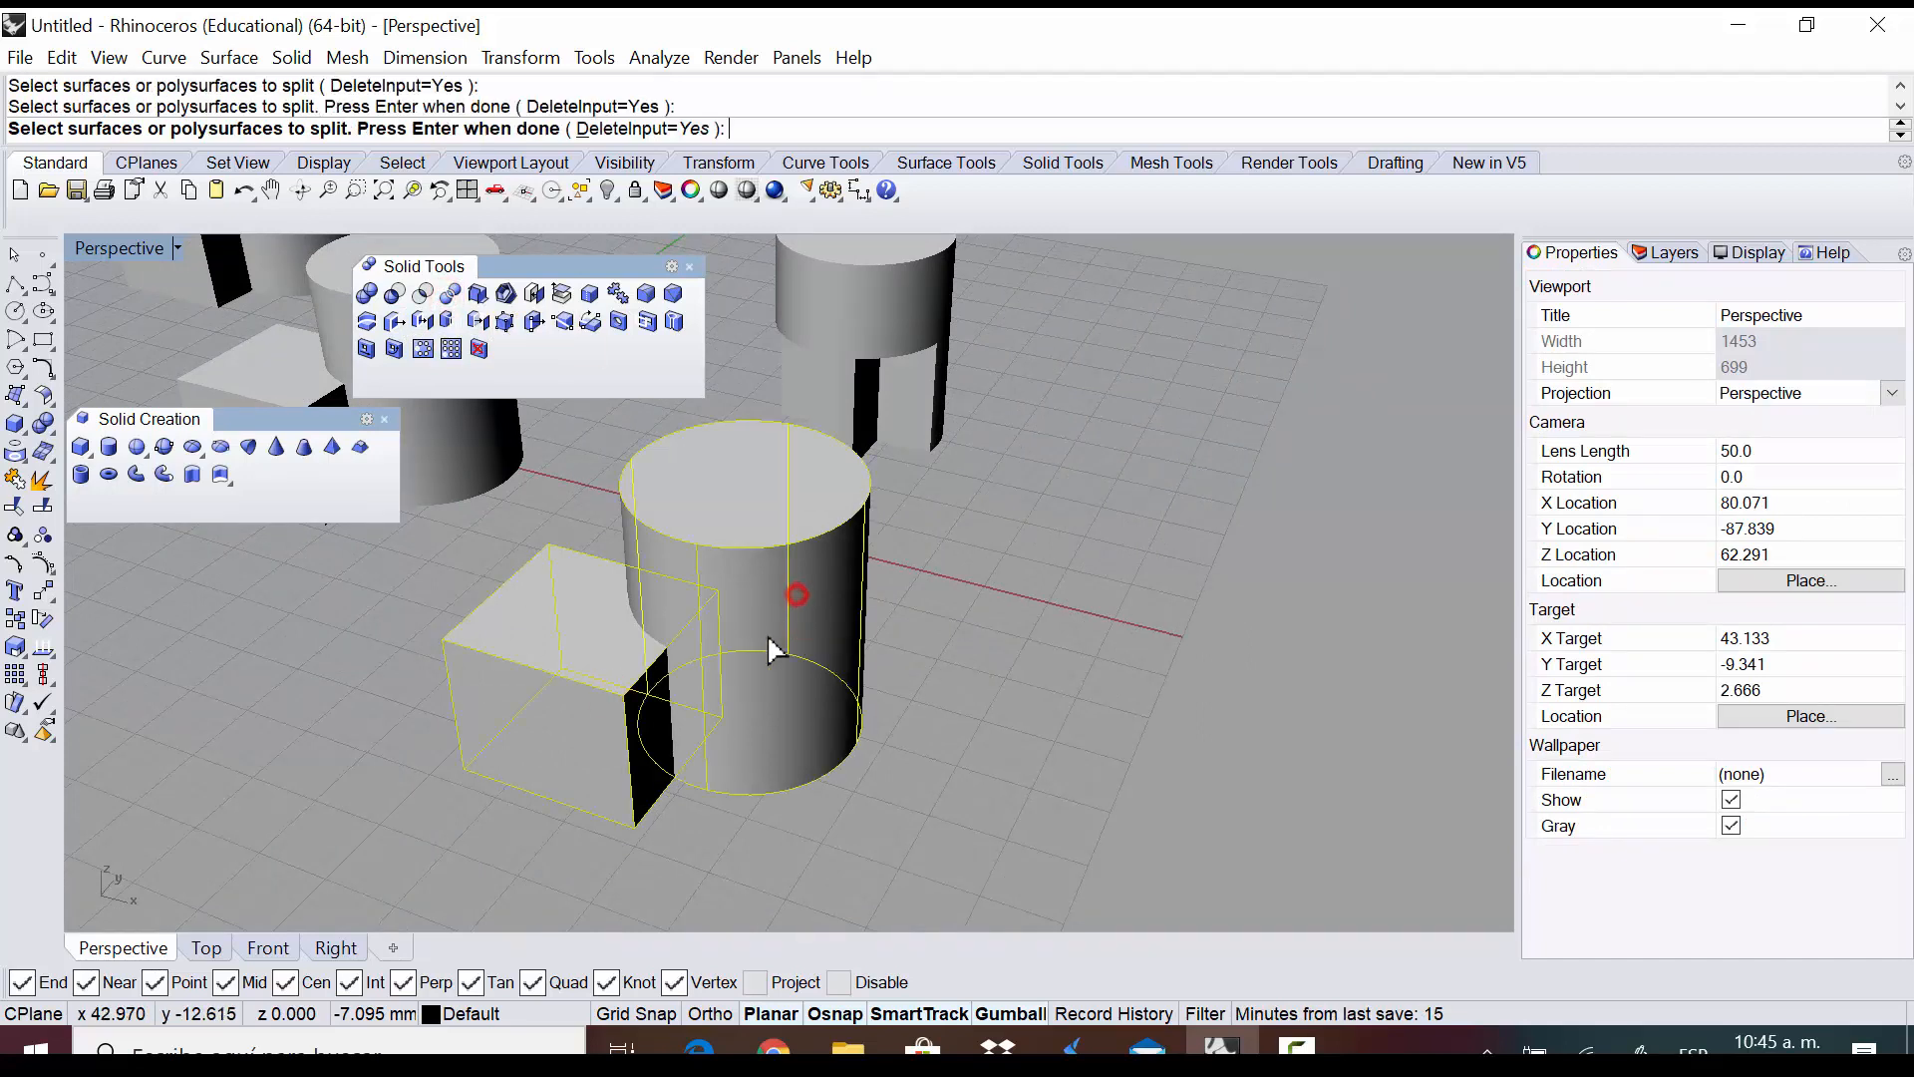
key("Return")
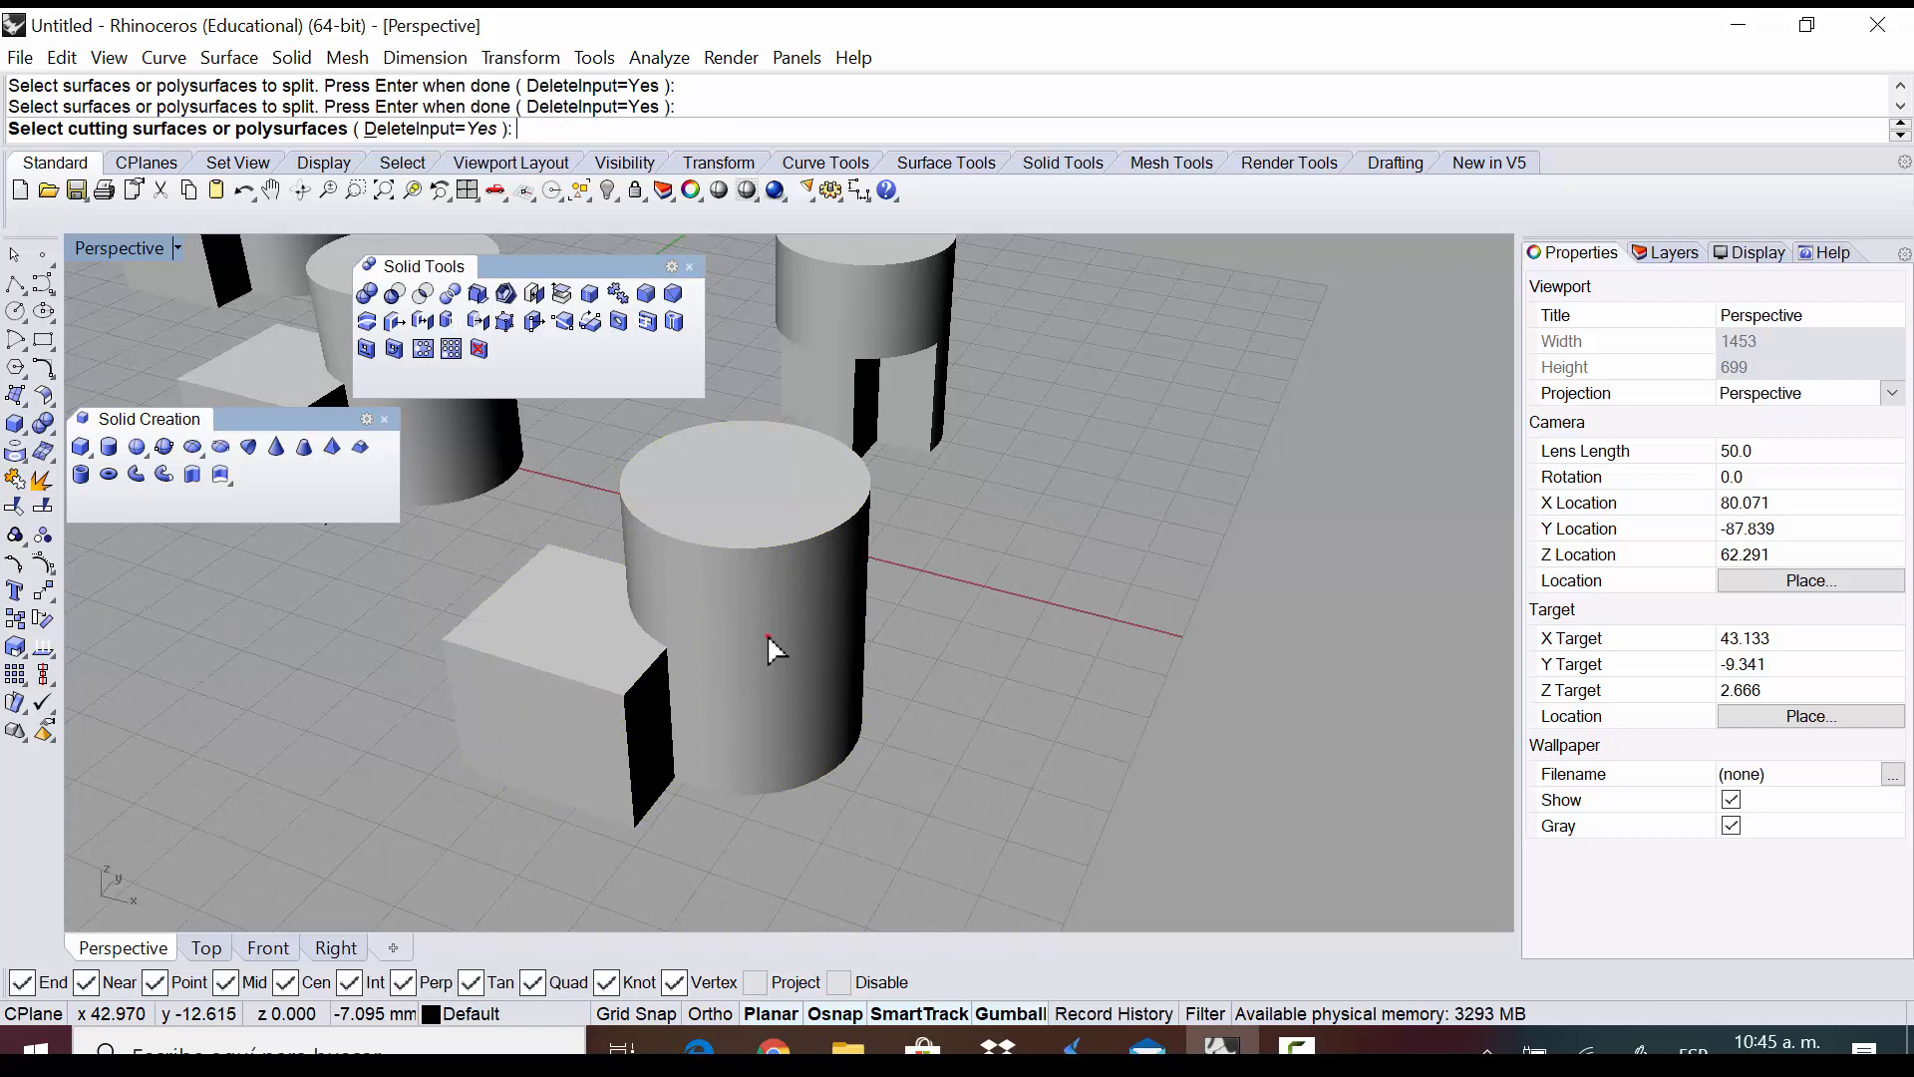
left_click(769, 639)
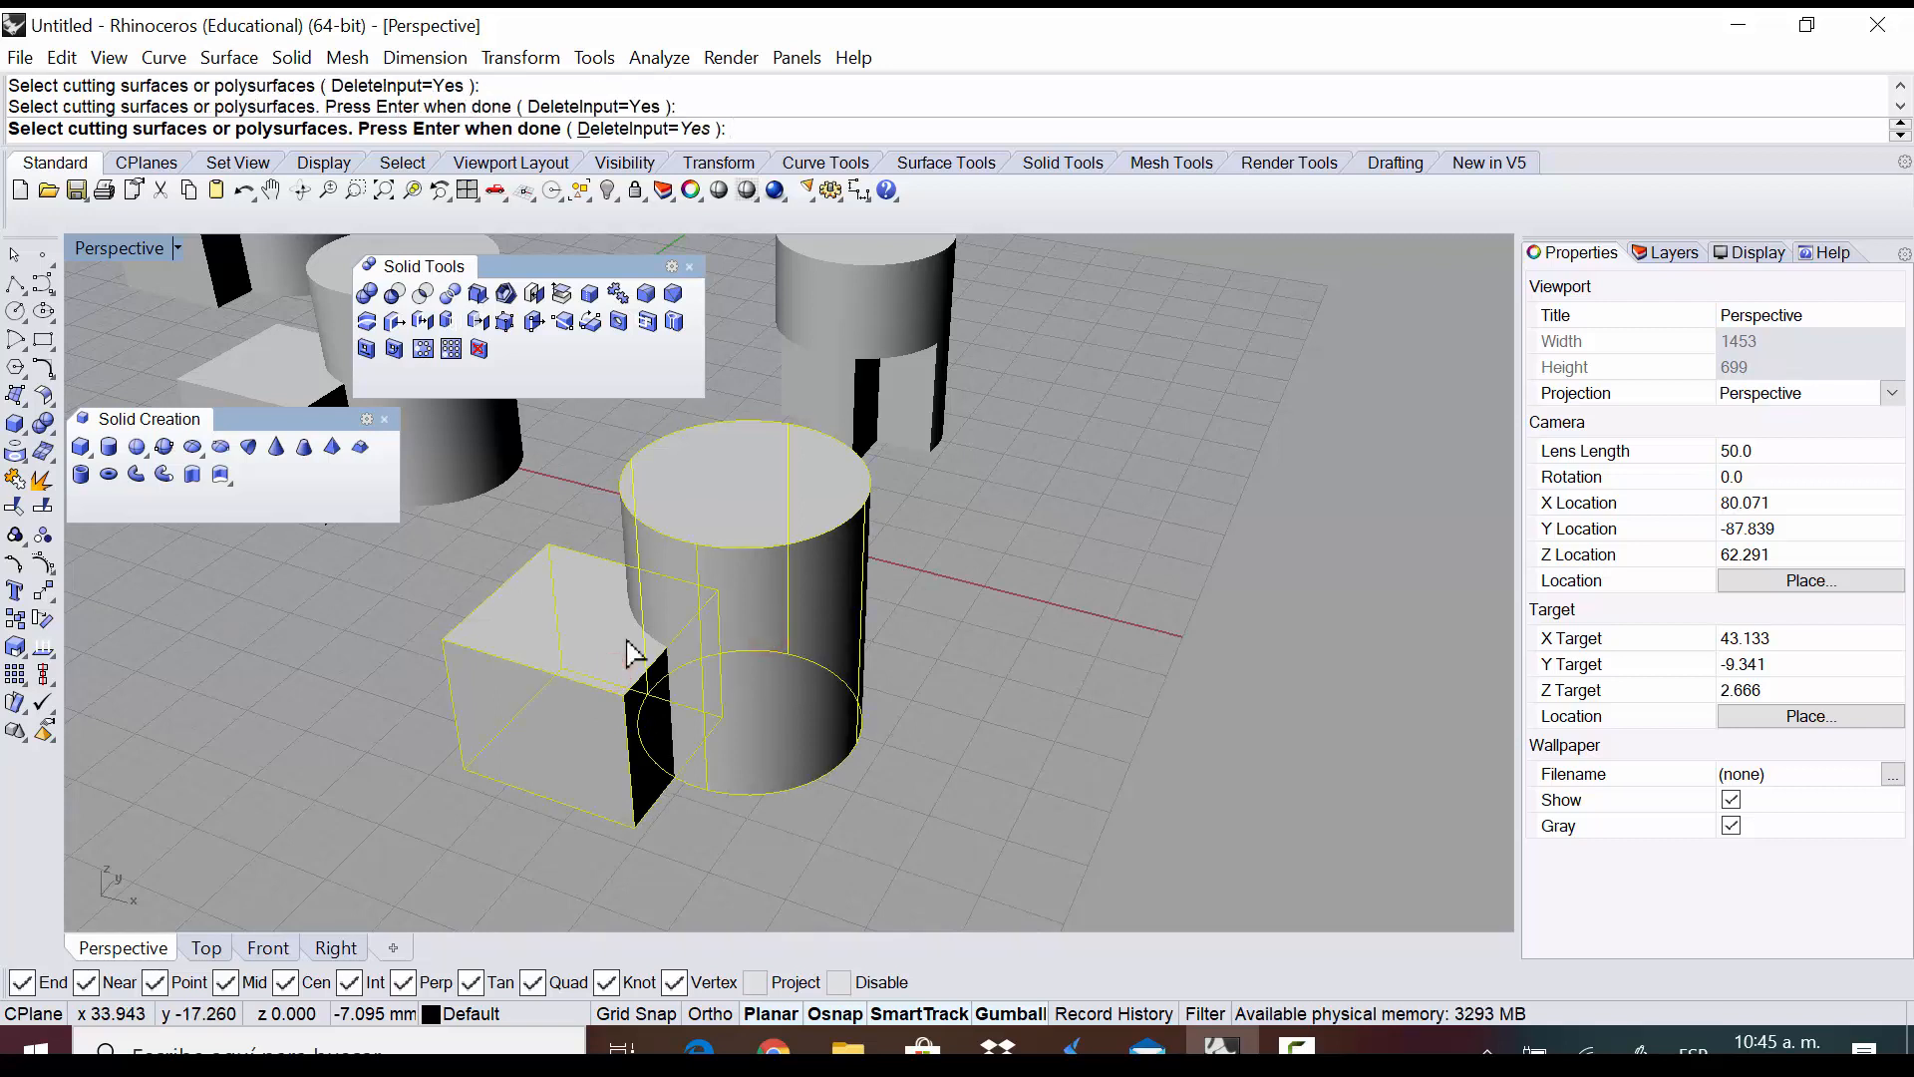
key("Return")
Move the notched cylinder about 14.6 mm along the X axis and the notched box about 10.8 mm the opposite way, exposing the shared wedge
left_click(693, 649)
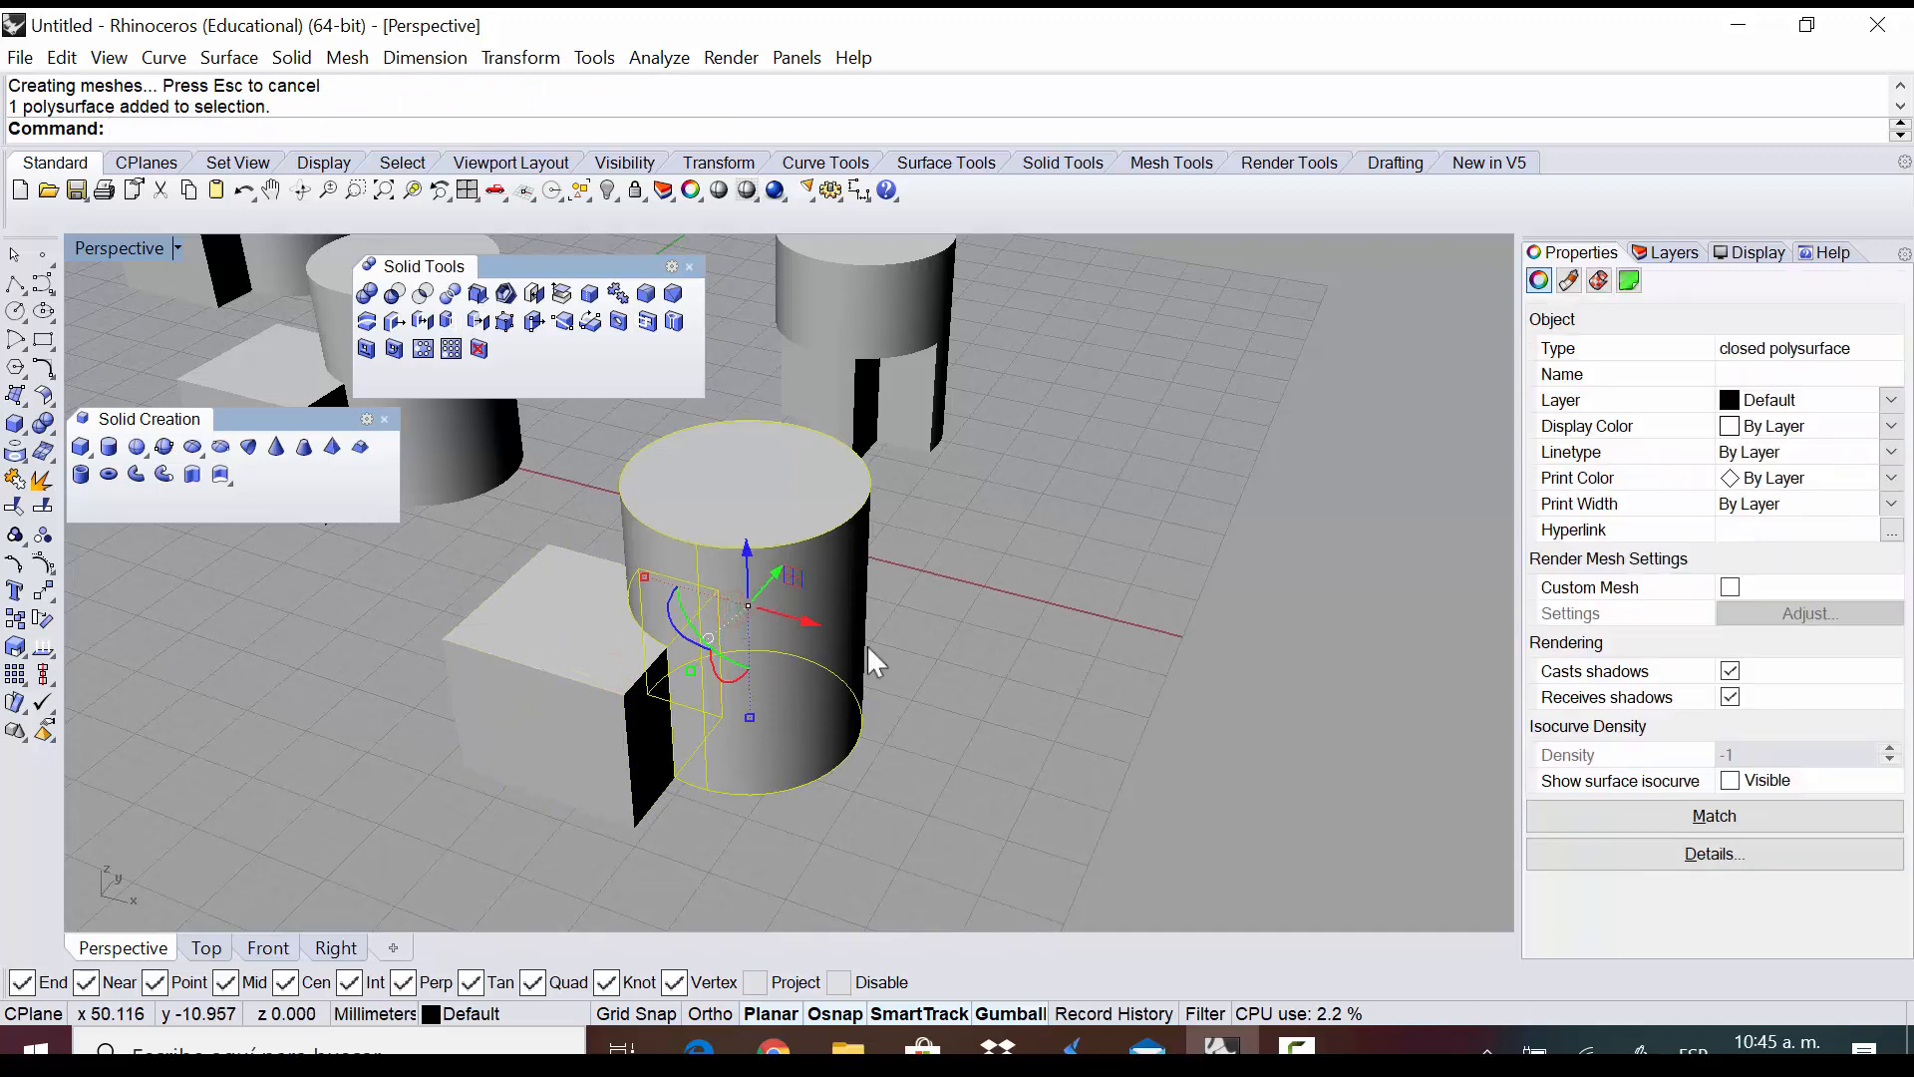
left_click_drag(812, 624, 965, 735)
right_click_drag(965, 735, 1047, 616)
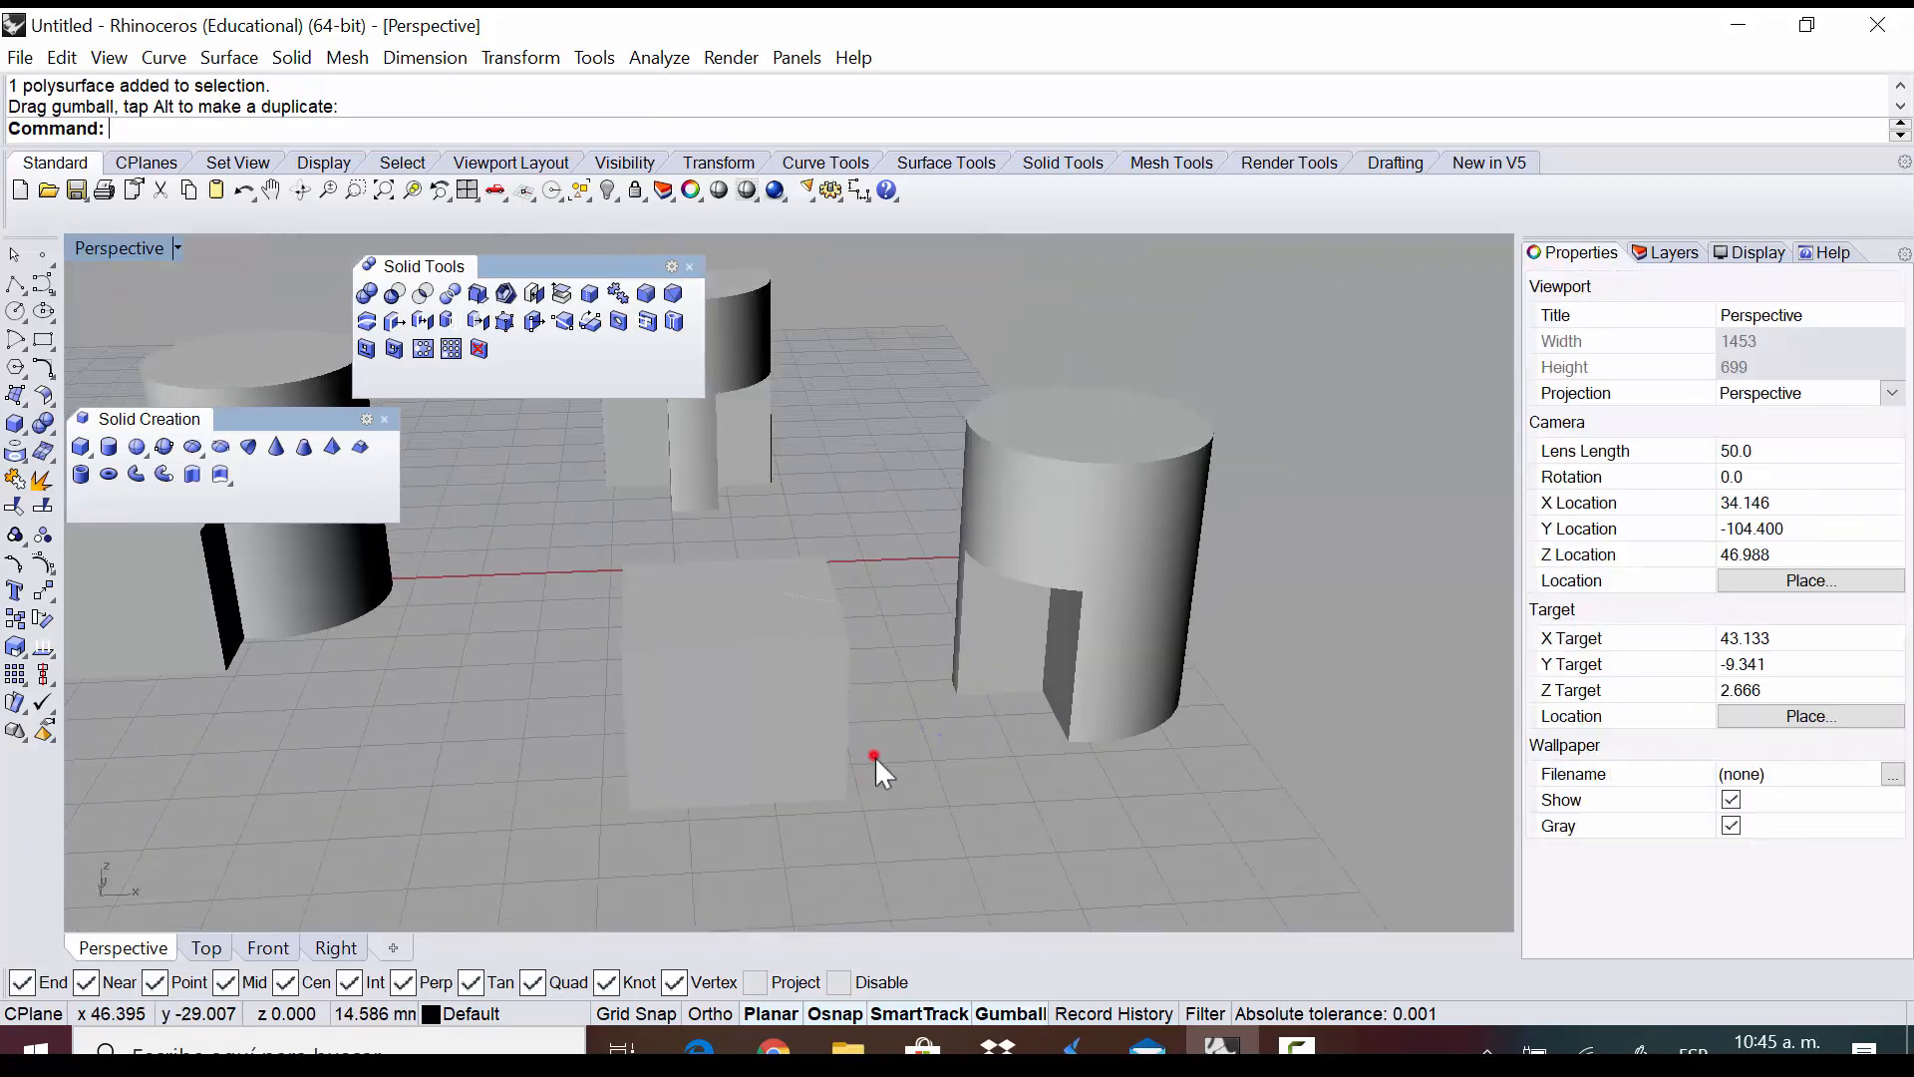
mouse_move(875, 756)
right_mouse_down()
mouse_move(881, 794)
mouse_move(858, 783)
right_mouse_up()
left_click(594, 727)
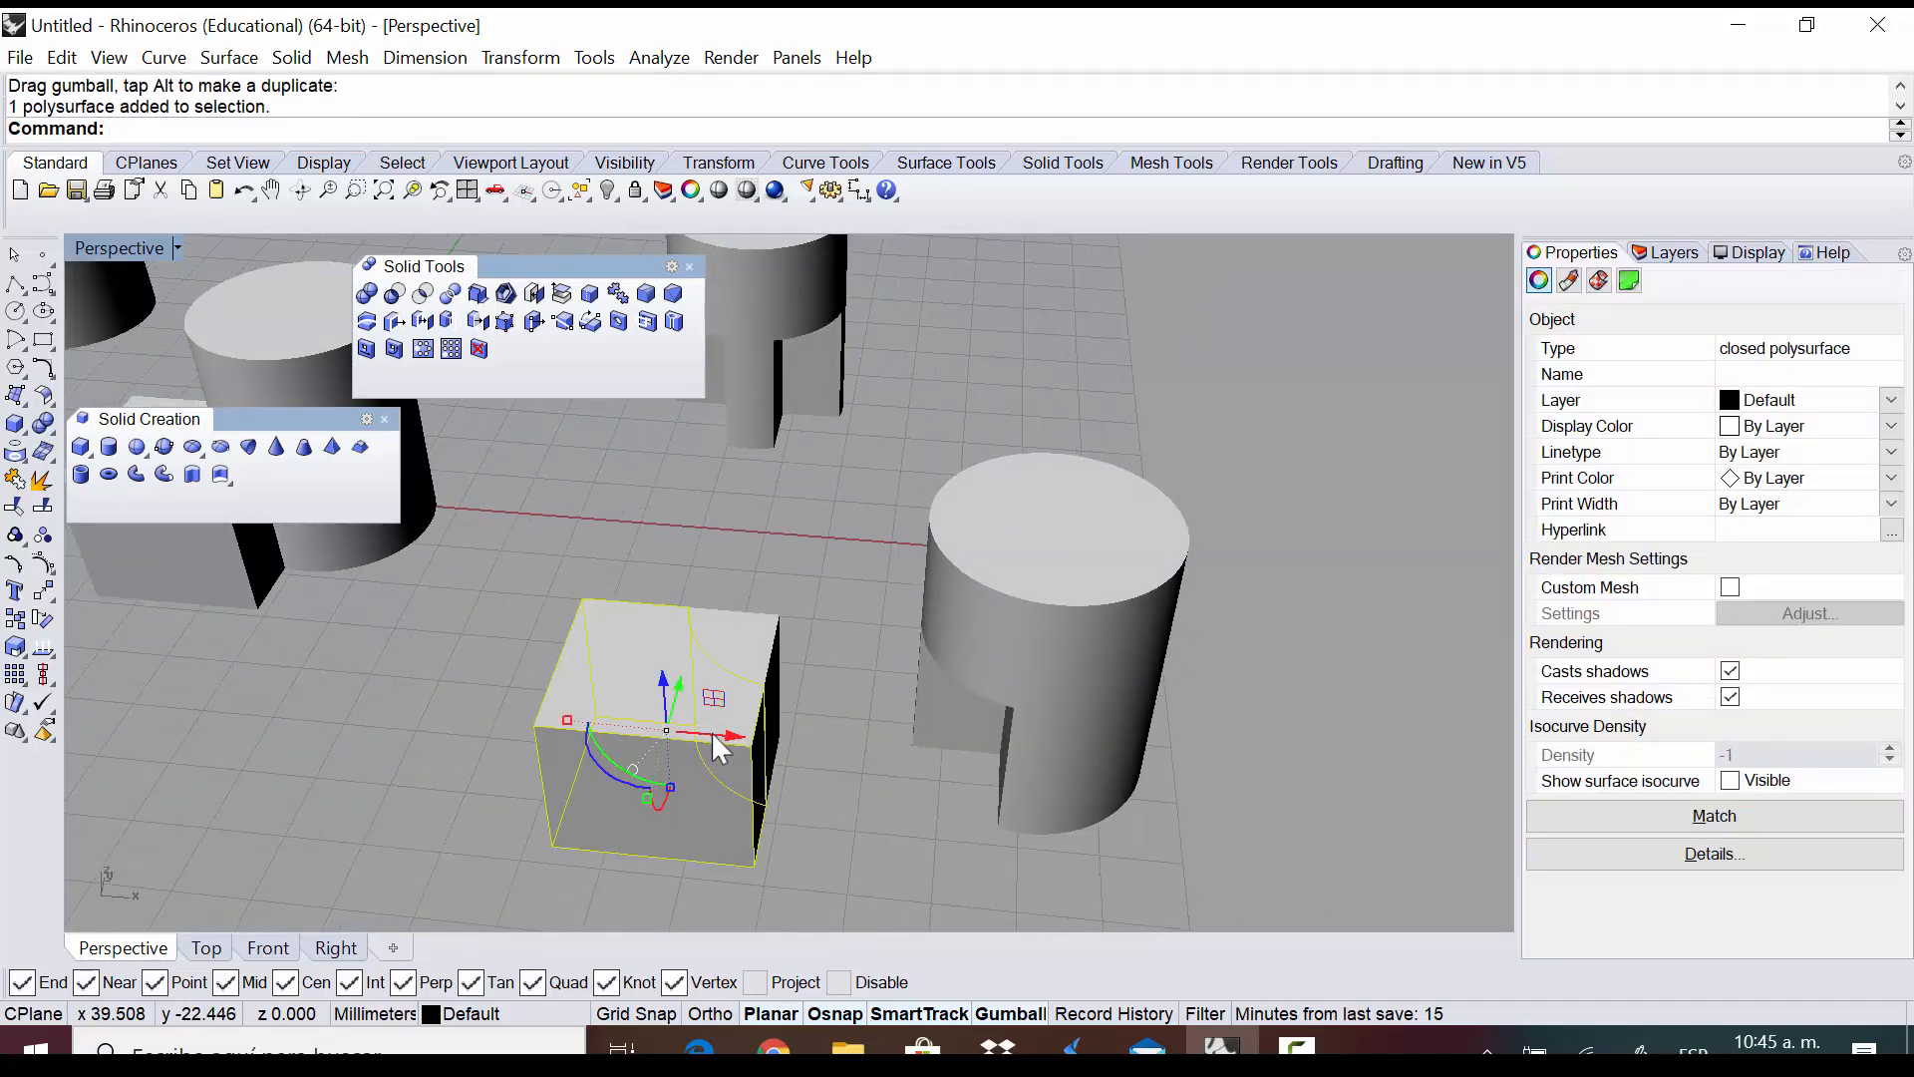
left_click_drag(716, 748, 546, 732)
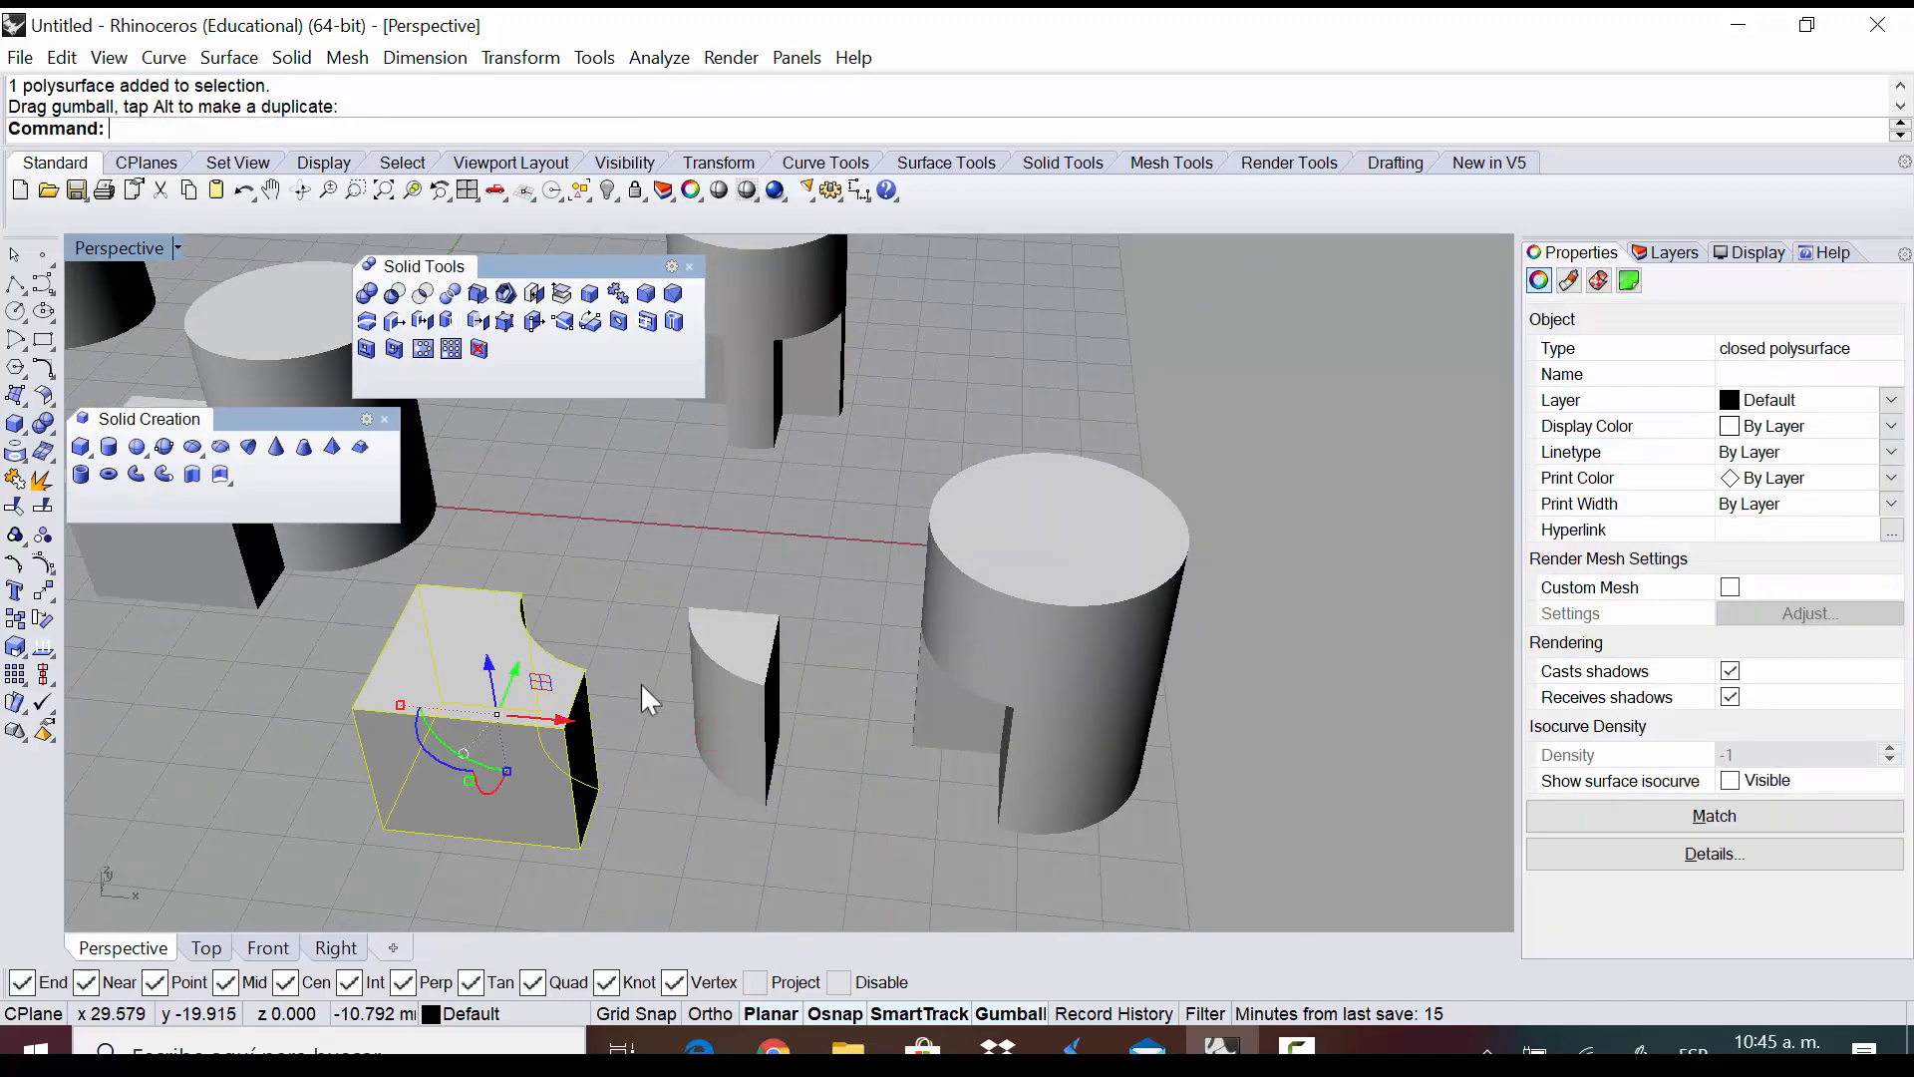
left_click(900, 741)
right_click_drag(897, 650, 917, 335)
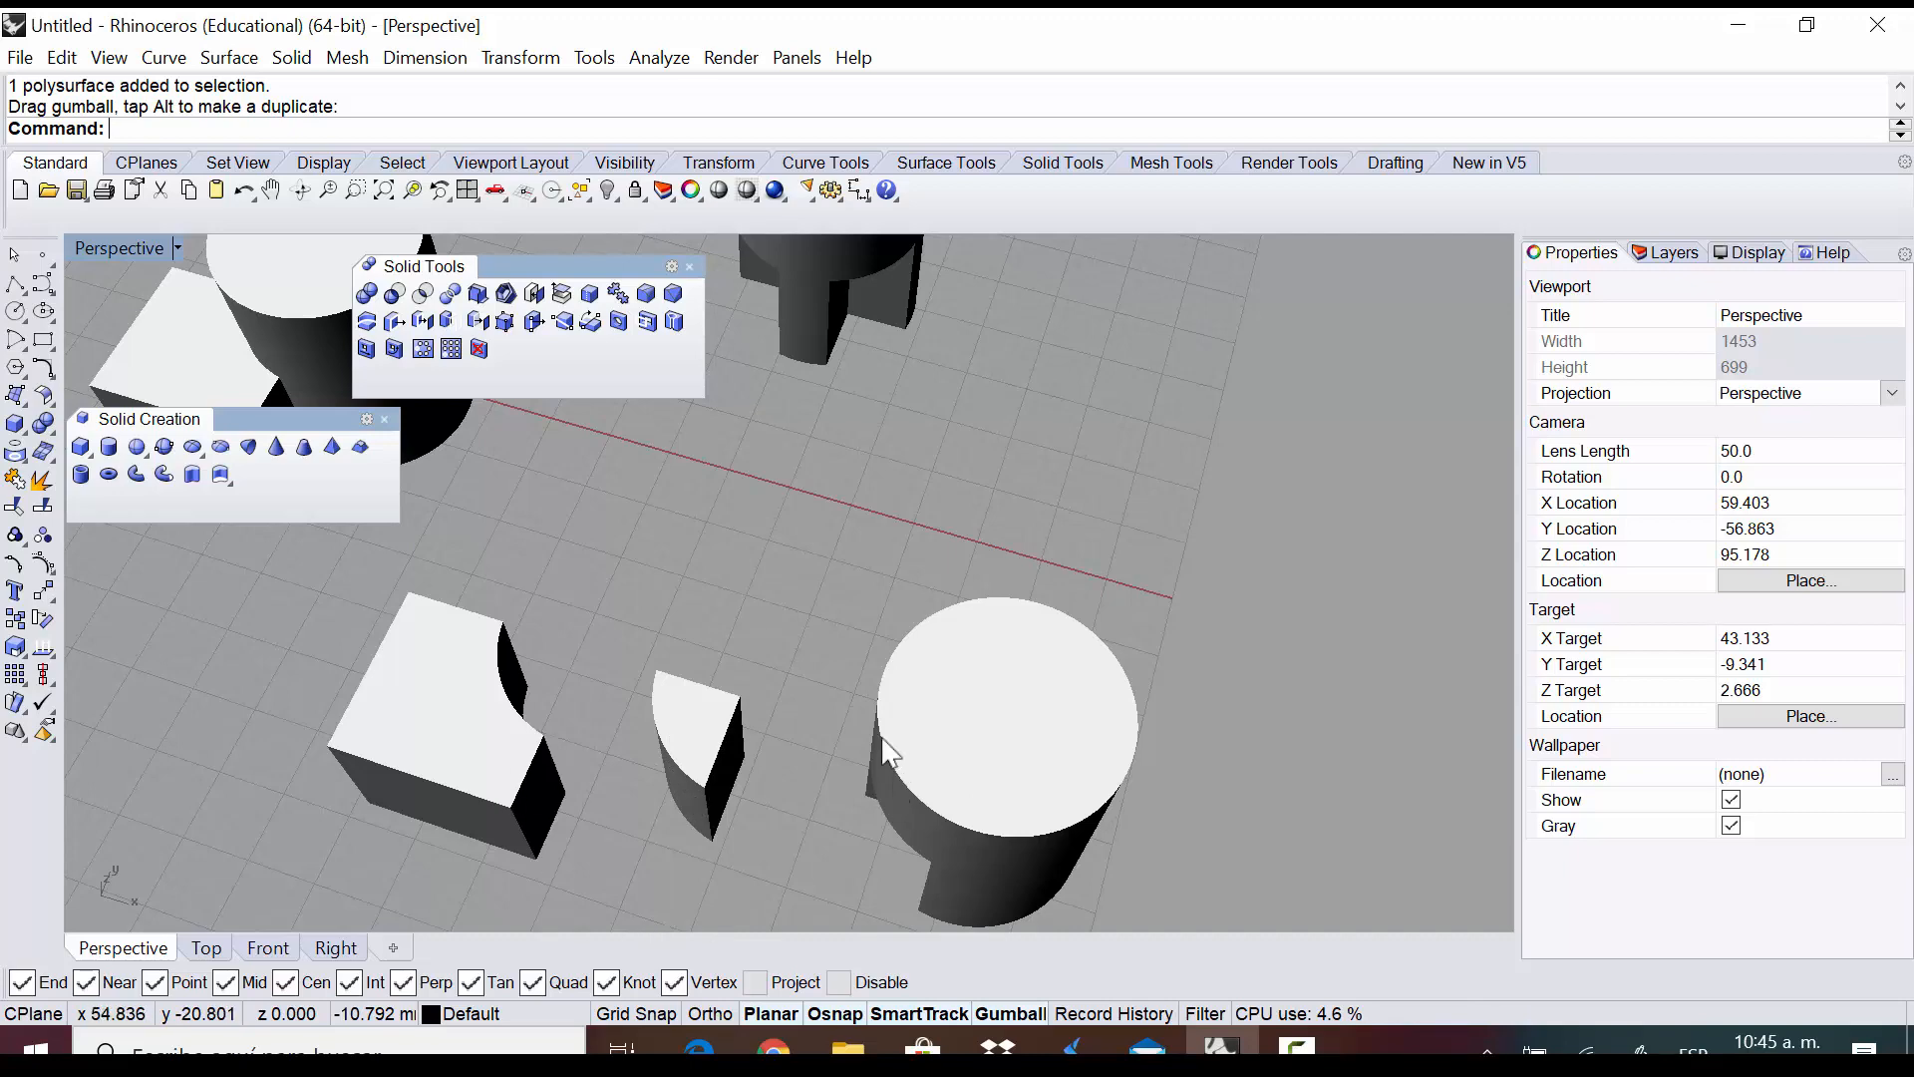
Undo the moves of the split cylinder and box pieces, keeping the Boolean Split, and clear the selection
key("ctrl+z")
key("ctrl+z")
key("ctrl+z")
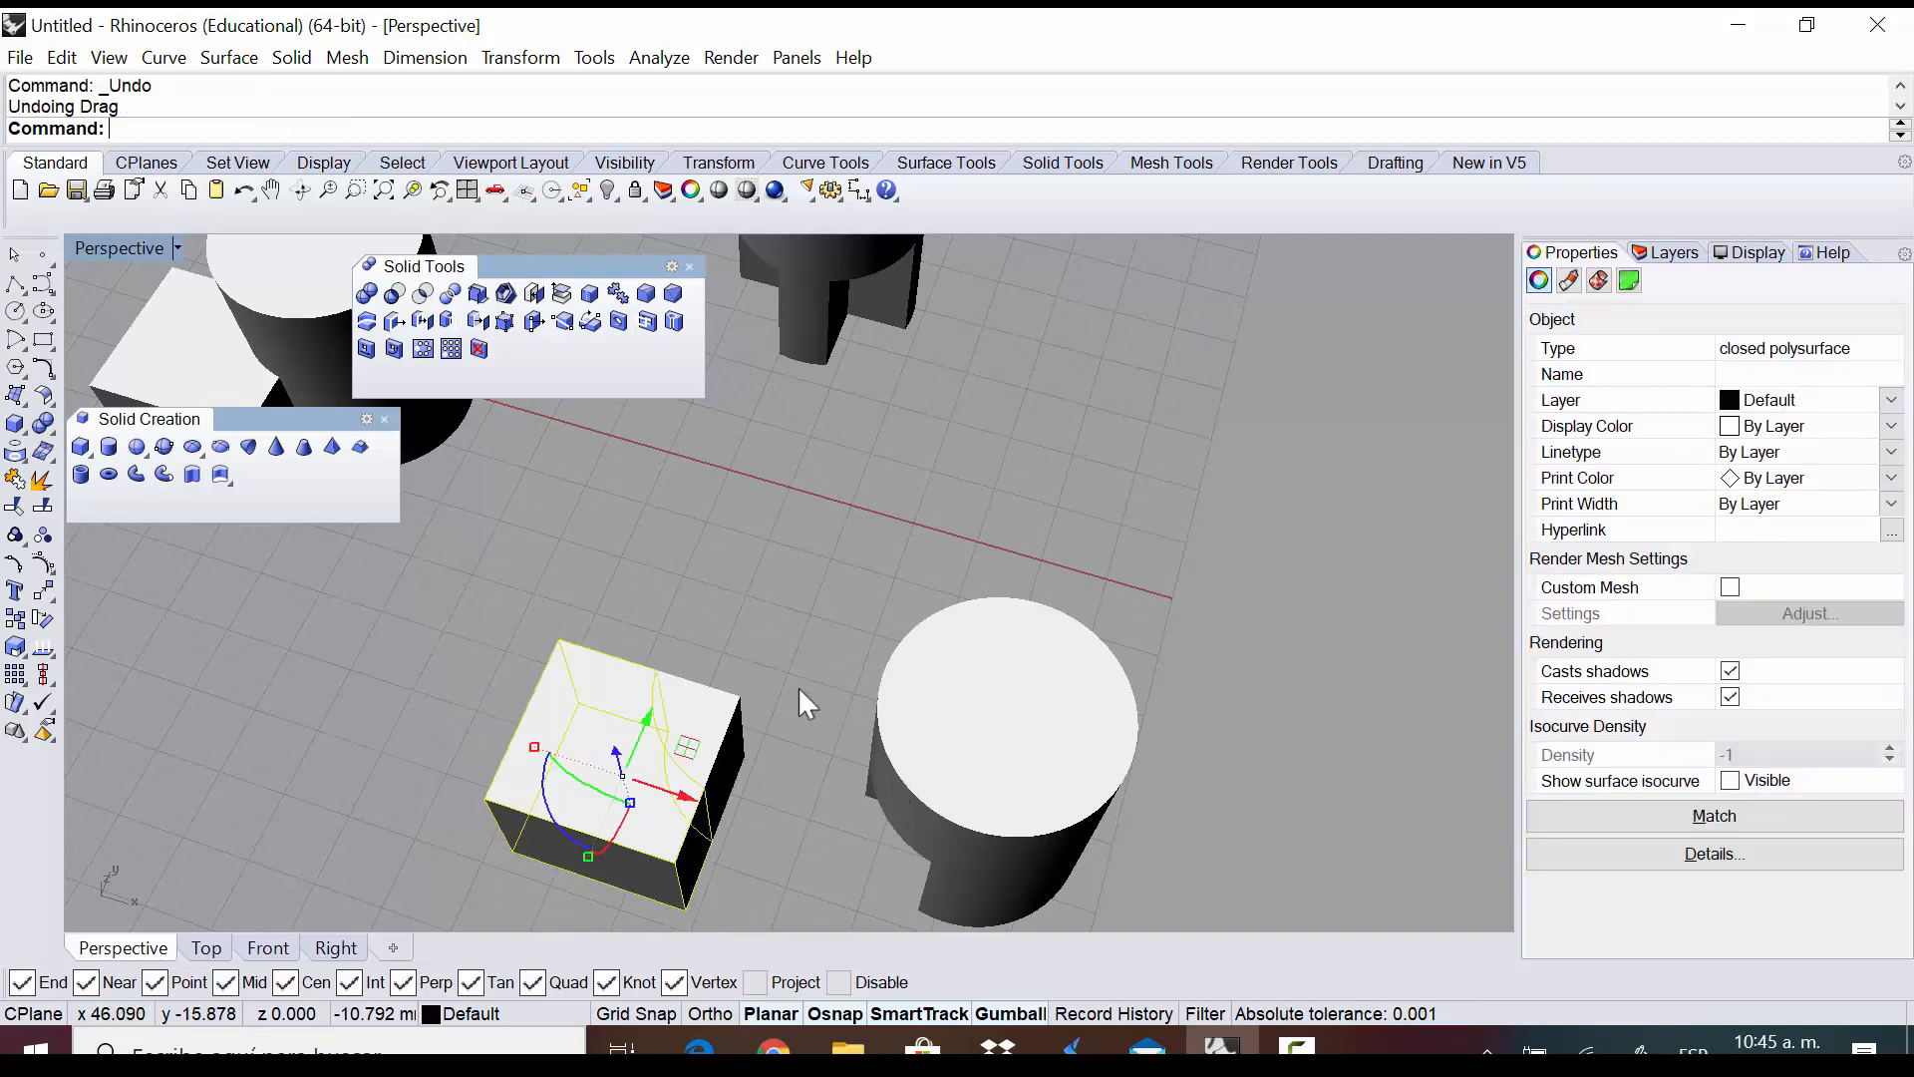
right_click_drag(997, 583, 1000, 516)
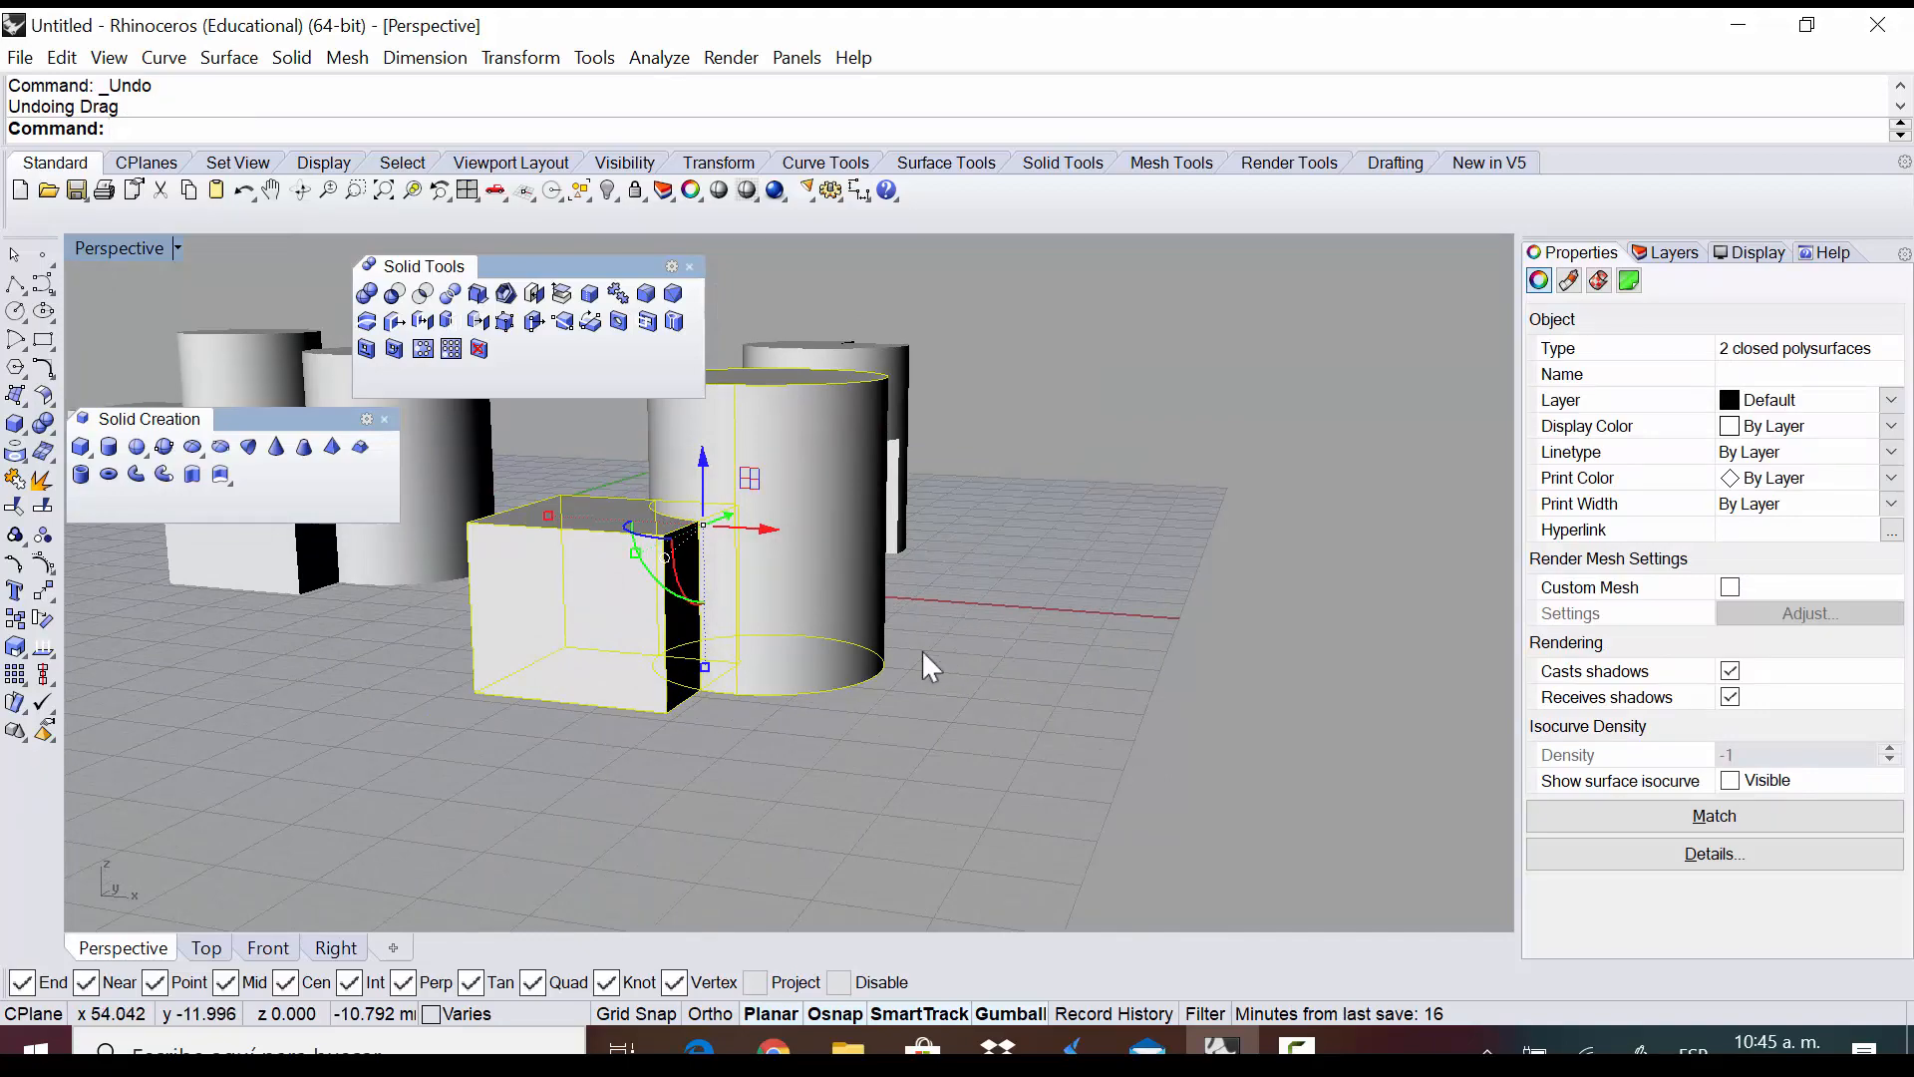
right_click_drag(906, 587, 890, 743)
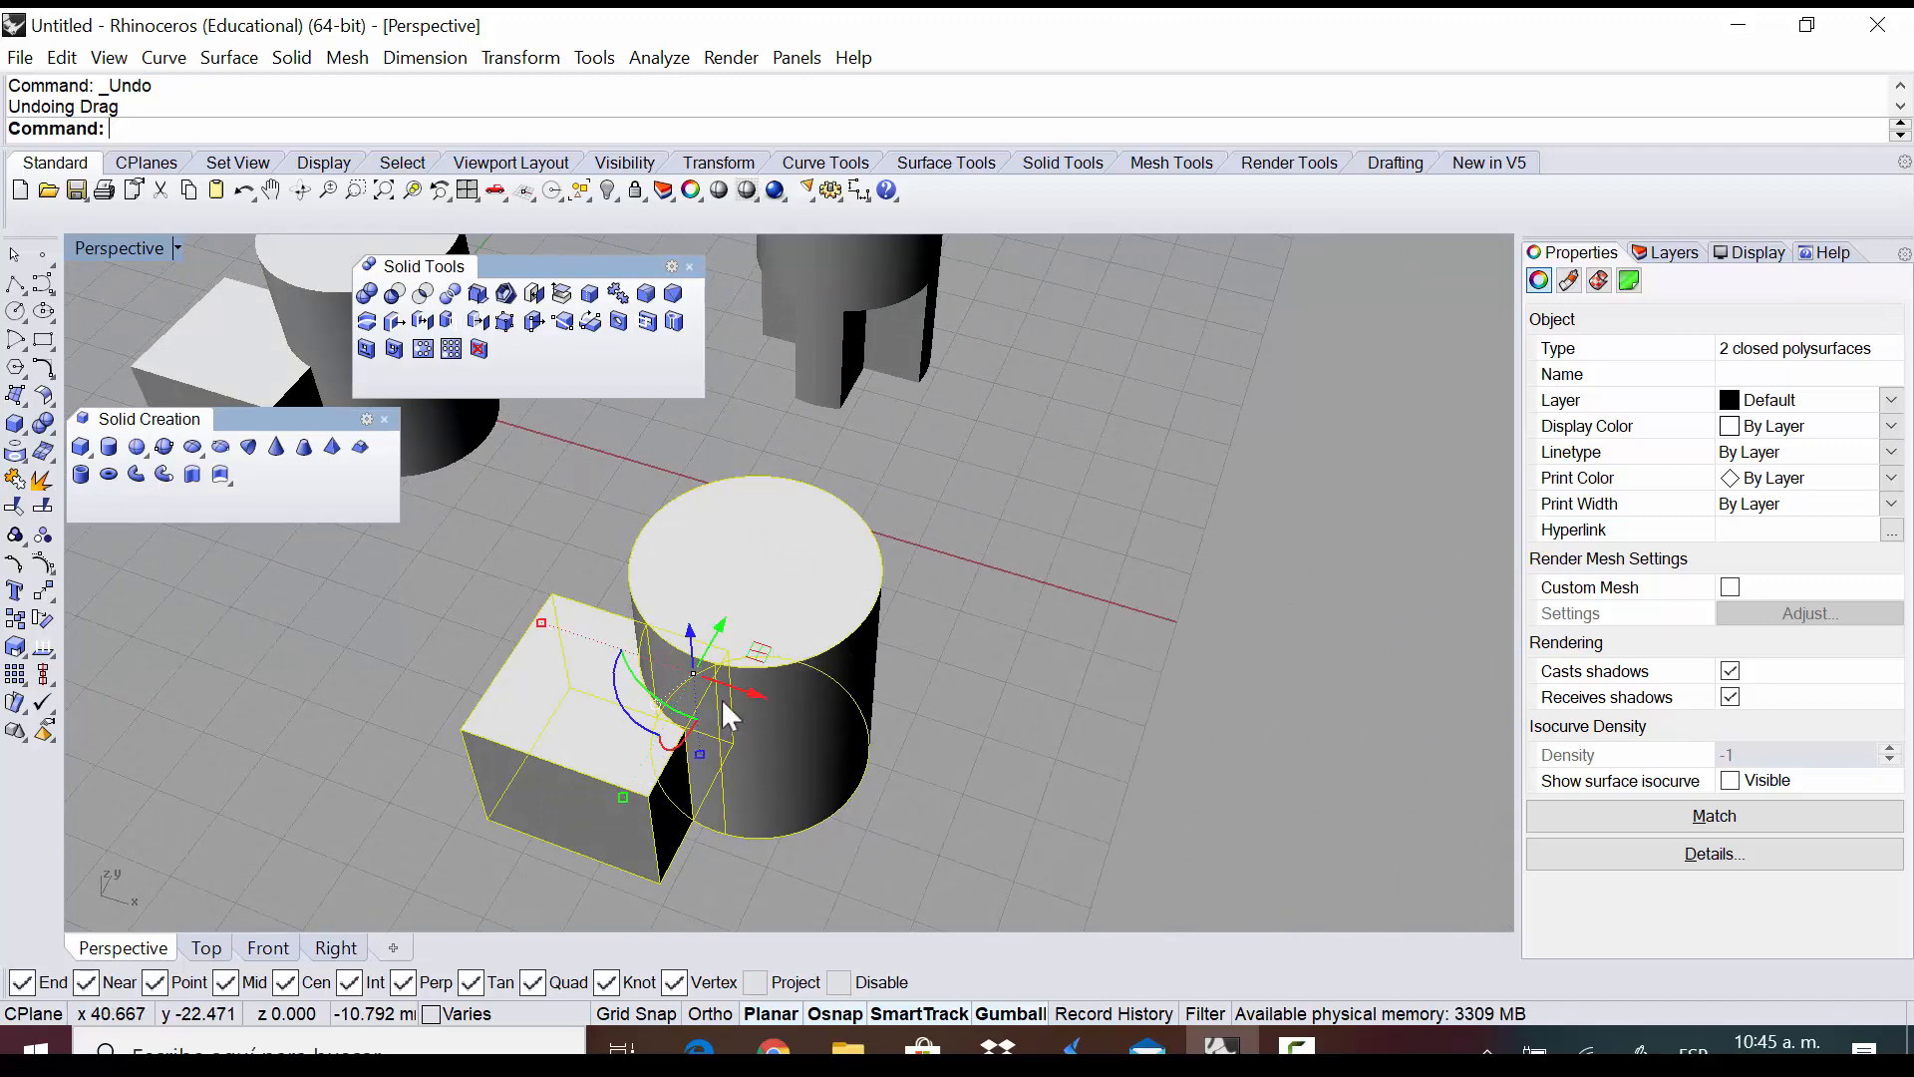
left_click(981, 715)
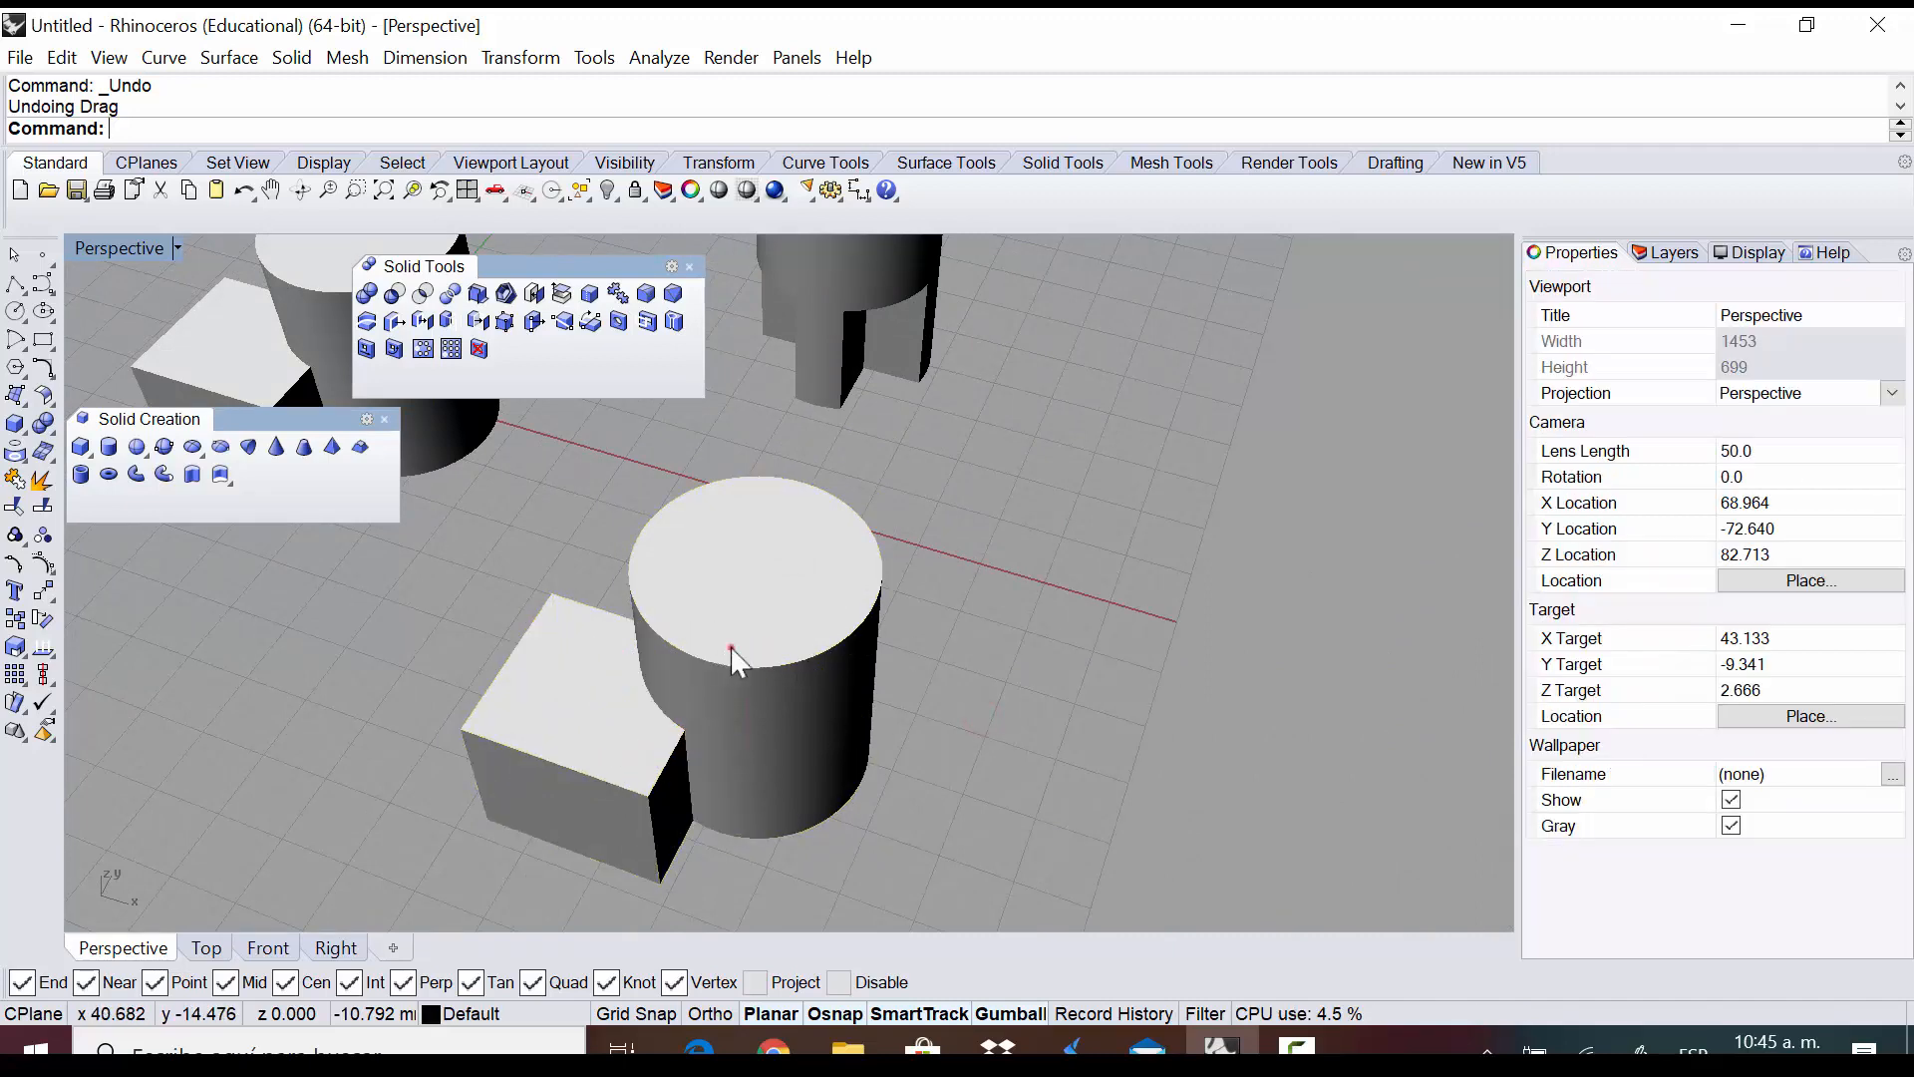
Select the split pieces of the front-right pair one by one to check their outlines, then clear the selection
left_click(733, 659)
left_click(590, 739)
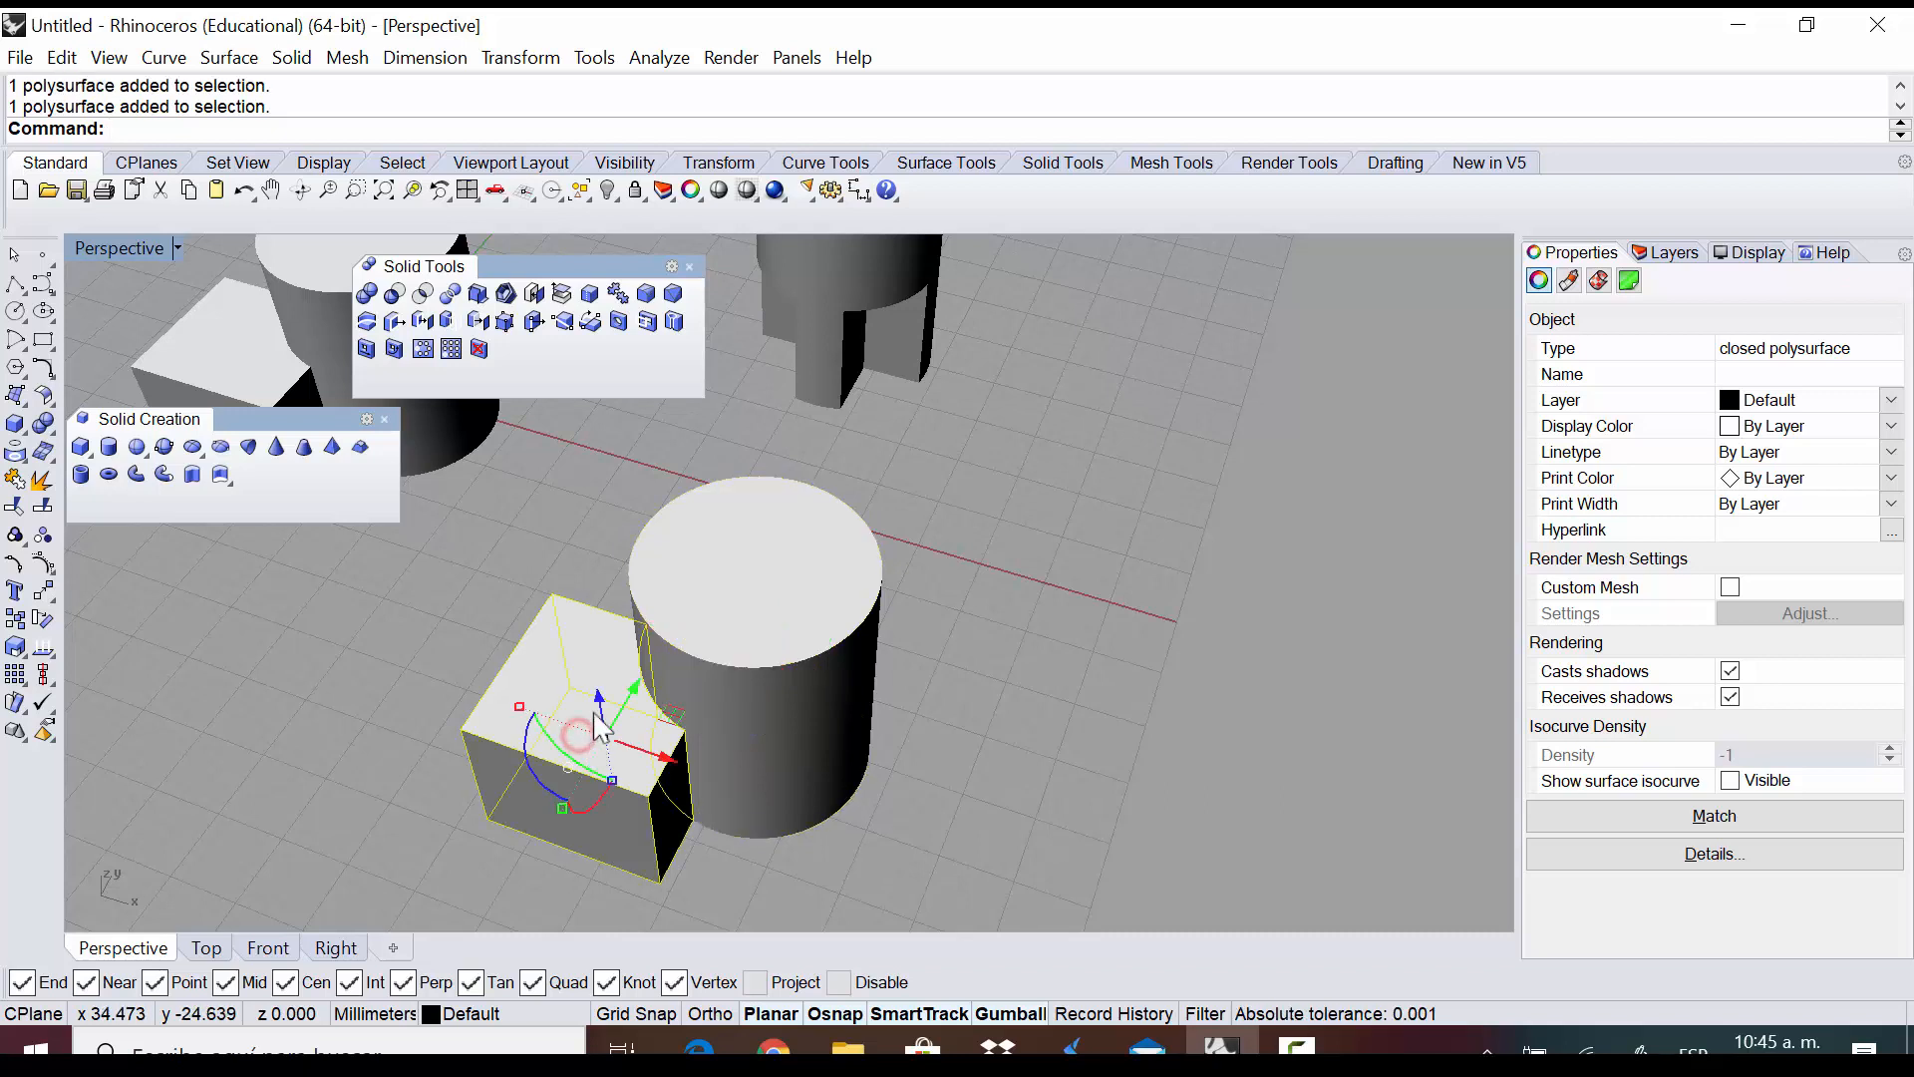
left_click(784, 653)
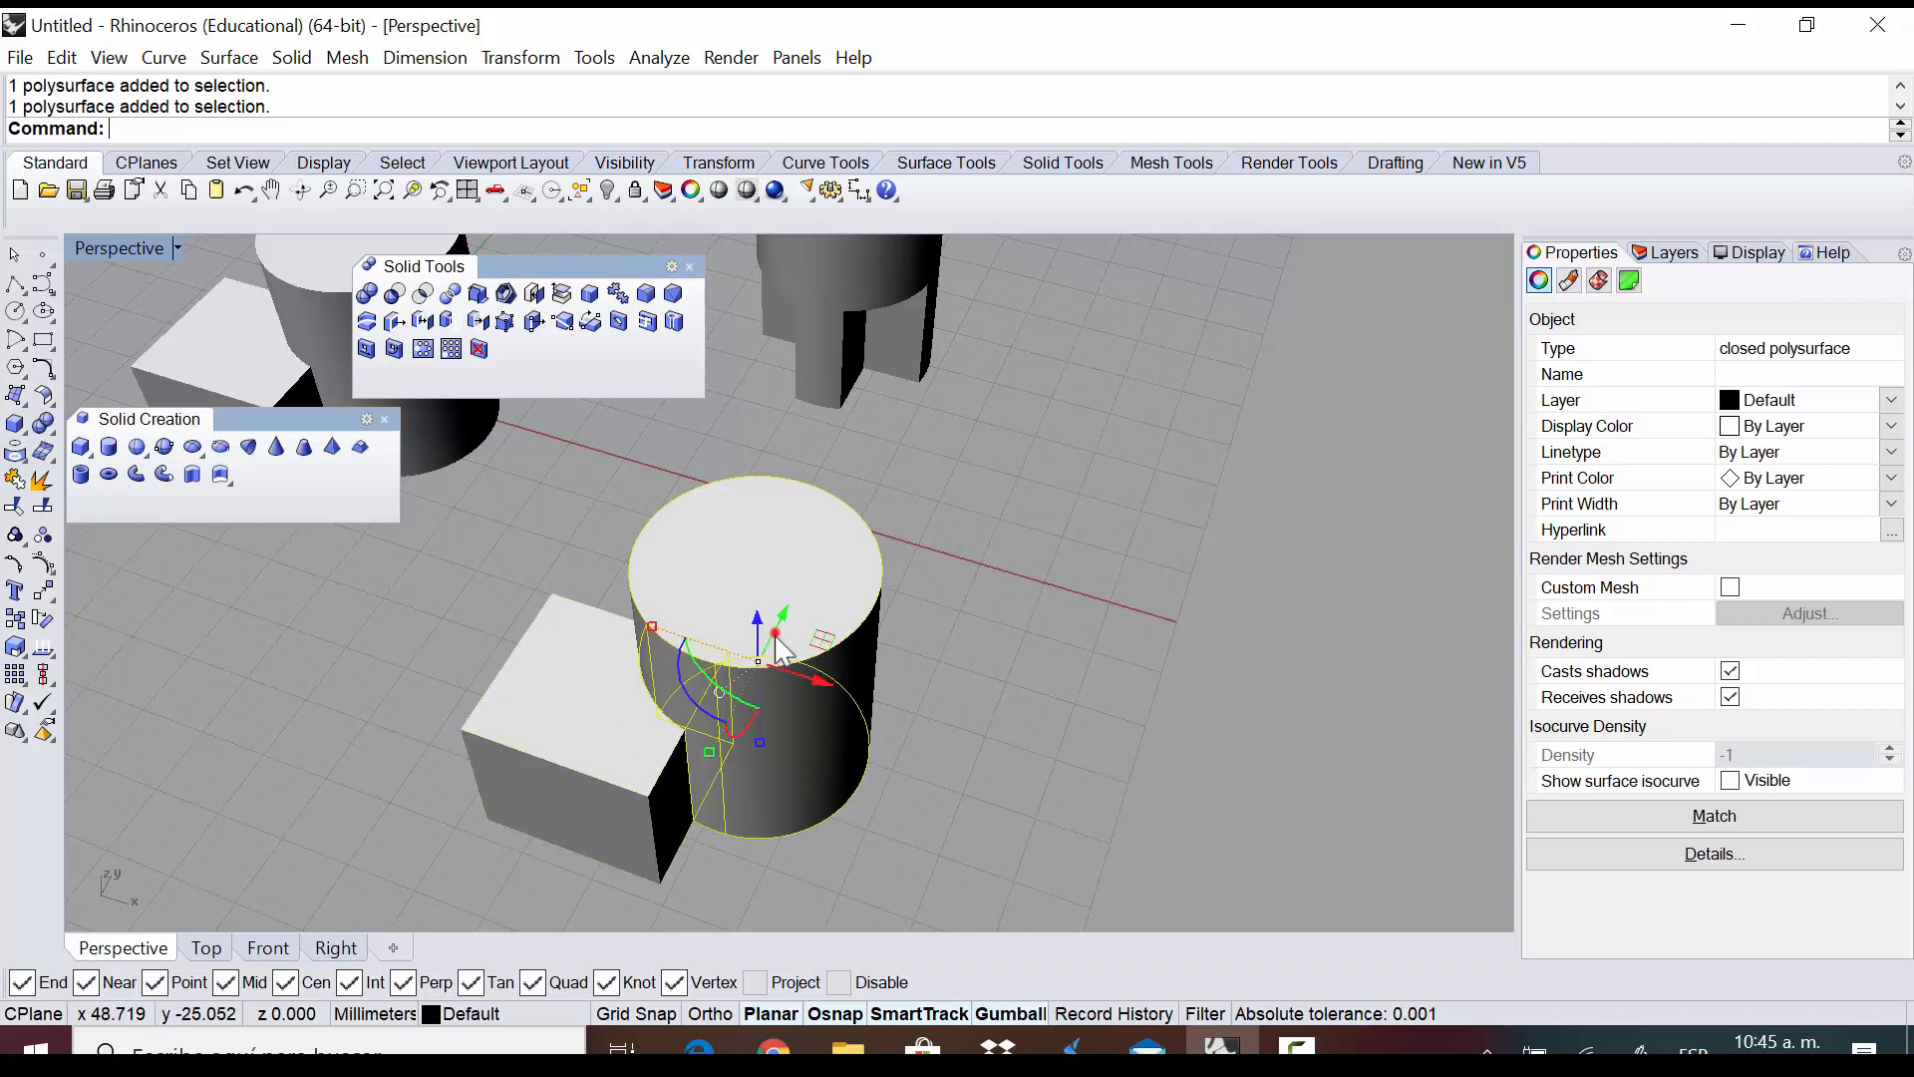
left_click(1143, 707)
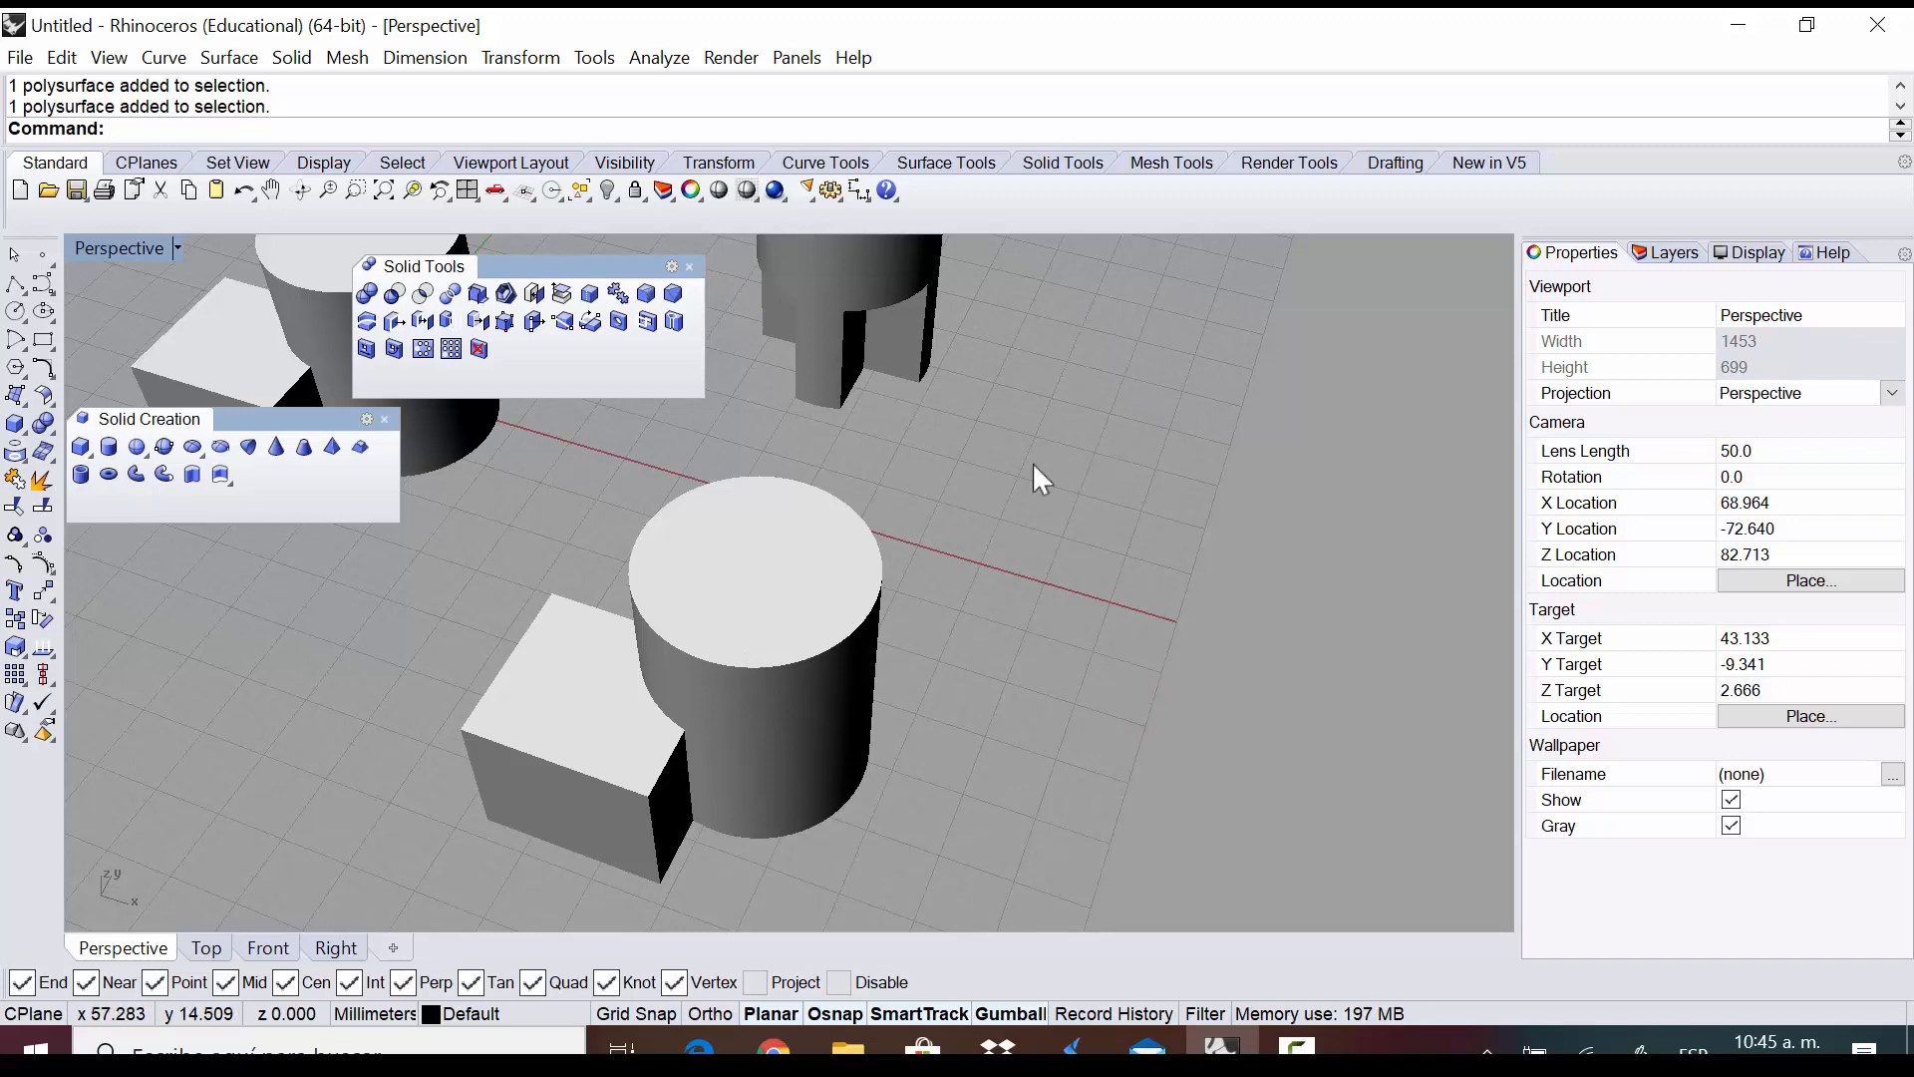
Pull the notched cylinder away along the X axis and the notched box about 10.4 mm the opposite way, leaving the wedge between them
left_click(787, 648)
left_click(788, 648)
left_click_drag(835, 654, 965, 707)
left_click(662, 772)
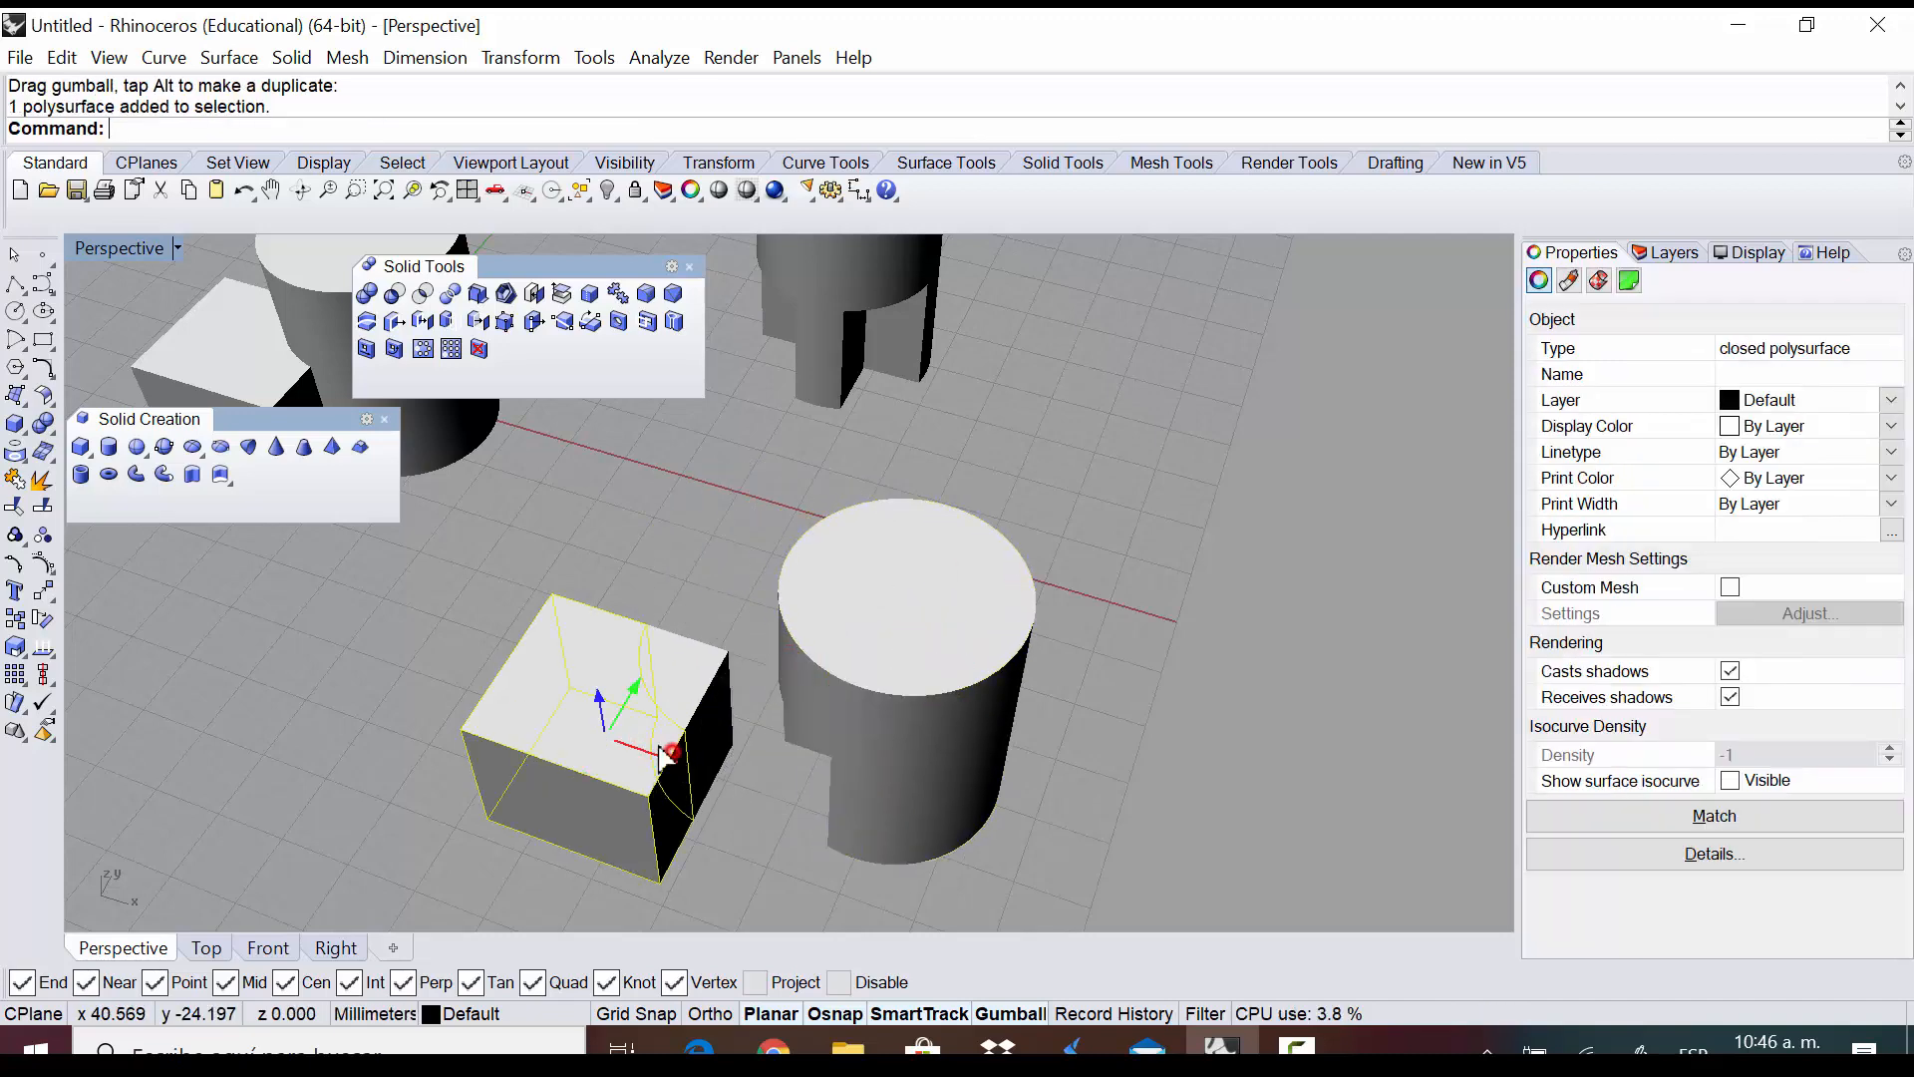
left_click_drag(662, 758, 537, 757)
right_click_drag(776, 768, 576, 716)
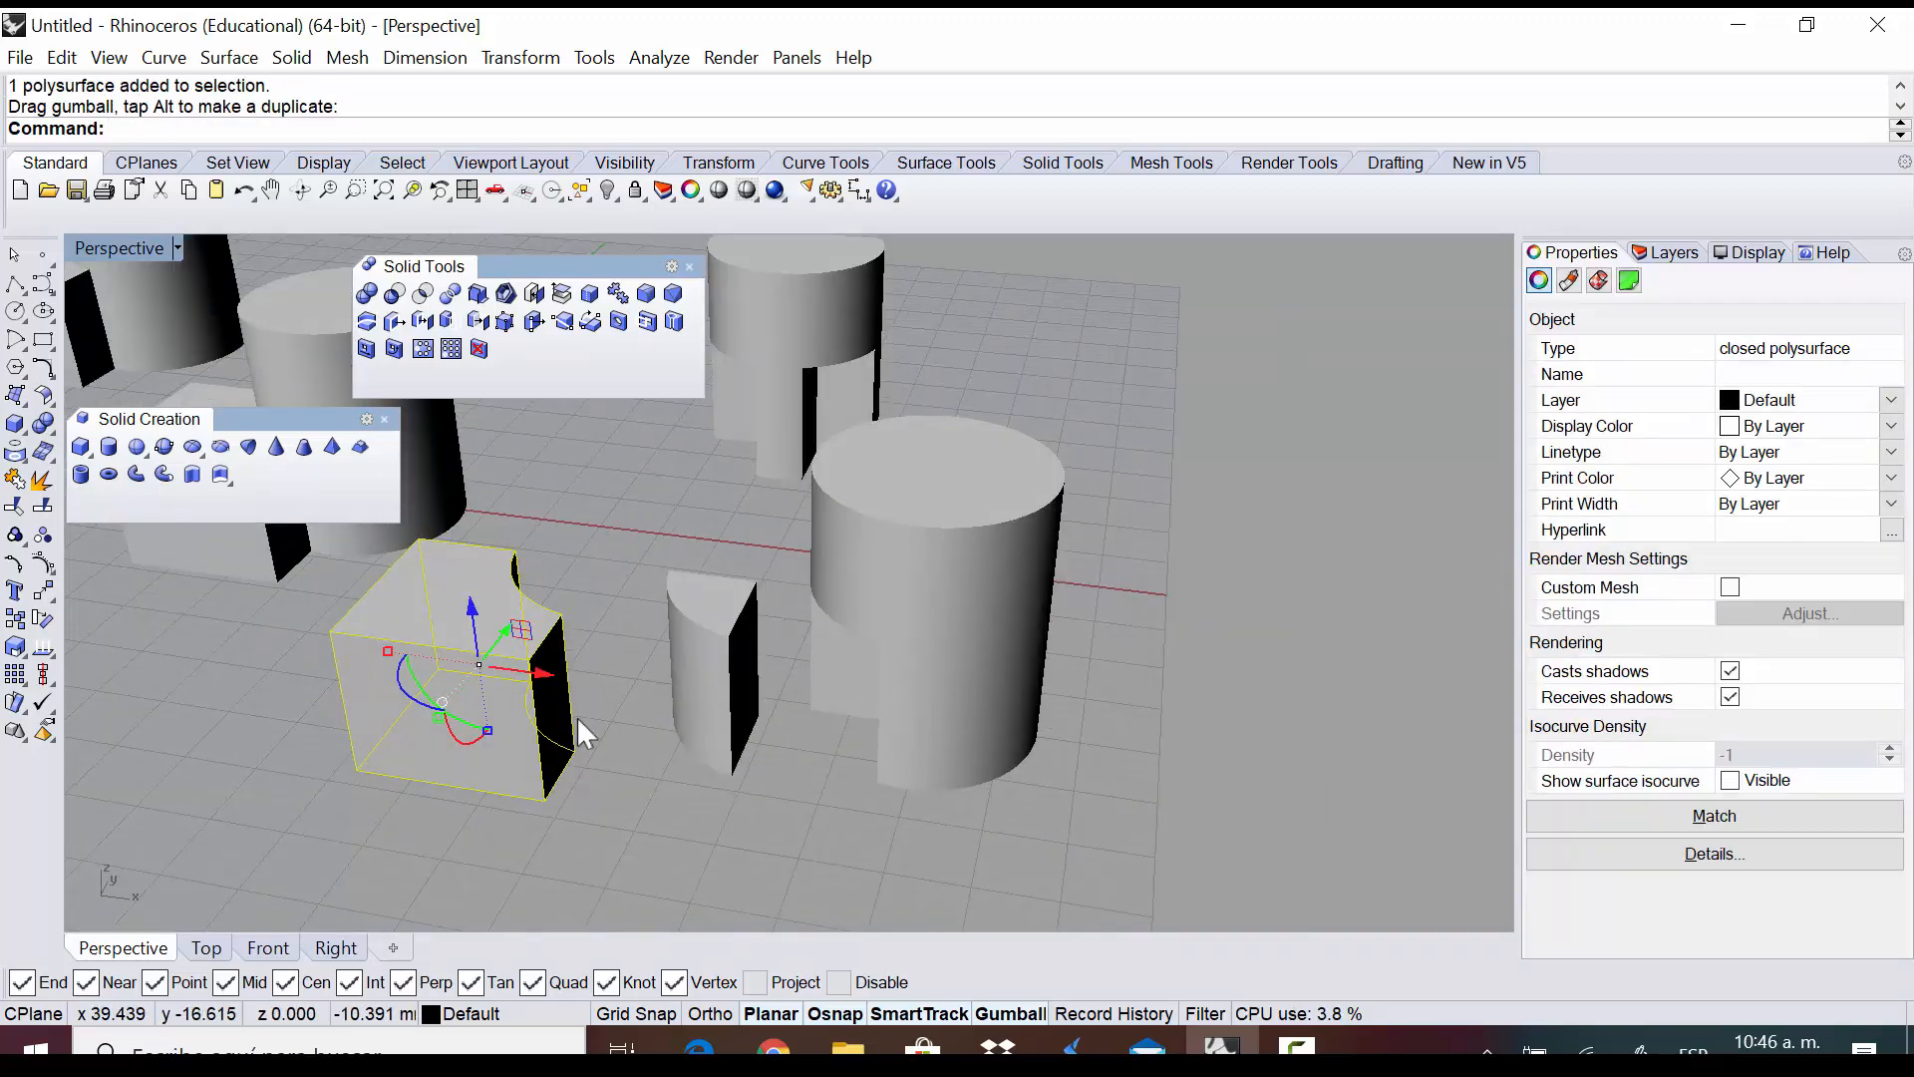
left_click(634, 821)
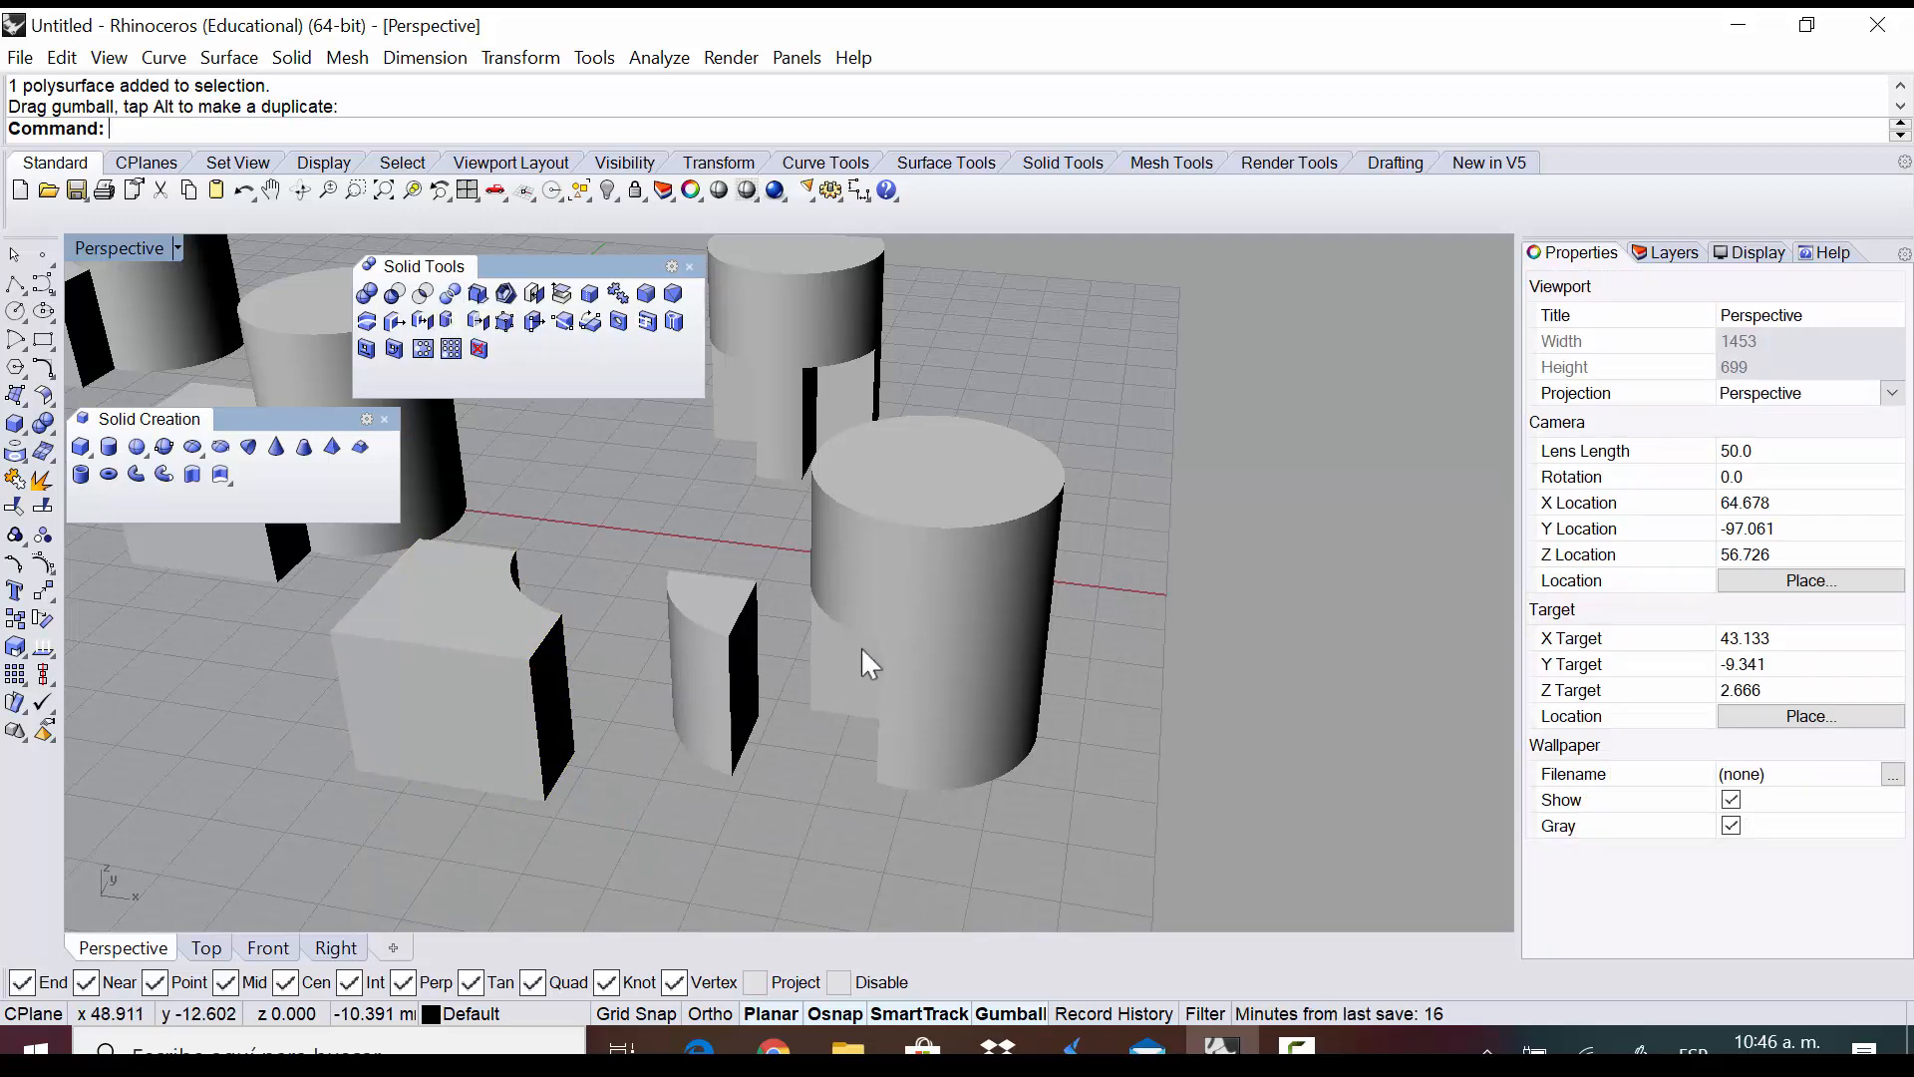
Move the uncut box of the untouched pair about 25 mm in the negative Y direction, clear of its cylinder
scroll(943, 545, "down", 5)
scroll(951, 566, "down", 6)
right_click_drag(954, 564, 1005, 513)
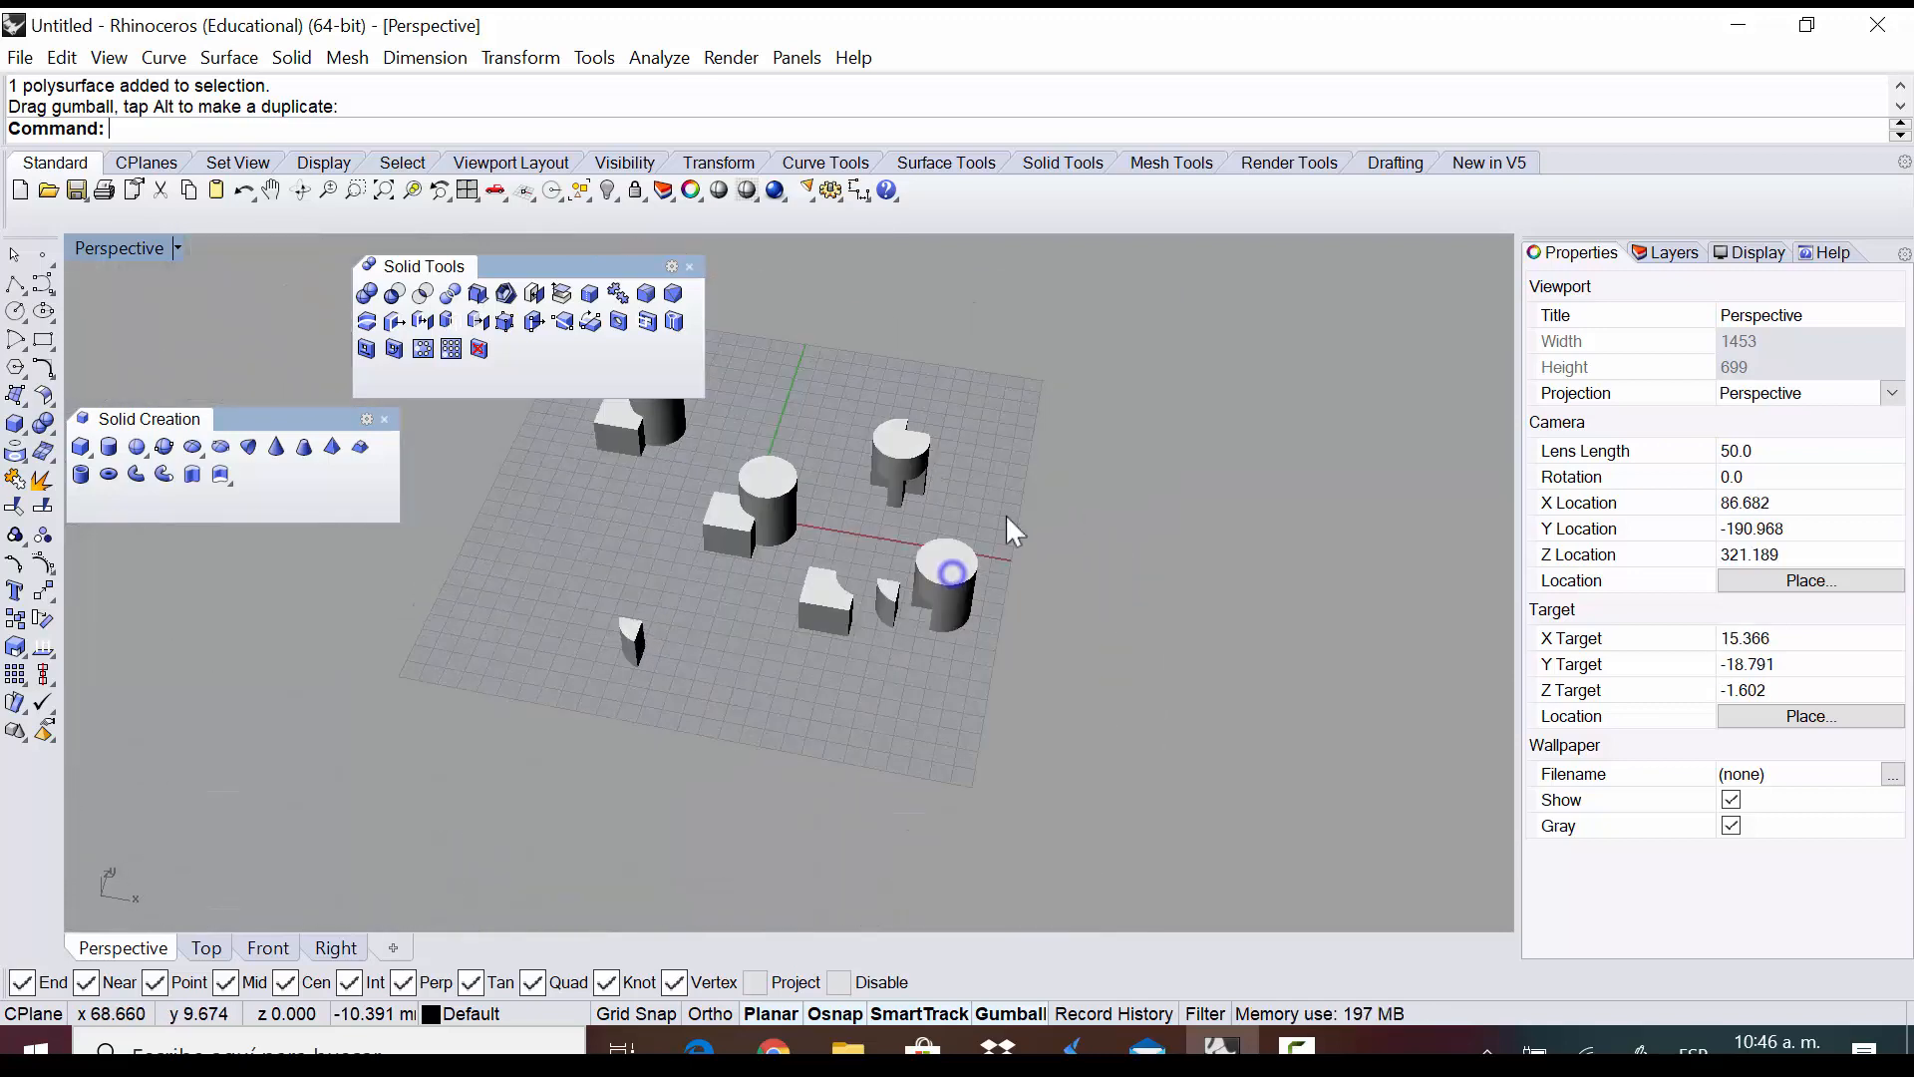
scroll(1004, 514, "up", 4)
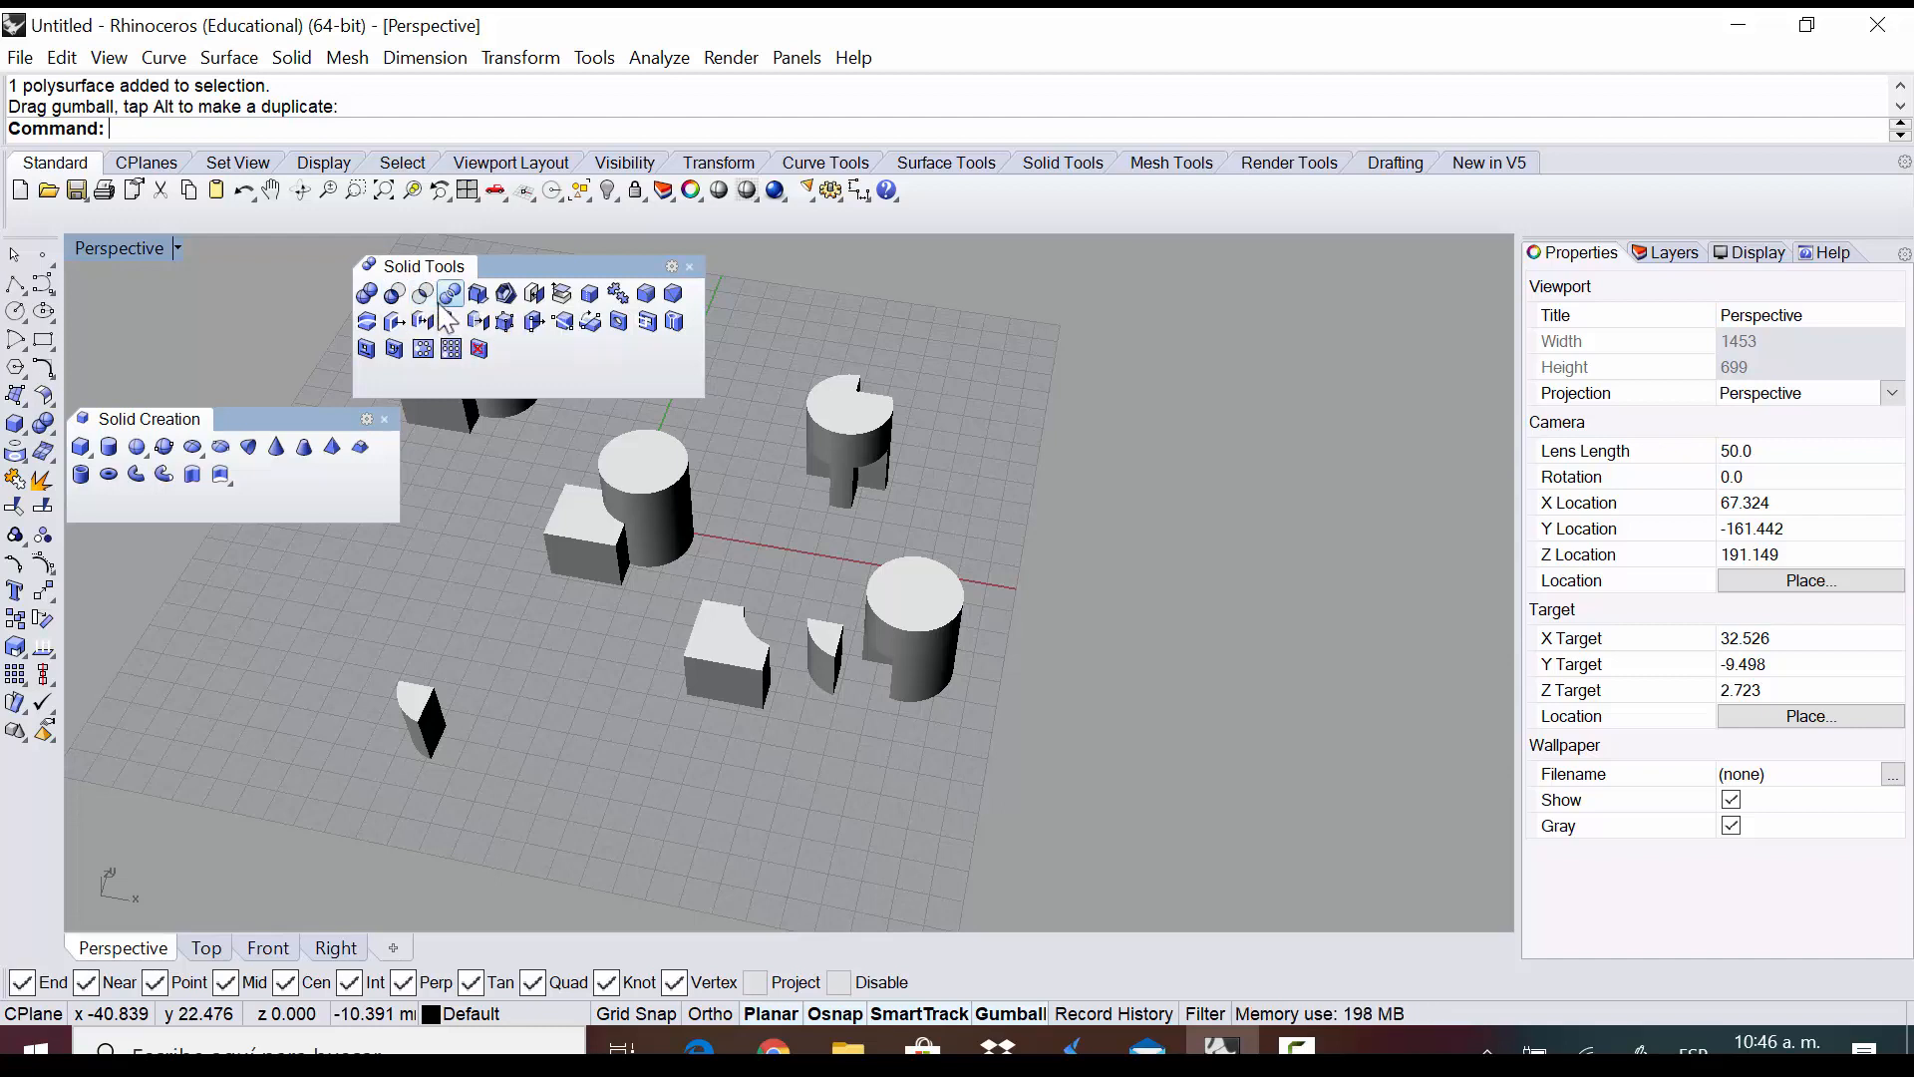
scroll(851, 774, "down", 8)
right_click_drag(852, 679, 877, 584)
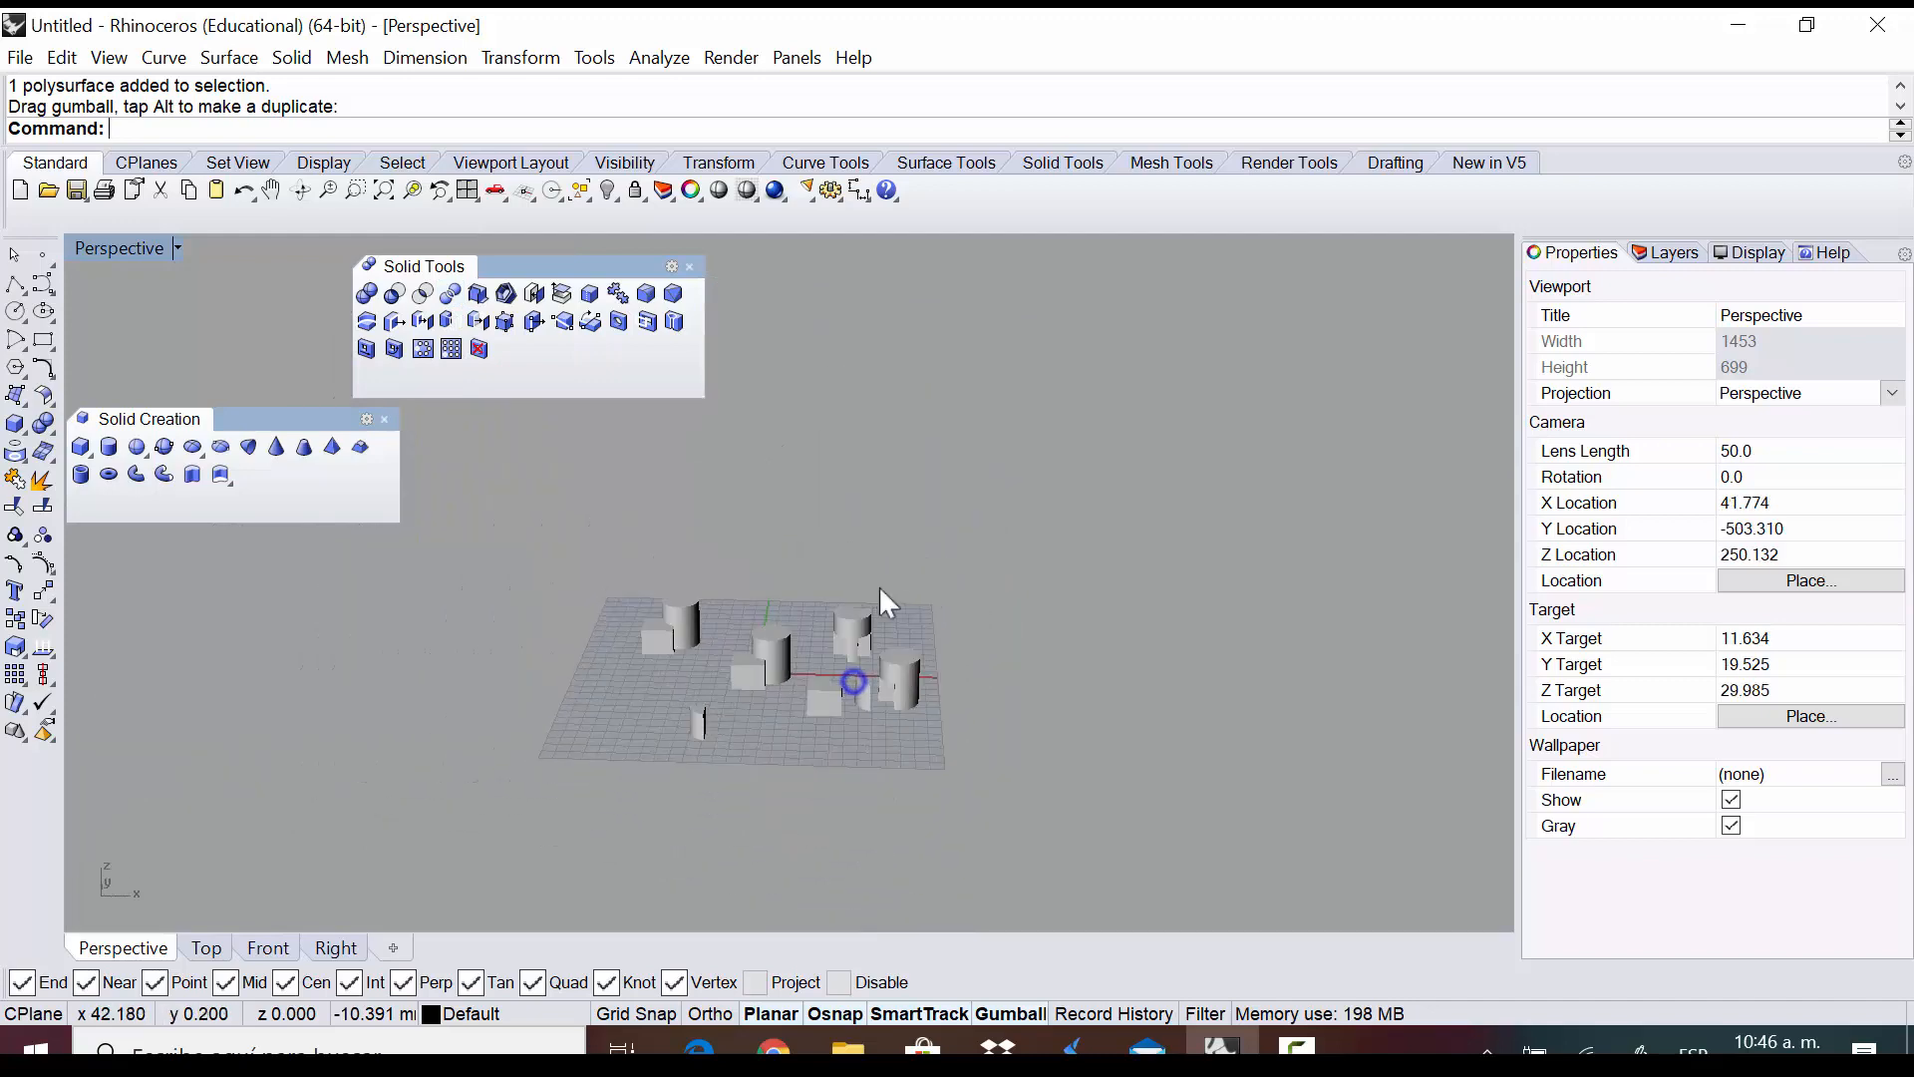
scroll(736, 623, "up", 8)
left_click(580, 667)
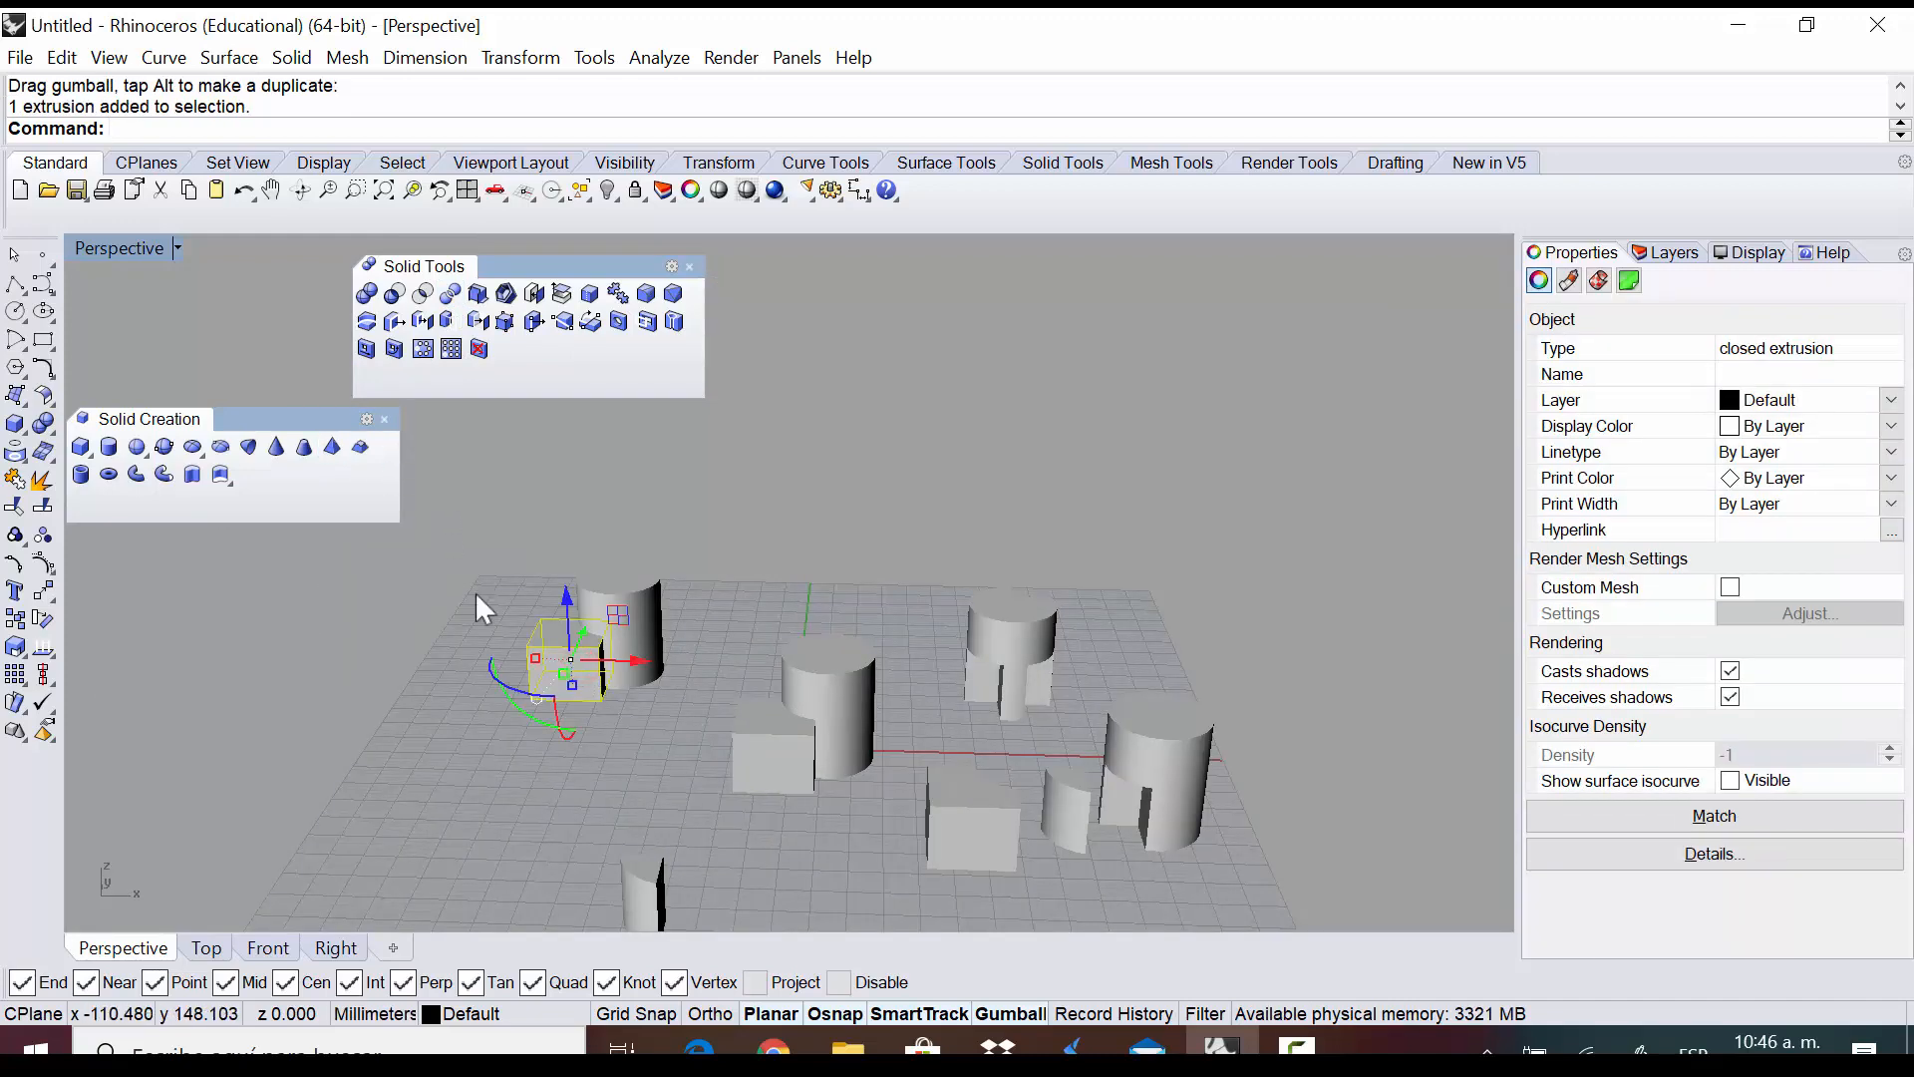
key("Escape")
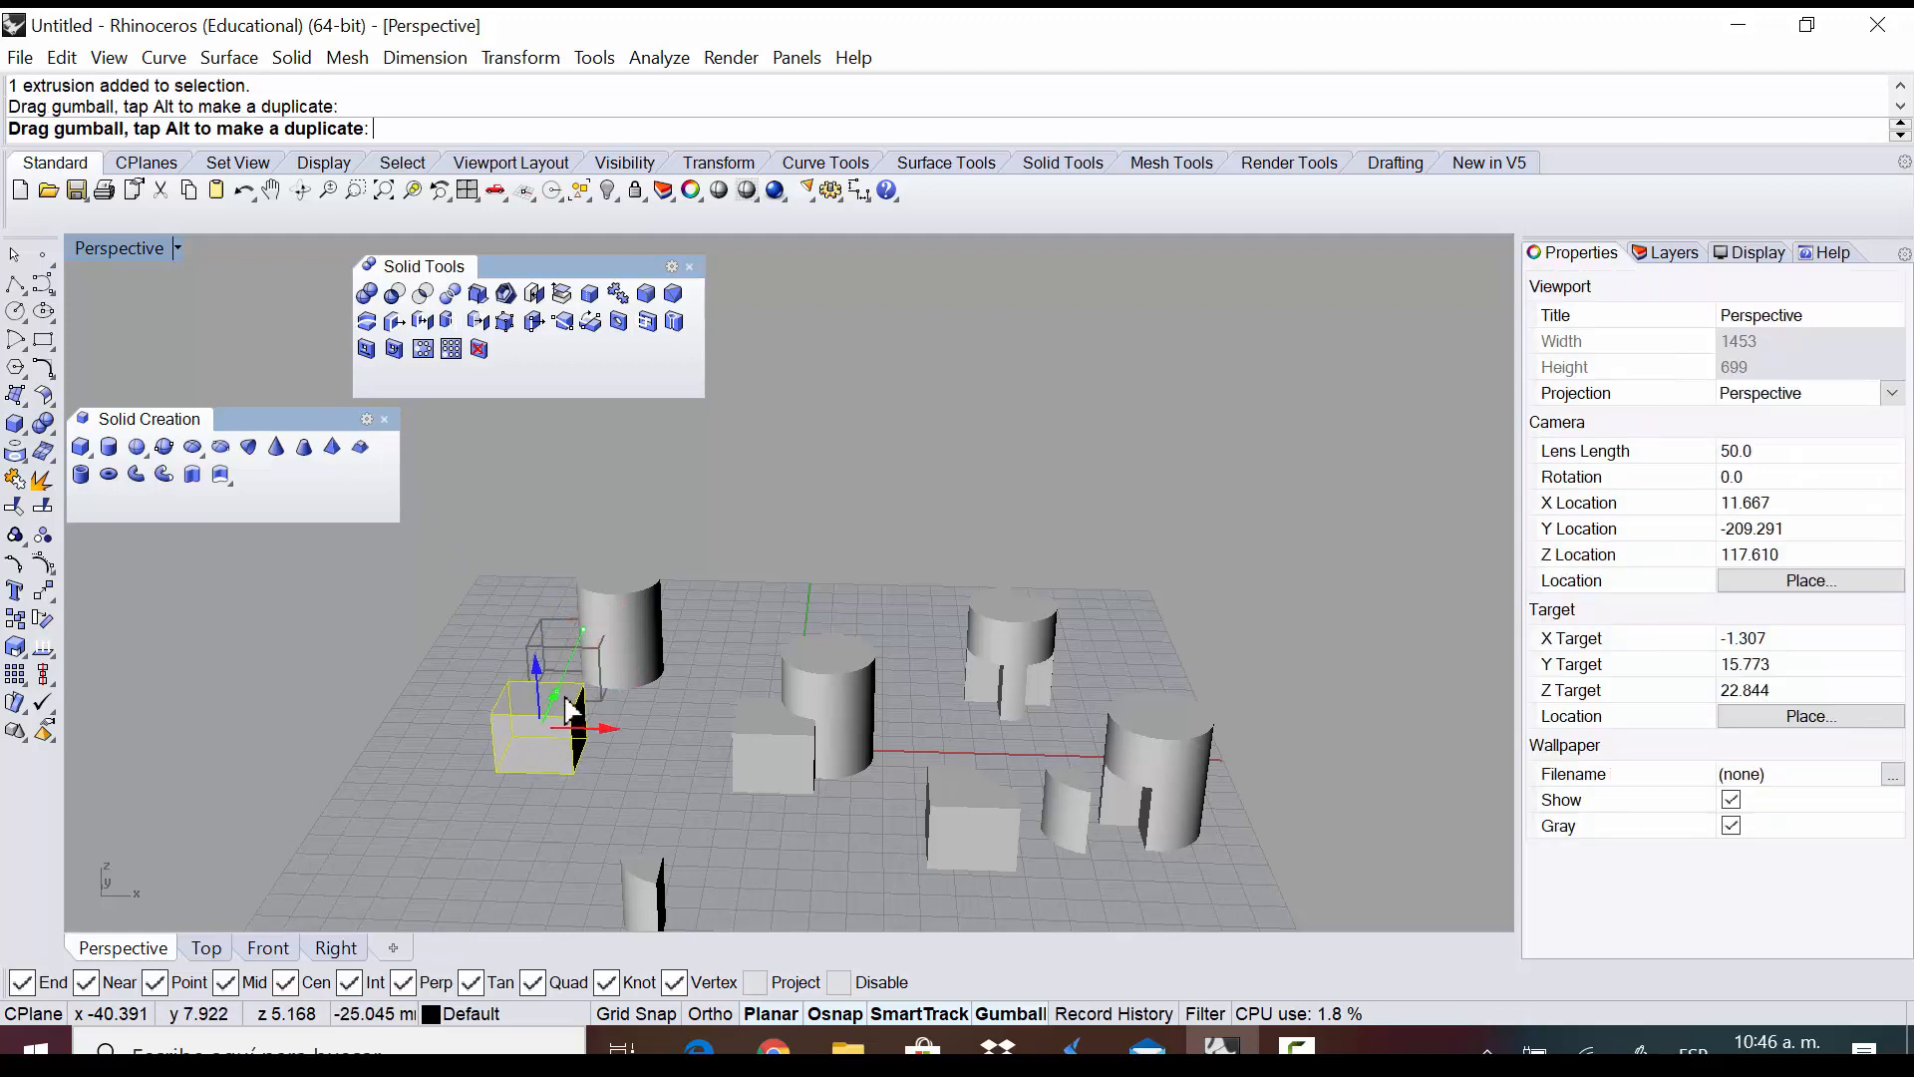
right_click_drag(786, 600, 724, 721)
scroll(962, 428, "down", 4)
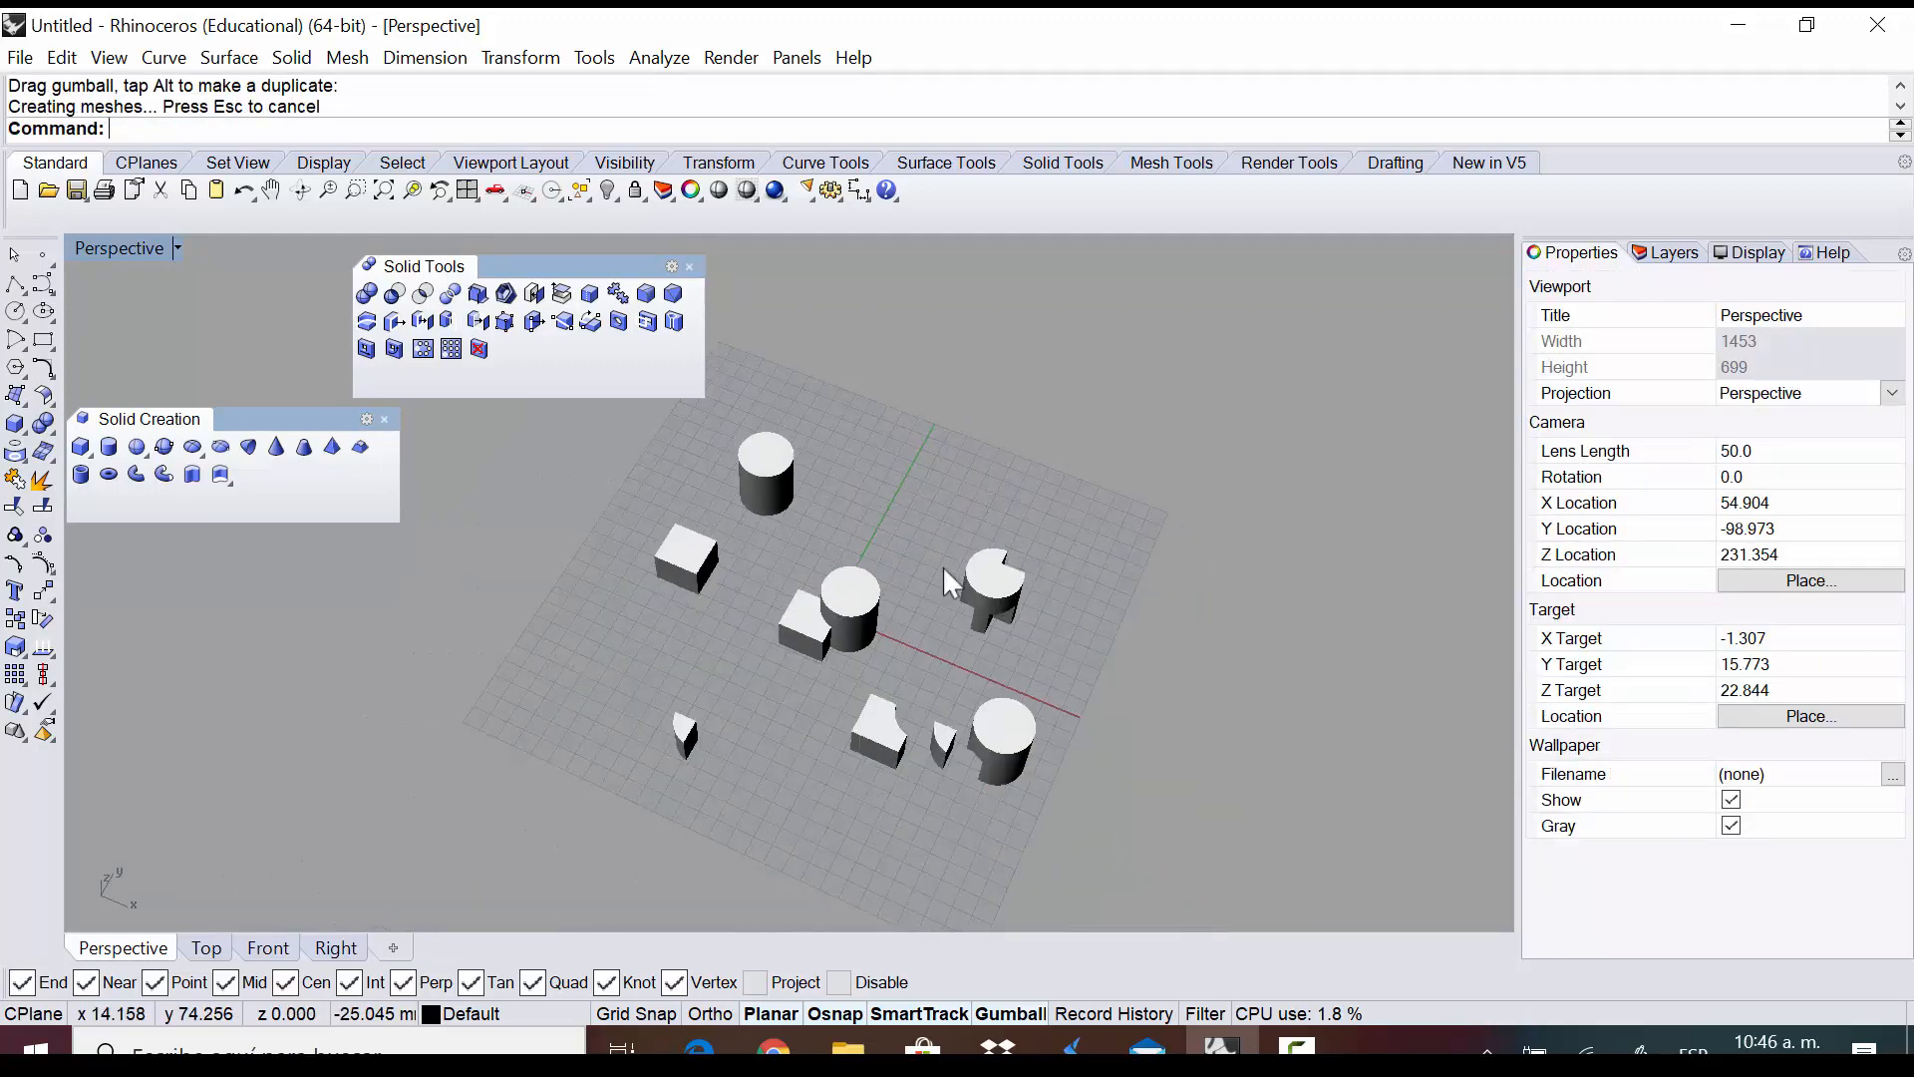
scroll(662, 536, "up", 9)
right_click_drag(661, 535, 698, 568)
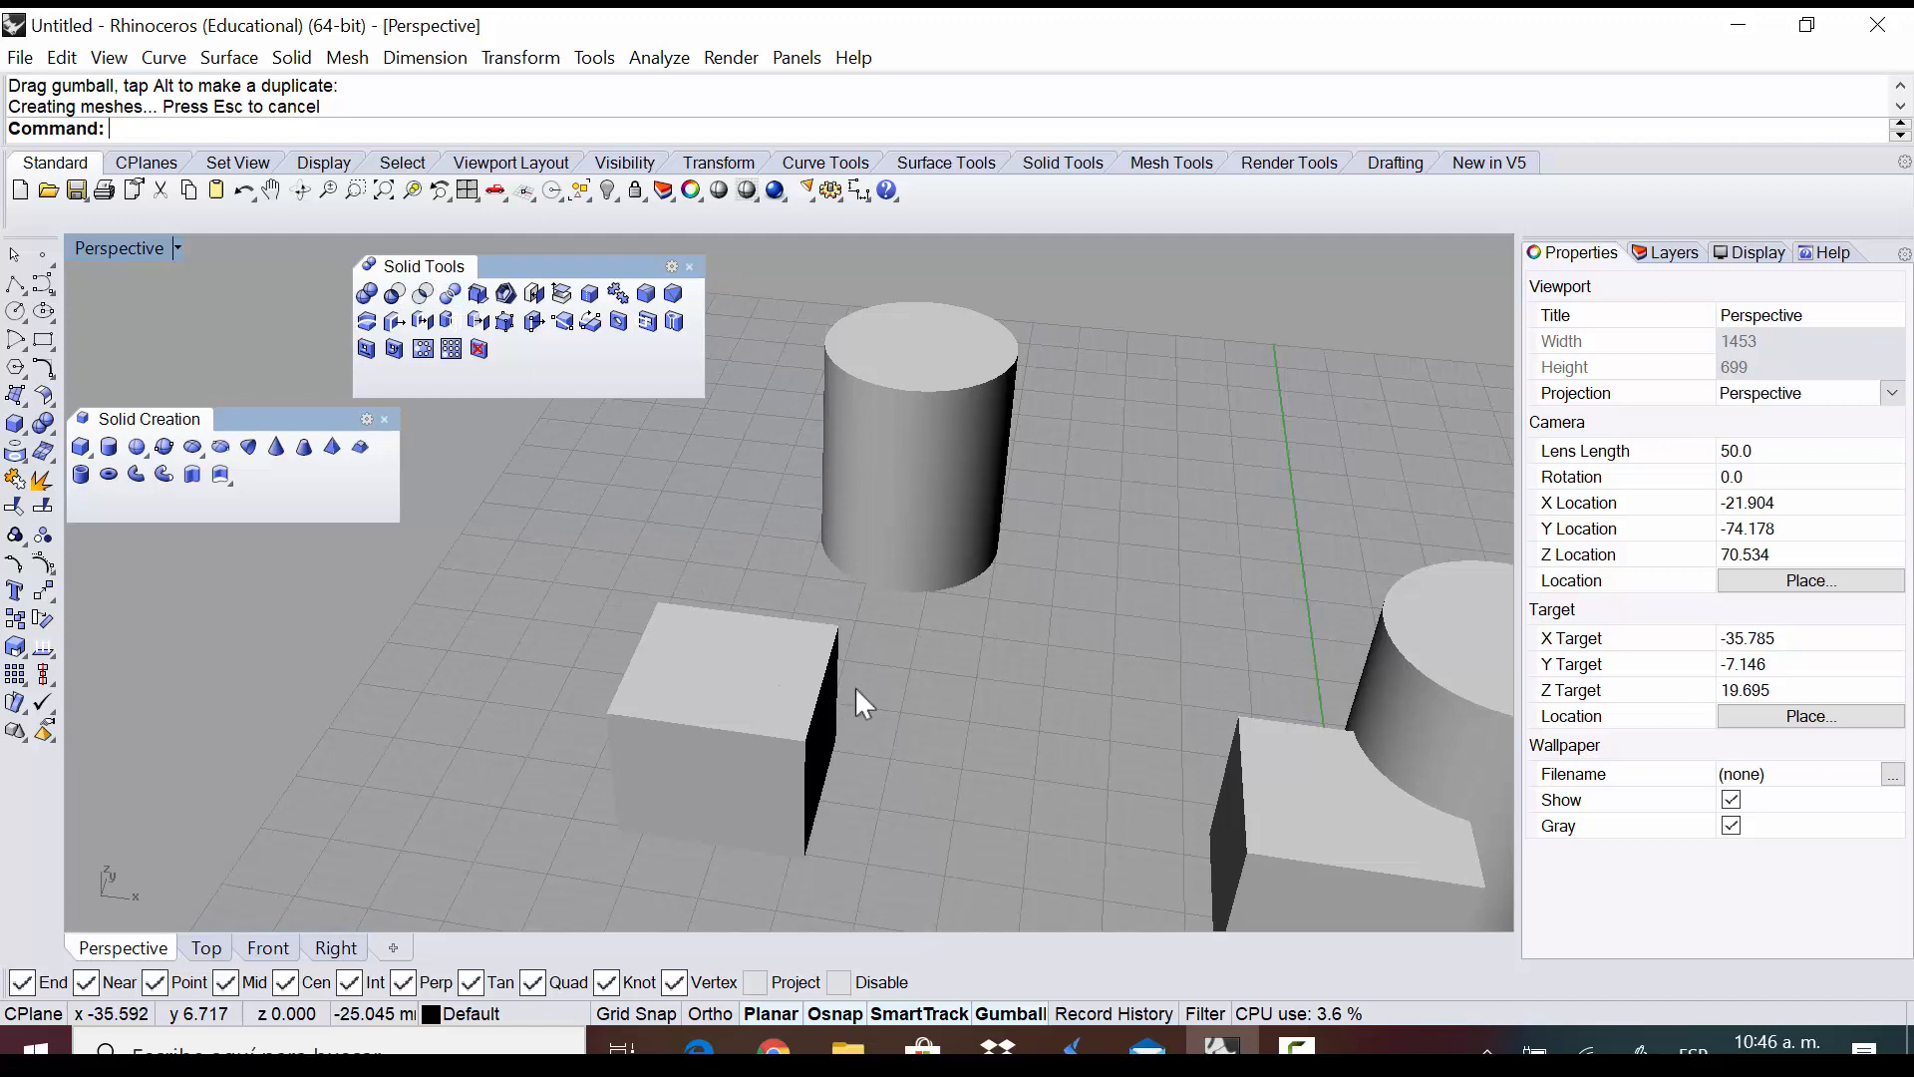
left_click(1298, 1046)
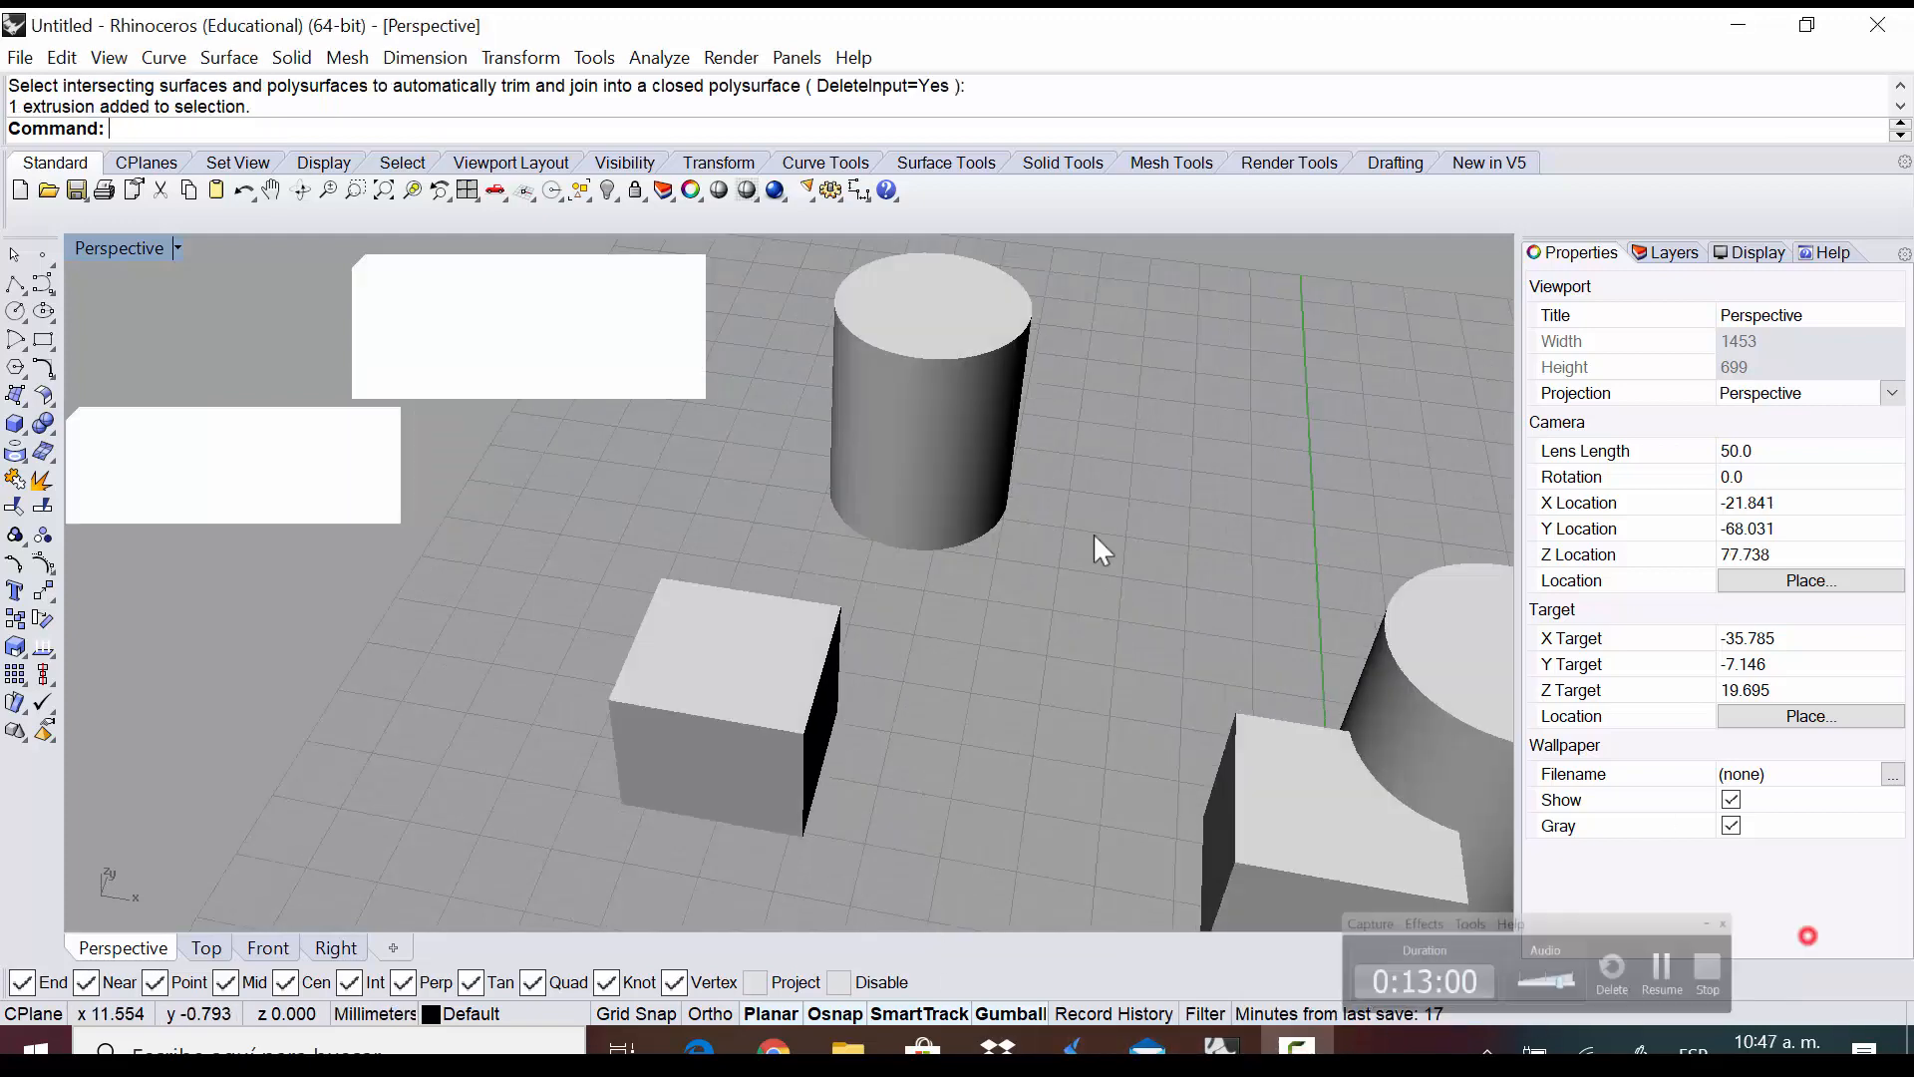
left_click(1093, 532)
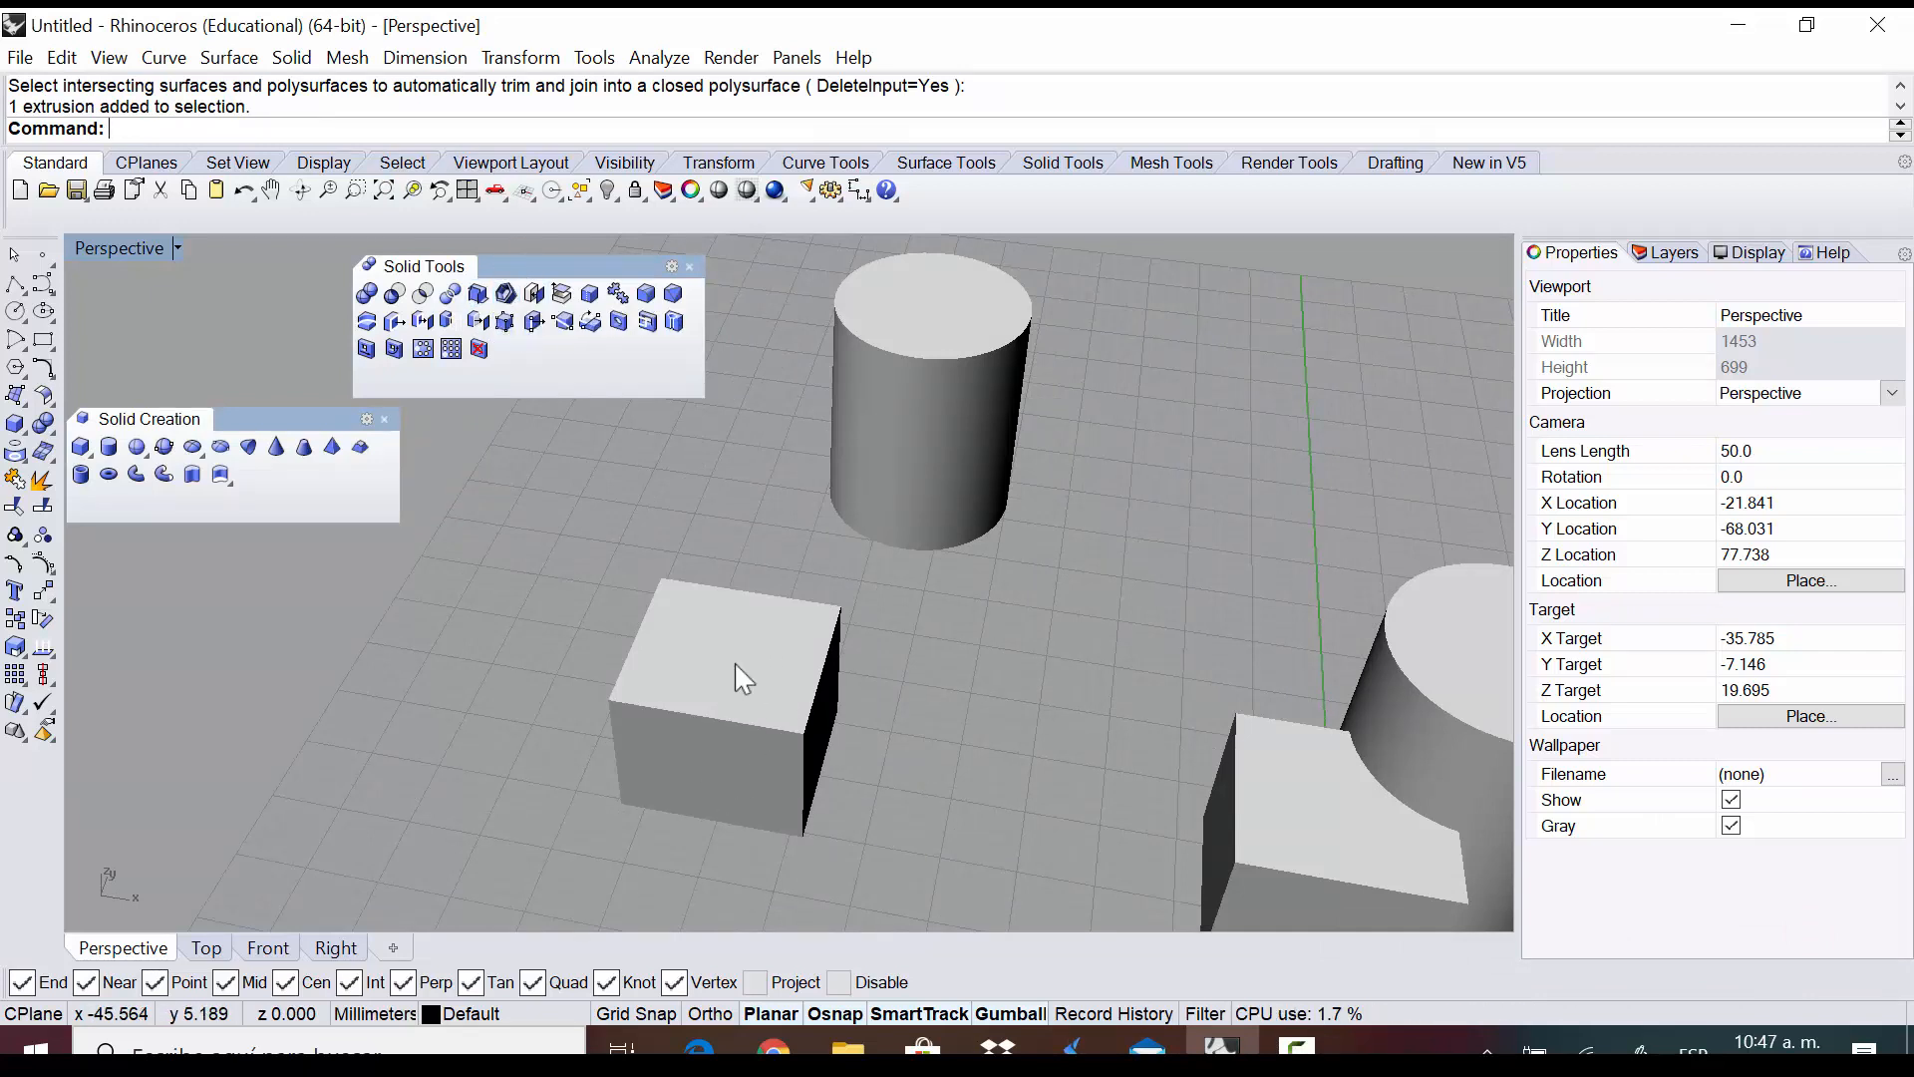
Try to shell the separated box at thickness 1, picking its top face as the one to remove
scroll(742, 717, "up", 6)
right_click_drag(803, 694, 845, 586)
scroll(823, 672, "down", 5)
scroll(846, 598, "up", 3)
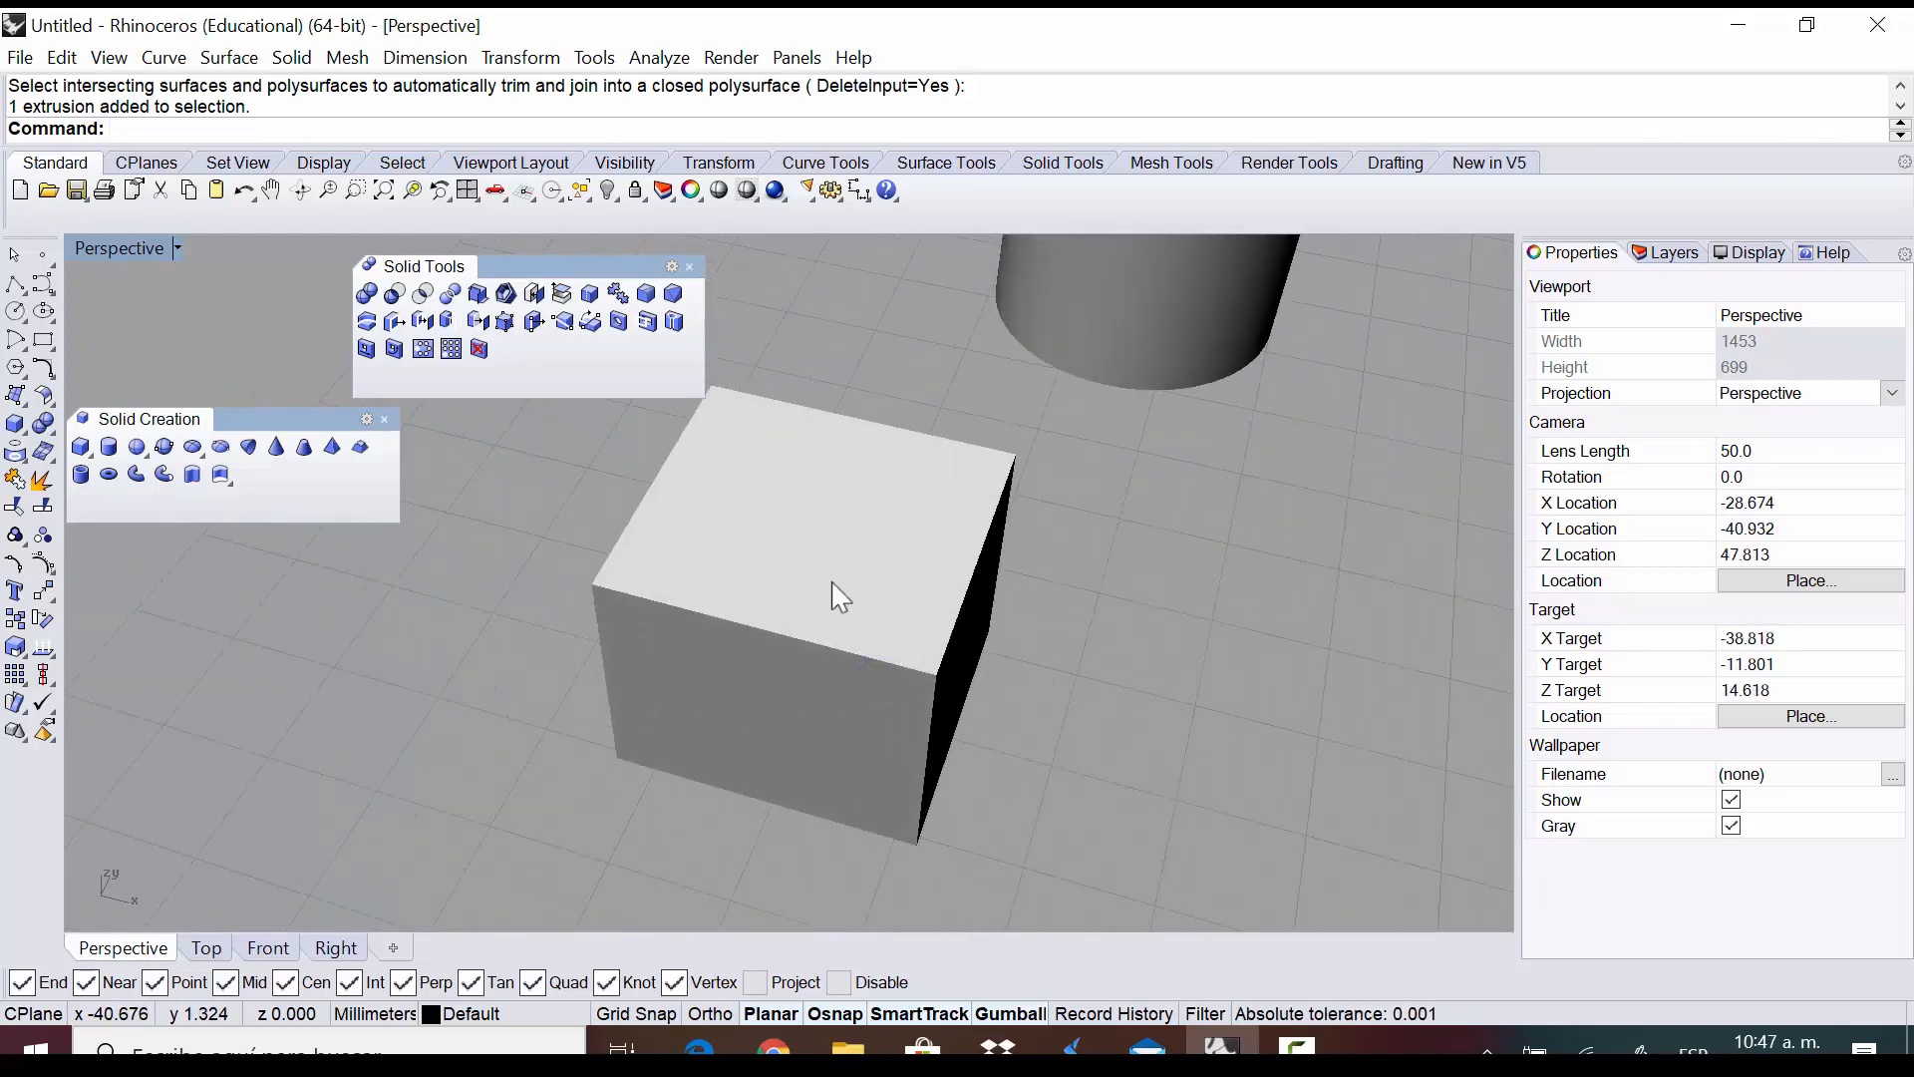
left_click(781, 549)
left_click(539, 509)
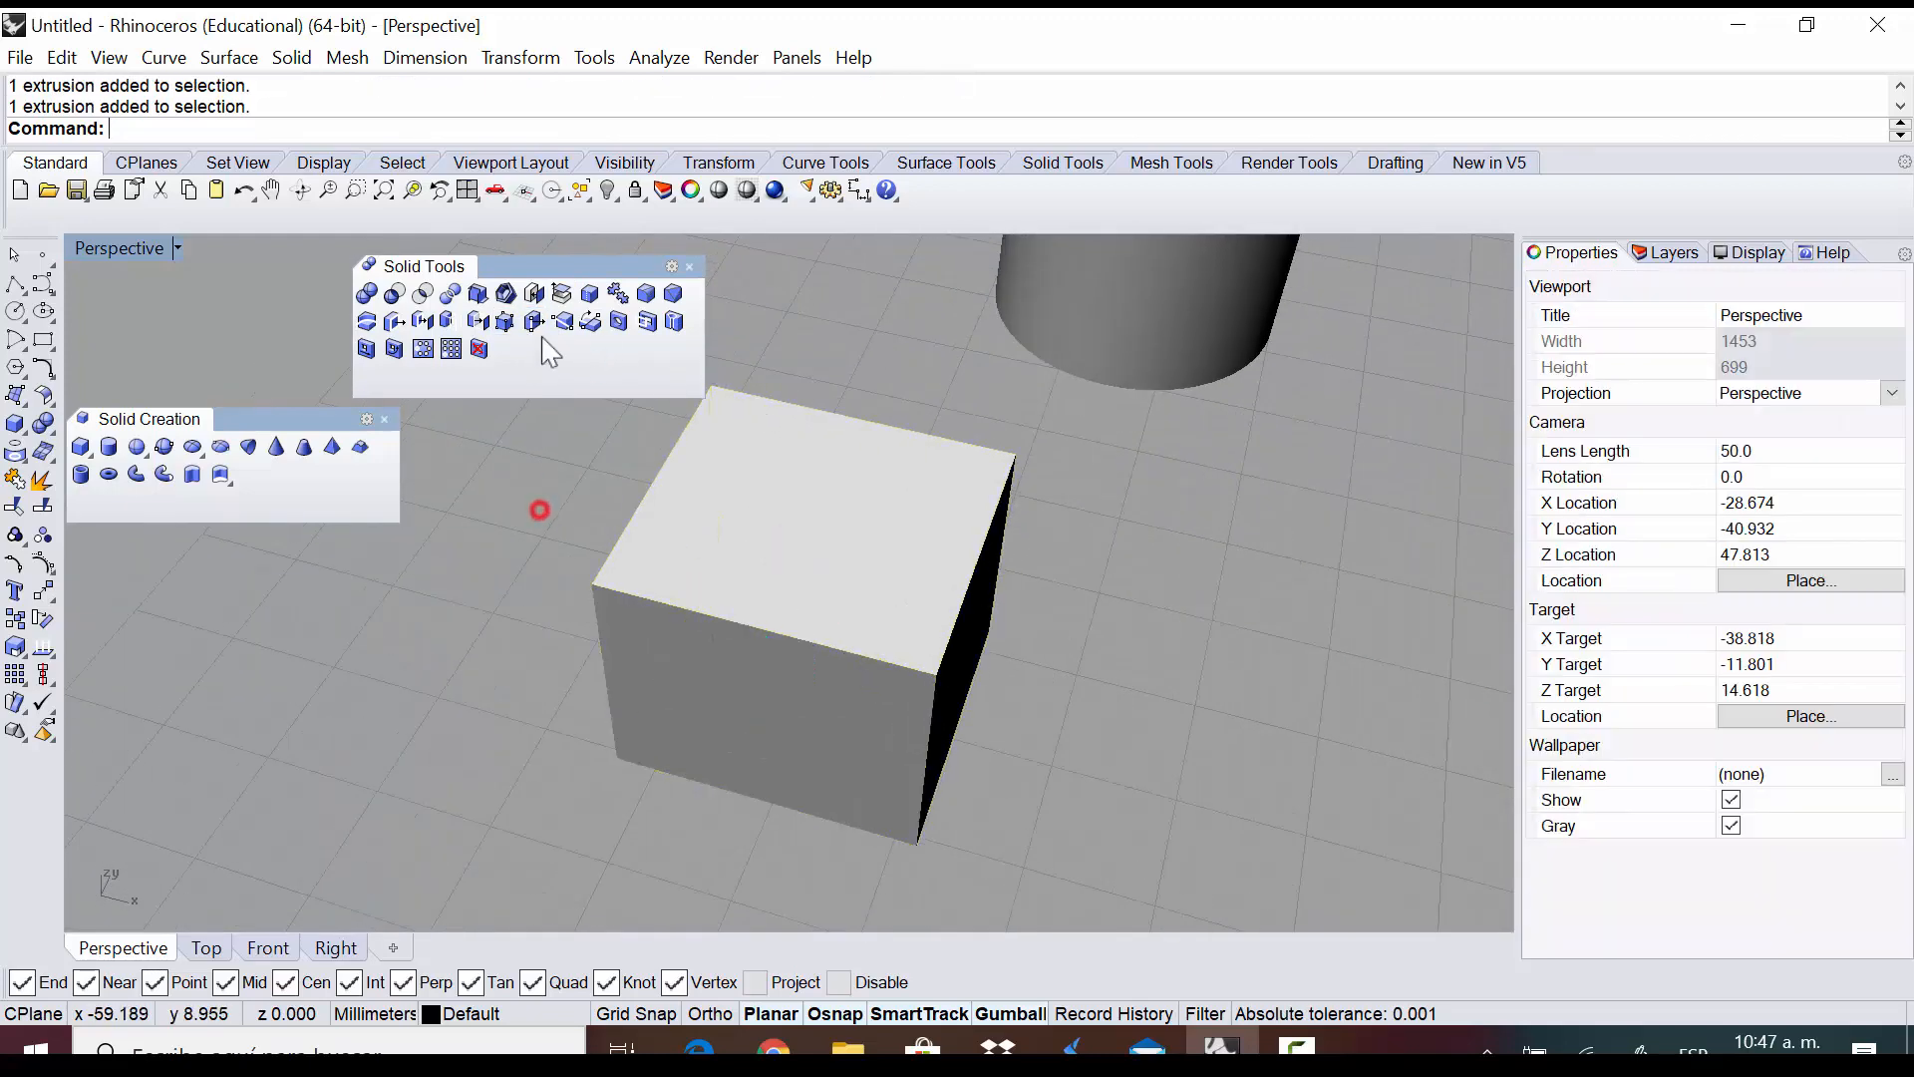
left_click(504, 292)
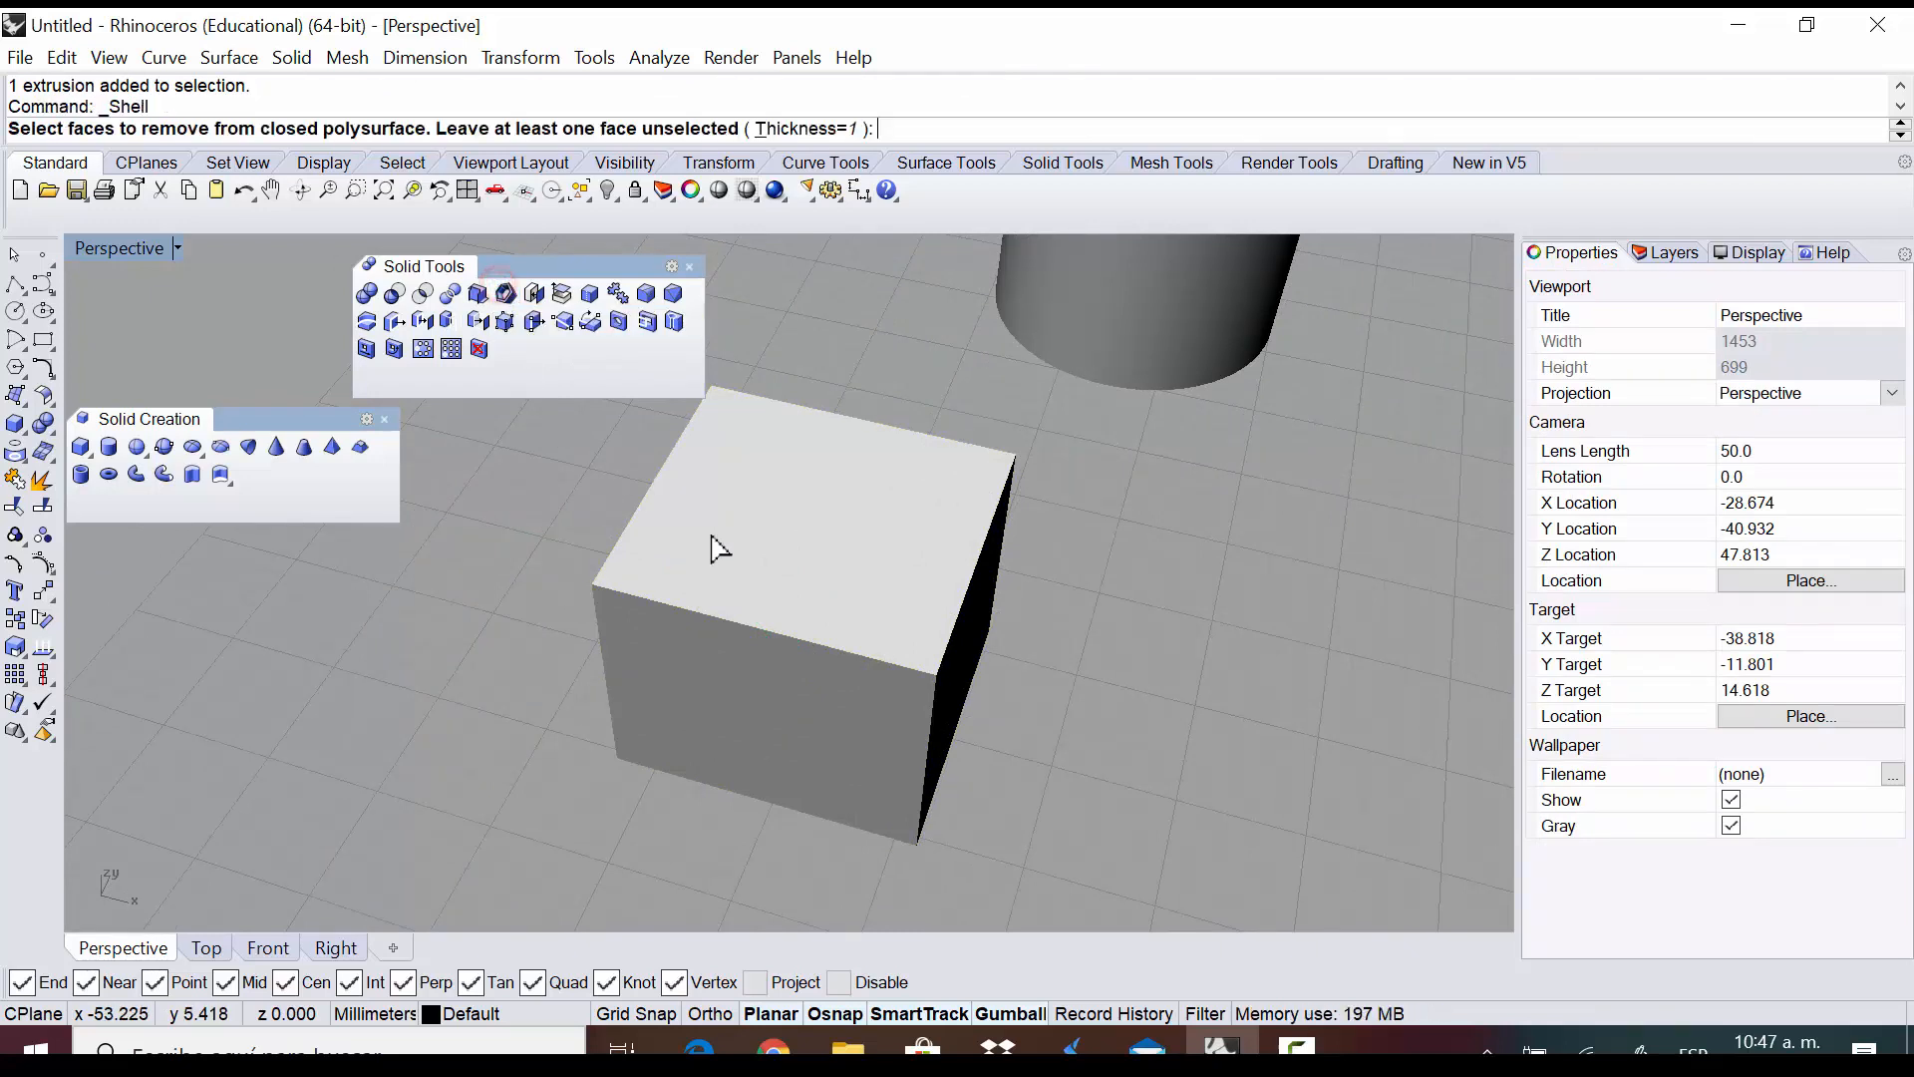
left_click(773, 570)
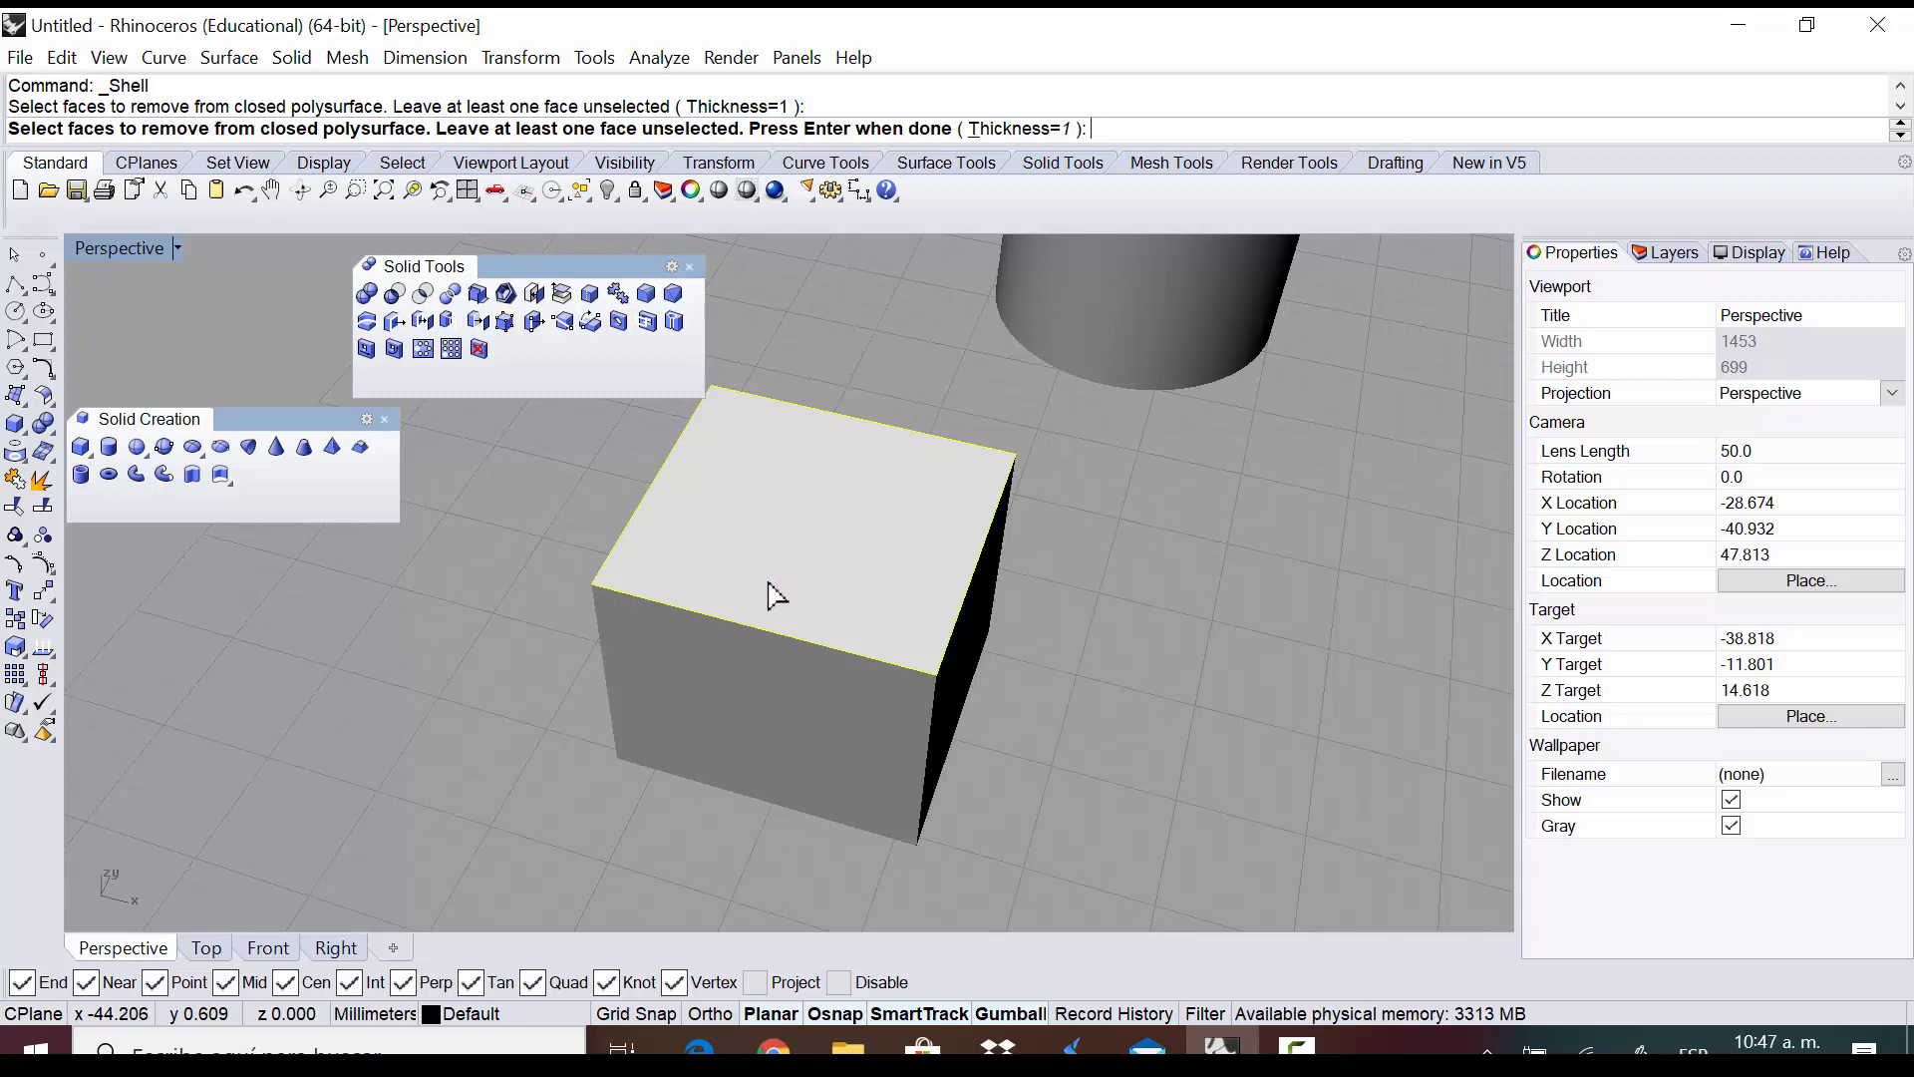
key("Return")
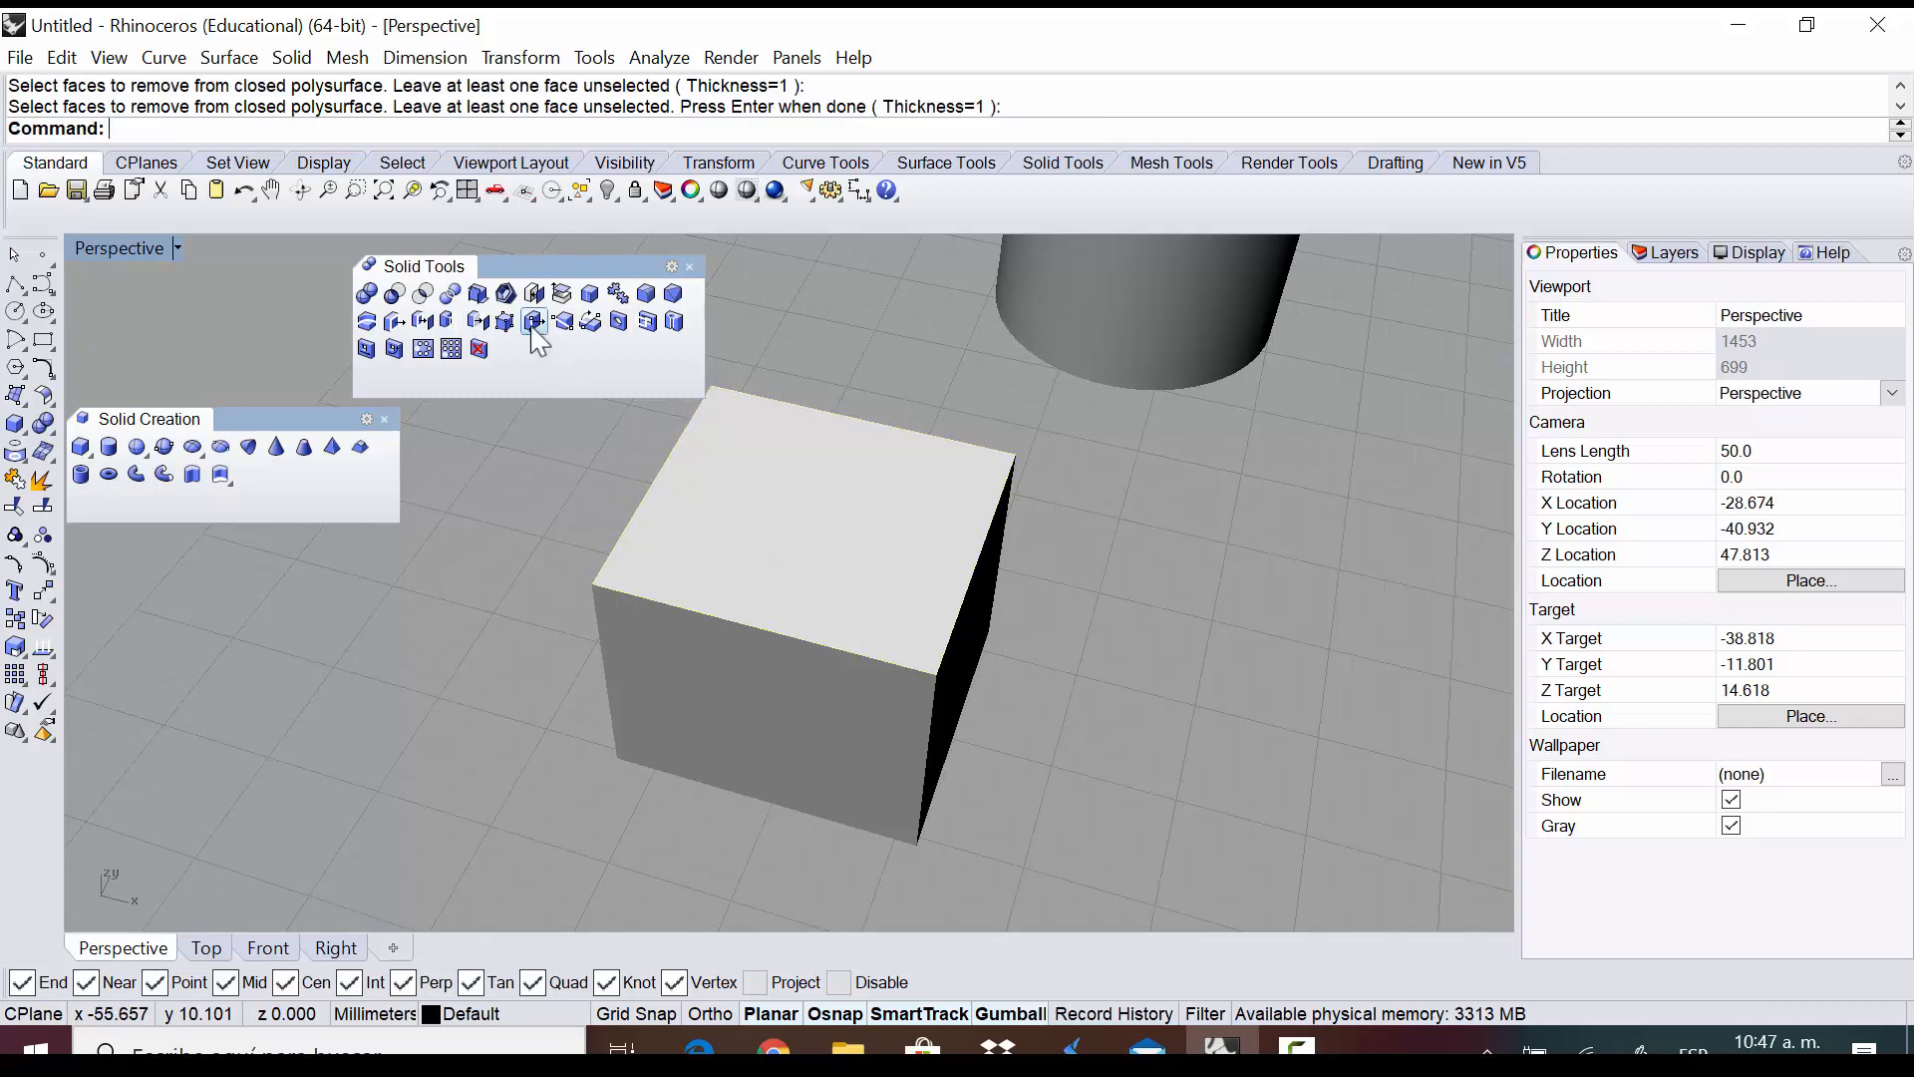
Shell the separated box at thickness 1 with only its top face removed, inspect the hollow, and undo the shell
left_click(506, 292)
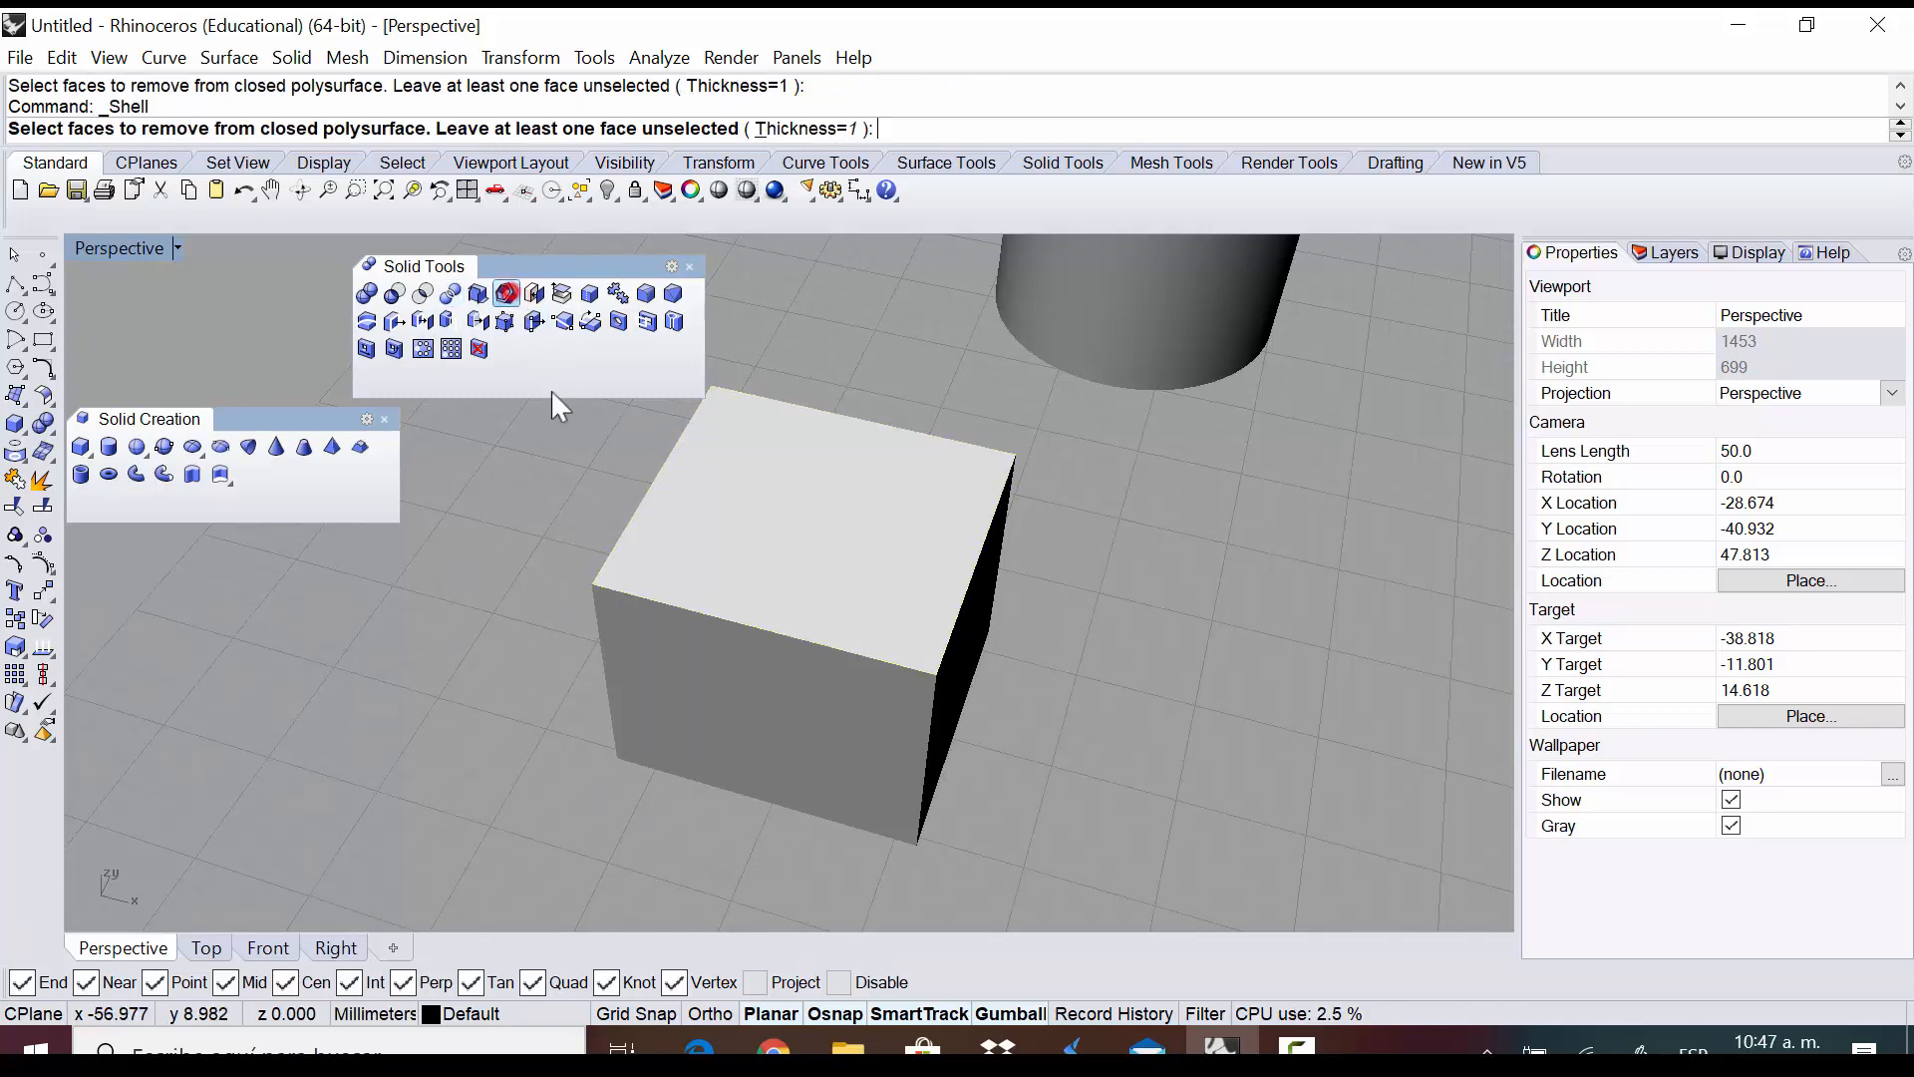
right_click_drag(797, 526, 882, 481)
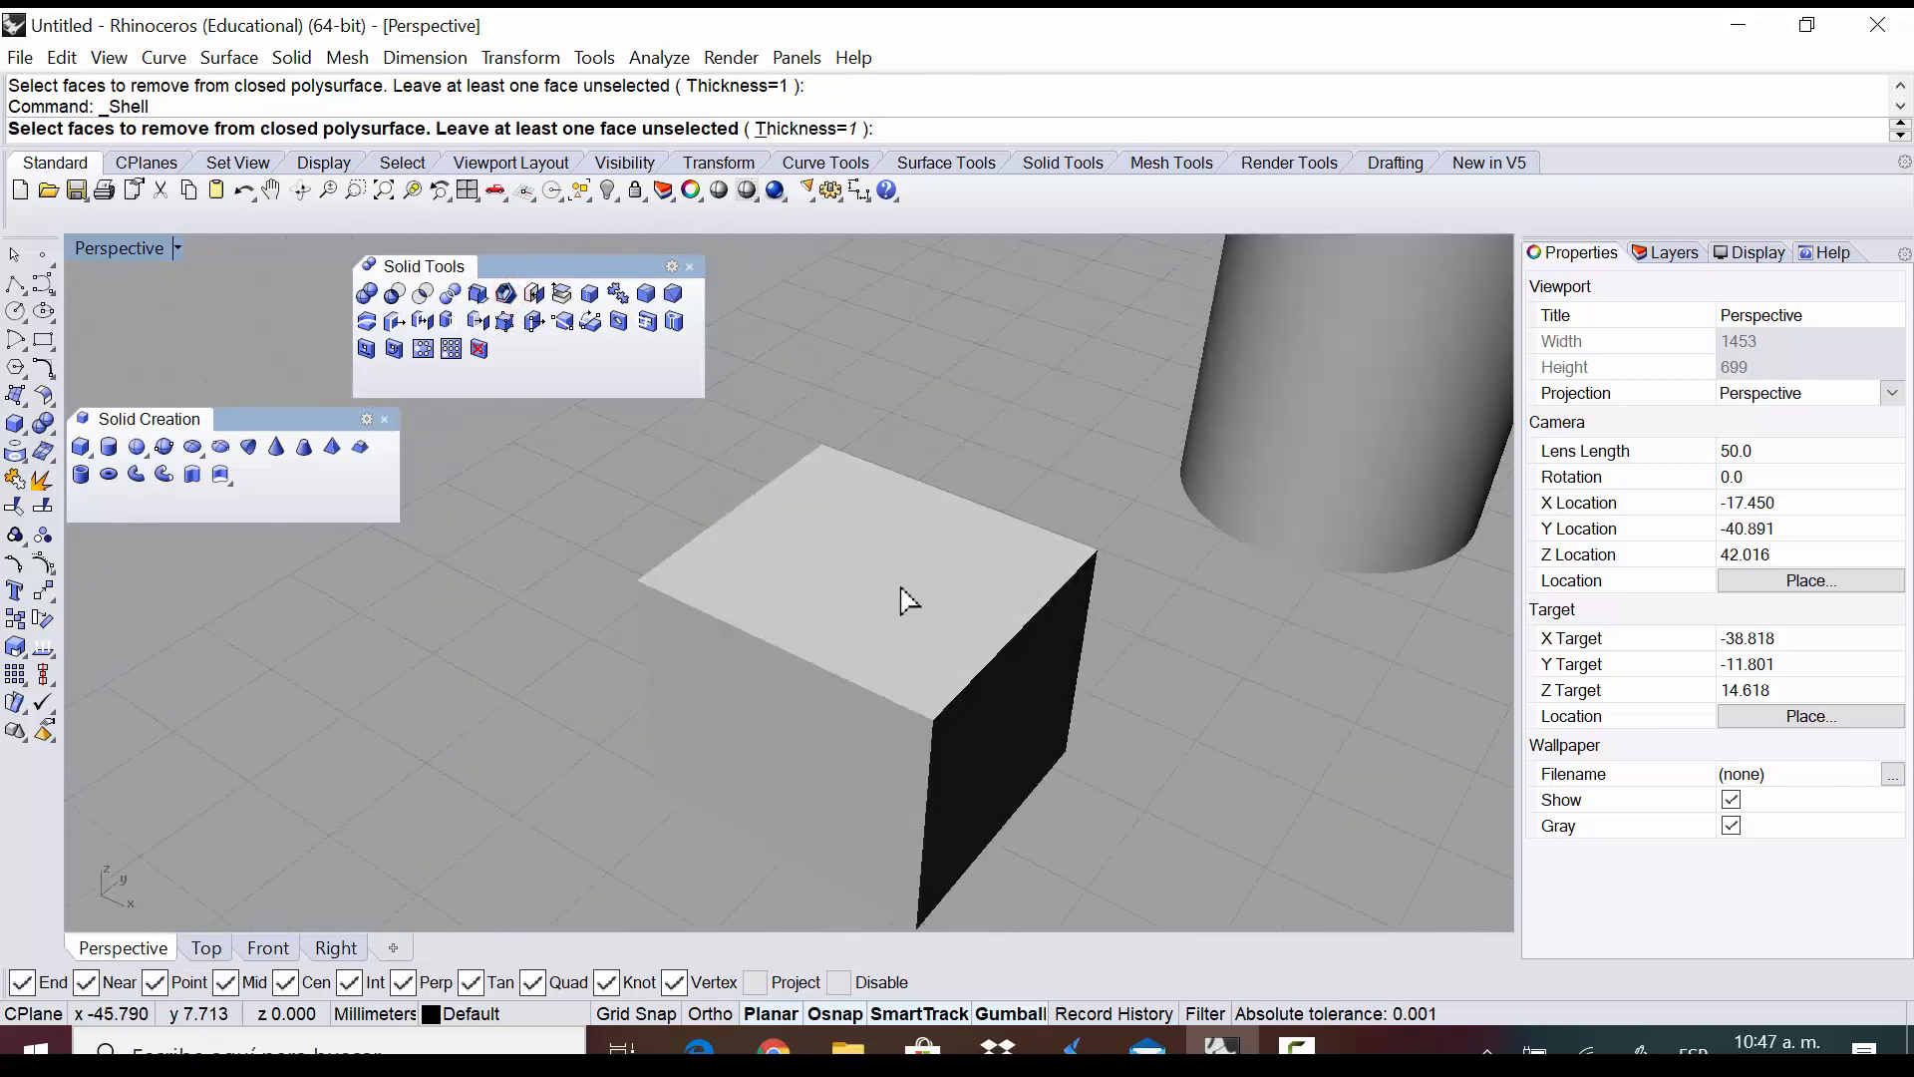
left_click(844, 590)
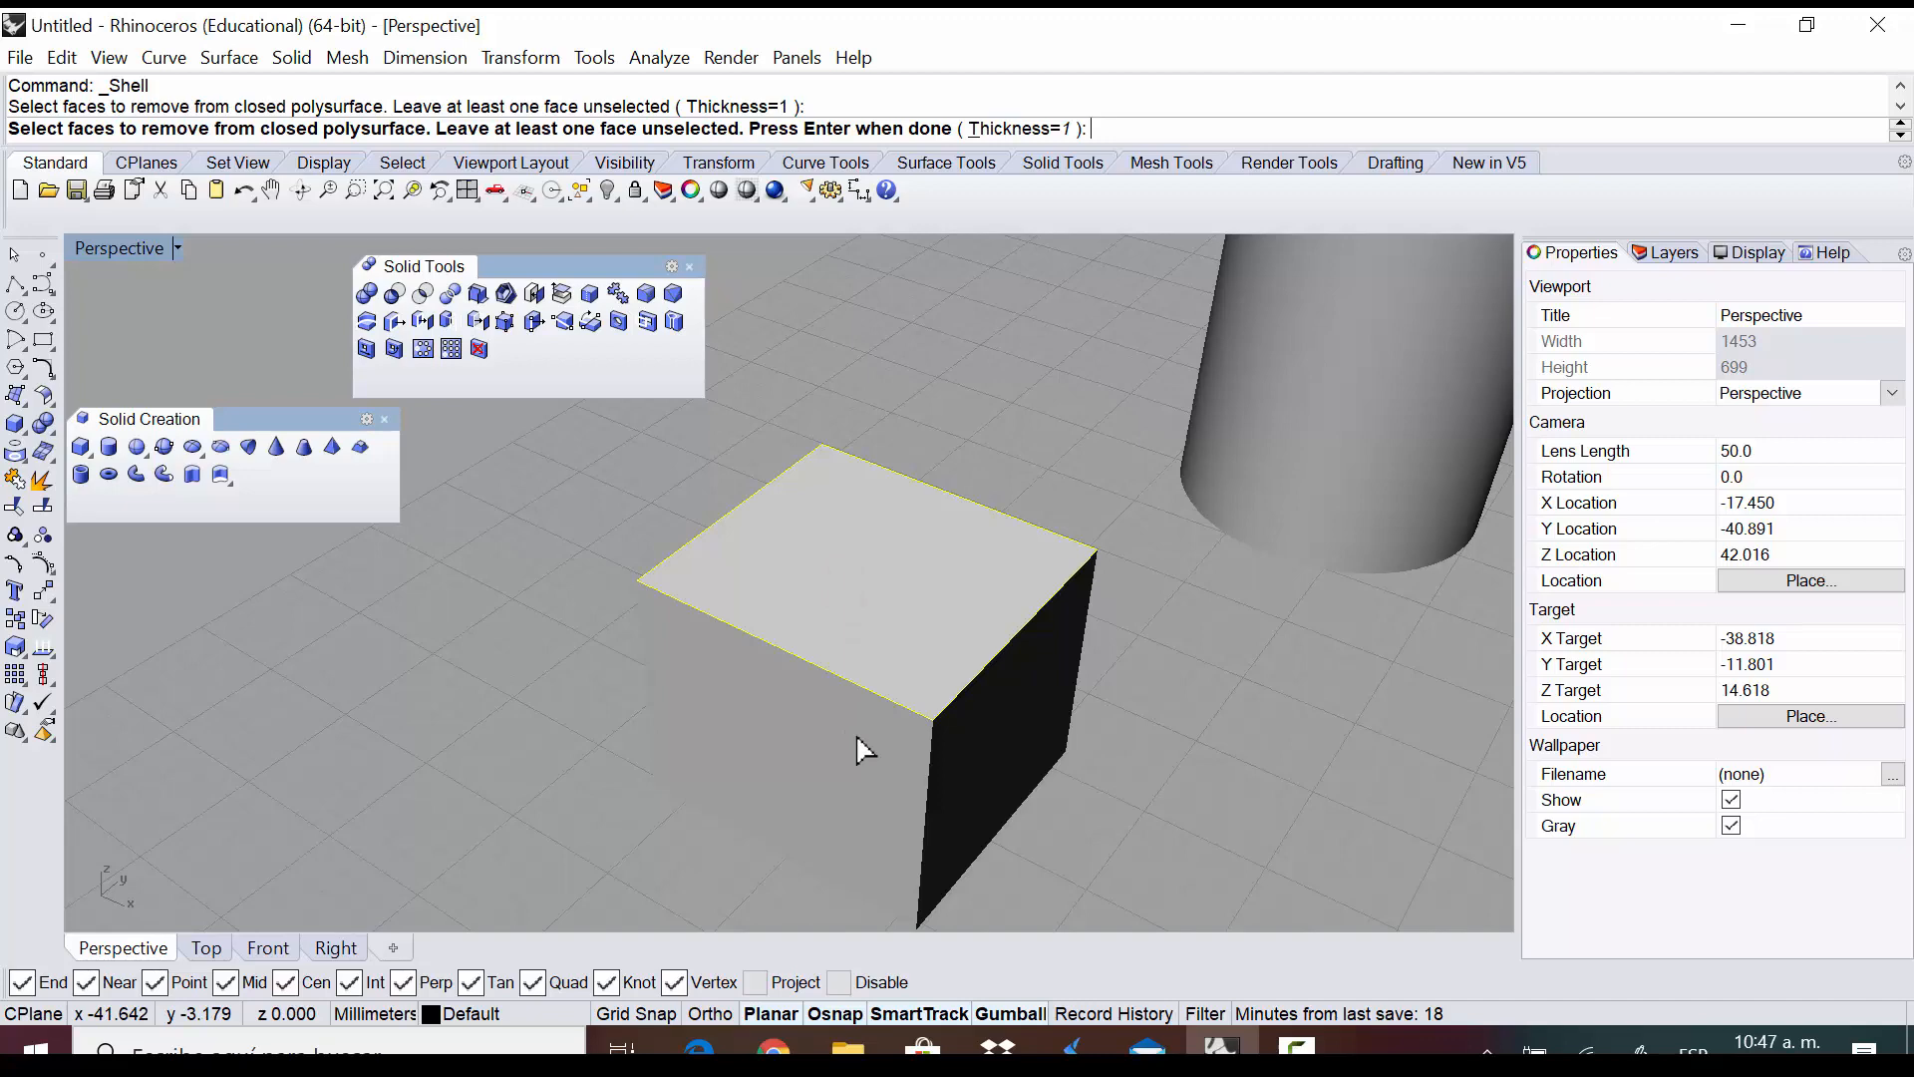
key("Return")
right_click_drag(813, 696, 829, 805)
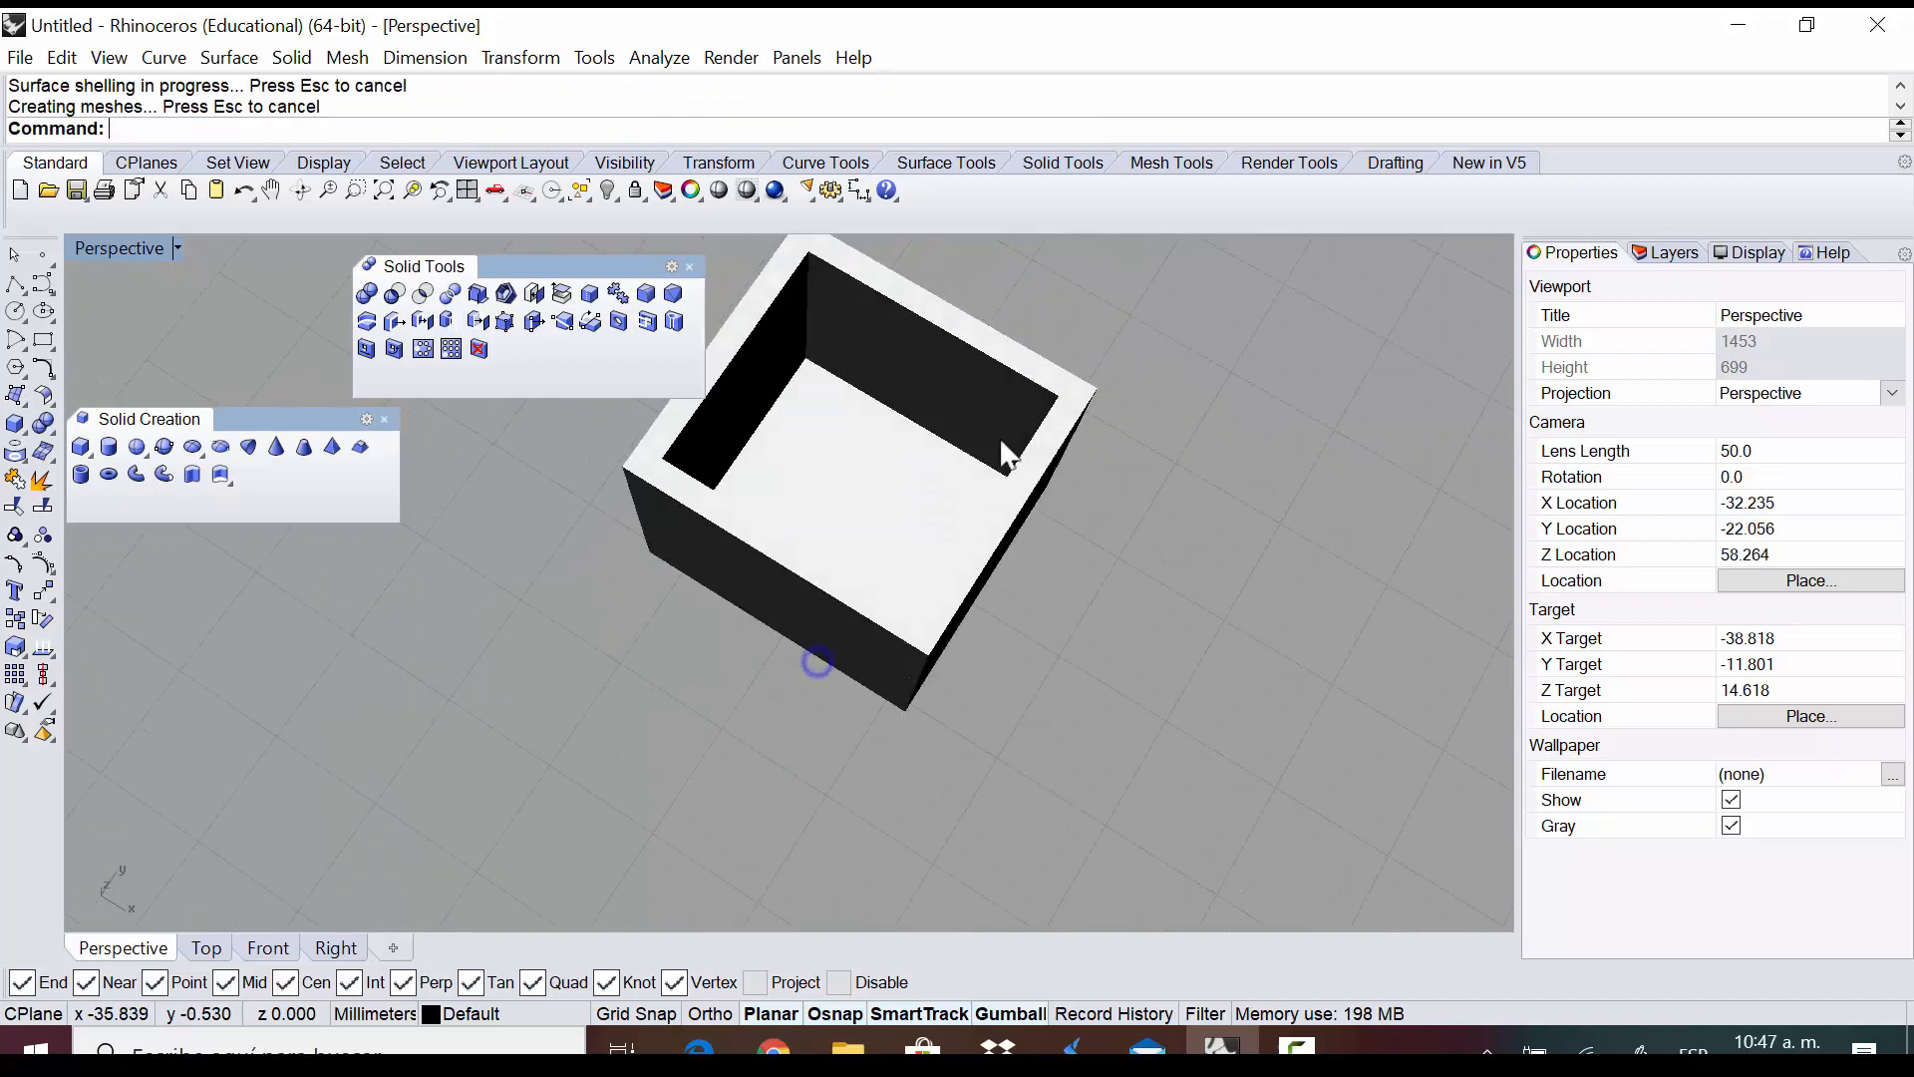
right_click_drag(961, 439, 938, 327)
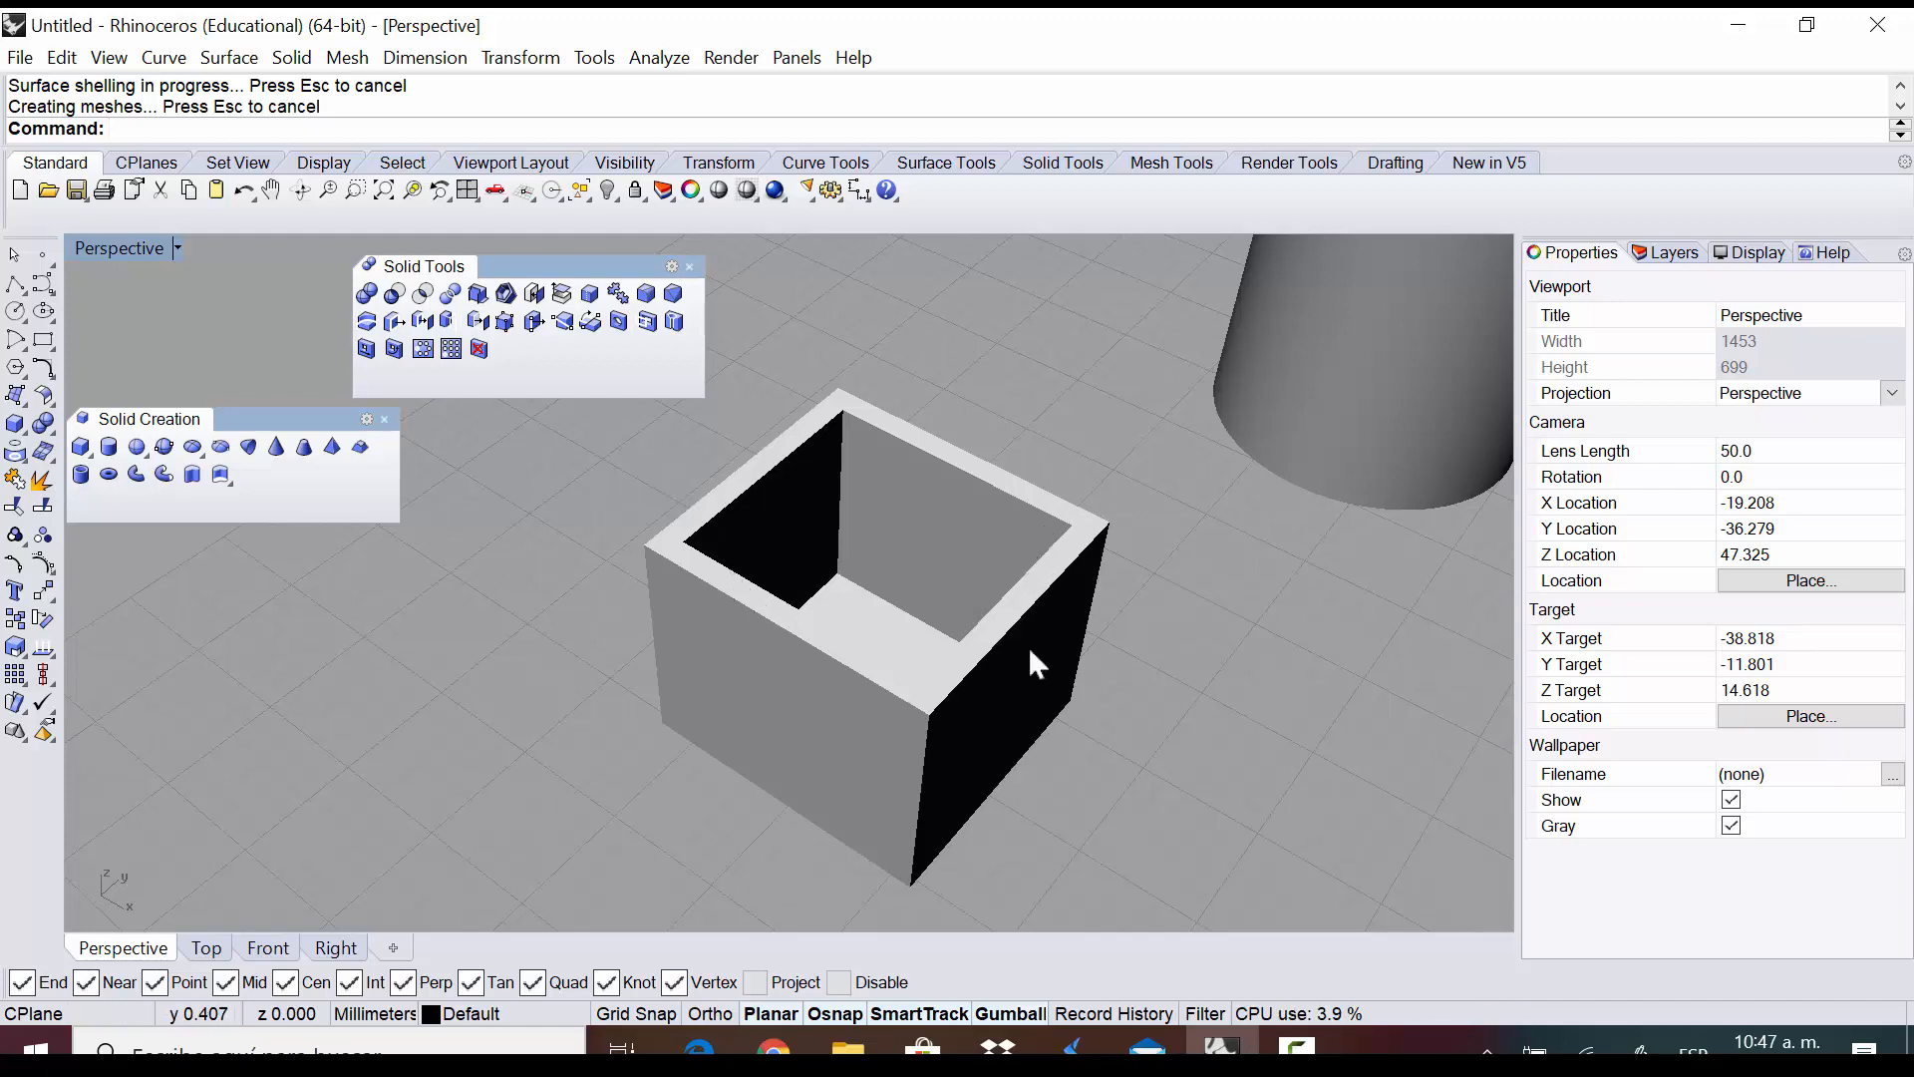
right_click_drag(1097, 516, 1069, 608)
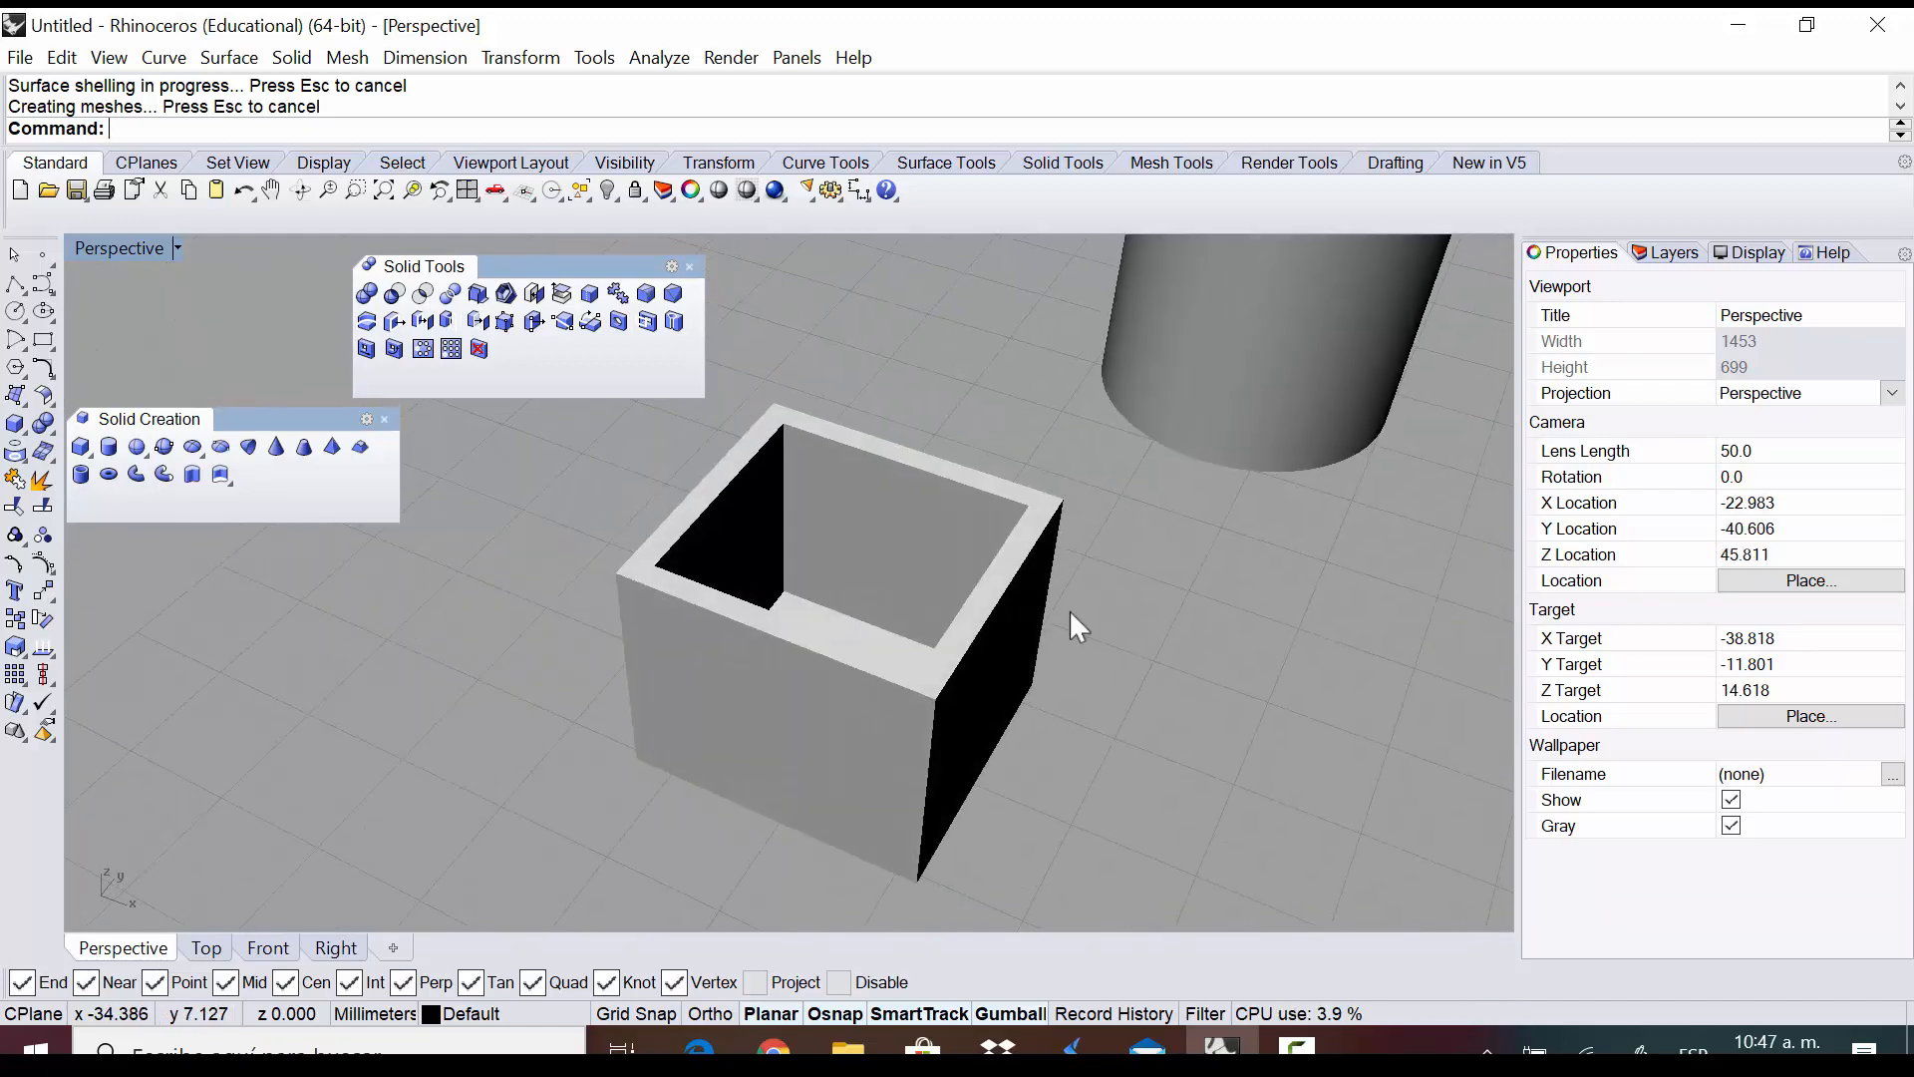
key("ctrl+z")
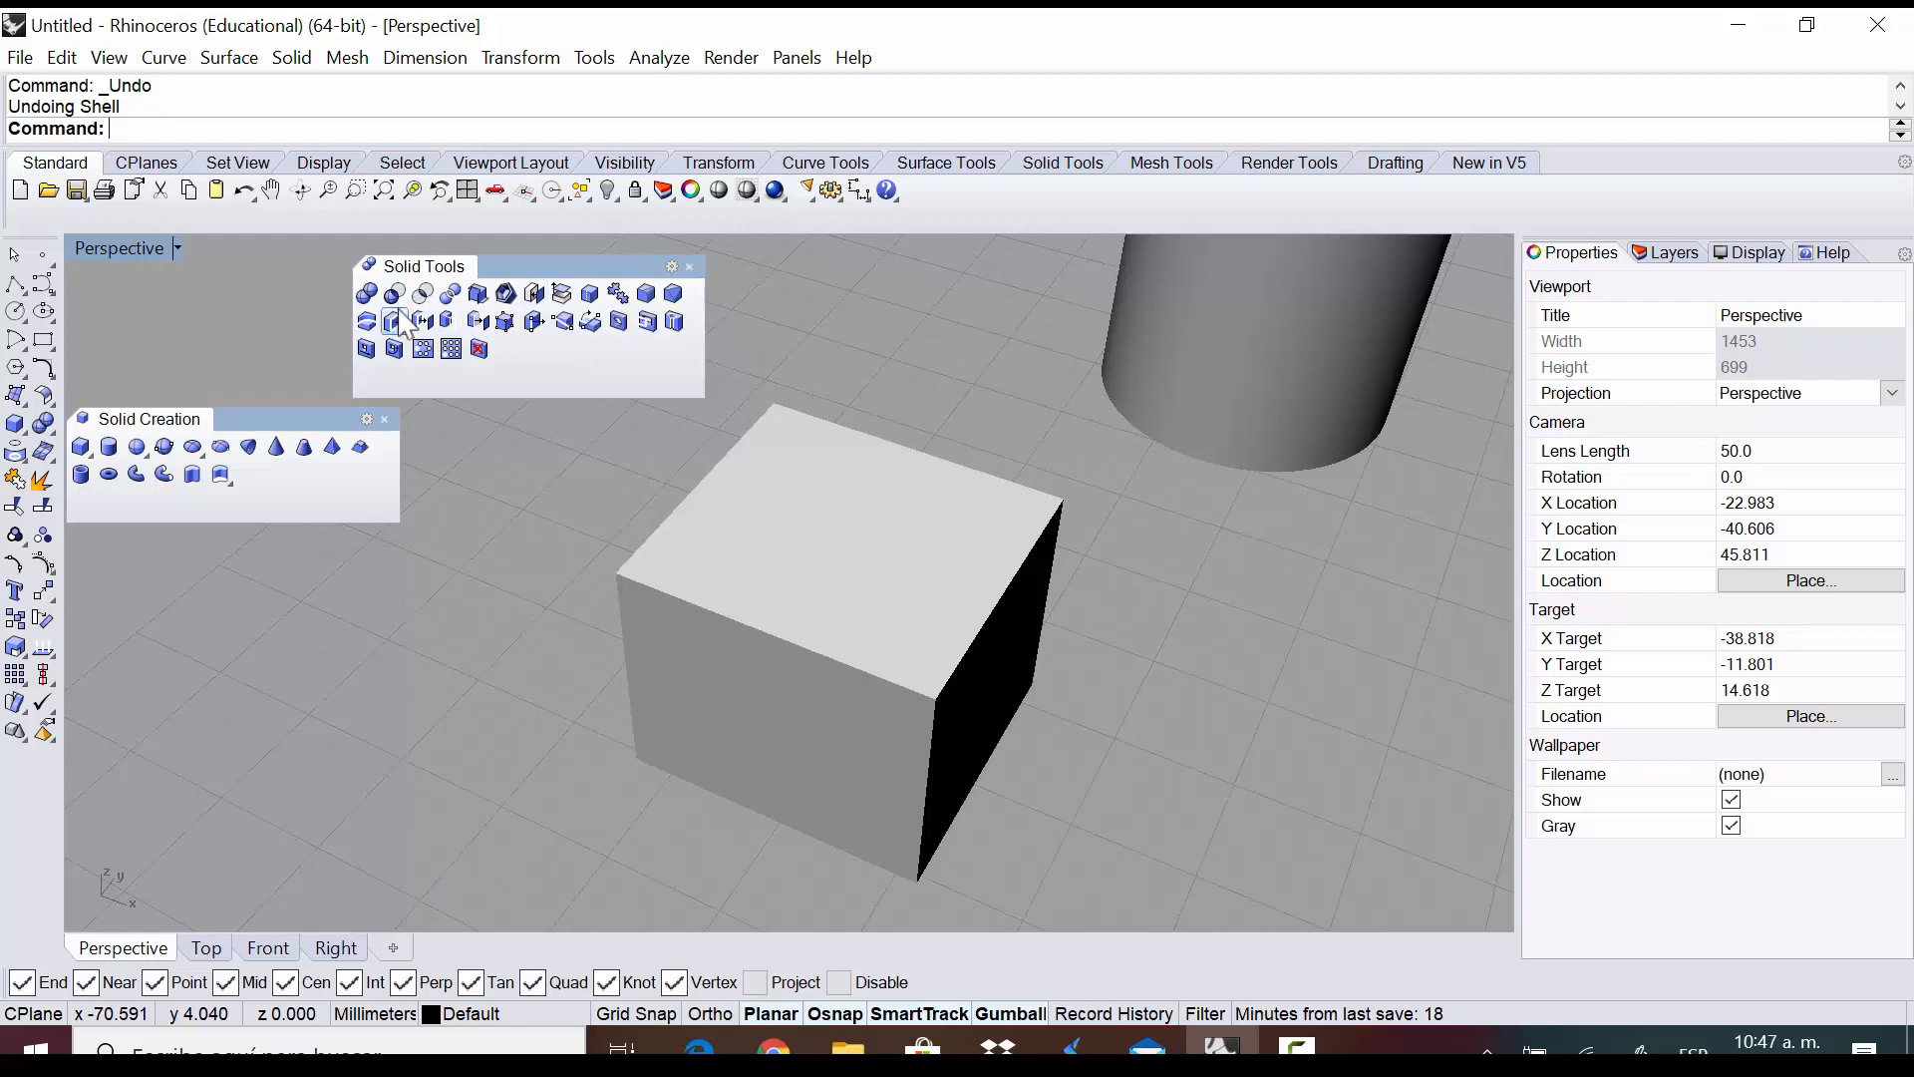
Shell the box at thickness 1 with its top and front faces removed, inspect the open shape, and undo the shell
left_click(505, 293)
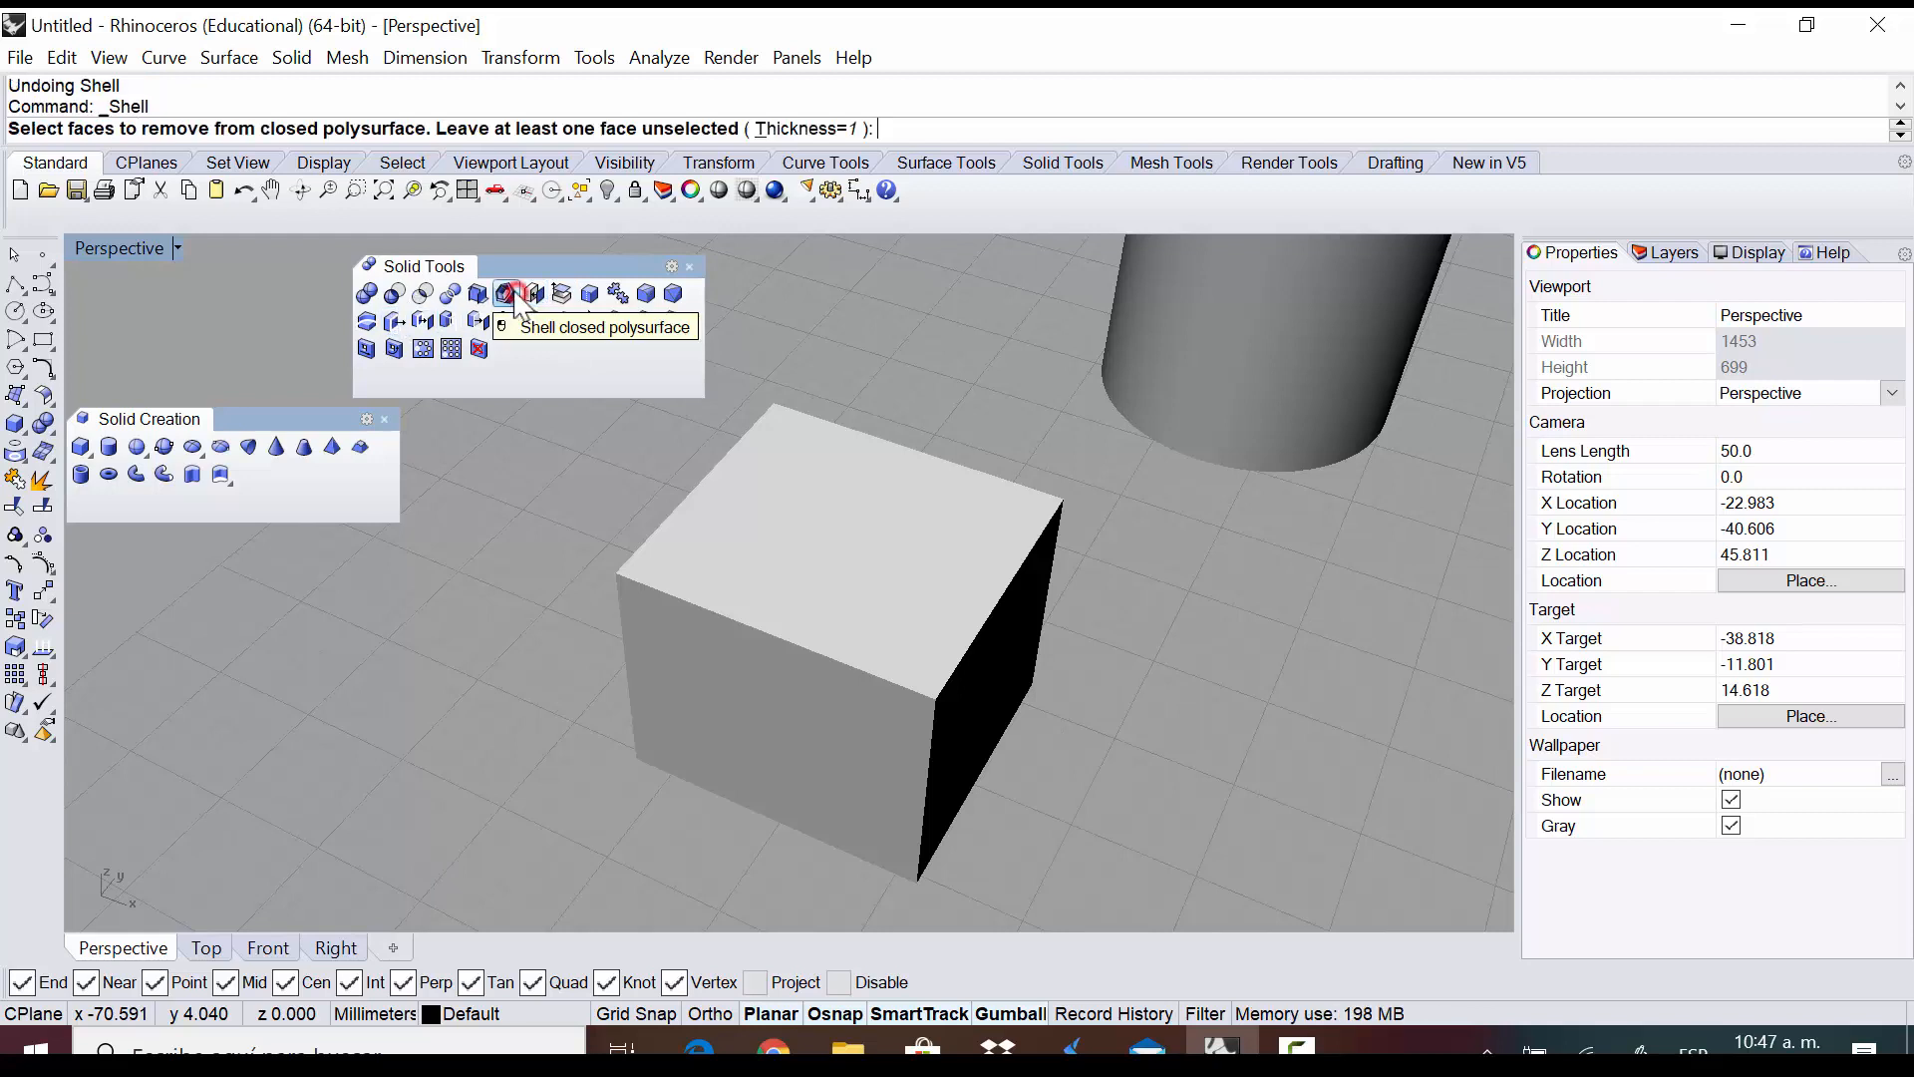
left_click(829, 557)
left_click(801, 718)
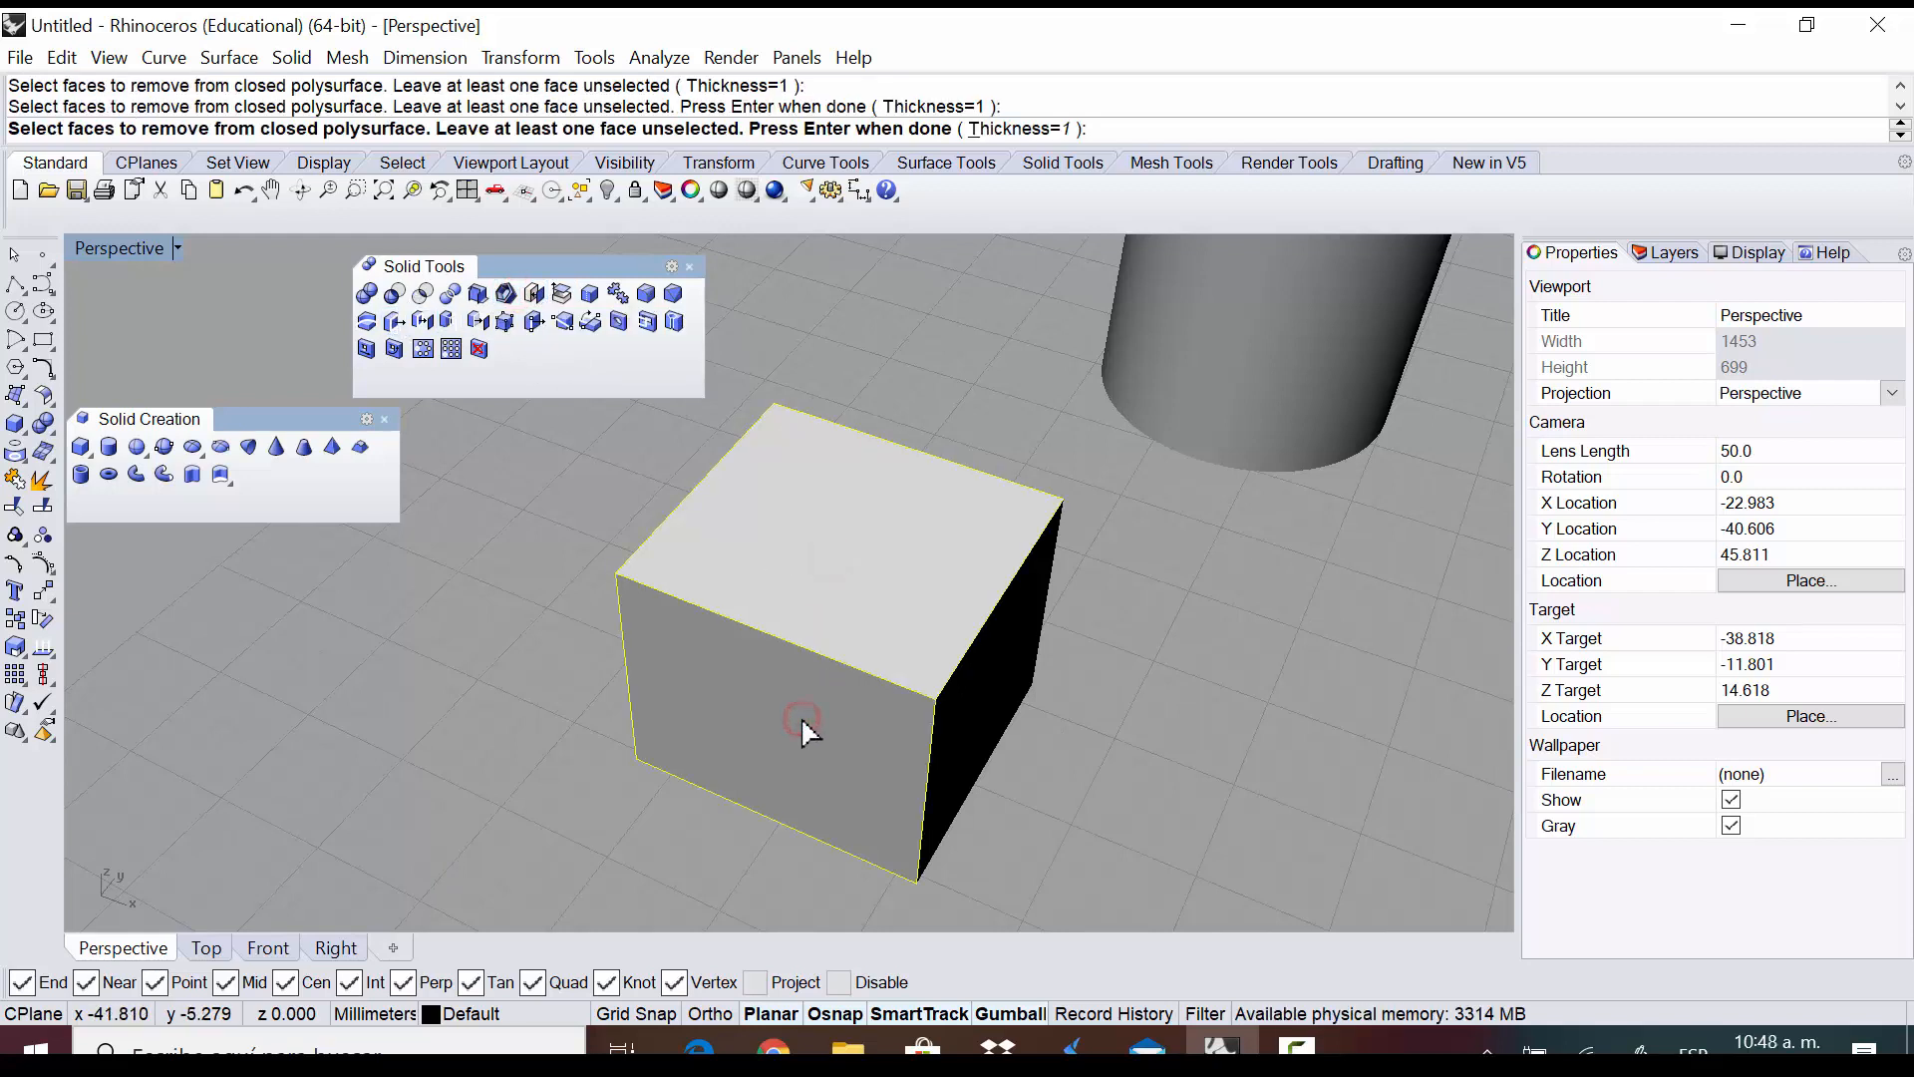
key("Return")
right_click_drag(812, 641, 912, 710)
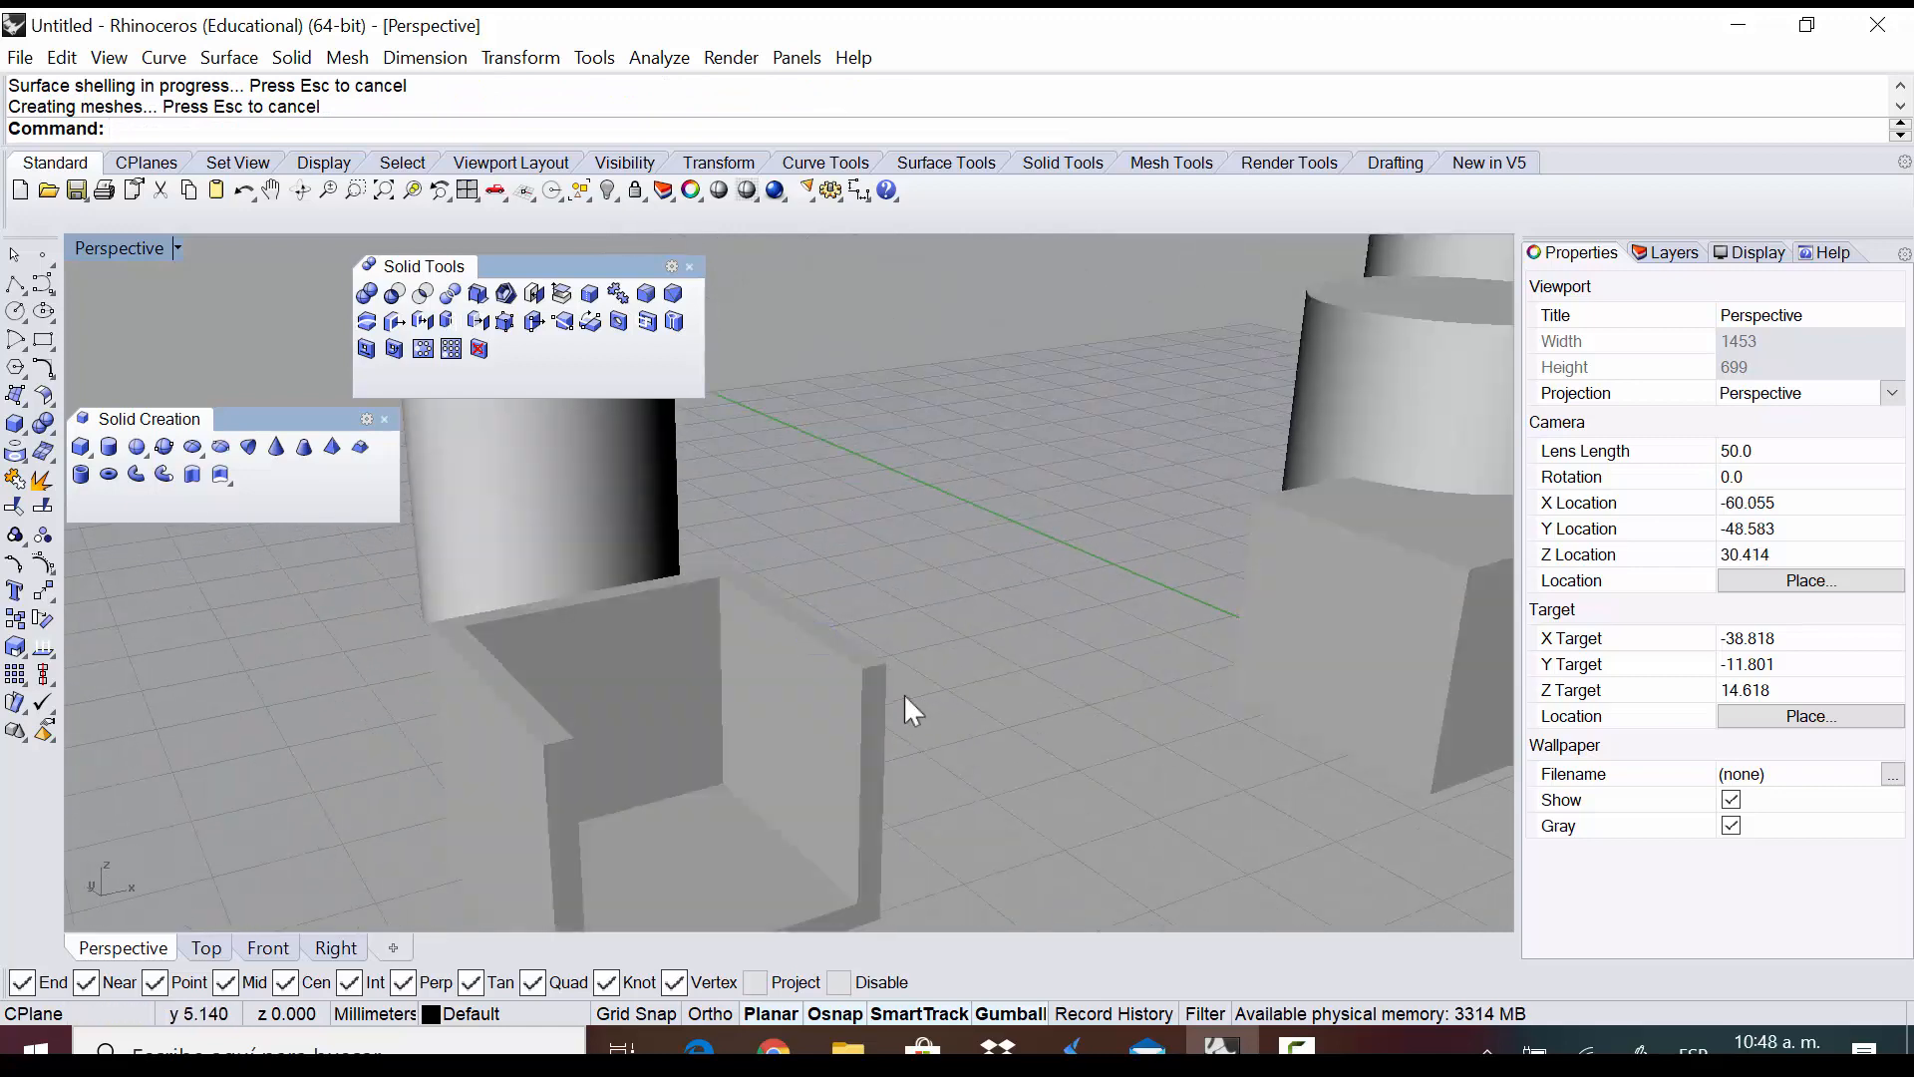
scroll(836, 710, "down", 2)
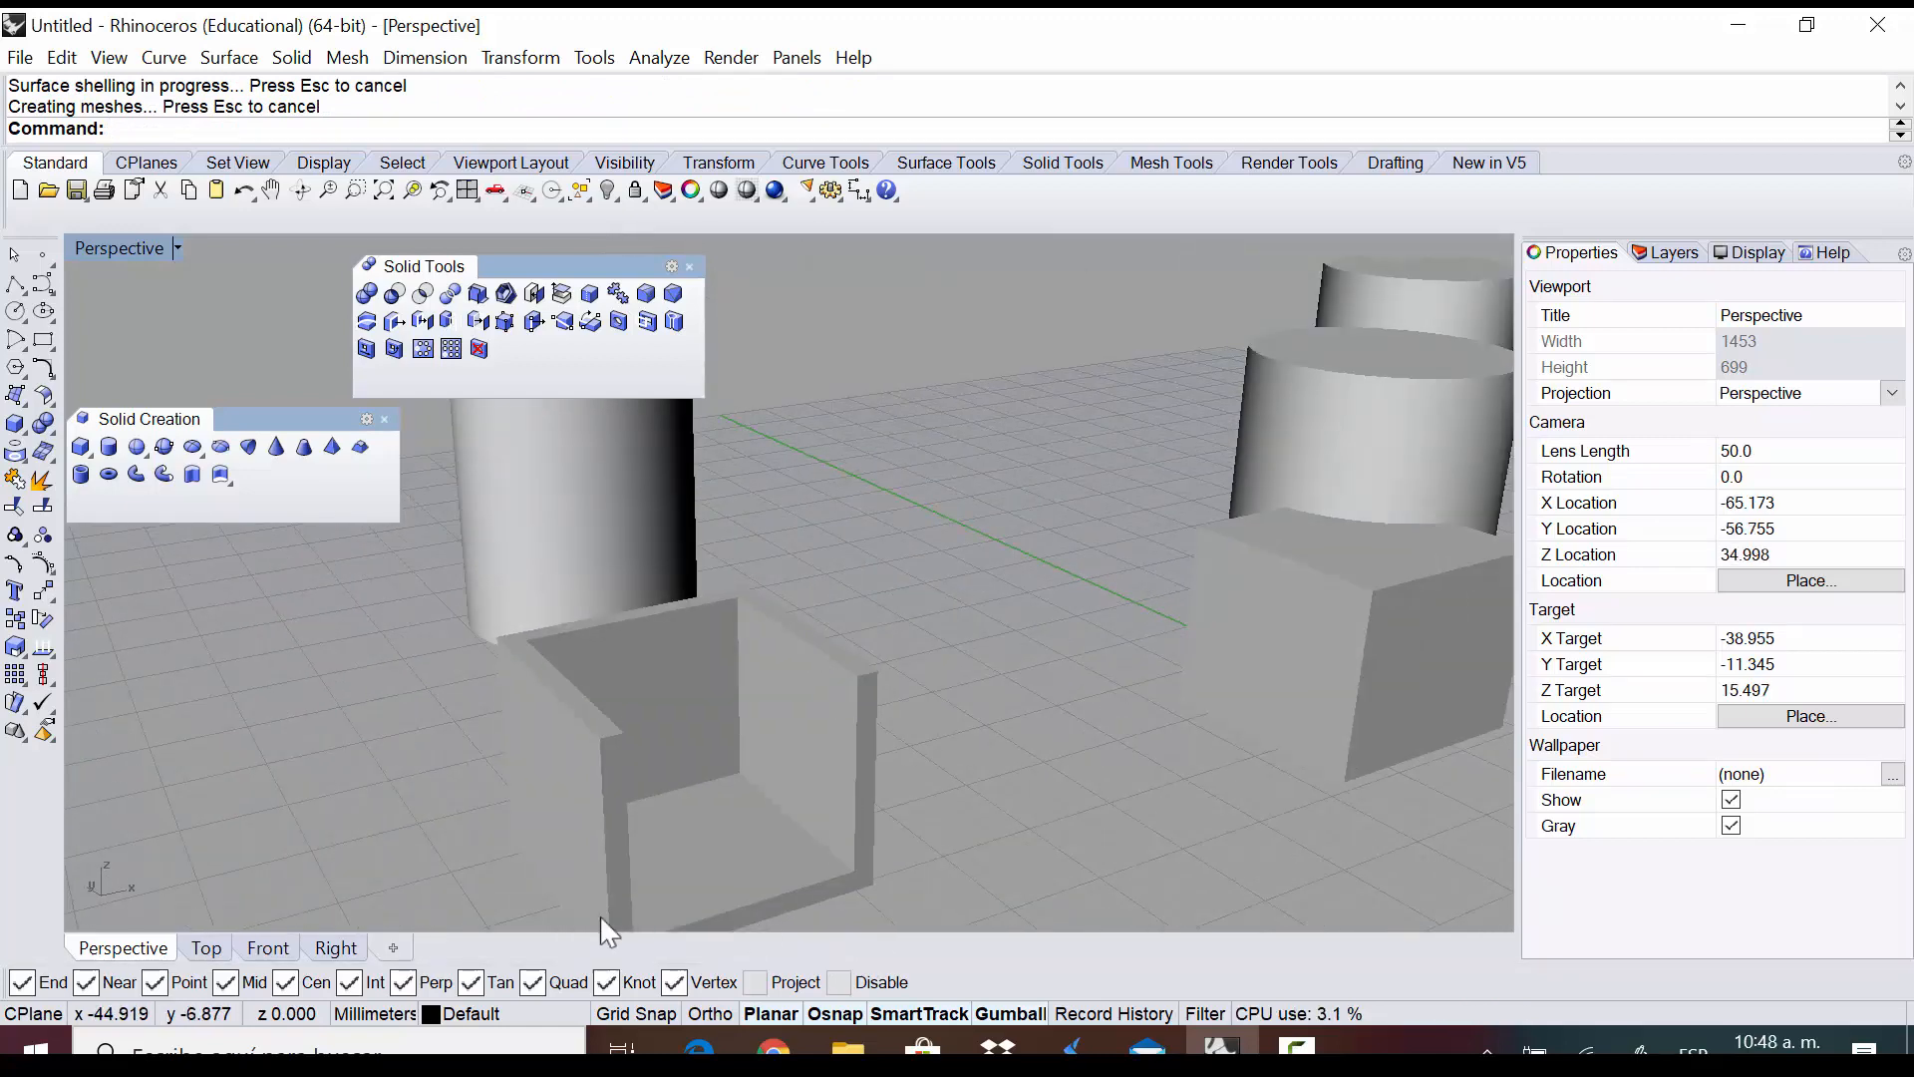
right_click_drag(698, 709, 867, 803)
mouse_move(529, 747)
right_mouse_down()
mouse_move(865, 664)
mouse_move(538, 716)
right_mouse_up()
right_click_drag(852, 733, 857, 638)
key("ctrl+z")
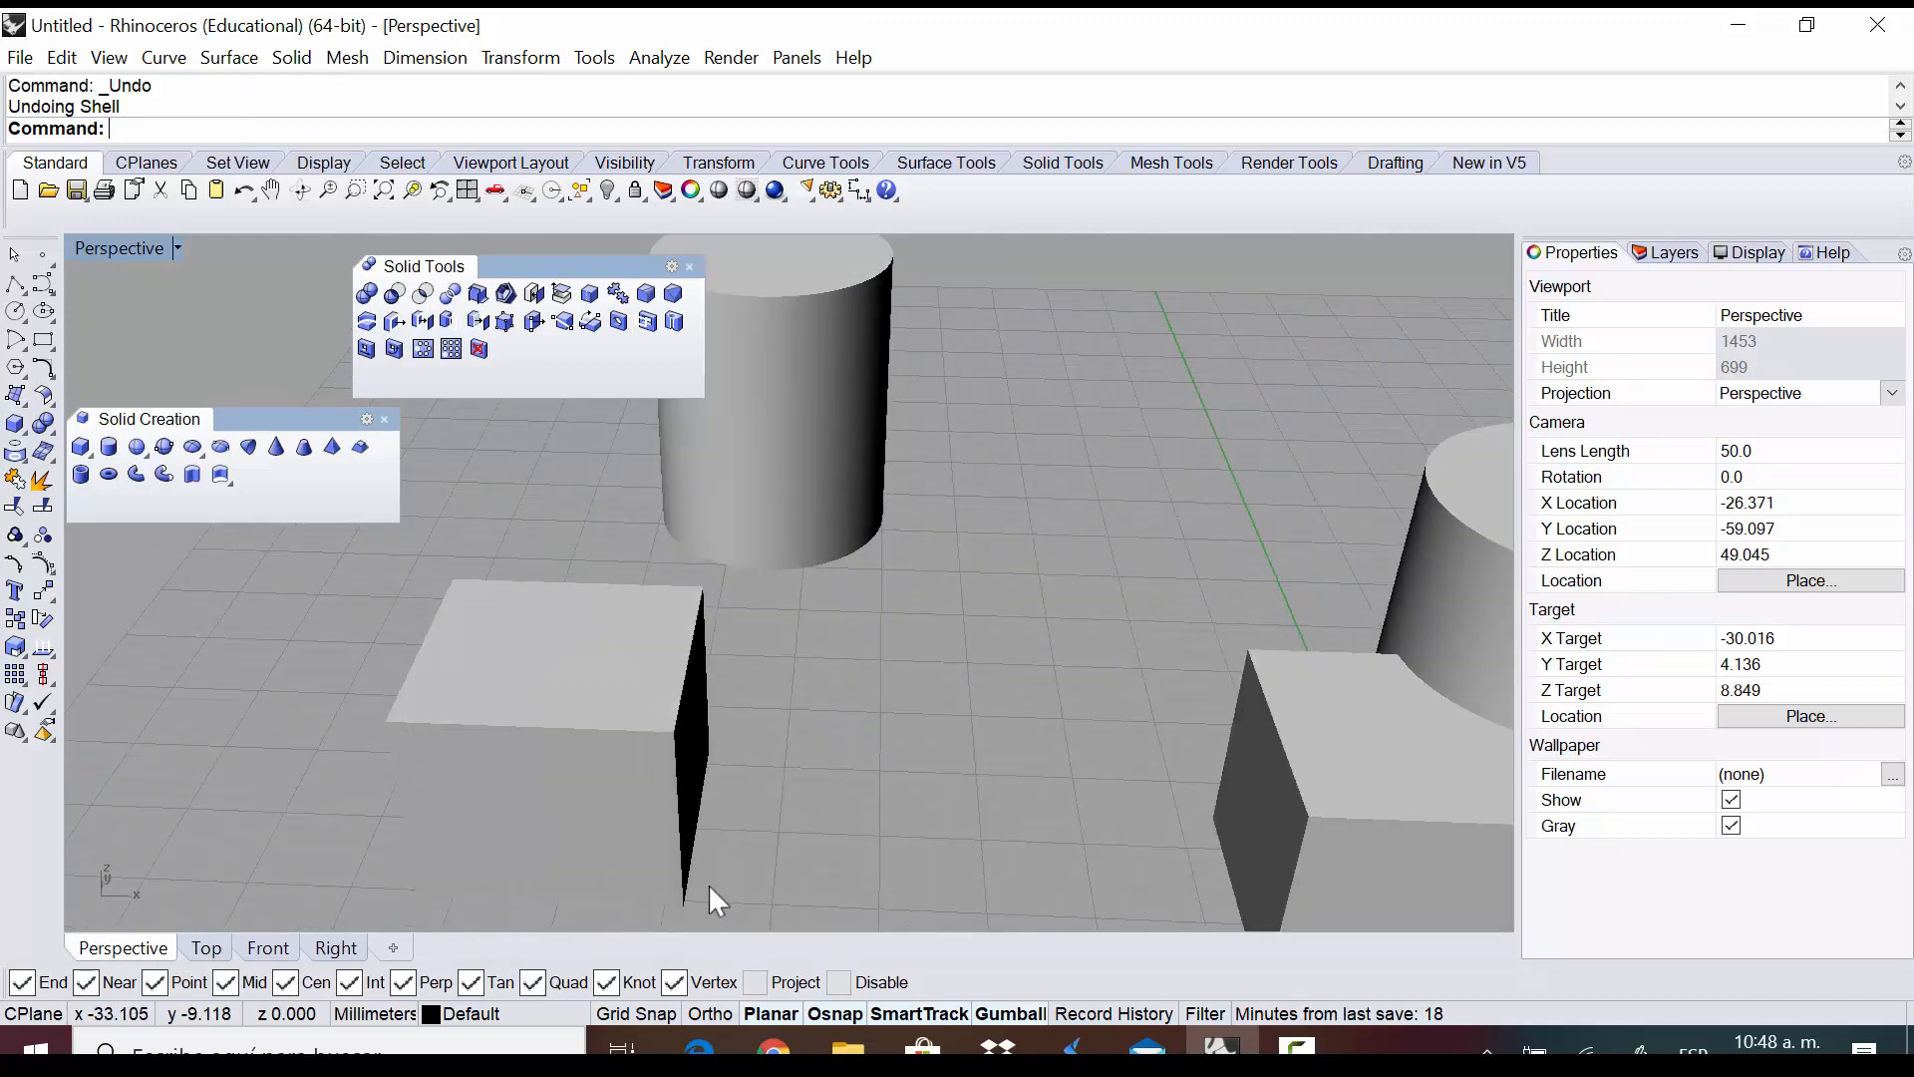
Shell the box at thickness 1 with its top, front and right side faces removed, inspect the walls, and undo the shell
right_click_drag(733, 775, 826, 713)
left_click(505, 292)
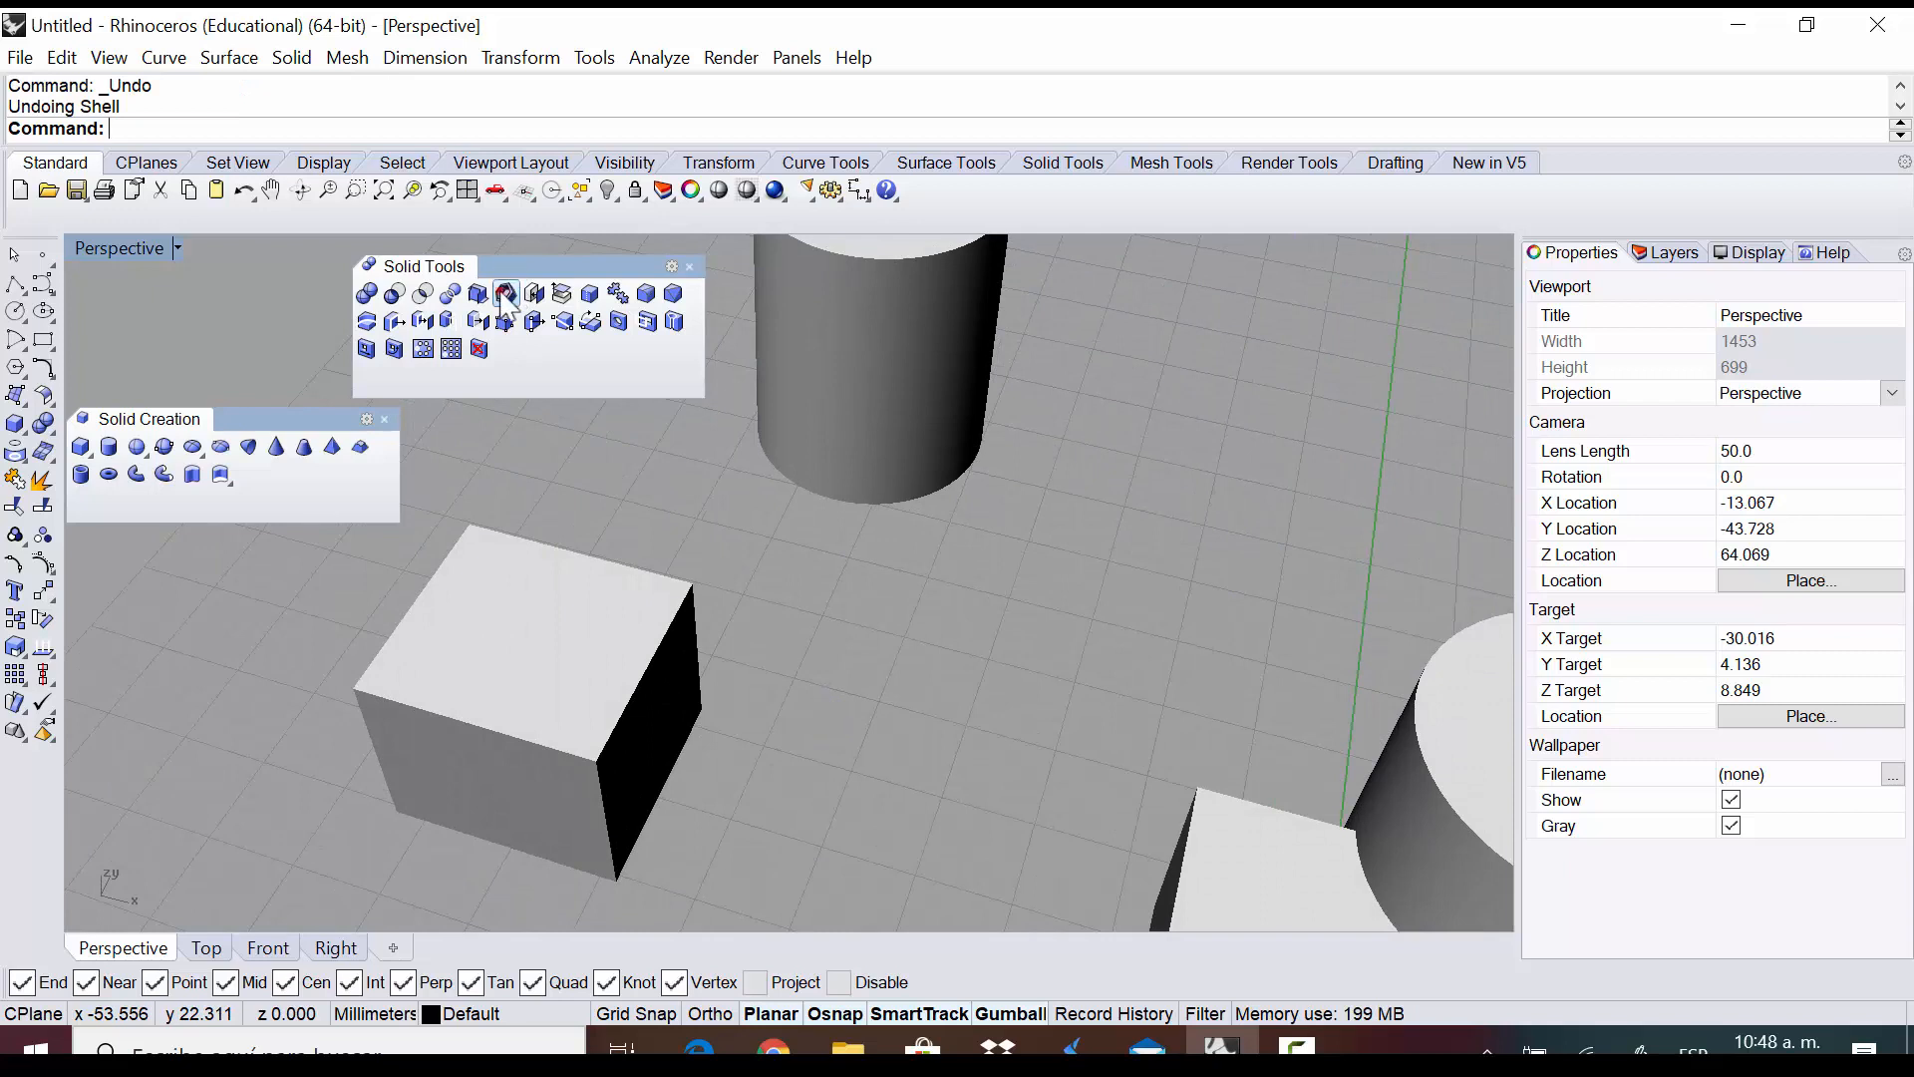
left_click(603, 680)
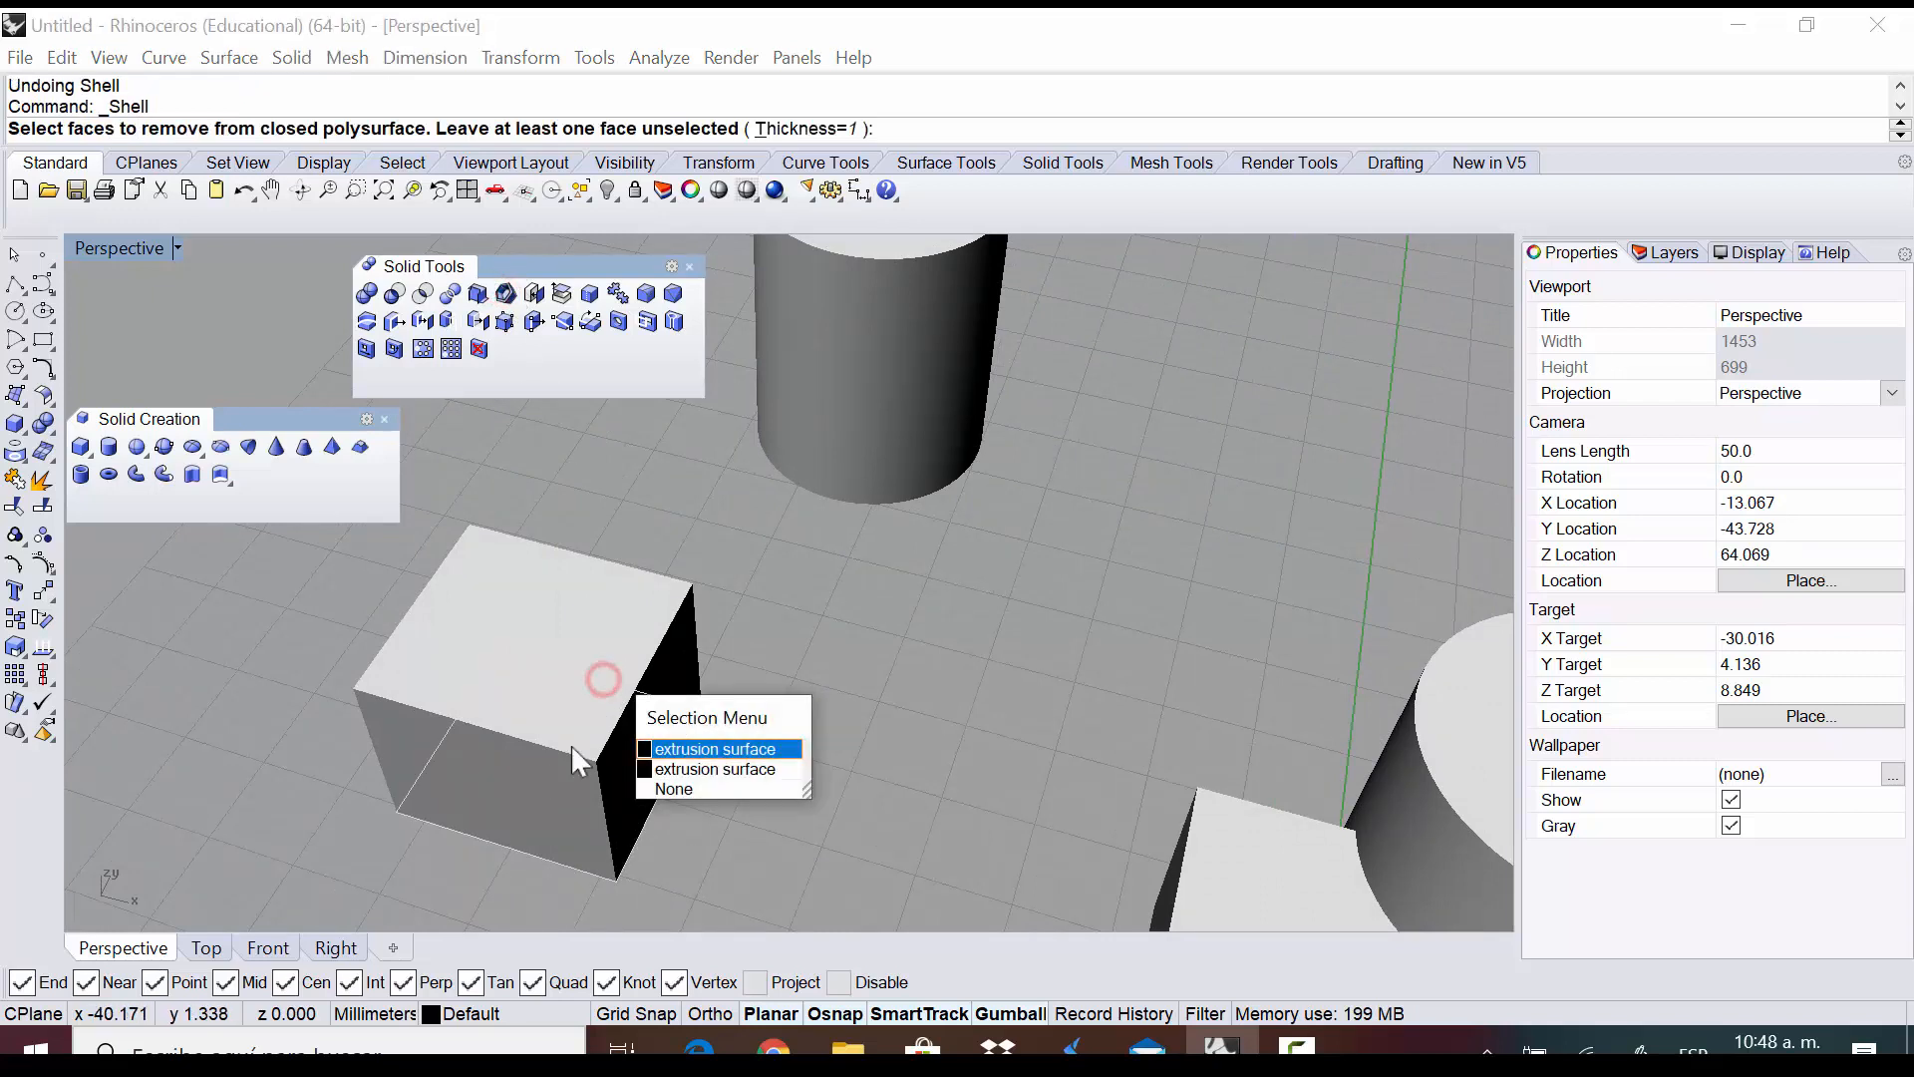
left_click(568, 656)
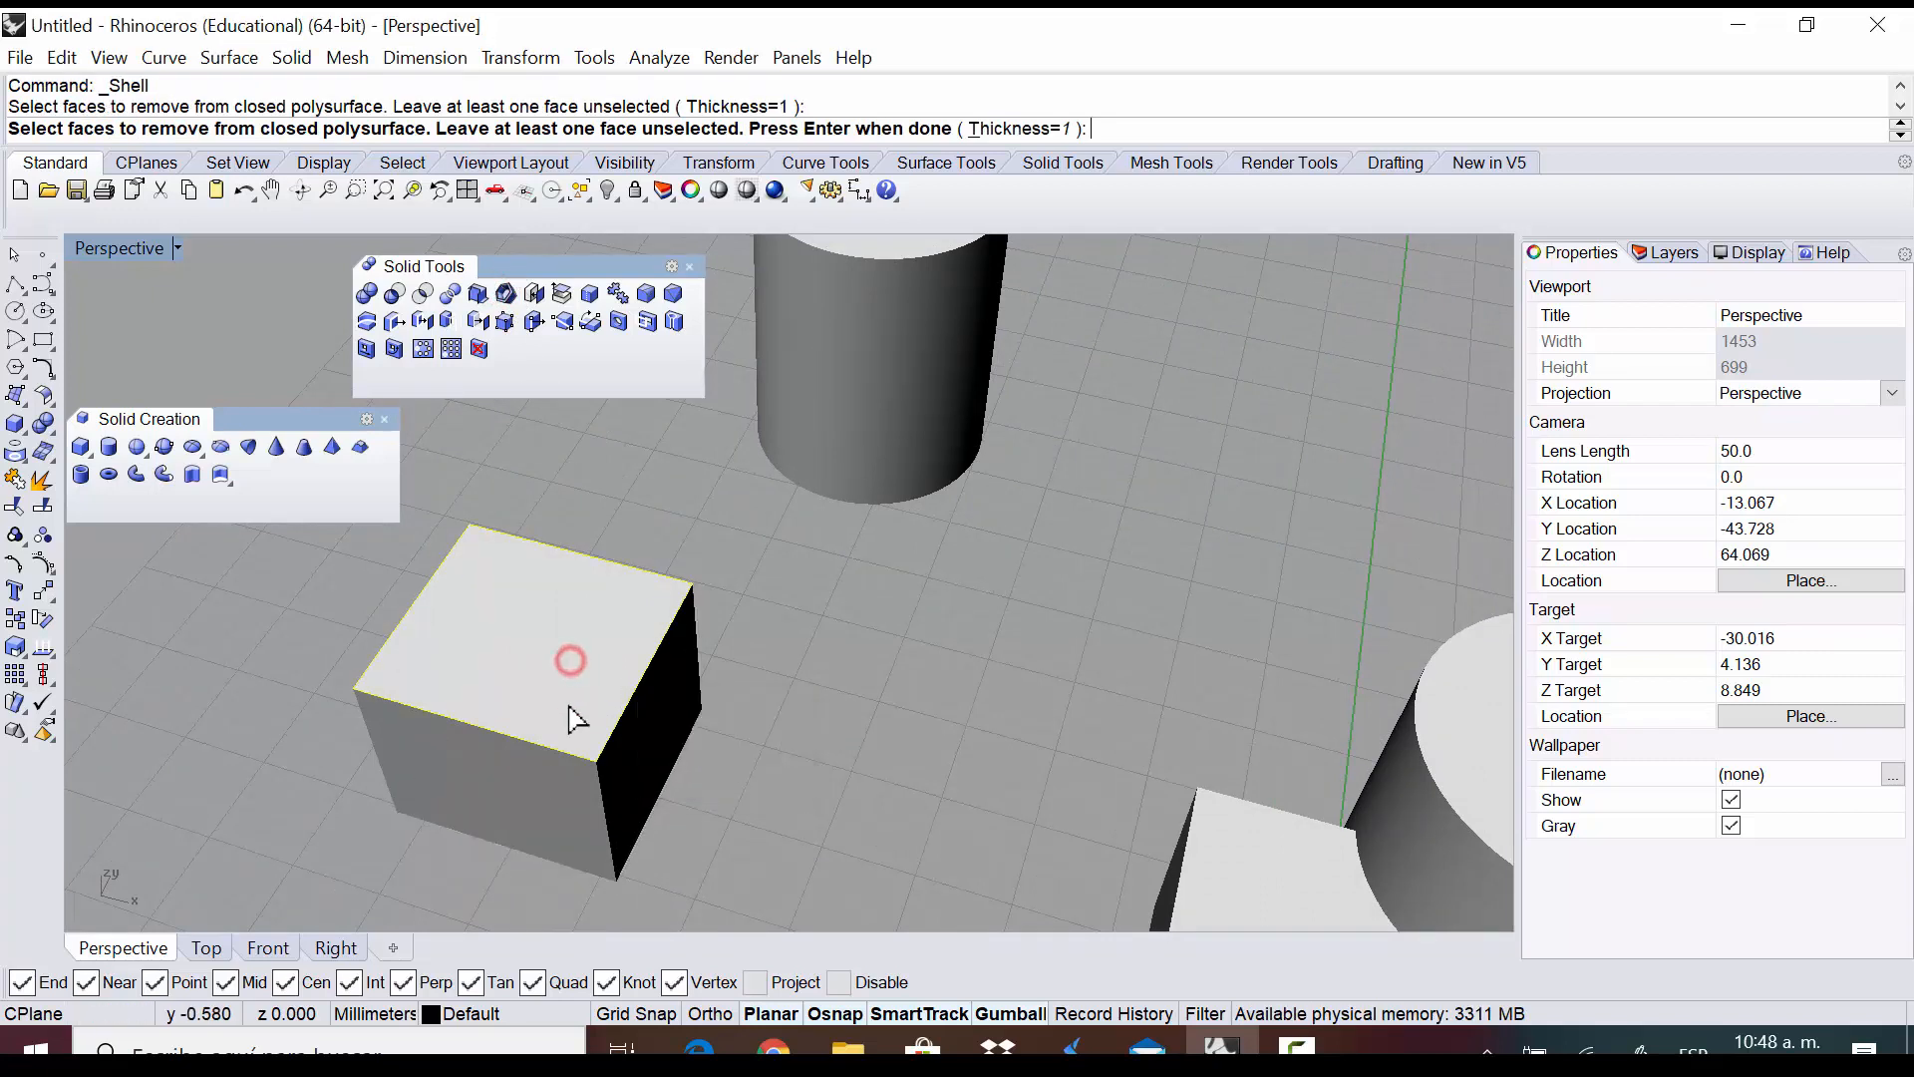
left_click(546, 762)
left_click(630, 741)
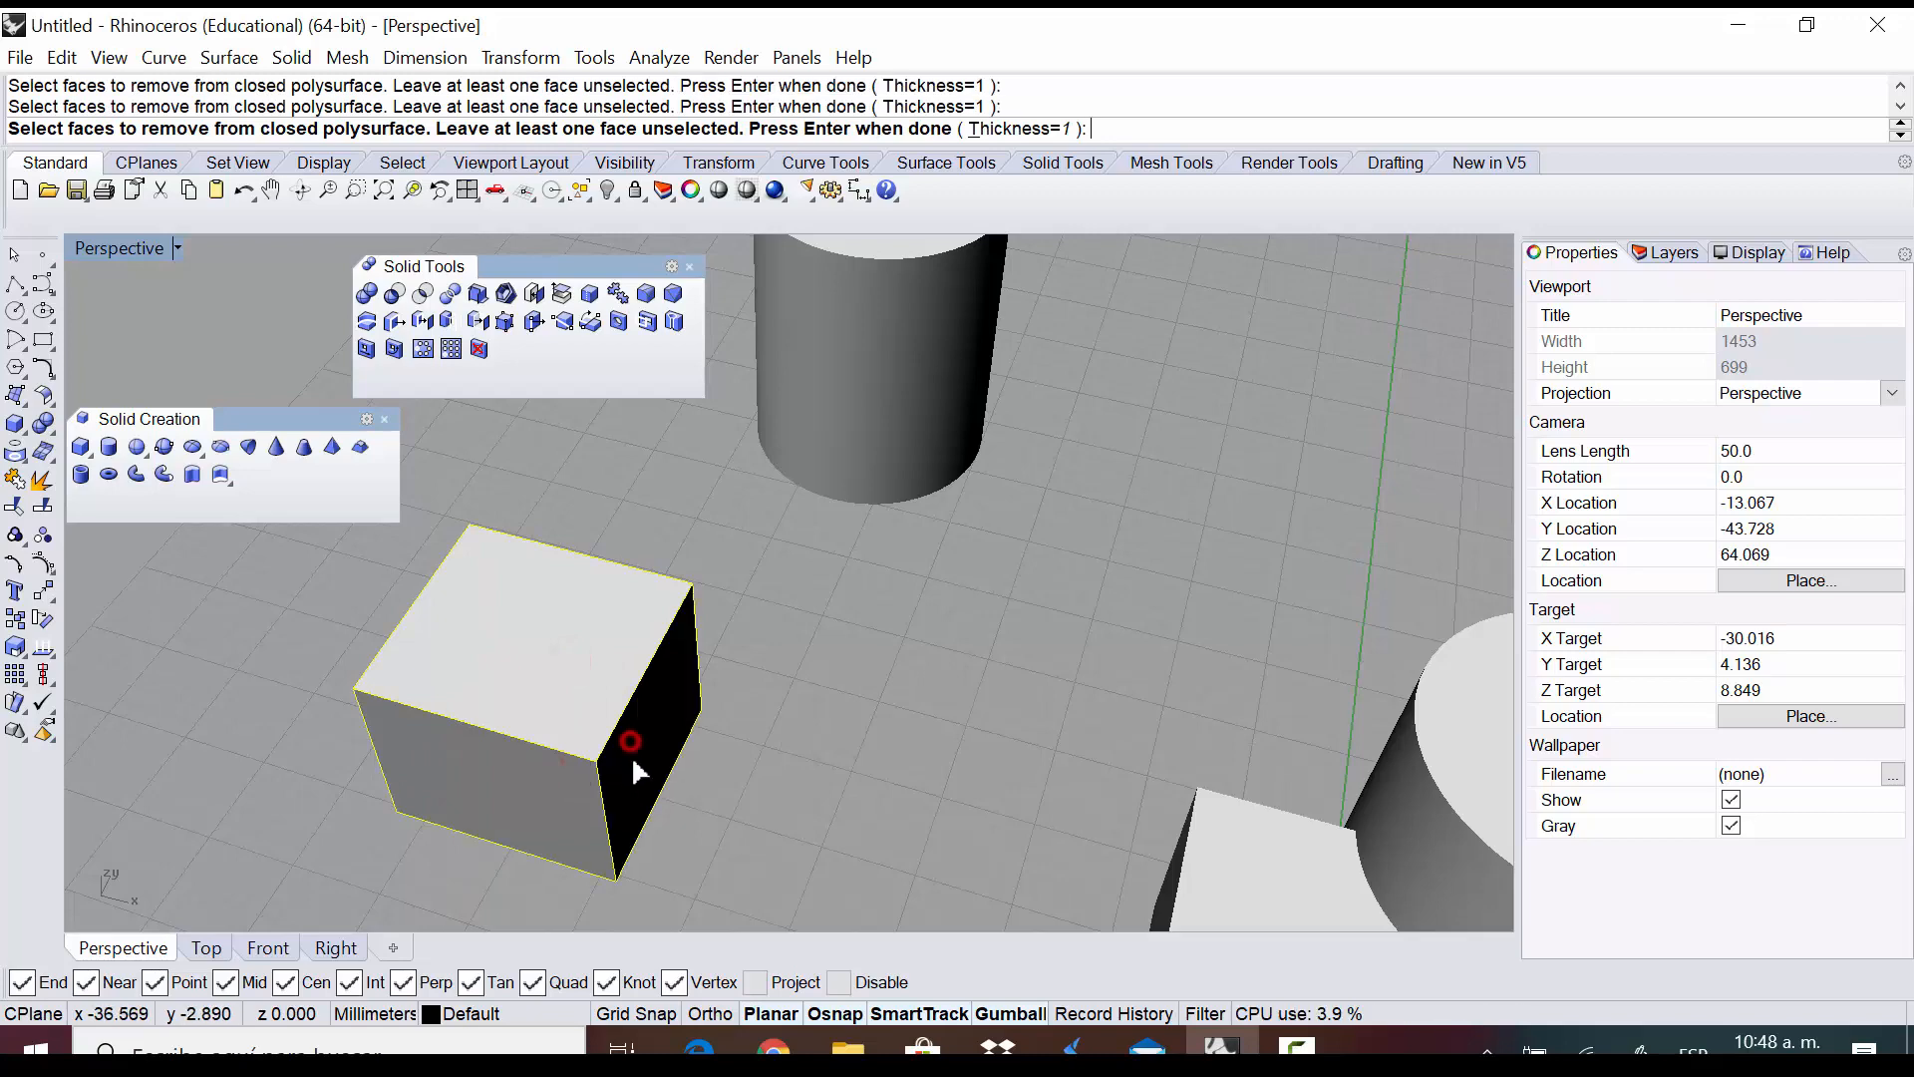
key("Return")
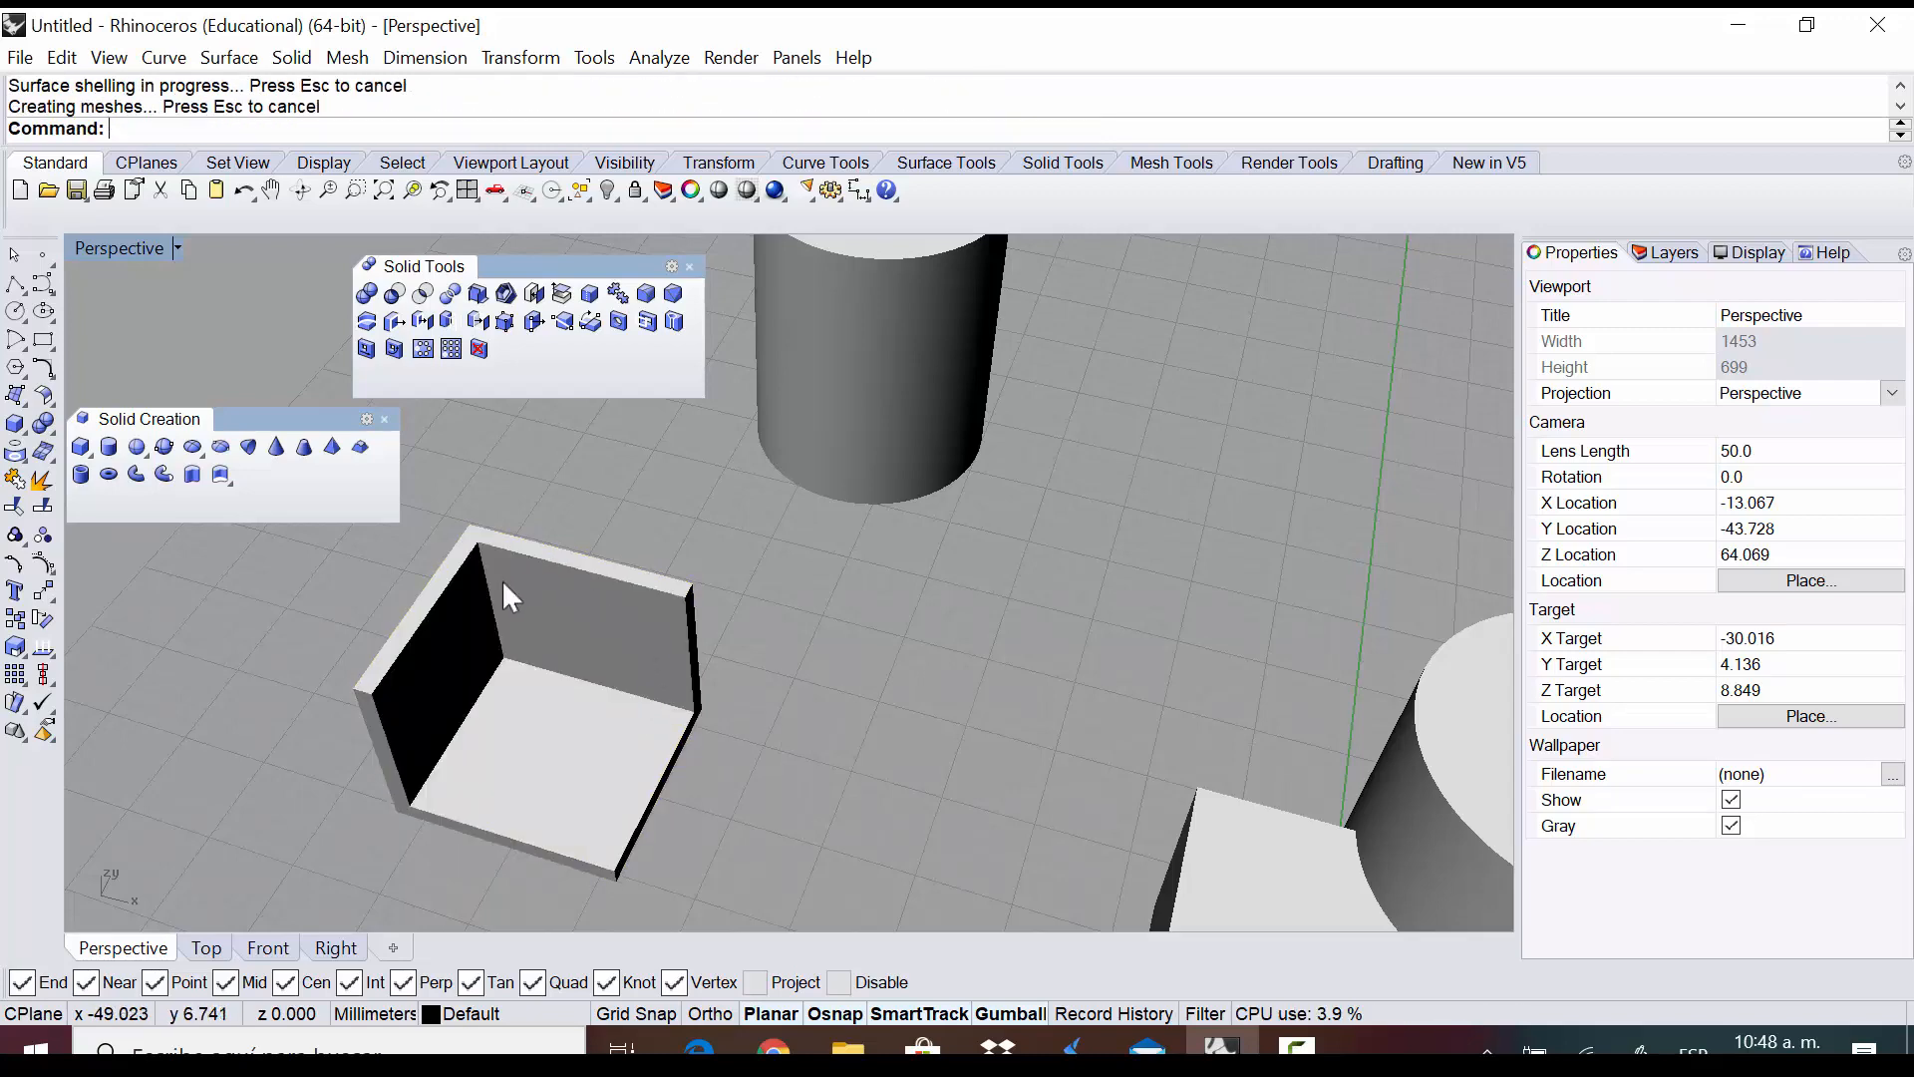
right_click_drag(563, 770, 552, 662)
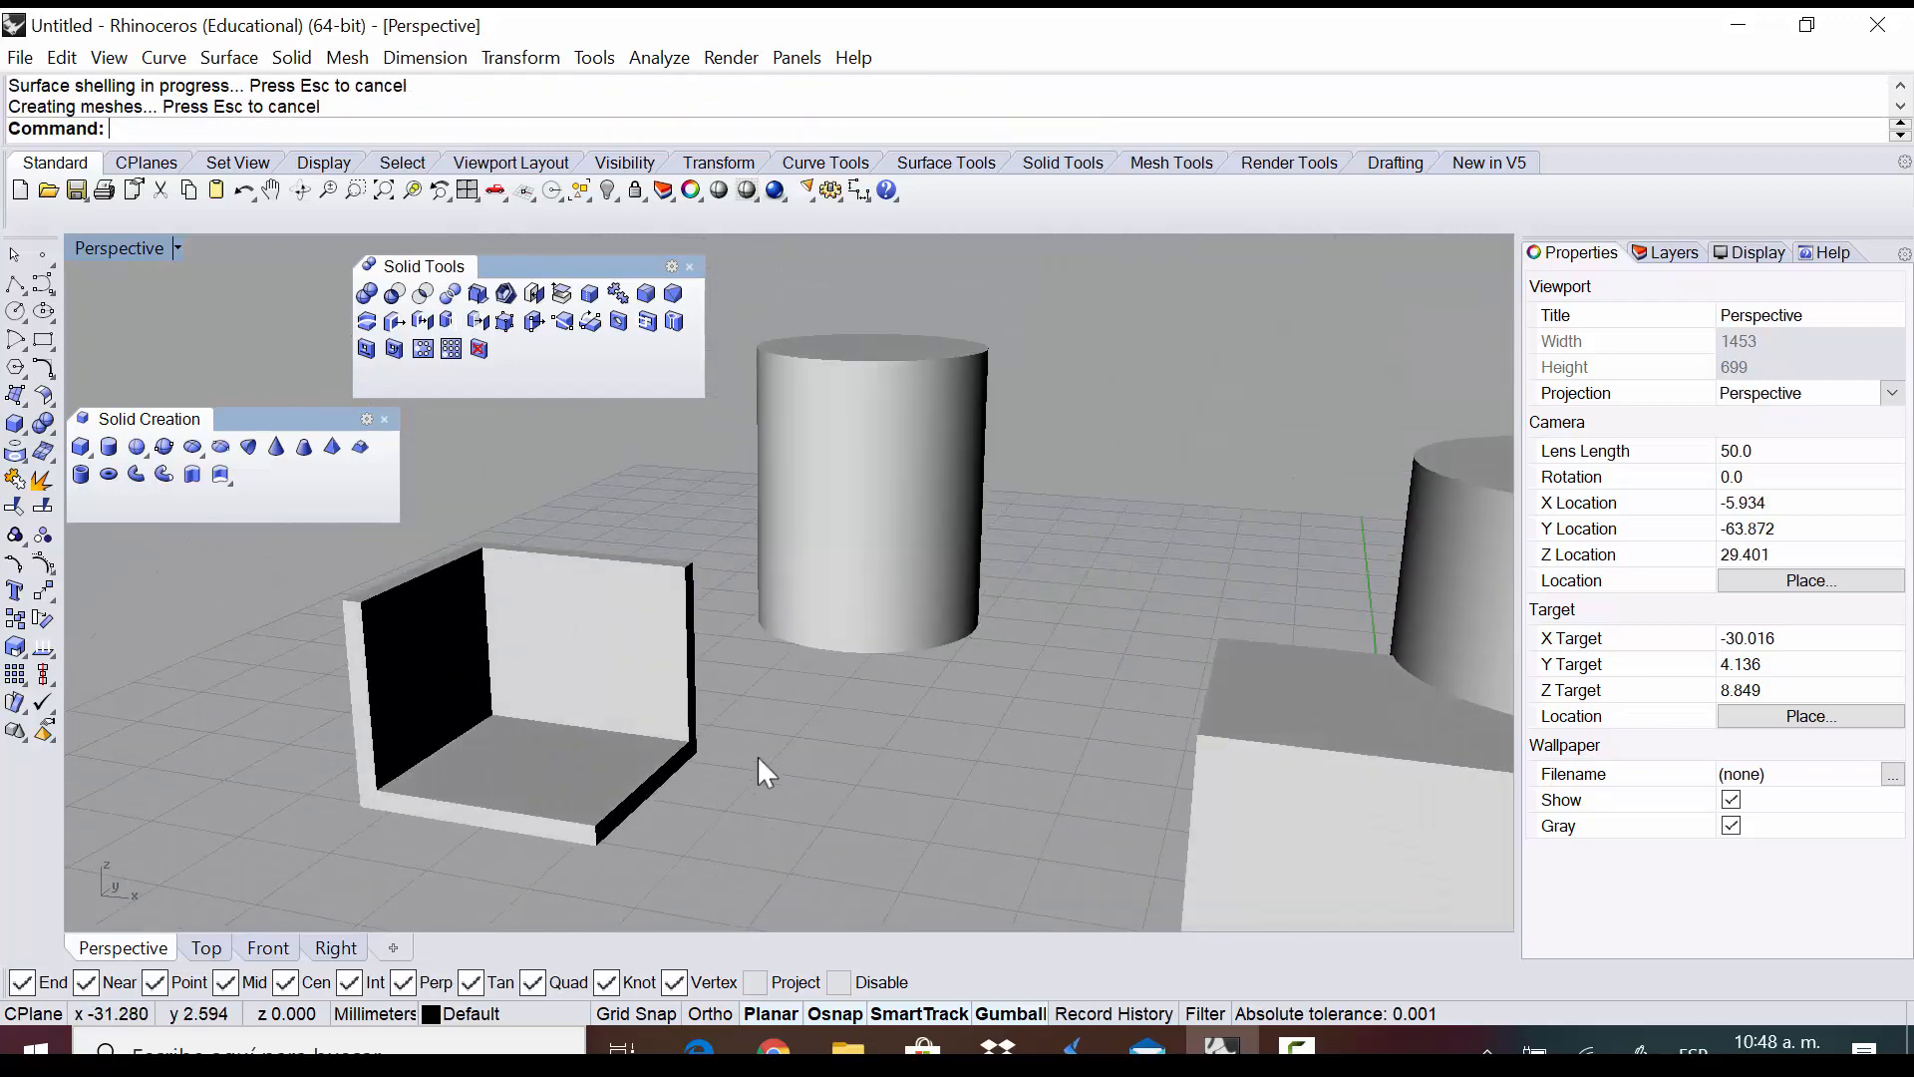
right_click_drag(773, 626, 784, 630)
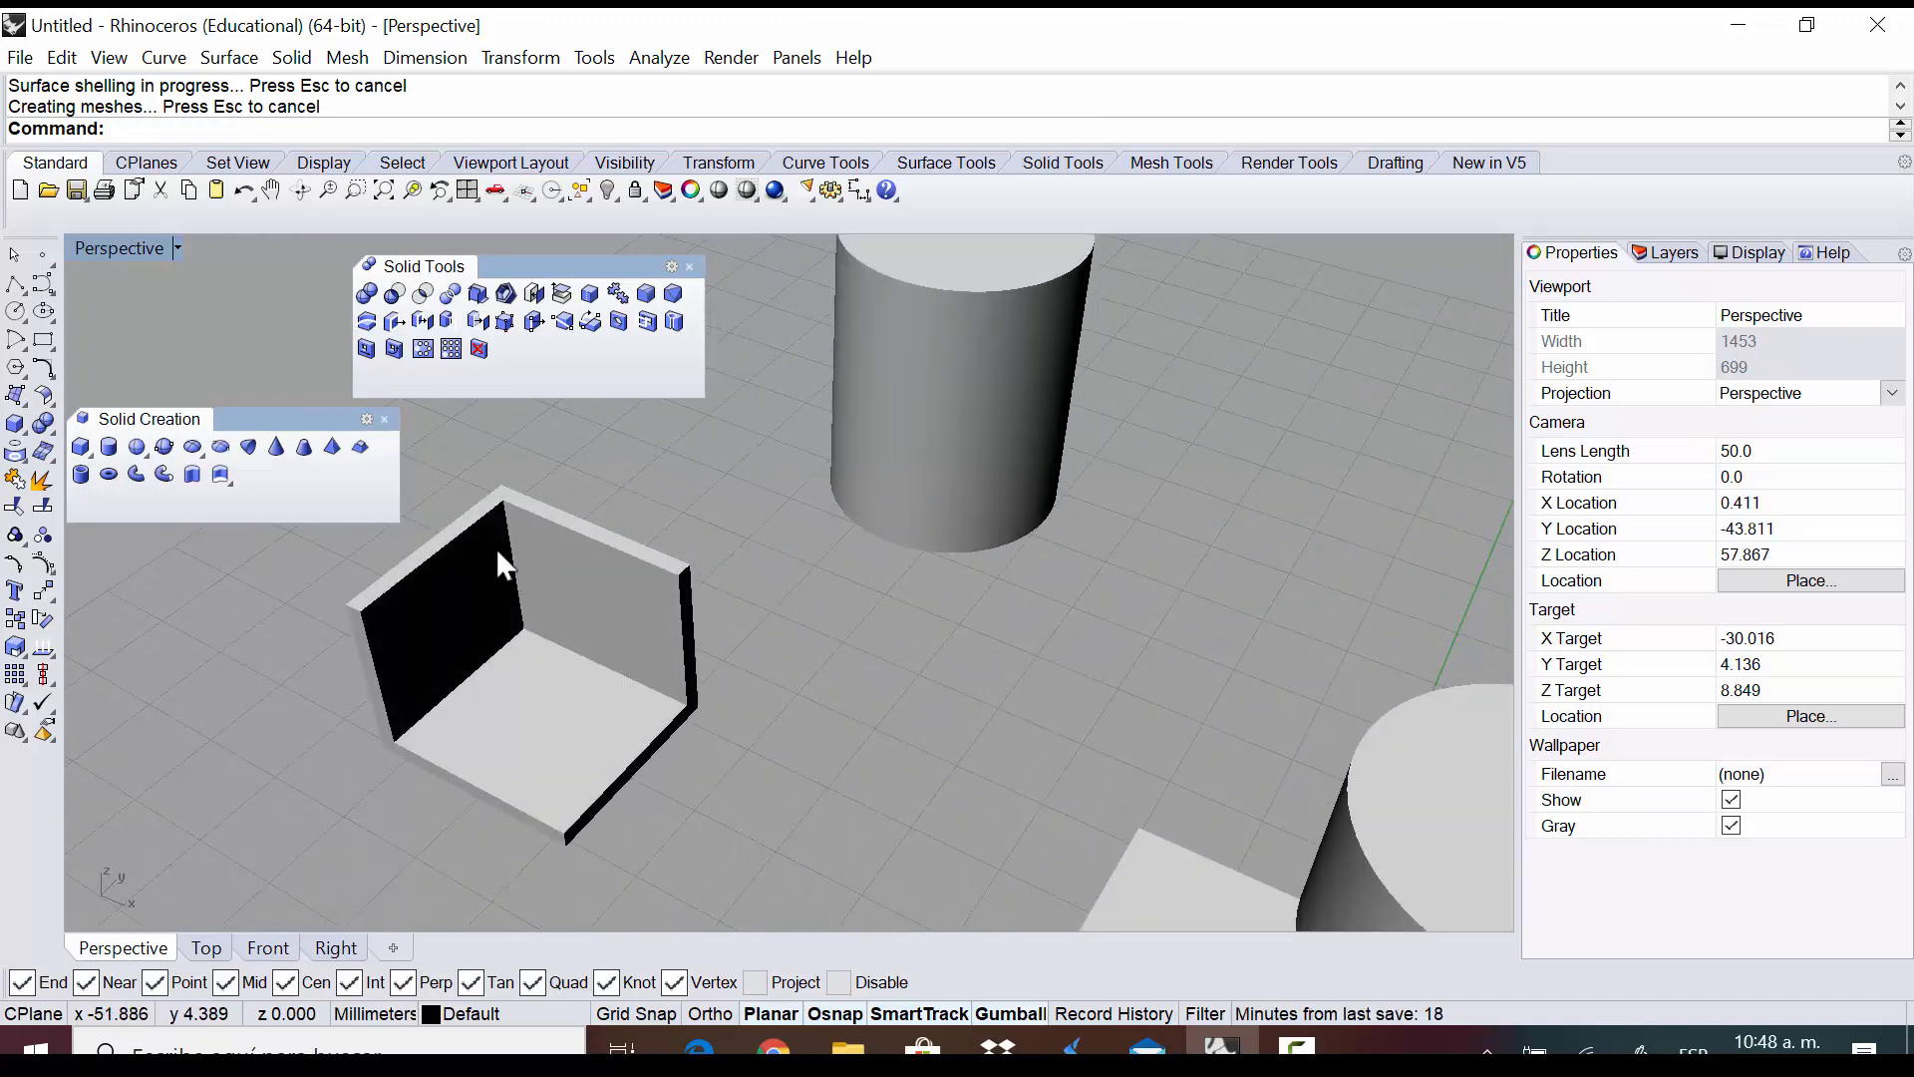
scroll(495, 566, "up", 6)
scroll(666, 546, "down", 4)
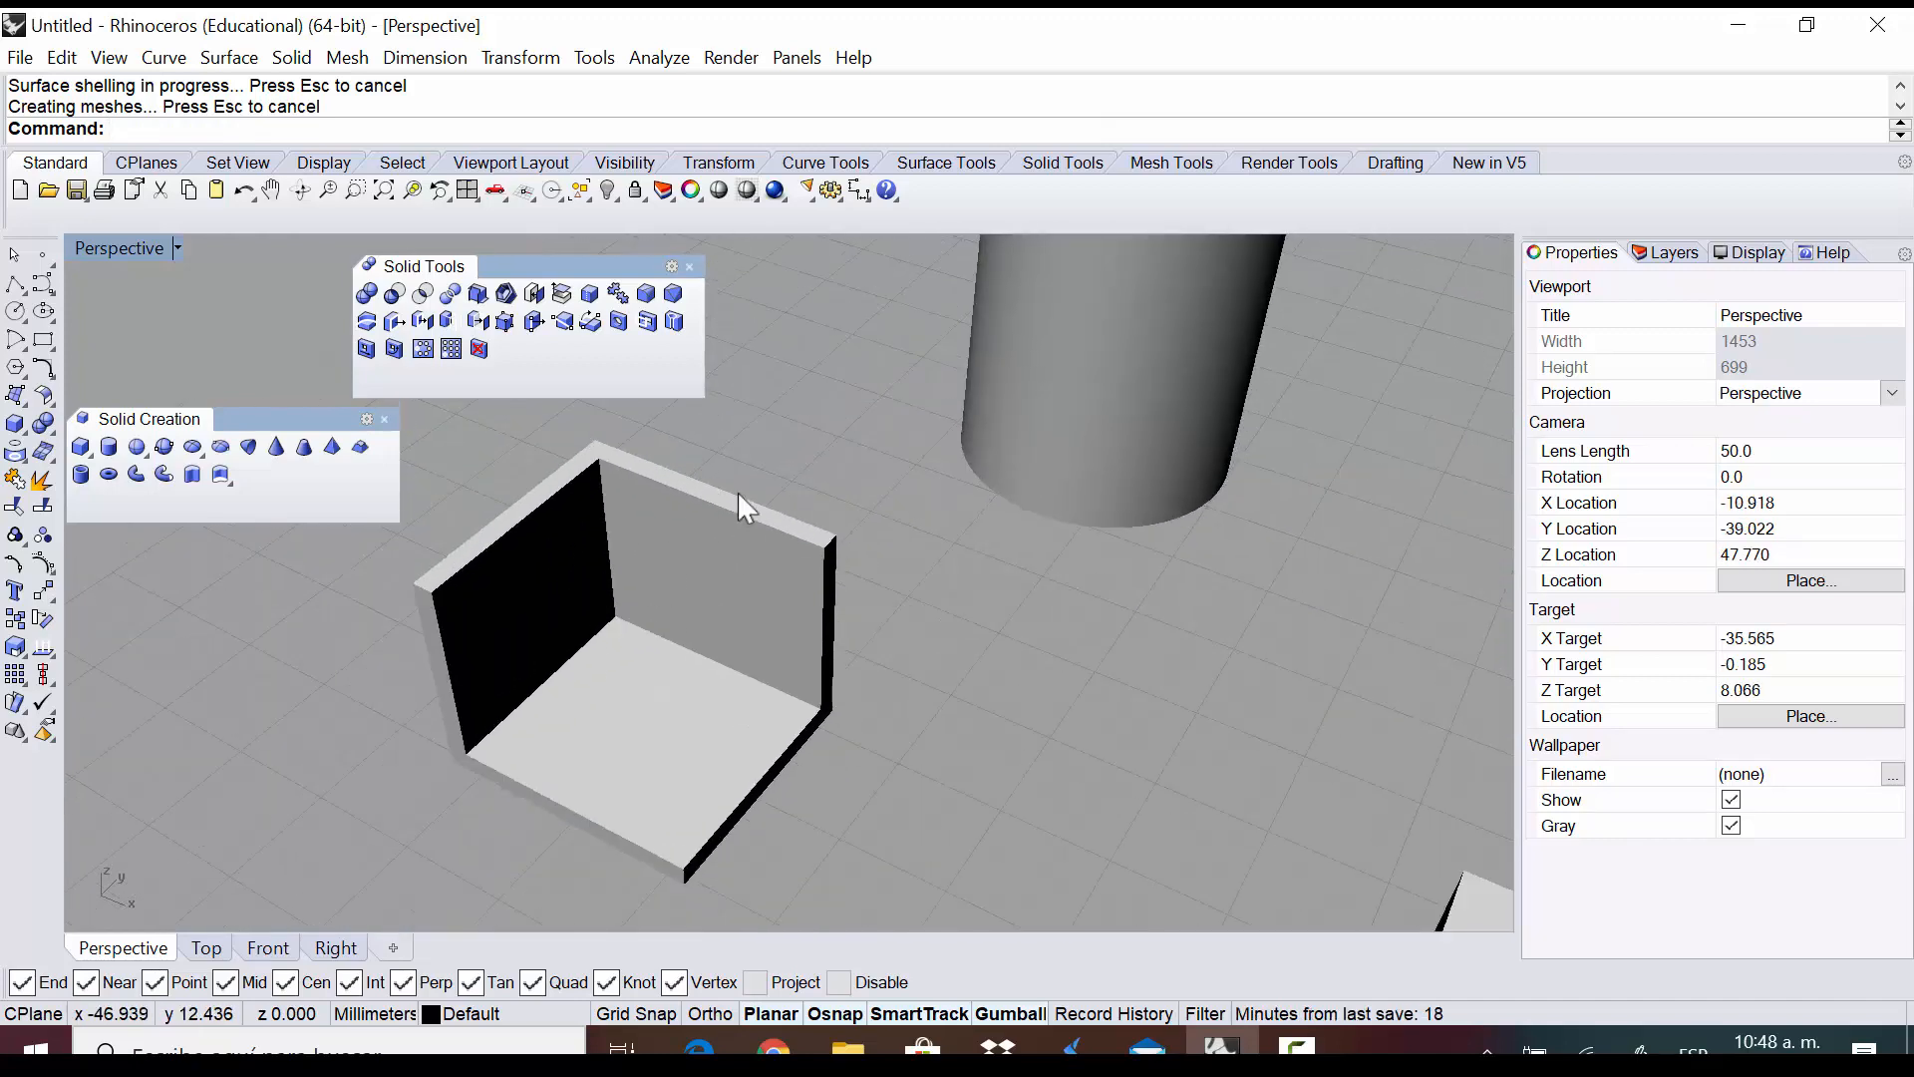
key("ctrl+z")
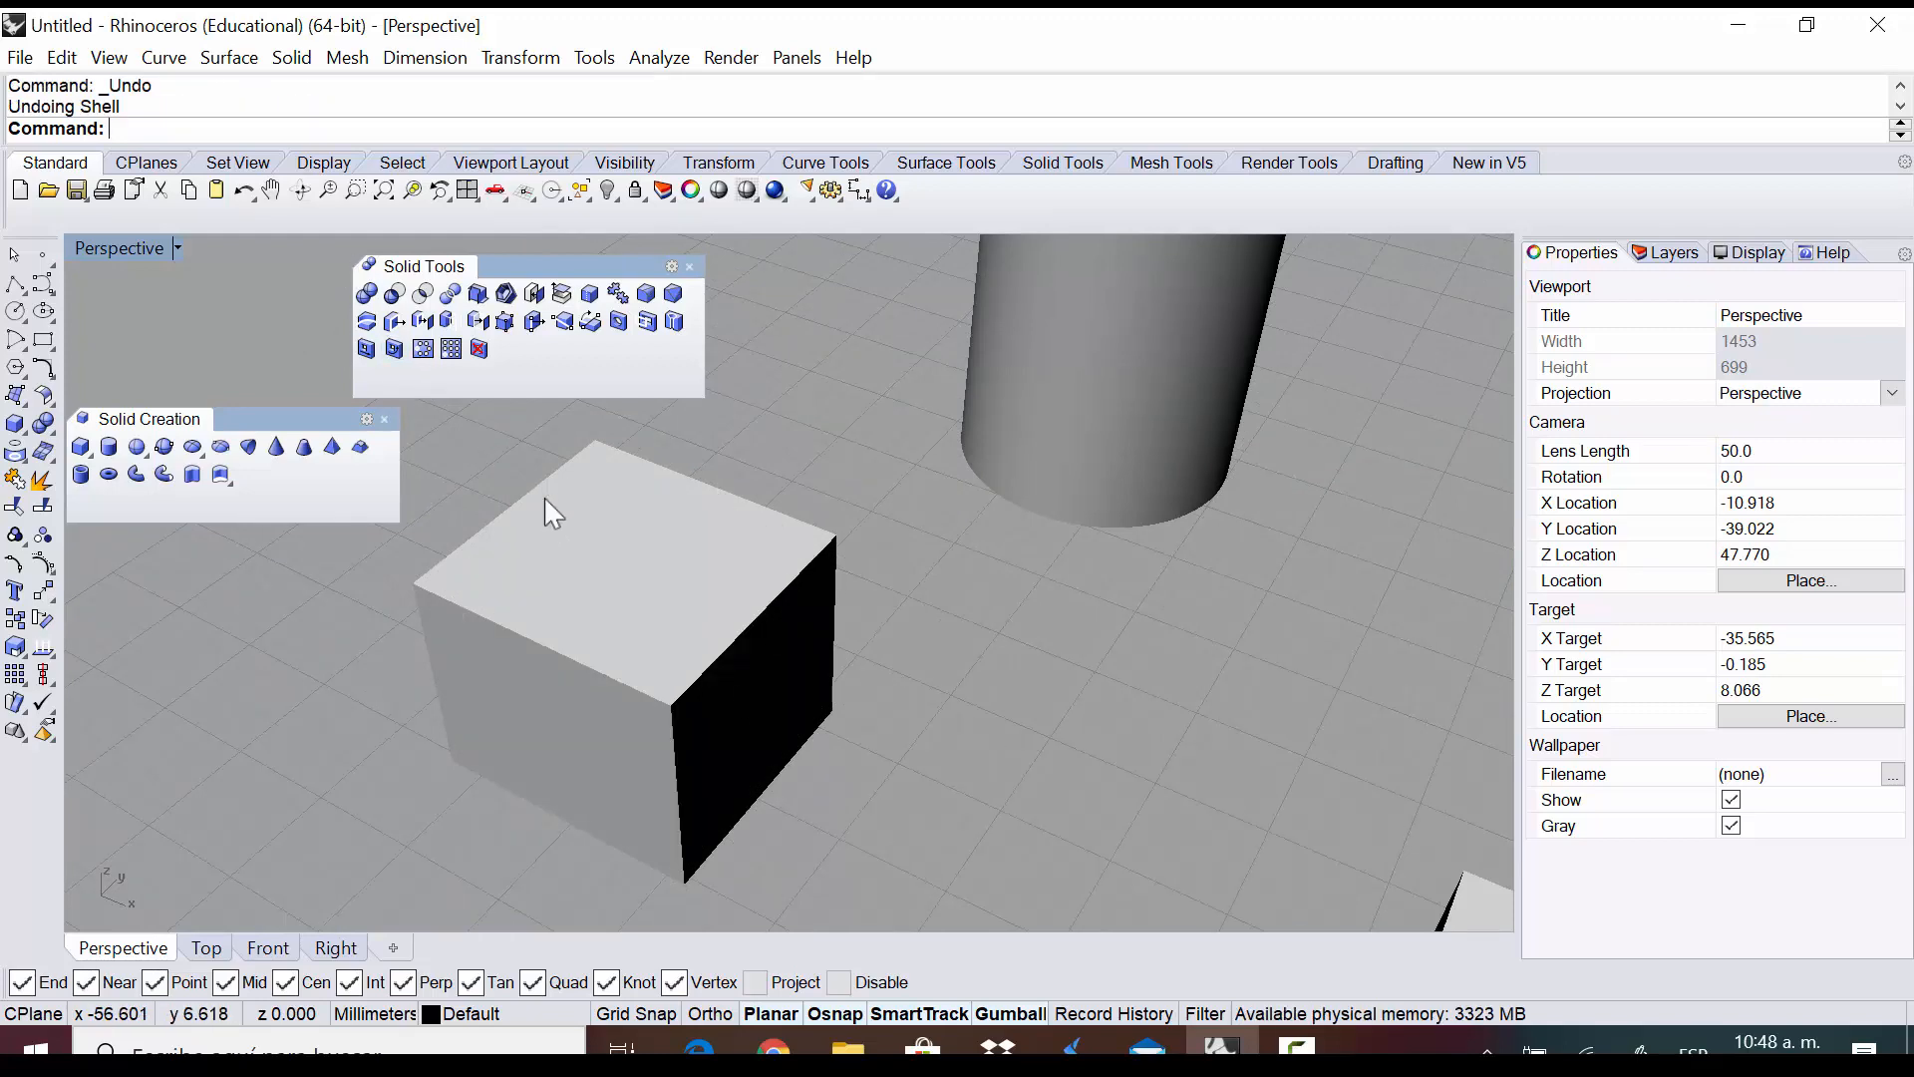
scroll(558, 583, "up", 3)
left_click(671, 582)
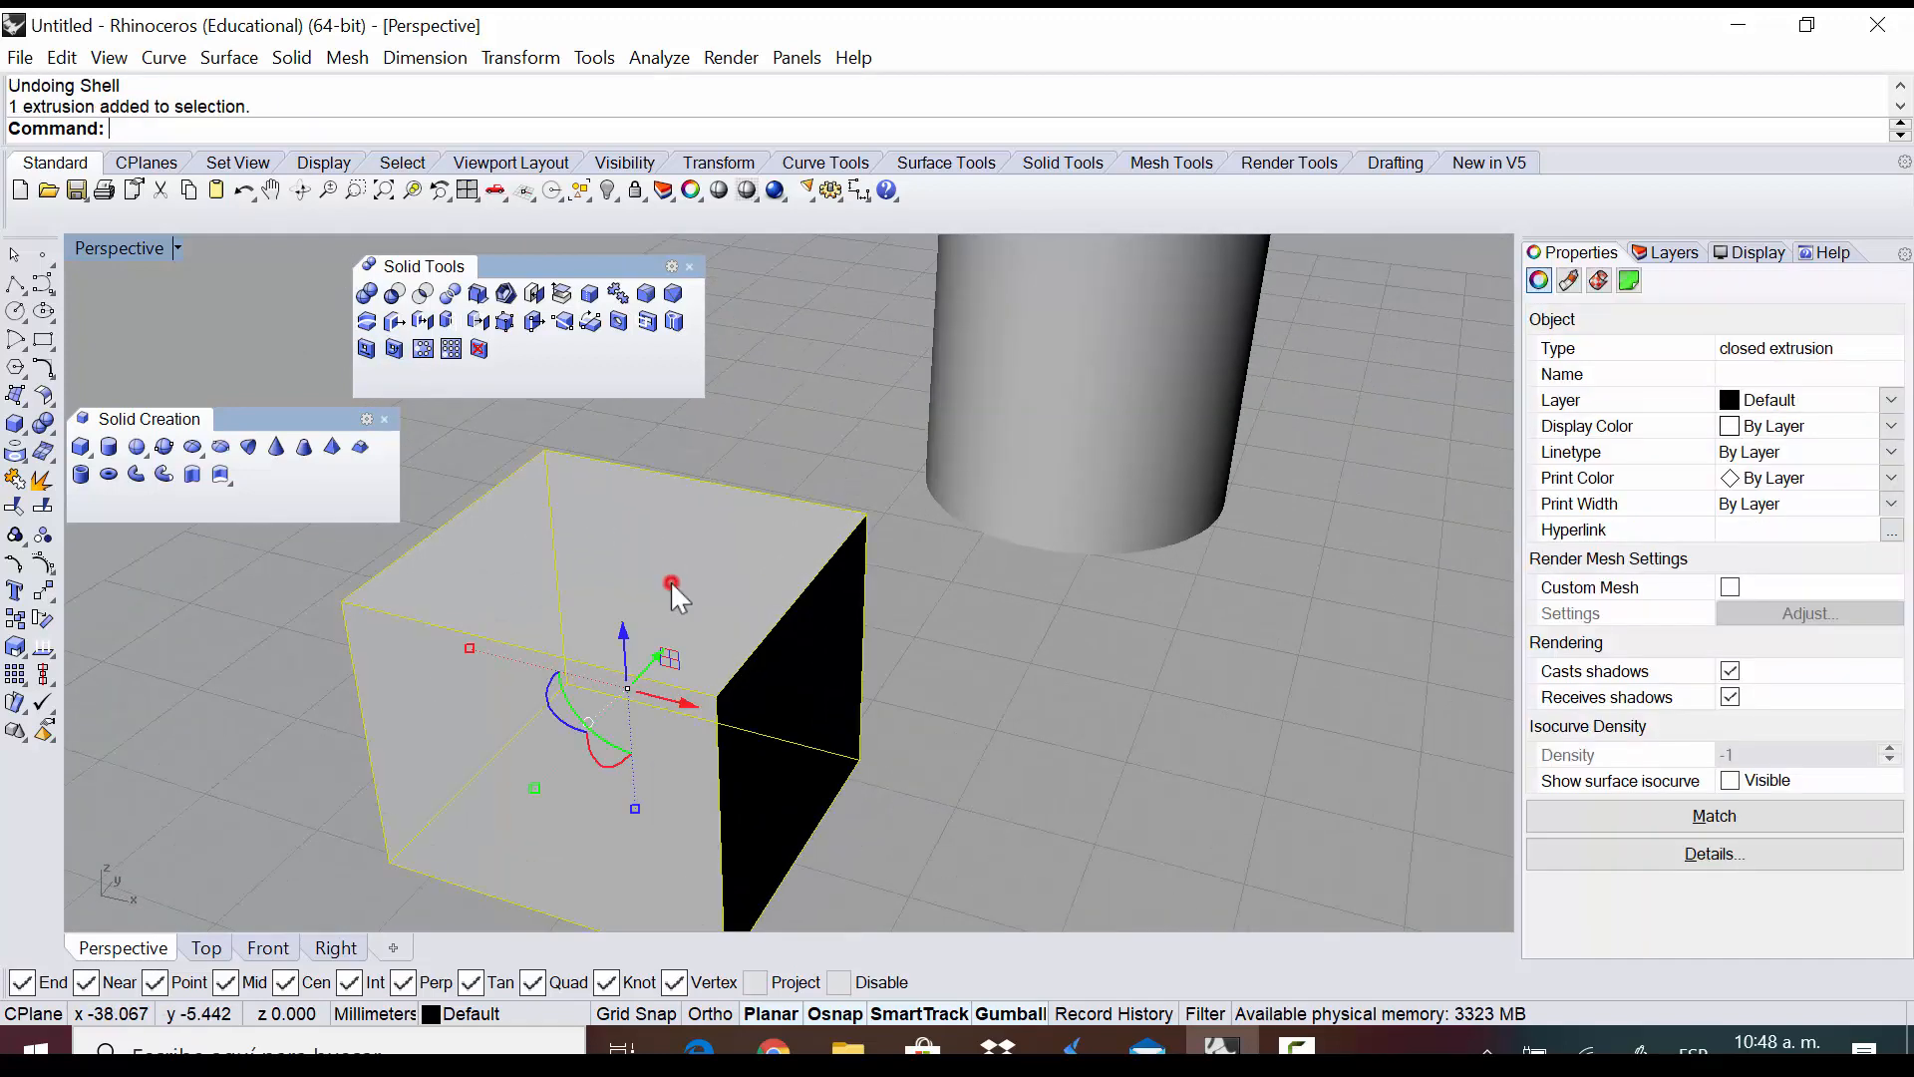
left_click(991, 635)
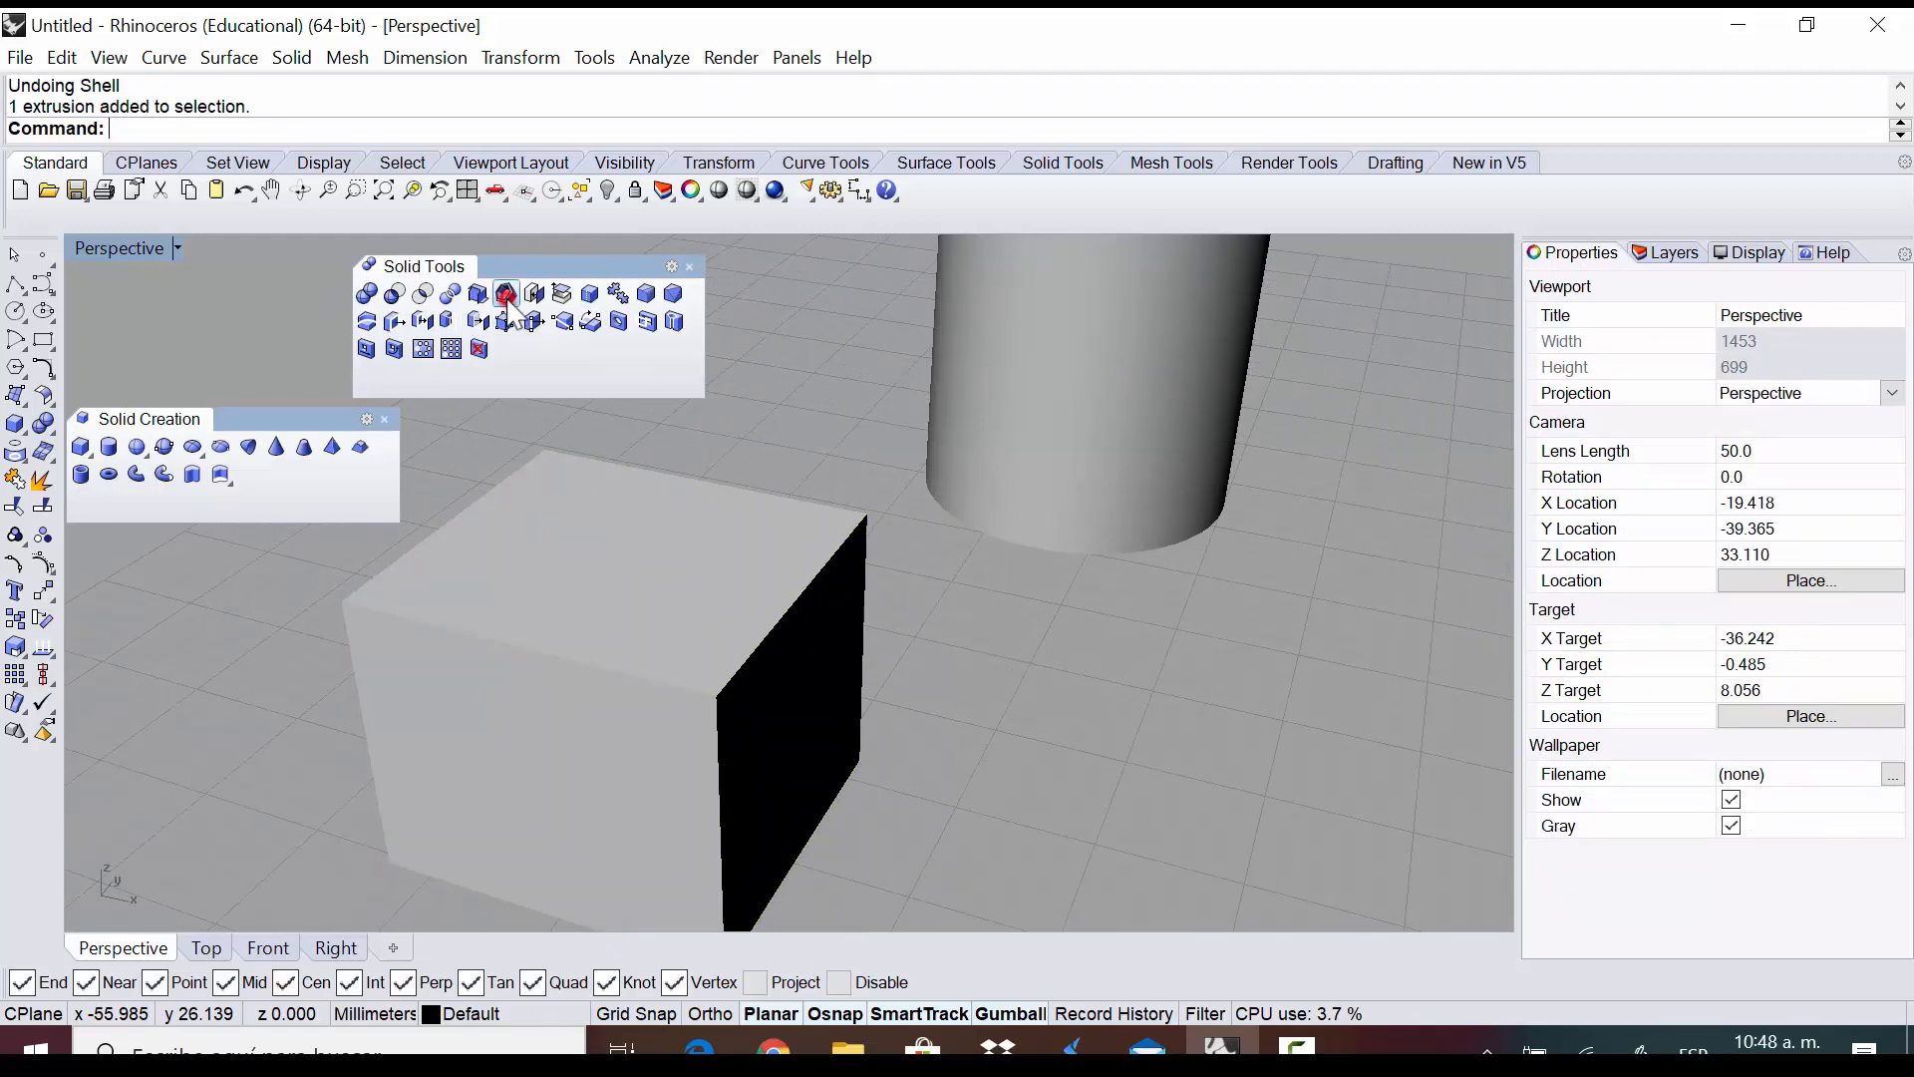
left_click(506, 295)
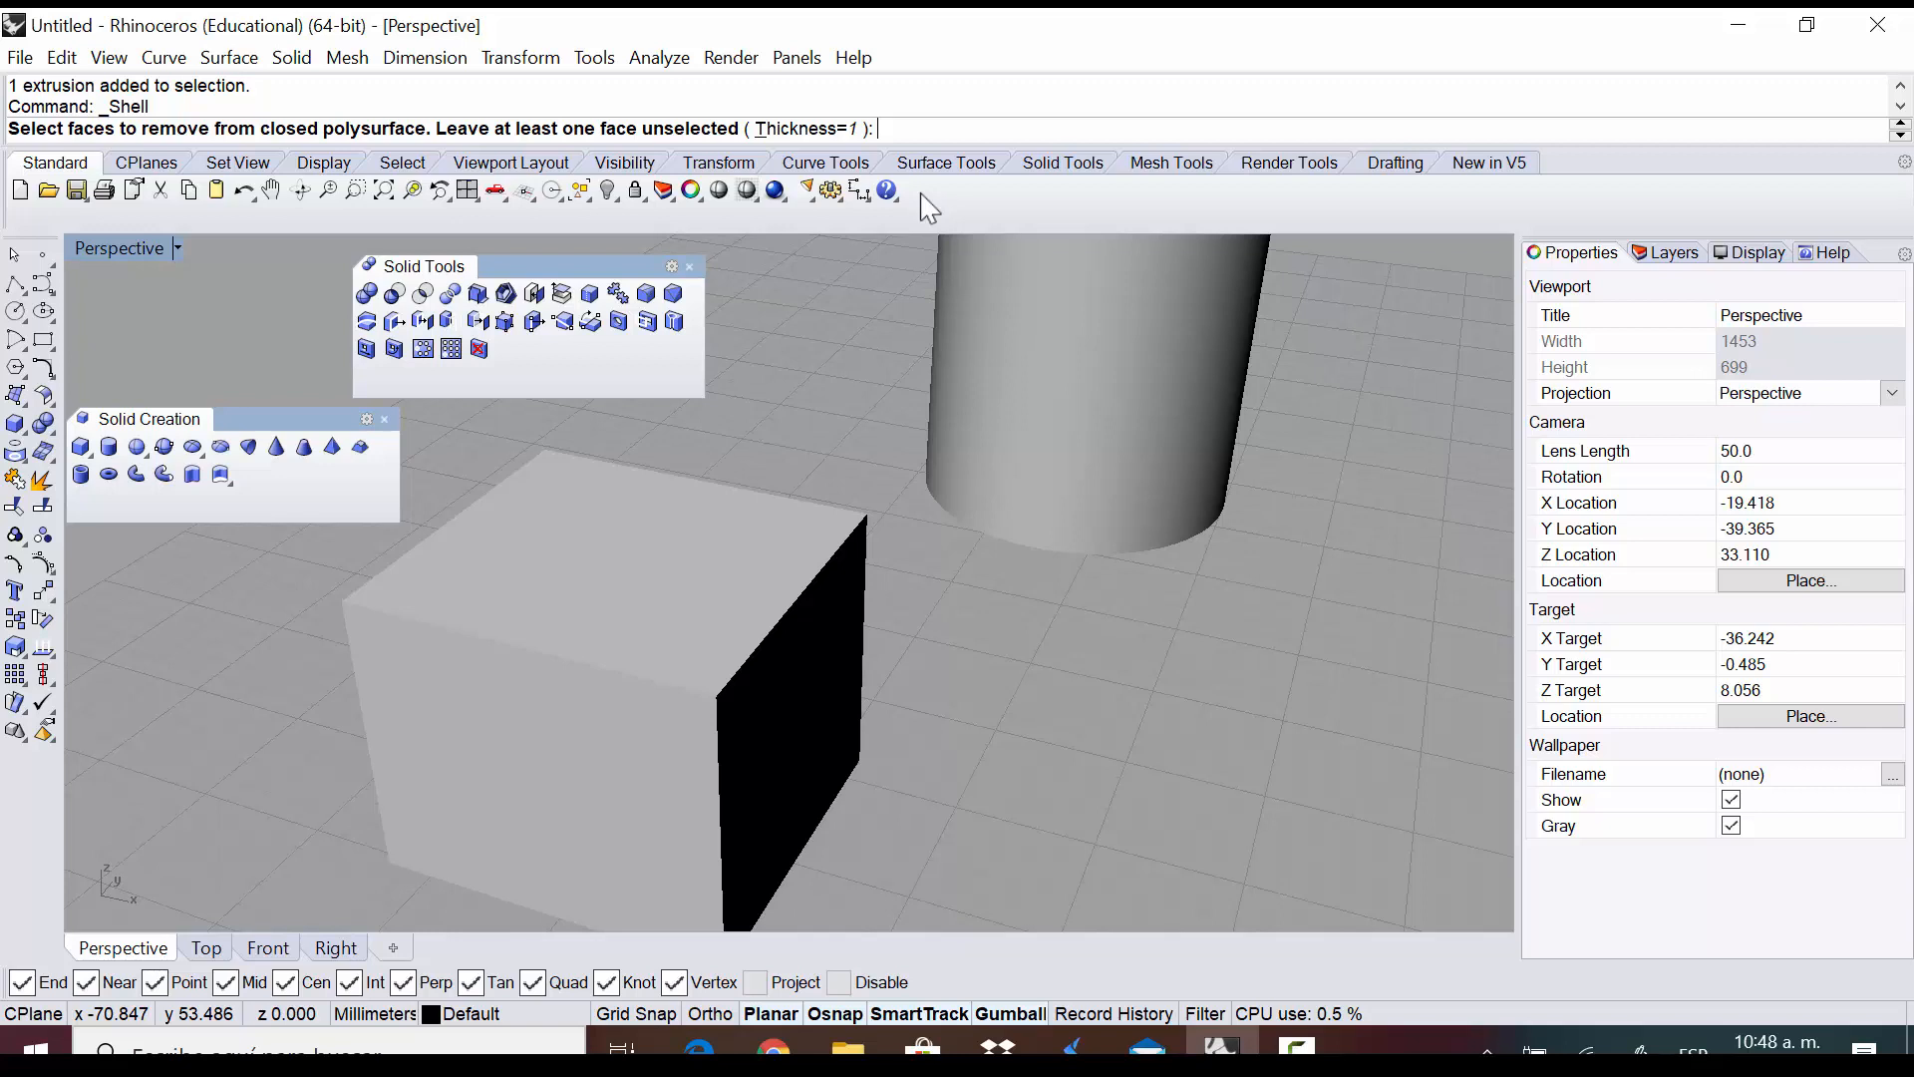
key("Escape")
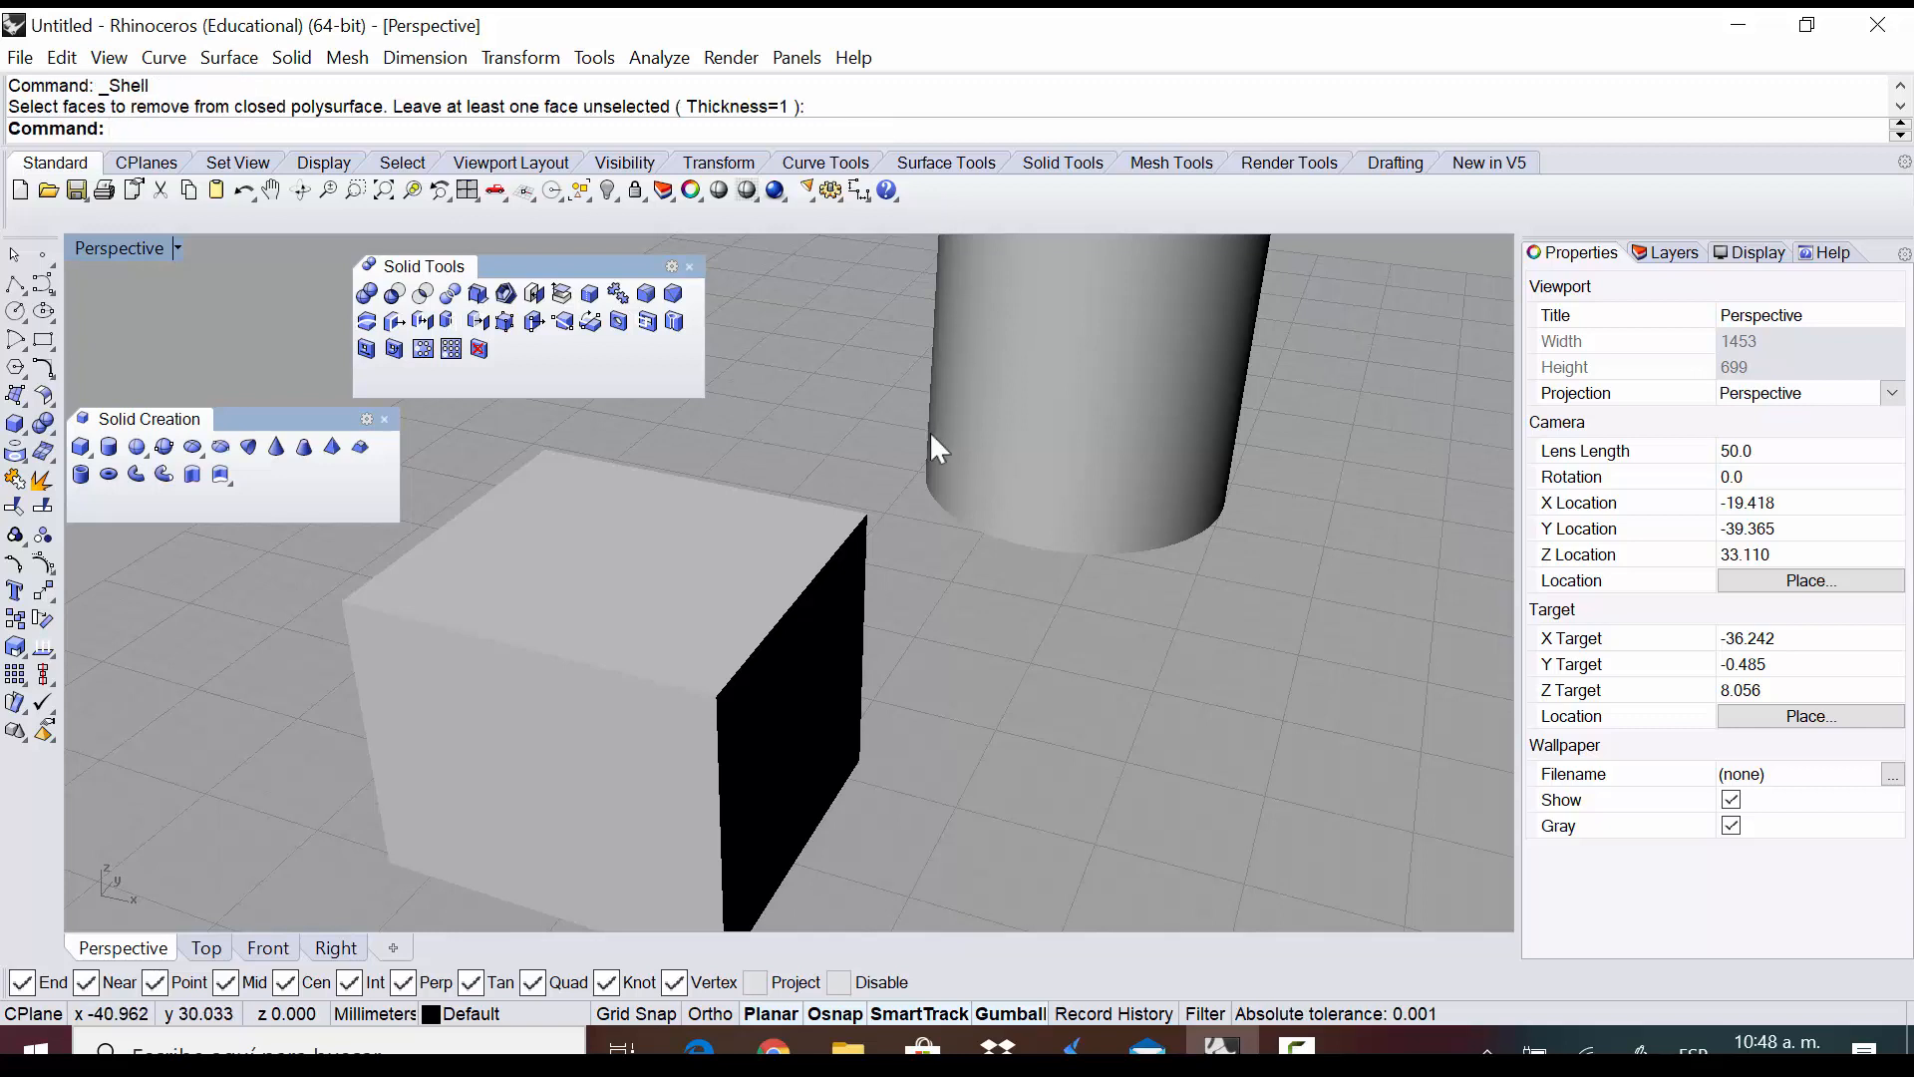
Check the model units and tolerances in the document properties and close the options
left_click(829, 192)
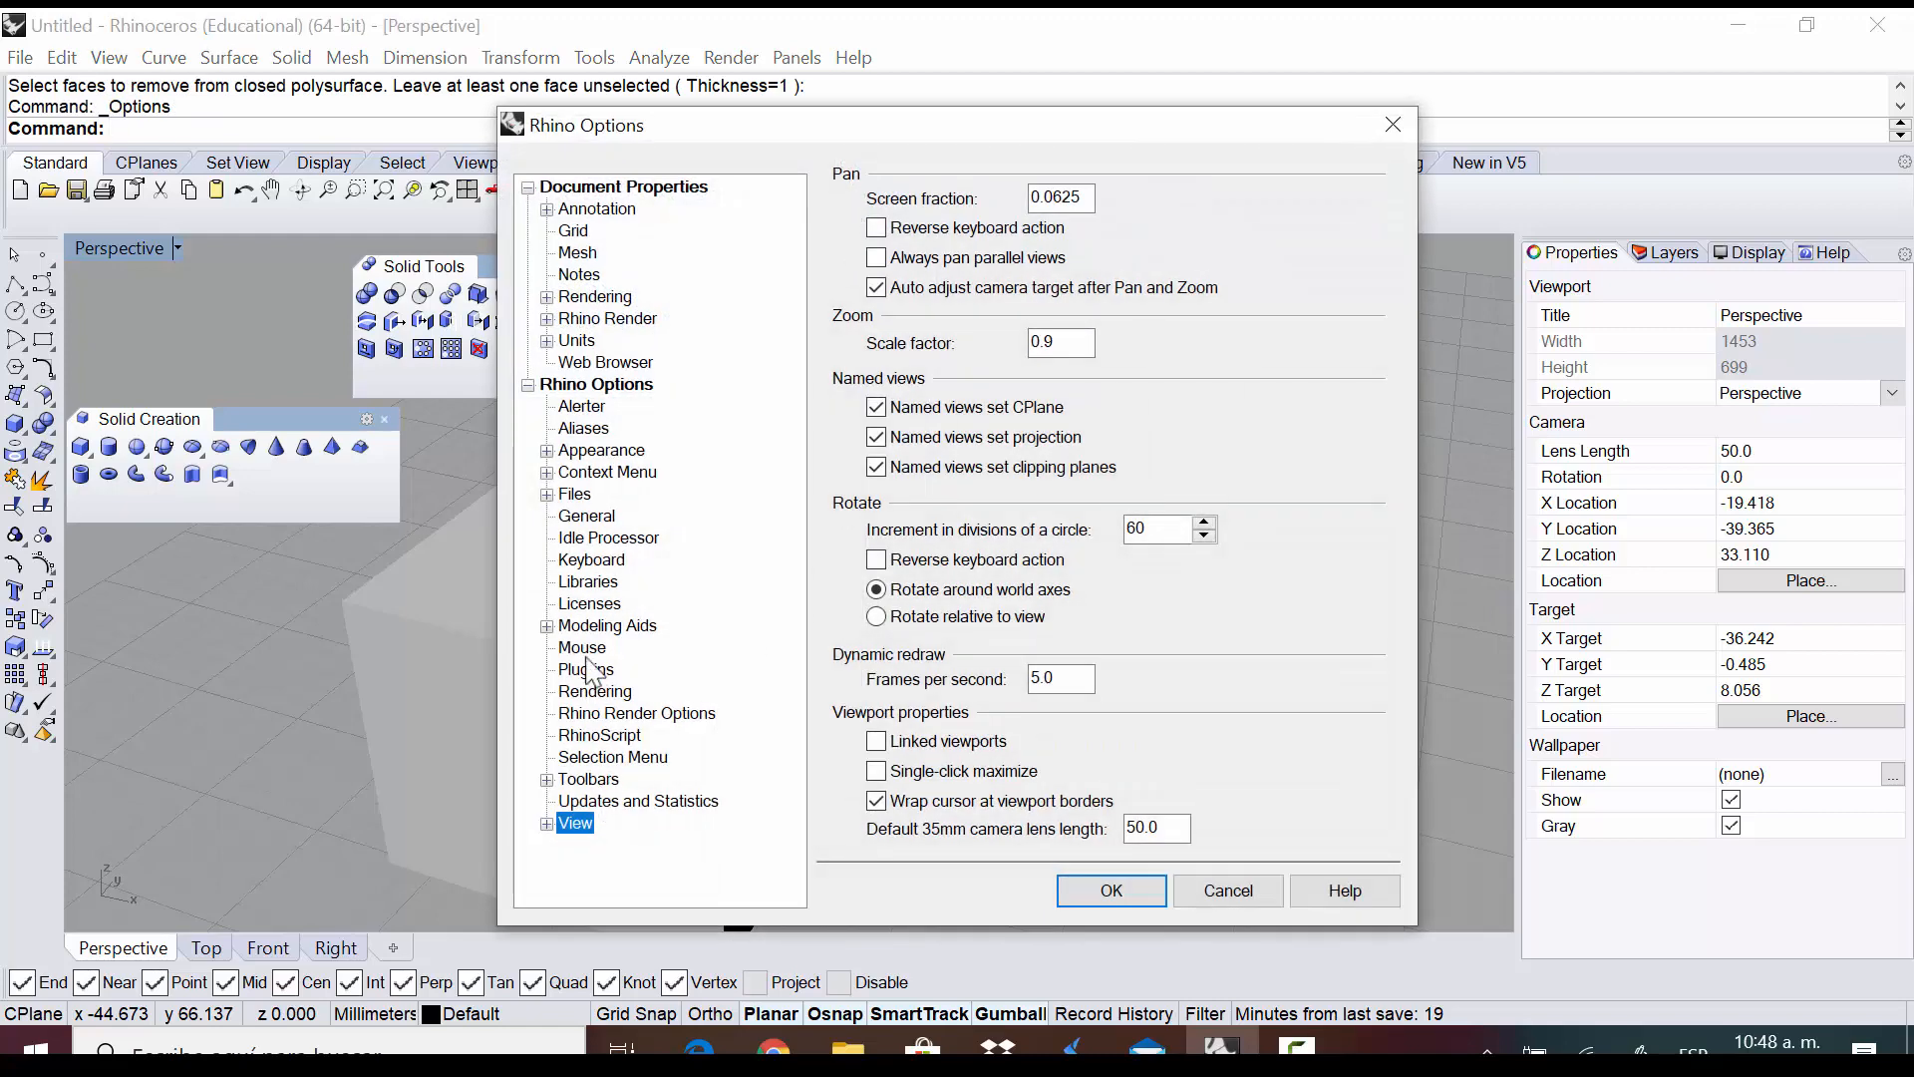
left_click(578, 342)
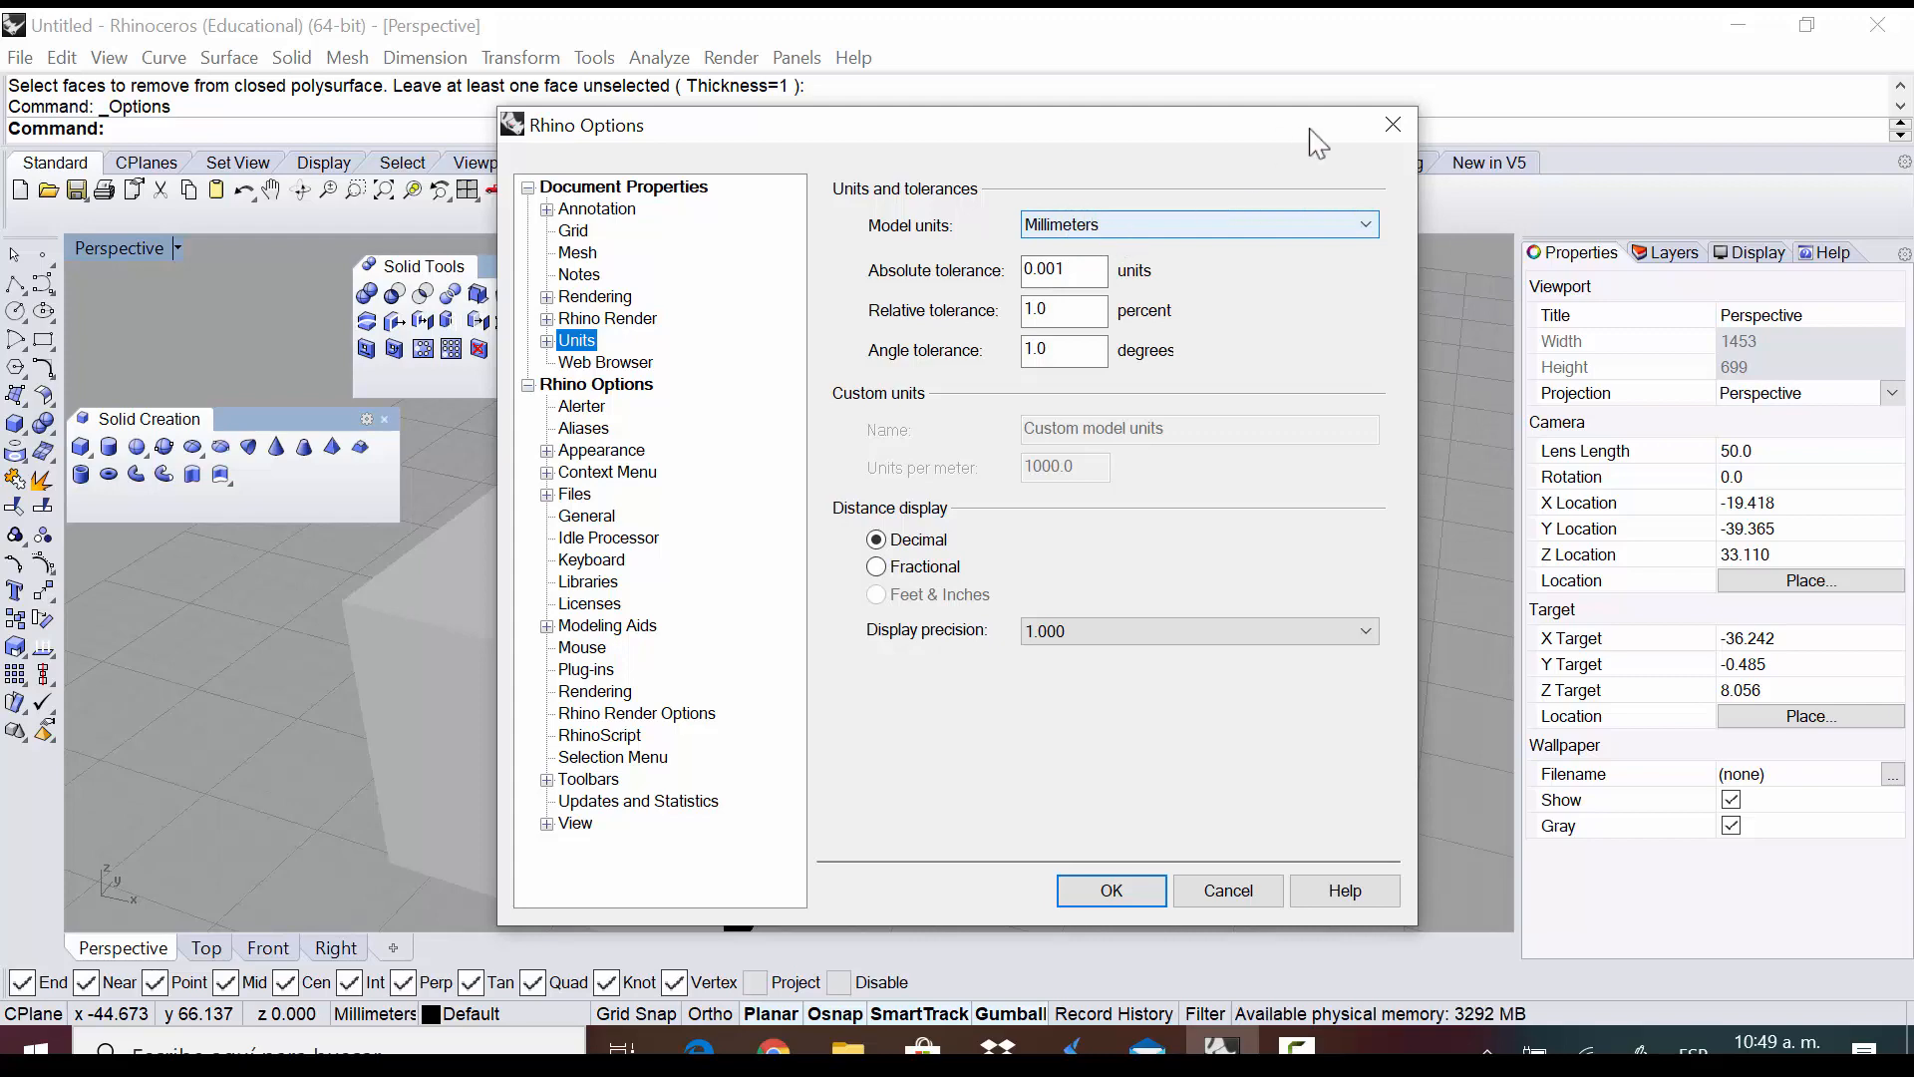
left_click(1393, 127)
scroll(882, 397, "up", 1)
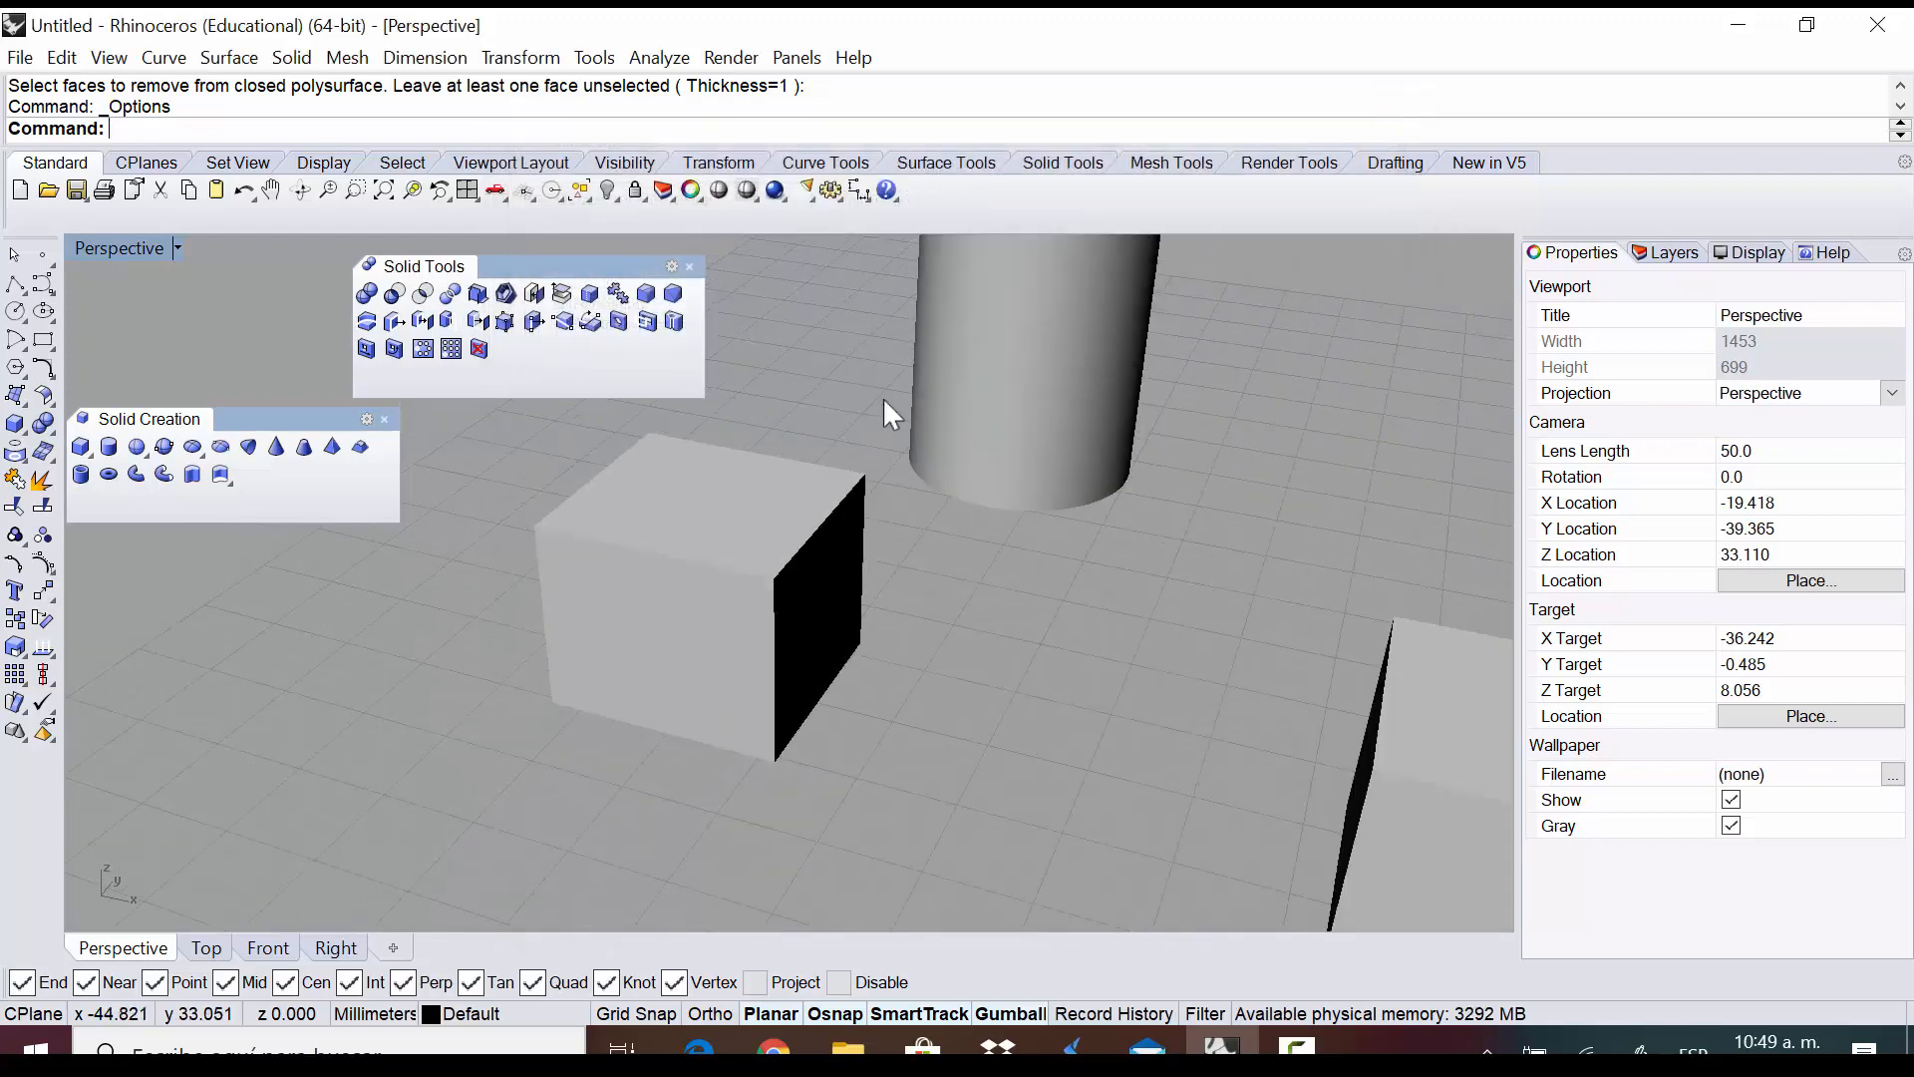
scroll(644, 570, "up", 1)
scroll(644, 570, "down", 2)
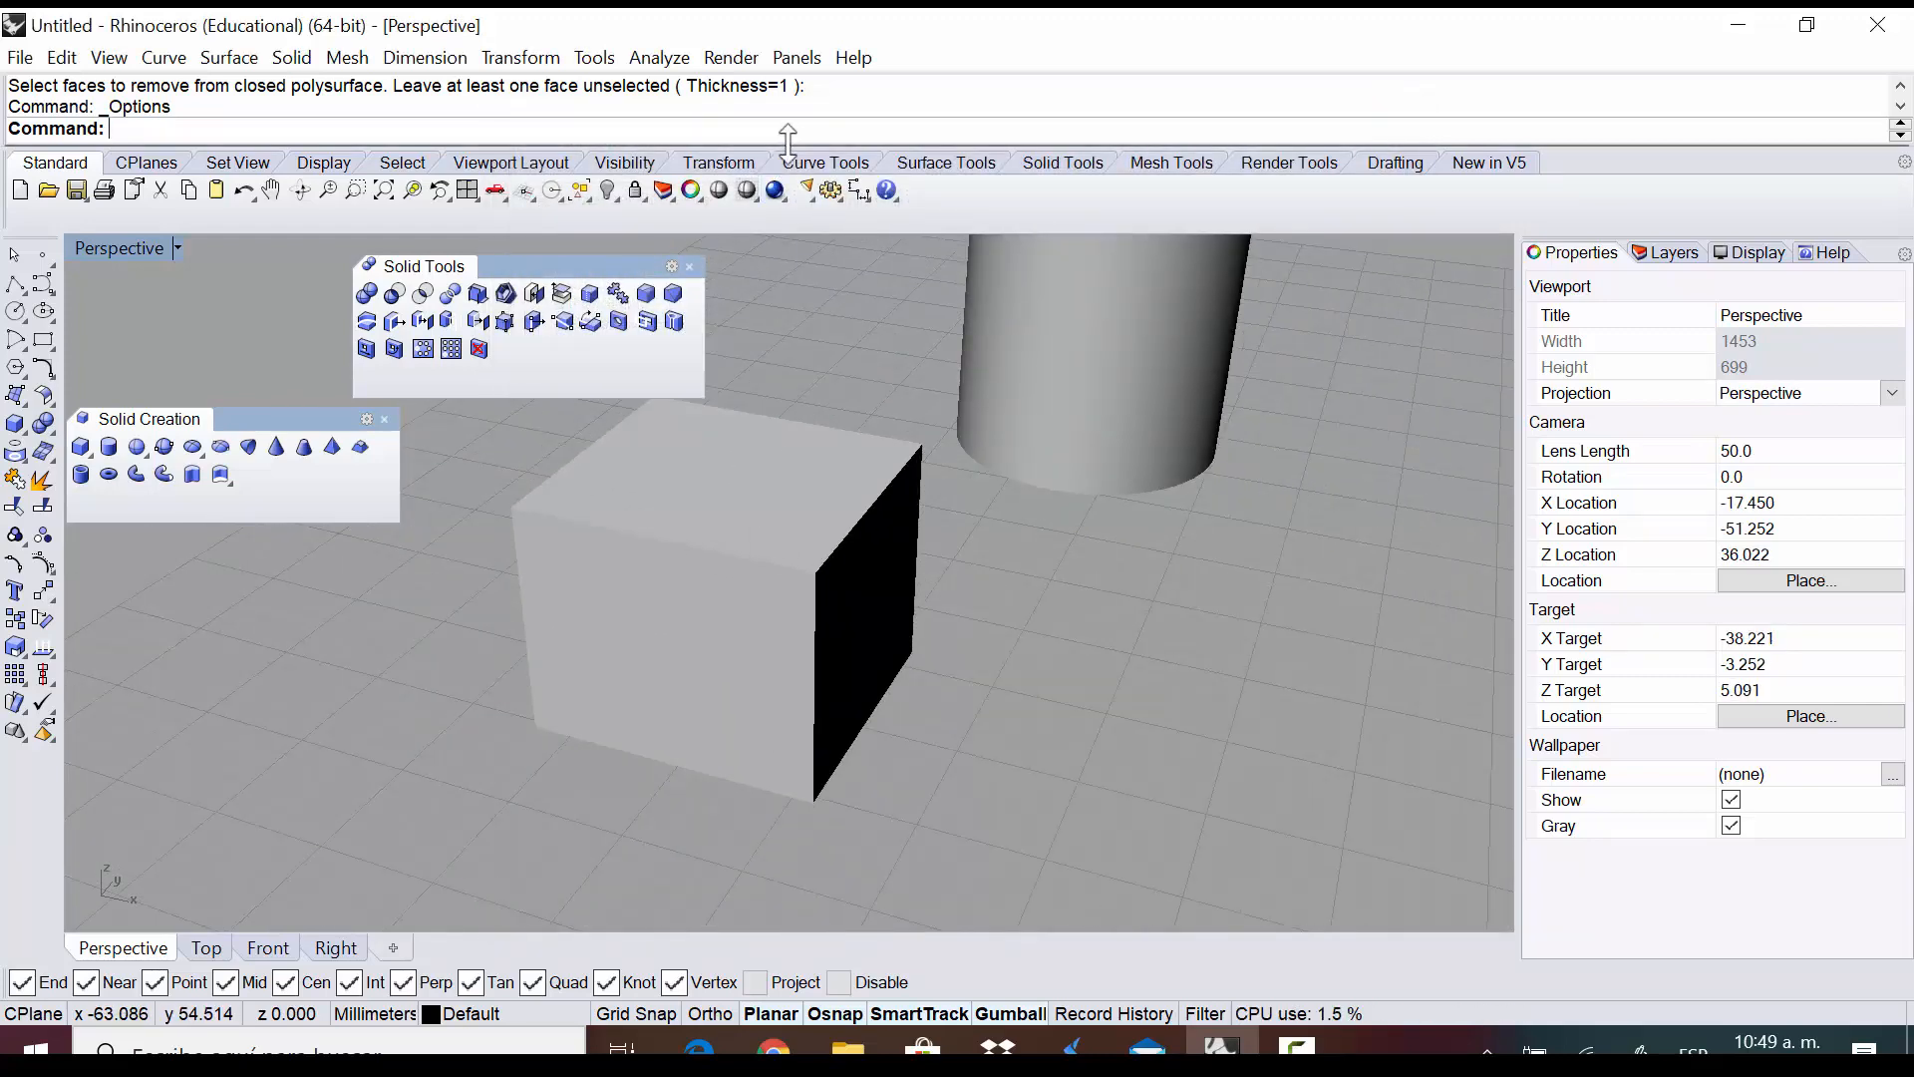
Shell the separated box at thickness 2 with its top and front faces removed, and inspect the thicker walls
left_click(508, 293)
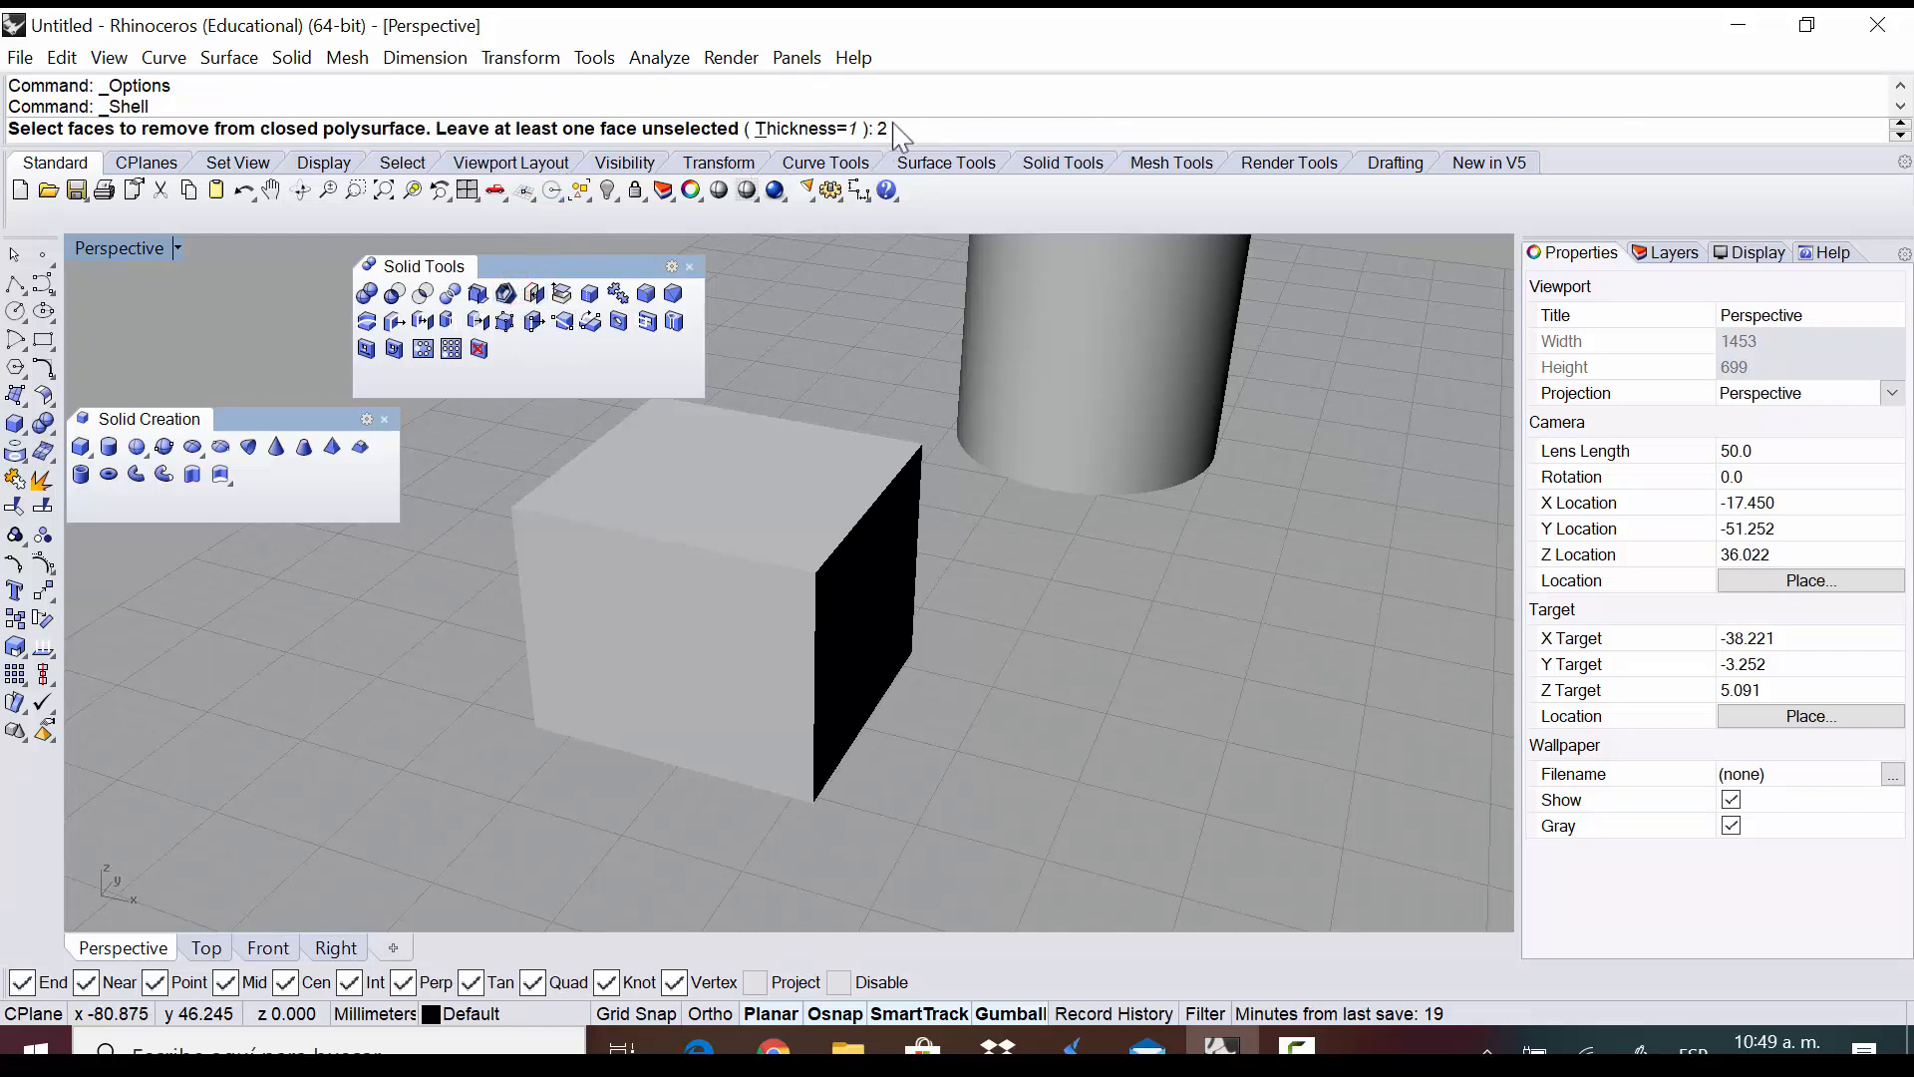
type("2")
key("Return")
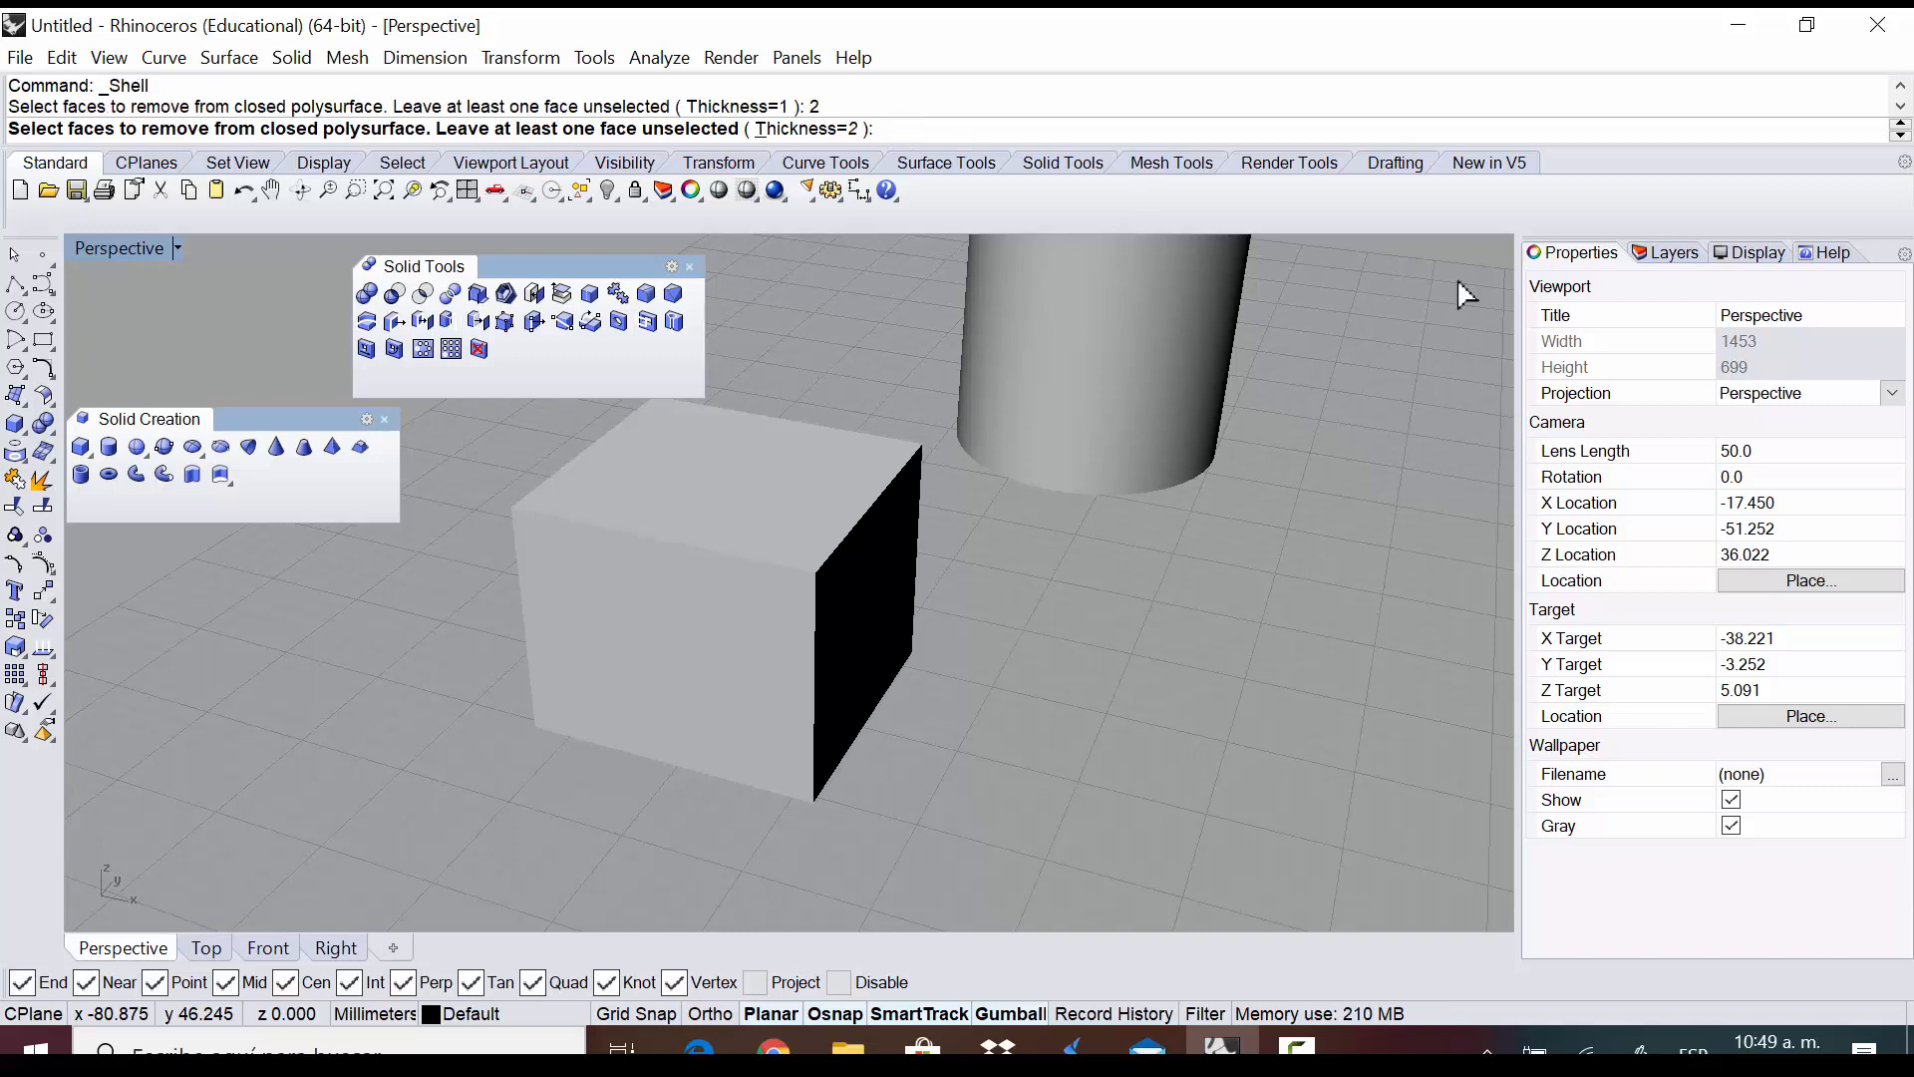
left_click(729, 491)
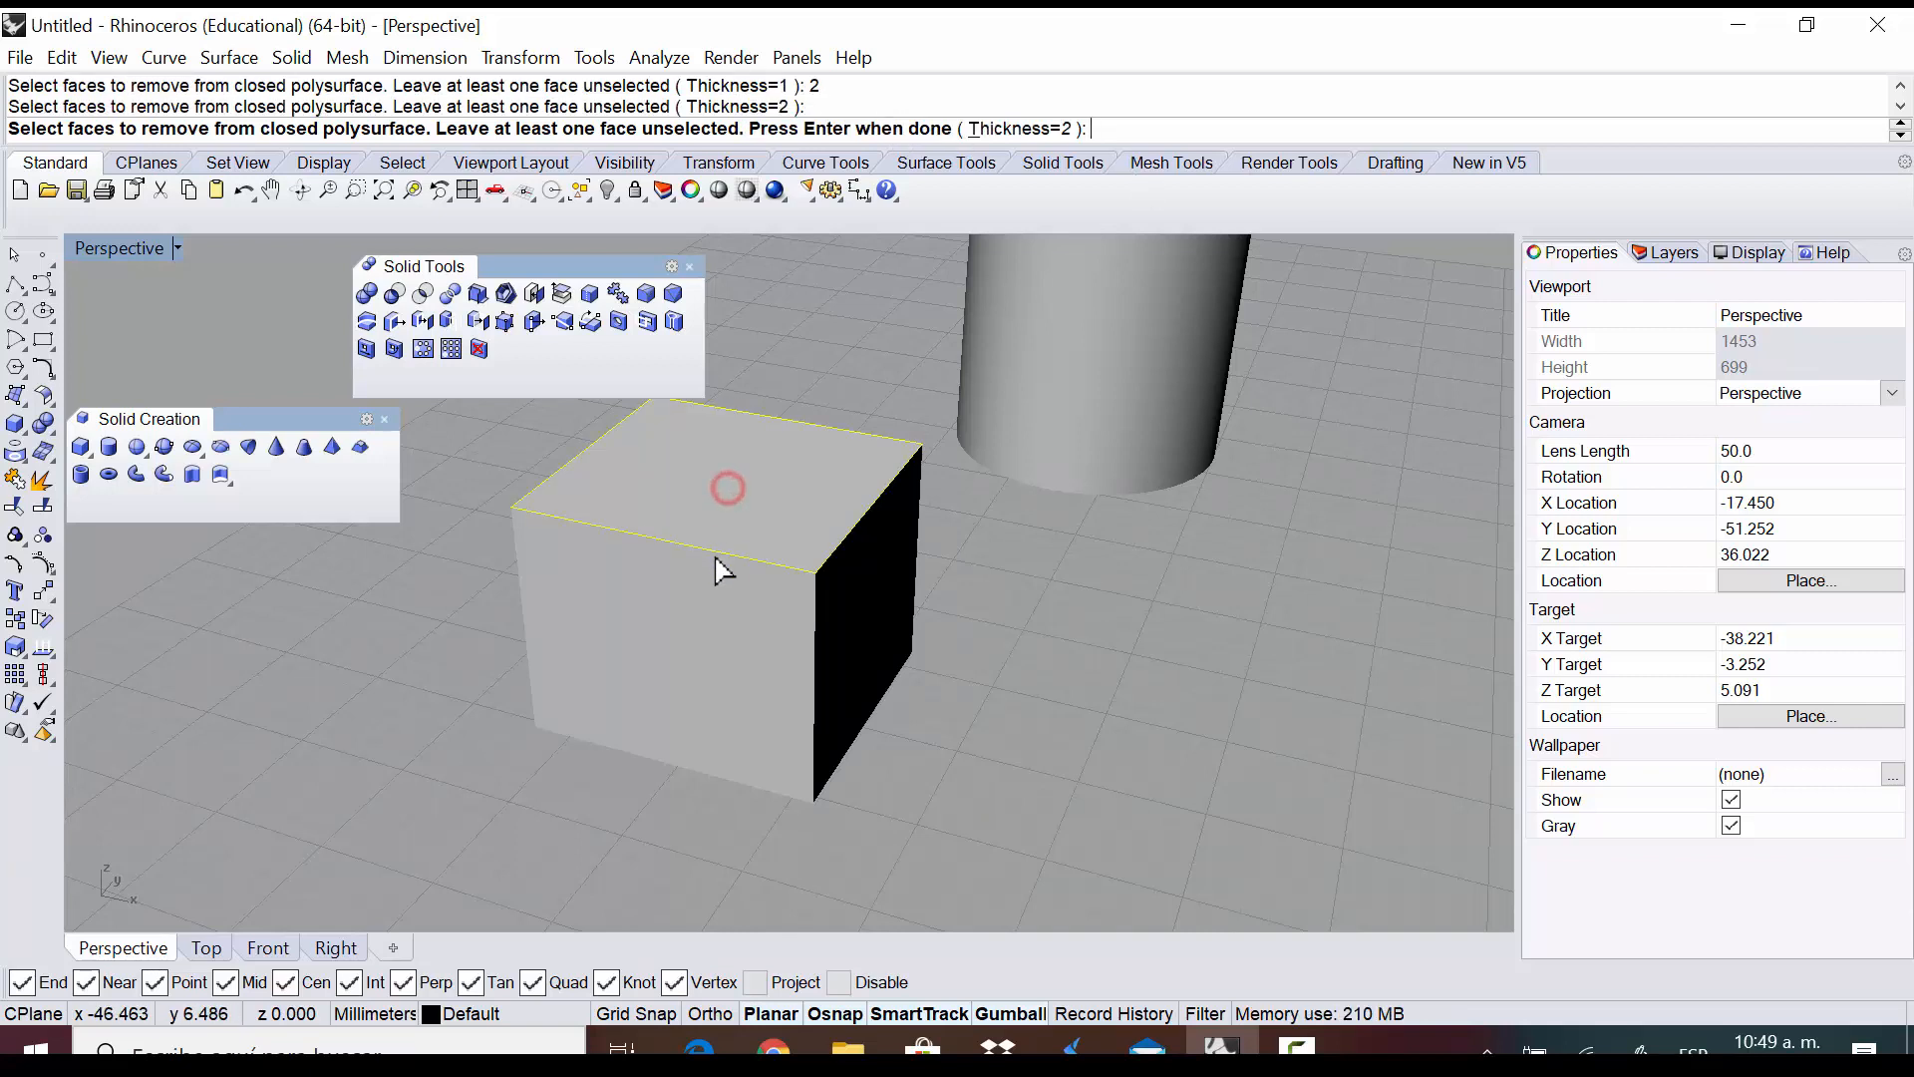
key("Return")
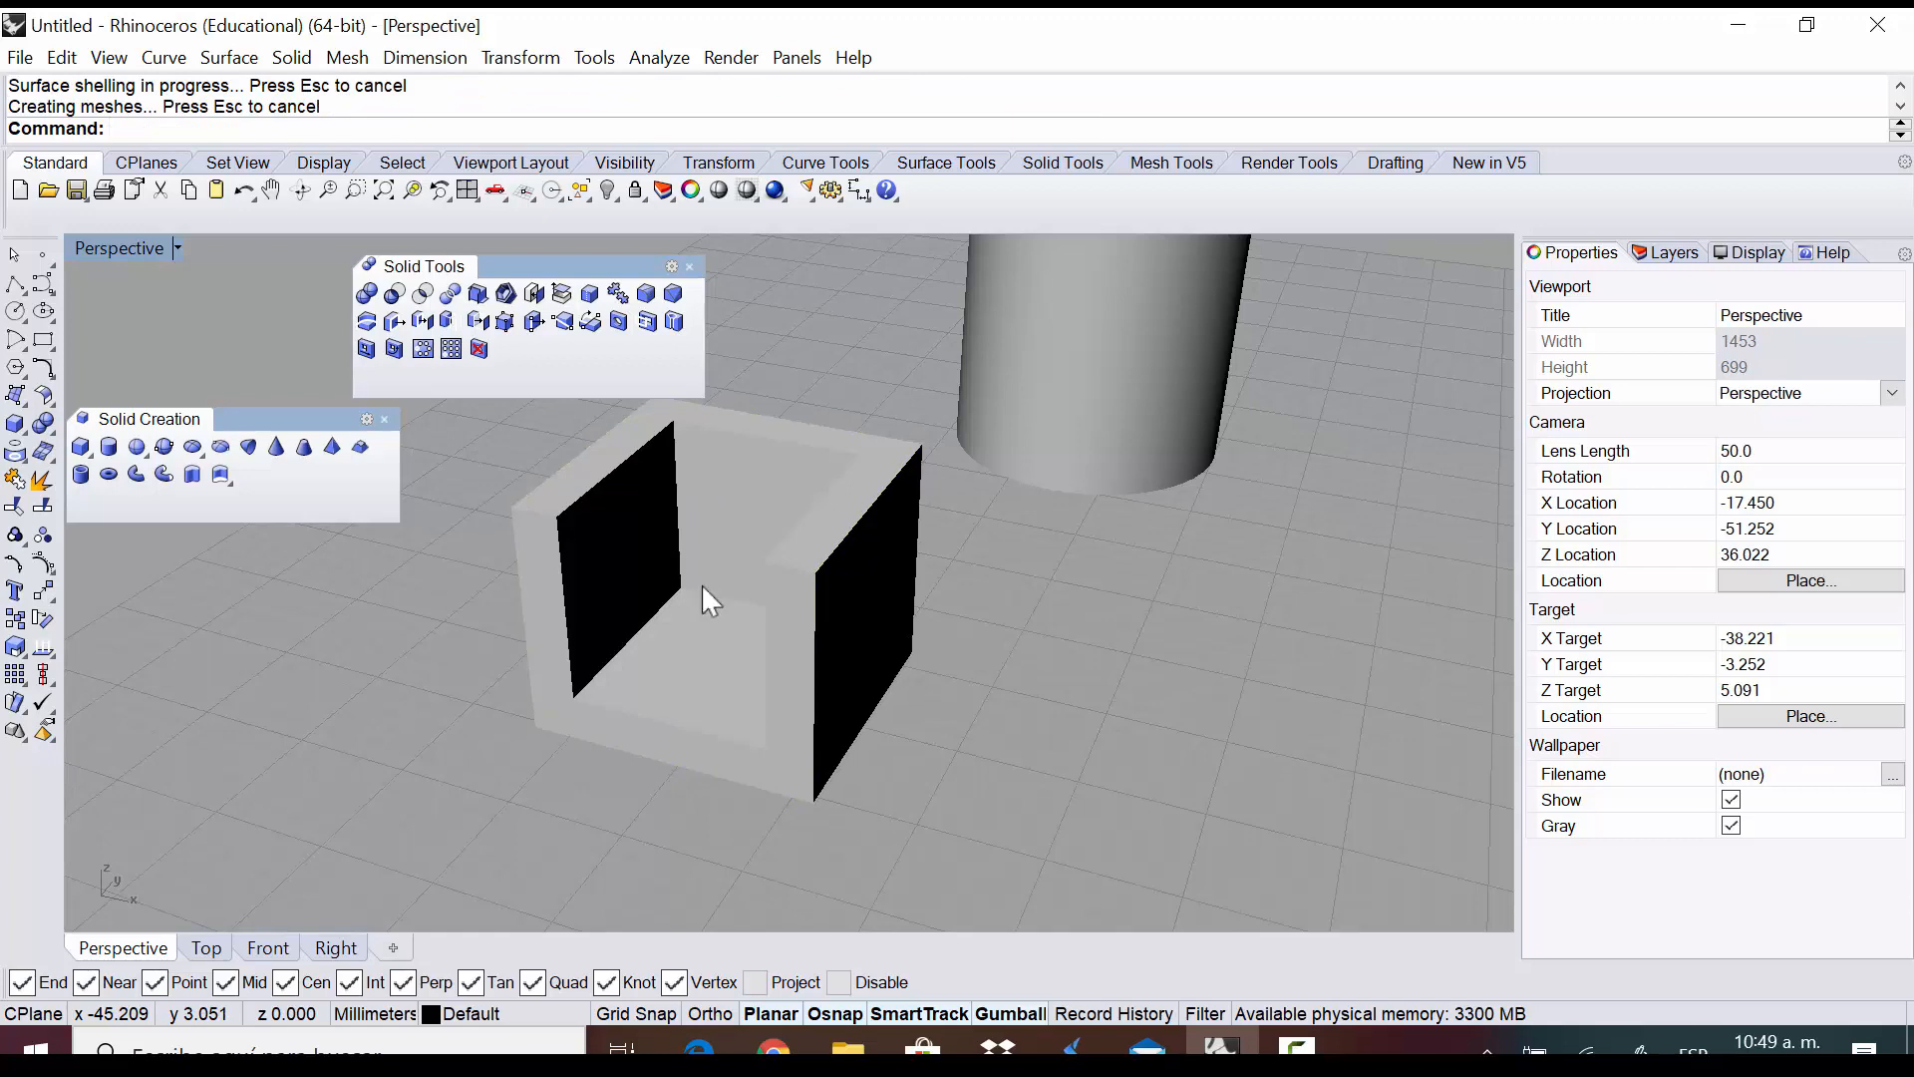
right_click_drag(750, 598, 803, 638)
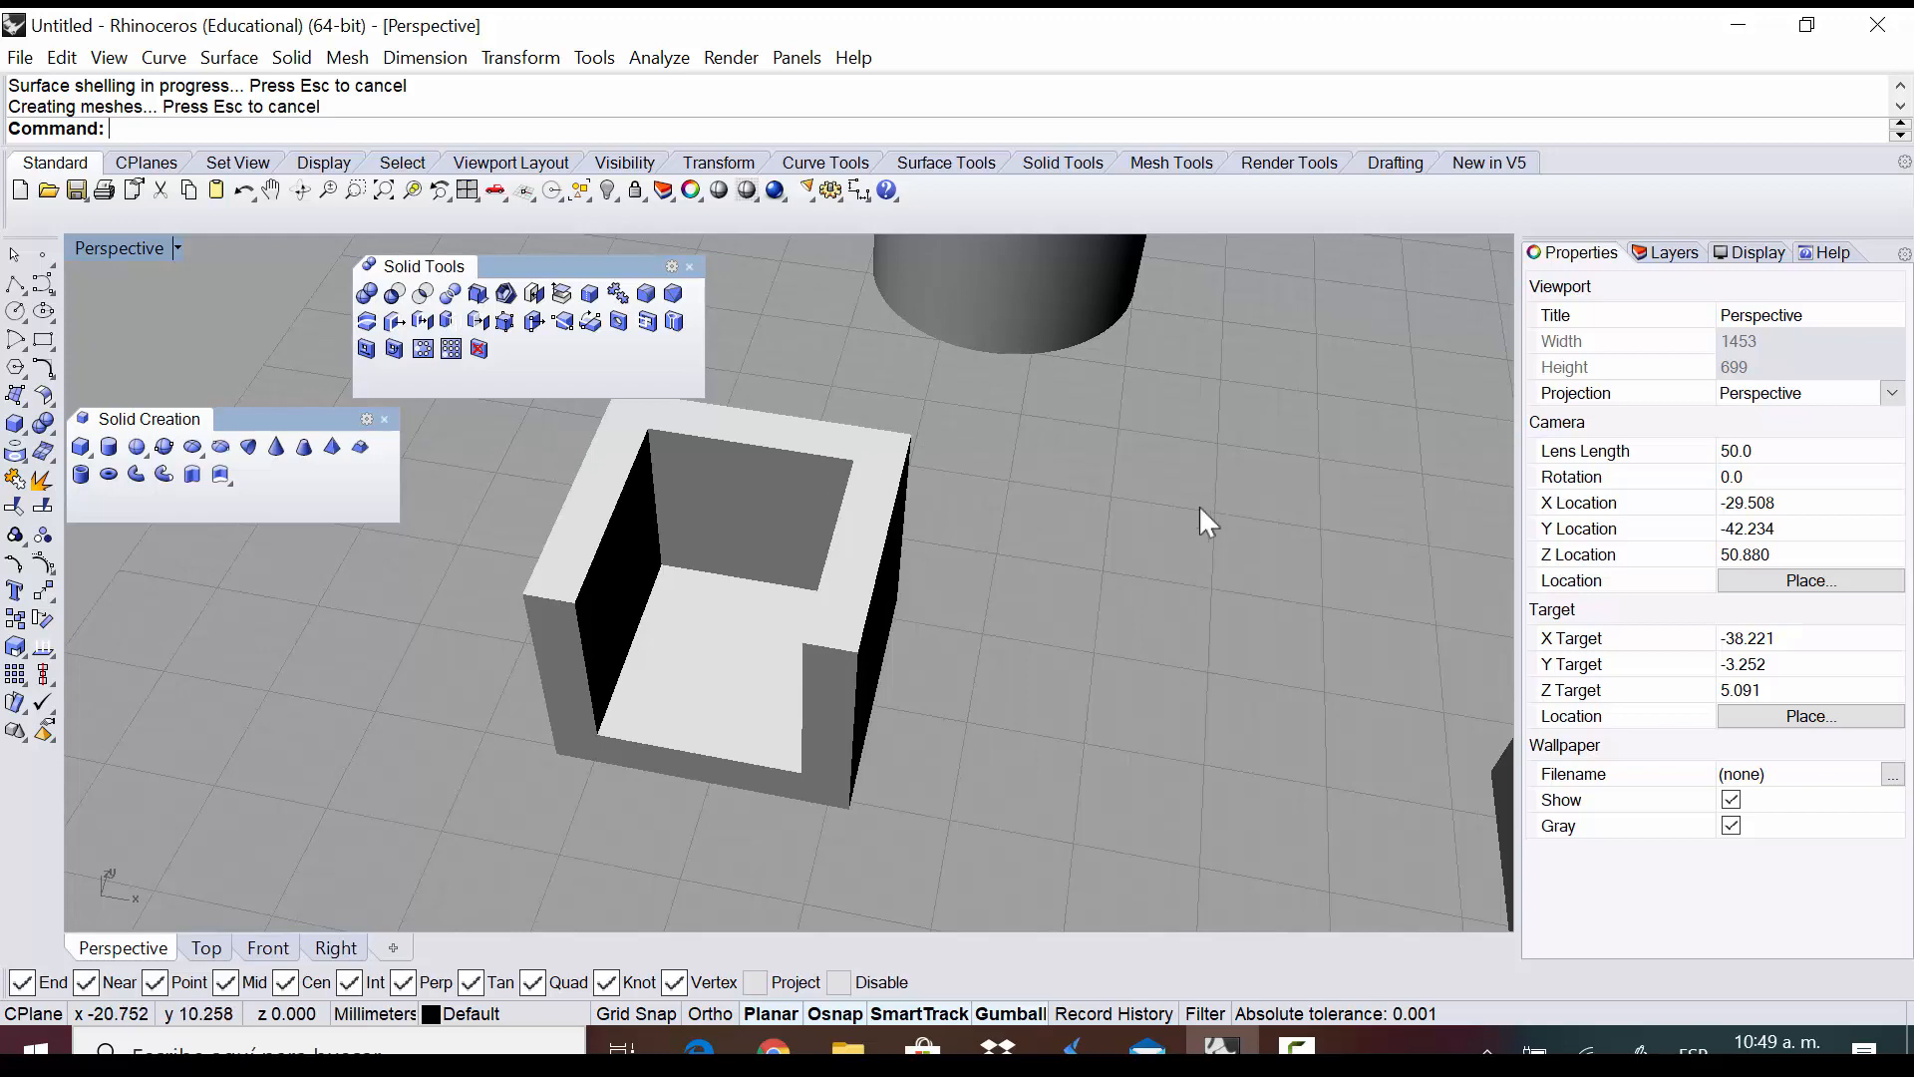
Shell the standalone cylinder behind the box at thickness 2 with its top face removed
scroll(683, 754, "down", 10)
right_click_drag(709, 662, 748, 653)
scroll(832, 437, "up", 8)
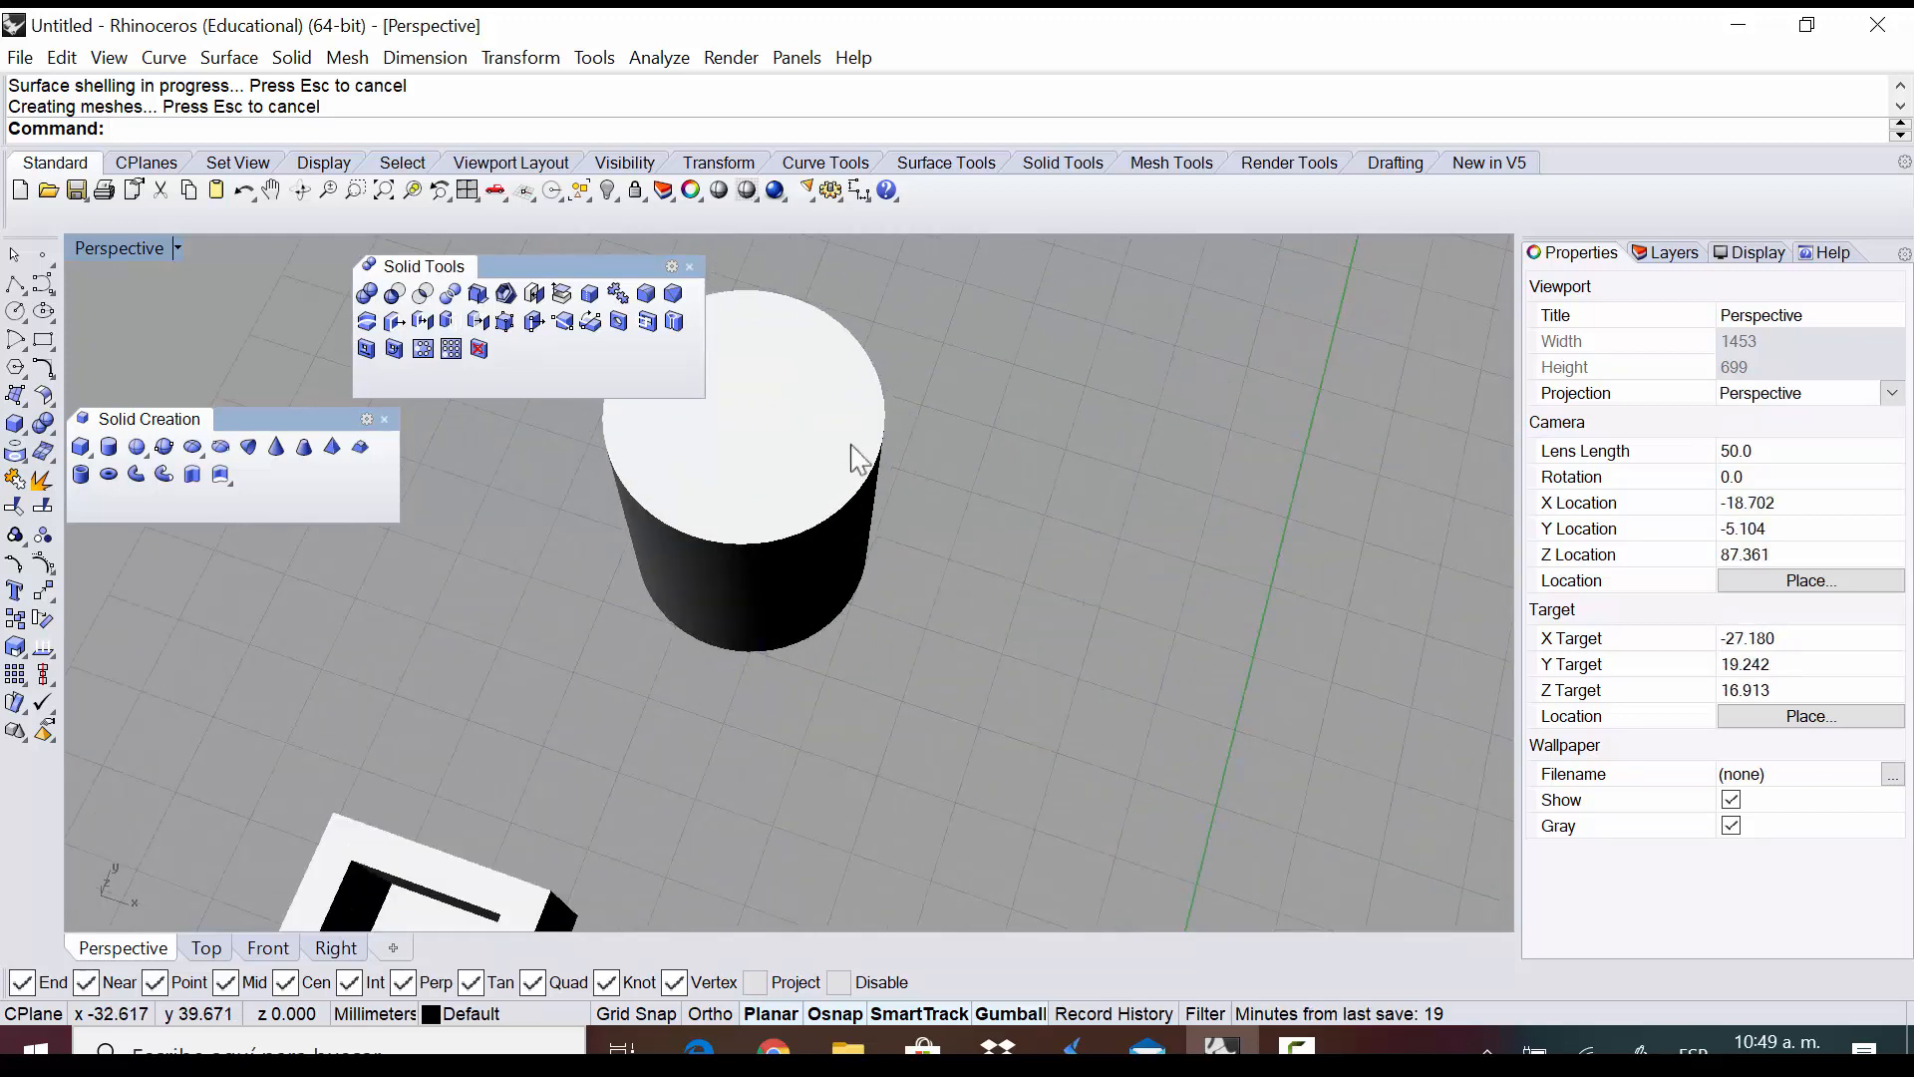
right_click_drag(910, 458, 926, 475)
scroll(922, 449, "down", 5)
scroll(889, 404, "up", 5)
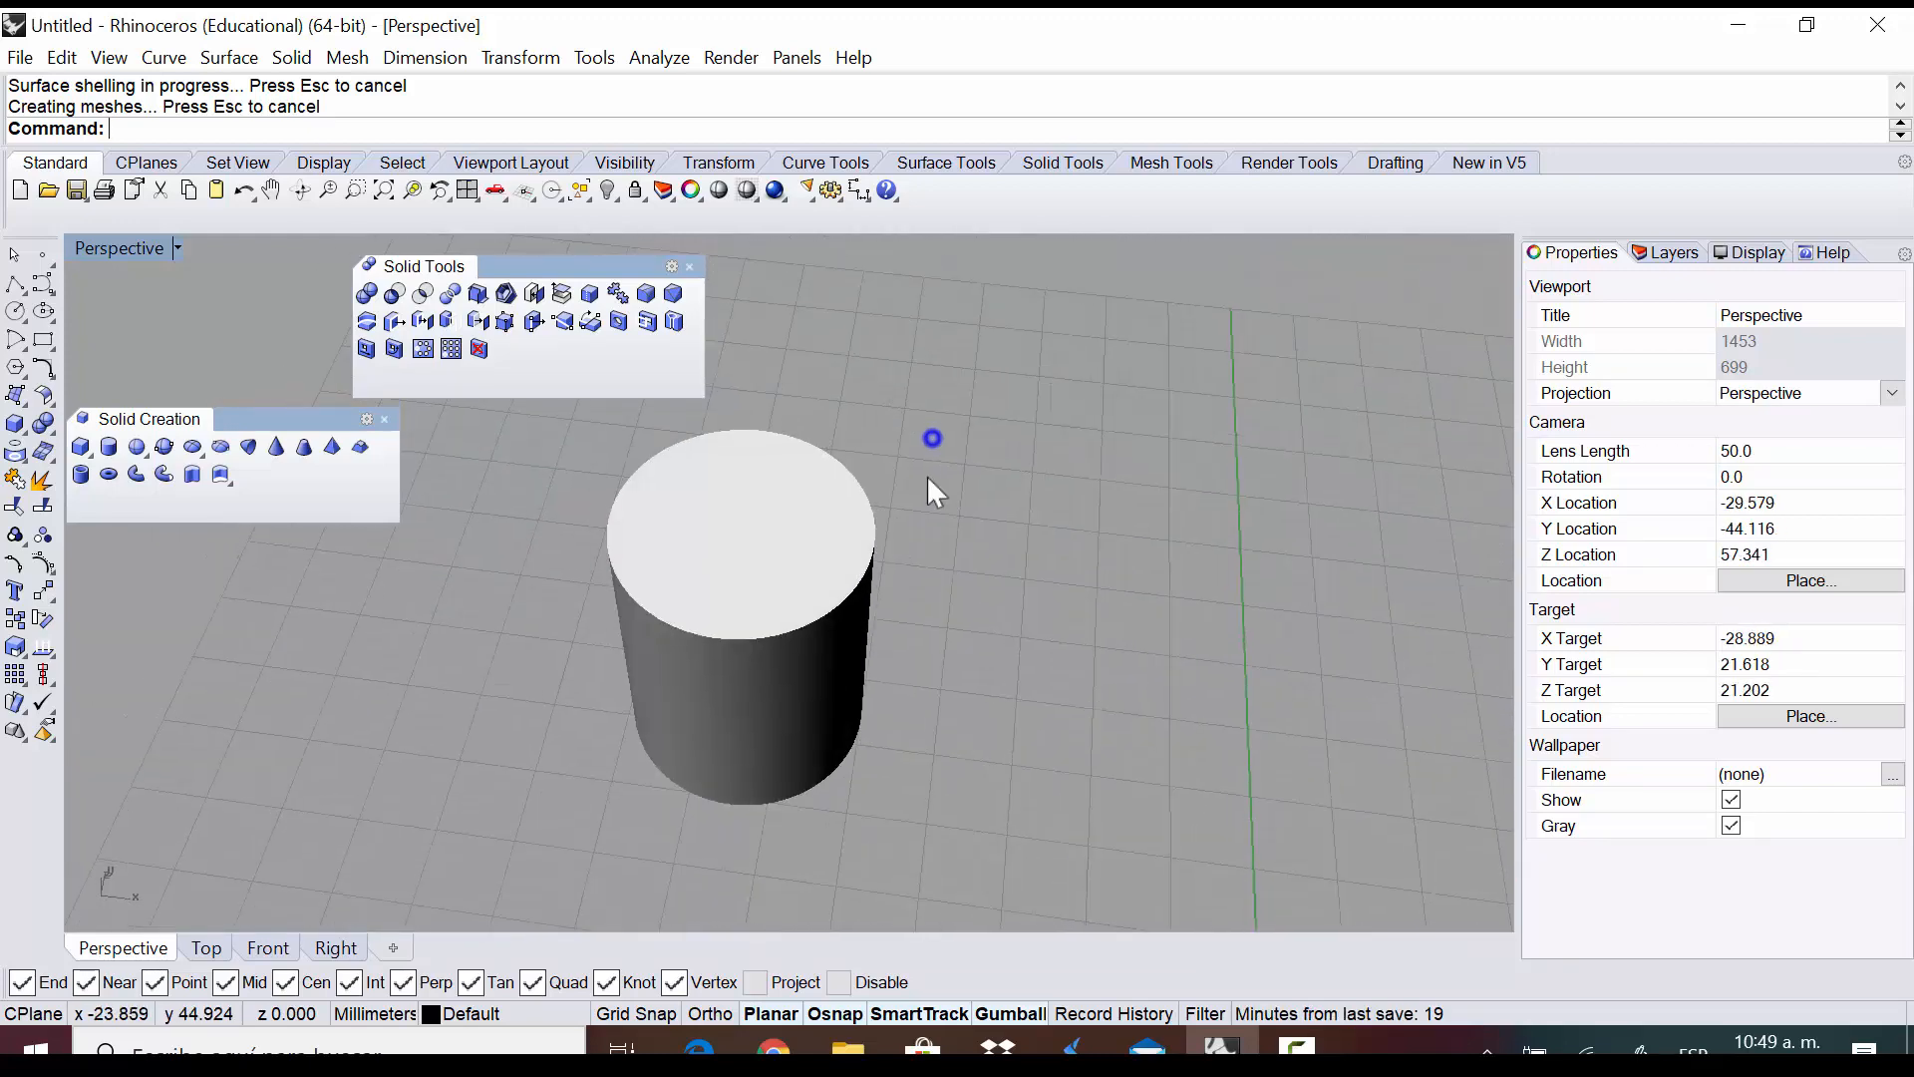
left_click(478, 293)
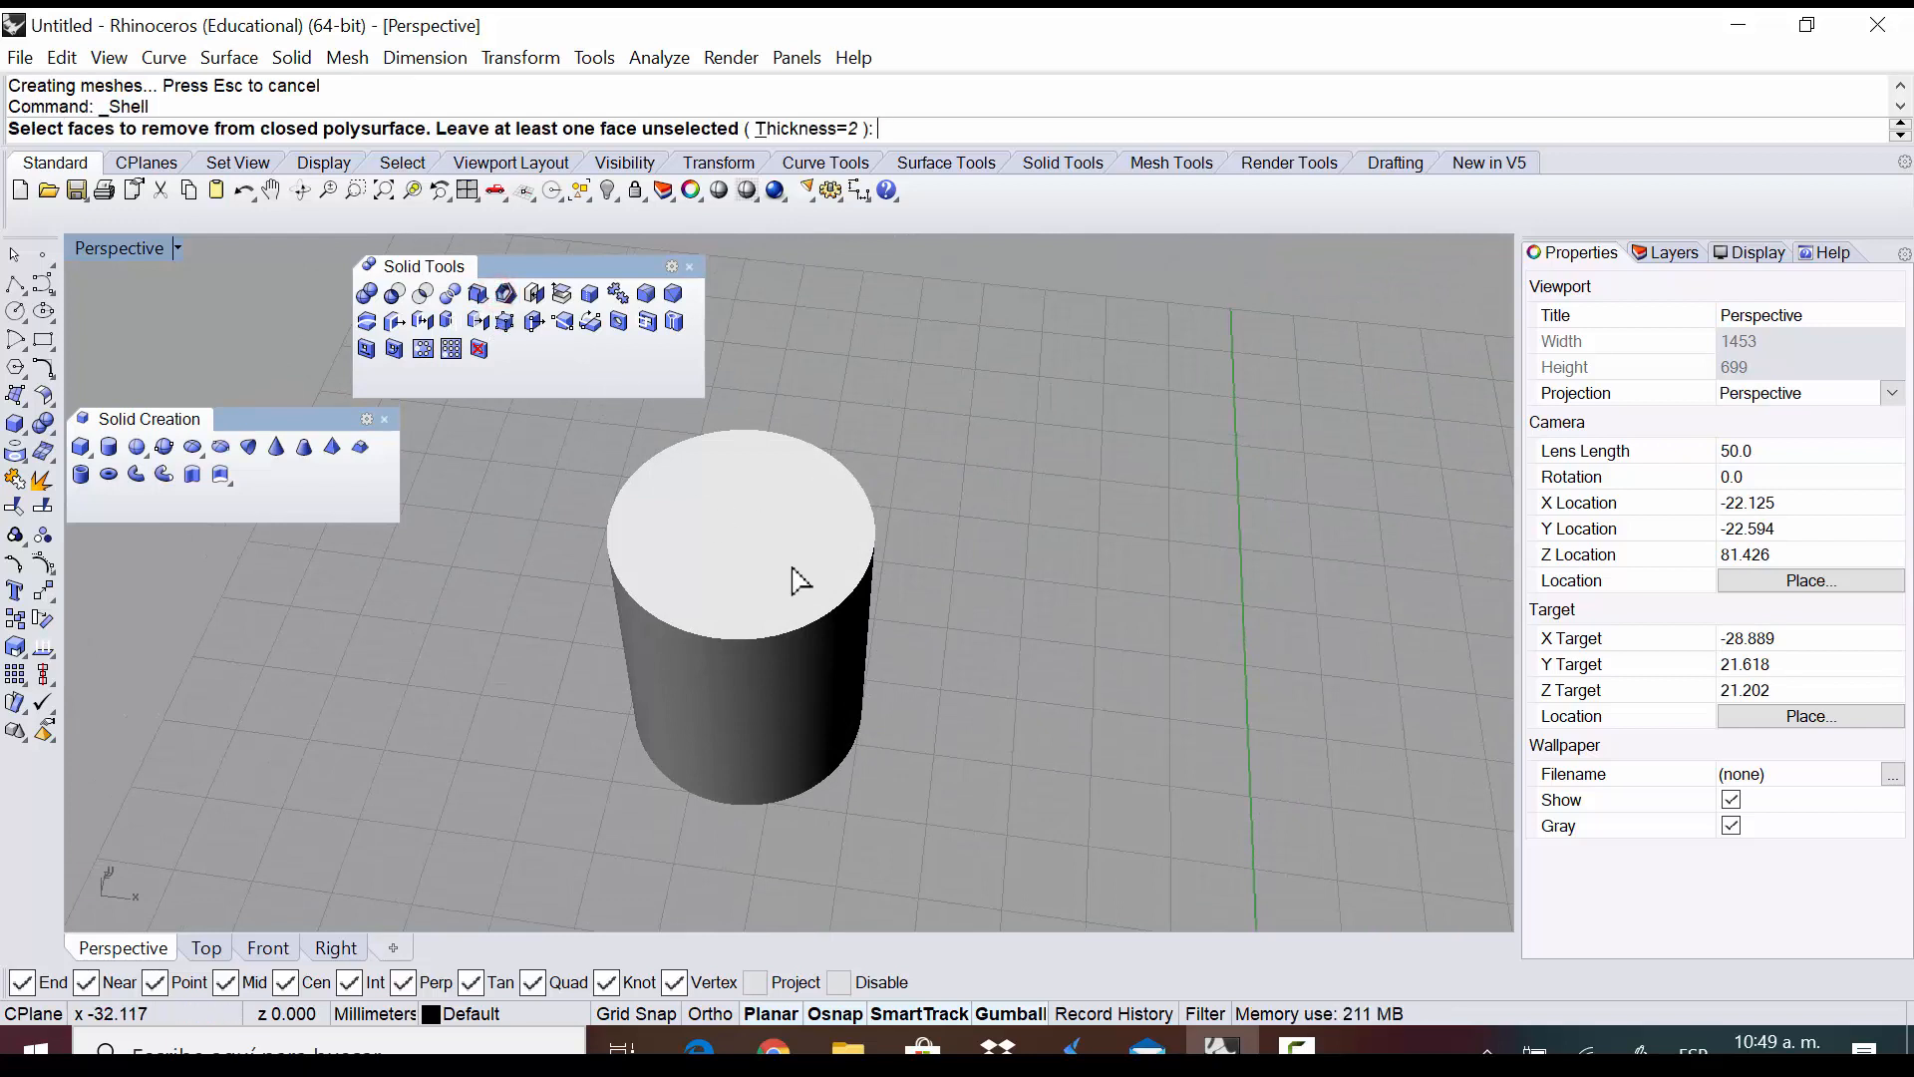
left_click(767, 488)
key("Return")
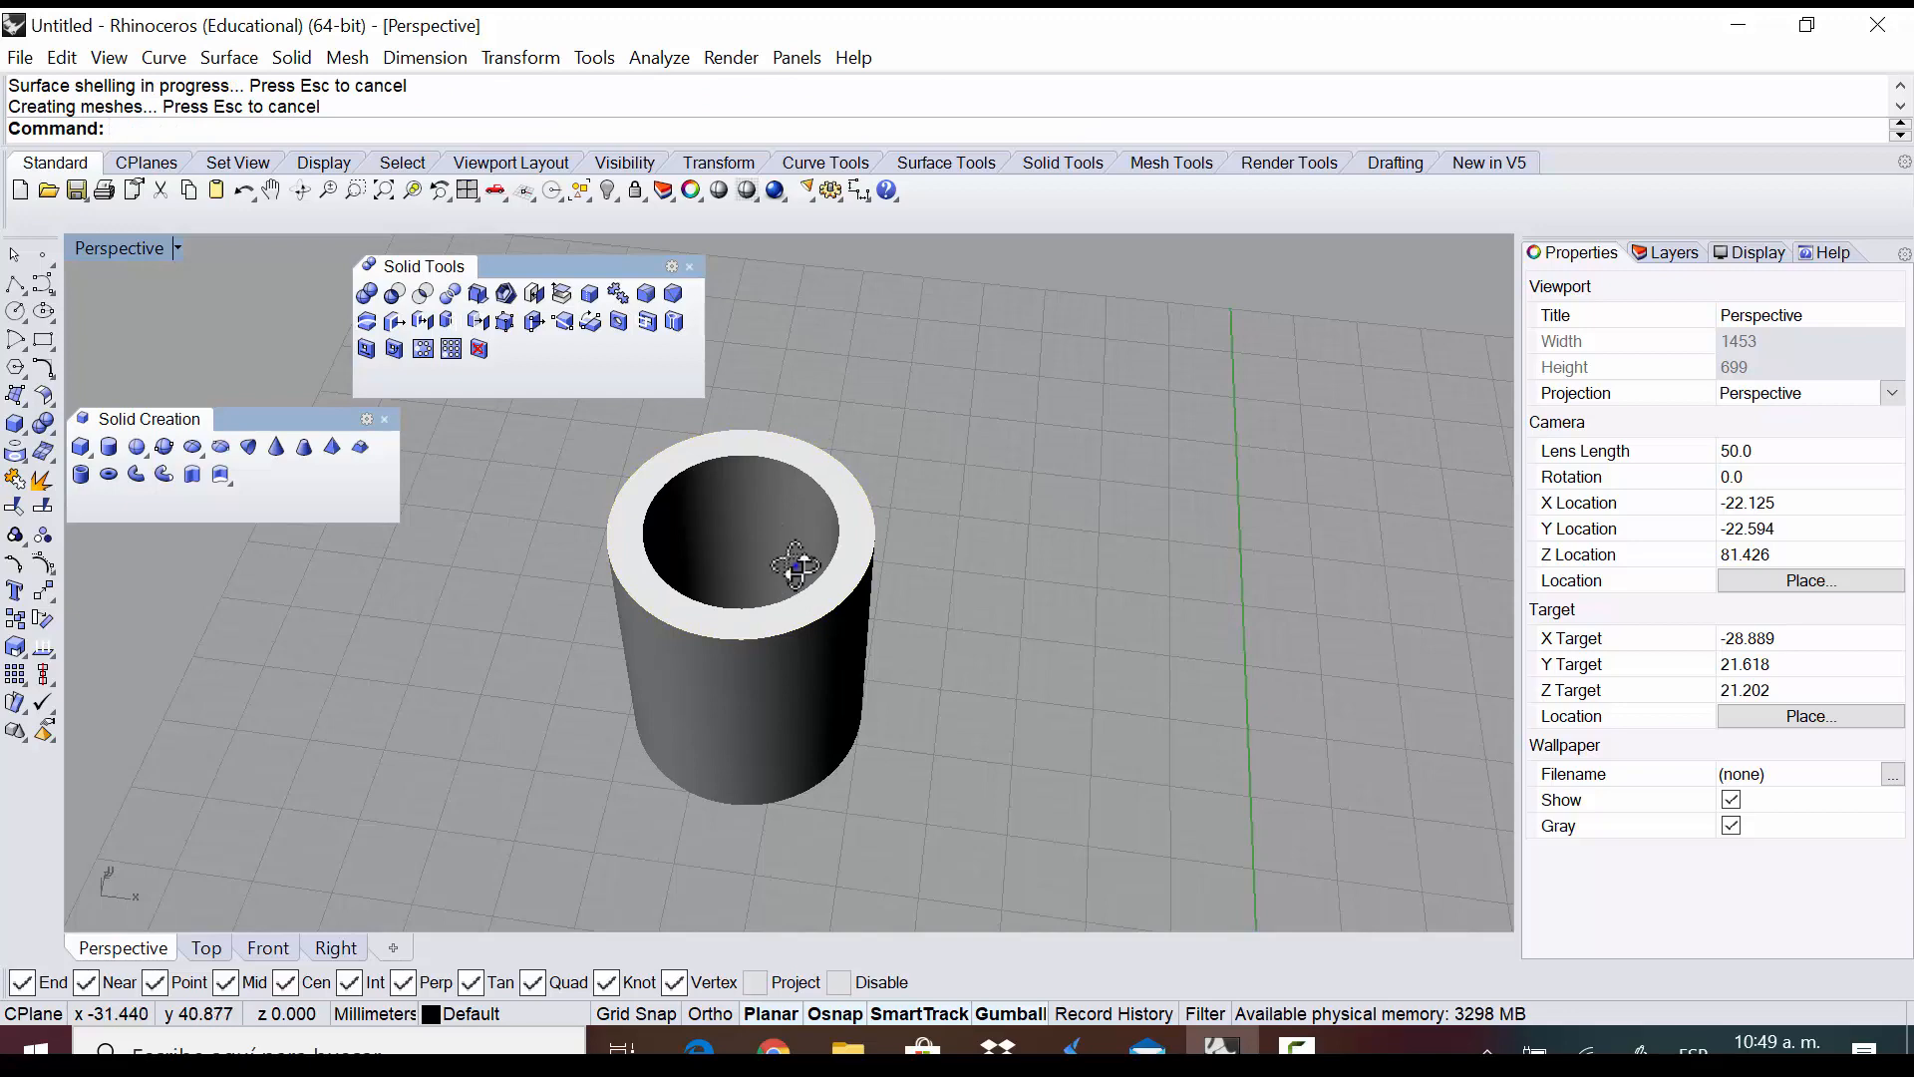
Inspect the hollow cylinder and move it along the X axis, away from the shelled box's column
right_click_drag(795, 559, 837, 665)
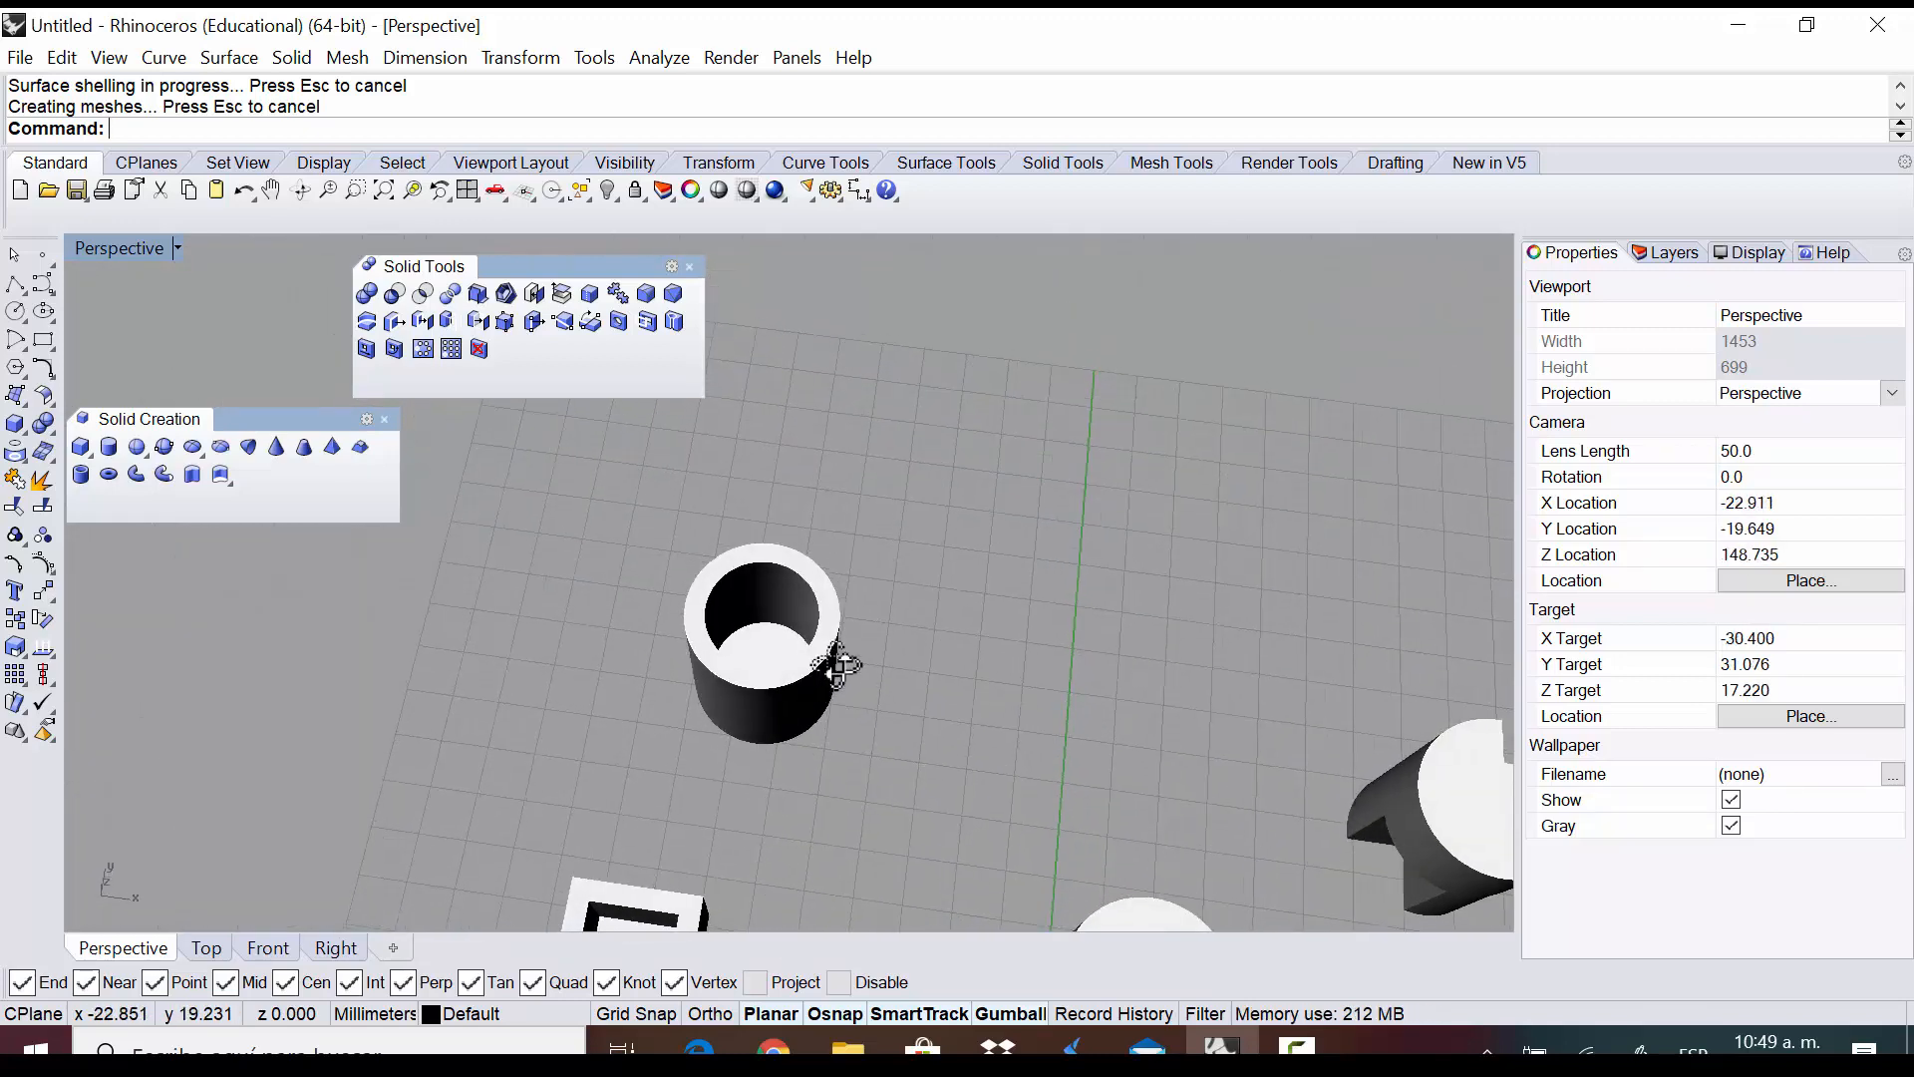
scroll(837, 665, "down", 3)
scroll(847, 638, "up", 4)
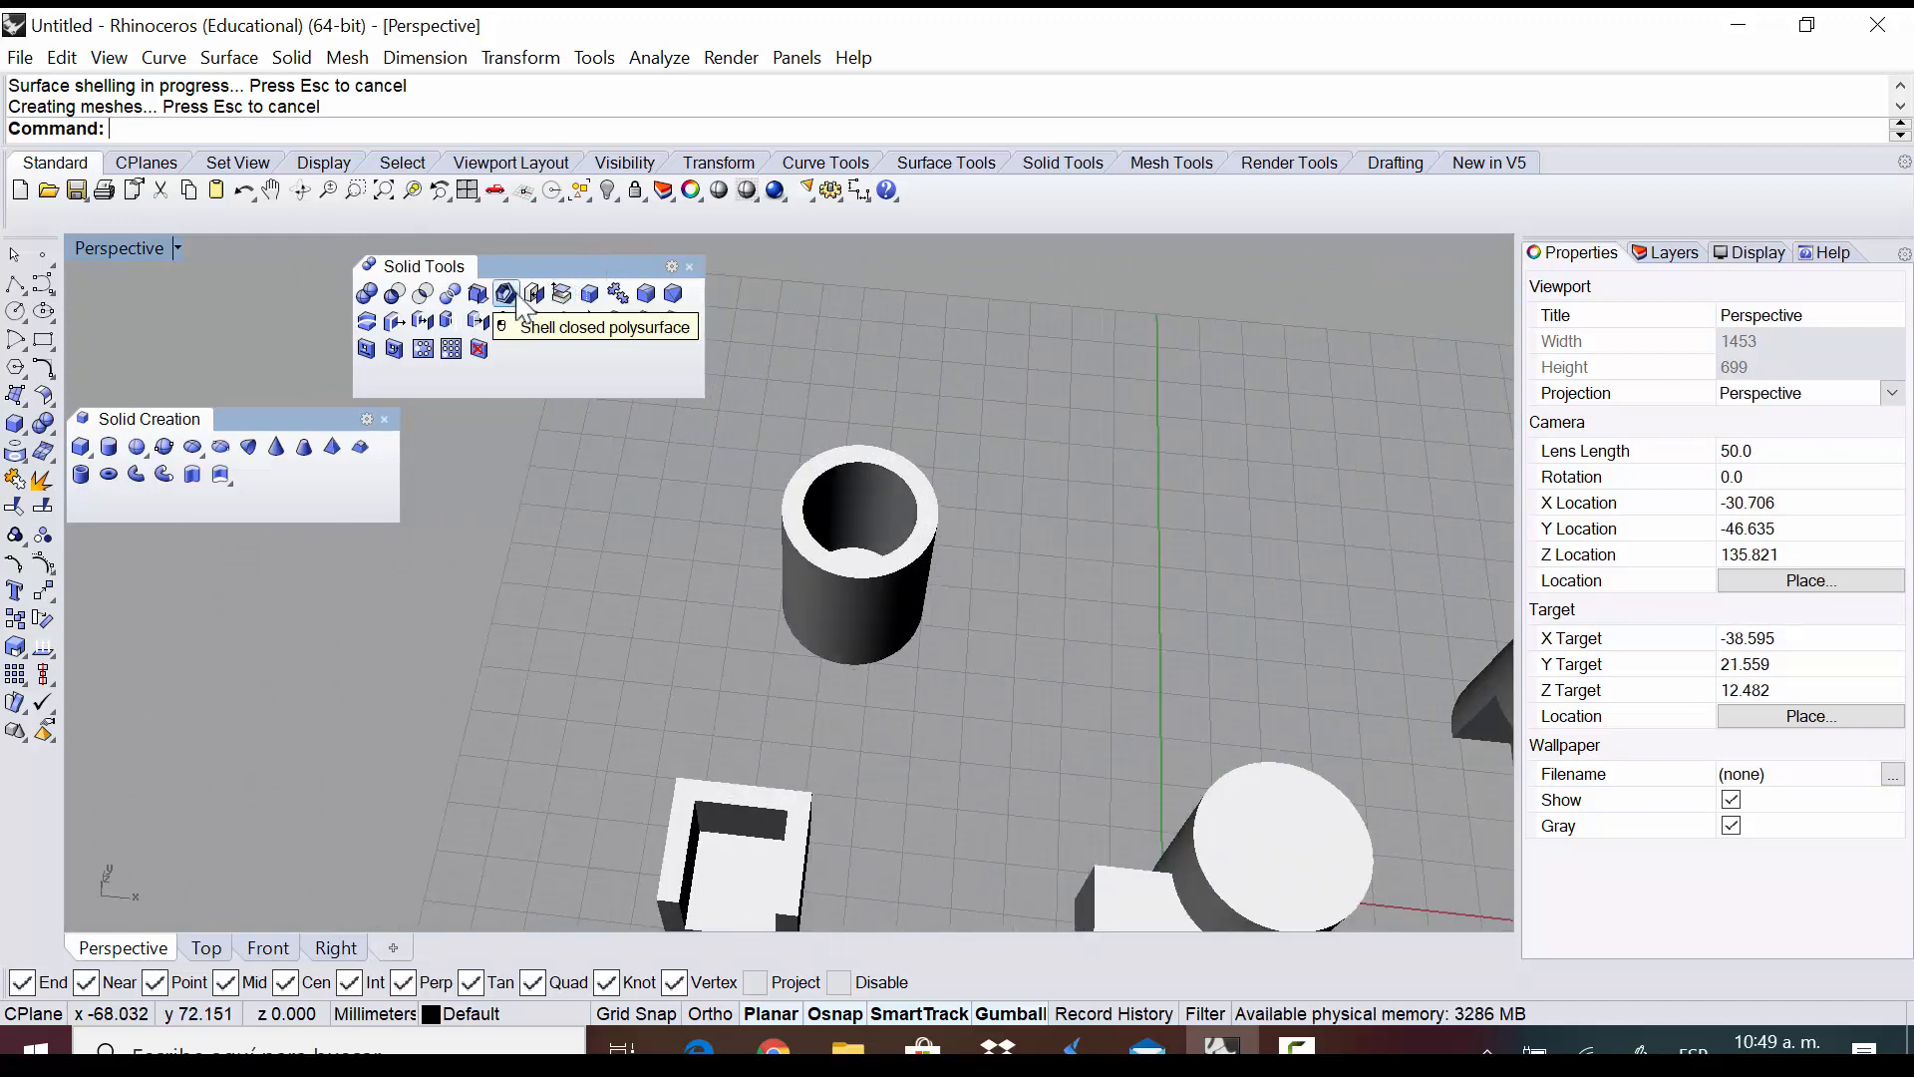
scroll(931, 505, "down", 3)
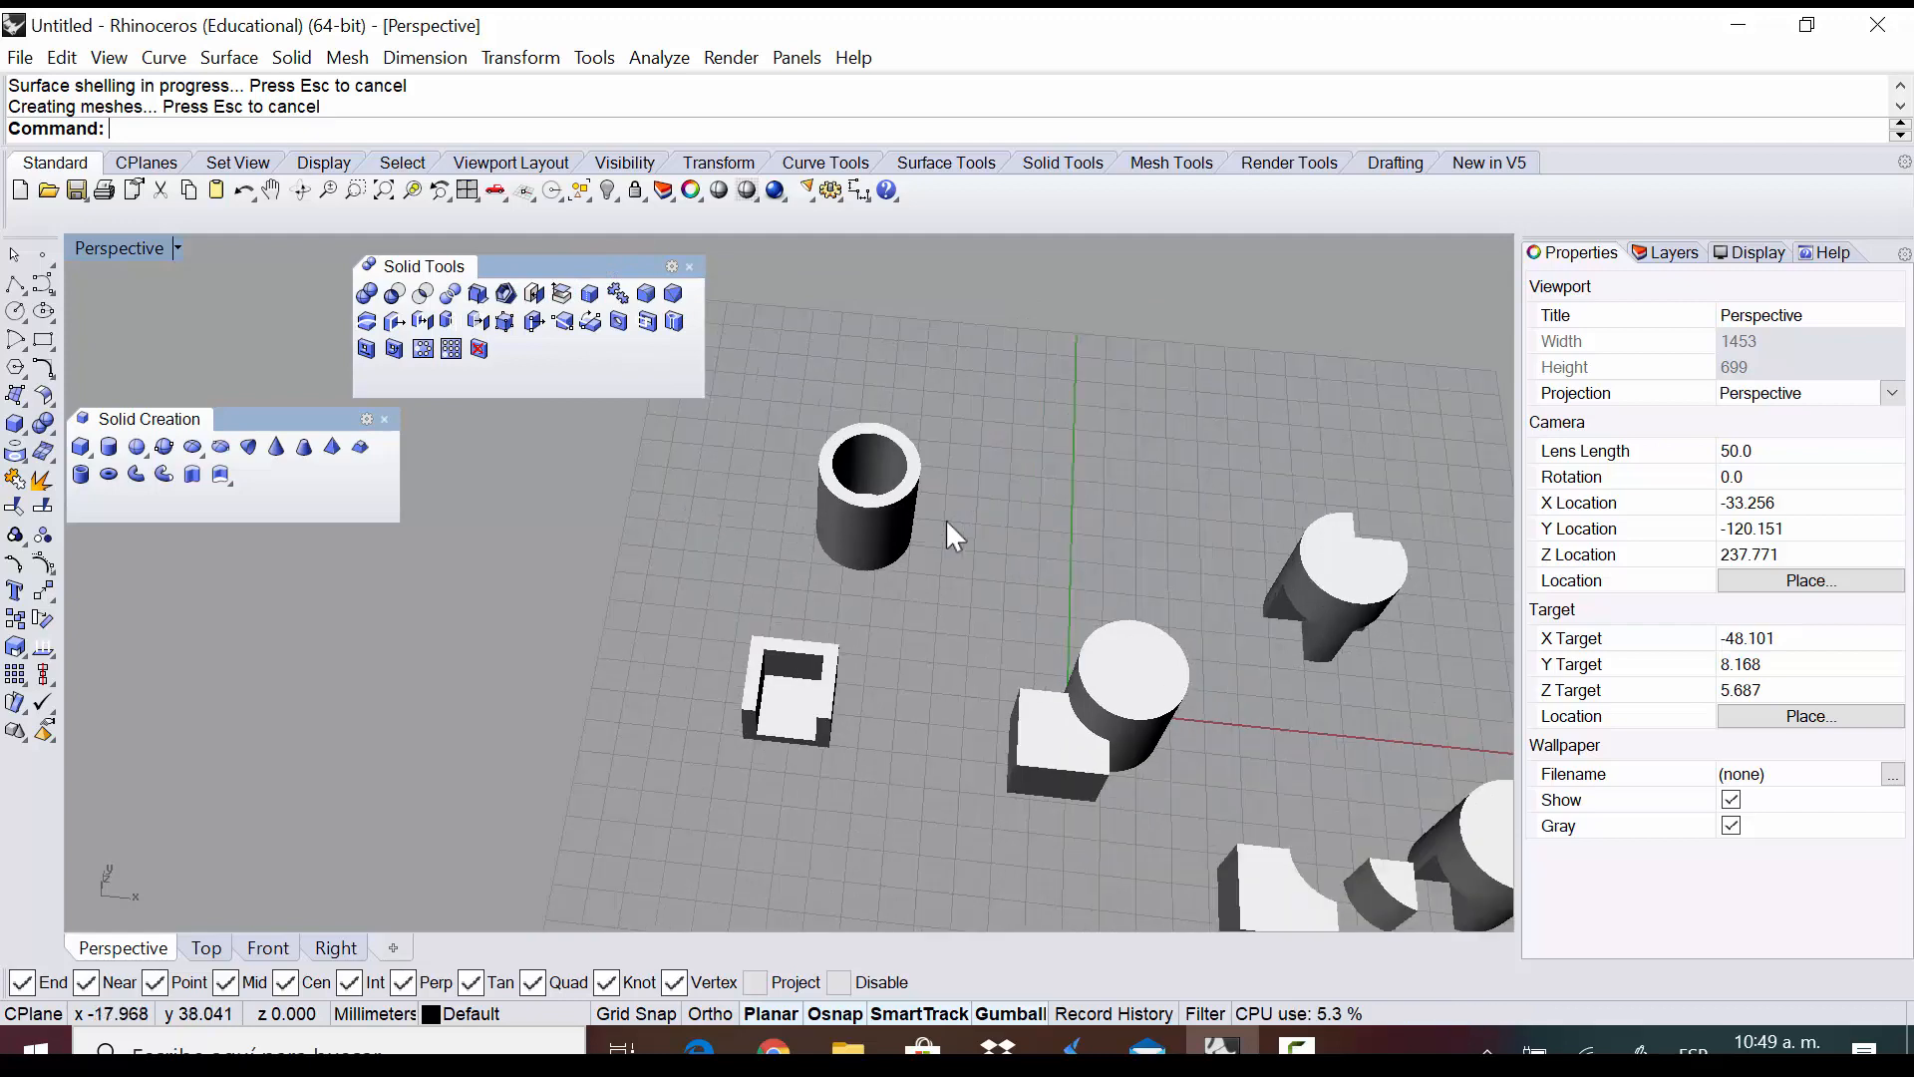
right_click_drag(927, 484, 781, 508)
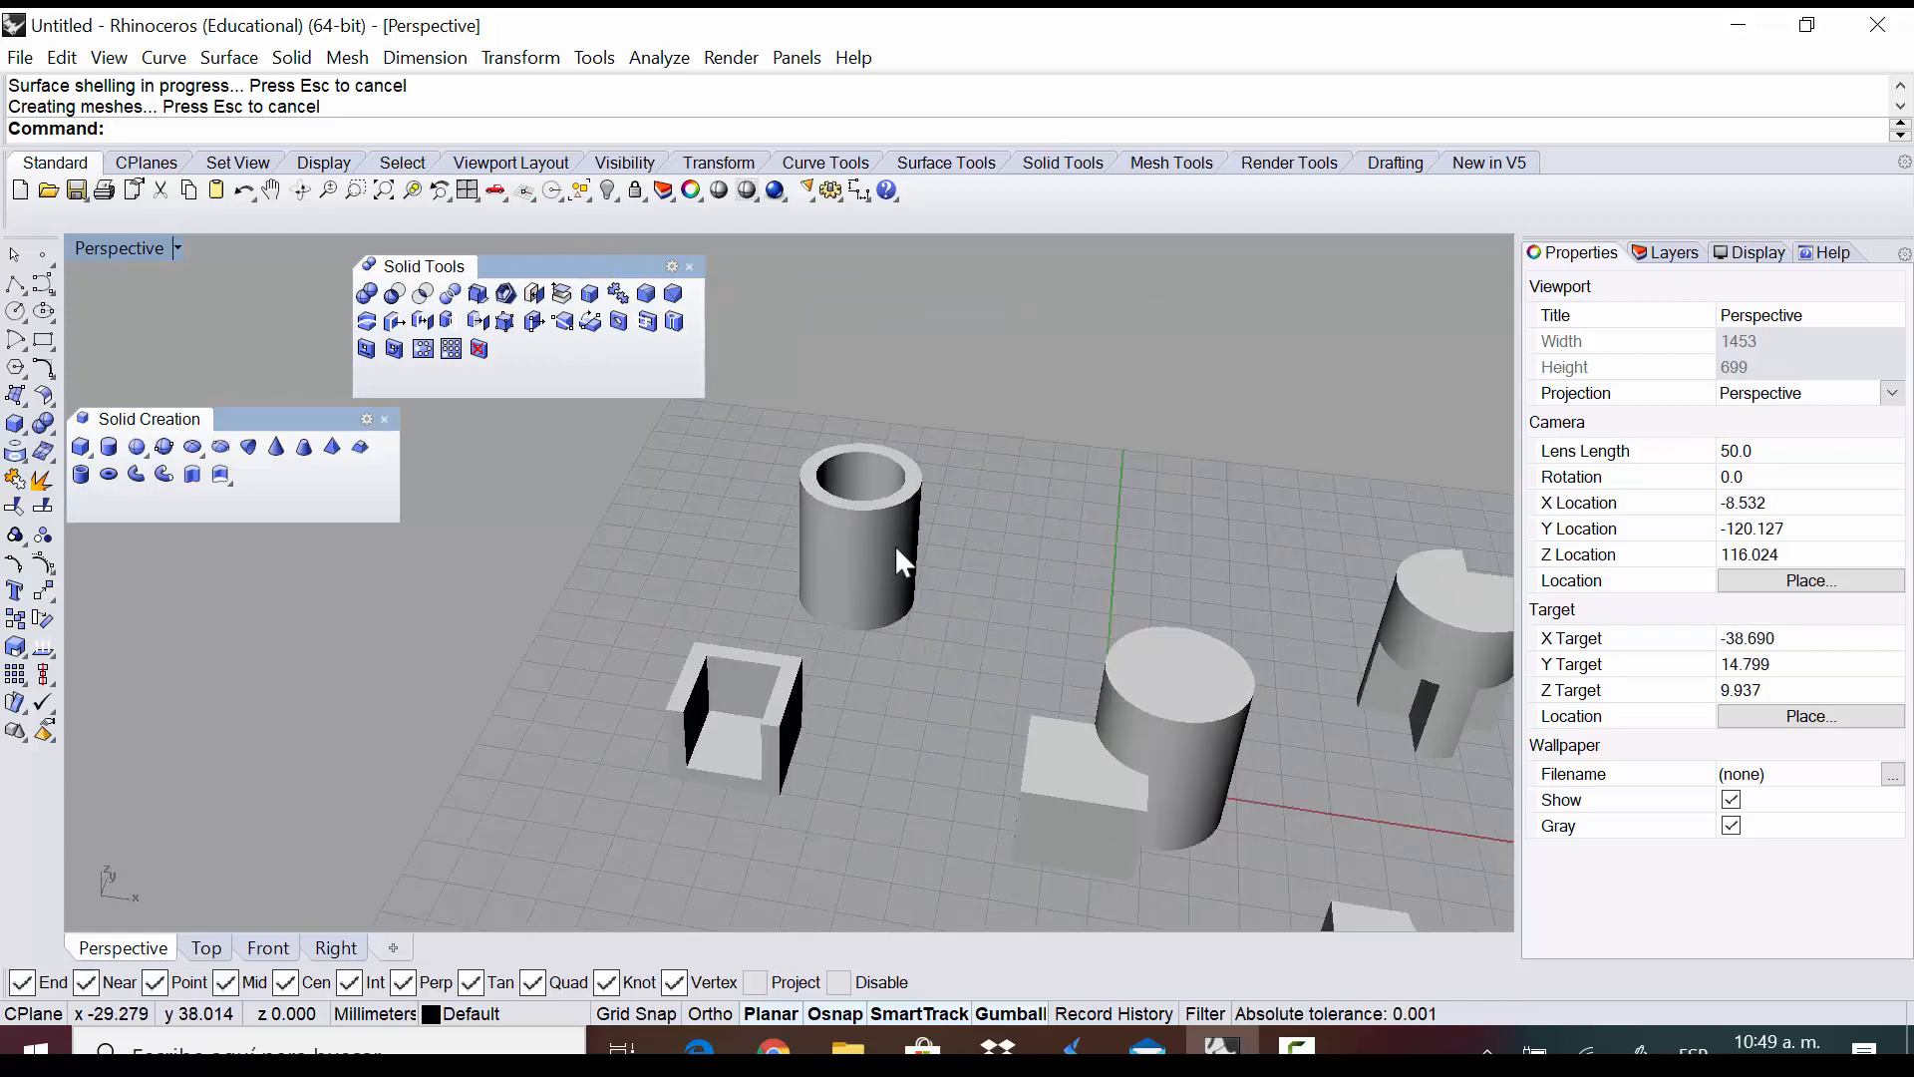
scroll(917, 513, "down", 2)
left_click(915, 488)
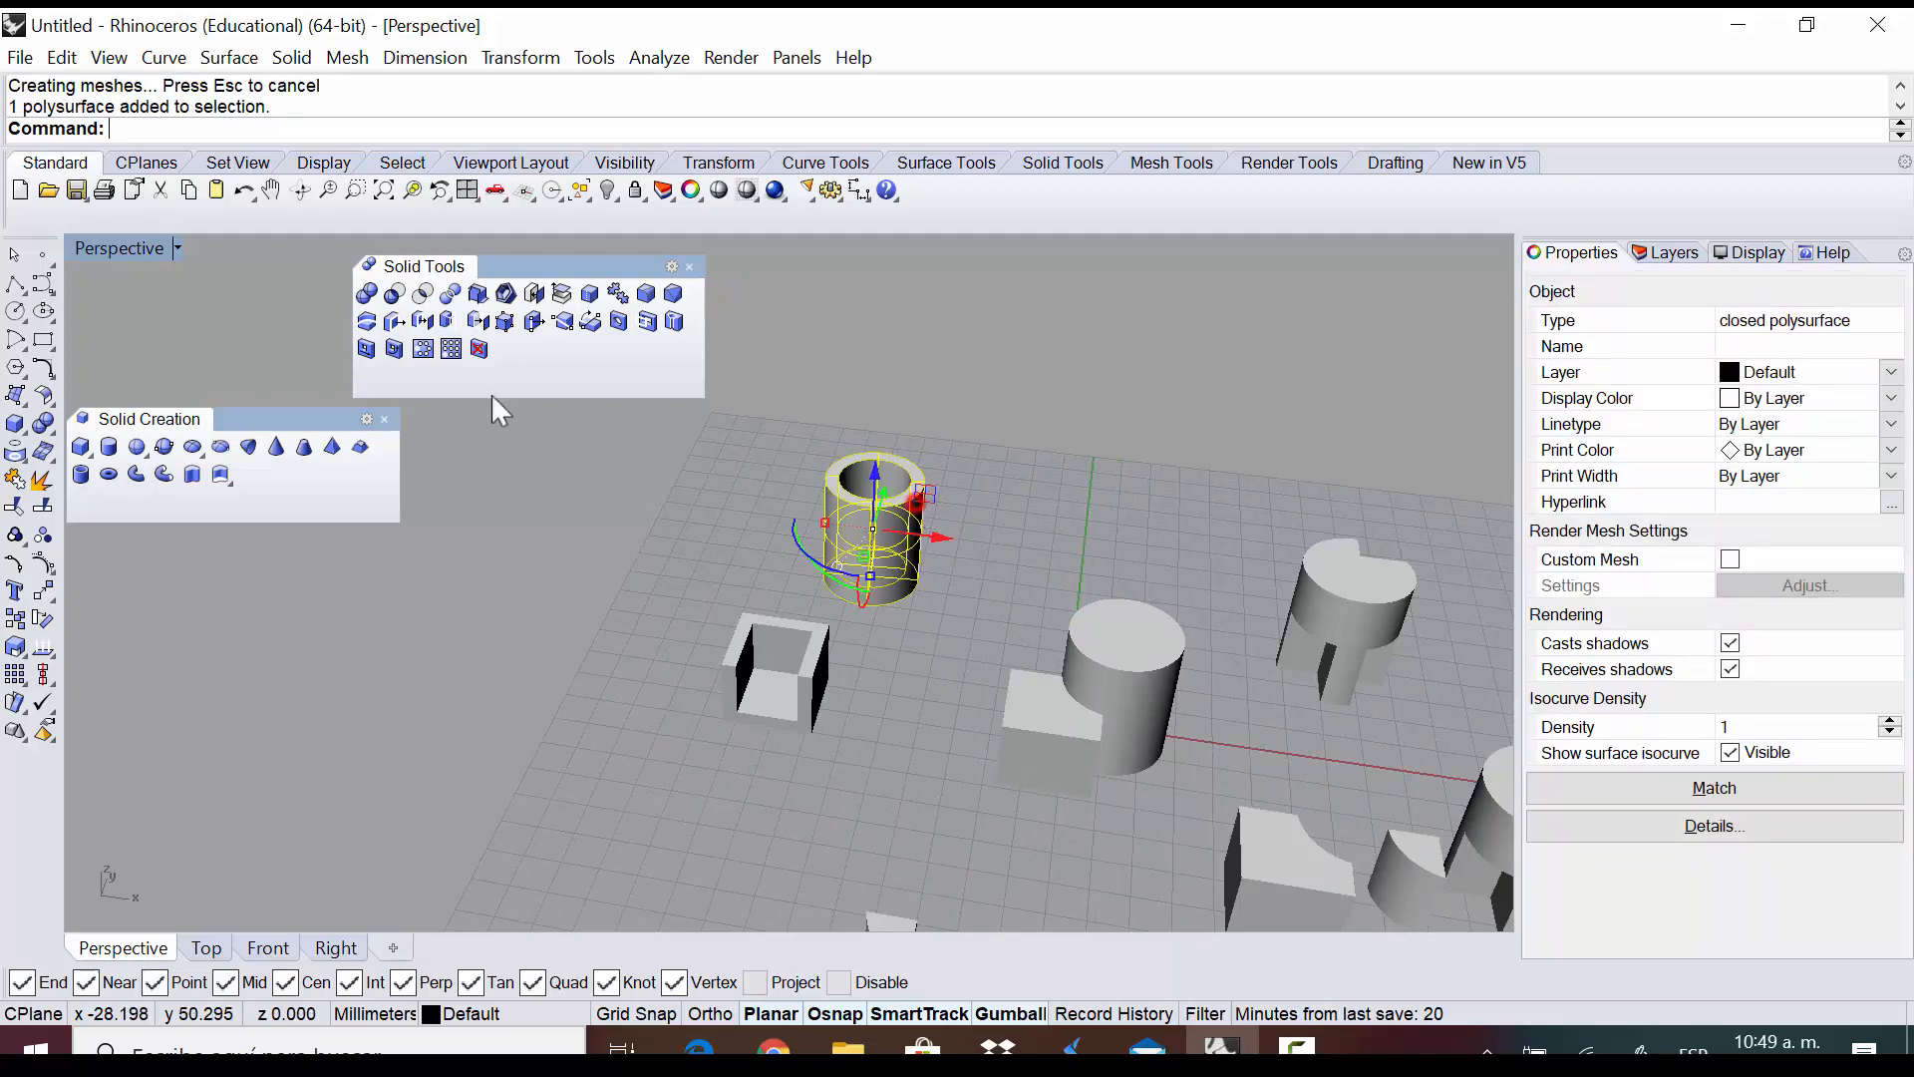
left_click_drag(972, 550, 1136, 497)
Move the shelled box about 49 mm along the Y axis toward the far edge of the grid and deselect it
left_click(782, 670)
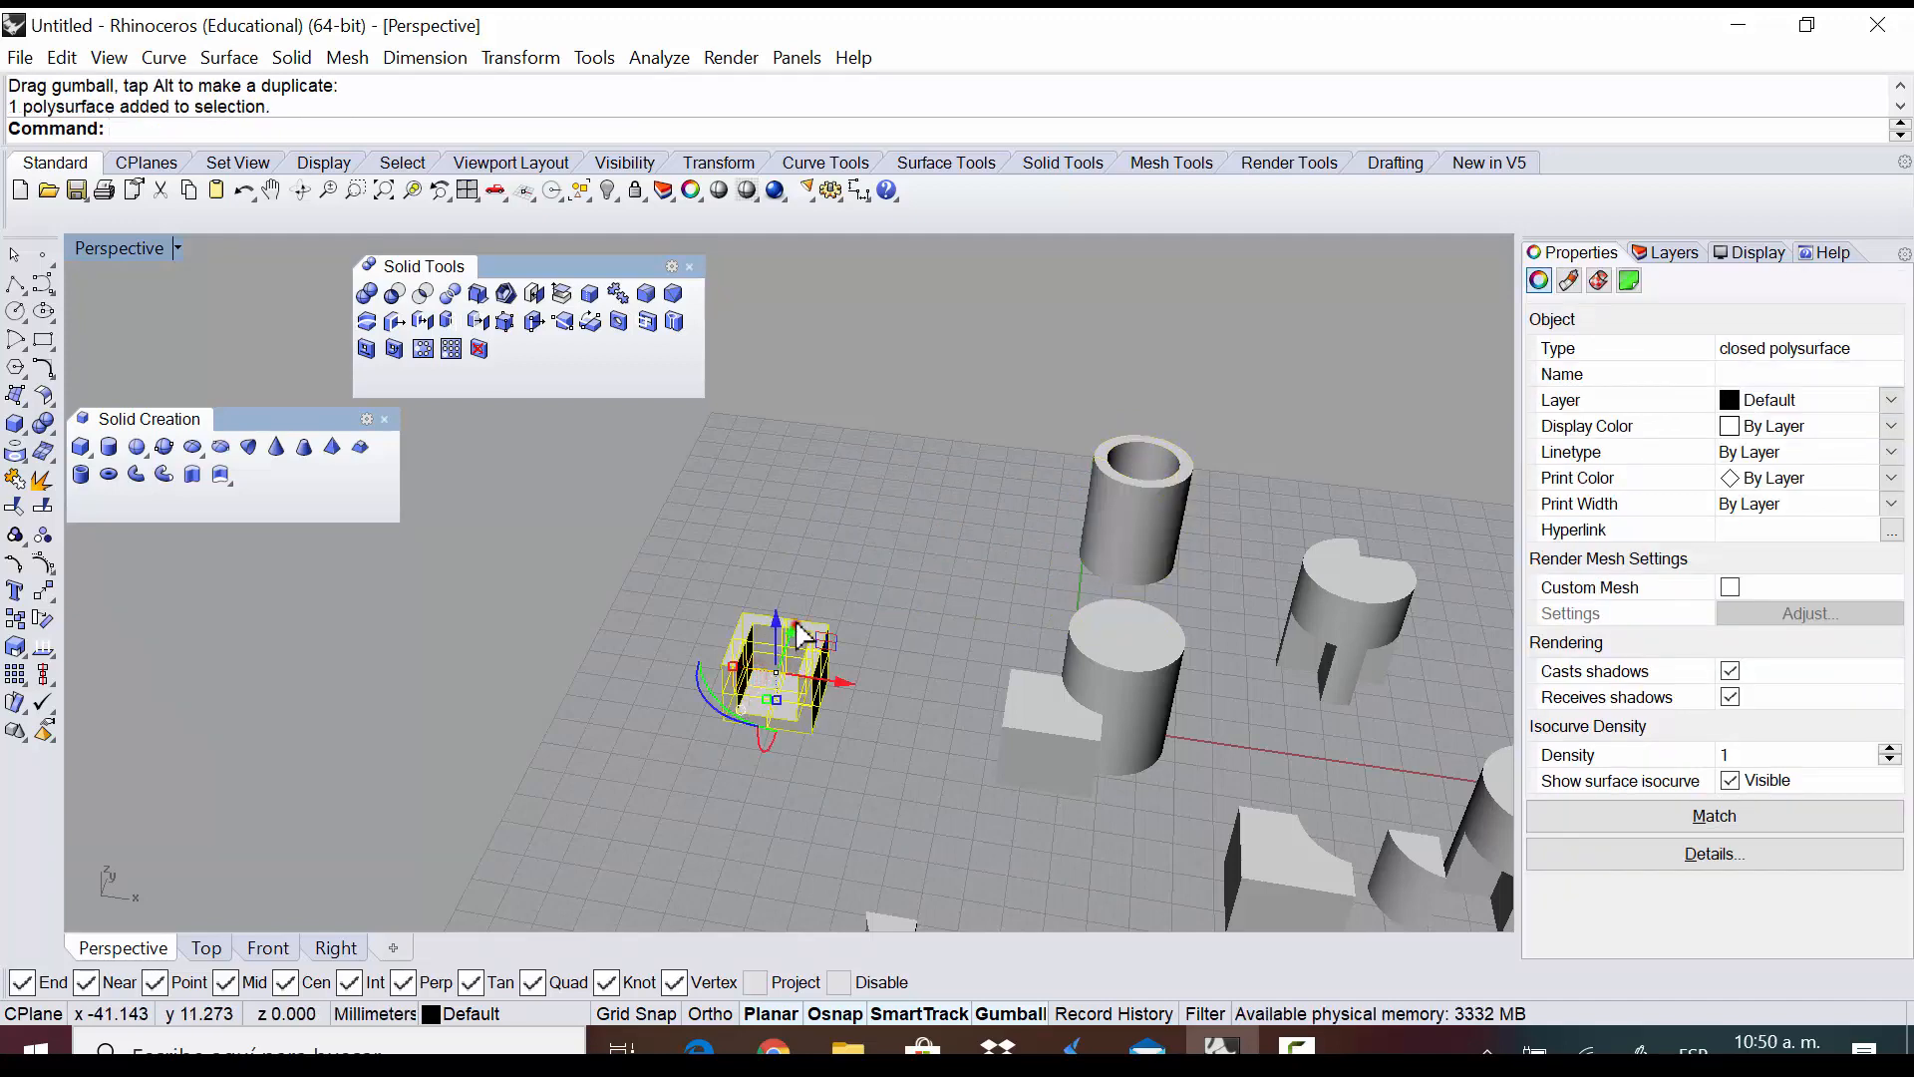
left_click_drag(782, 670, 899, 477)
left_click(905, 566)
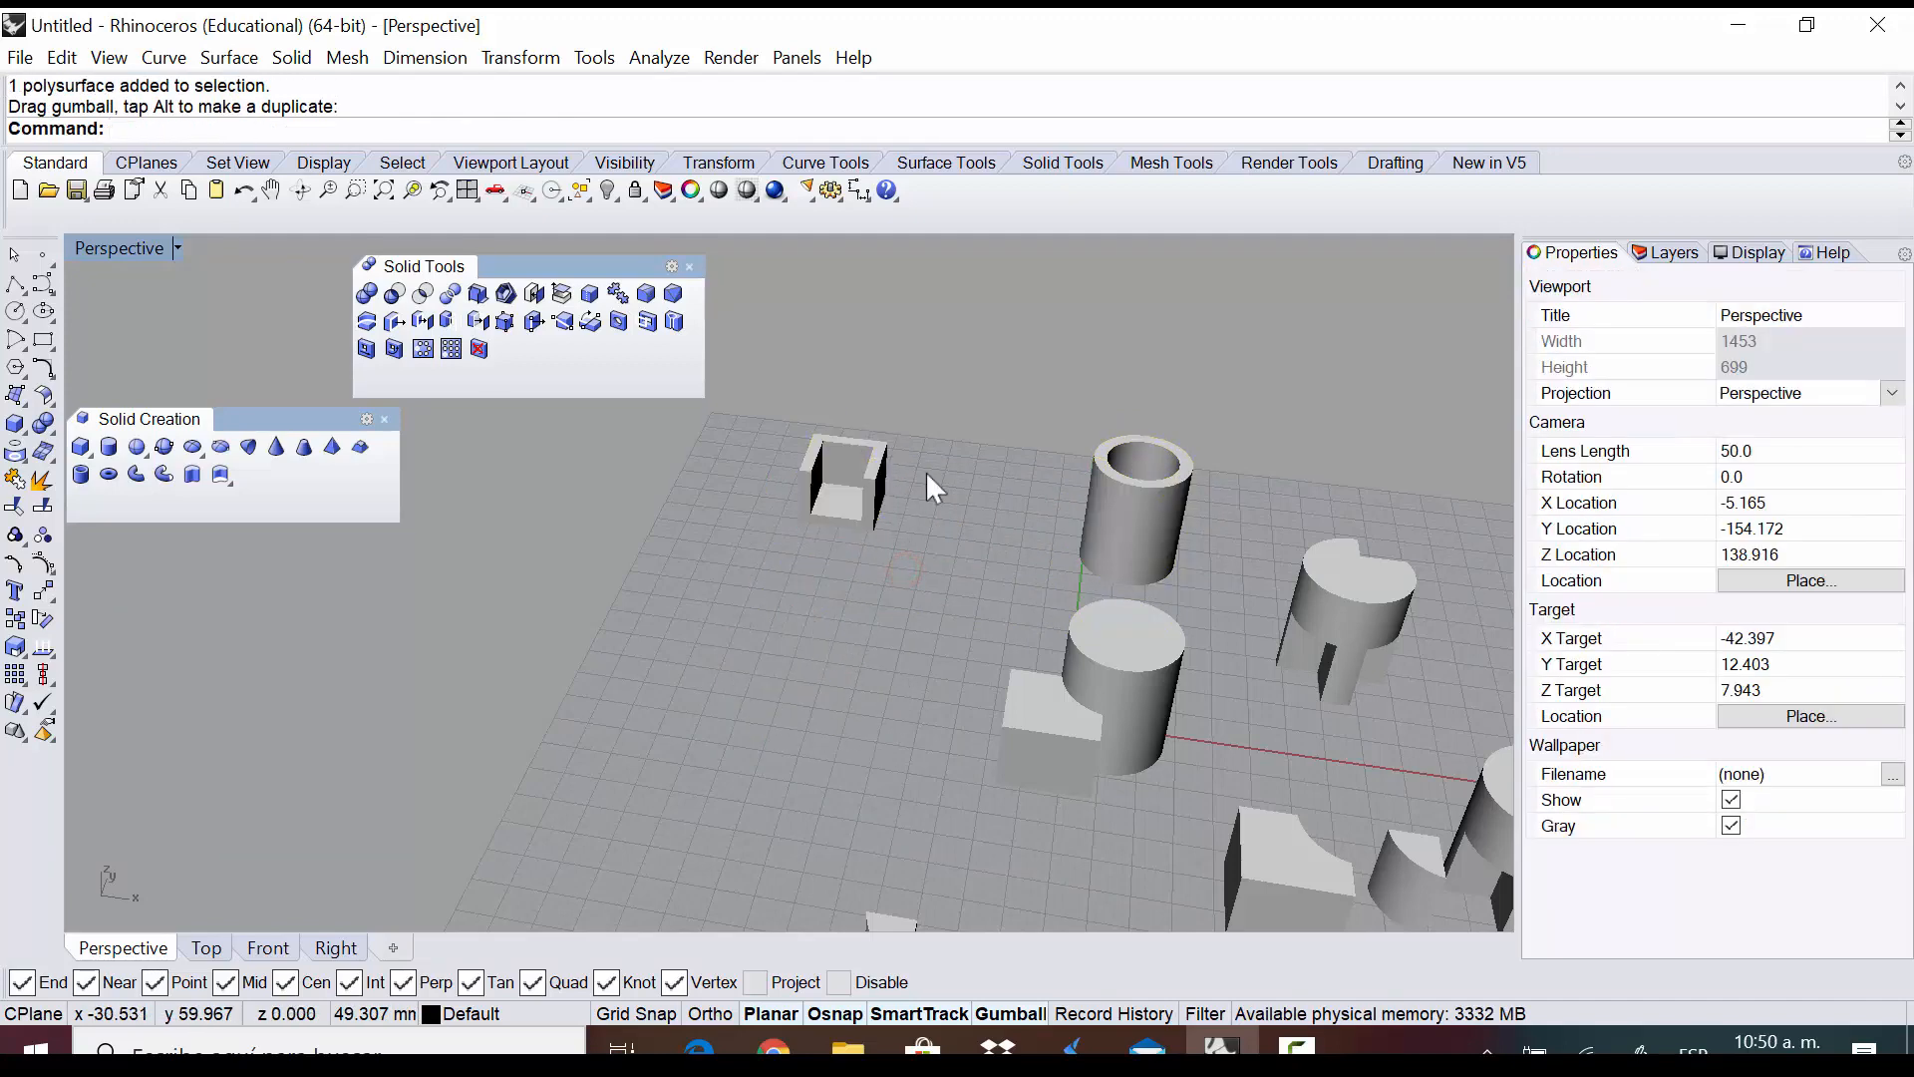
Create a new solid box, larger than the shelled one, on the empty grid area in front of it
right_click_drag(930, 488, 963, 561)
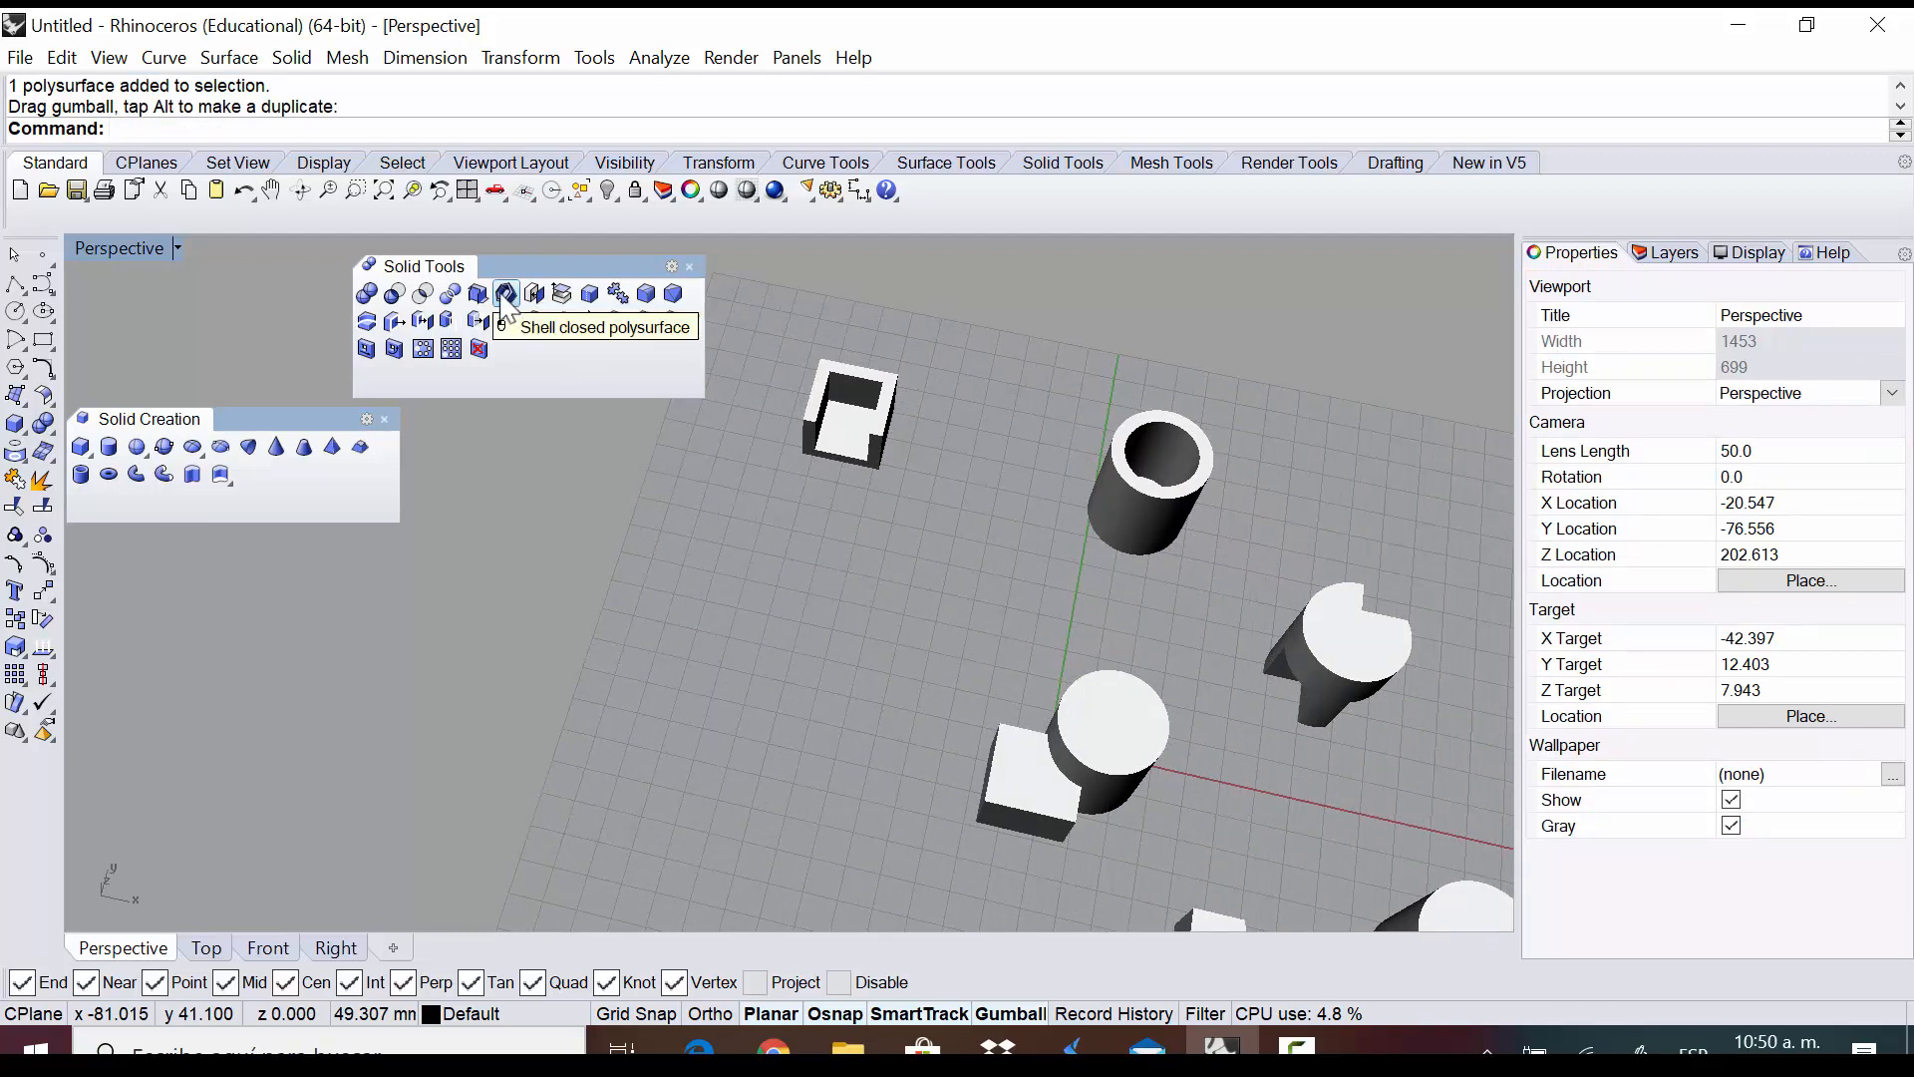
left_click(15, 422)
left_click(860, 607)
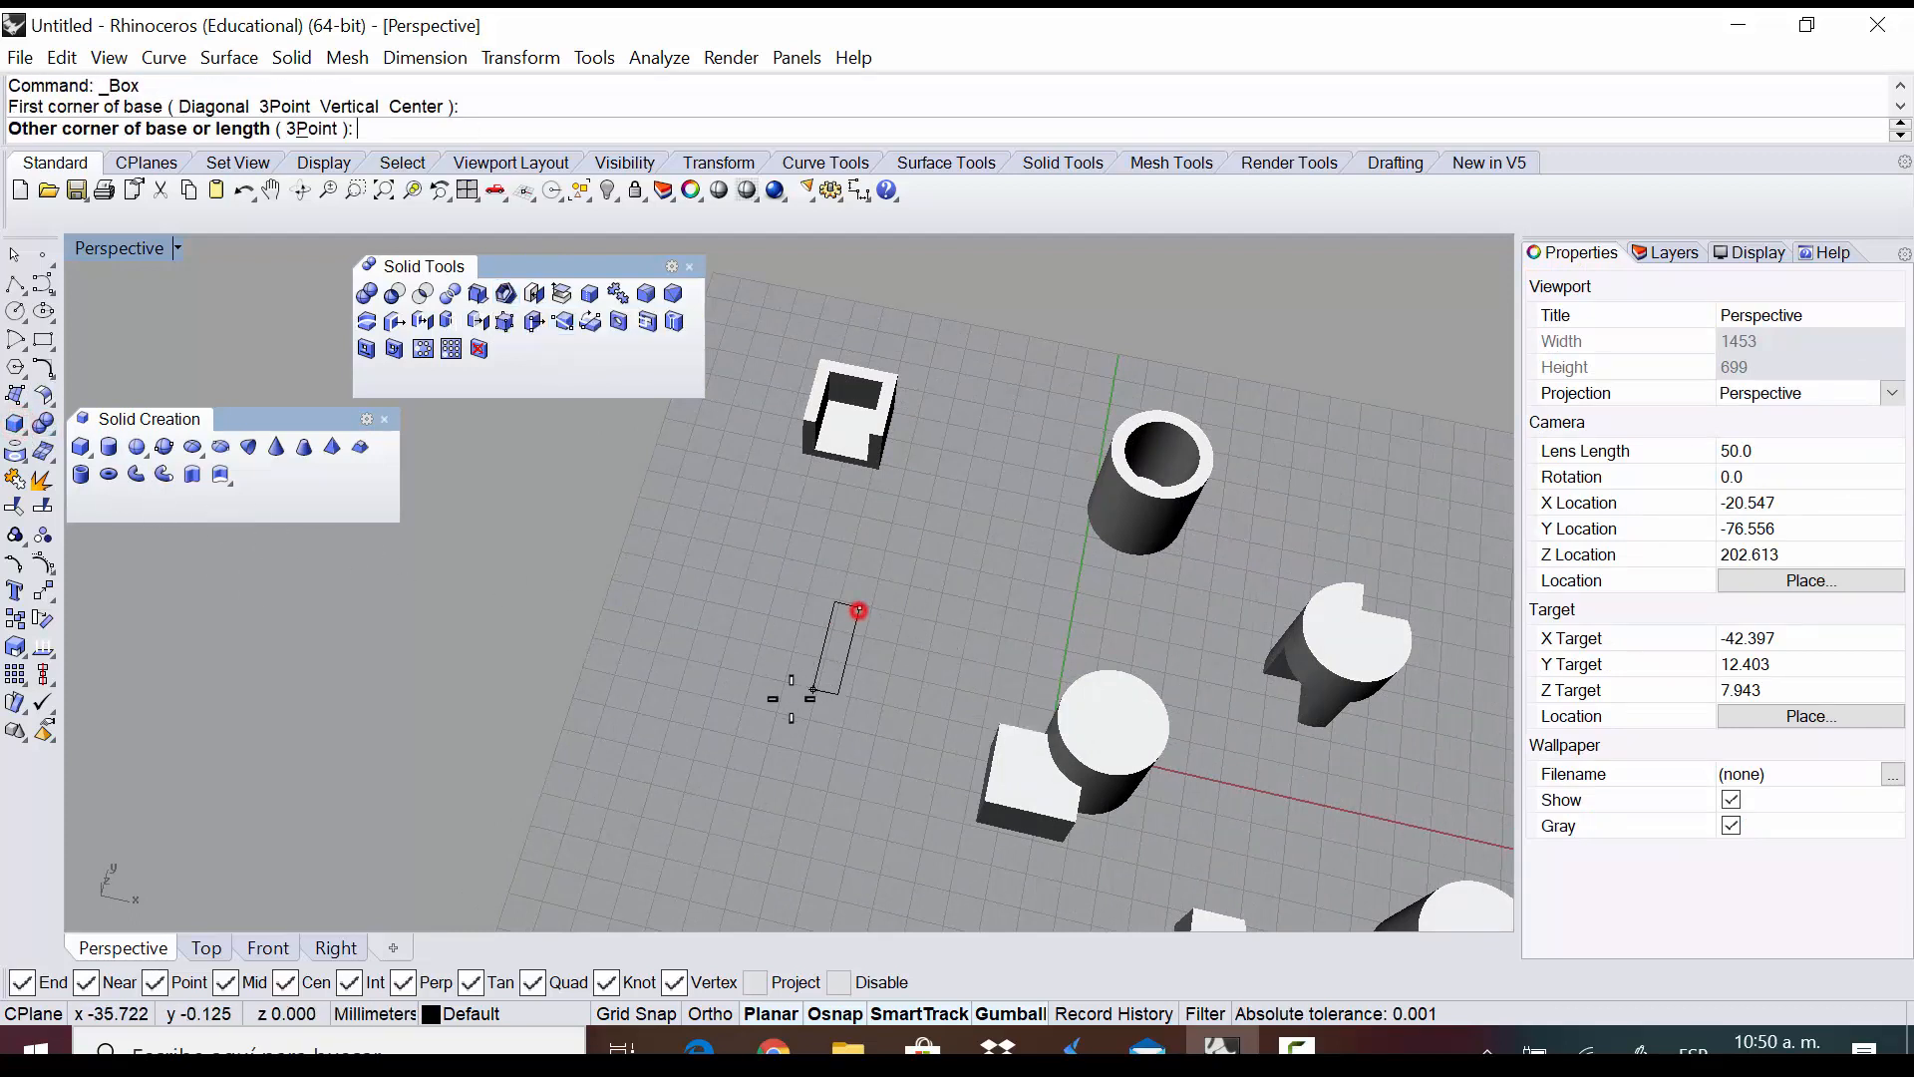
left_click(723, 693)
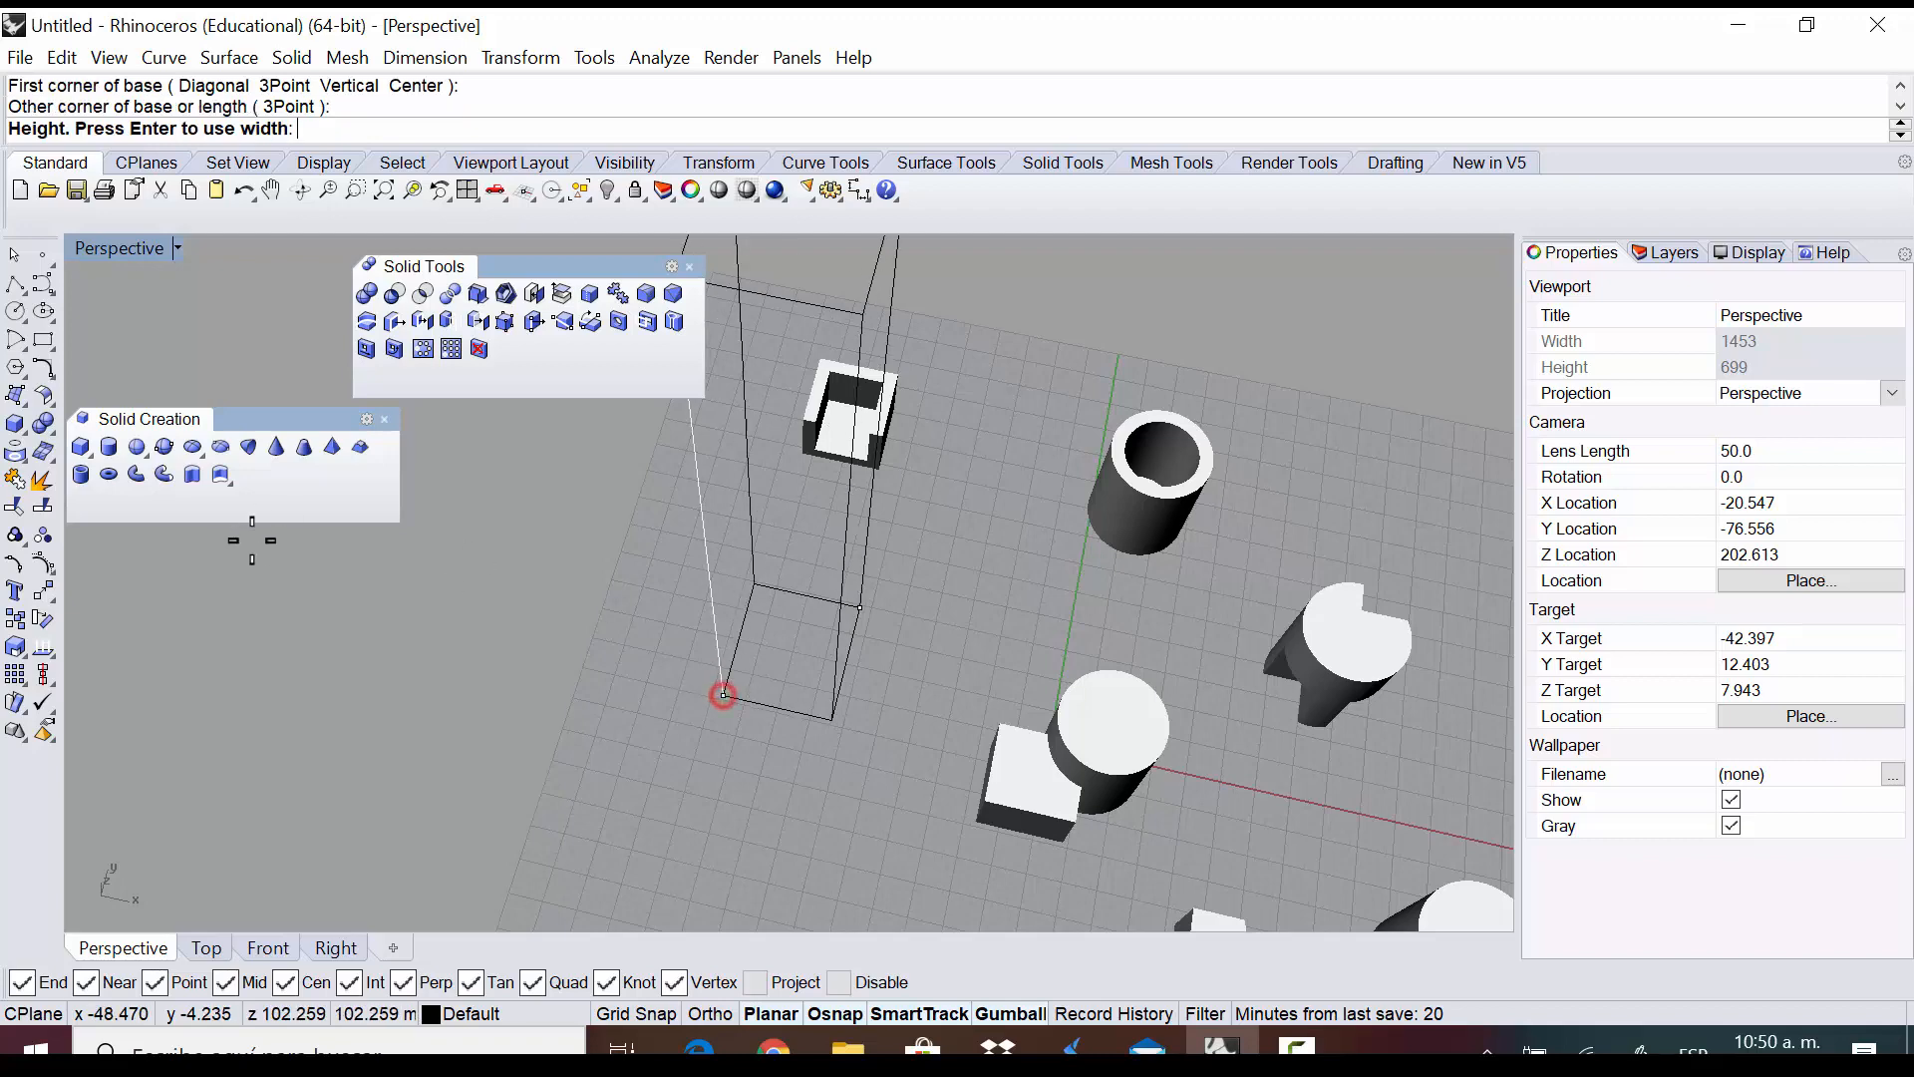
left_click(728, 646)
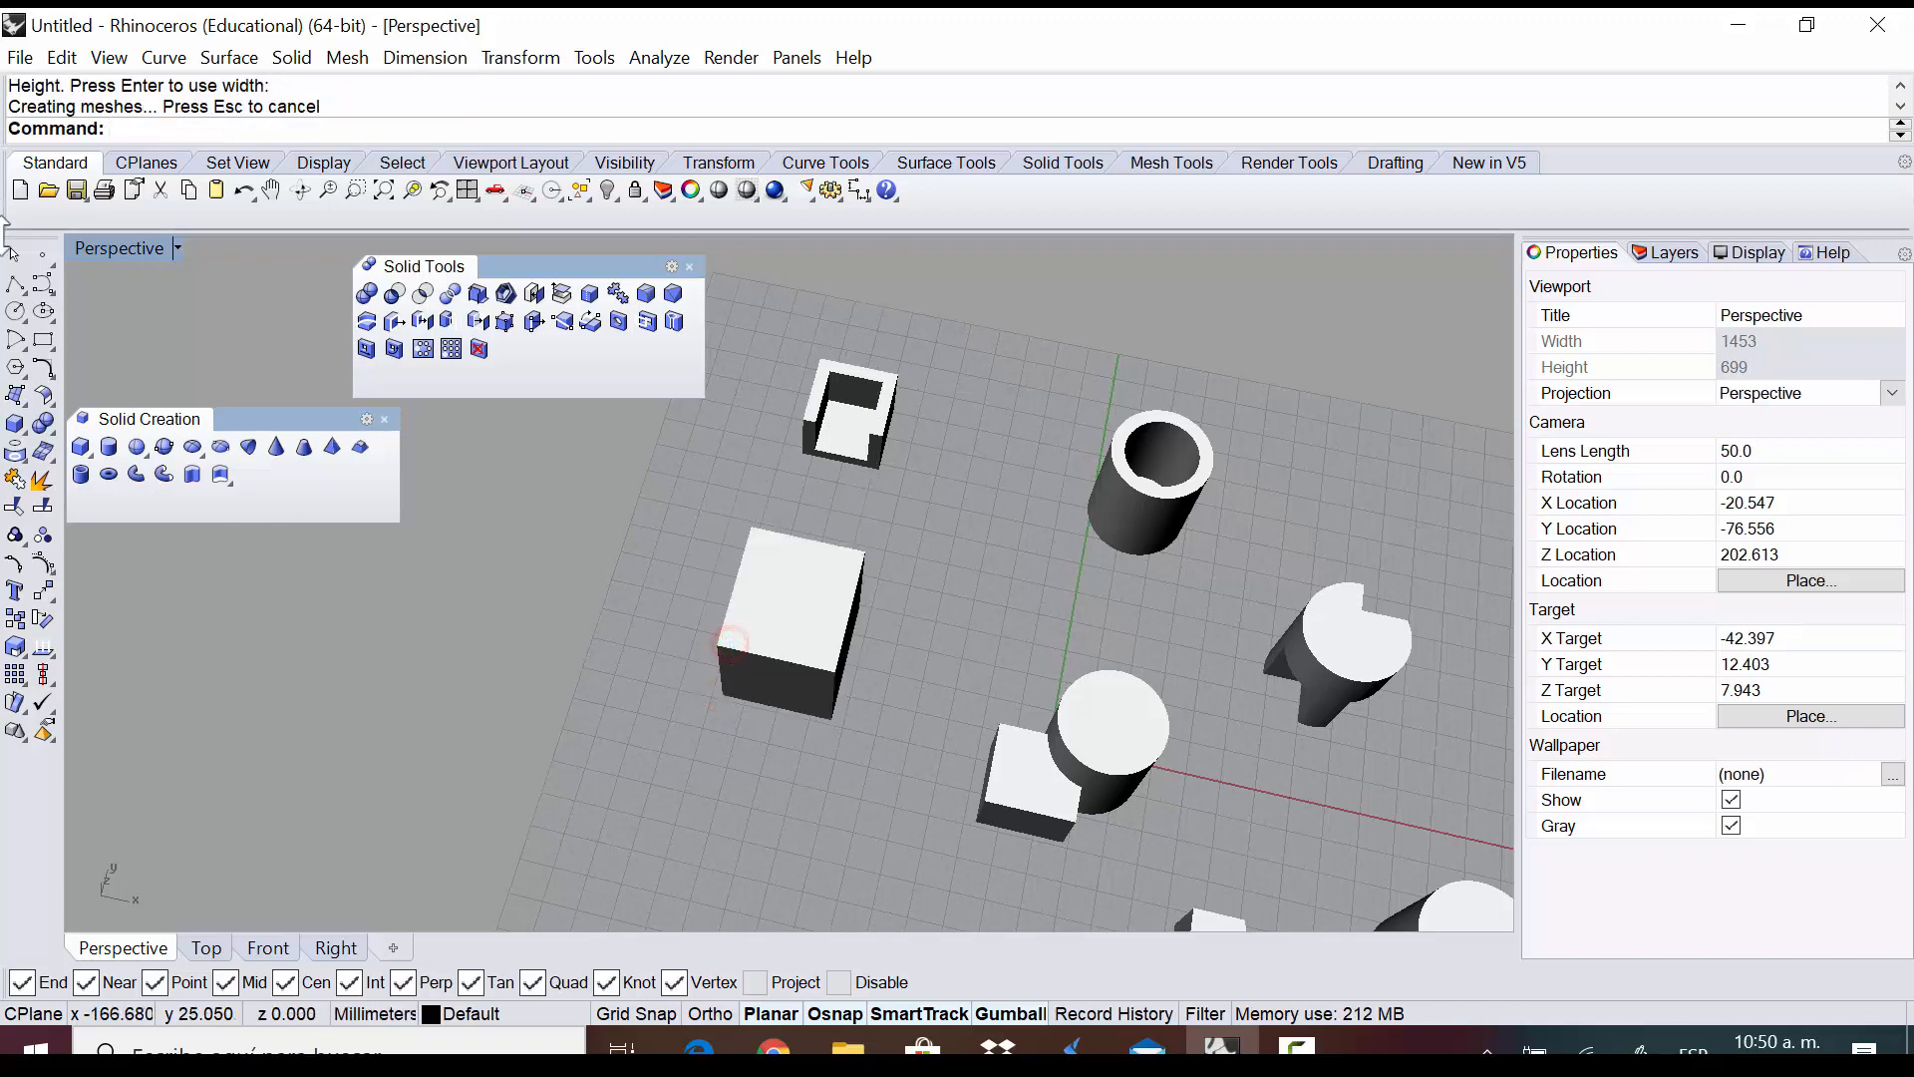
left_click(16, 284)
Draw a corner-to-corner rectangle on the grid between the new solid box and the small wedge-shaped piece
right_click_drag(960, 741, 666, 599)
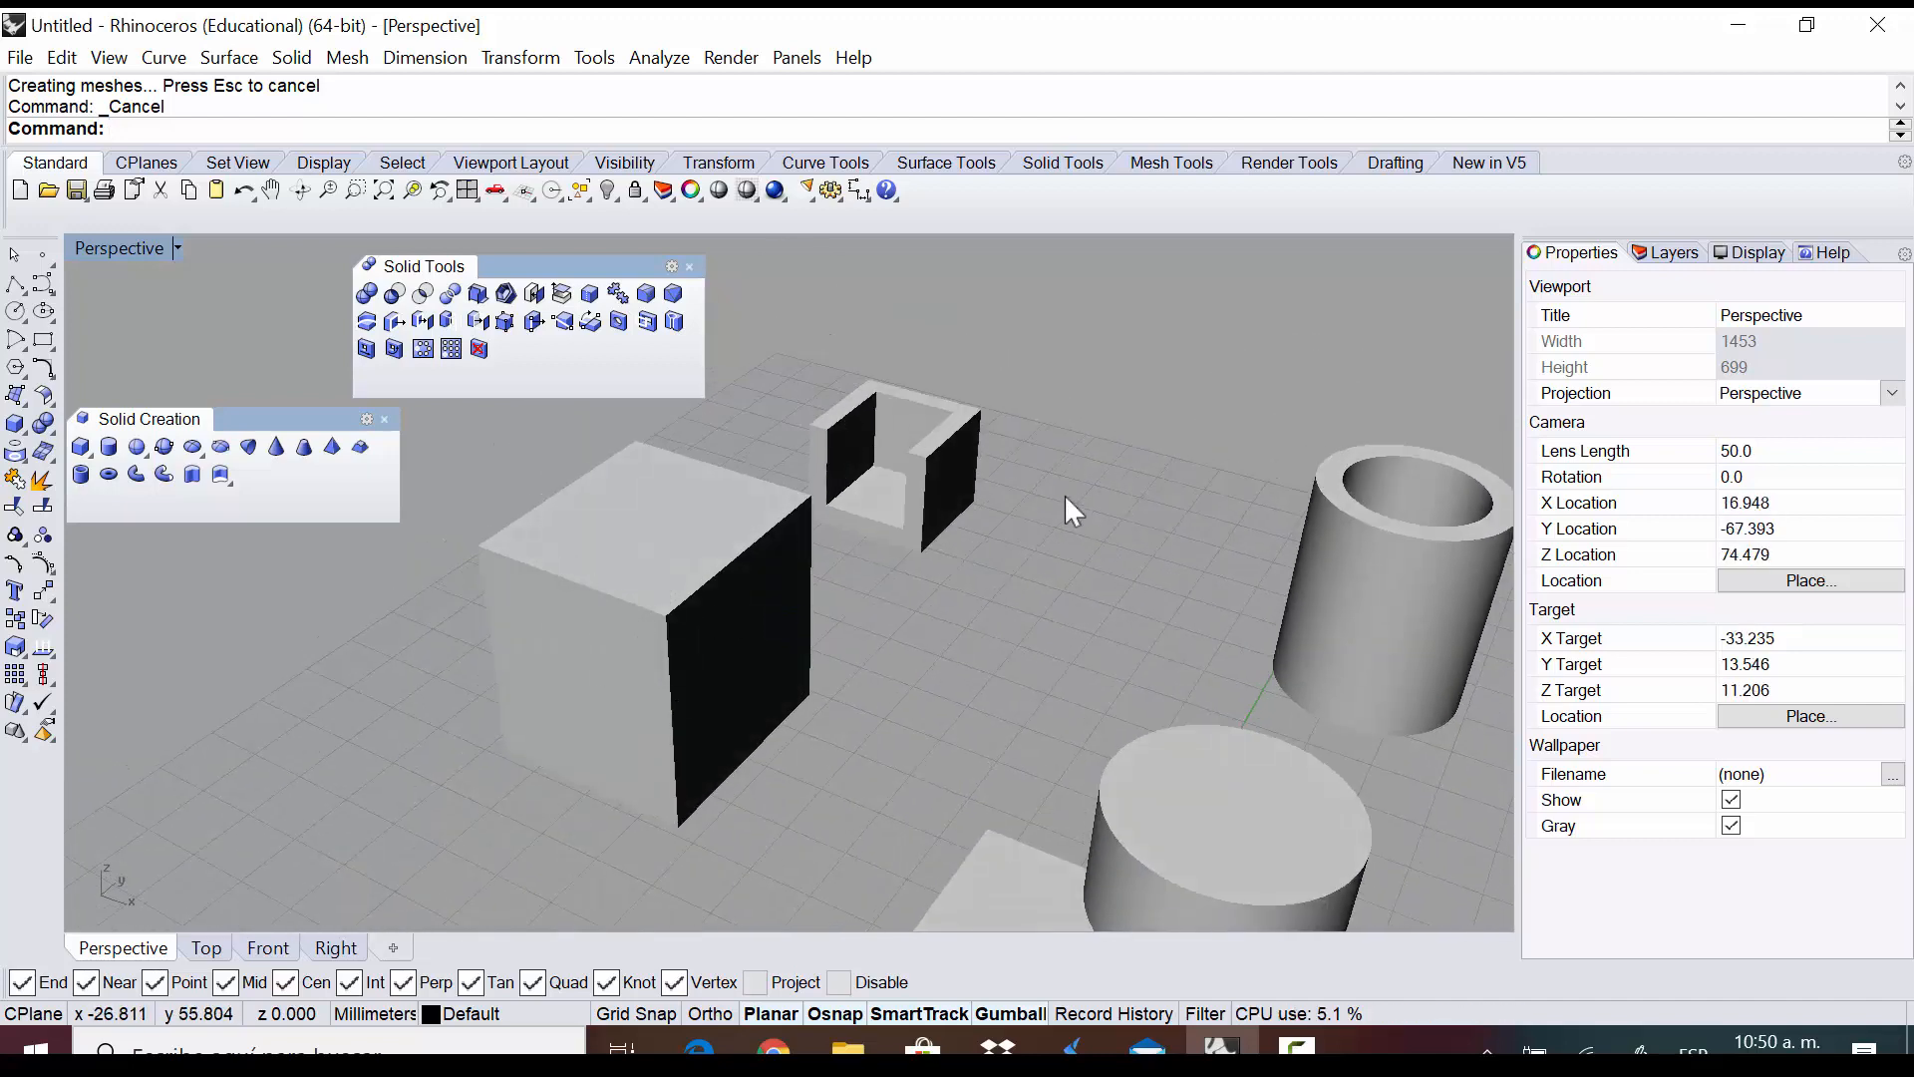
scroll(831, 387, "down", 5)
scroll(733, 598, "up", 5)
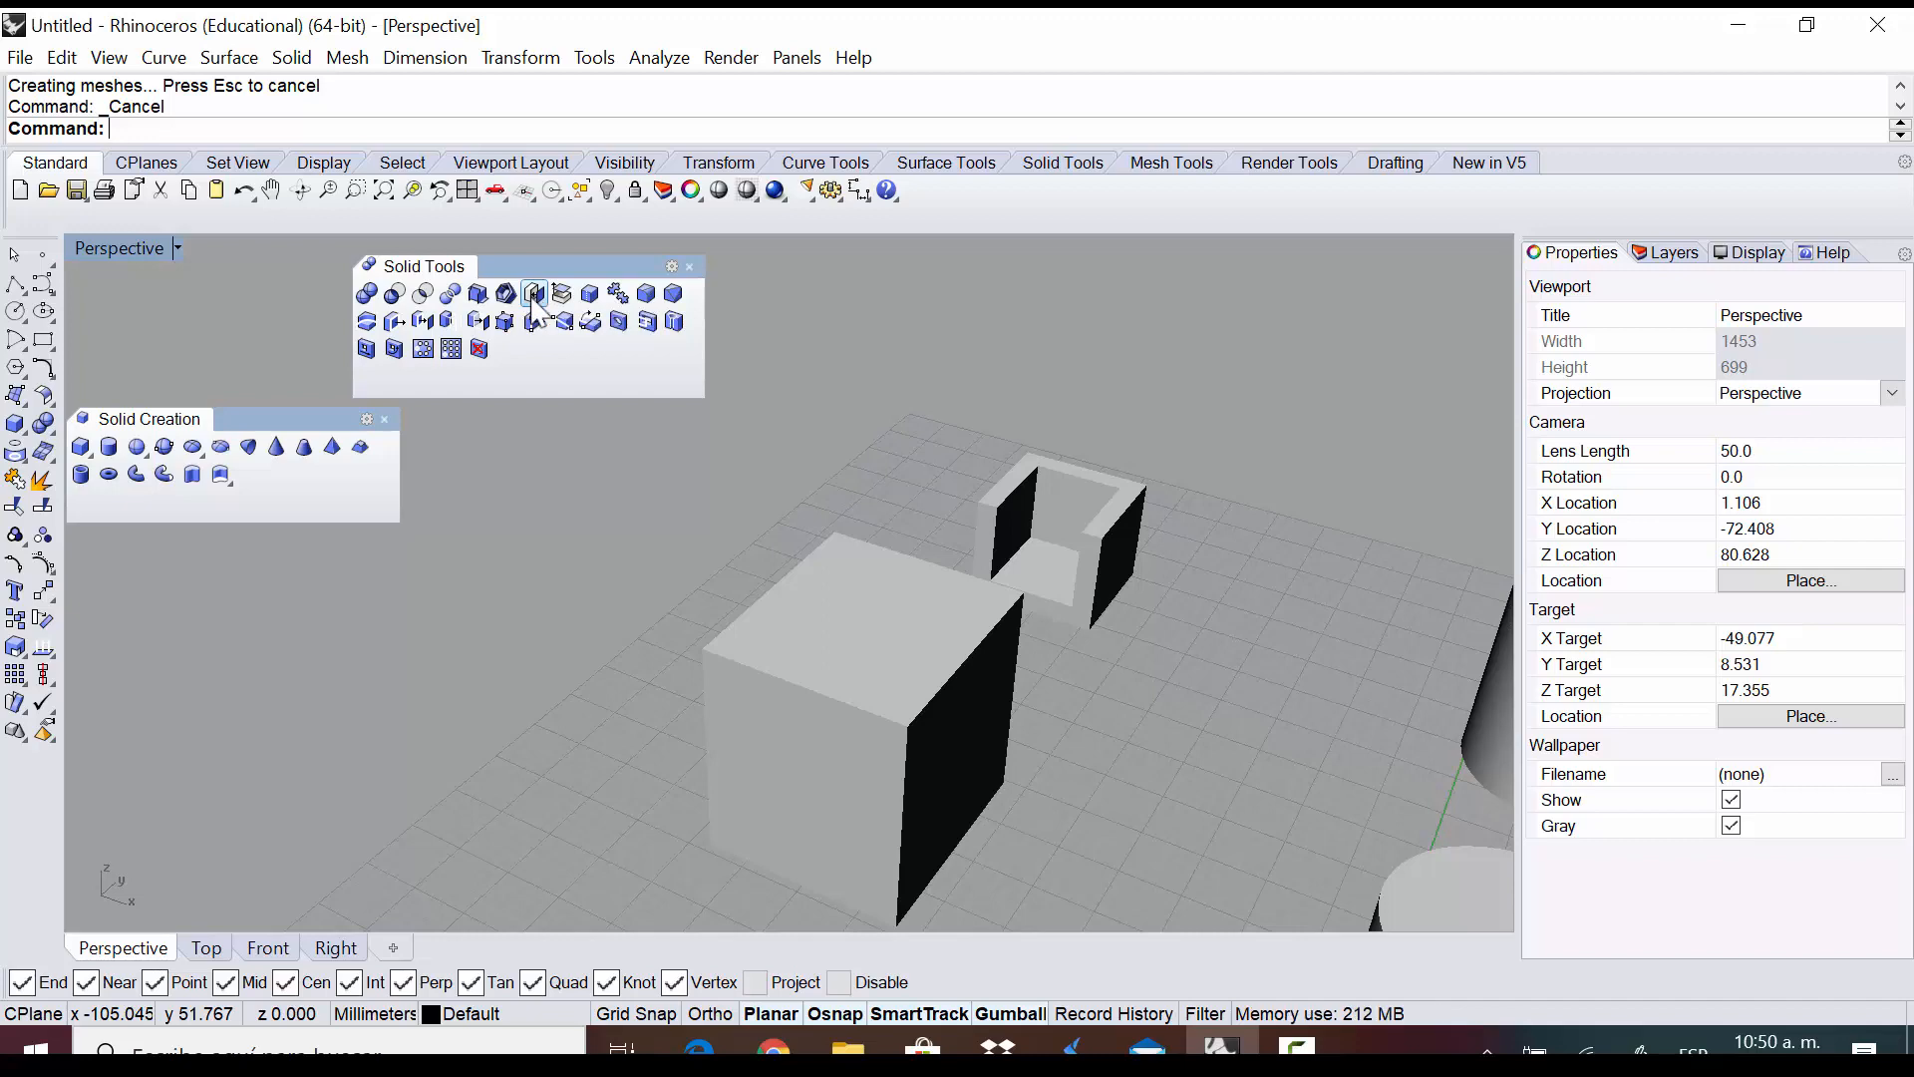
scroll(905, 290, "down", 6)
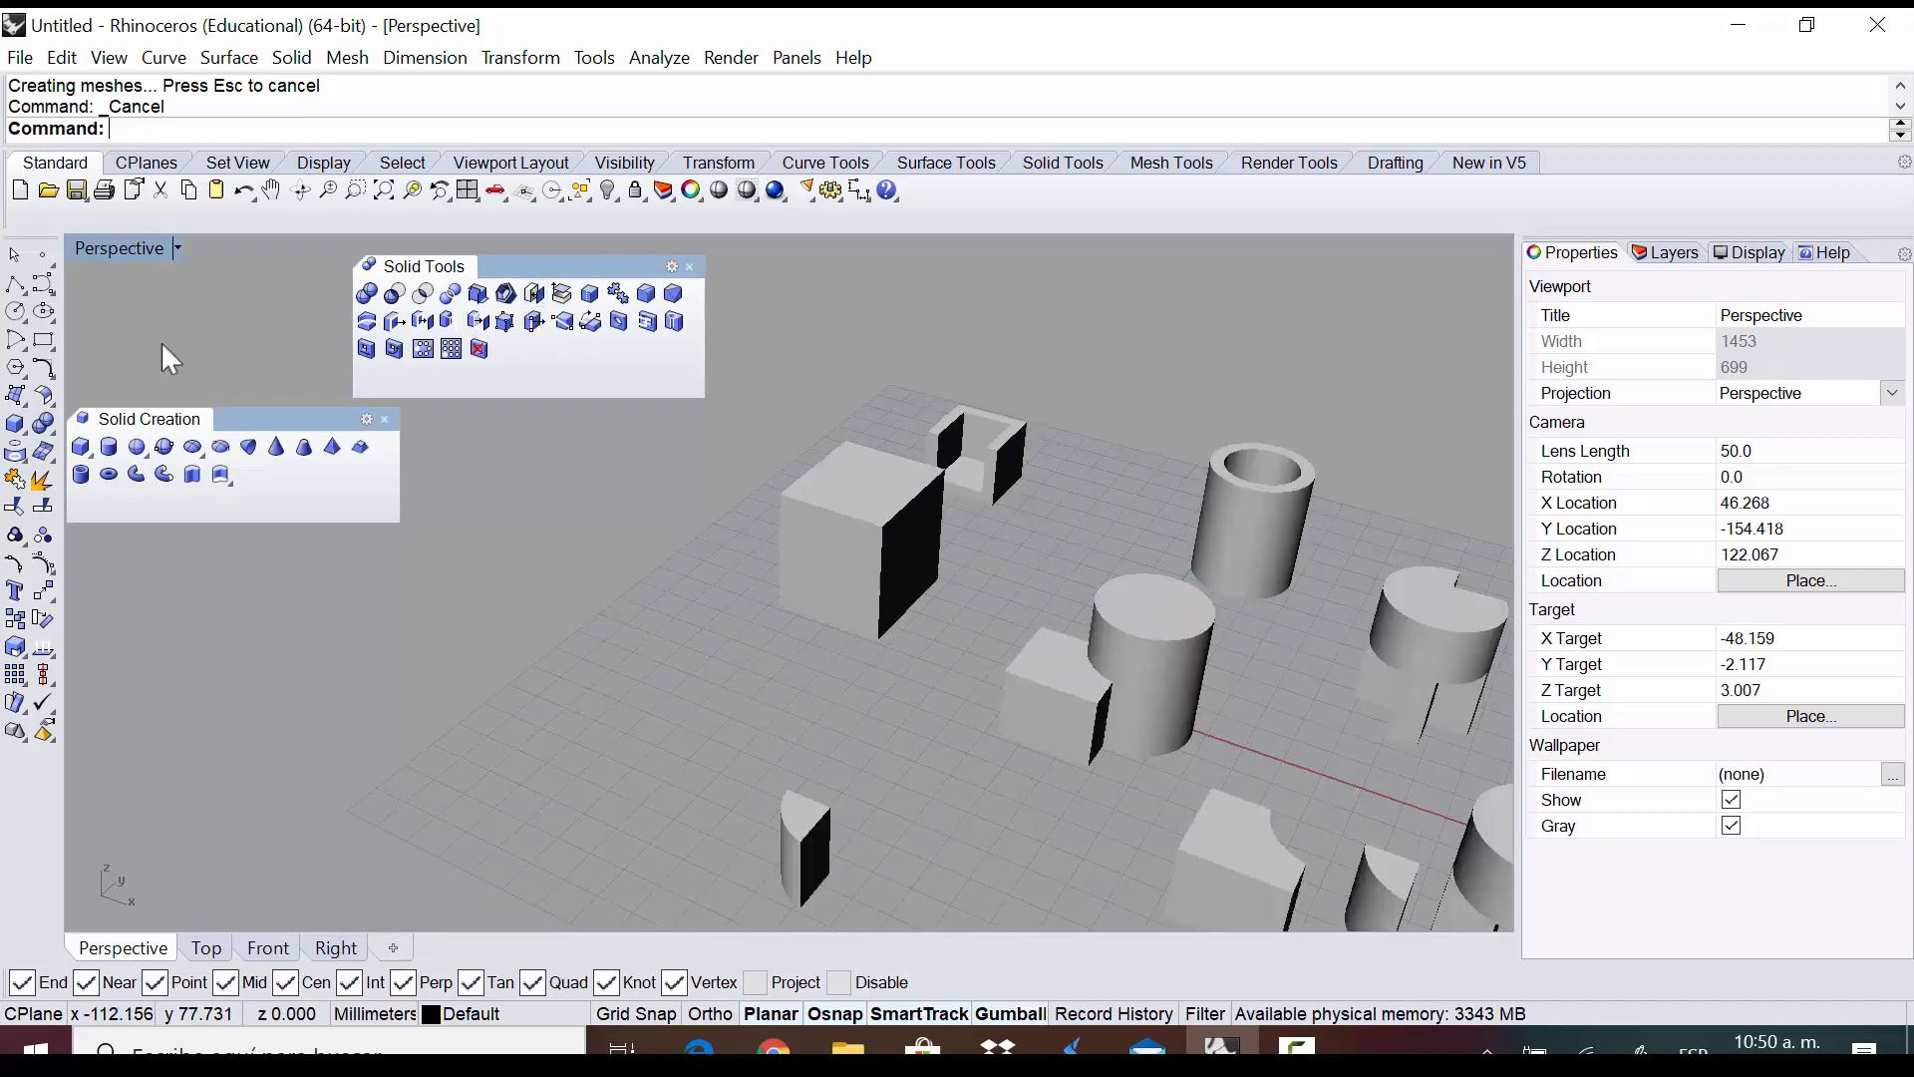
left_click(40, 341)
left_click(707, 665)
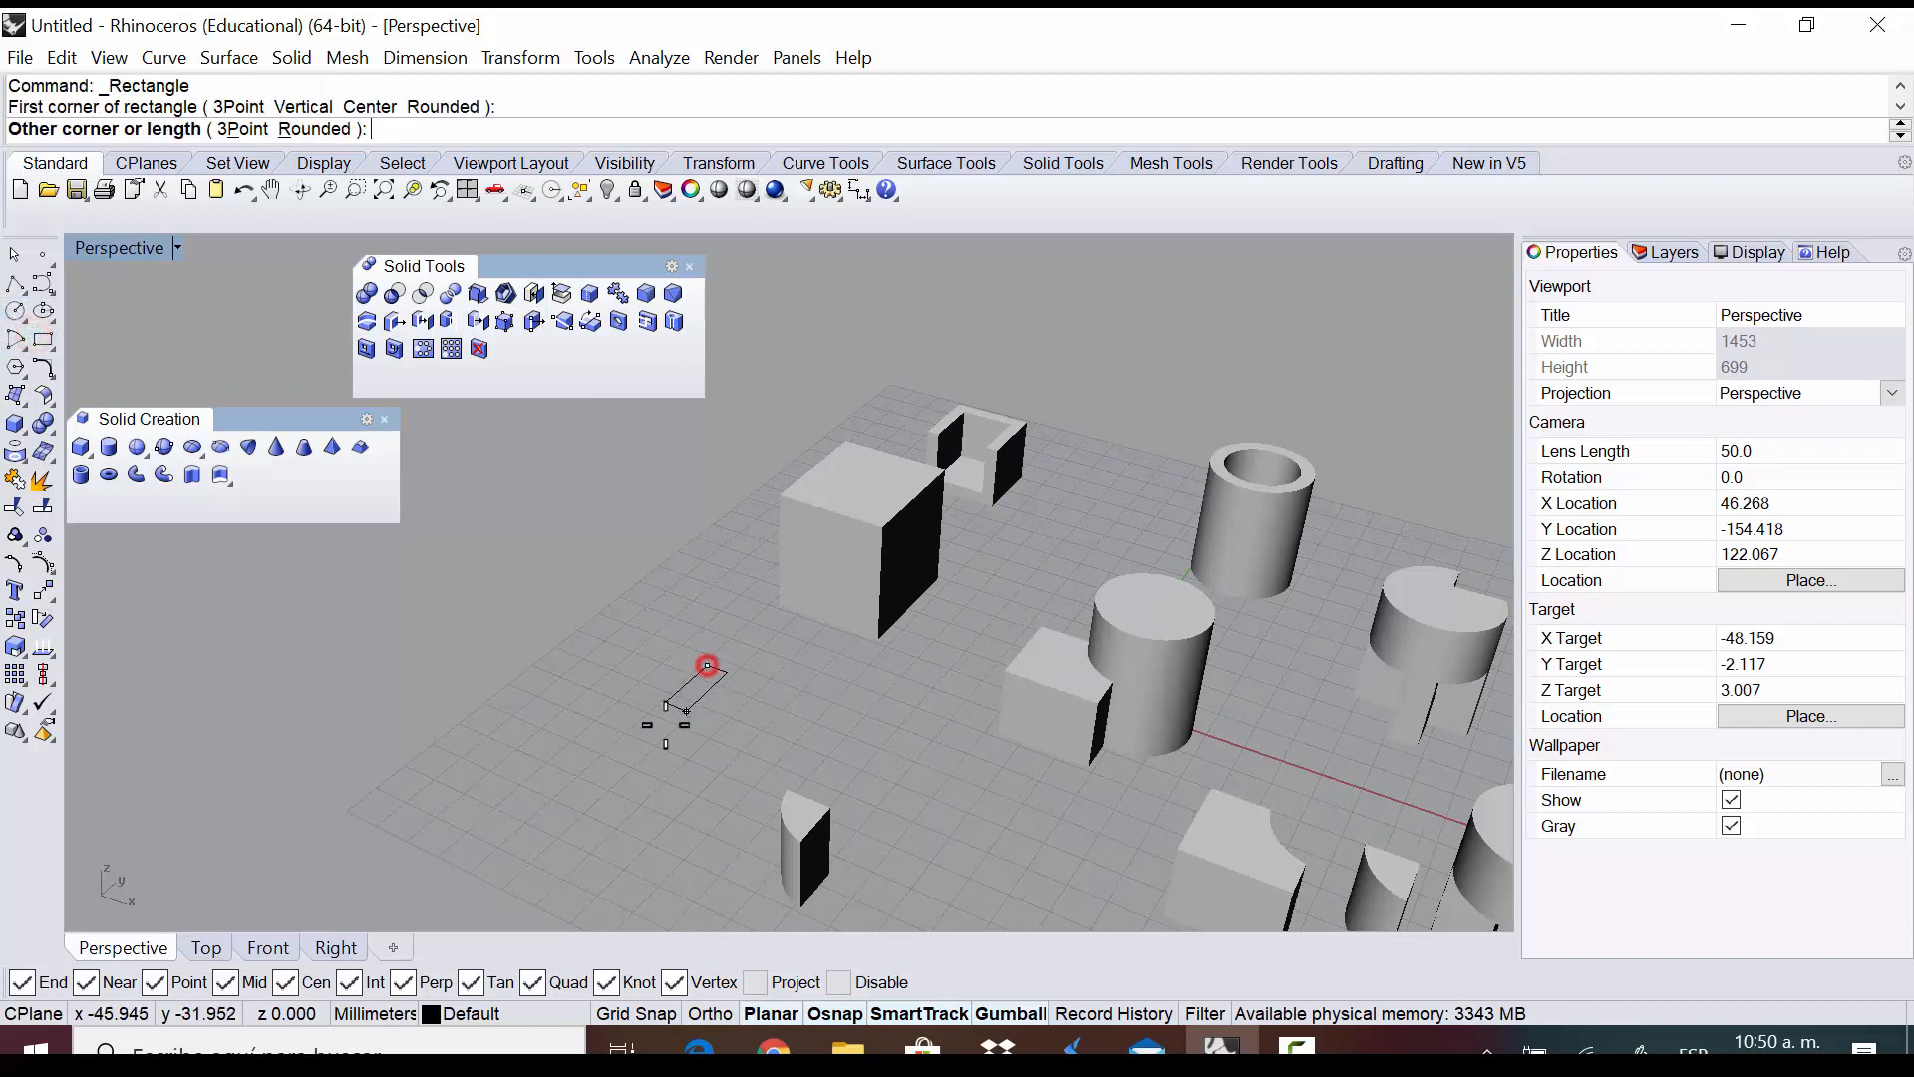
left_click(719, 795)
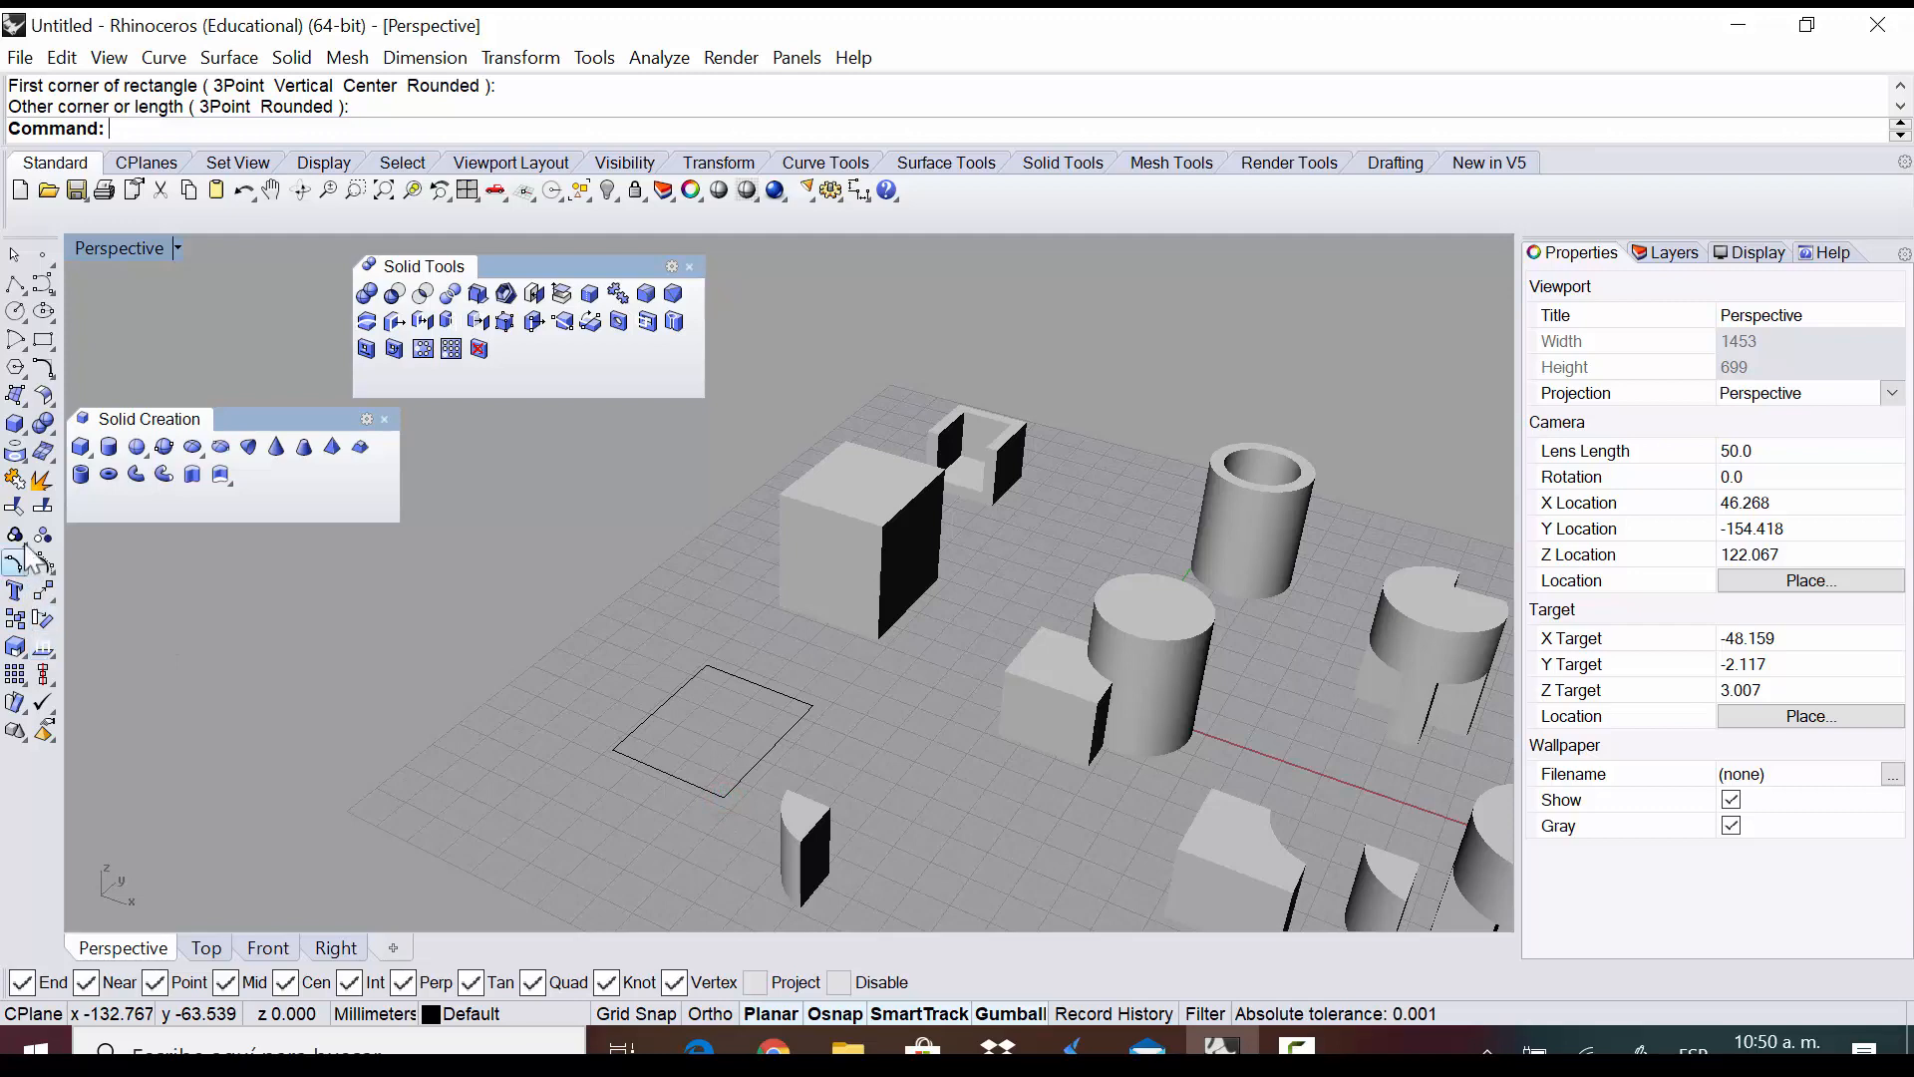
Extrude the rectangle on the grid upward about 16 mm into an open-ended box and deselect it
left_click(733, 680)
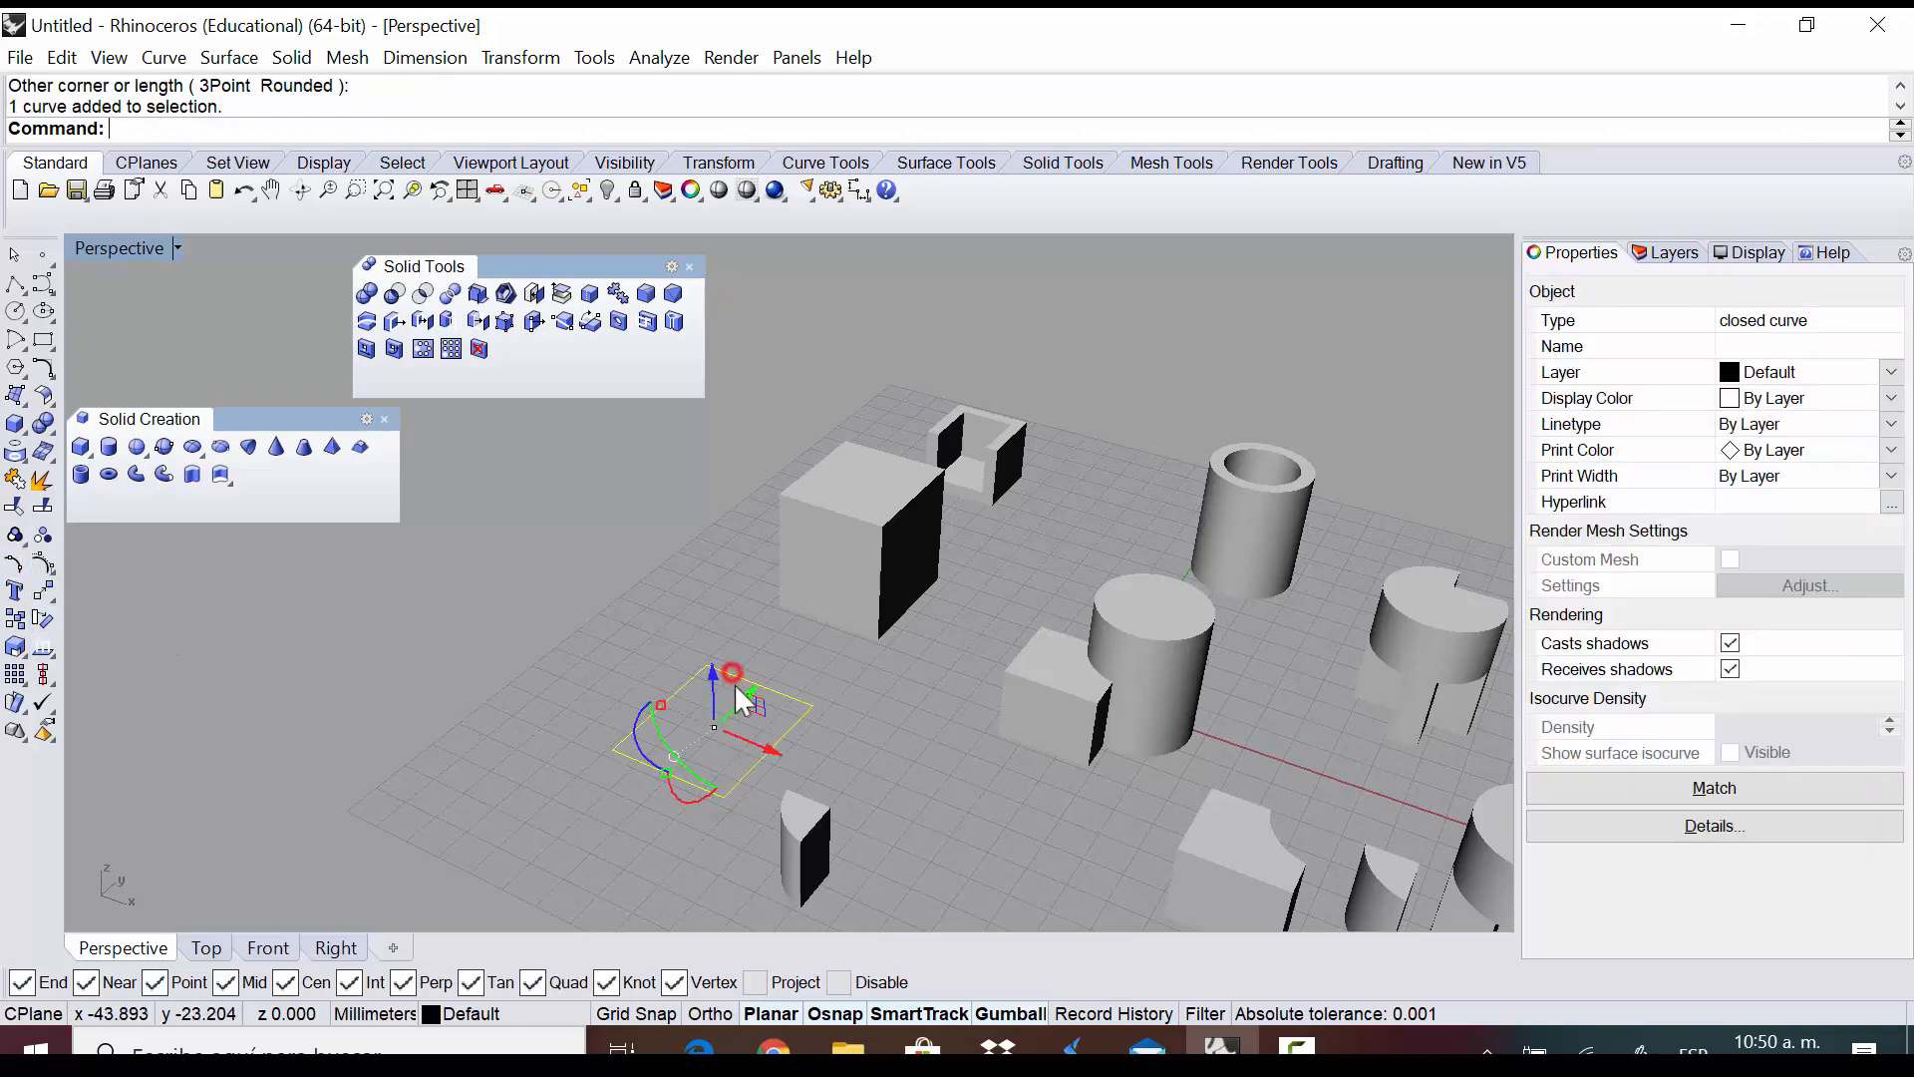
left_click_drag(714, 661, 716, 563)
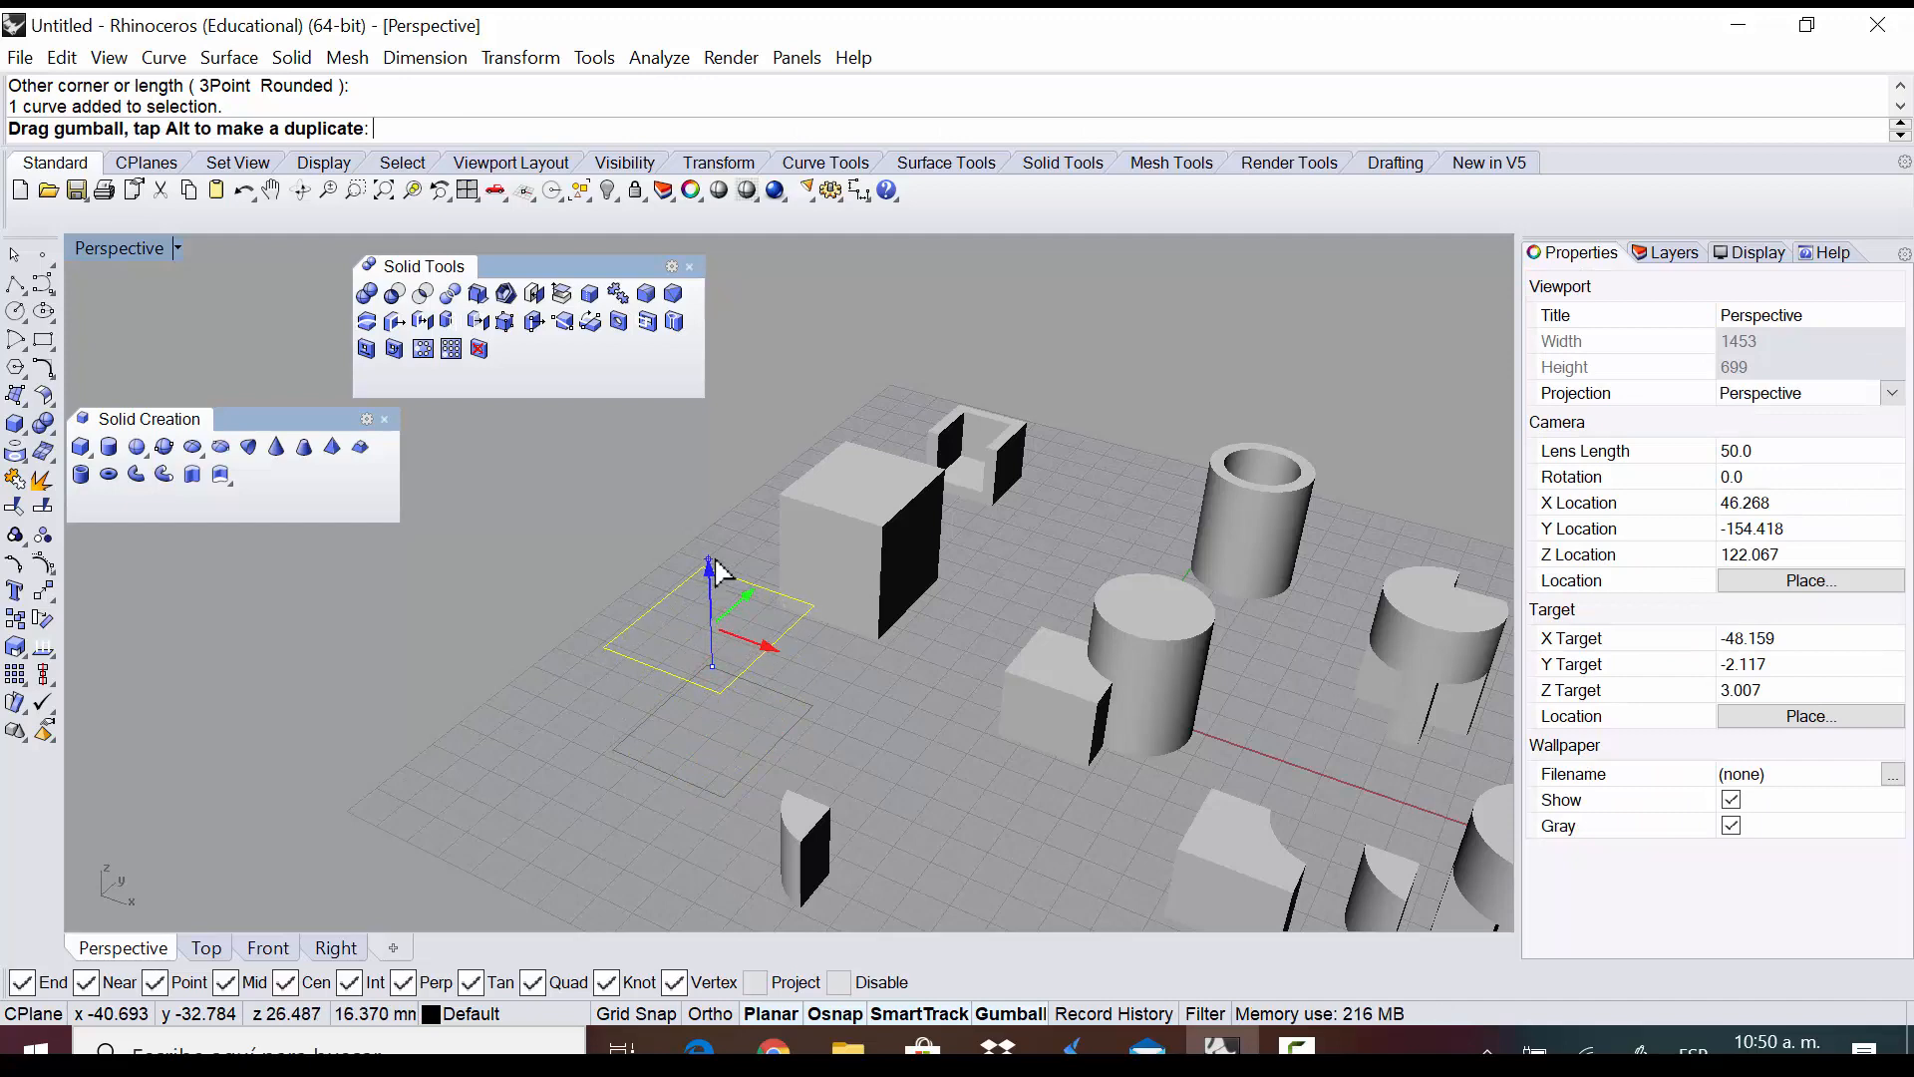
left_click(878, 749)
right_click_drag(878, 749, 831, 790)
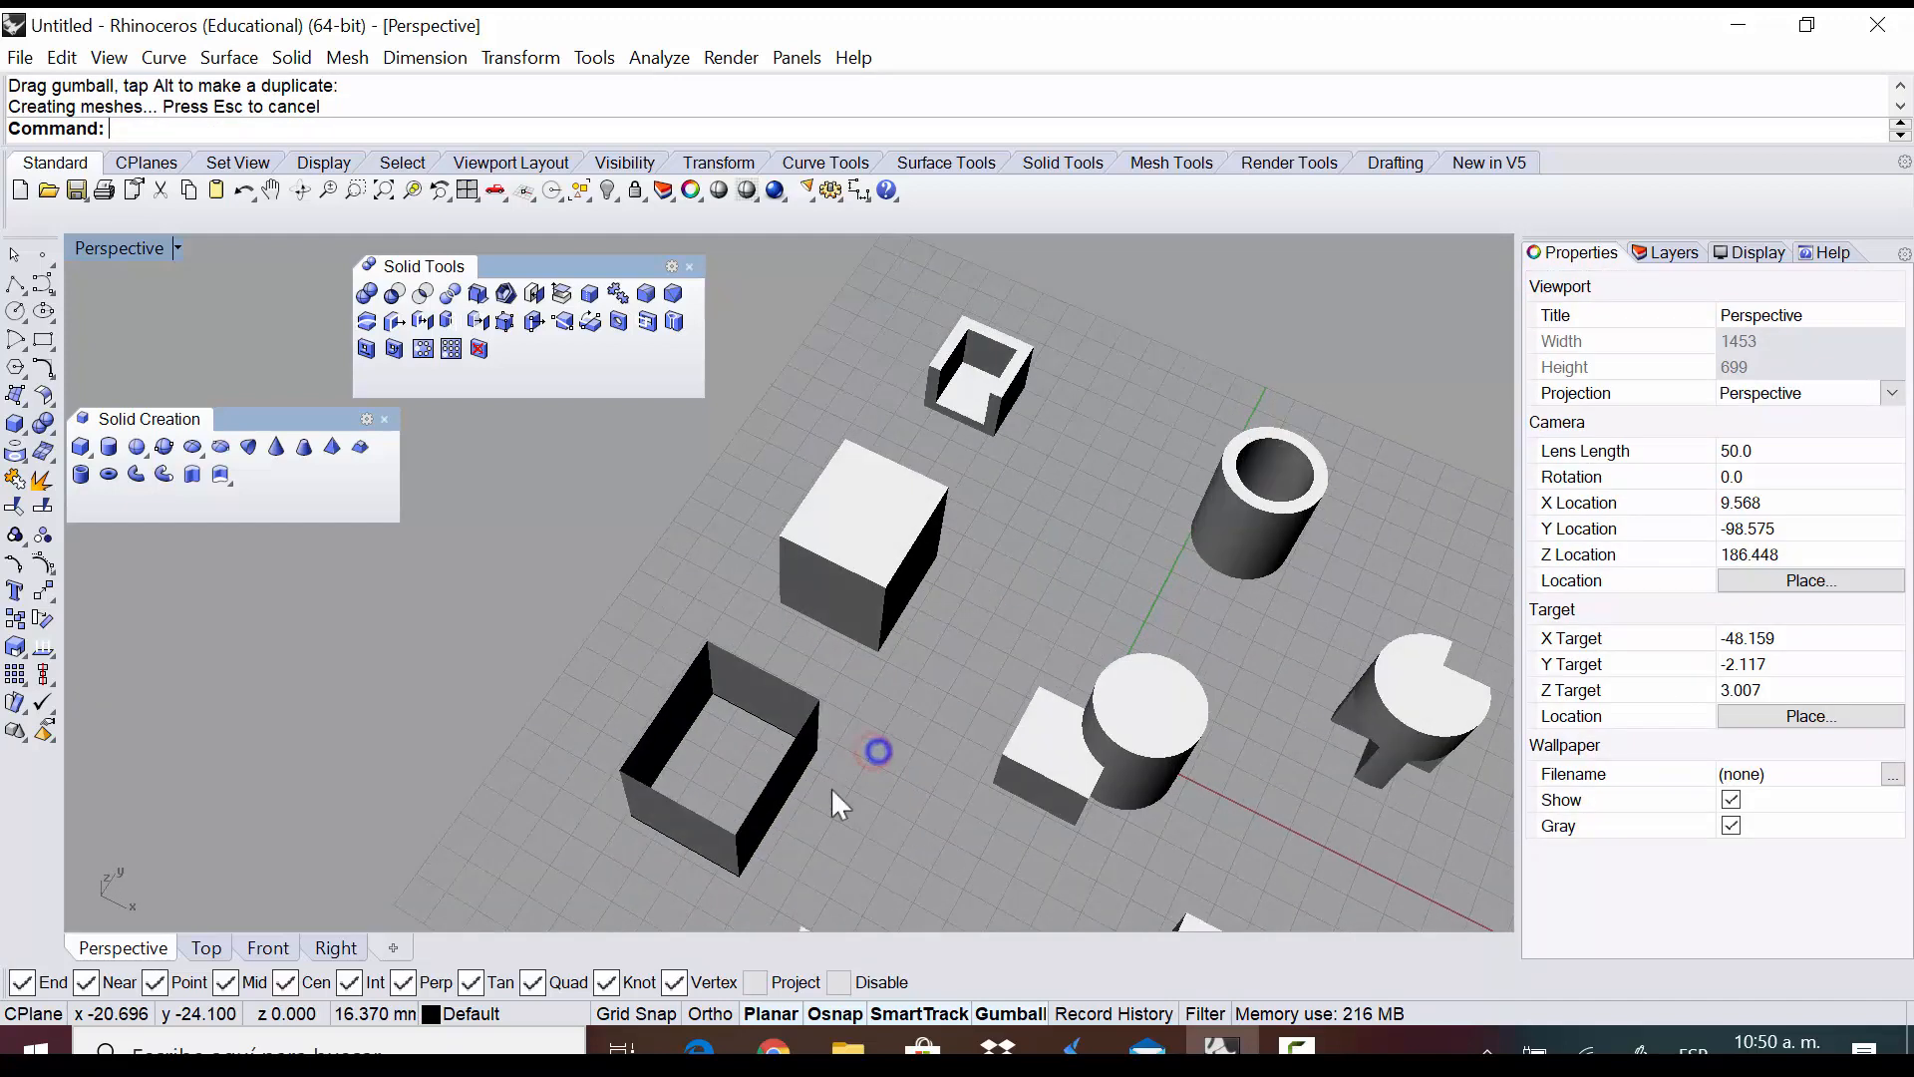
Cap the planar holes of the open extruded box to close it into a solid
right_click_drag(753, 843, 768, 707)
left_click(799, 684)
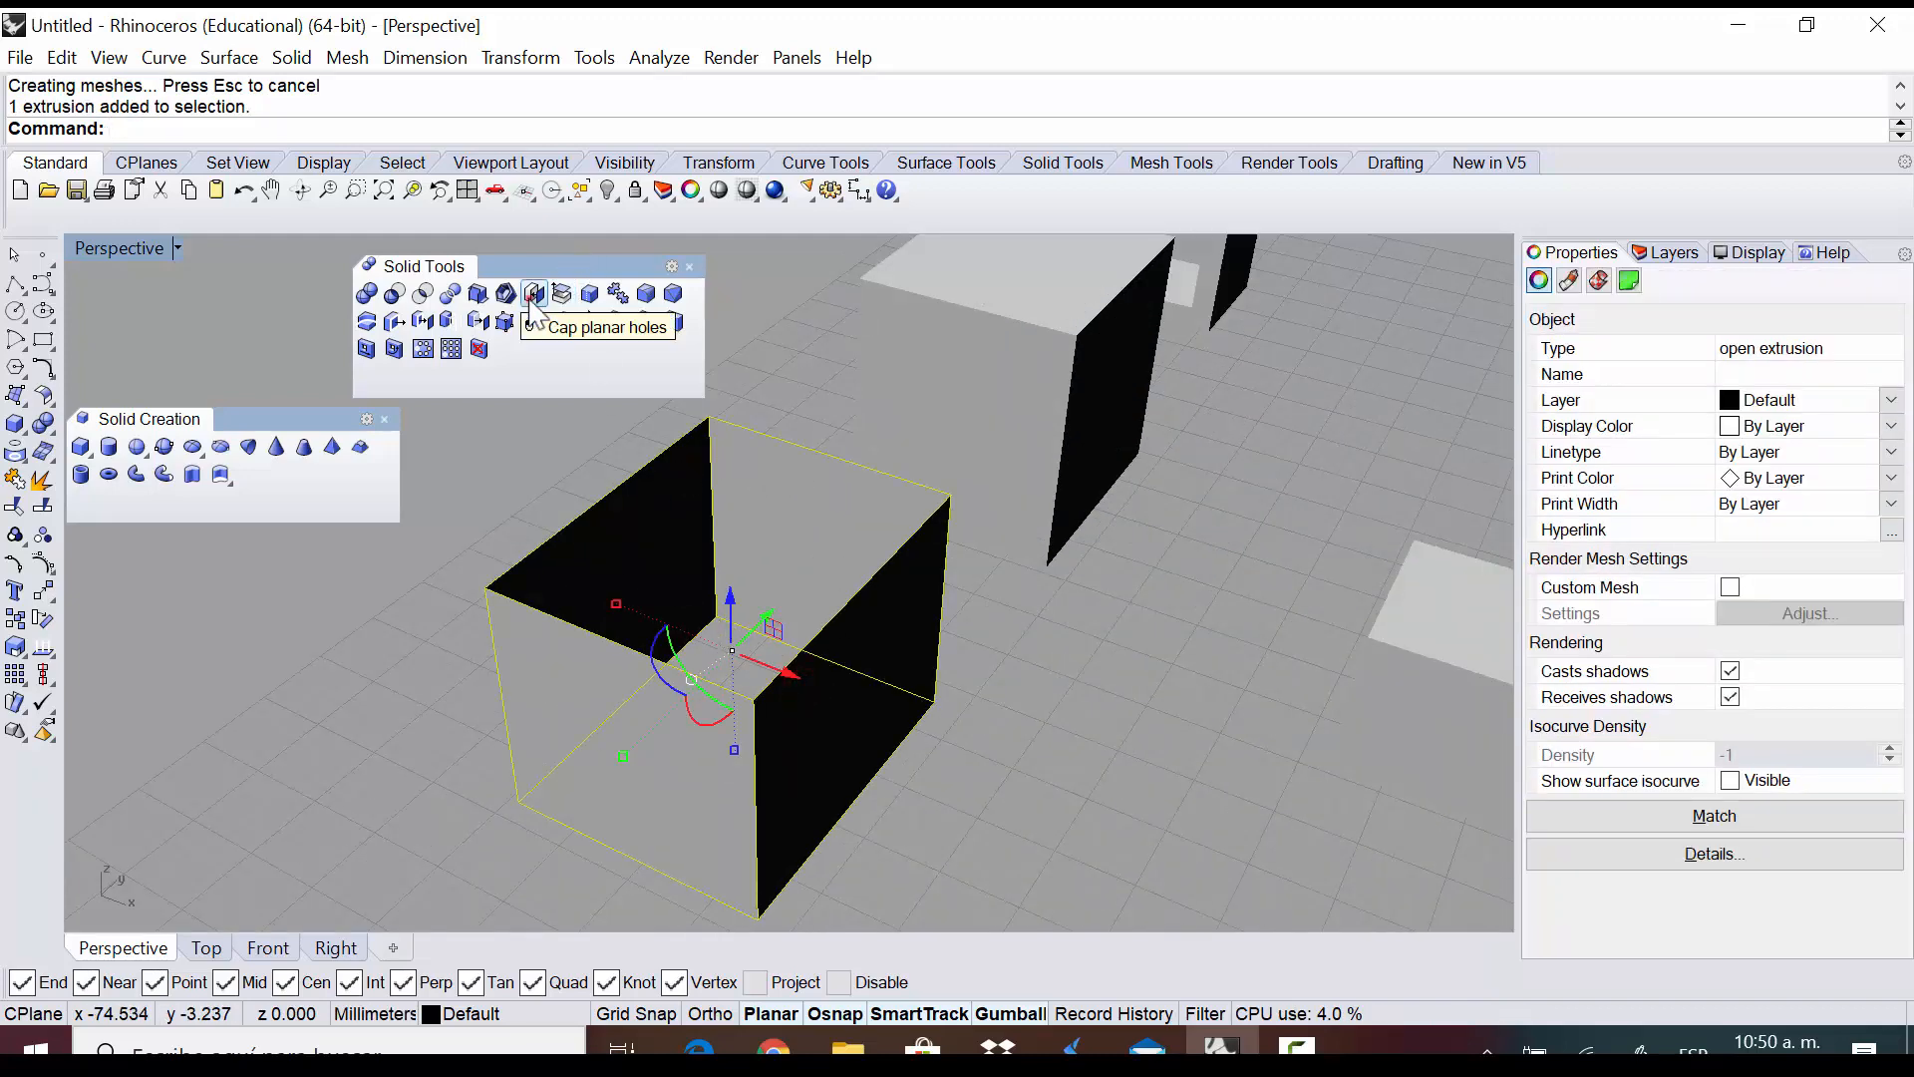
left_click(533, 292)
left_click(949, 720)
right_click_drag(960, 614, 1109, 588)
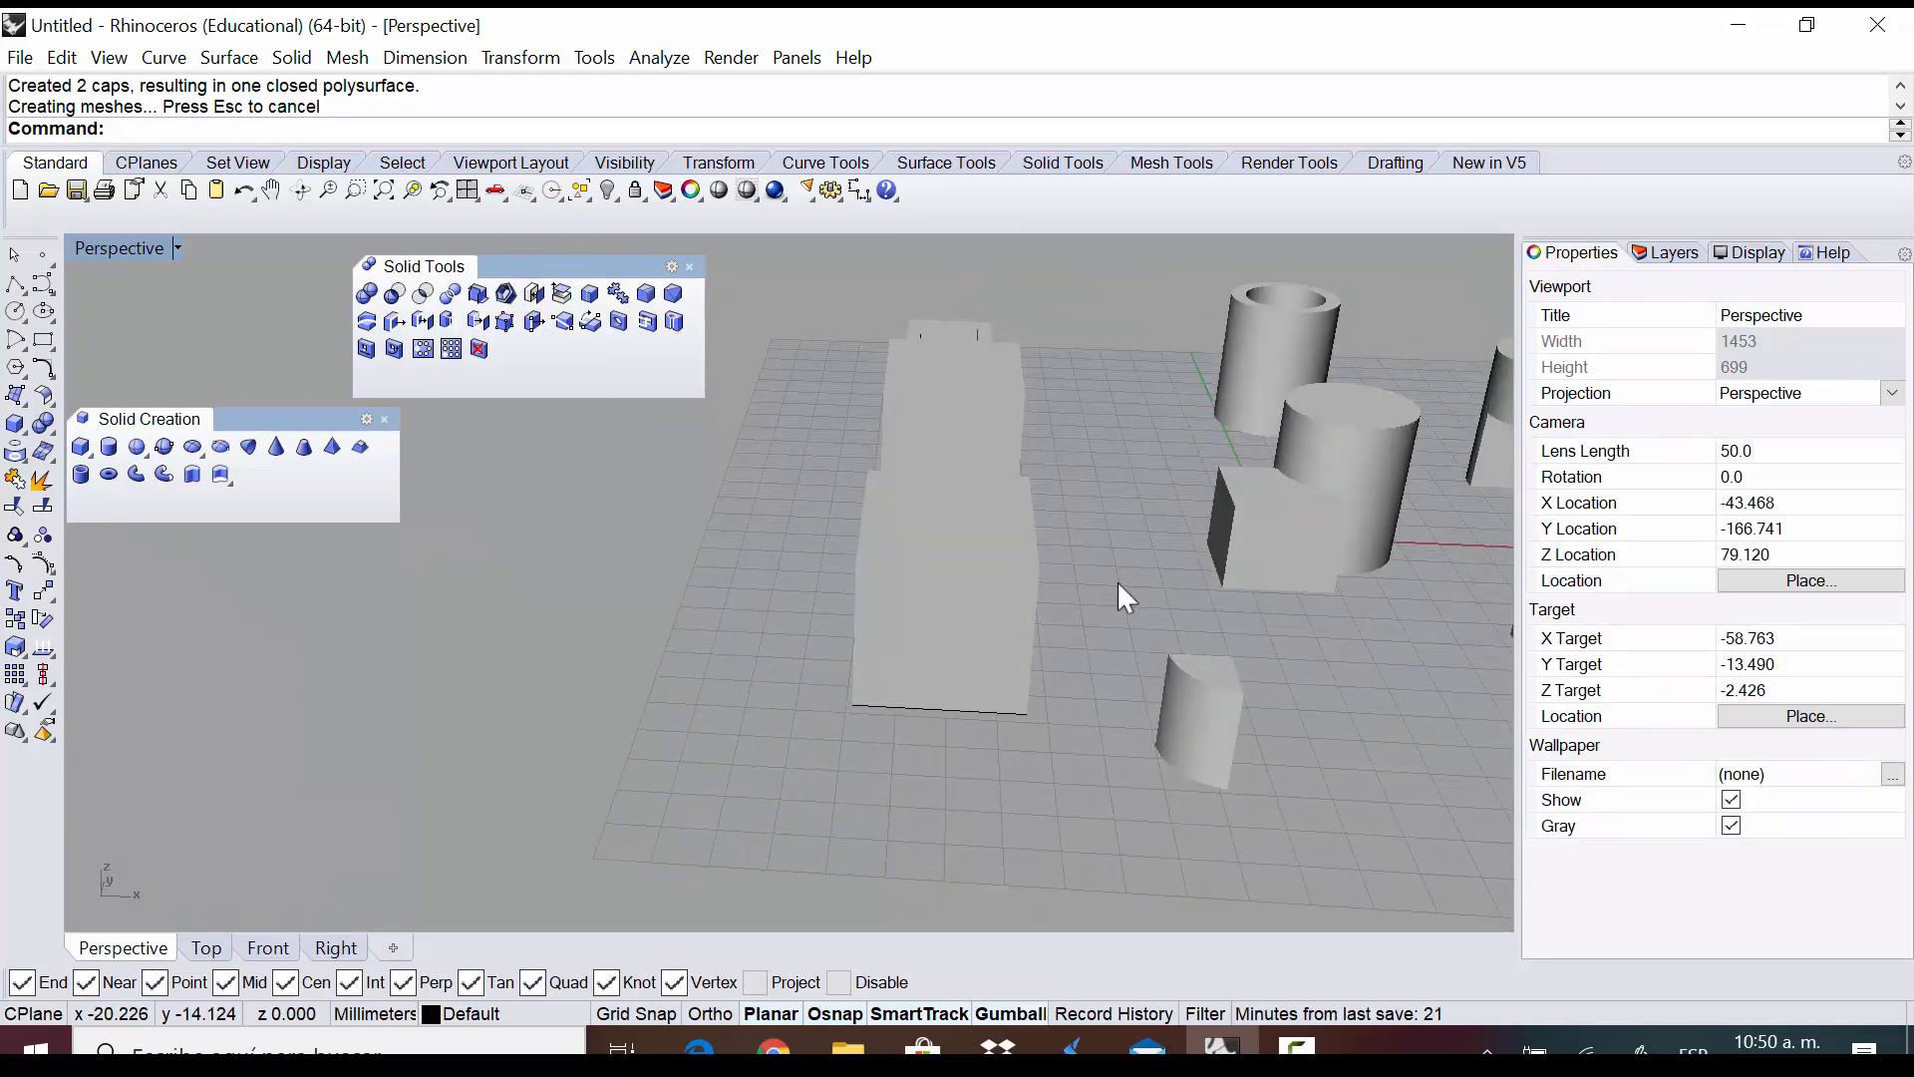
Extract the top face of the solid box between the capped box and the shelled box as a separate surface
middle_click(1001, 417)
left_click(1143, 488)
right_click_drag(1071, 572, 1130, 472)
right_click_drag(1076, 356, 974, 403)
left_click(974, 402)
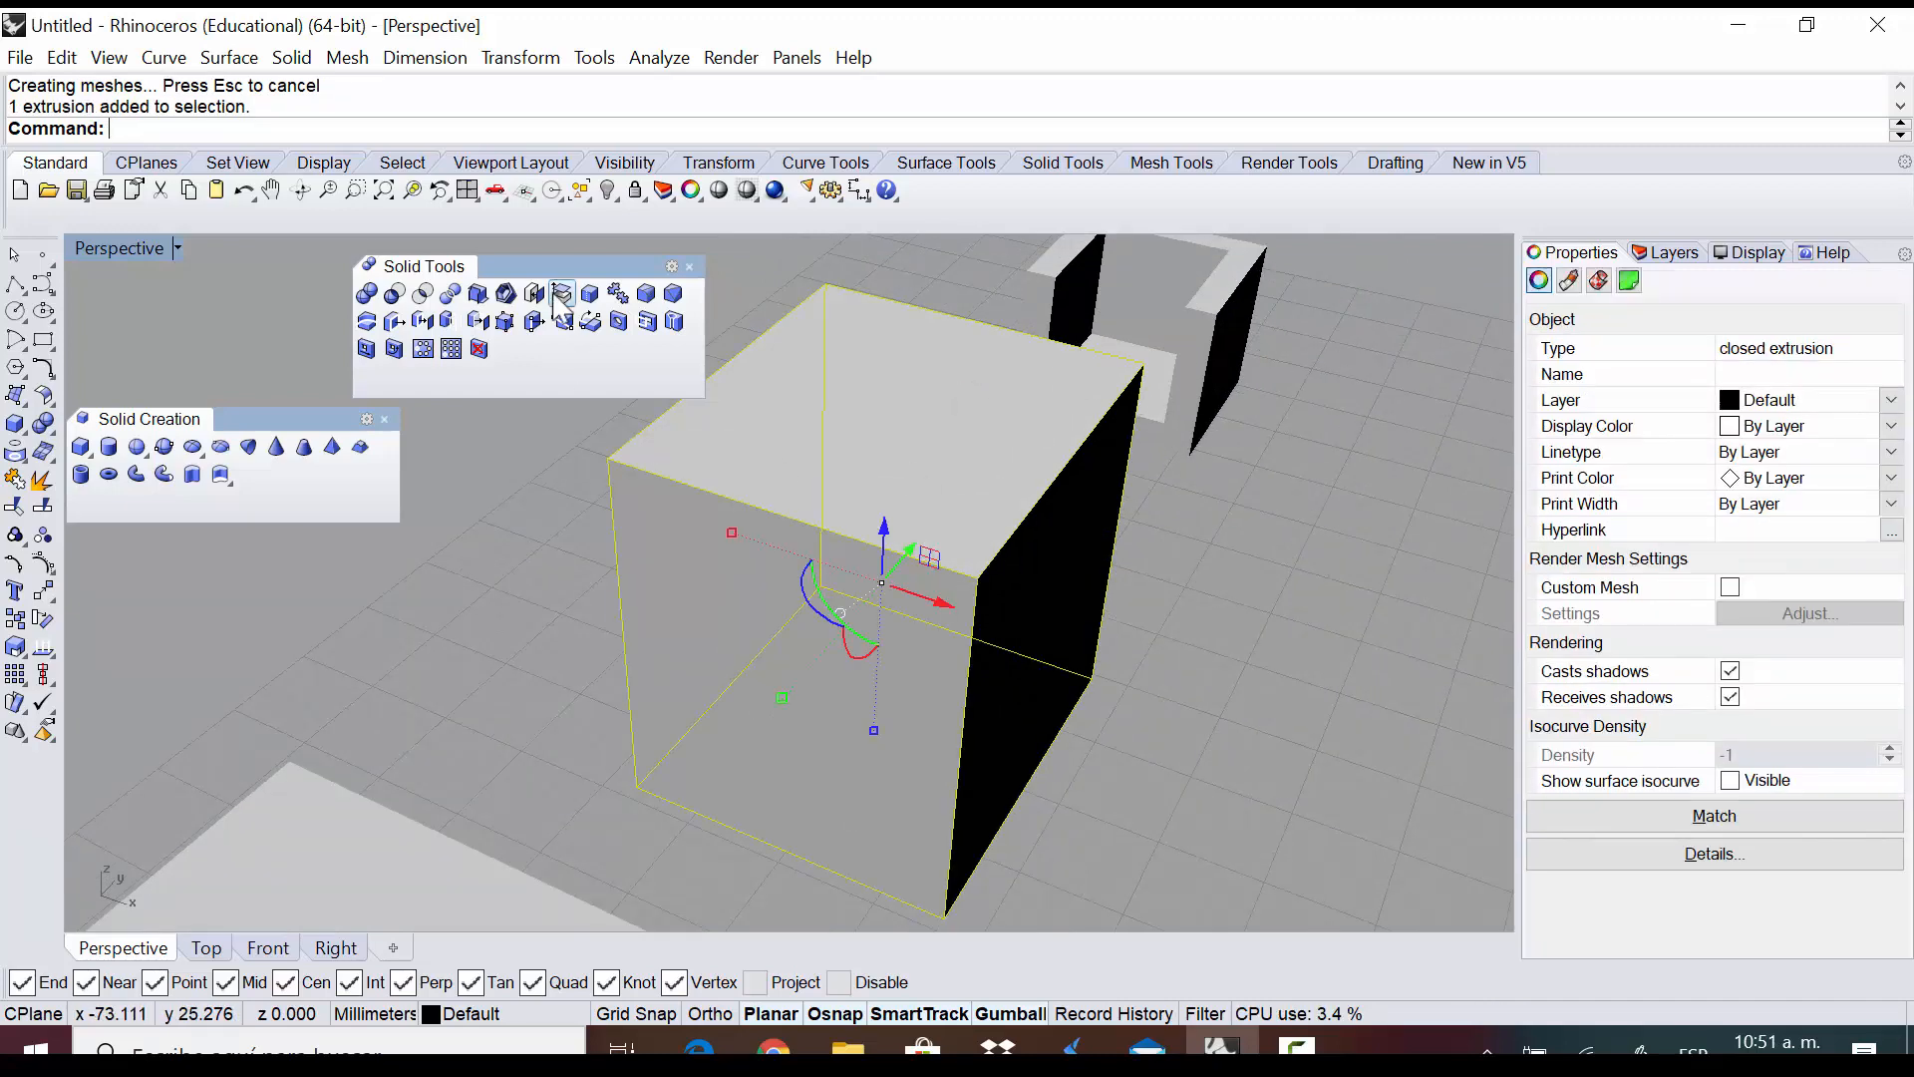
left_click(1137, 773)
right_click_drag(1137, 772, 1003, 600)
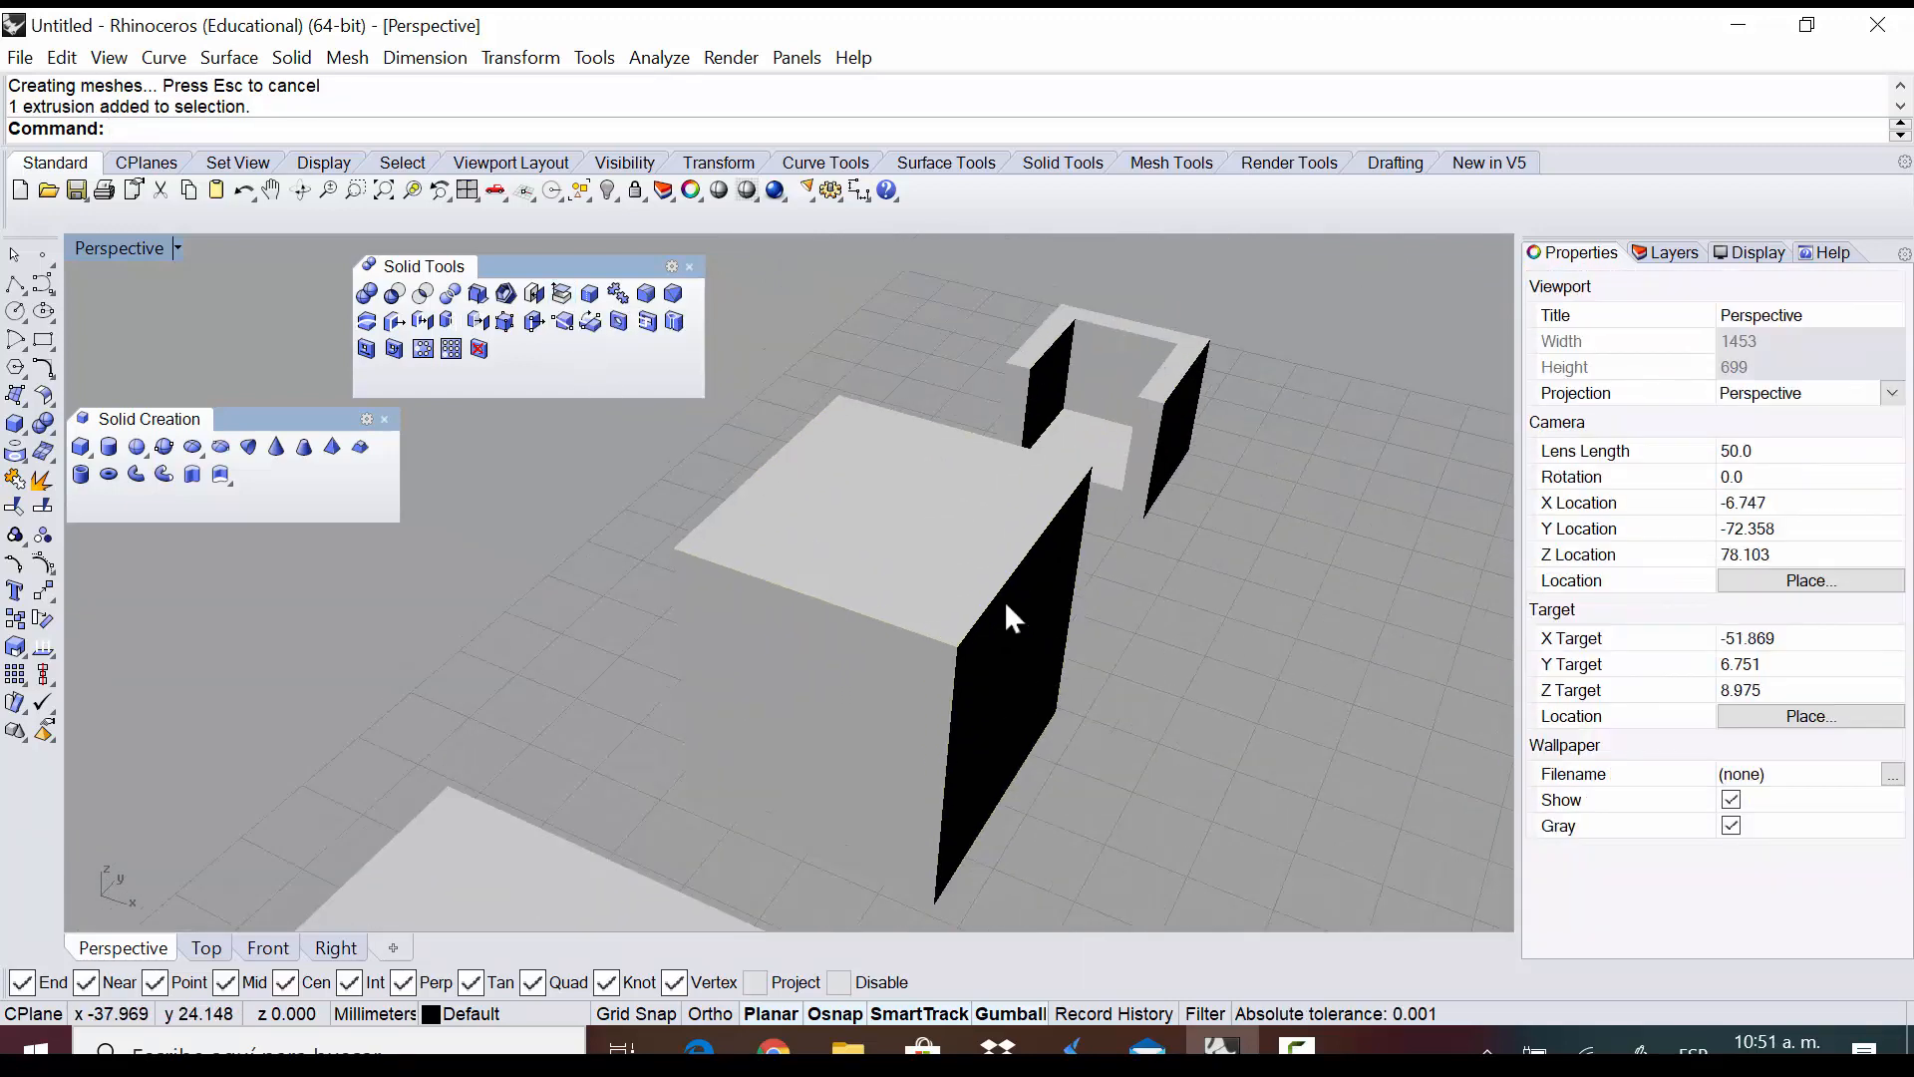
left_click(562, 293)
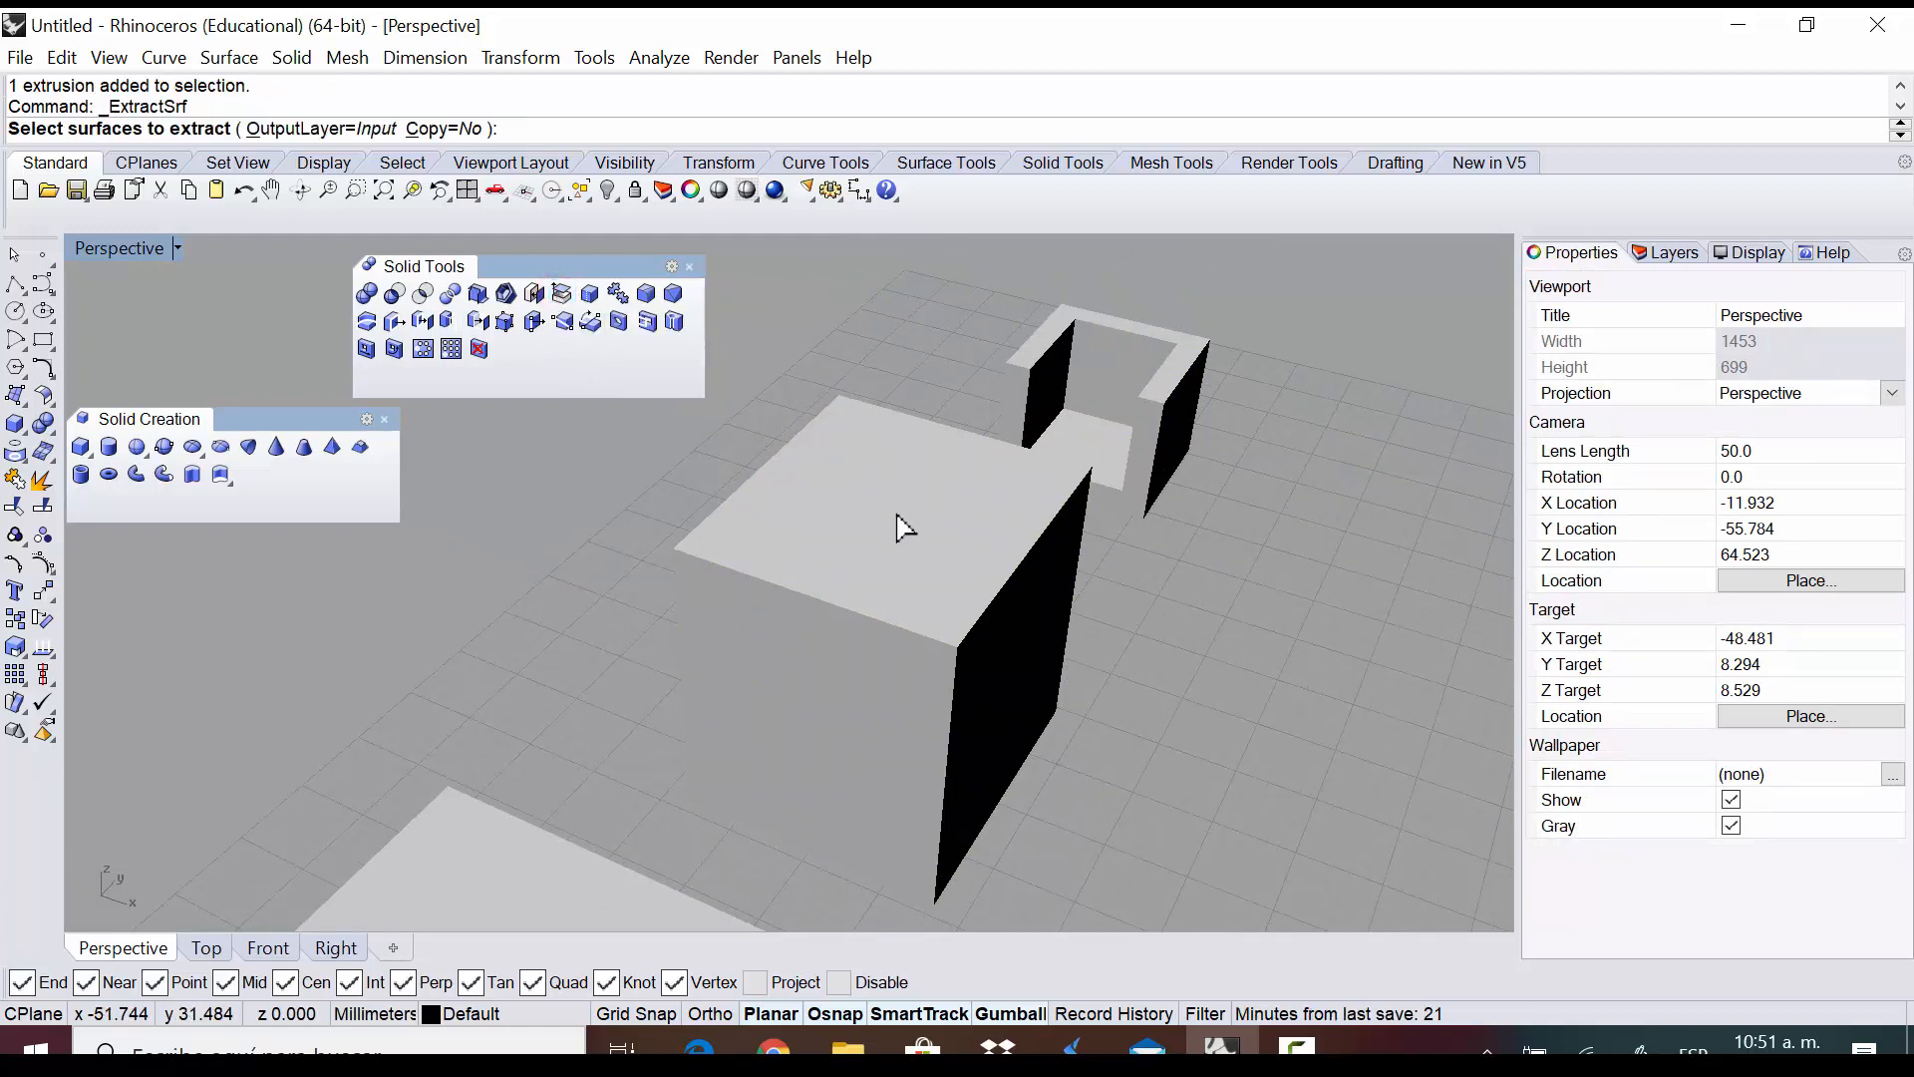
left_click(927, 545)
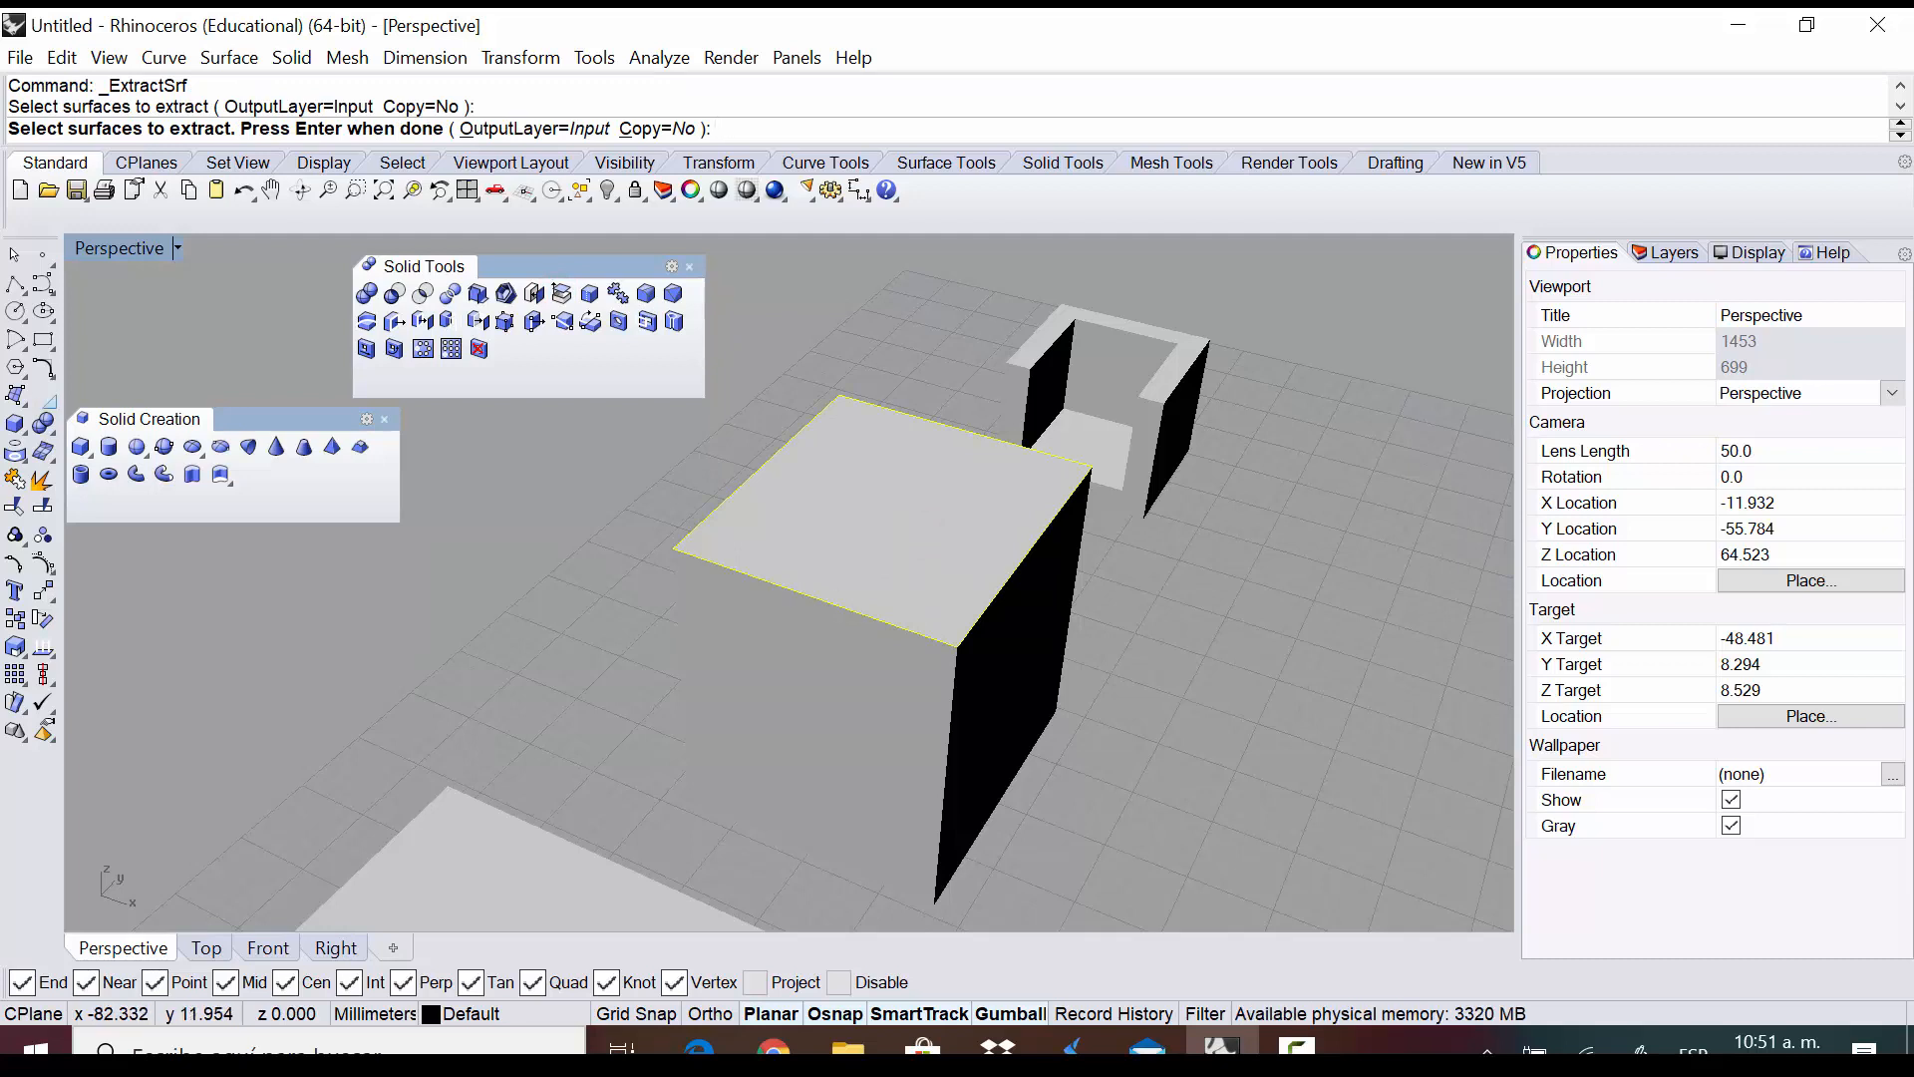
key("Return")
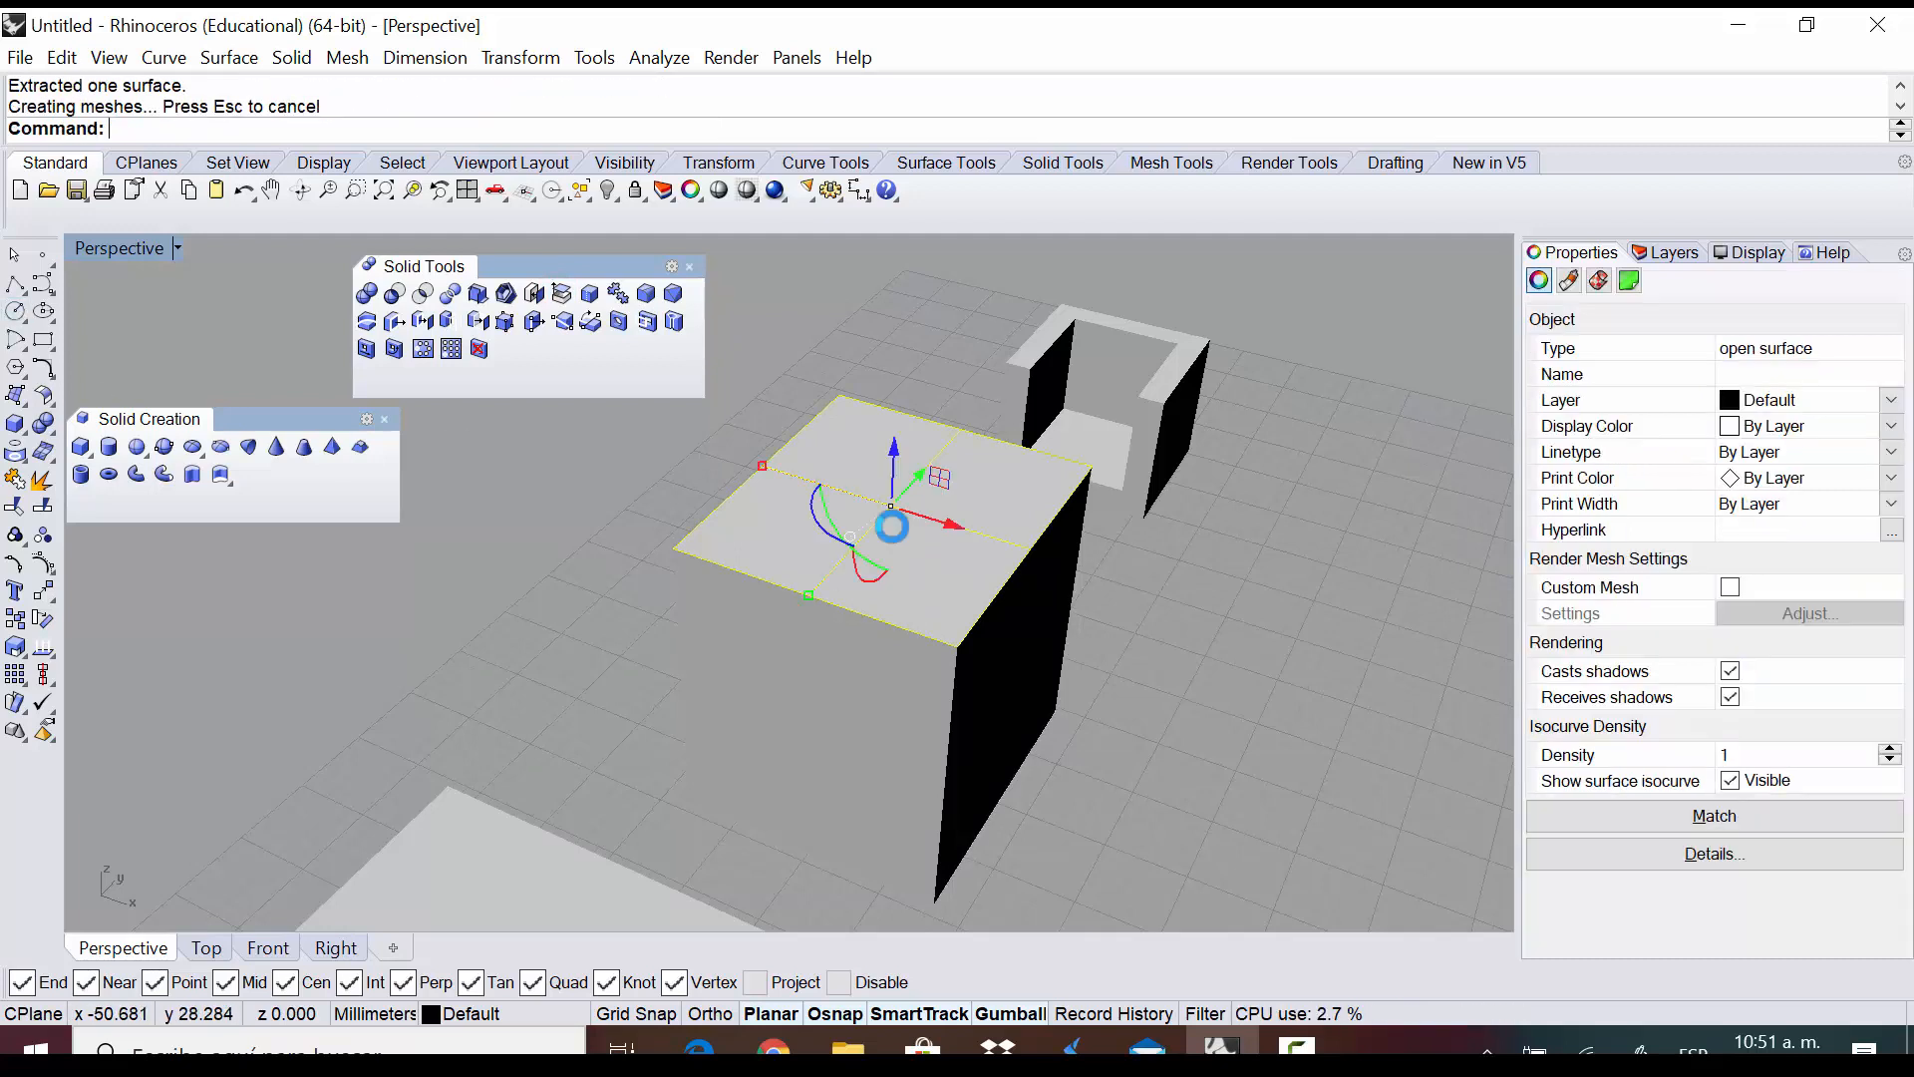
Raise the extracted top surface about 7.5 mm above its box and deselect it
left_click_drag(894, 454, 897, 359)
right_click_drag(931, 522, 969, 366)
scroll(982, 448, "down", 5)
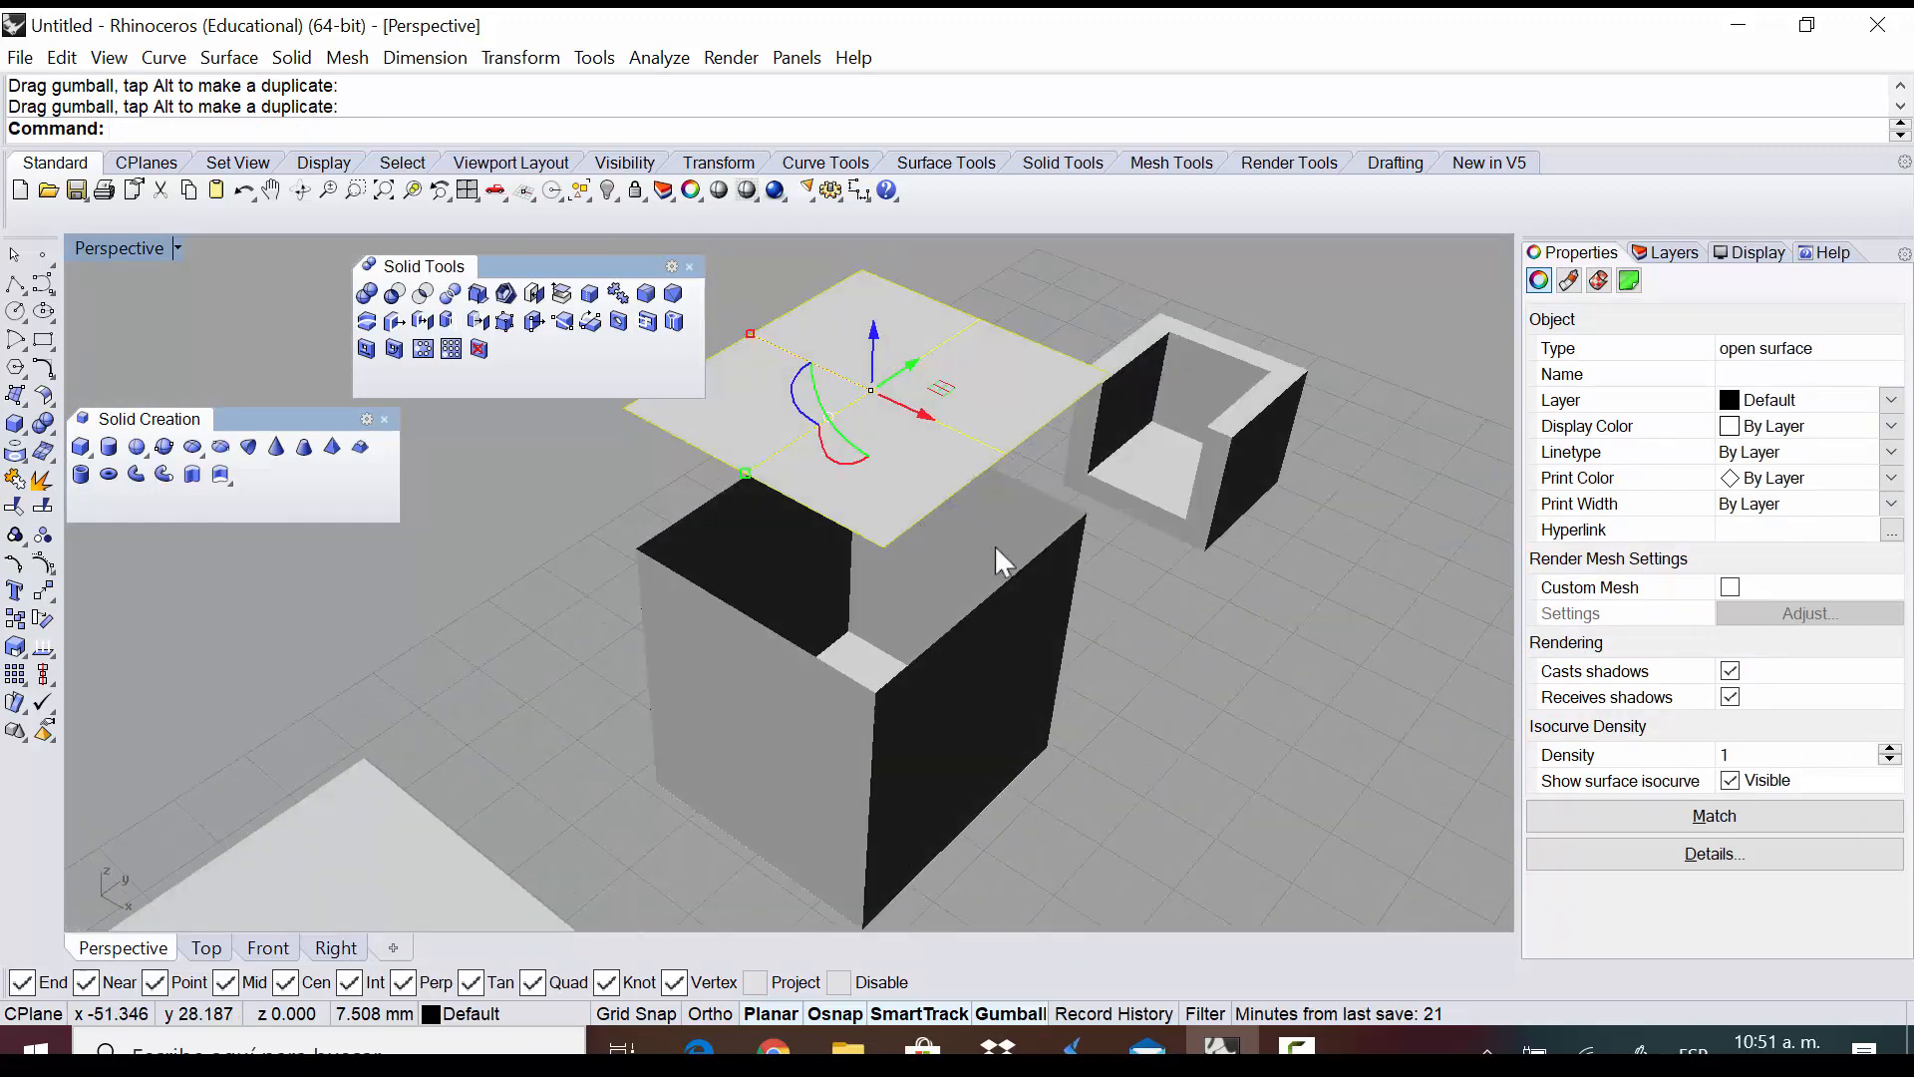
key("Escape")
Extract the side face of the opened box that faces the shelled box
right_click_drag(1027, 454, 887, 650)
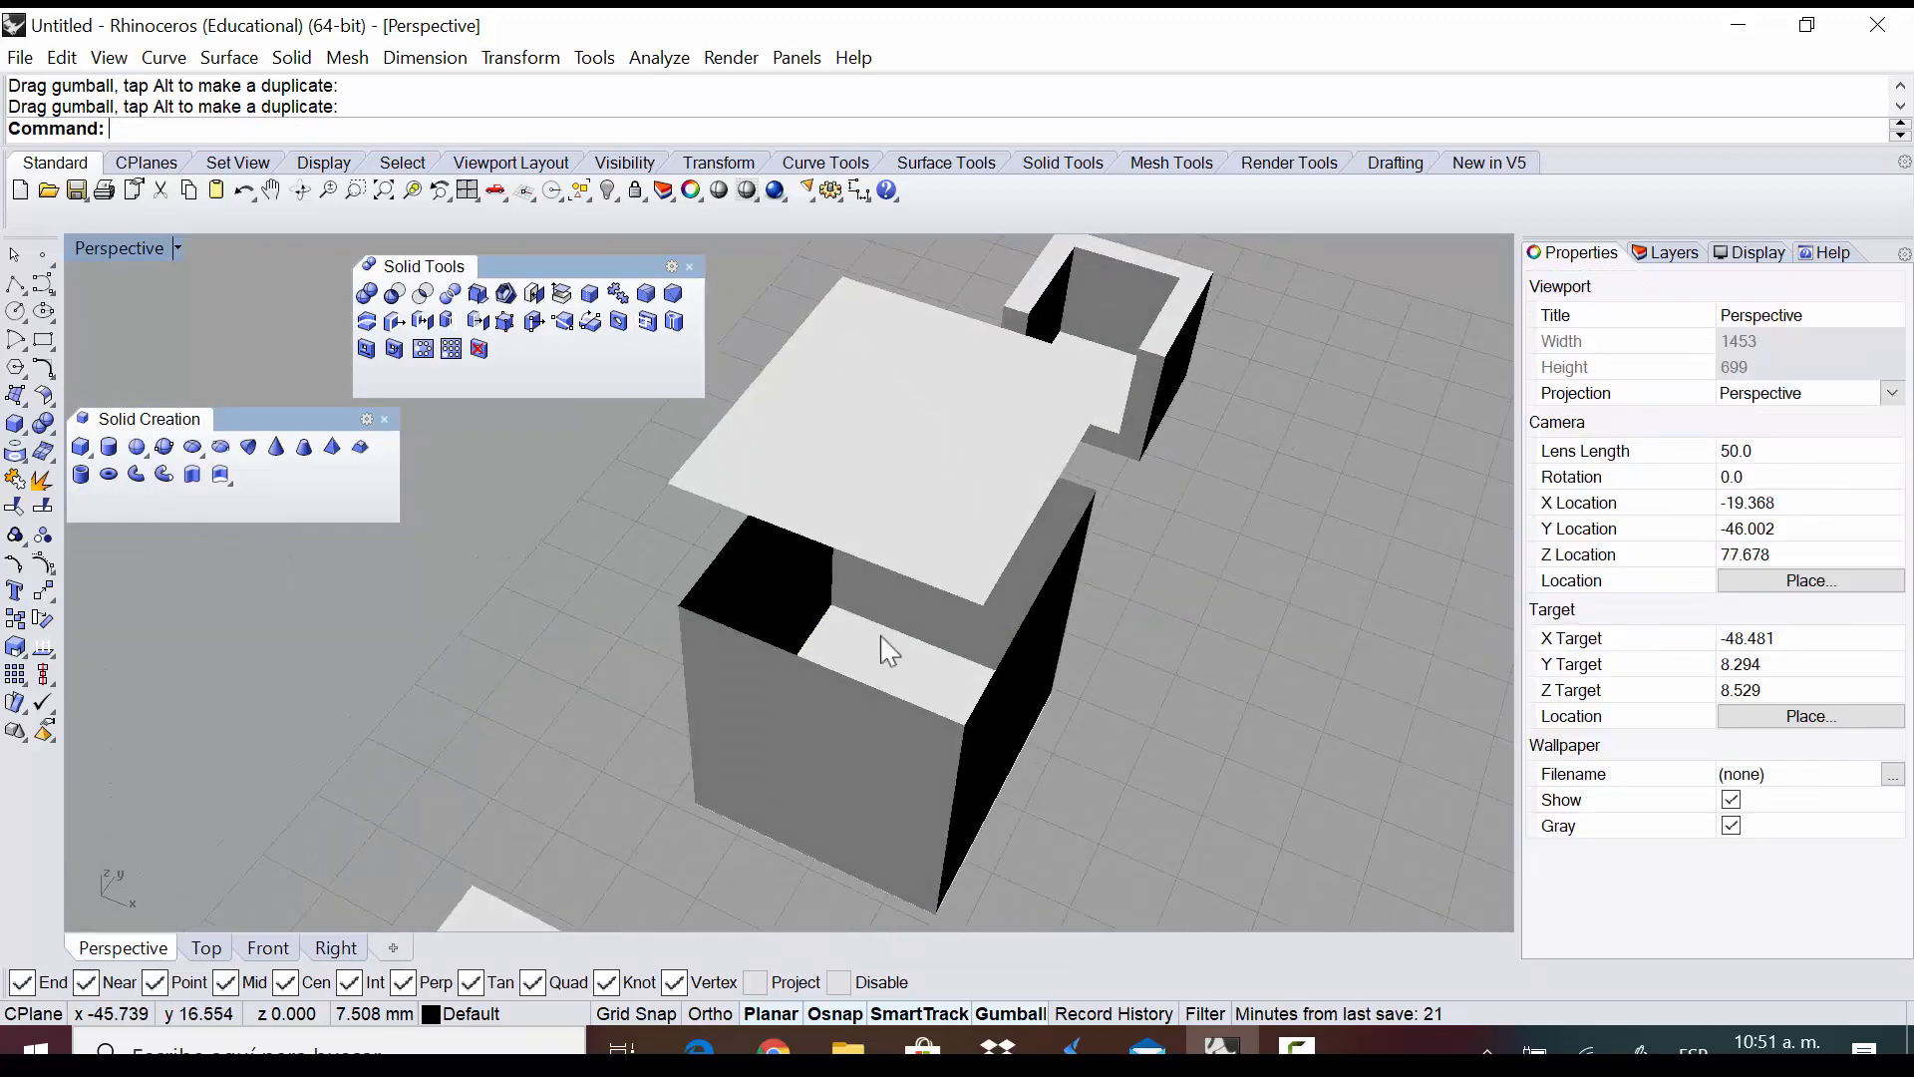
left_click(940, 564)
right_click_drag(1115, 505, 925, 683)
left_click(1055, 695)
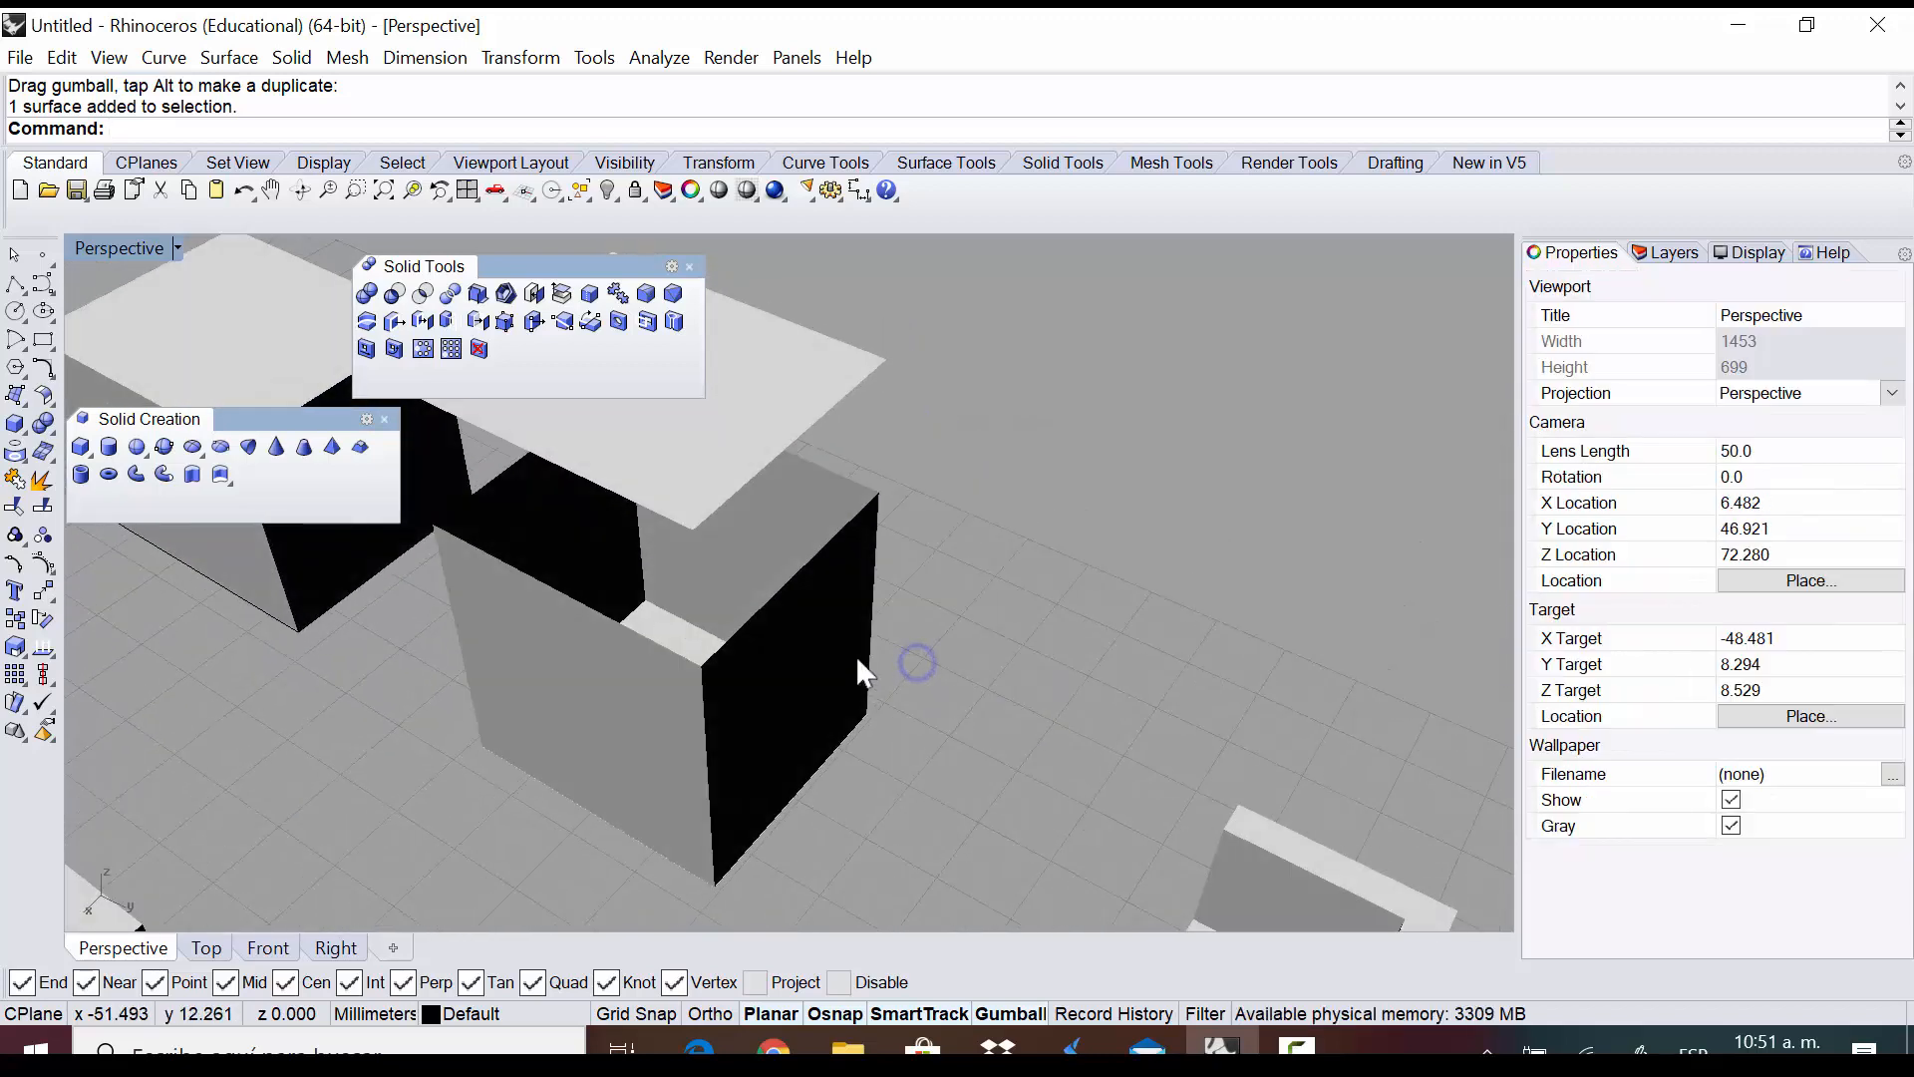
left_click(565, 292)
left_click(790, 703)
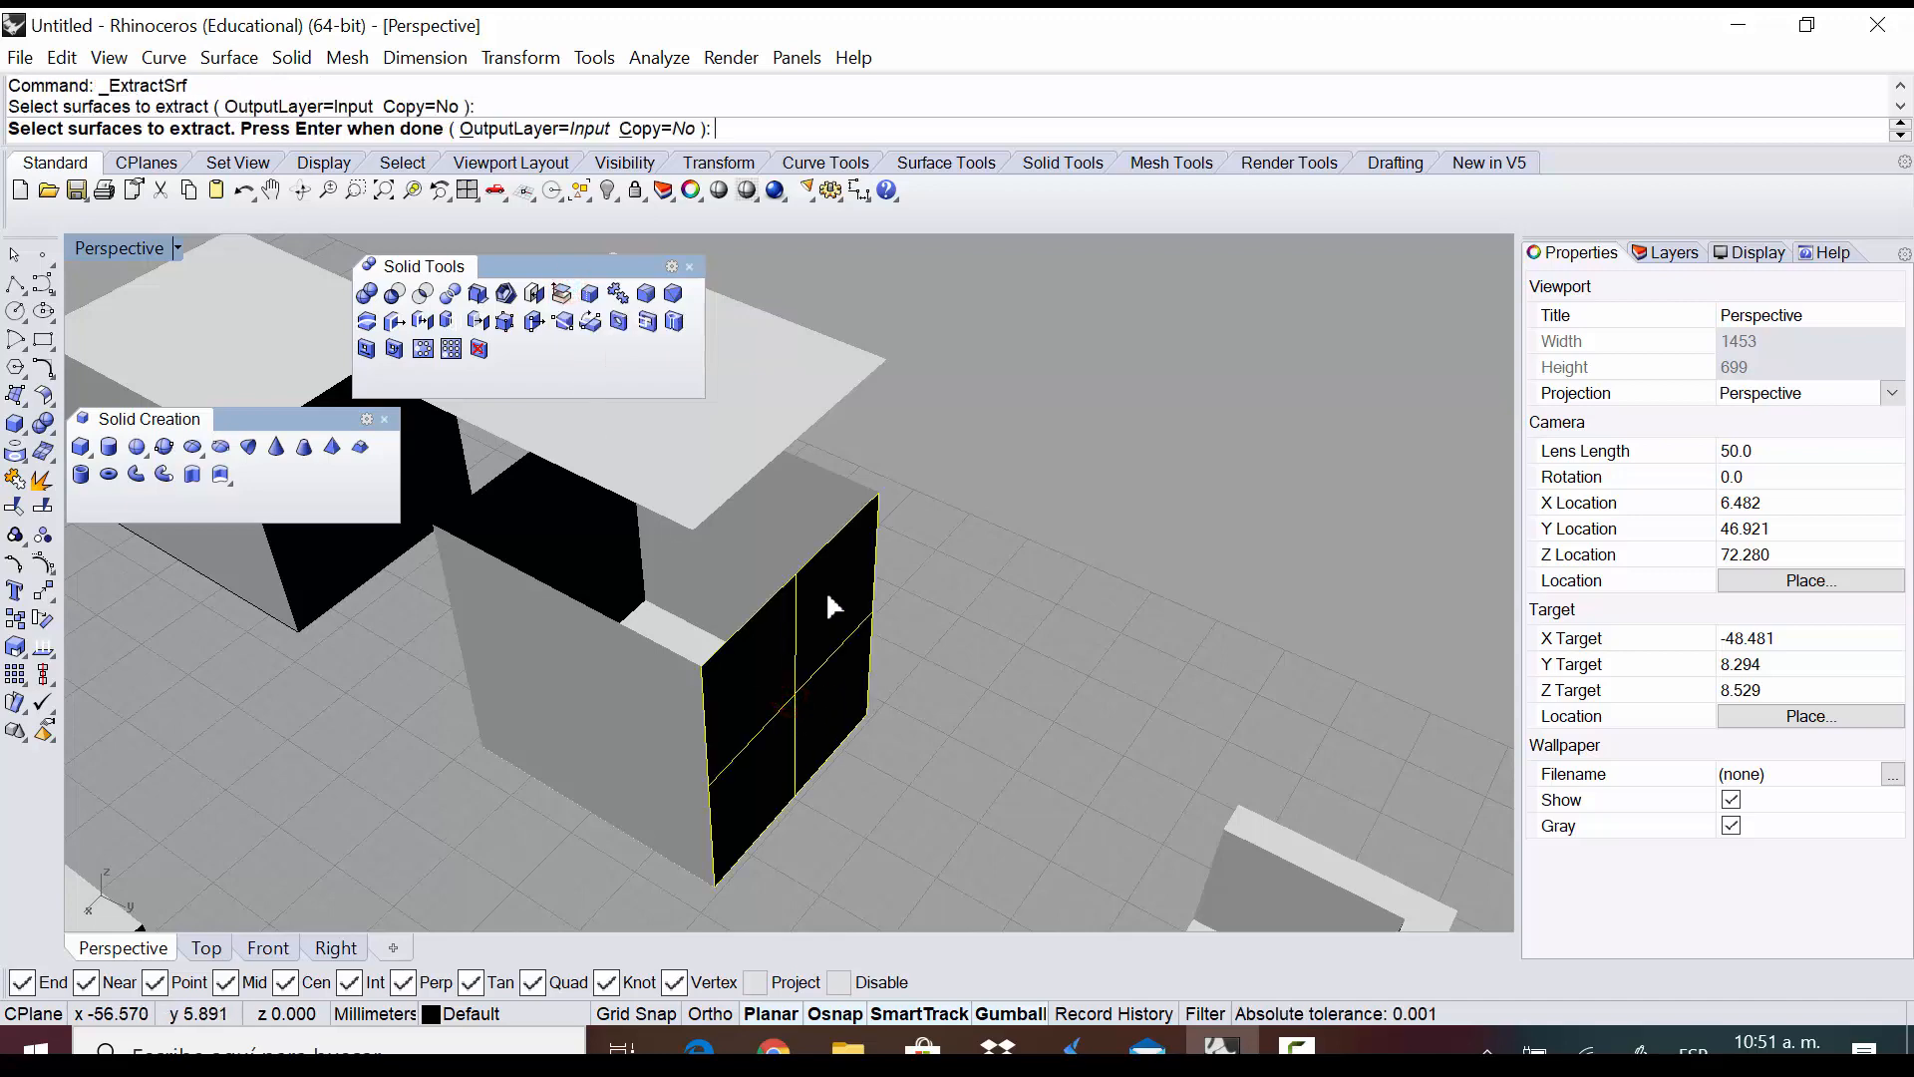
key("Return")
Move the extracted side surface about 7 mm outward toward the shelled box and deselect it
left_click_drag(850, 733, 957, 795)
scroll(1017, 632, "down", 3)
left_click(1017, 632)
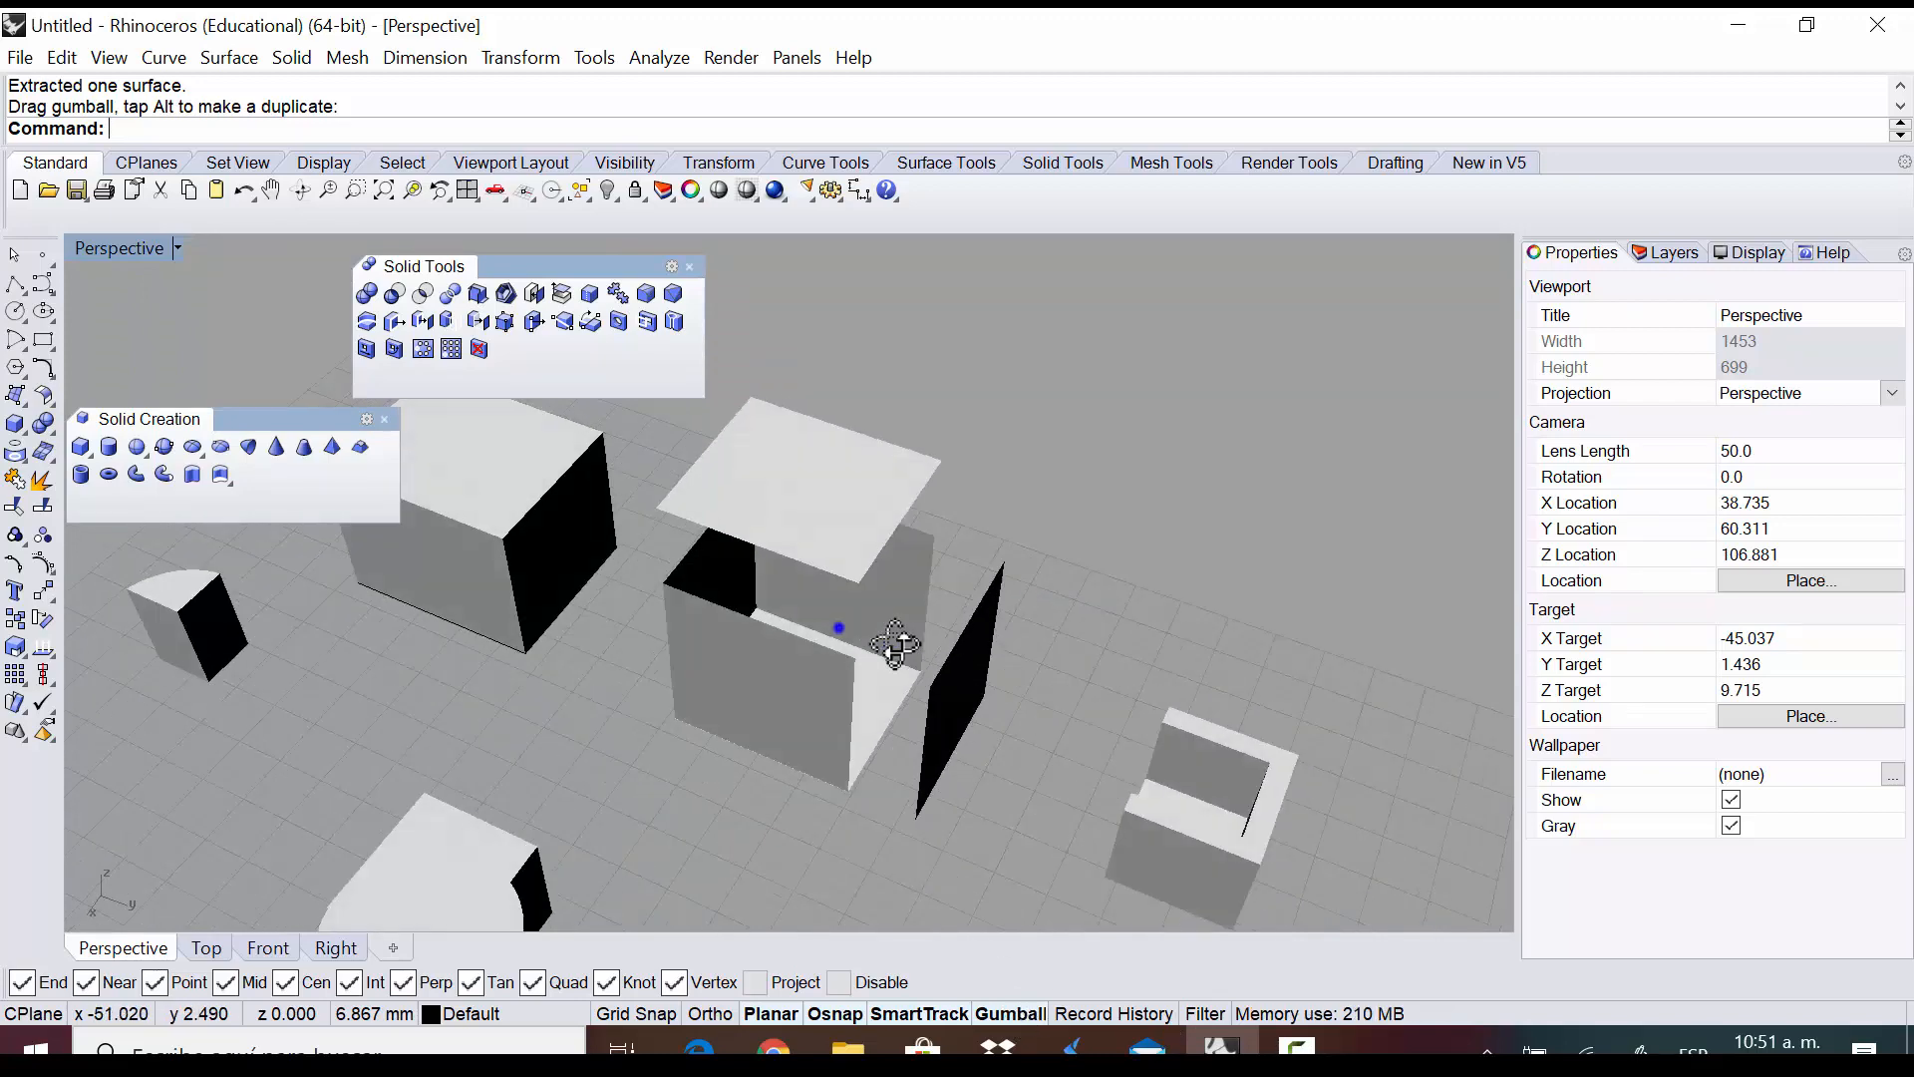
right_click_drag(897, 641, 1057, 820)
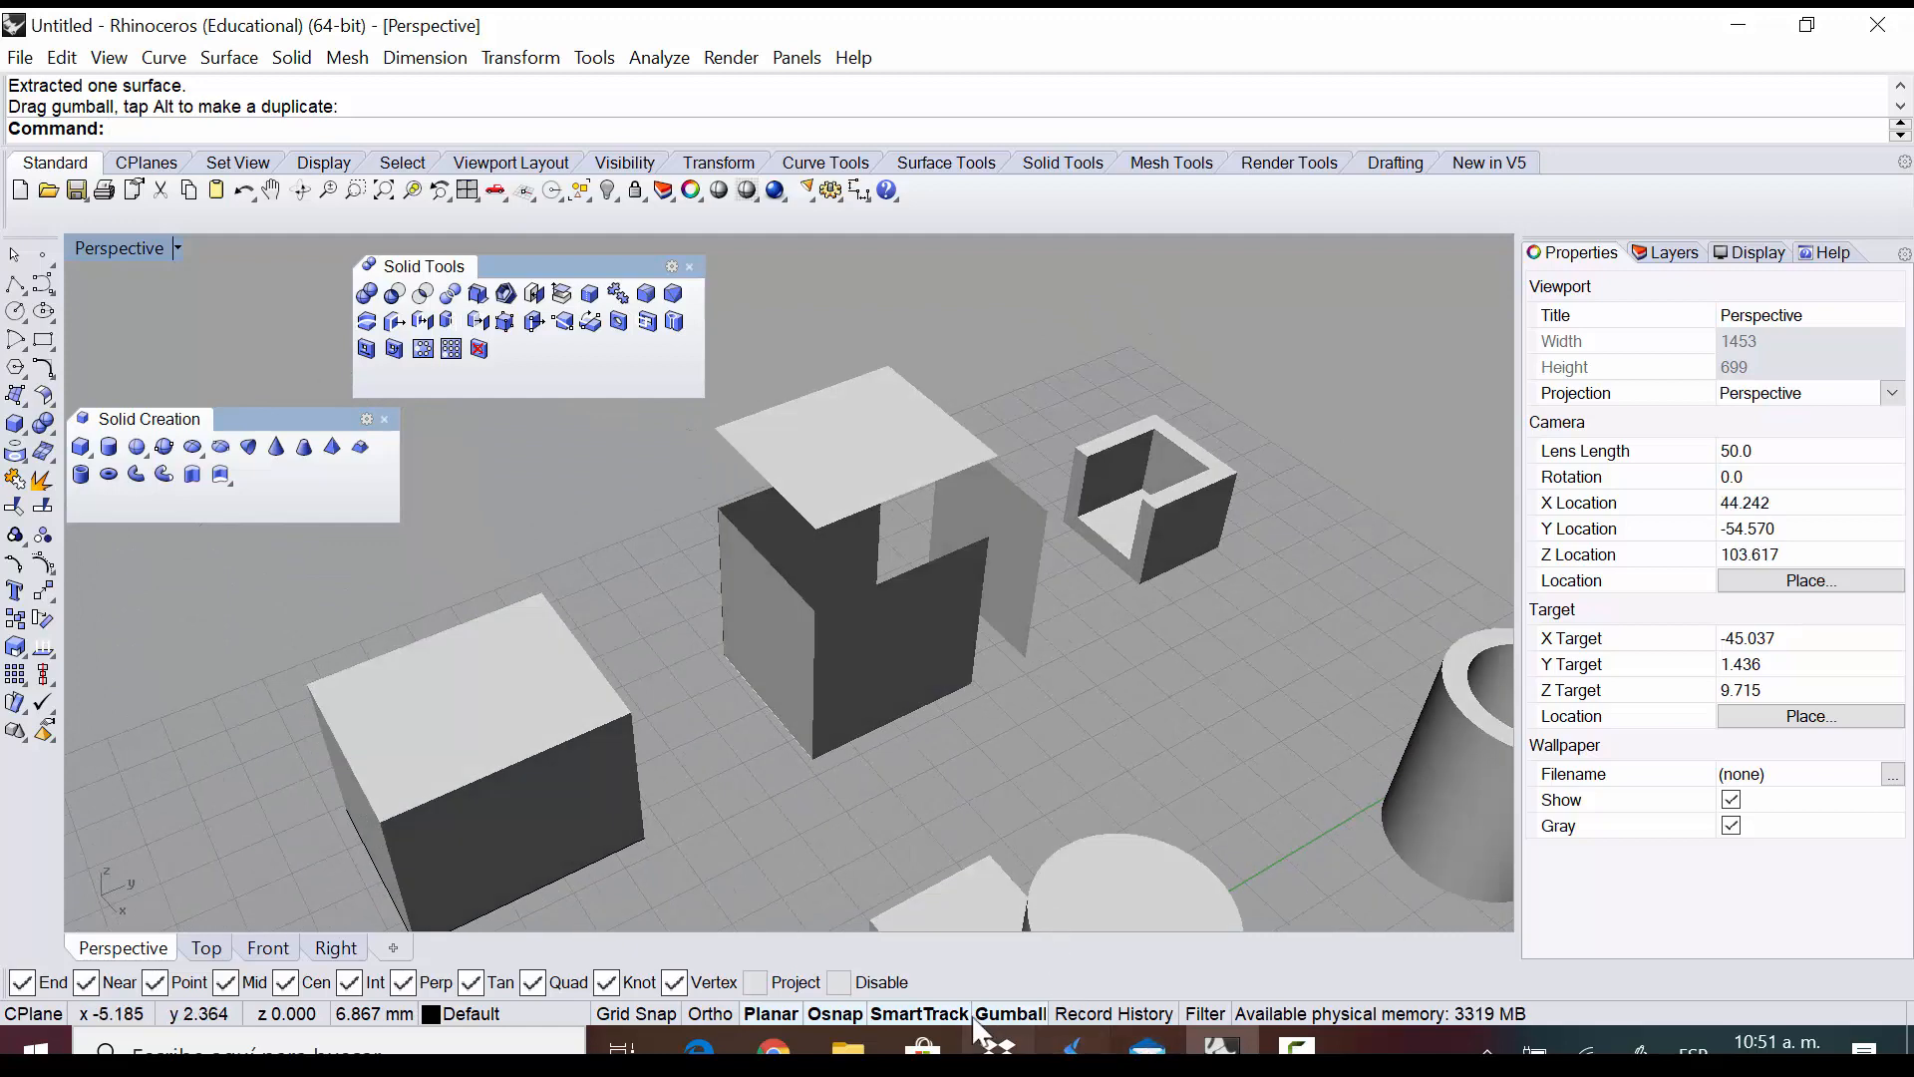
Extract the U-shaped top rim face of the shelled box
scroll(1246, 459, "up", 4)
left_click(1102, 618)
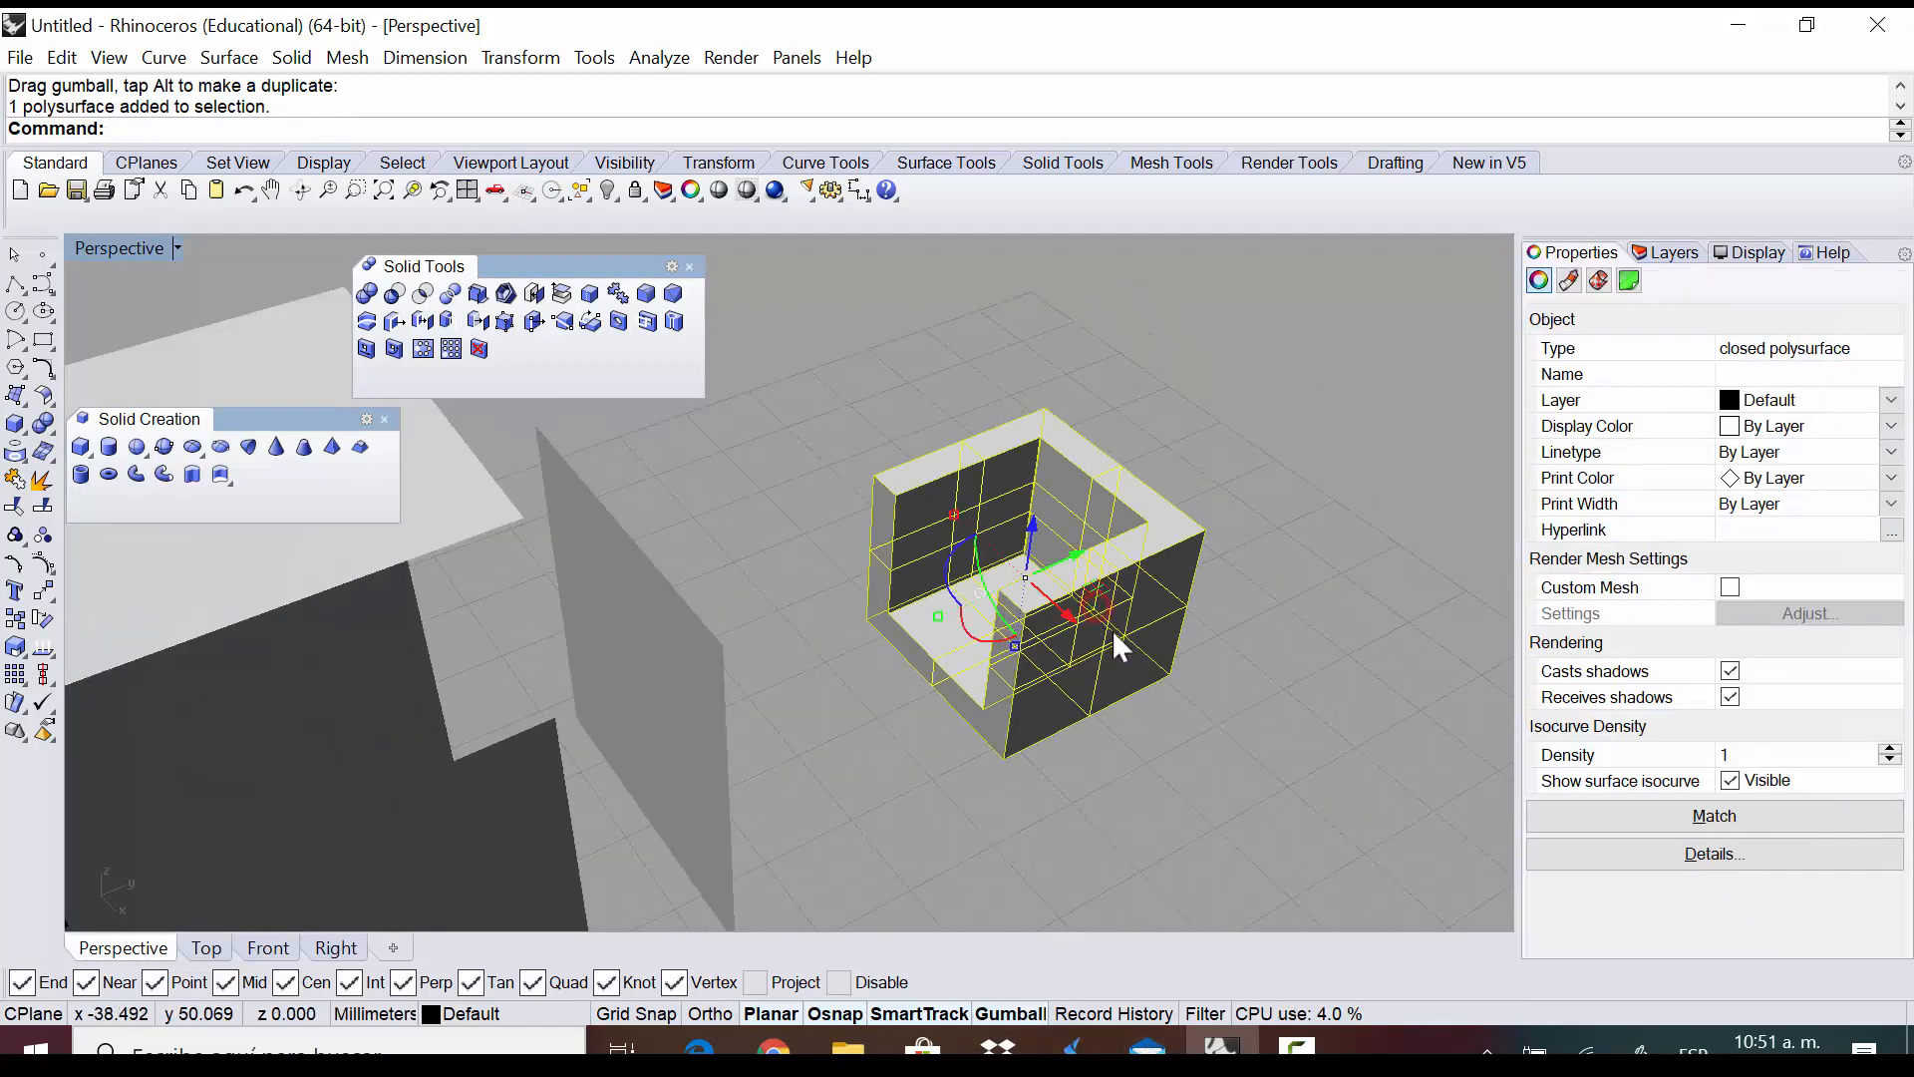
left_click(561, 295)
left_click(1161, 535)
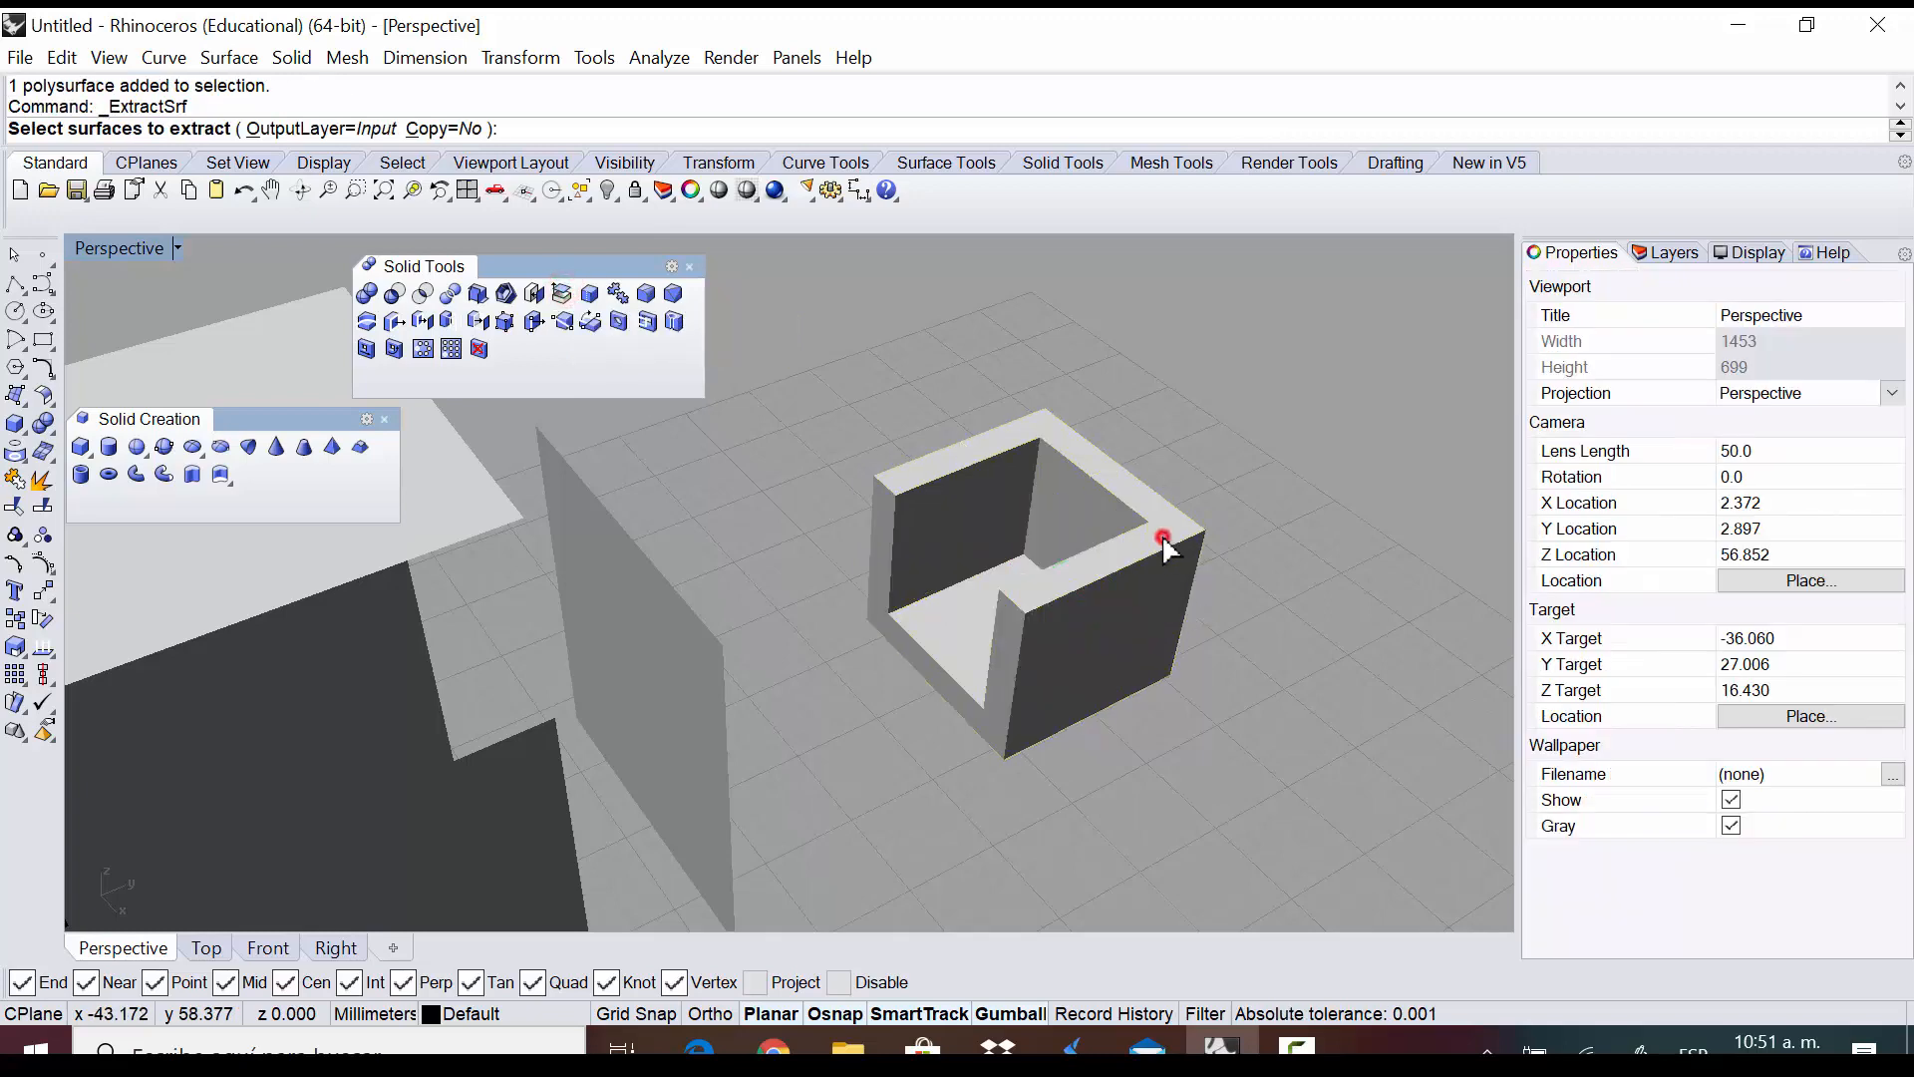
key("Return")
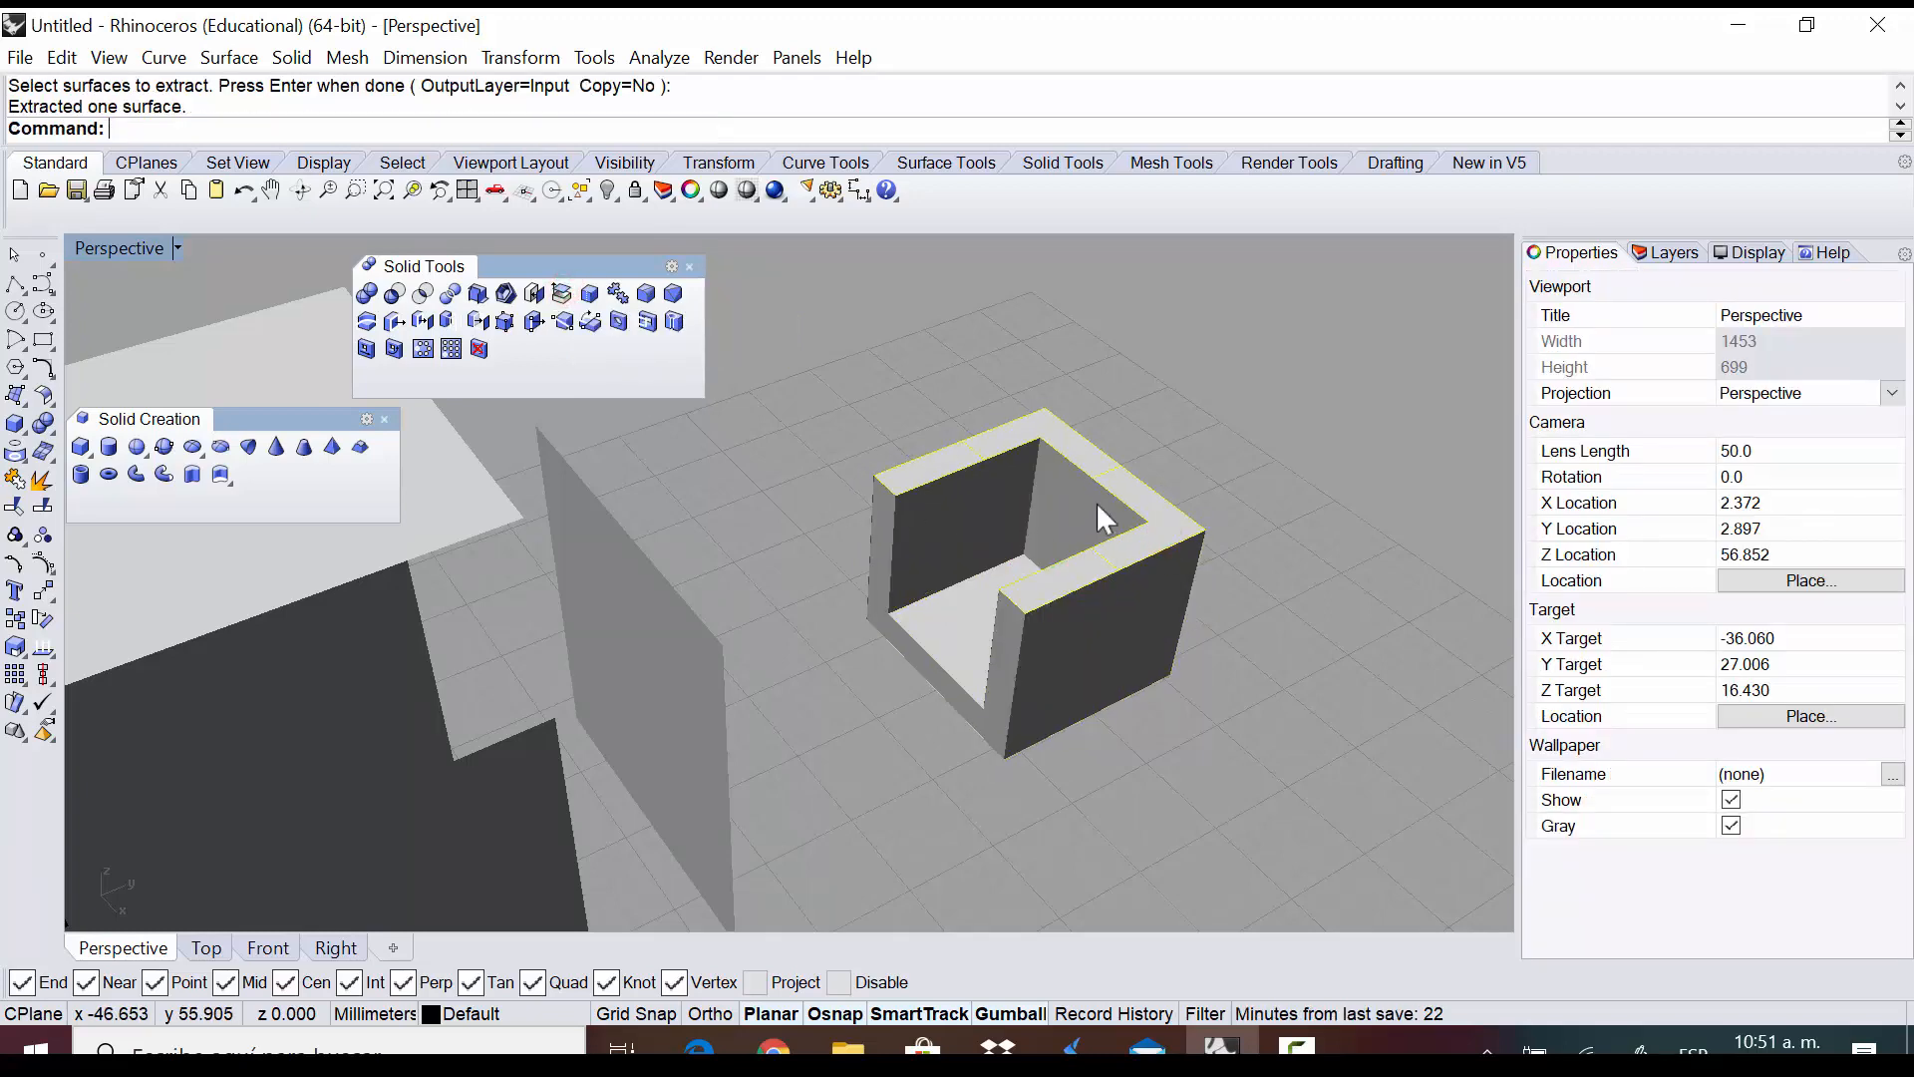
Raise the extracted rim surface about 6.4 mm above the shelled box and deselect it
left_click_drag(1037, 477, 1042, 379)
mouse_move(1242, 543)
right_mouse_down()
mouse_move(1269, 654)
mouse_move(1253, 714)
mouse_move(1257, 512)
mouse_move(1187, 622)
mouse_move(1248, 407)
mouse_move(1242, 517)
right_mouse_up()
left_click(1295, 458)
right_click_drag(1164, 581, 1246, 559)
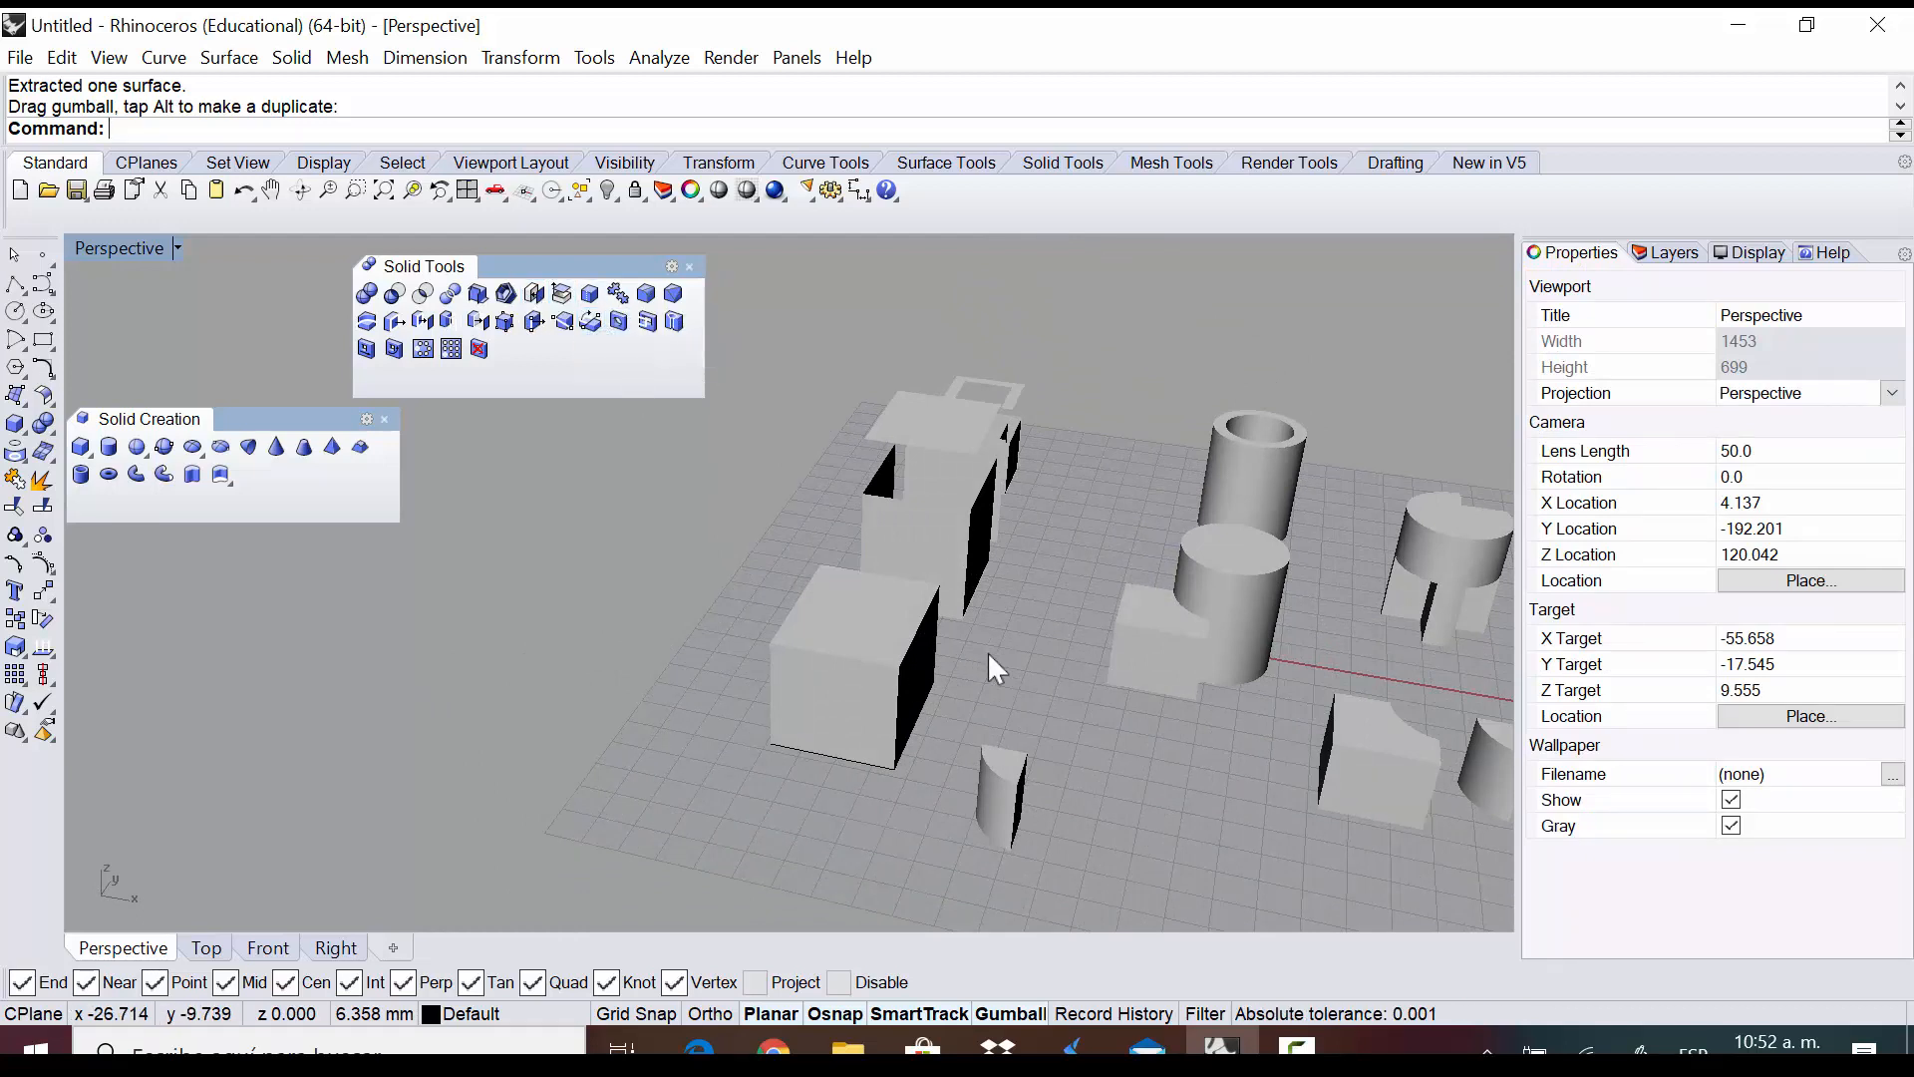
Examine the top and side edges of the capped box near the small wedge-shaped piece
right_click_drag(997, 648, 996, 578)
left_click(811, 760)
scroll(953, 712, "up", 3)
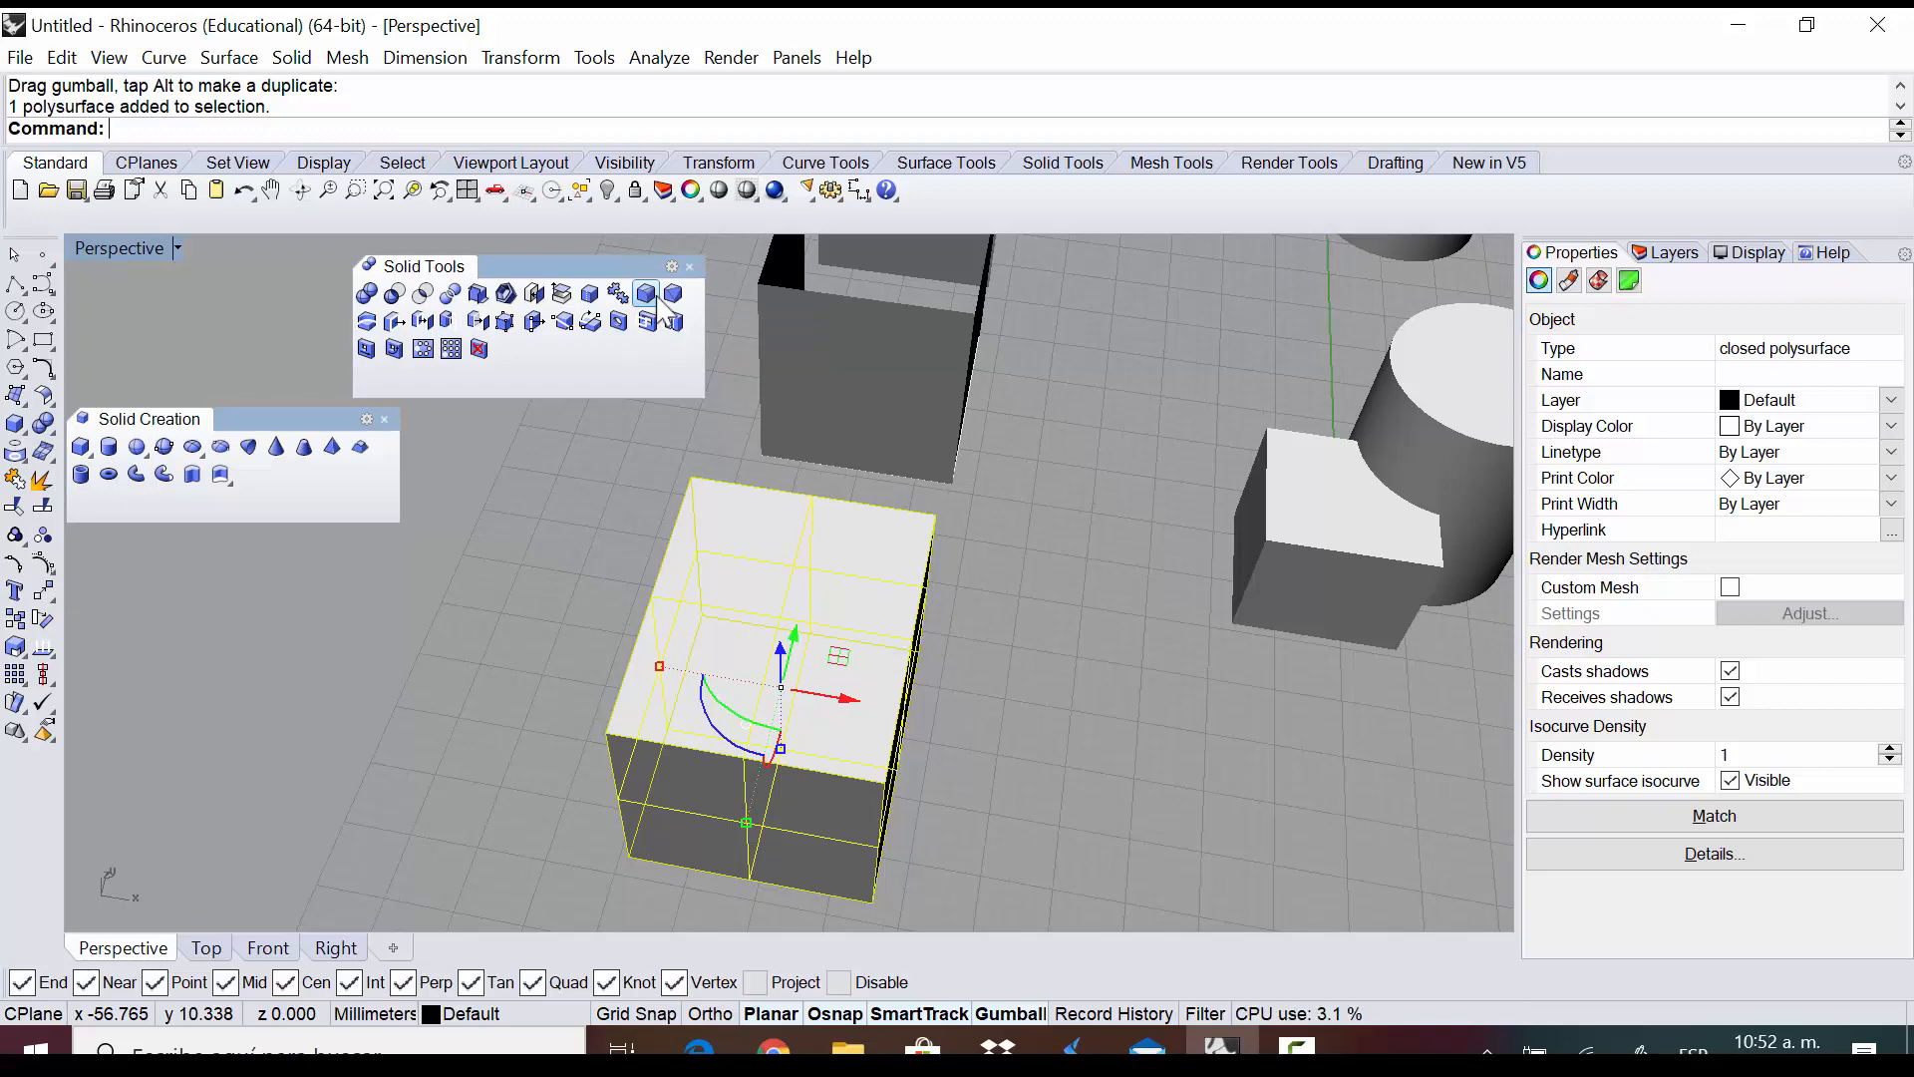
right_click_drag(959, 761, 1003, 686)
left_click(1069, 610)
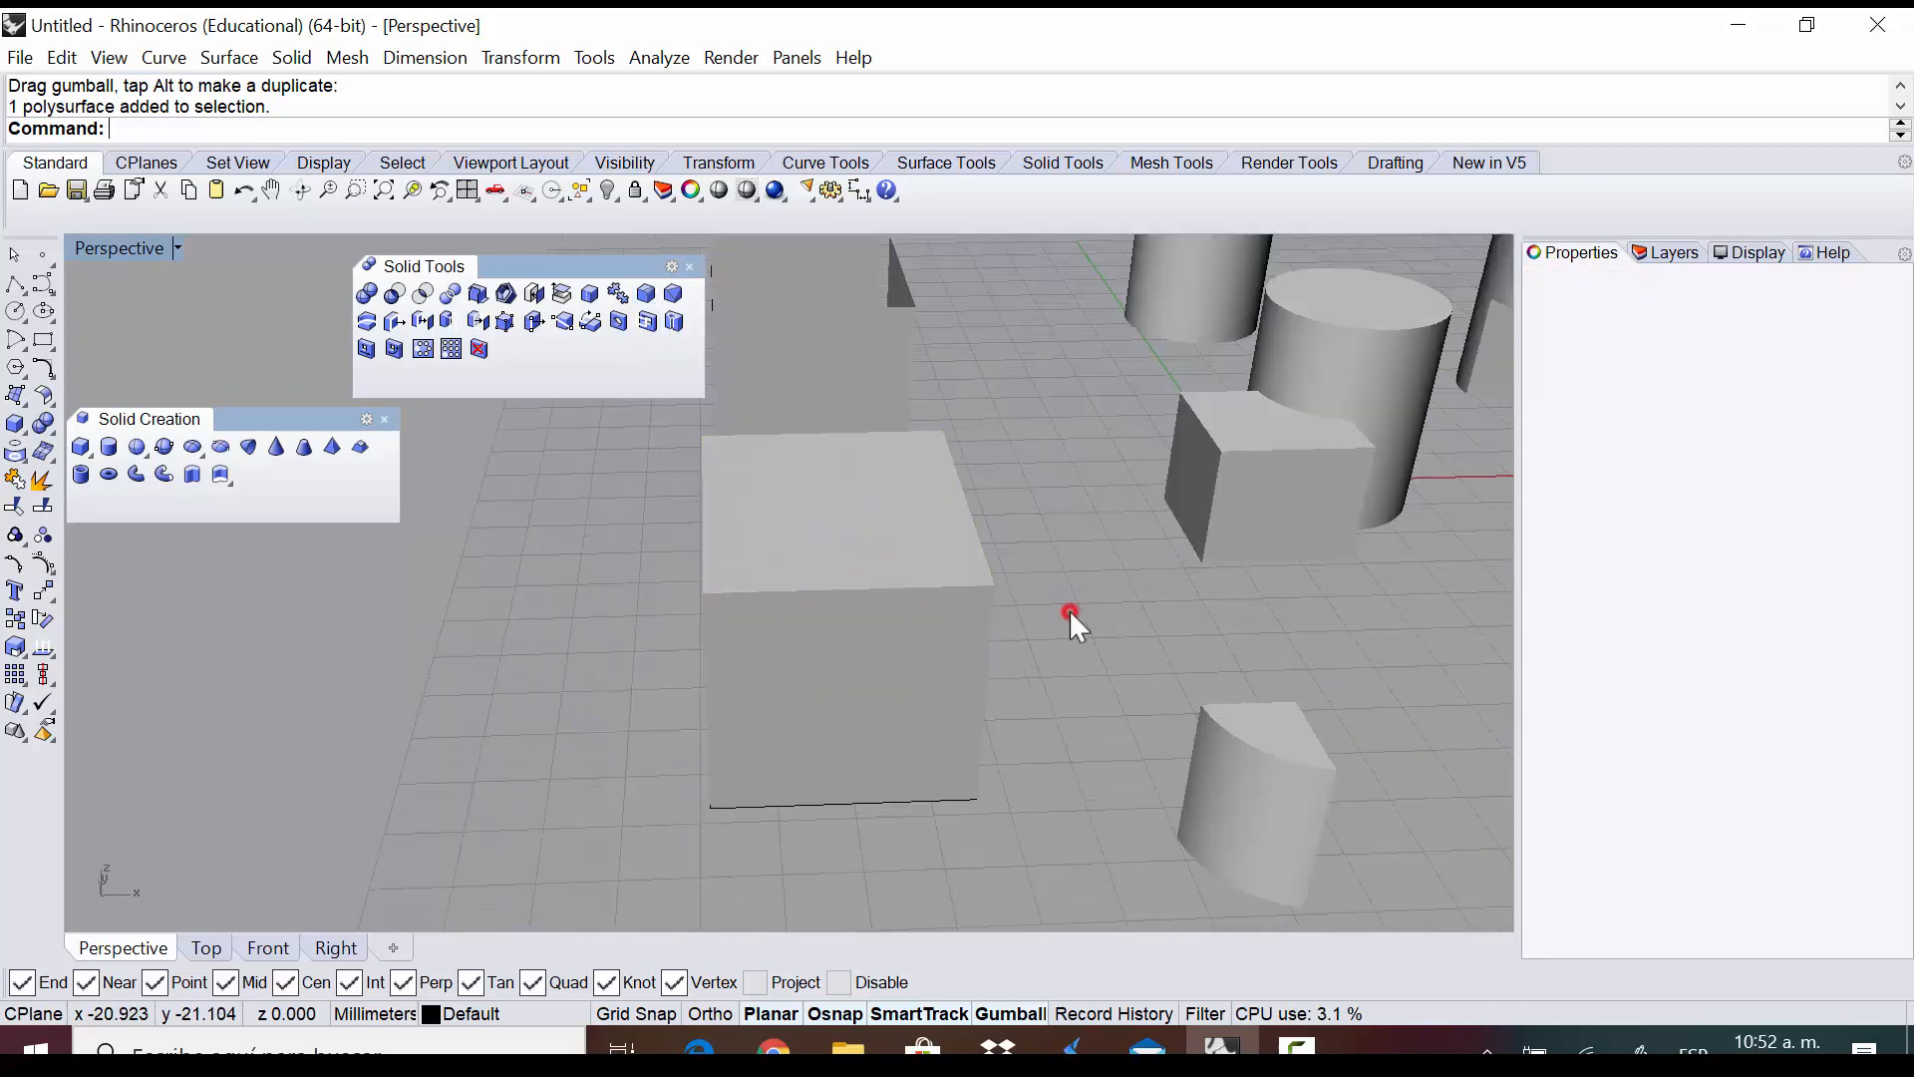
scroll(1058, 526, "up", 3)
right_click_drag(1025, 504, 850, 464)
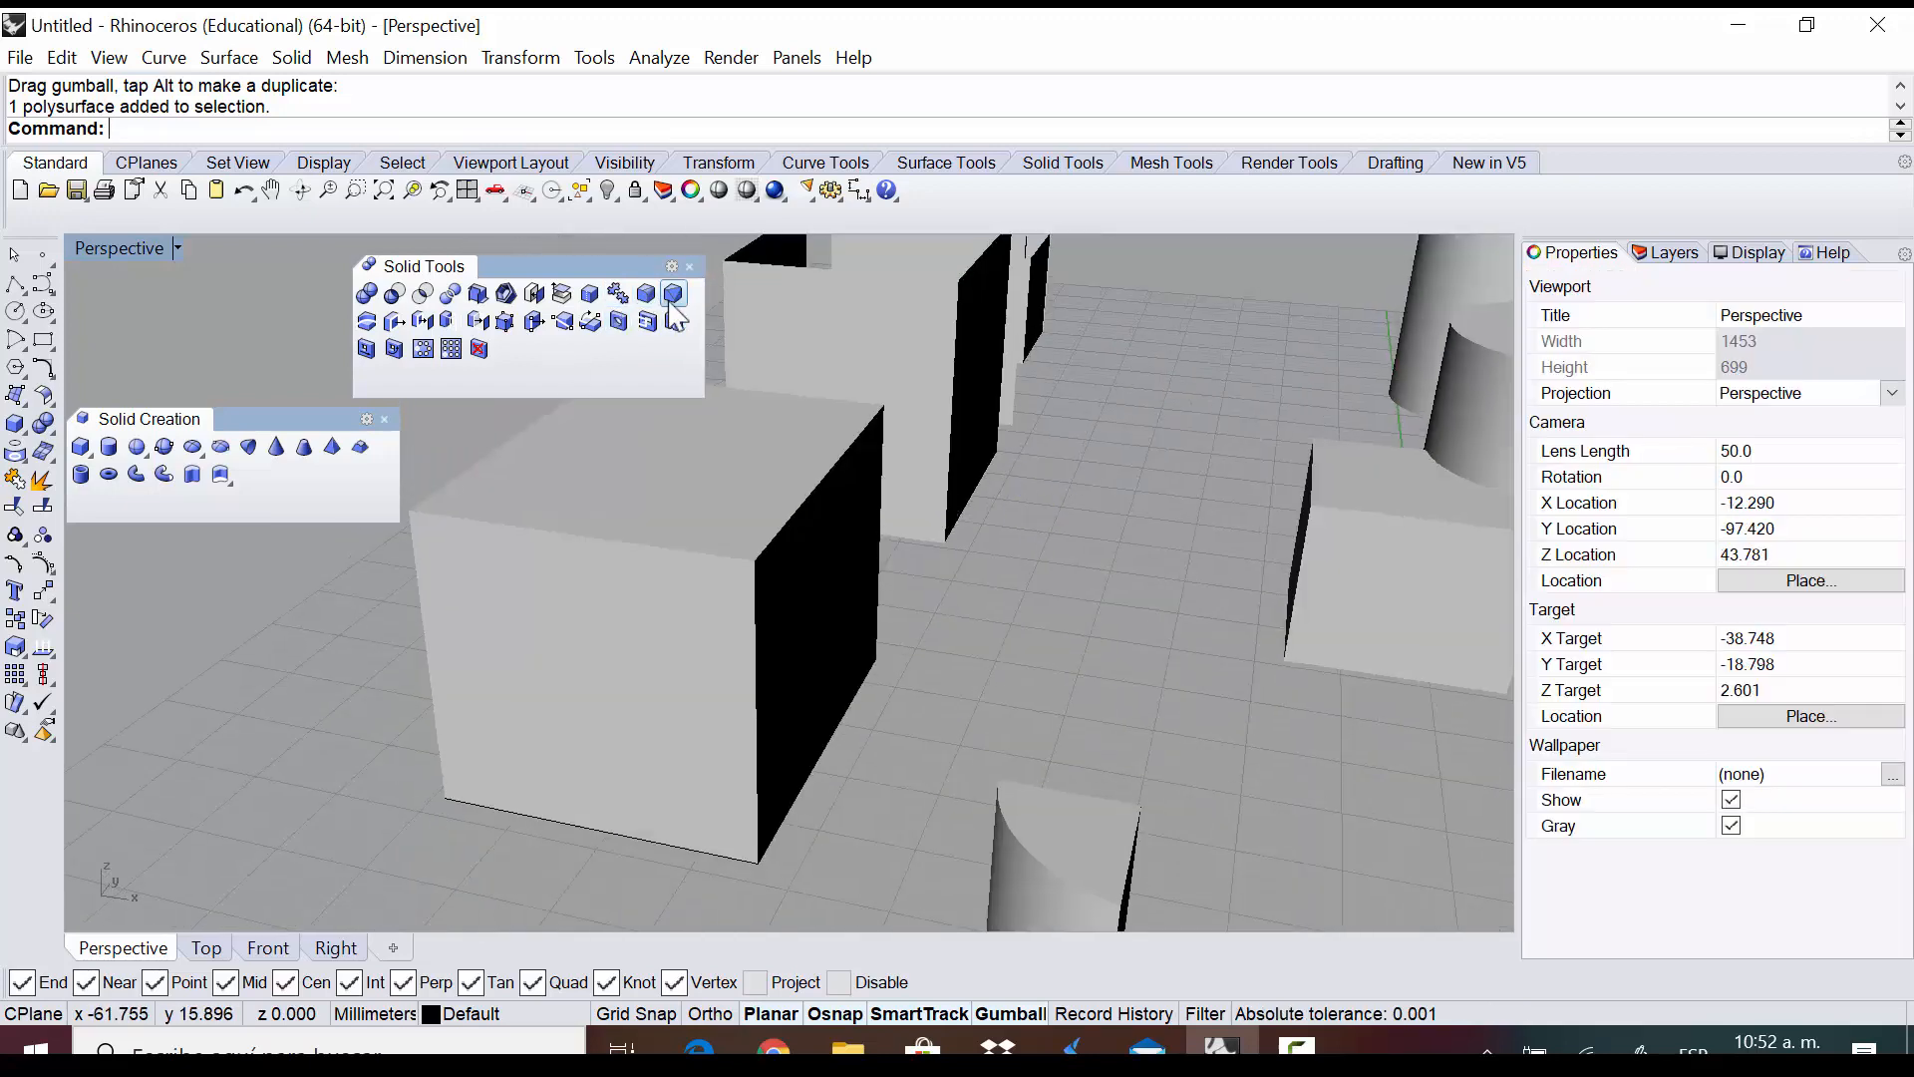
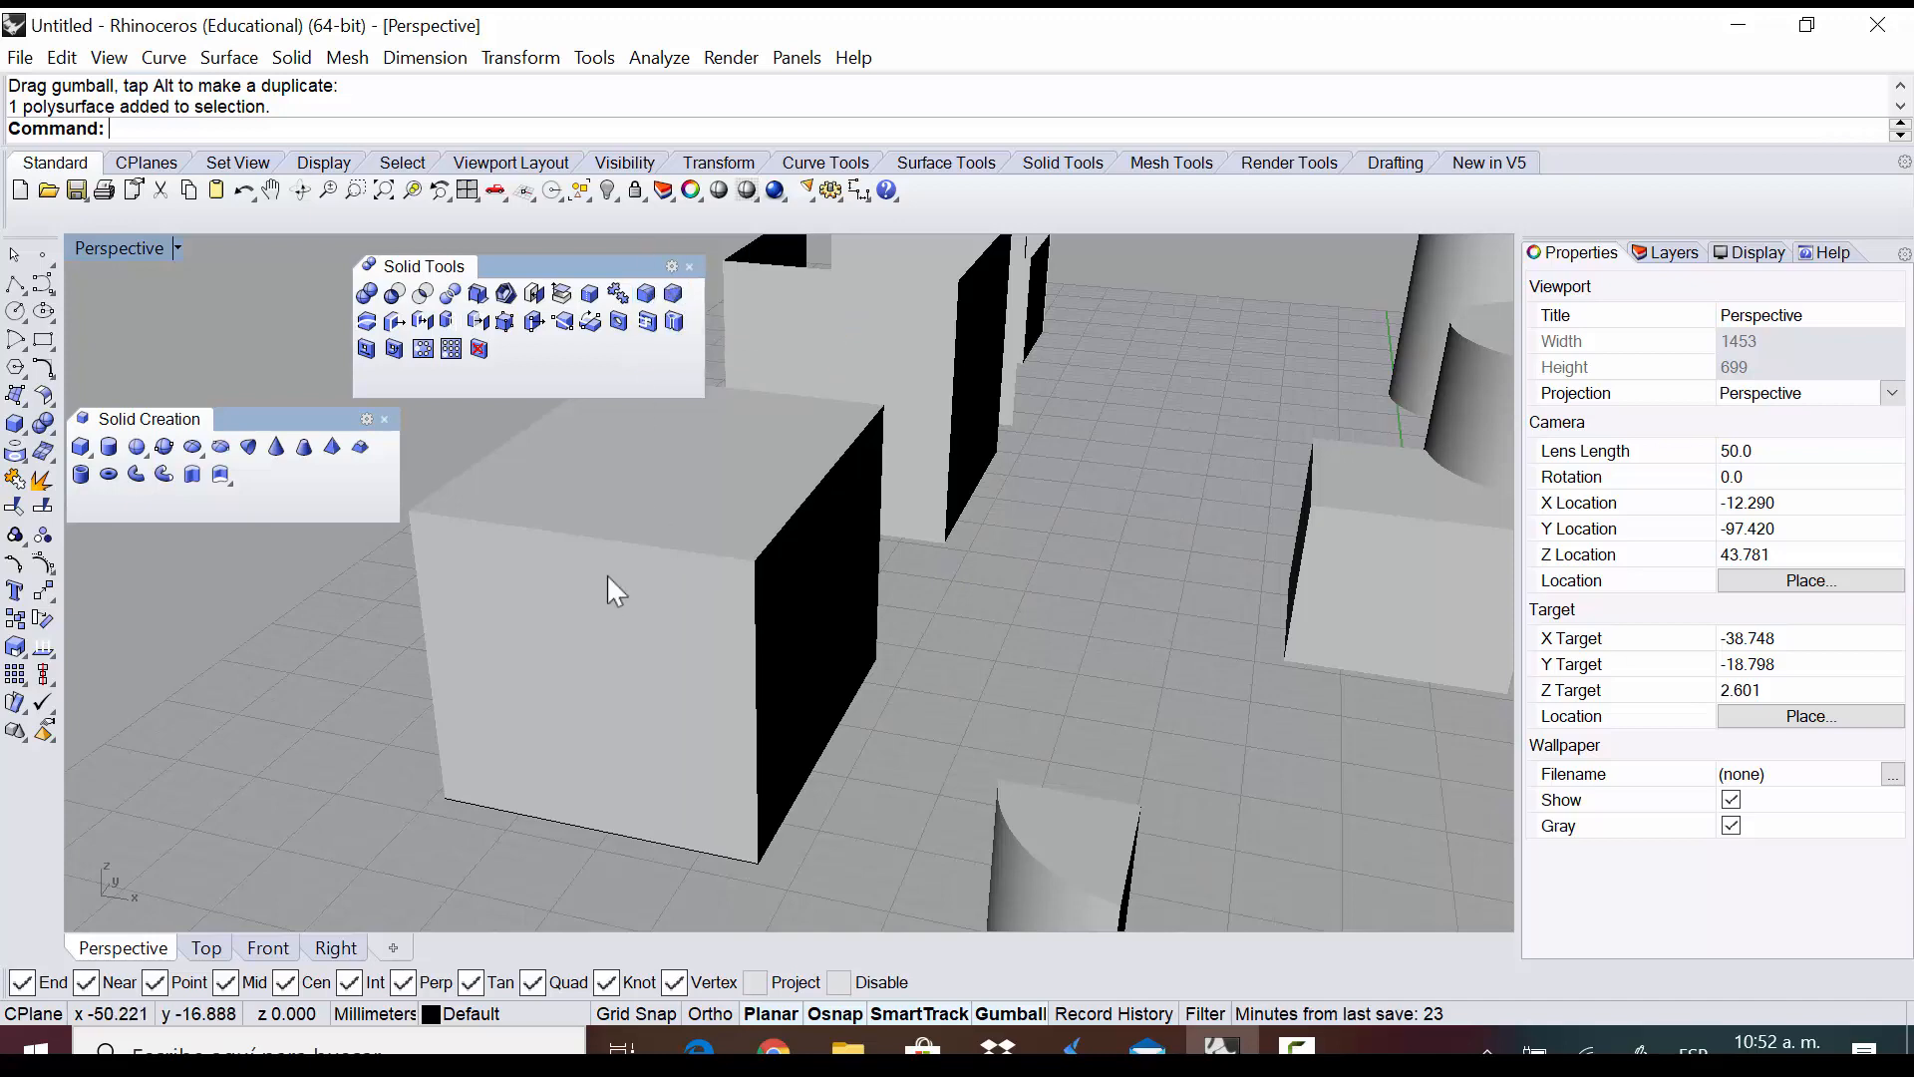
Fillet the front top edge of the standalone box with a radius of 2 mm
right_click_drag(782, 513, 838, 507)
scroll(940, 538, "up", 3)
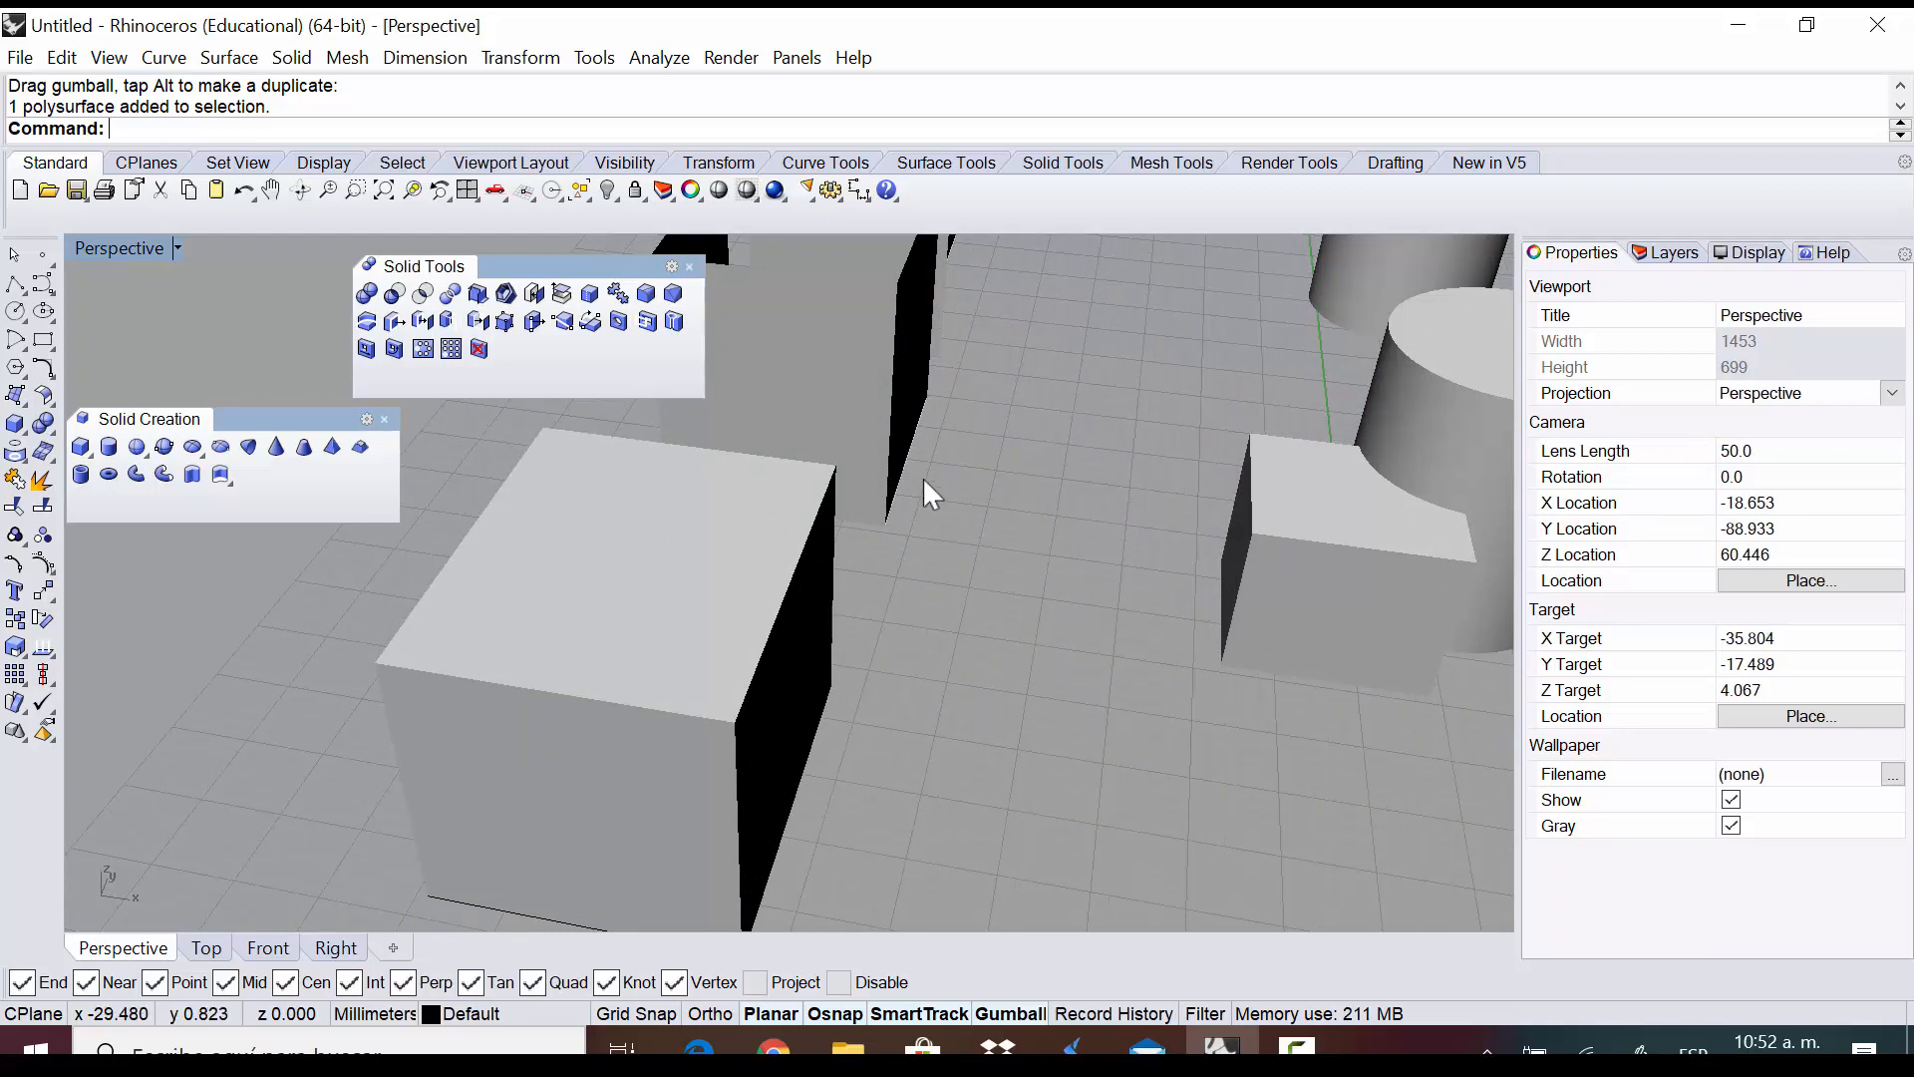
left_click(648, 294)
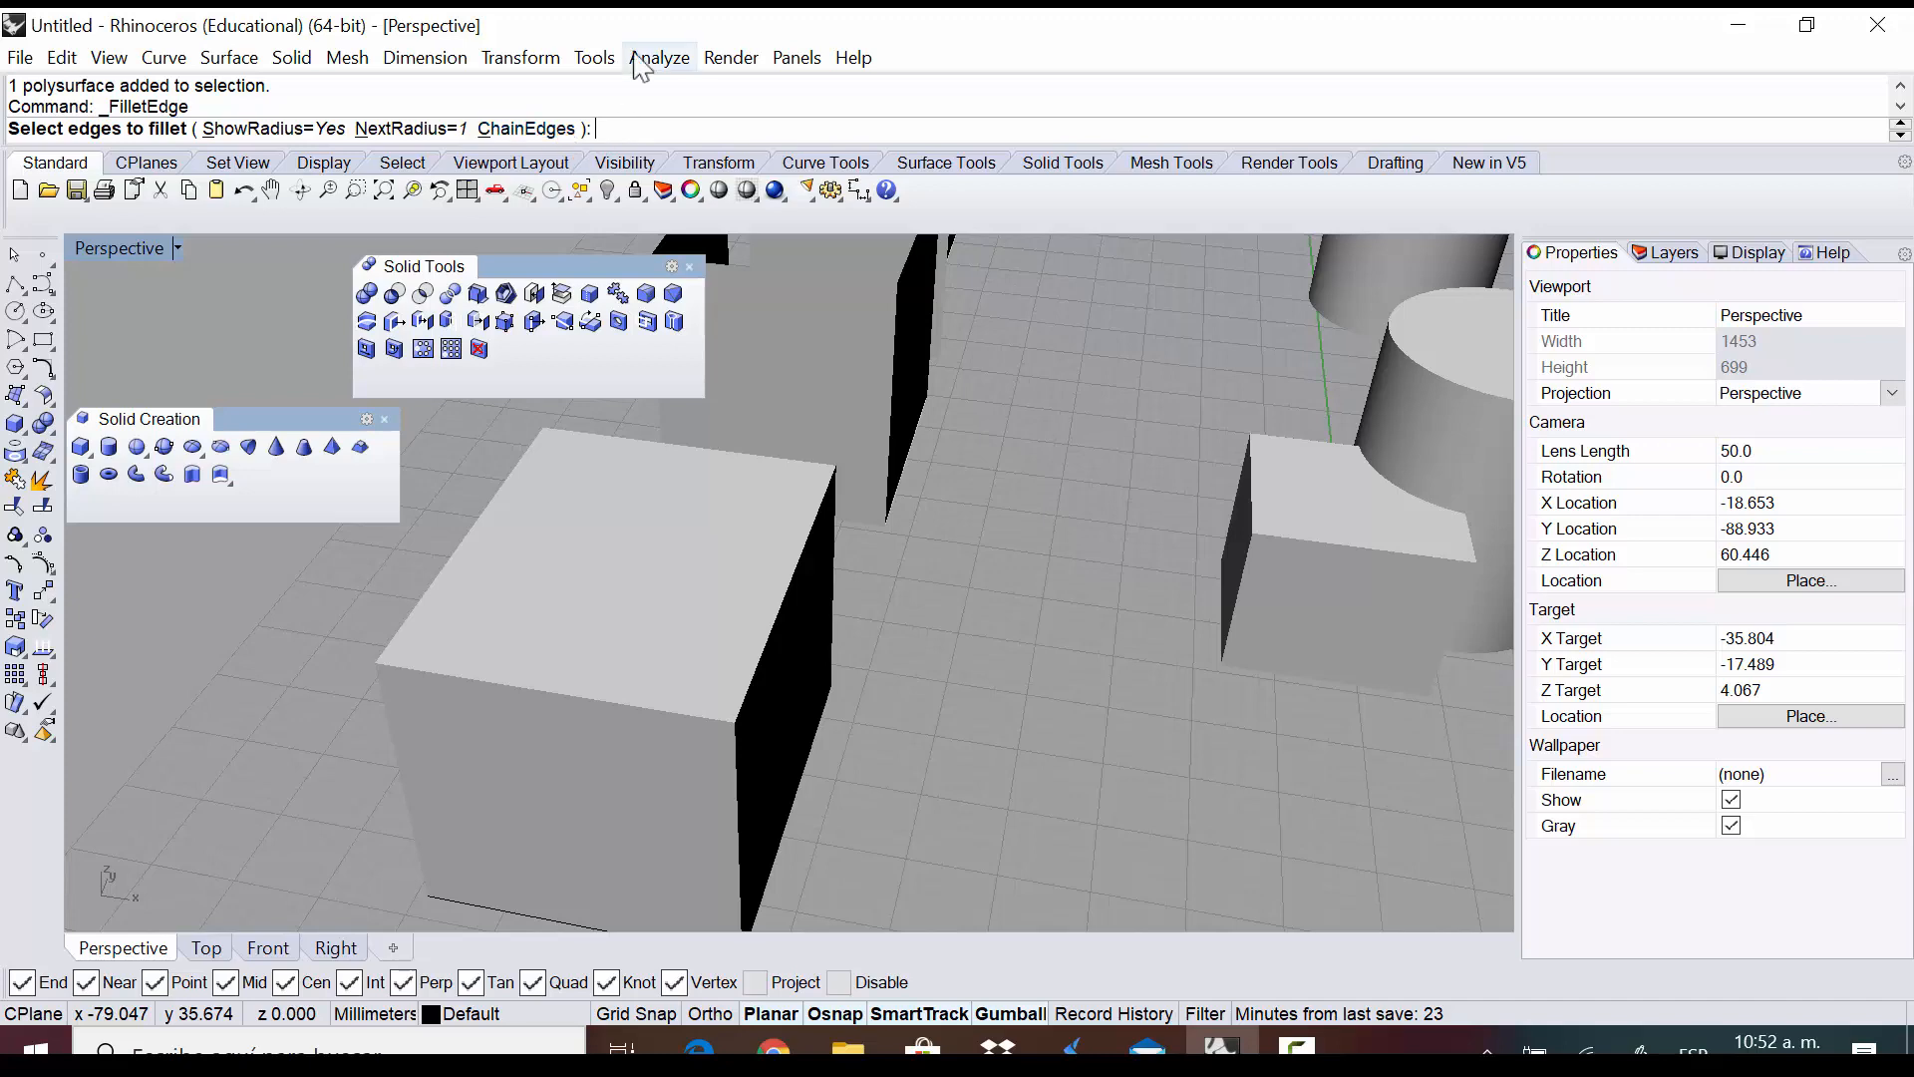
scroll(977, 297, "down", 4)
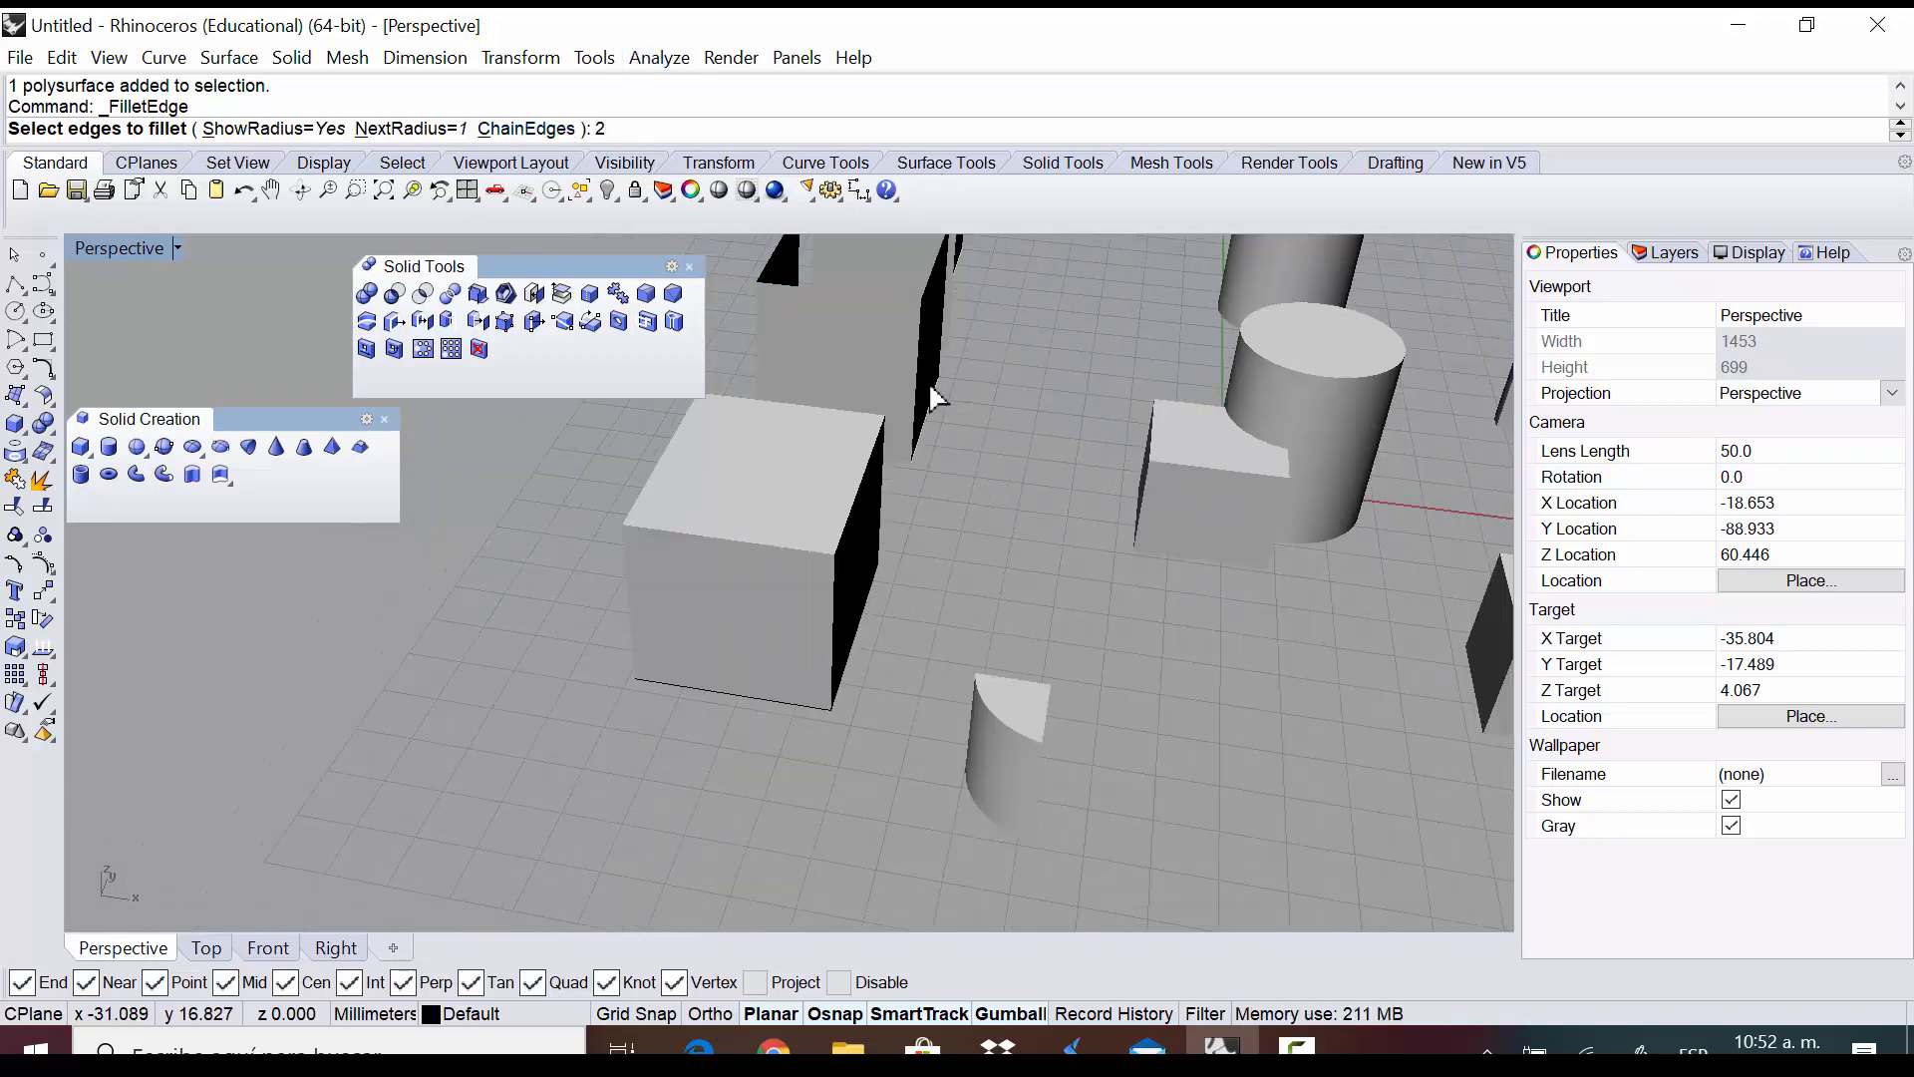
scroll(907, 298, "up", 4)
key("Return")
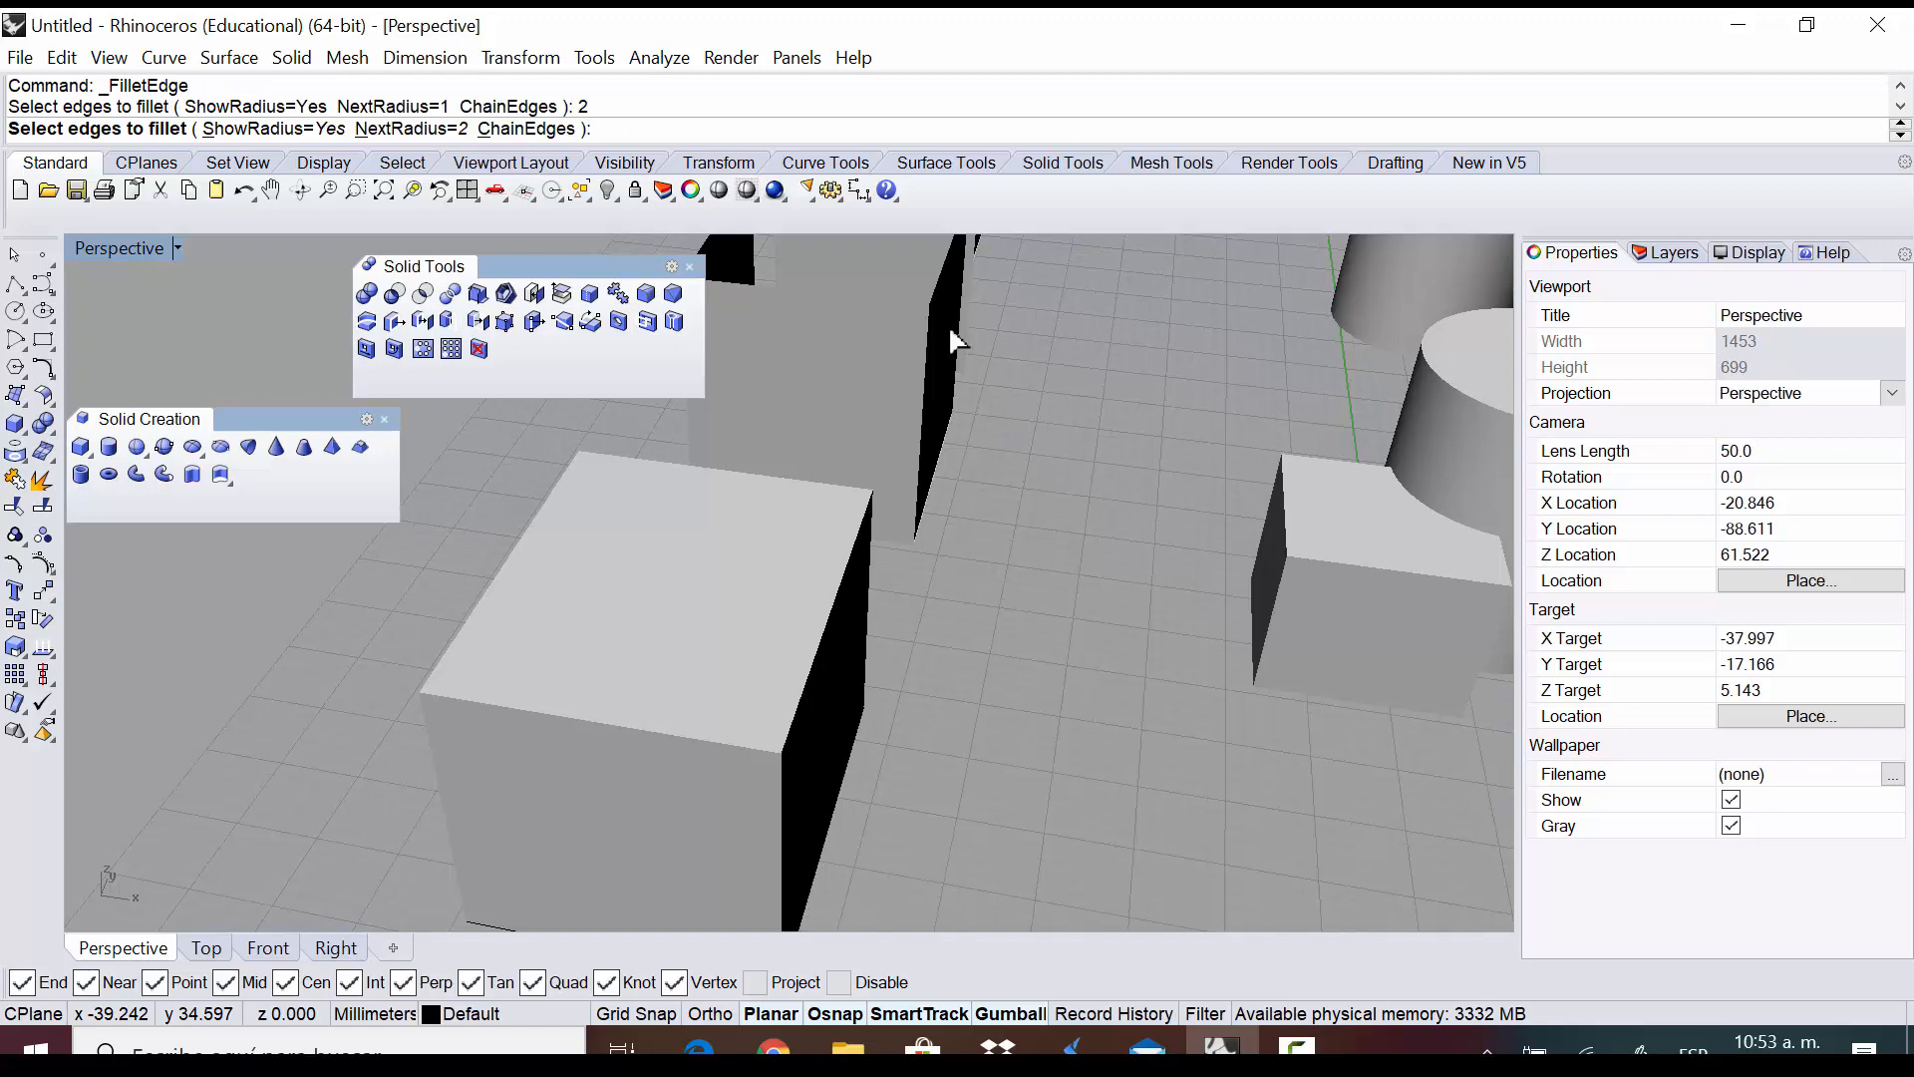
scroll(836, 252, "down", 4)
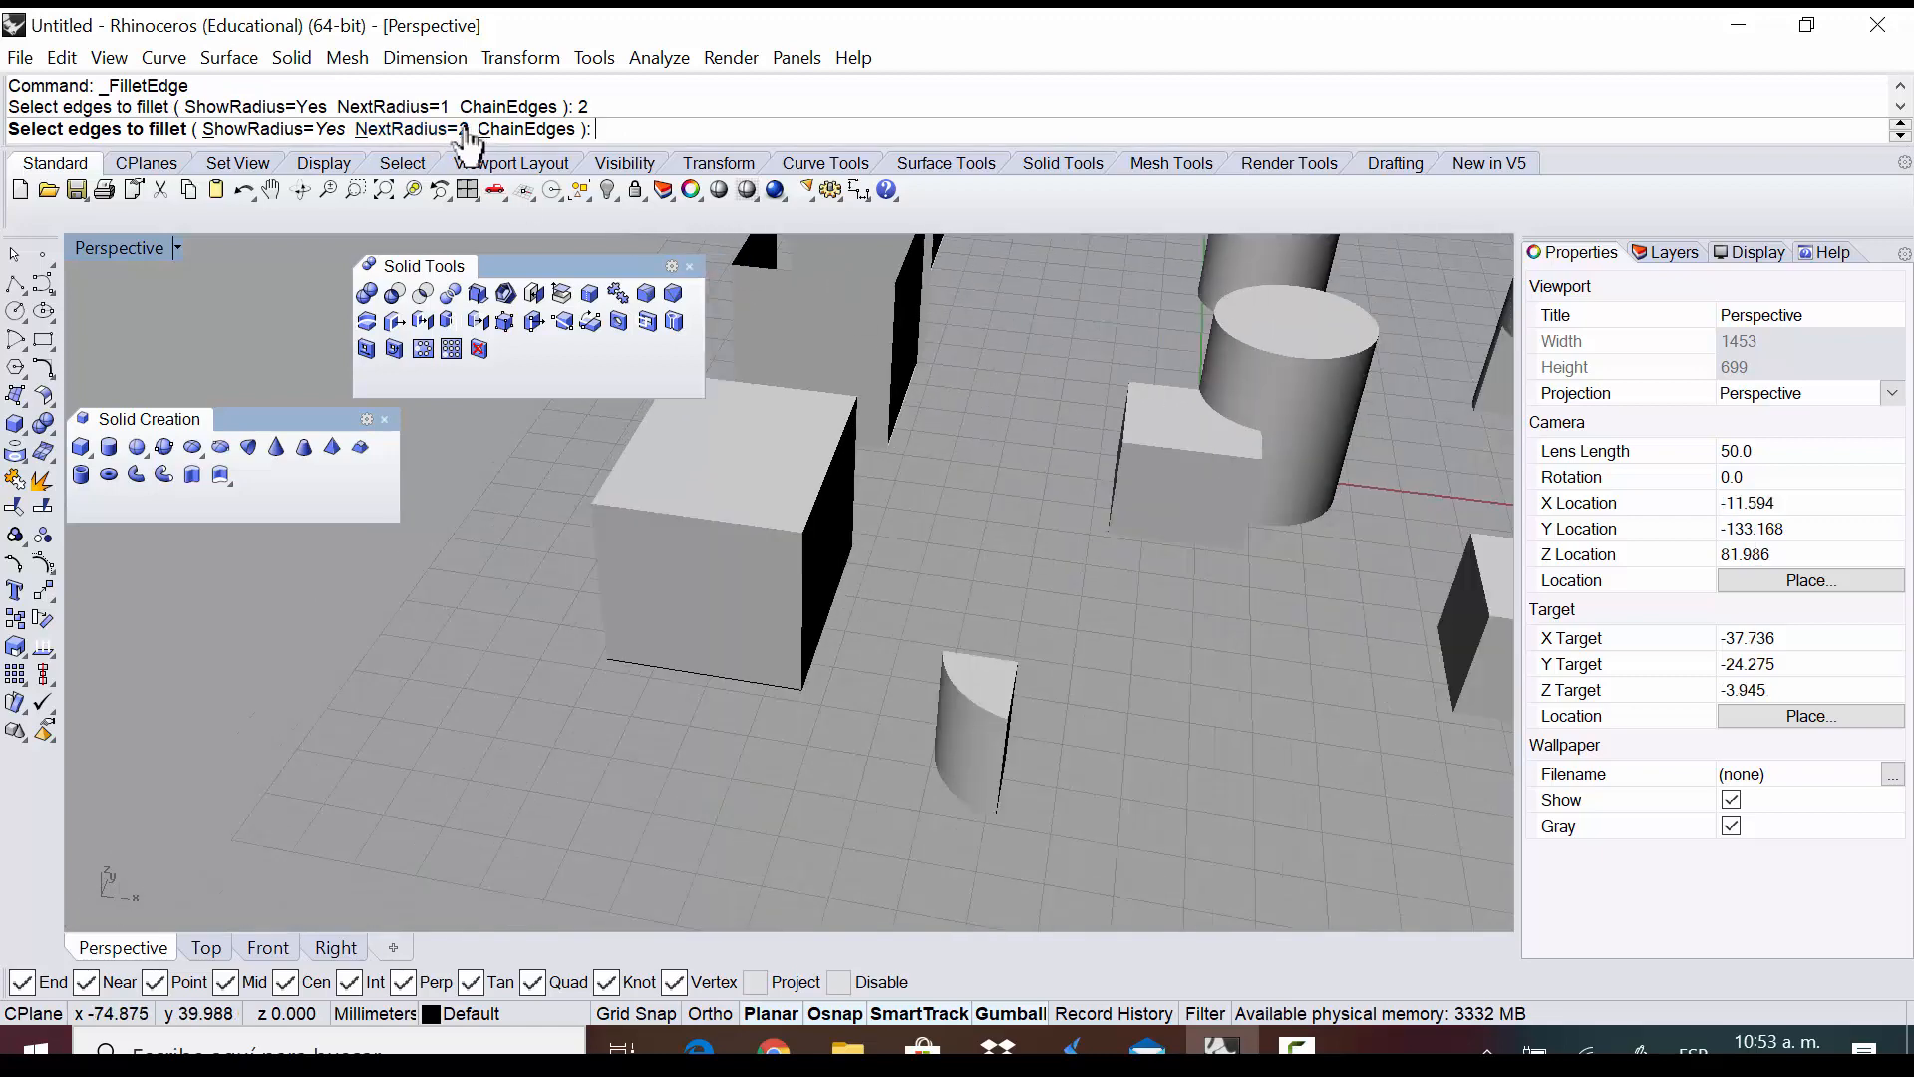
scroll(1076, 389, "up", 2)
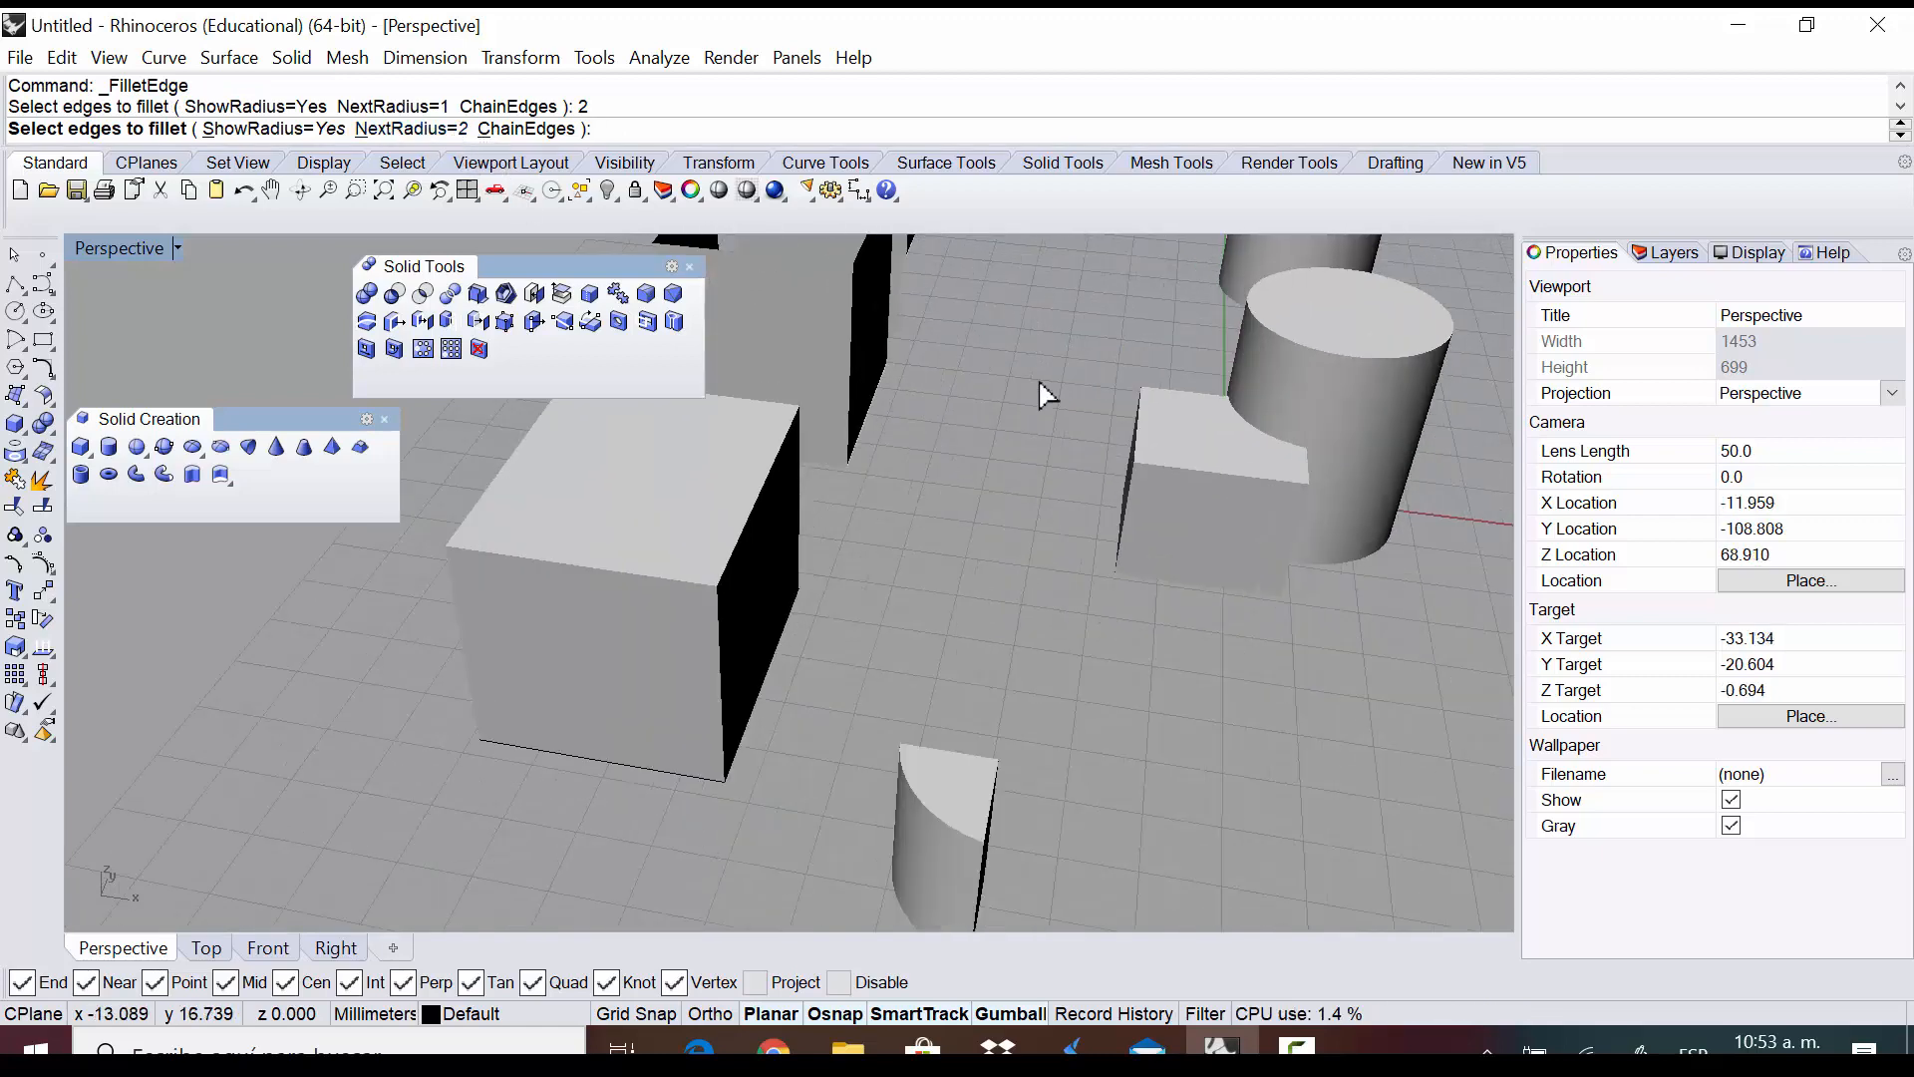
left_click(569, 568)
key("Return")
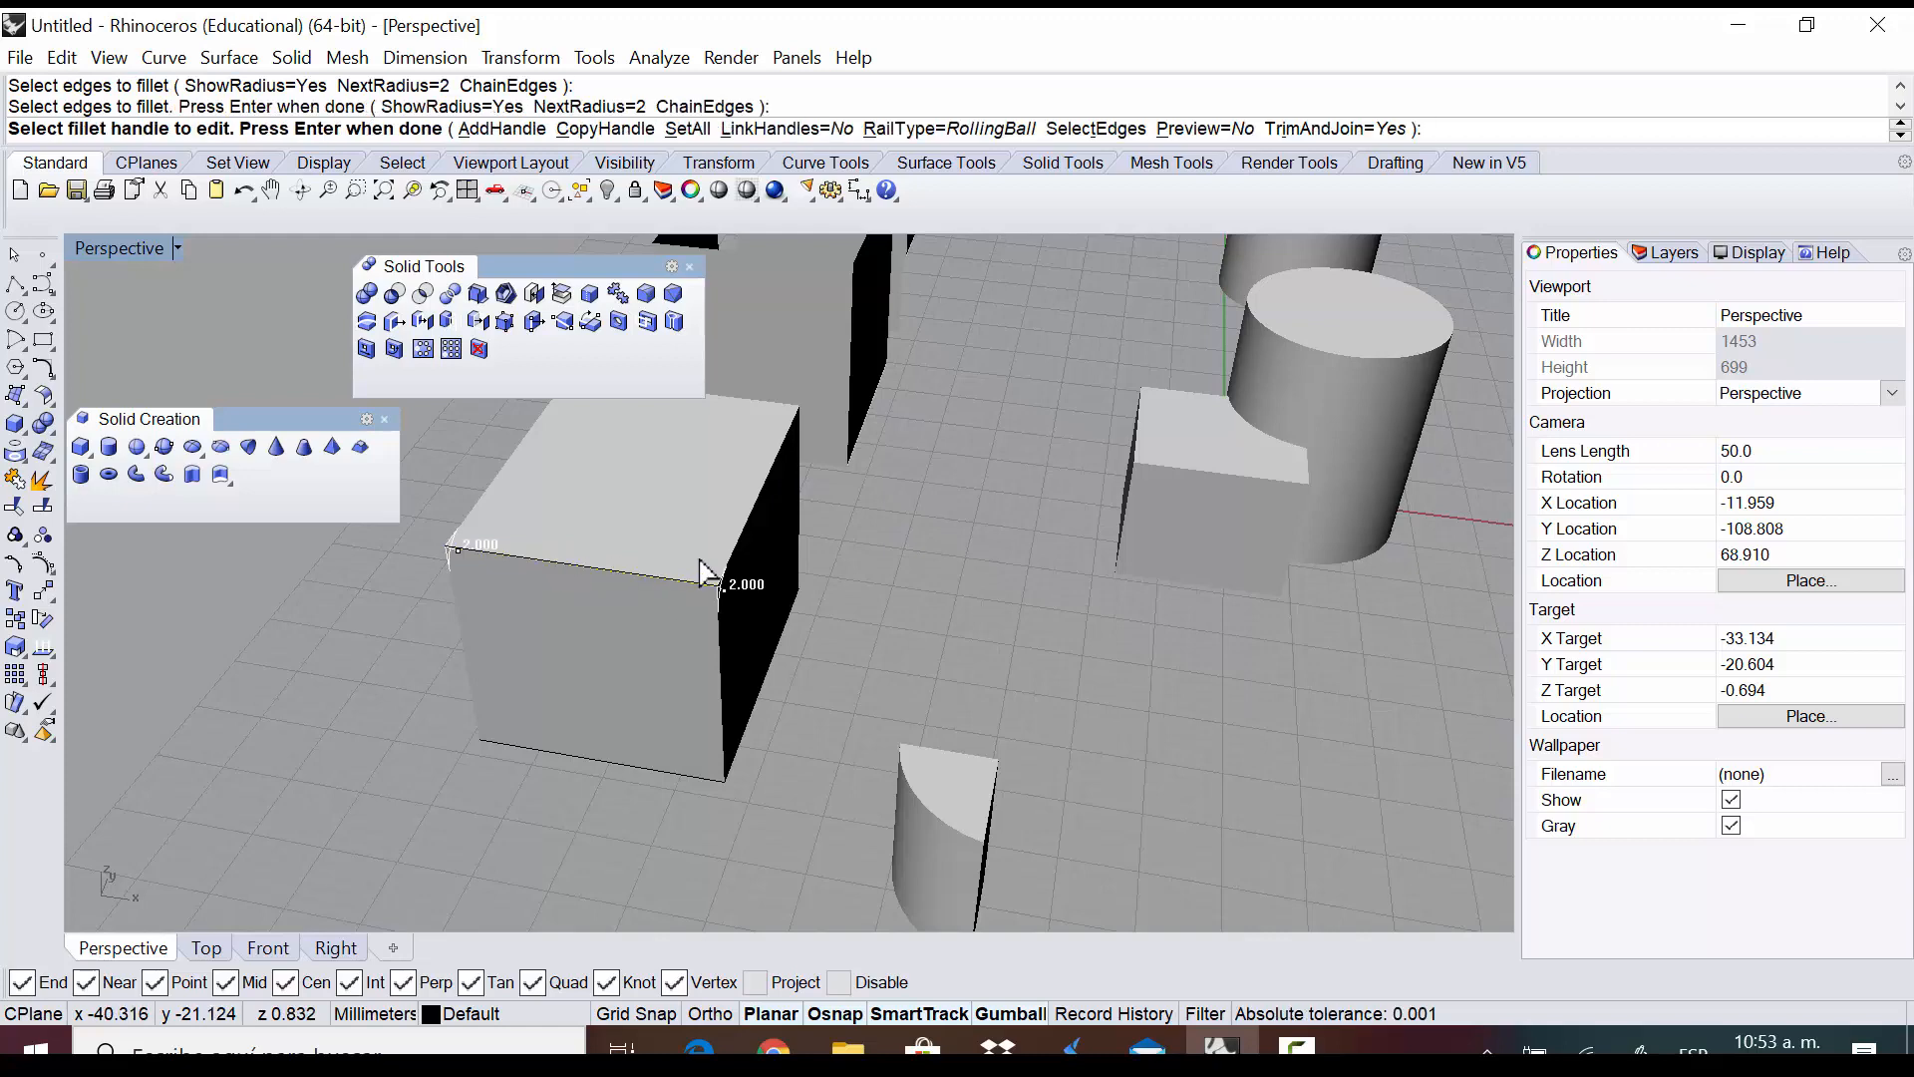
key("Return")
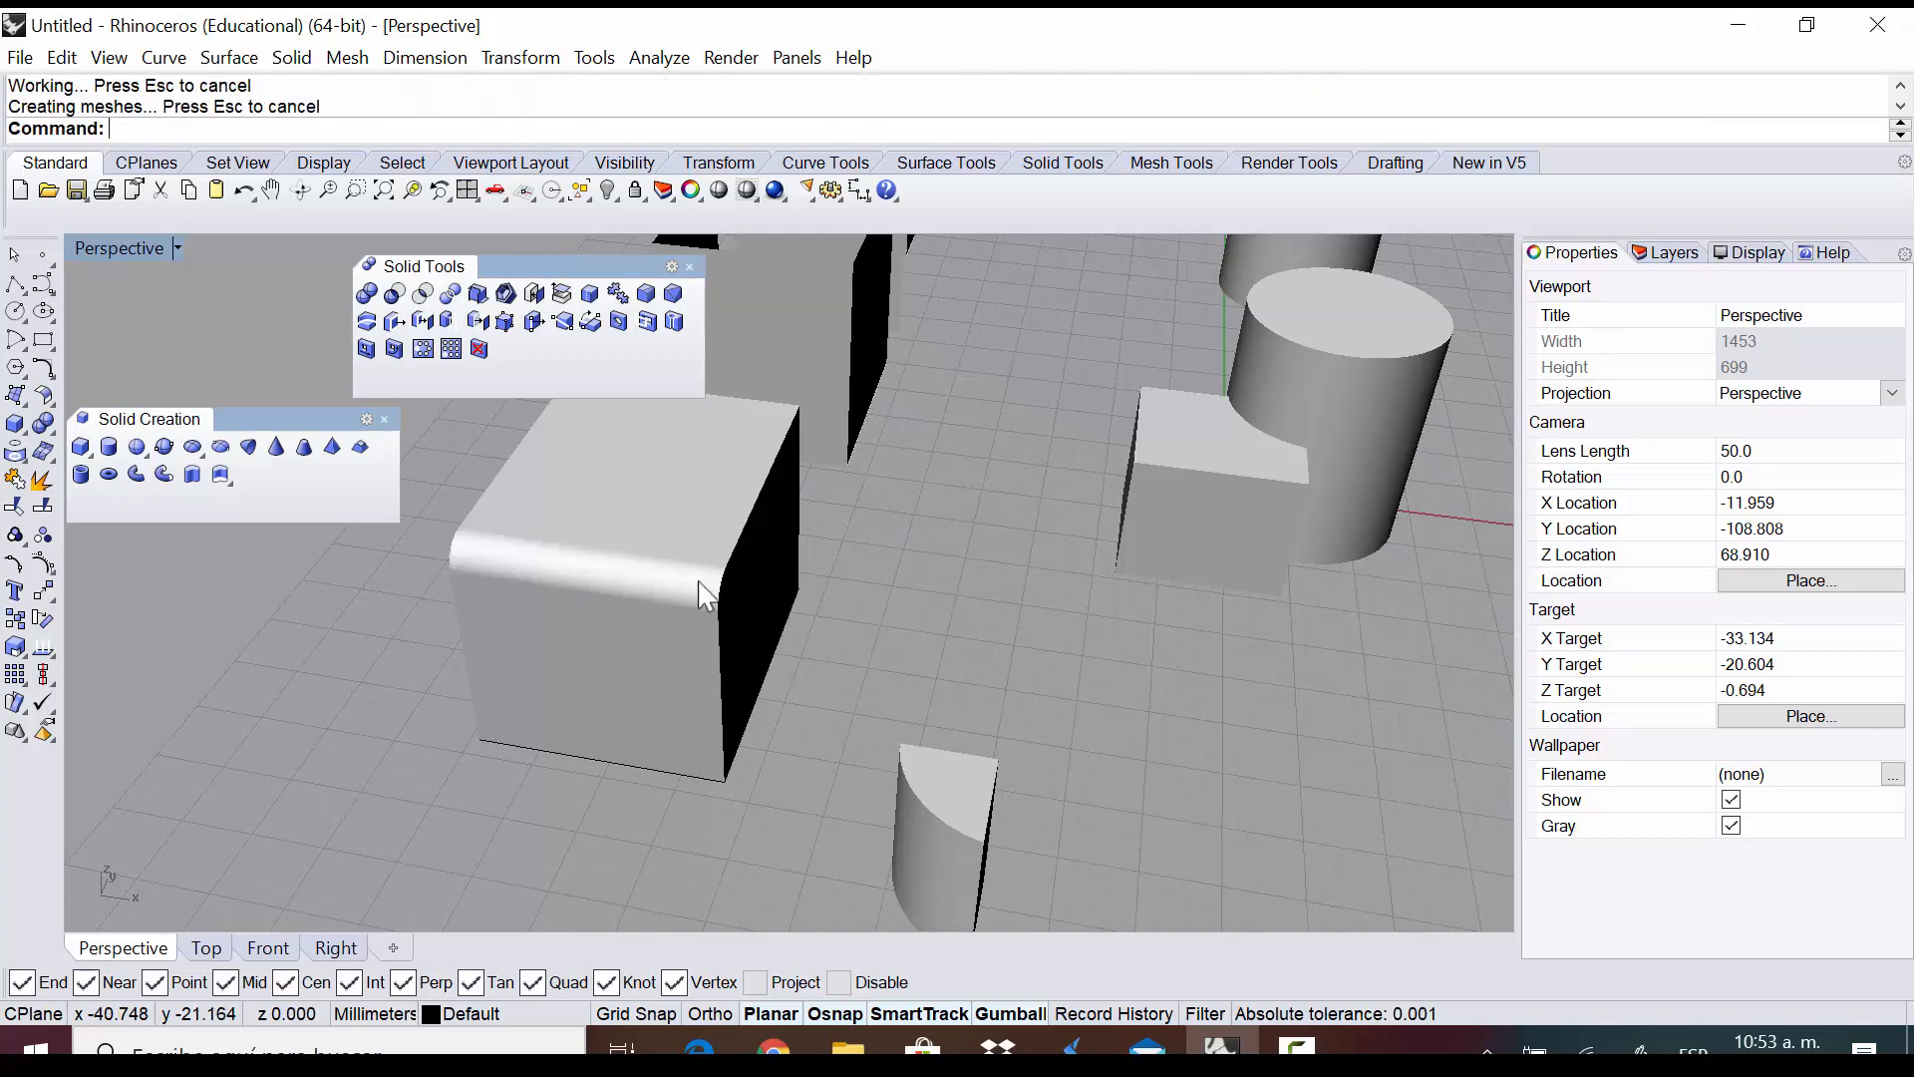
Examine the rounded top edge of the box from several angles and up close
right_click_drag(705, 574, 537, 570)
scroll(486, 413, "up", 8)
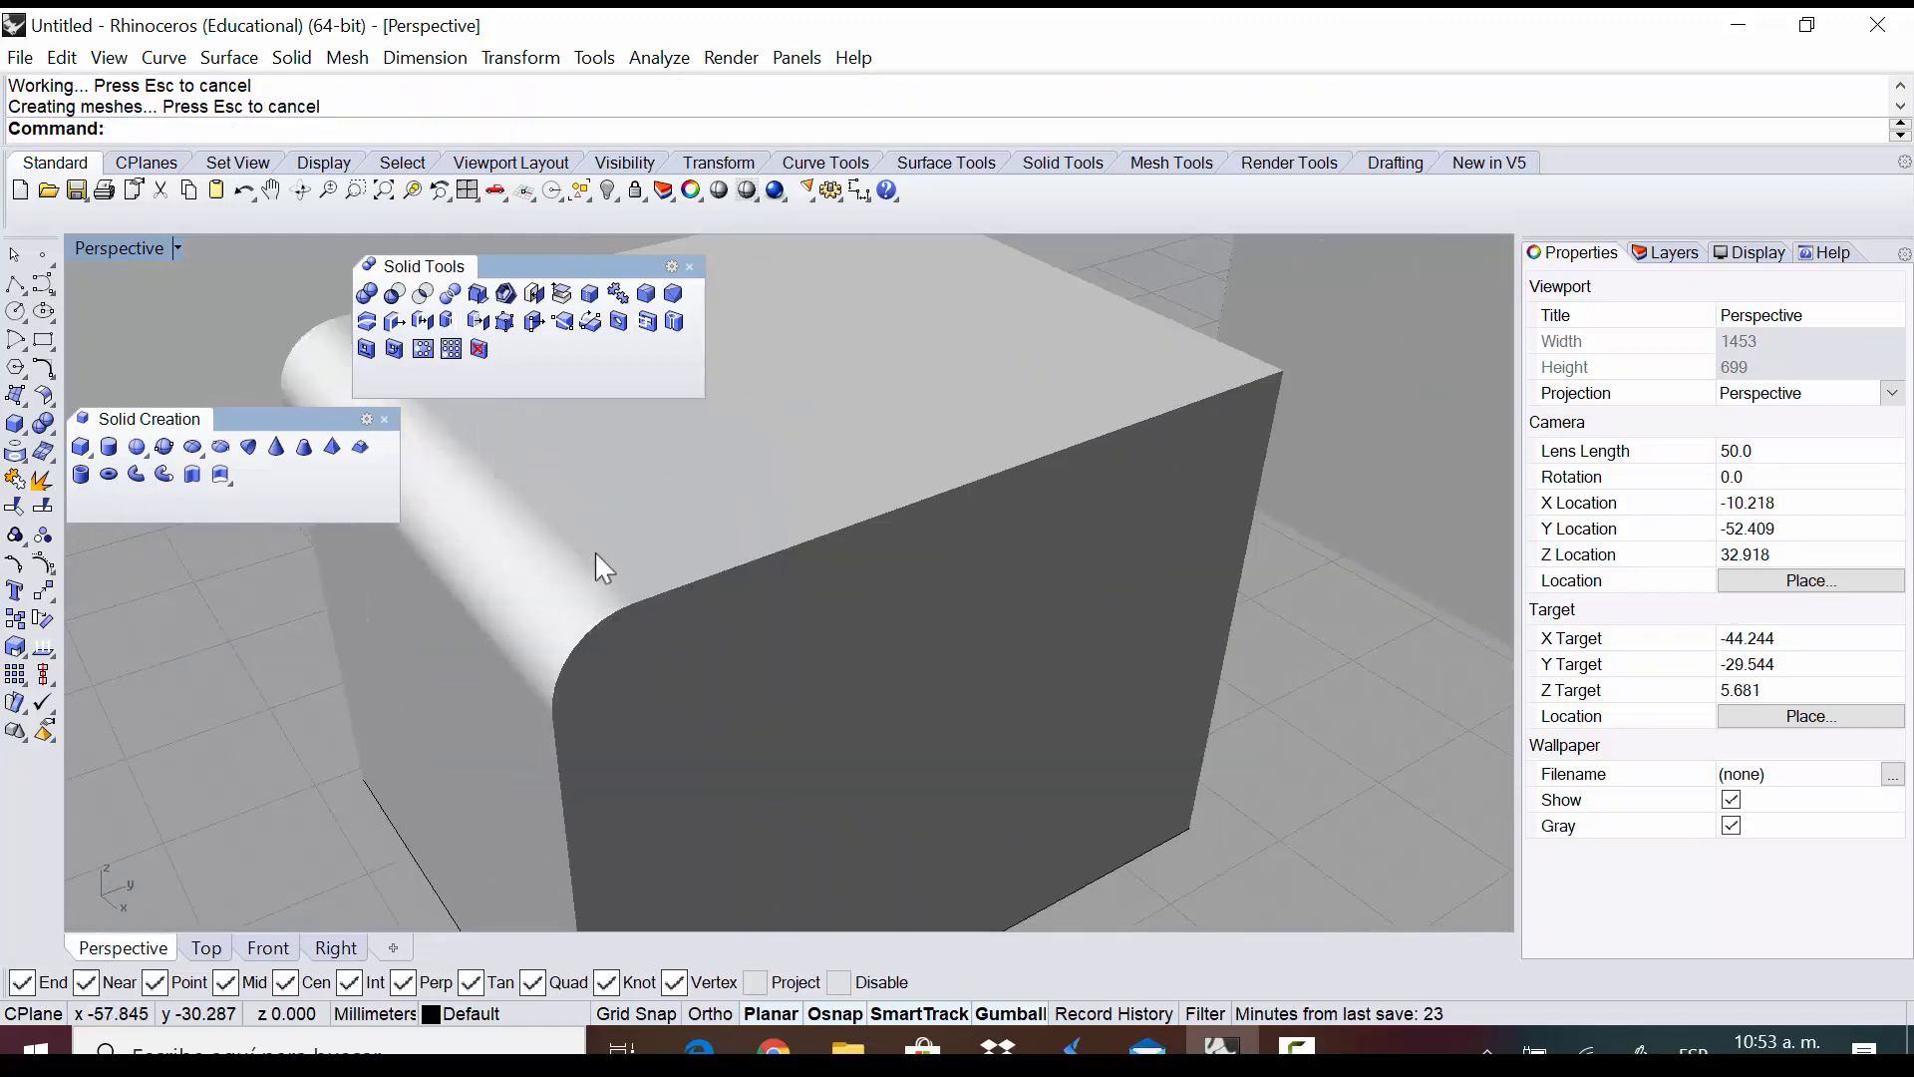
scroll(653, 566, "down", 6)
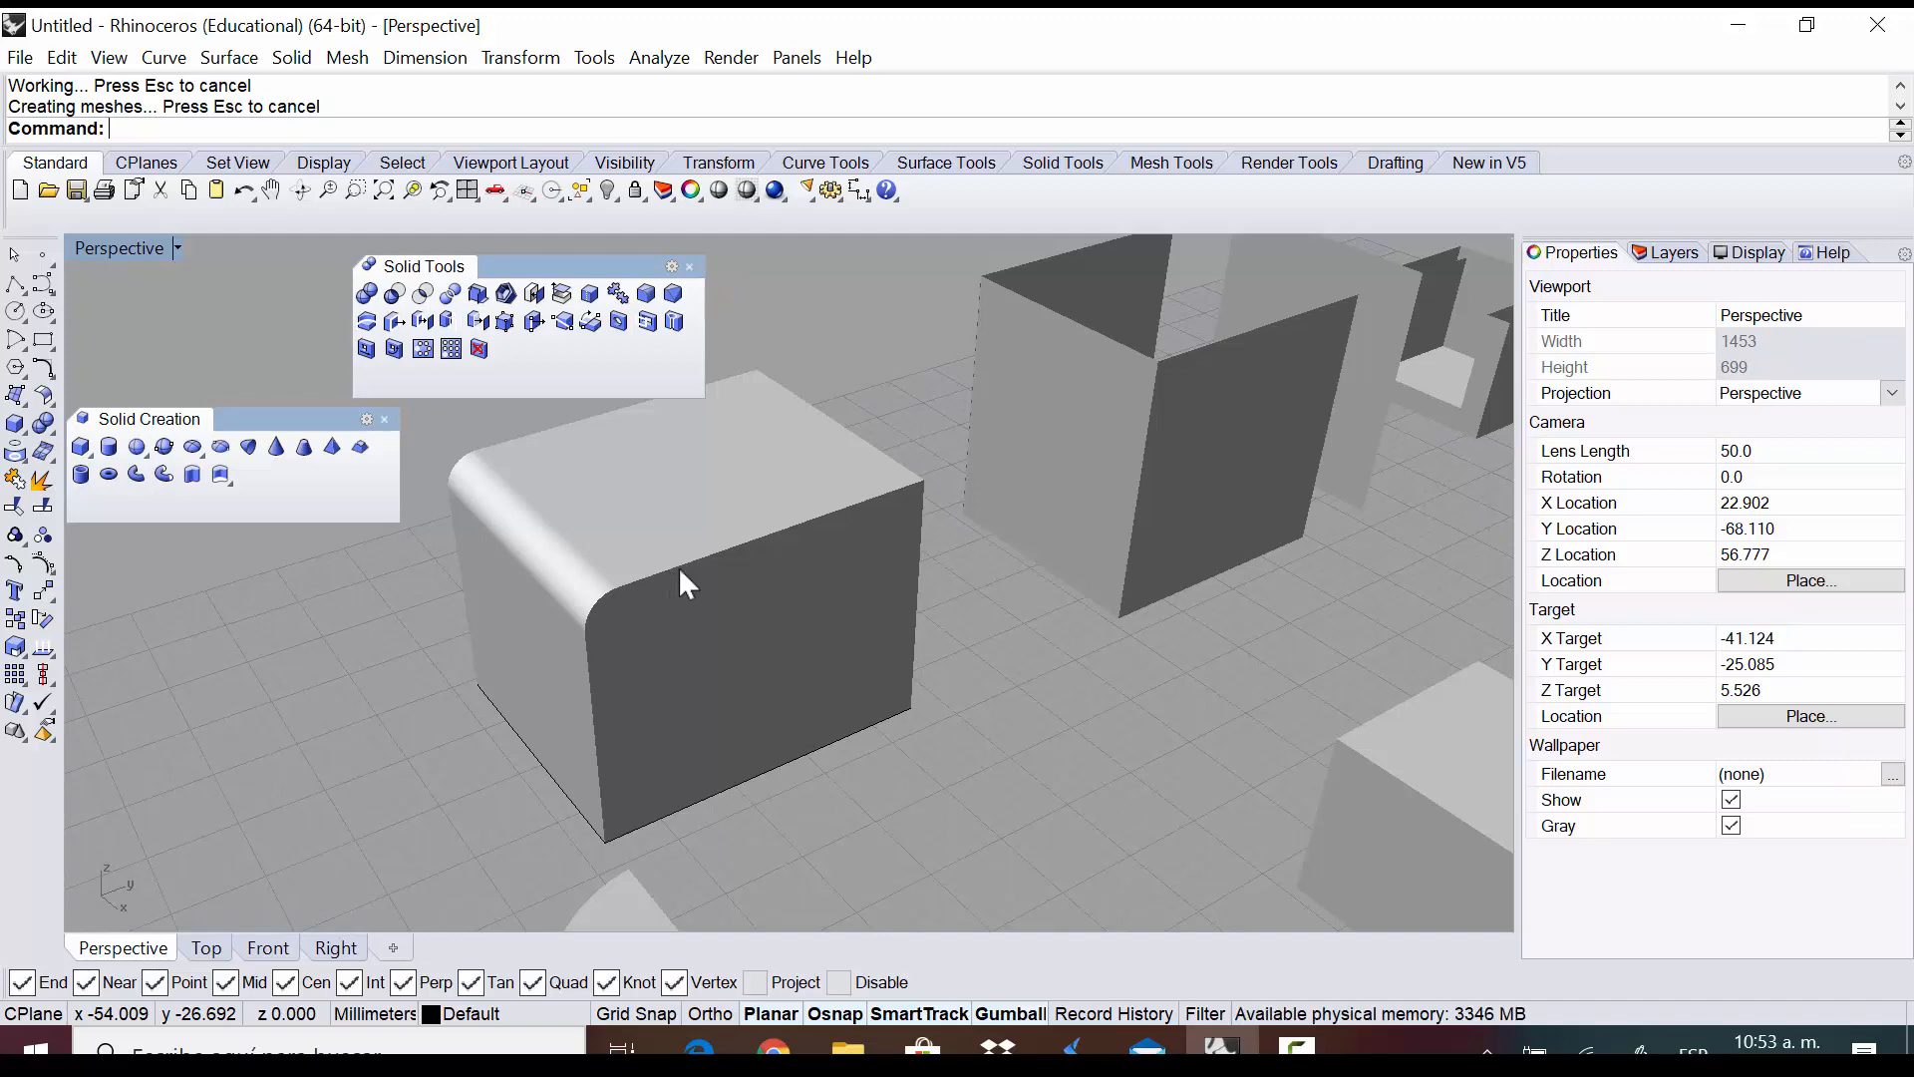
right_click_drag(768, 636, 595, 570)
scroll(489, 571, "up", 6)
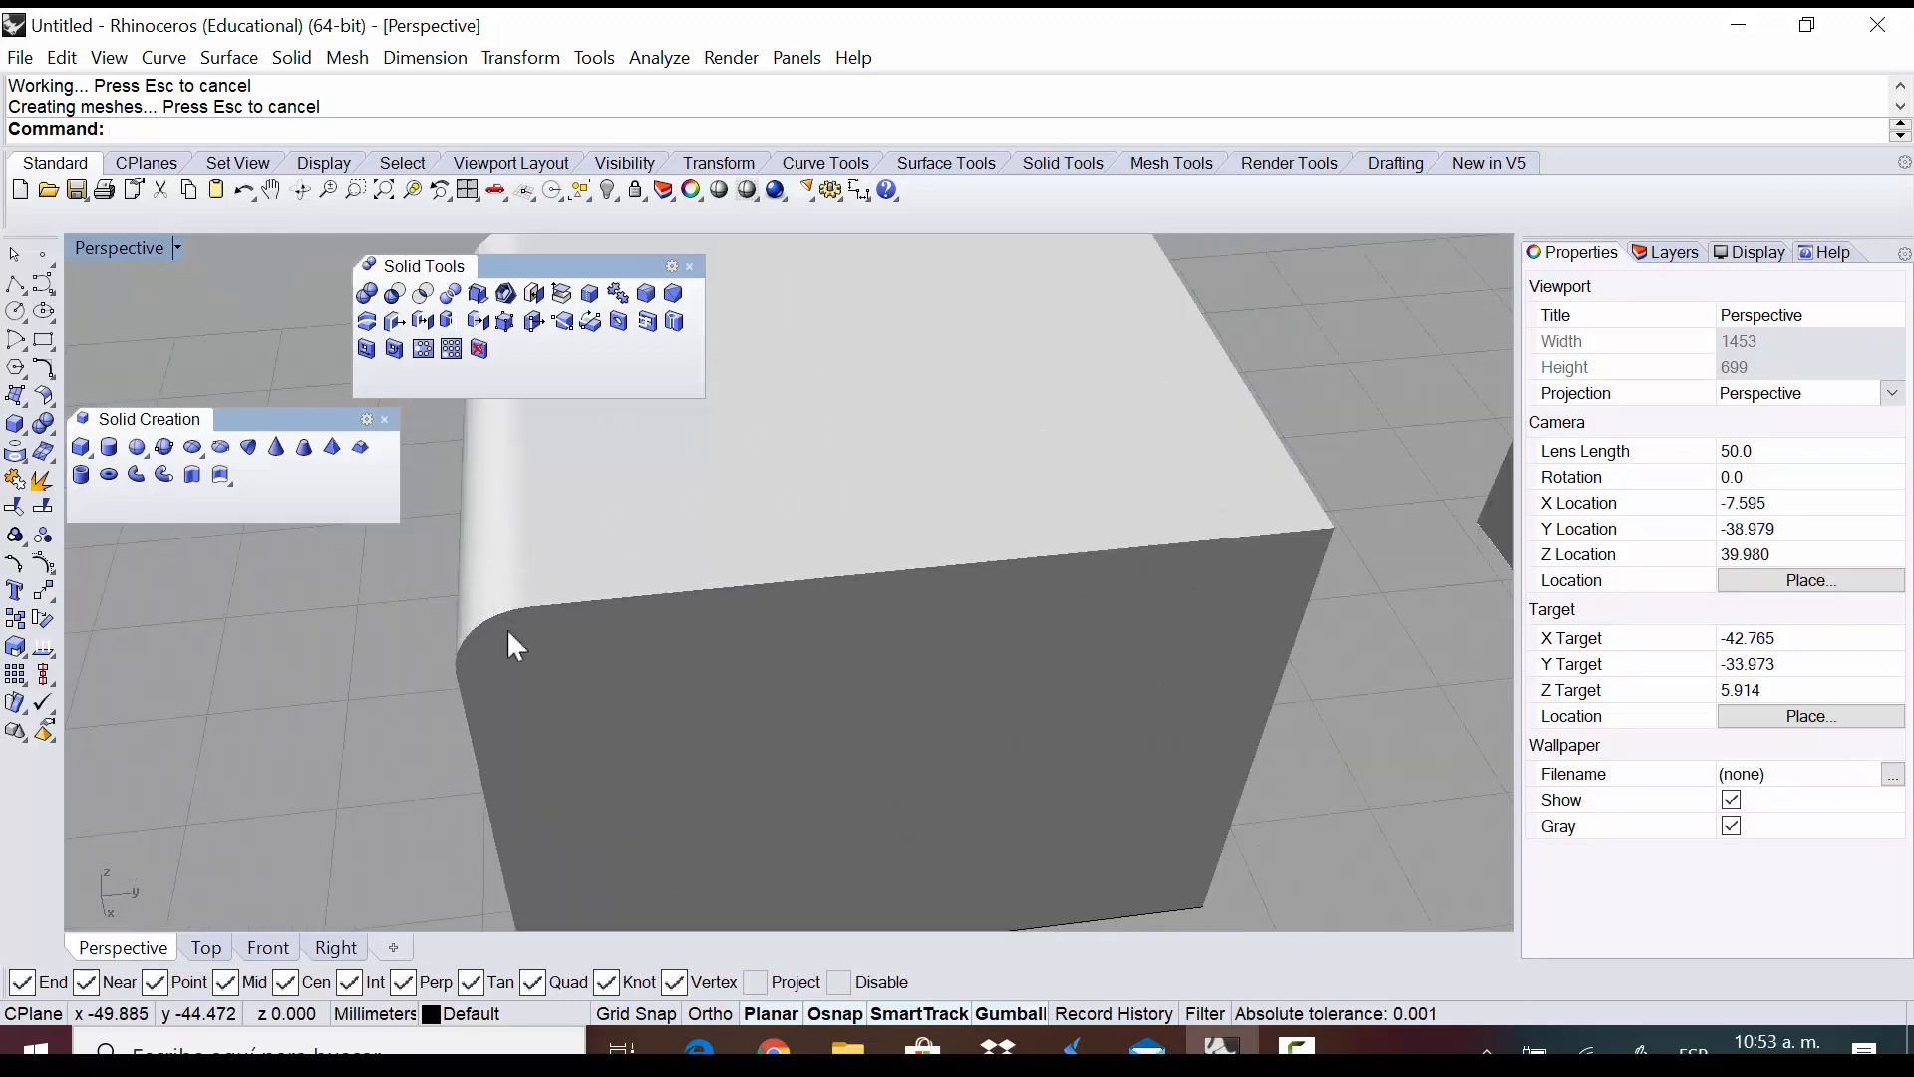
right_click_drag(527, 643, 724, 610)
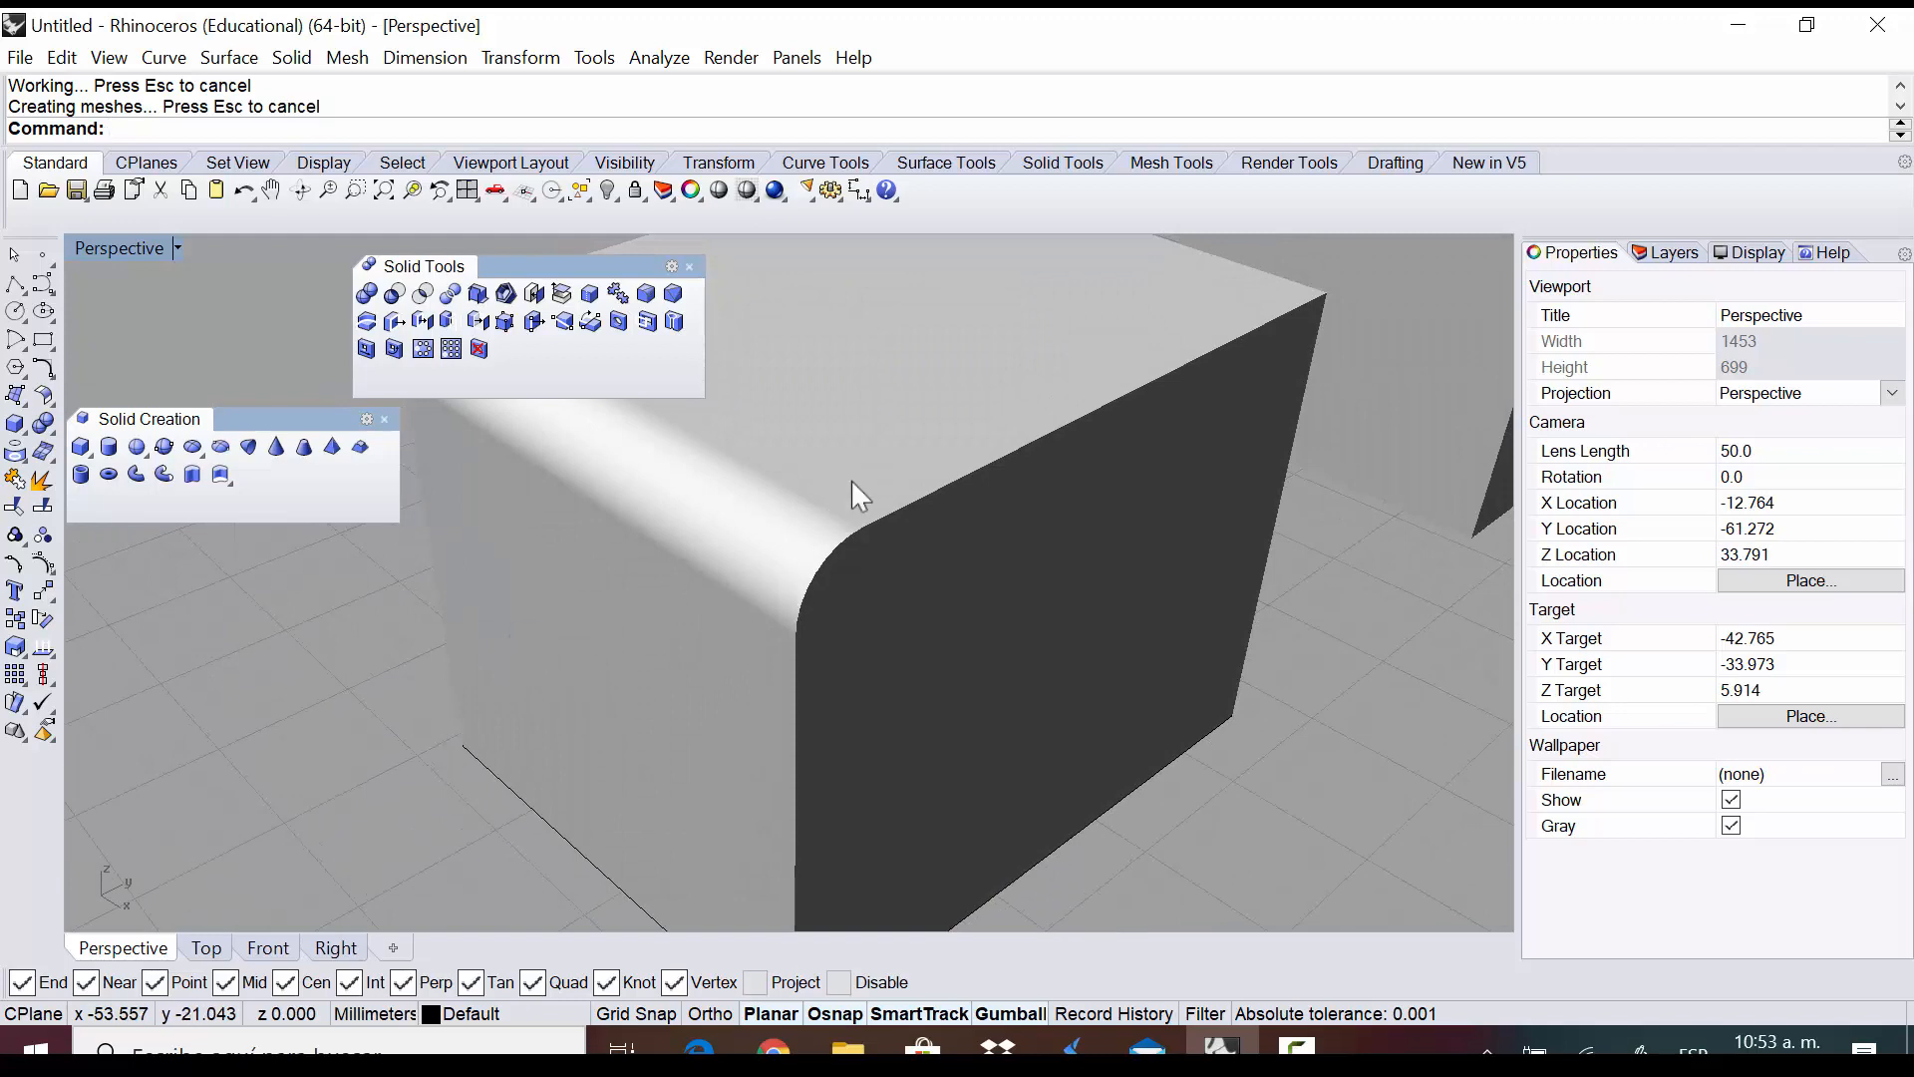
right_click_drag(836, 666, 1024, 717)
scroll(804, 534, "down", 6)
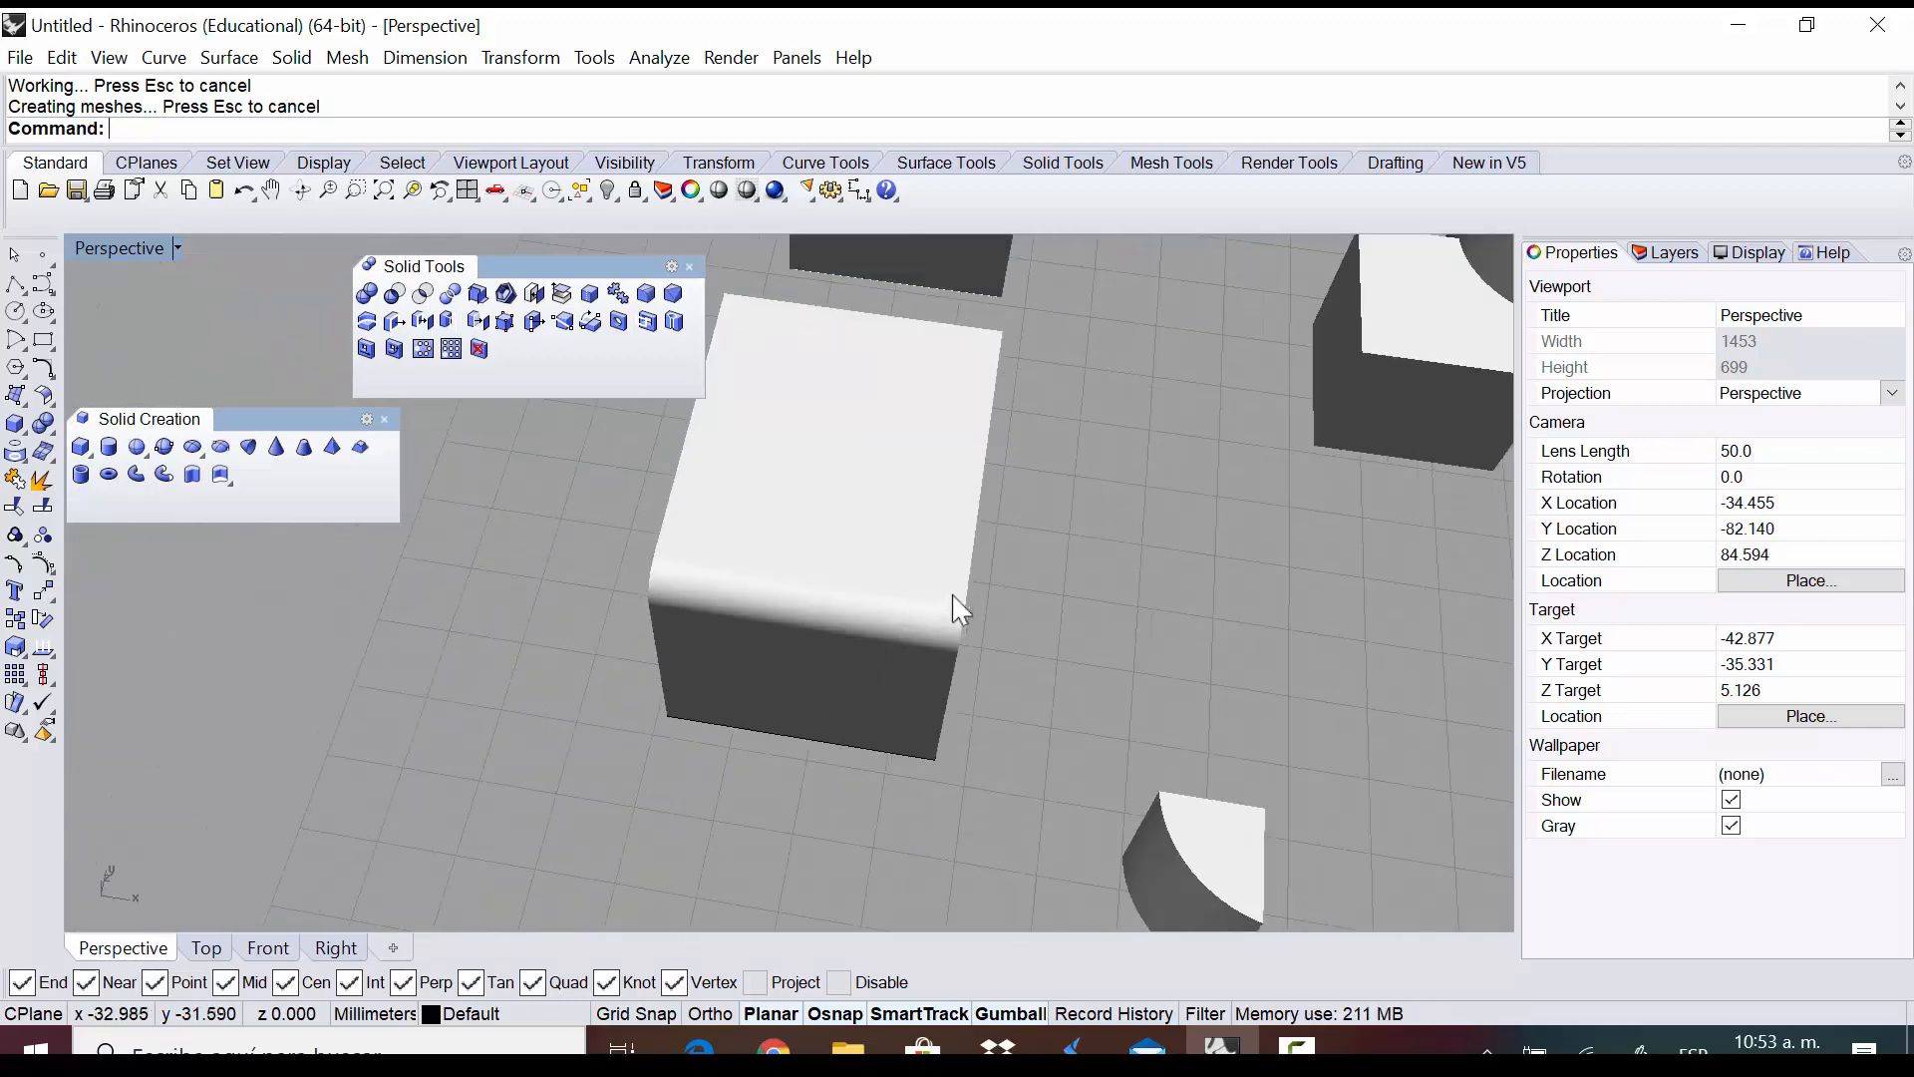
right_click_drag(950, 581, 847, 613)
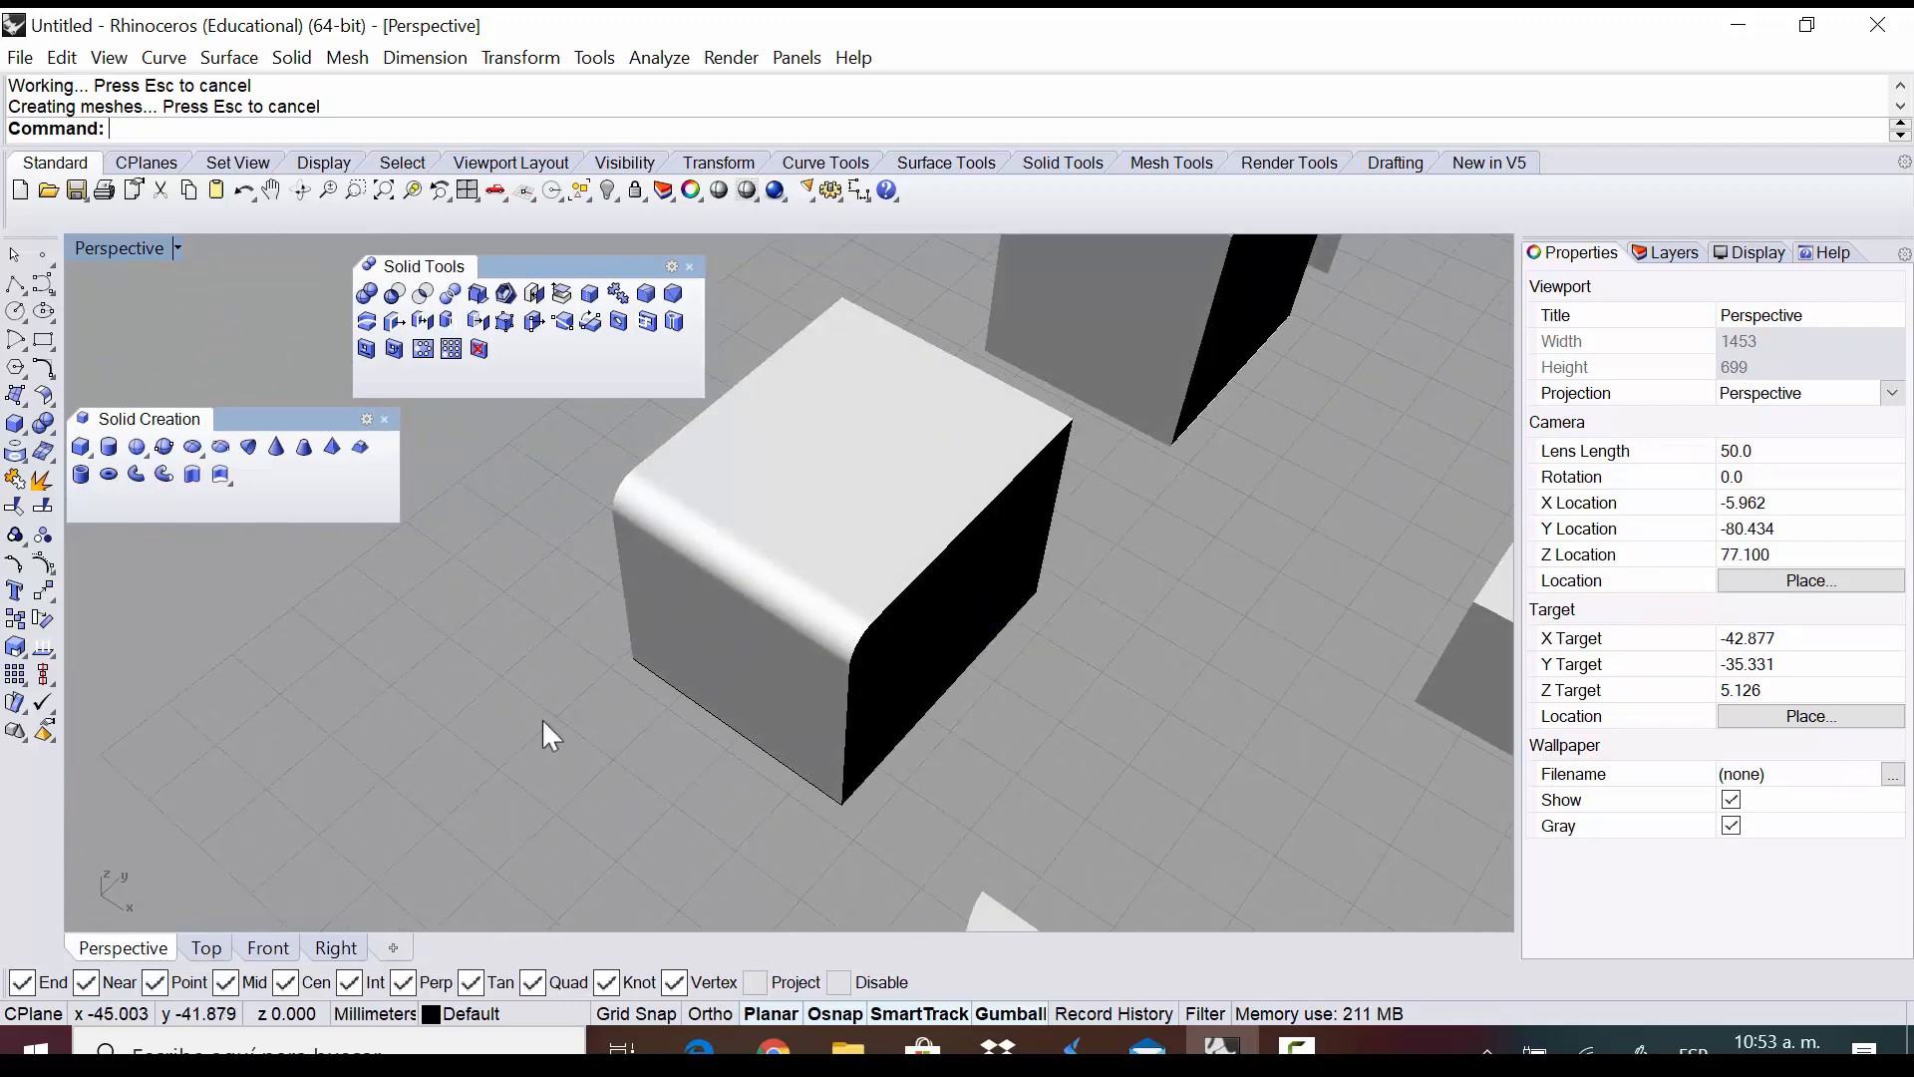
Fillet the box's rear top edge, opposite the rounded one, with the 2 mm radius
left_click(648, 294)
key("Escape")
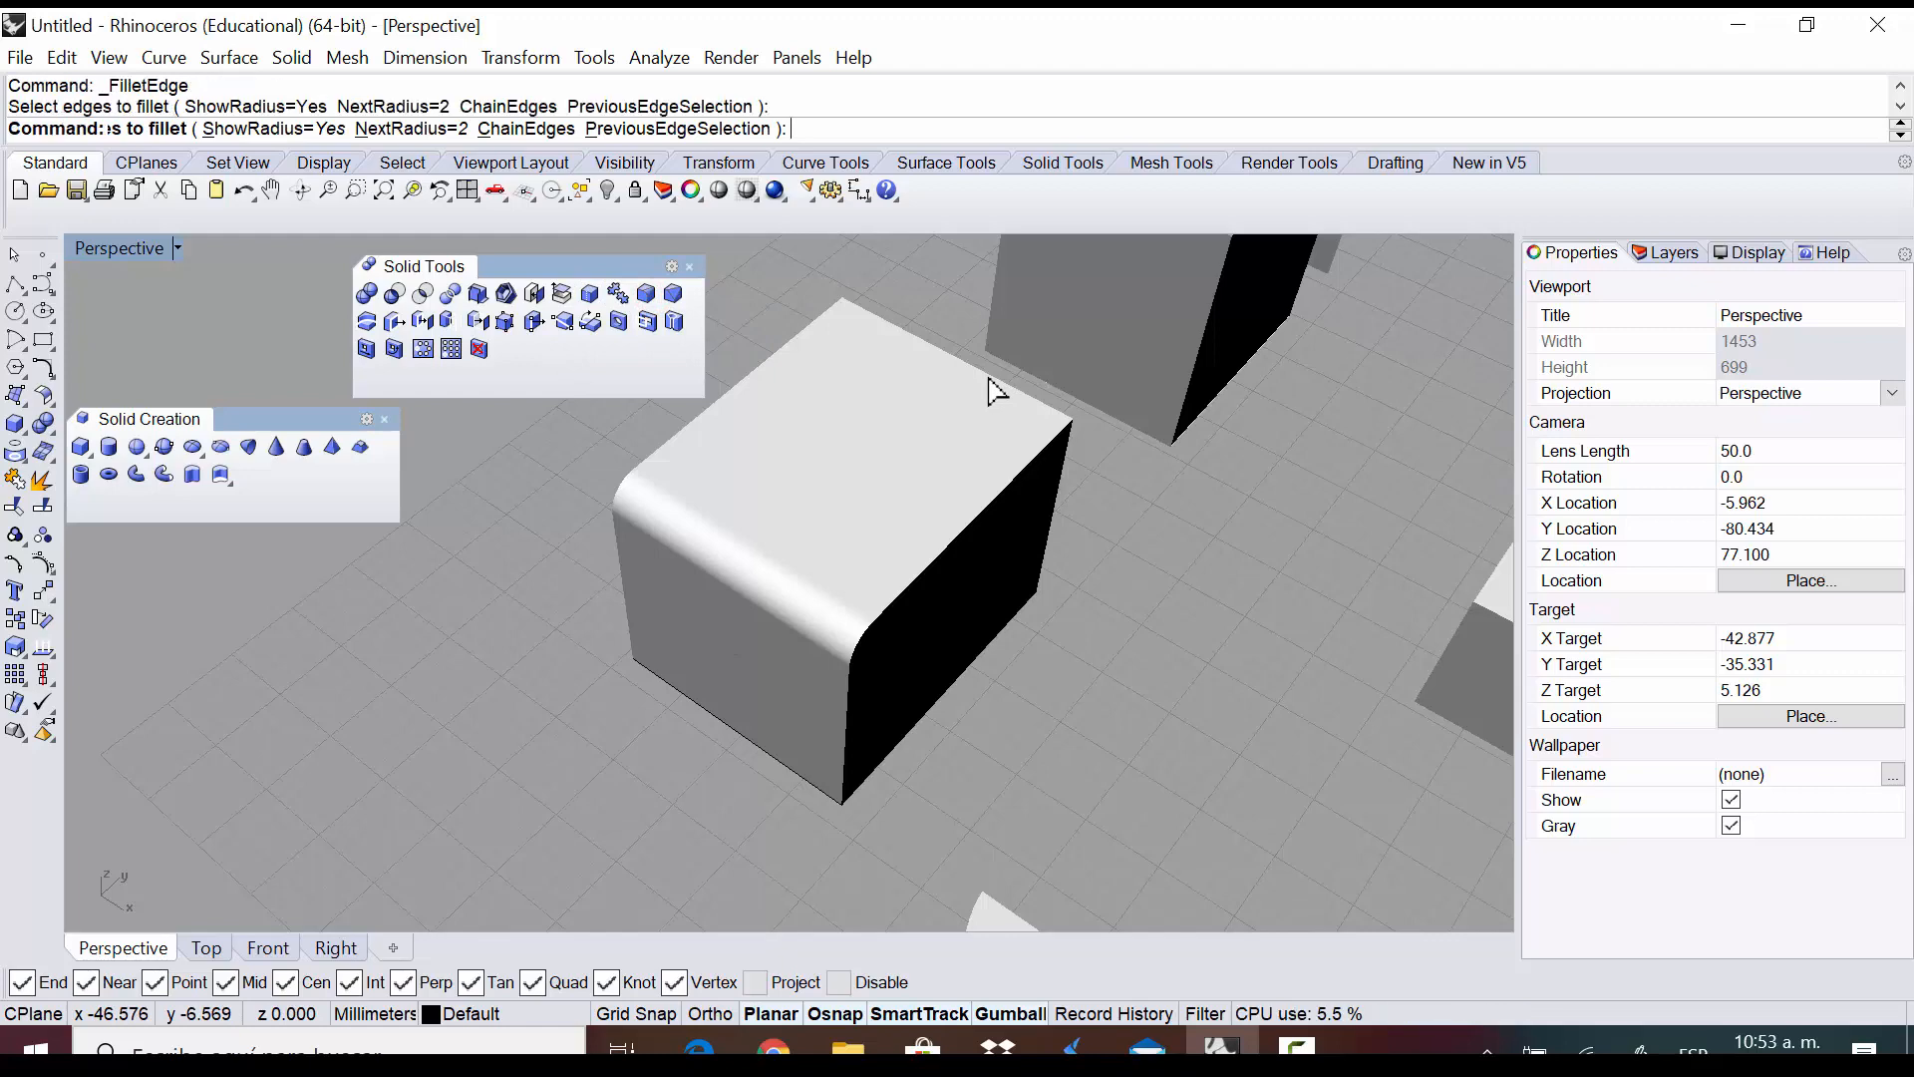
left_click(993, 394)
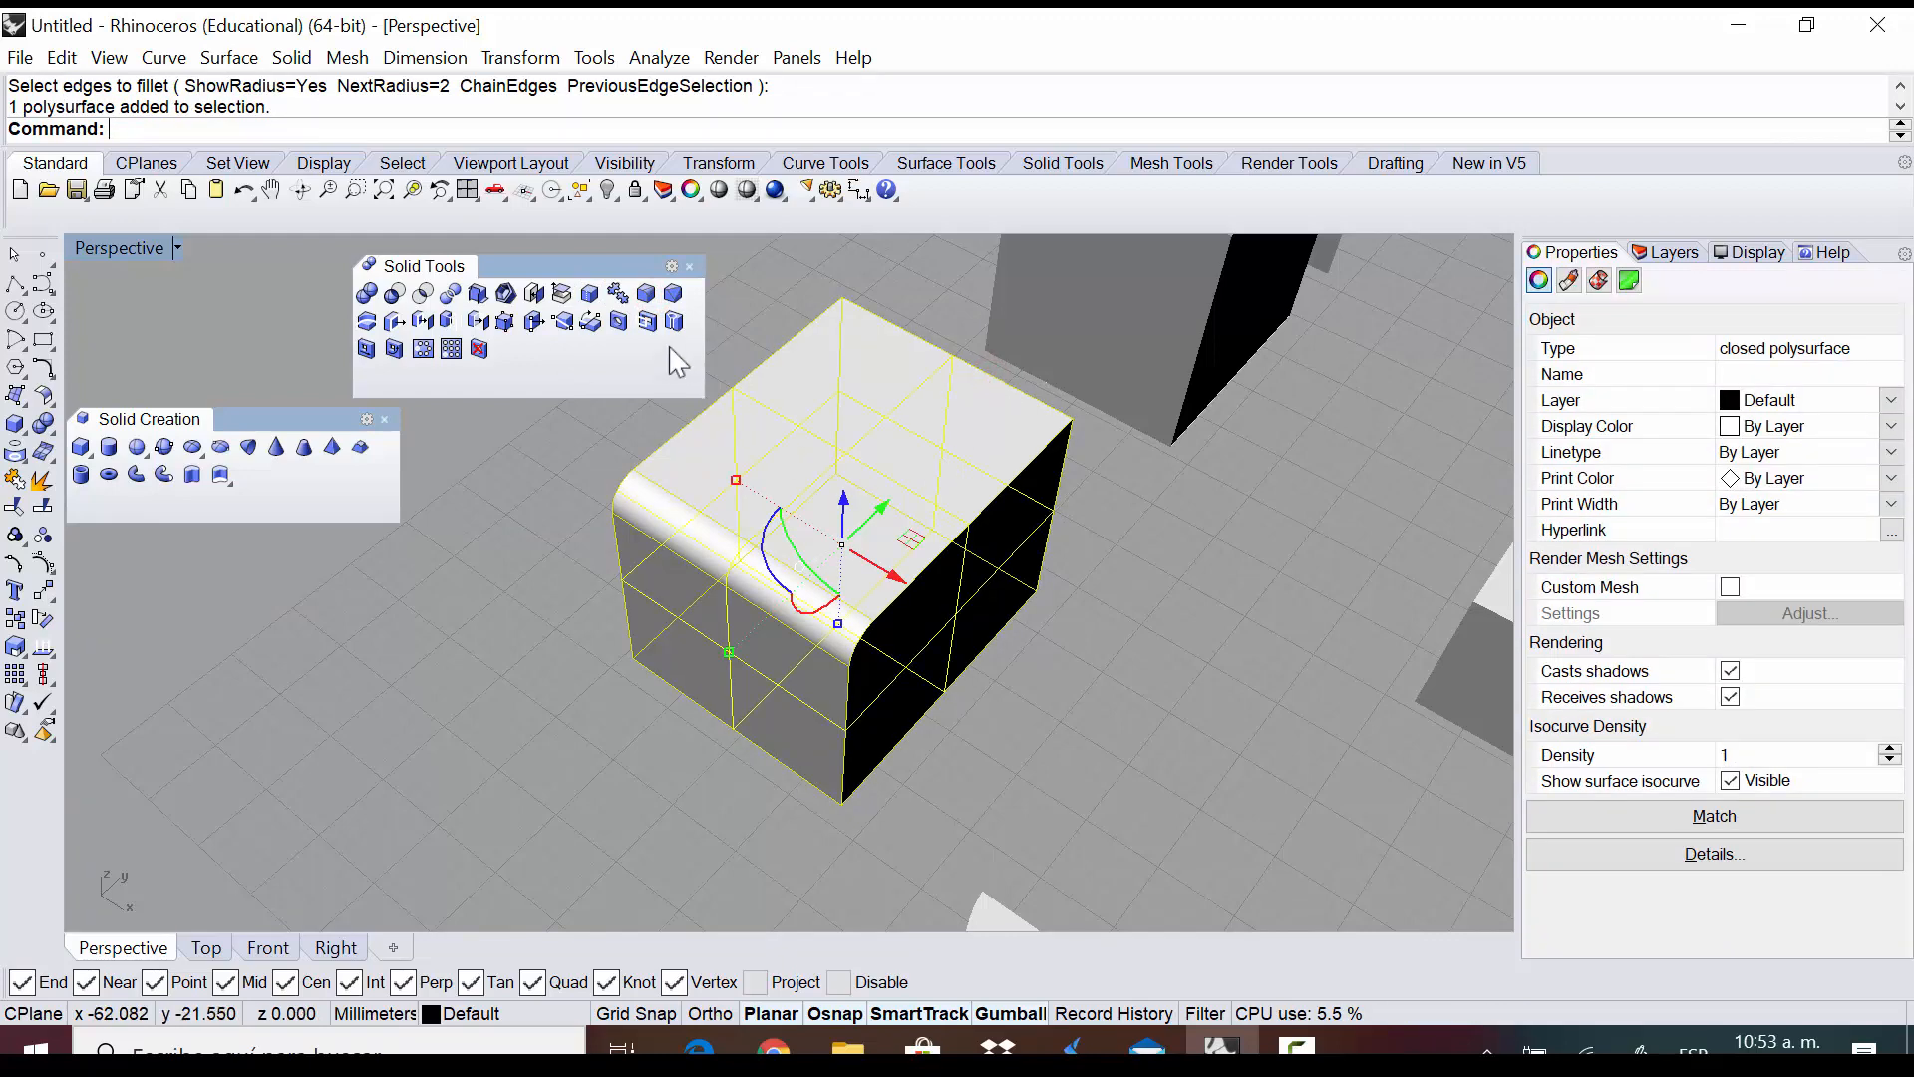
left_click(648, 294)
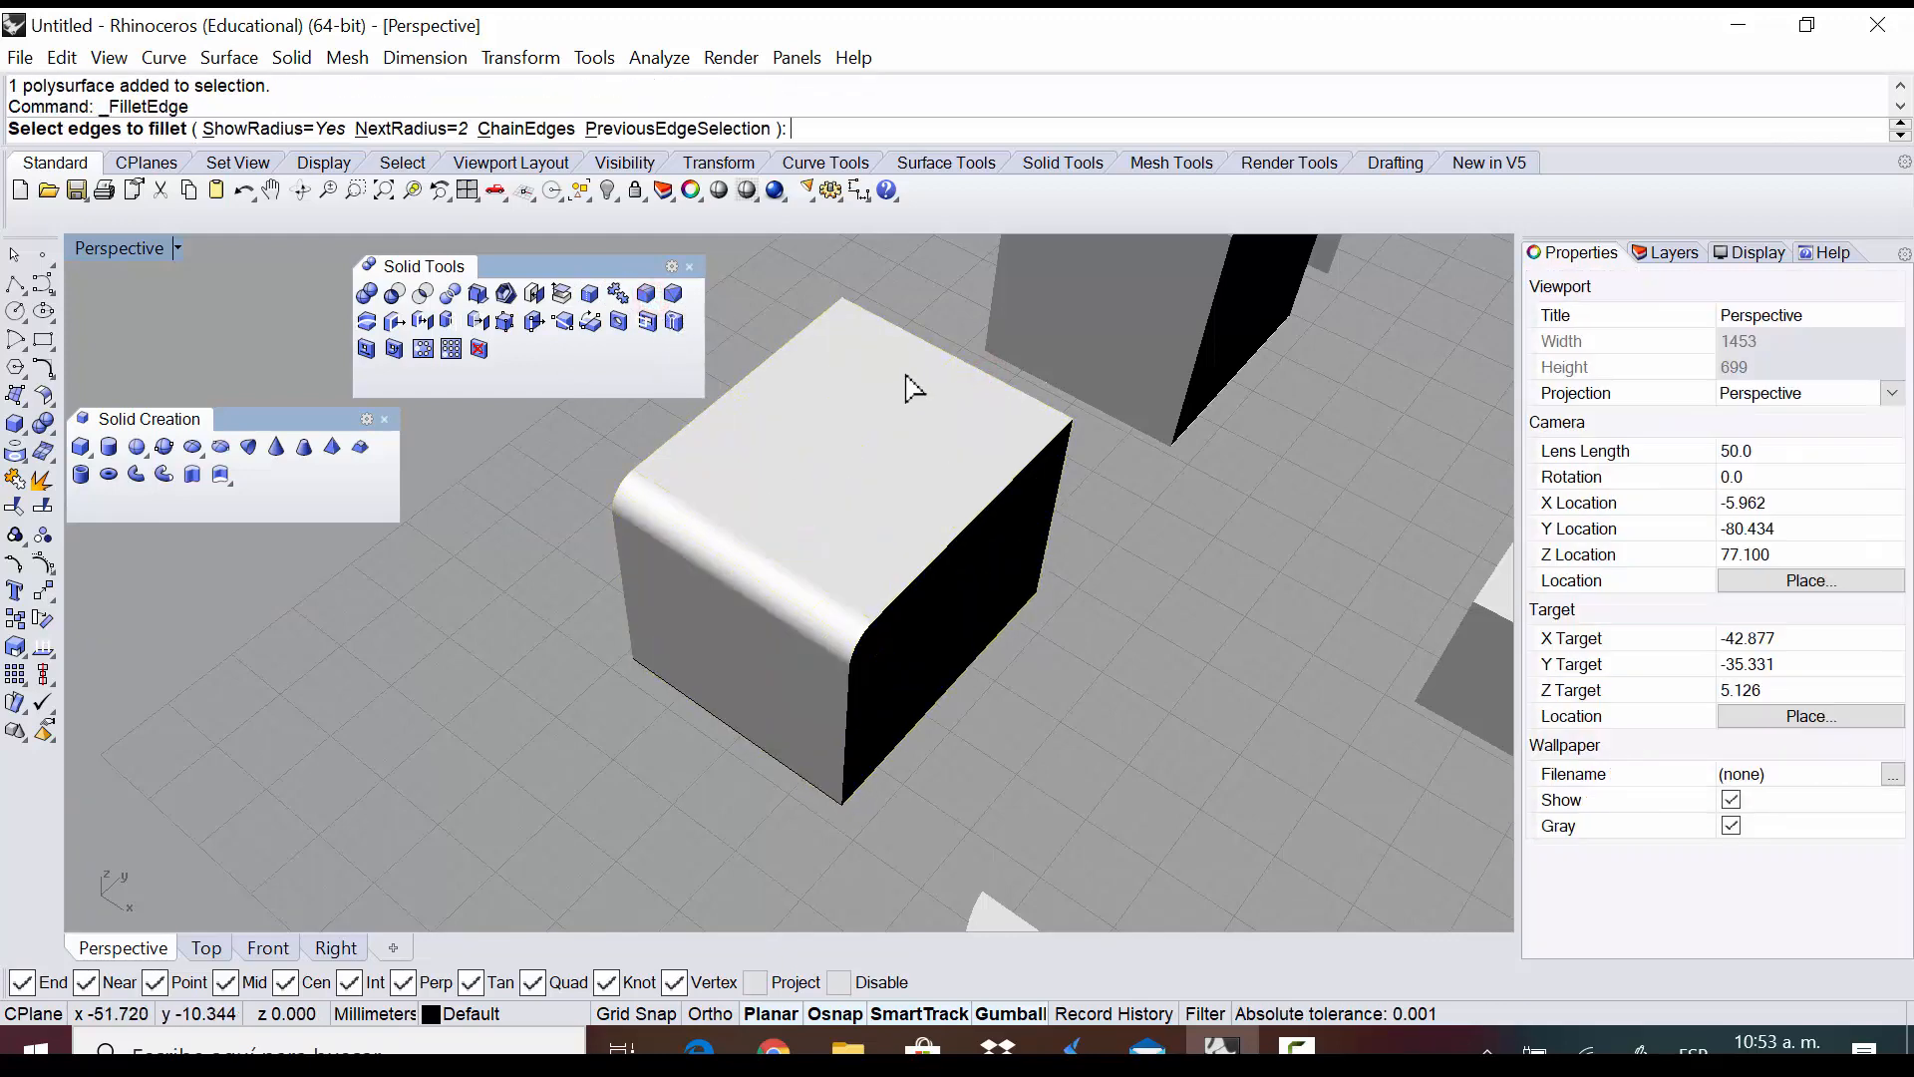
left_click(941, 361)
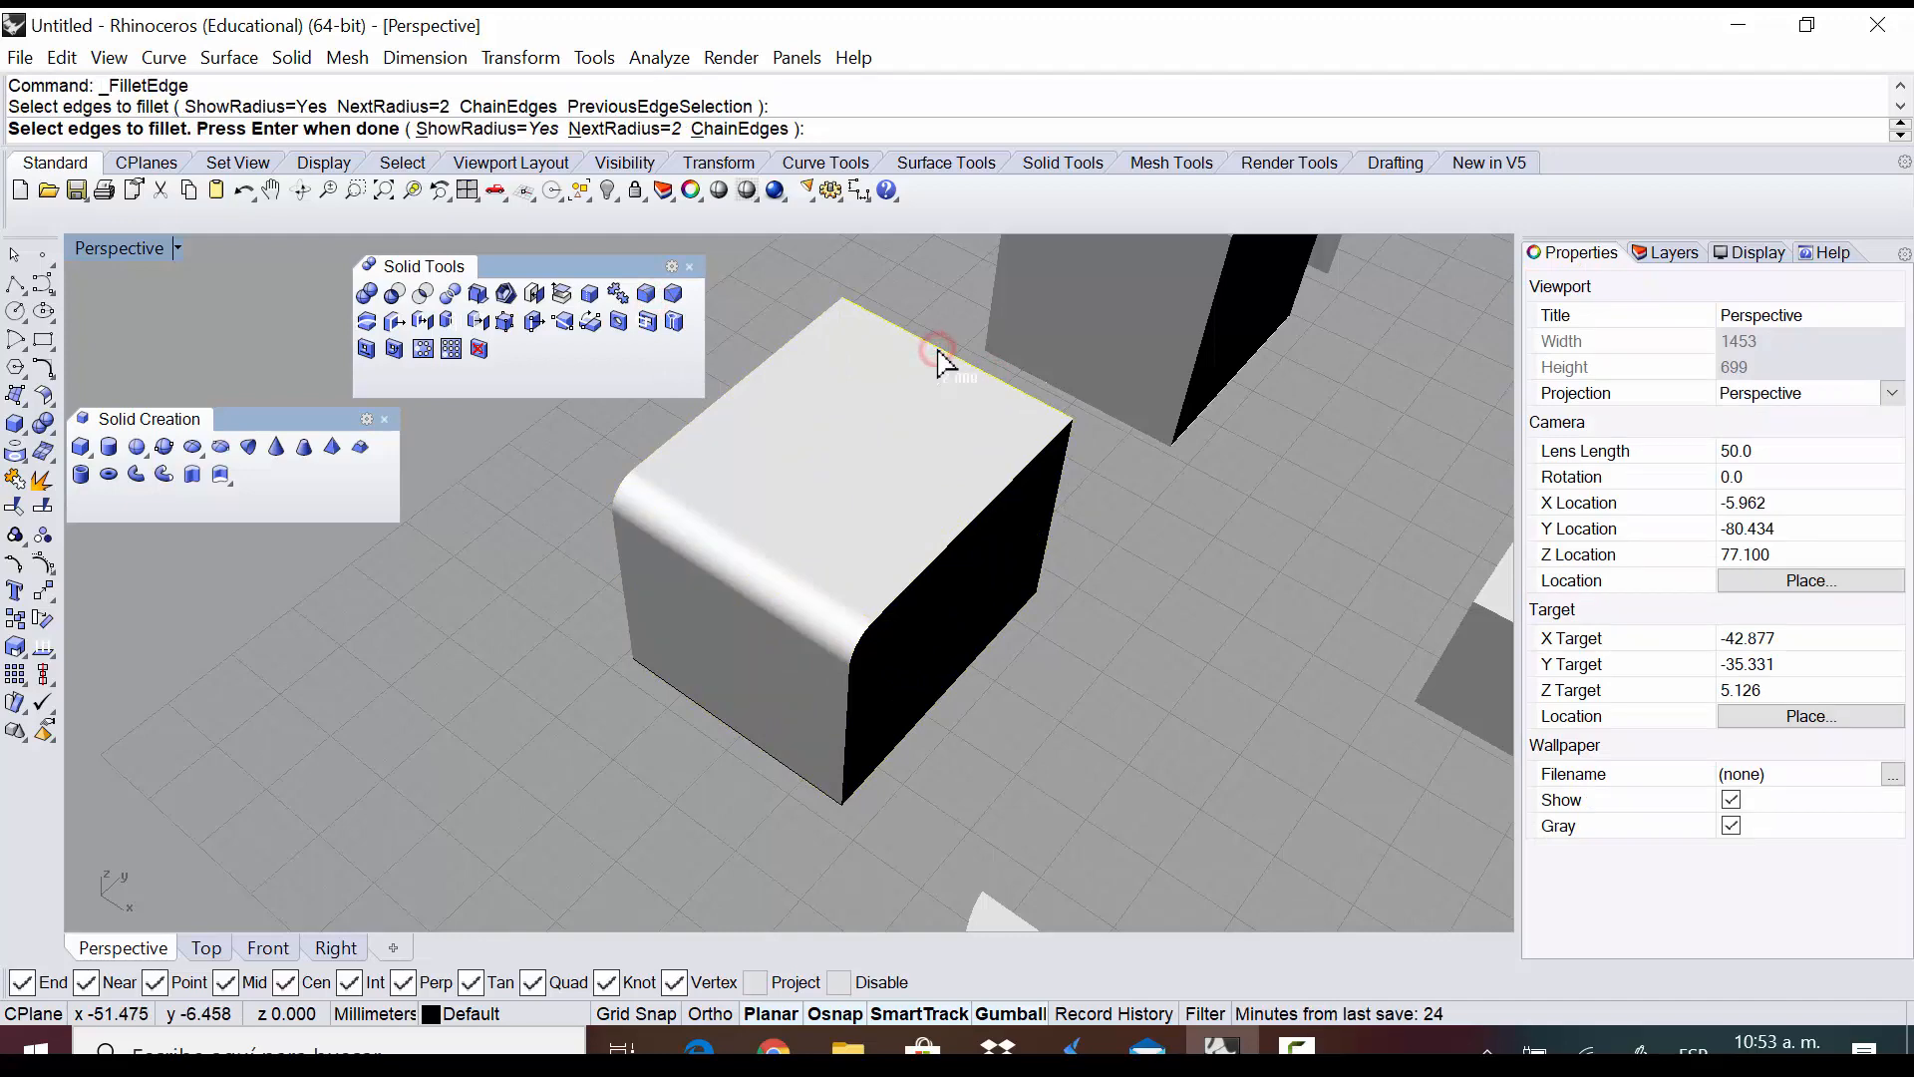
key("Return")
key("Return")
right_click_drag(1145, 517, 1067, 489)
Undo both edge fillets on the box
key("ctrl+z")
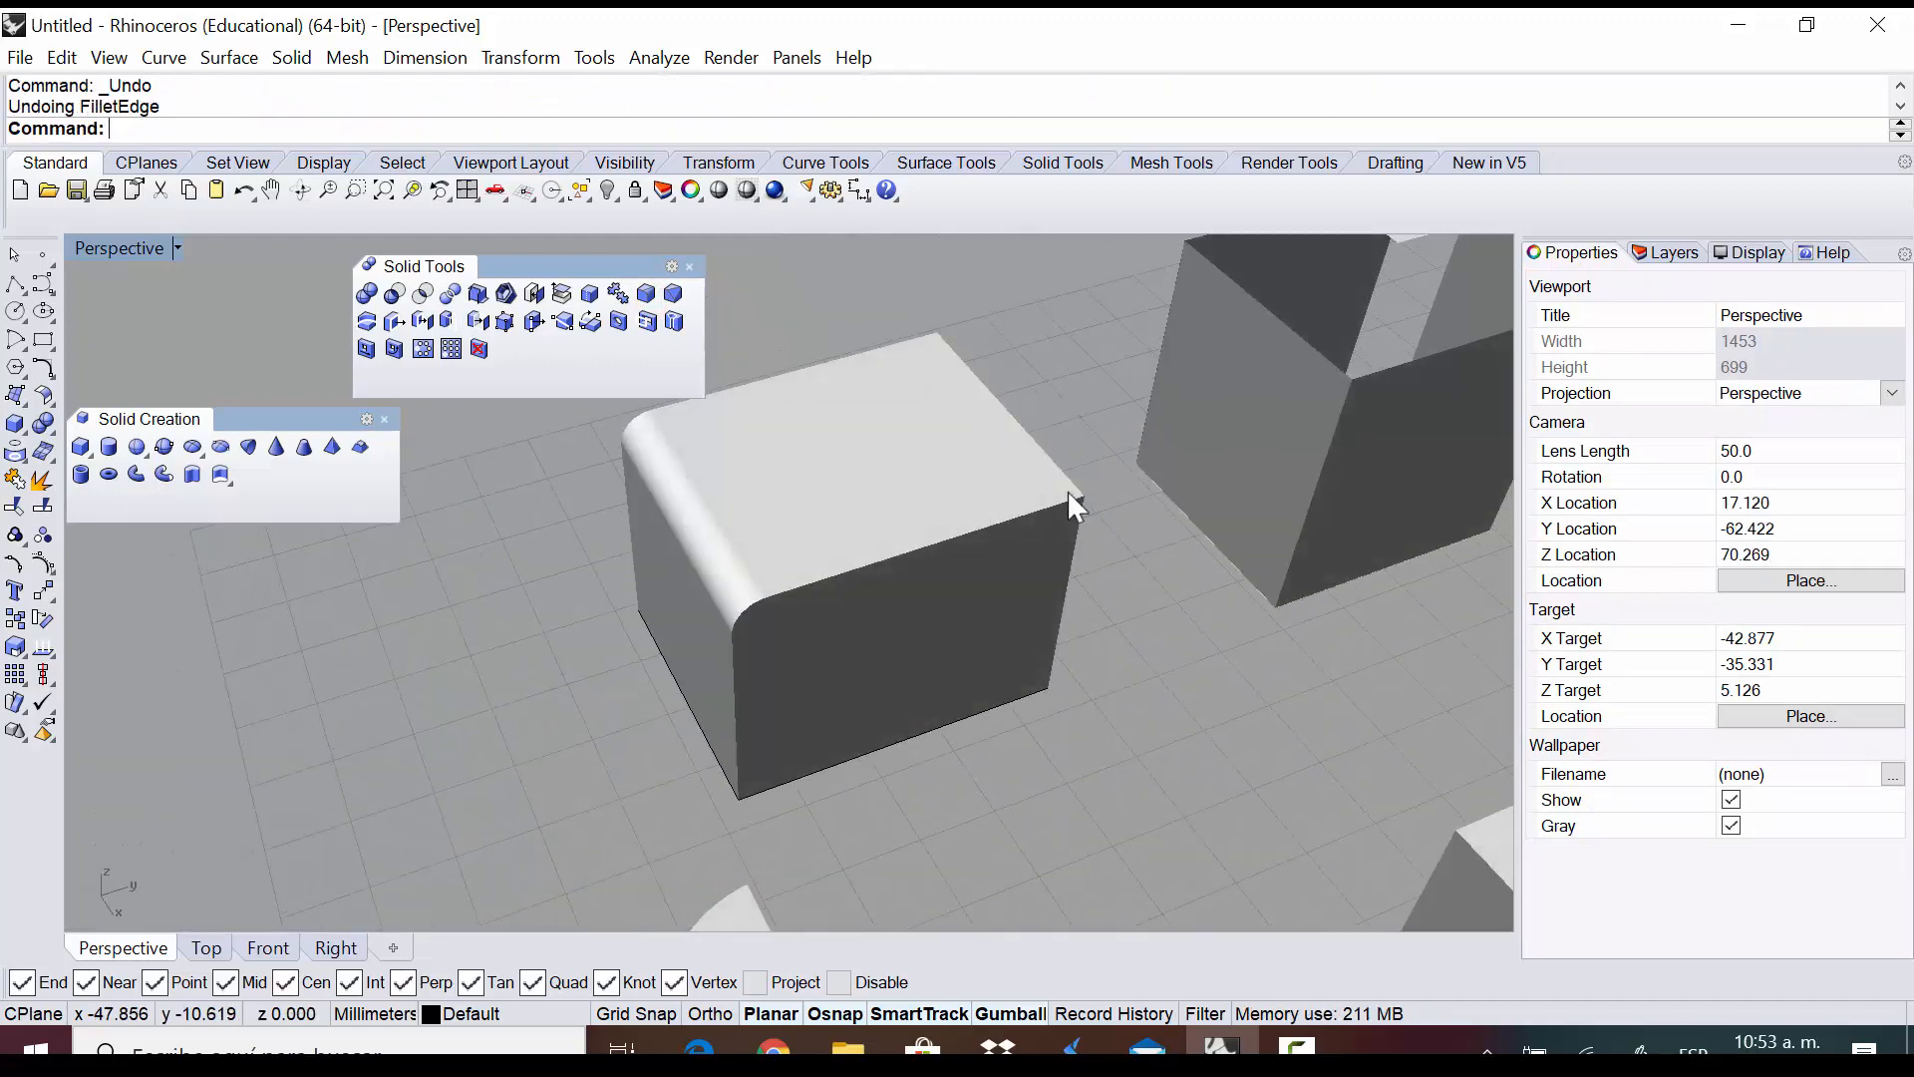
right_click_drag(1052, 648, 930, 436)
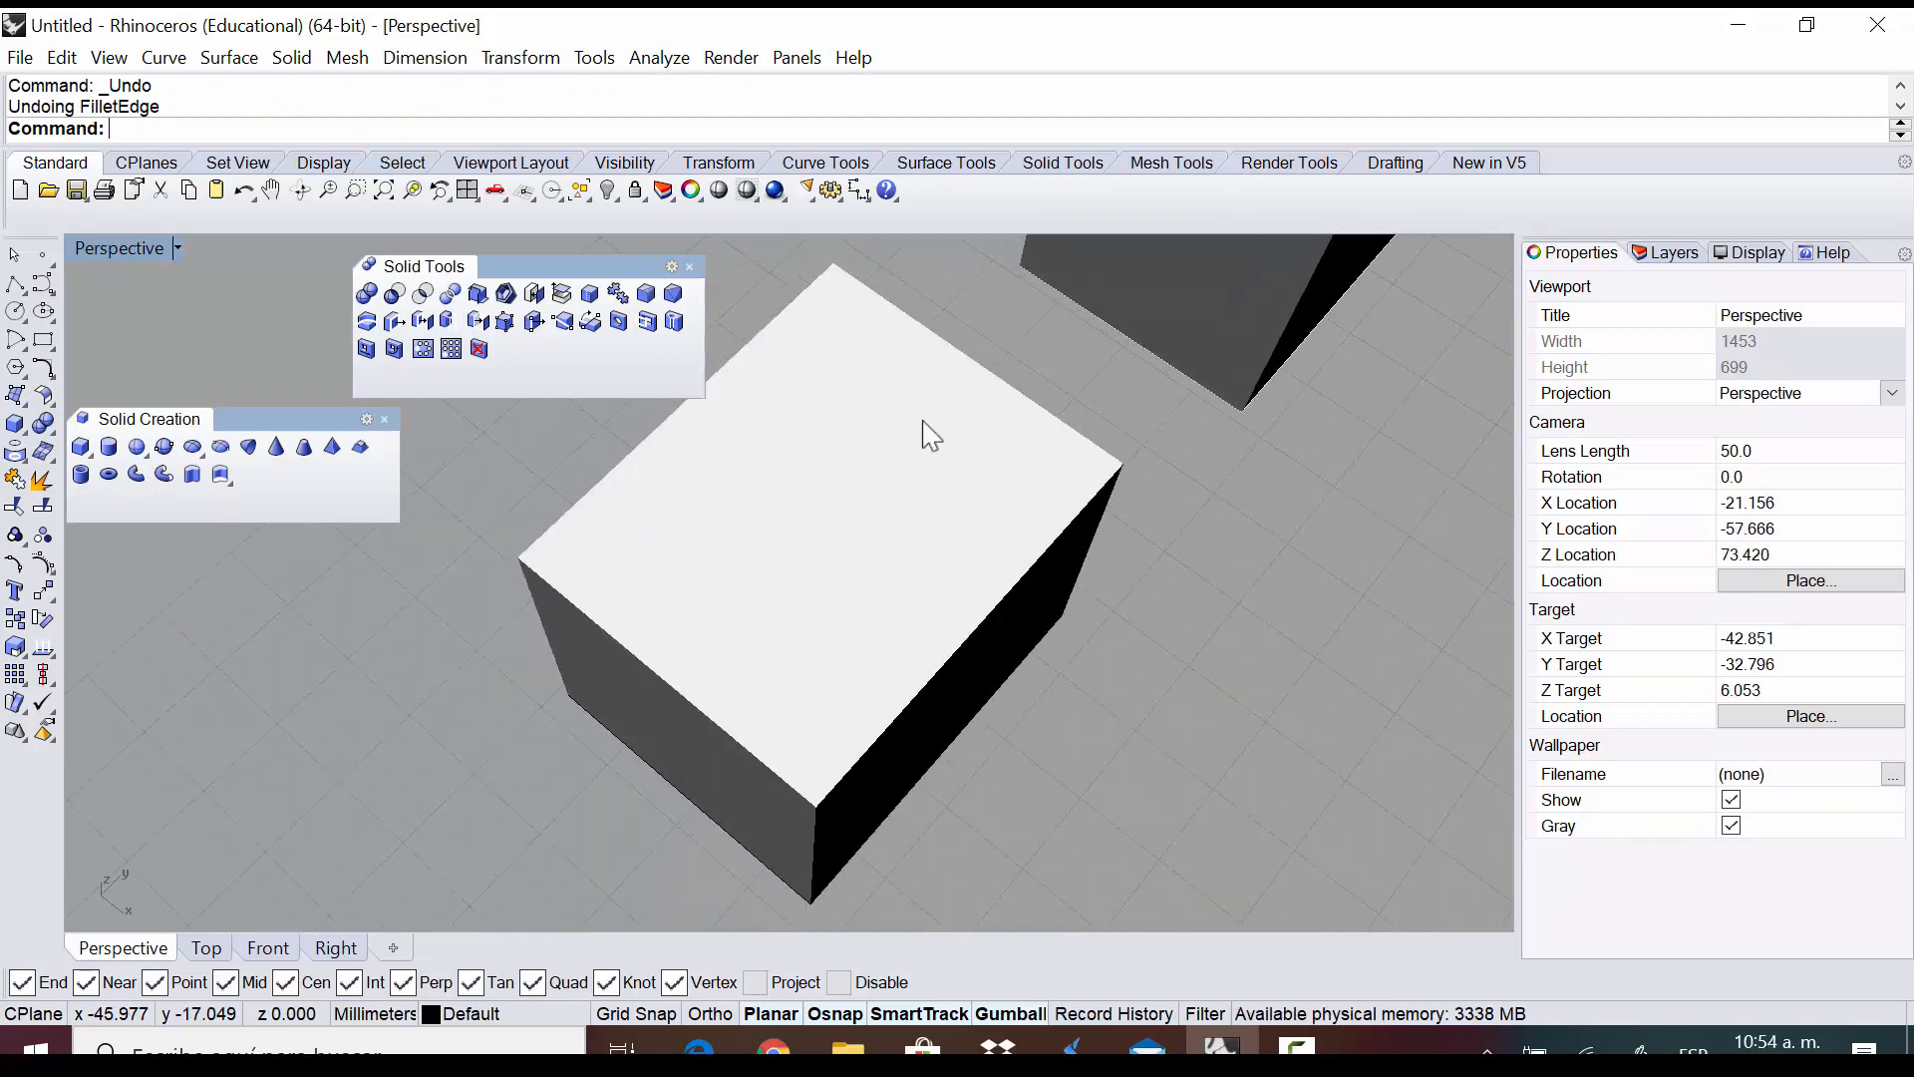
Fillet all four top edges of the box together in one operation with a 2 mm radius
left_click(646, 292)
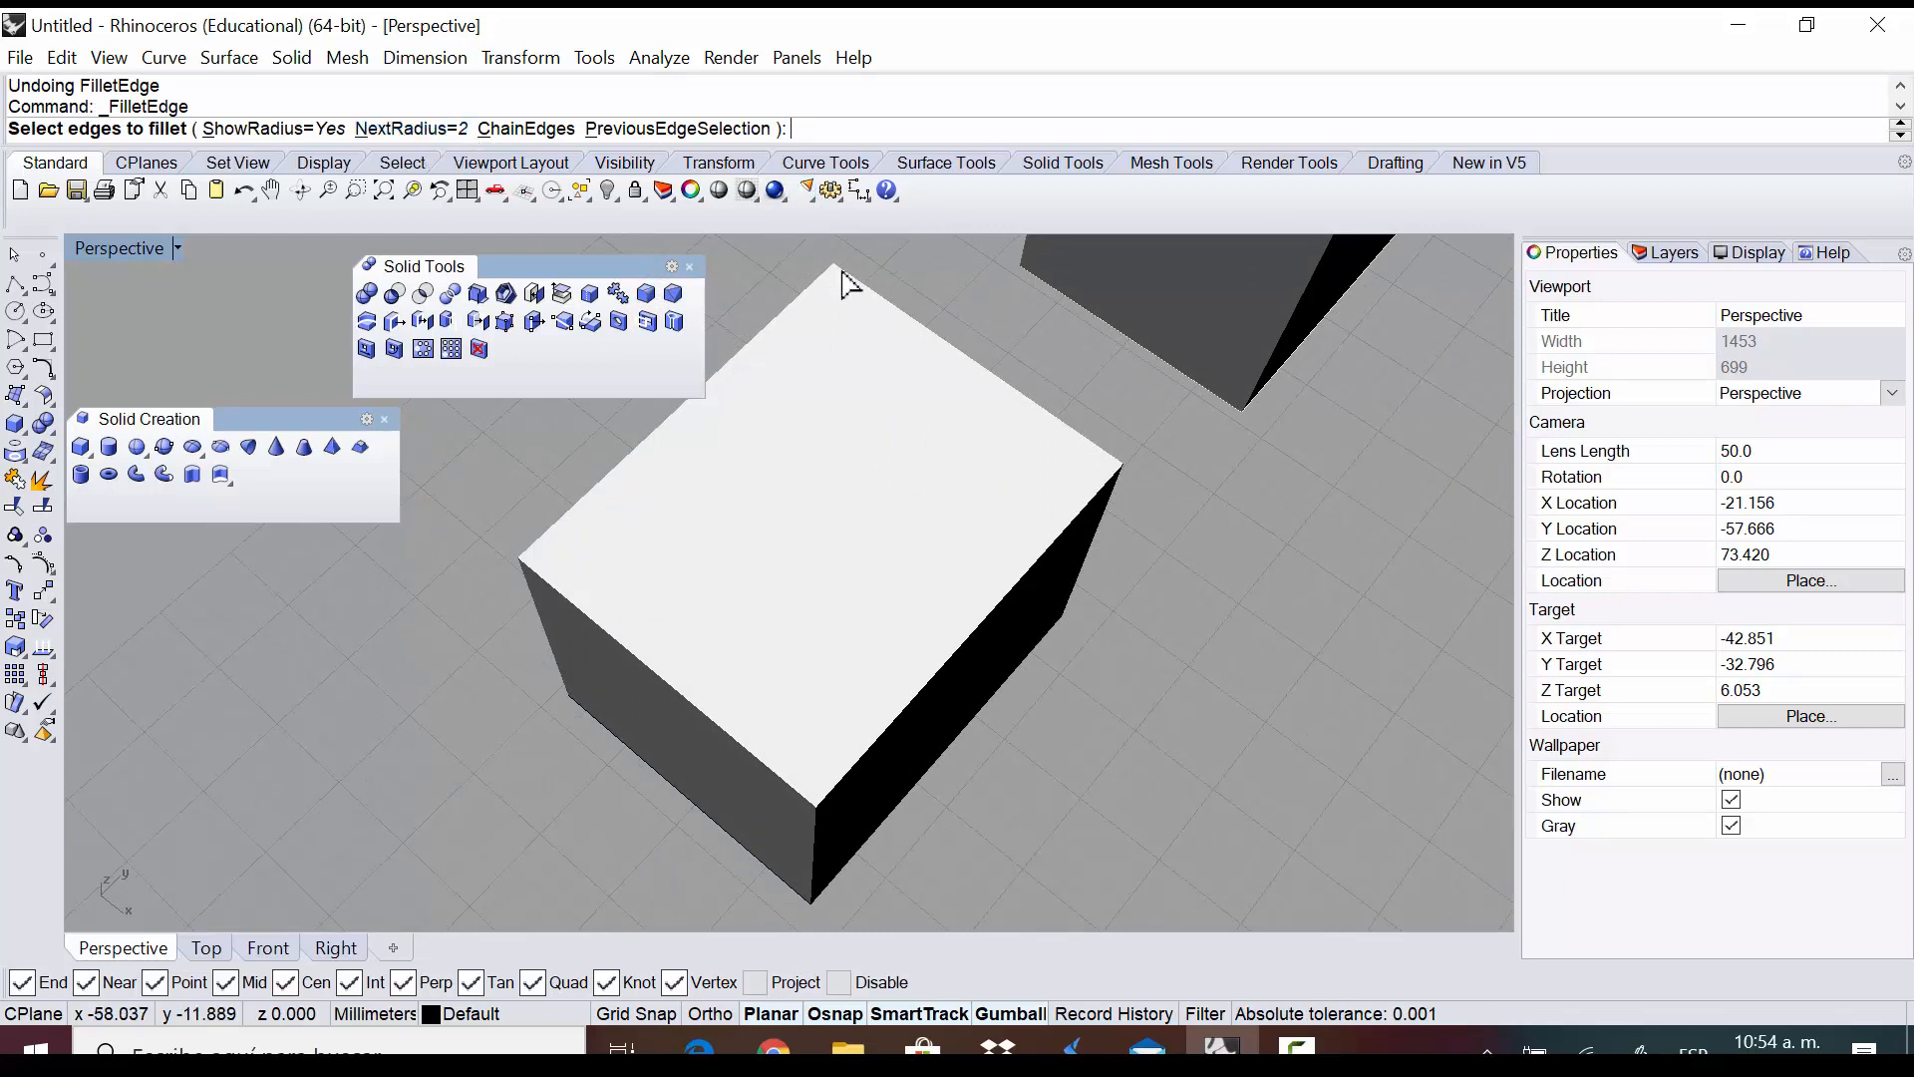
left_click(868, 292)
left_click(787, 307)
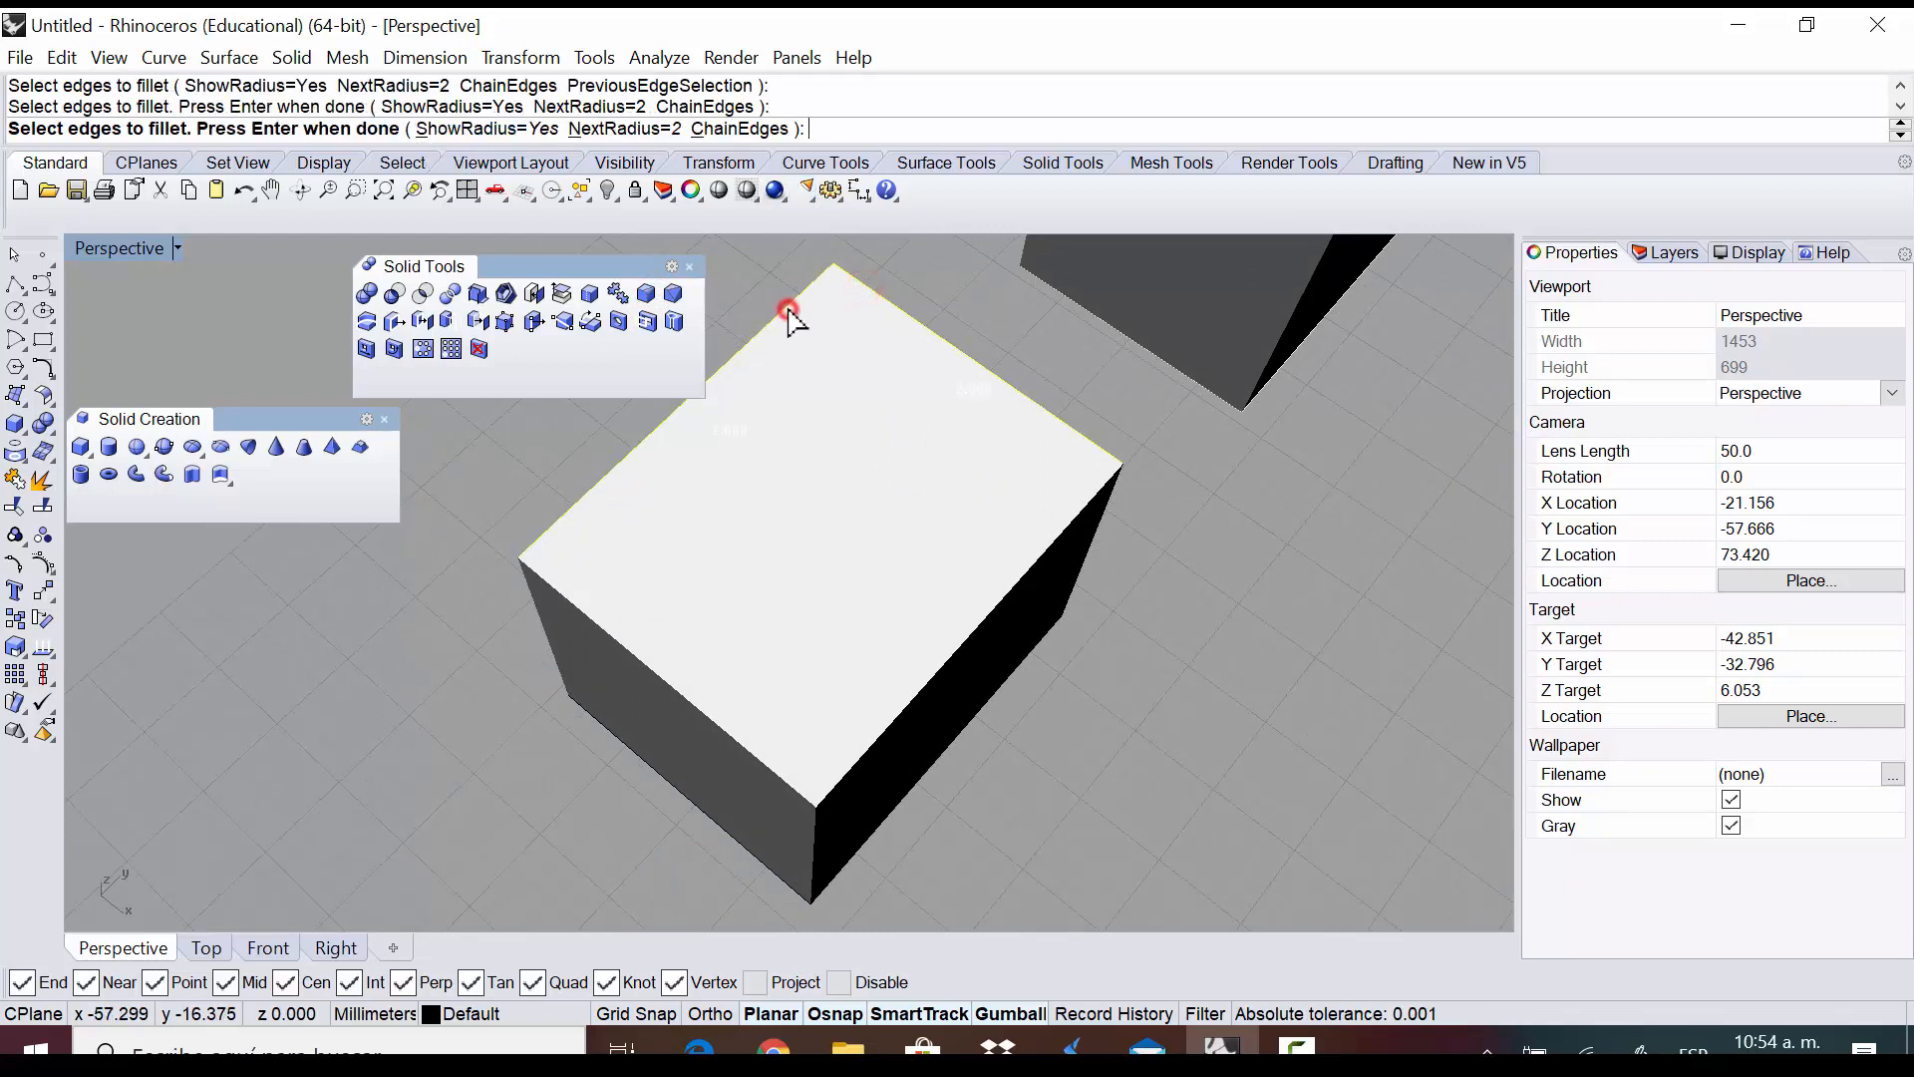
left_click(620, 643)
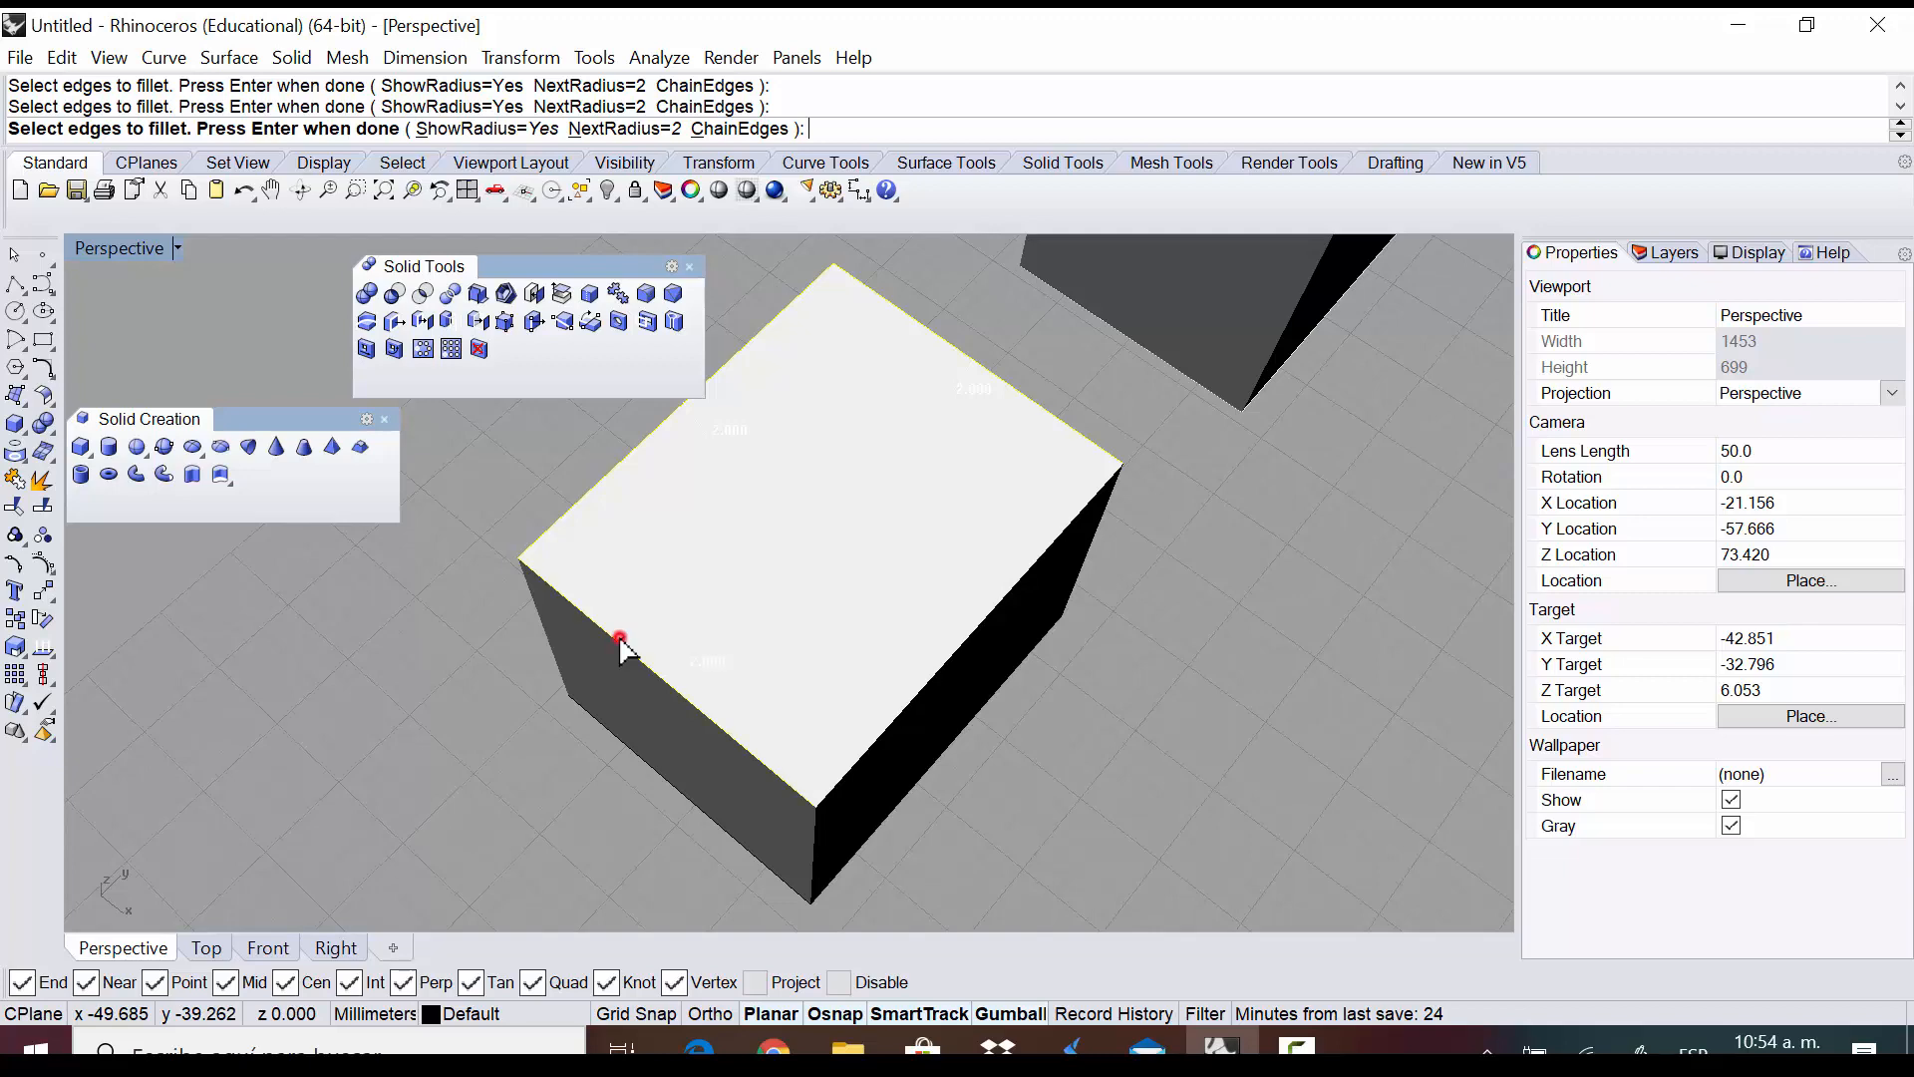
left_click(866, 750)
right_click_drag(1052, 772, 1102, 590)
key("Return")
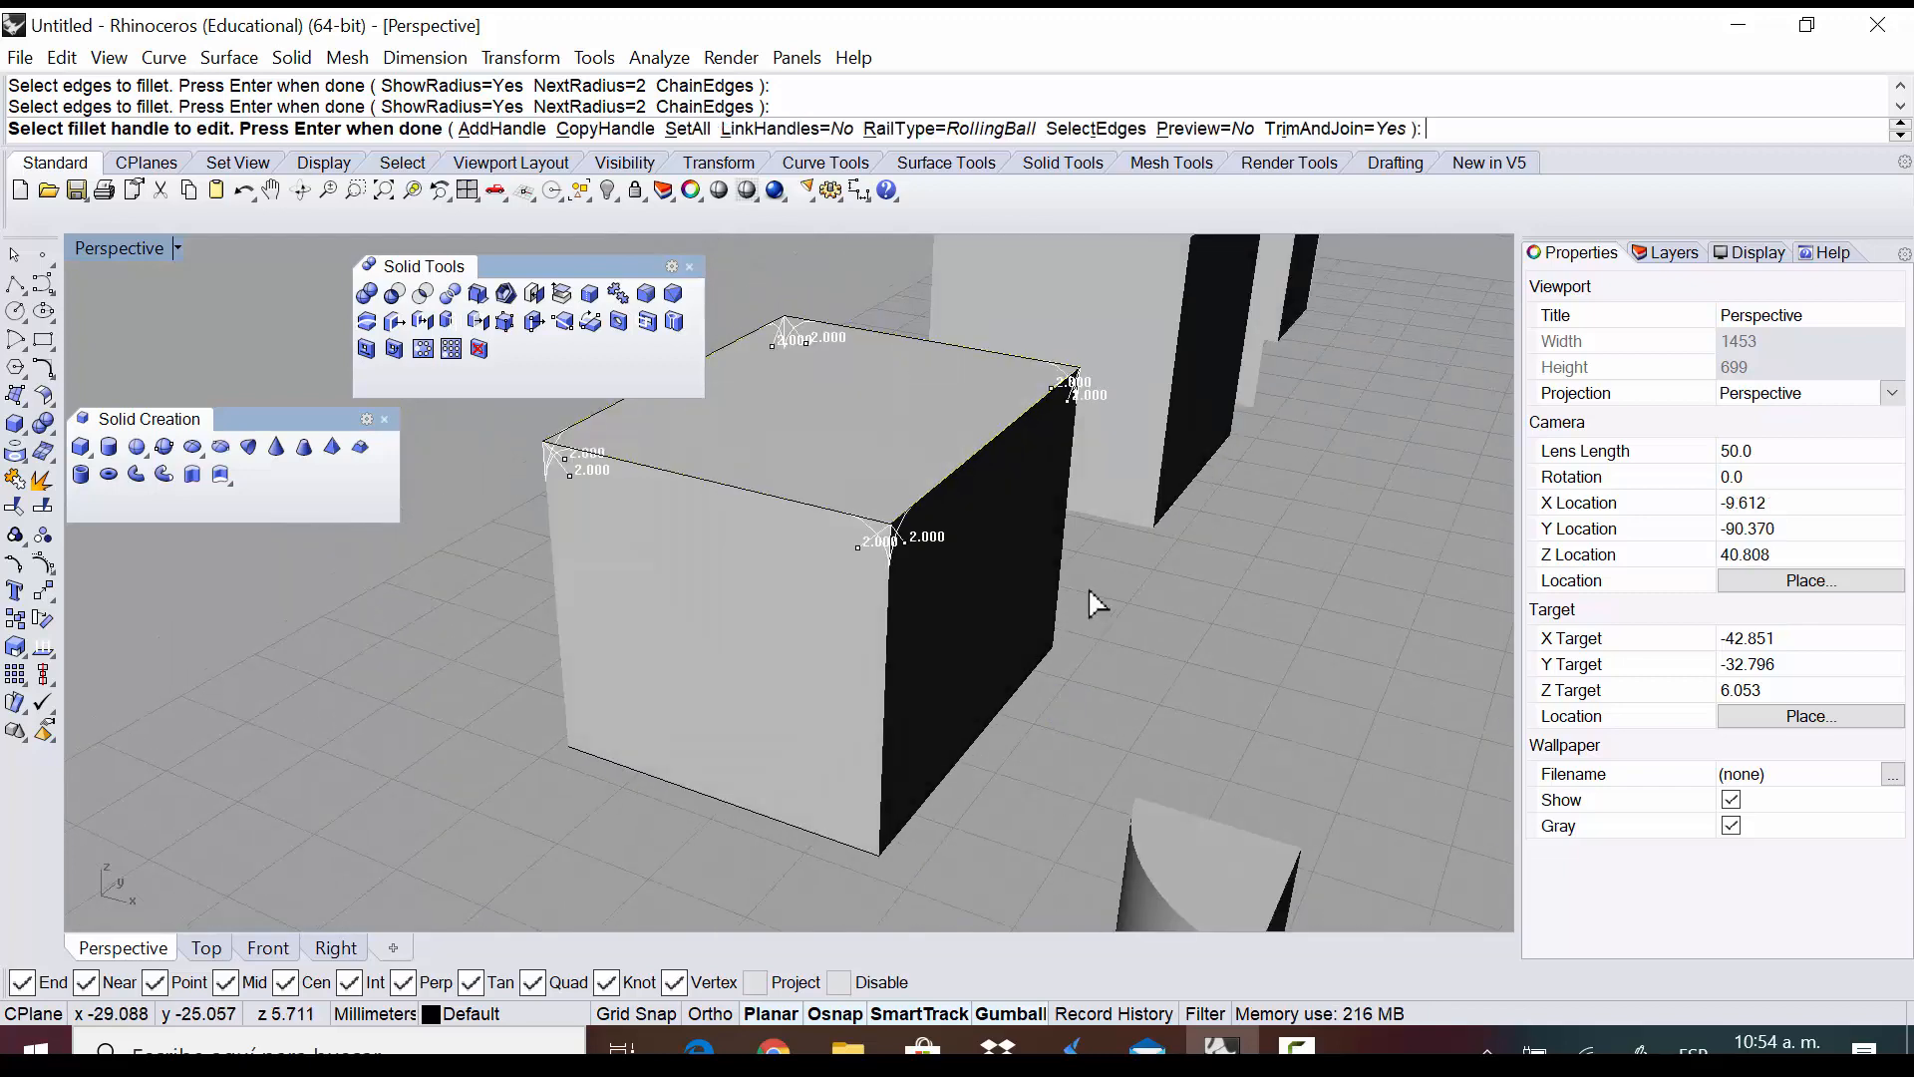
key("Return")
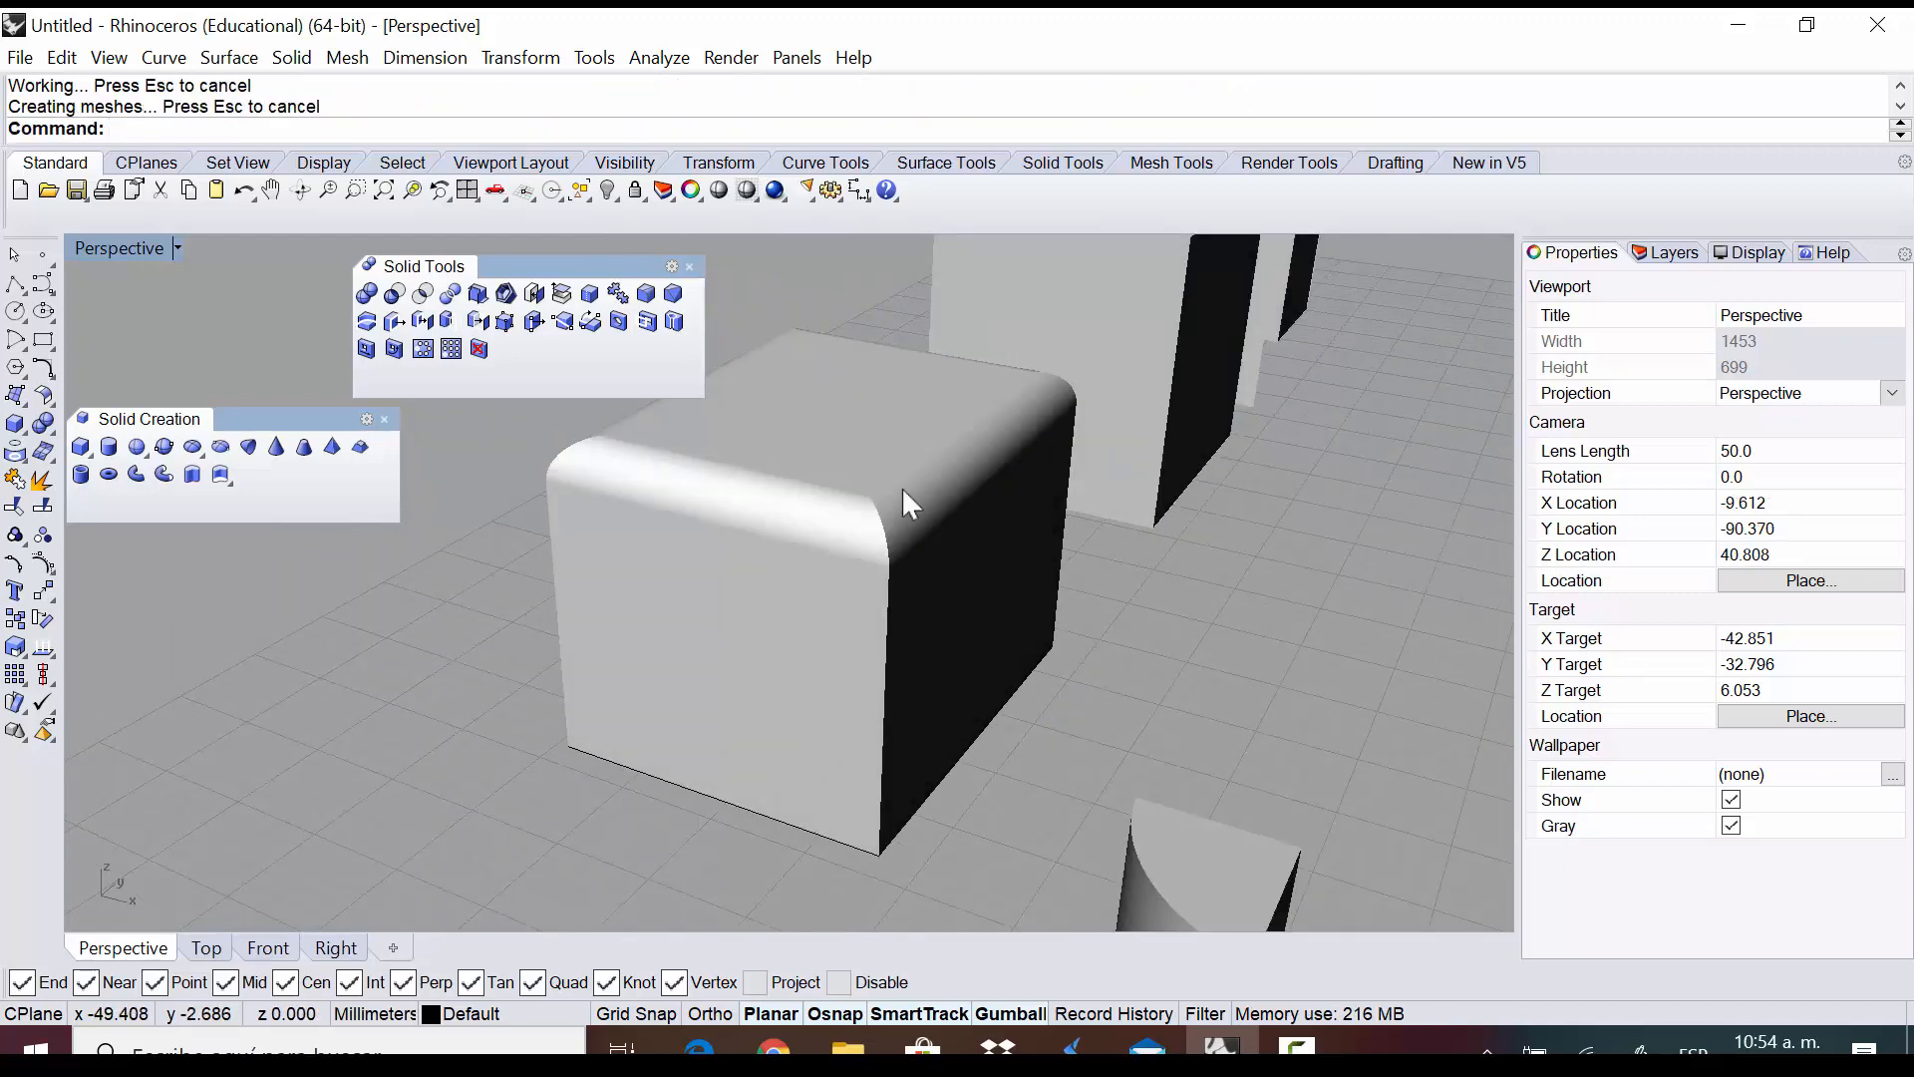
Fillet the four vertical edges of the box in a separate operation with a 2 mm radius
right_click_drag(901, 487, 1054, 433)
mouse_move(735, 461)
right_mouse_down()
mouse_move(735, 548)
mouse_move(534, 542)
mouse_move(948, 414)
mouse_move(872, 457)
mouse_move(755, 465)
right_mouse_up()
right_click_drag(750, 454, 748, 339)
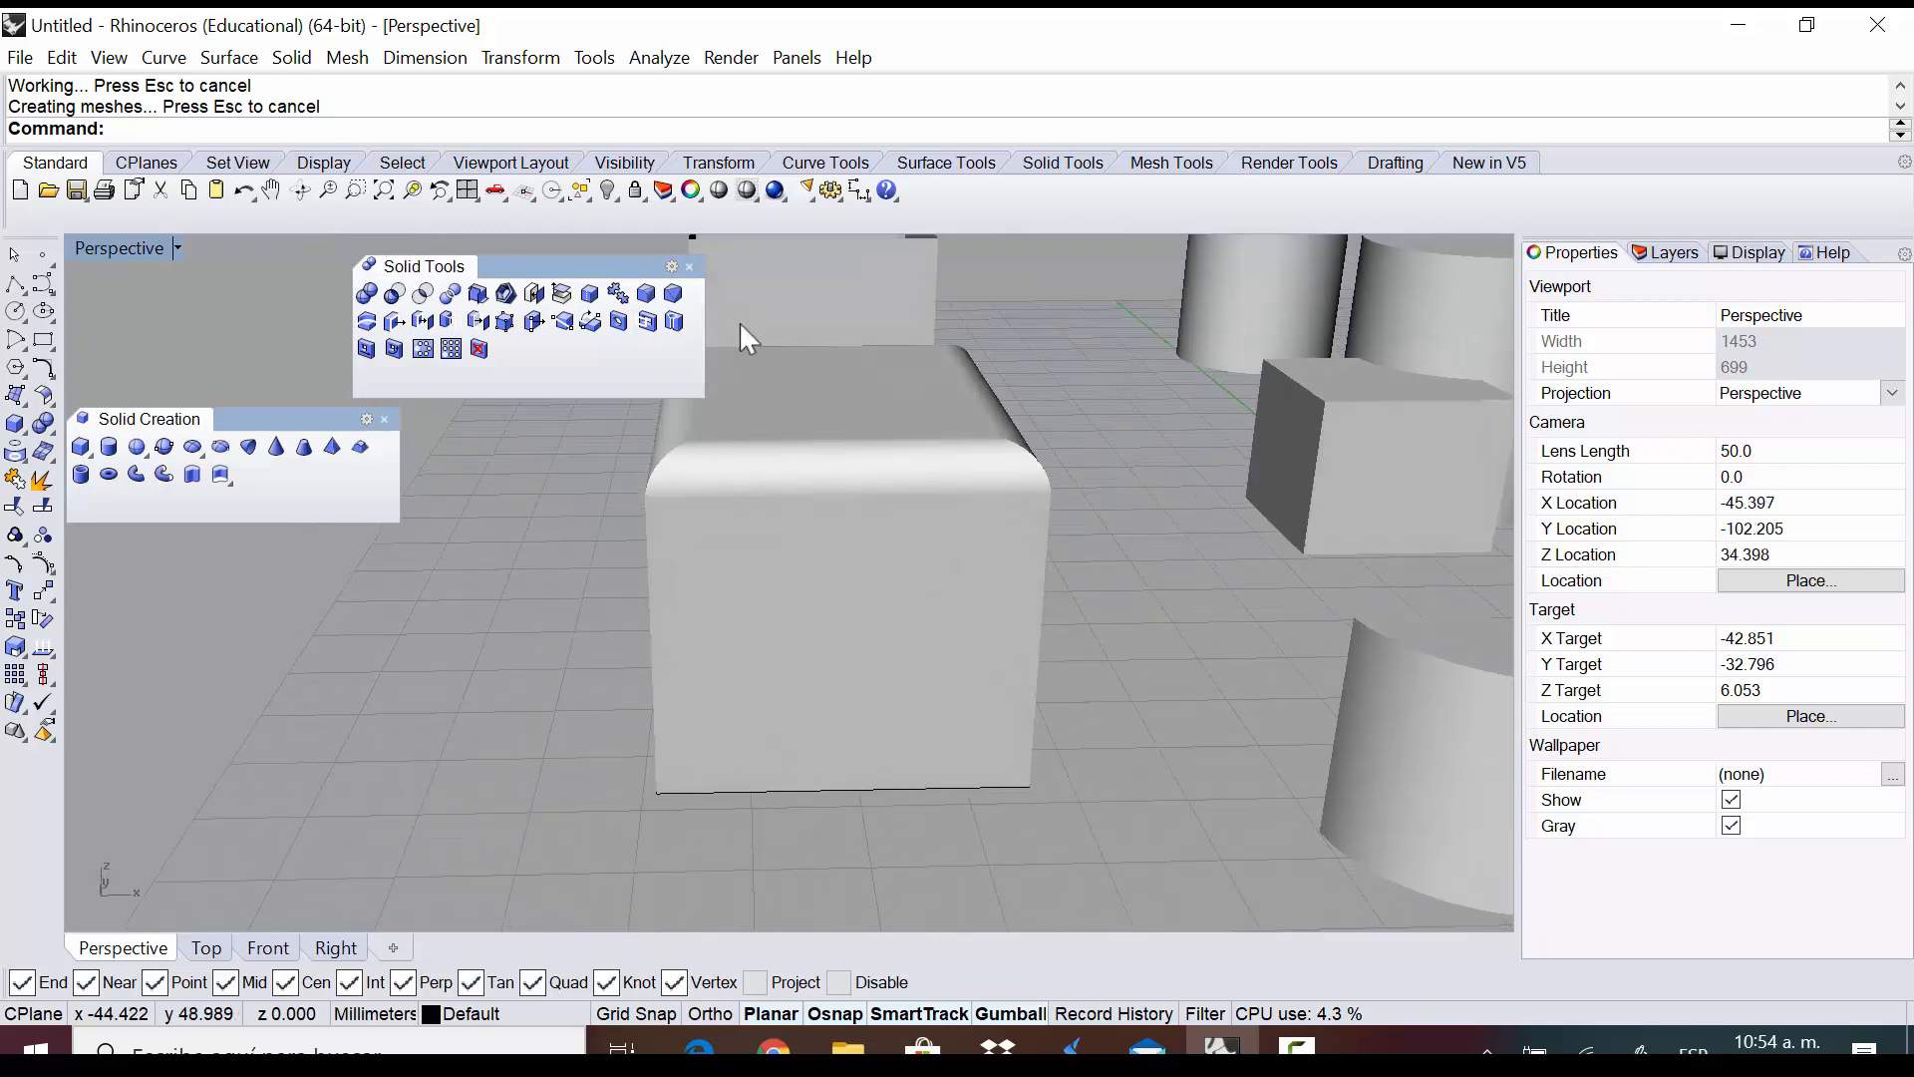
left_click(647, 293)
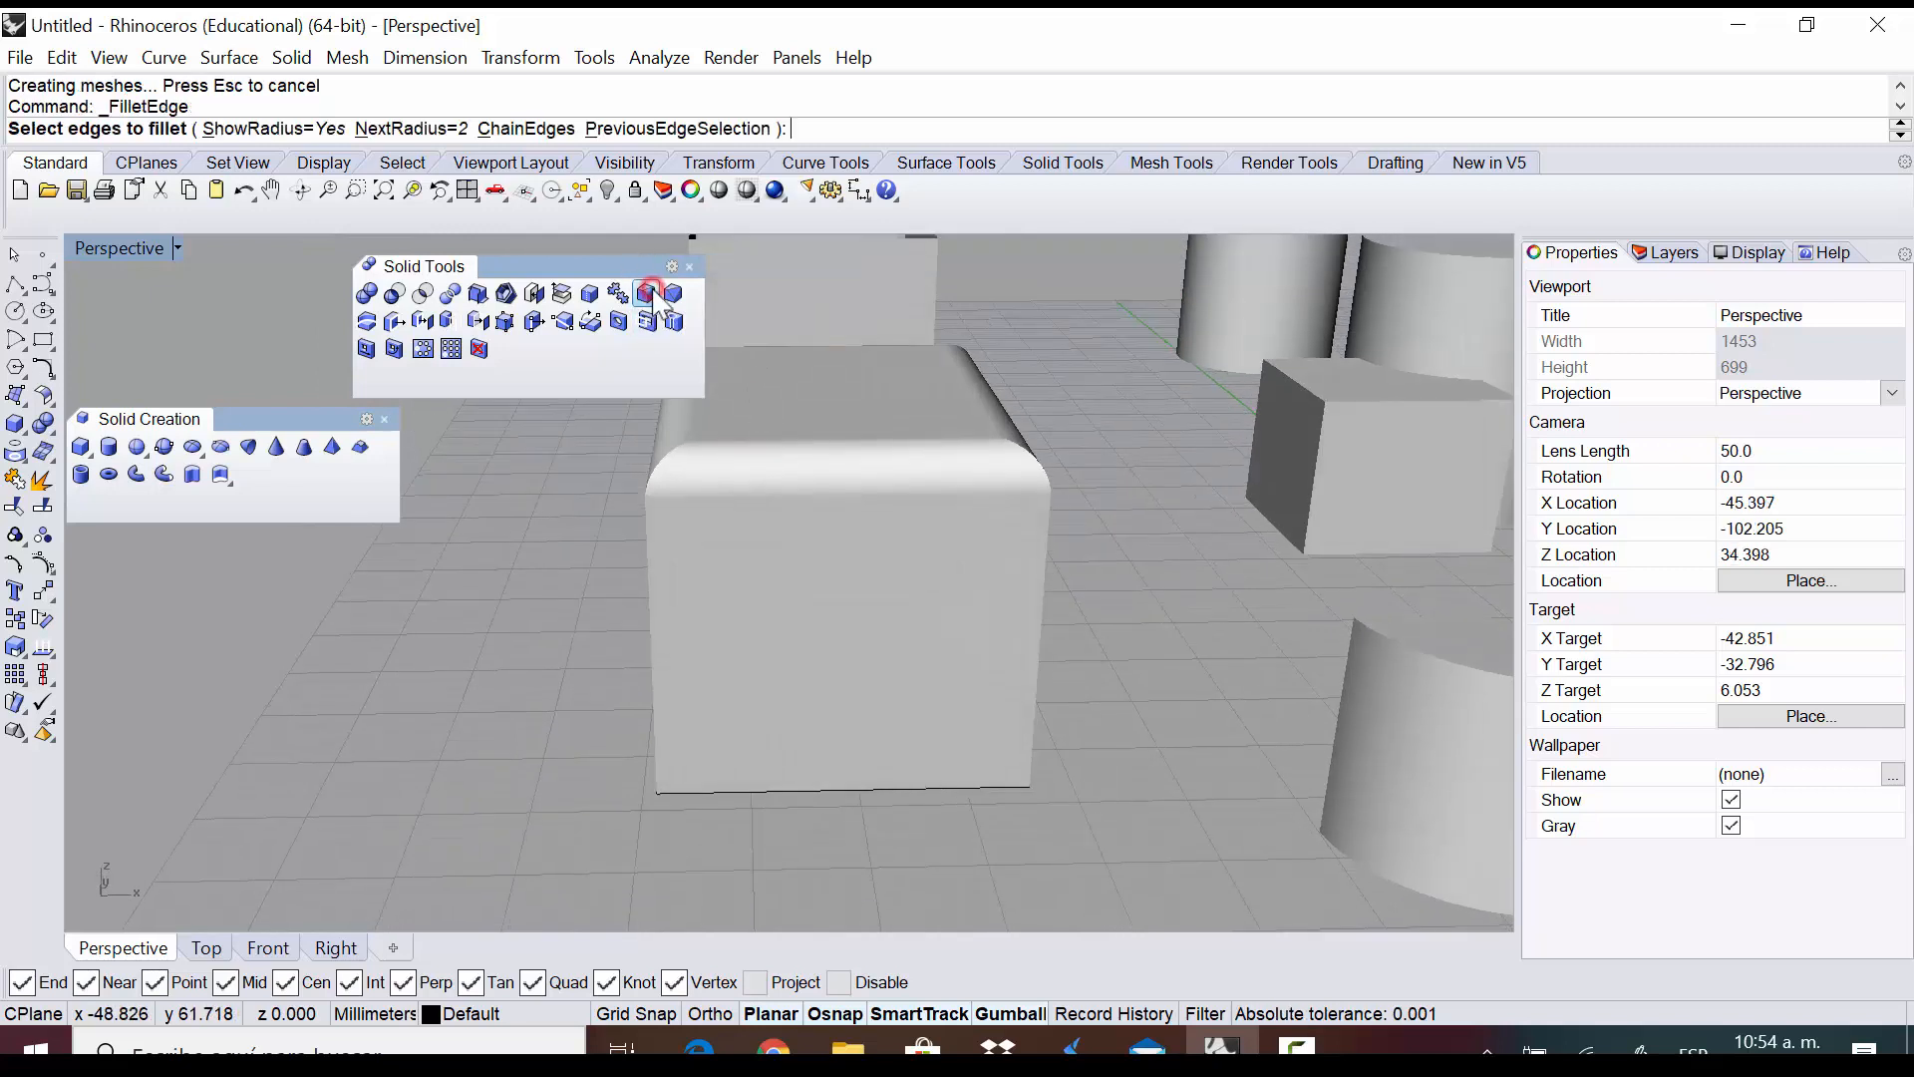
left_click(1038, 628)
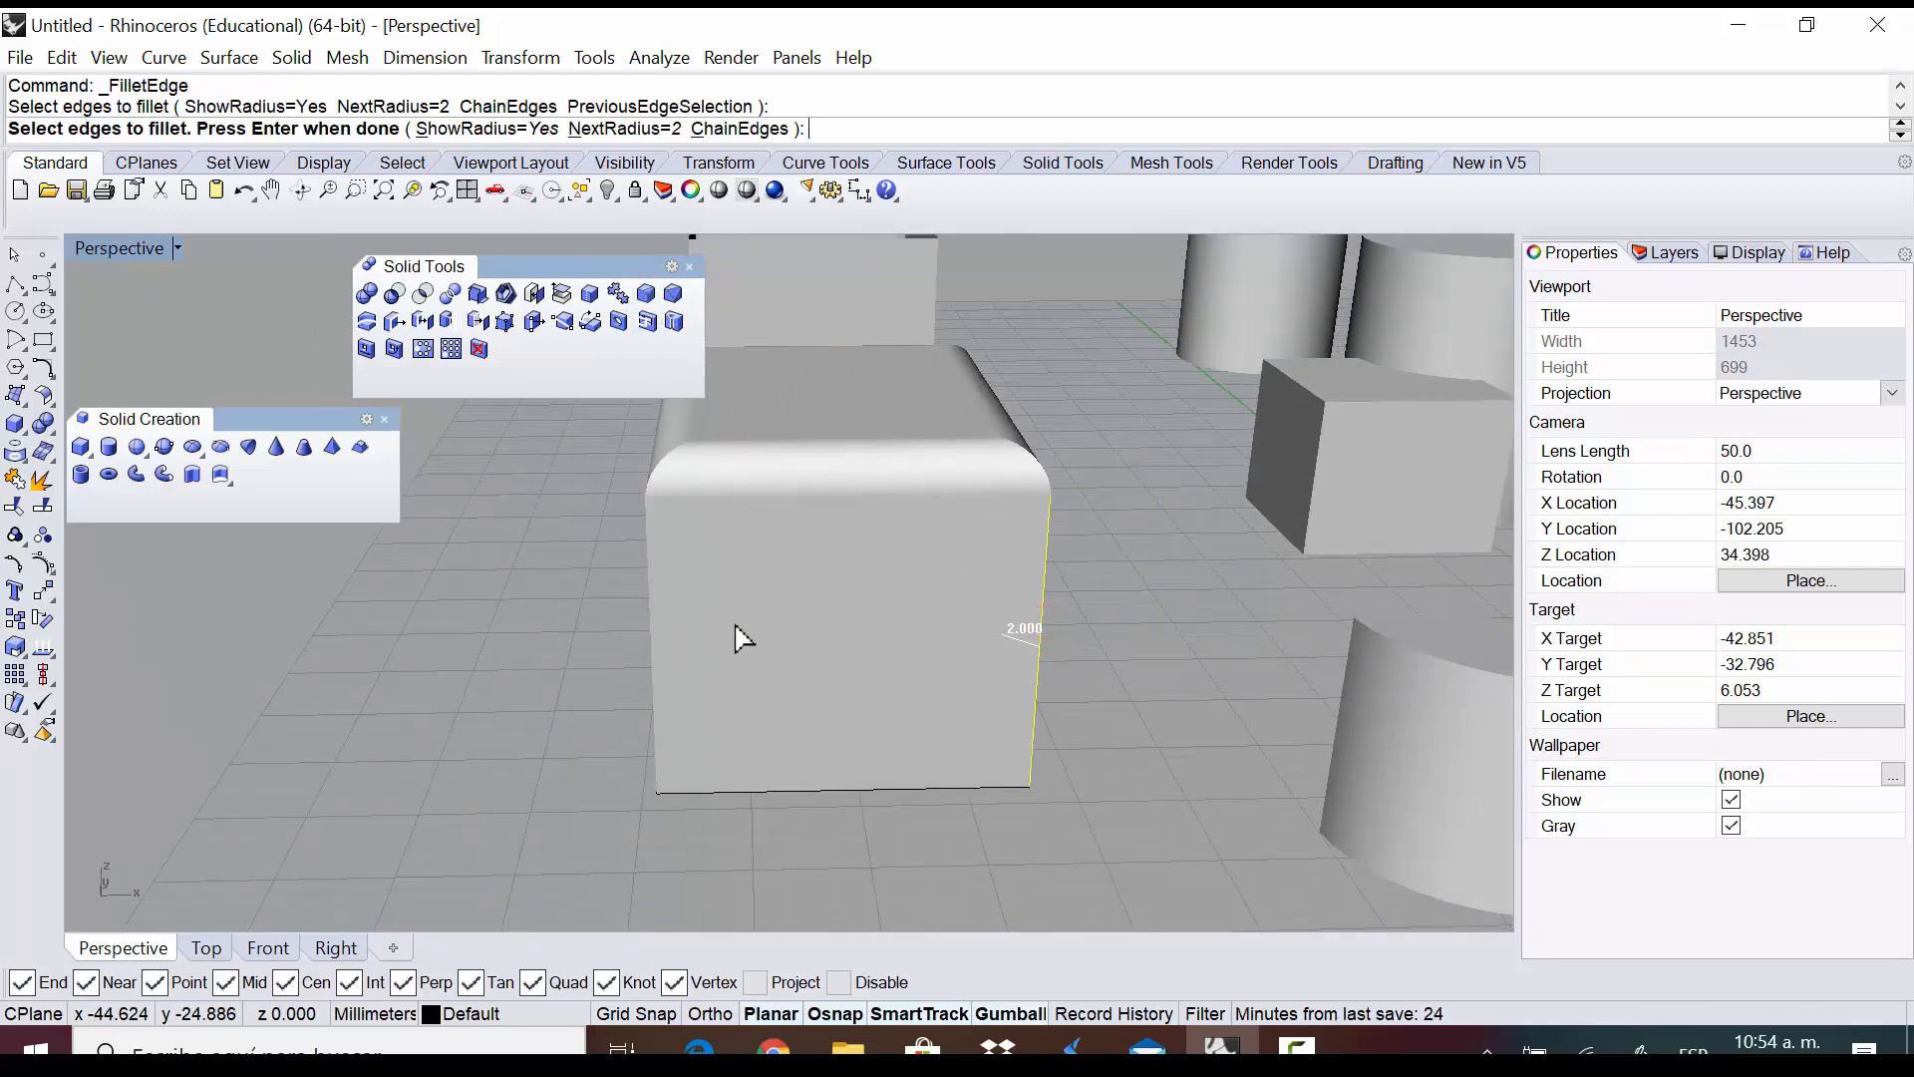
left_click(648, 660)
right_click_drag(770, 662, 642, 598)
left_click(647, 602)
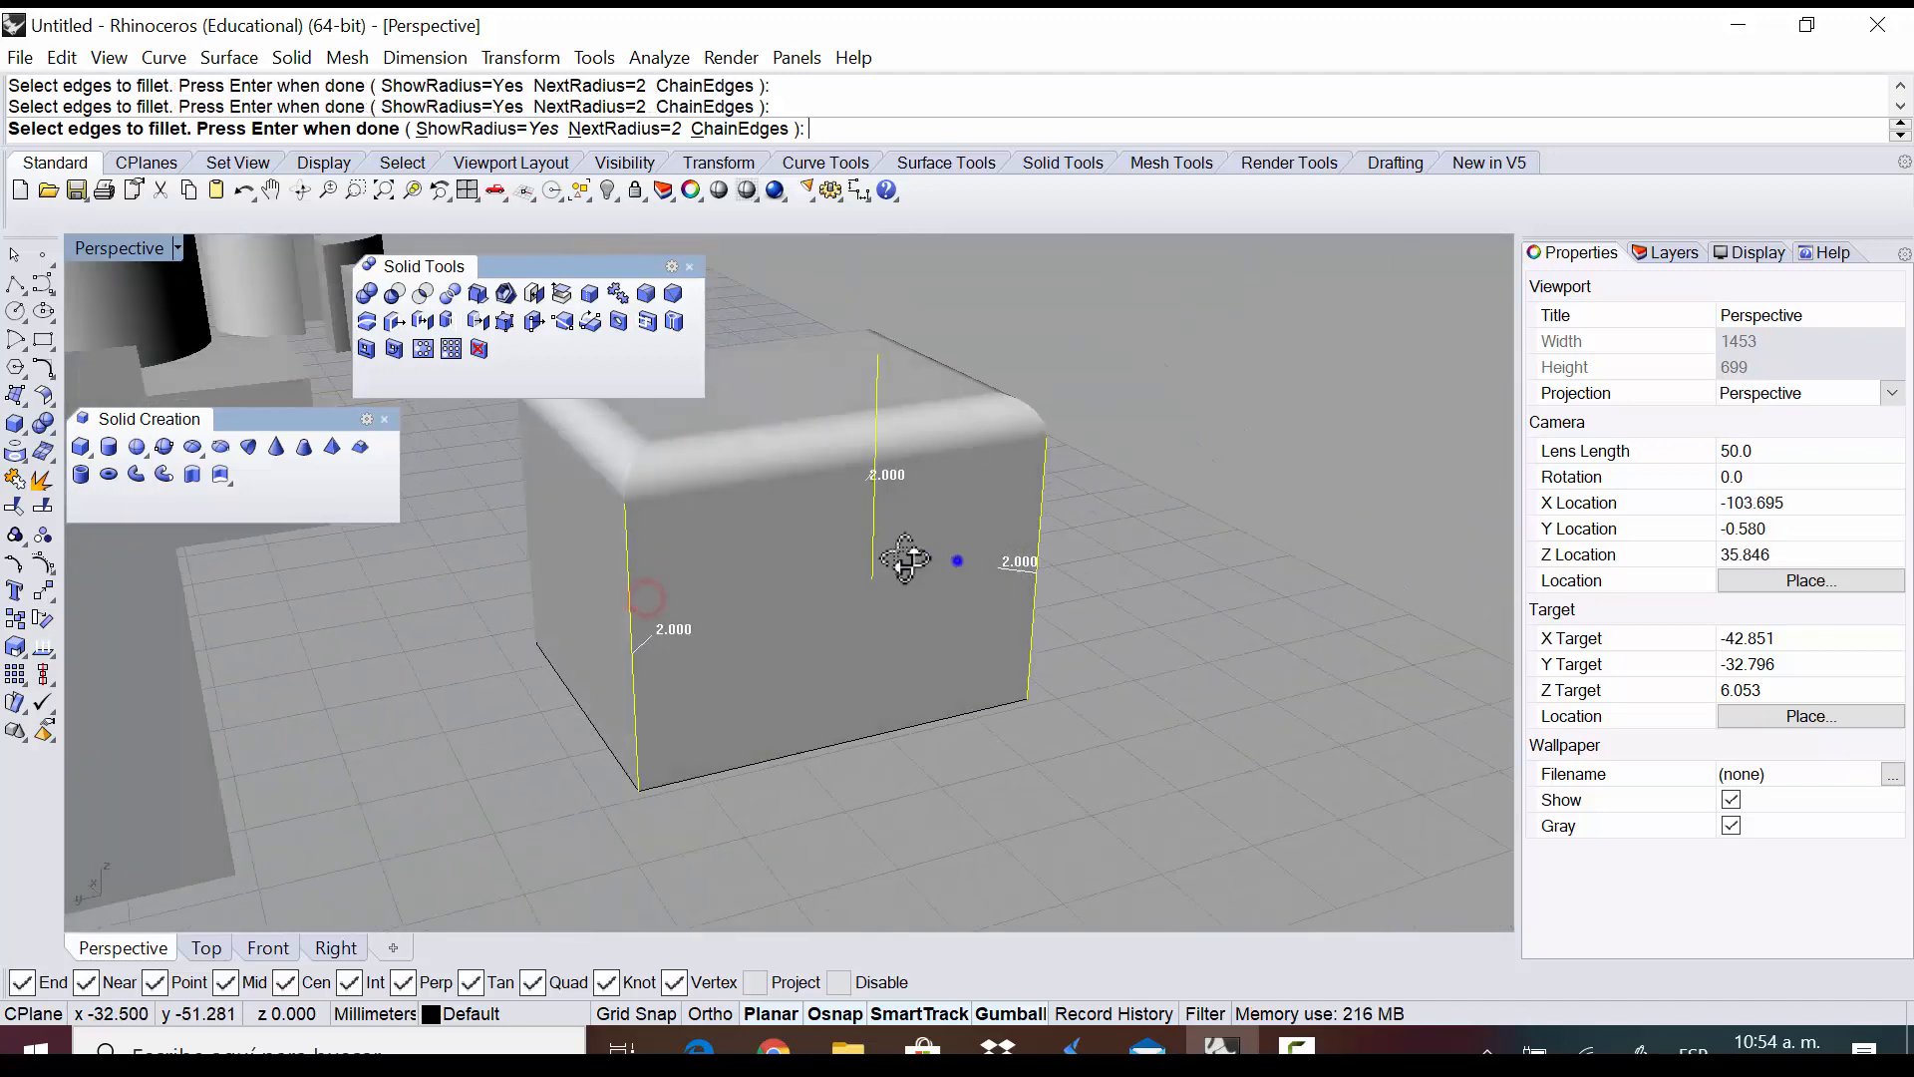
right_click_drag(901, 556, 809, 568)
left_click(1085, 540)
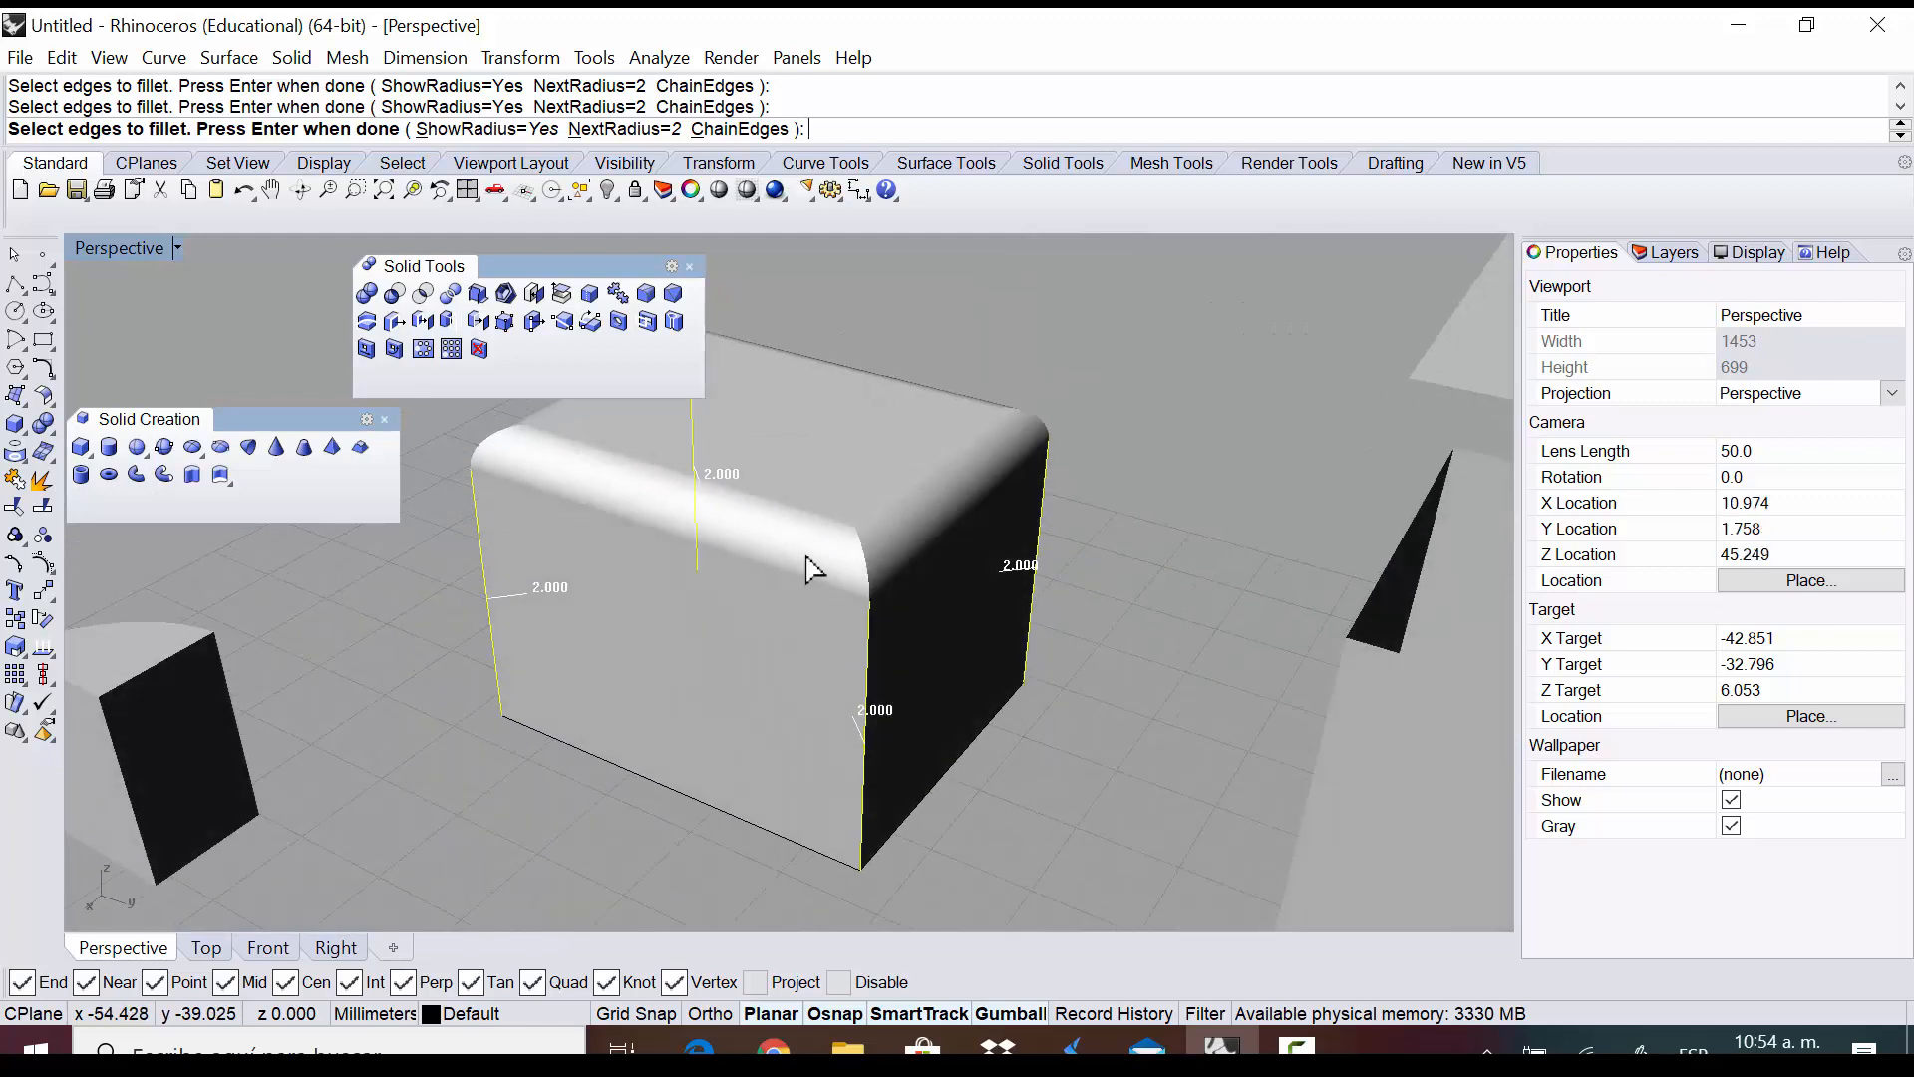
key("Return")
key("Return")
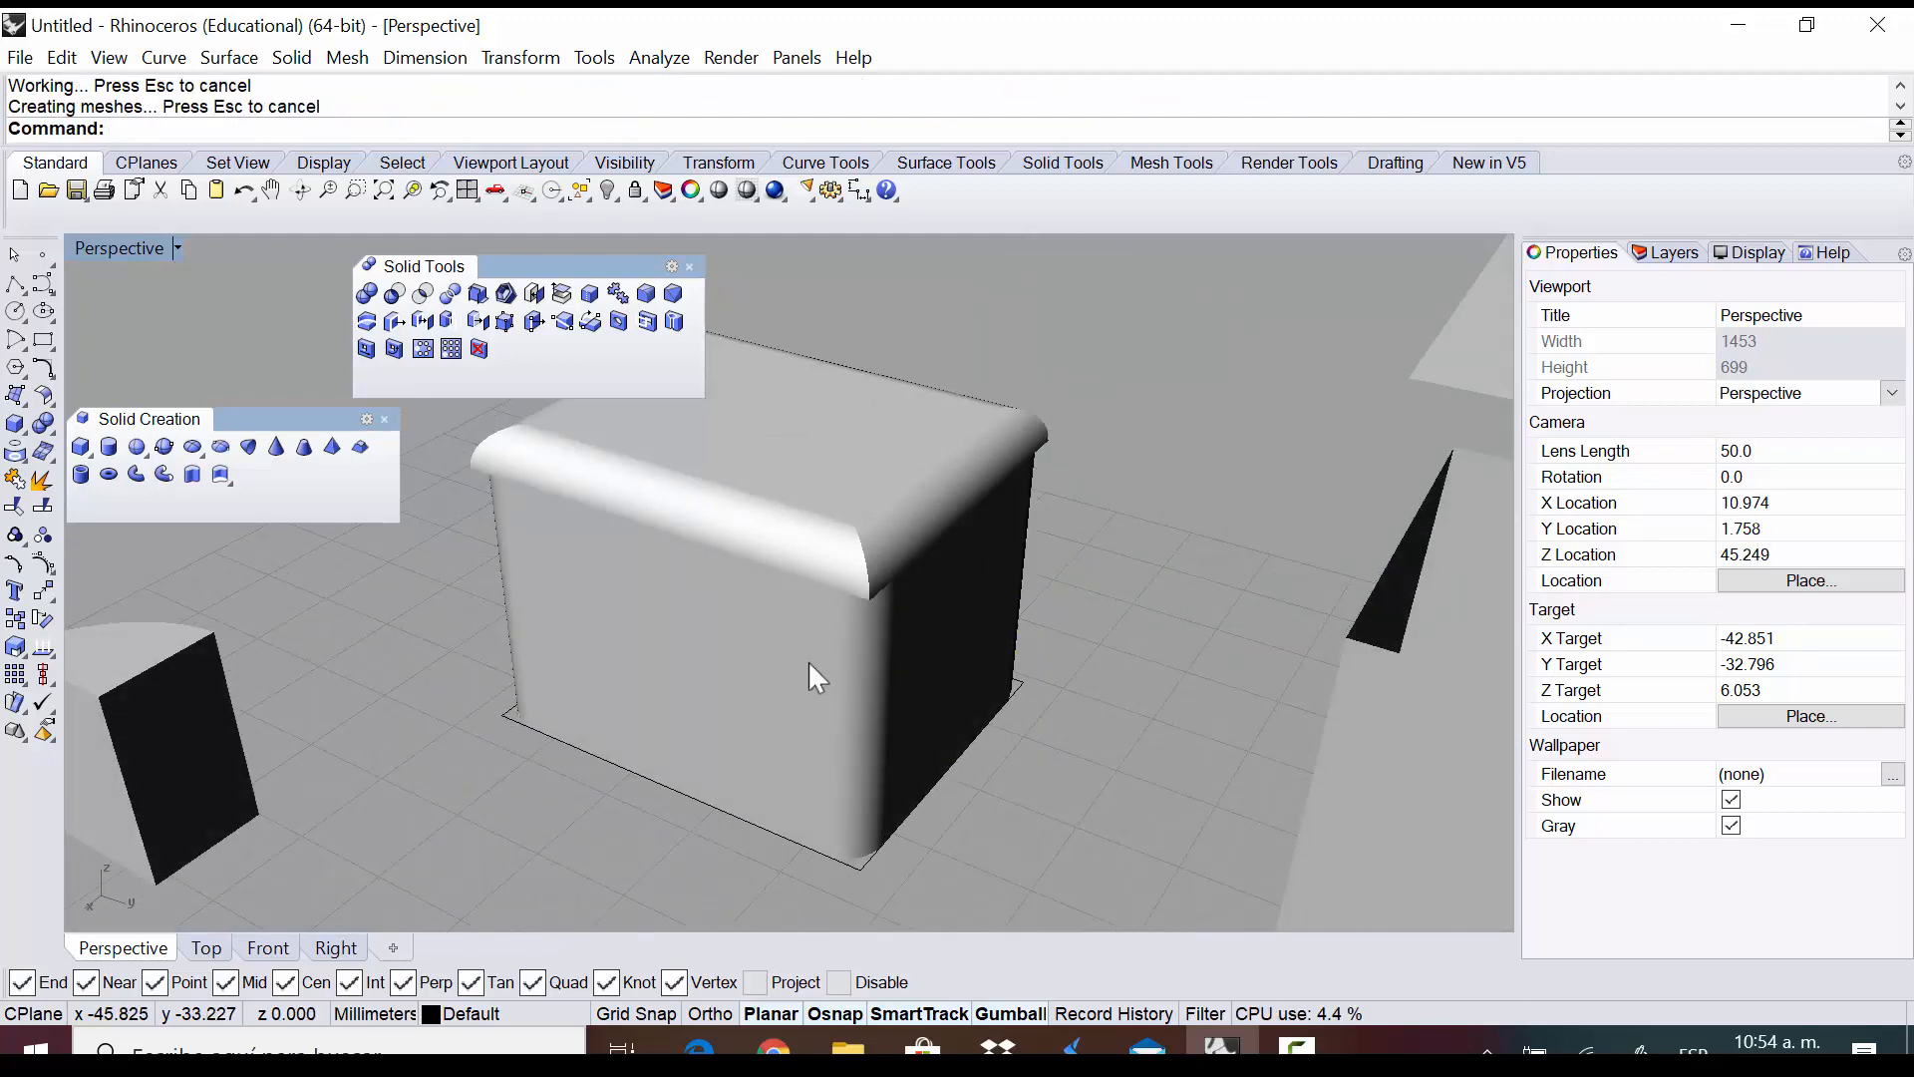
Inspect the corners where the vertical and top fillets meet, and undo the vertical edge fillets
right_click_drag(810, 666, 860, 305)
scroll(742, 439, "up", 5)
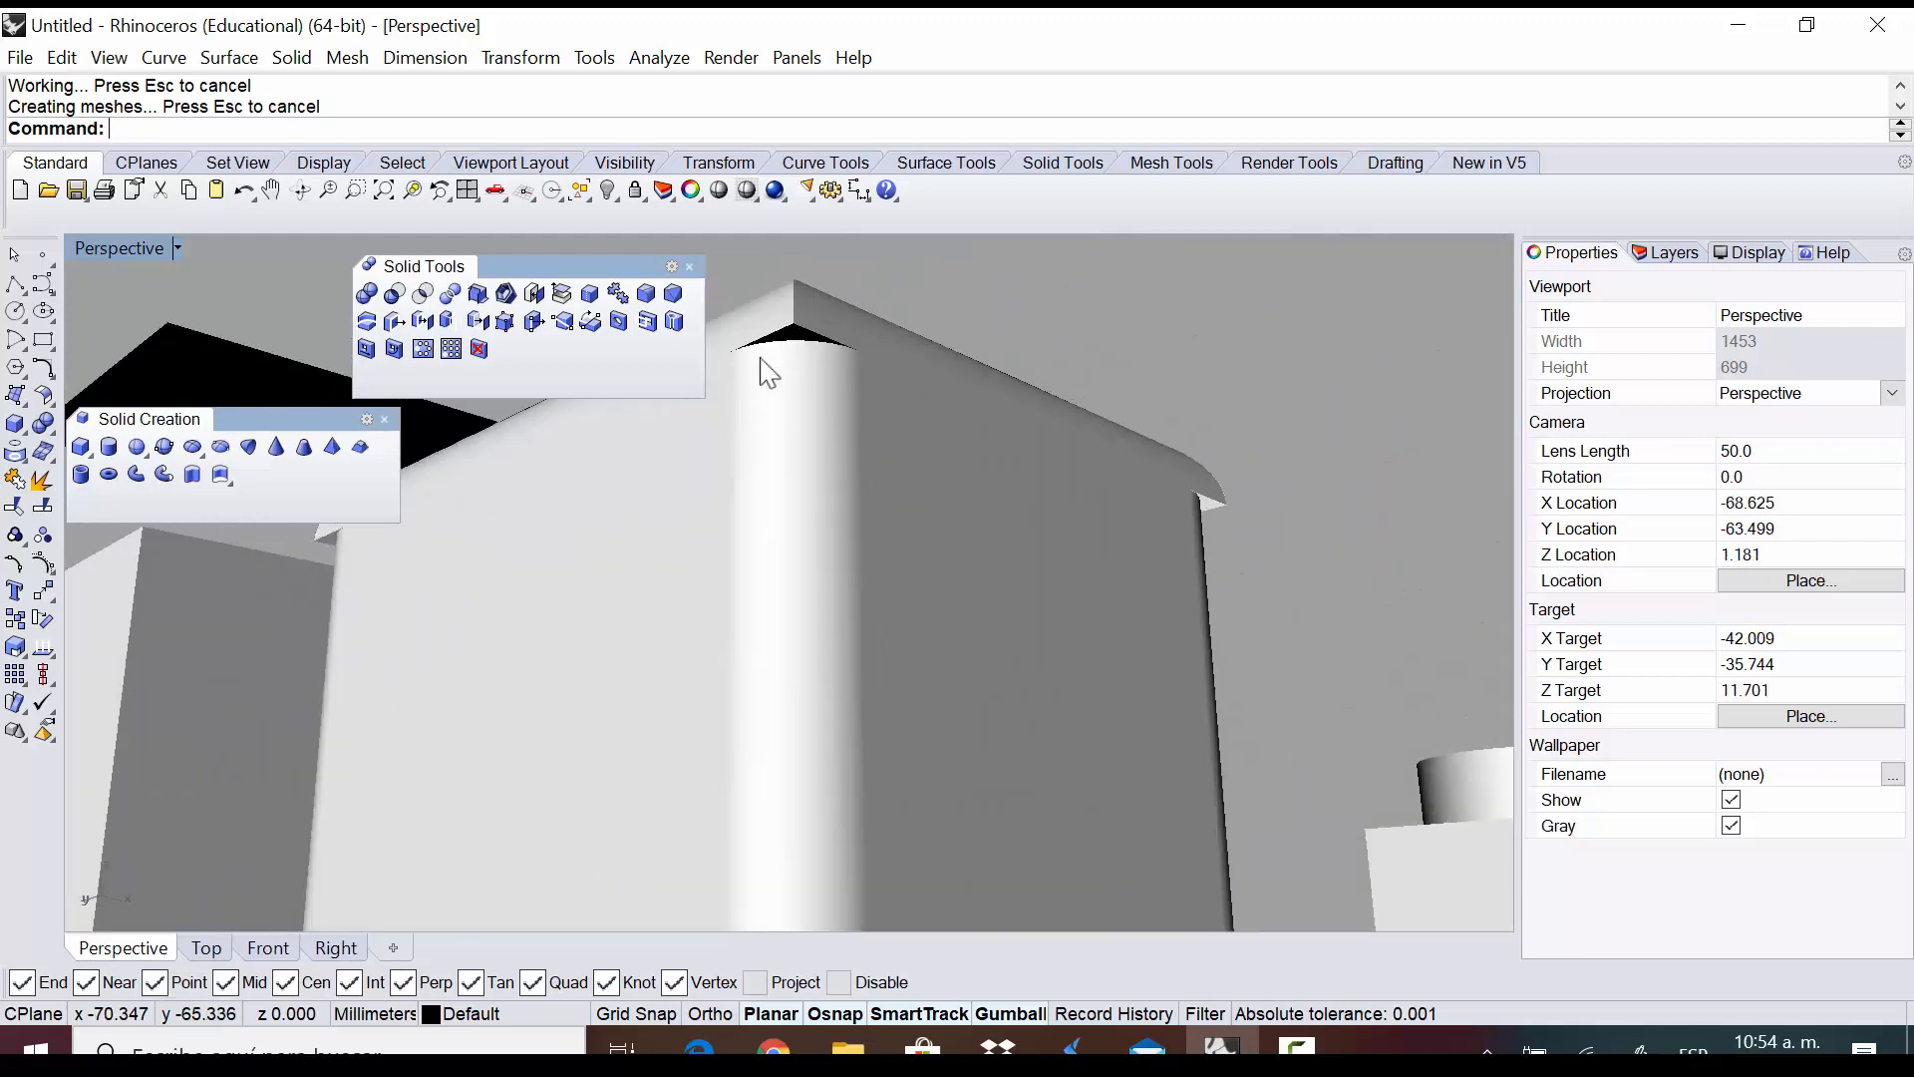
right_click_drag(770, 381, 811, 617)
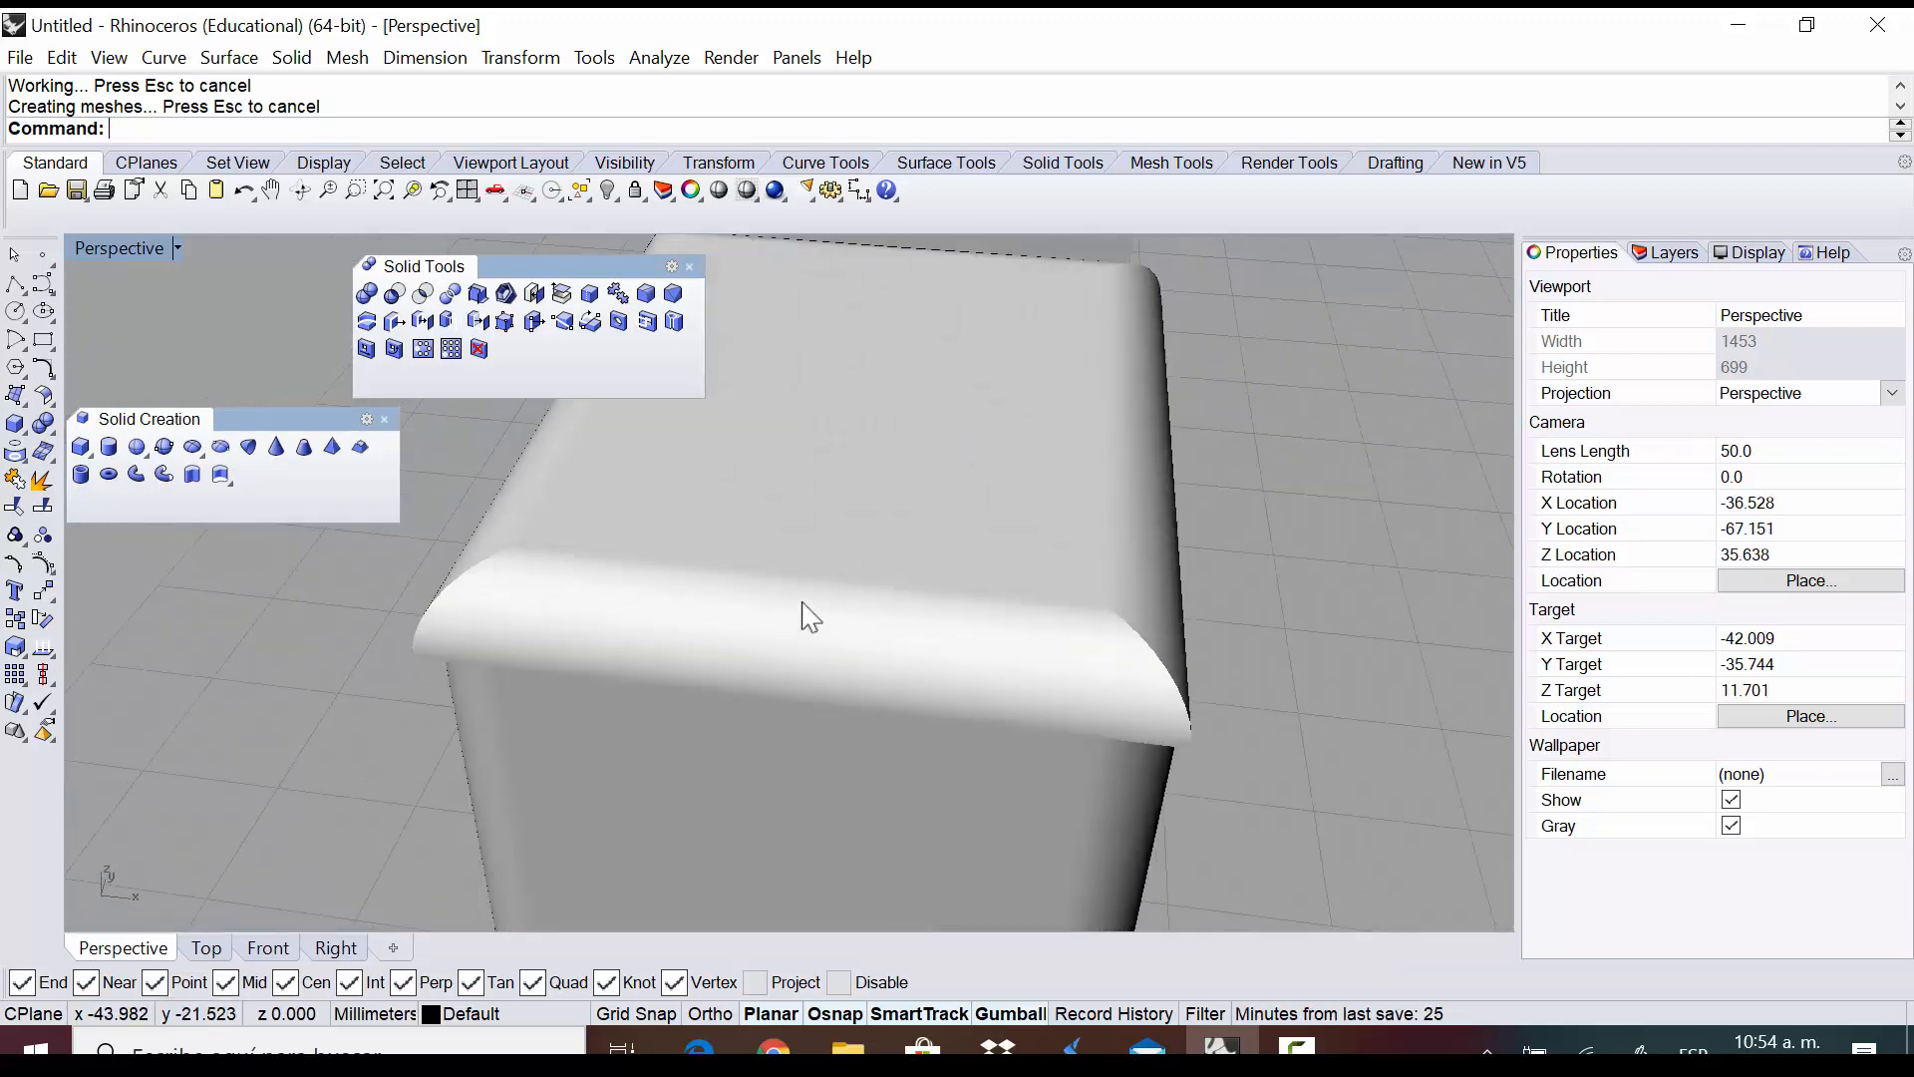
key("ctrl+z")
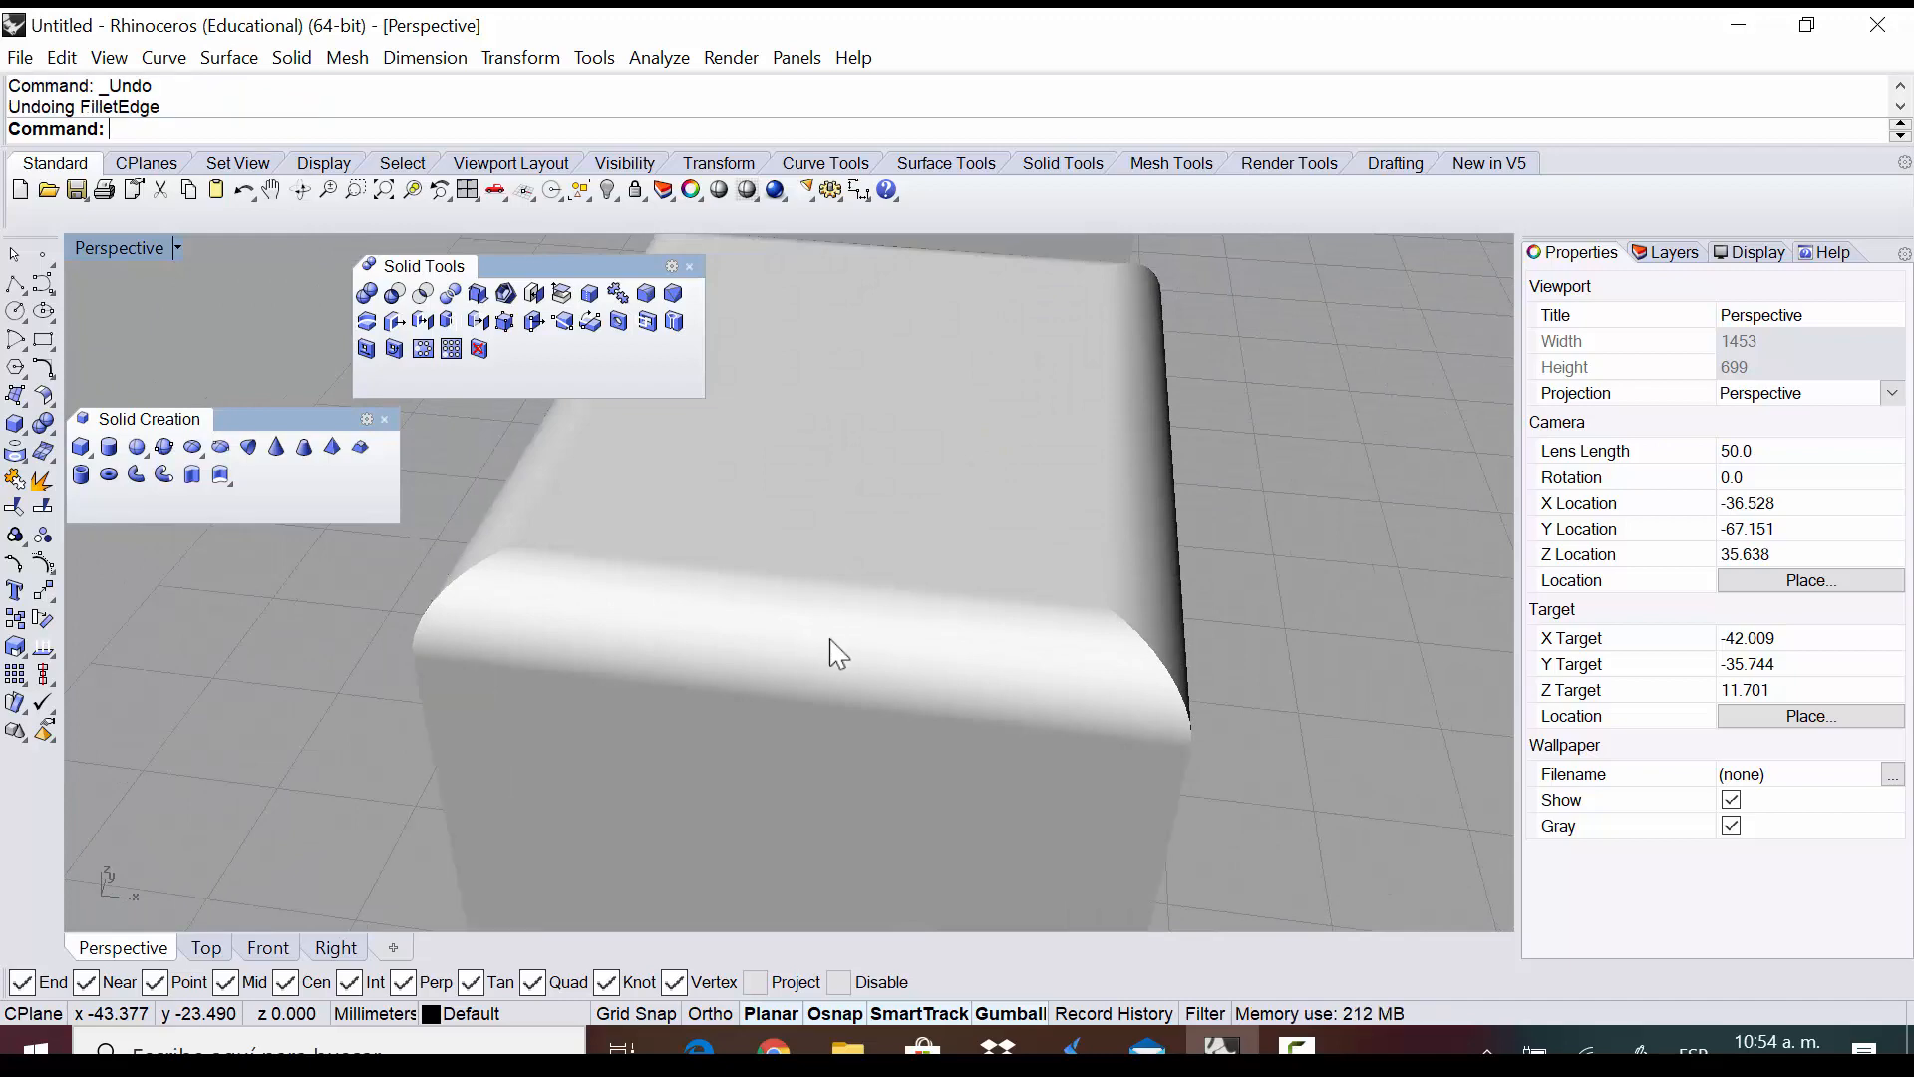
Examine the rounded top edges and corners of the box from several angles
right_click_drag(774, 598, 1084, 646)
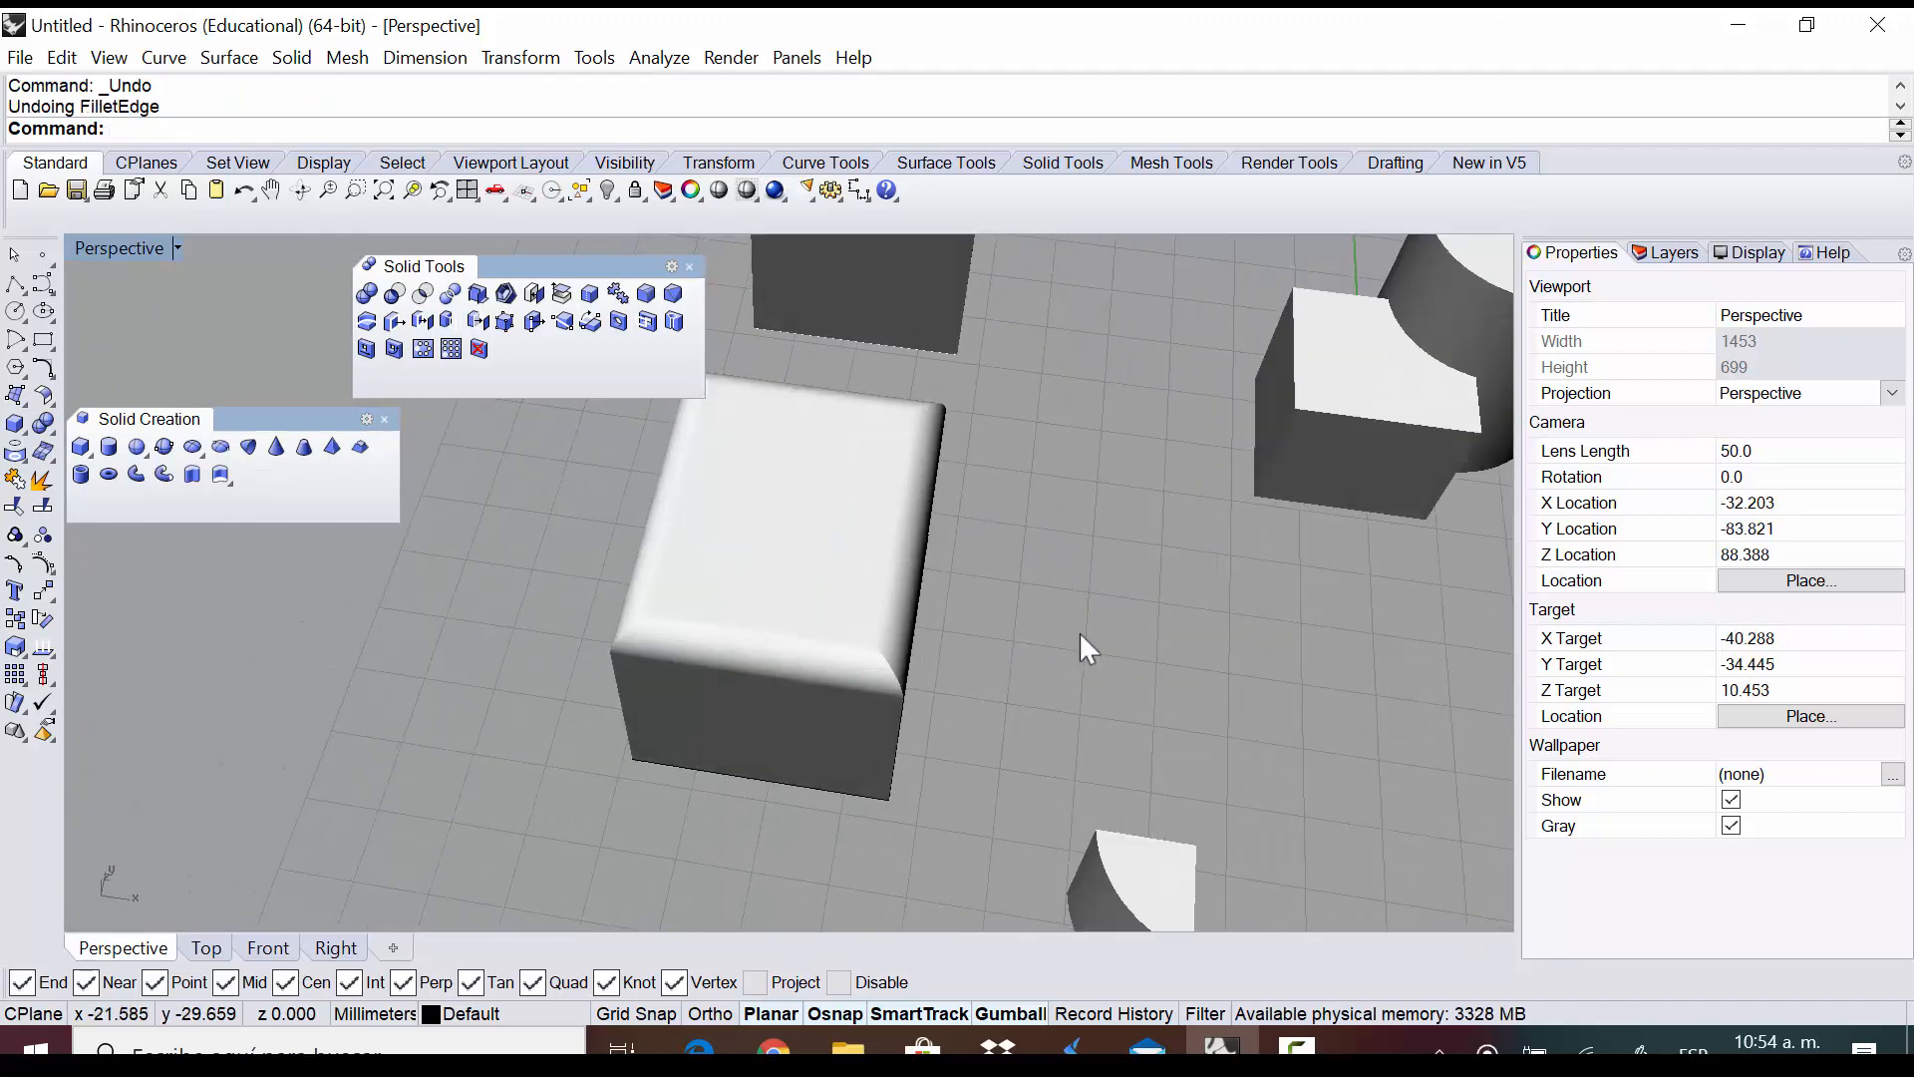
right_click_drag(838, 671, 743, 585)
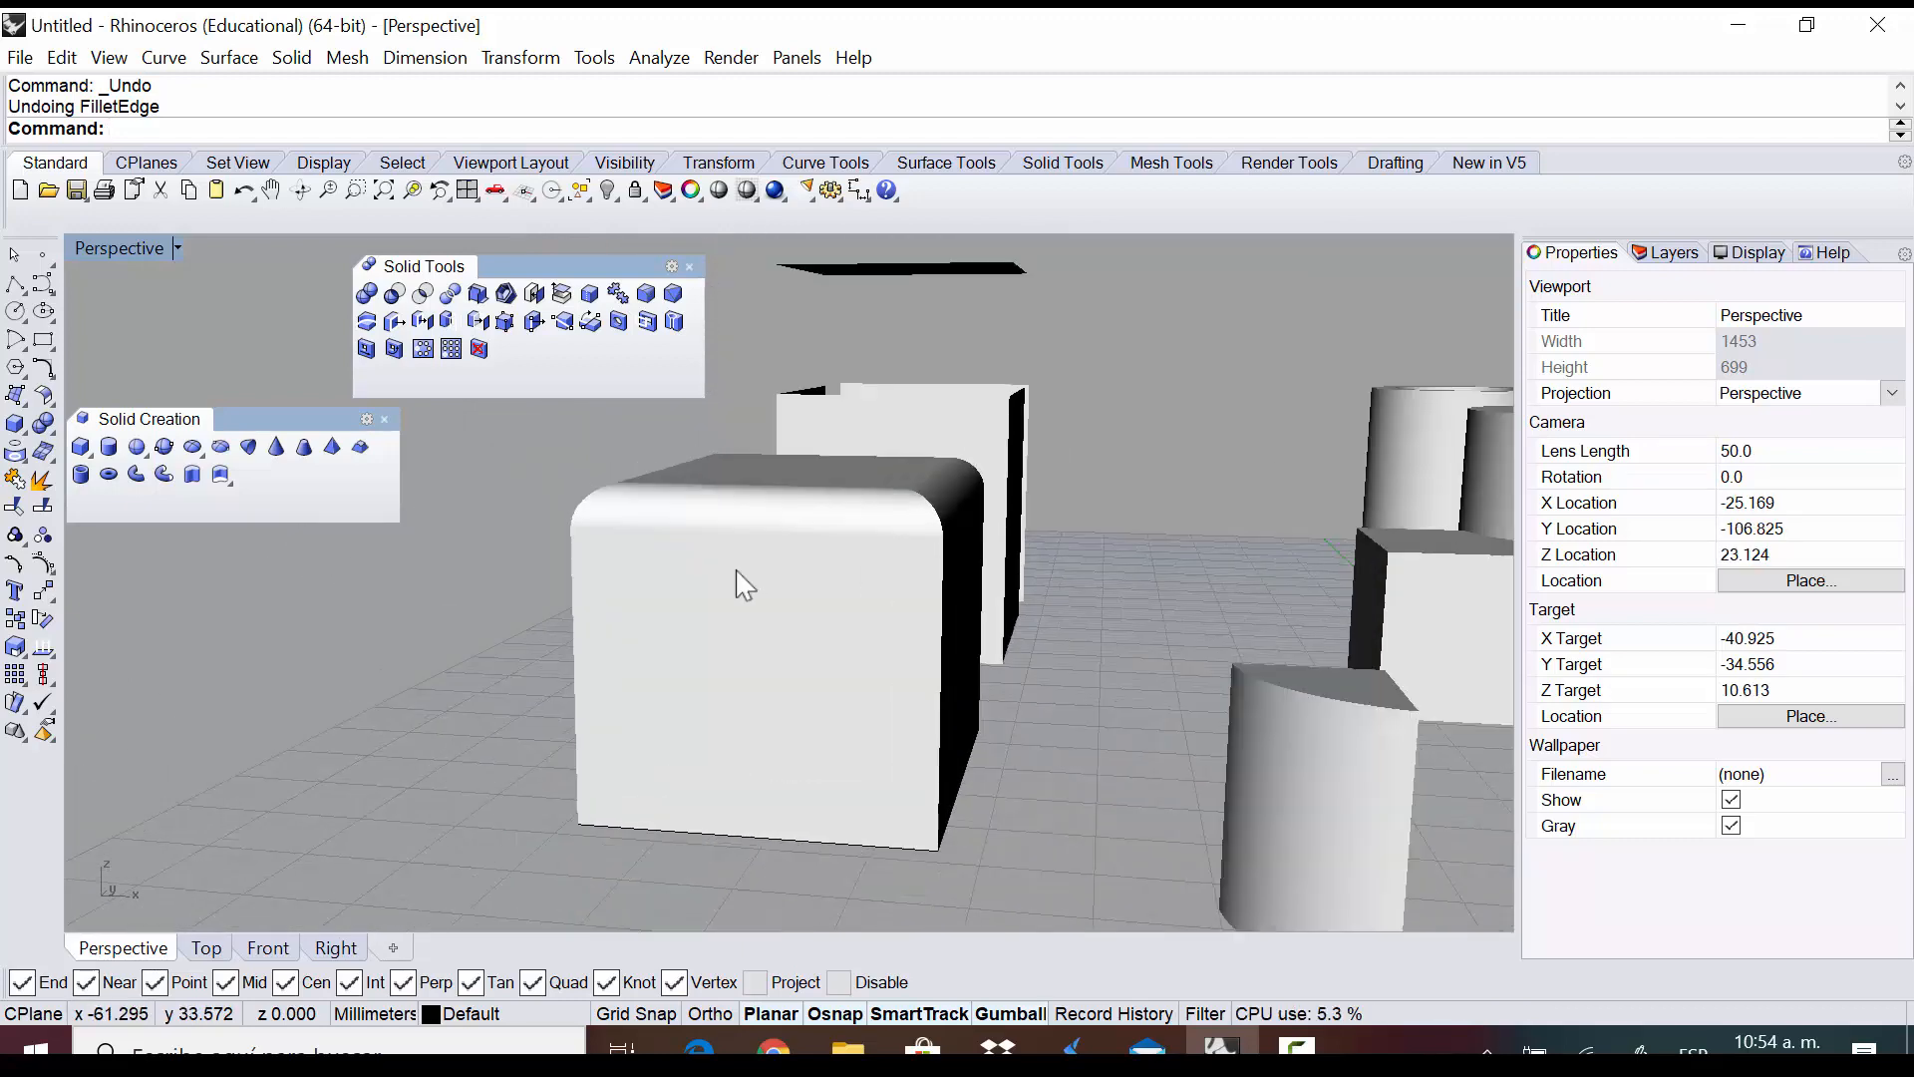
scroll(731, 605, "down", 3)
middle_click(838, 598)
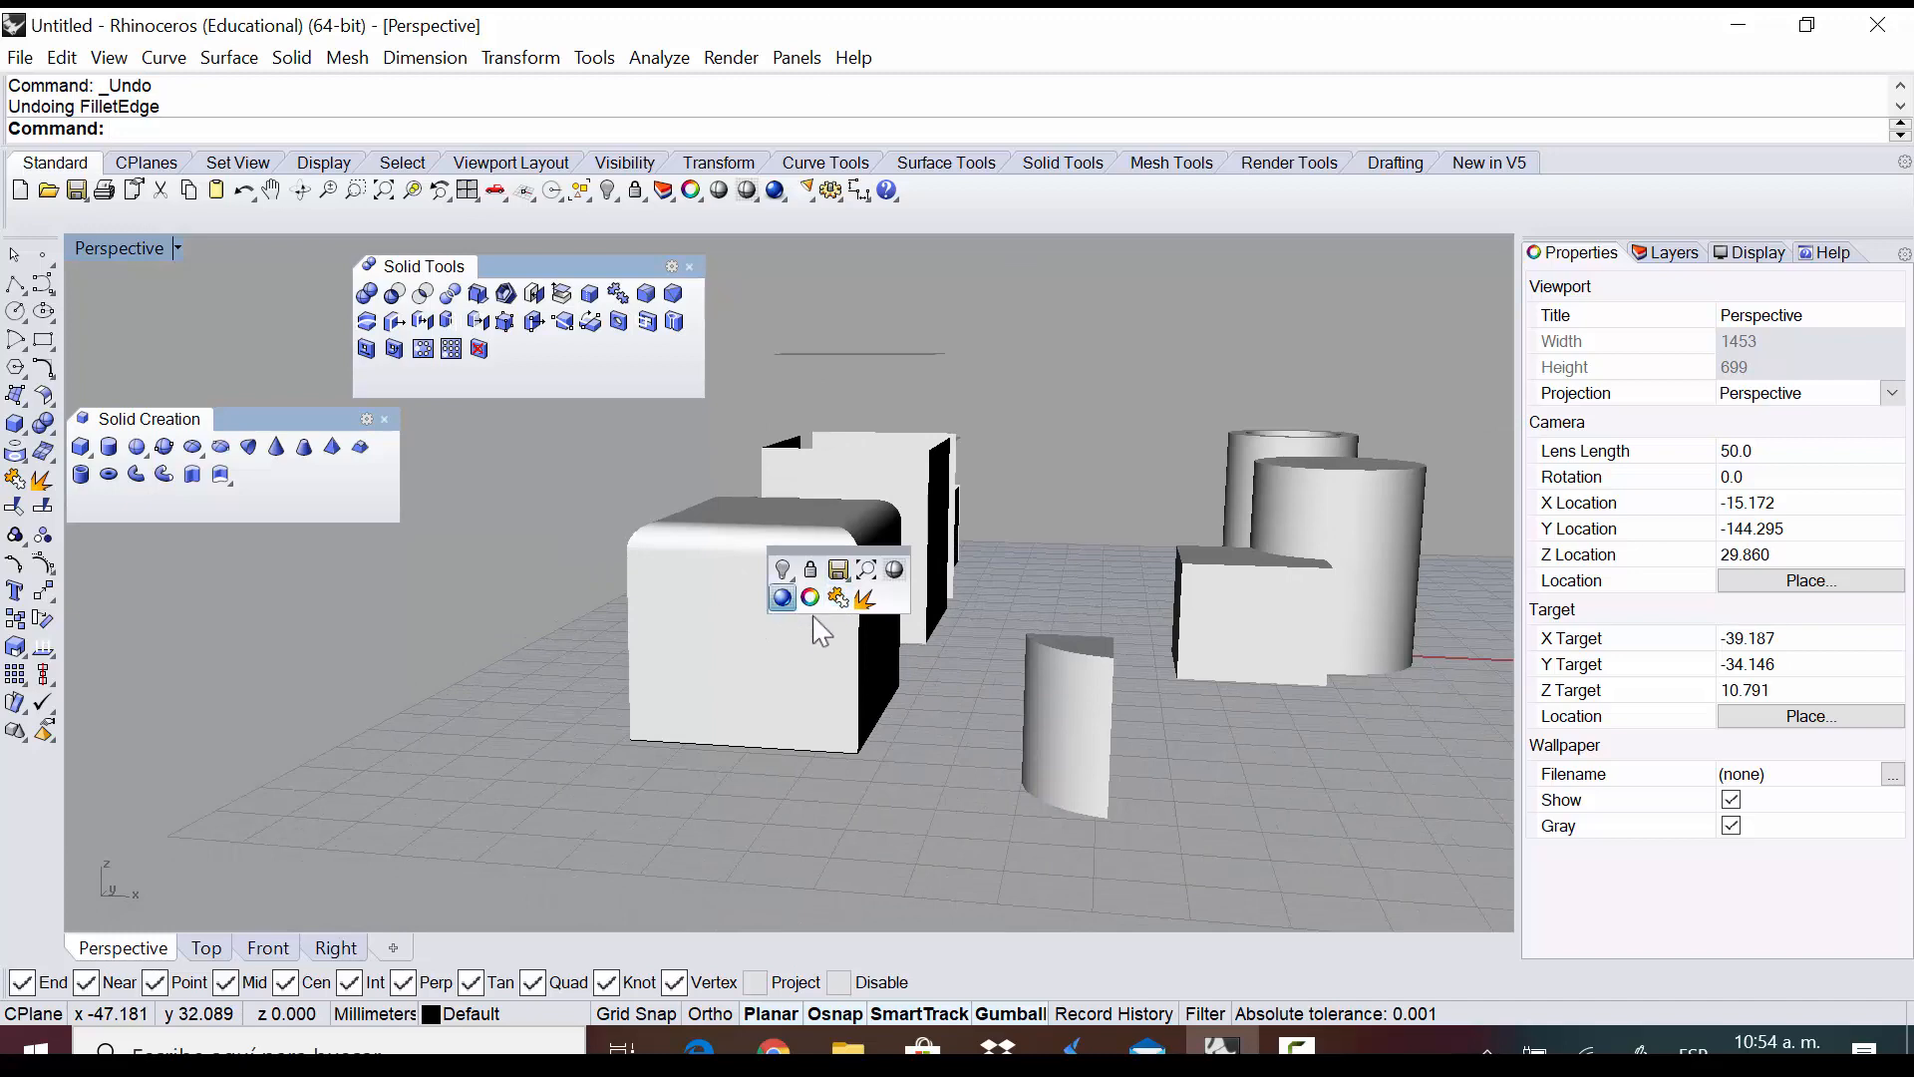
scroll(688, 598, "up", 6)
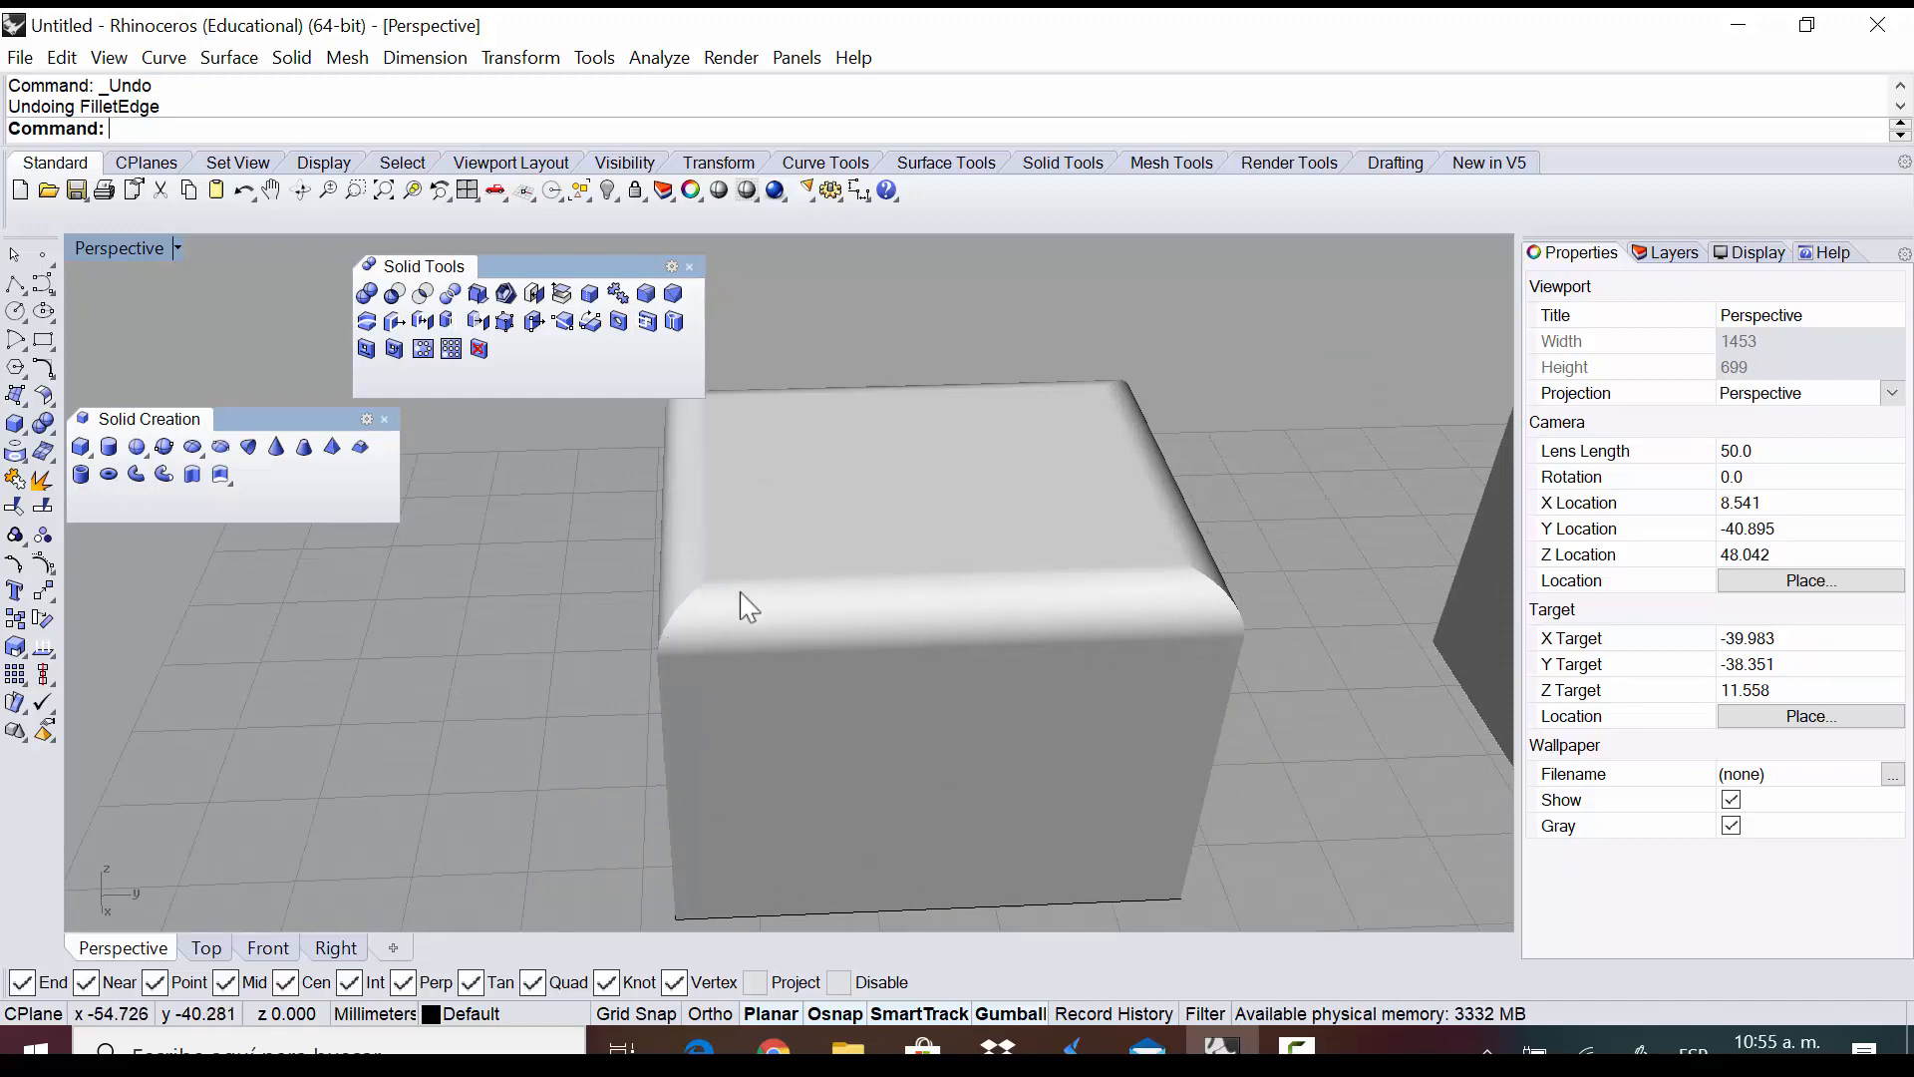
scroll(743, 623, "down", 3)
right_click_drag(753, 654, 734, 404)
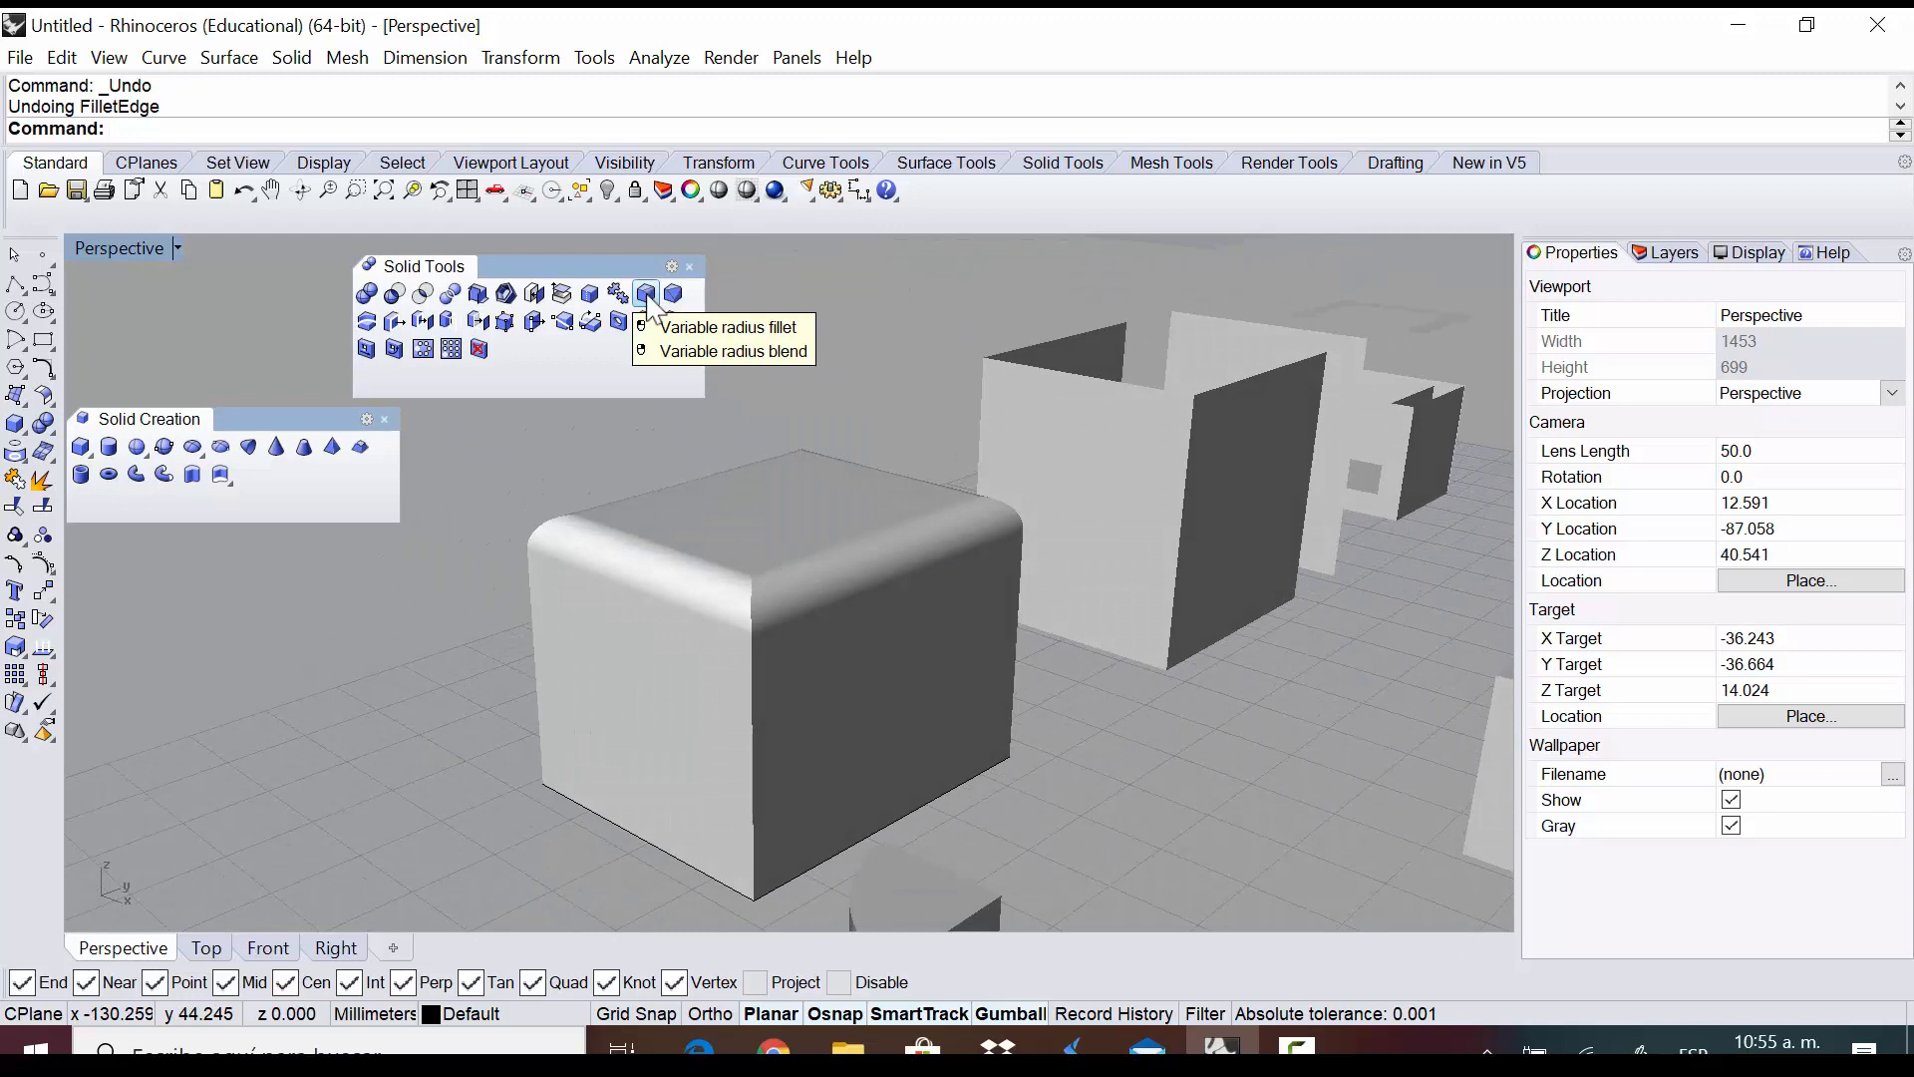
Undo the top edge fillets so the box has sharp edges again
right_click_drag(882, 536, 867, 722)
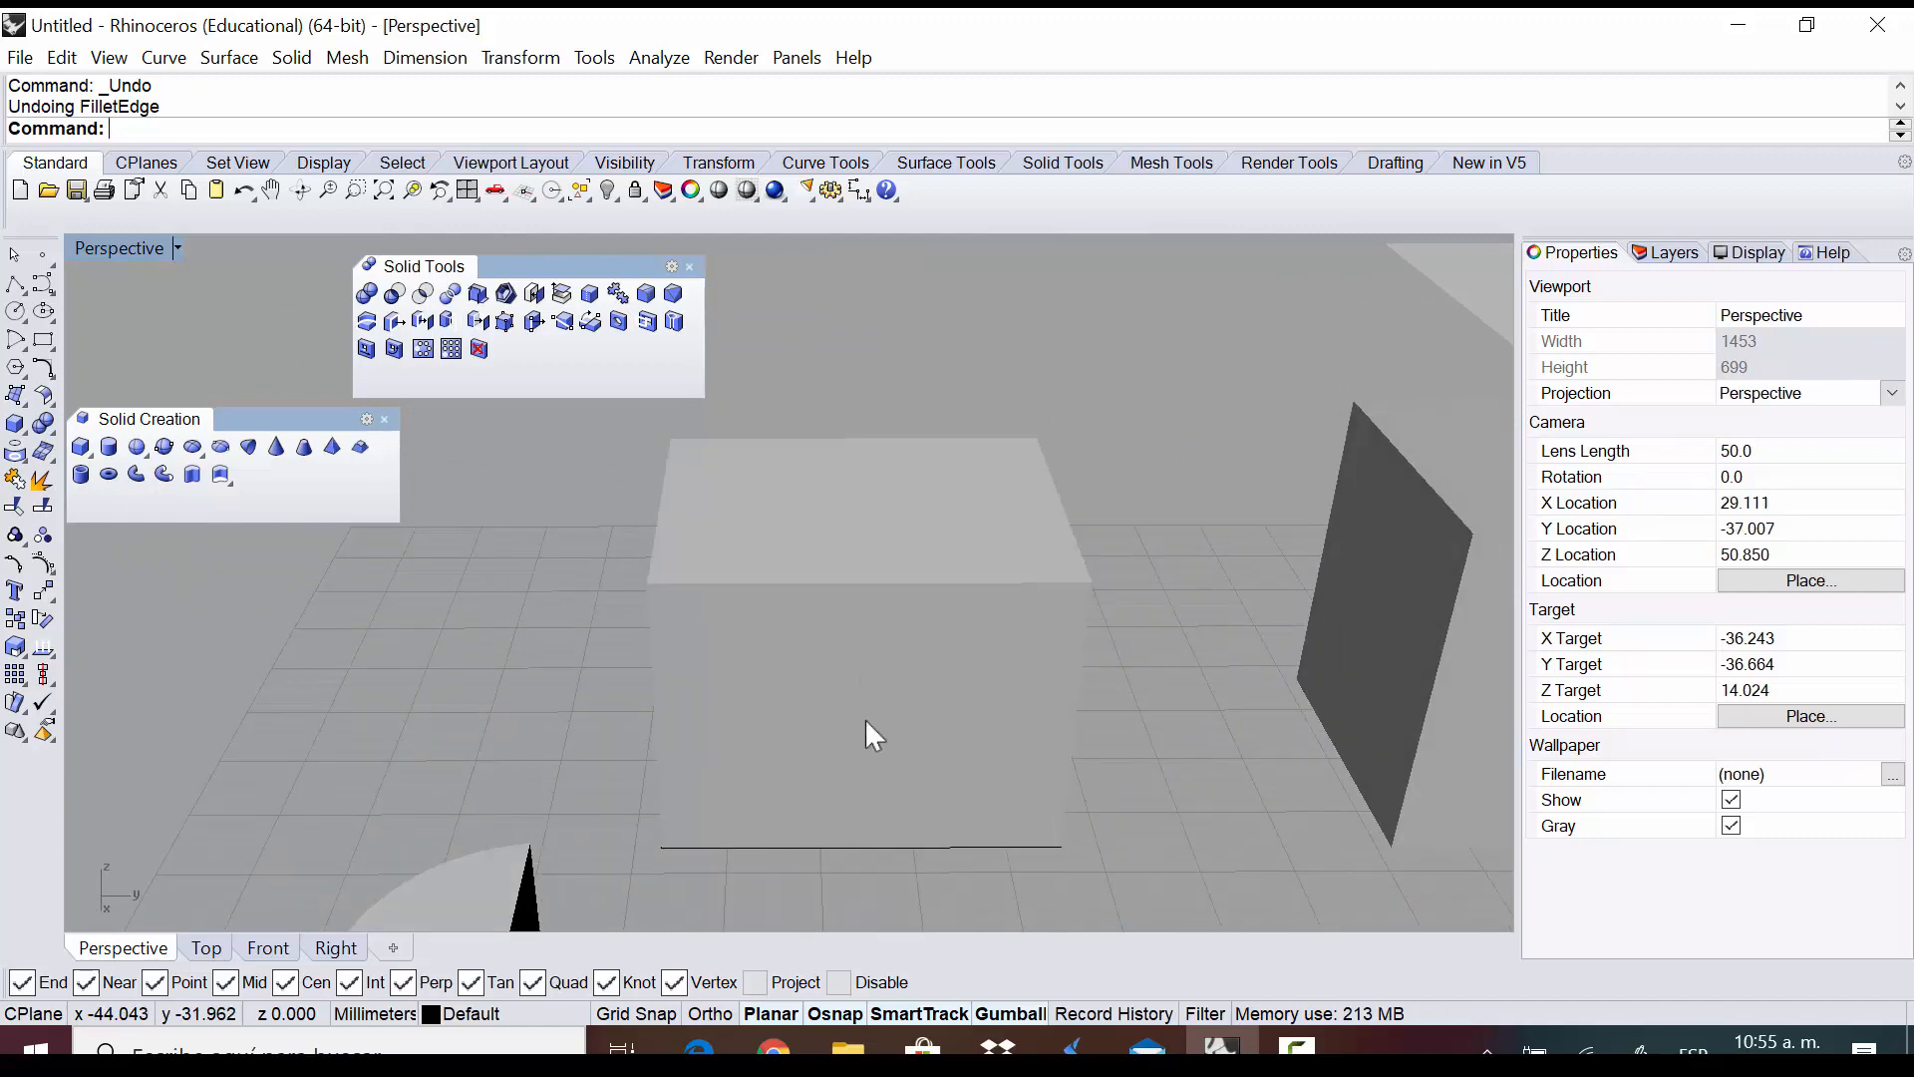
right_click_drag(863, 652, 1025, 518)
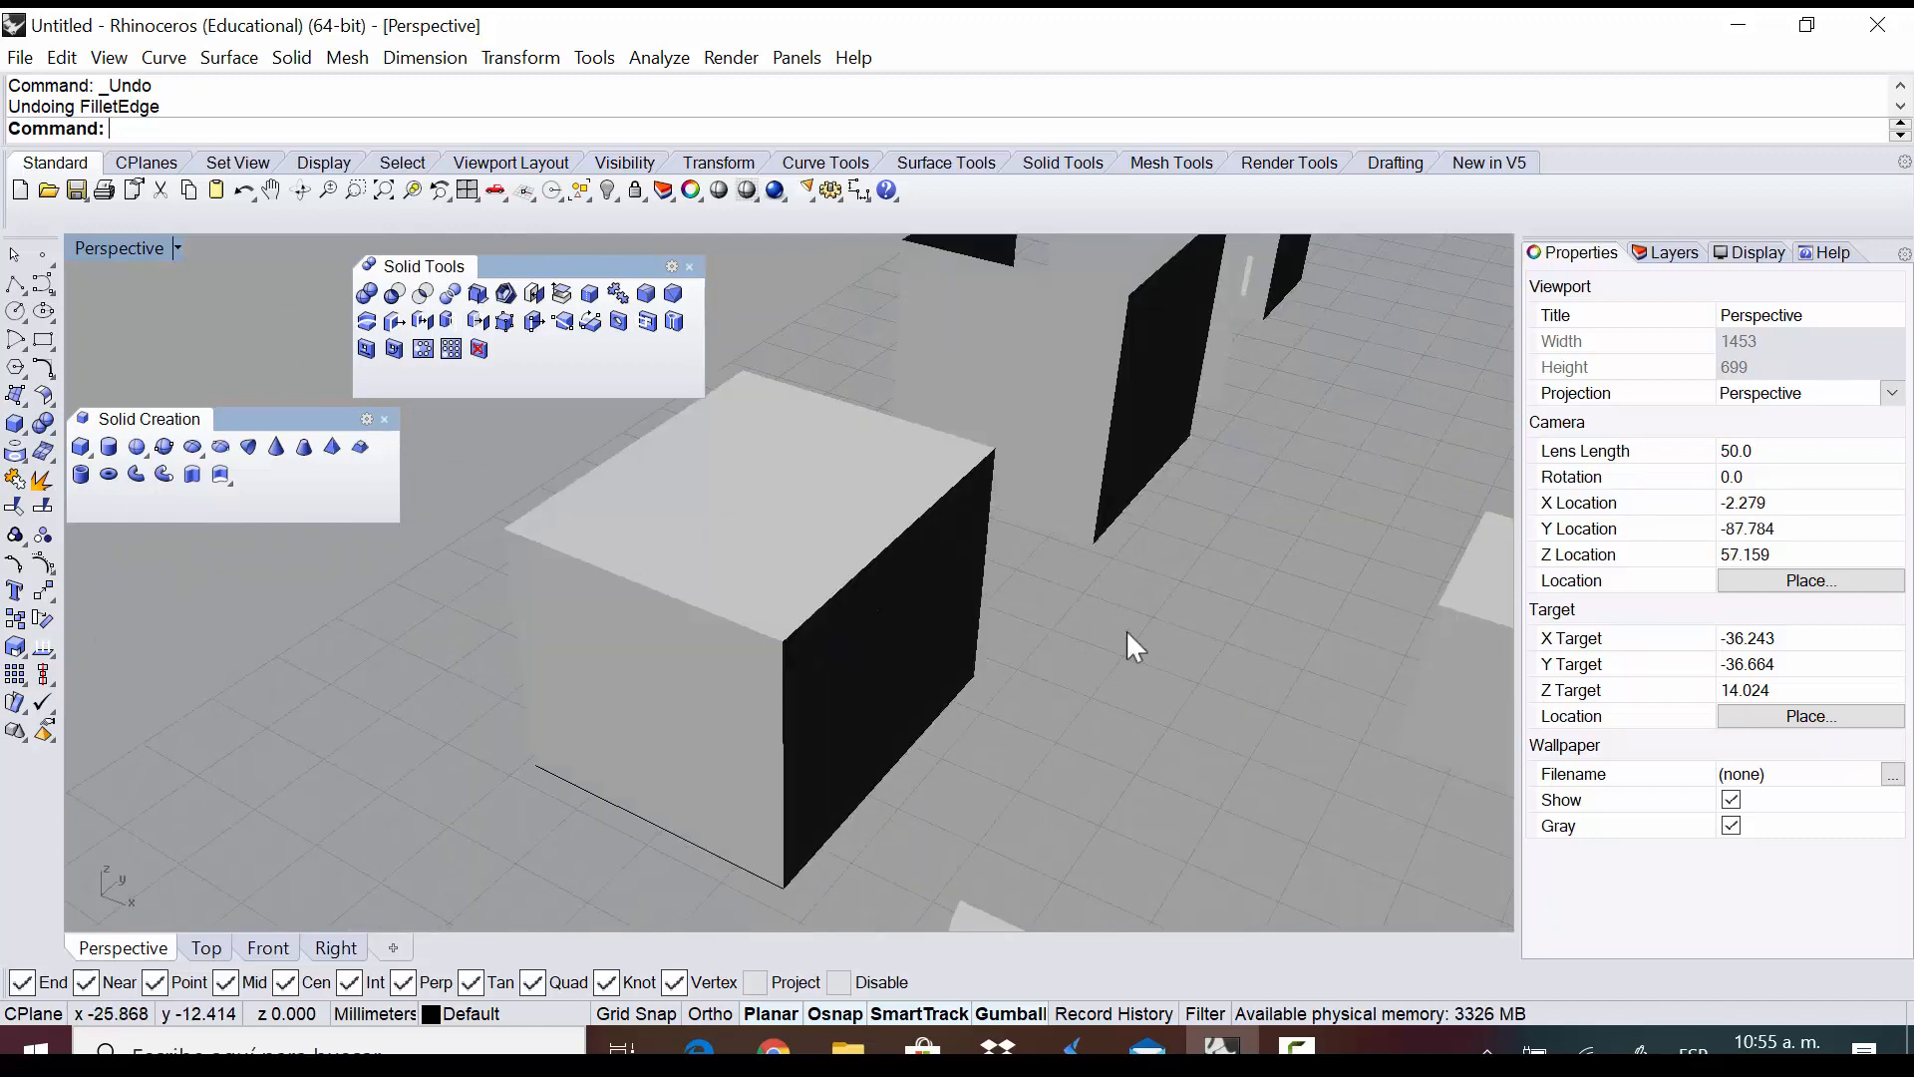
right_click_drag(1128, 633, 898, 588)
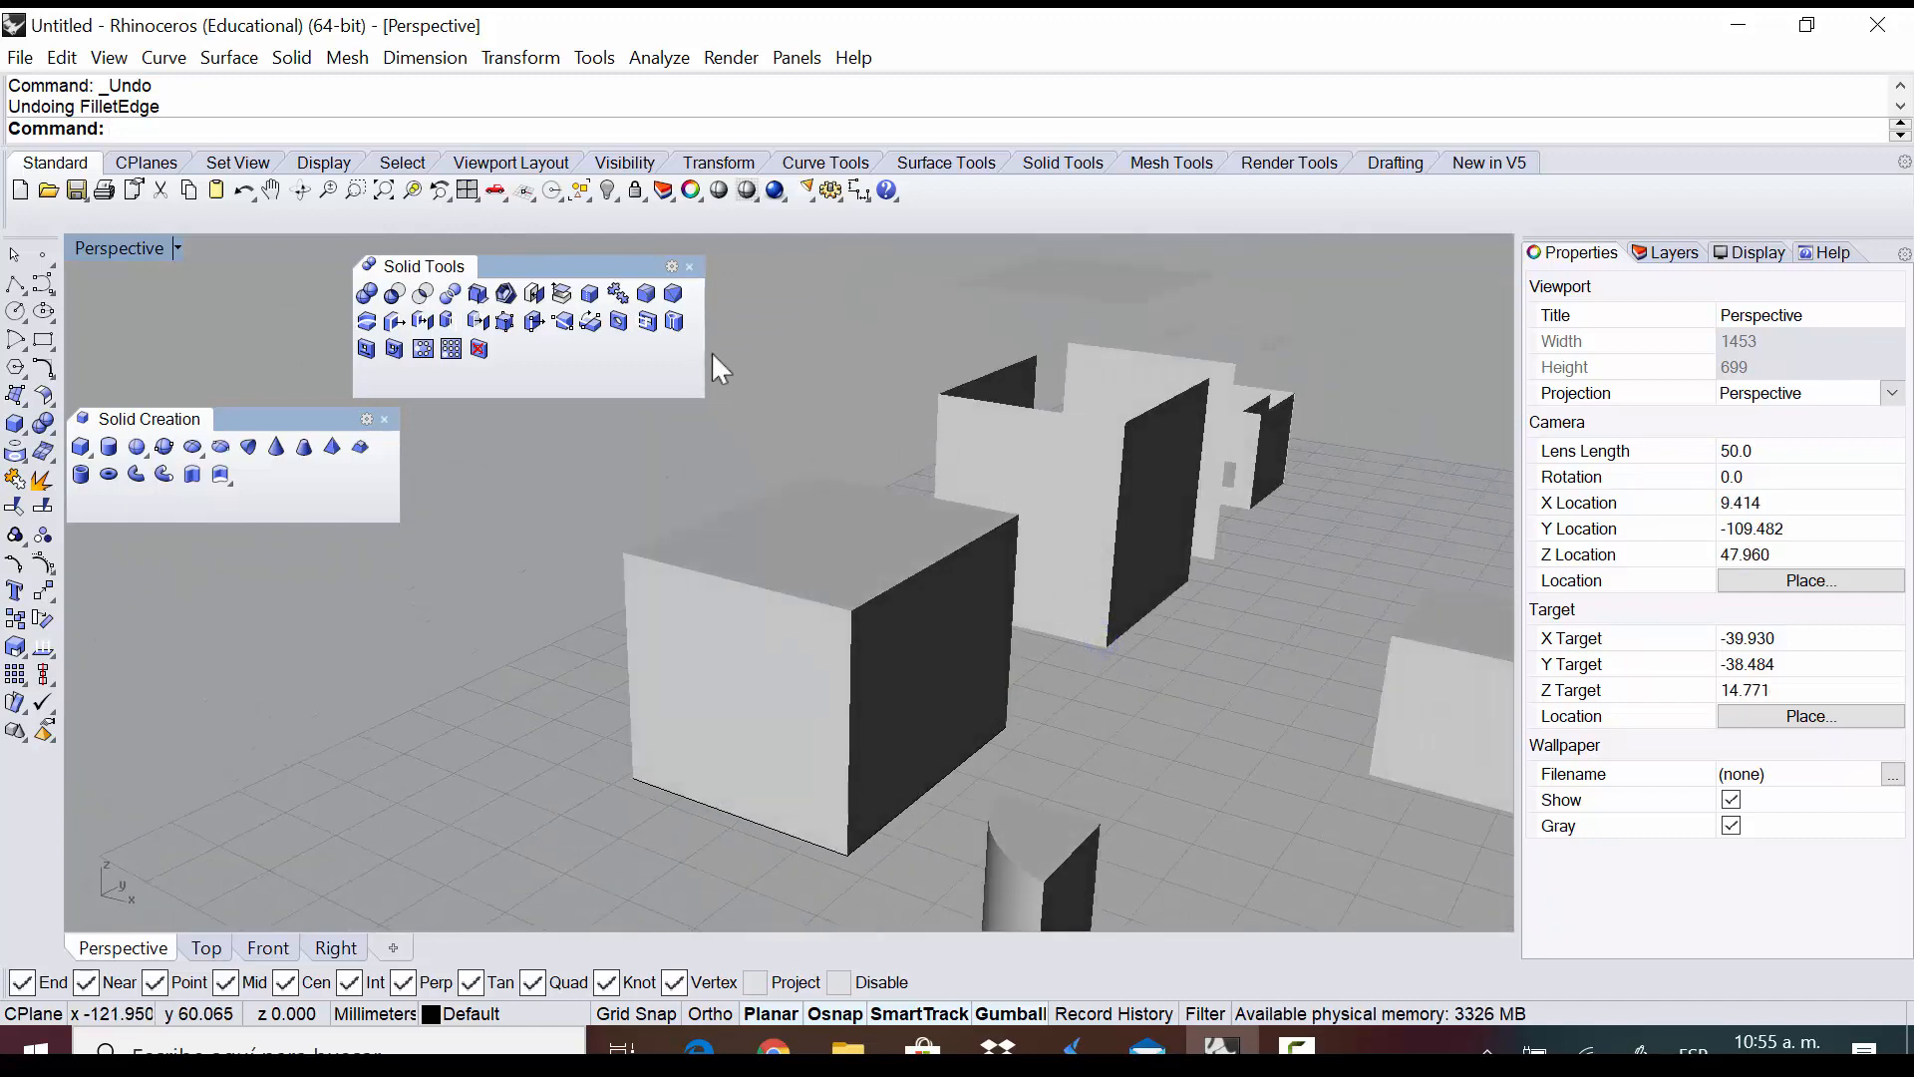
Chamfer all four top edges of the box together with a chamfer distance of 2 mm
left_click(665, 300)
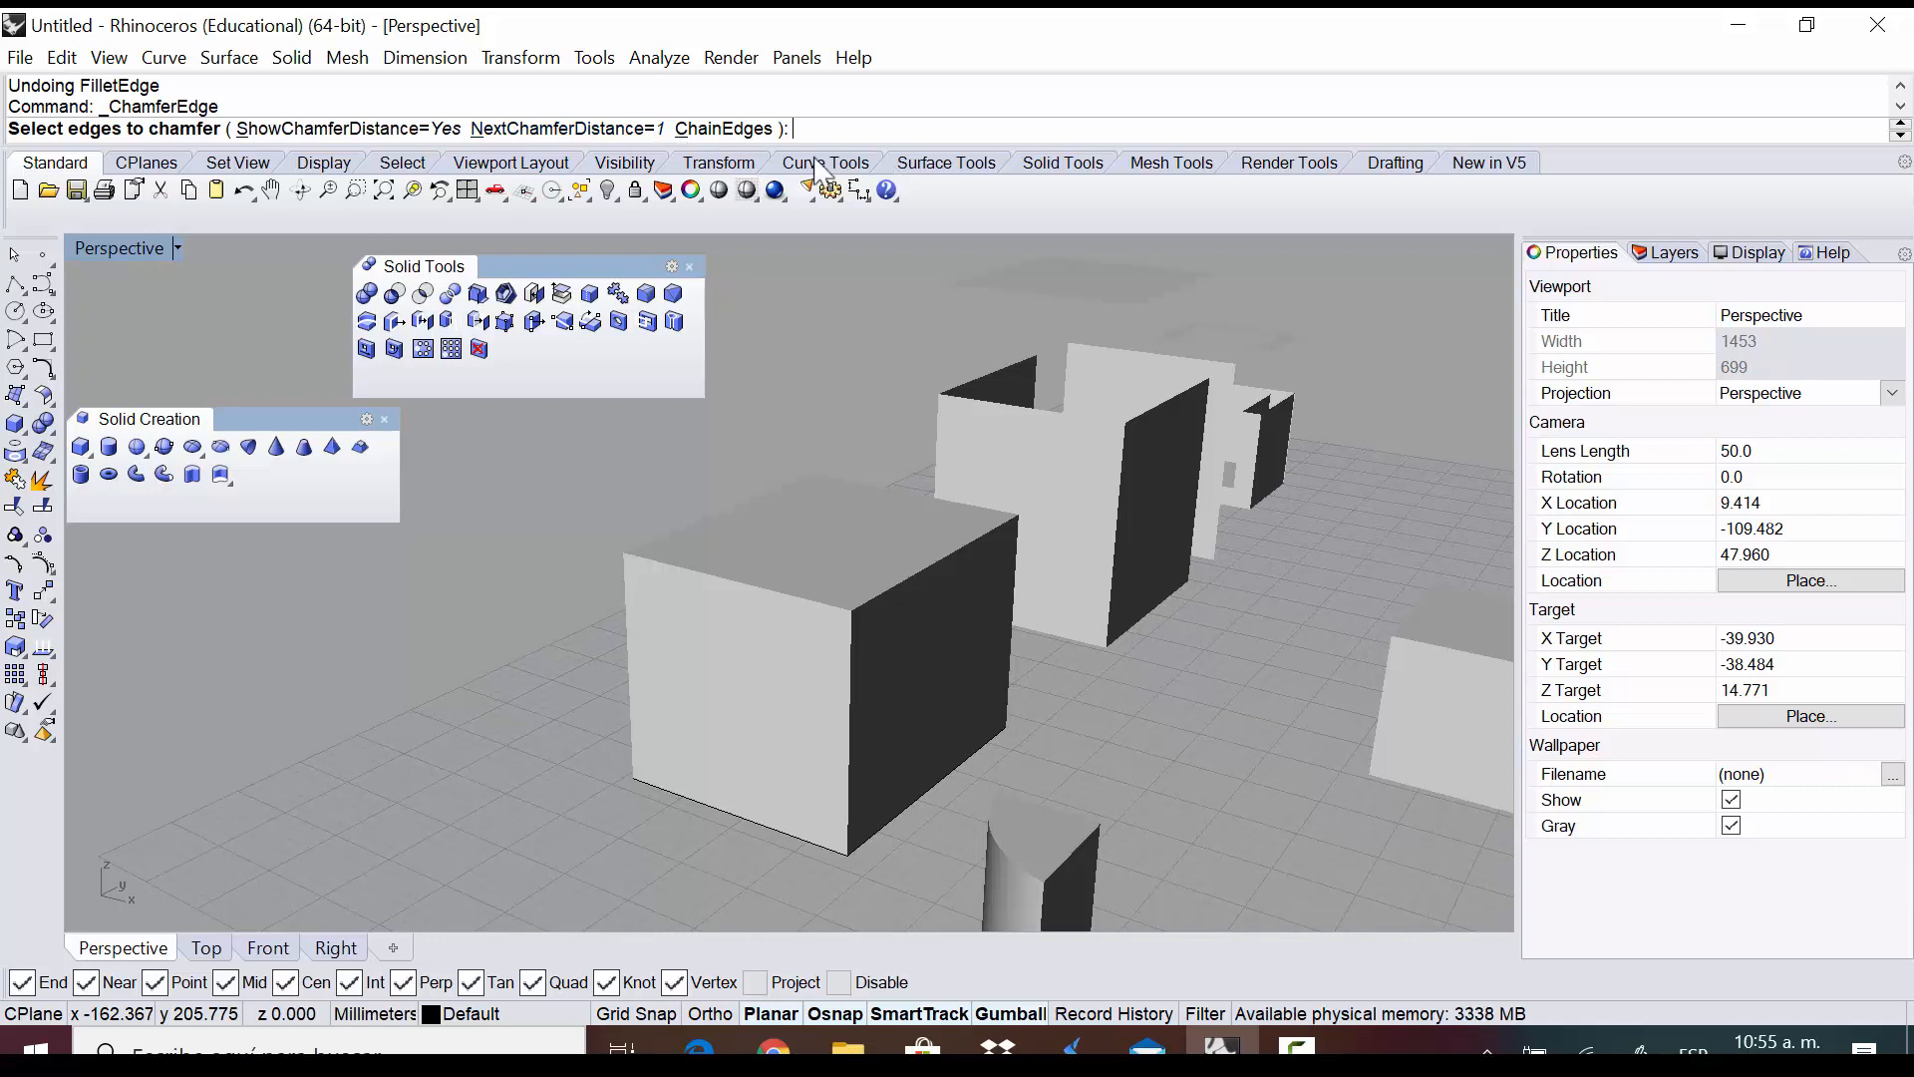
key("Return")
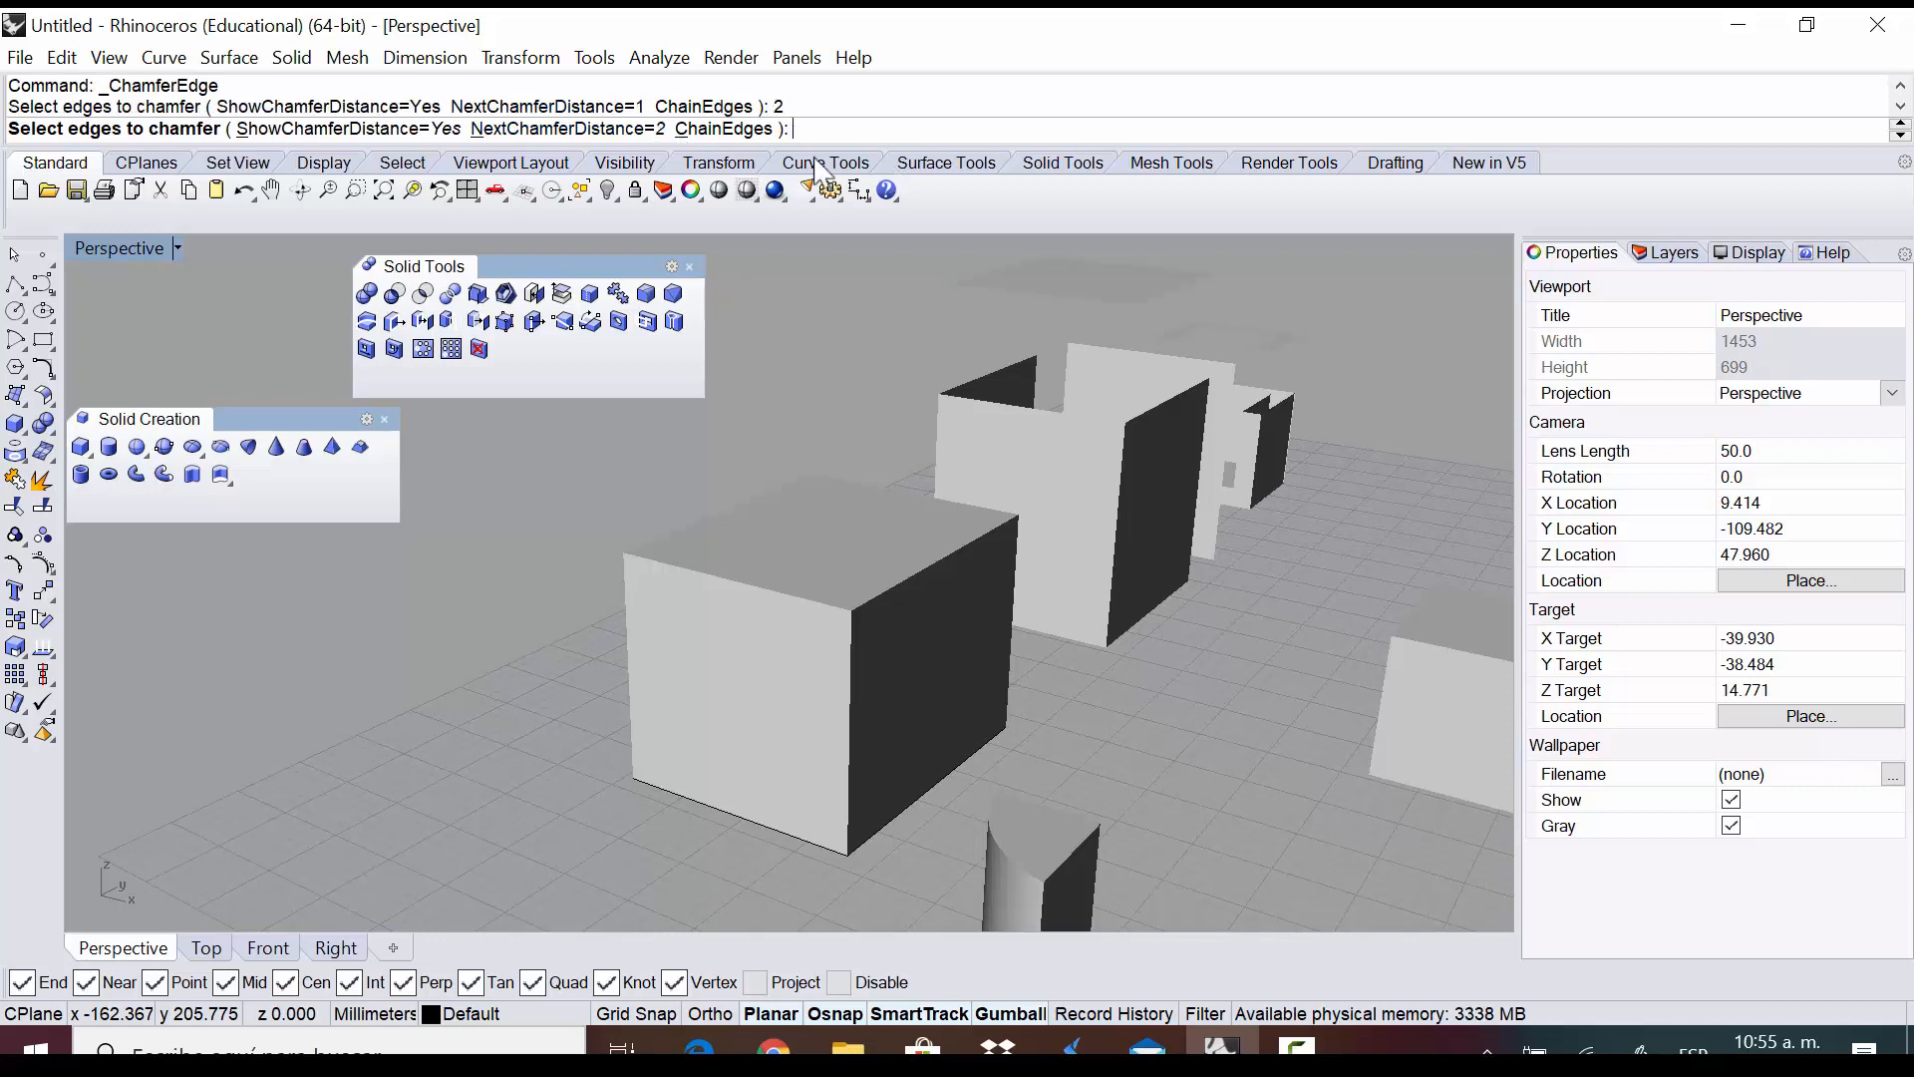
scroll(878, 578, "up", 2)
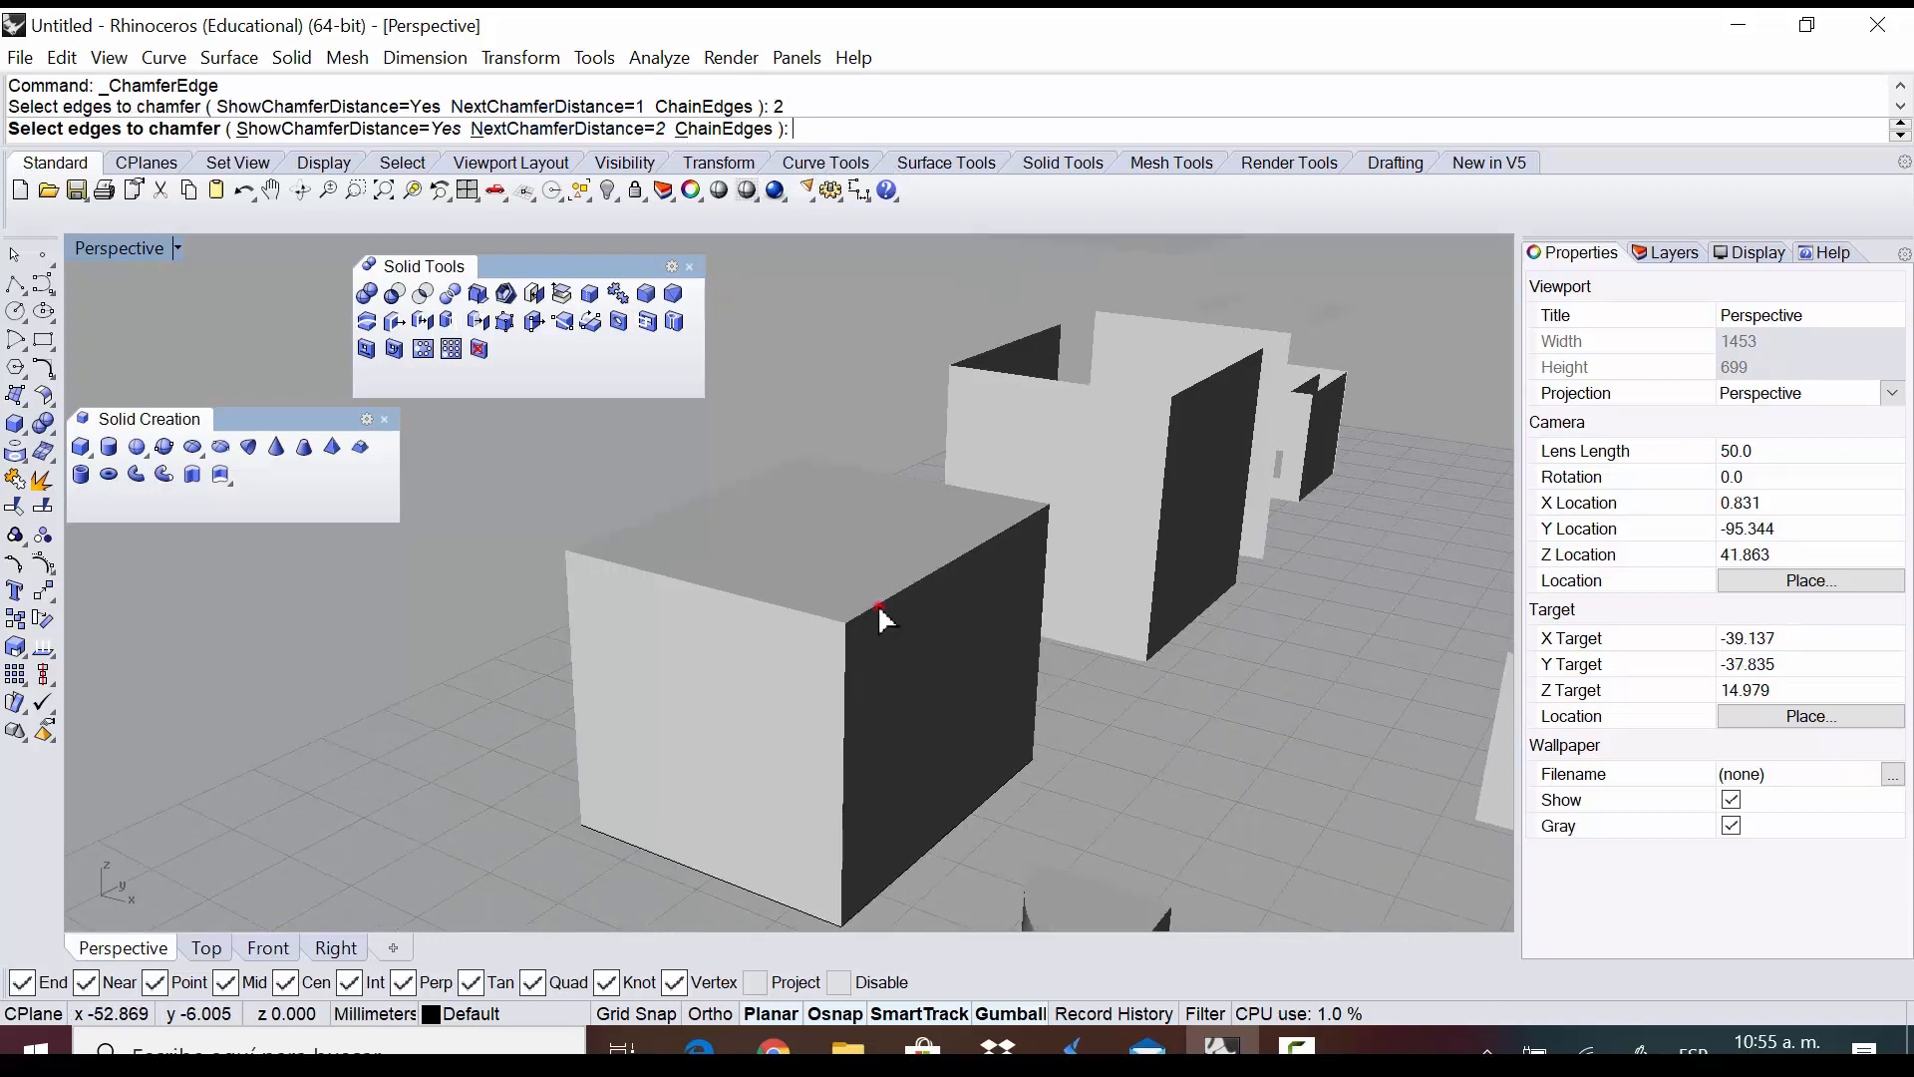
left_click(877, 607)
left_click(811, 612)
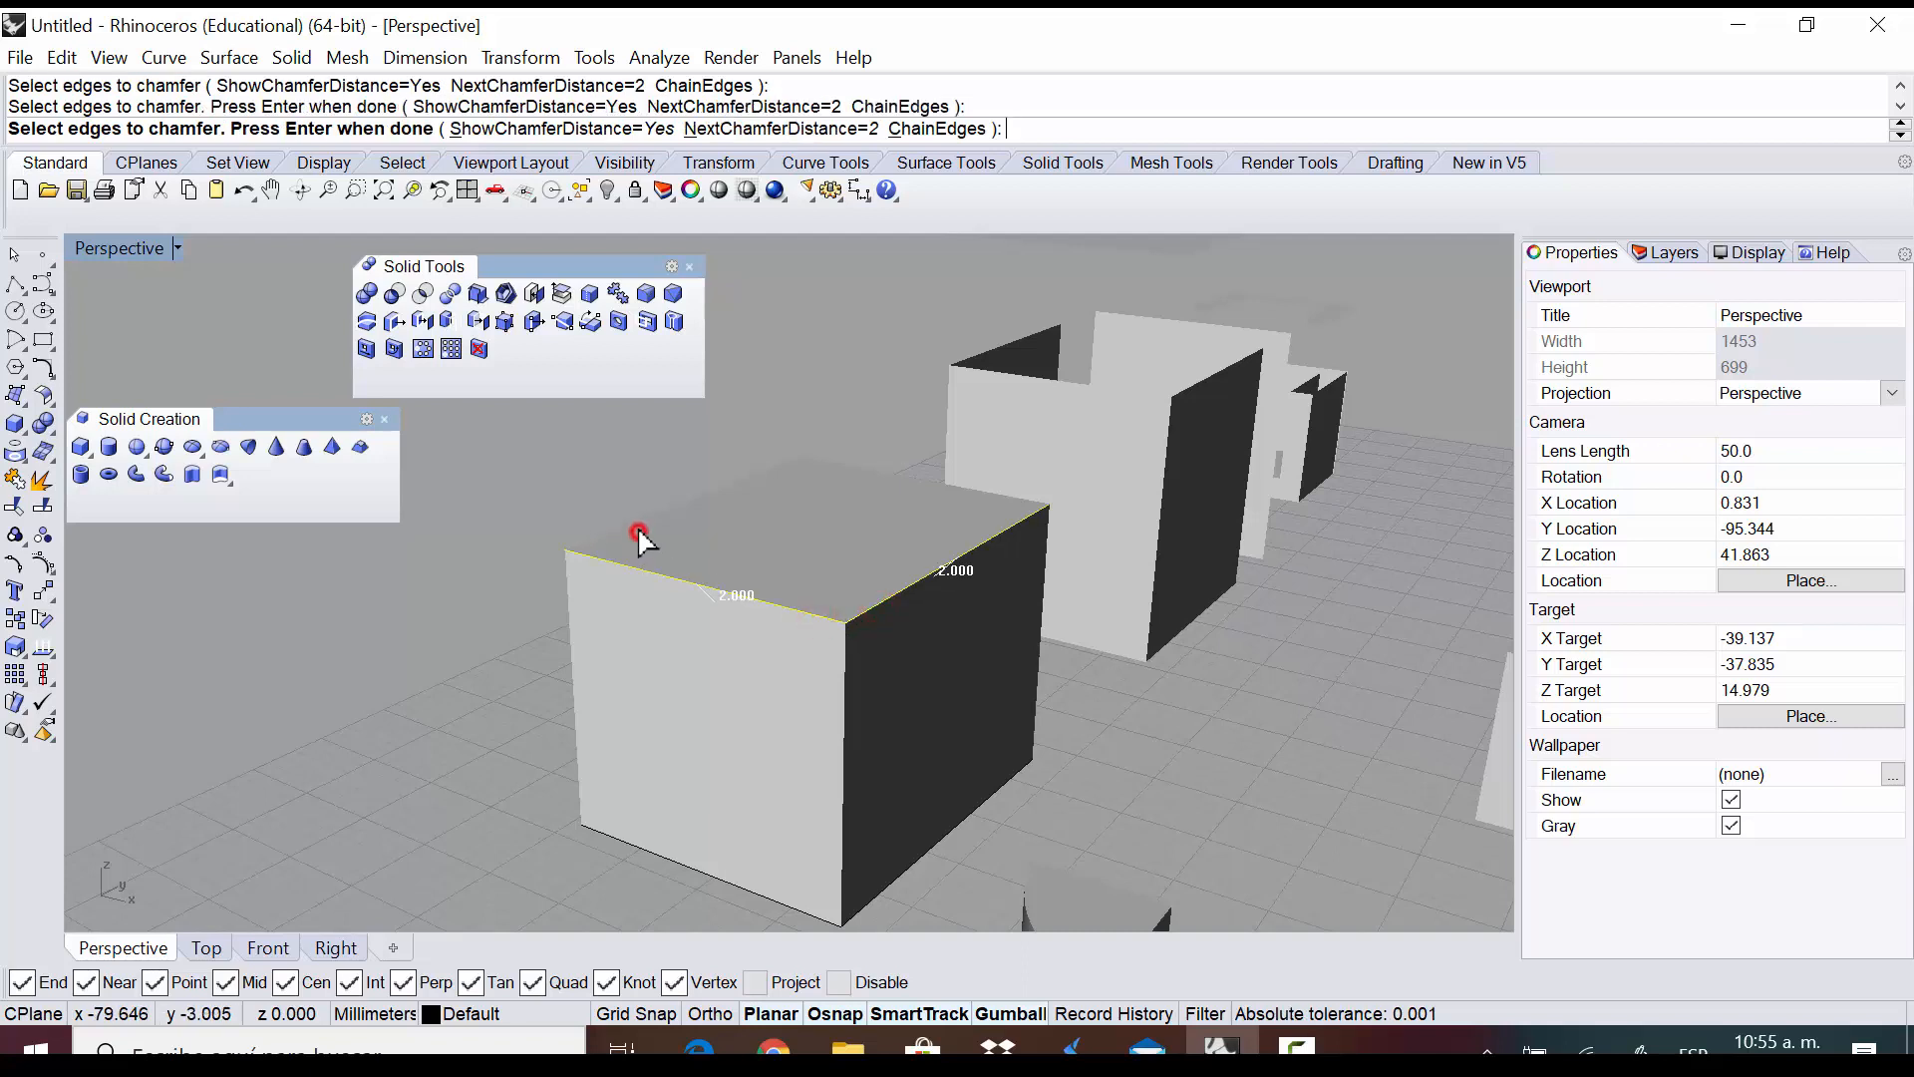
left_click(669, 511)
left_click(931, 487)
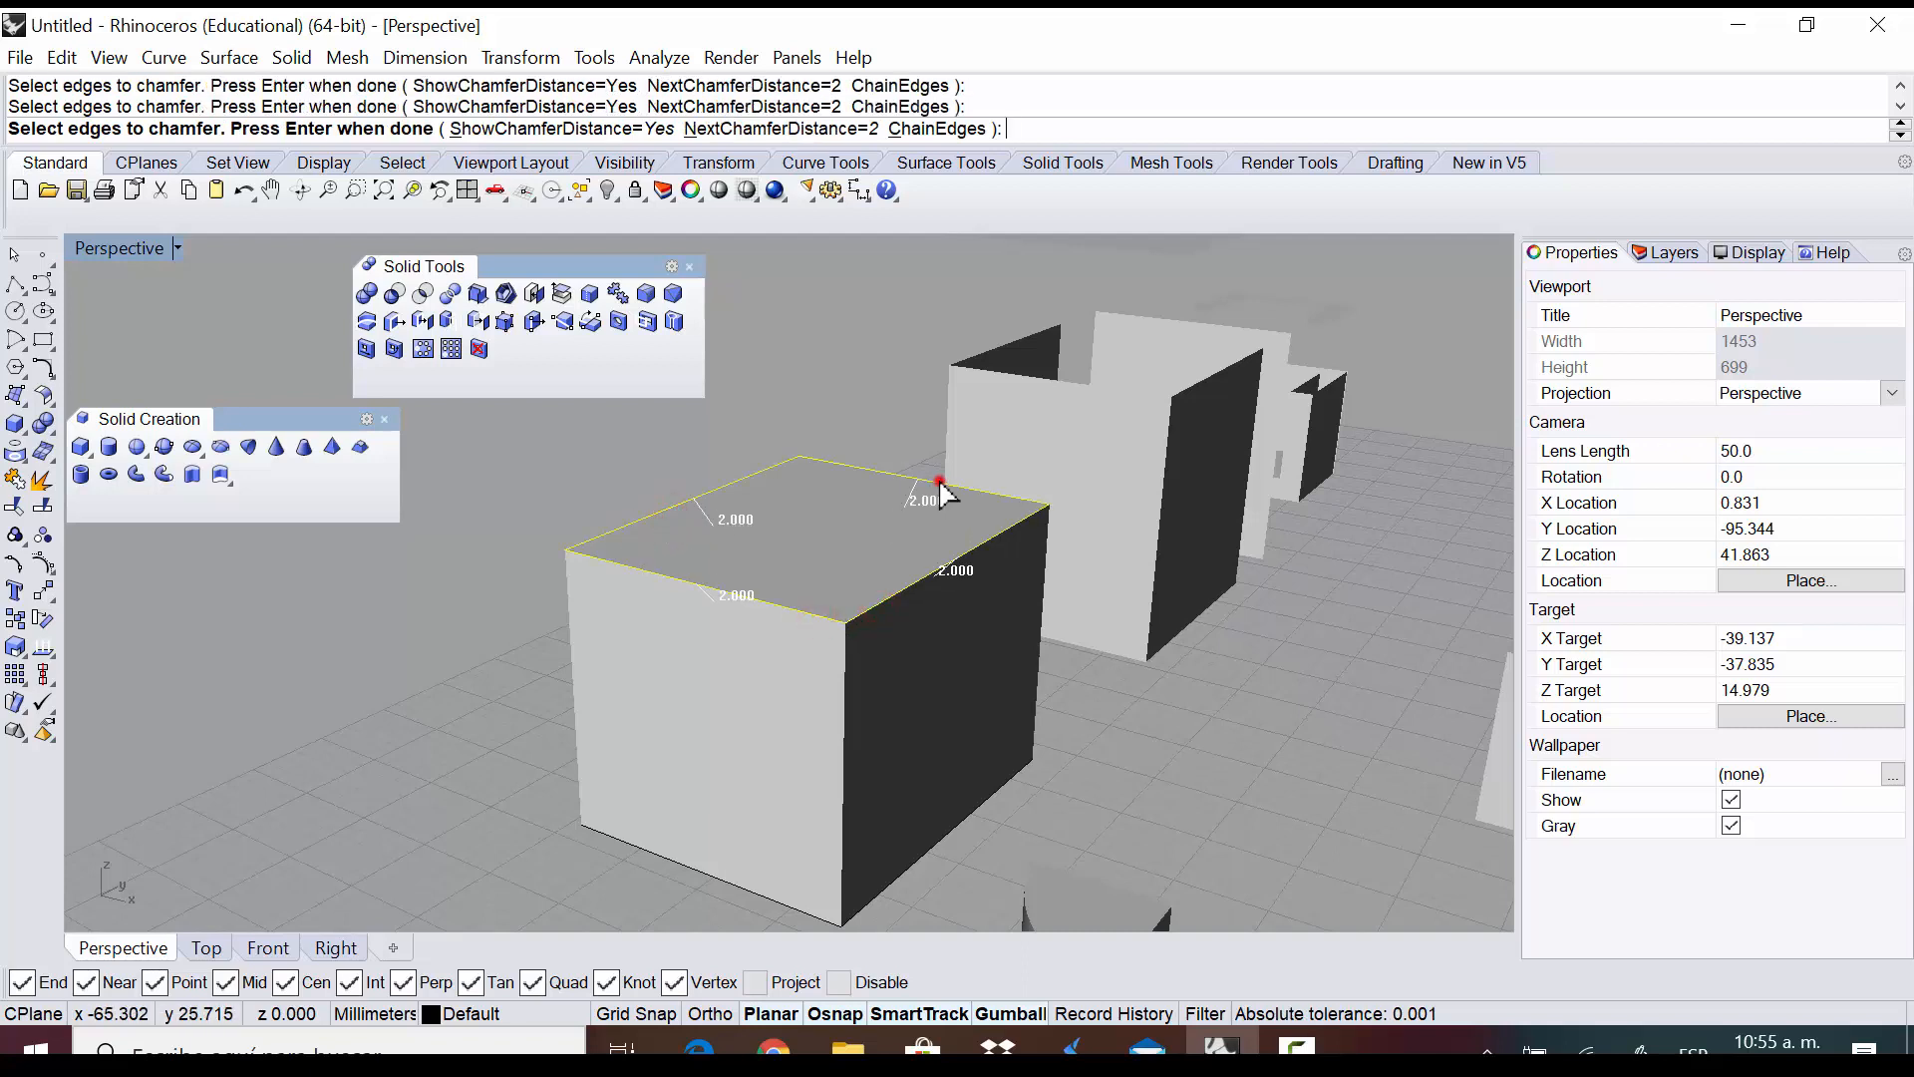
key("Return")
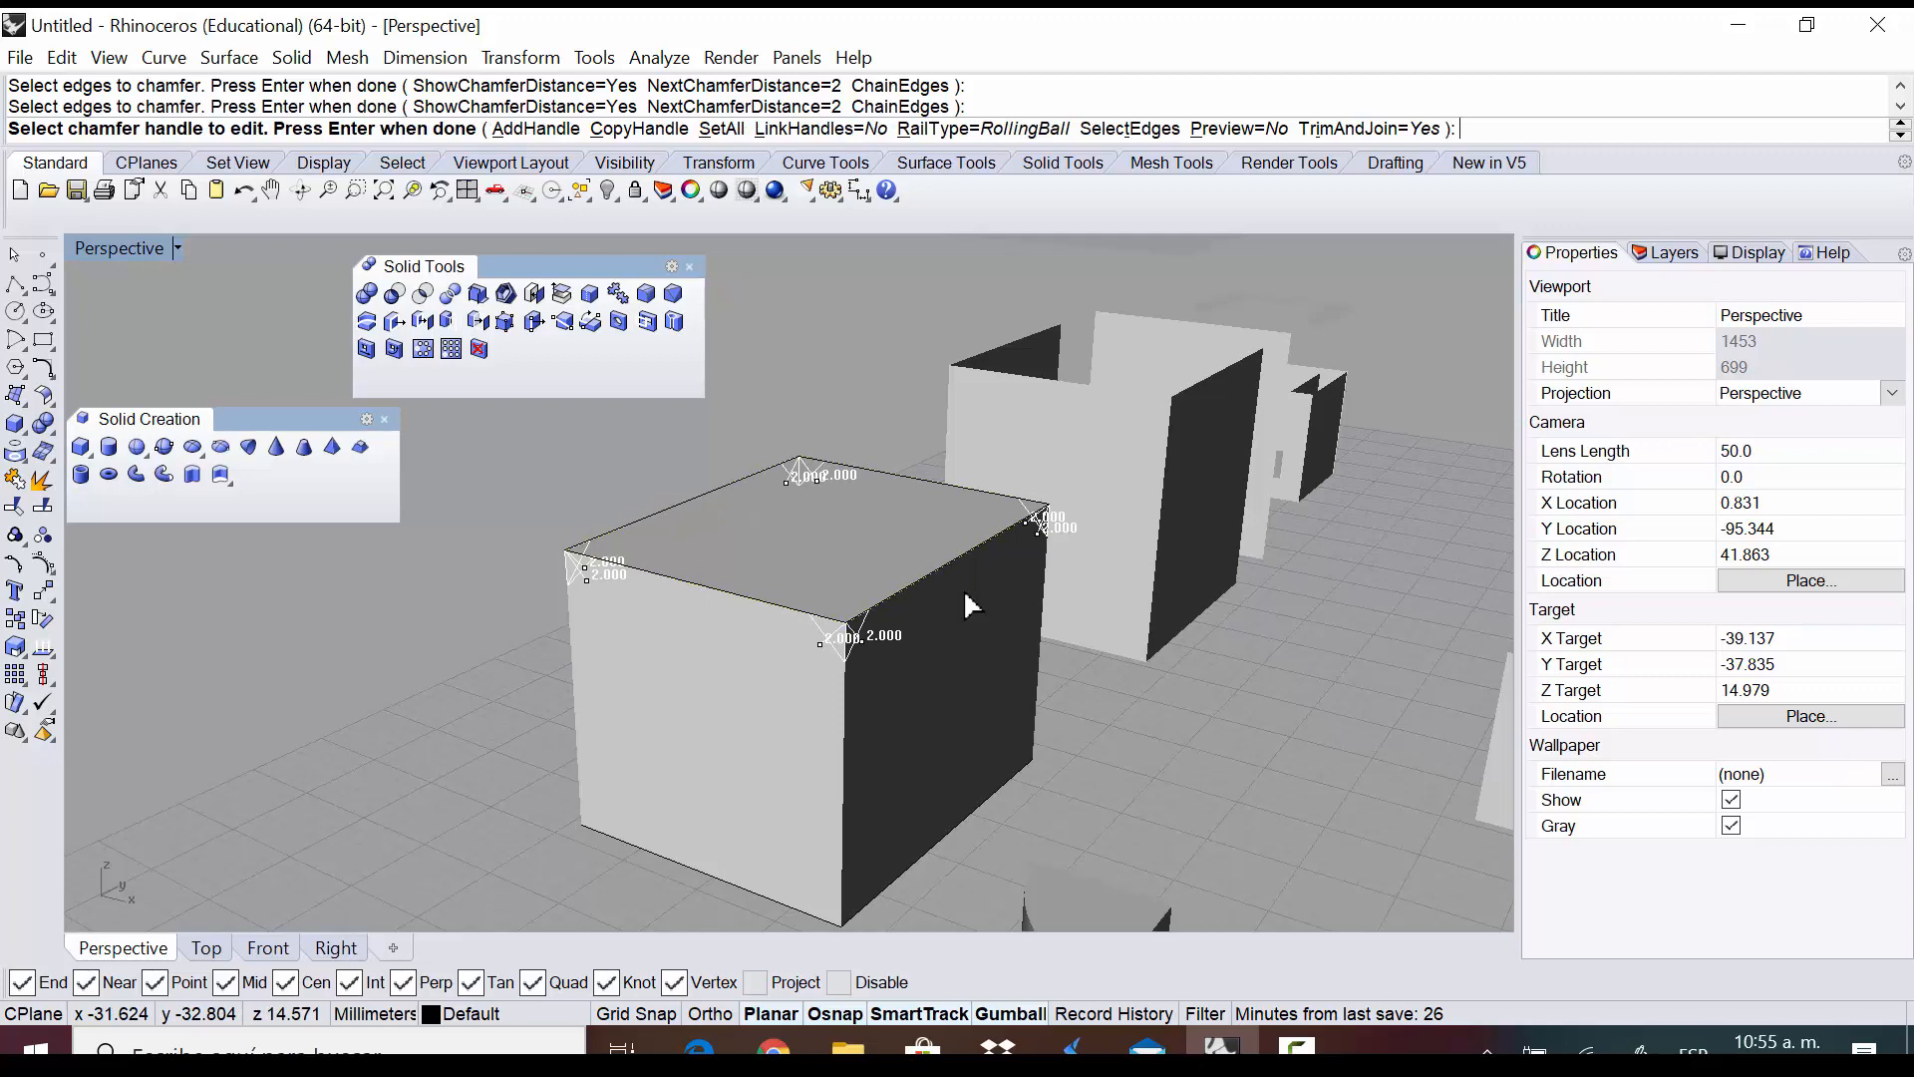
key("Return")
Inspect the chamfered top edges of the box from different sides, and undo the chamfer
right_click_drag(983, 593, 1065, 606)
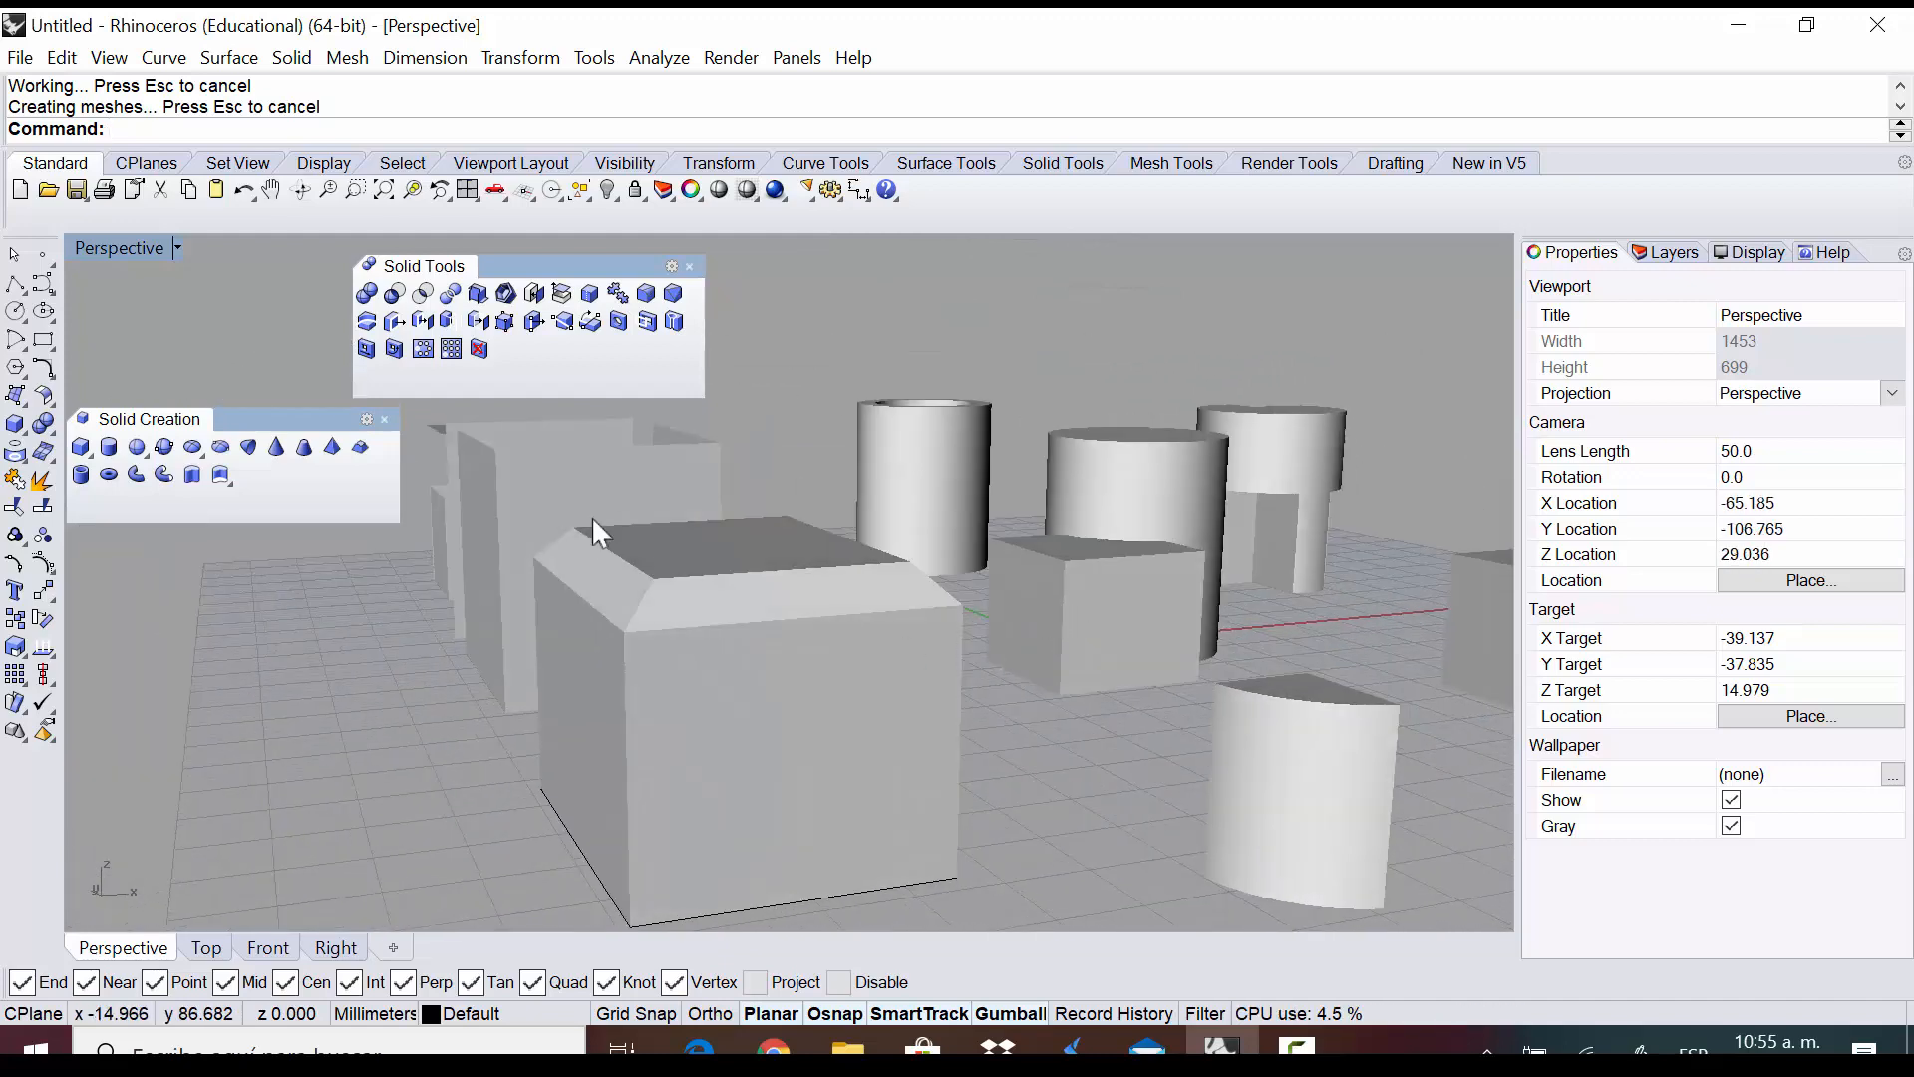
right_click_drag(914, 735, 965, 684)
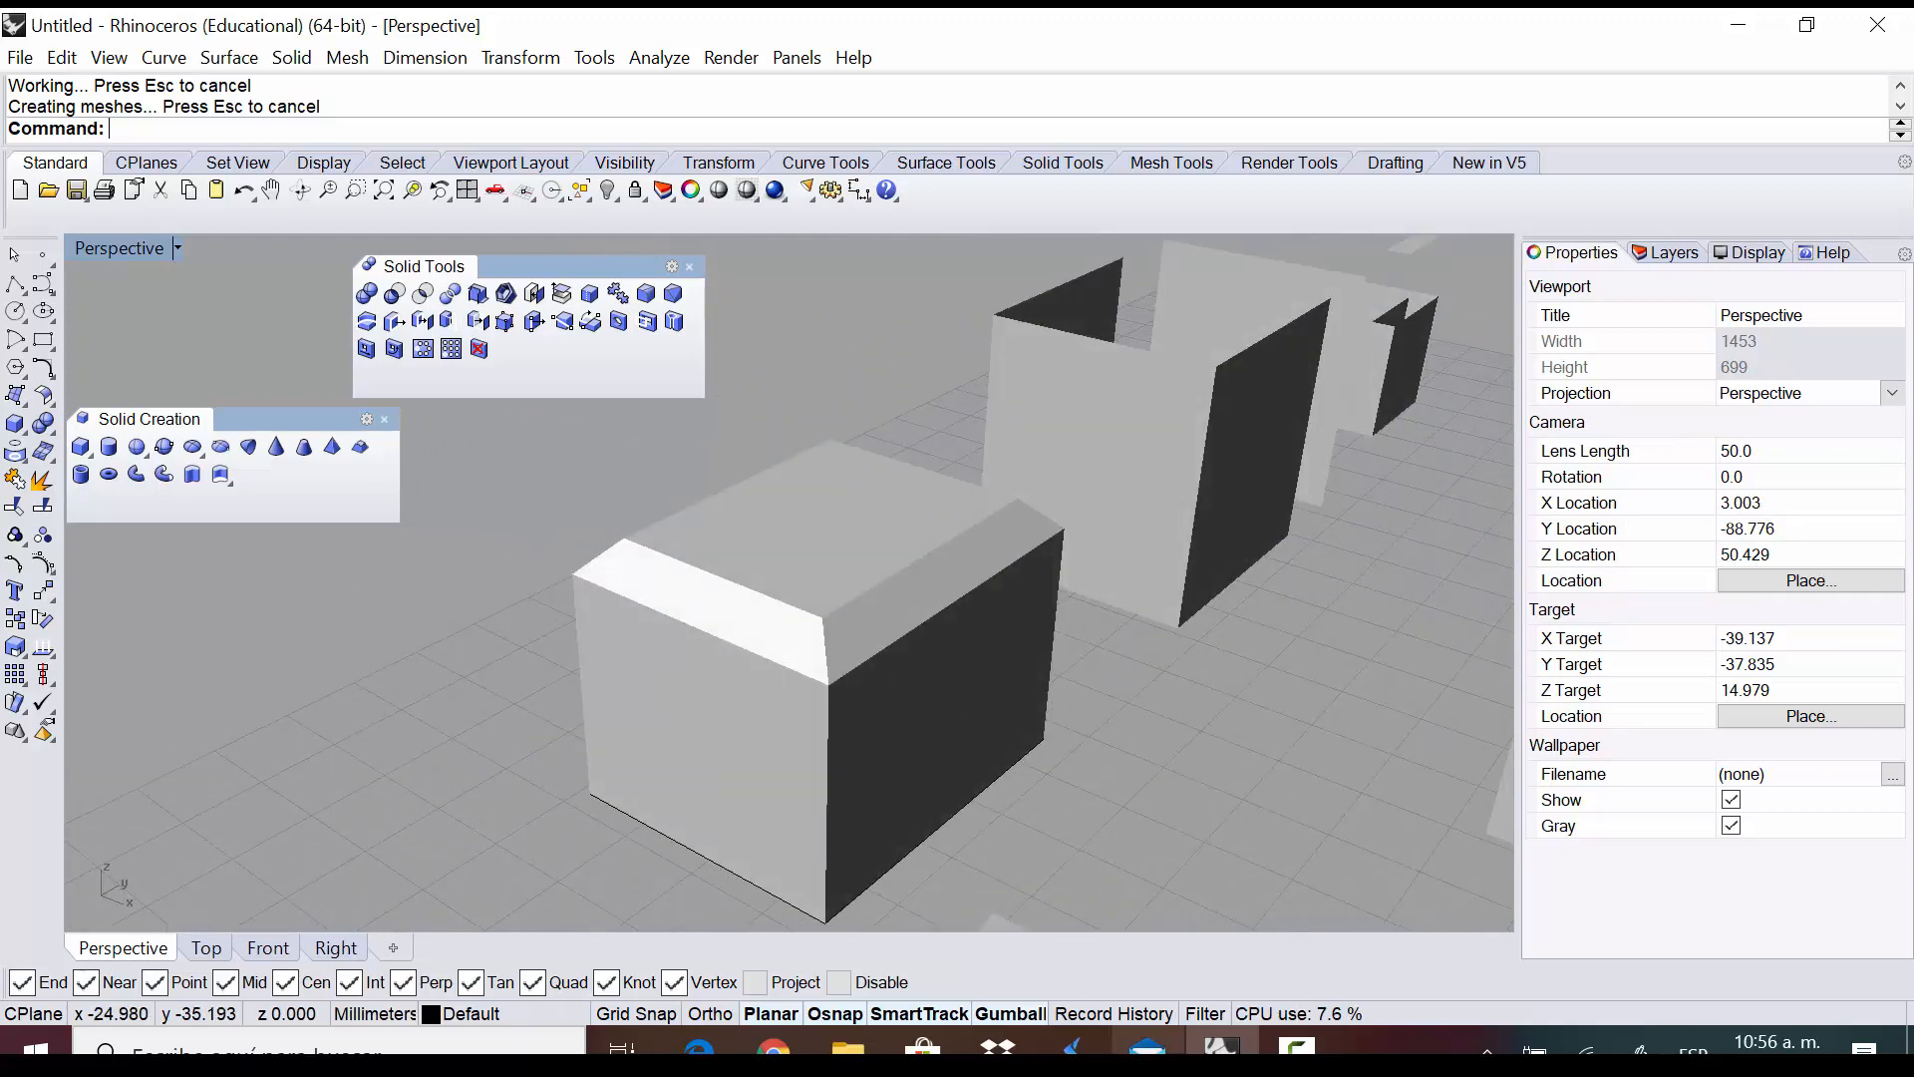
key("ctrl+z")
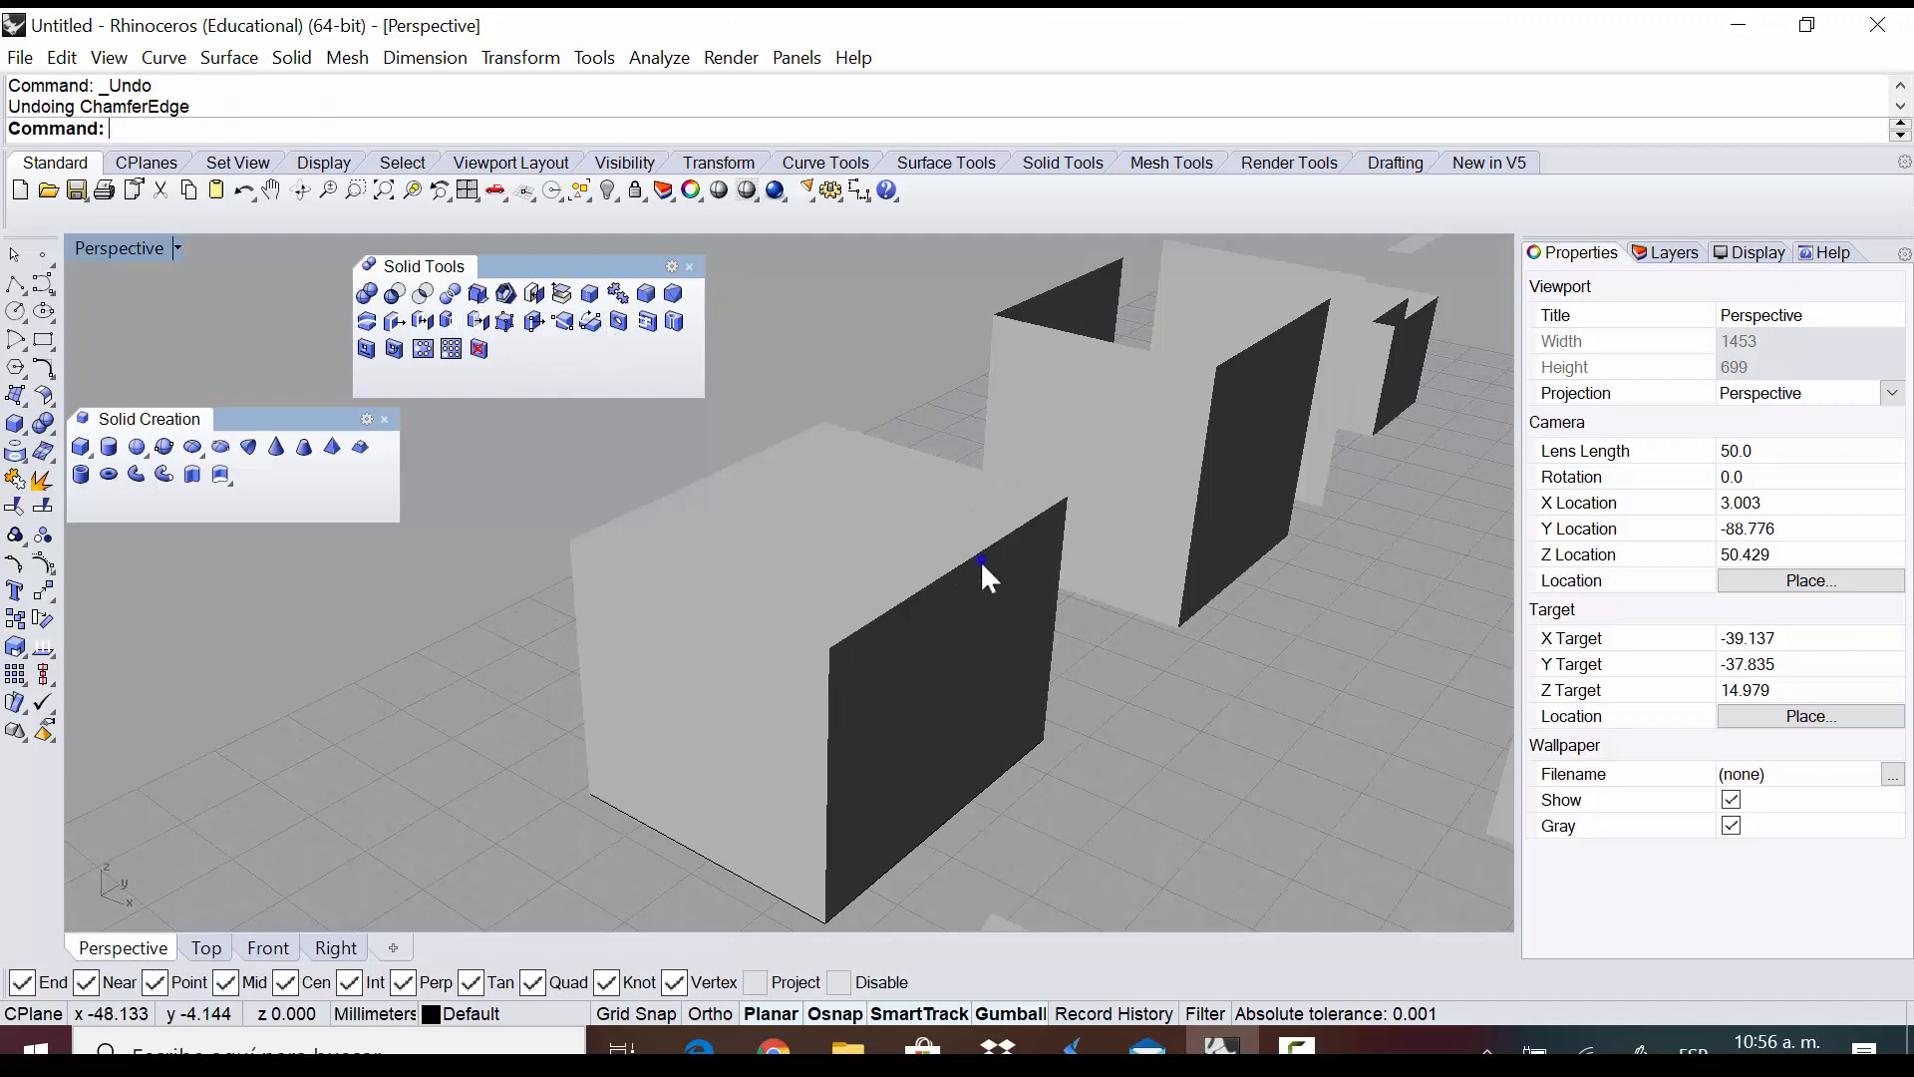
Switch to the four-viewport layout, make the Top view active around the box, and move the Solid Creation palette off it
right_click_drag(979, 560, 1037, 546)
scroll(1035, 588, "down", 5)
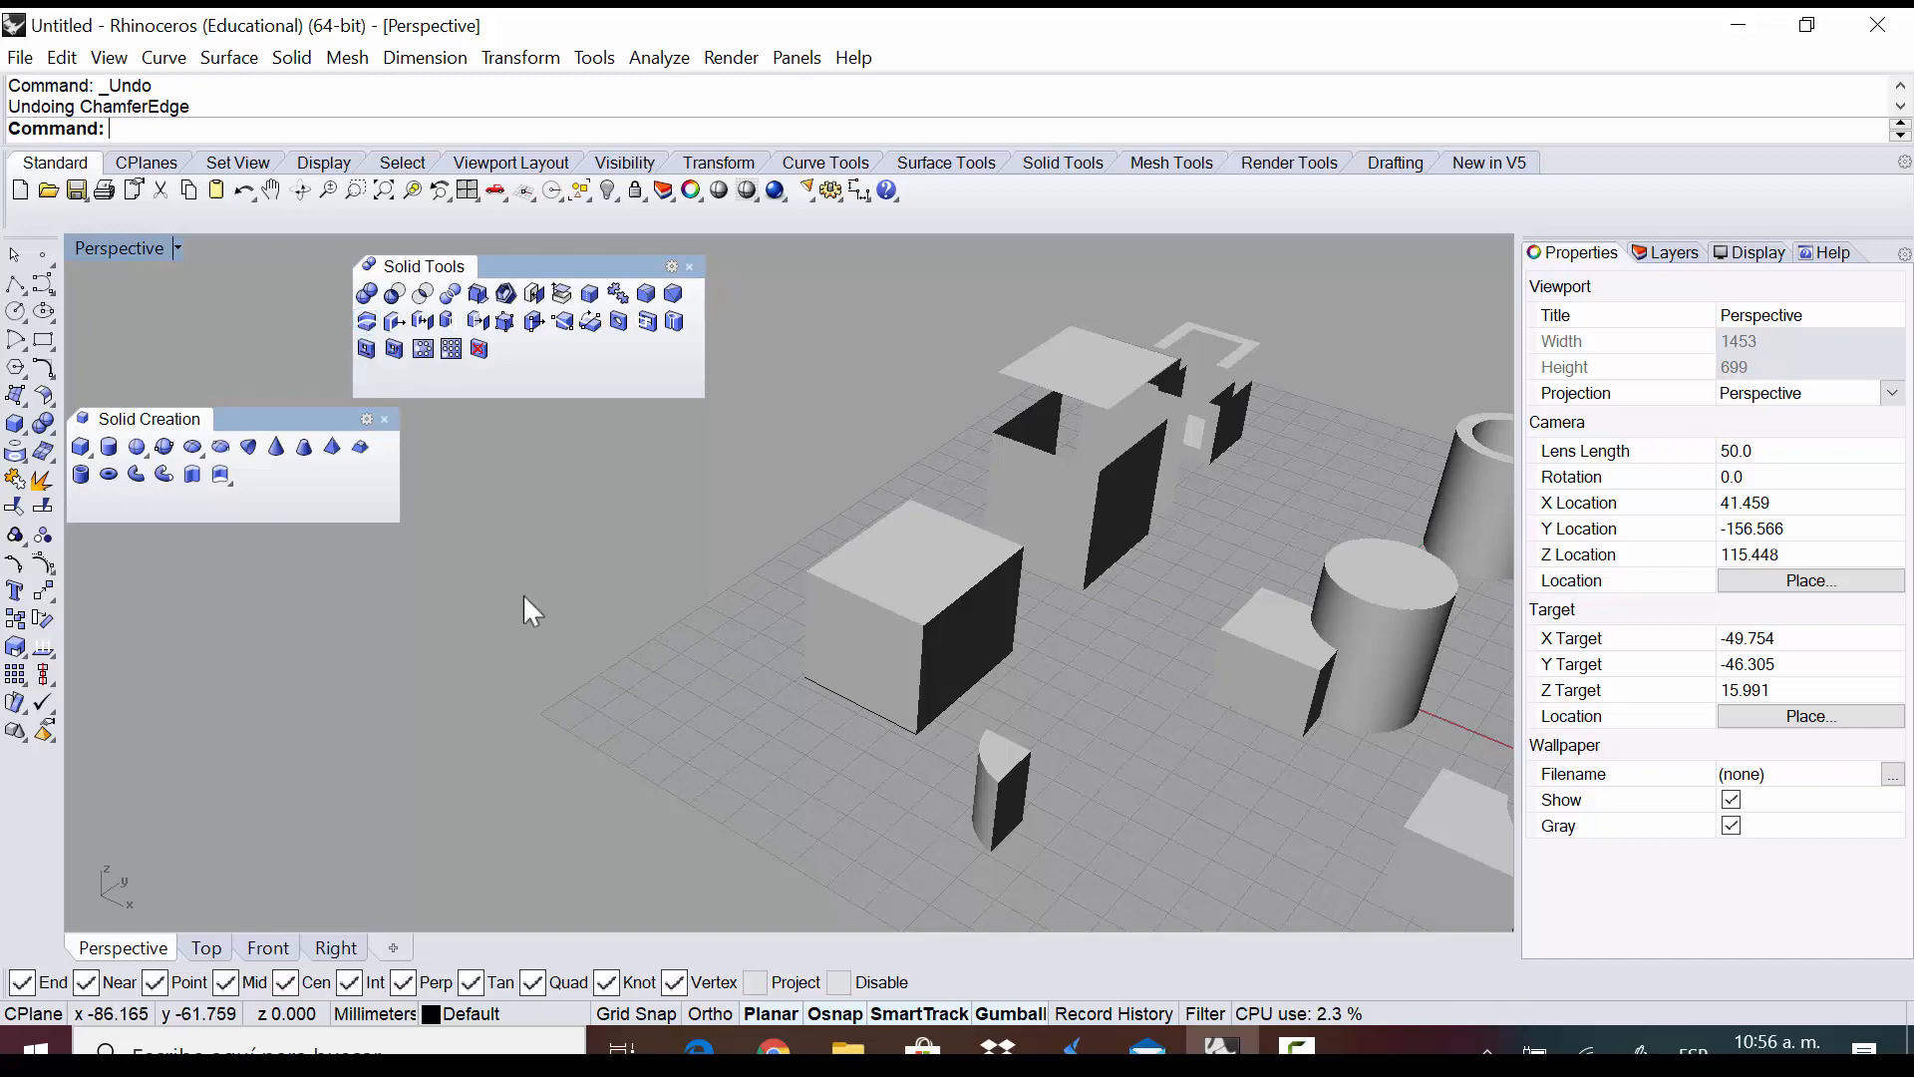
scroll(643, 566, "down", 5)
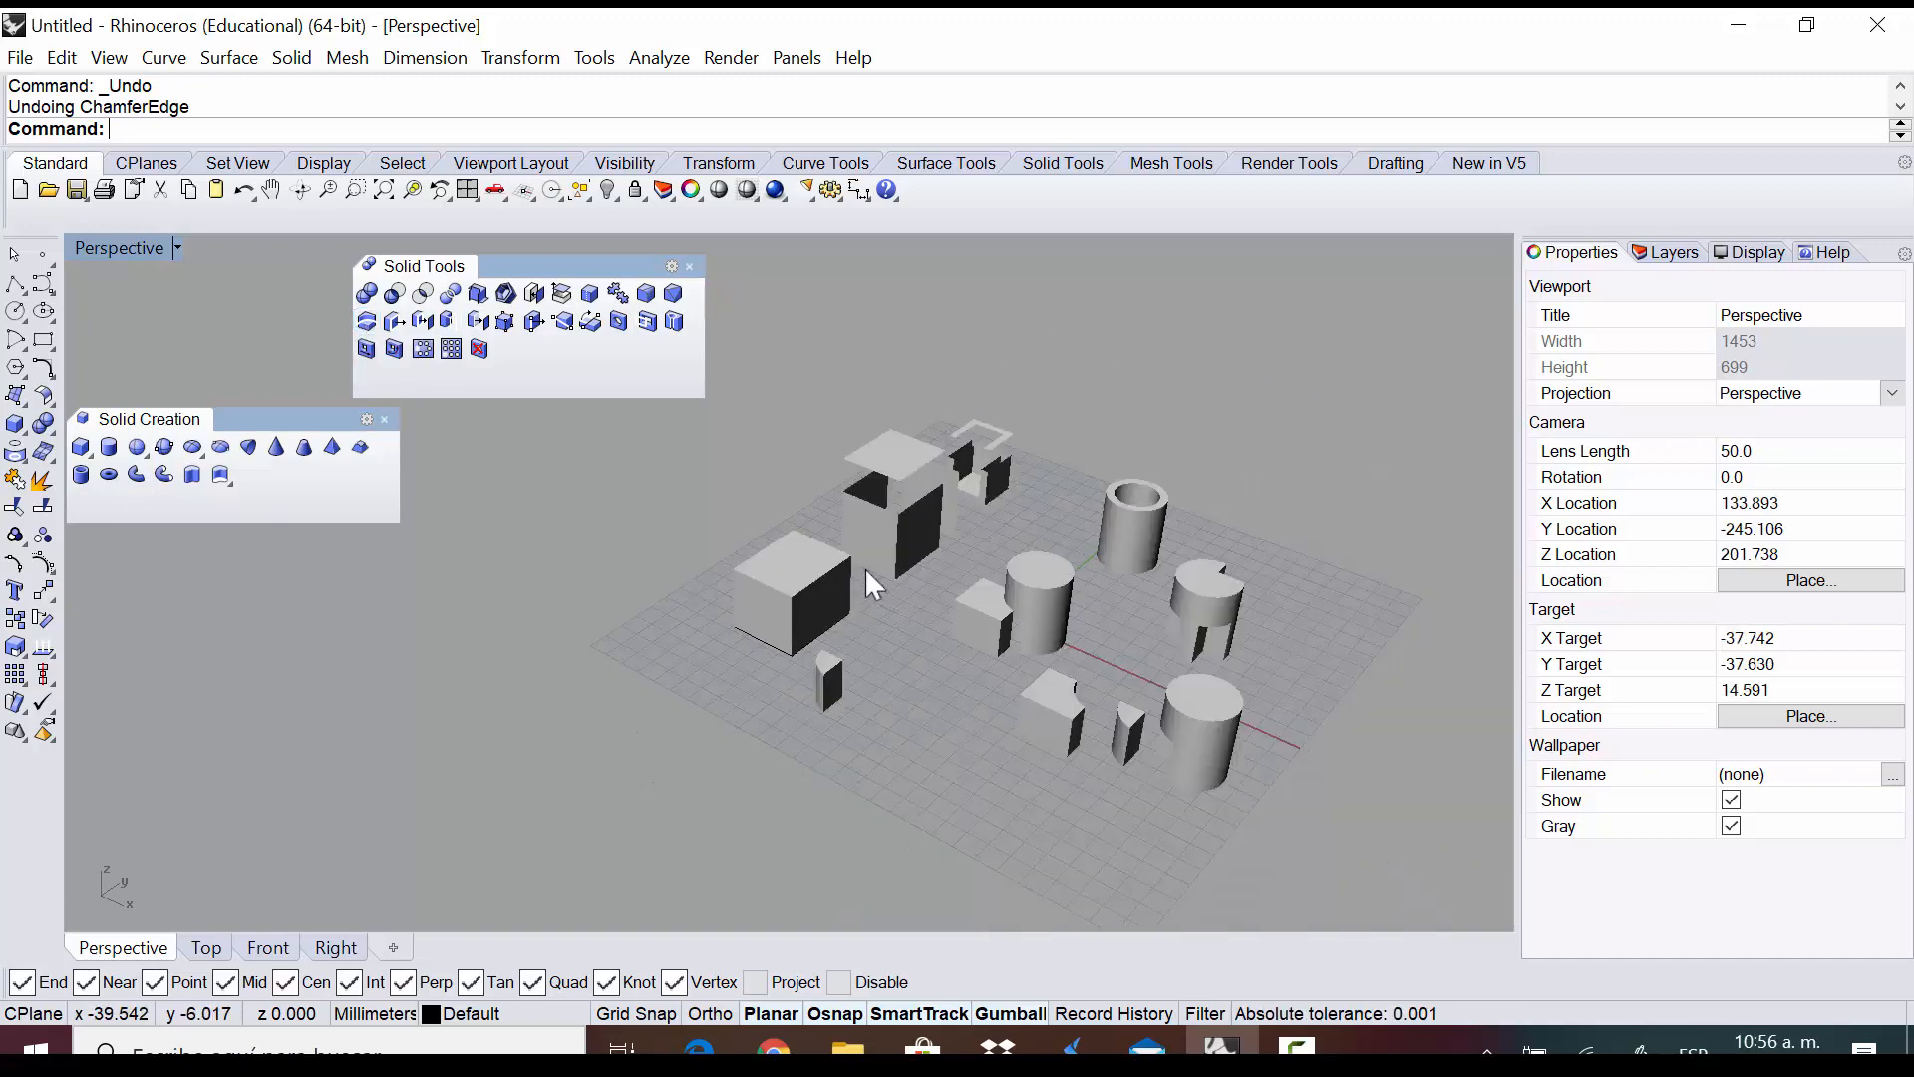
scroll(865, 566, "up", 3)
right_click_drag(866, 596, 875, 645)
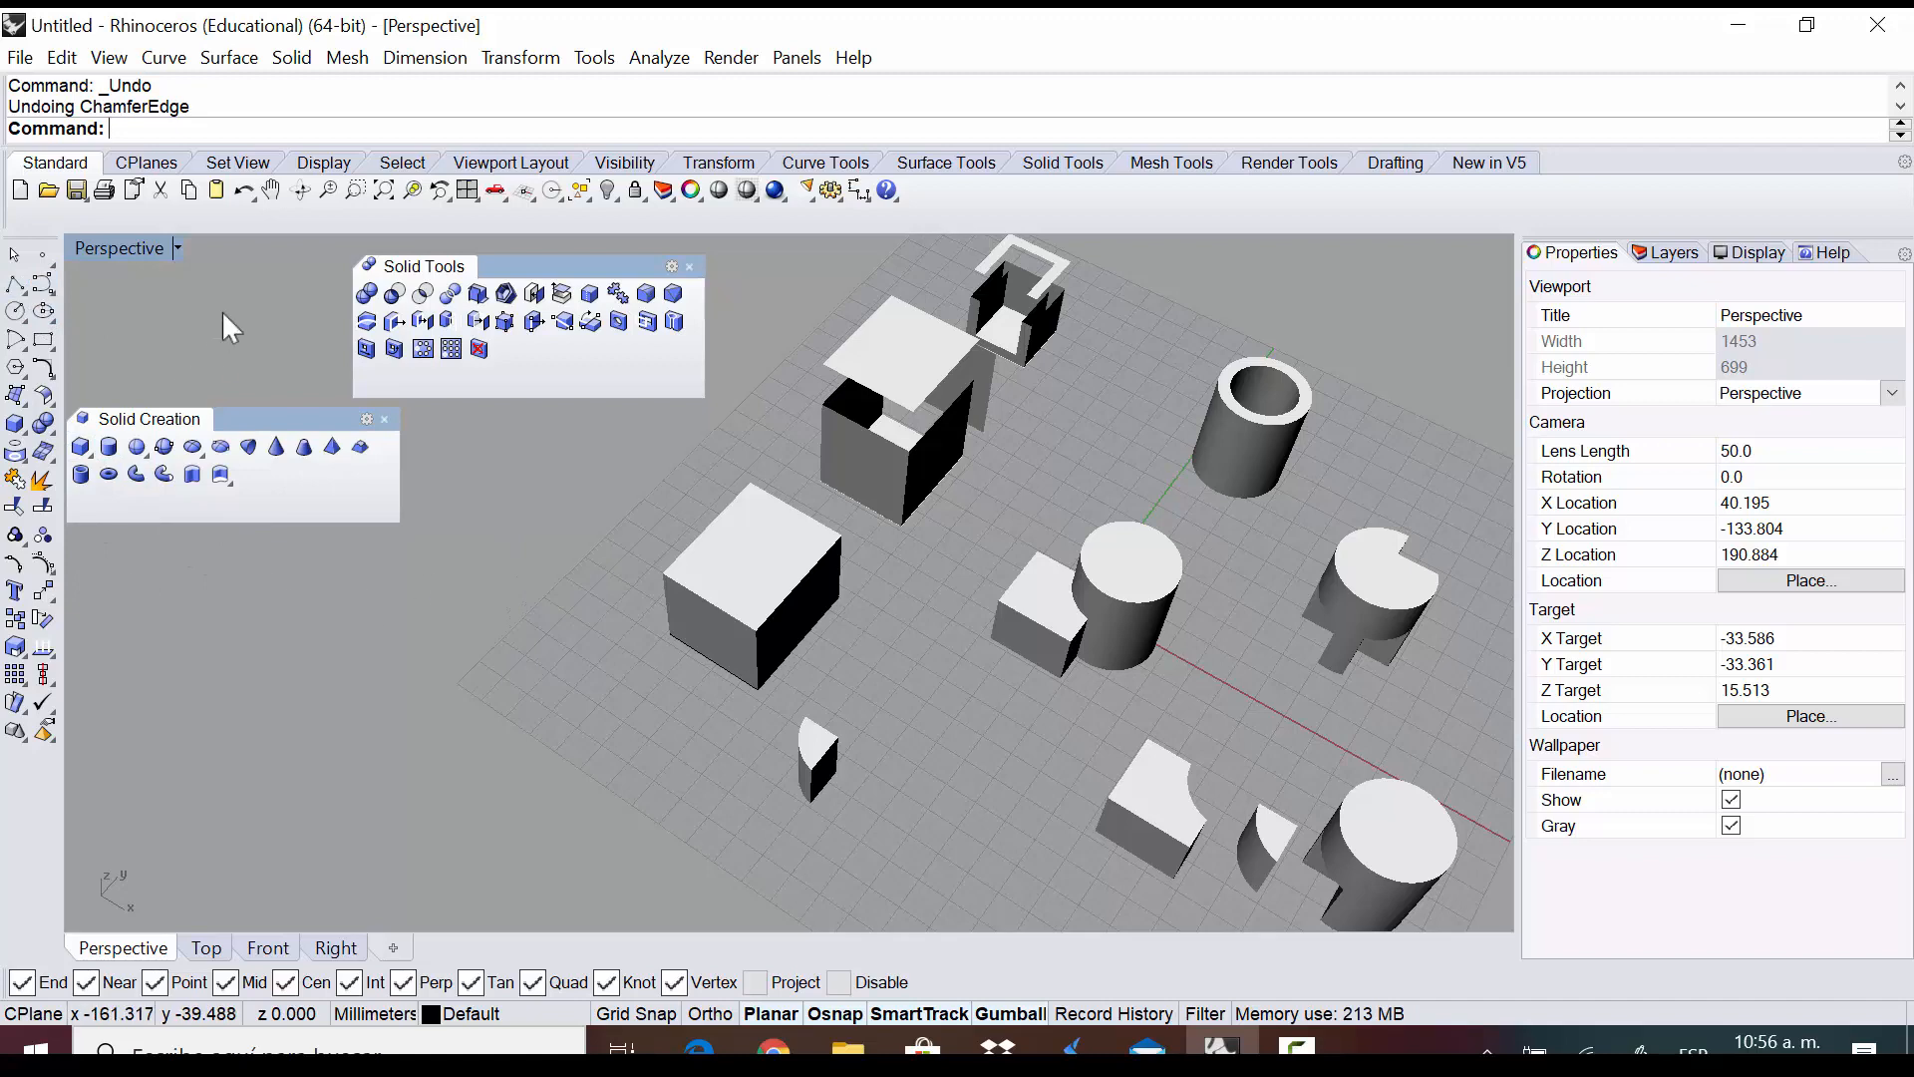
double_click(111, 249)
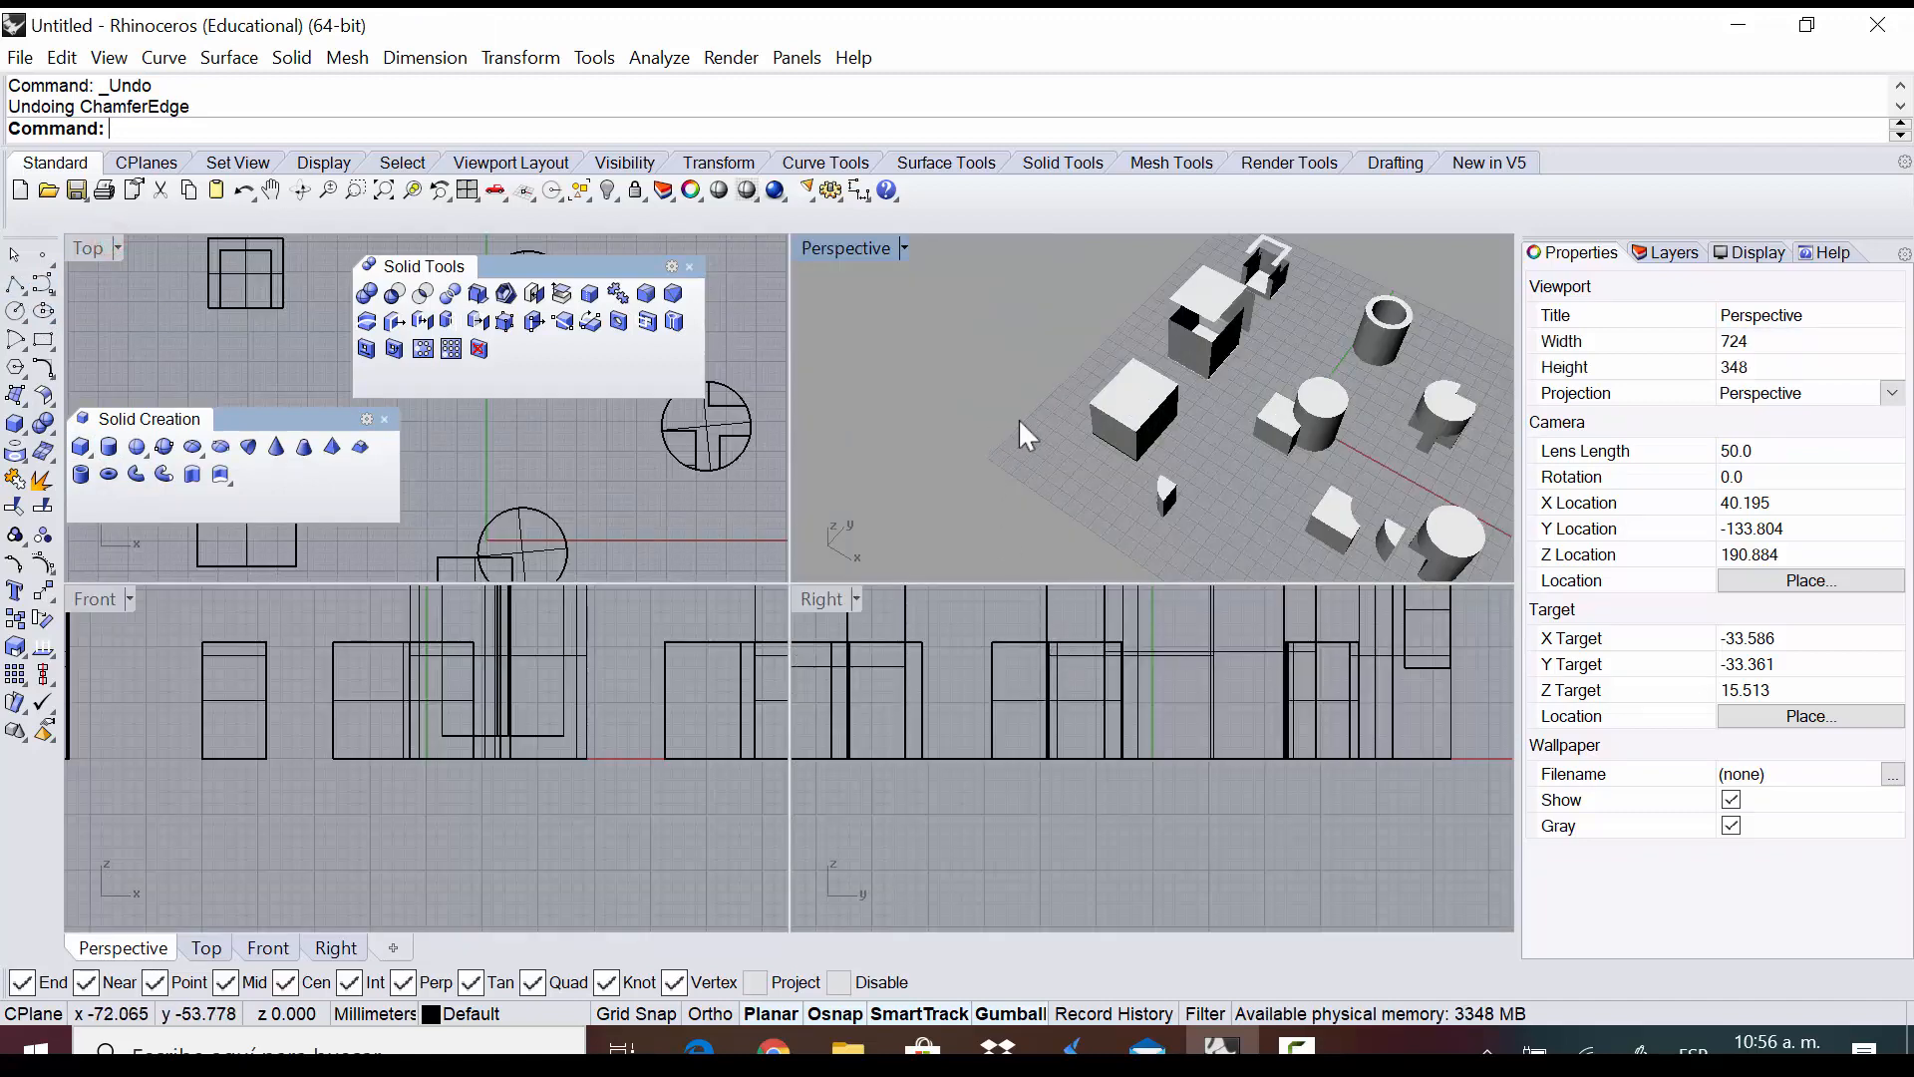
scroll(1027, 428, "down", 2)
scroll(1041, 454, "down", 2)
left_click(678, 482)
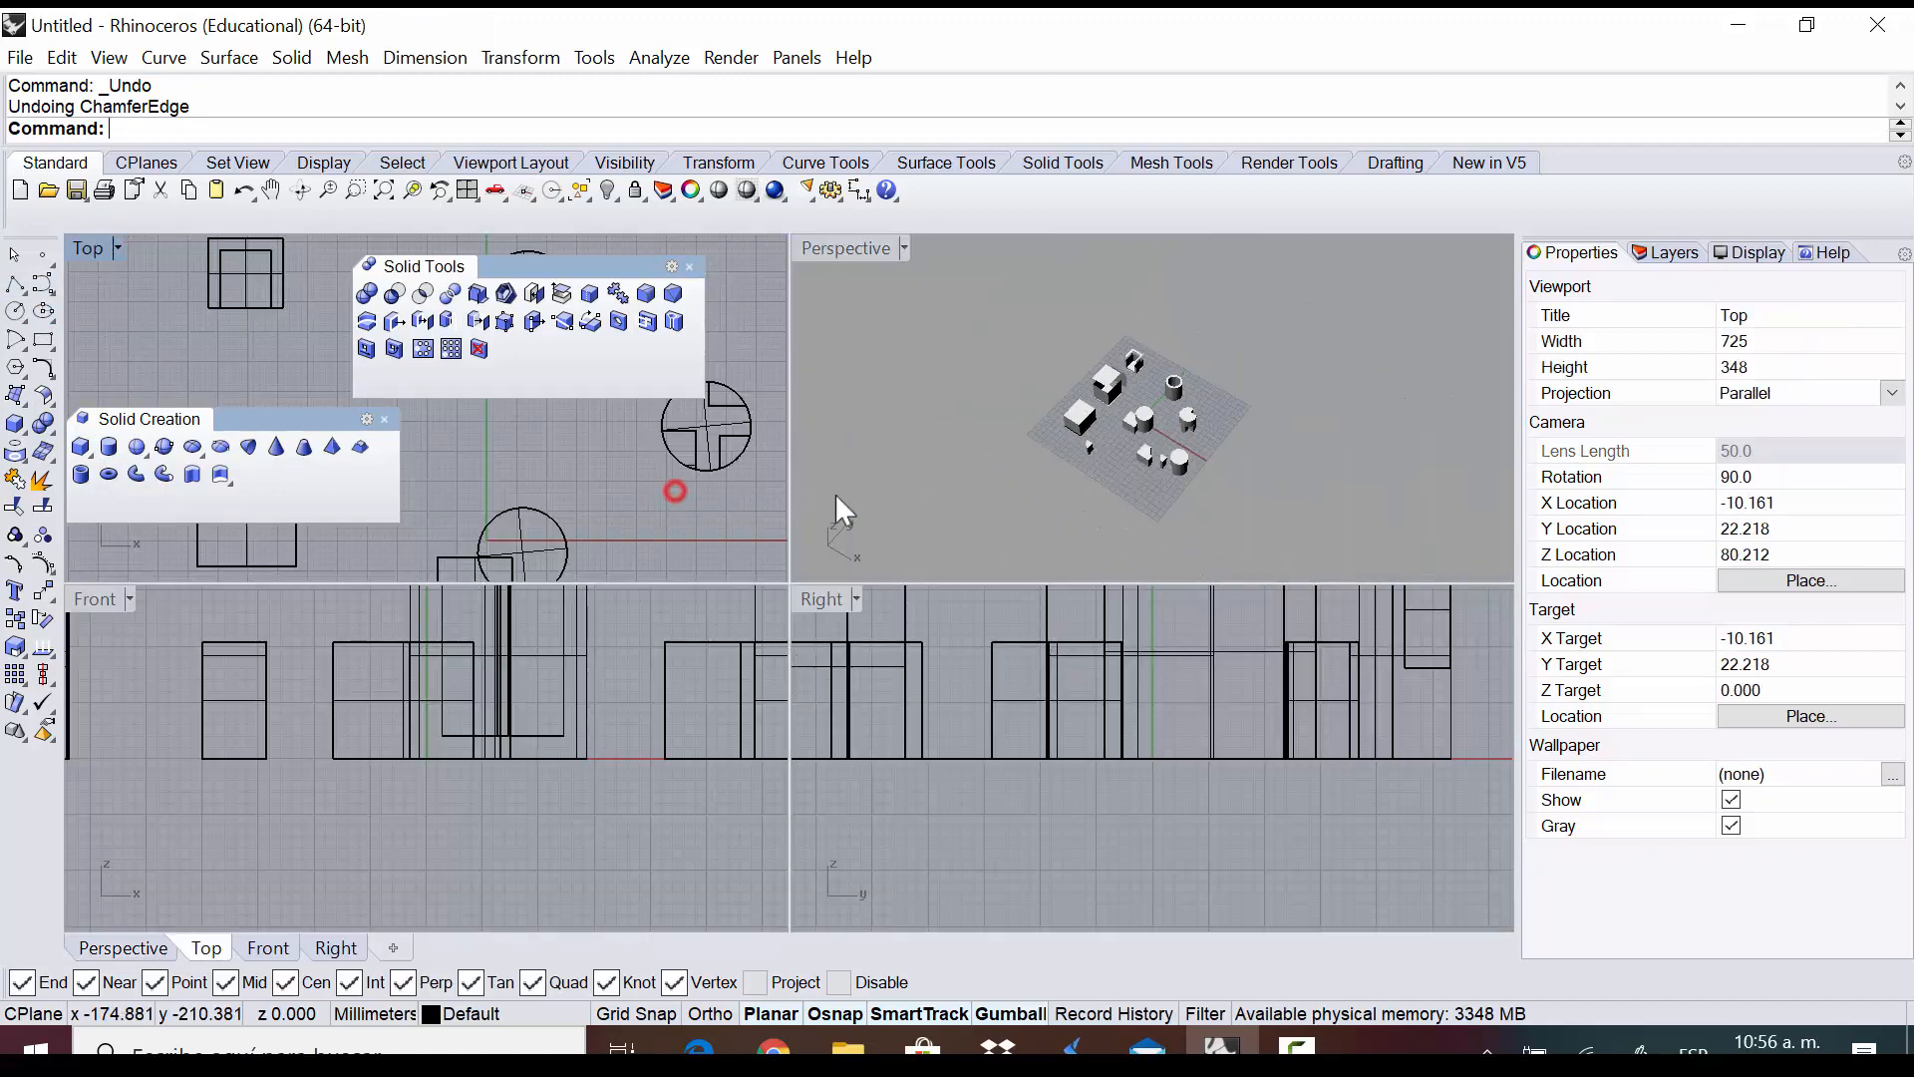
scroll(867, 504, "down", 2)
scroll(901, 519, "up", 2)
left_click_drag(263, 415, 396, 267)
scroll(391, 465, "down", 5)
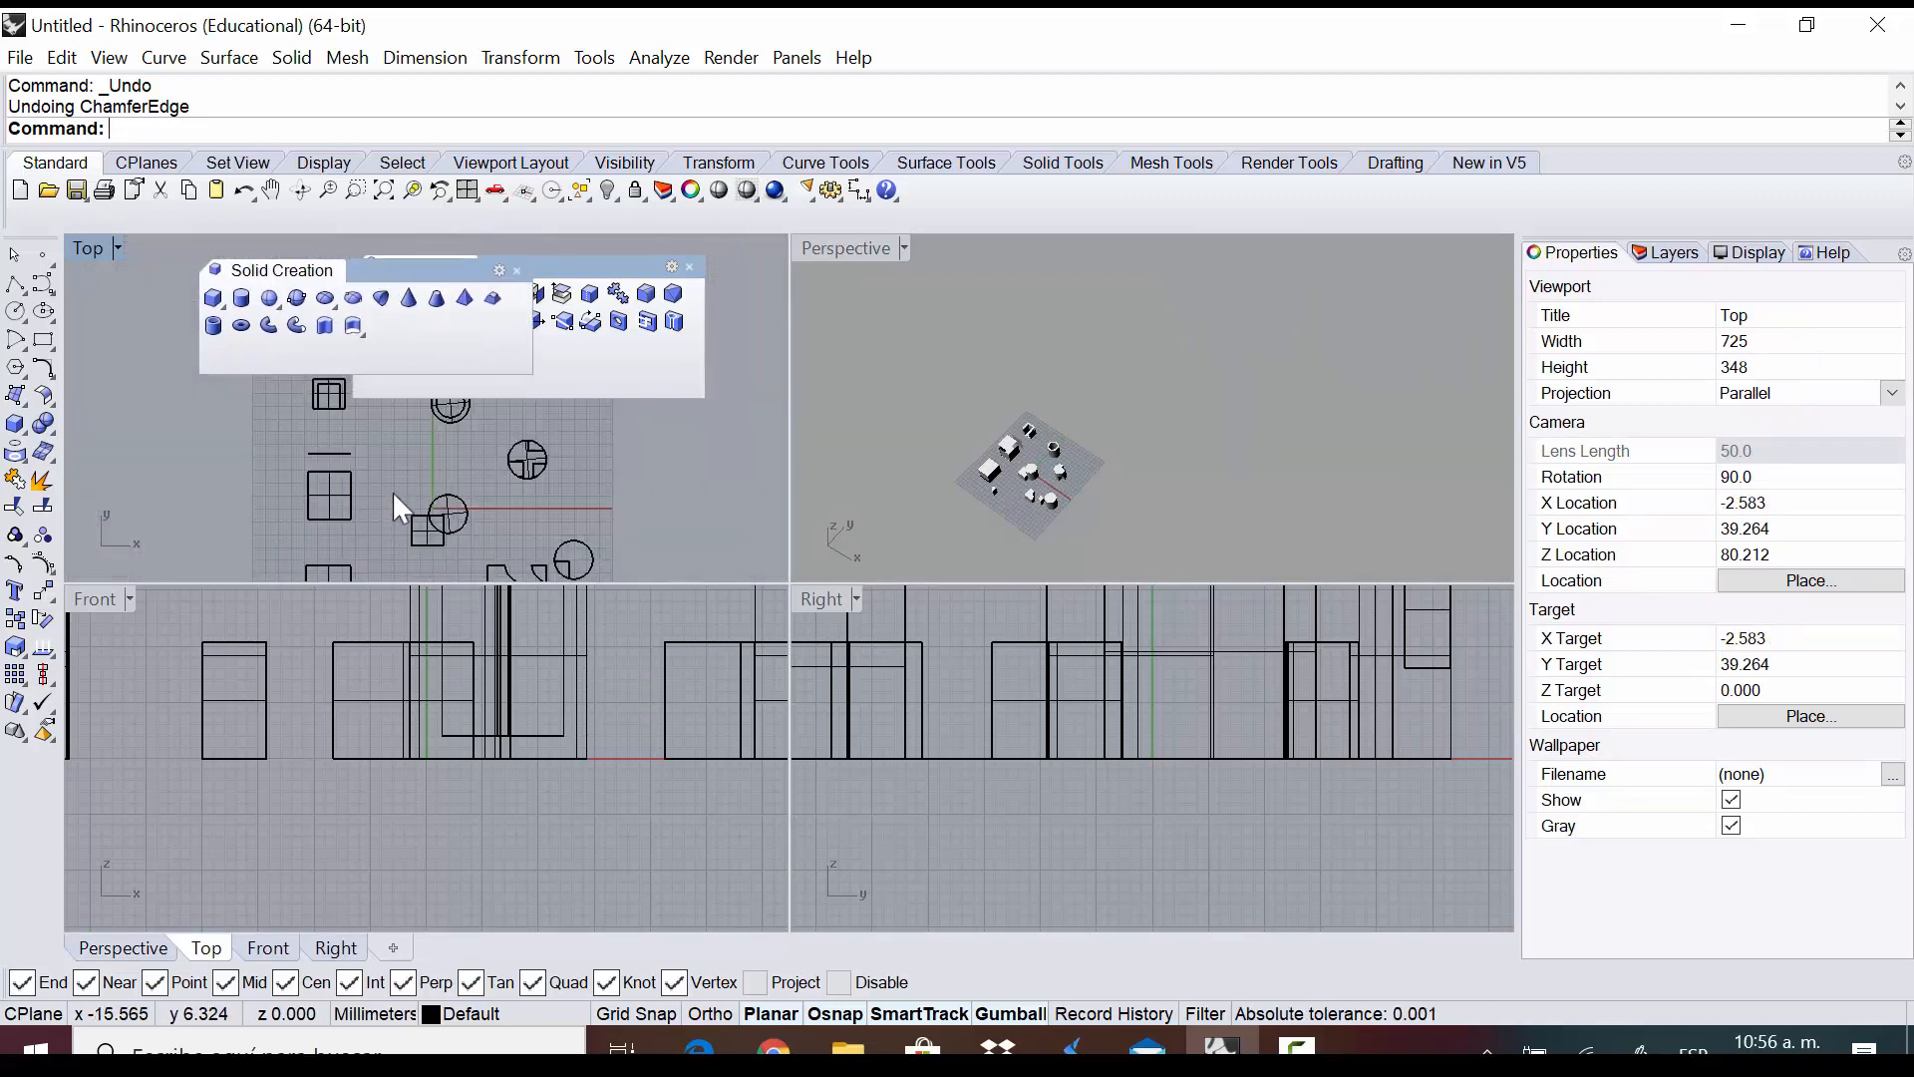
scroll(468, 466, "down", 5)
scroll(406, 529, "up", 13)
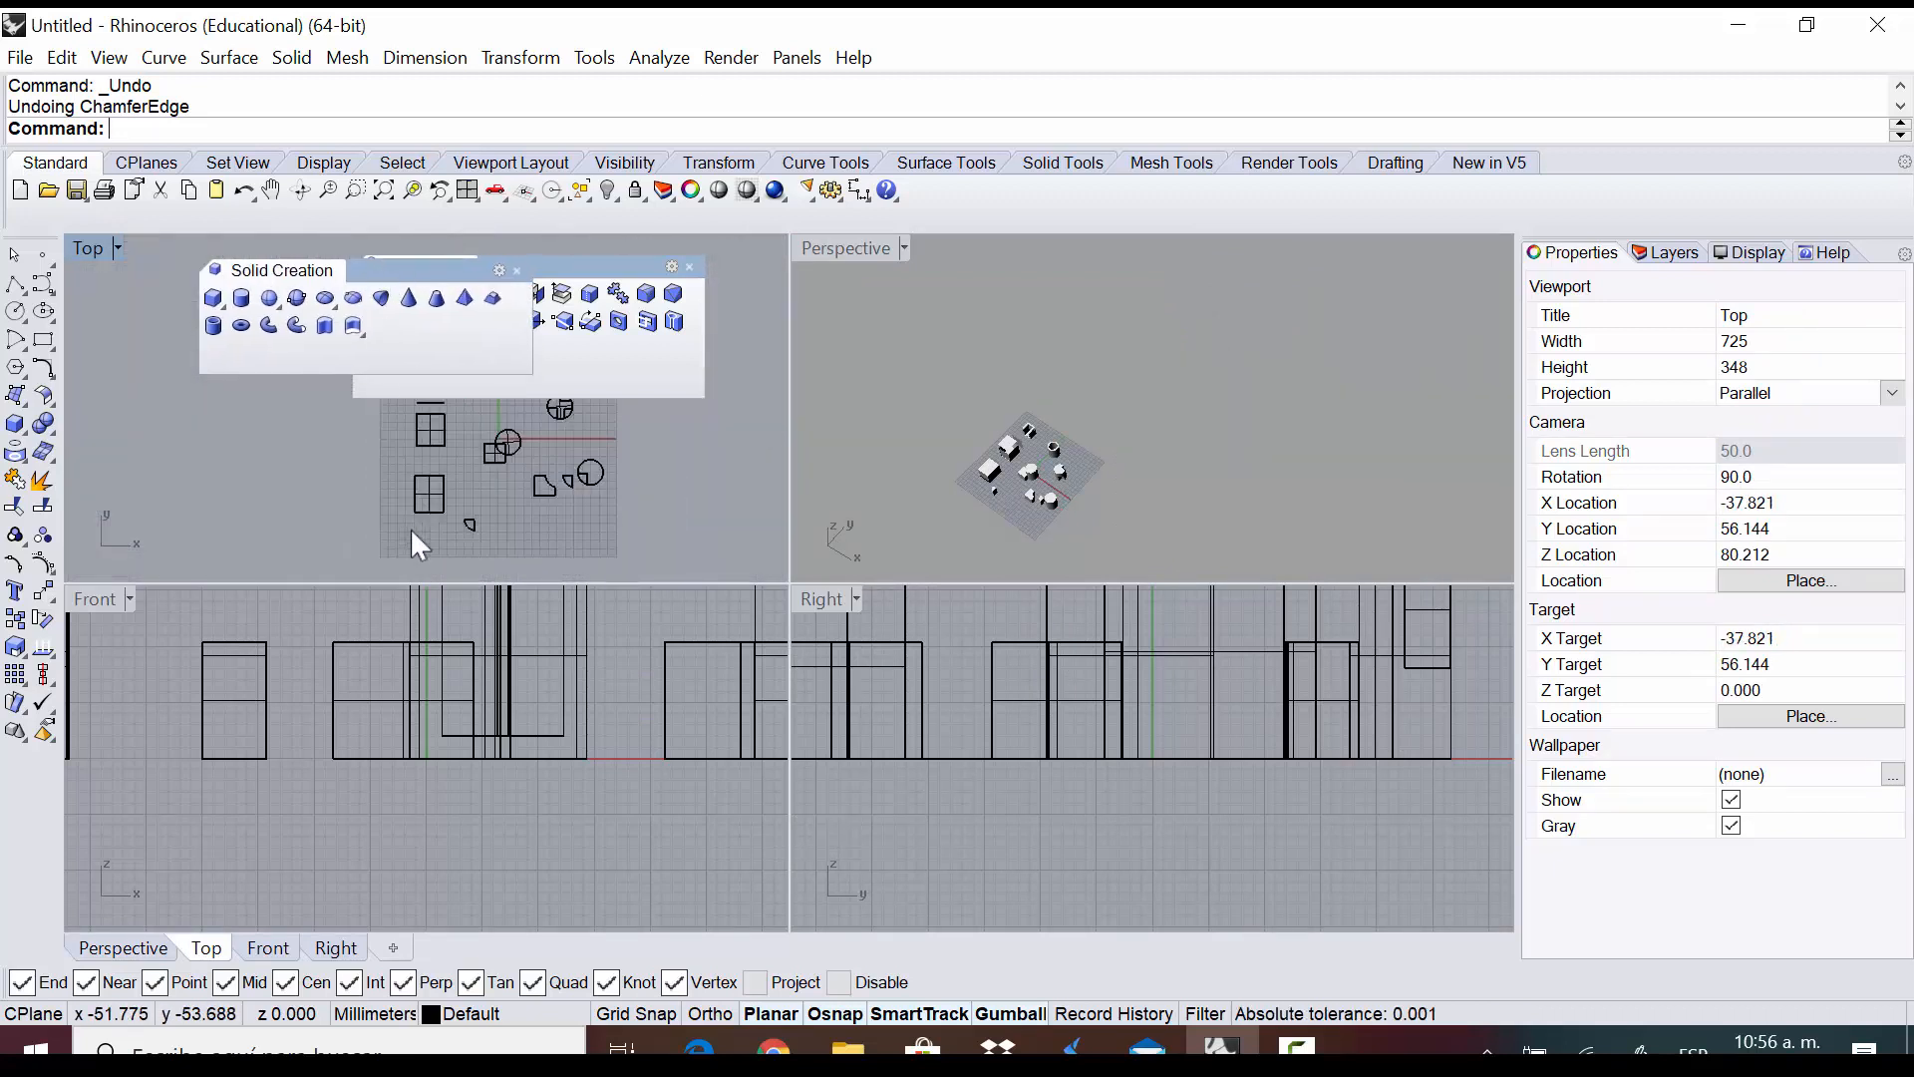
Draw an open S-shaped degree 3 control-point curve across the box in the Top view, with both ends extending beyond the box
left_click(42, 287)
scroll(391, 458, "up", 3)
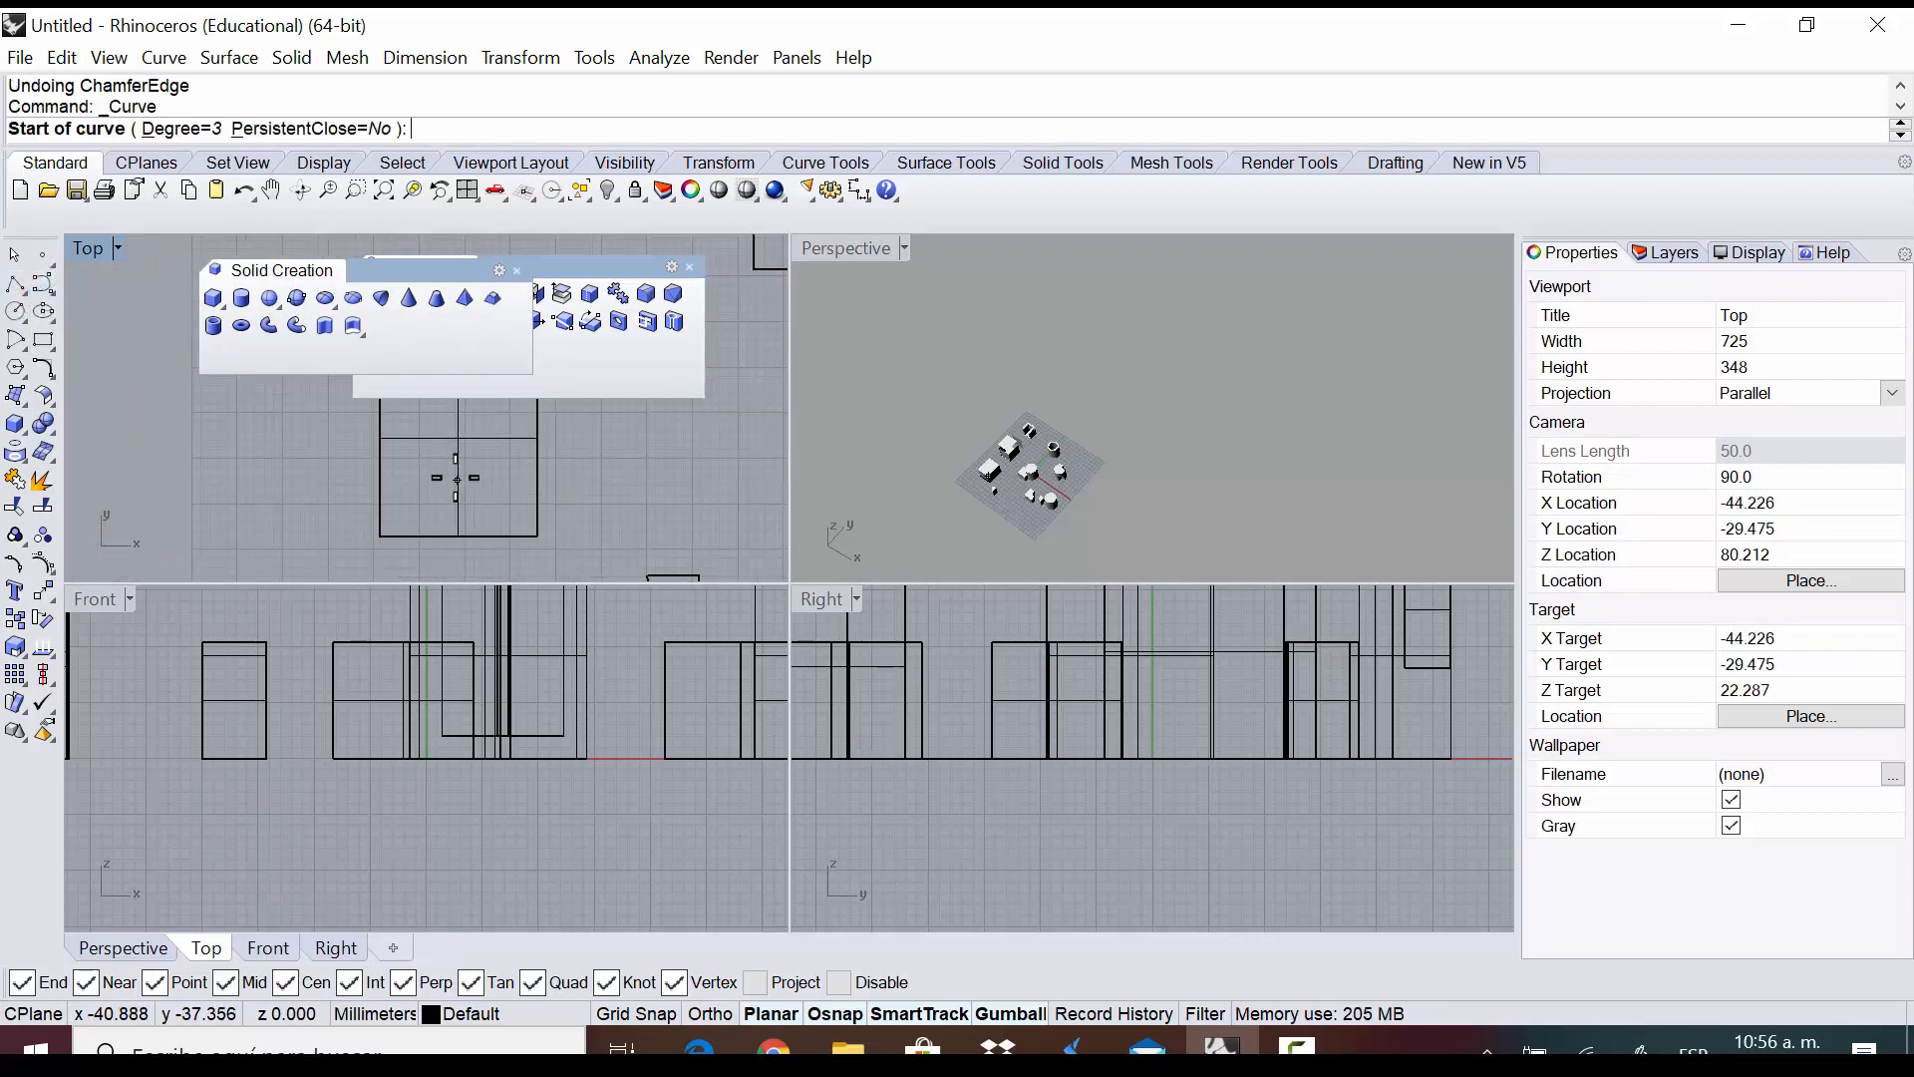
left_click(360, 551)
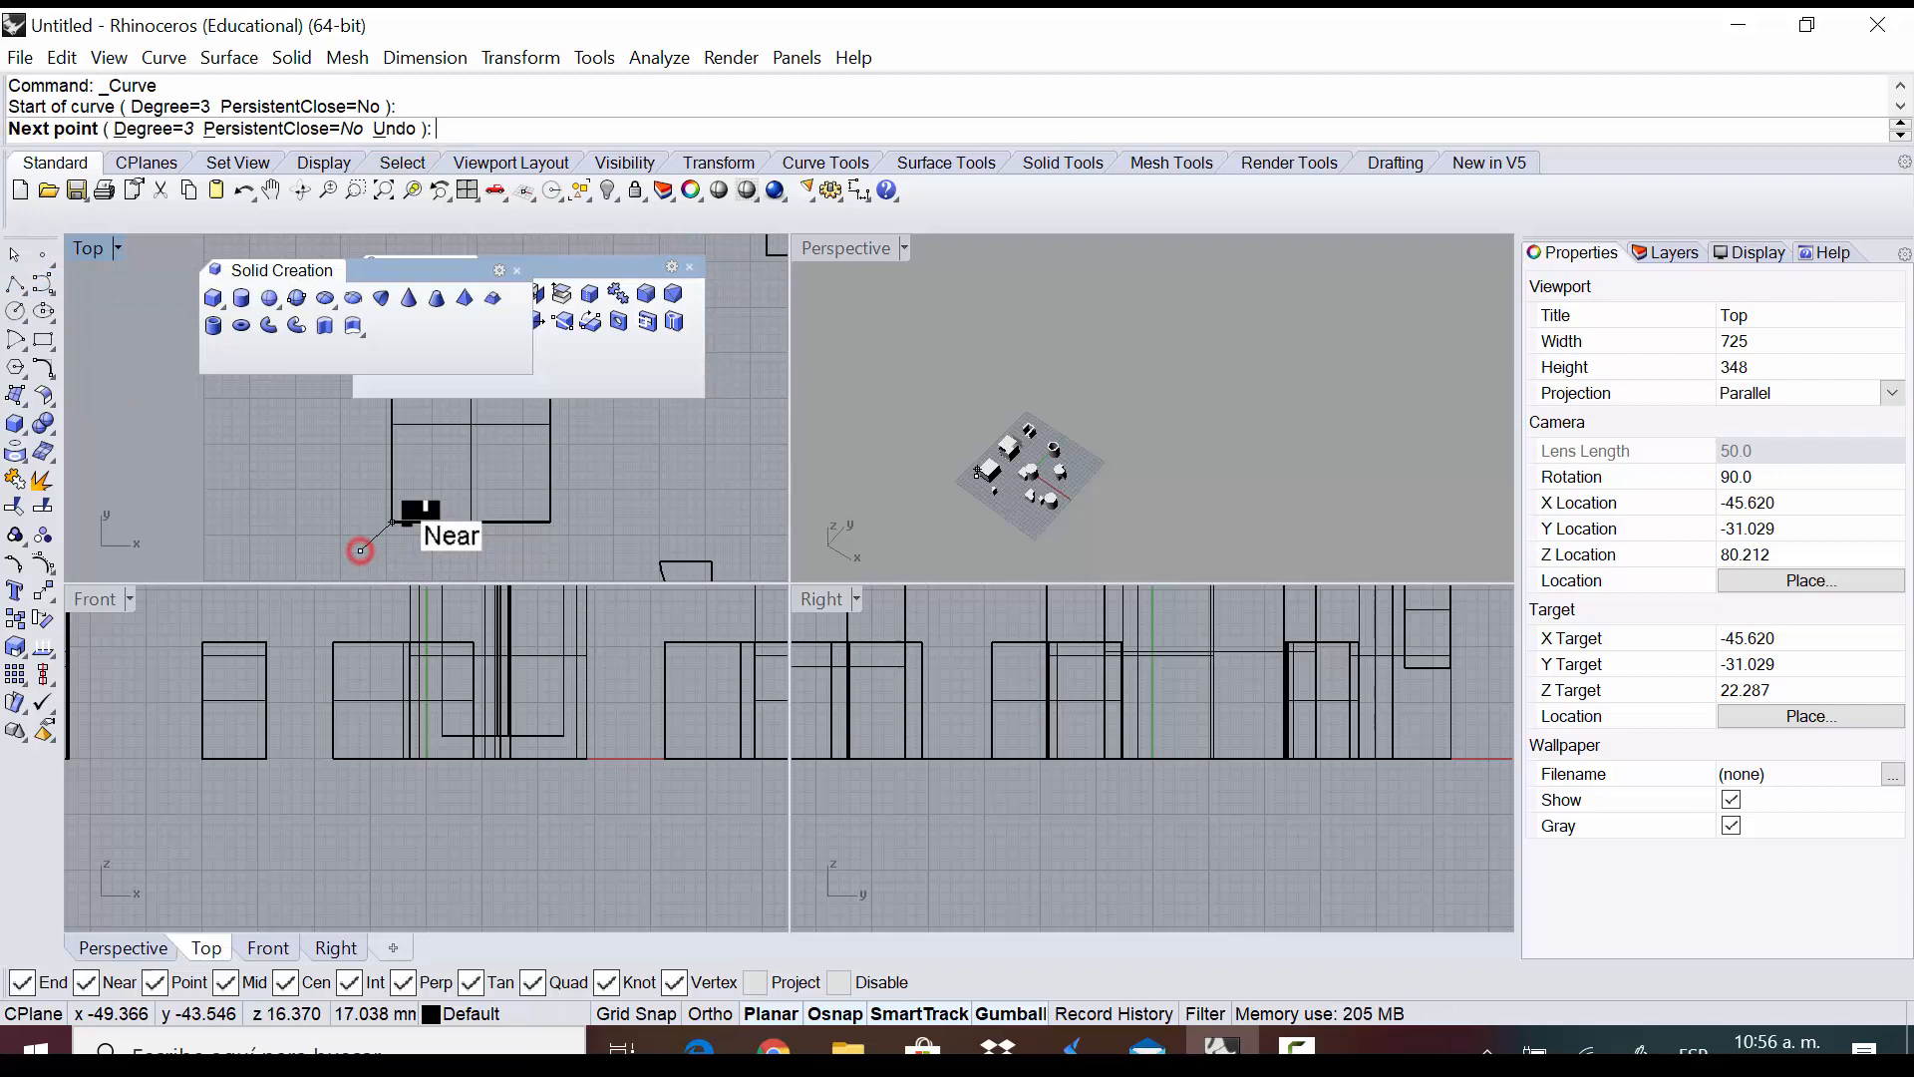
left_click(432, 481)
left_click(503, 489)
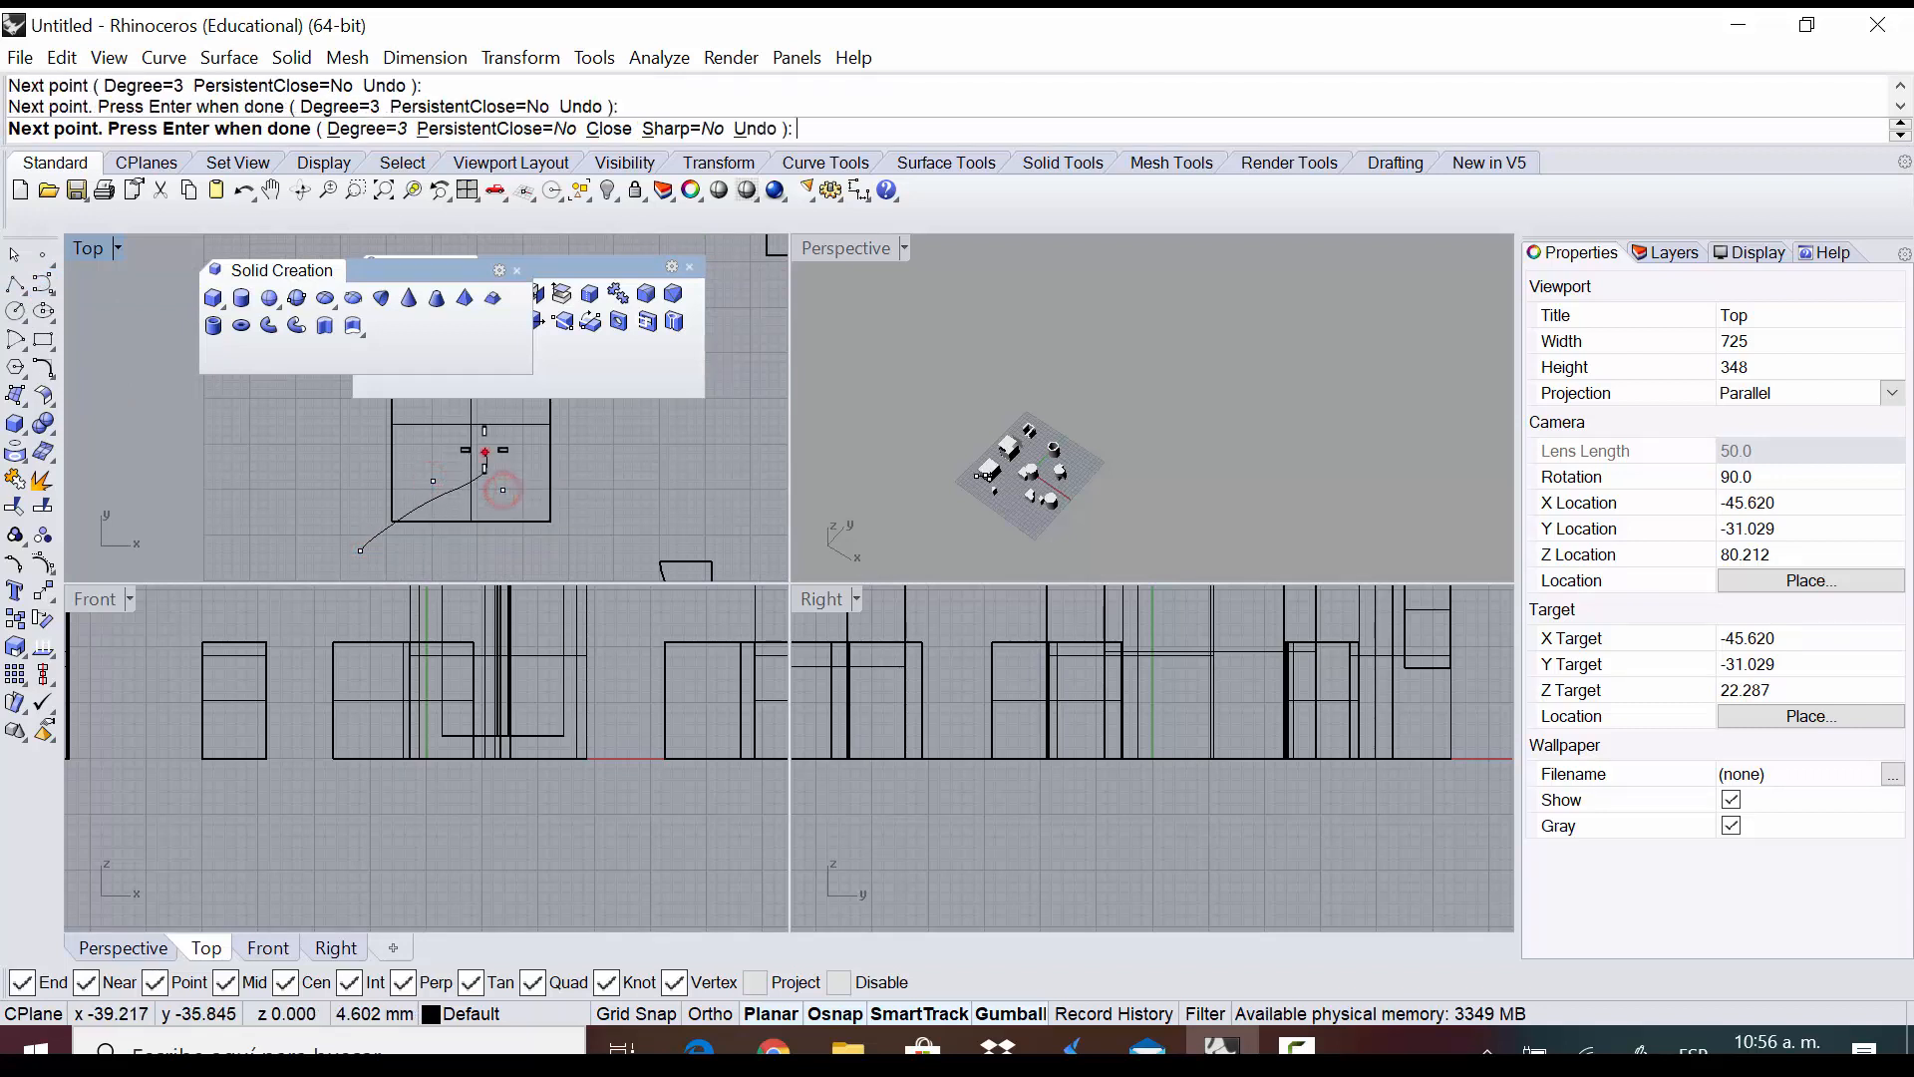
left_click(483, 453)
scroll(510, 558, "down", 10)
scroll(507, 485, "up", 8)
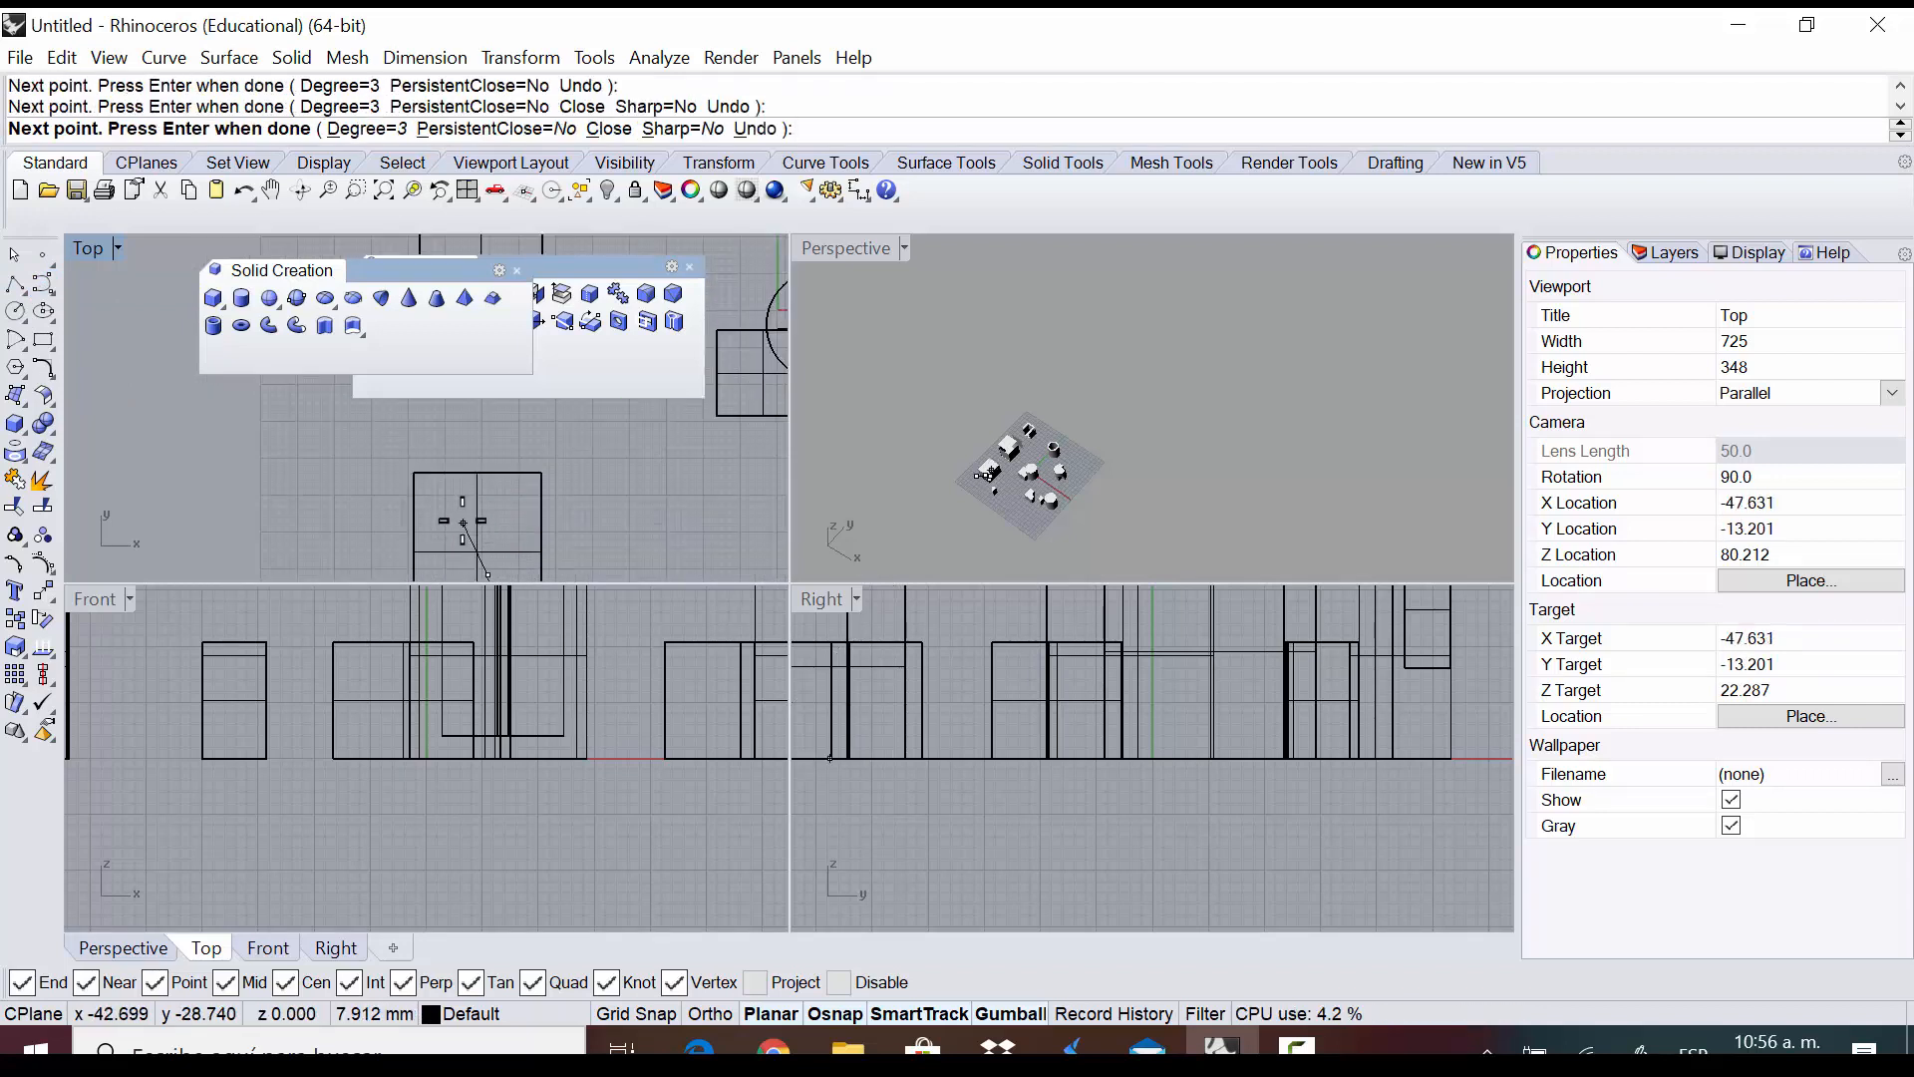
left_click(459, 522)
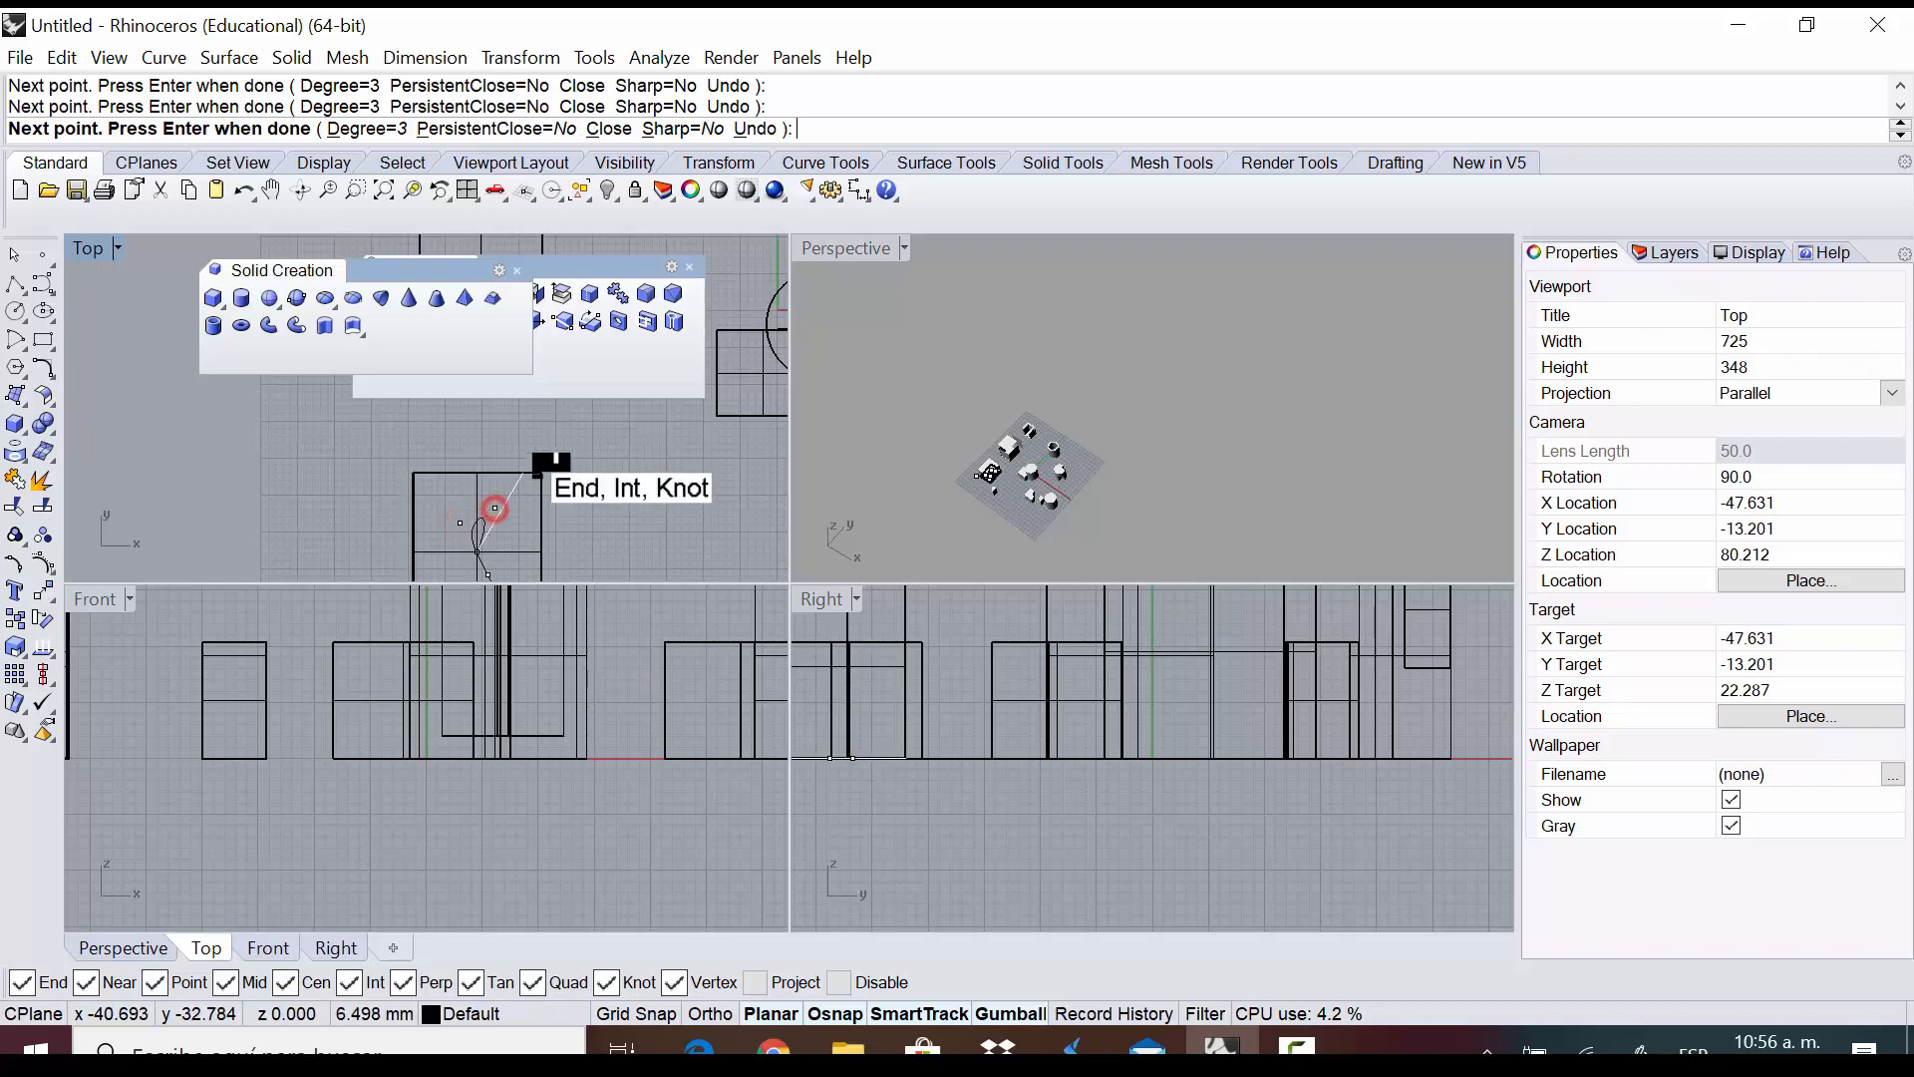
left_click(494, 508)
left_click(597, 479)
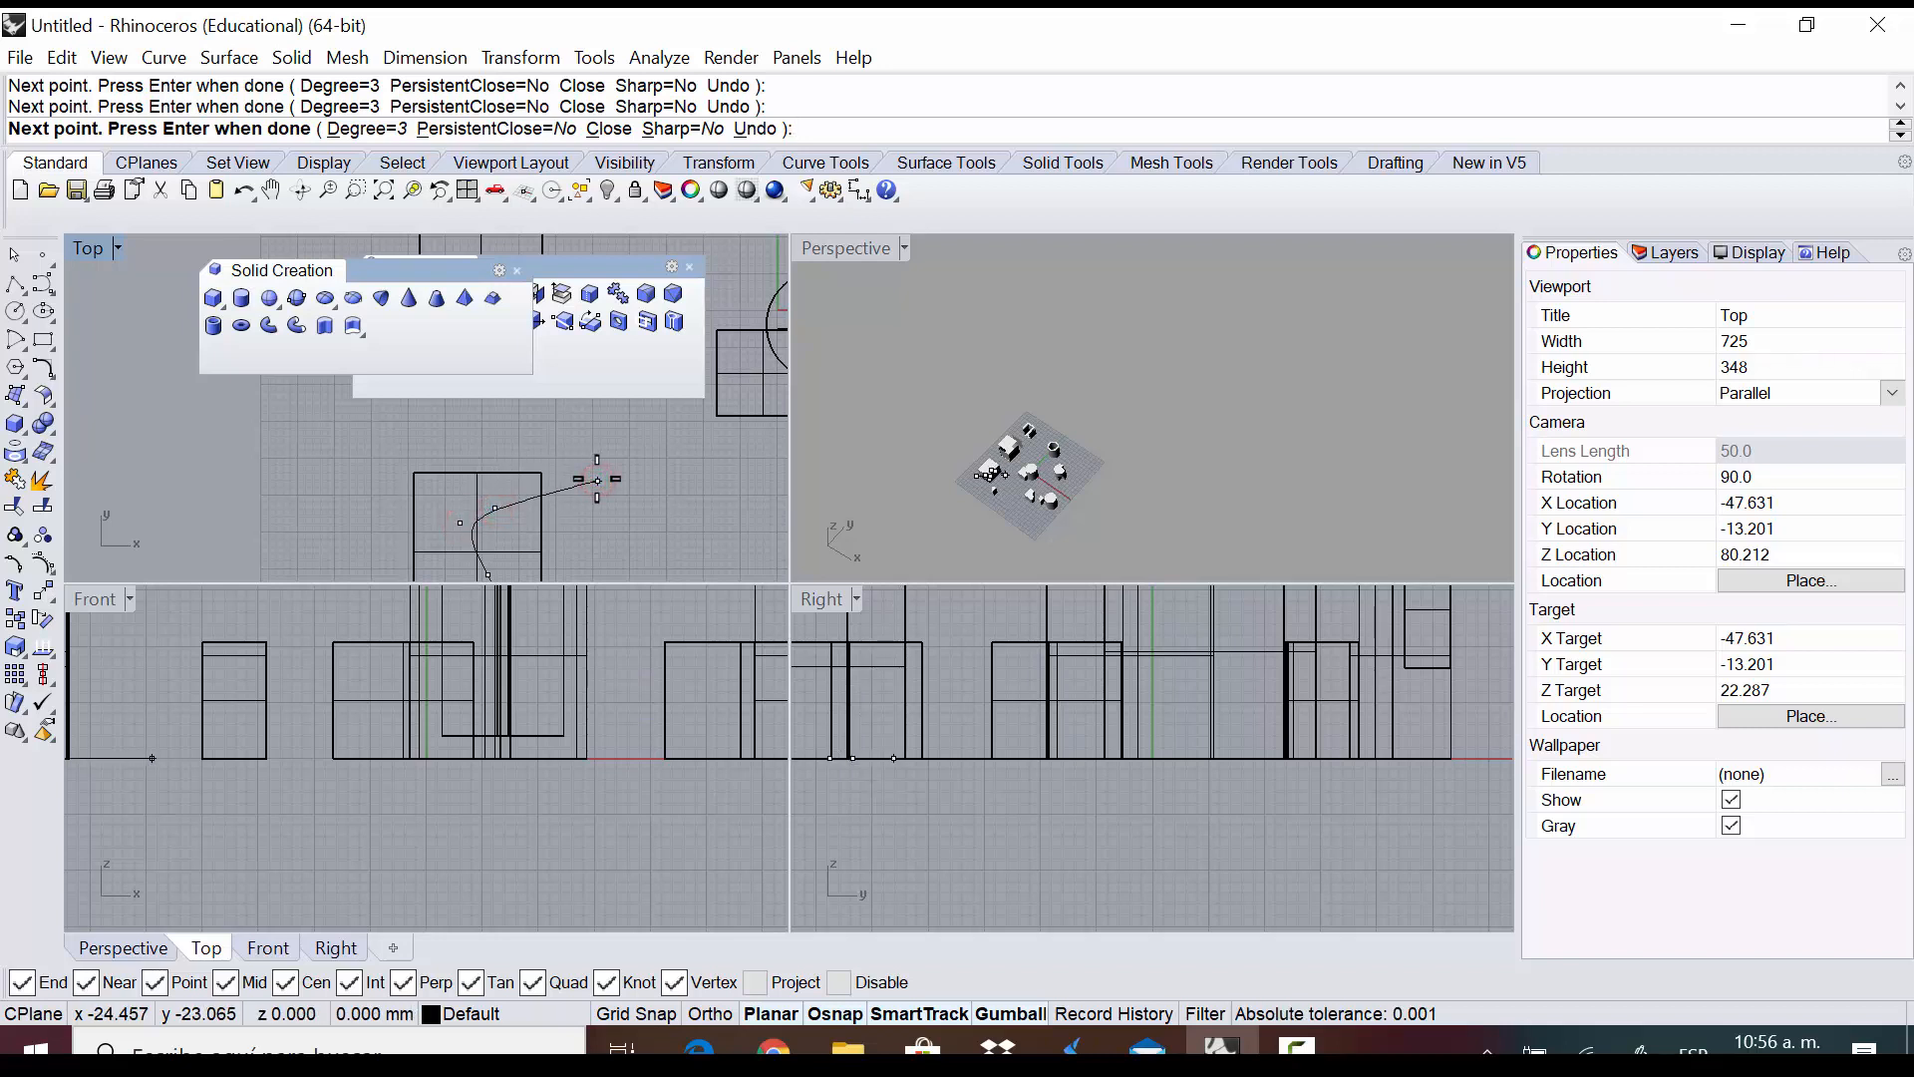
key("Return")
key("Return")
scroll(662, 431, "down", 3)
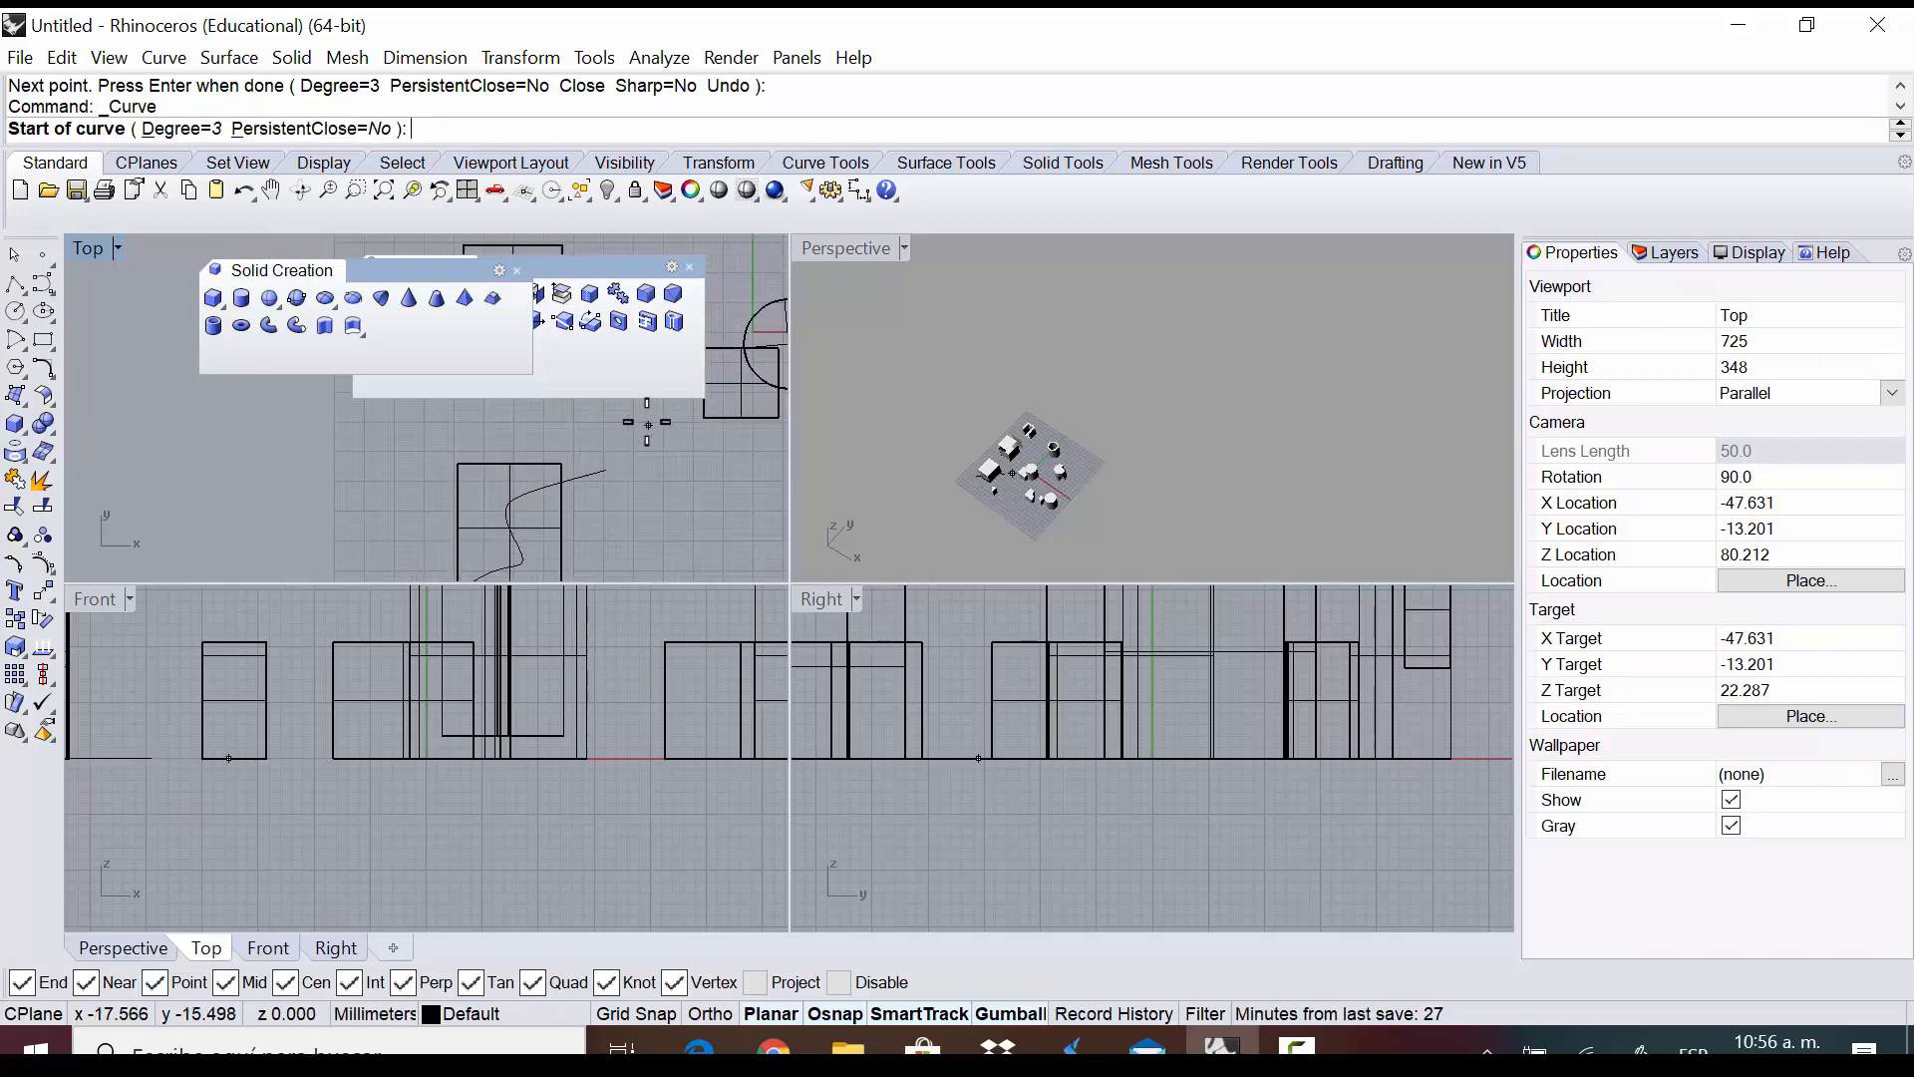
key("Escape")
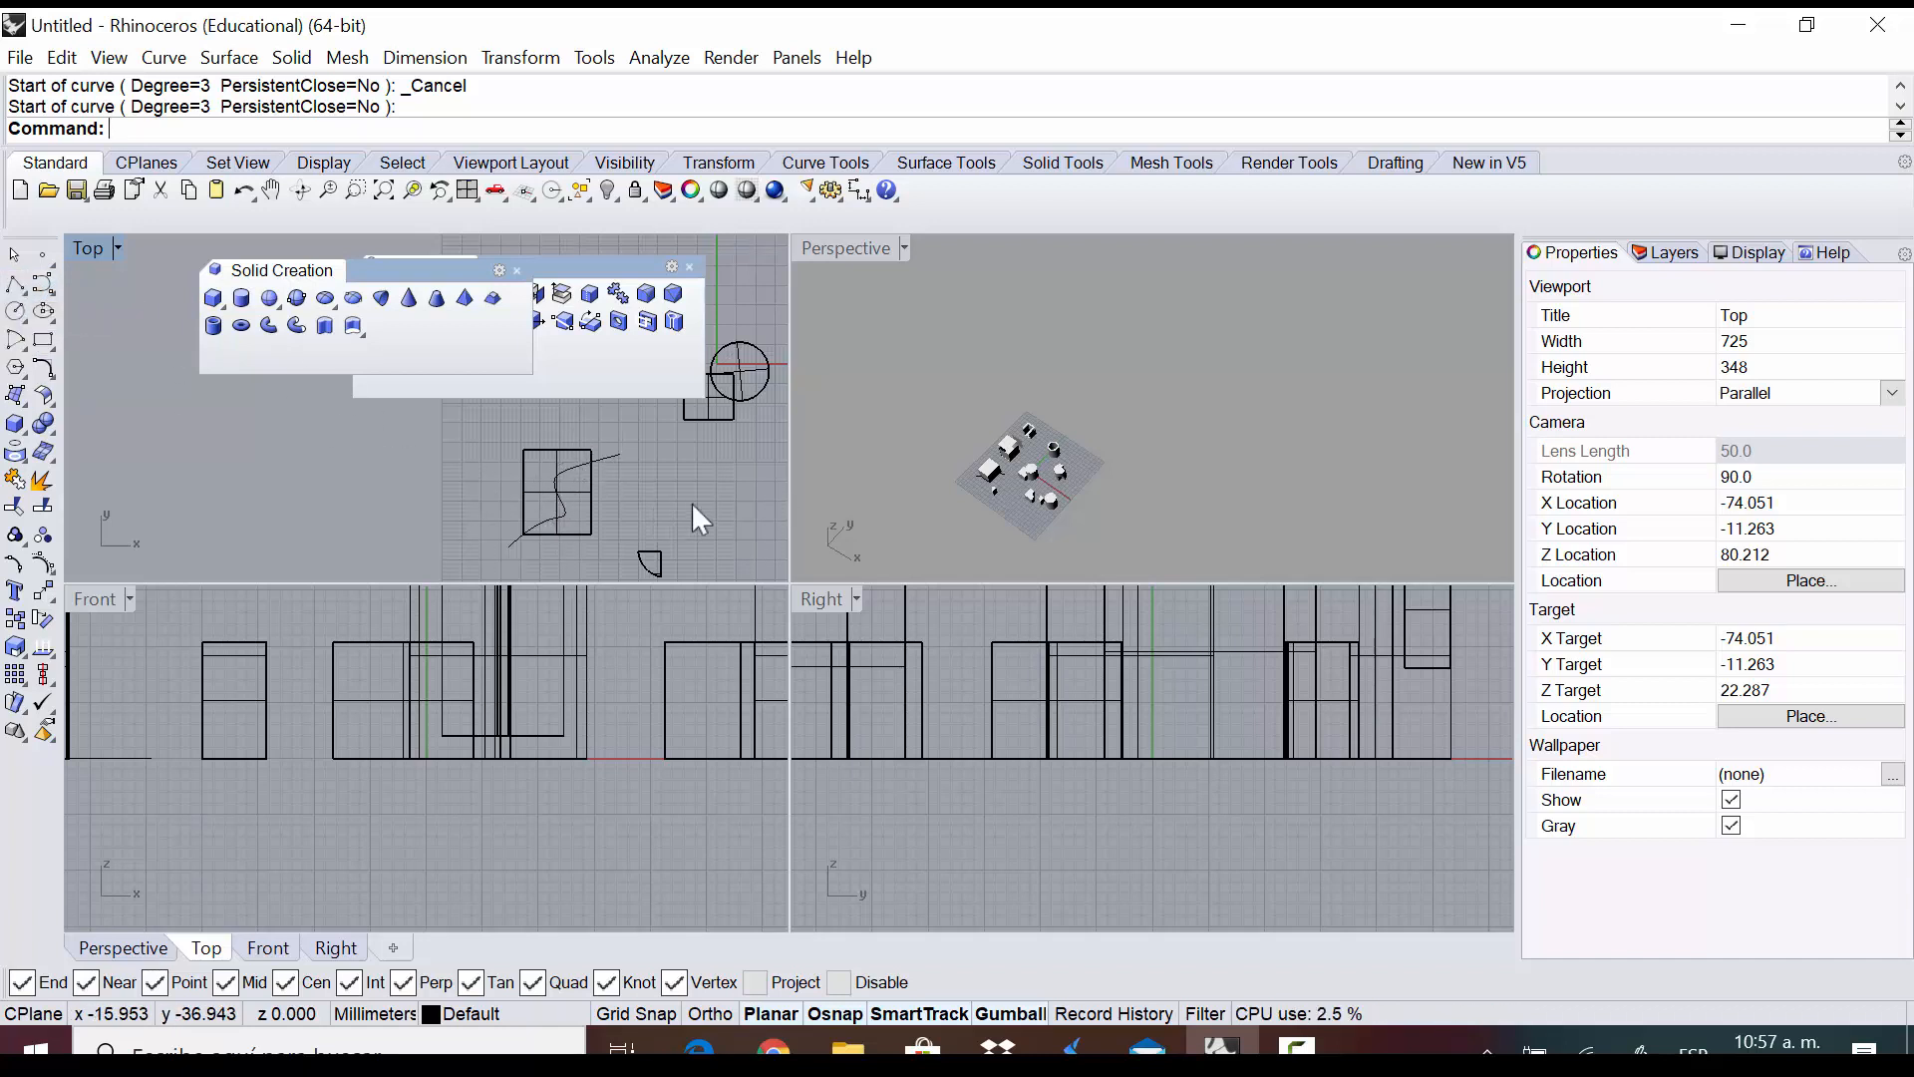
Maximize the Perspective view and raise the S-shaped curve vertically from the ground plane to above the box's top face
double_click(866, 246)
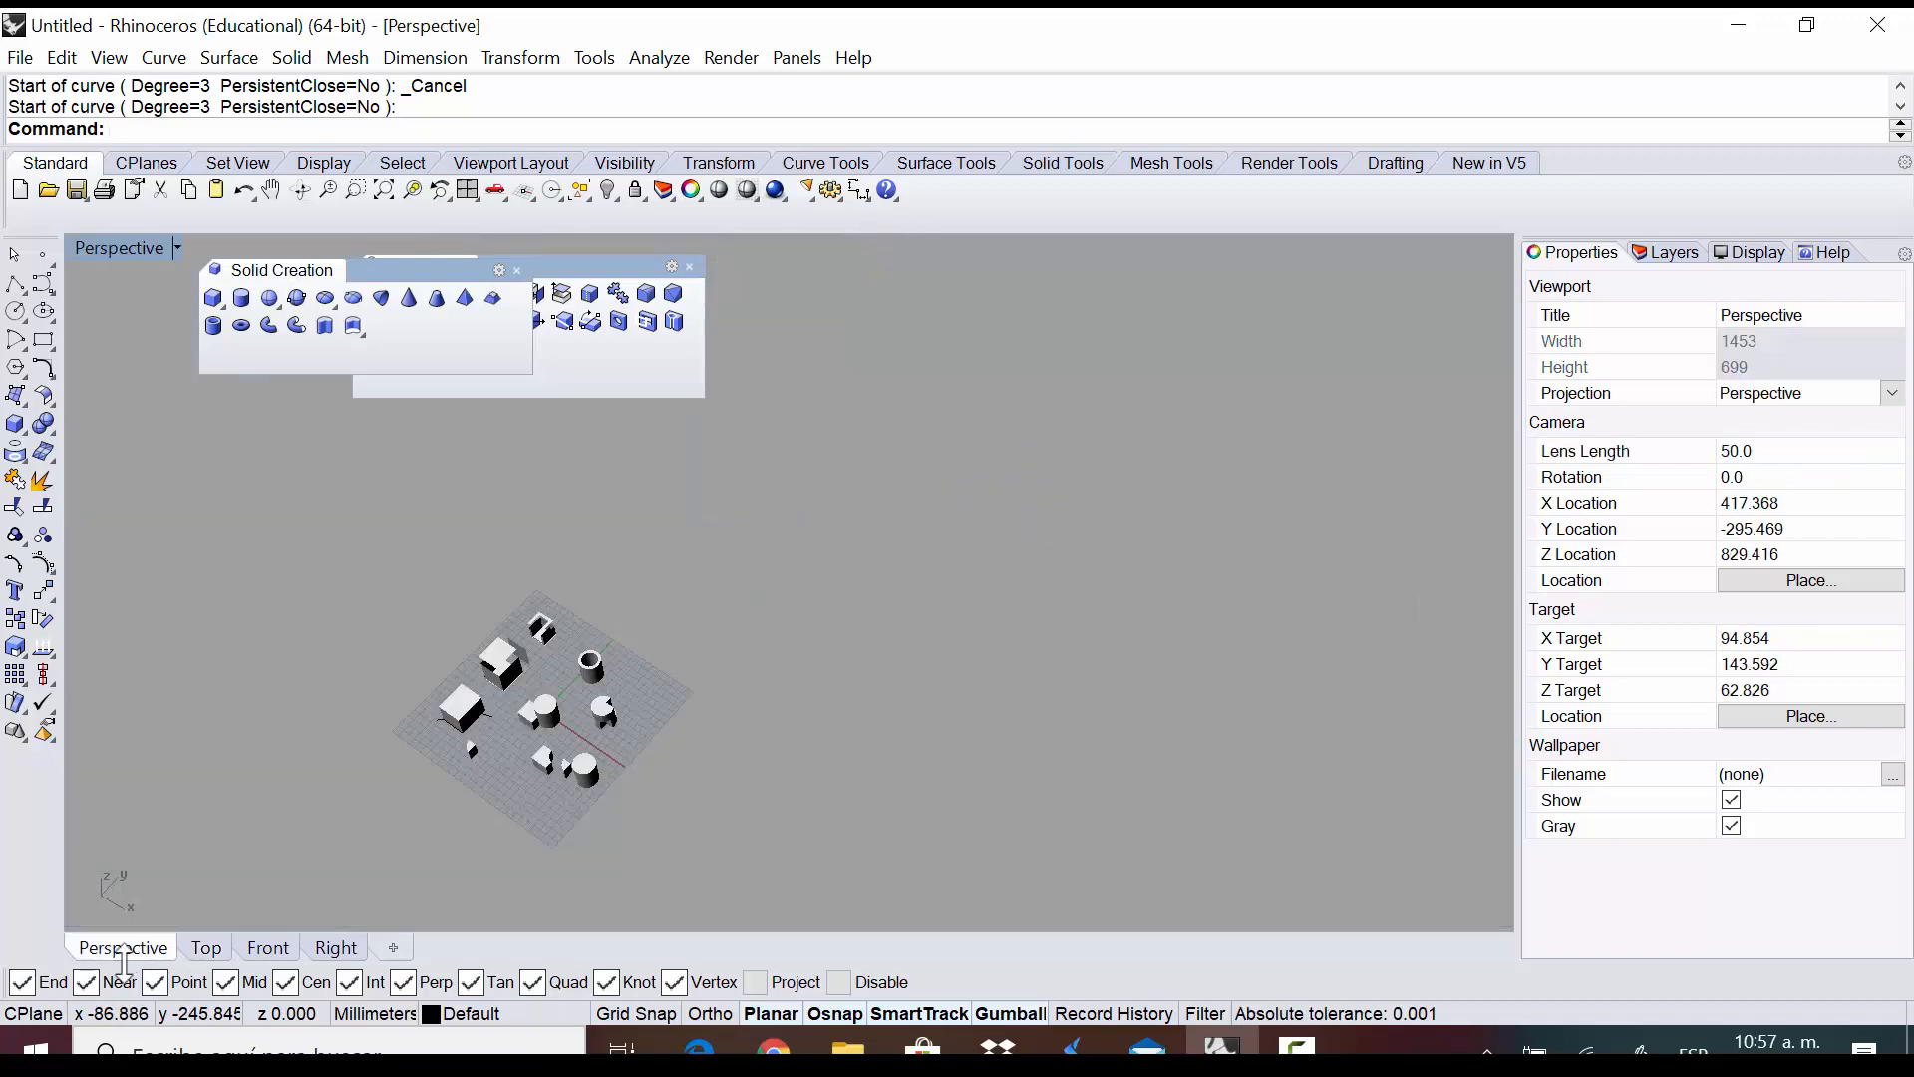
scroll(393, 708, "up", 15)
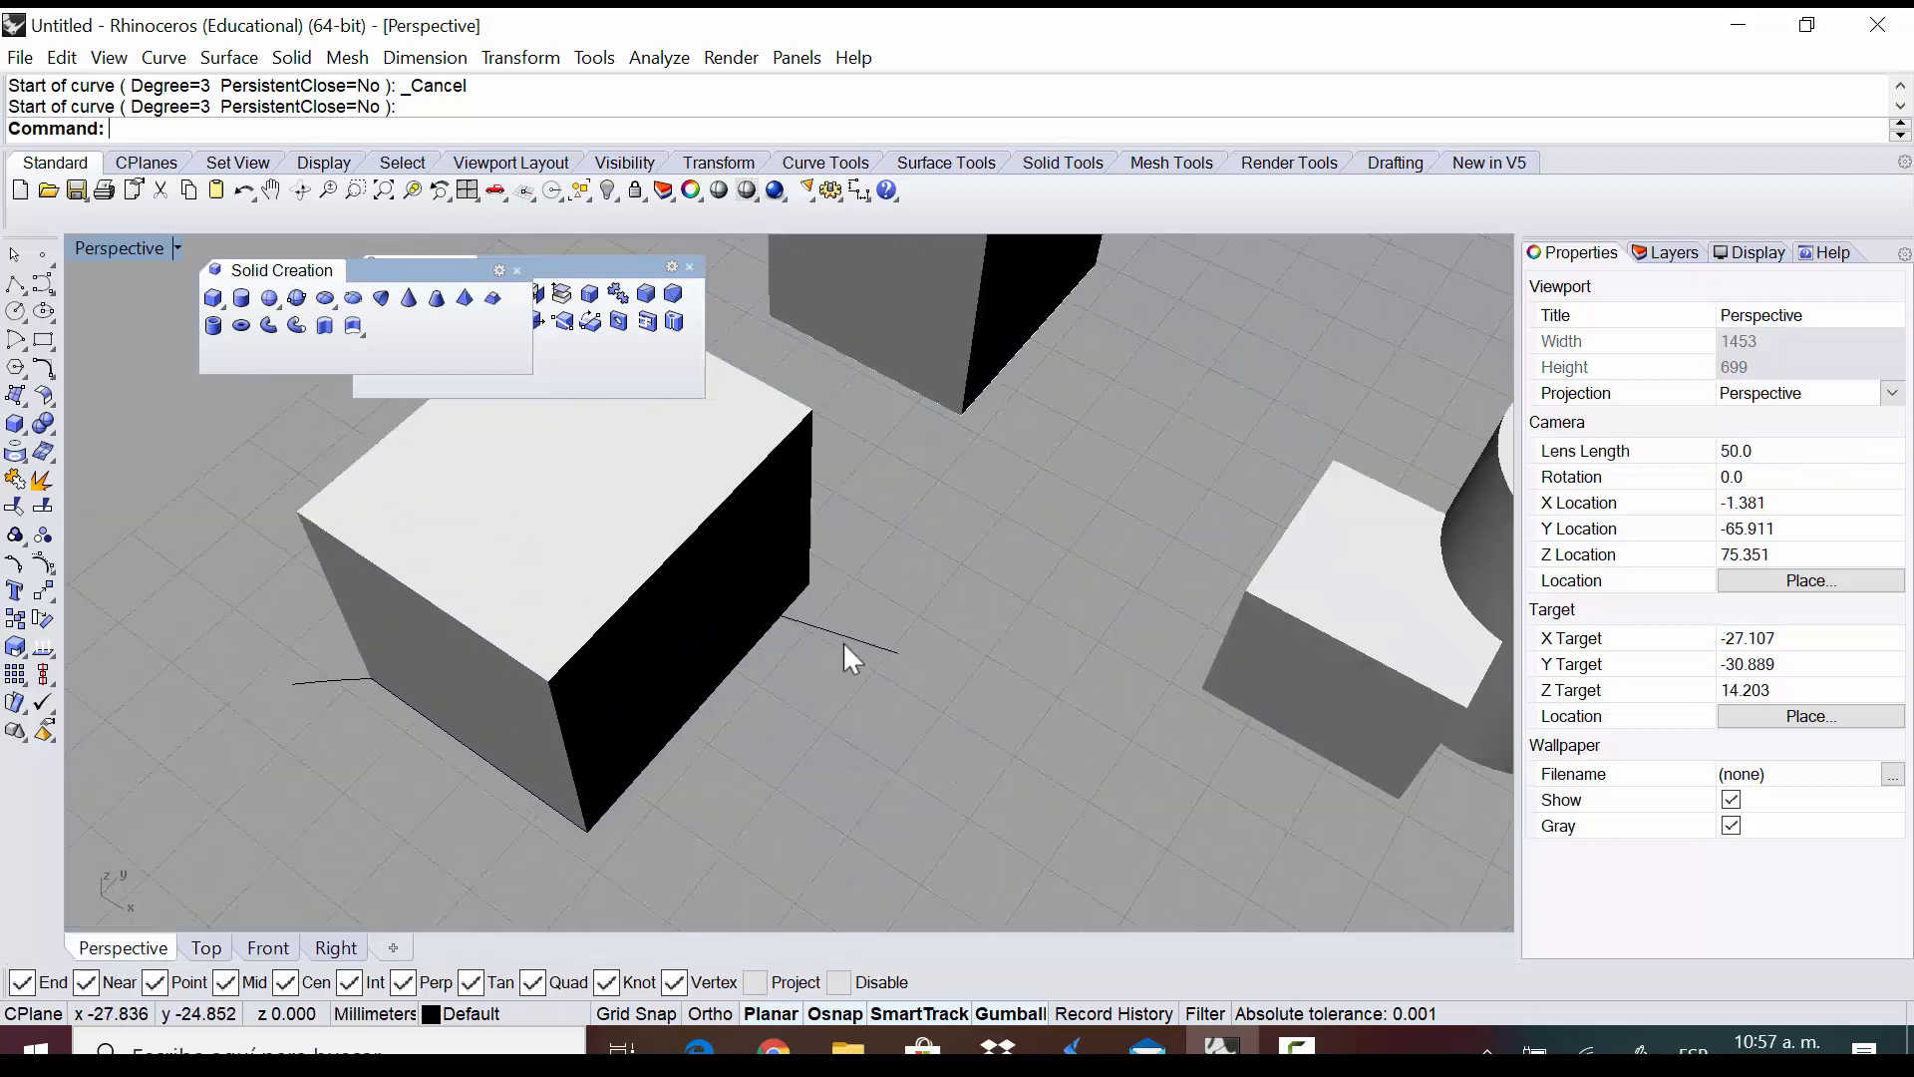
left_click(845, 645)
scroll(1266, 568, "down", 5)
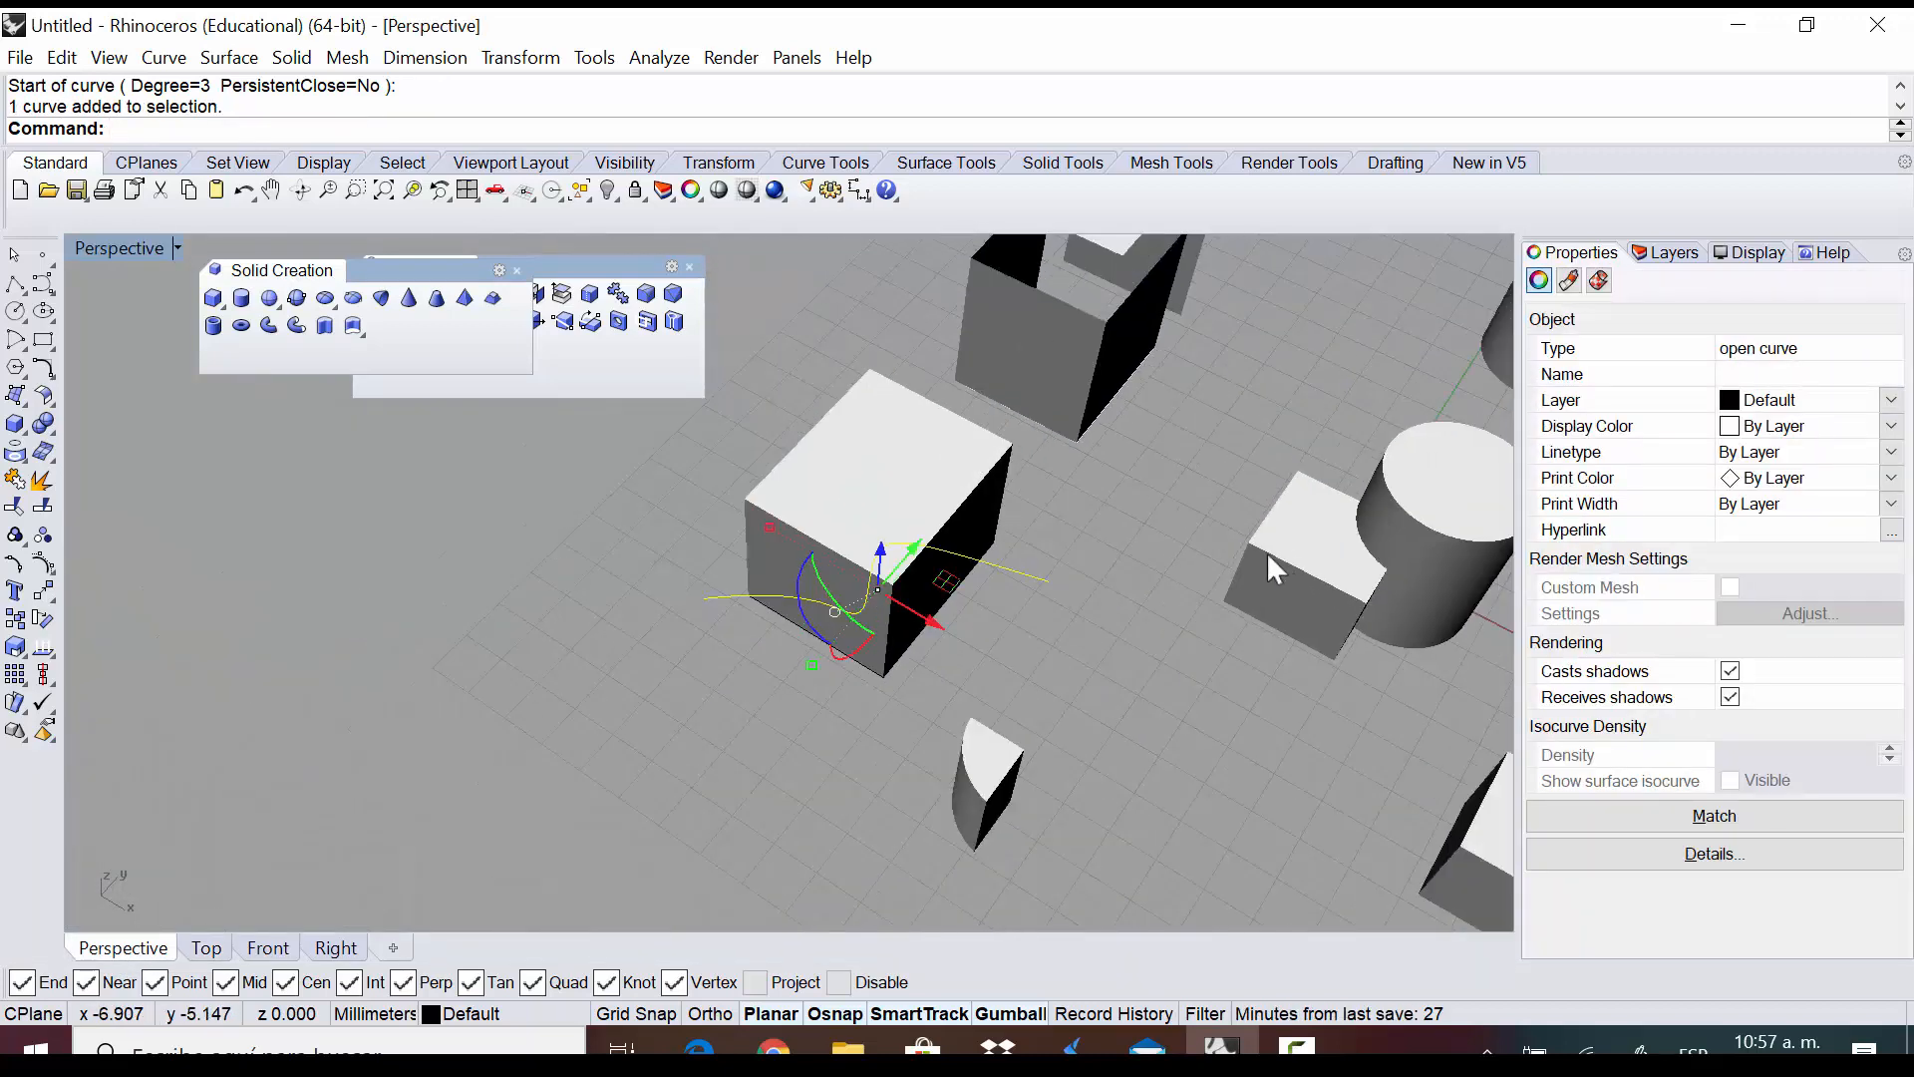
scroll(917, 533, "up", 3)
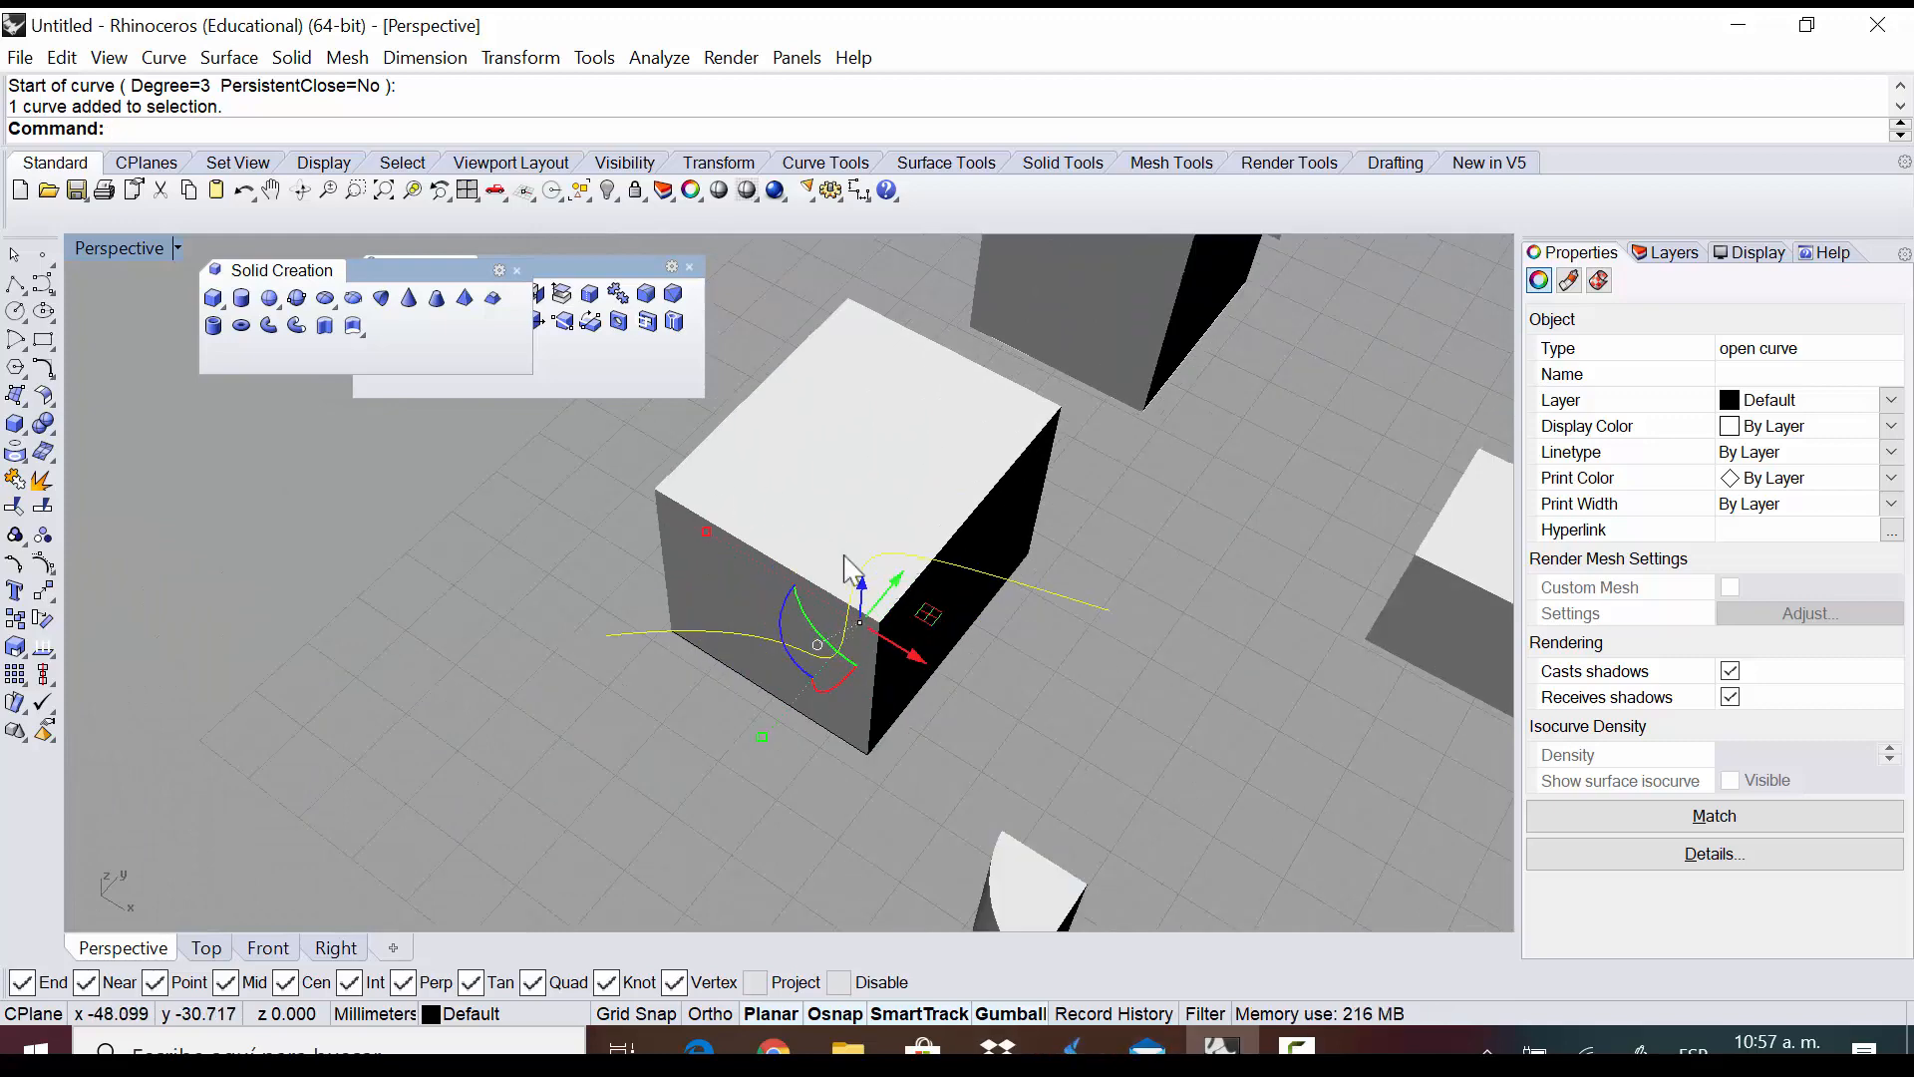
left_click_drag(869, 597, 880, 438)
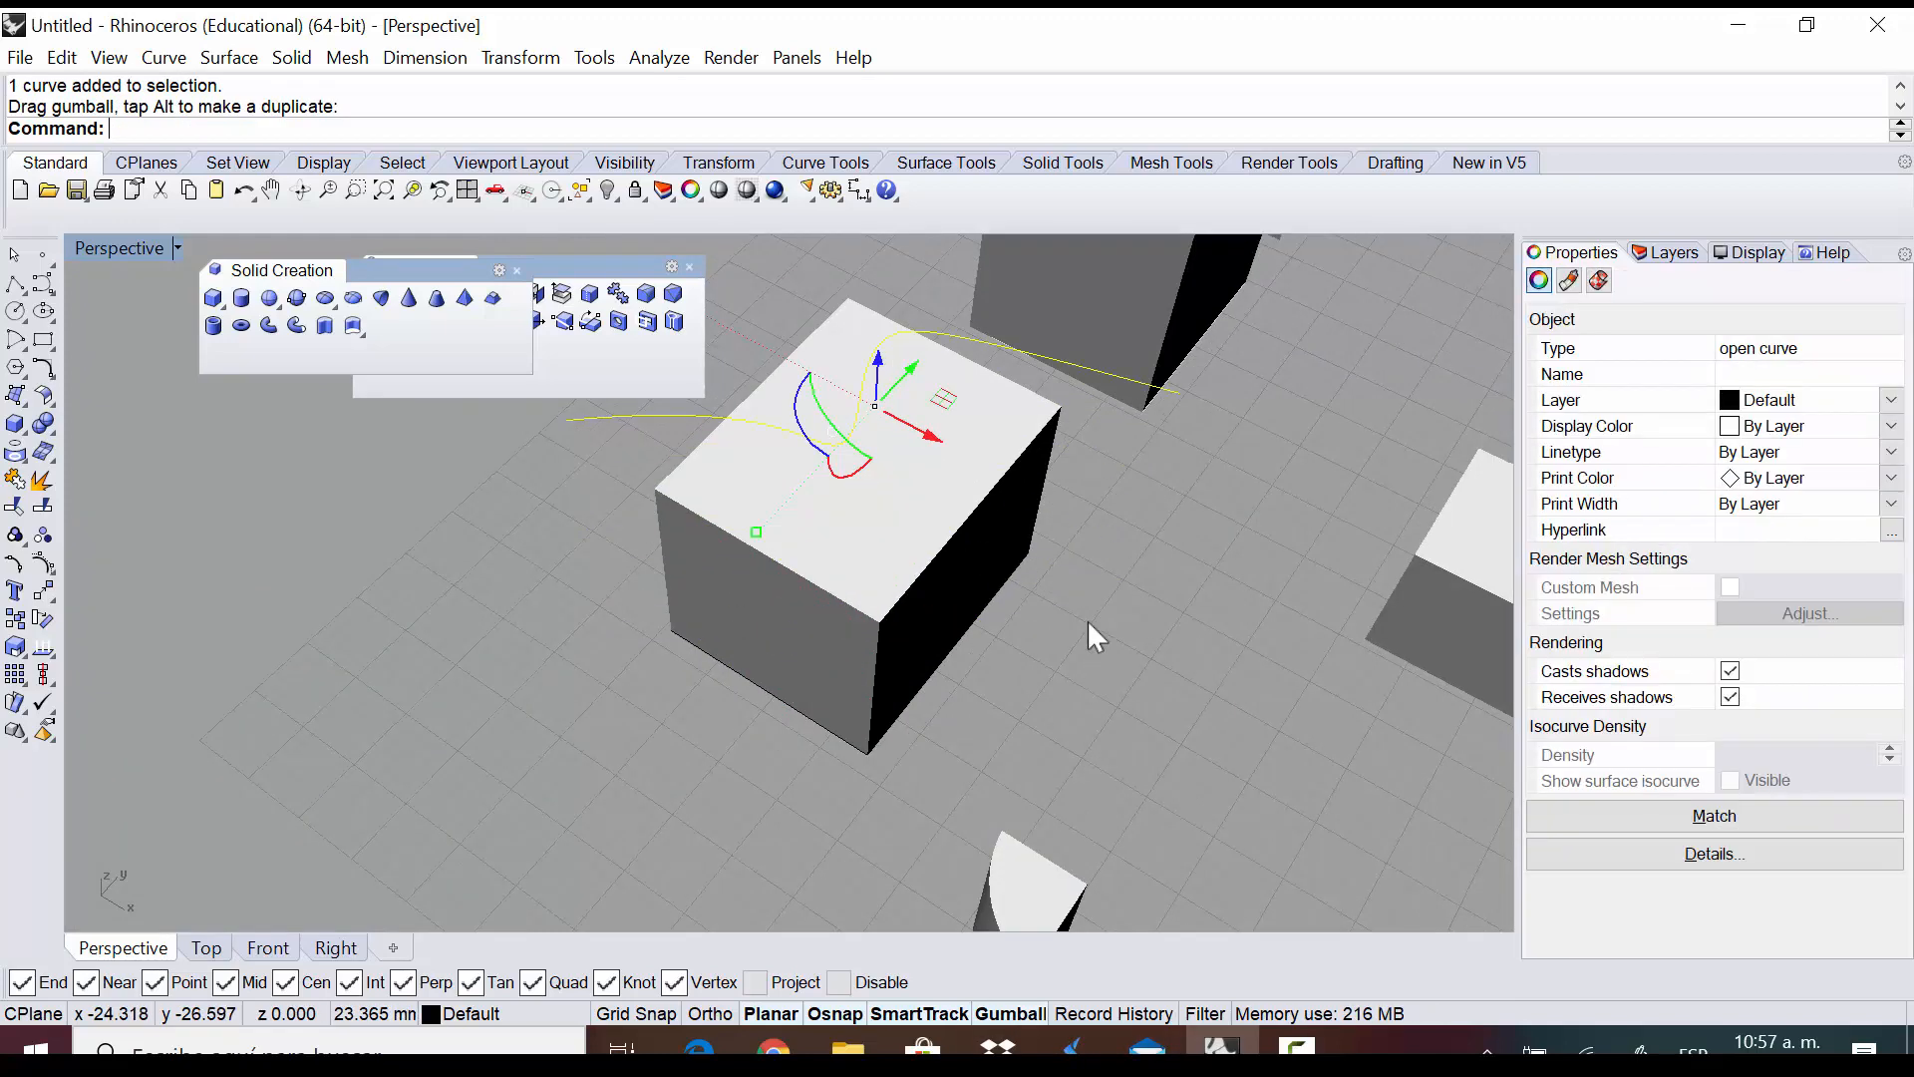
Deselect the raised curve, check its position over the box from several angles, and move the Solid Creation palette off Solid Tools
right_click_drag(1086, 619, 1077, 354)
right_click_drag(952, 355, 875, 698)
left_click(887, 695)
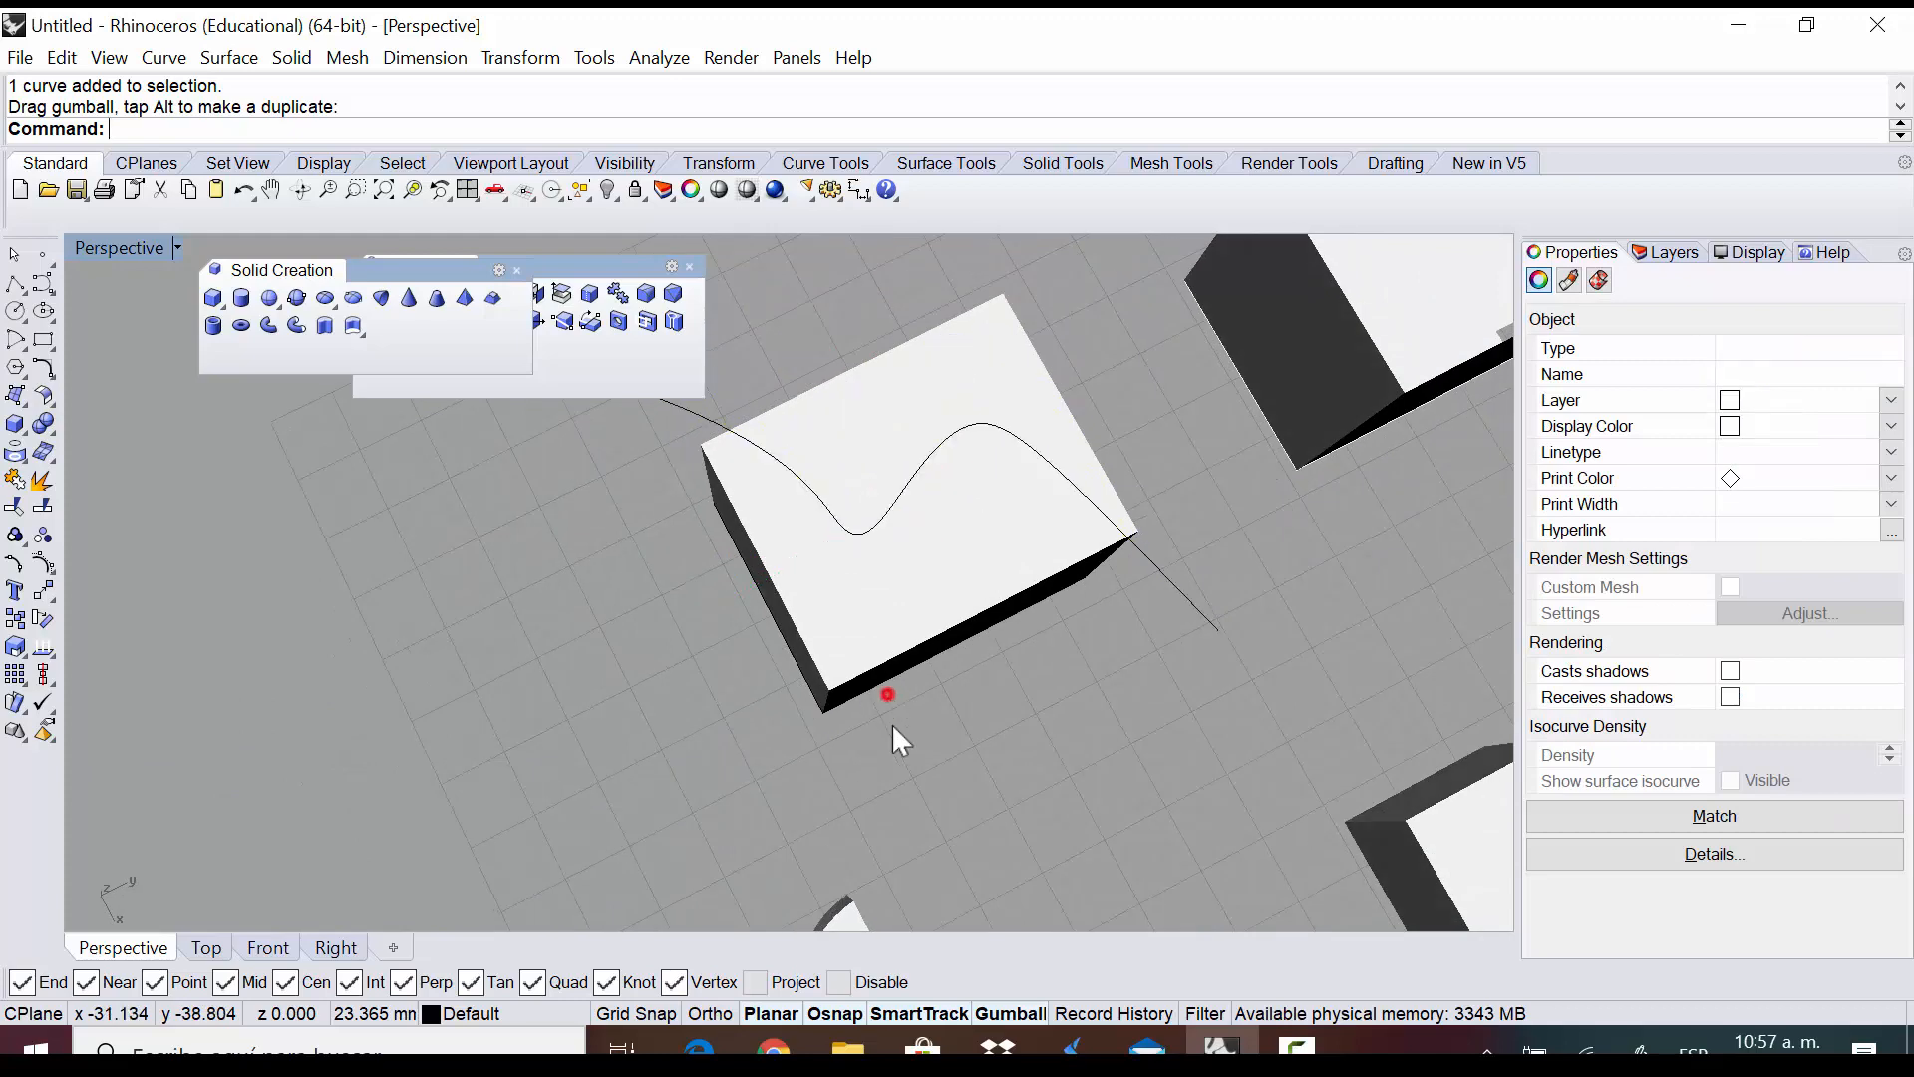
right_click_drag(1095, 725, 787, 398)
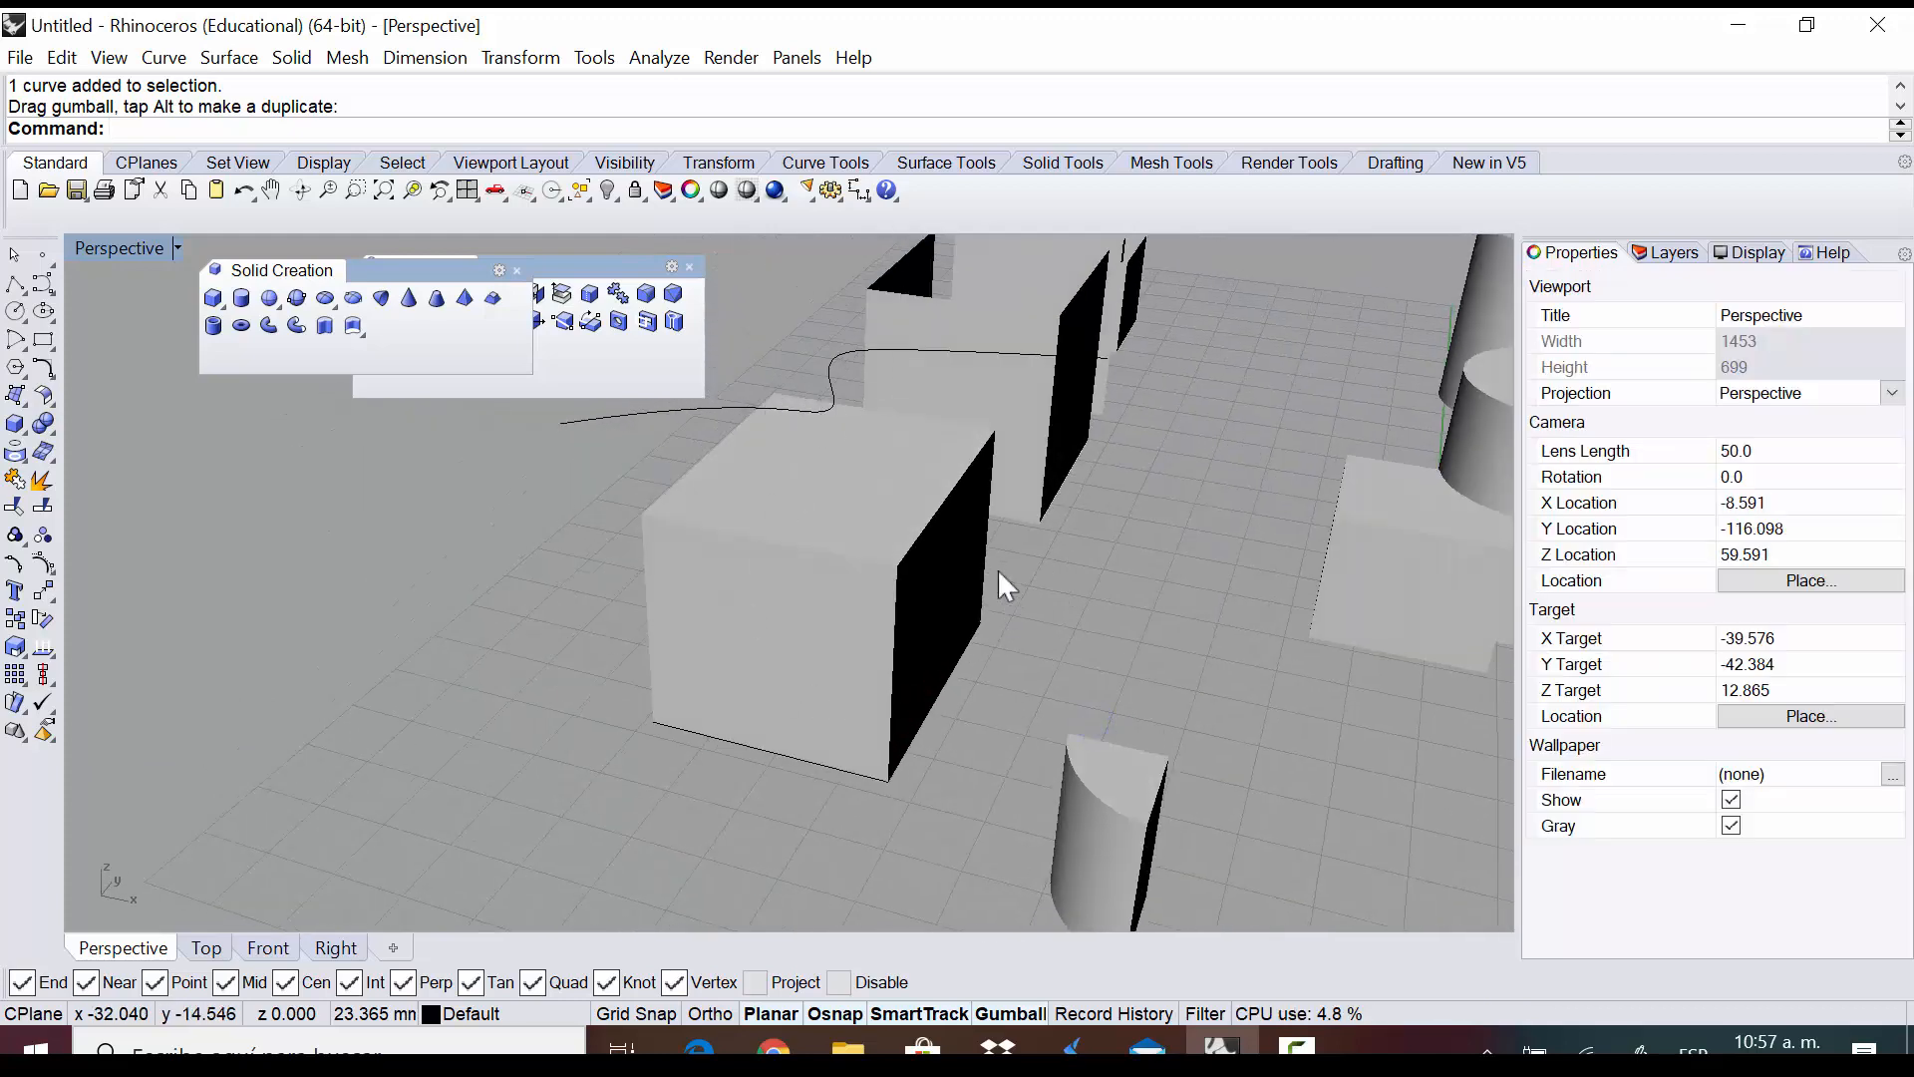
mouse_move(1096, 577)
right_mouse_down()
mouse_move(1056, 670)
mouse_move(1173, 766)
mouse_move(1059, 760)
mouse_move(1042, 675)
mouse_move(769, 611)
mouse_move(767, 740)
mouse_move(1008, 726)
mouse_move(1111, 632)
mouse_move(1119, 559)
mouse_move(1079, 591)
right_mouse_up()
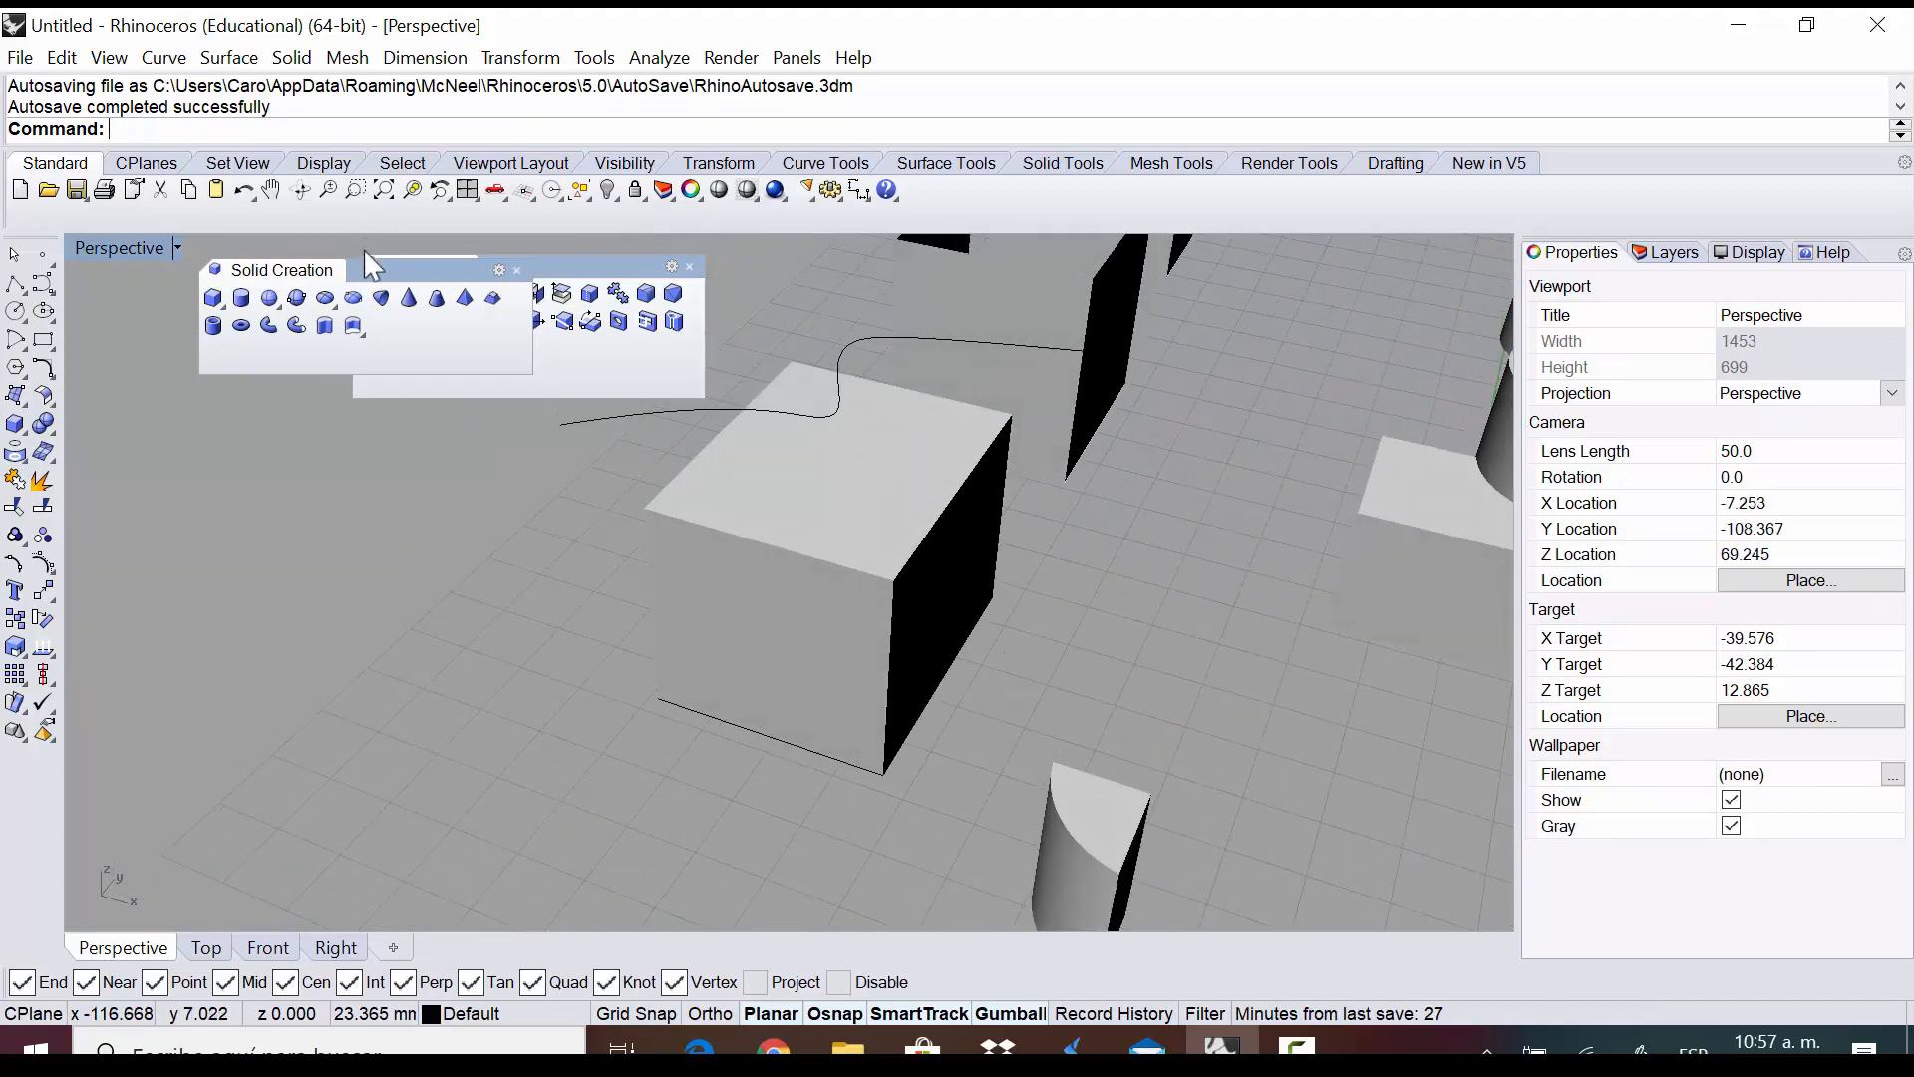
left_click_drag(366, 277, 259, 407)
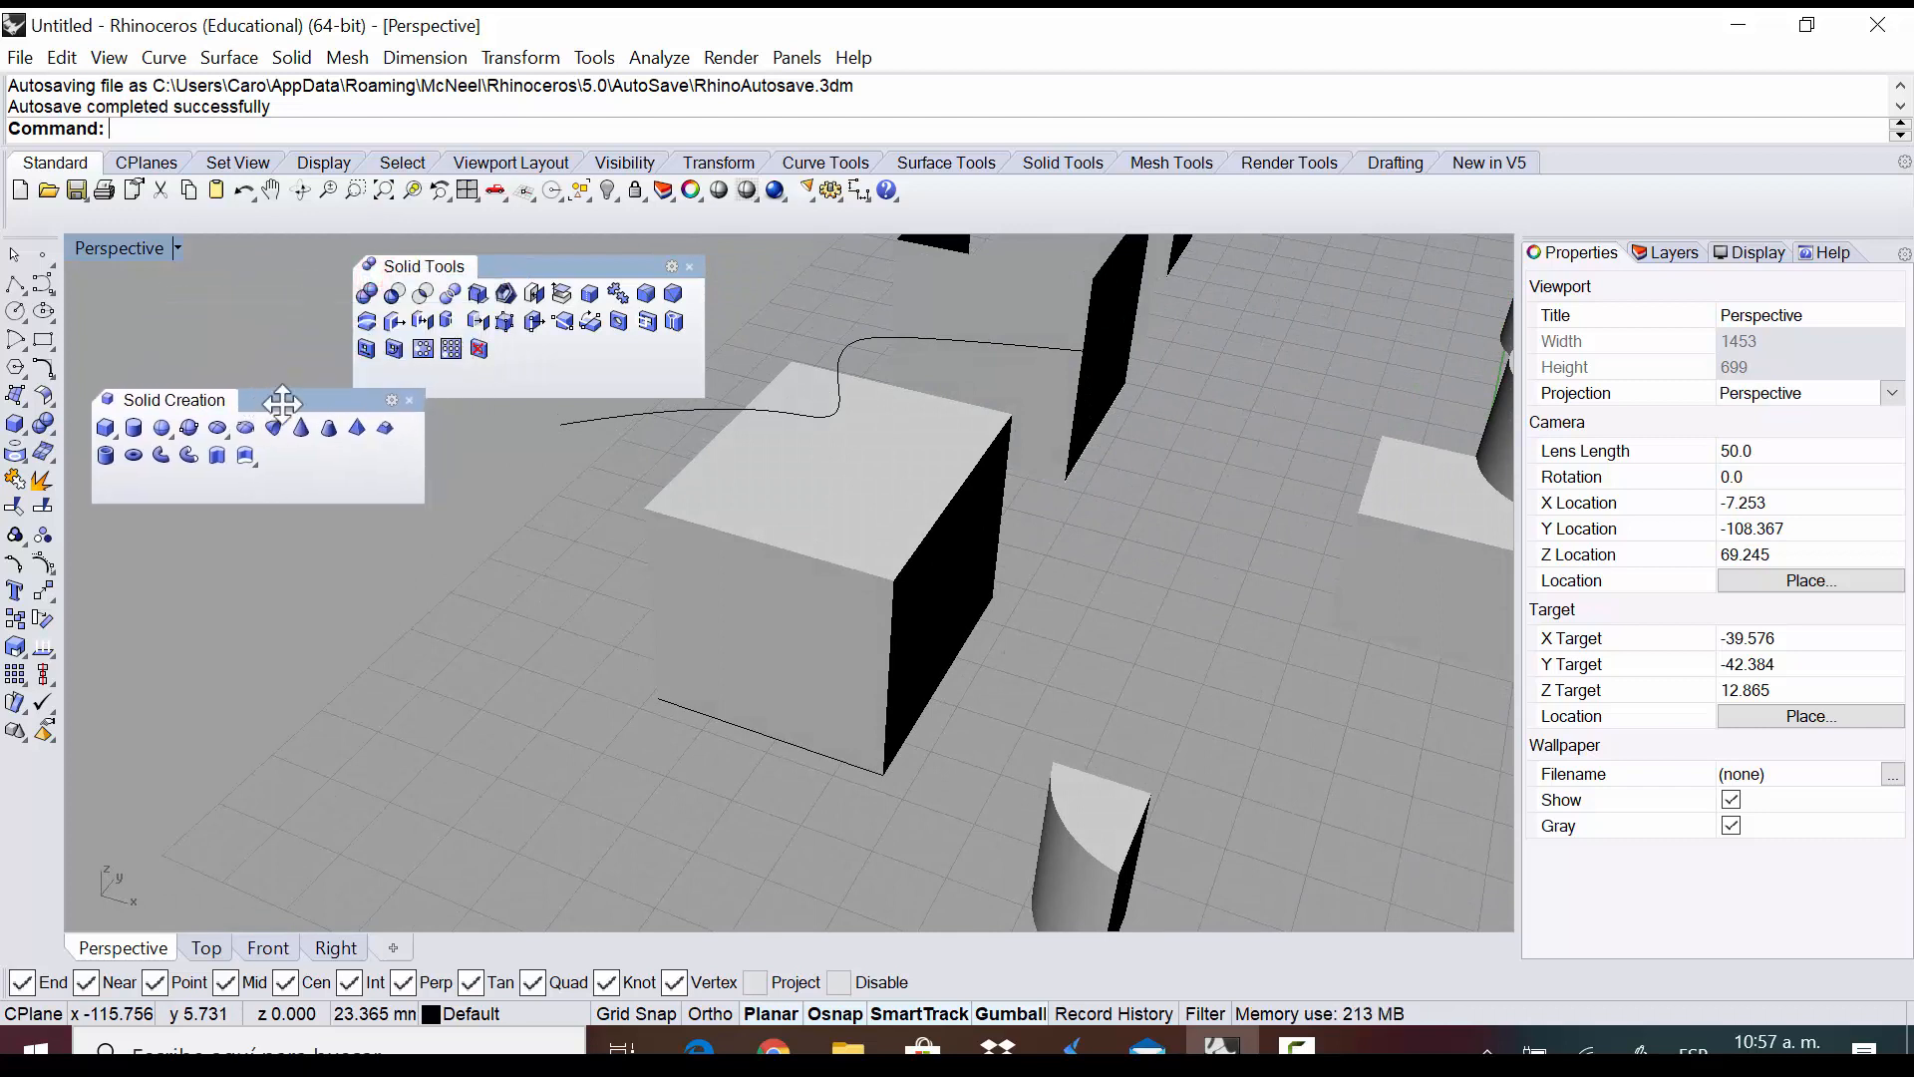
Wire Cut the box with the raised curve, placing the first depth near the base and the second toward the front, and undo the cut
left_click(365, 321)
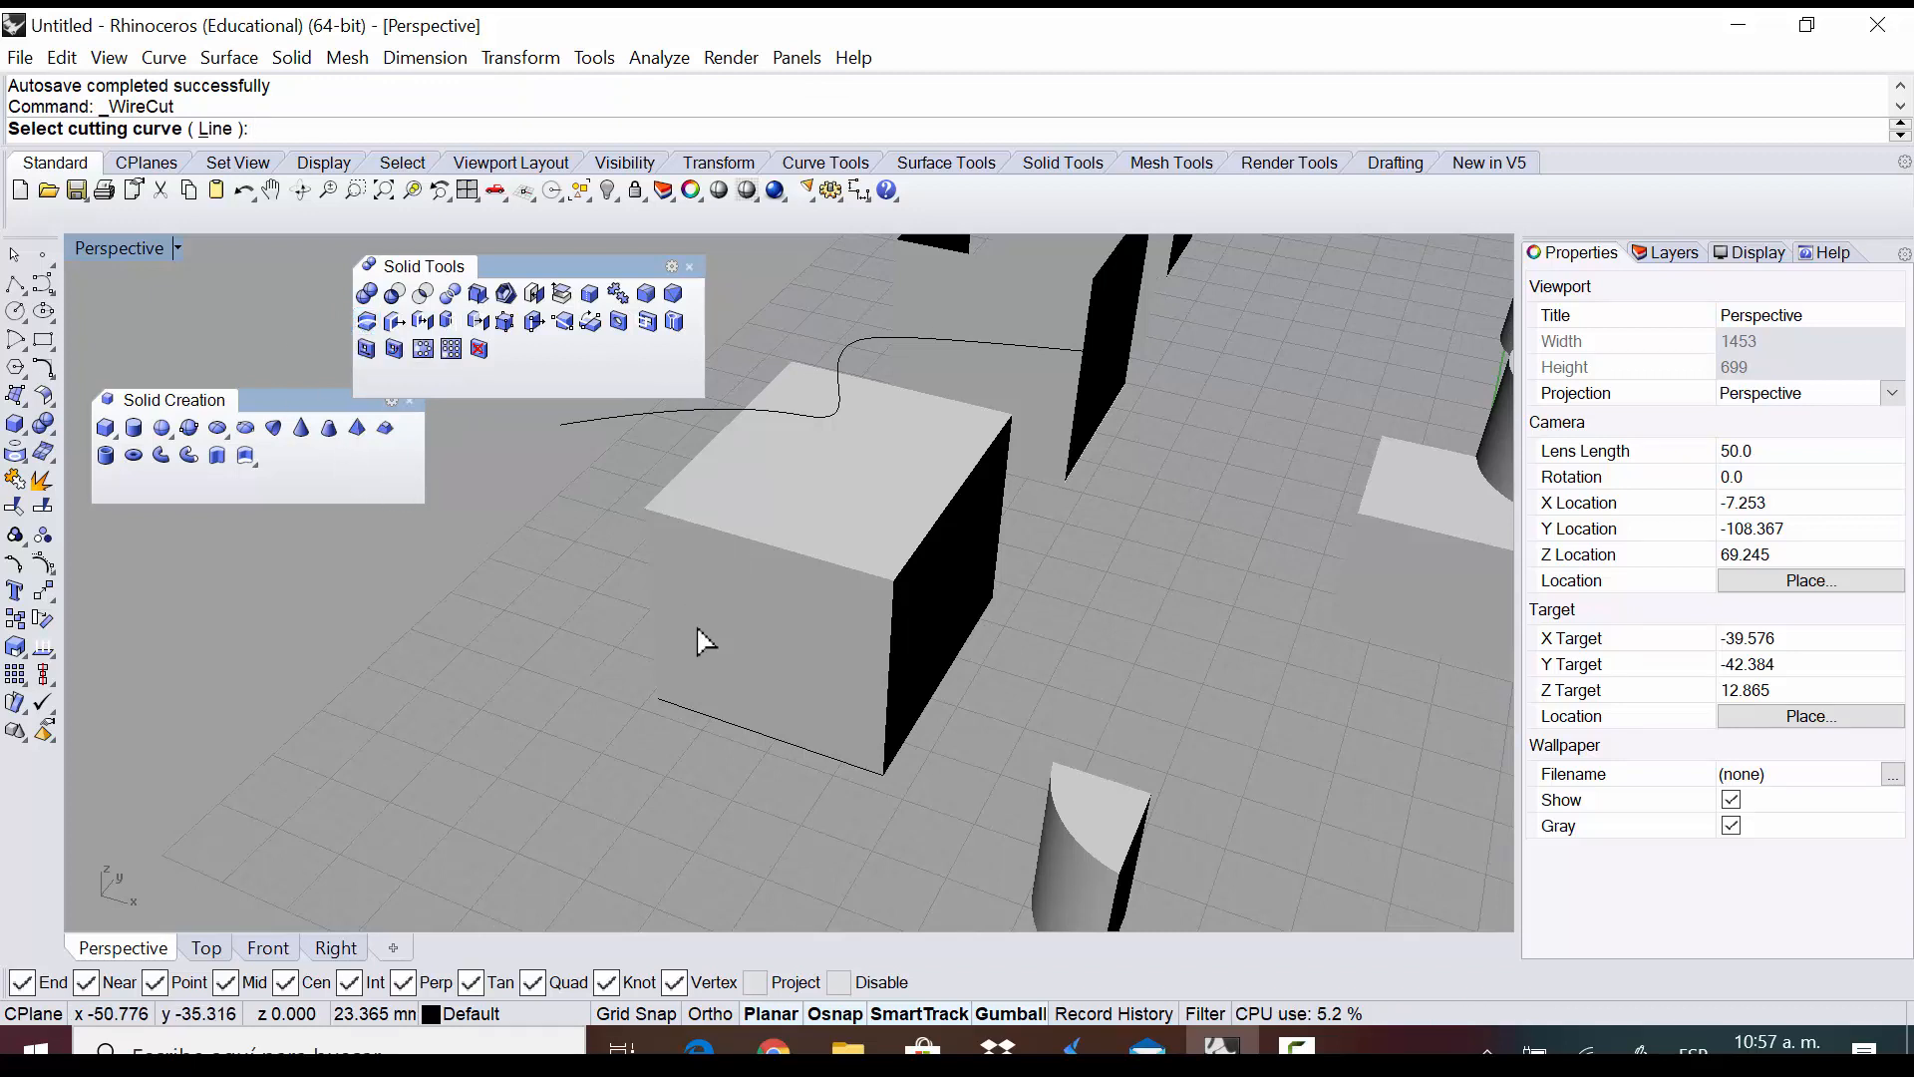
left_click(843, 344)
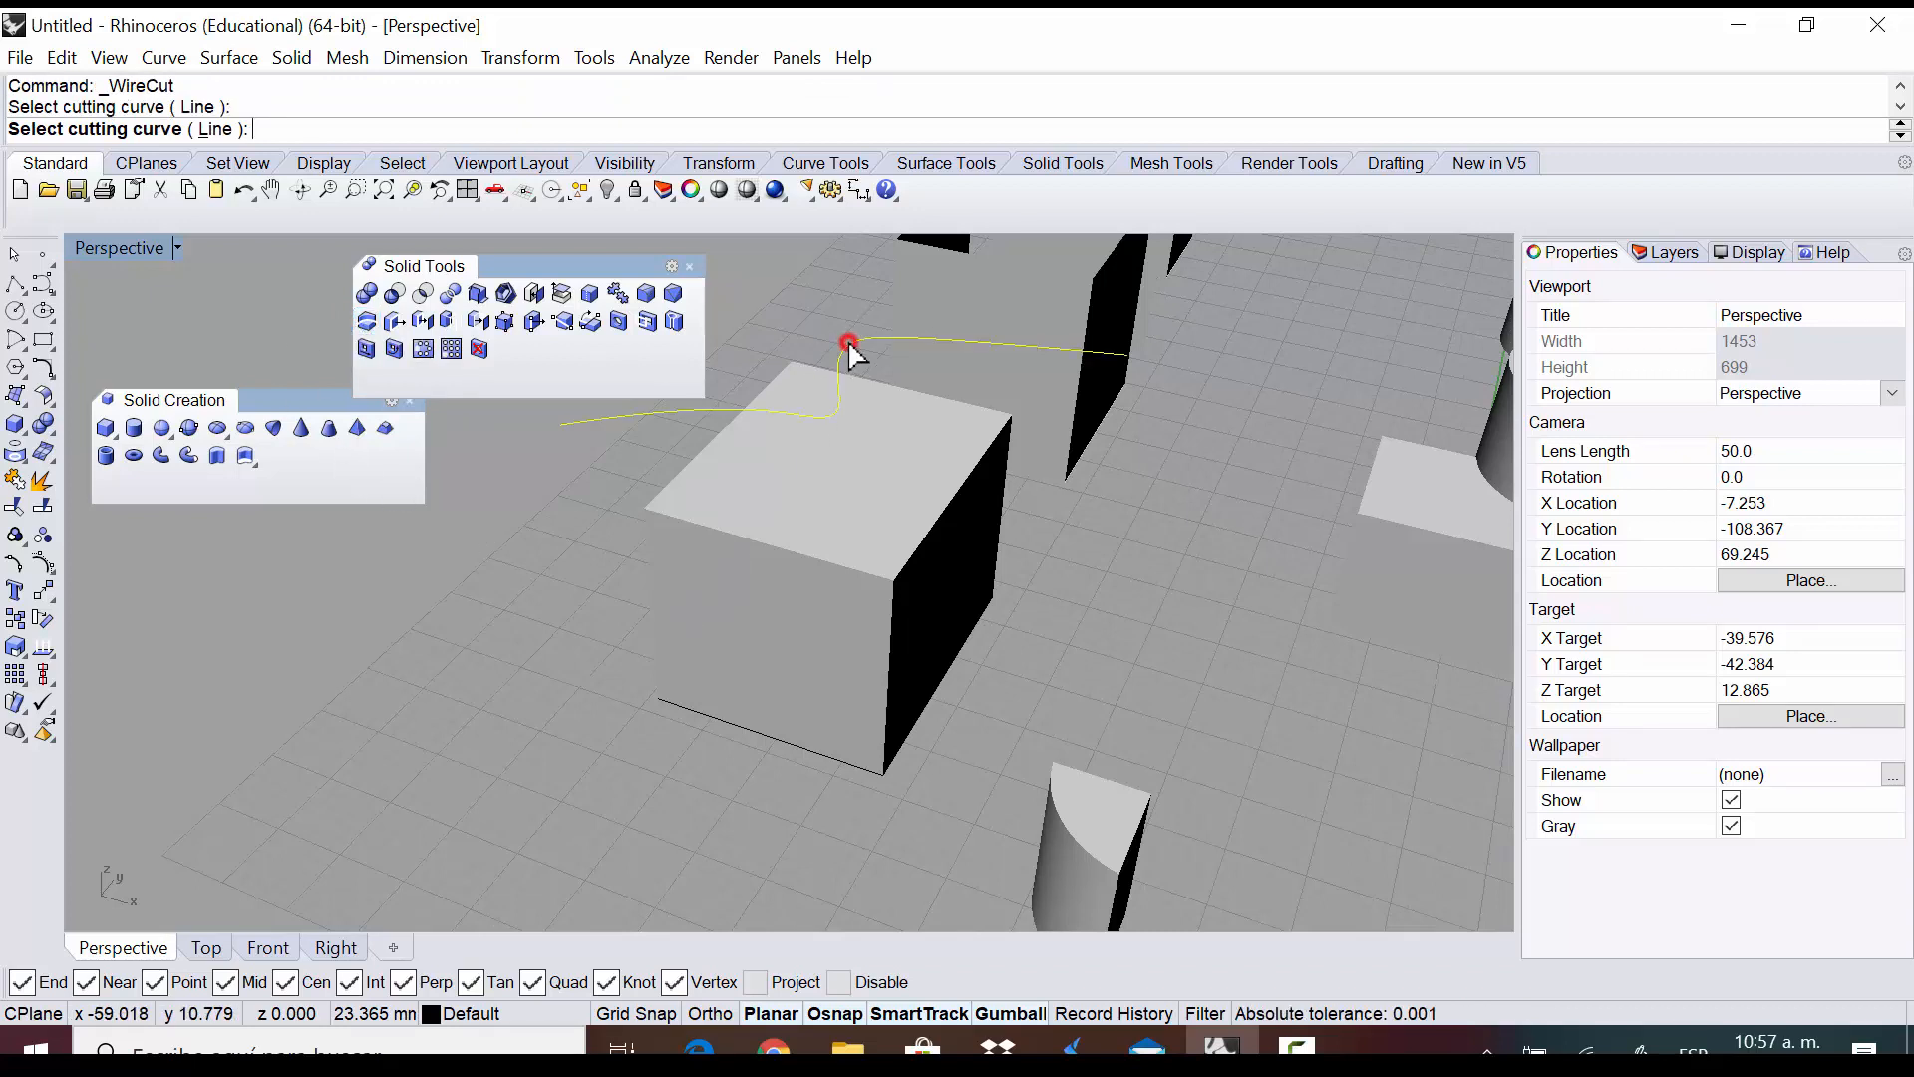
key("Escape")
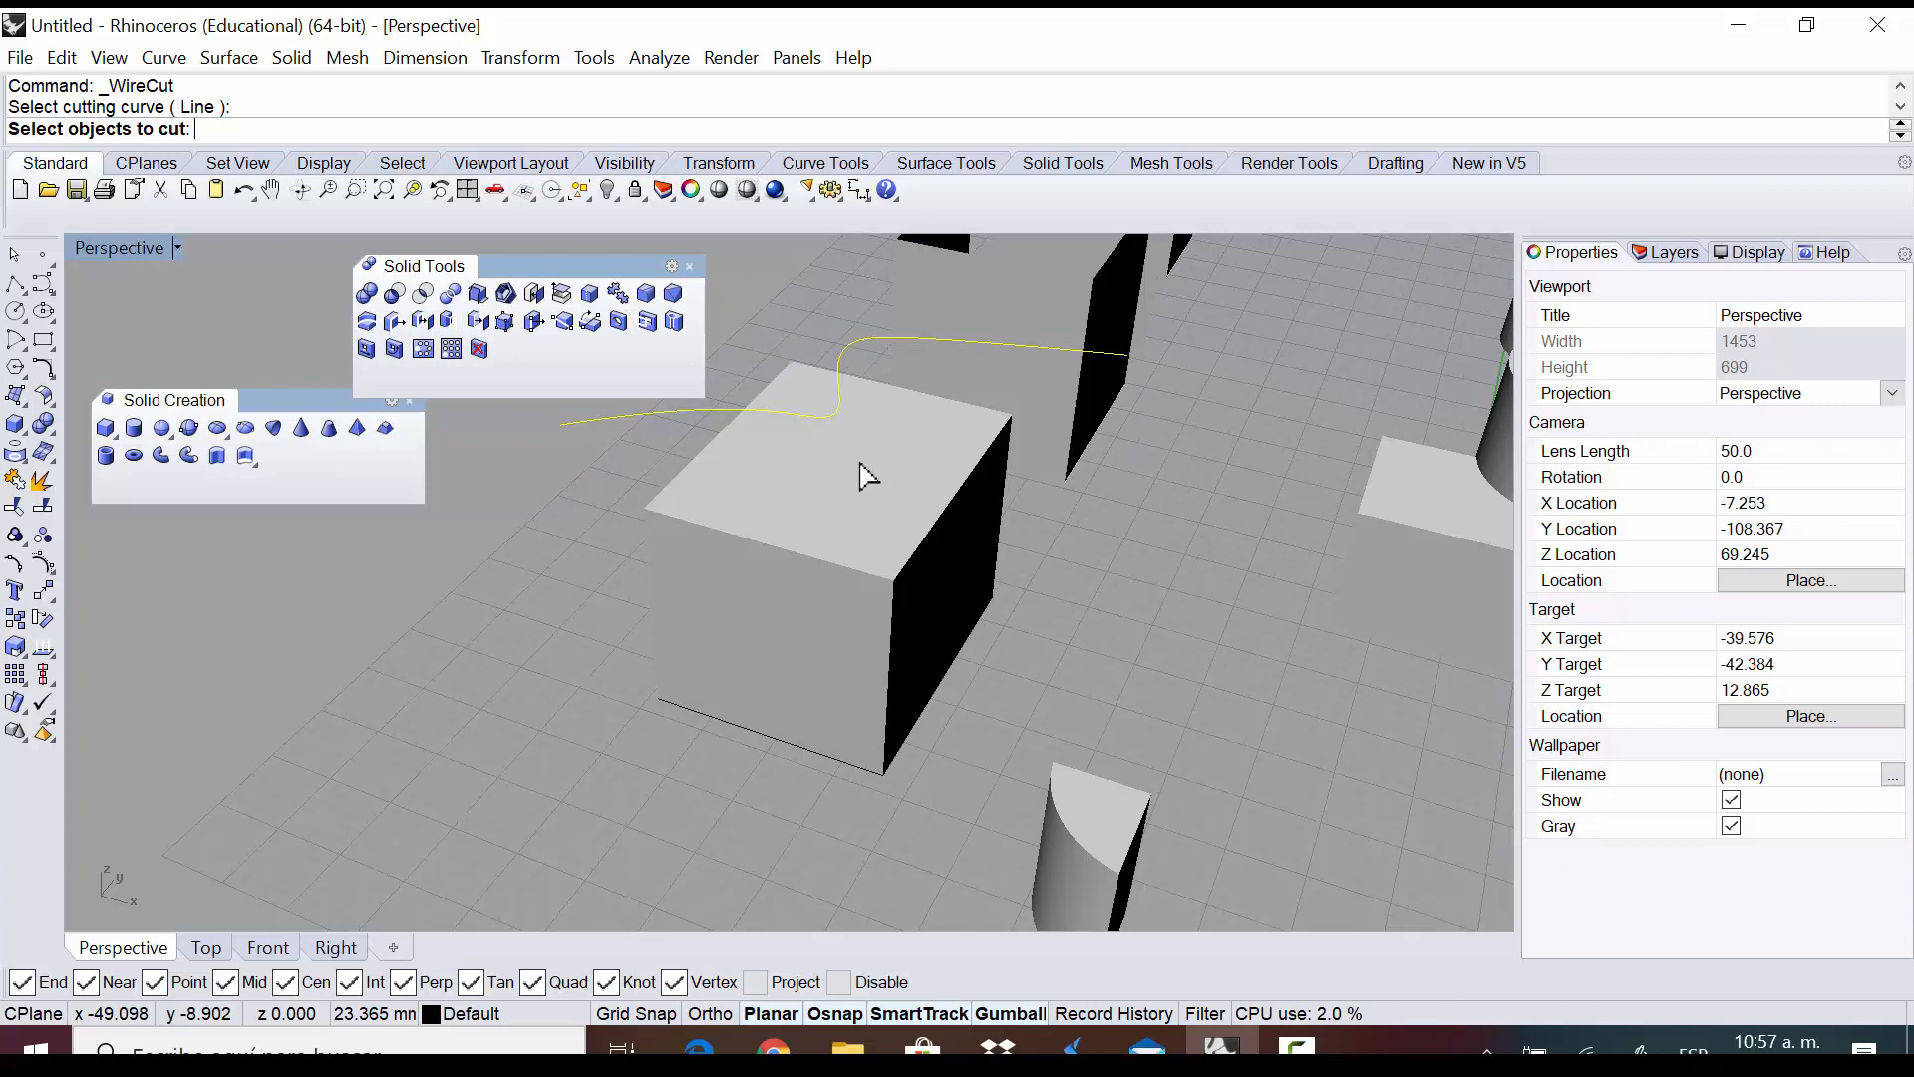
left_click(897, 543)
key("Return")
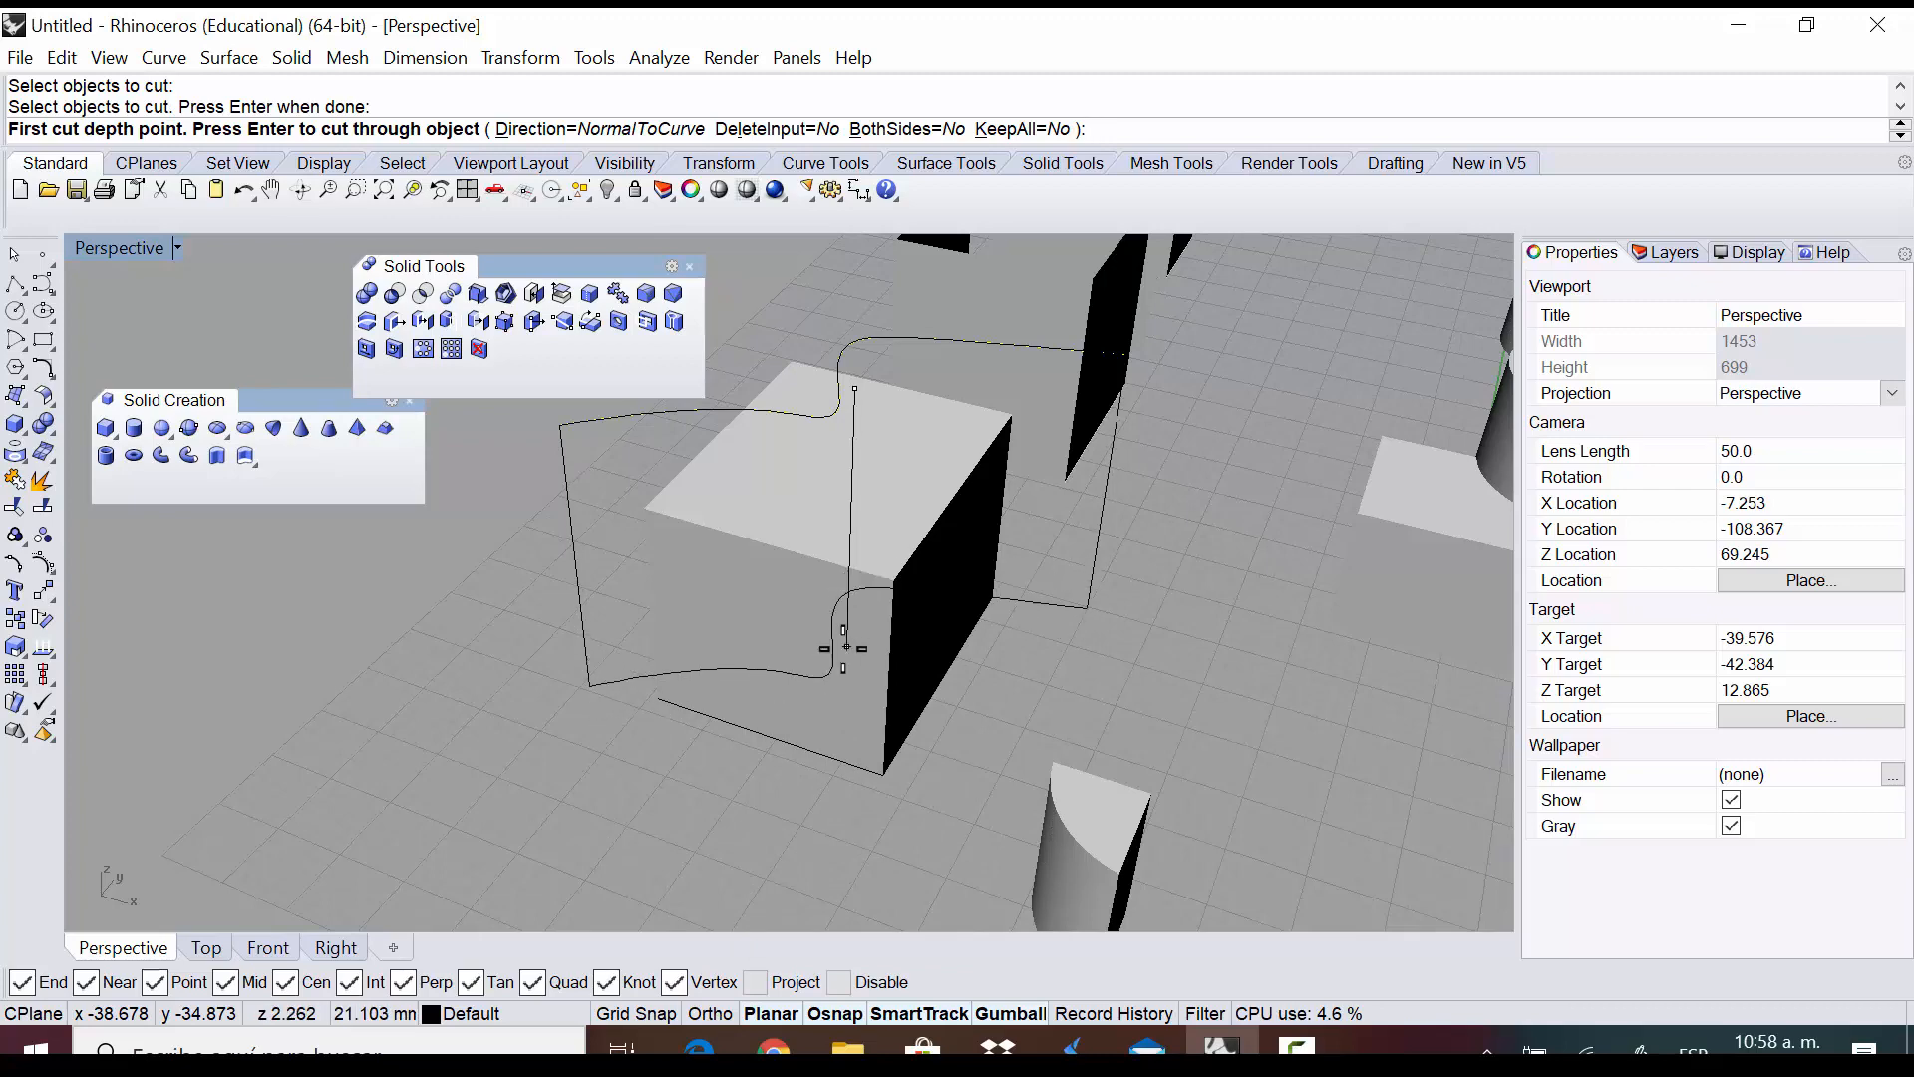
left_click(847, 638)
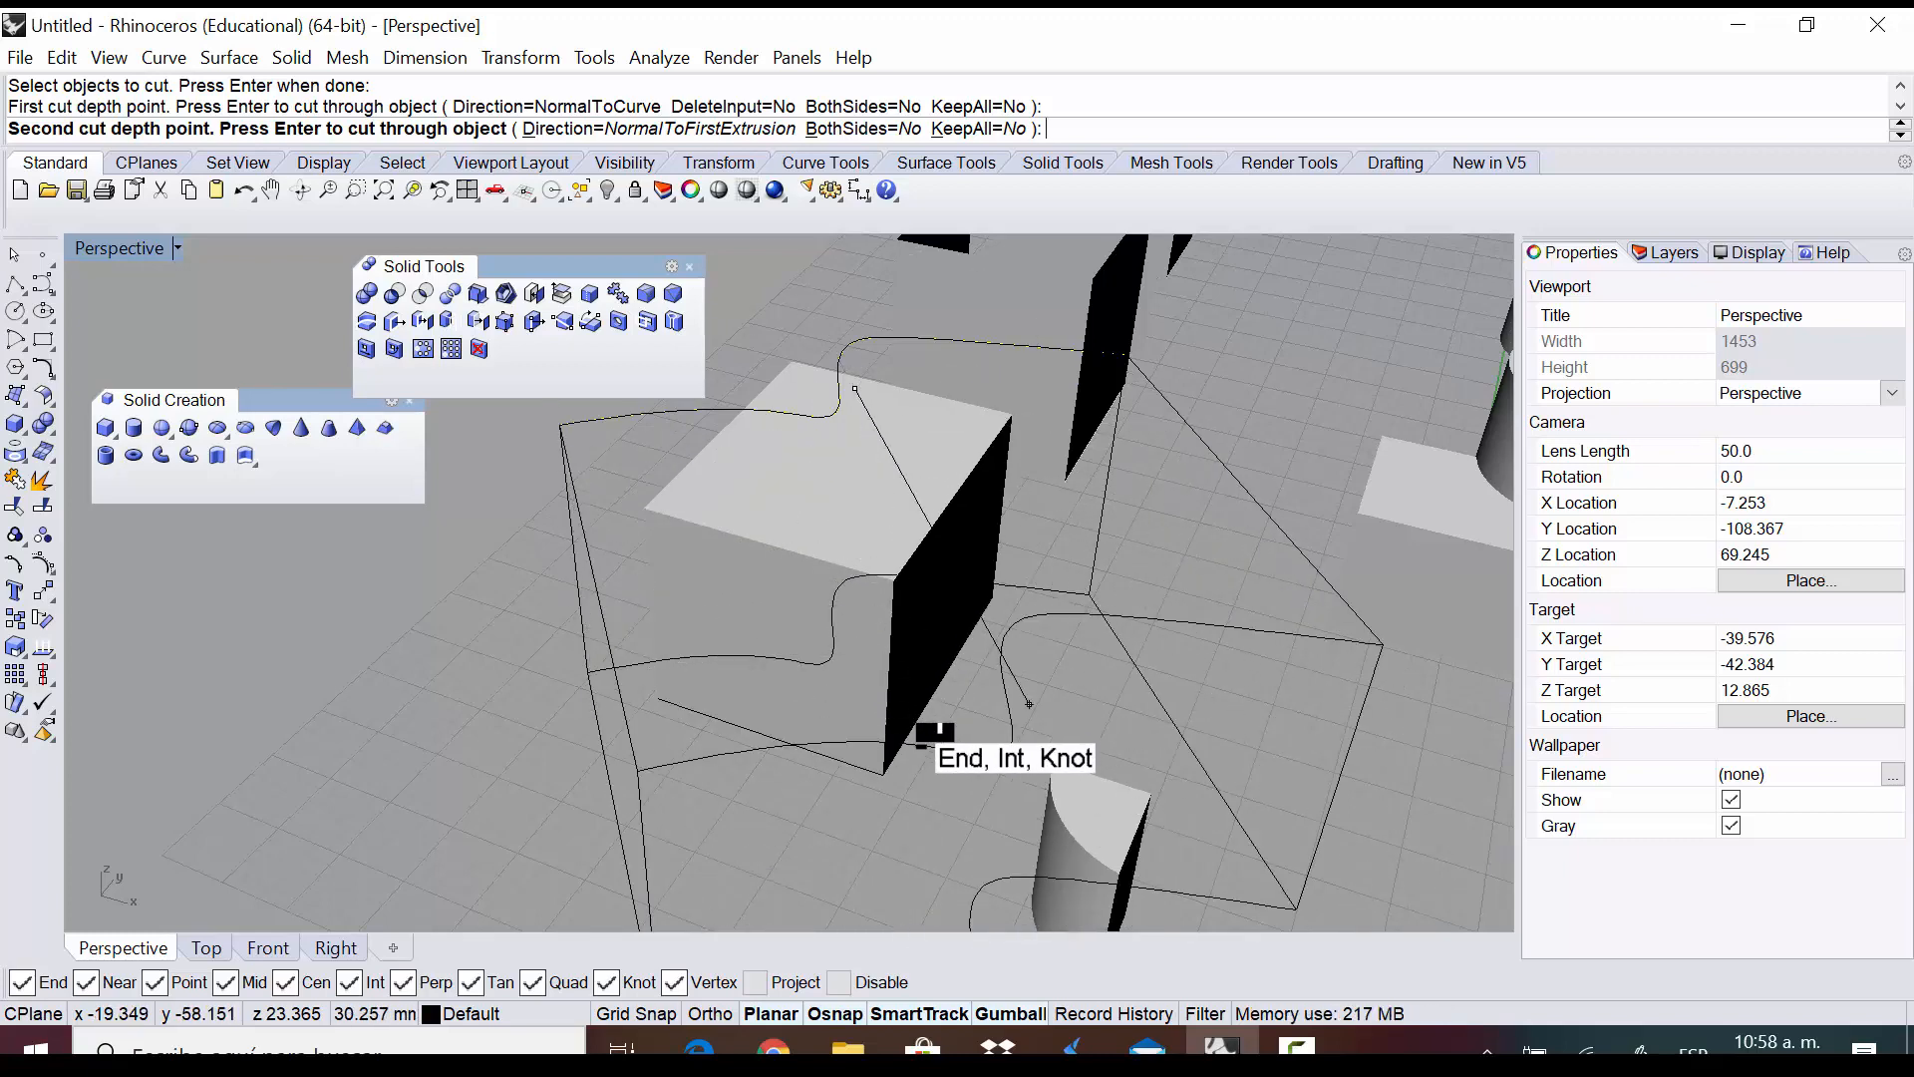
left_click(854, 717)
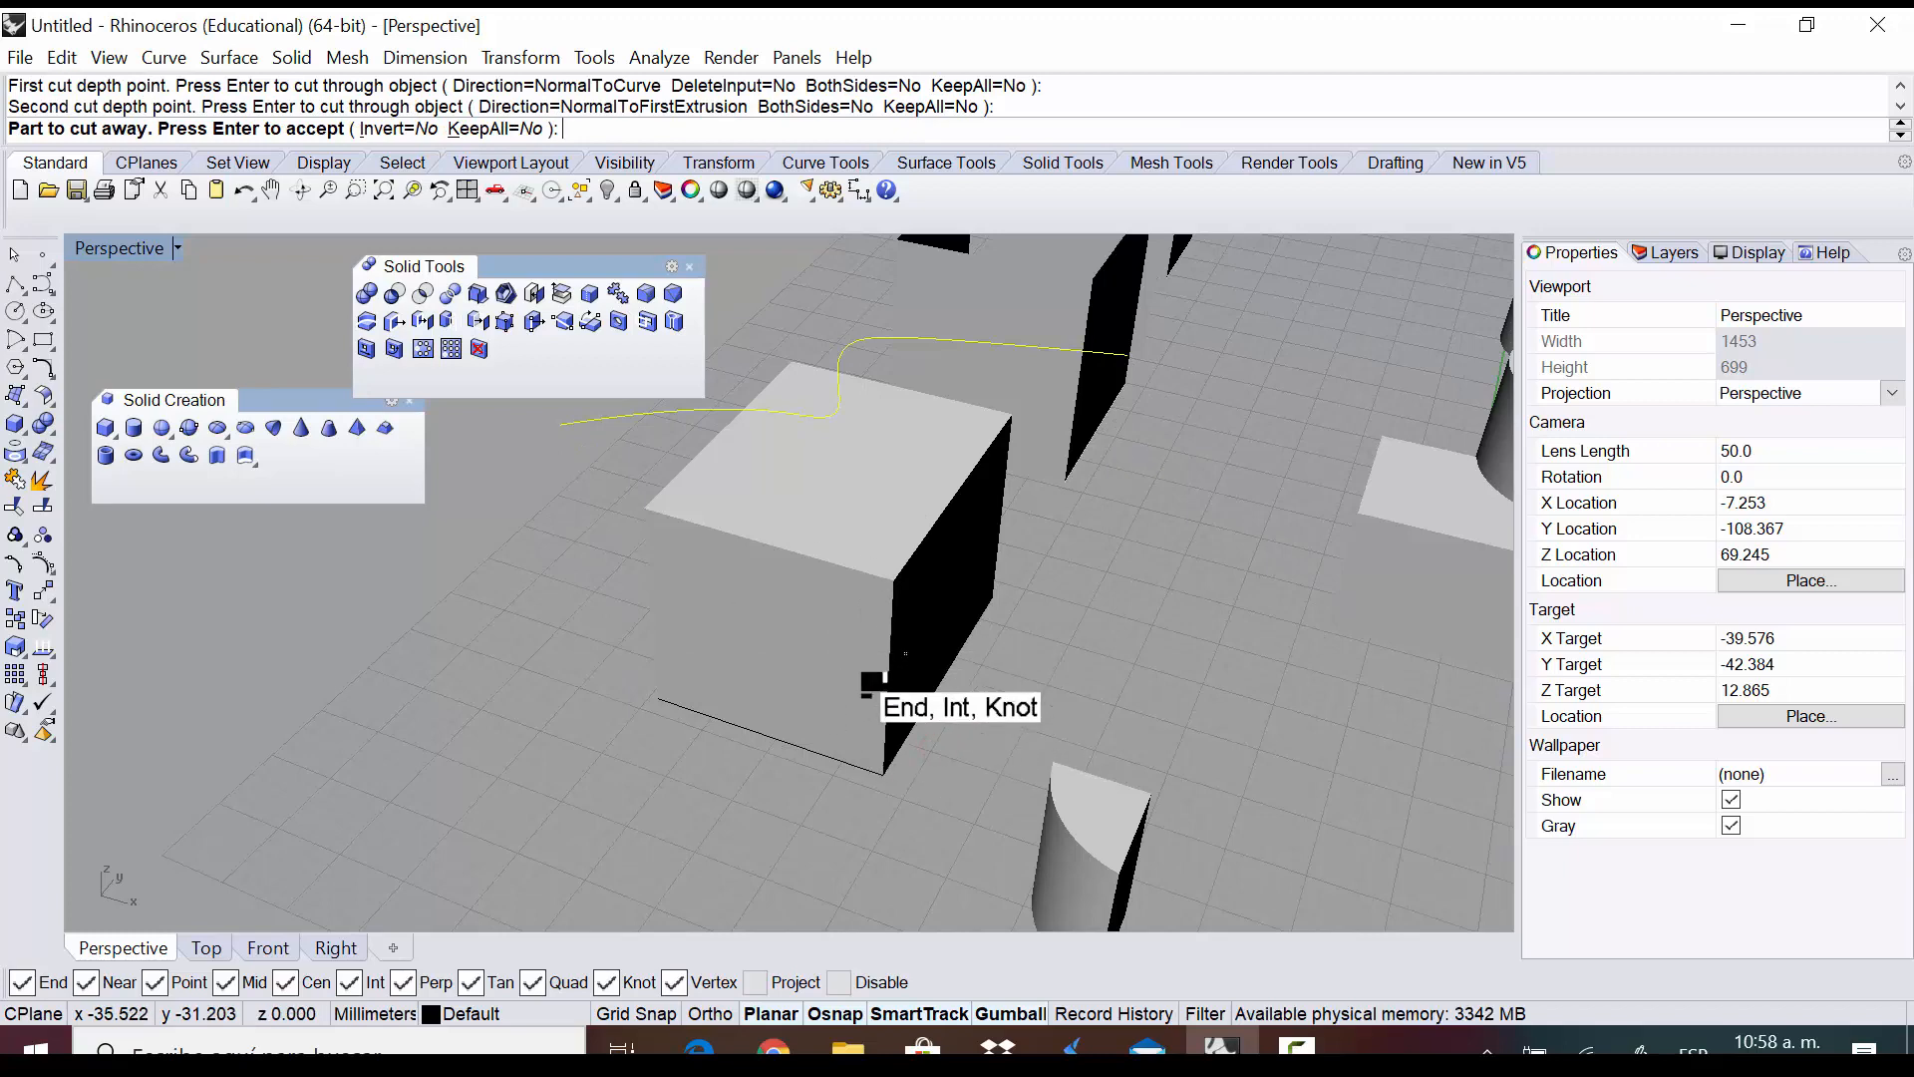
right_click_drag(873, 675, 1057, 593)
key("Return")
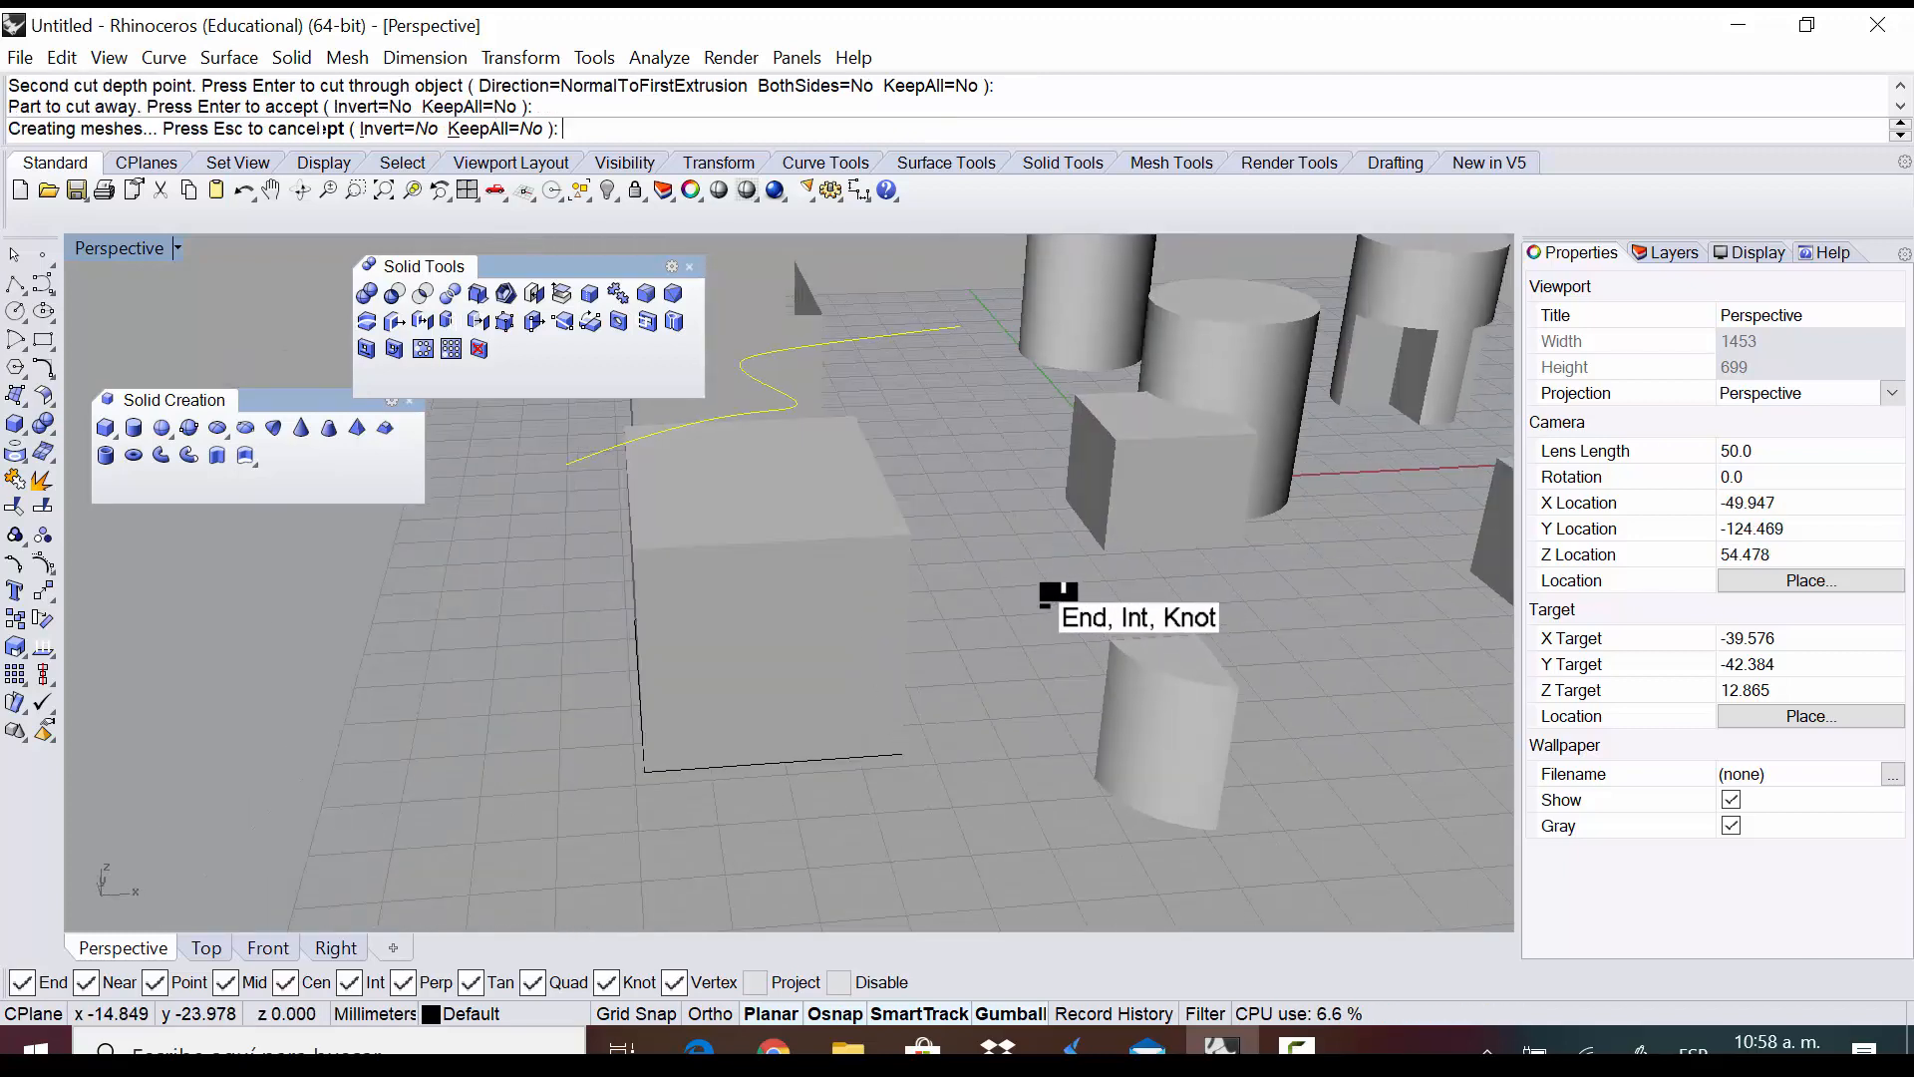
right_click_drag(985, 537, 876, 312)
key("ctrl+z")
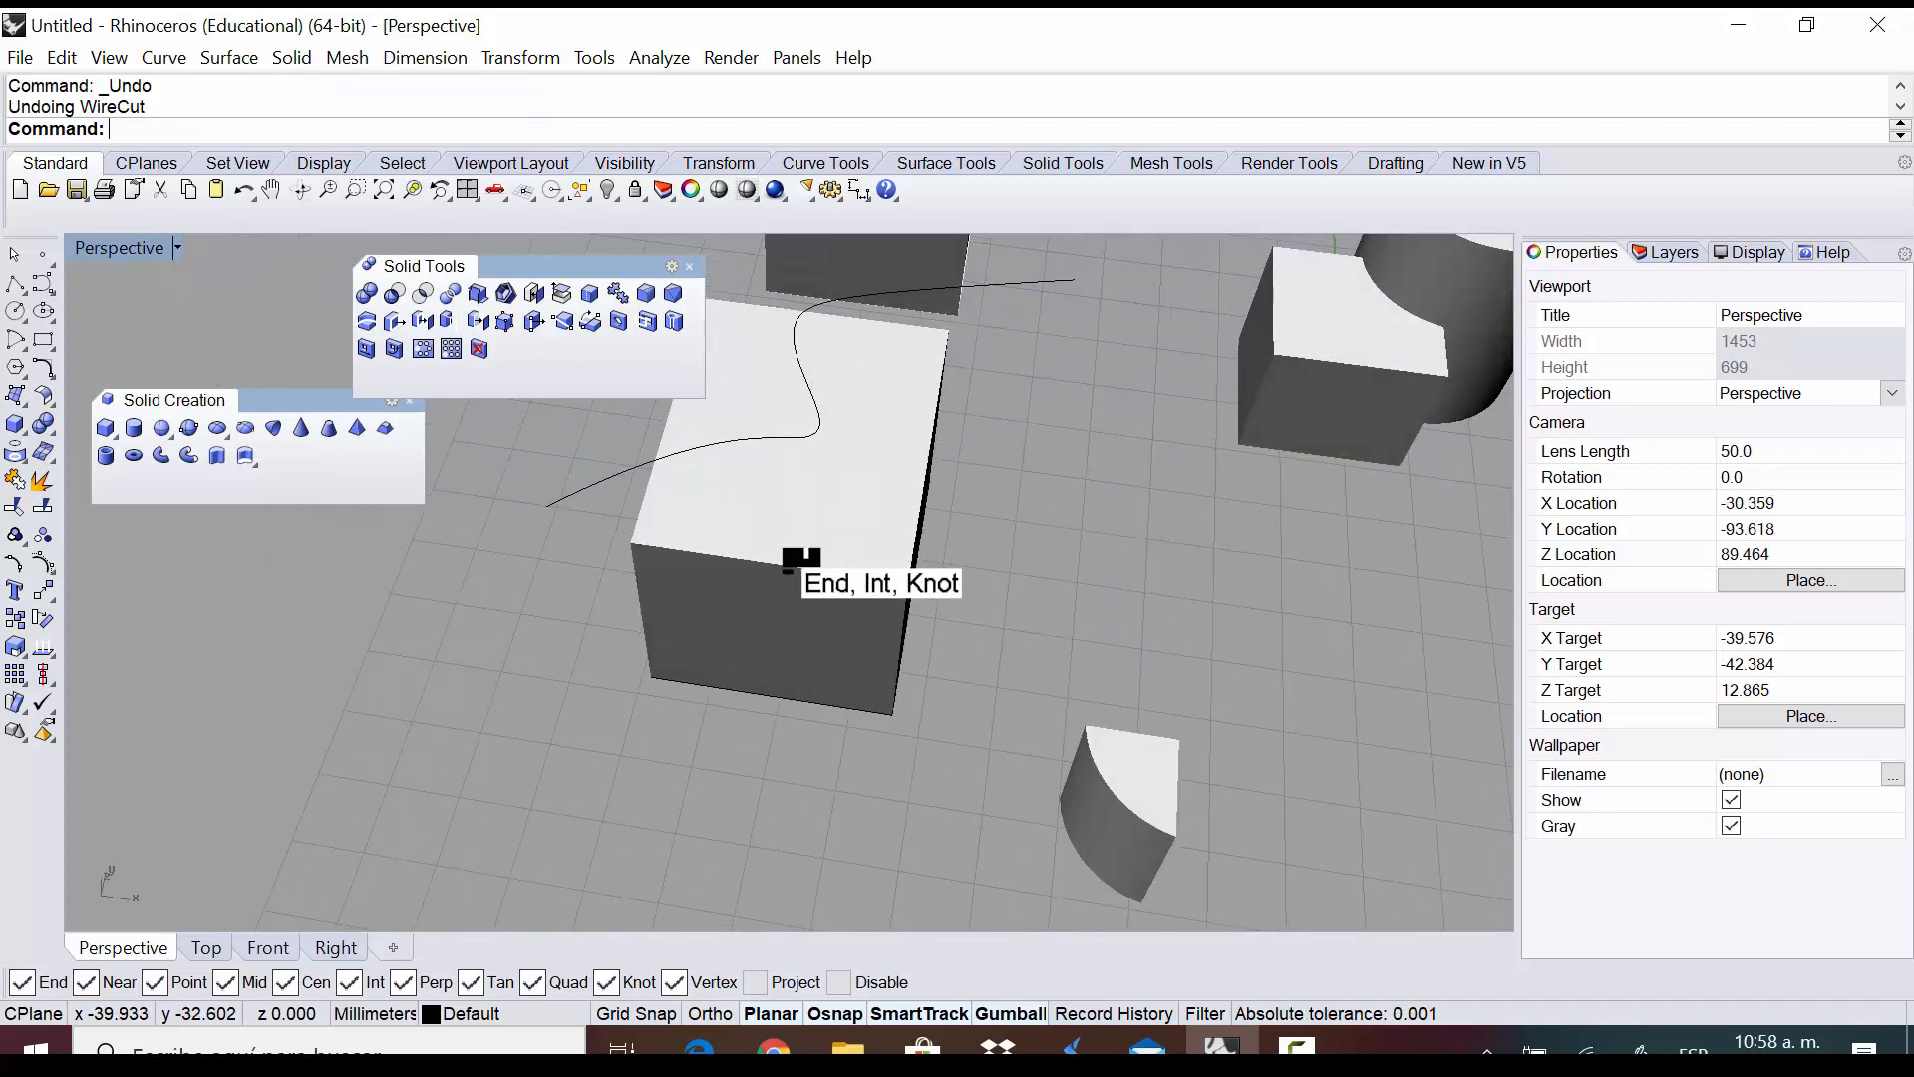
Return to the four-viewport layout and fit the box and raised curve in the Front and Right views, leaving the curve deselected
right_click_drag(791, 556, 890, 516)
scroll(890, 516, "up", 4)
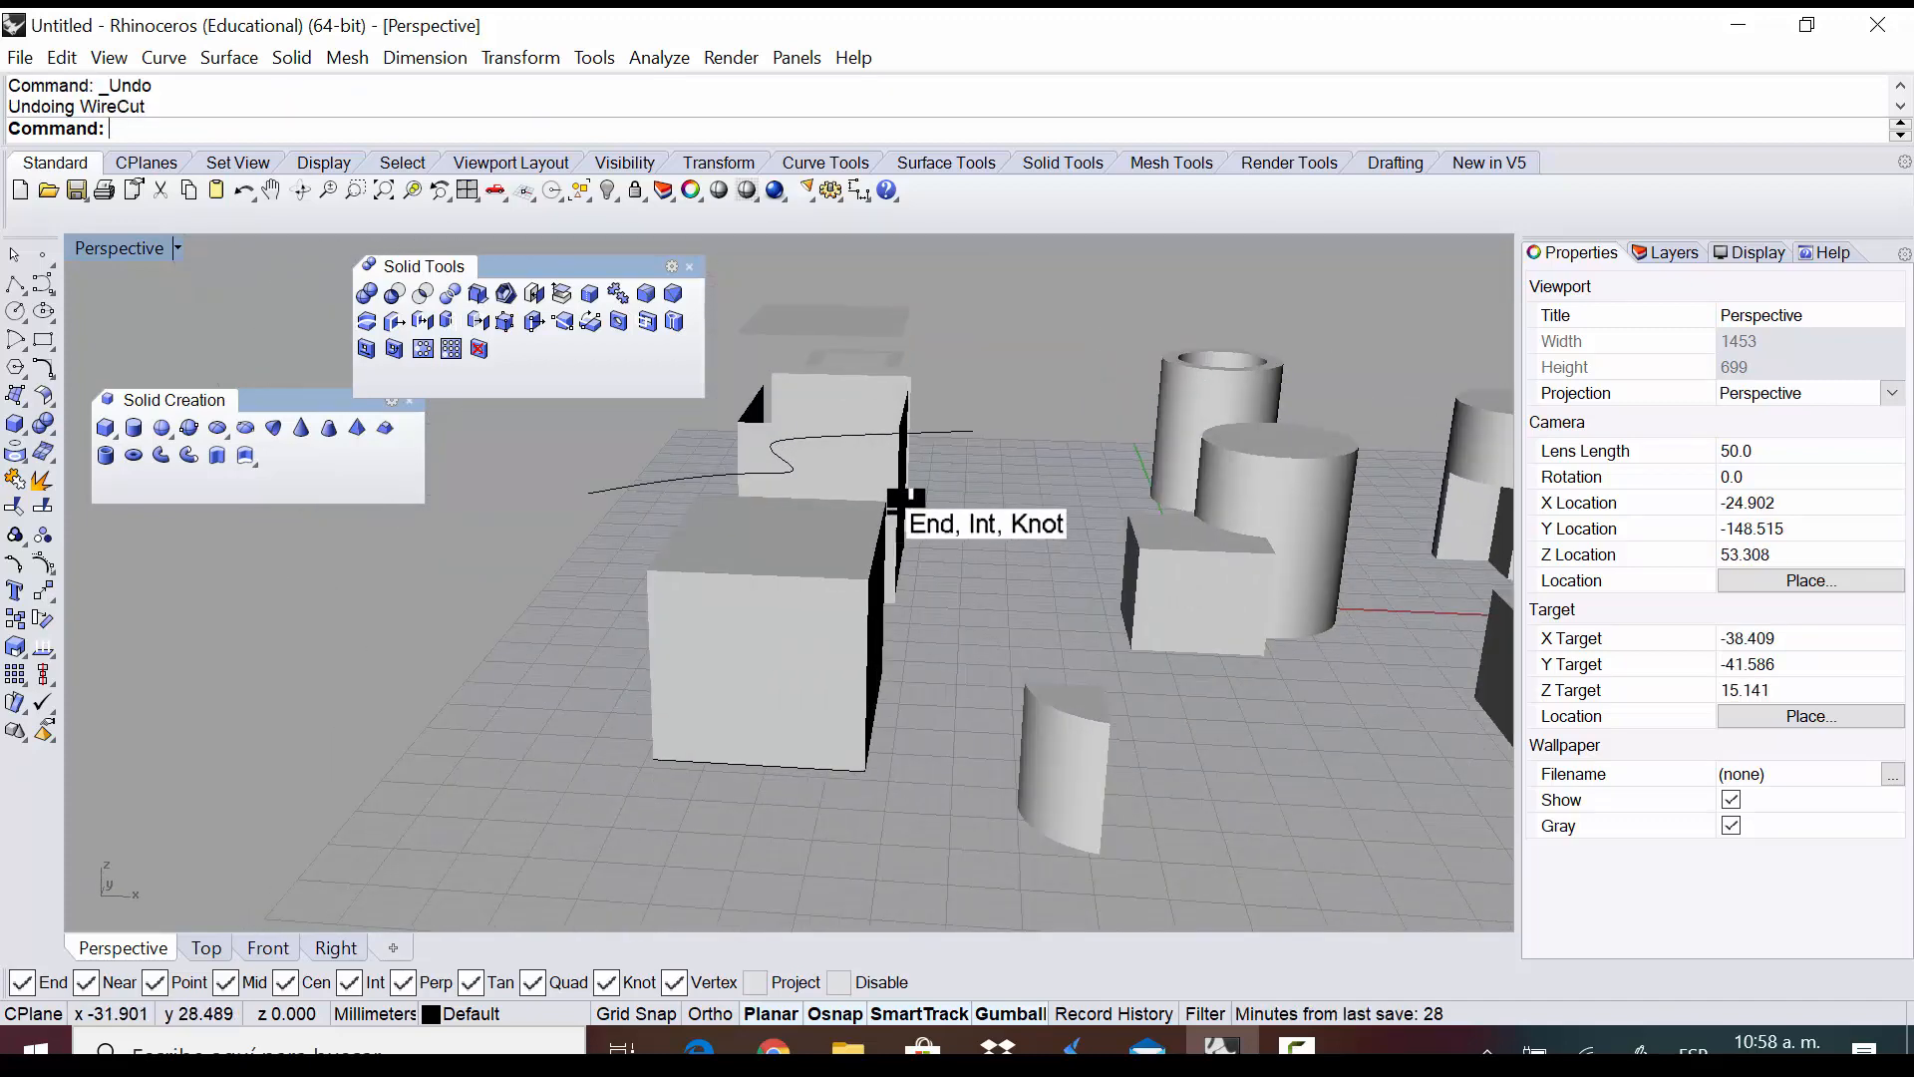
double_click(100, 244)
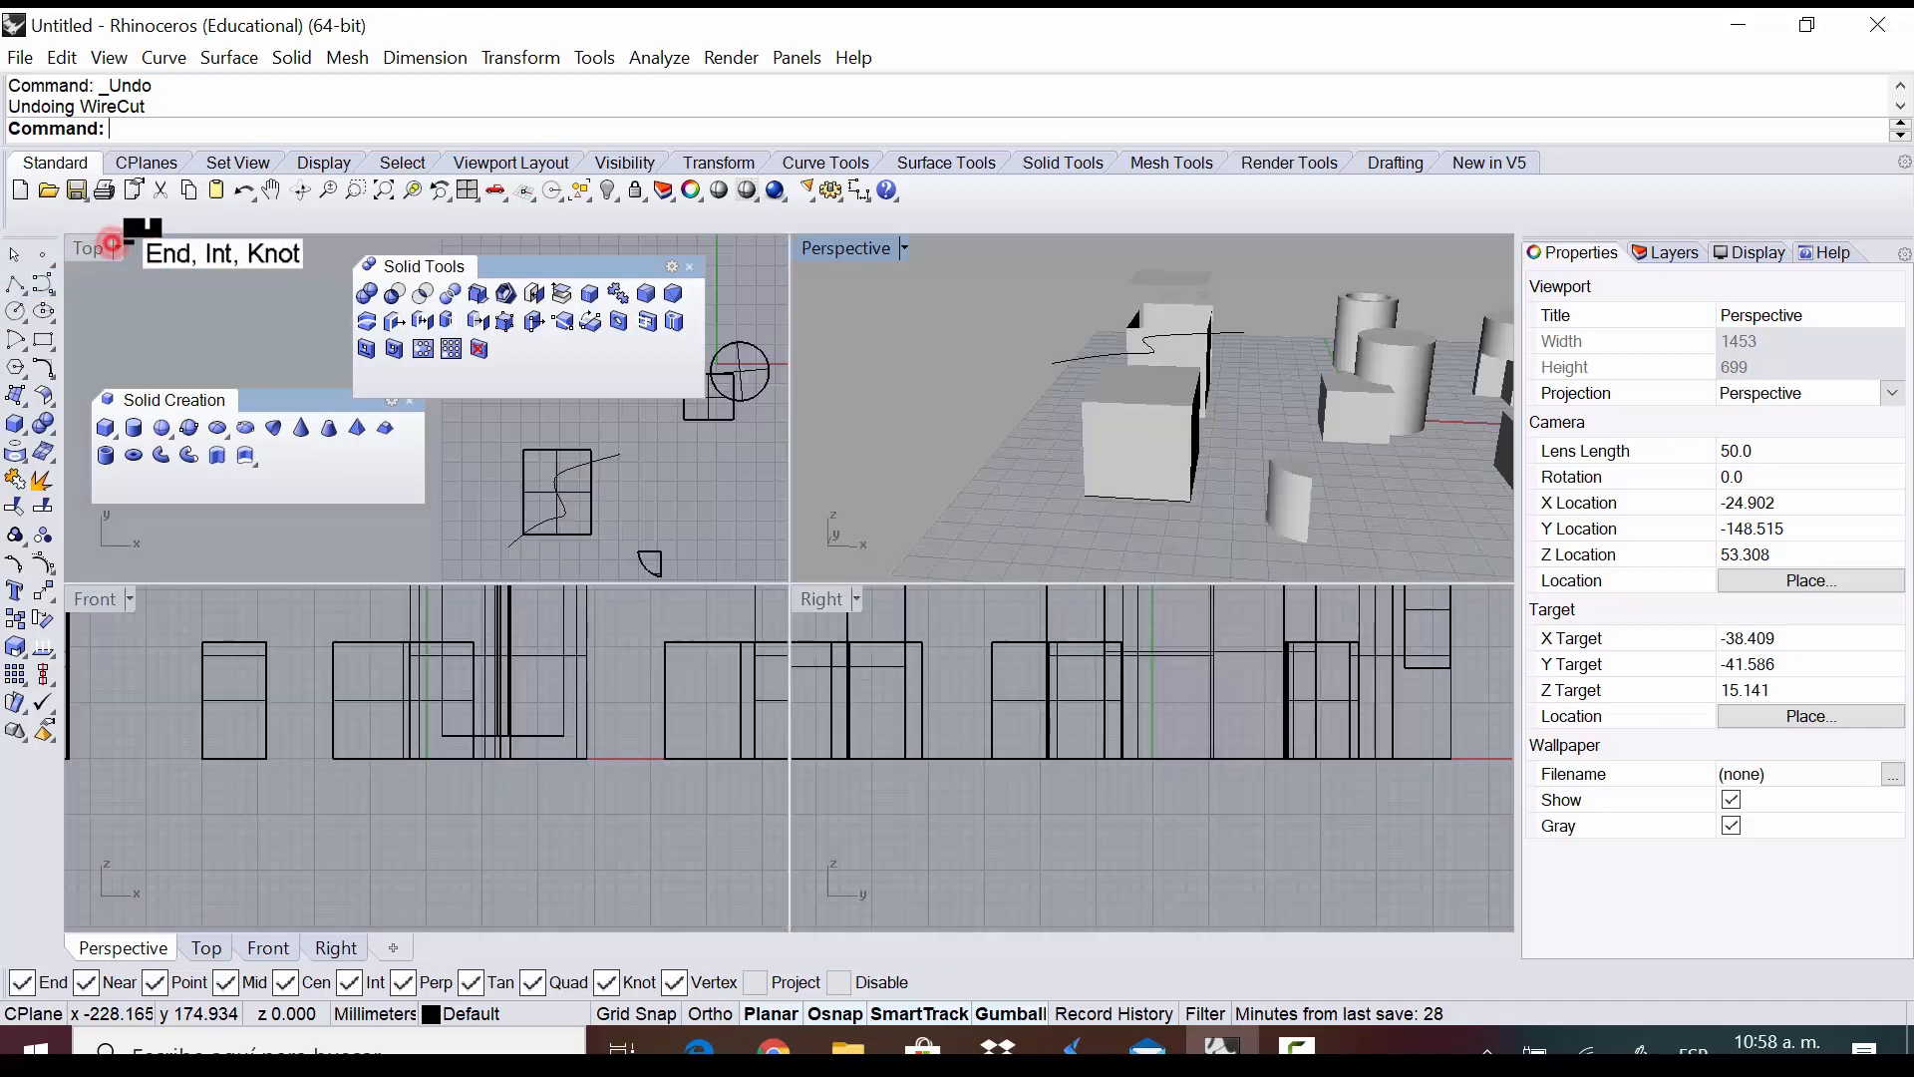
scroll(931, 761, "down", 4)
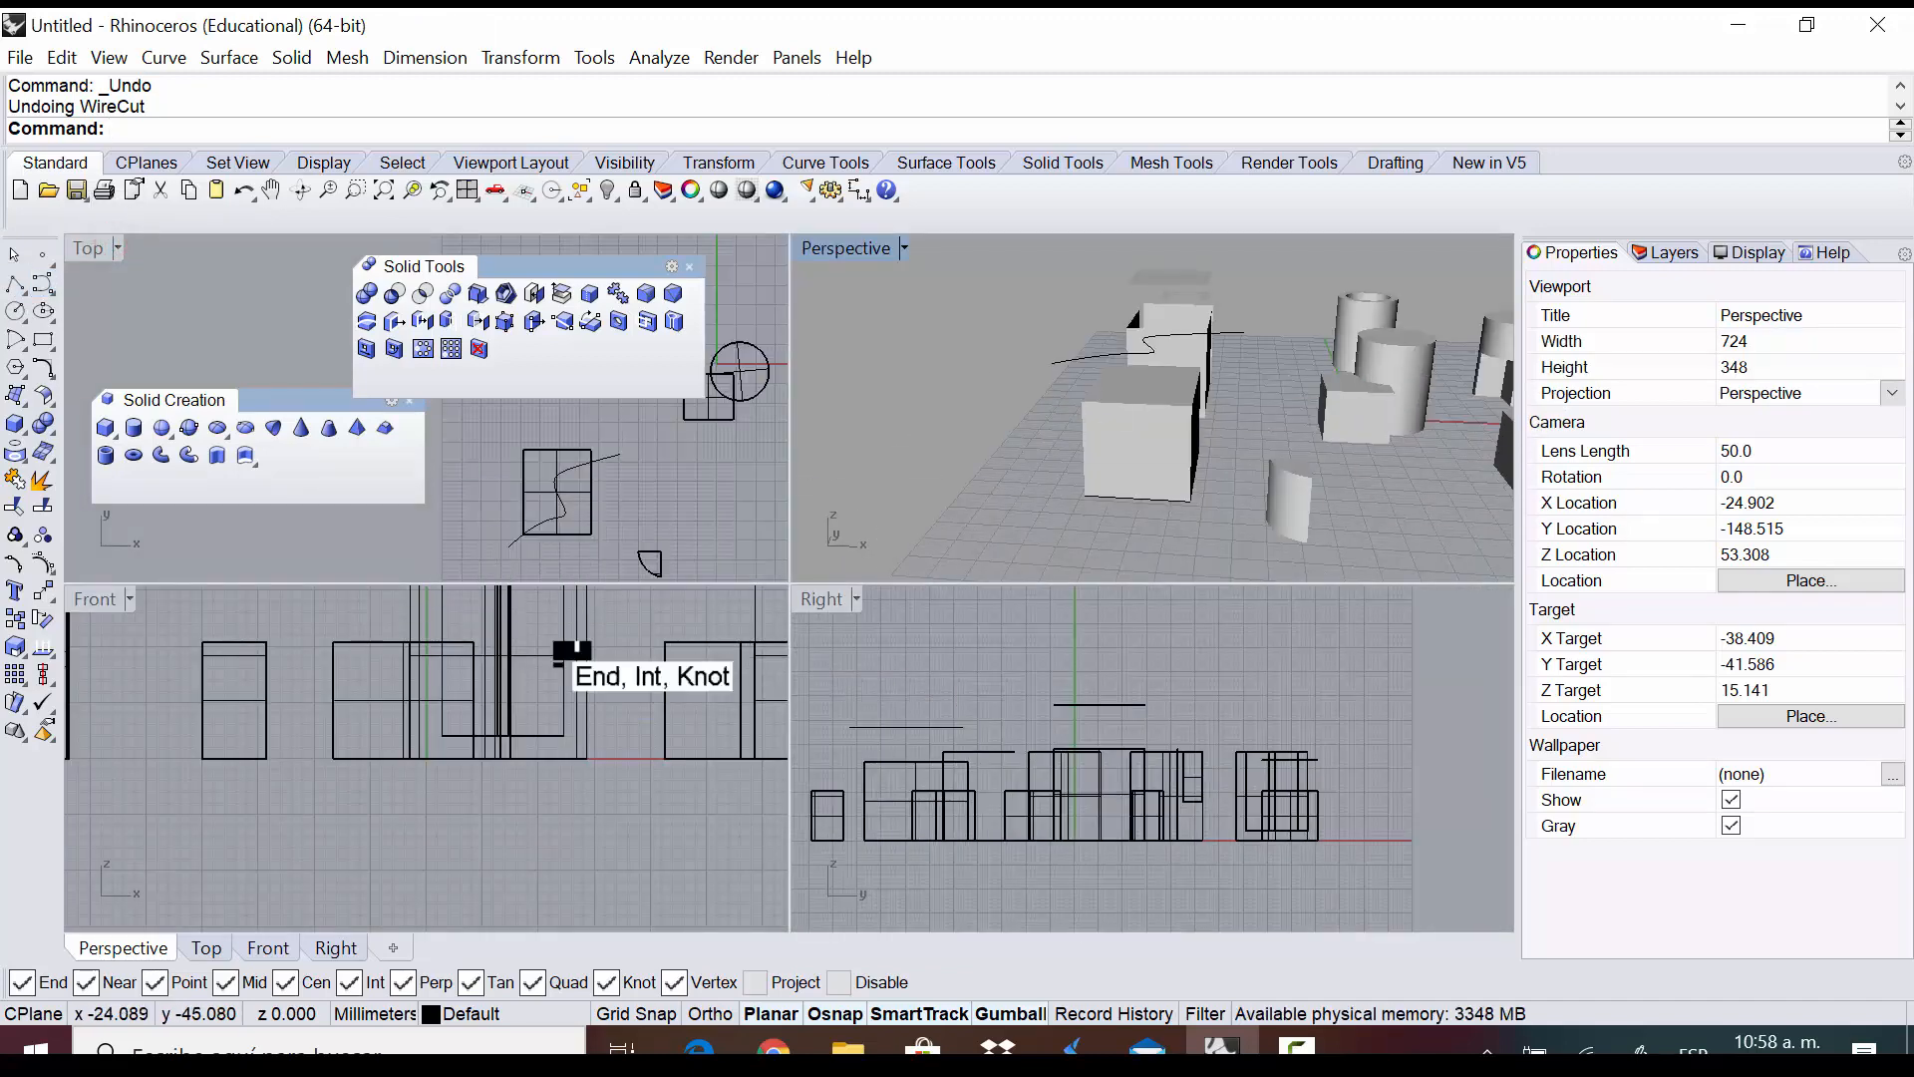
scroll(568, 791, "down", 2)
scroll(393, 649, "down", 1)
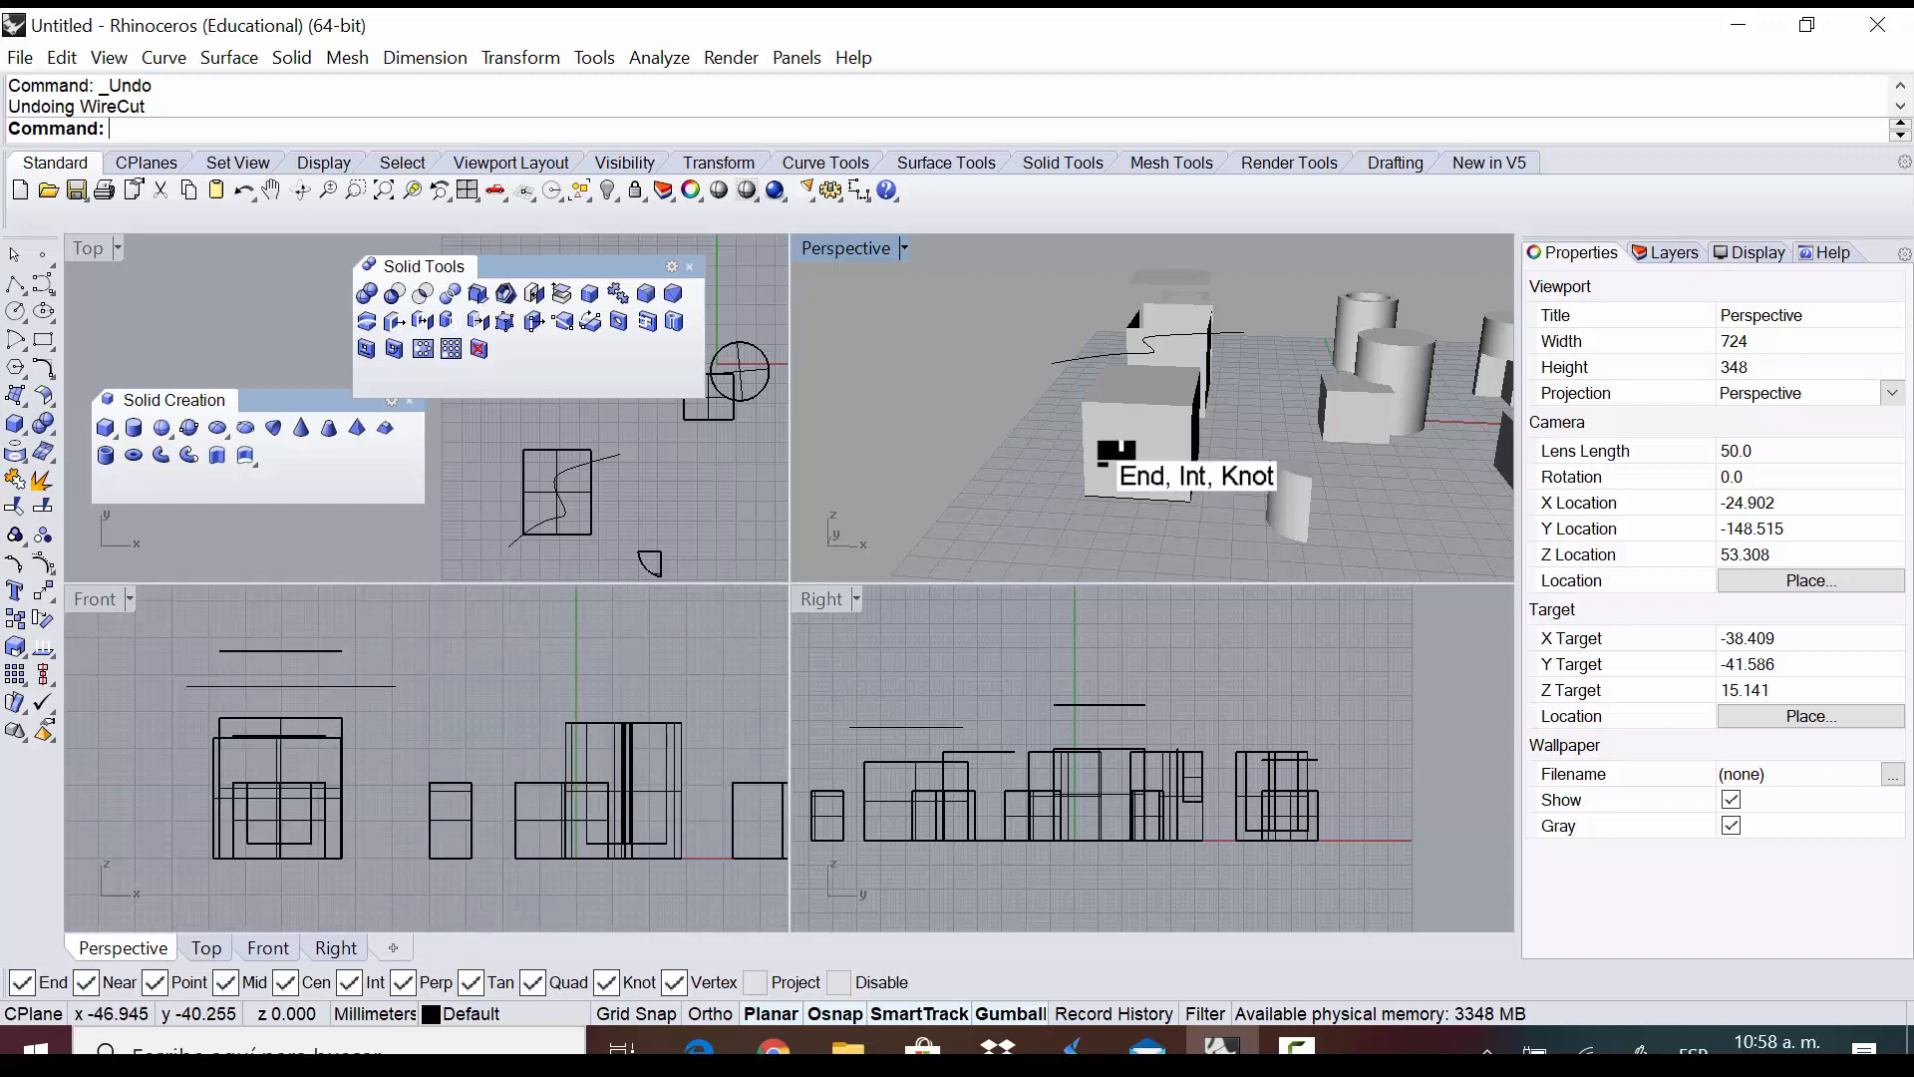
left_click(1132, 334)
left_click(934, 402)
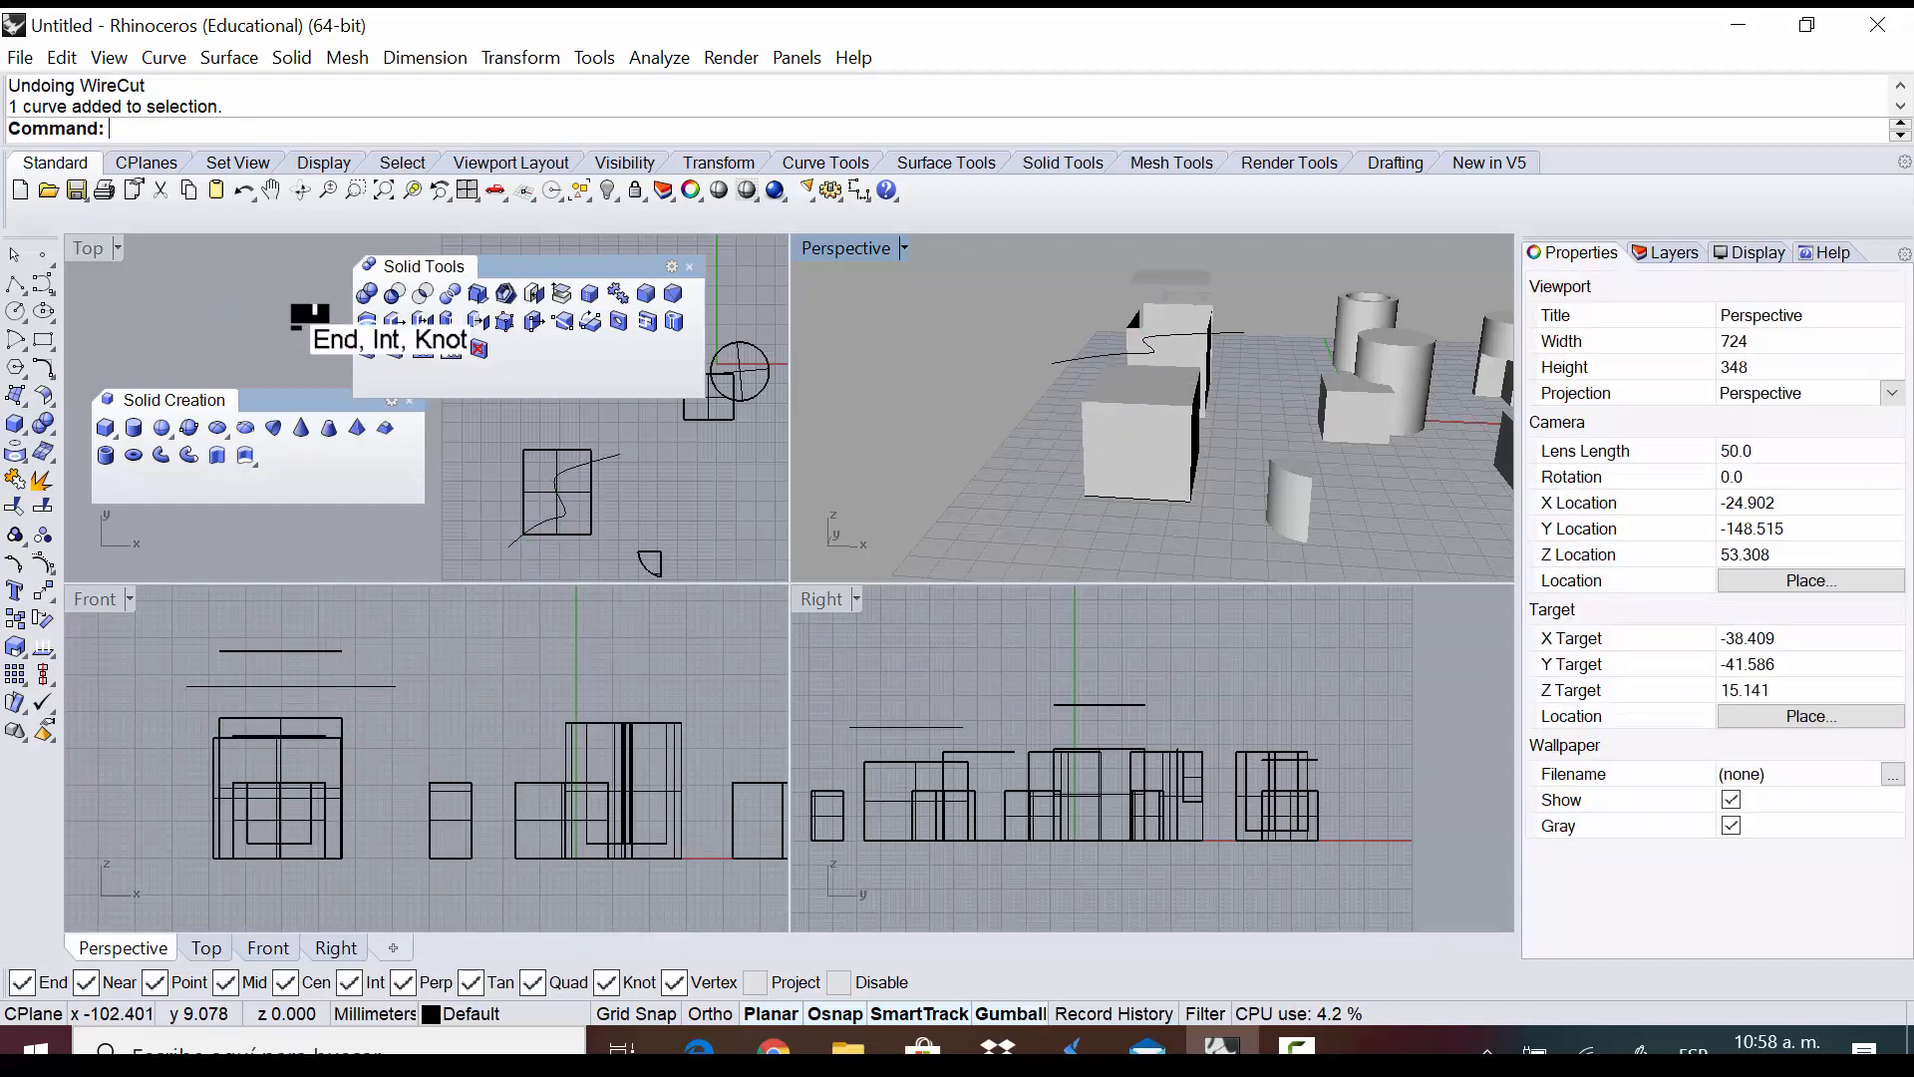
Start a Wire Cut of the box with the raised curve, setting the first cut depth below the box's base in the Front view
left_click(363, 319)
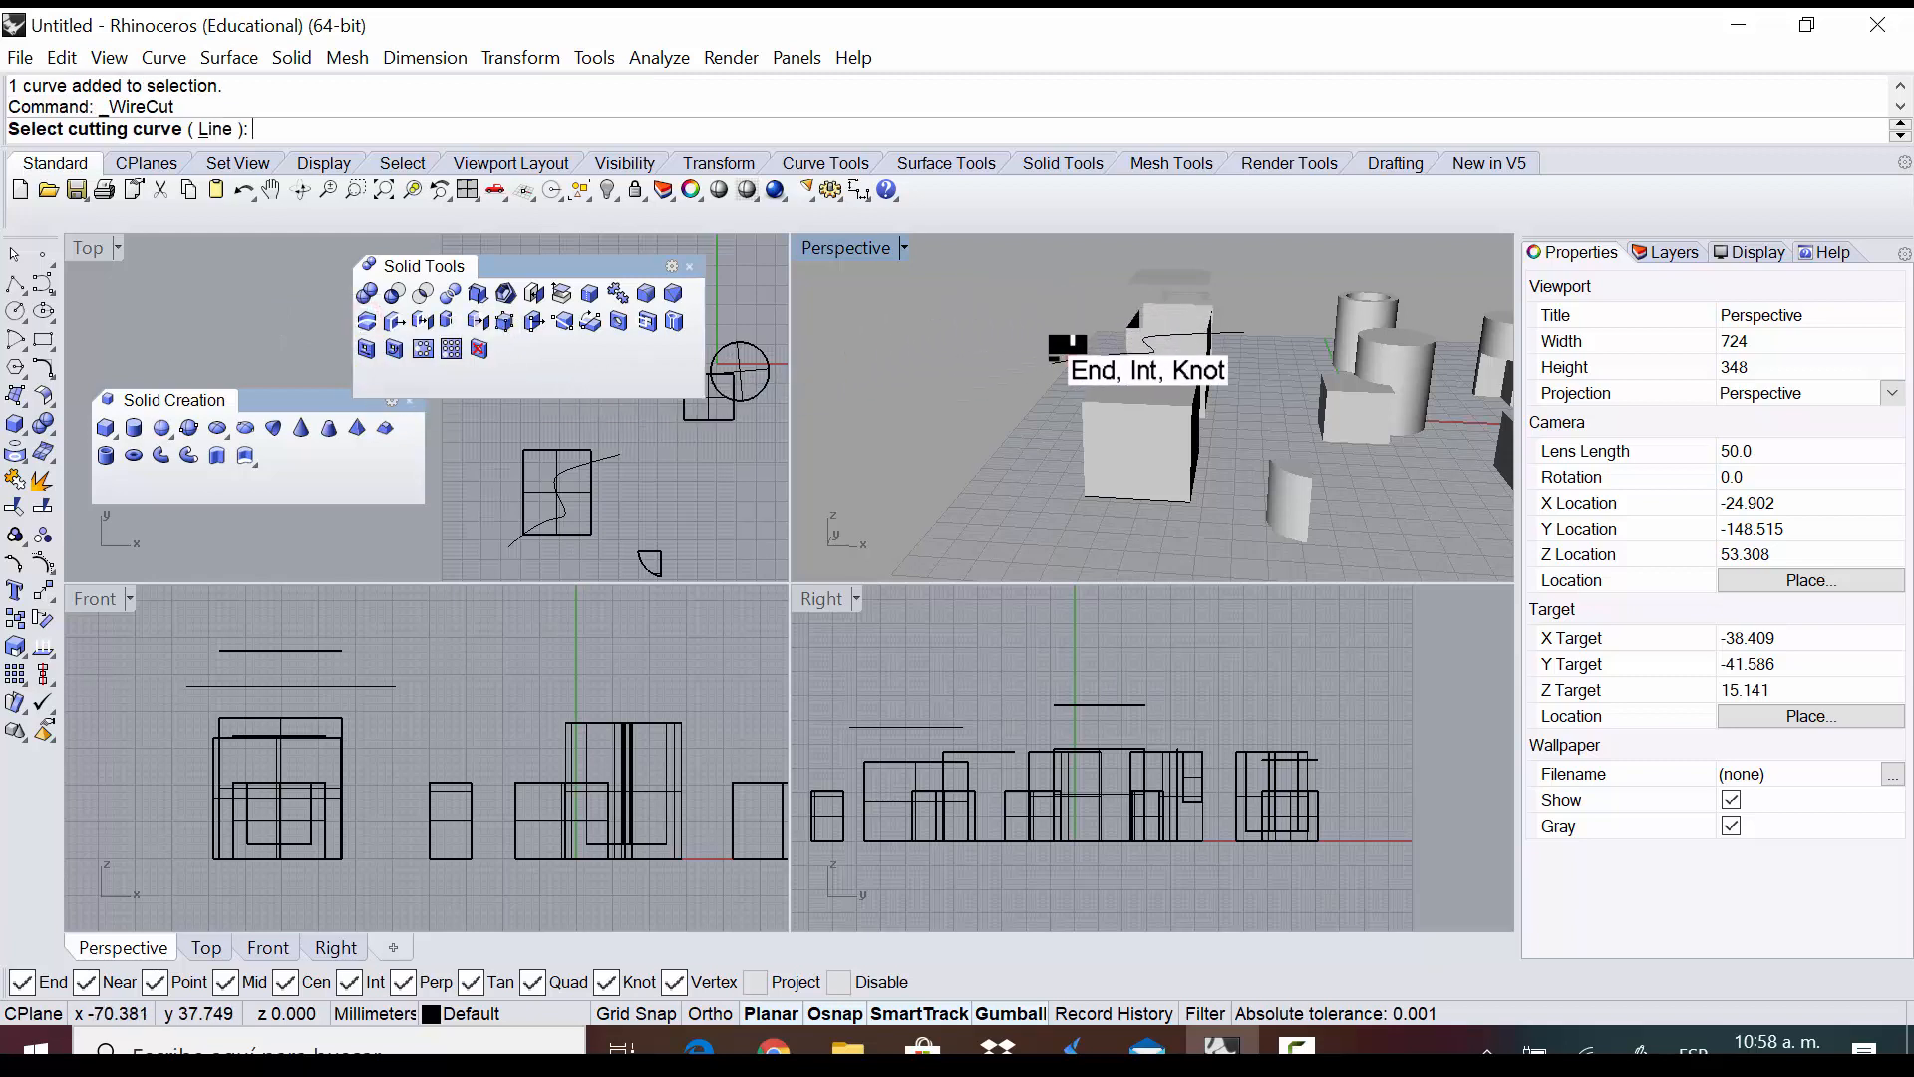
left_click(1059, 361)
left_click(1124, 446)
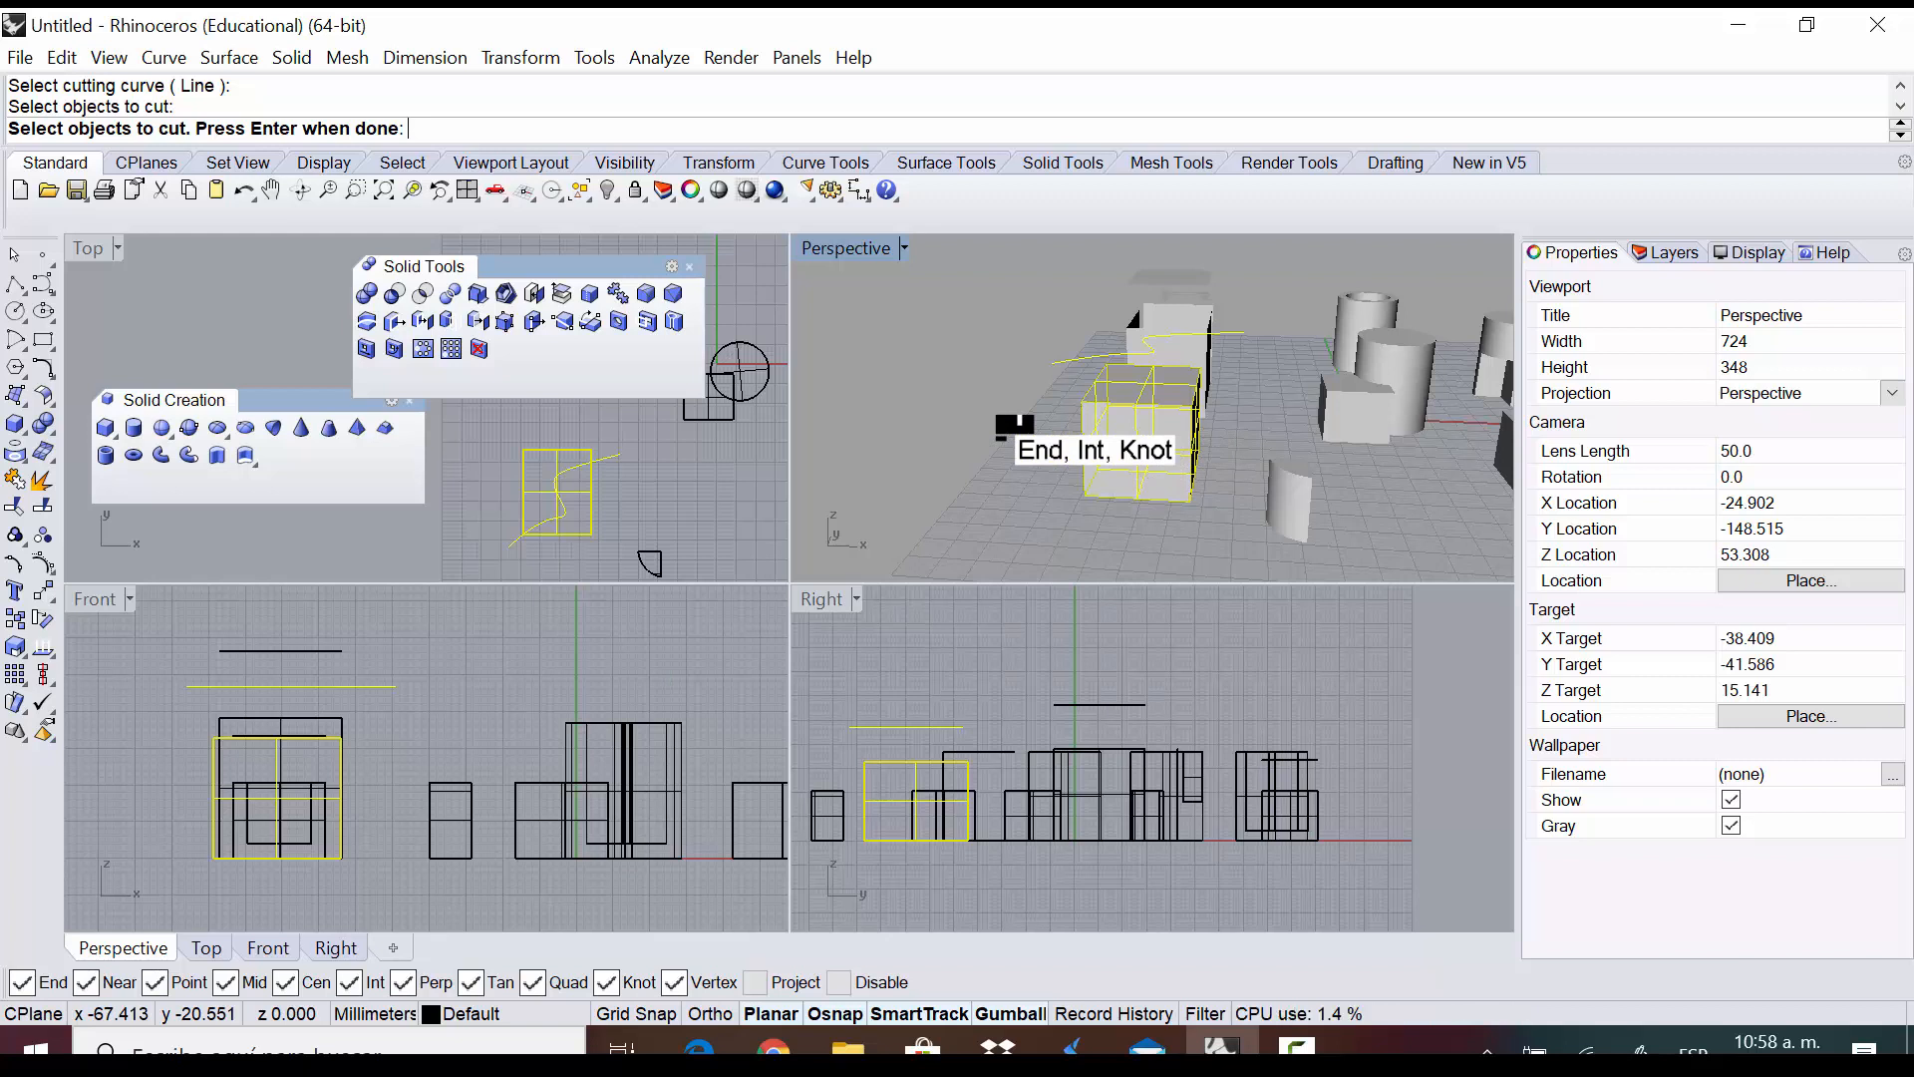
key("Return")
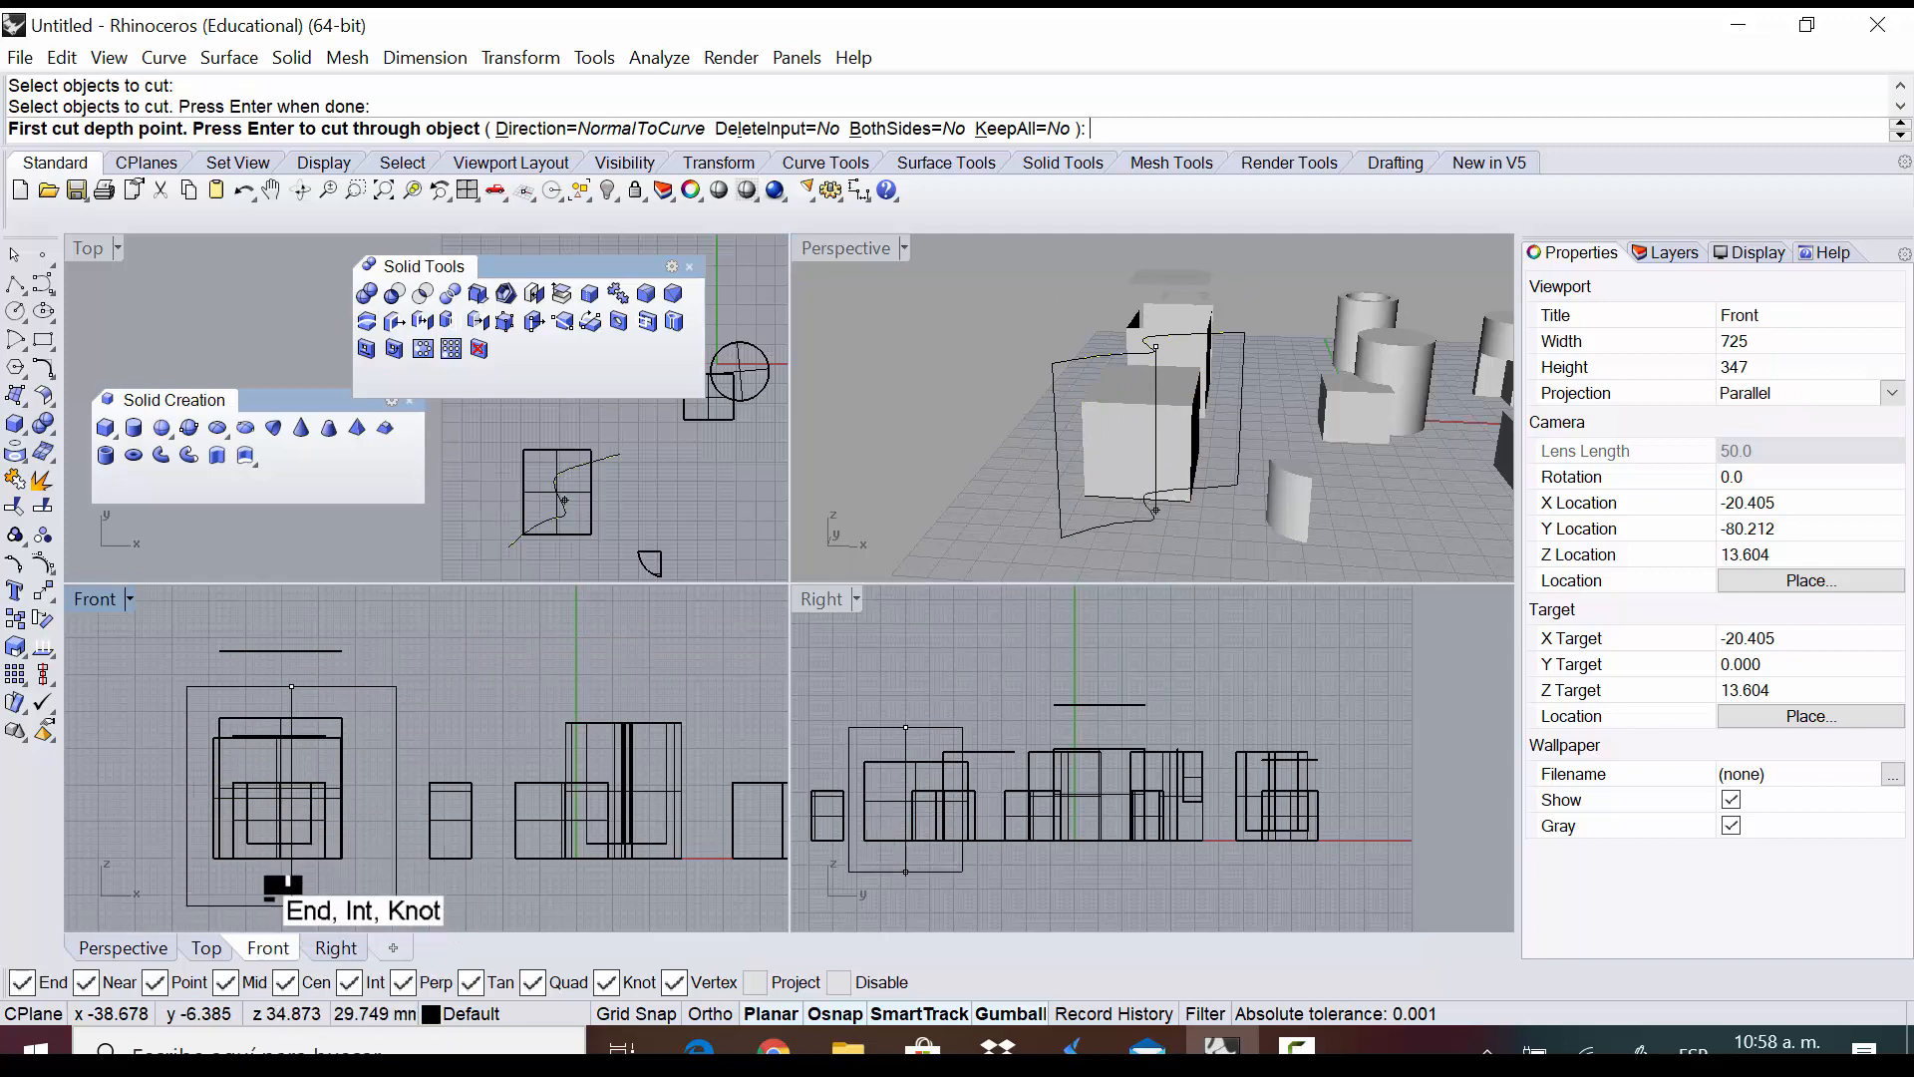
scroll(282, 886, "up", 3)
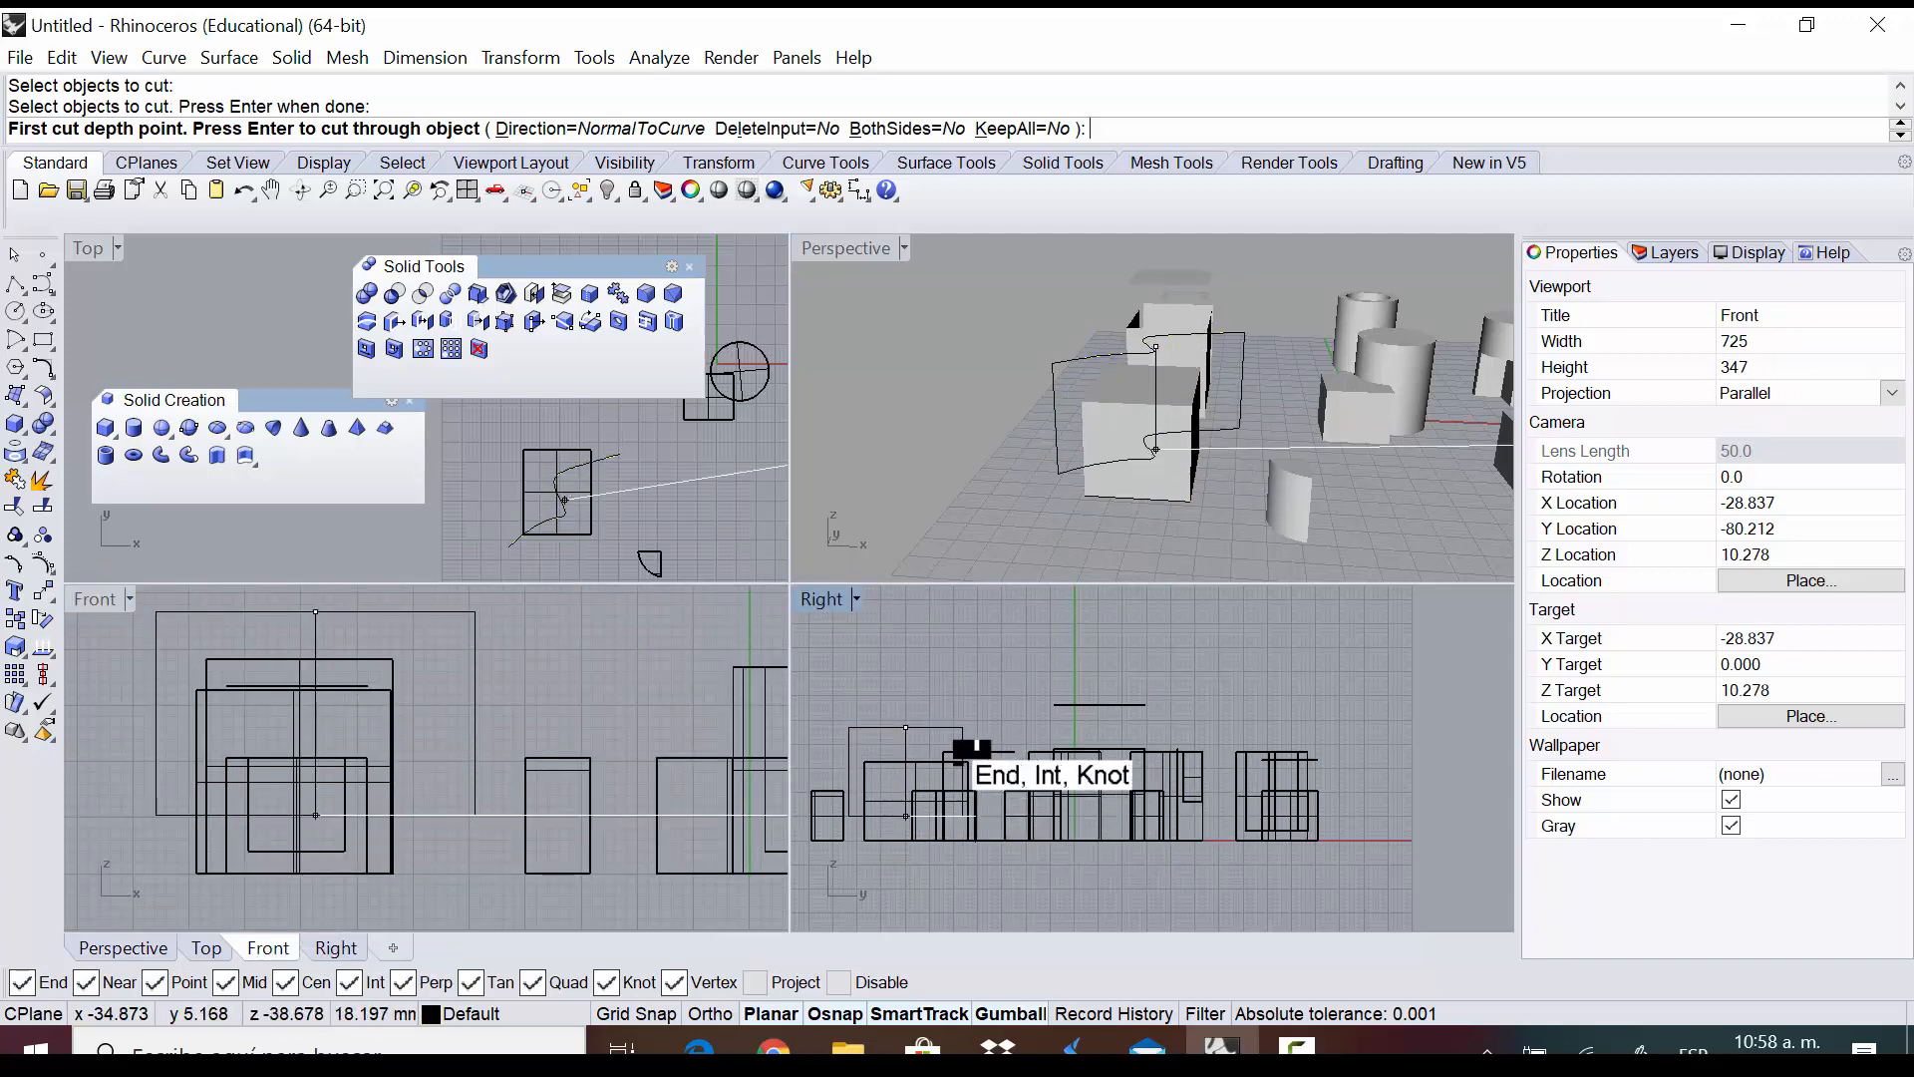
scroll(405, 650, "down", 3)
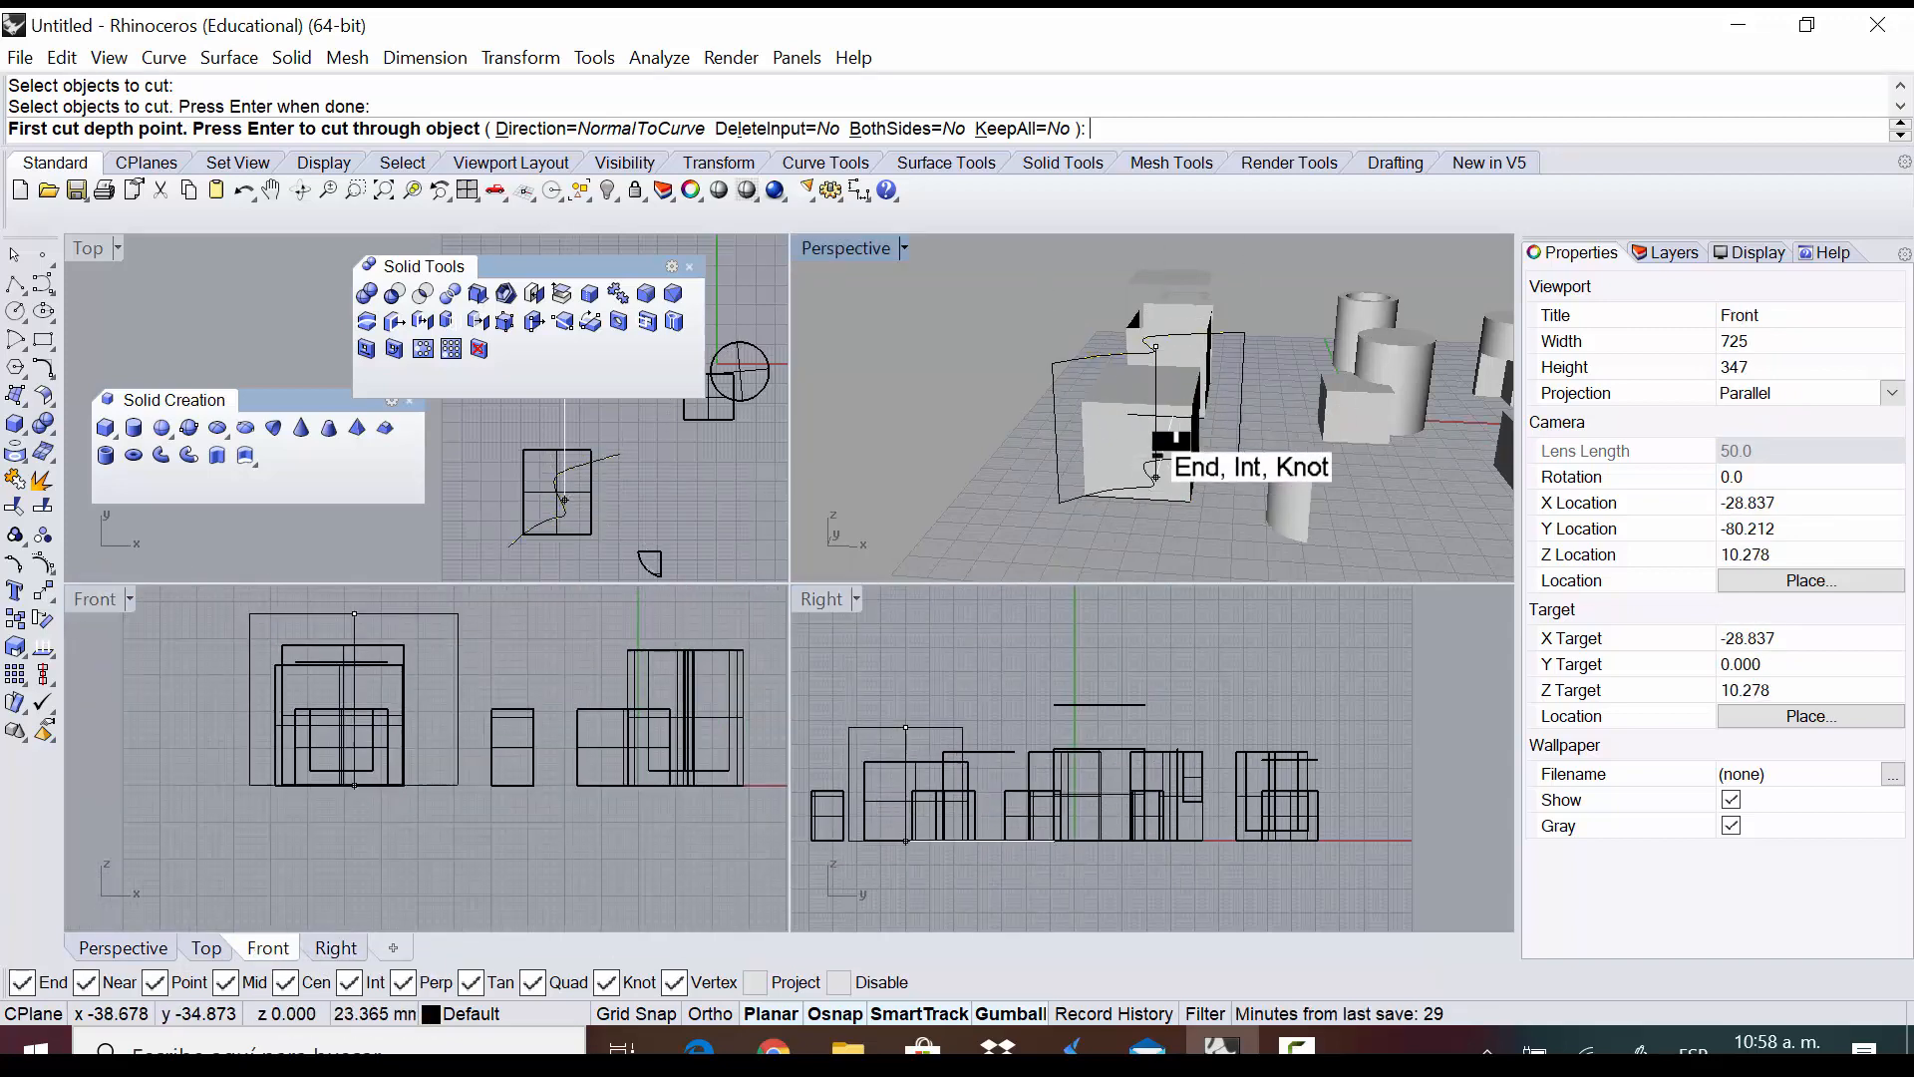
left_click(391, 840)
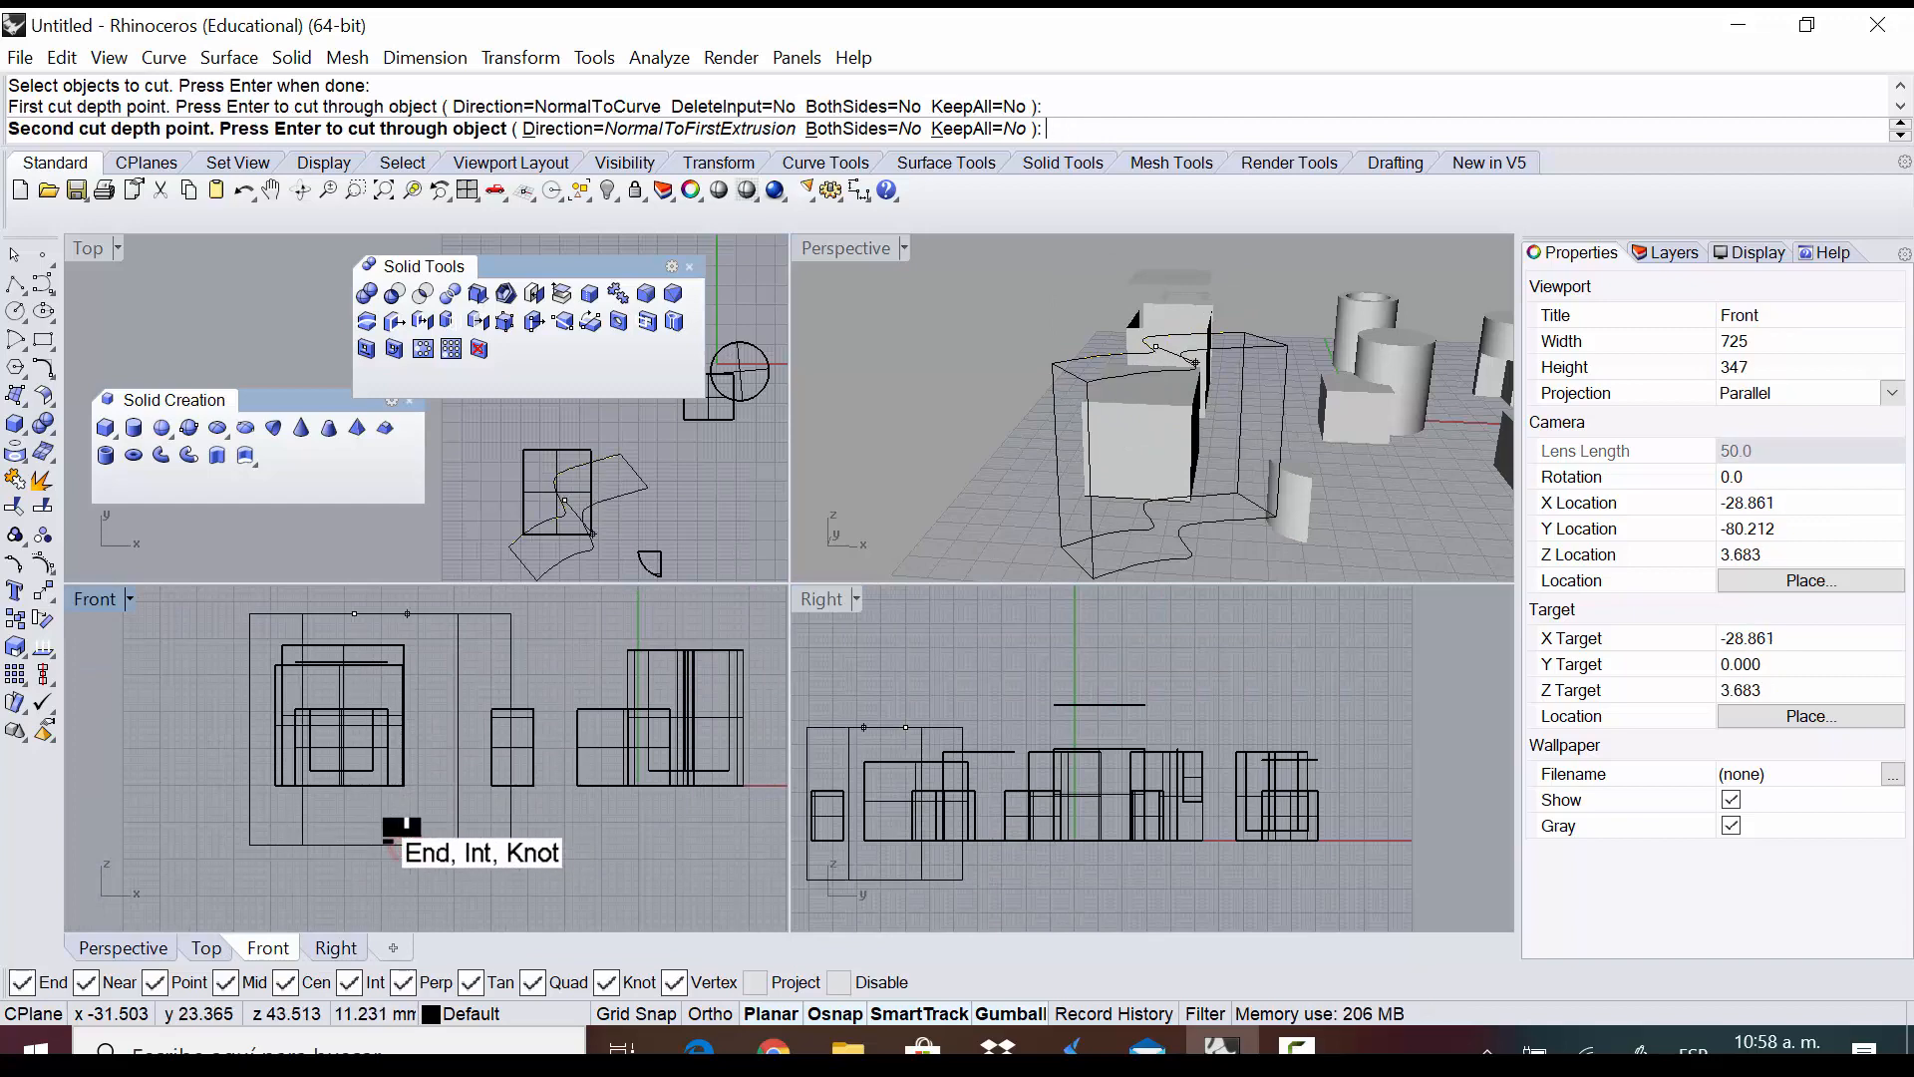
Set the second cut depth beyond the box's outer corner in the Top view and accept the enclosed part to cut away
scroll(617, 594, "up", 6)
scroll(592, 474, "down", 2)
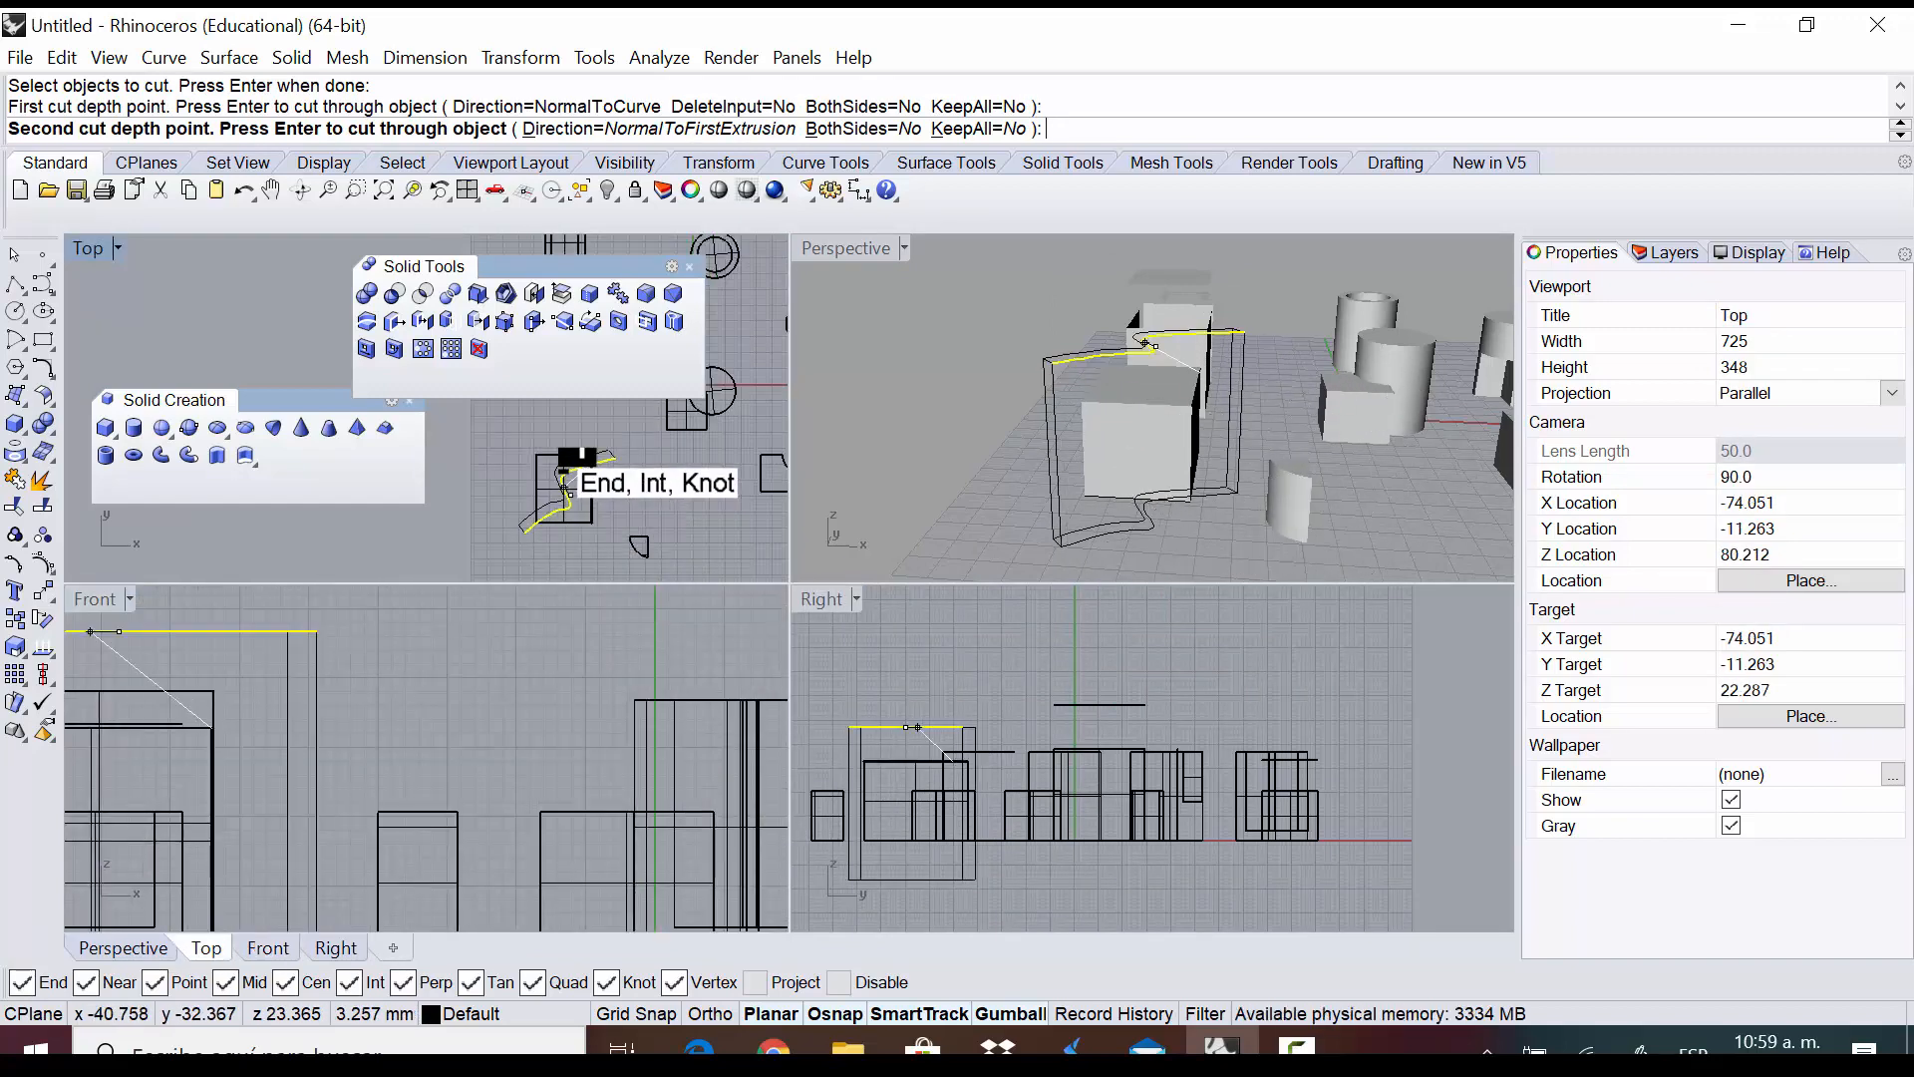
scroll(582, 519, "down", 3)
scroll(584, 536, "up", 10)
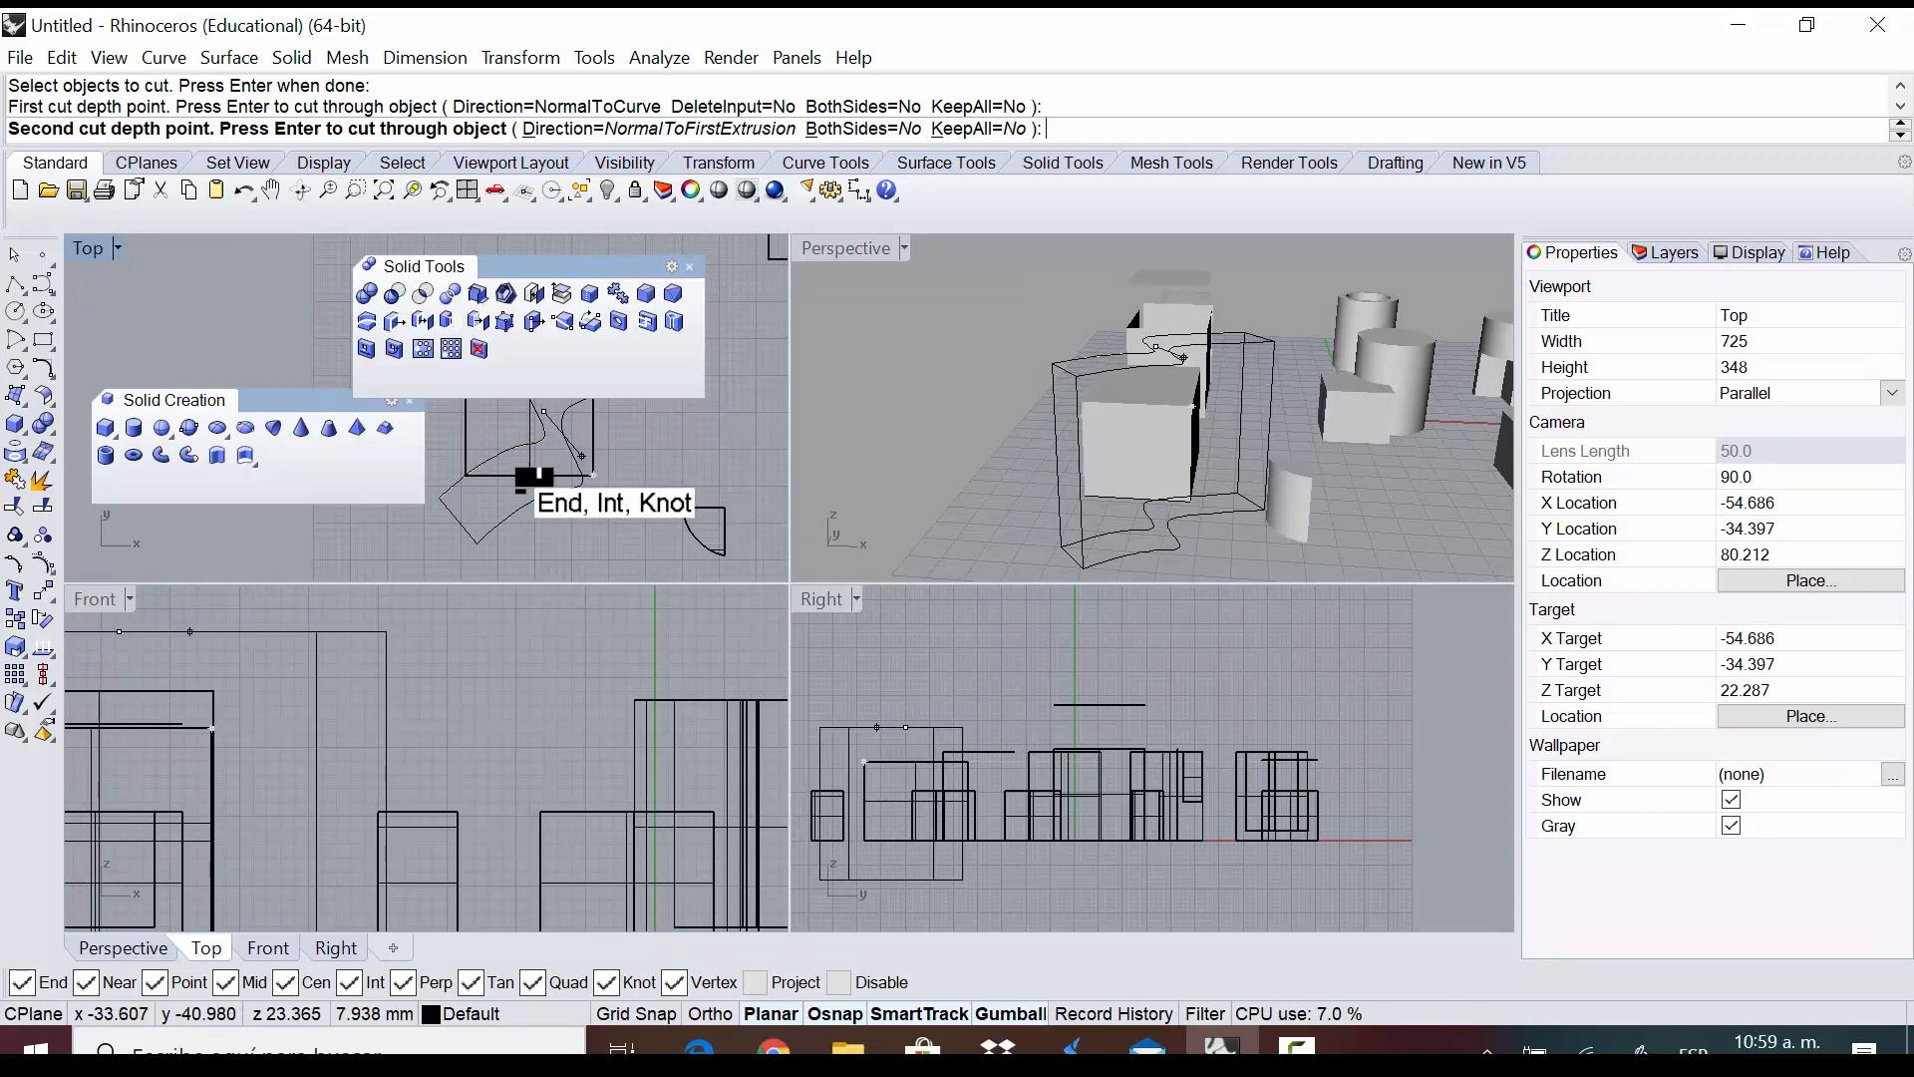
left_click(611, 519)
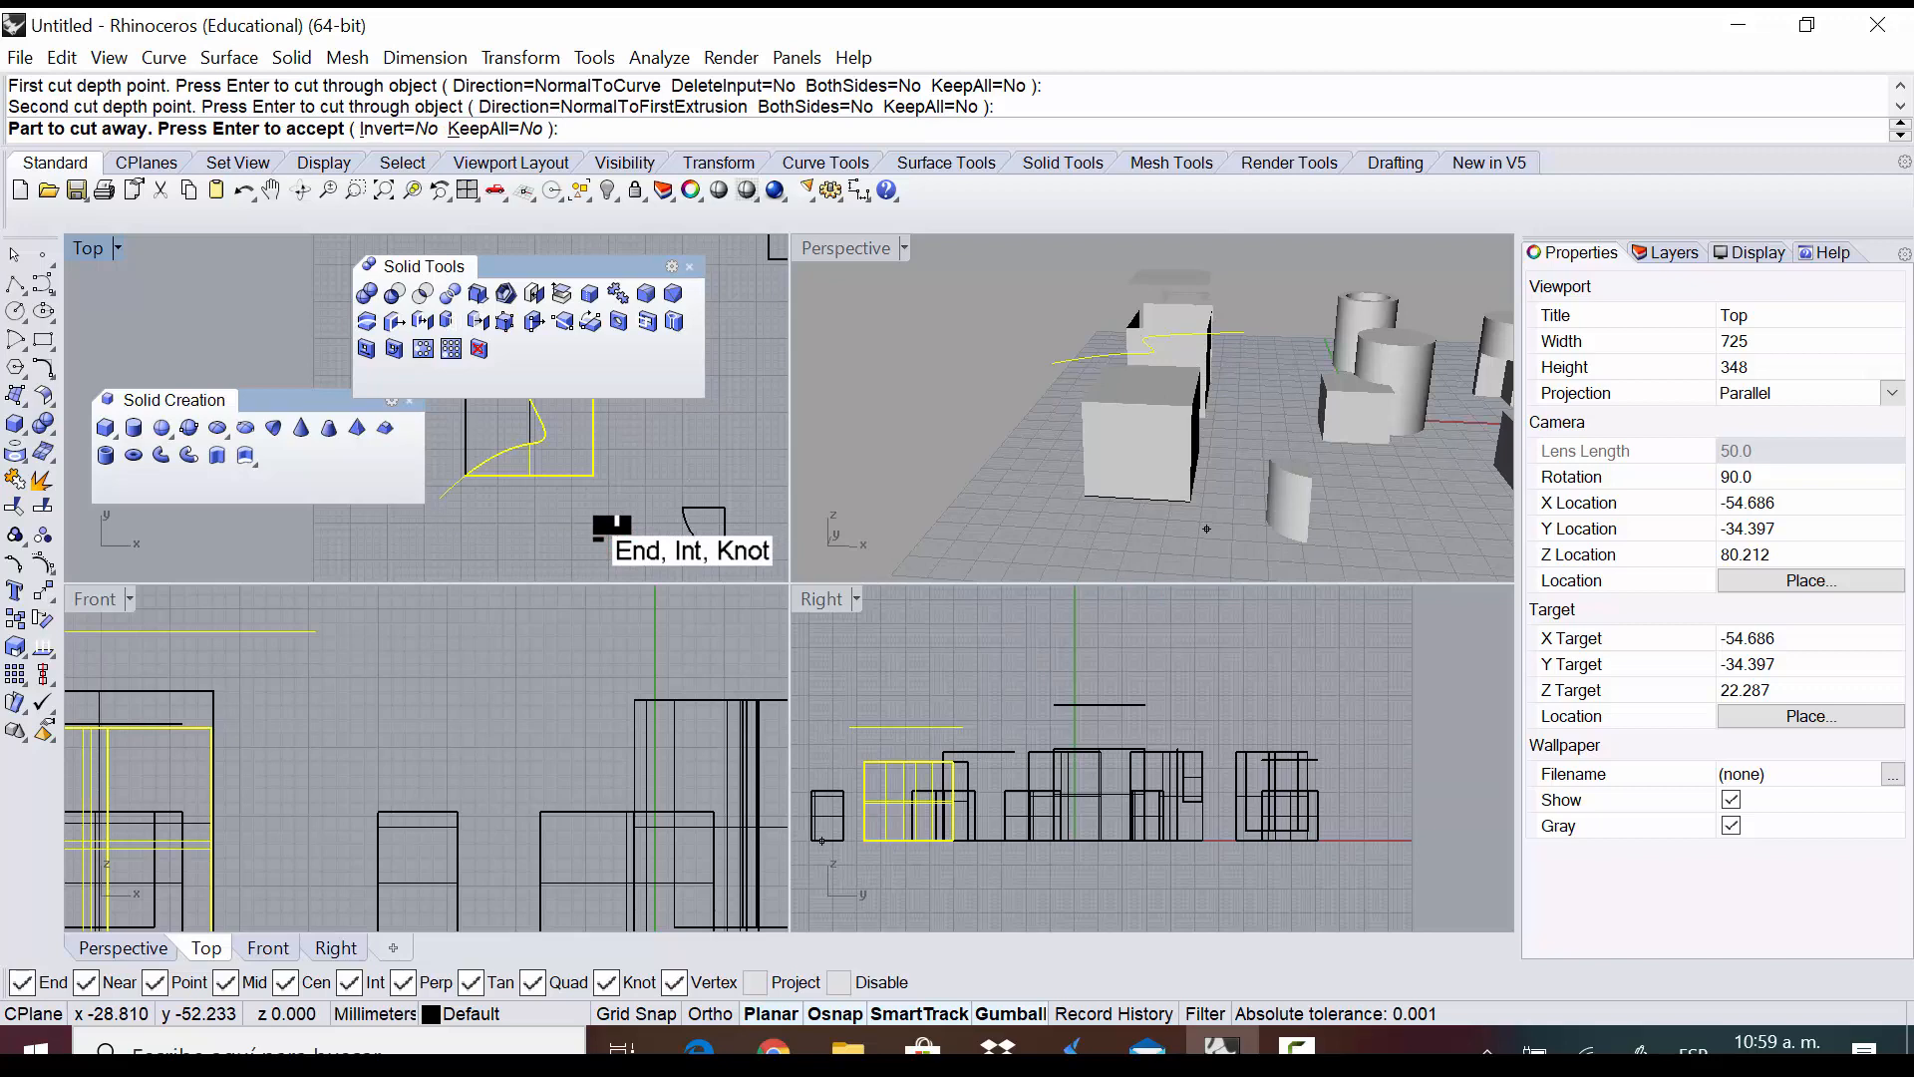
key("Return")
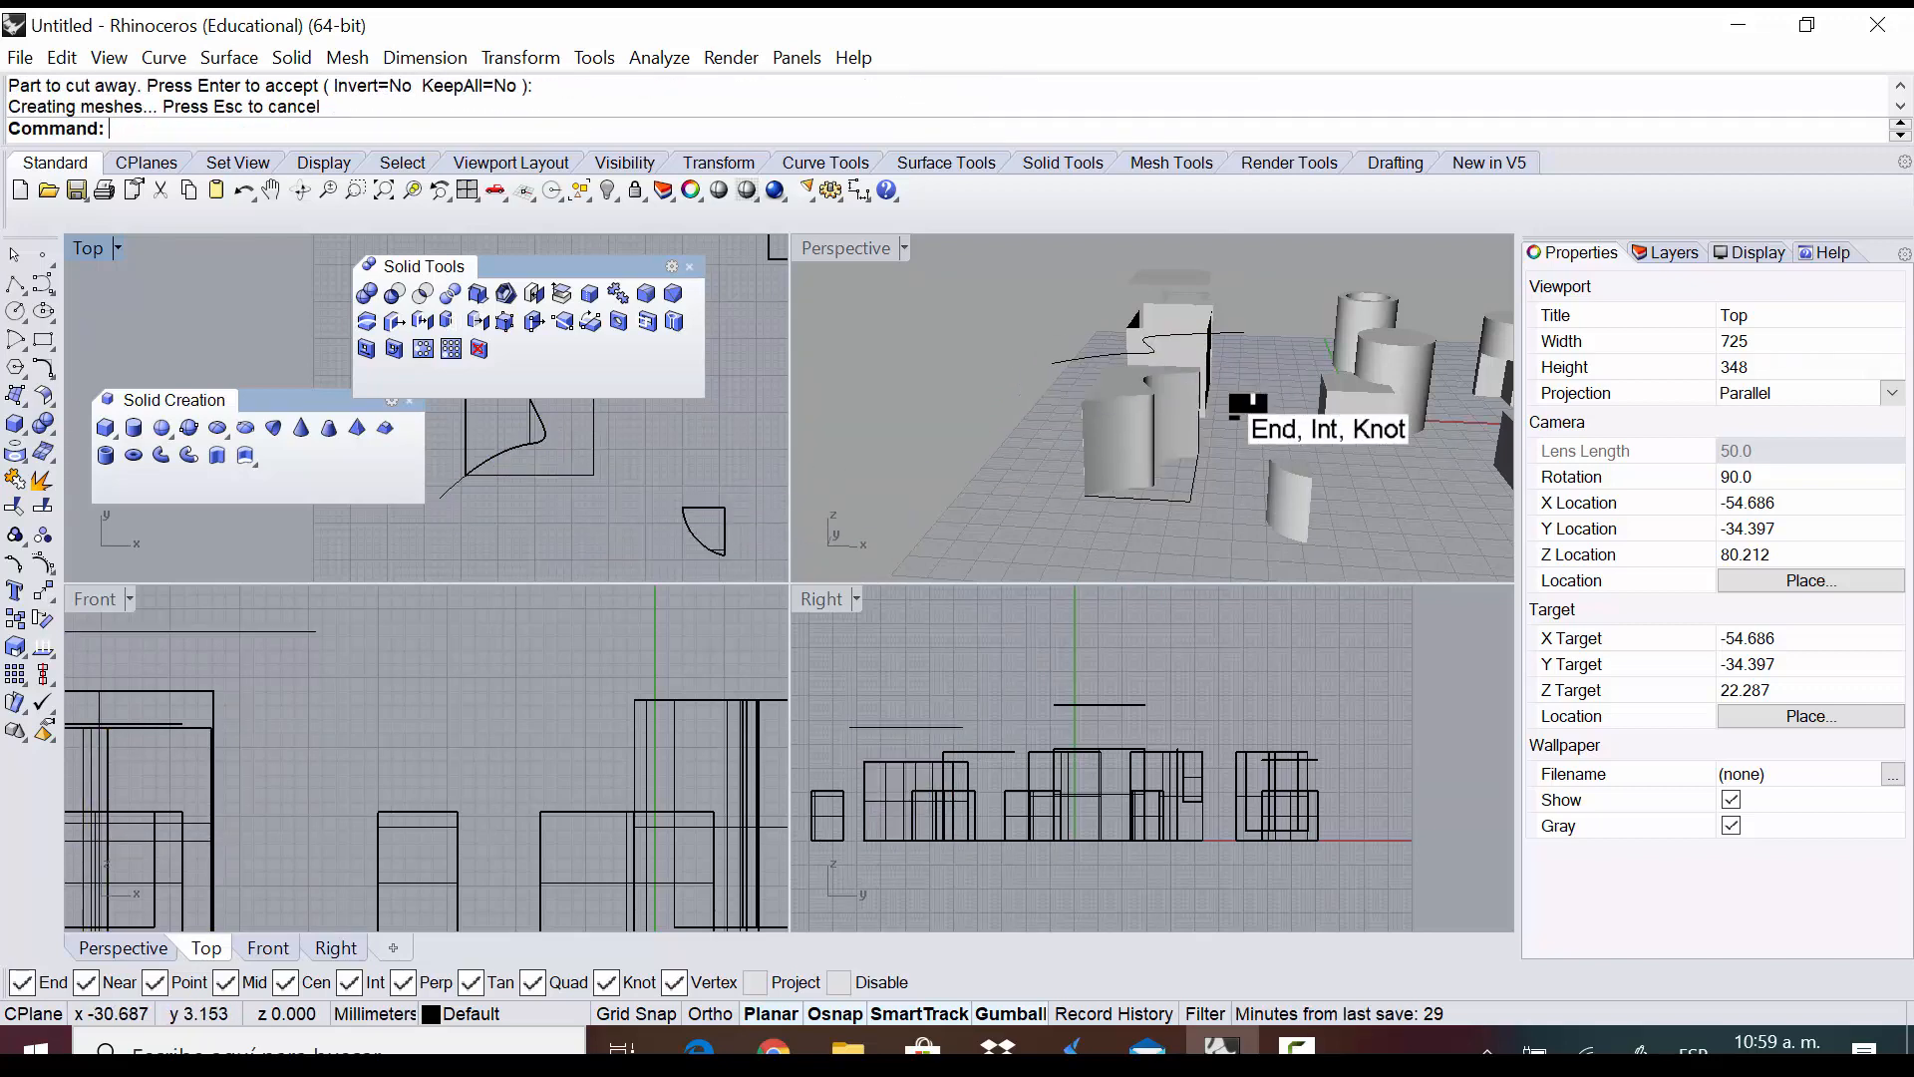
Inspect the S-shaped cut face of the box in the Perspective view and undo the wire cut
right_click_drag(1261, 423, 1204, 494)
scroll(1206, 415, "up", 4)
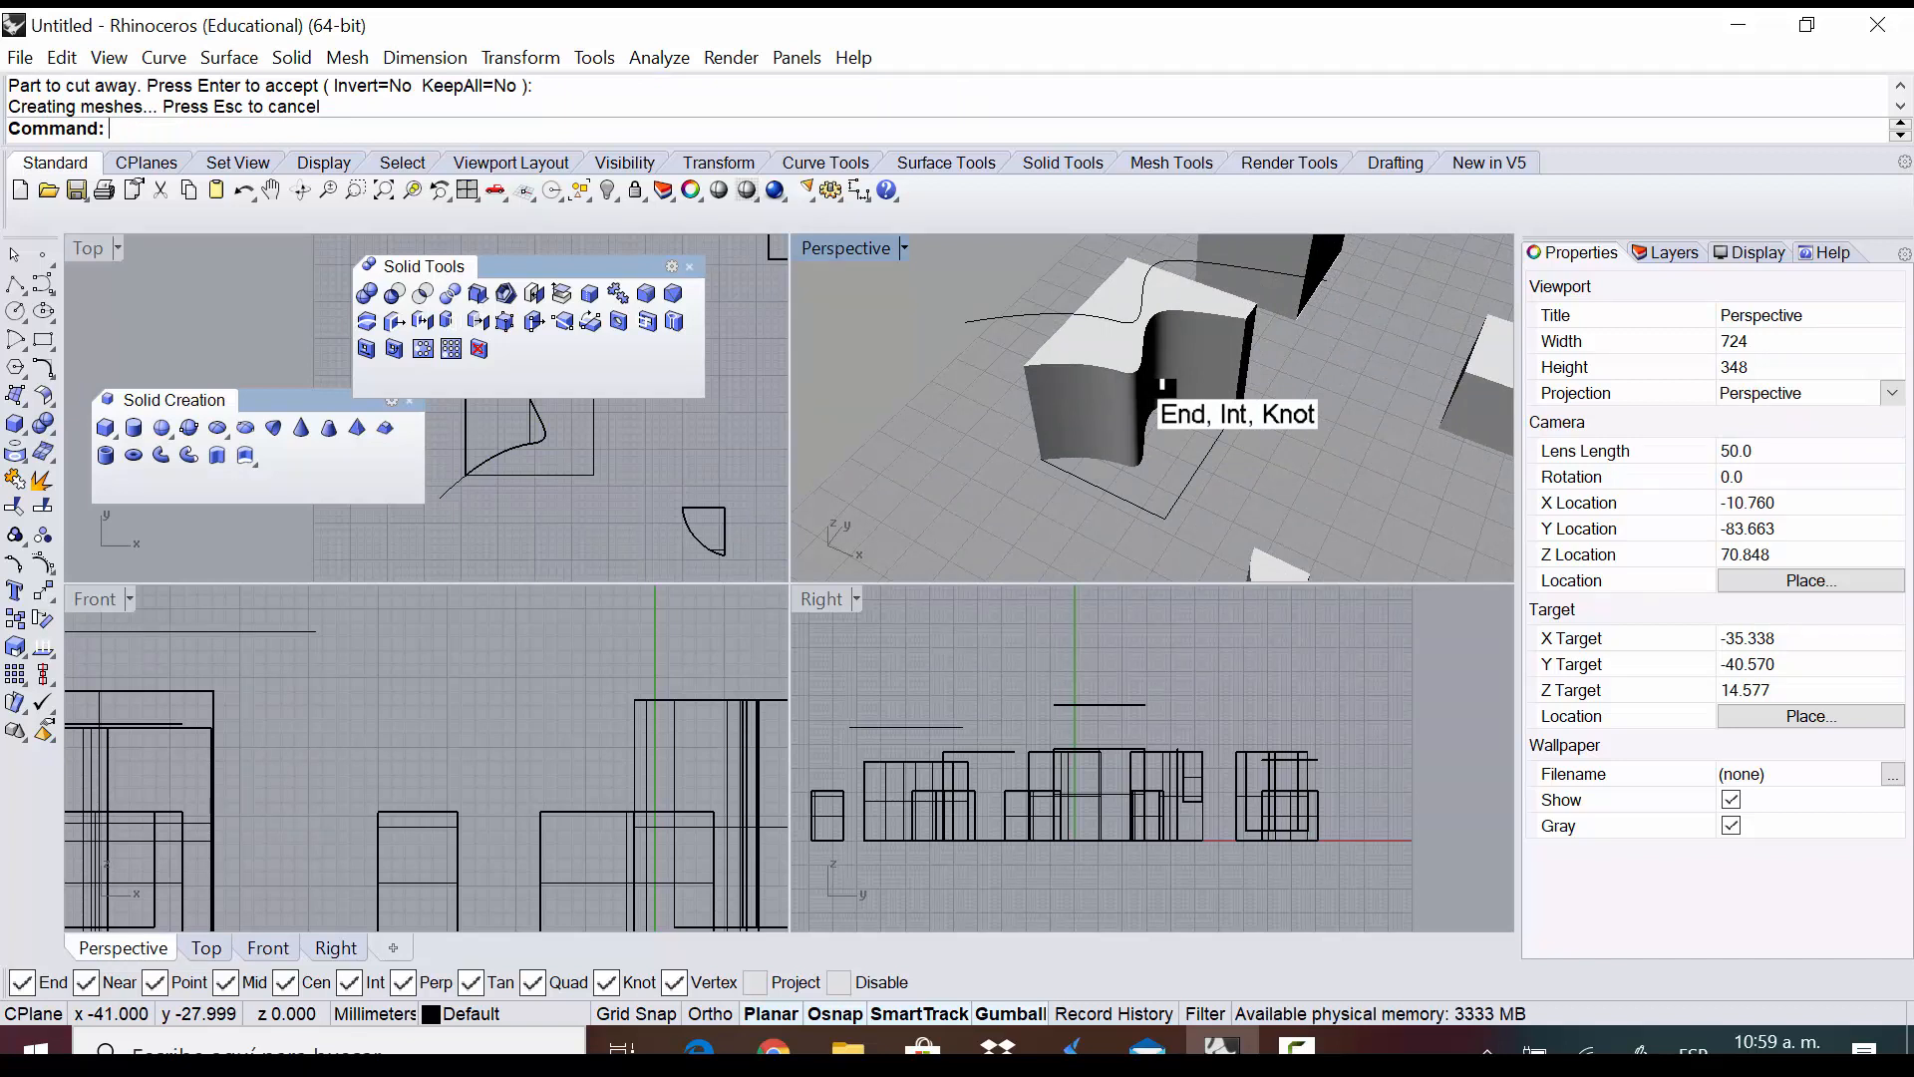
key("ctrl+z")
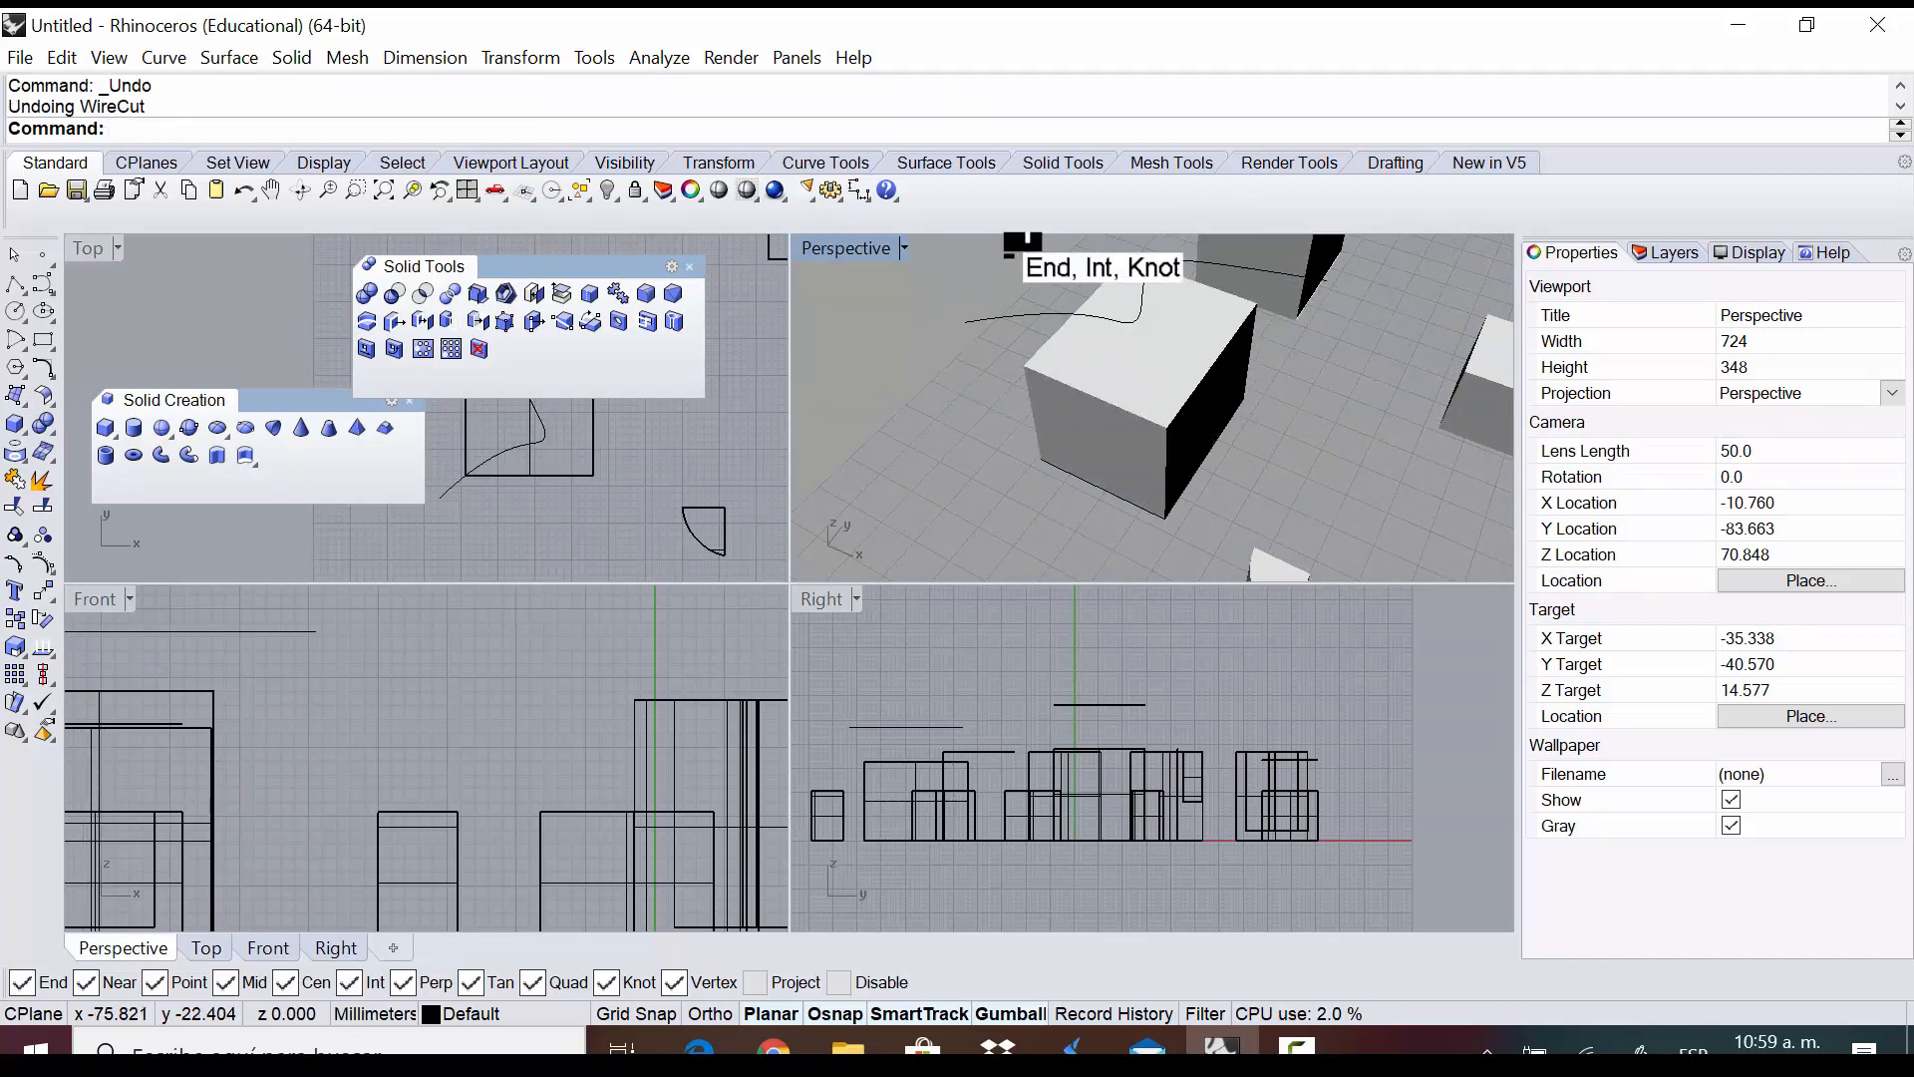
left_click(367, 320)
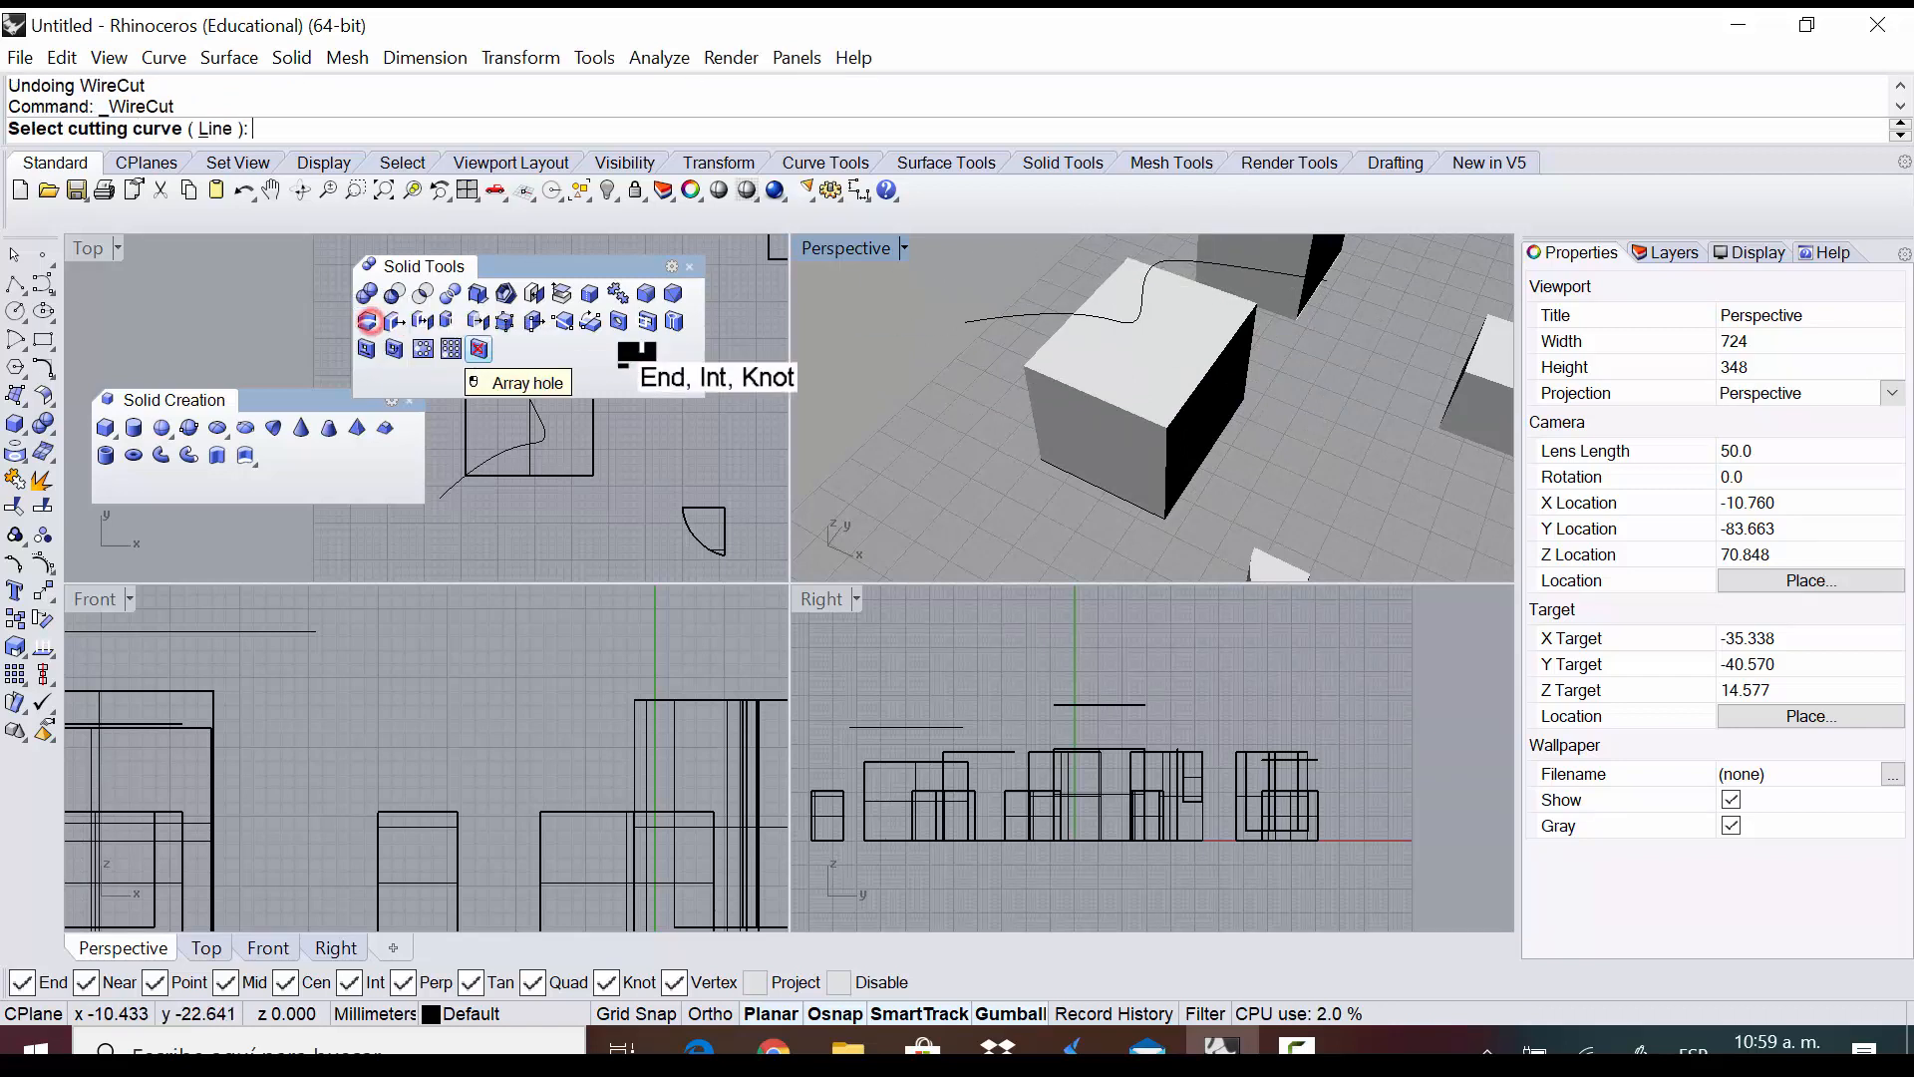
left_click(1023, 314)
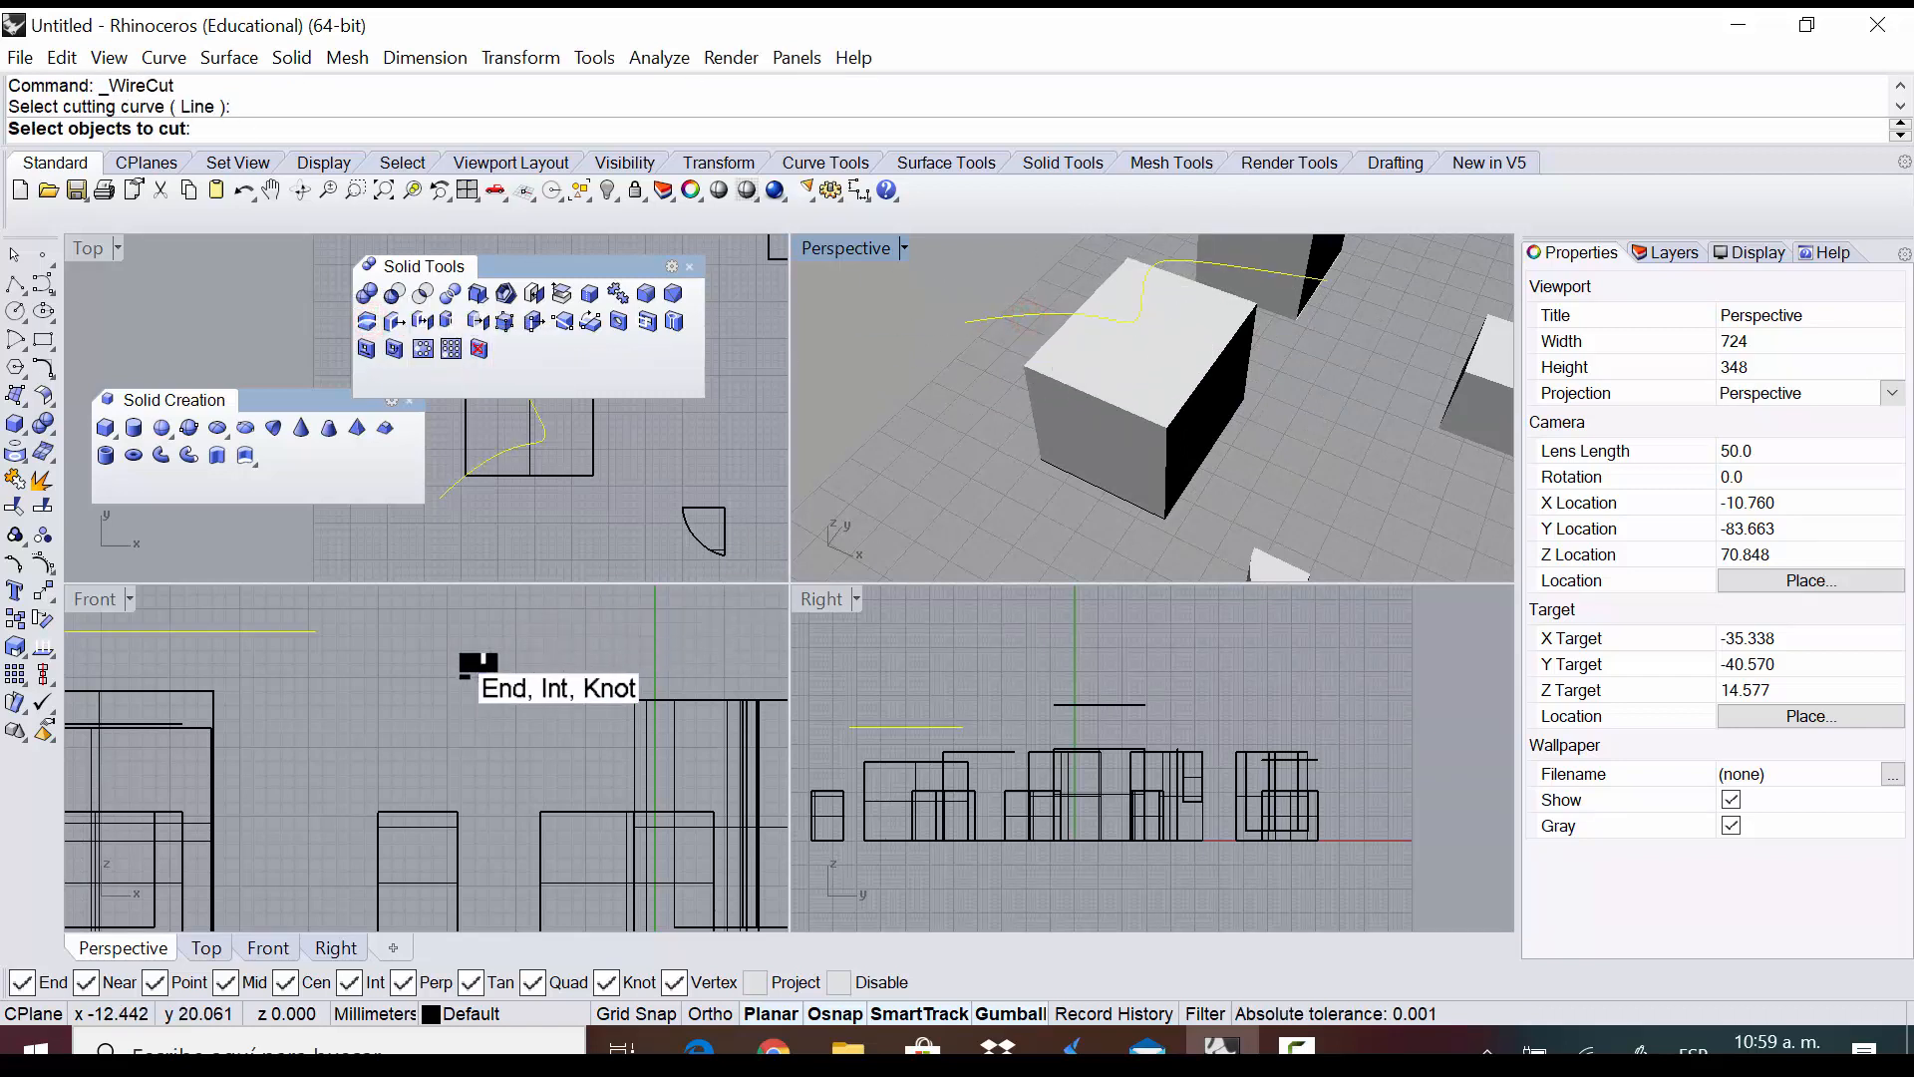
right_click_drag(481, 669, 713, 648)
scroll(688, 669, "down", 4)
key("Escape")
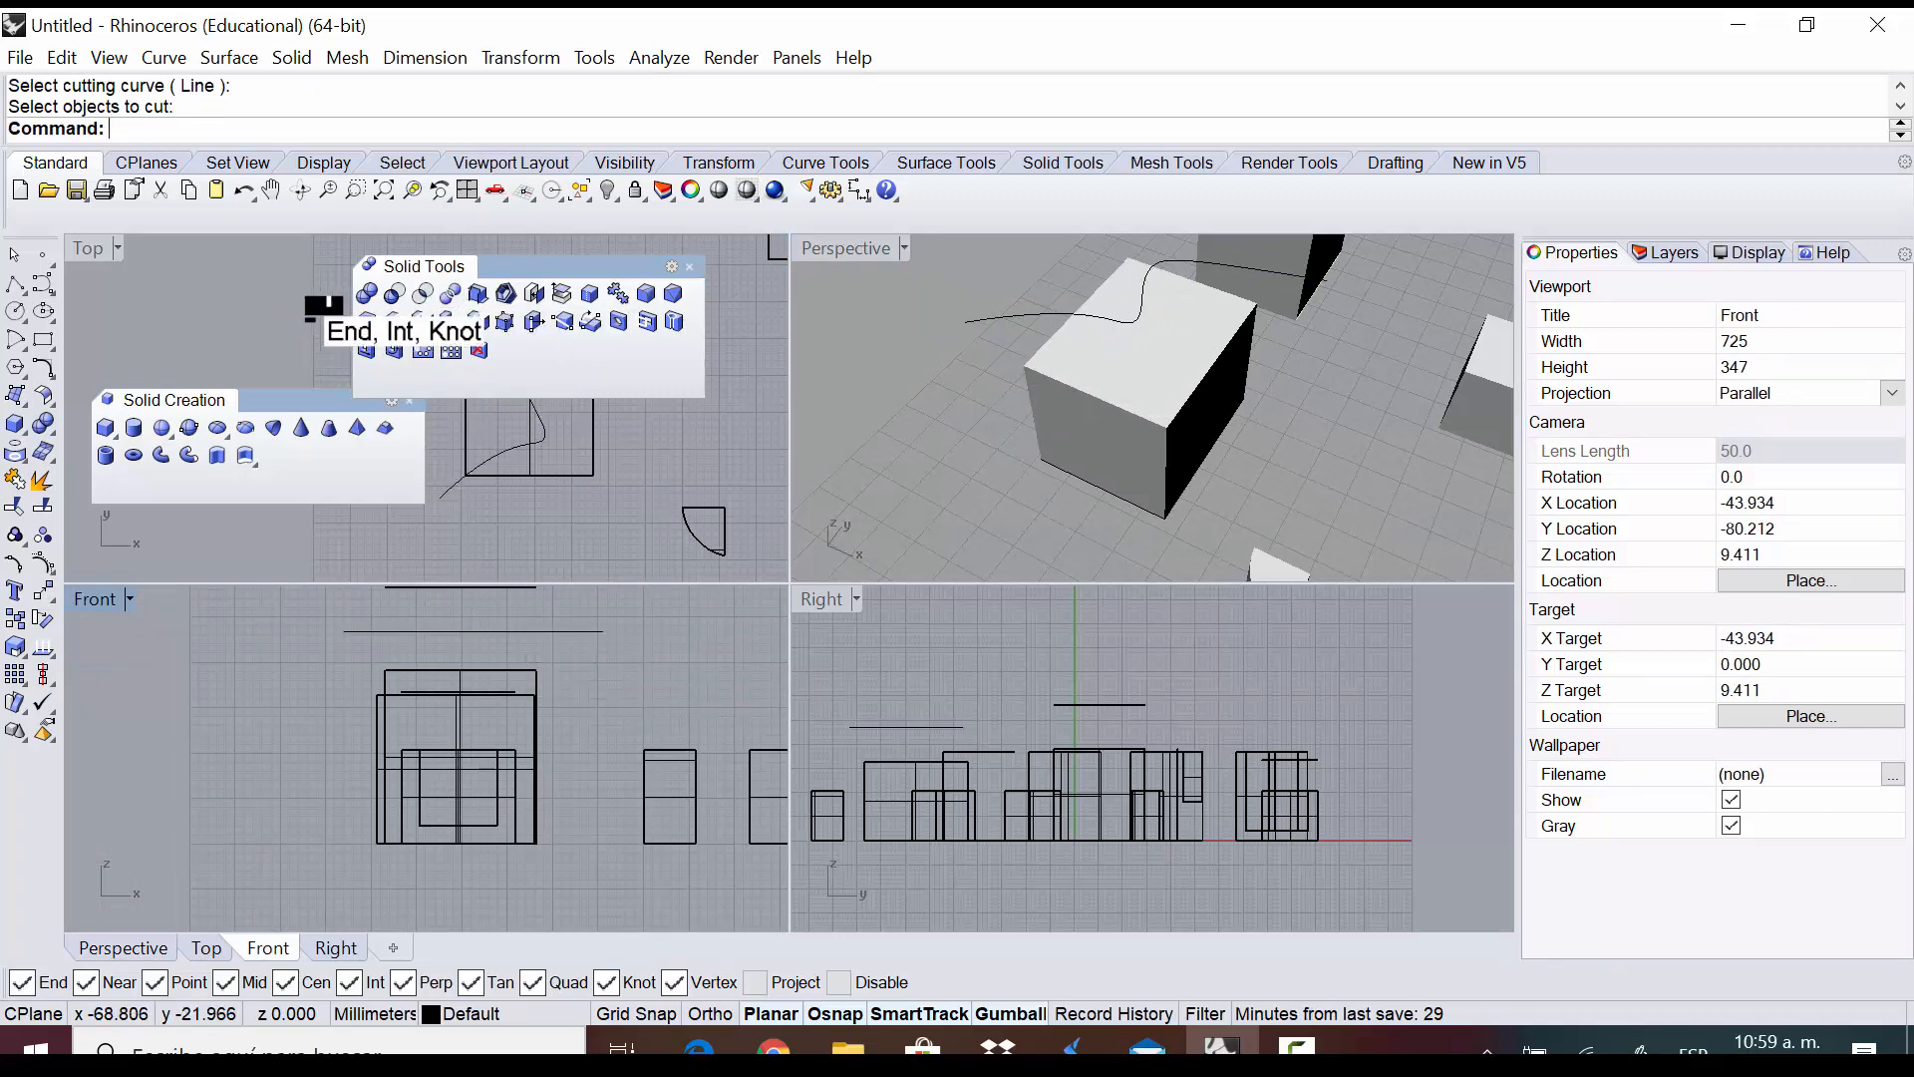
Start a Wire Cut of the box with the raised curve, placing the first cut depth just below the box's base in the Front view
left_click(363, 319)
left_click(1007, 309)
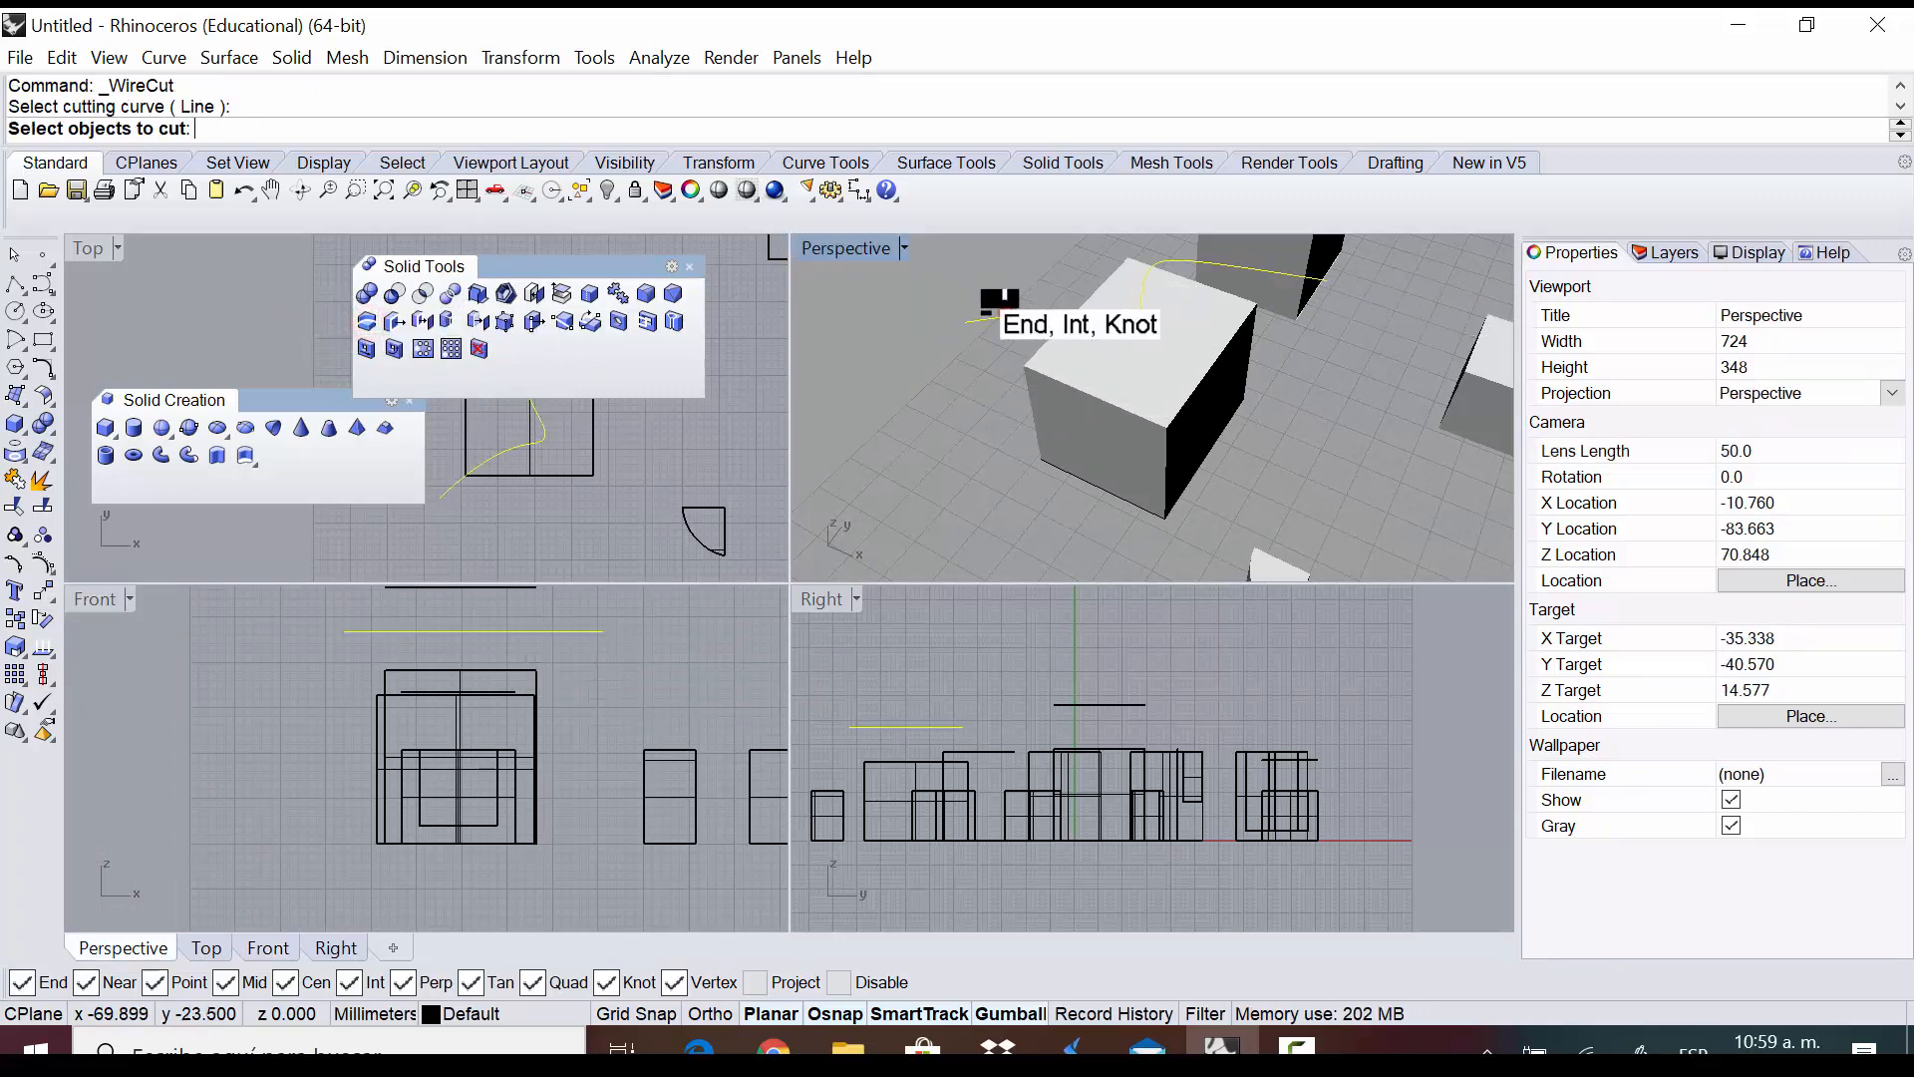
left_click(1082, 381)
key("Return")
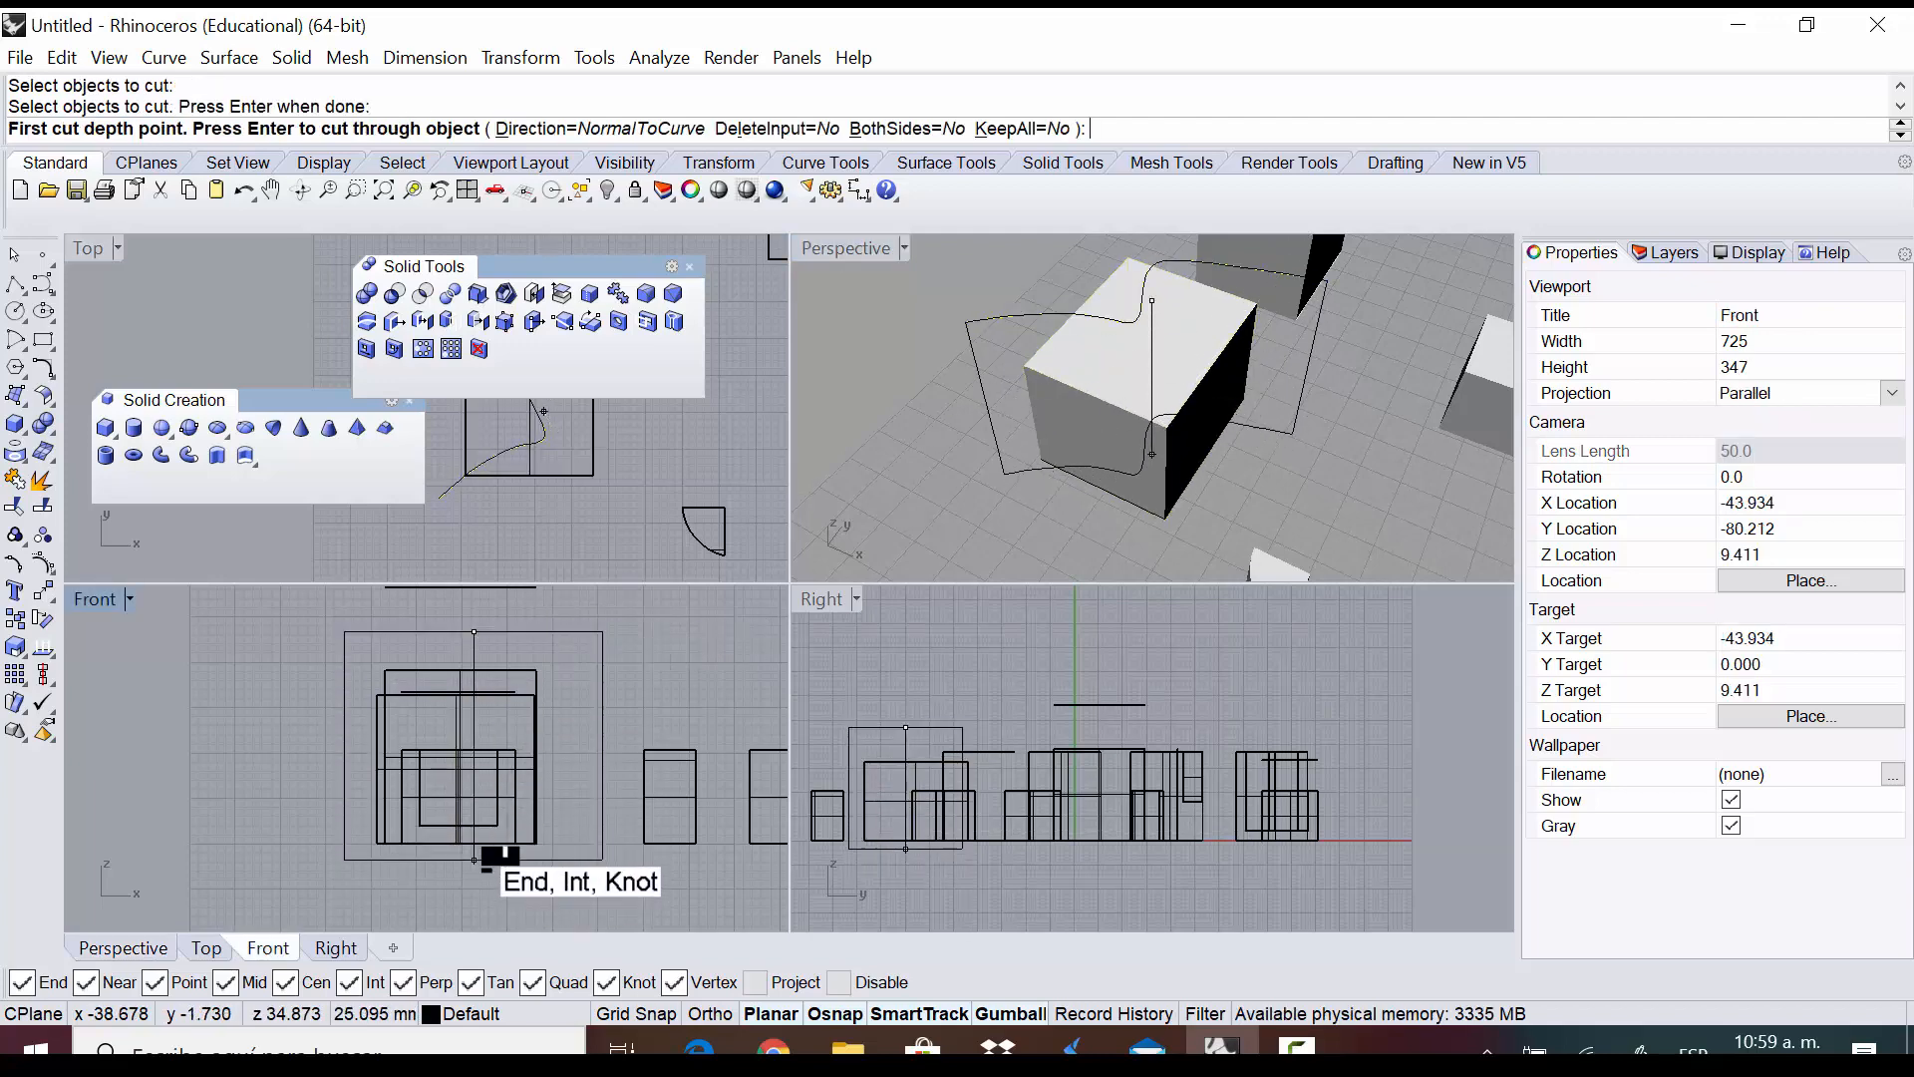
left_click(499, 880)
Set the second cut depth about 2 mm from the curve in the Top view and accept the thin strip to cut away
scroll(545, 523, "down", 4)
scroll(577, 595, "down", 2)
scroll(569, 450, "up", 10)
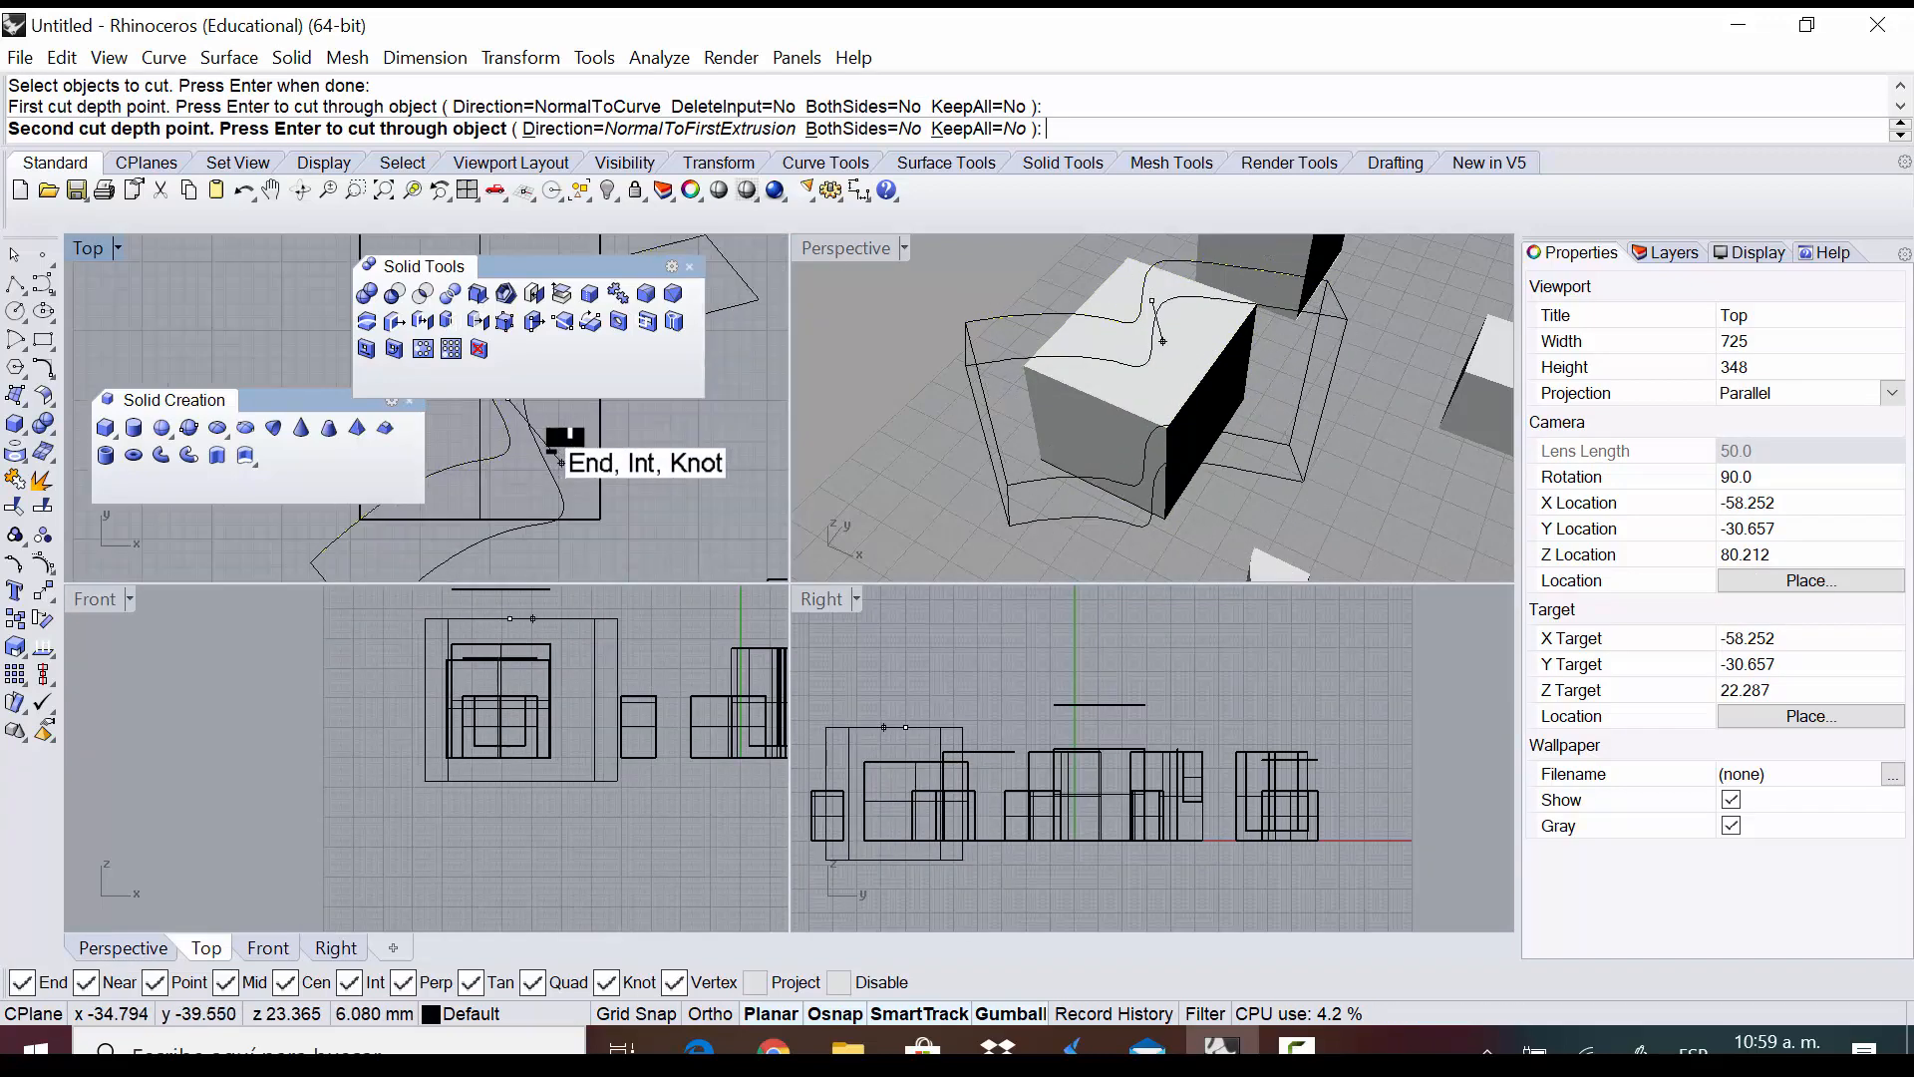
scroll(558, 498, "down", 4)
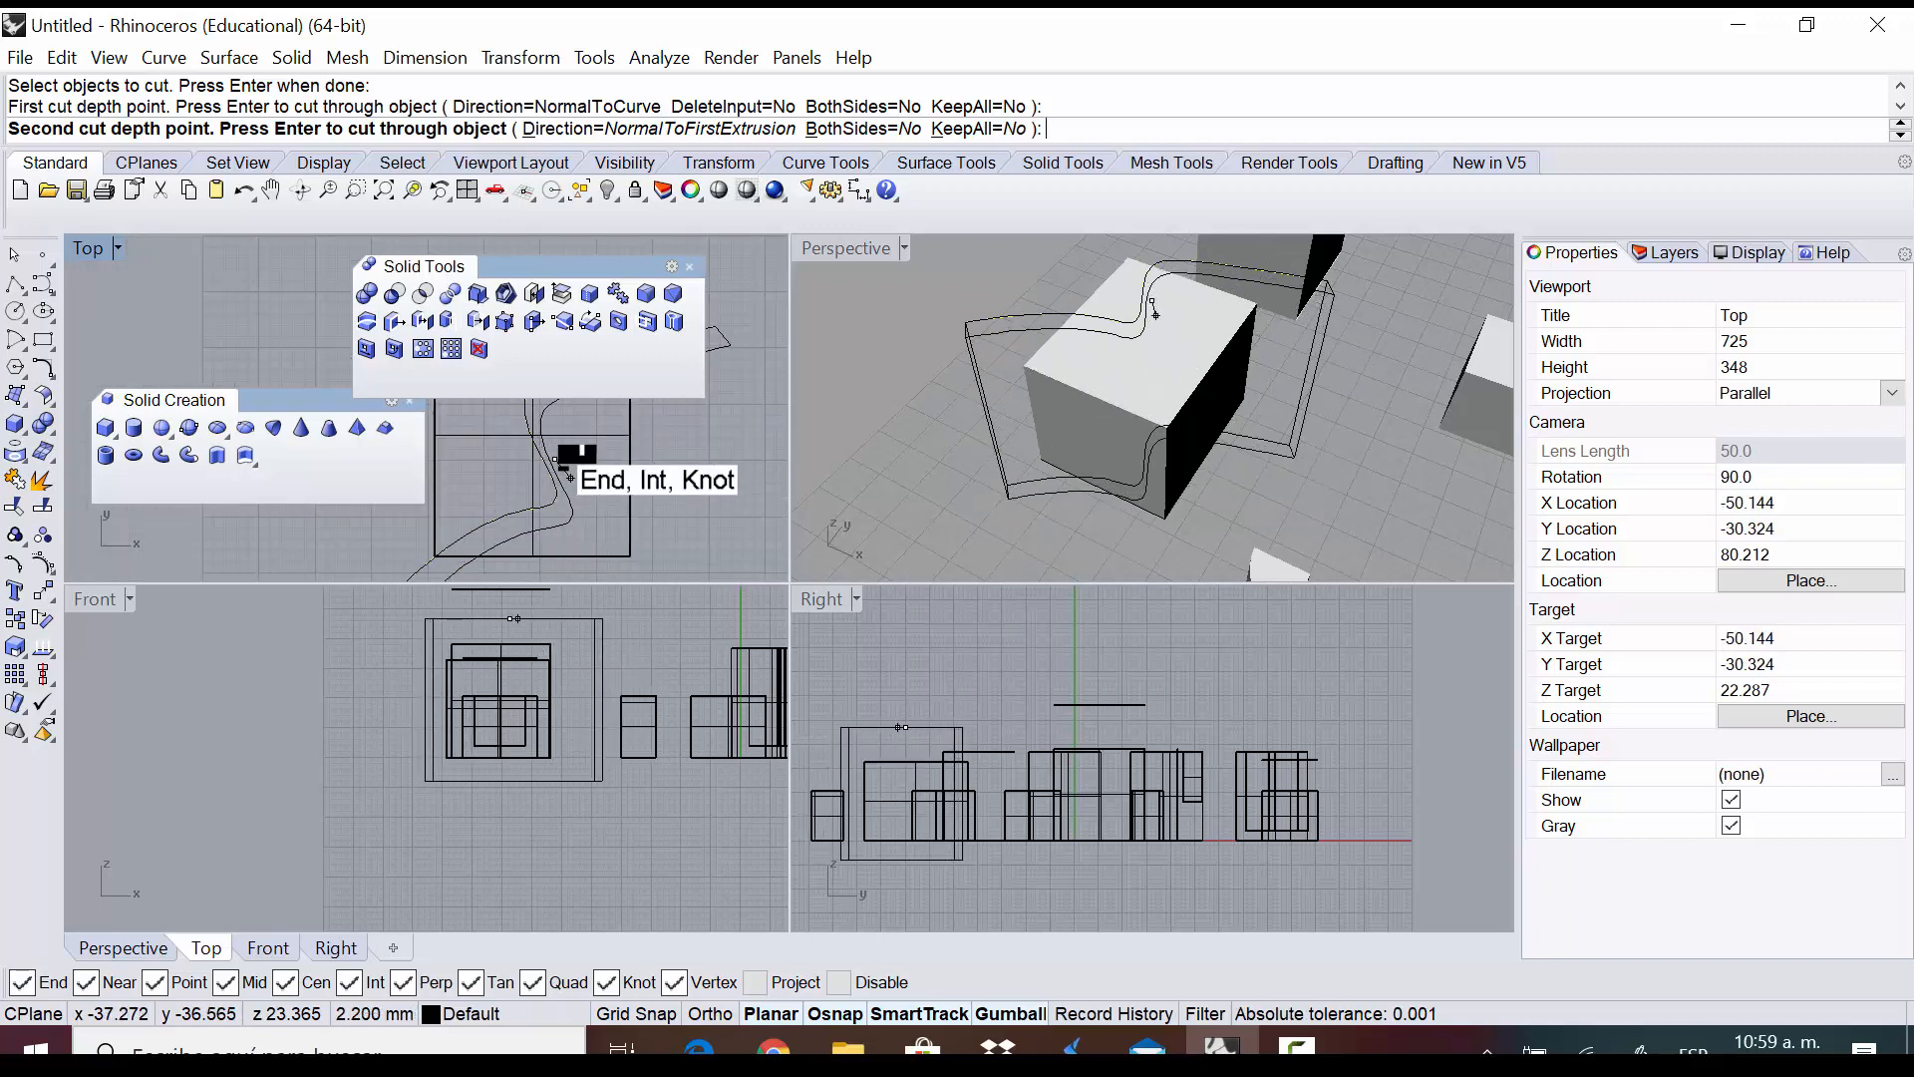
left_click(569, 476)
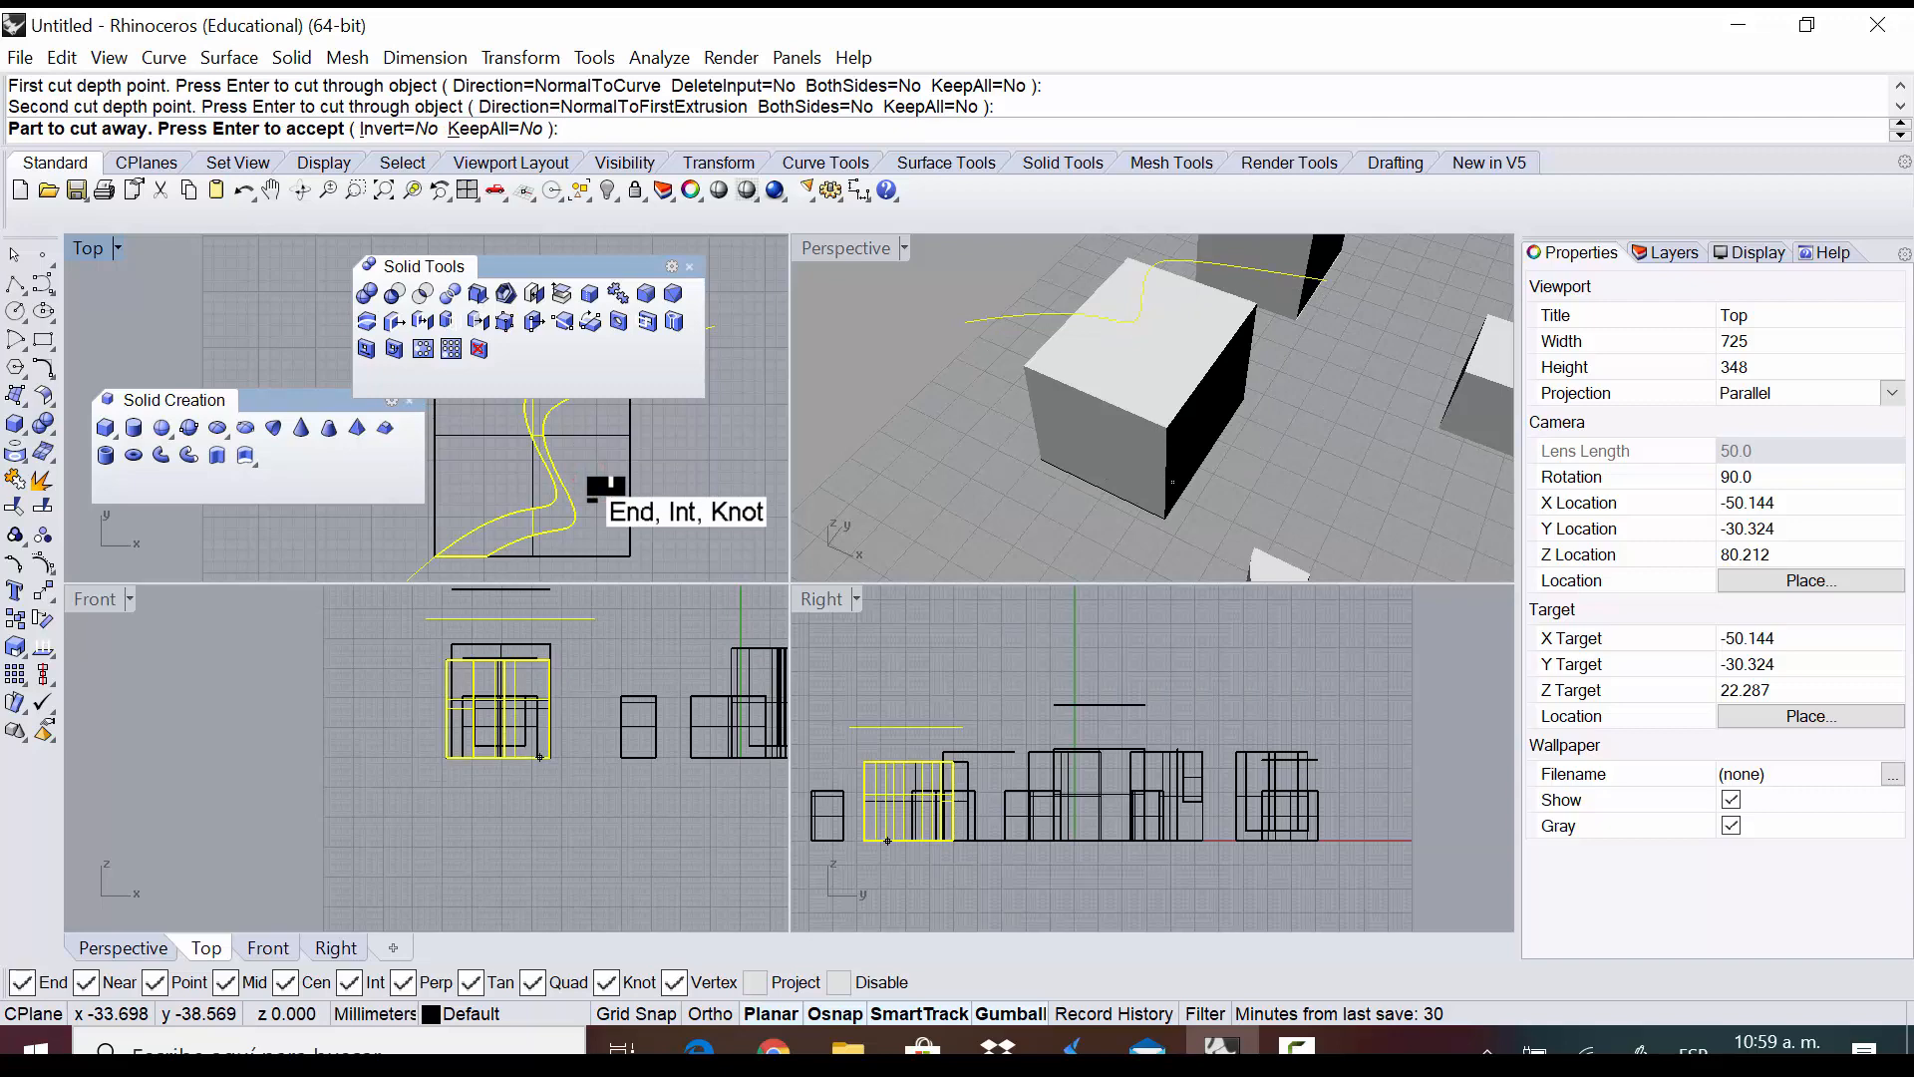
key("Return")
Try moving the smaller cut piece of the box away in the Perspective view and undo that move
right_click_drag(918, 483, 1221, 384)
left_click(1221, 384)
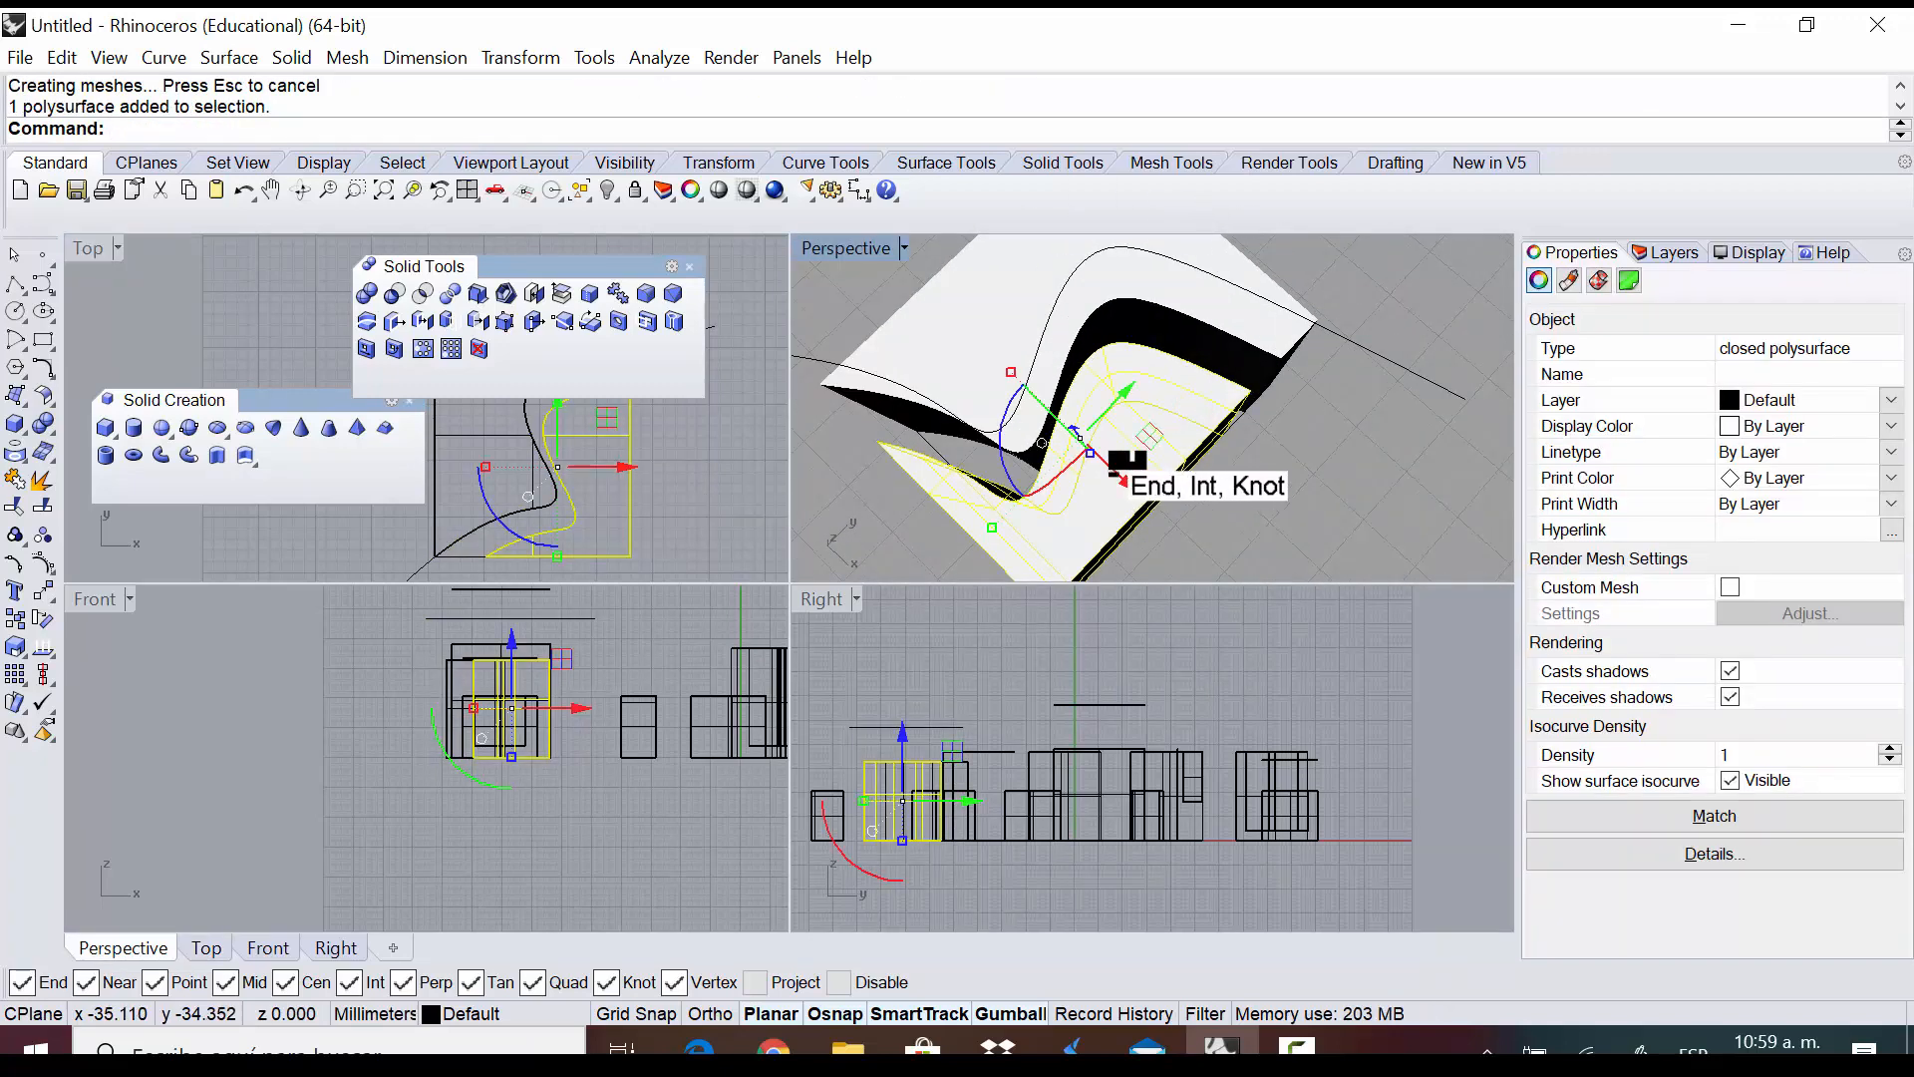
left_click_drag(1111, 469, 1244, 591)
scroll(1166, 357, "down", 8)
scroll(1285, 411, "down", 4)
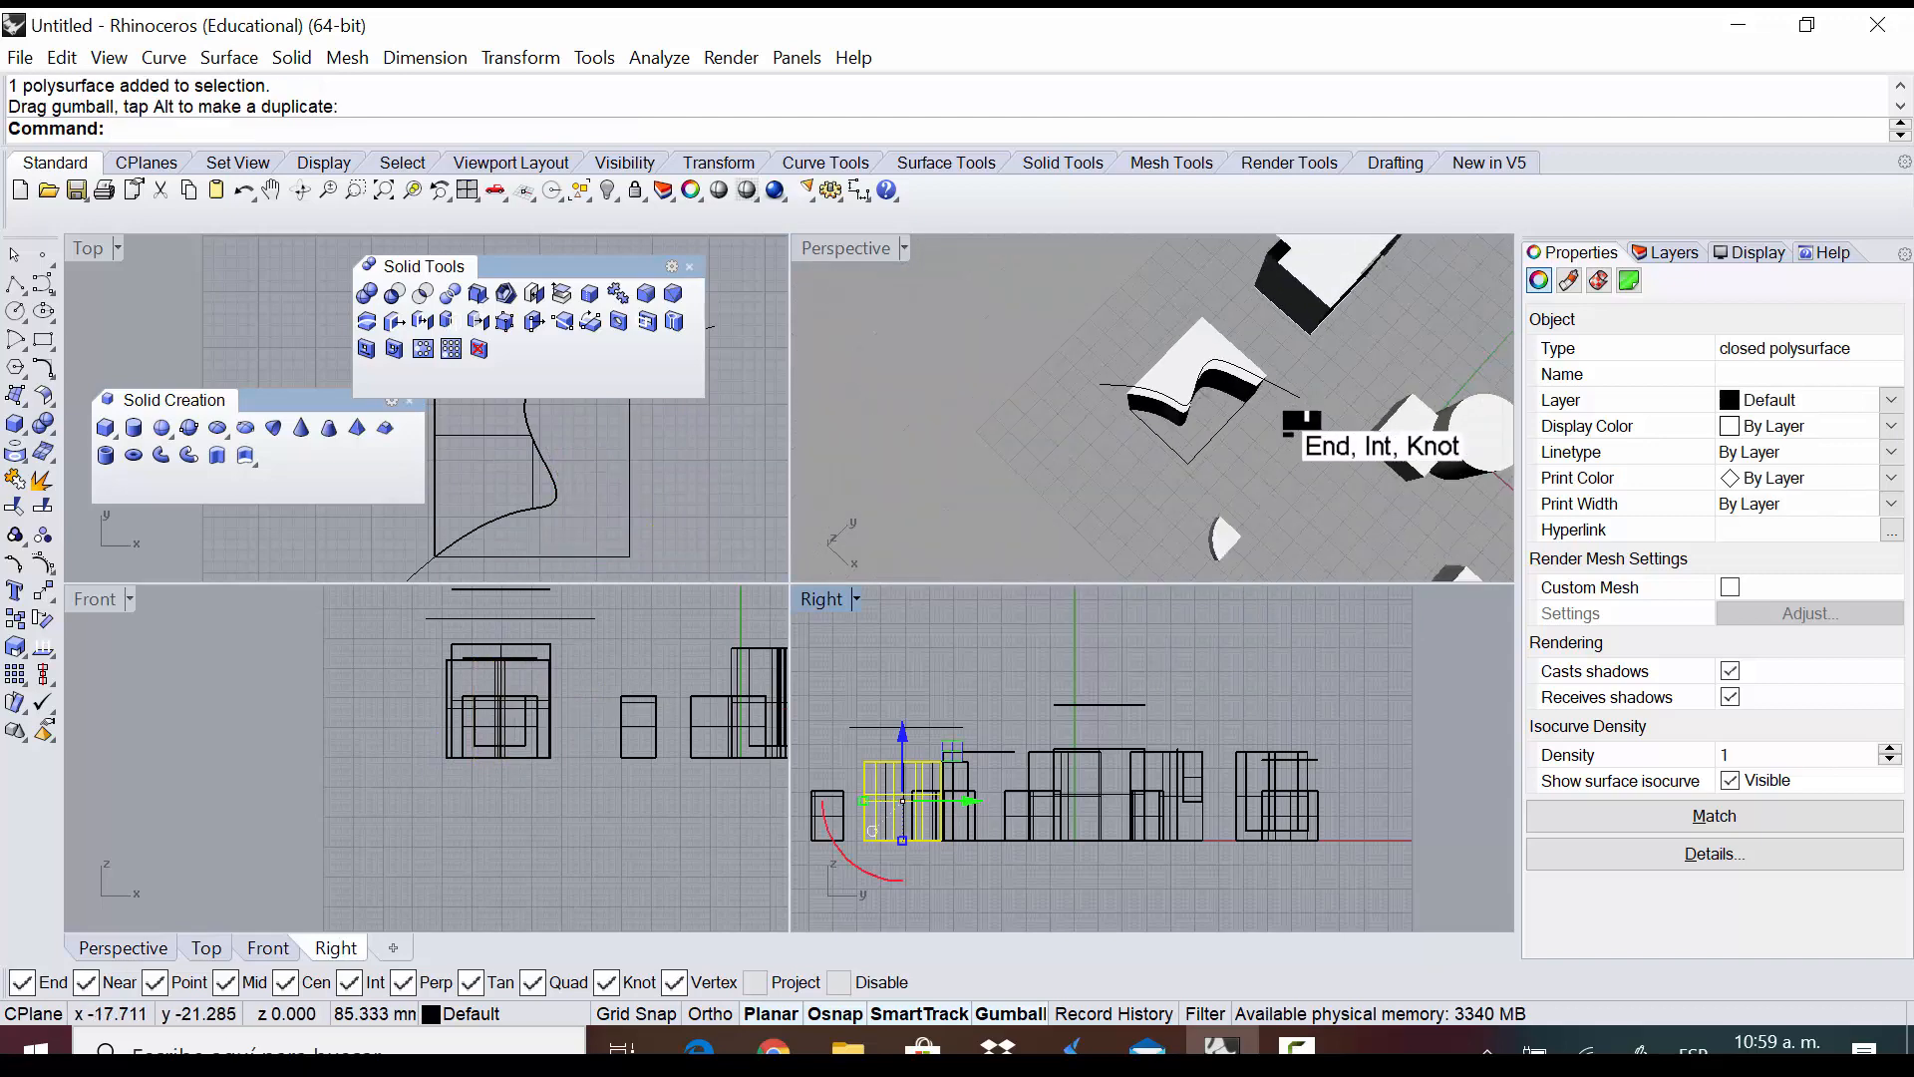
scroll(1292, 422, "down", 5)
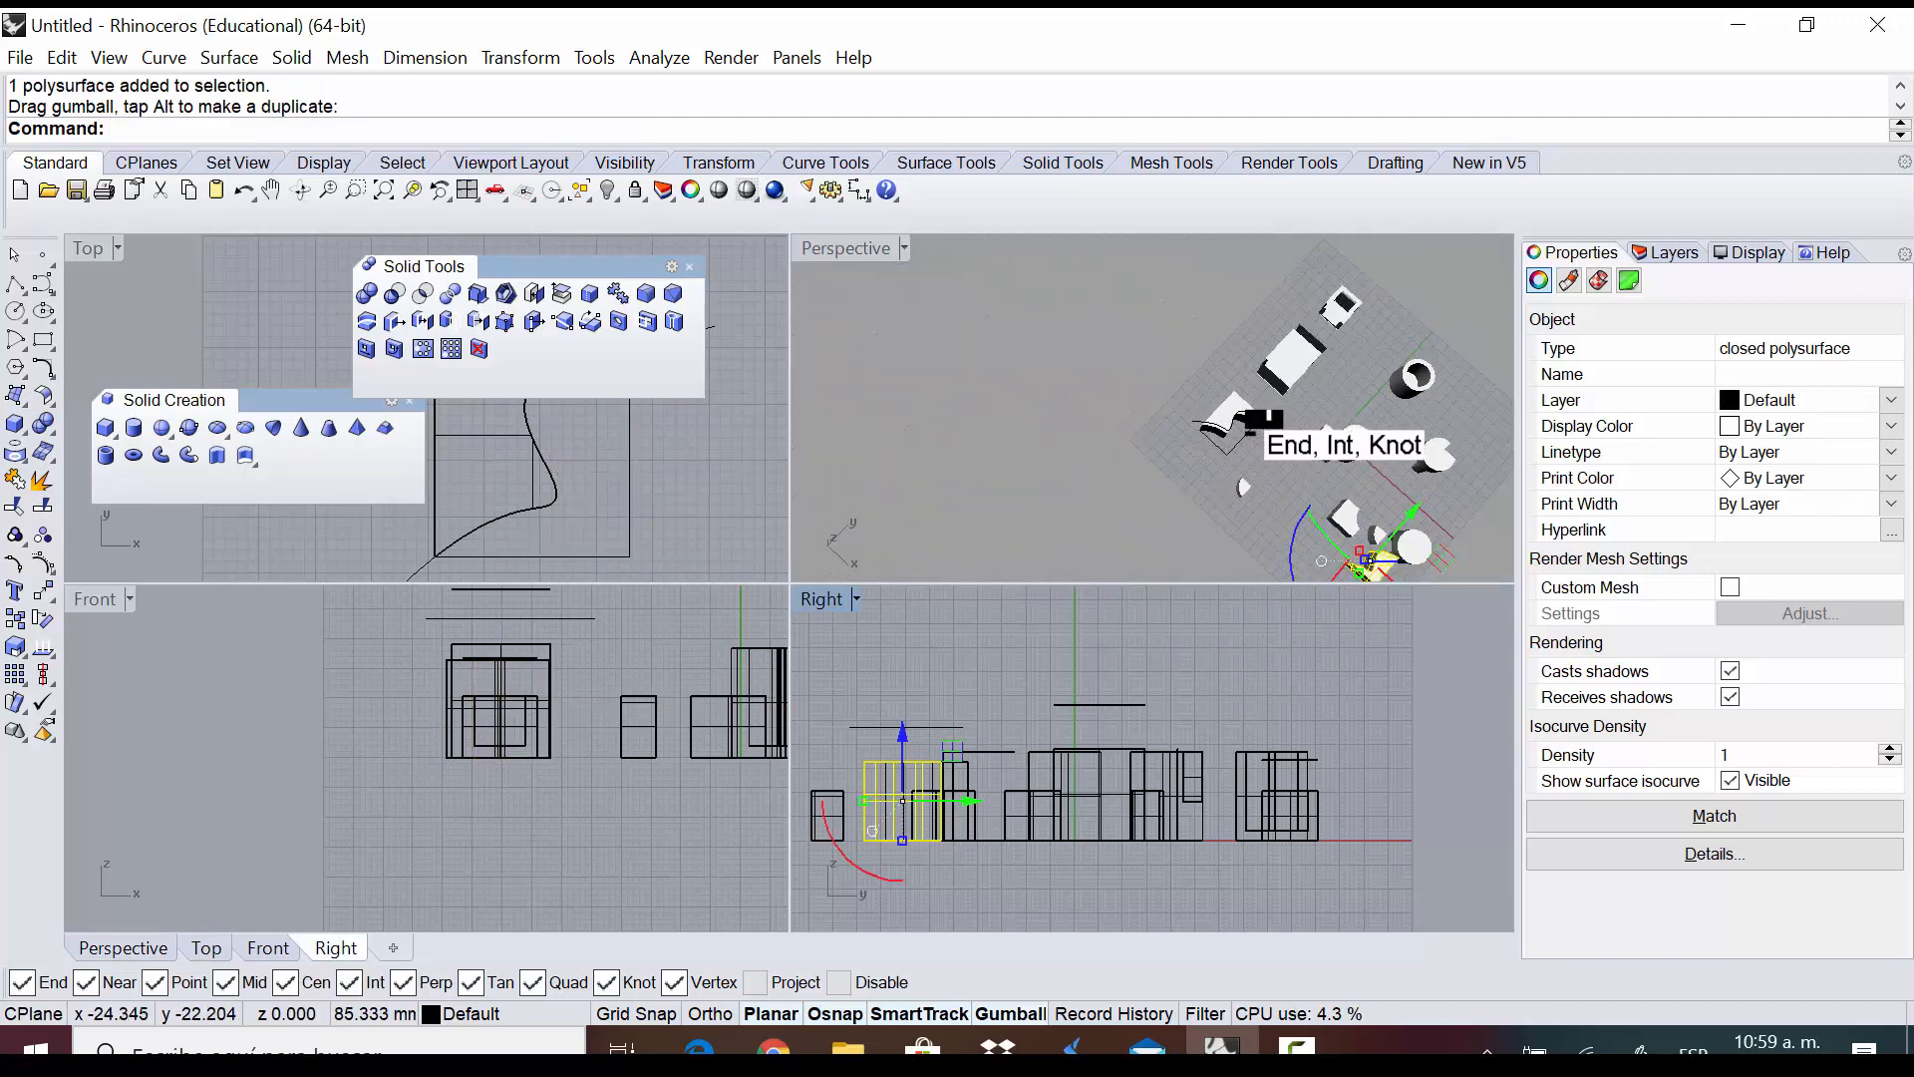
key("ctrl+z")
Maximize the Perspective view, move the smaller cut piece a short distance away from the rest of the box and deselect it
left_click(854, 242)
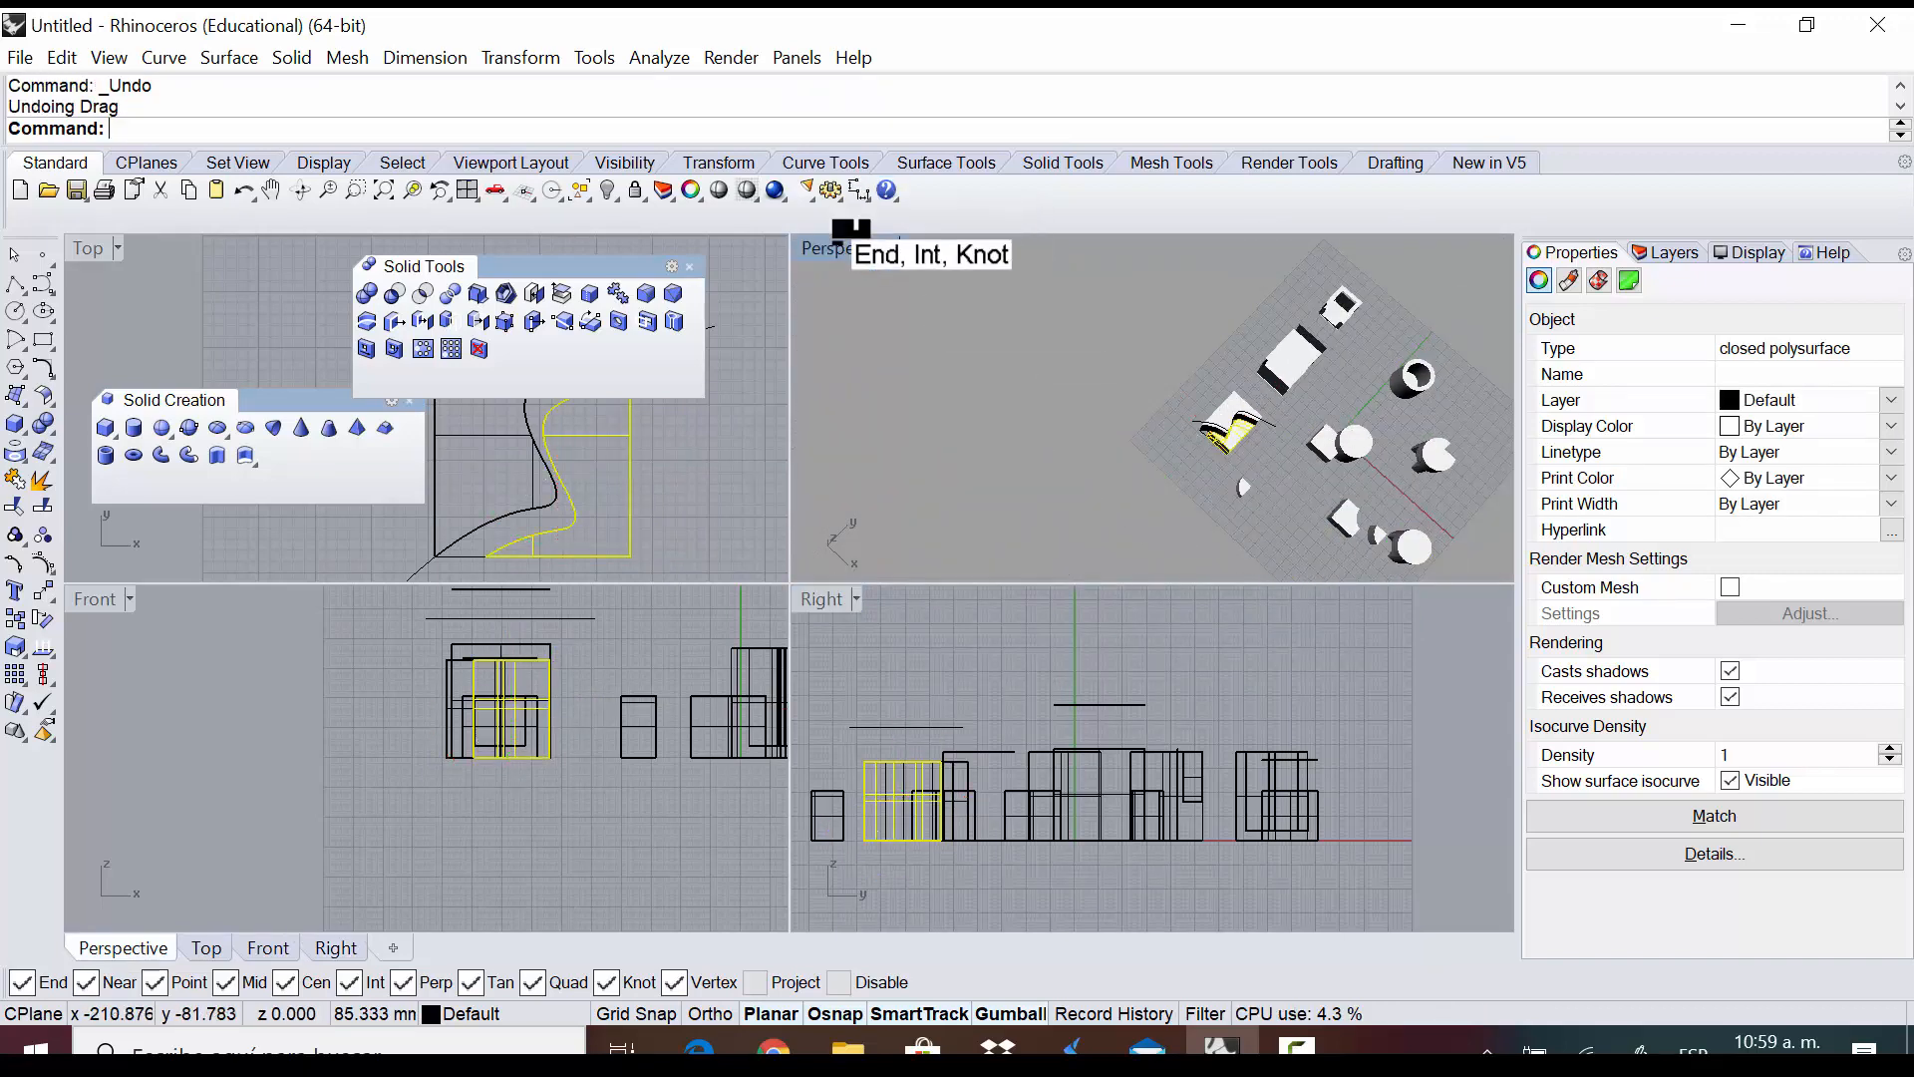
double_click(853, 243)
scroll(908, 628, "up", 8)
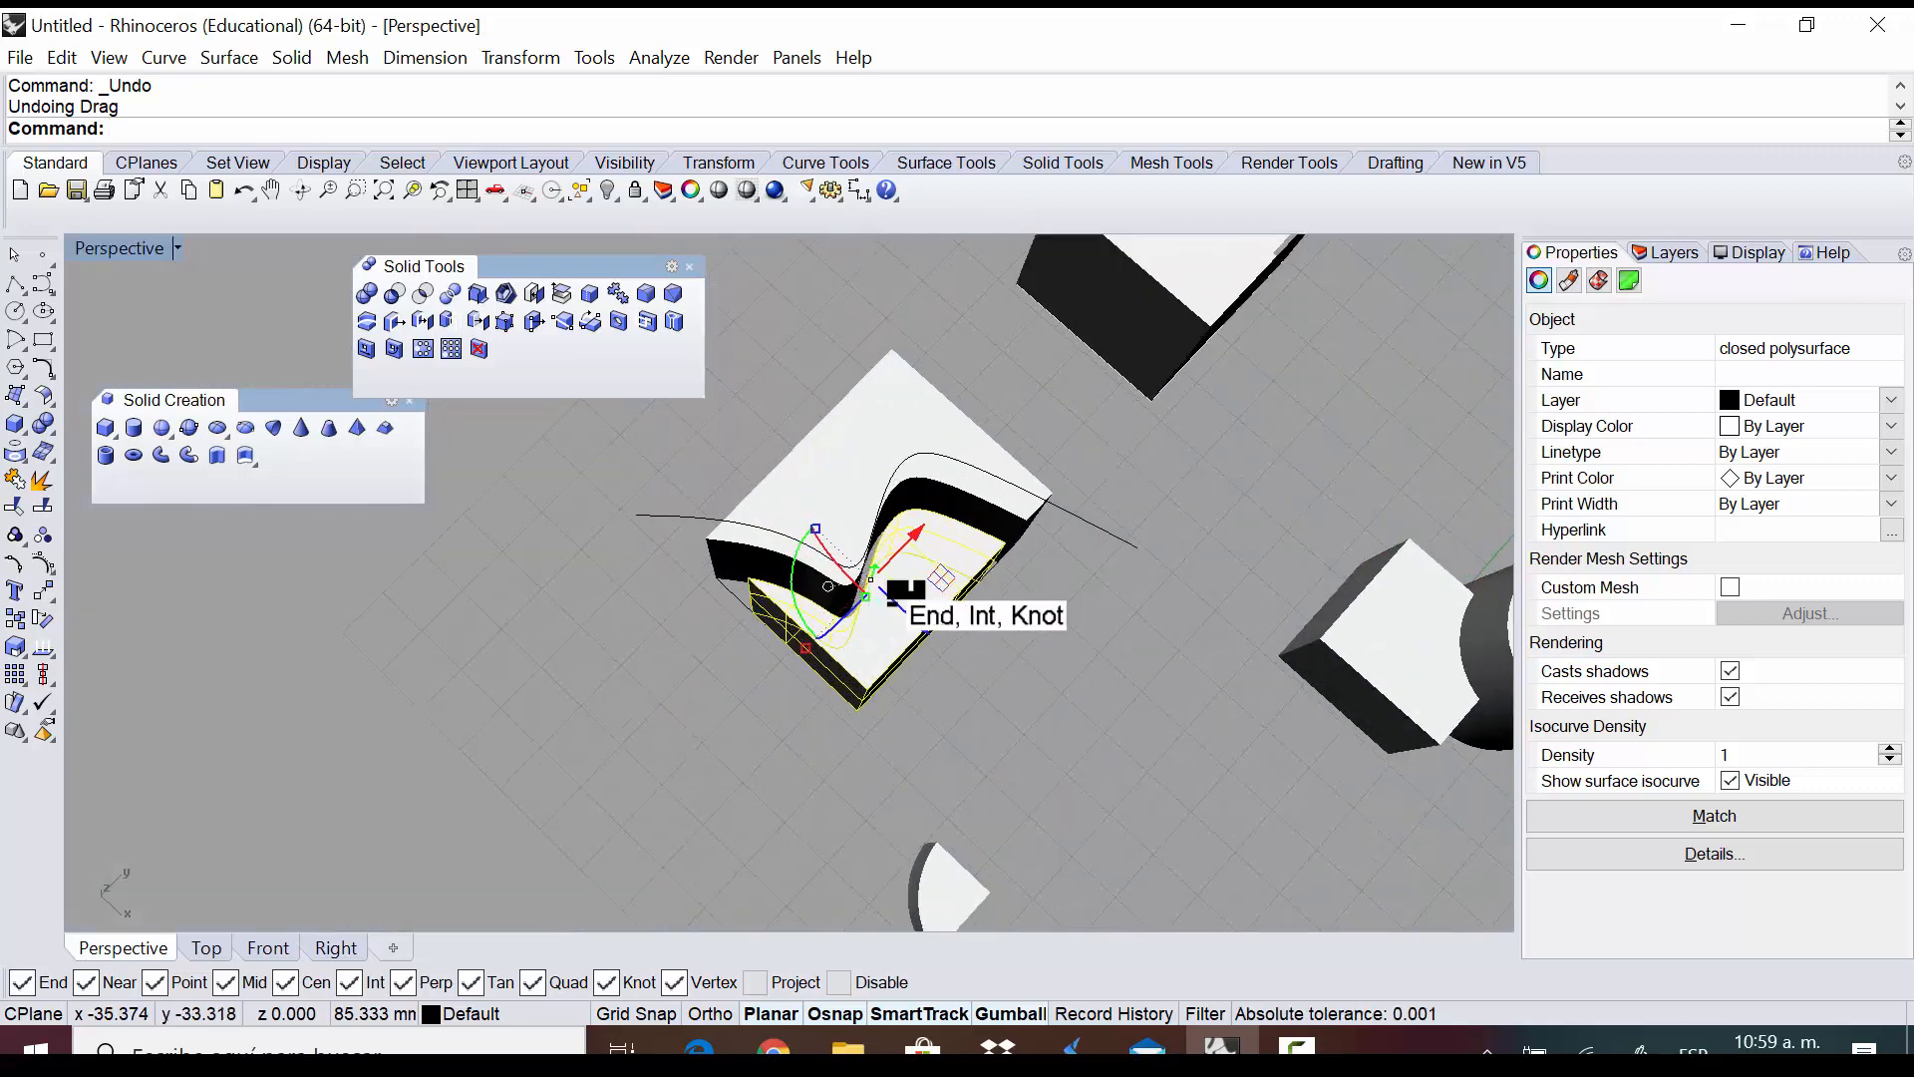
left_click_drag(909, 618, 891, 497)
right_click_drag(1102, 530, 1146, 440)
key("Escape")
Inspect the separated box pieces and their matching S-shaped cut faces from several angles
mouse_move(823, 650)
right_mouse_down()
mouse_move(903, 593)
mouse_move(806, 798)
mouse_move(818, 602)
mouse_move(899, 577)
mouse_move(1070, 709)
mouse_move(811, 677)
right_mouse_up()
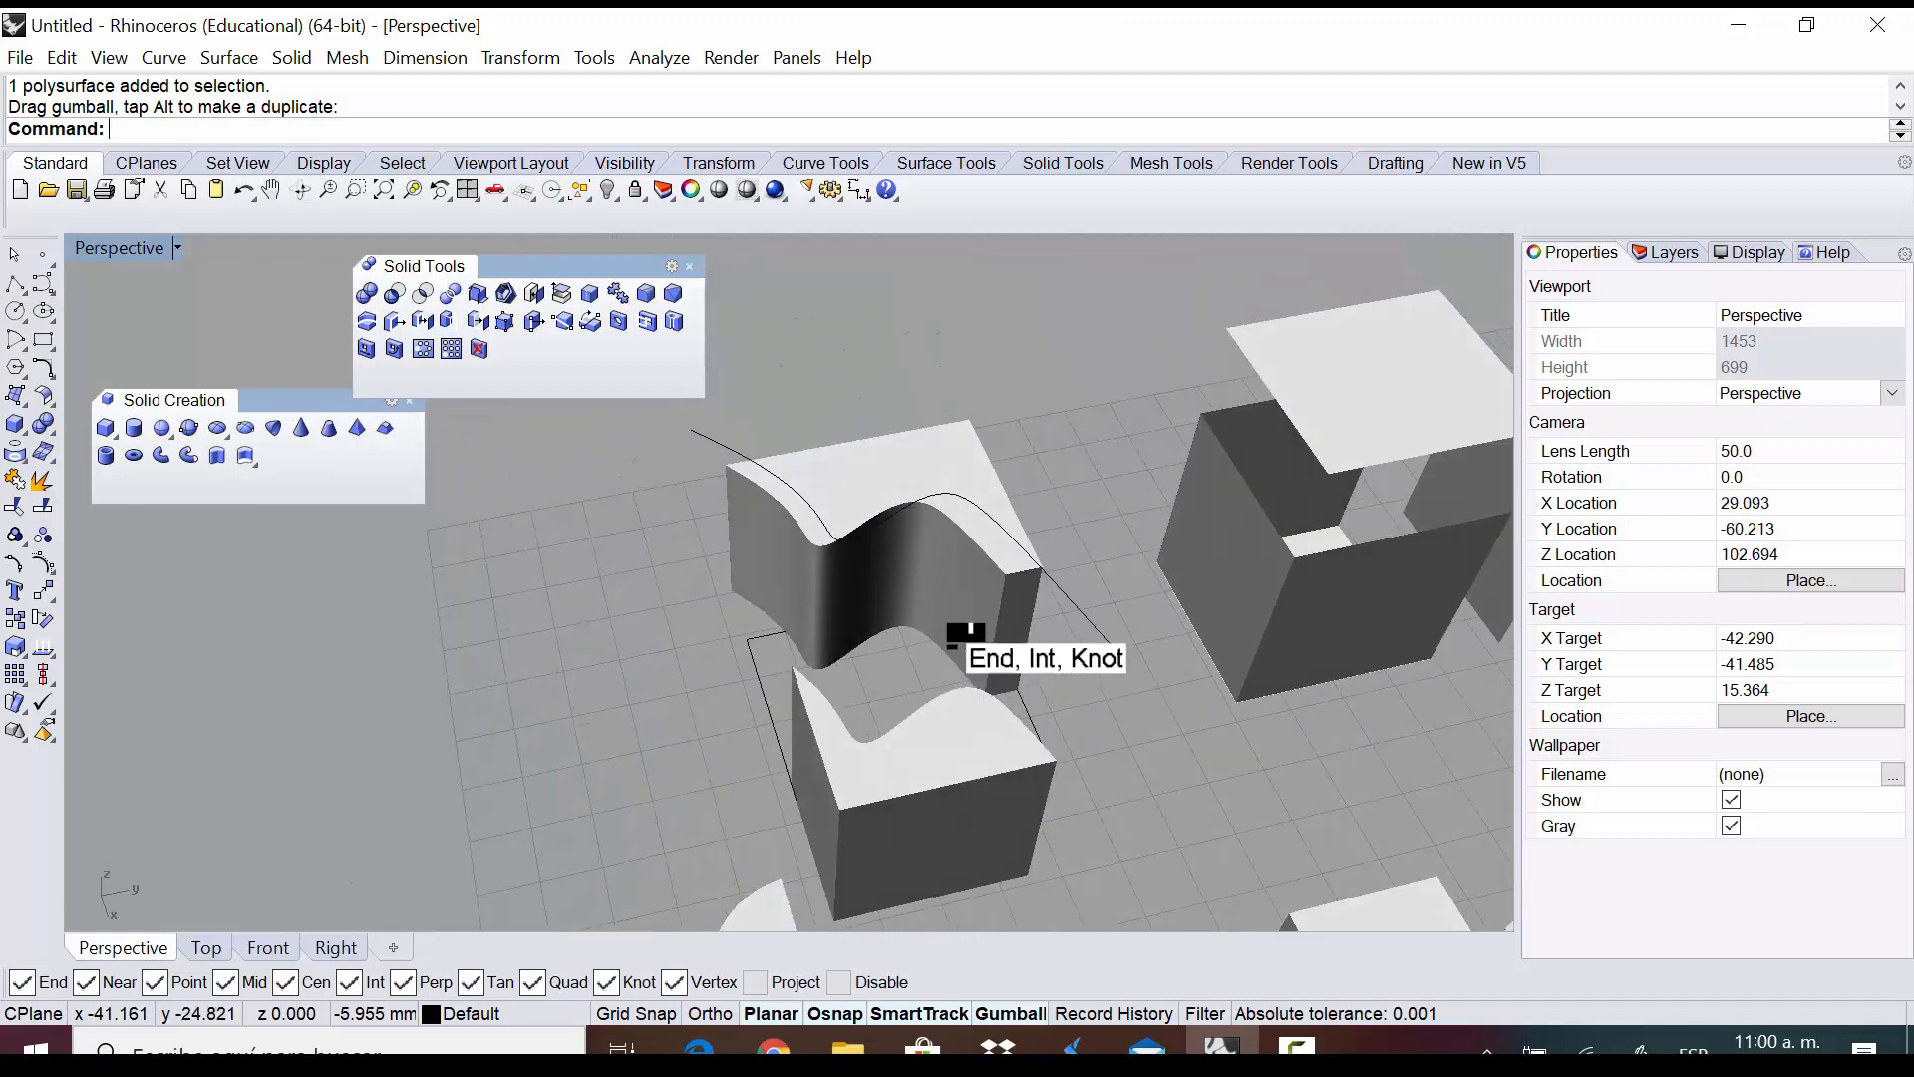
right_click_drag(957, 635, 957, 706)
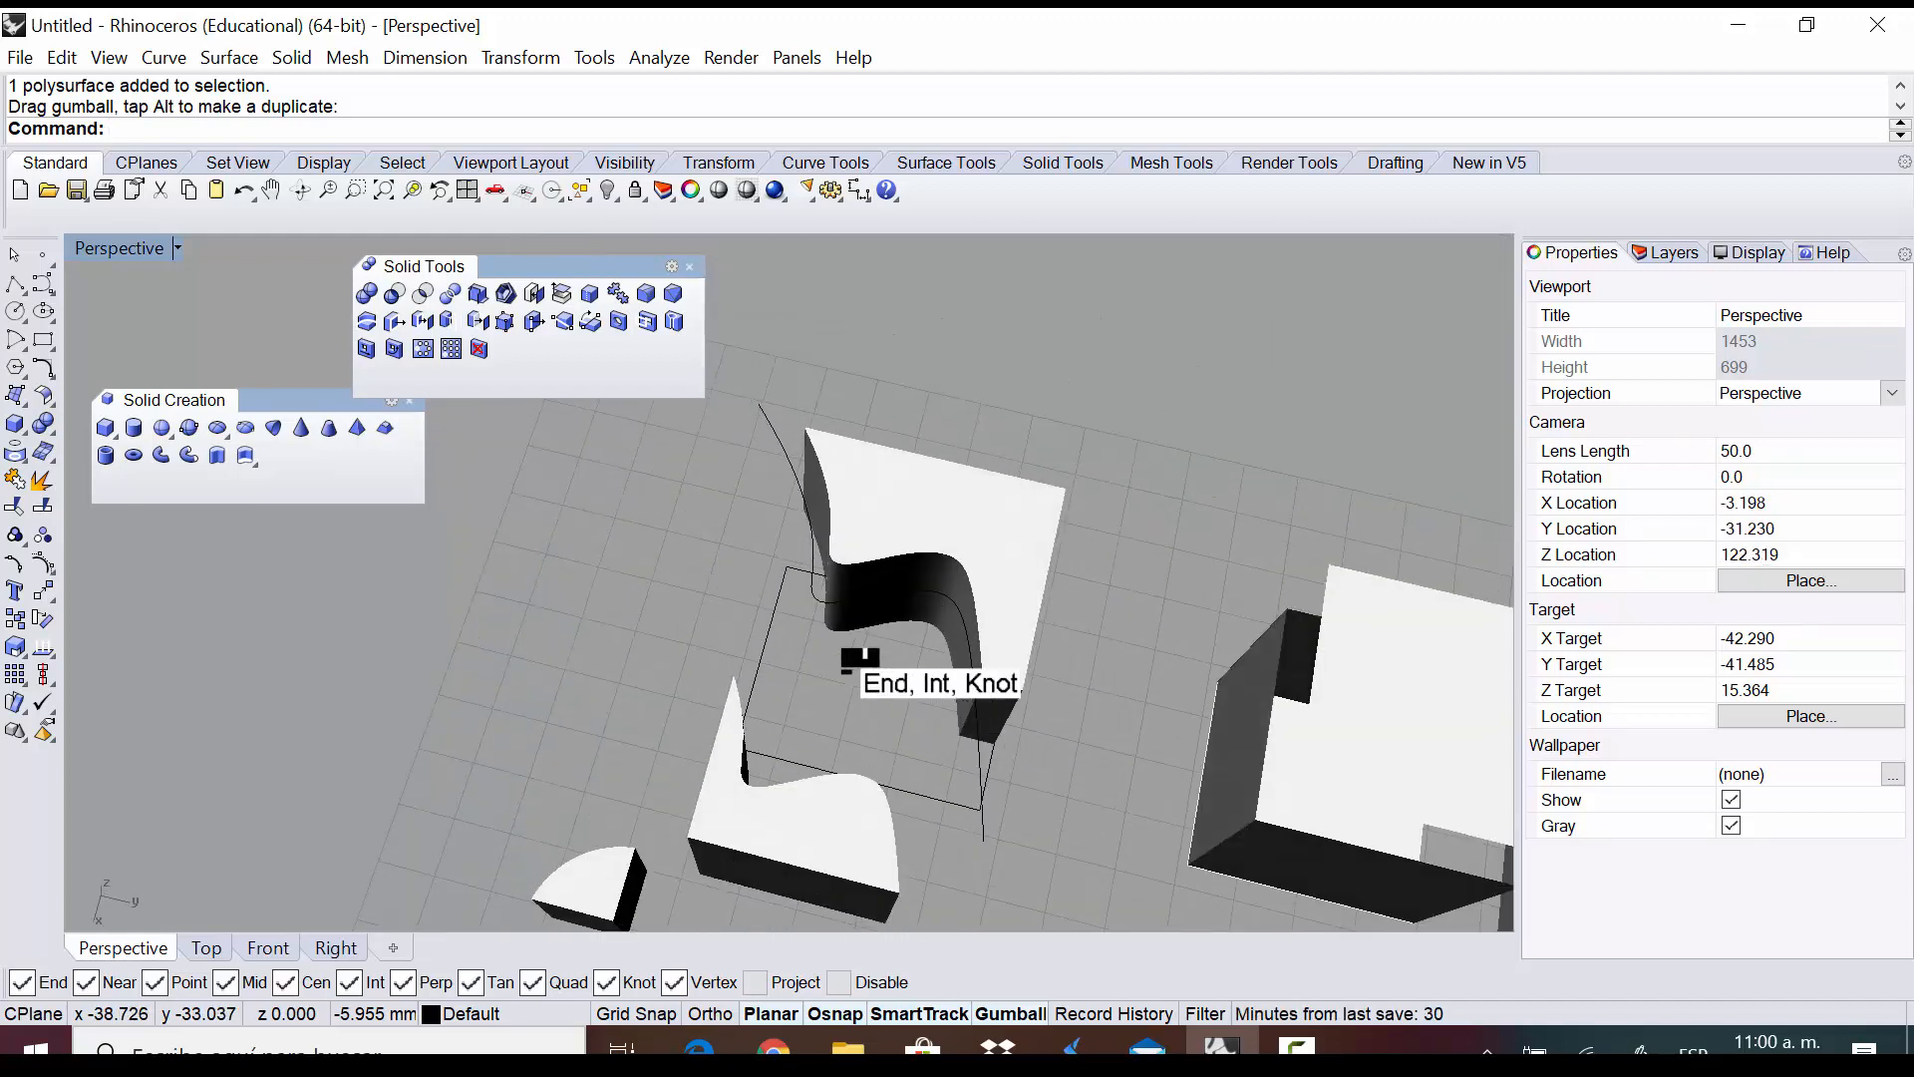
right_click_drag(858, 658, 970, 472)
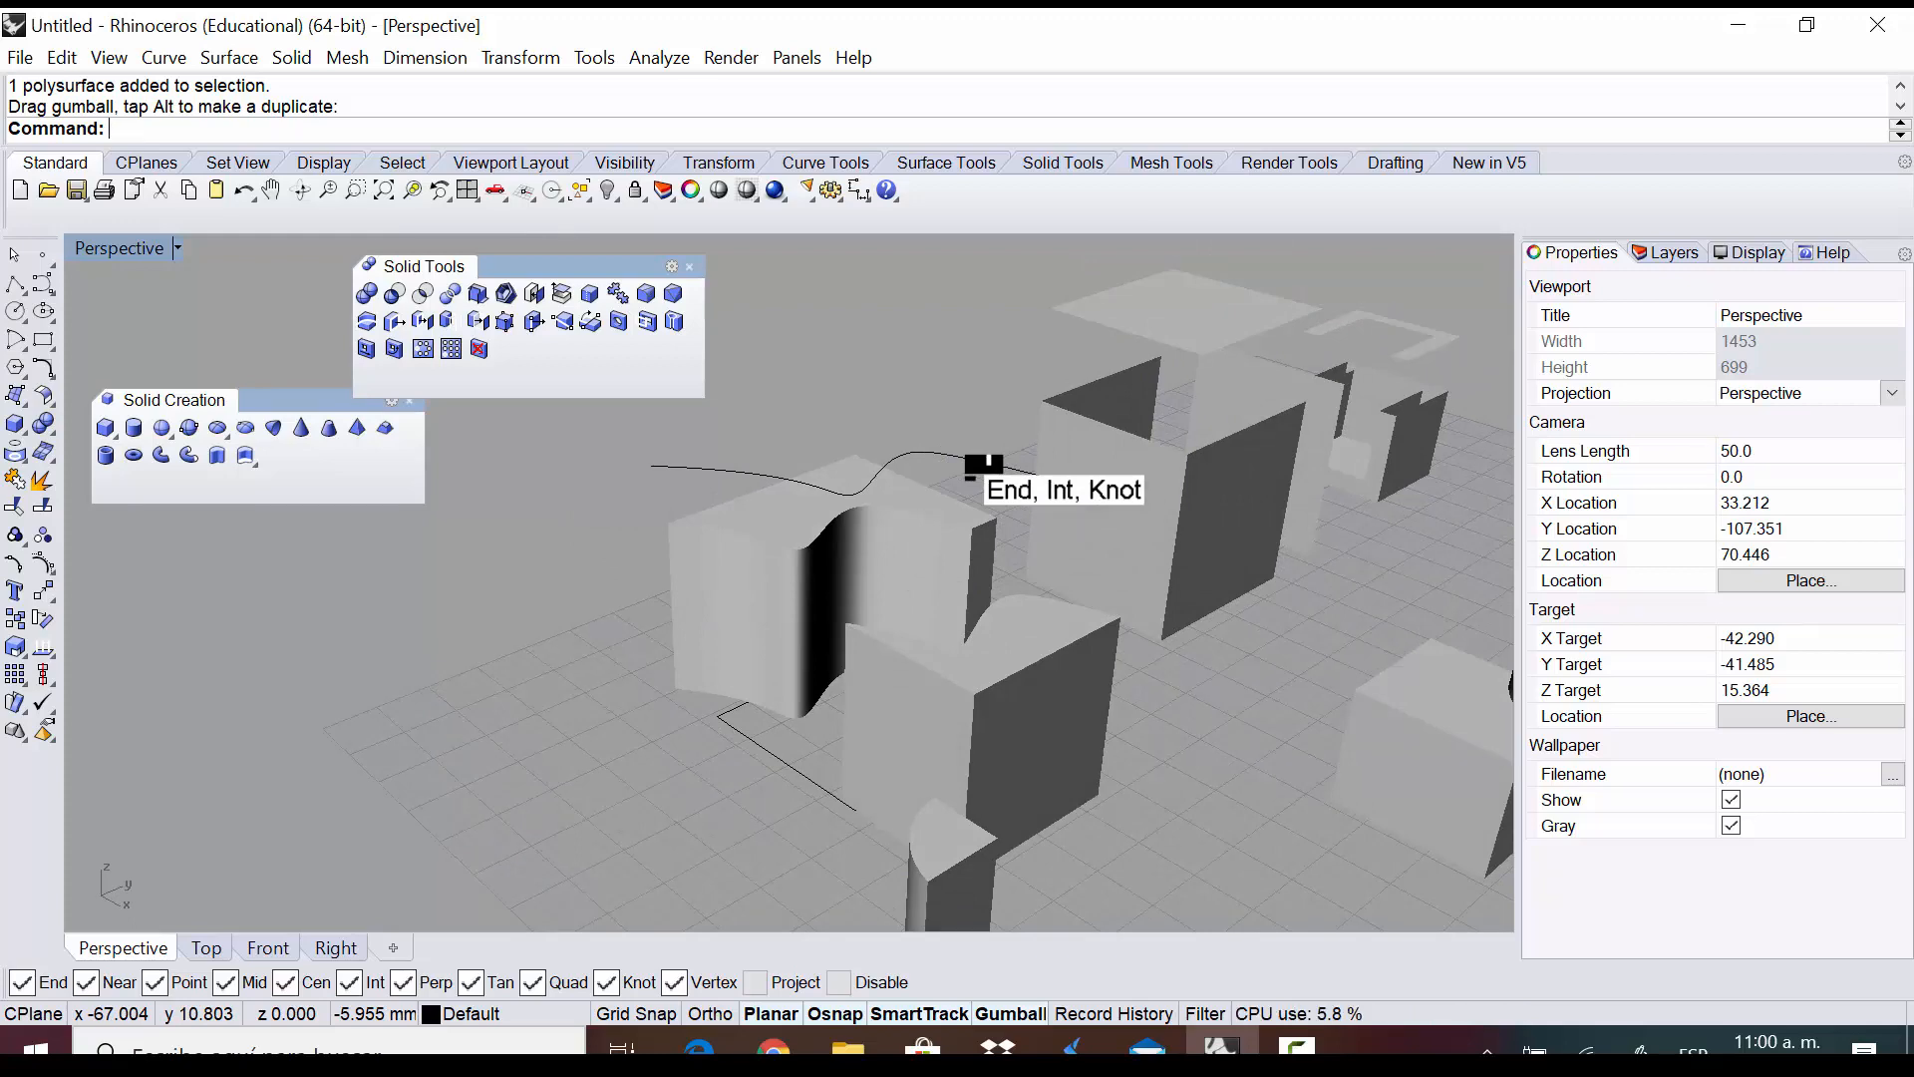
scroll(758, 598, "down", 6)
right_click_drag(813, 612, 922, 517)
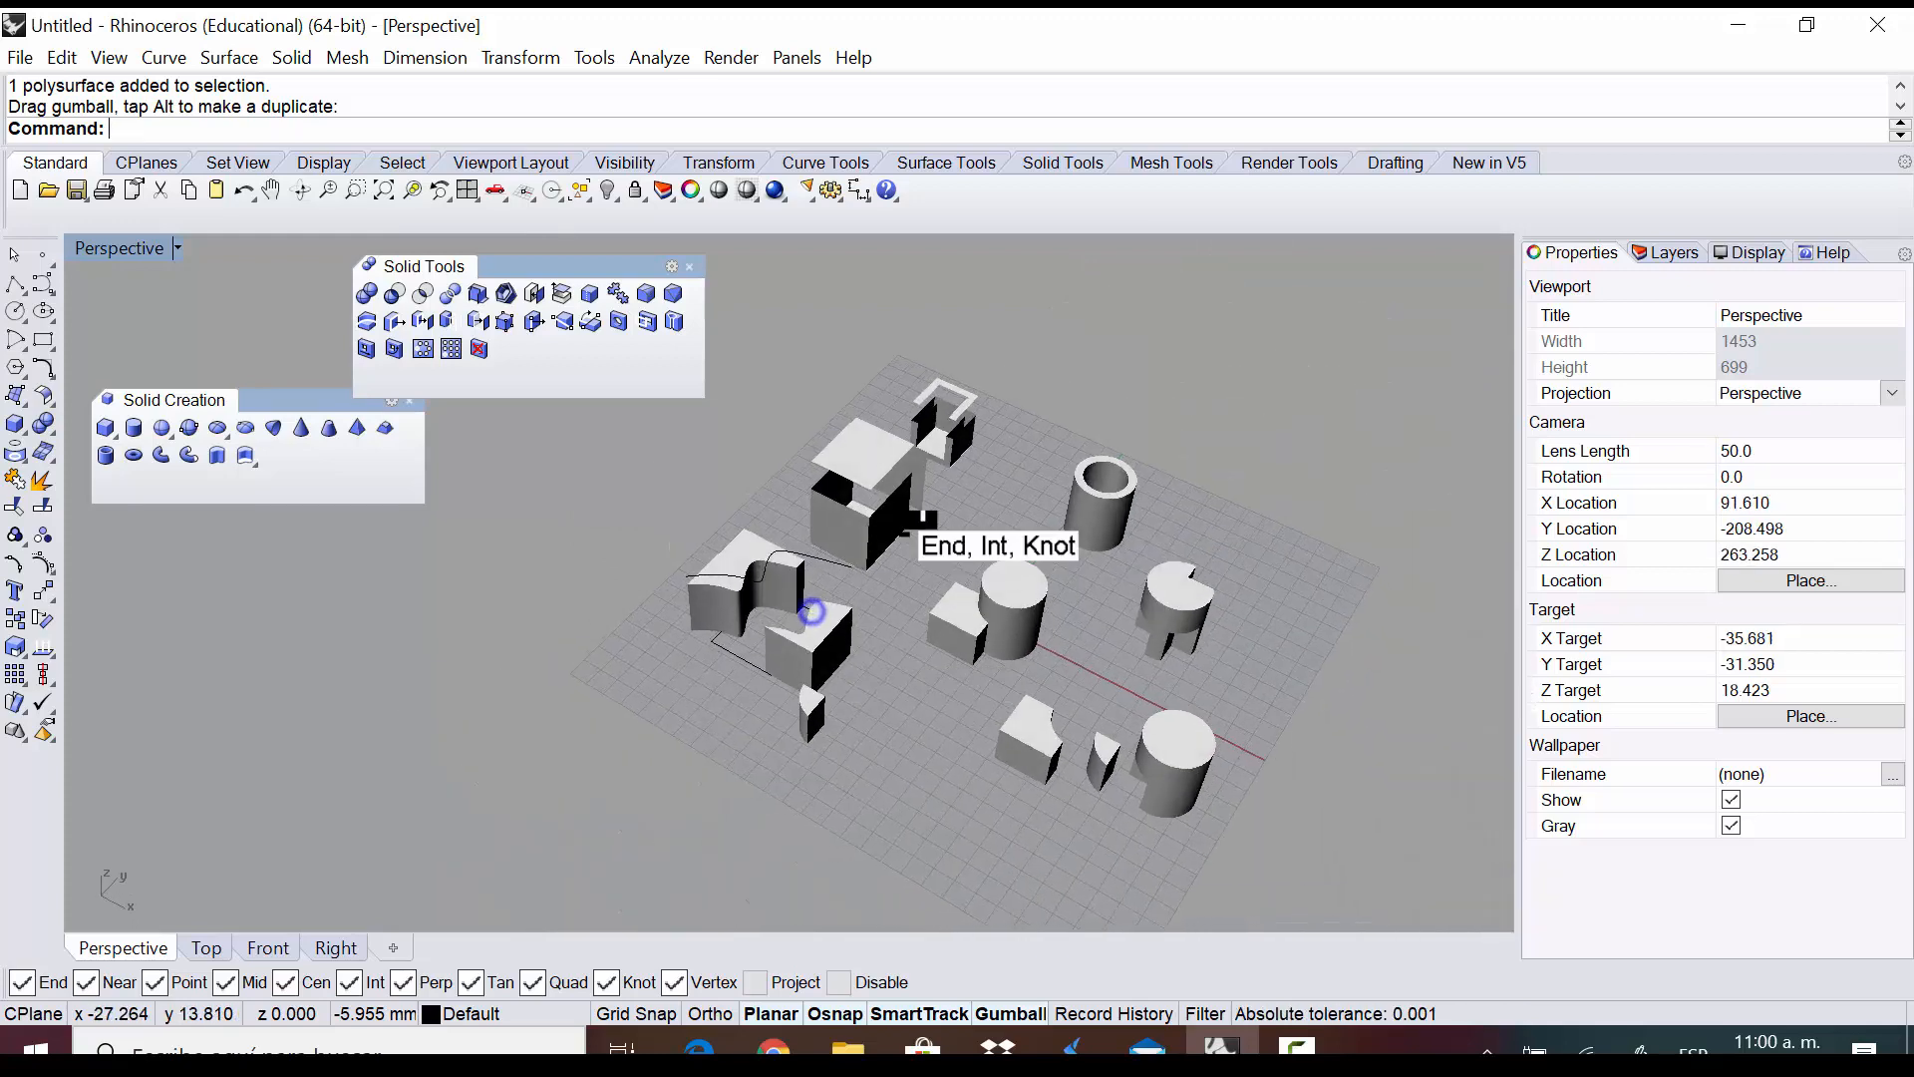
scroll(812, 612, "up", 4)
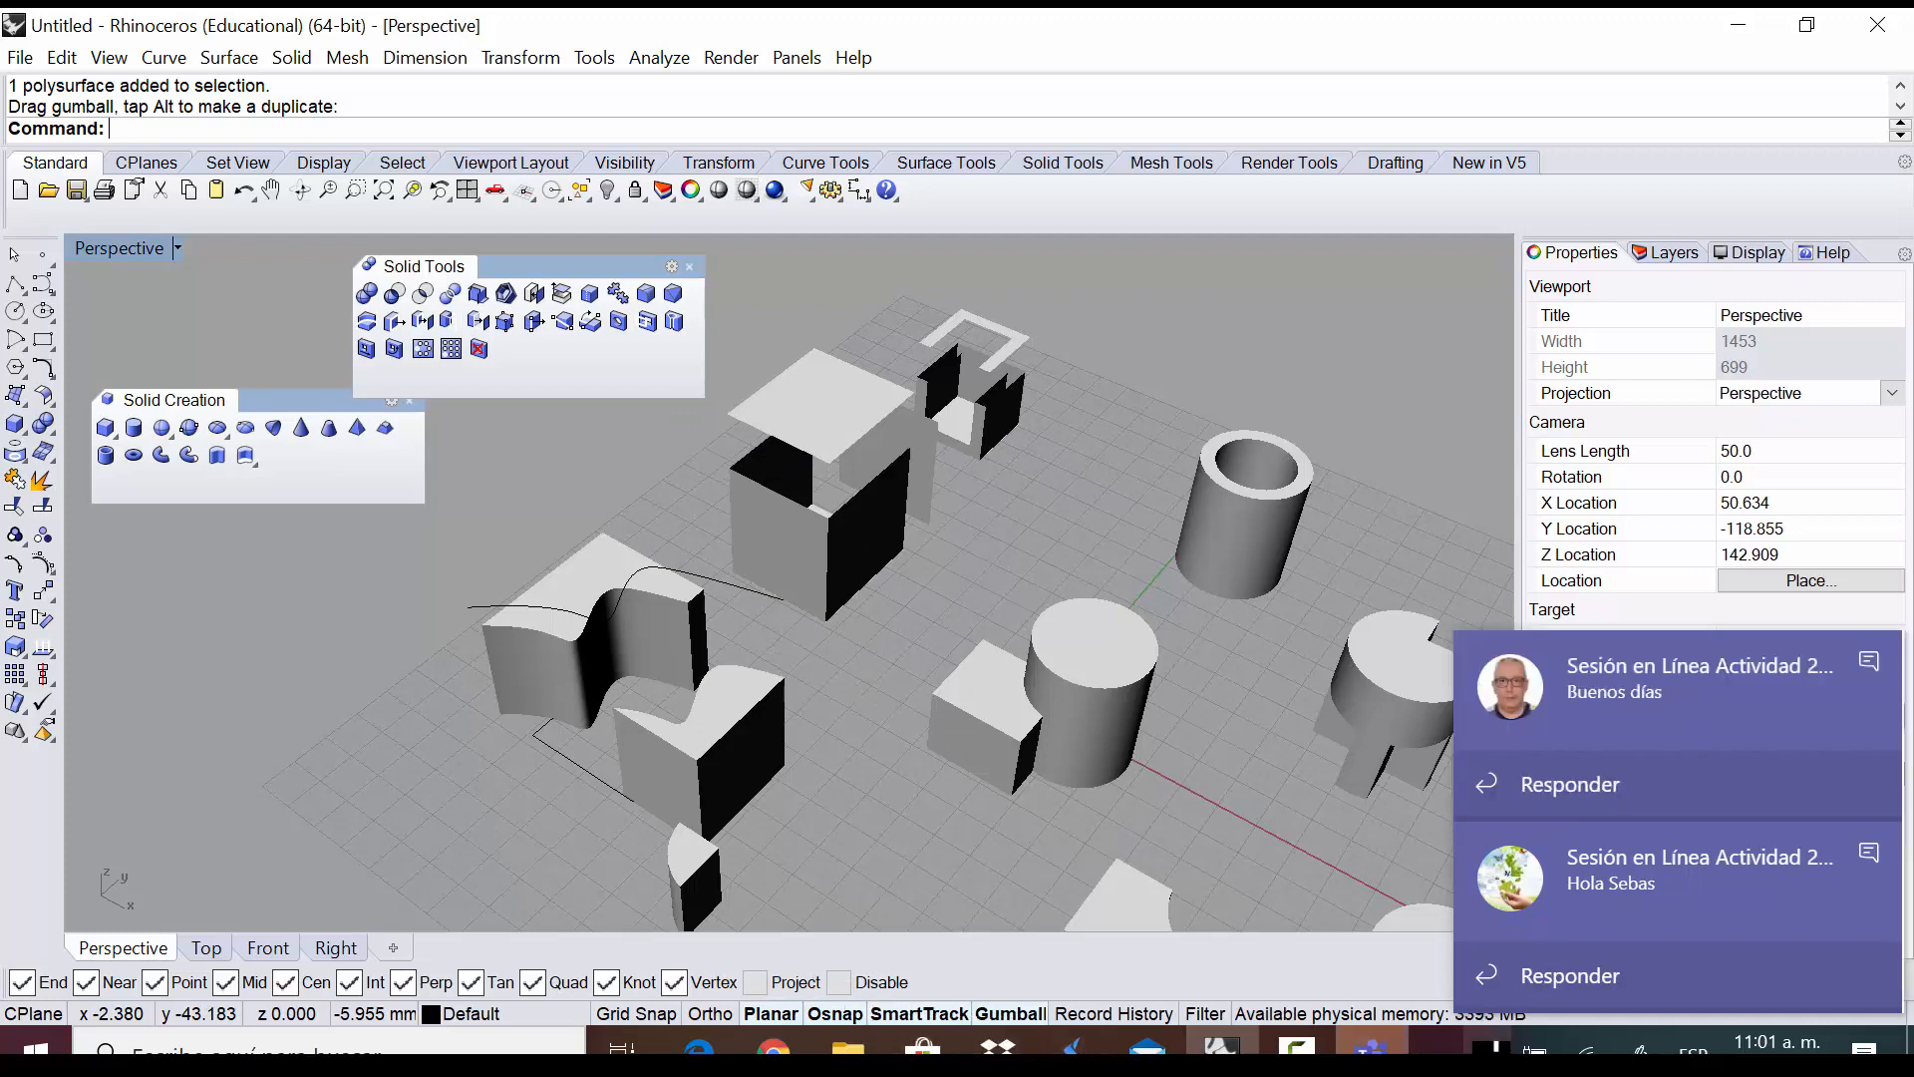
left_click(1306, 1045)
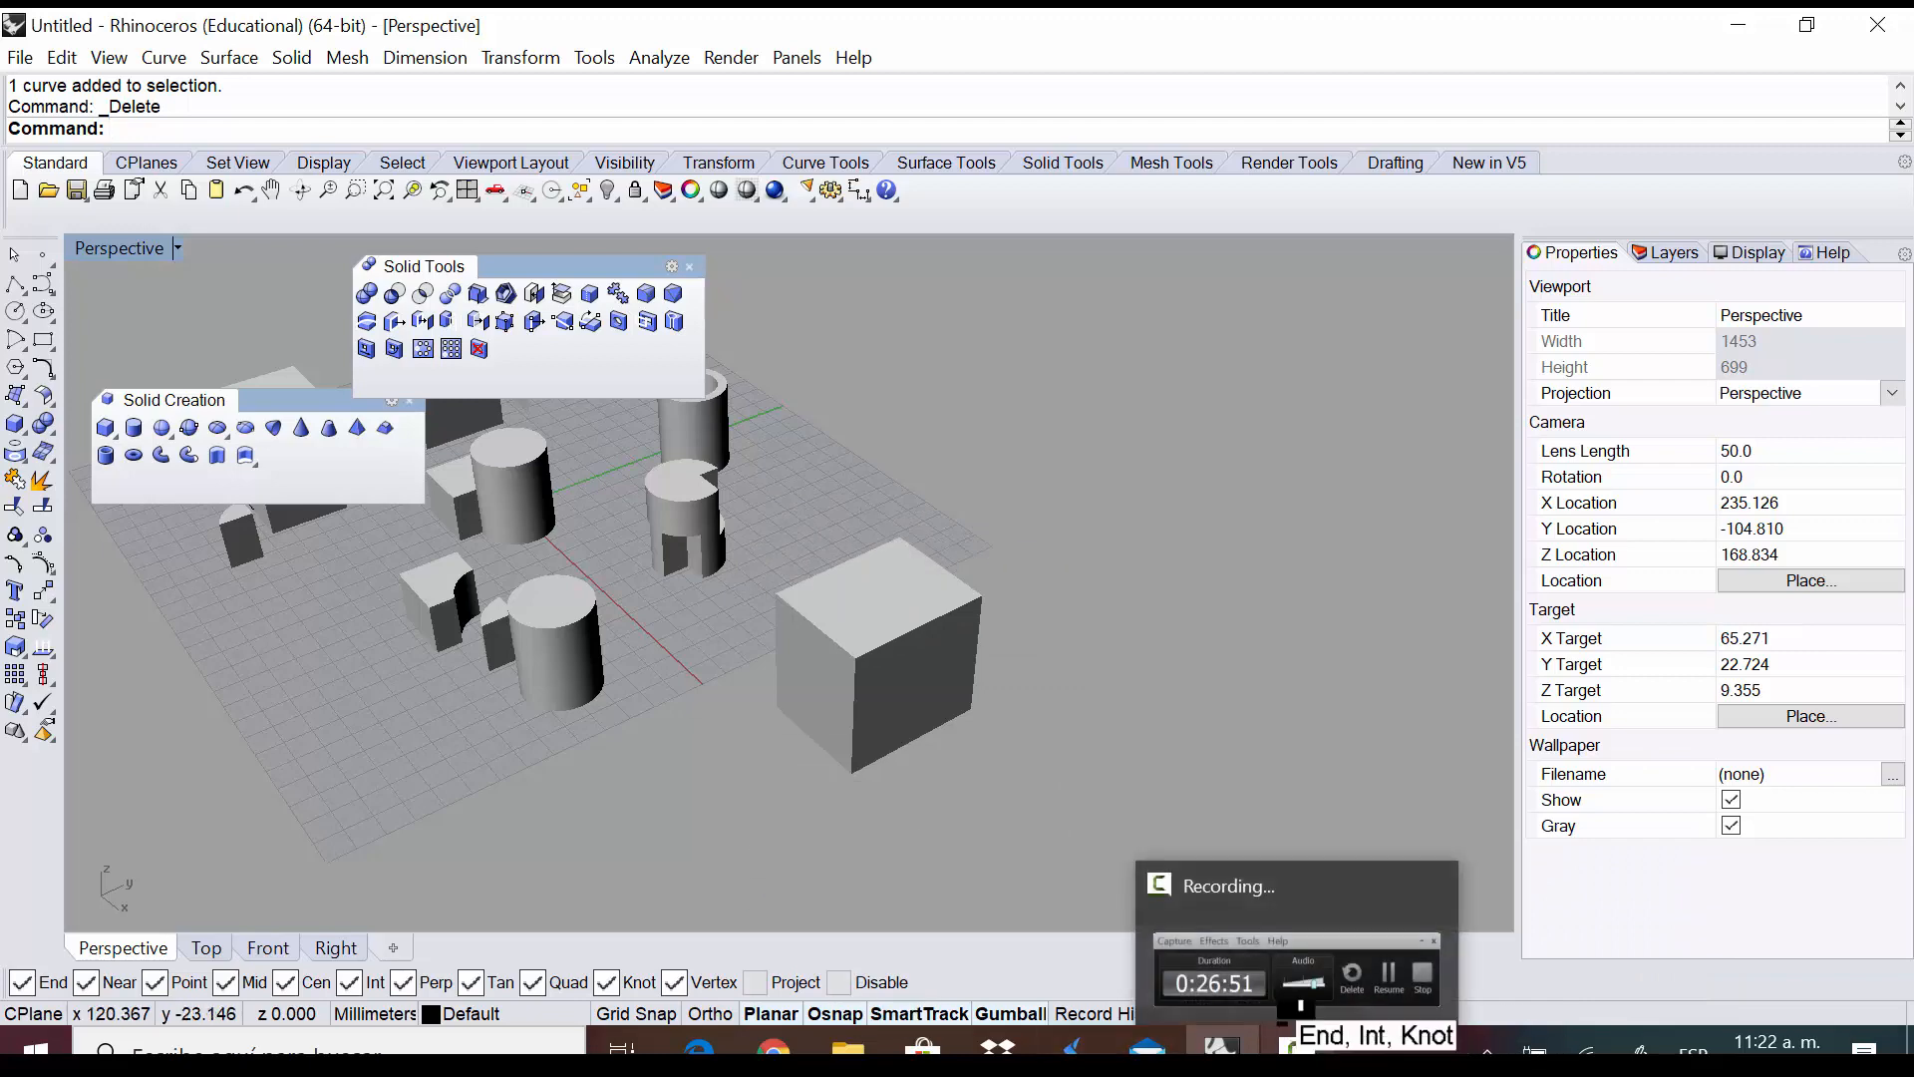
scroll(723, 598, "down", 5)
right_click_drag(723, 599, 767, 459)
scroll(658, 590, "up", 5)
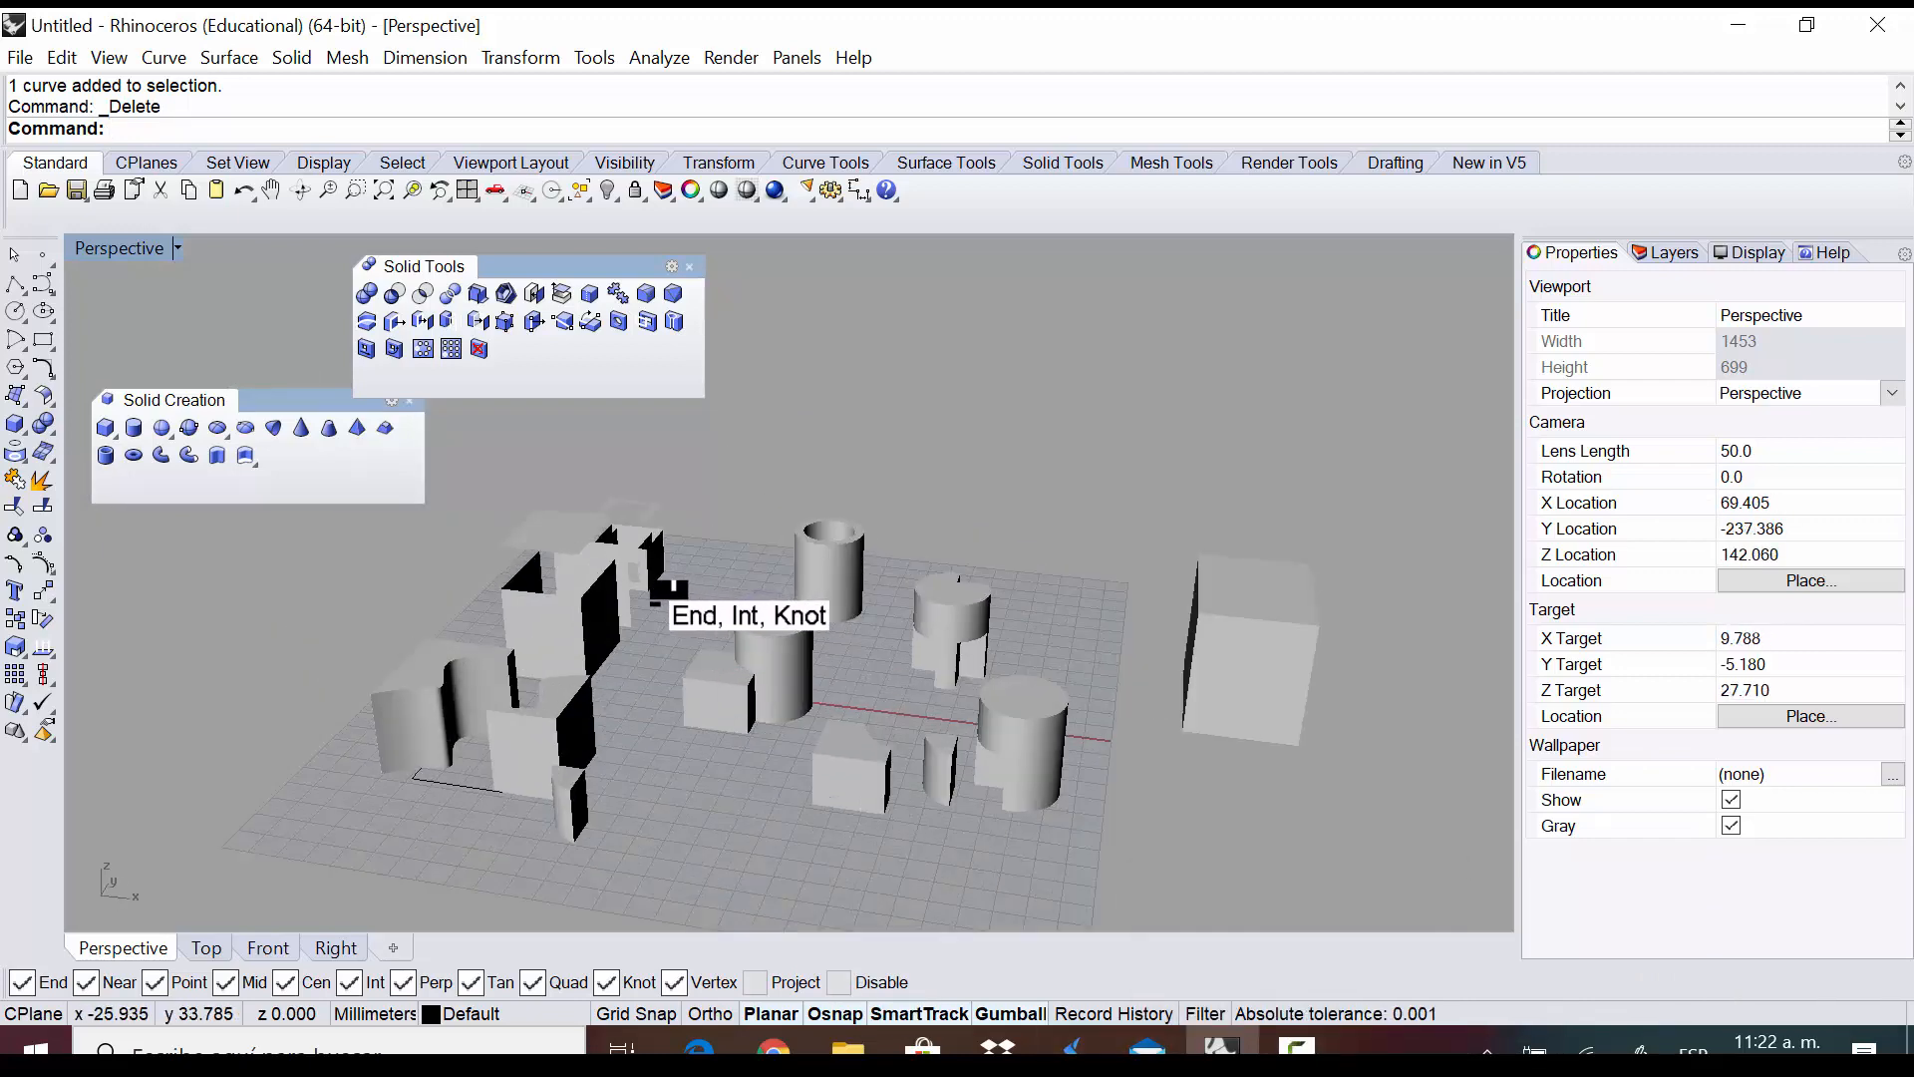
right_click_drag(658, 588, 717, 596)
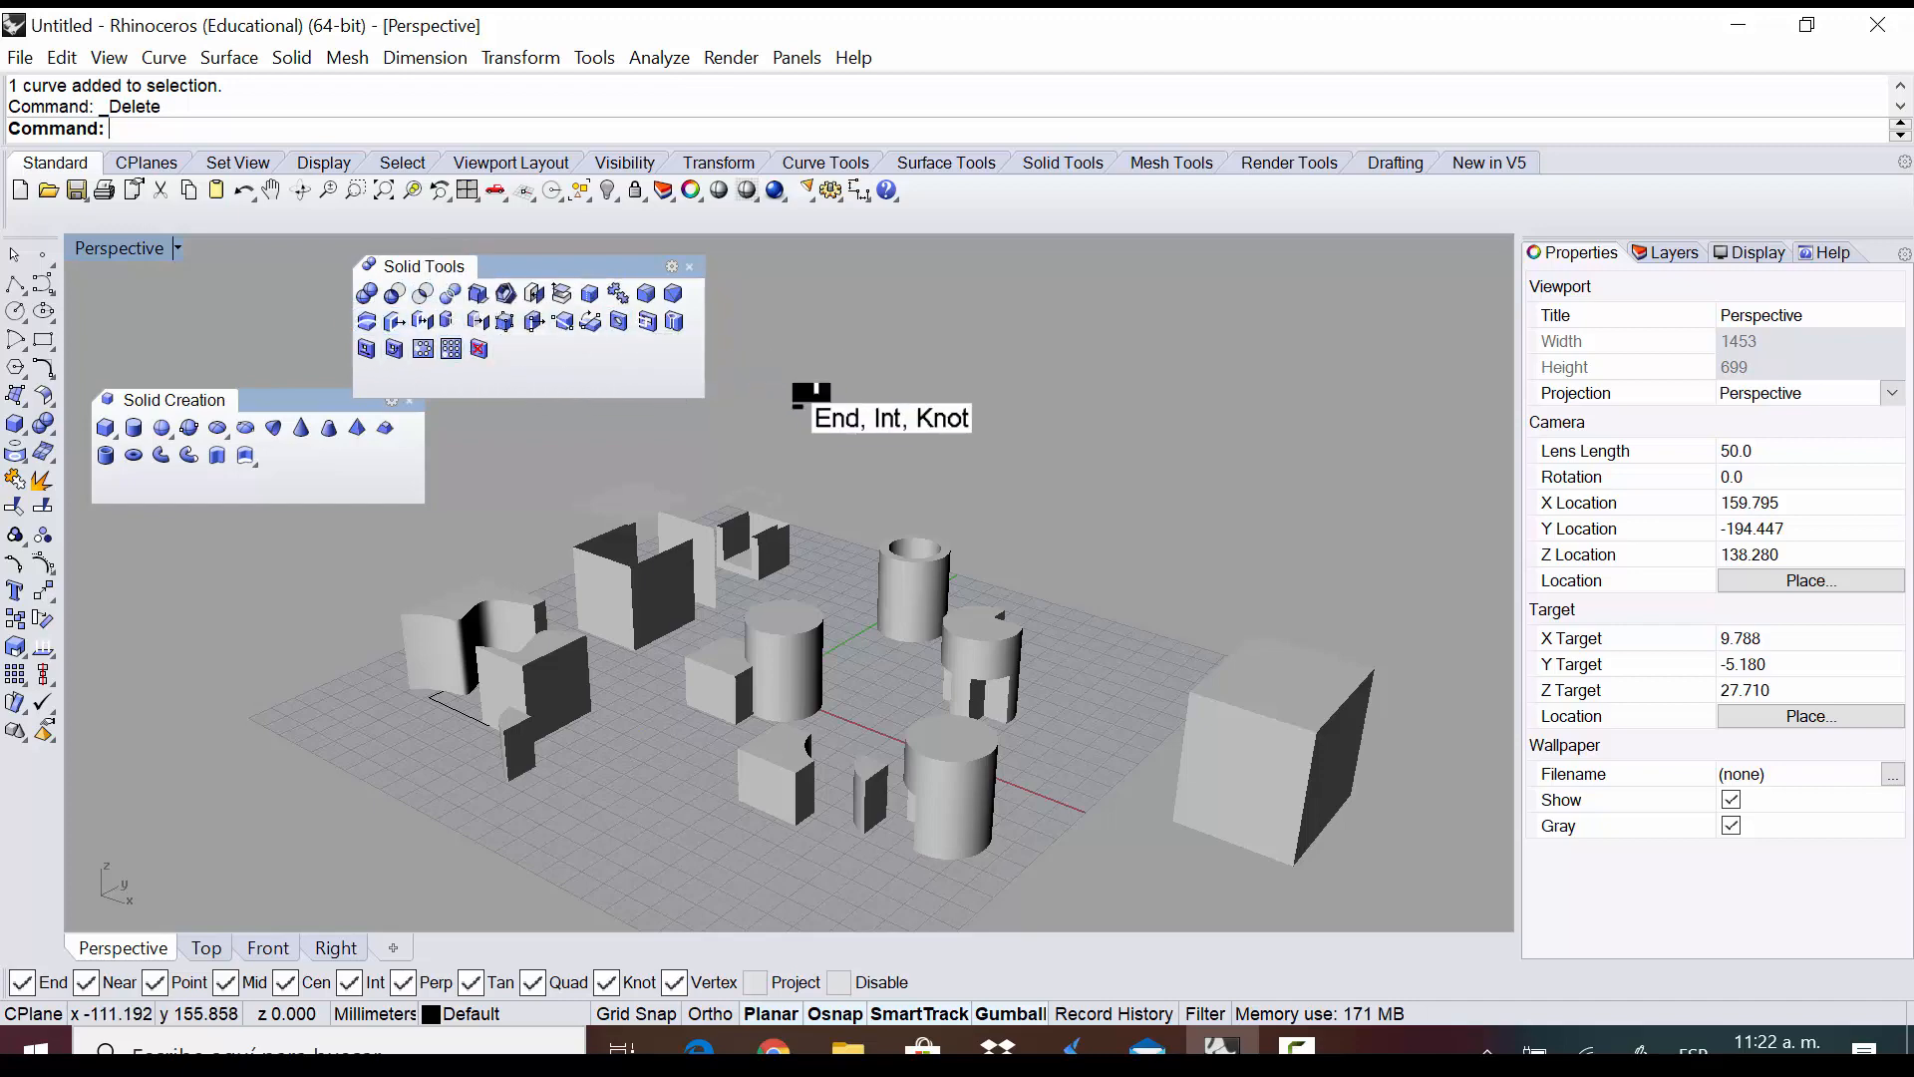
scroll(837, 429, "down", 5)
right_click_drag(876, 495, 898, 547)
scroll(1027, 576, "up", 5)
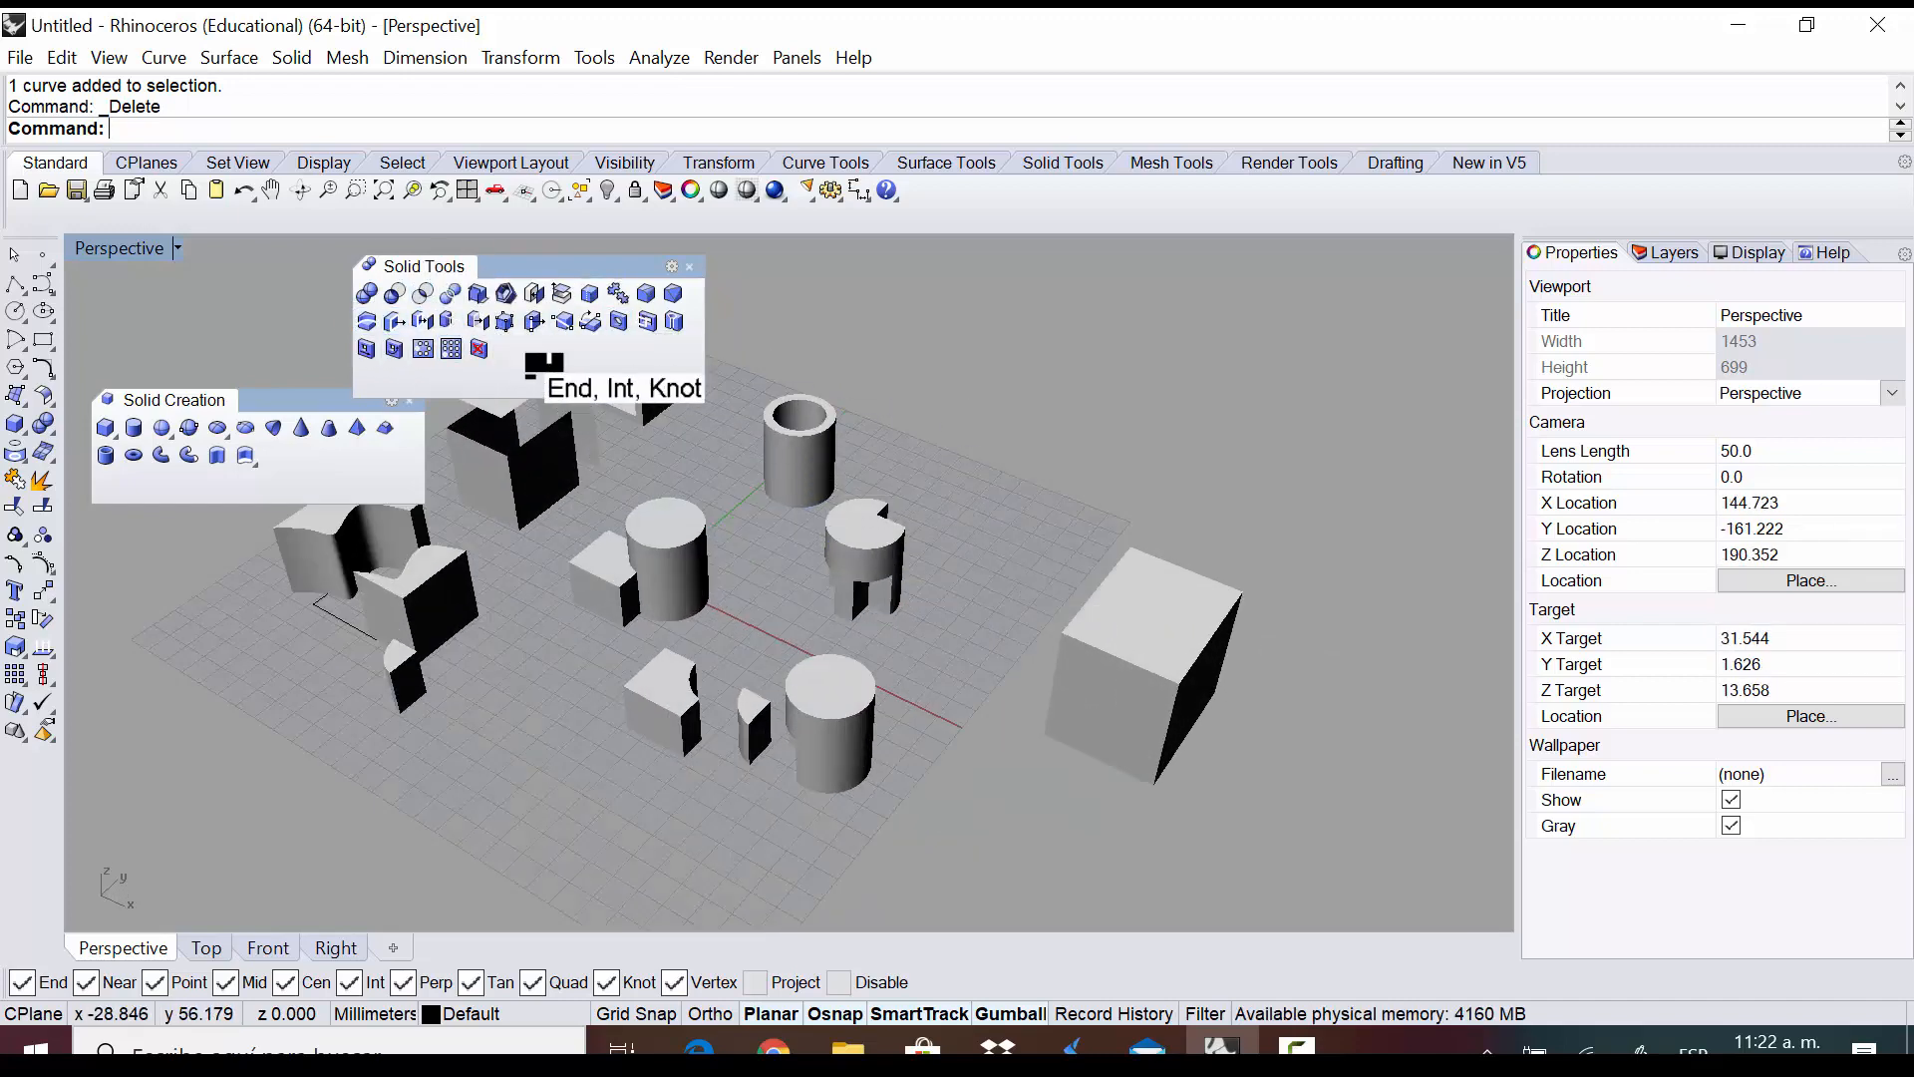
scroll(1042, 728, "down", 3)
right_click_drag(1041, 728, 1197, 568)
scroll(1191, 566, "up", 3)
scroll(1191, 568, "up", 2)
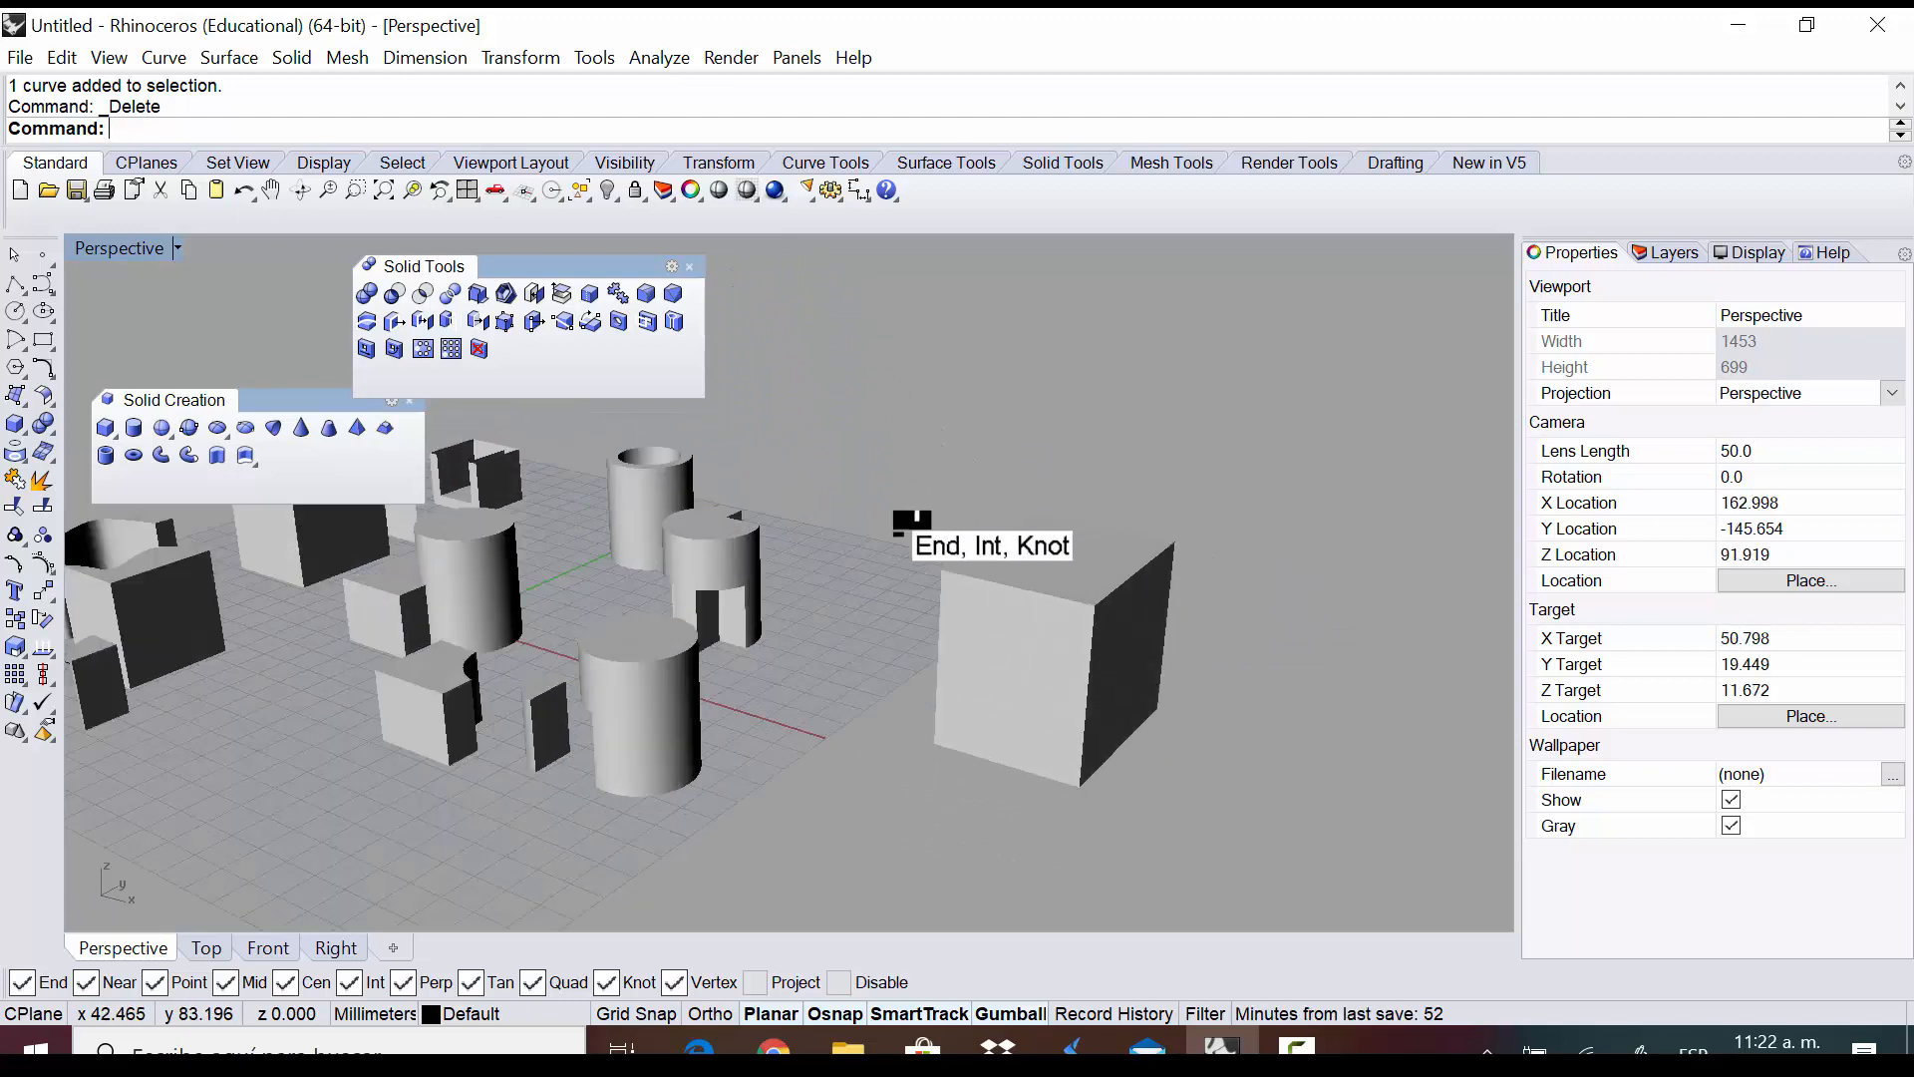
scroll(1193, 620, "down", 4)
right_click_drag(859, 626, 867, 683)
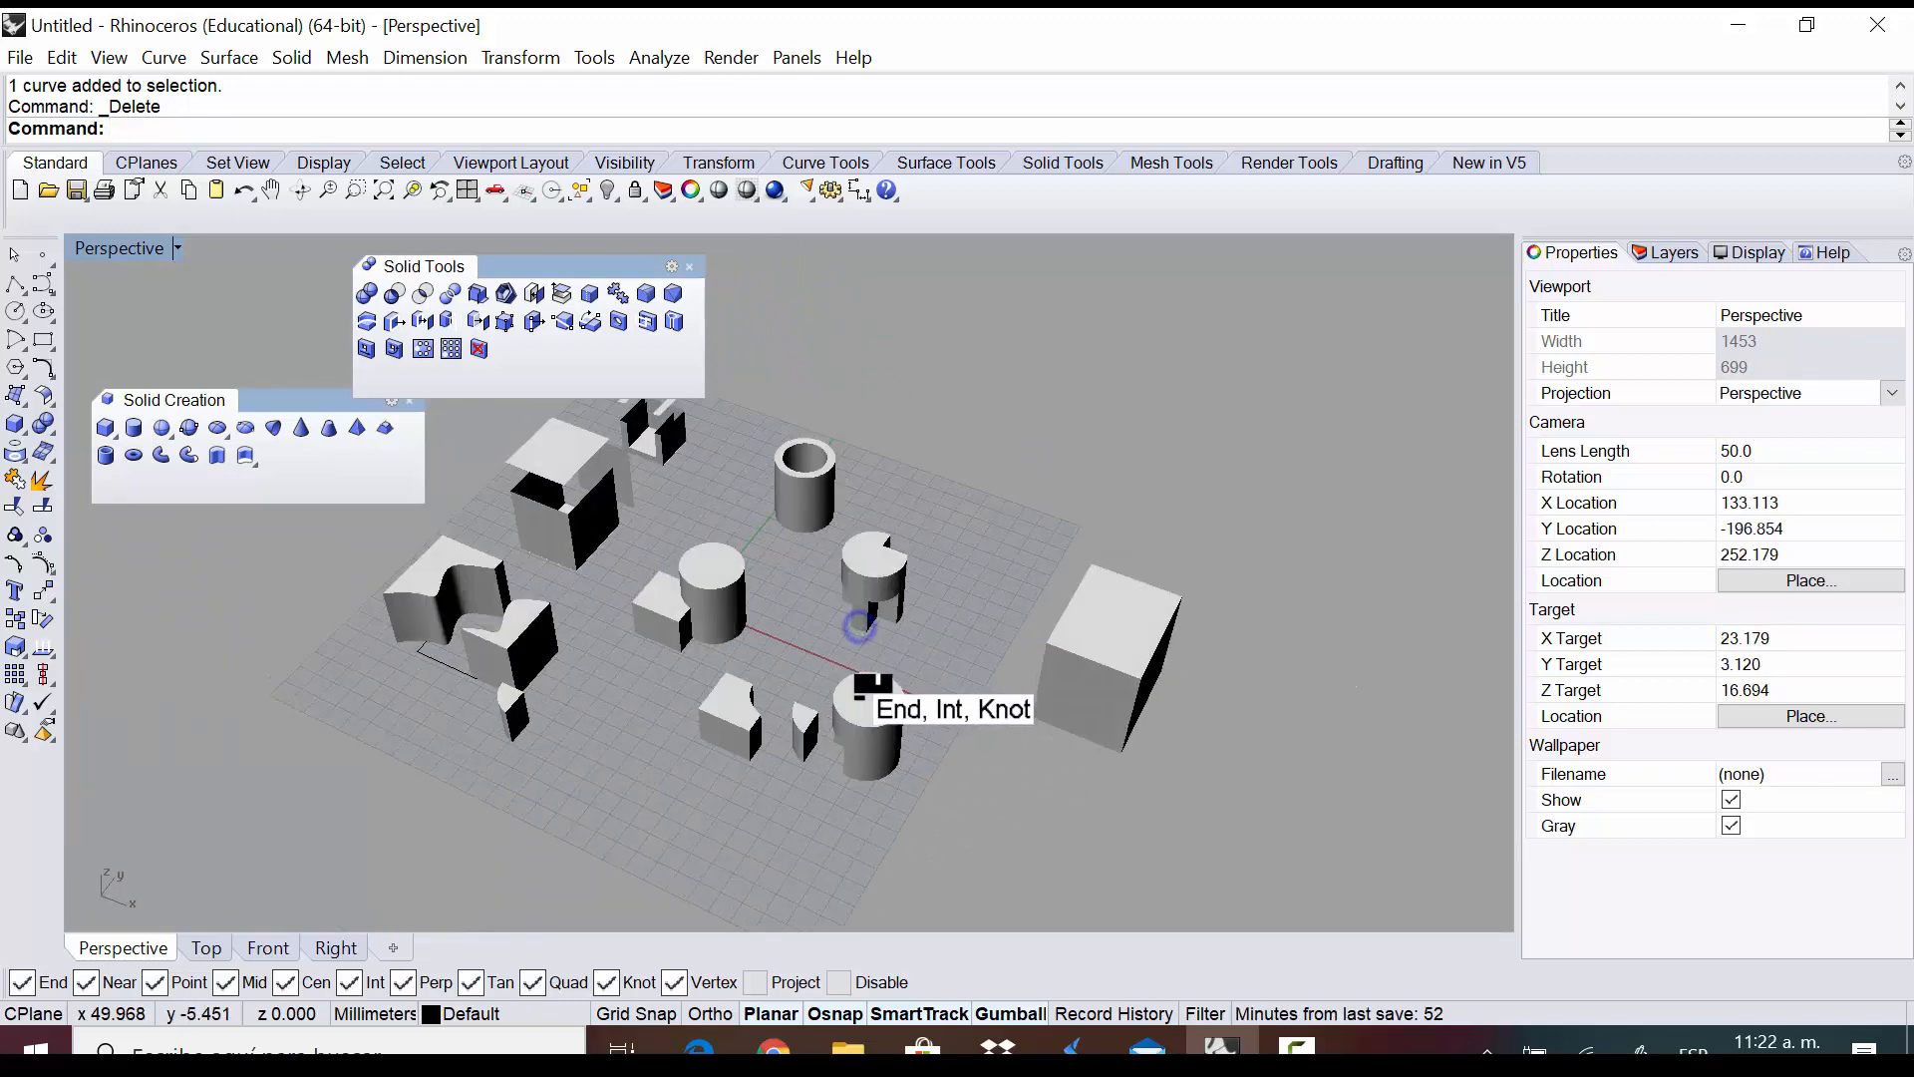
right_click_drag(1056, 647, 1019, 555)
scroll(1081, 630, "up", 2)
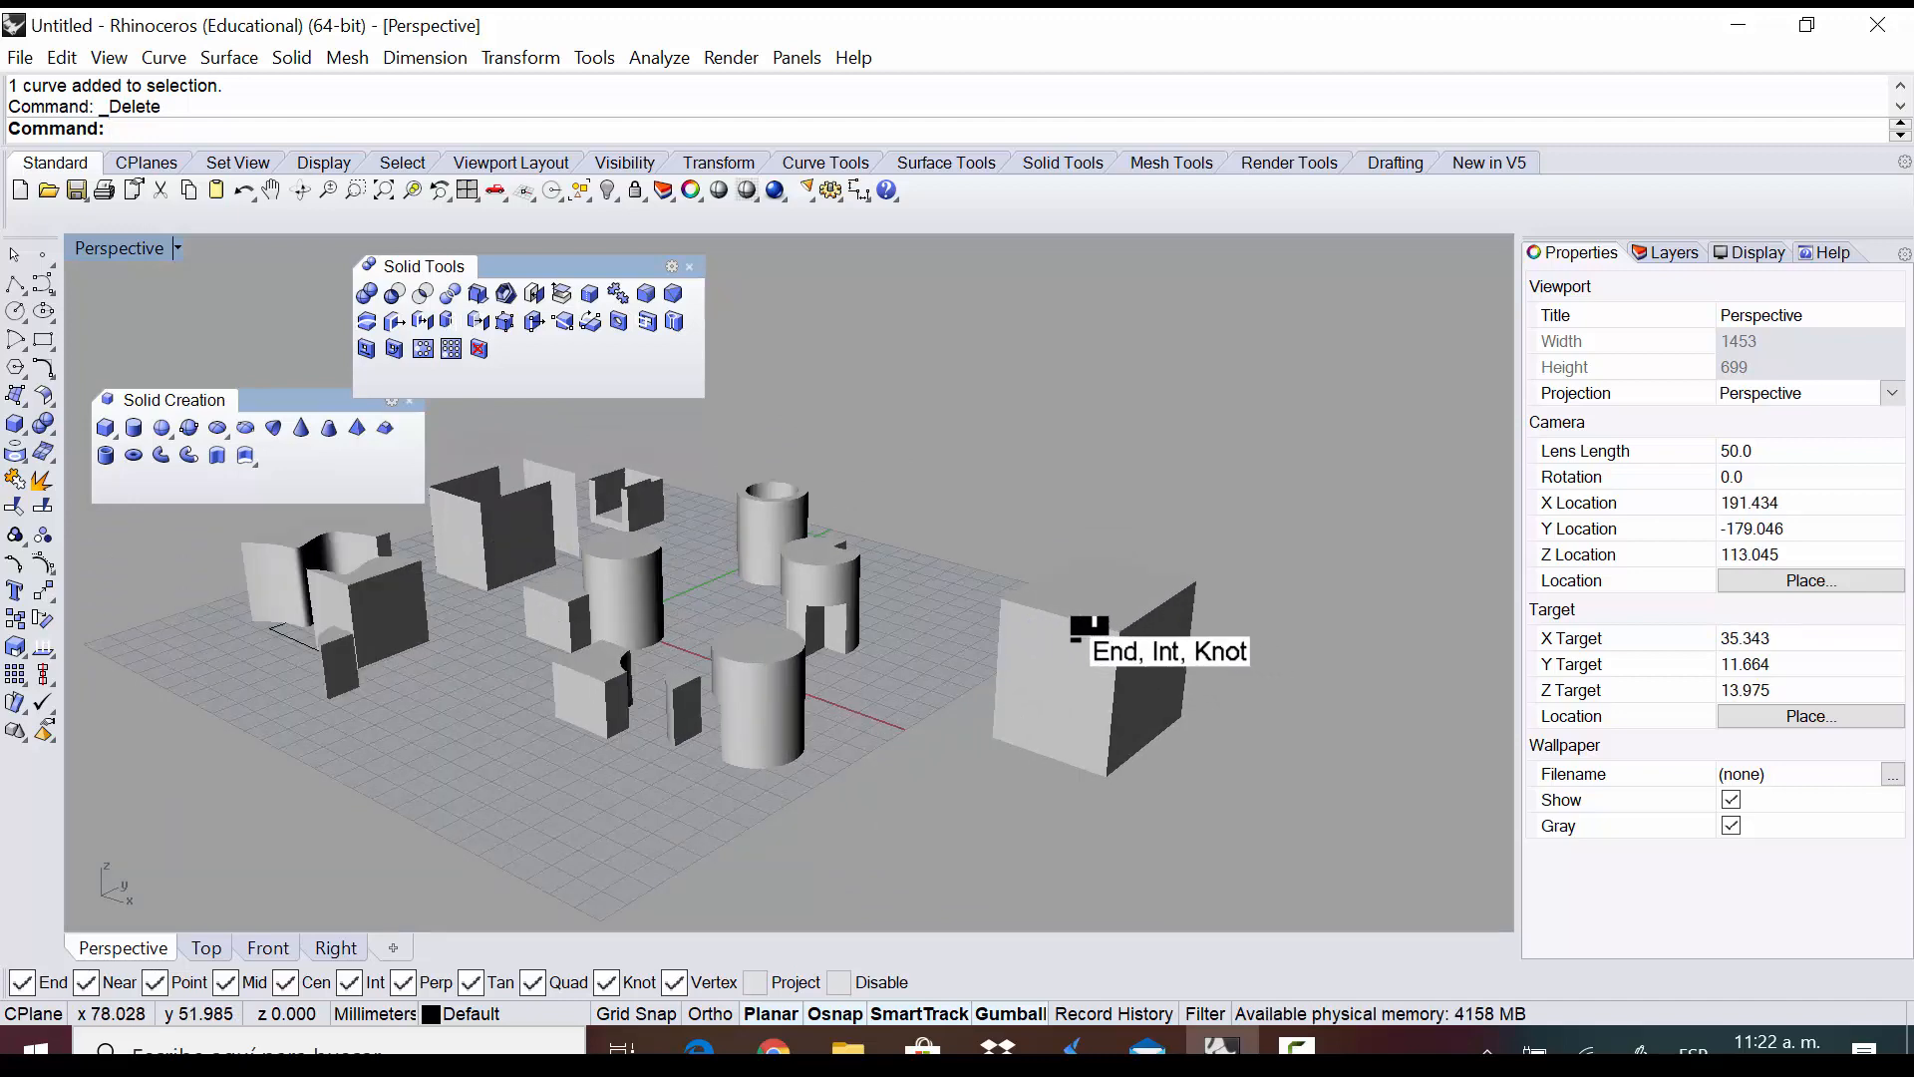
Try to pull one vertical side face of the large box outward with Move Face, starting from the face's upper corner
right_click_drag(1089, 626, 1046, 578)
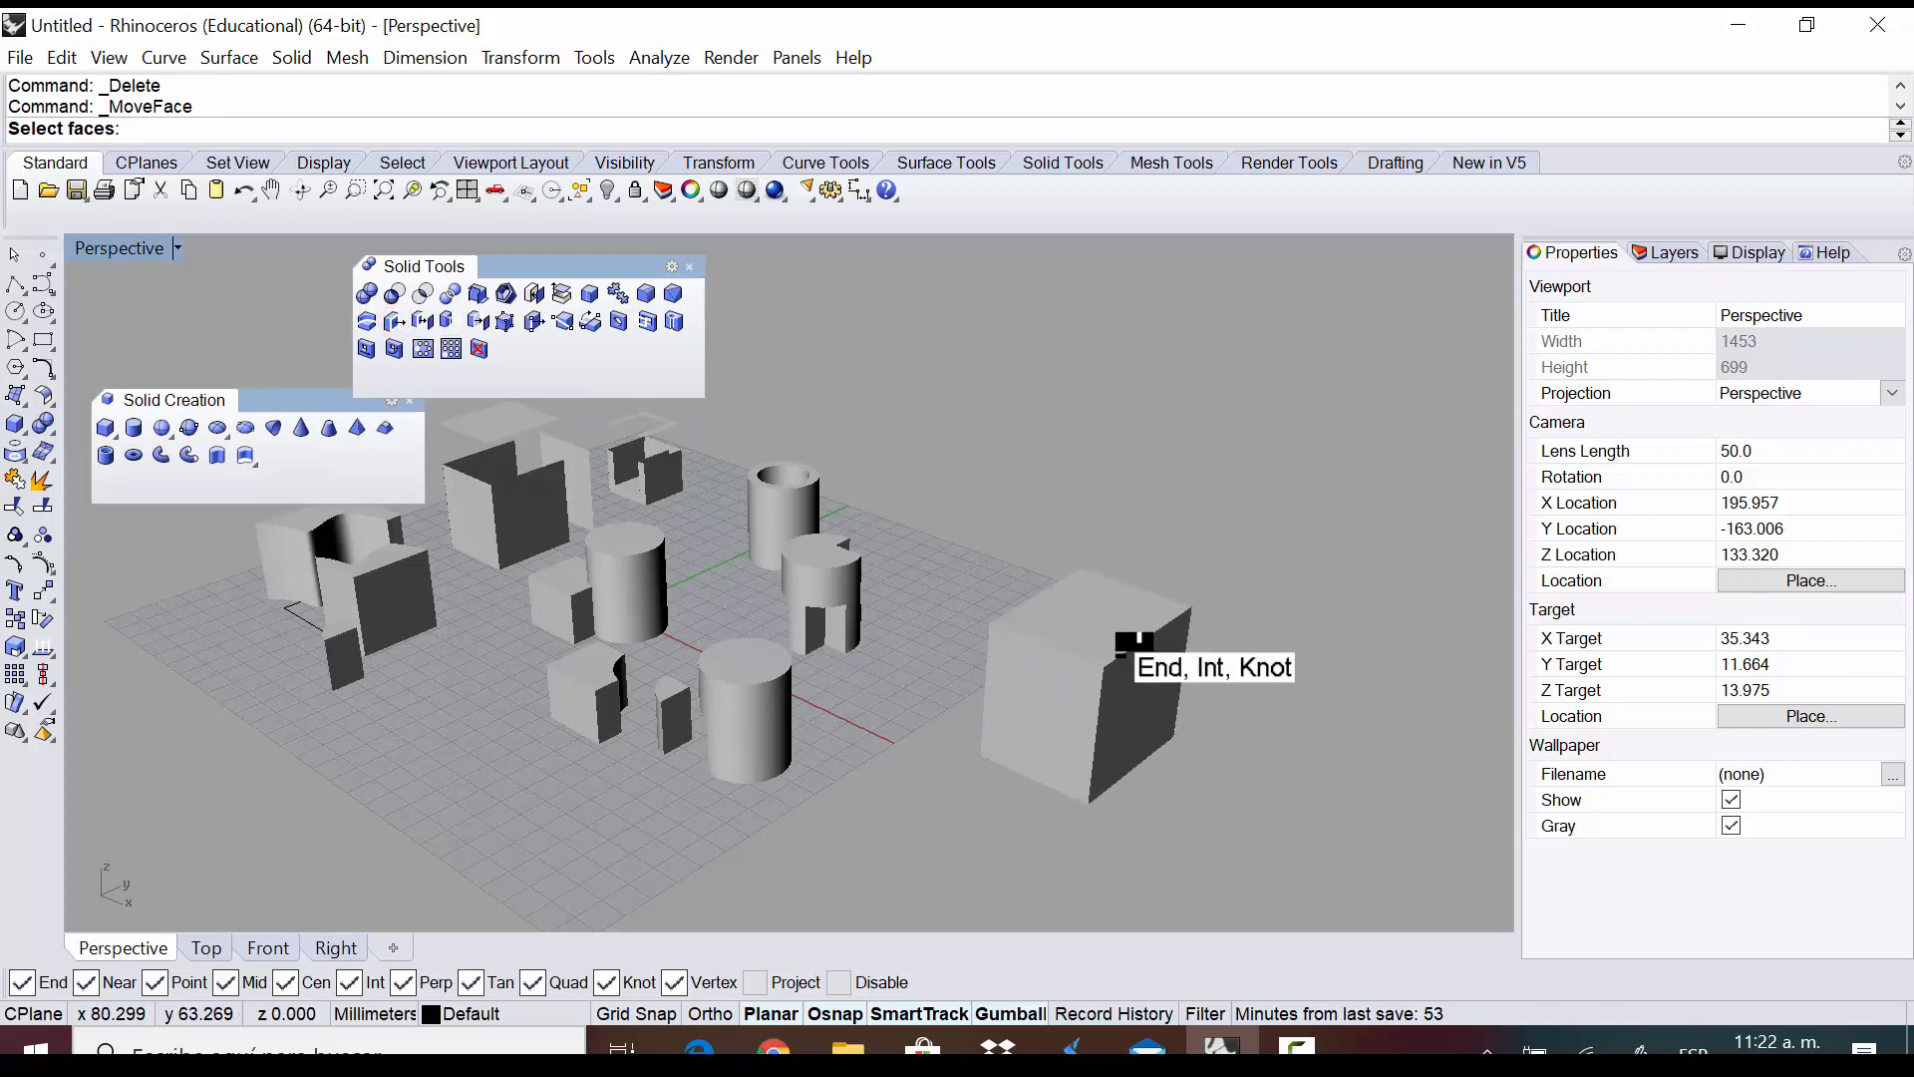
left_click(1027, 709)
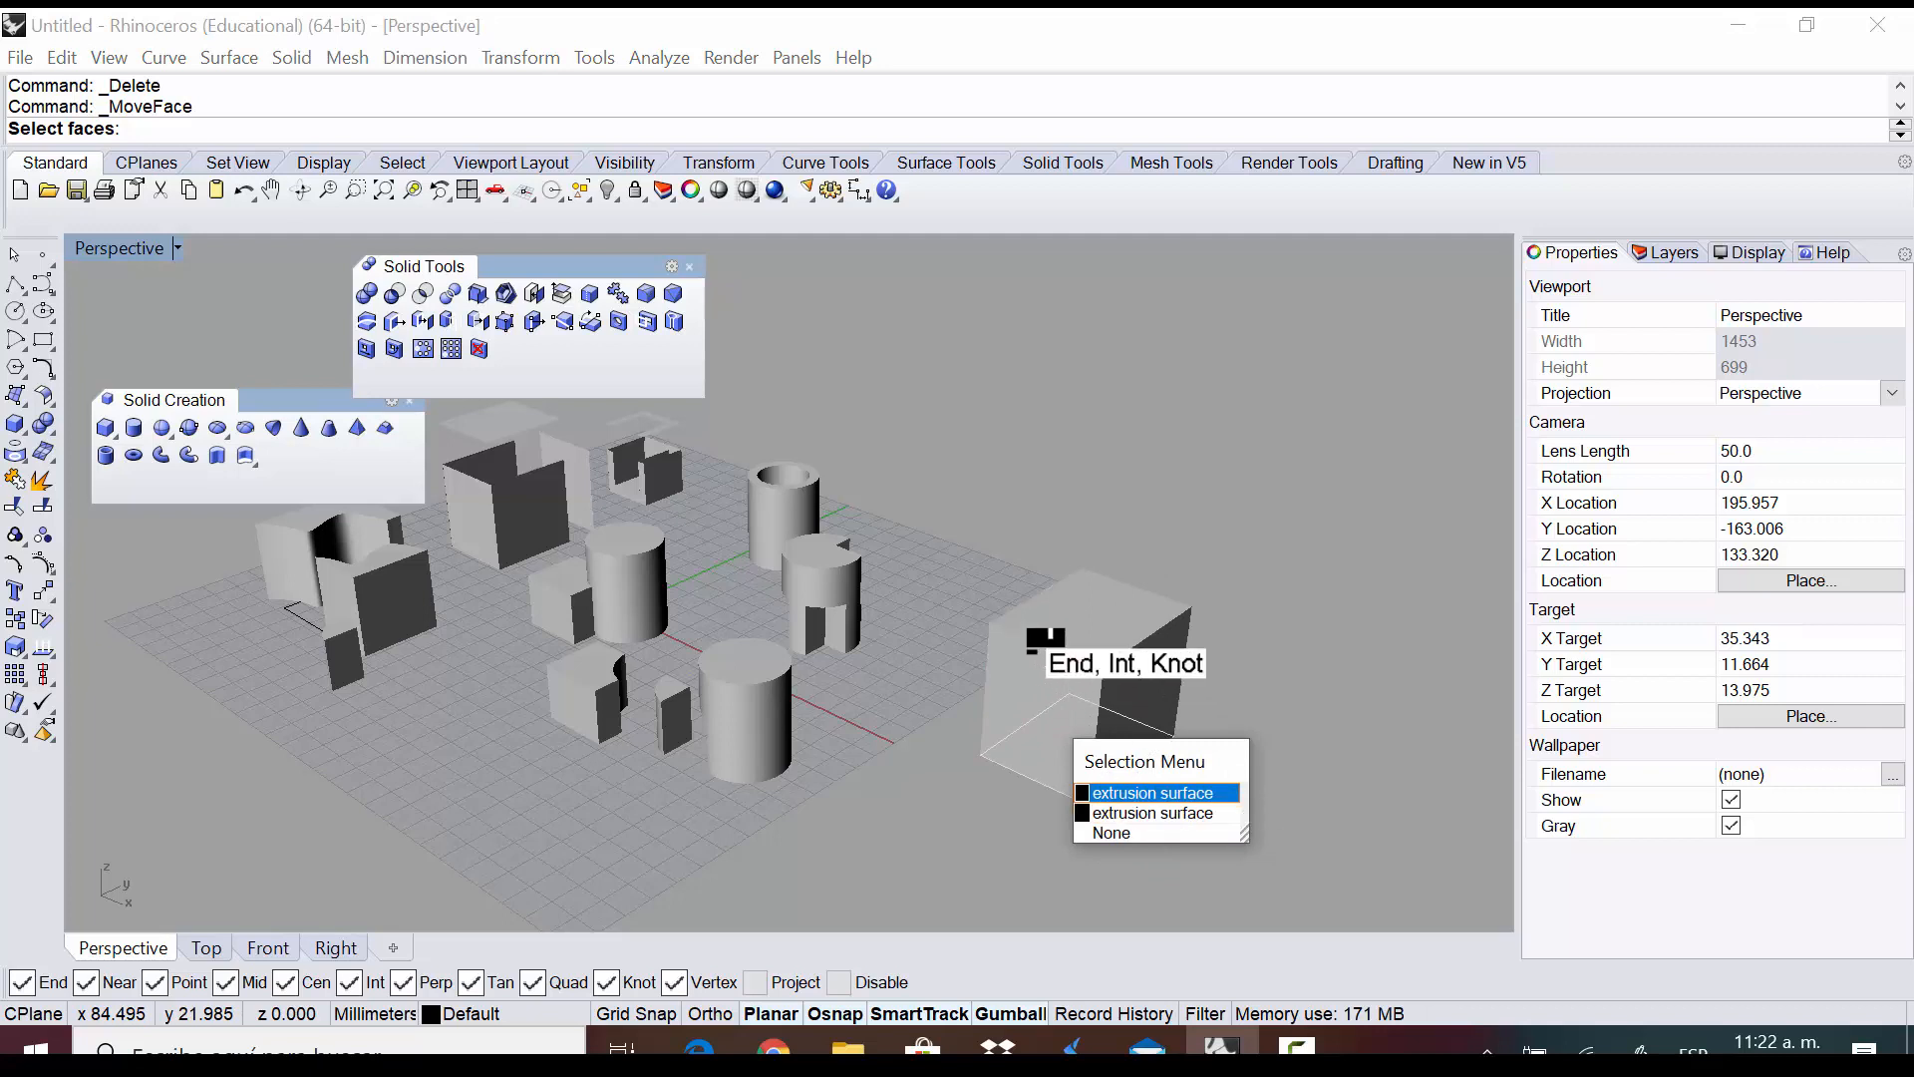
left_click(1032, 660)
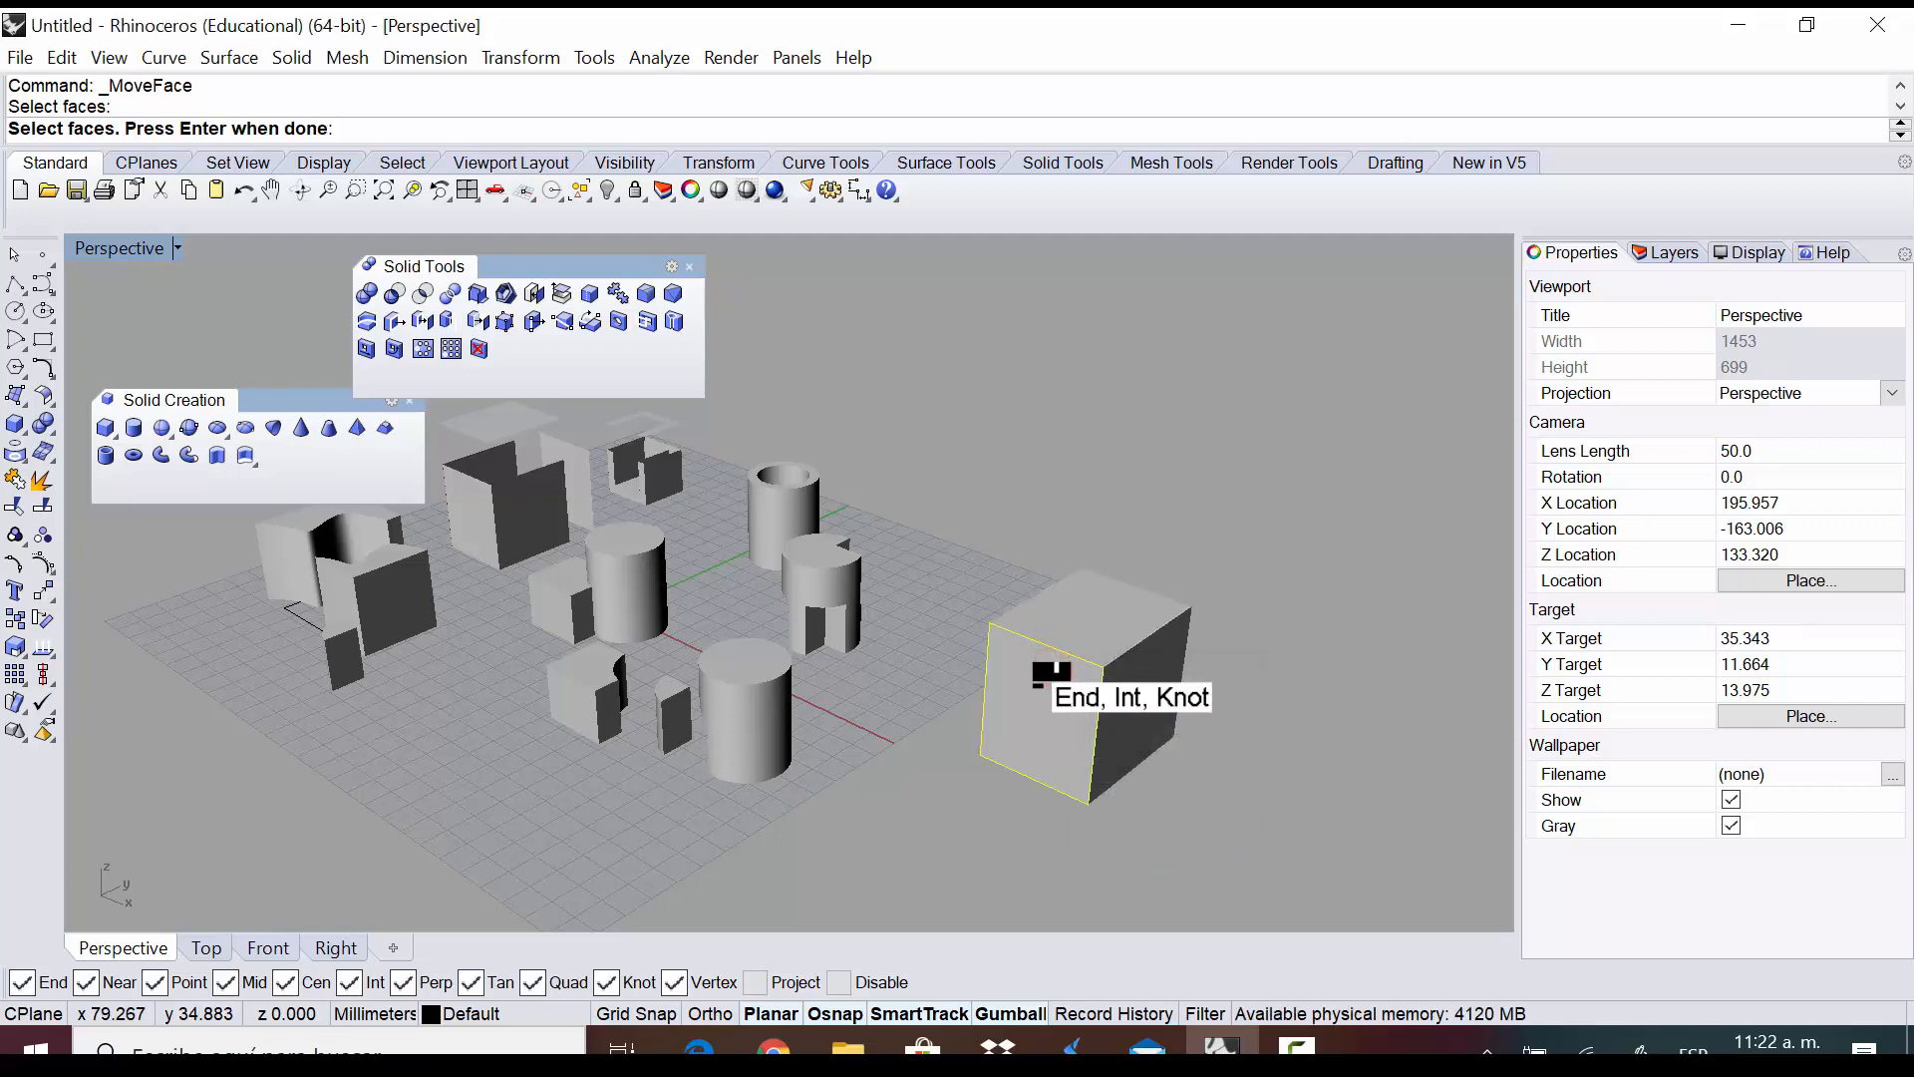
key("Return")
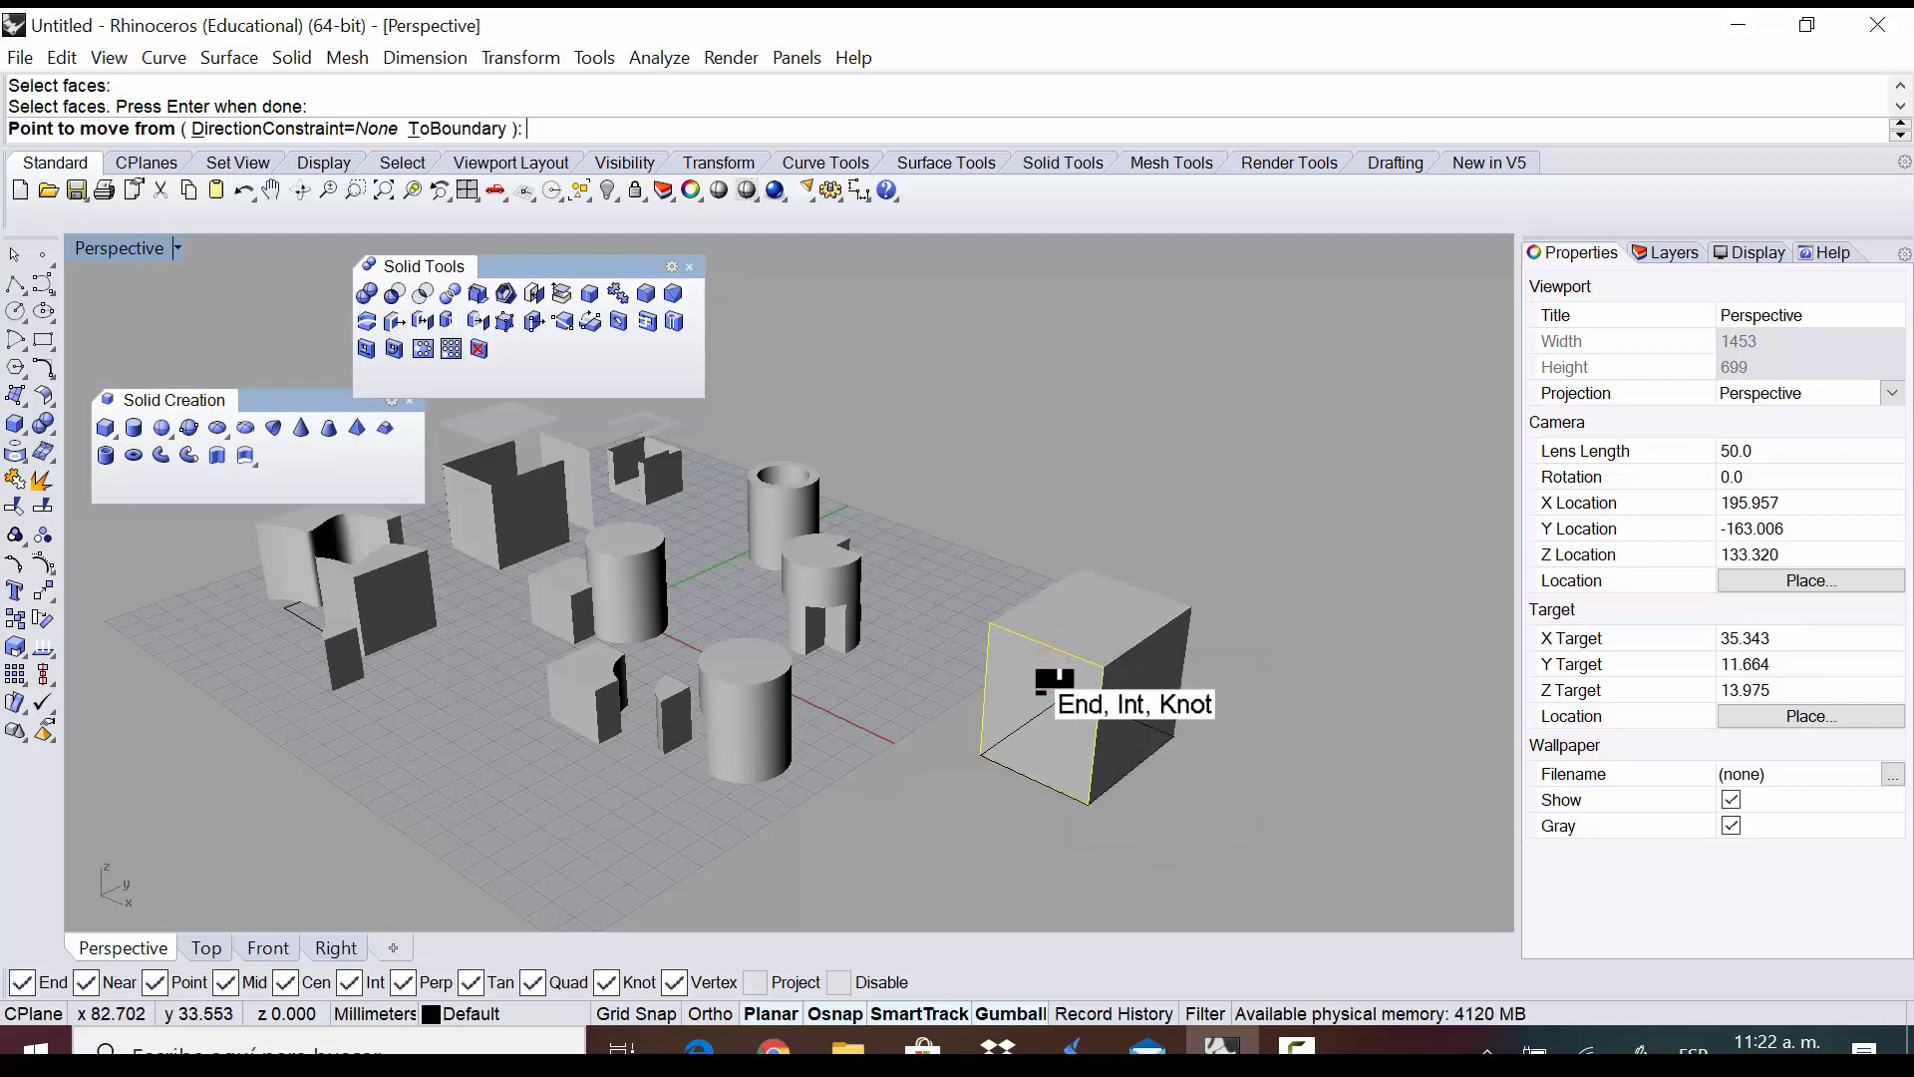
left_click(1101, 666)
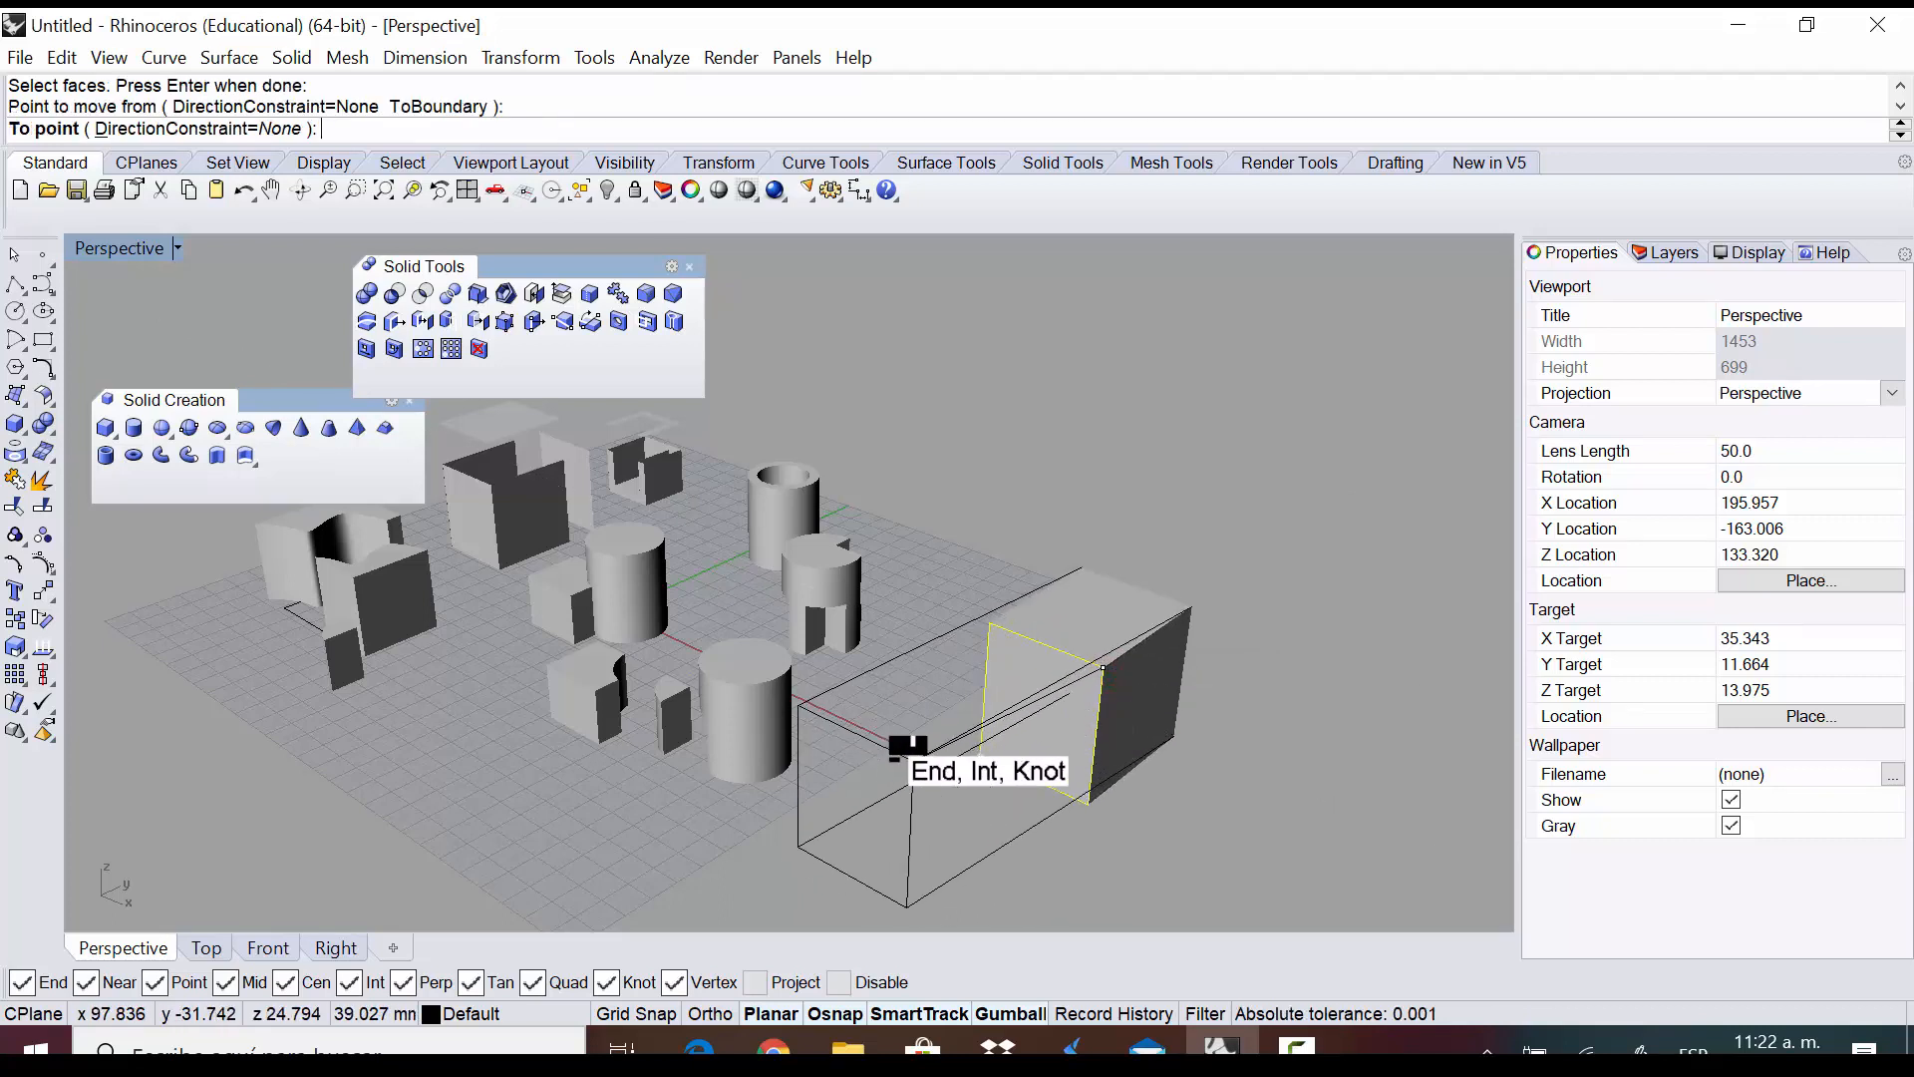
left_click(1004, 723)
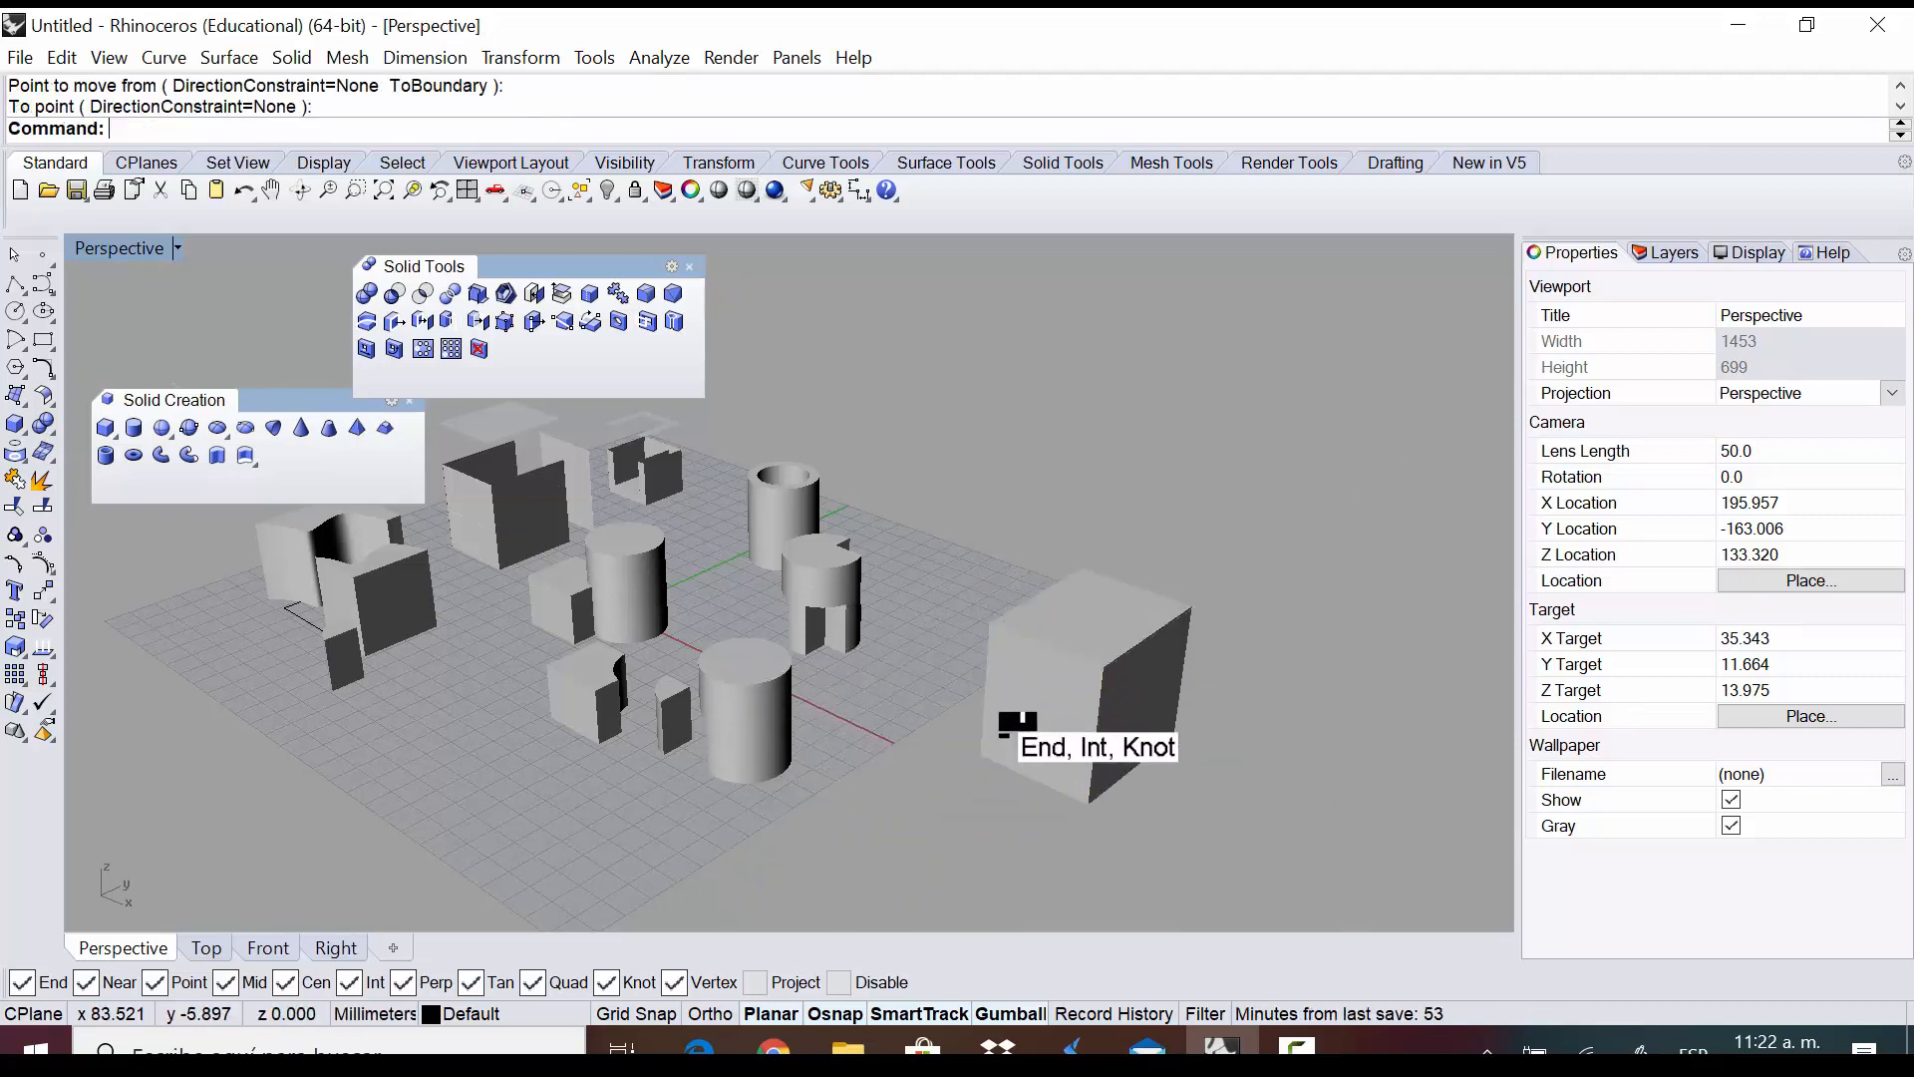
Move the large box's top face to a freely picked distant point with Move Face, stretching the box into a tall shape
left_click(1079, 618)
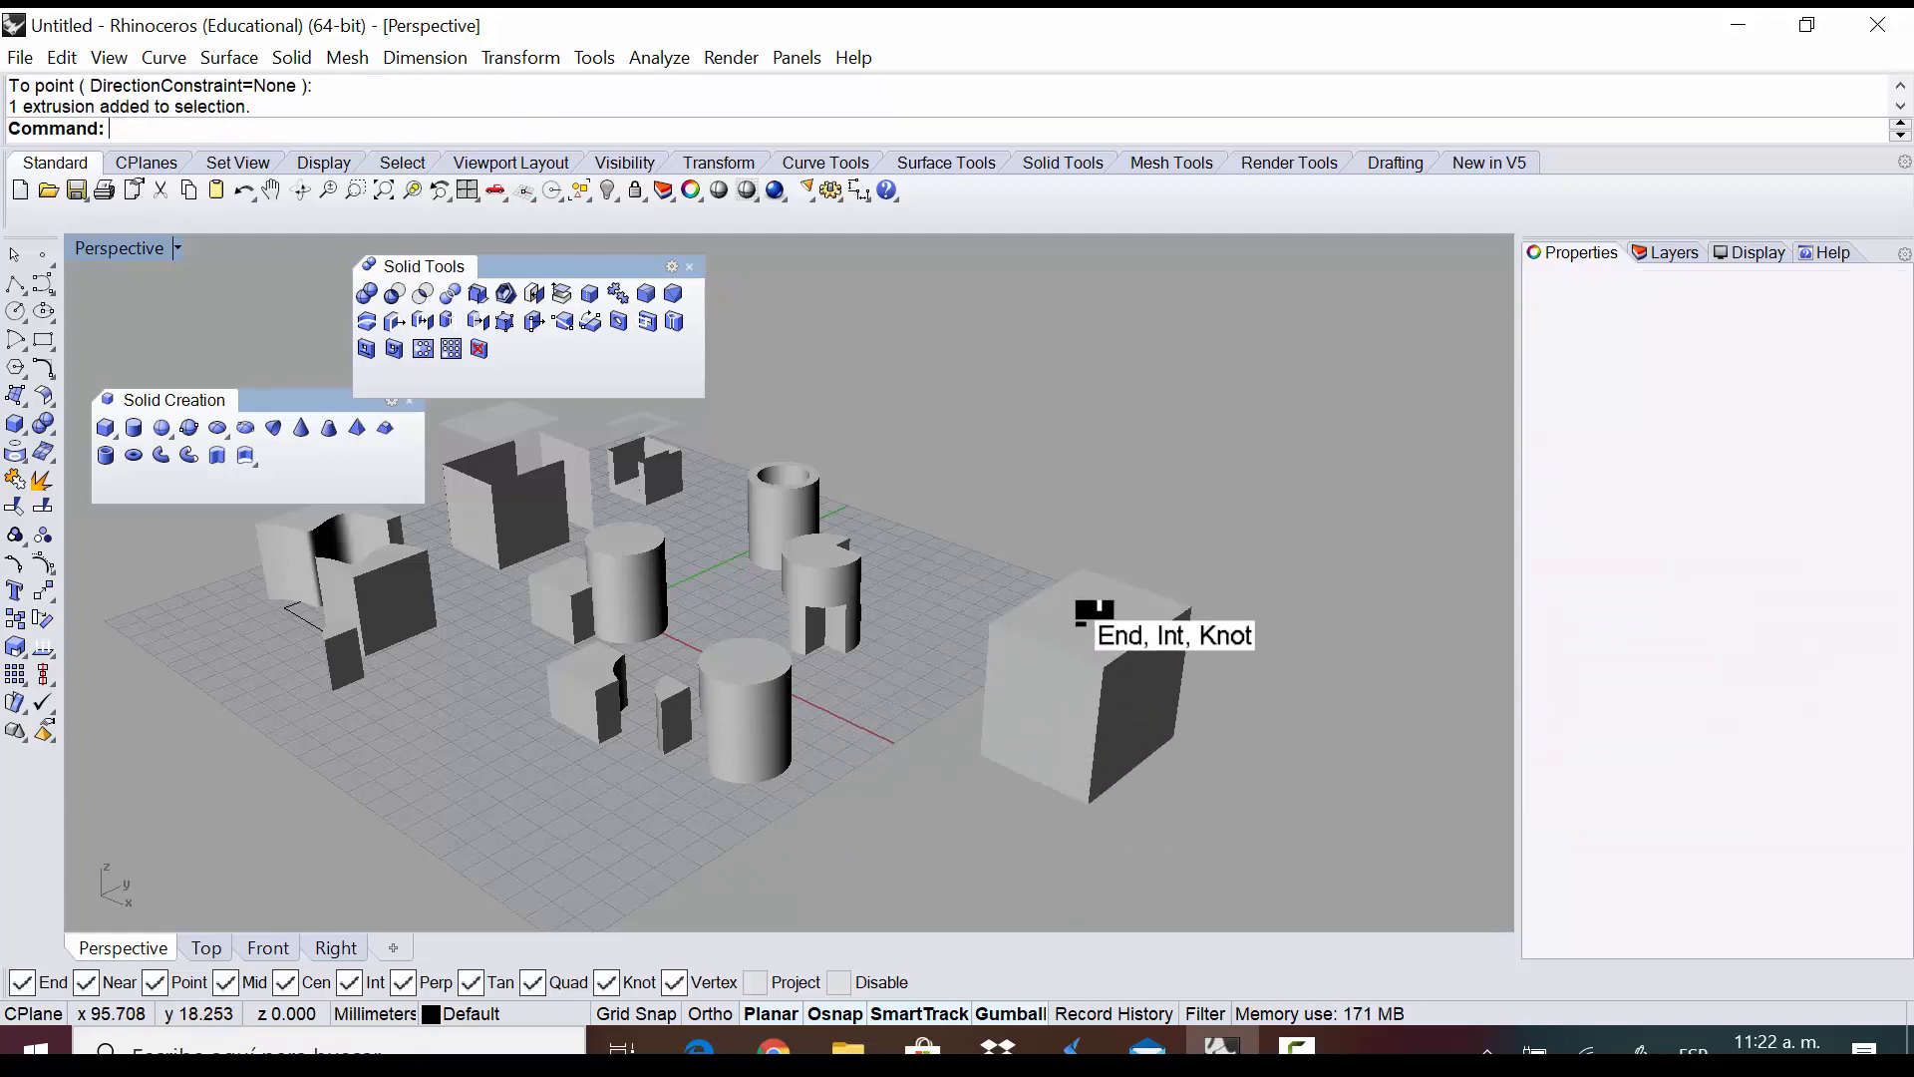
left_click(394, 320)
left_click(1099, 617)
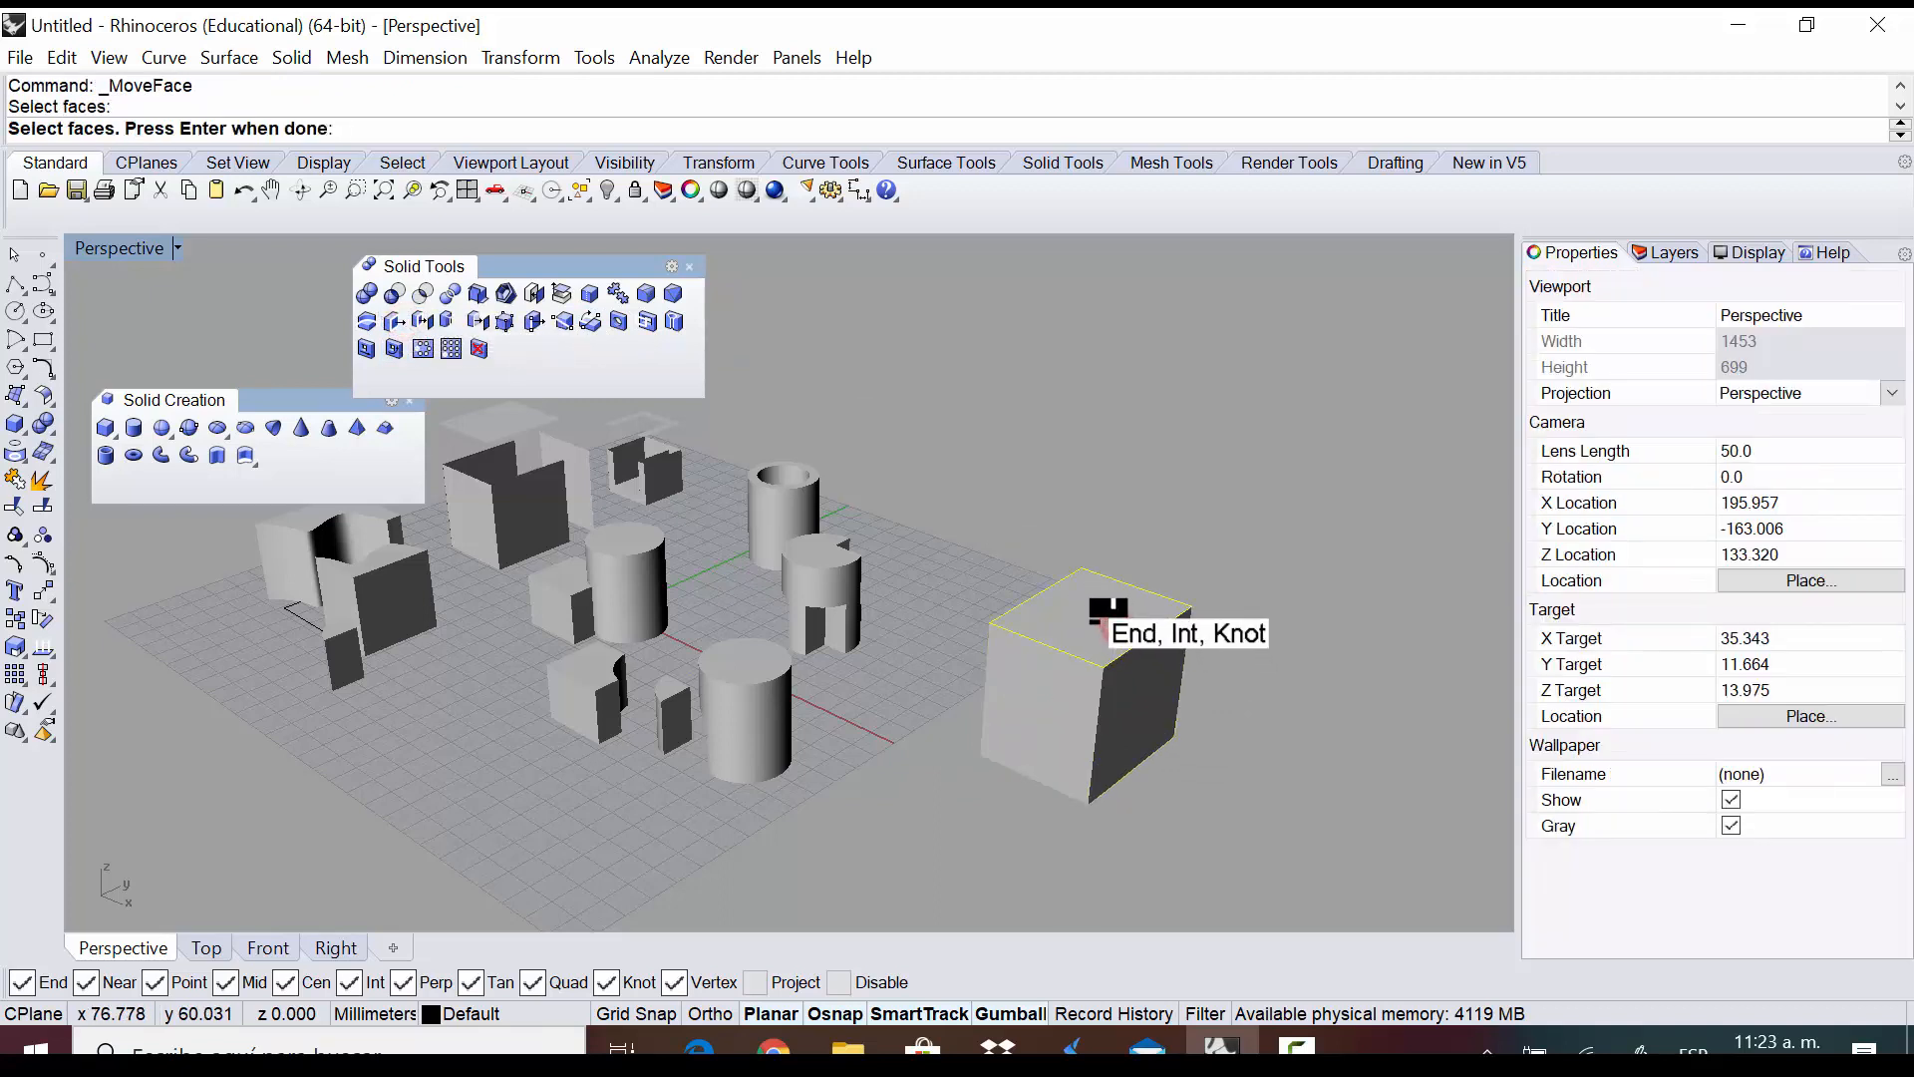
key("Return")
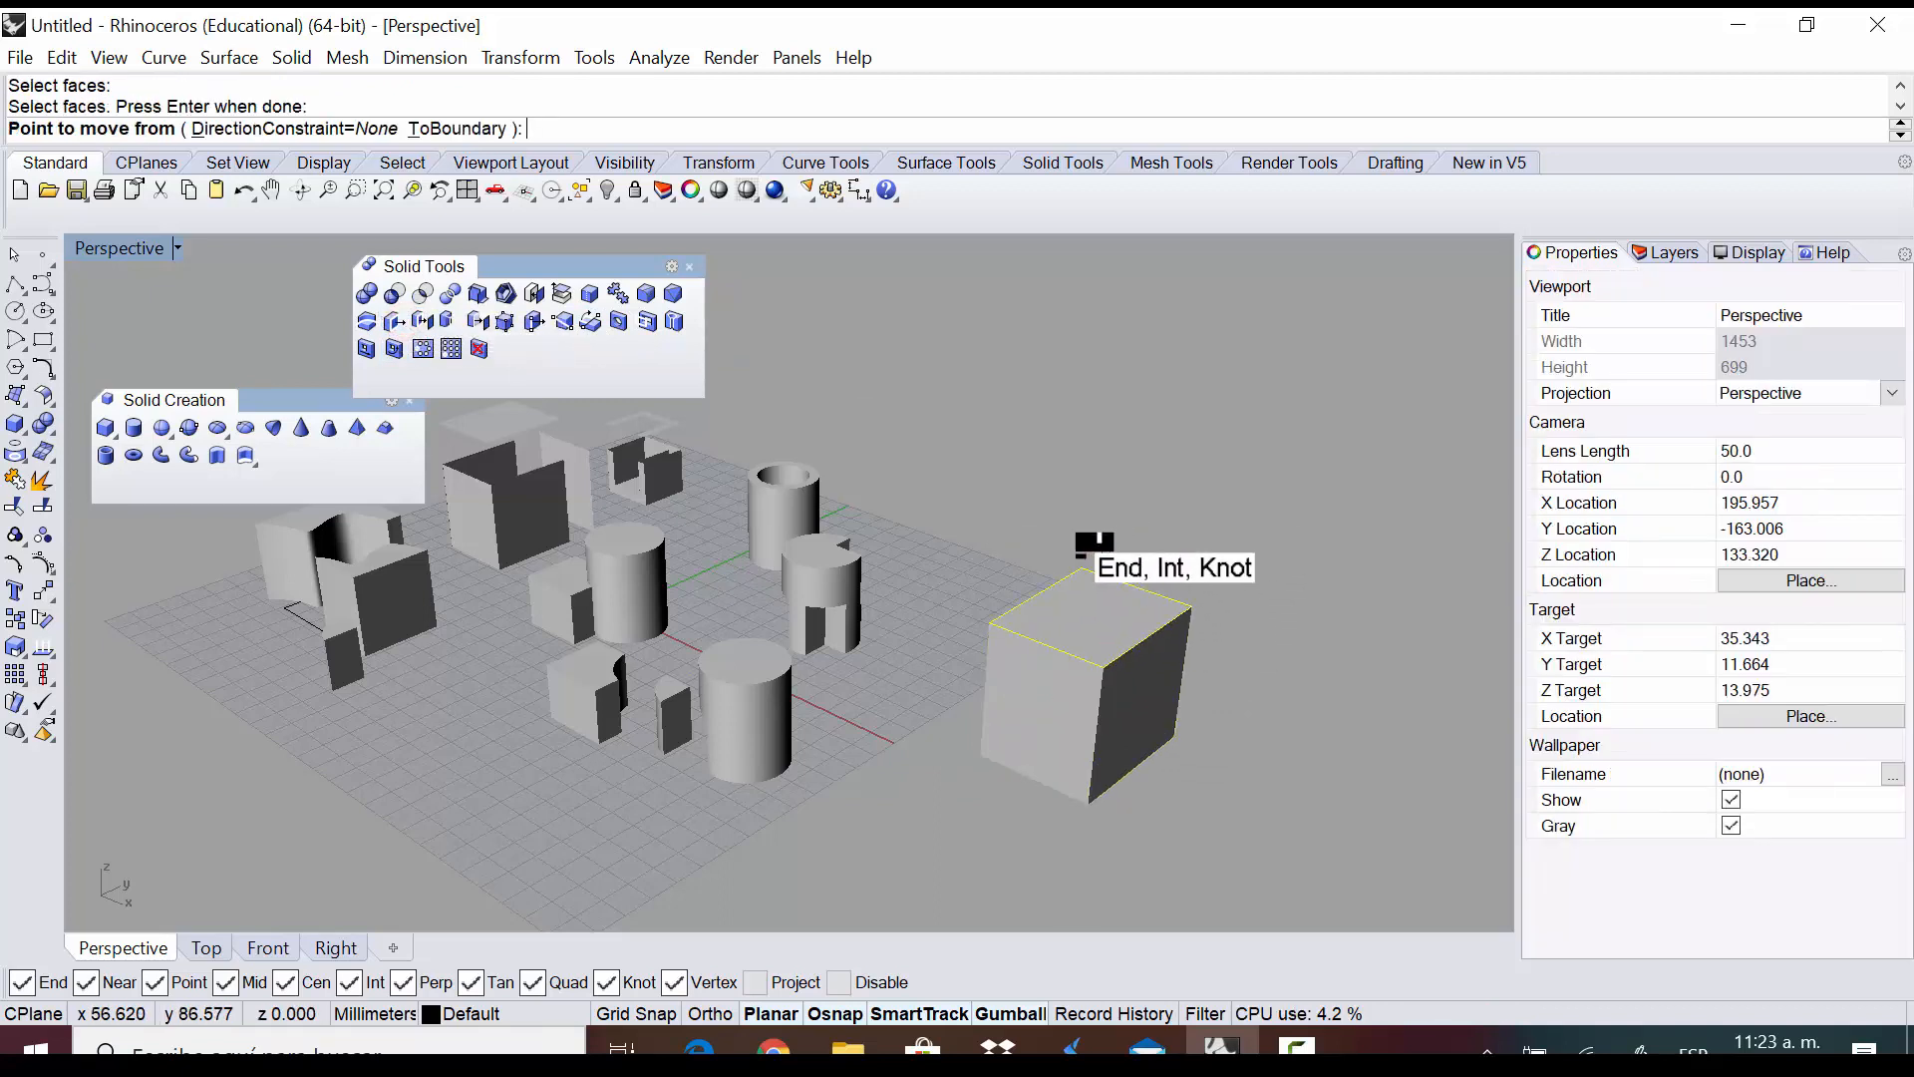
left_click(1065, 554)
left_click(1059, 334)
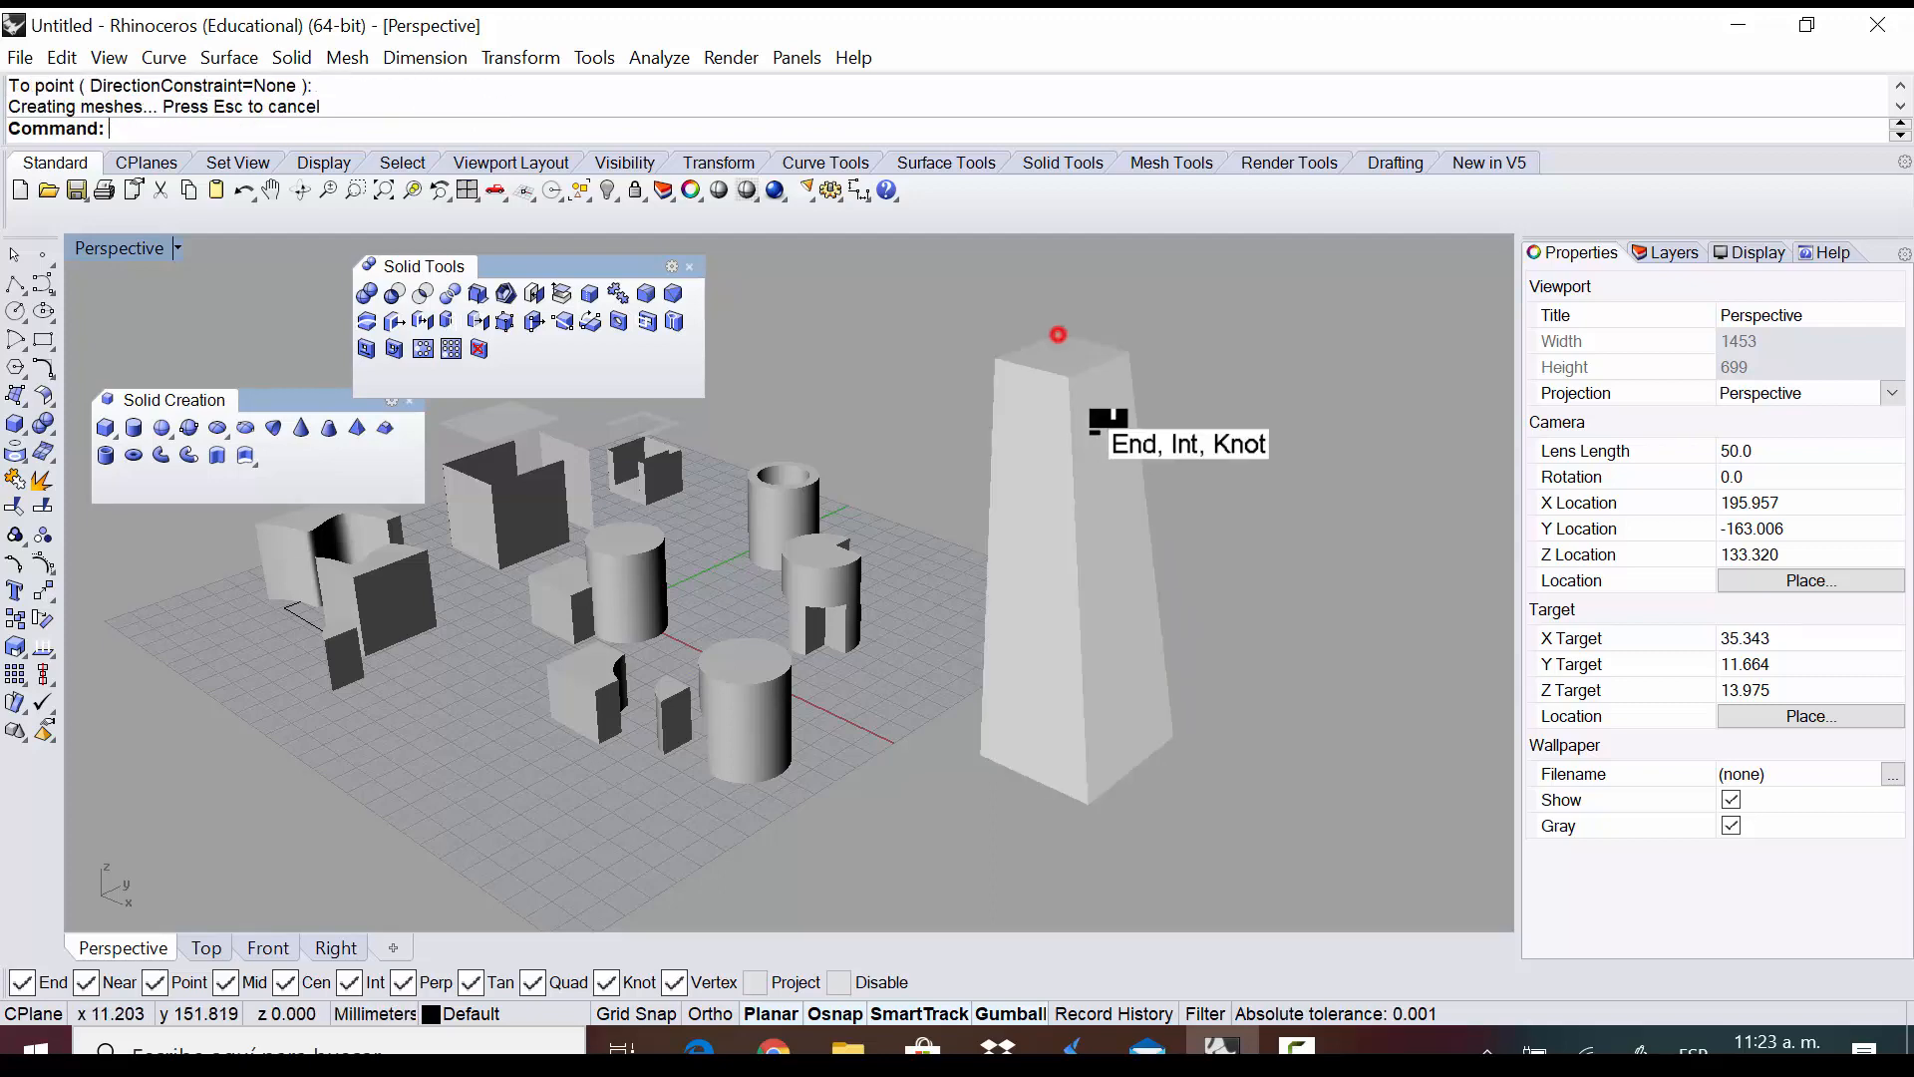
Examine the stretched box from other angles and undo the last face move on it
right_click_drag(1058, 334, 1120, 479)
right_click_drag(912, 397, 1055, 576)
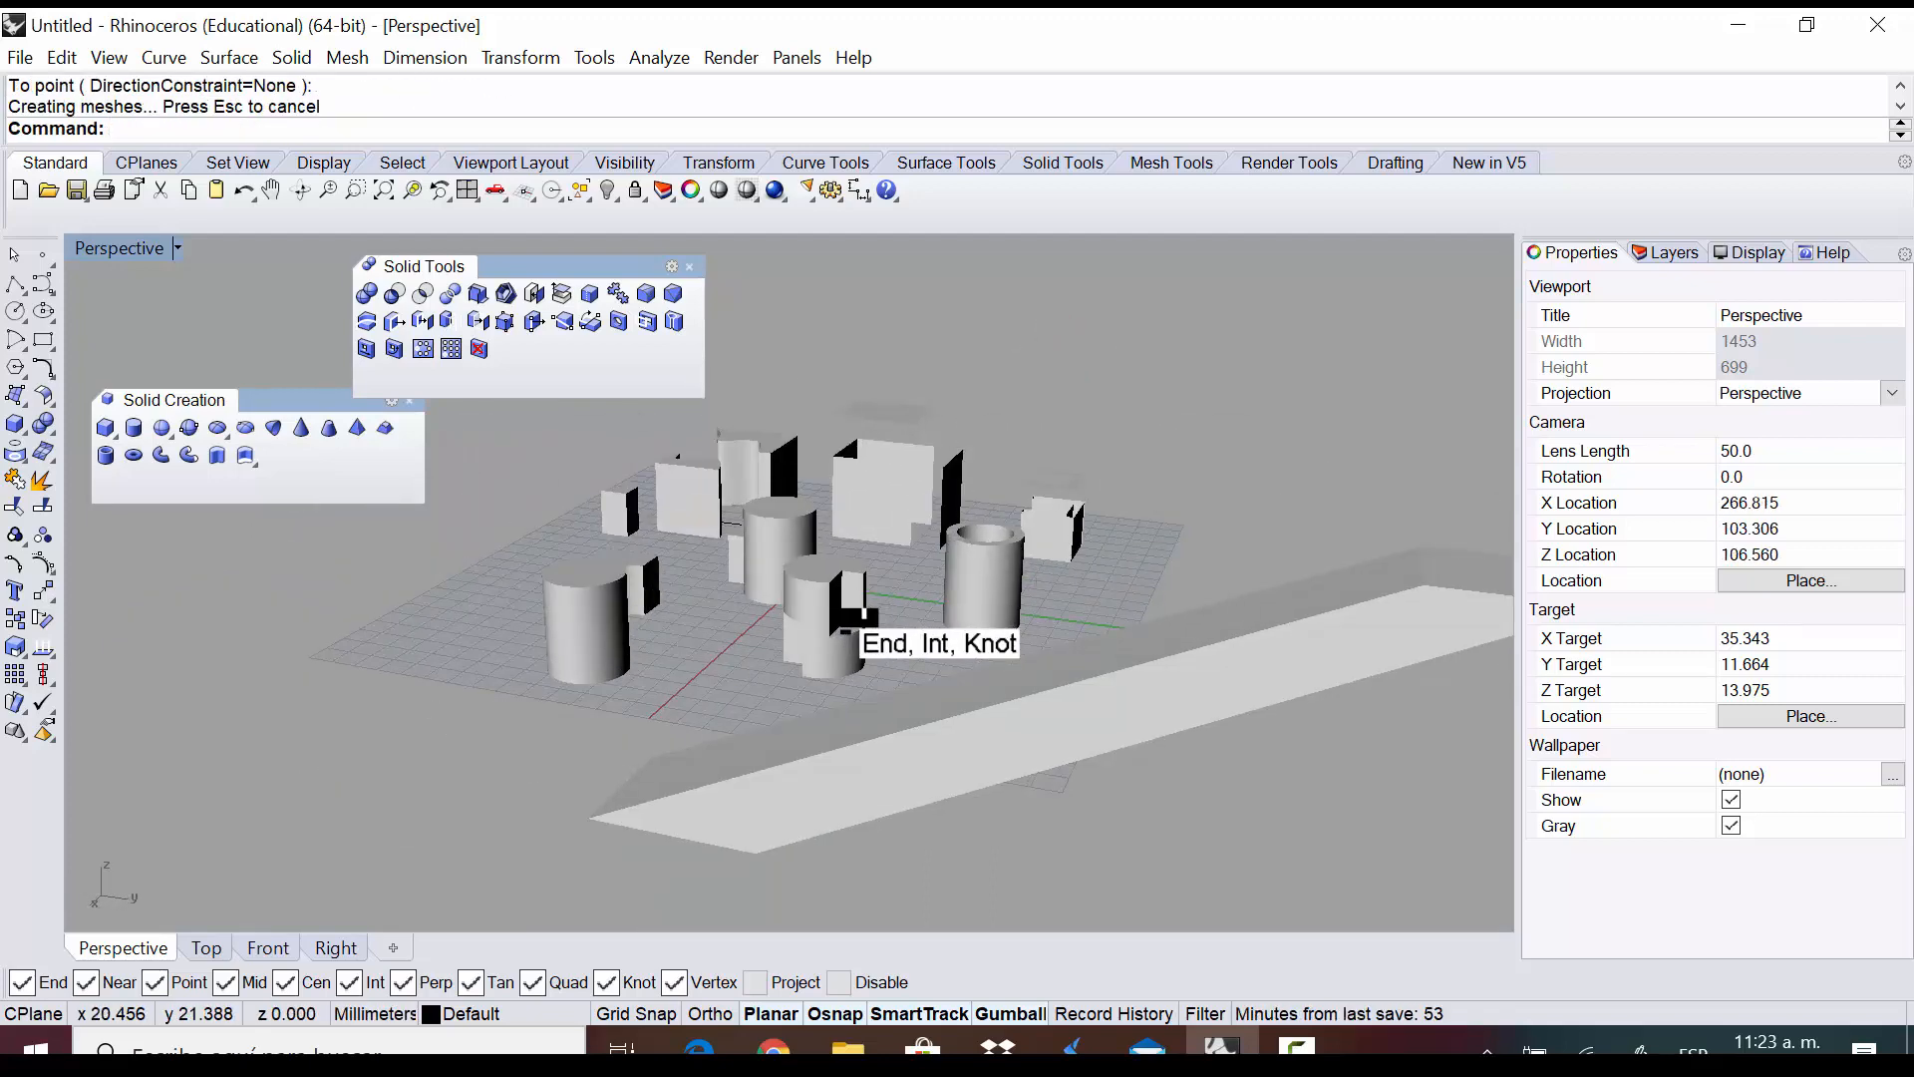
key("ctrl+z")
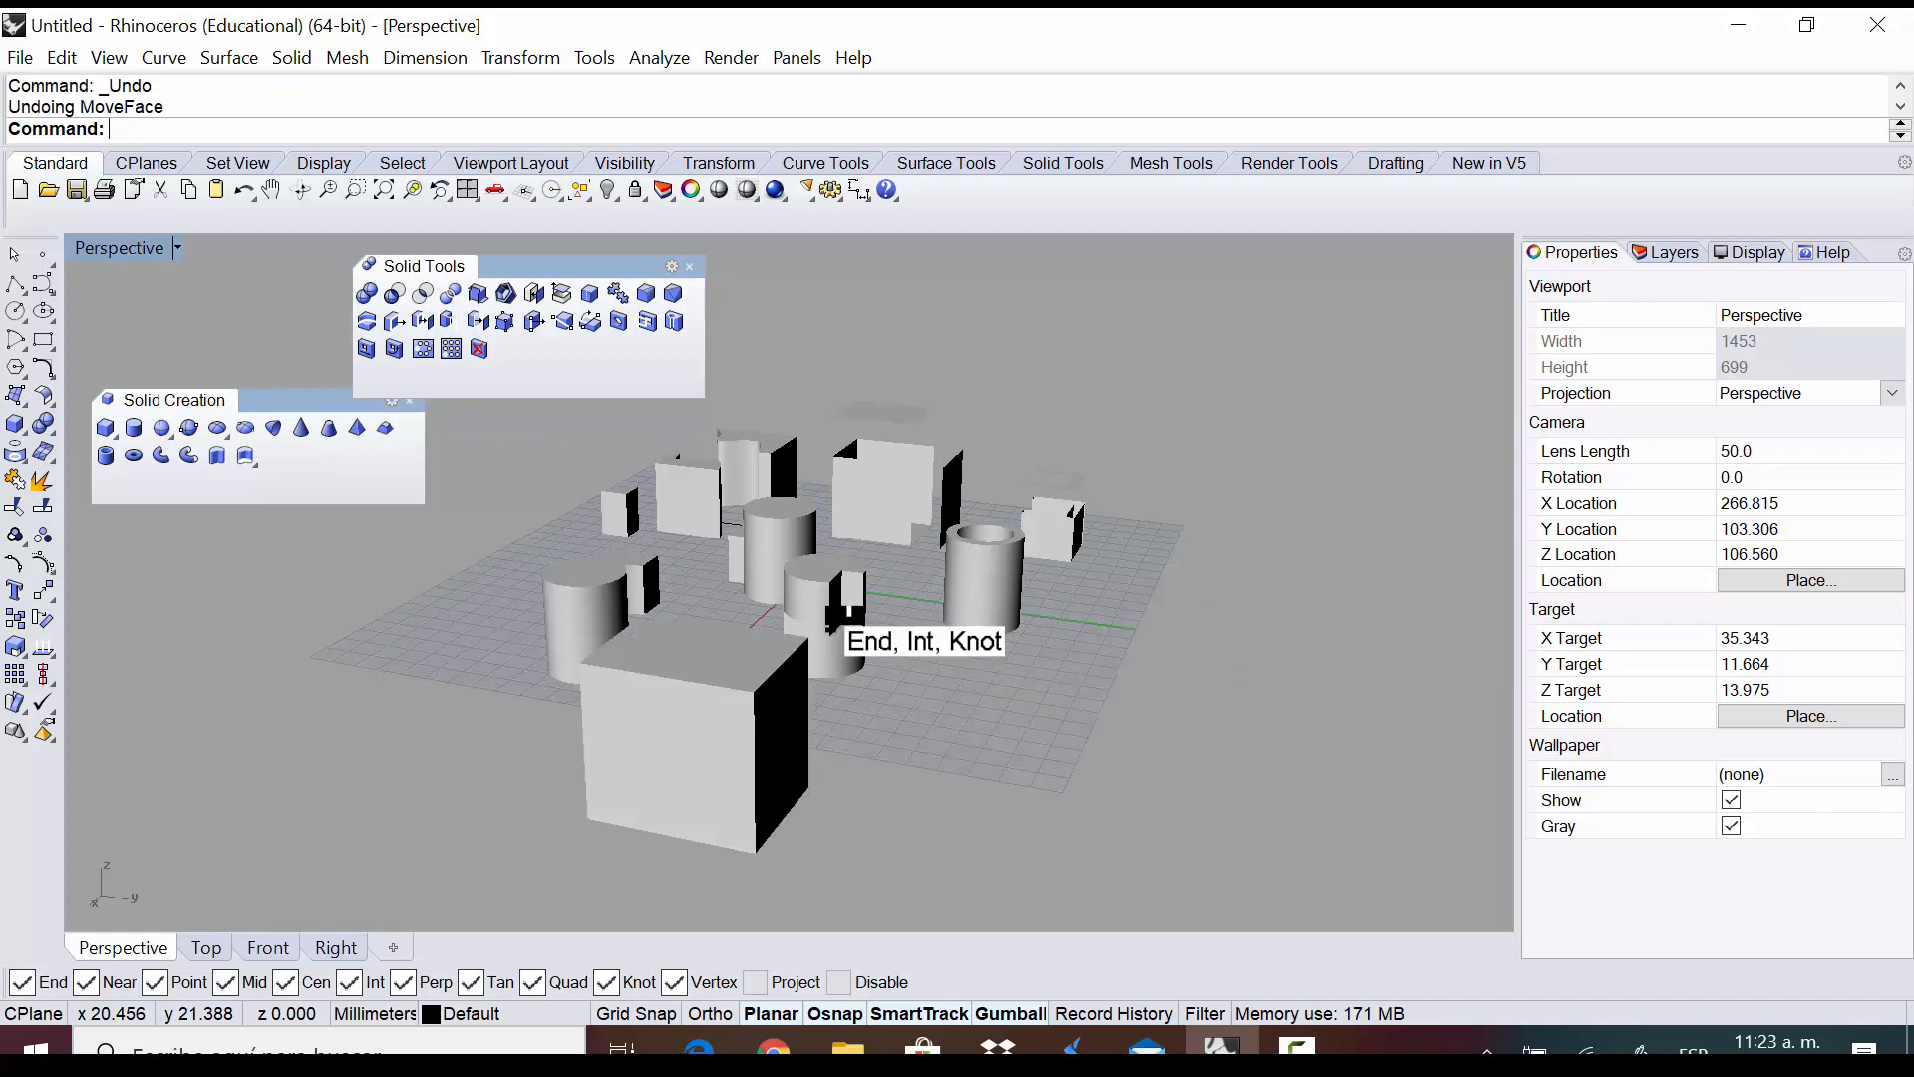
Try extruding one vertical side face of the large box outward by about 51 mm, and undo the extrusion
right_click_drag(854, 731, 1137, 649)
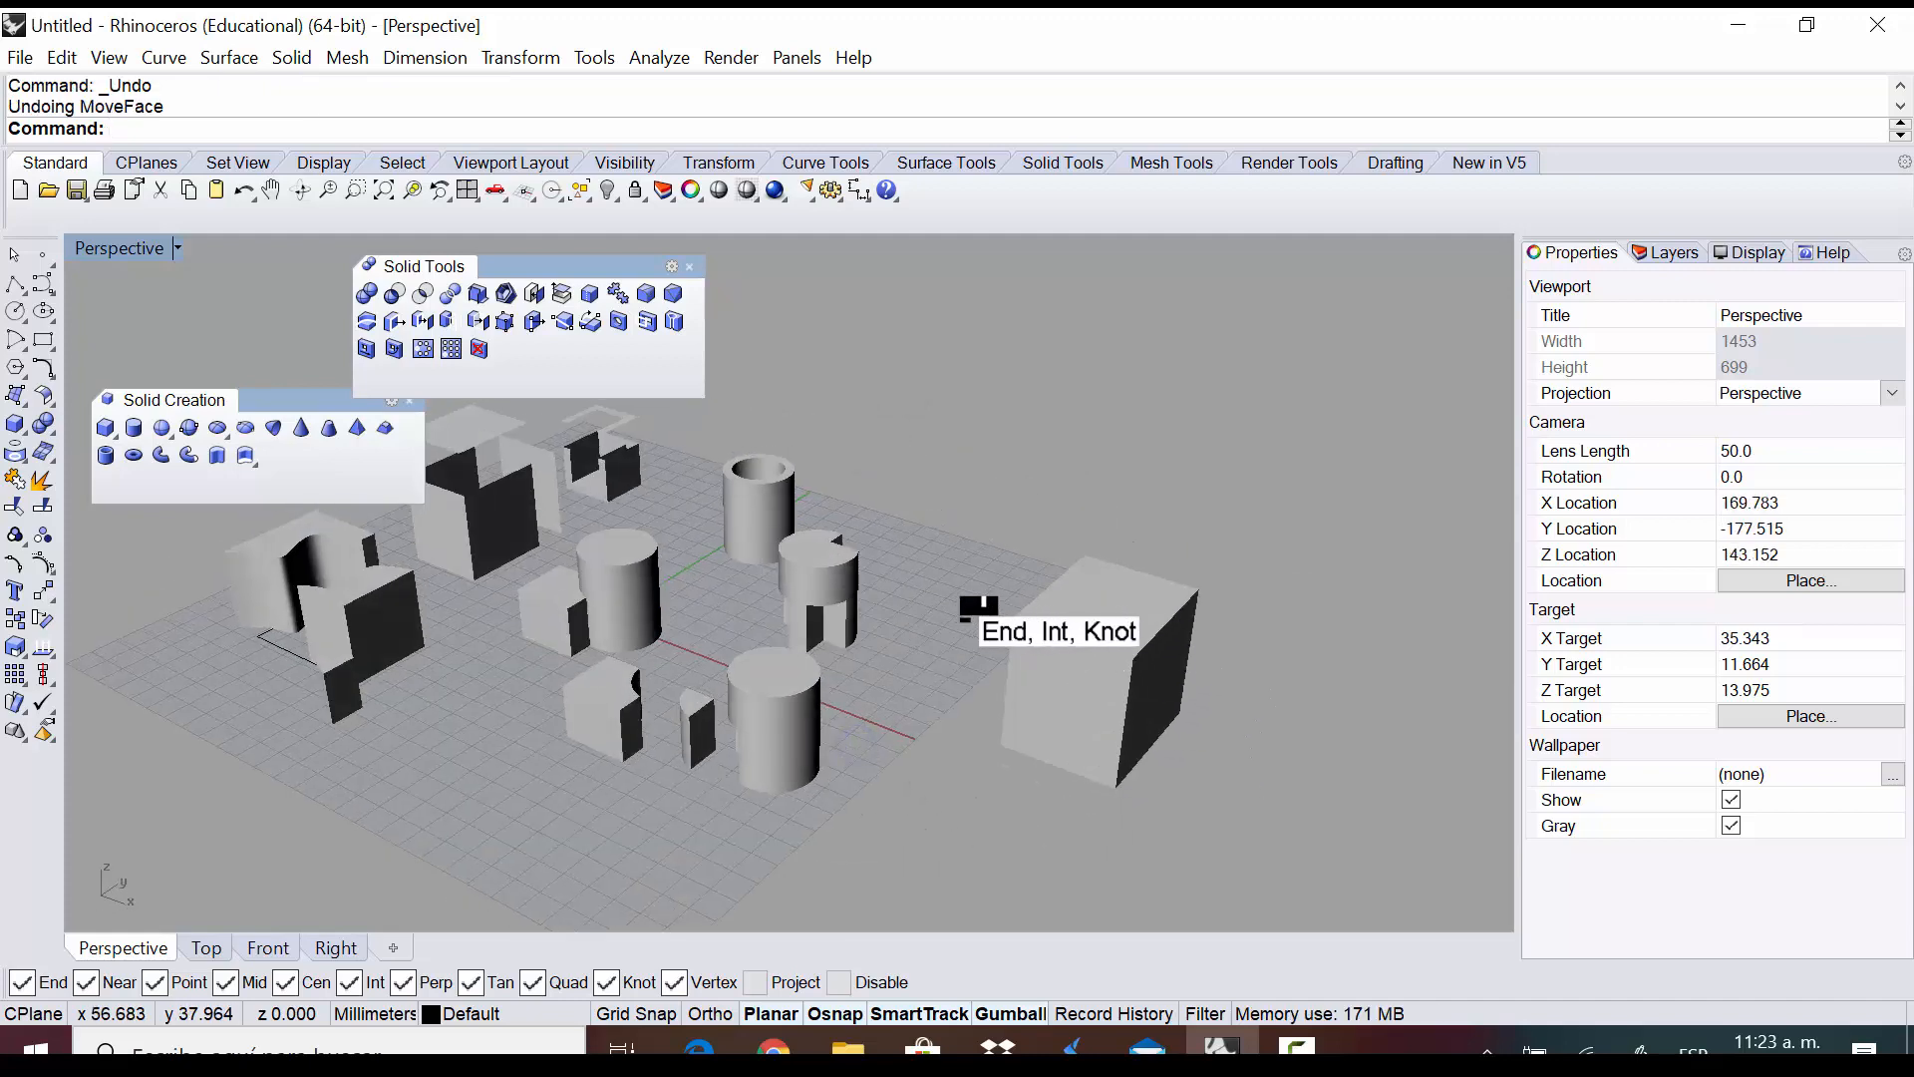
right_click_drag(957, 735, 983, 781)
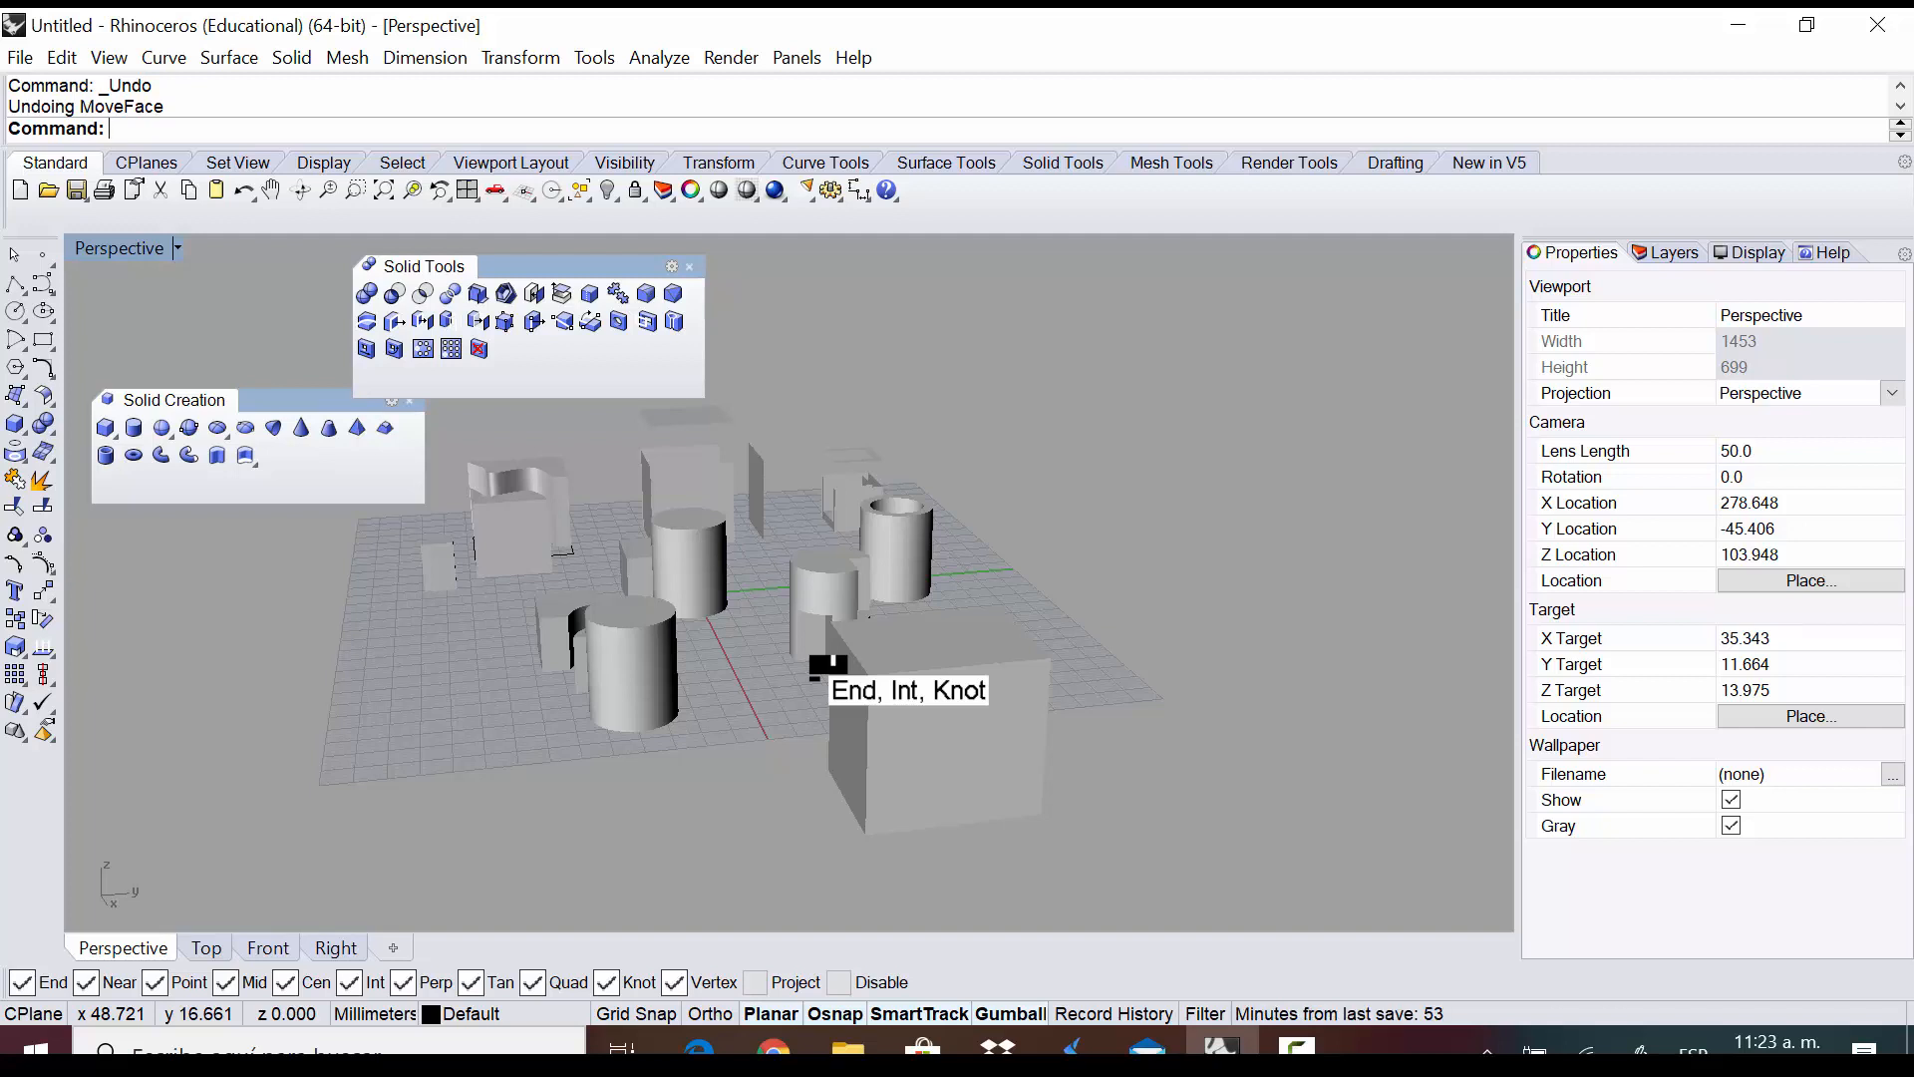
right_click_drag(1016, 779, 1178, 634)
scroll(1186, 630, "up", 2)
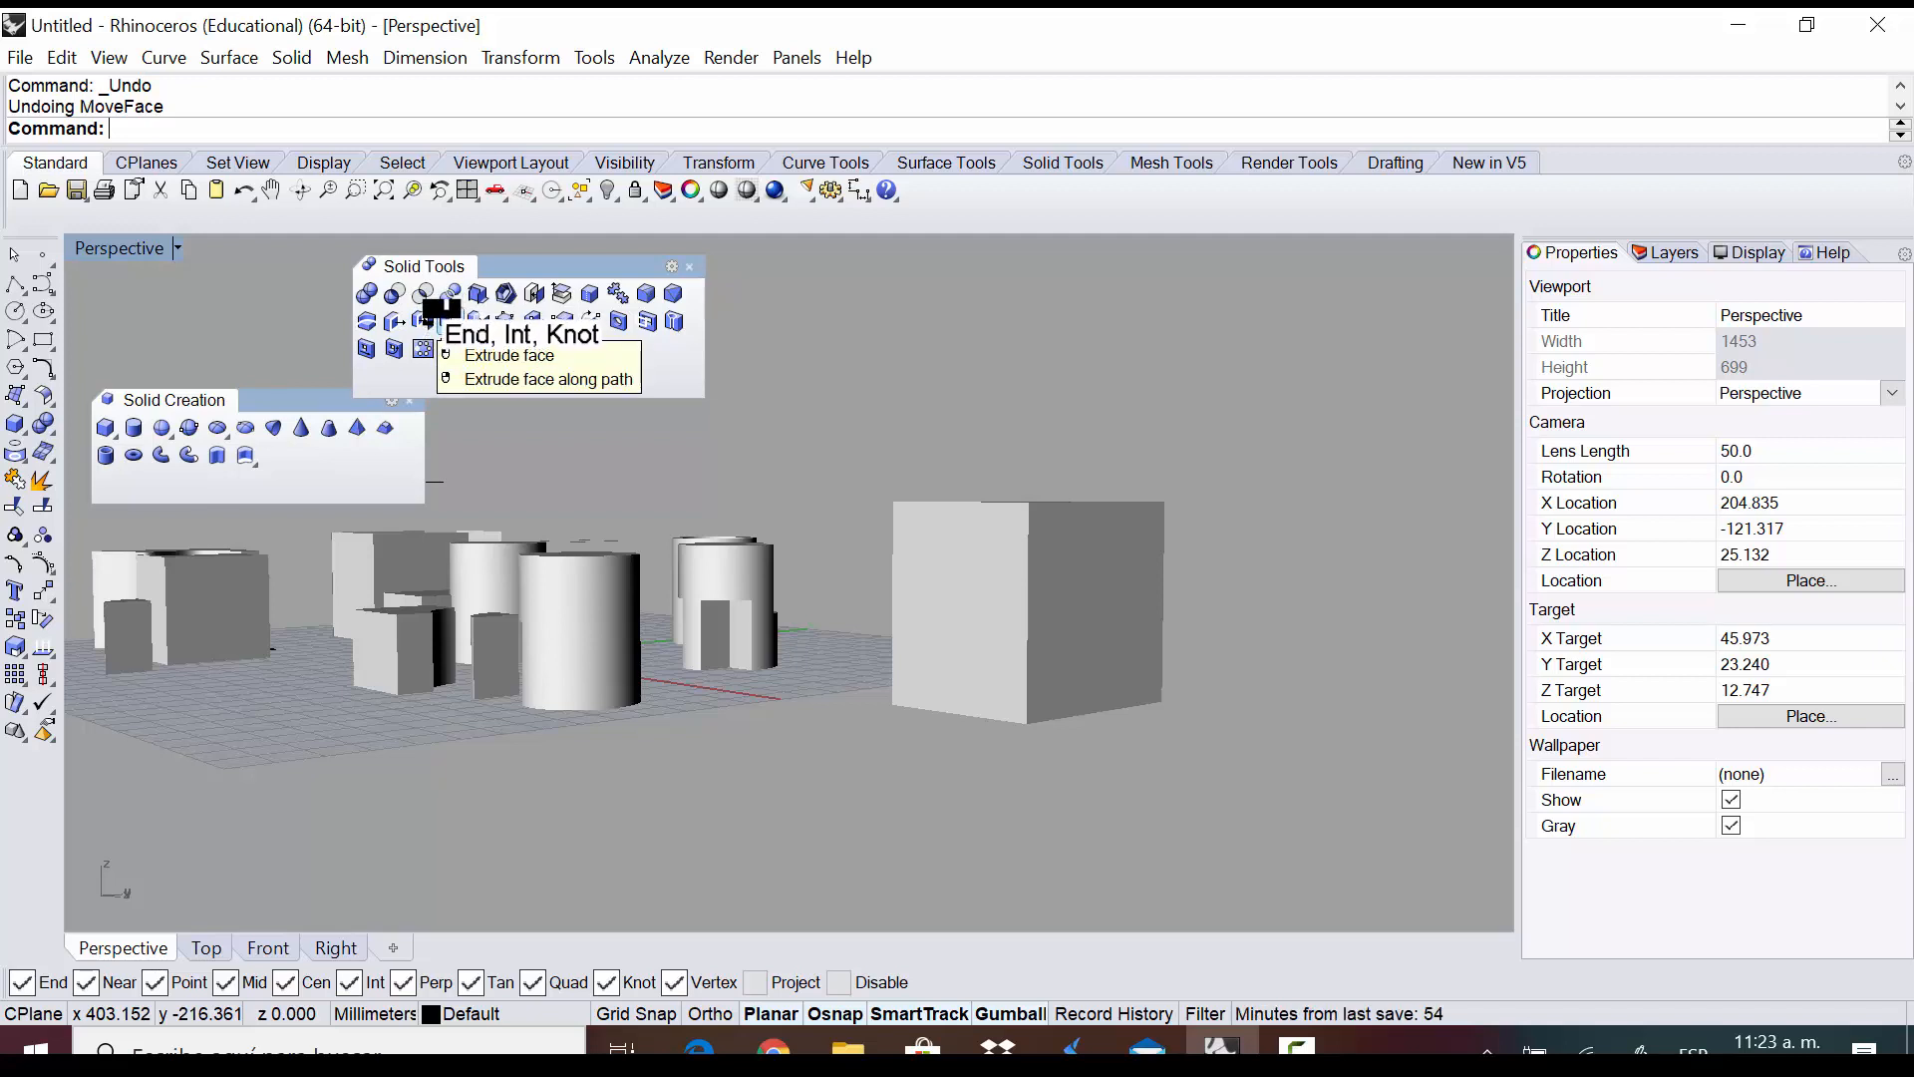
left_click(422, 320)
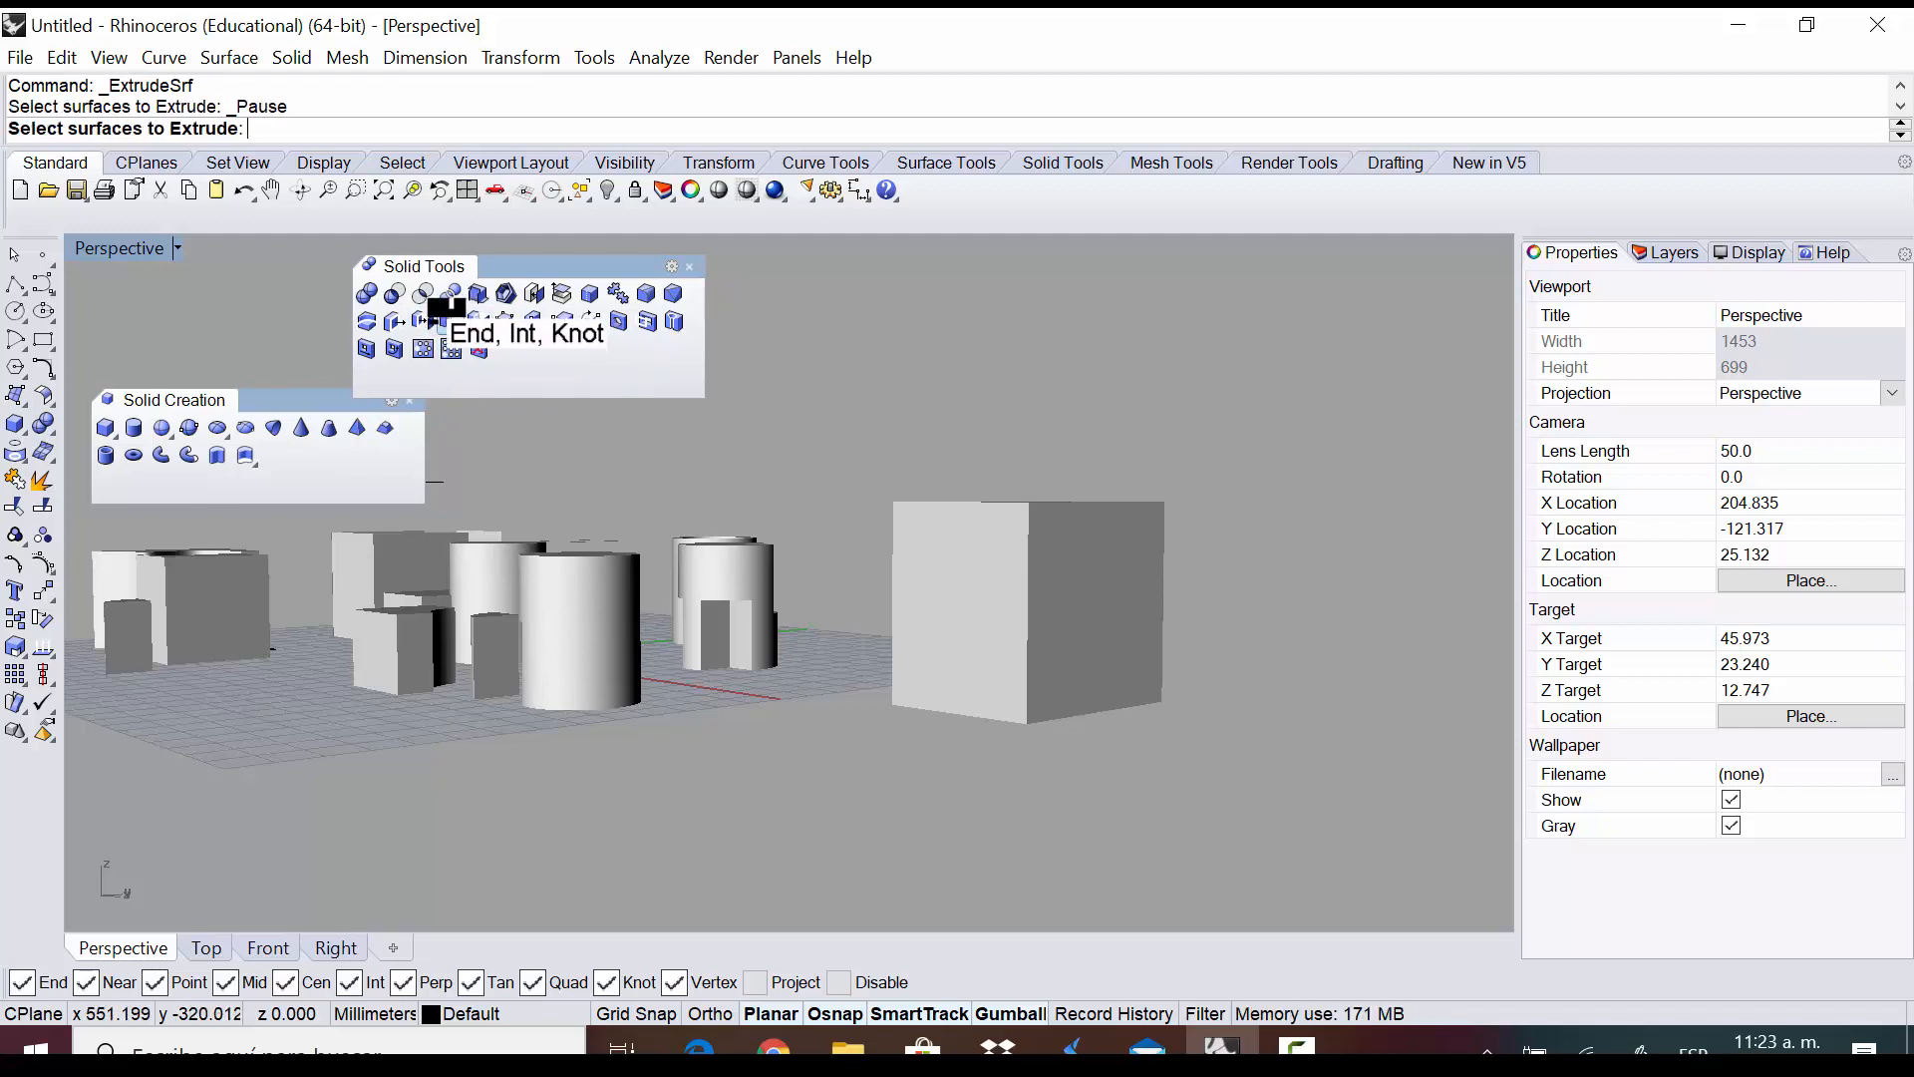
right_click_drag(867, 478, 1042, 601)
left_click(1050, 701)
right_click_drag(1051, 701, 1115, 670)
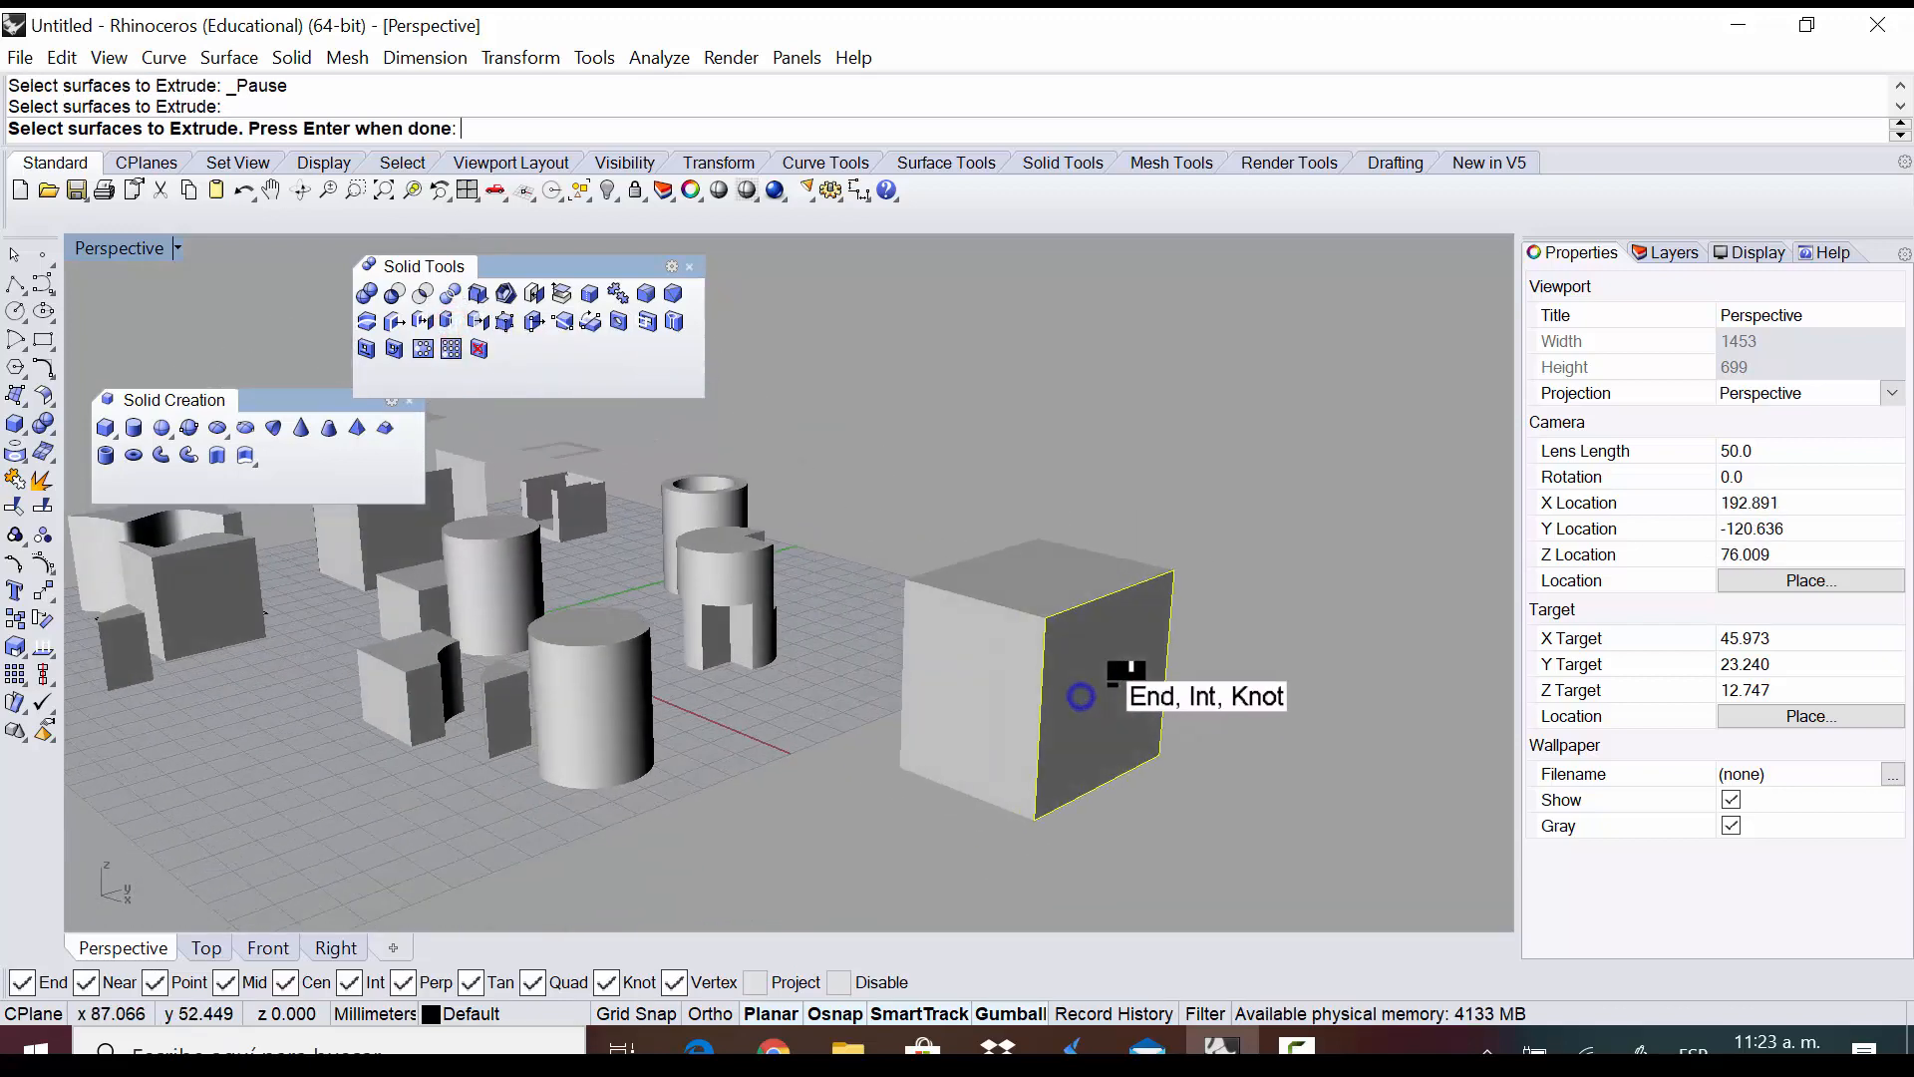
key("Return")
scroll(1209, 756, "down", 5)
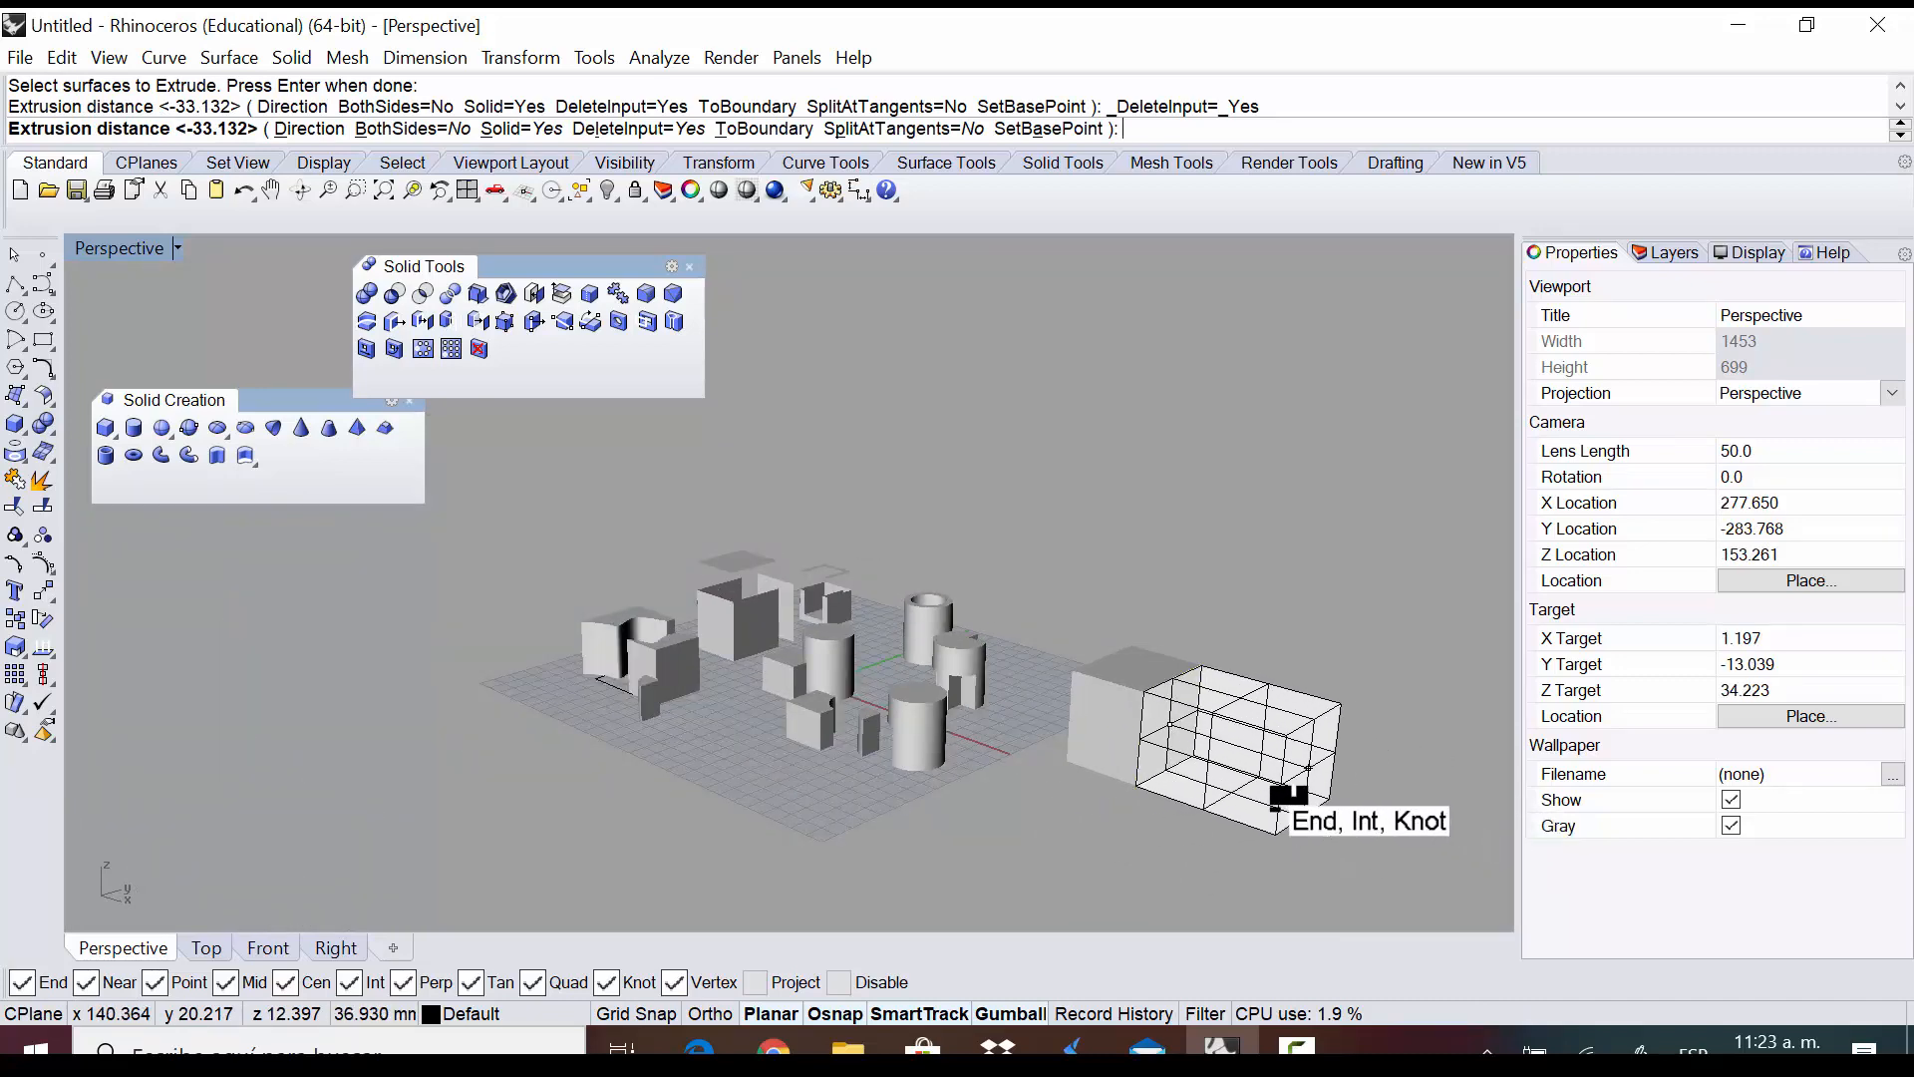
left_click(1356, 795)
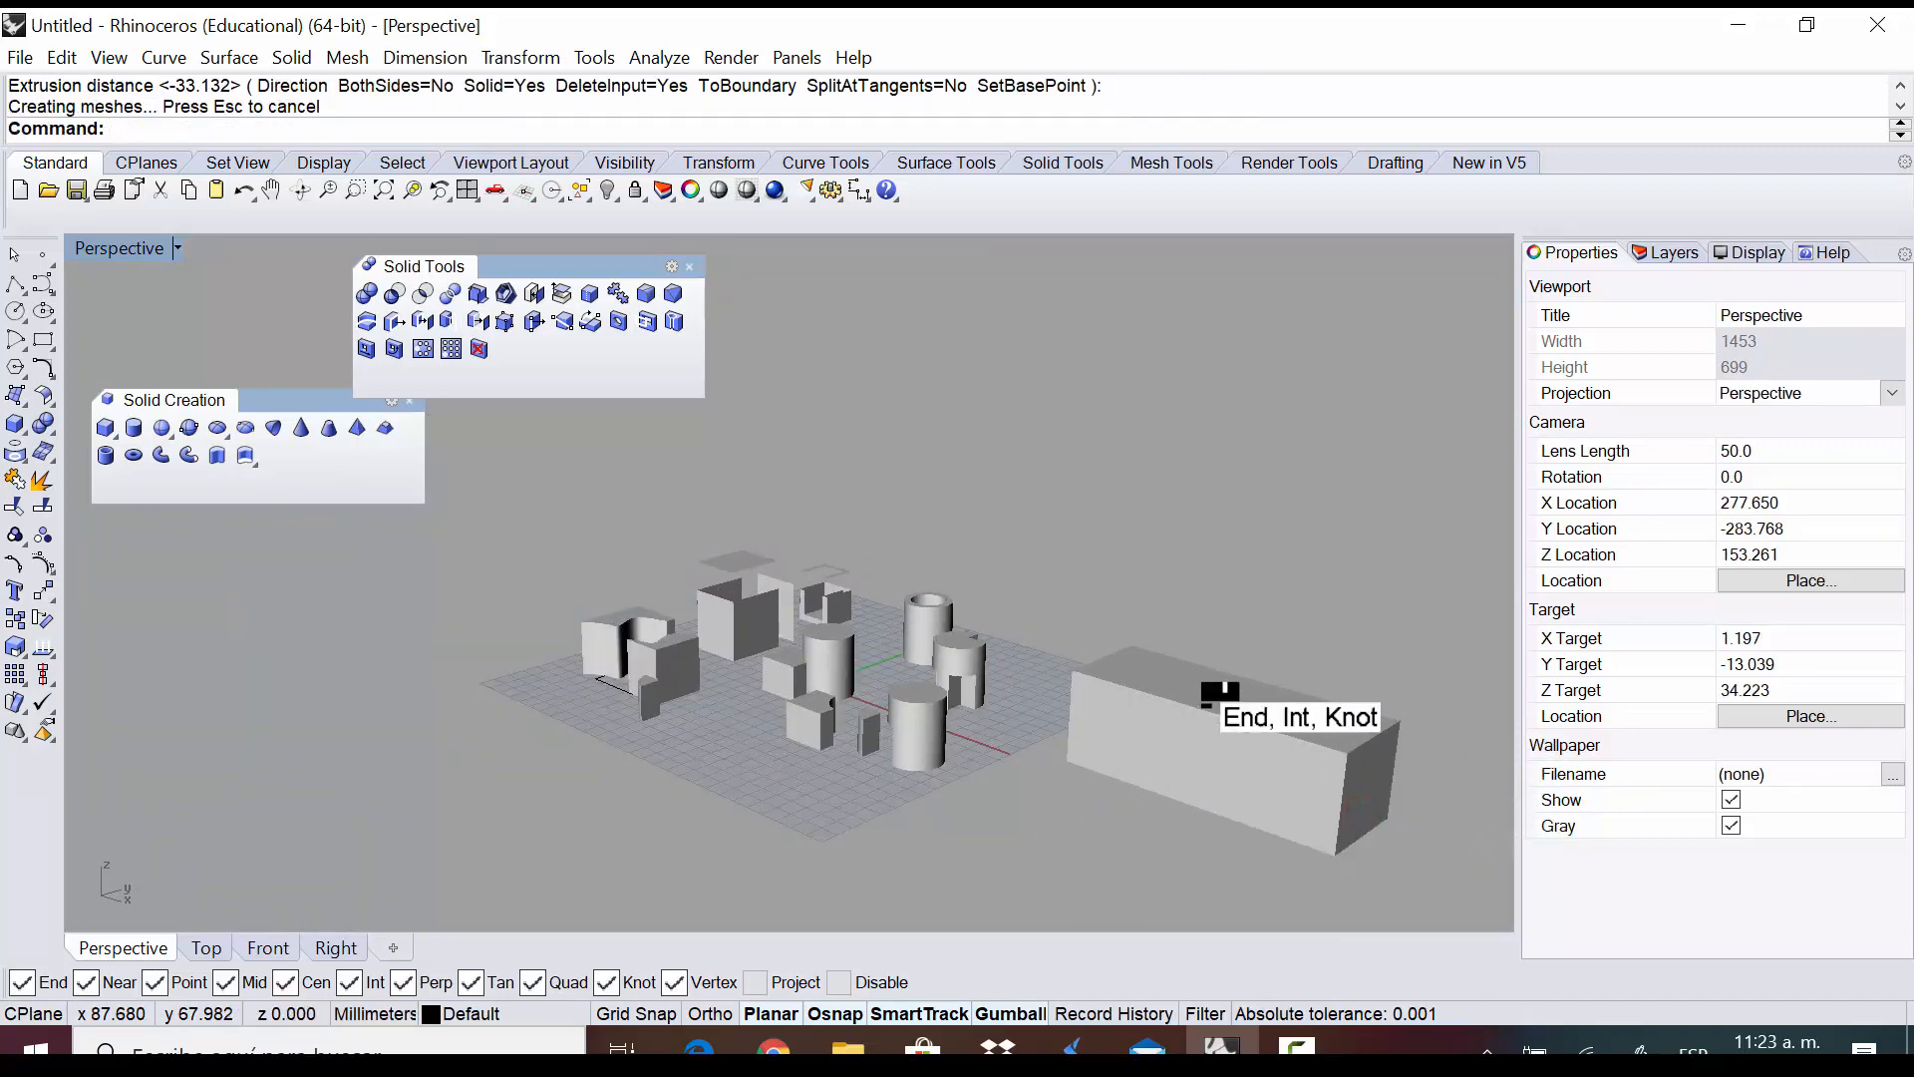
key("ctrl+z")
Try extruding the large box's top face upward by about 26 mm, and undo the extrusion
scroll(1218, 718, "up", 4)
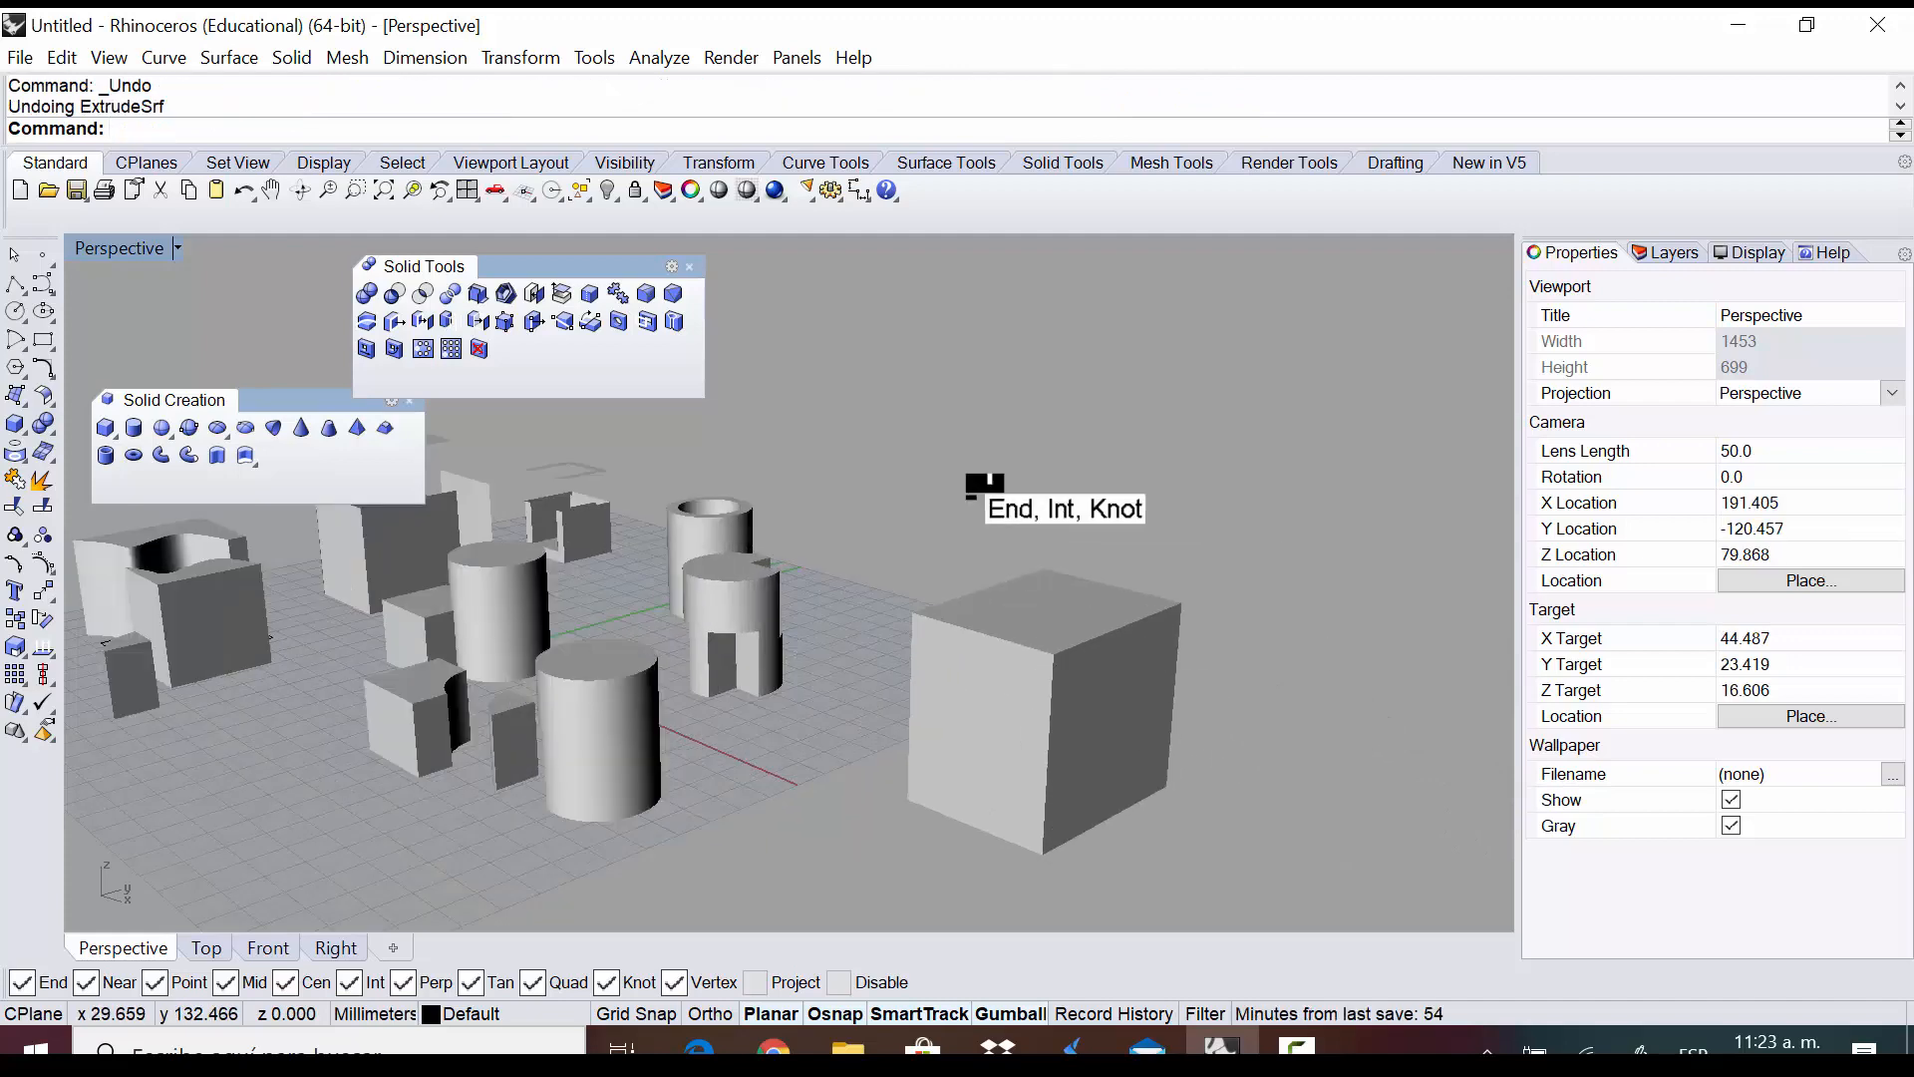
left_click(430, 317)
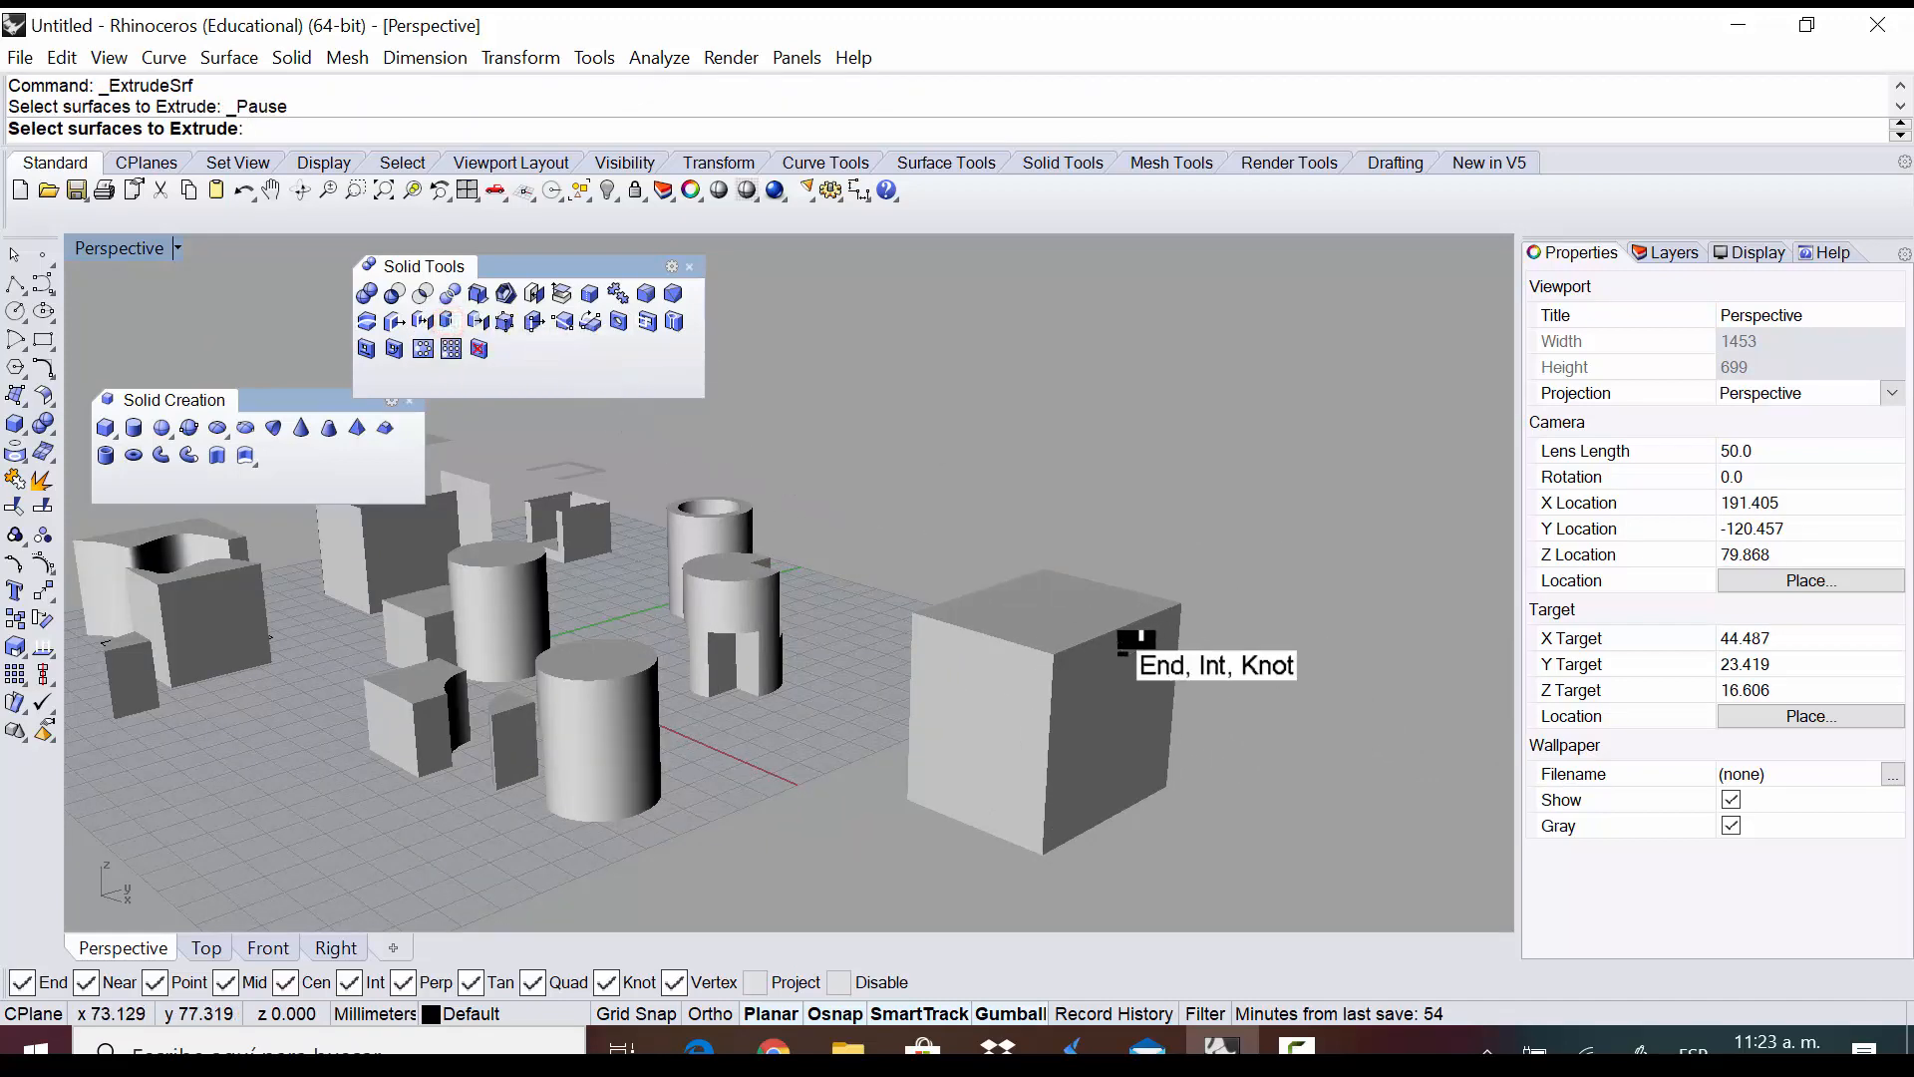
left_click(1041, 610)
left_click(1062, 612)
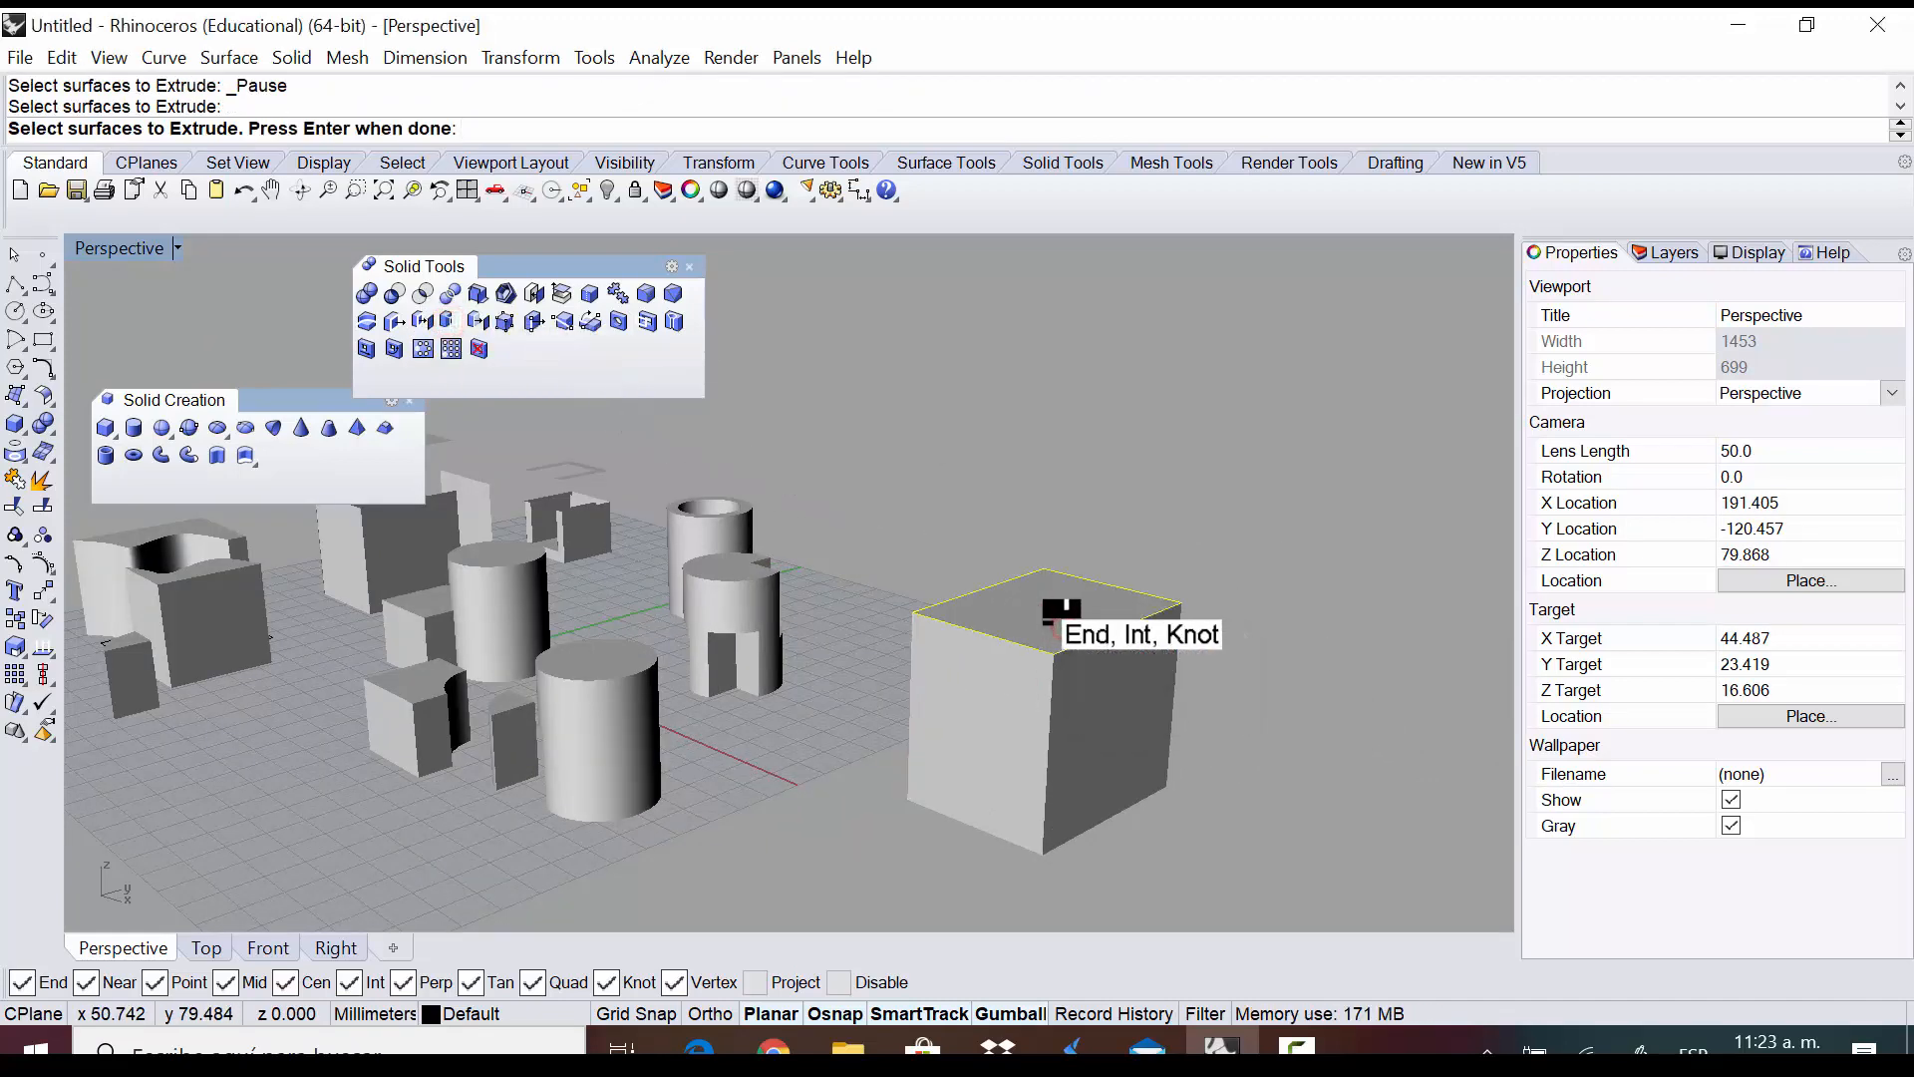
key("Return")
left_click(1059, 400)
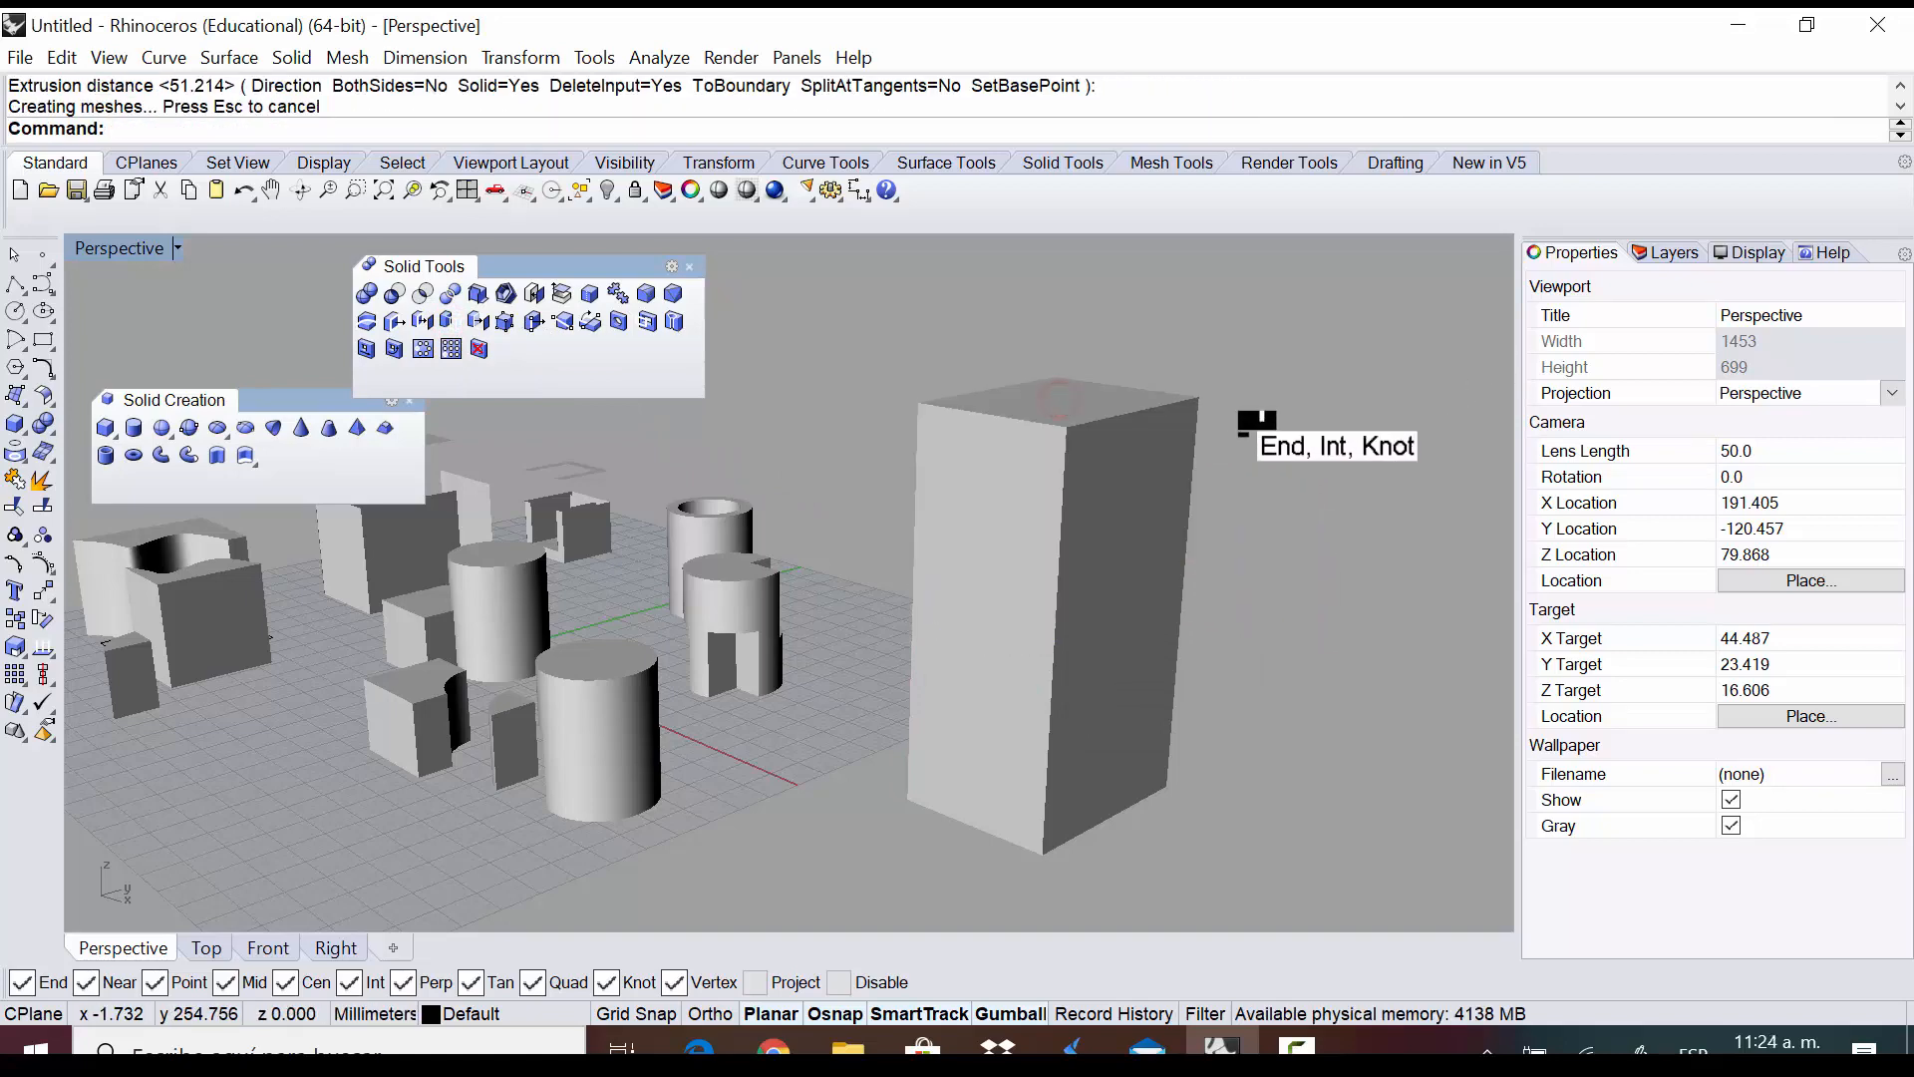
key("ctrl+z")
Try extruding the top face of the cylinder nearest the viewer upward to a freely picked height, and undo it
right_click_drag(785, 648, 632, 680)
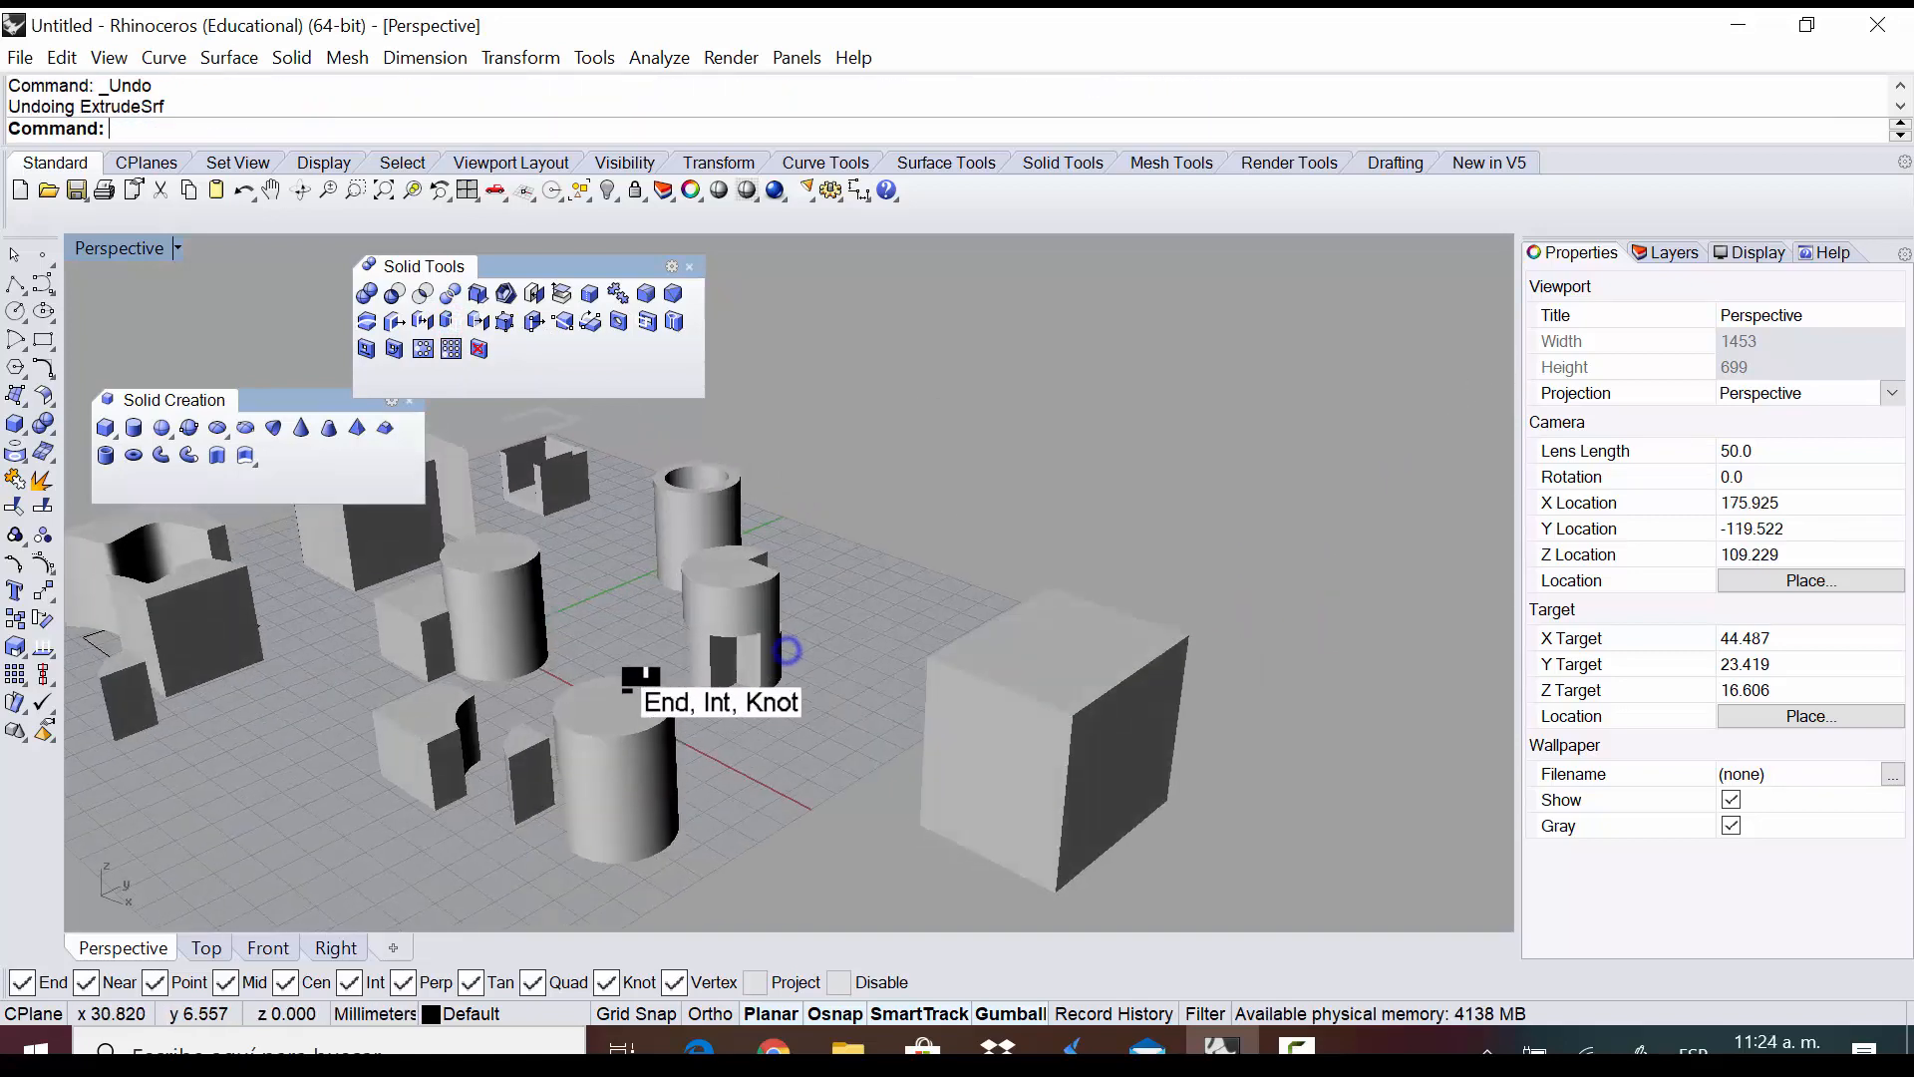
left_click(449, 294)
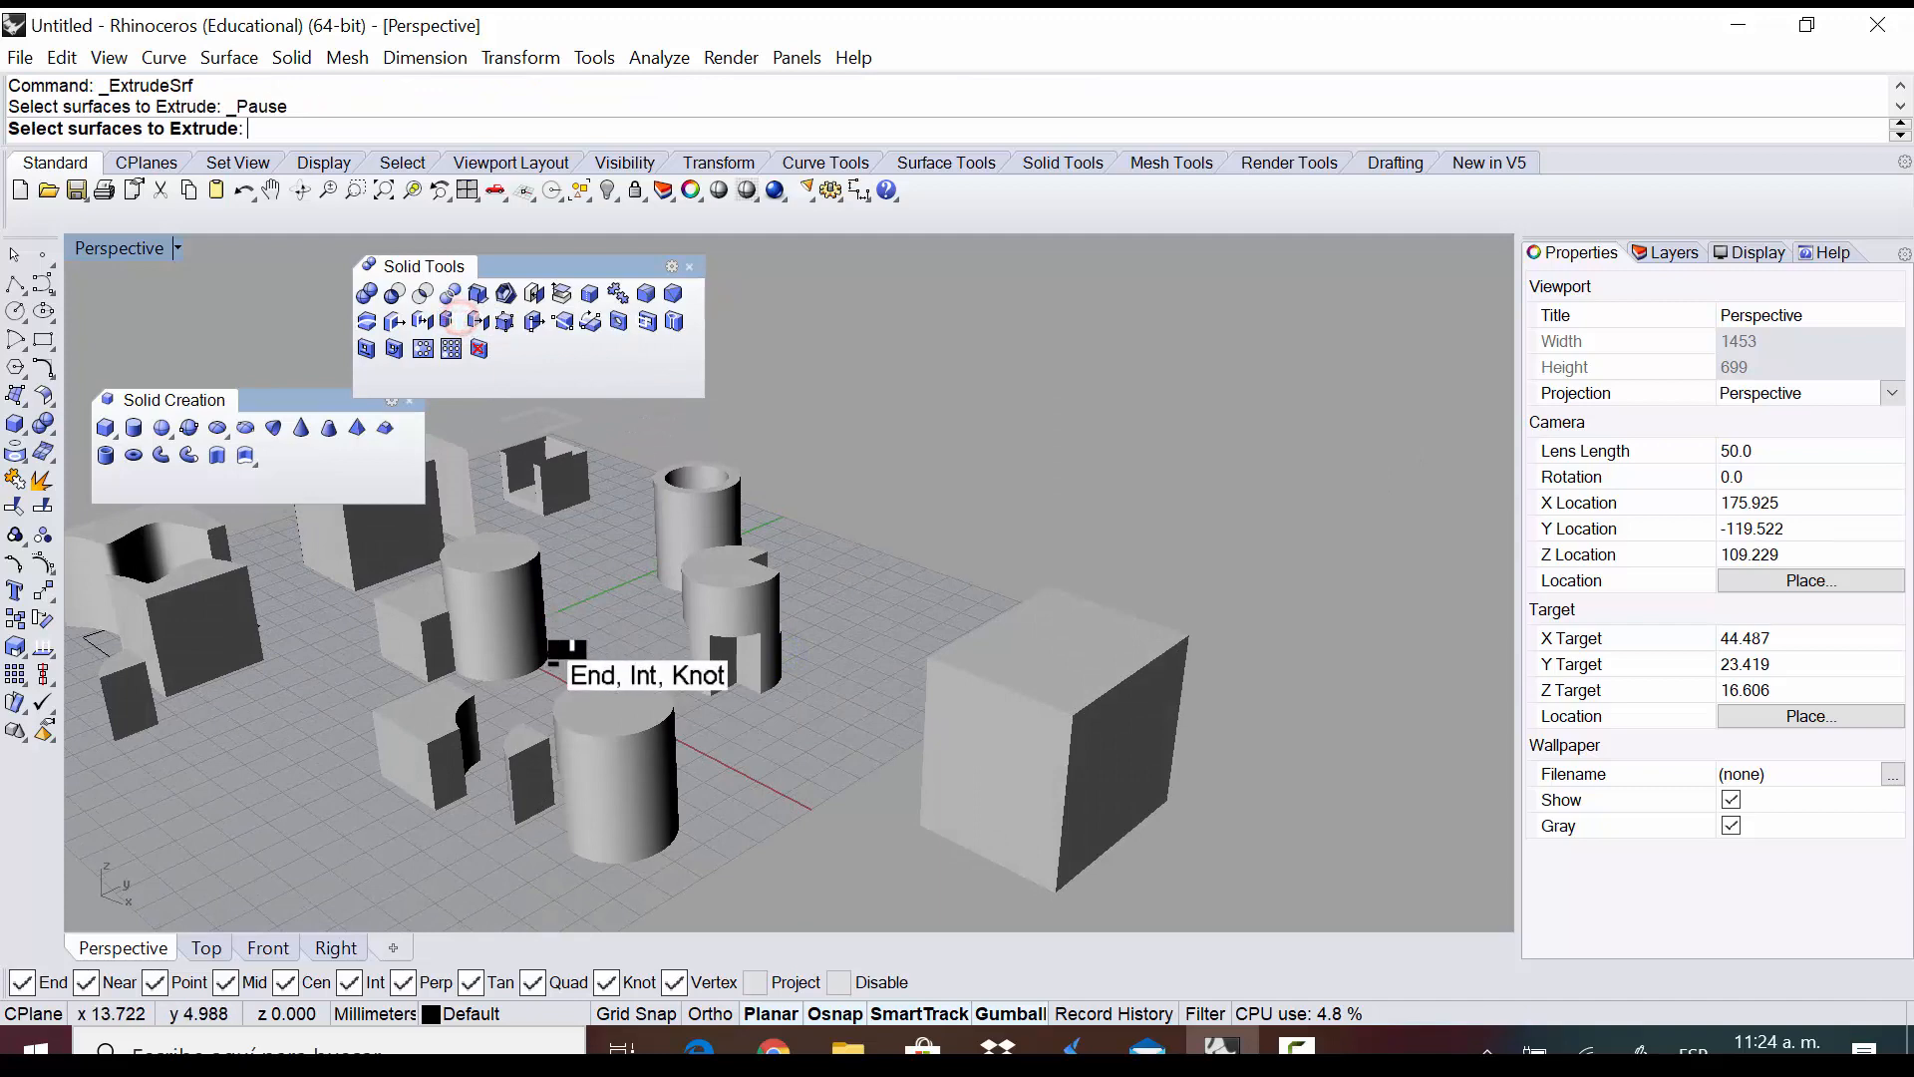
key("Return")
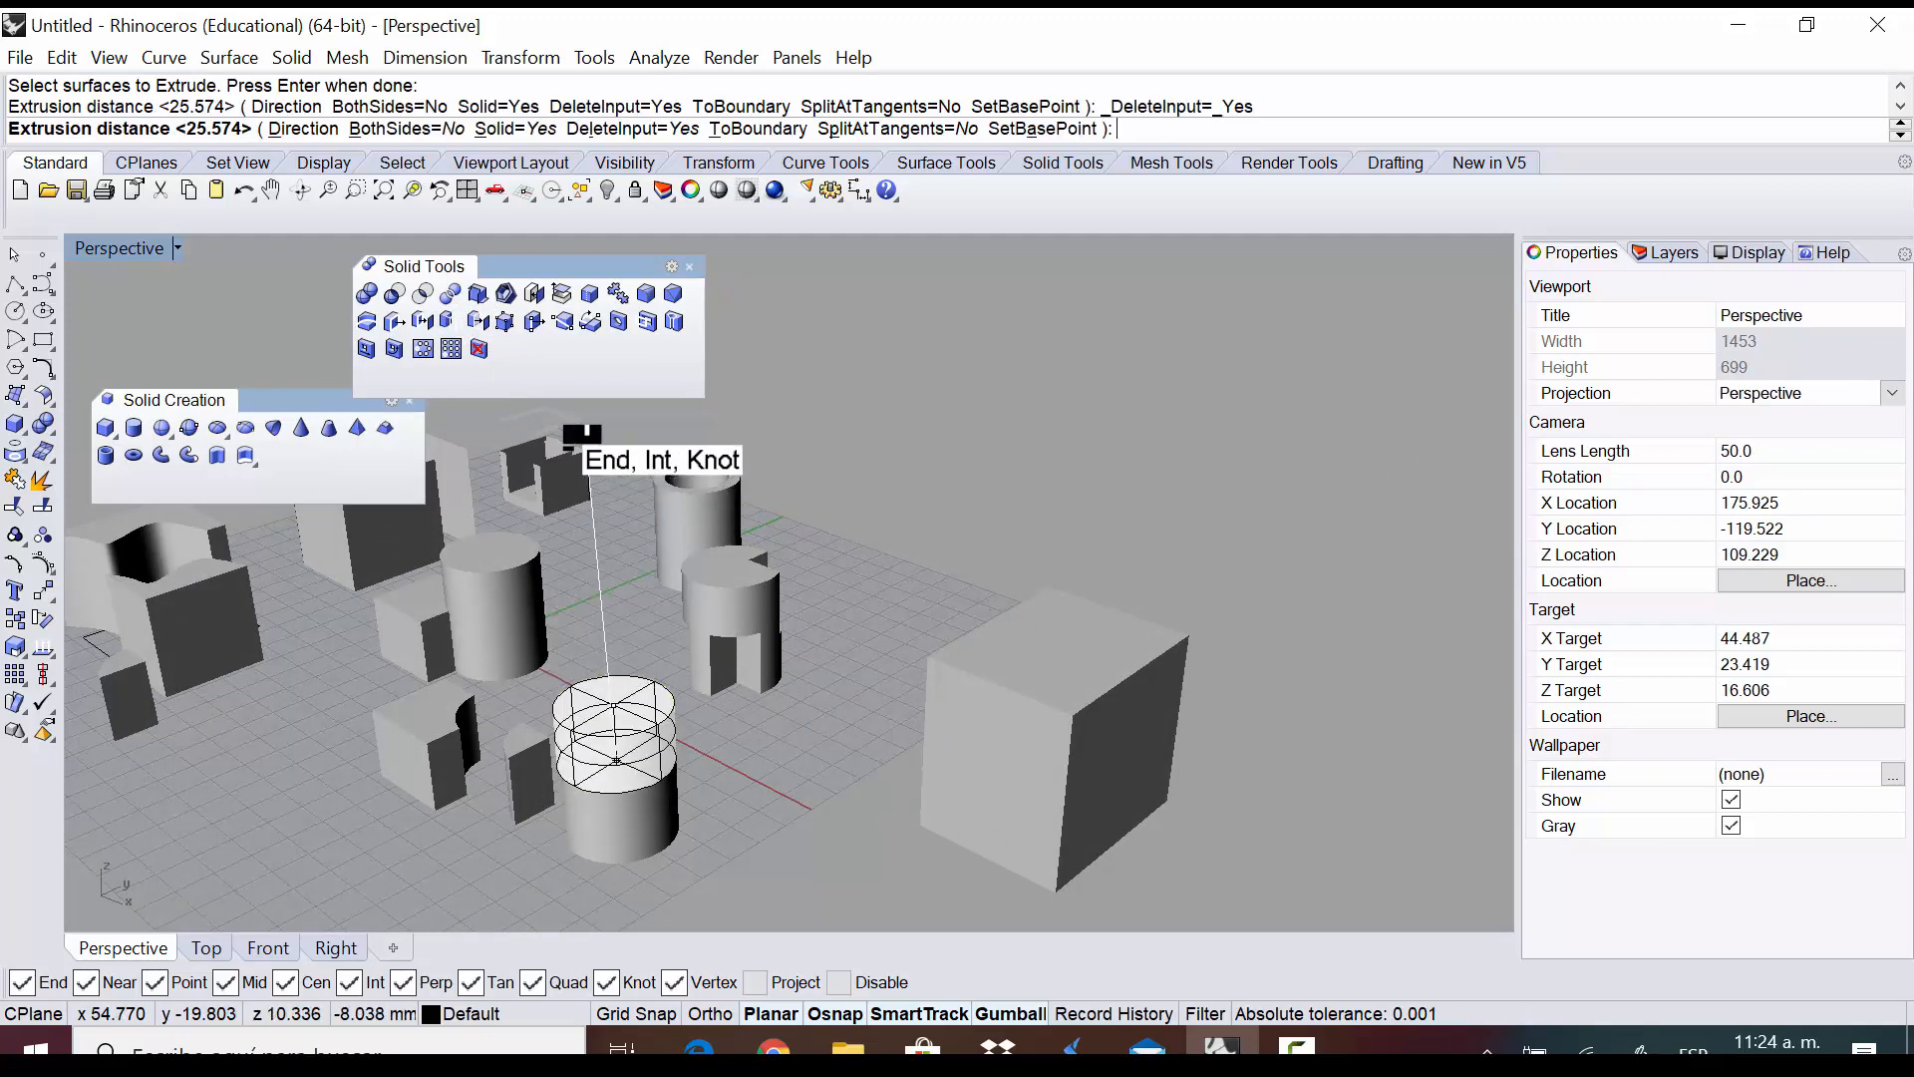
left_click(604, 461)
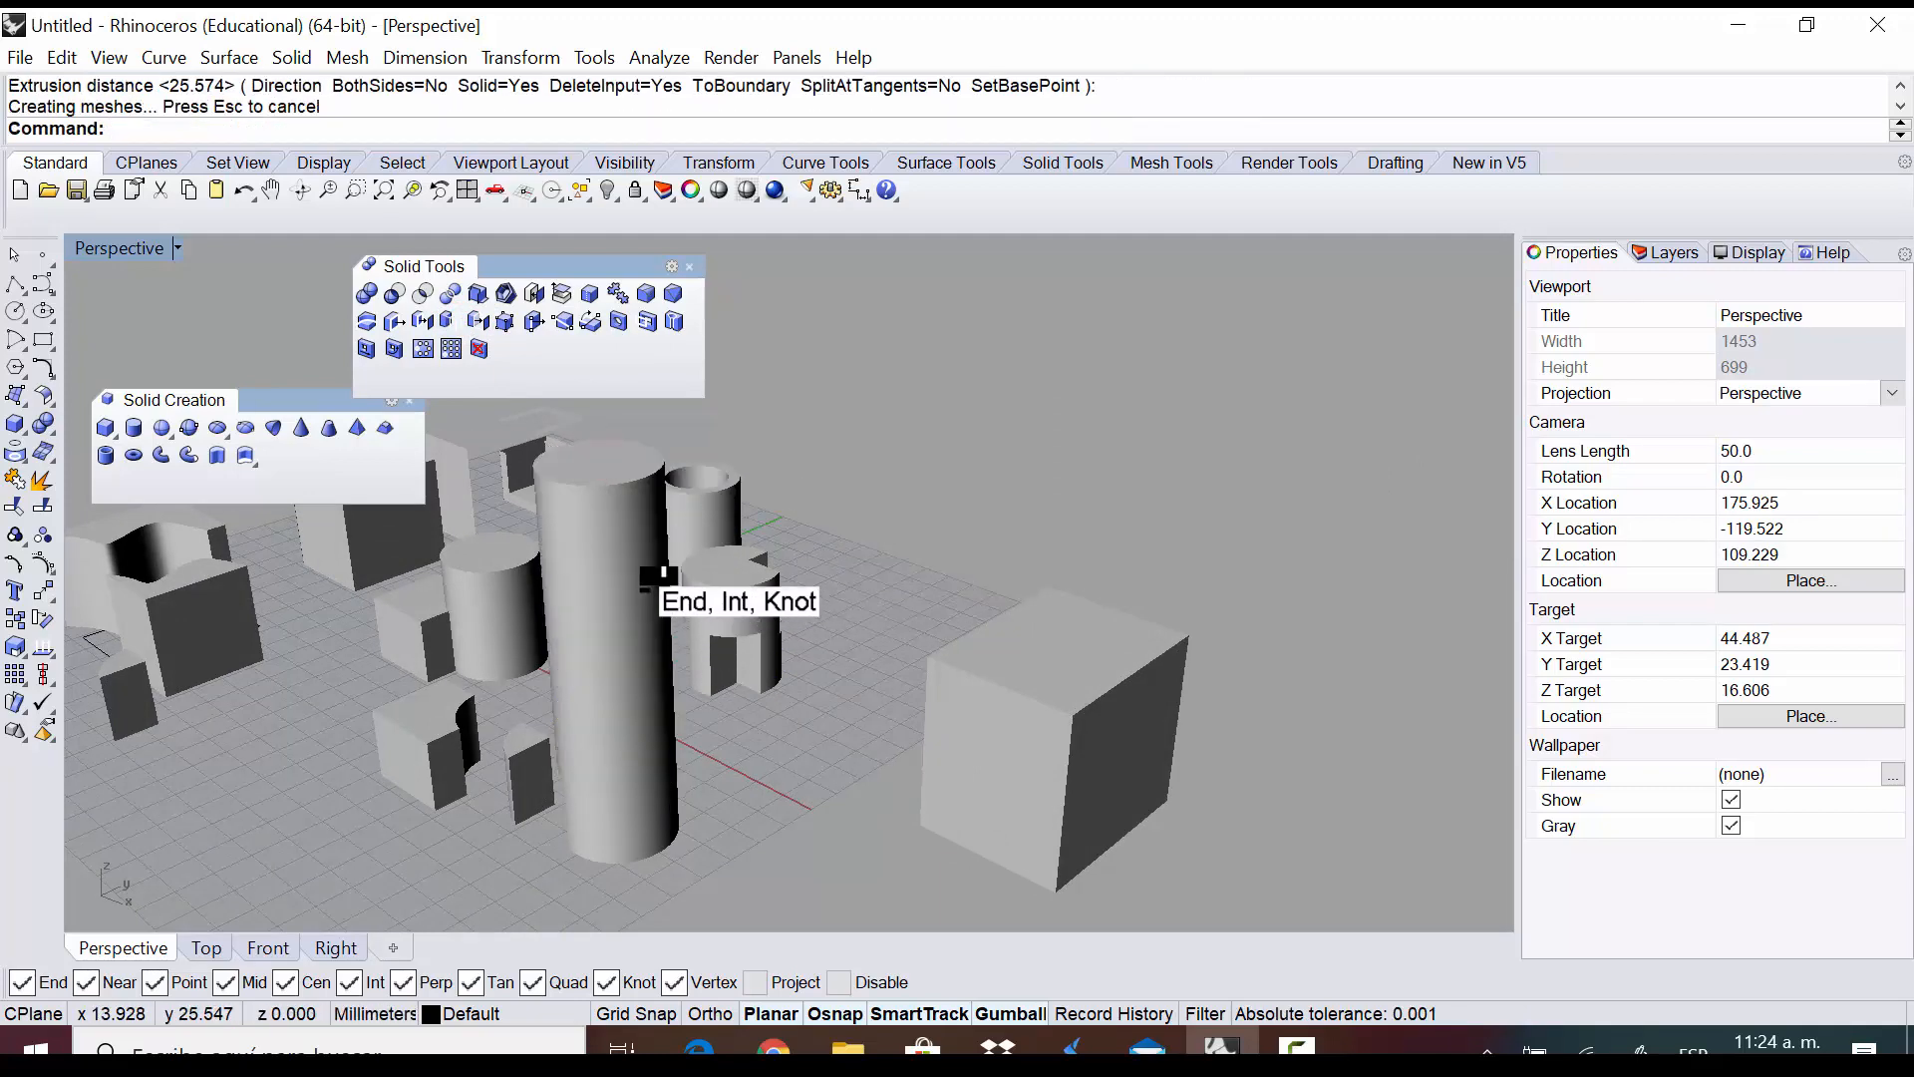
key("ctrl+z")
Examine the cylinders, the cut pieces and the large box from several angles and distances
scroll(523, 767, "up", 3)
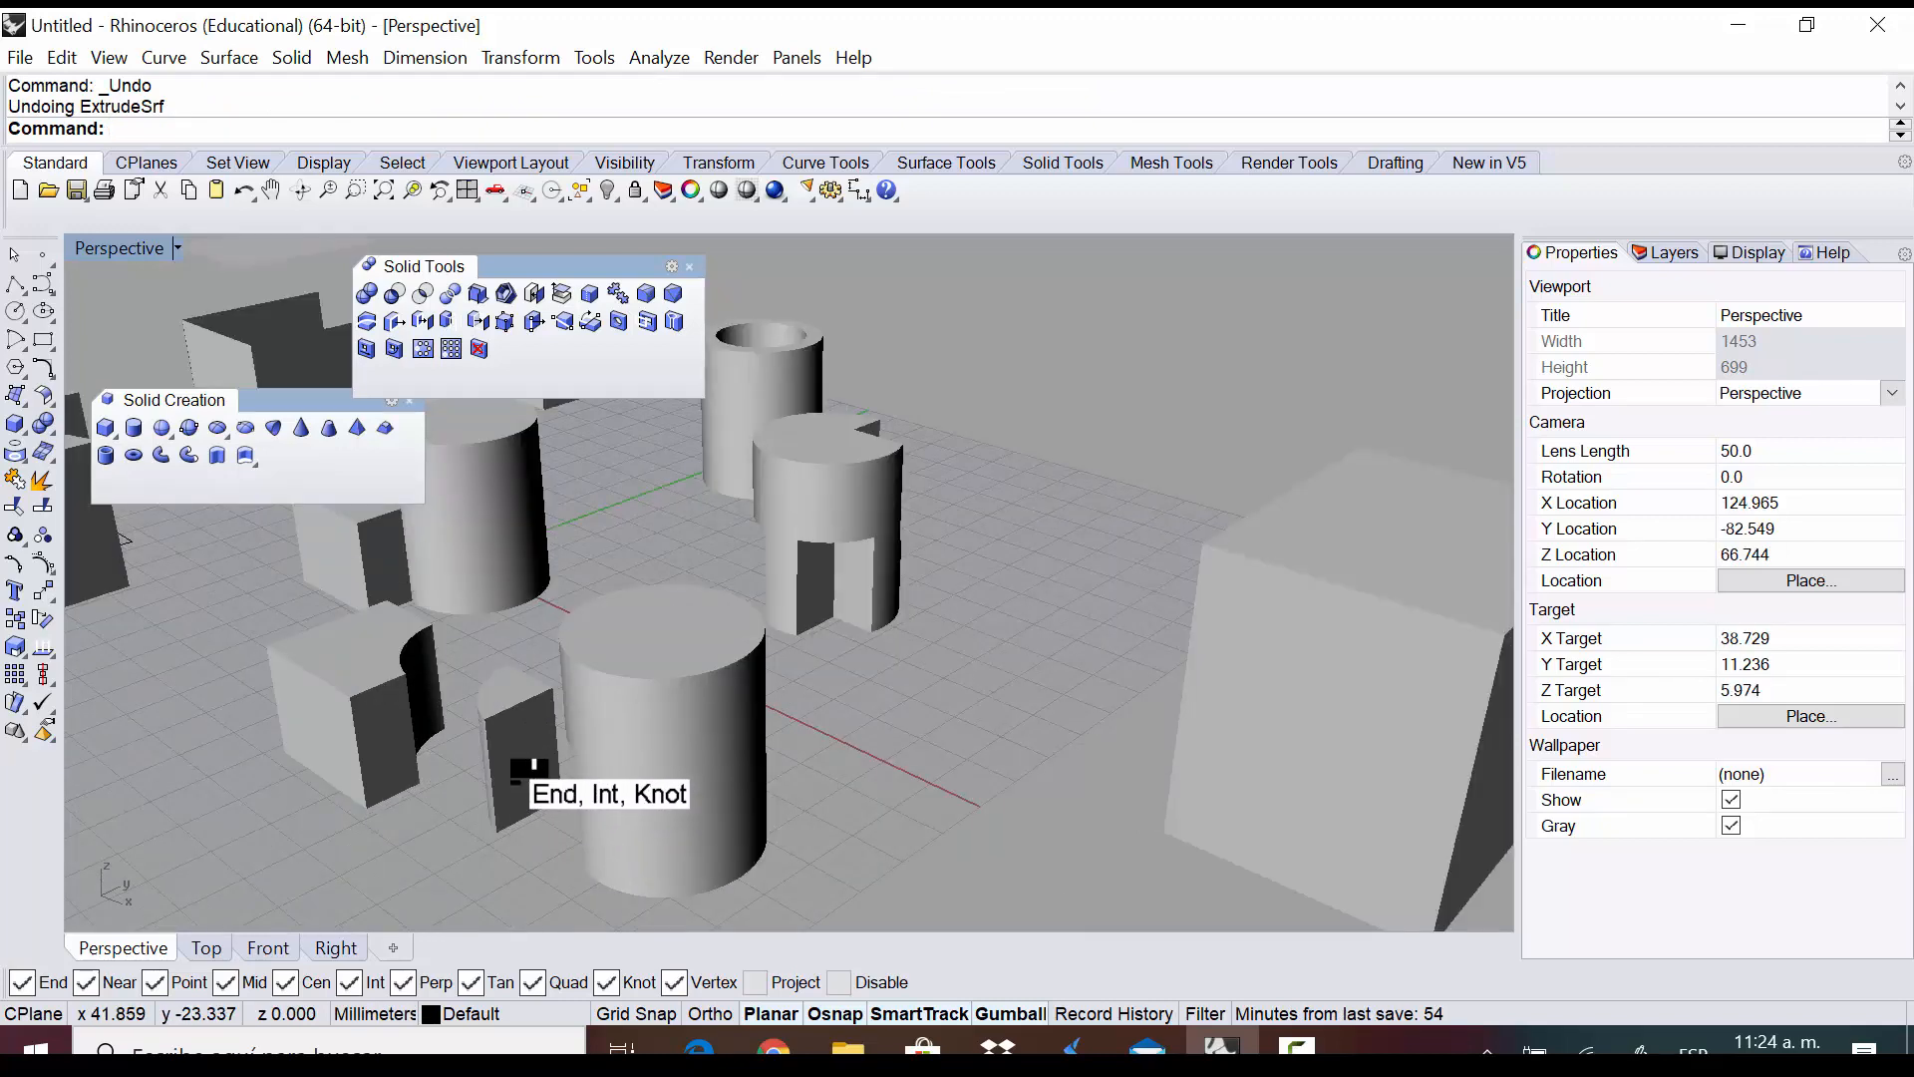
right_click_drag(524, 768, 878, 828)
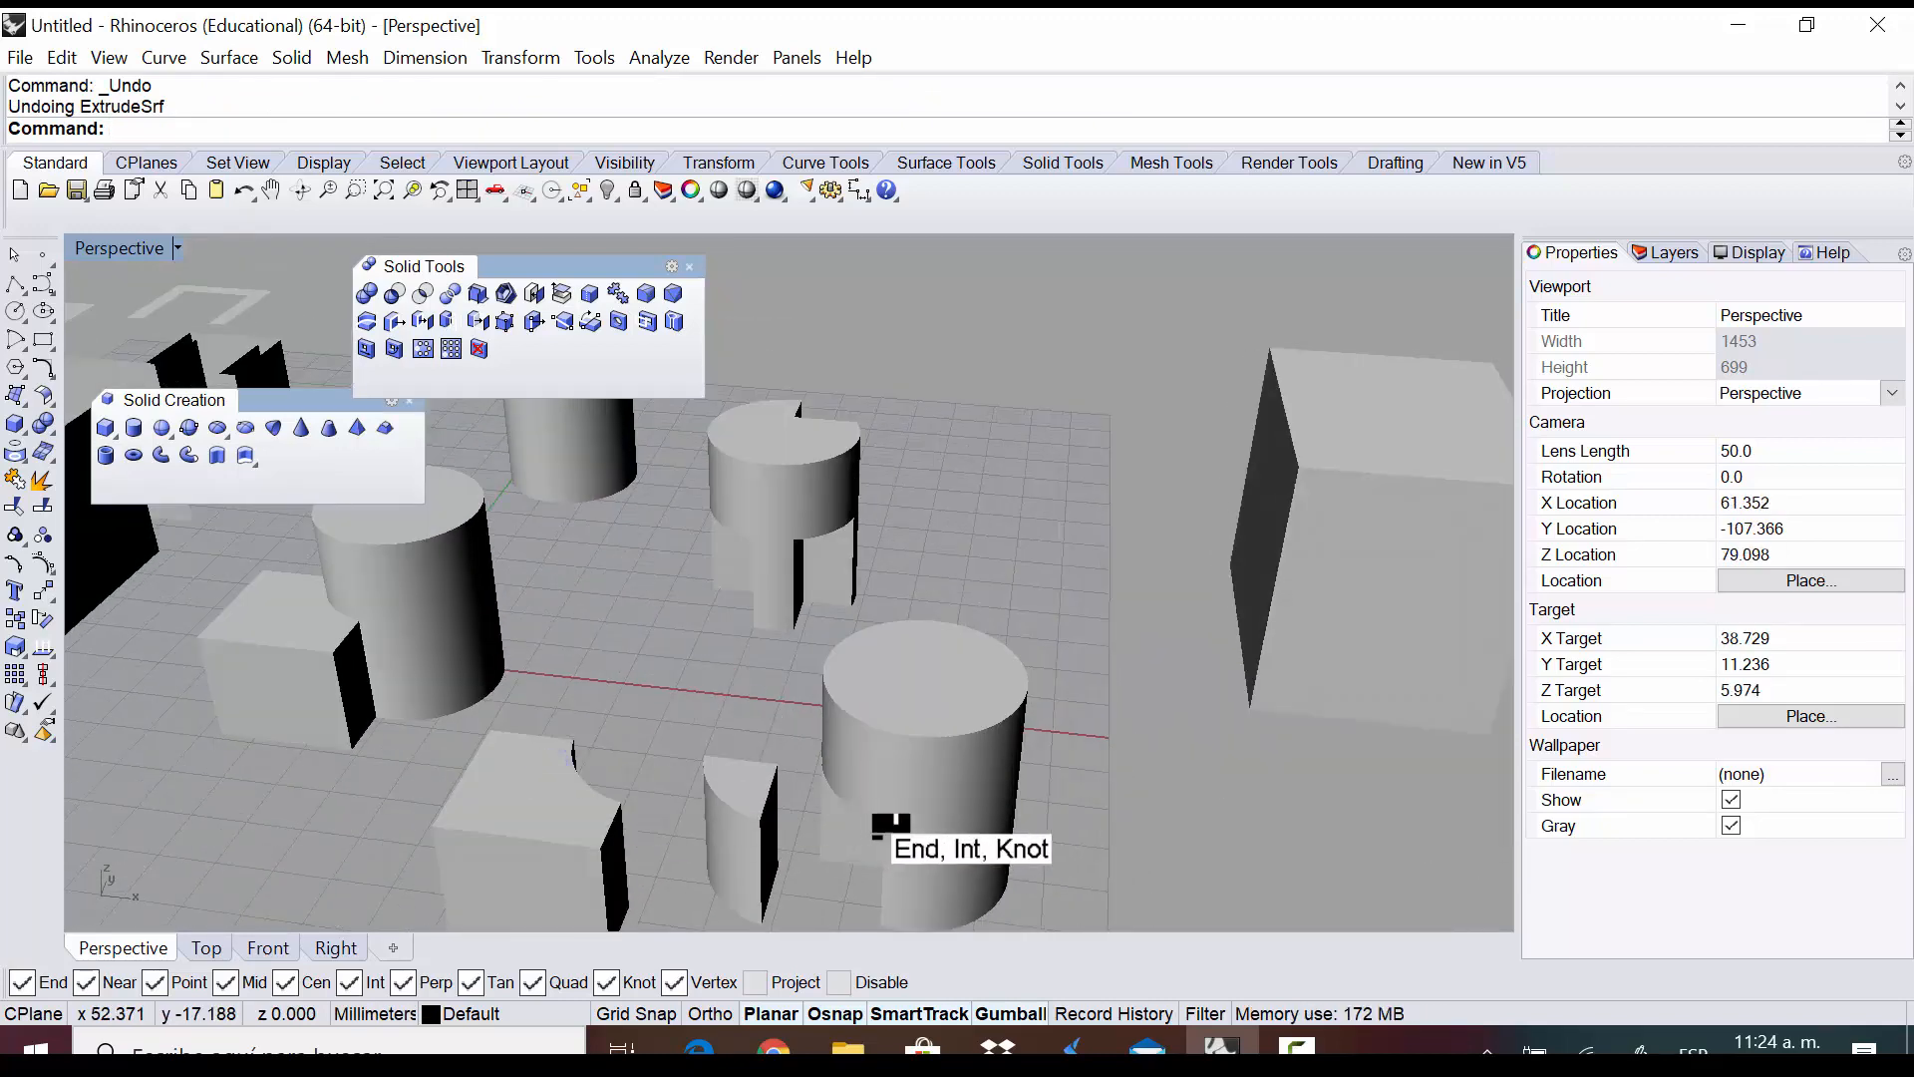
scroll(1367, 610, "down", 4)
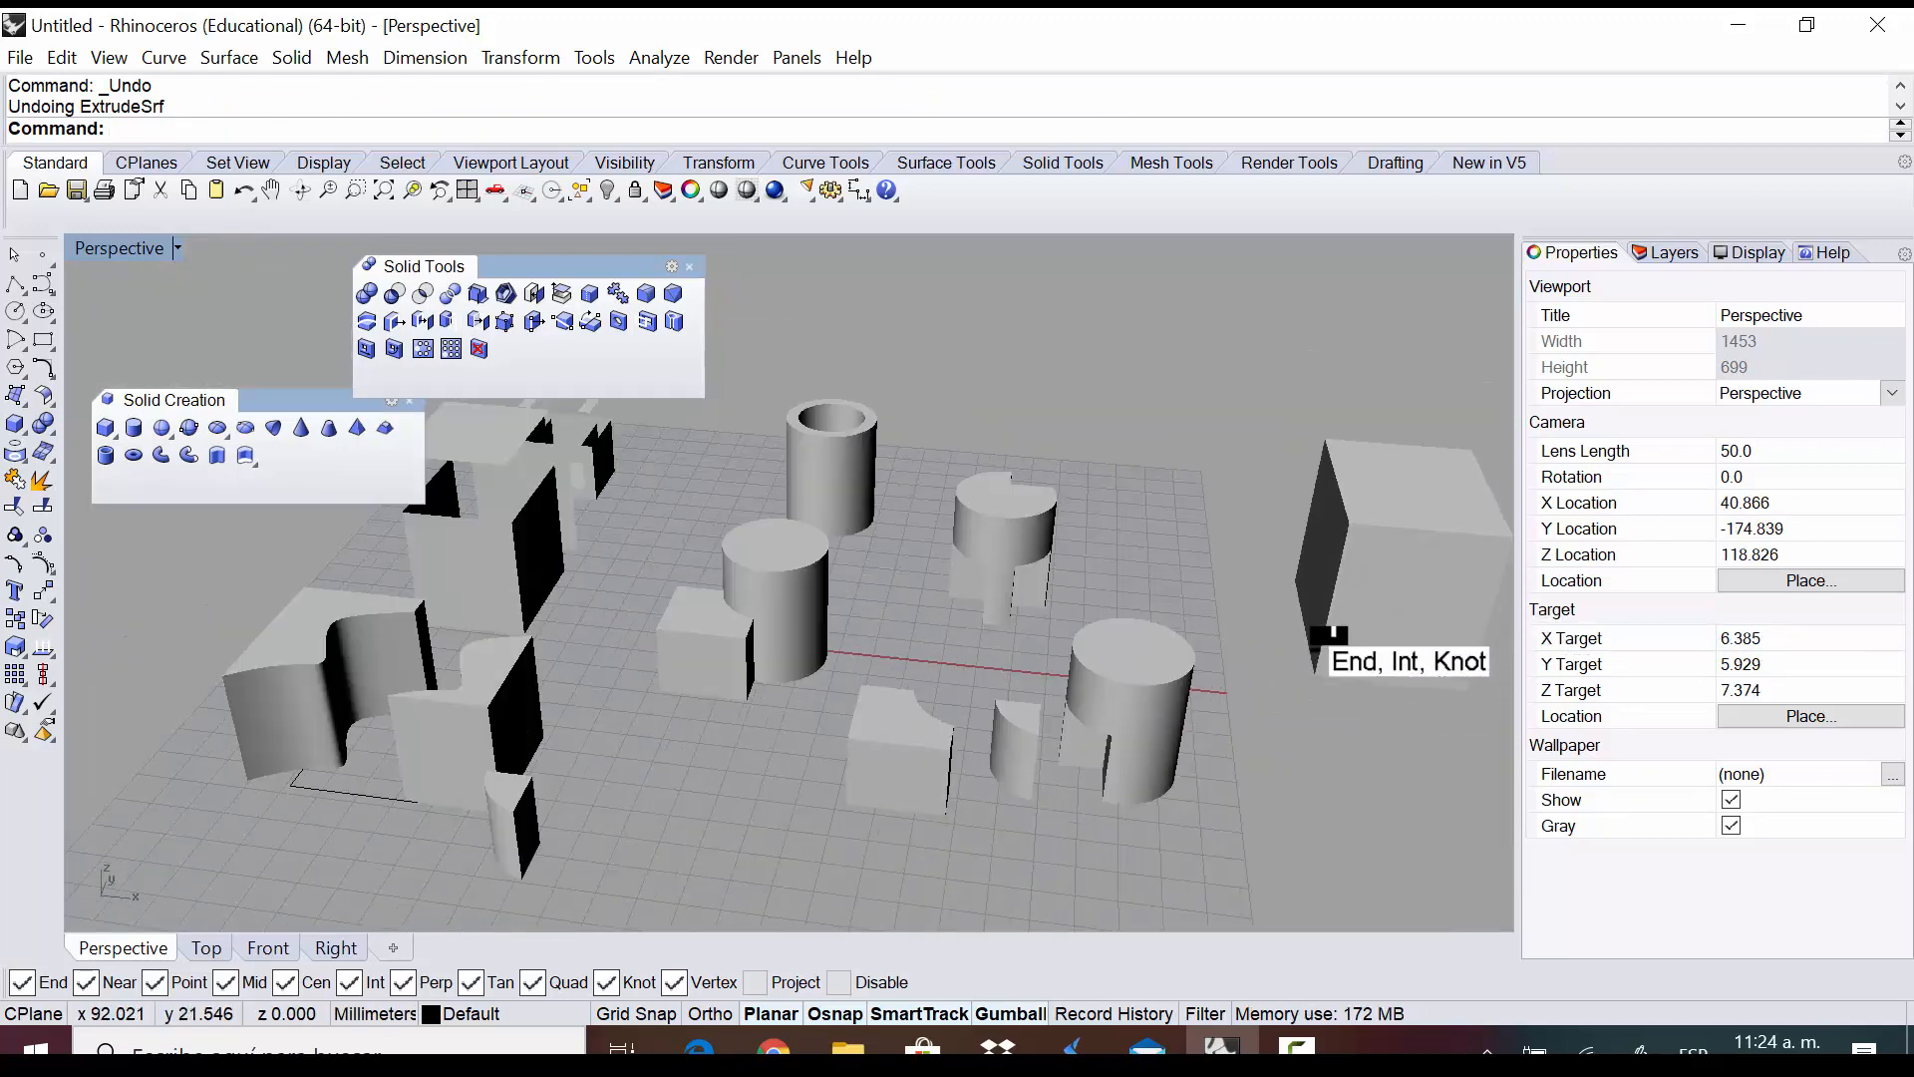
scroll(1321, 666, "up", 2)
scroll(1227, 599, "down", 2)
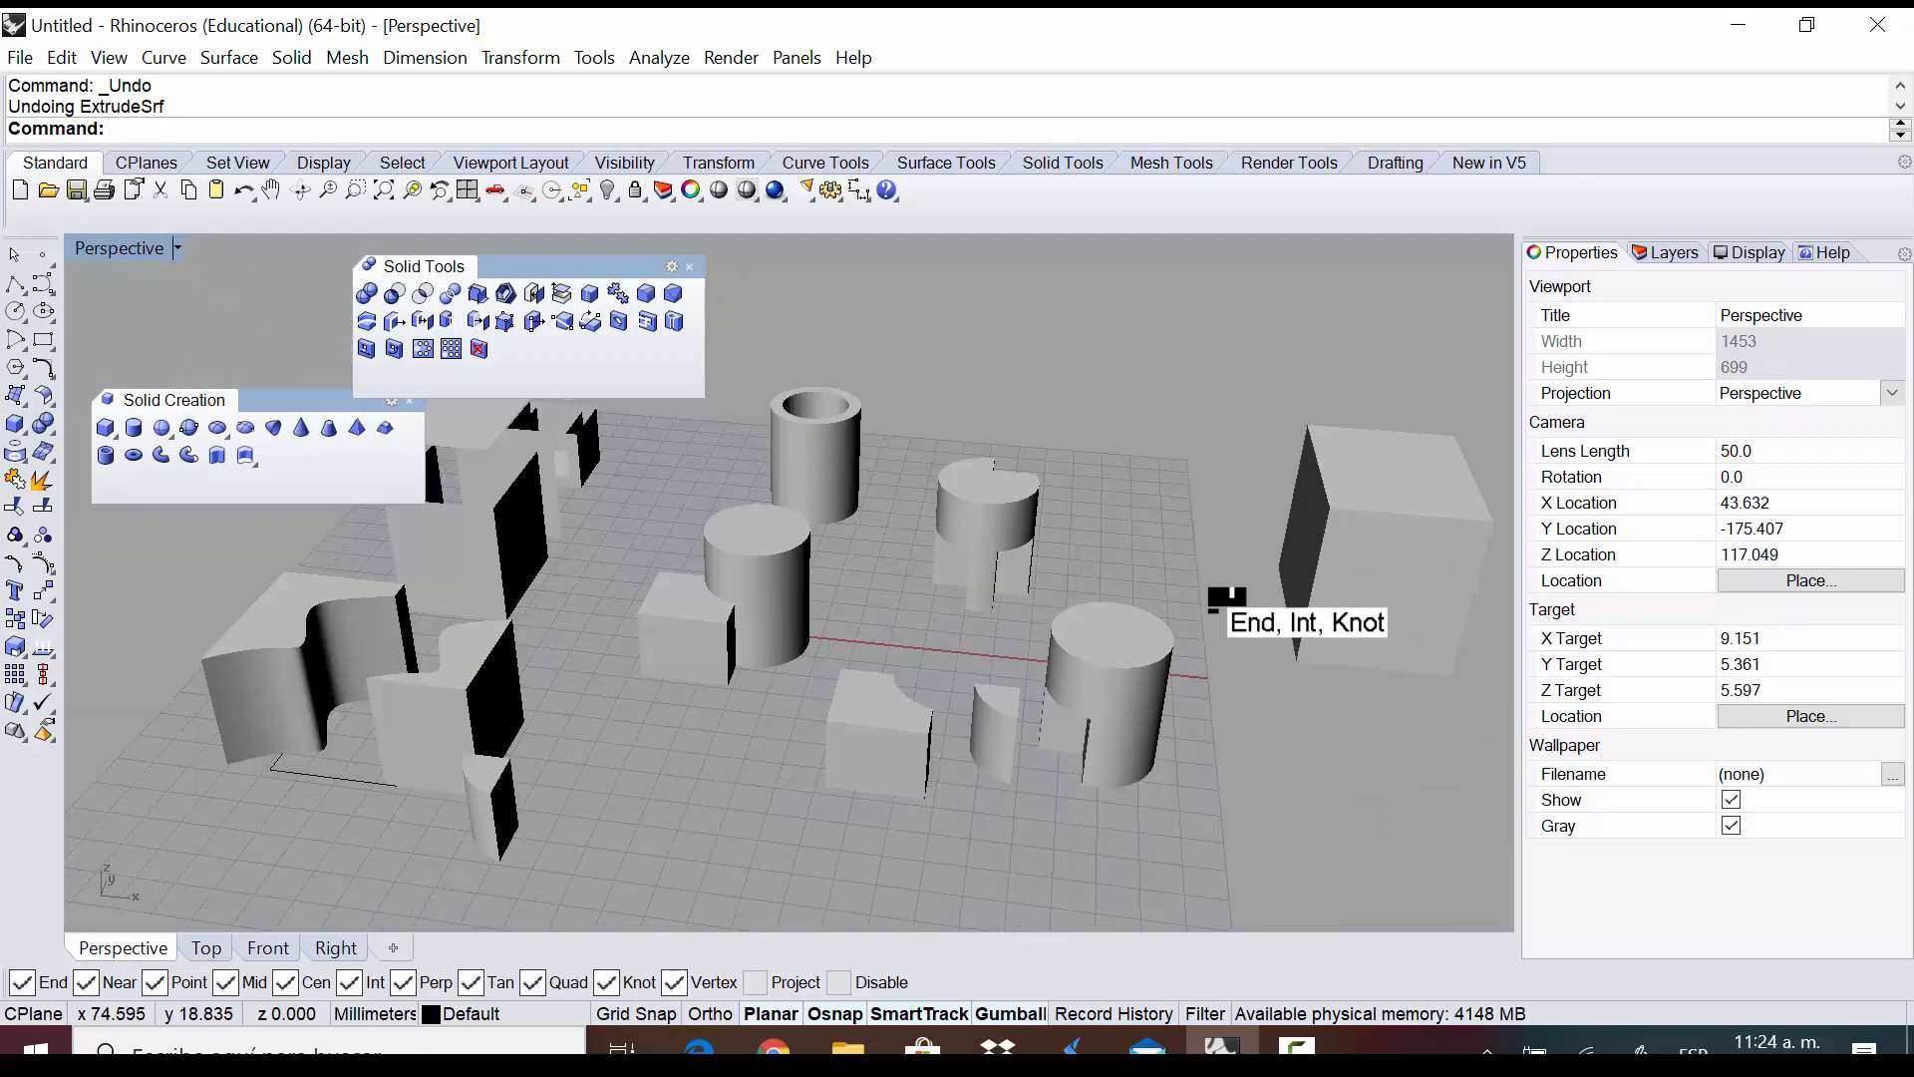
right_click_drag(1244, 573, 1186, 558)
scroll(988, 595, "down", 4)
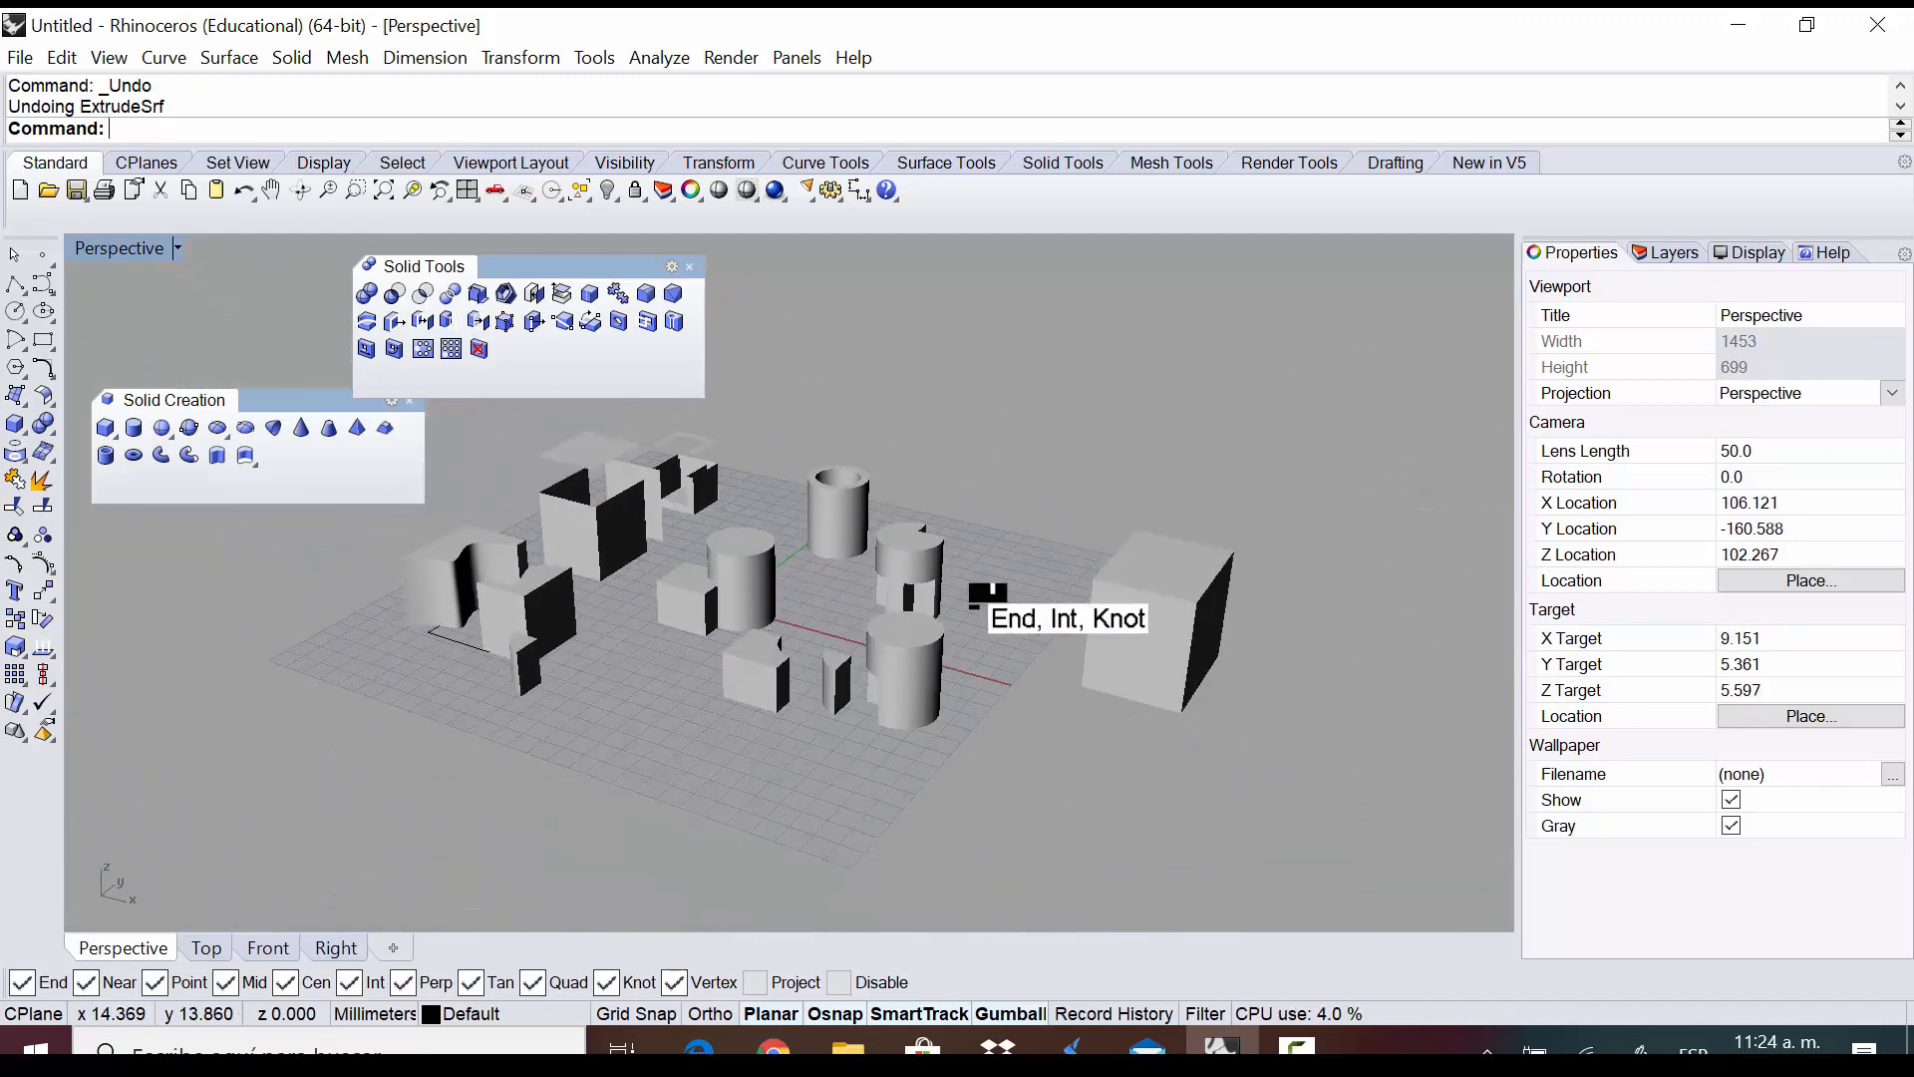
scroll(1241, 623, "up", 1)
scroll(1230, 559, "up", 3)
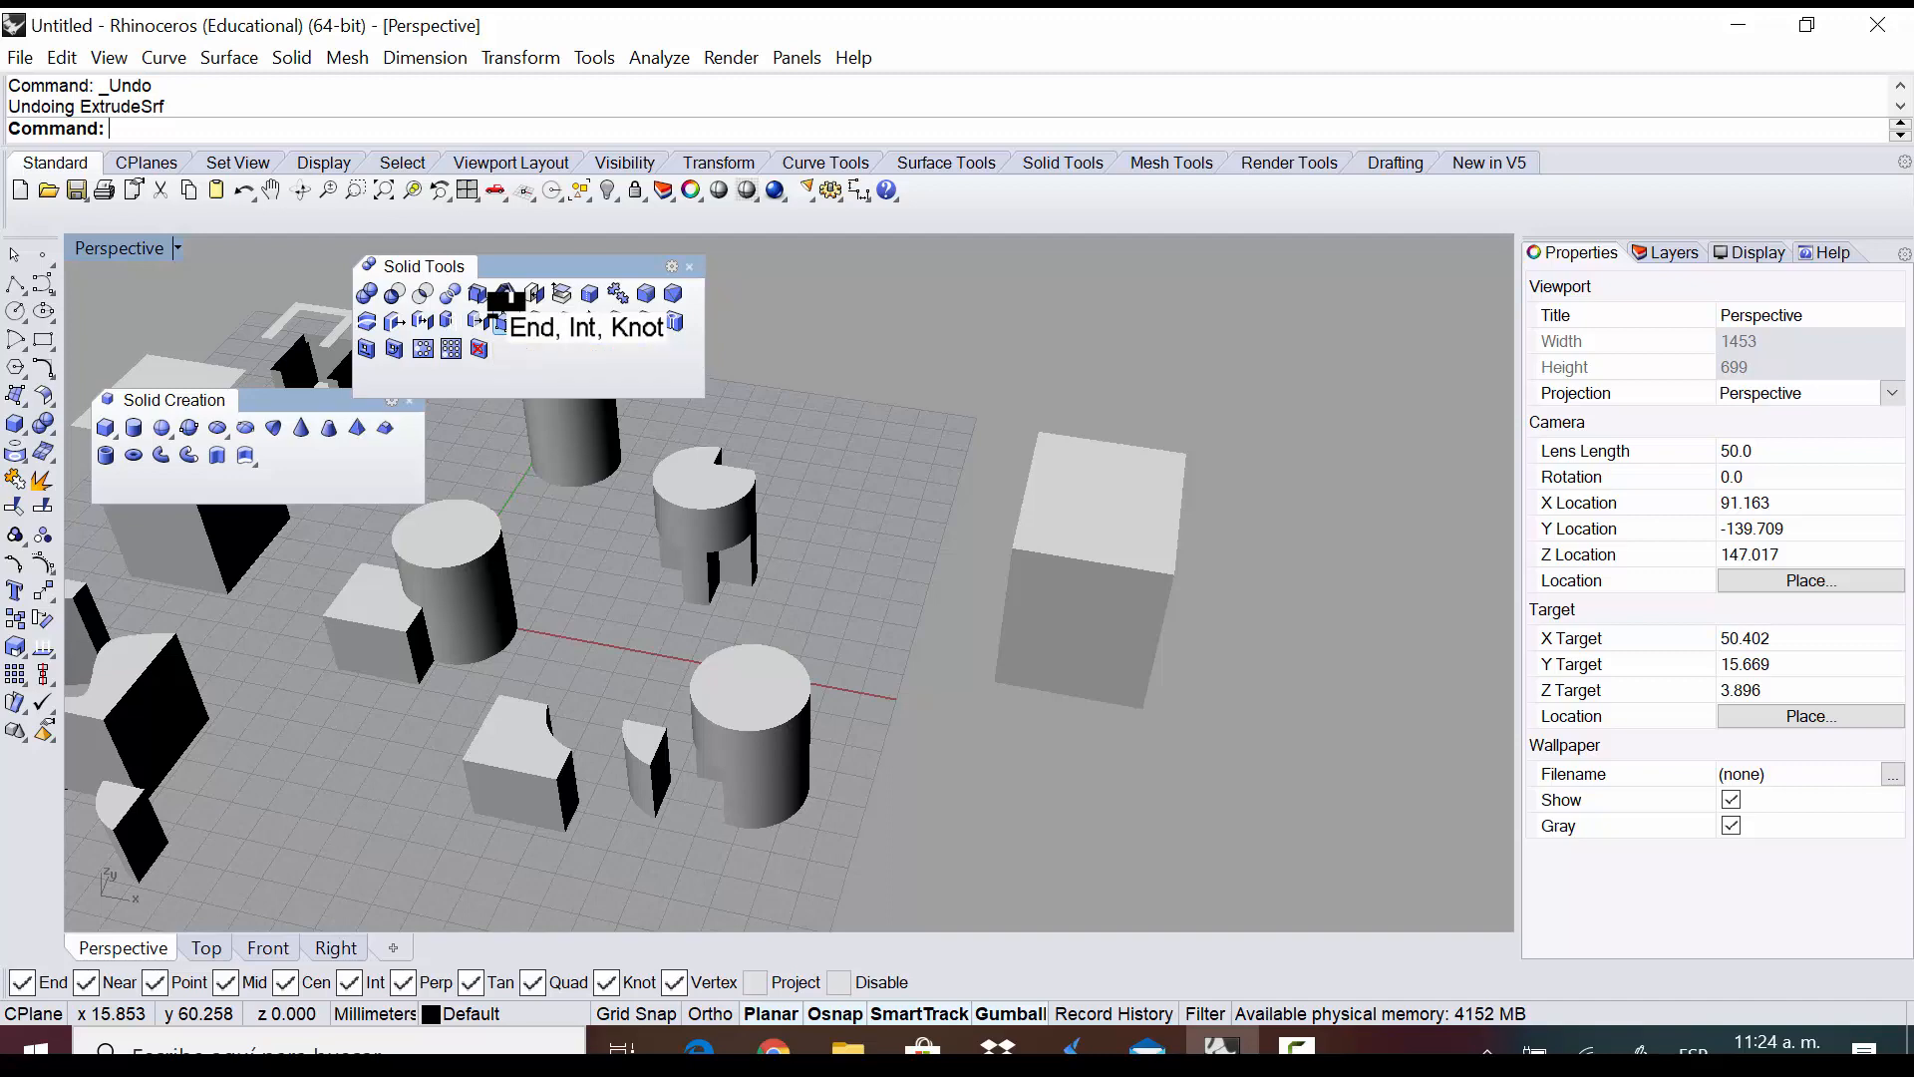
left_click(1117, 505)
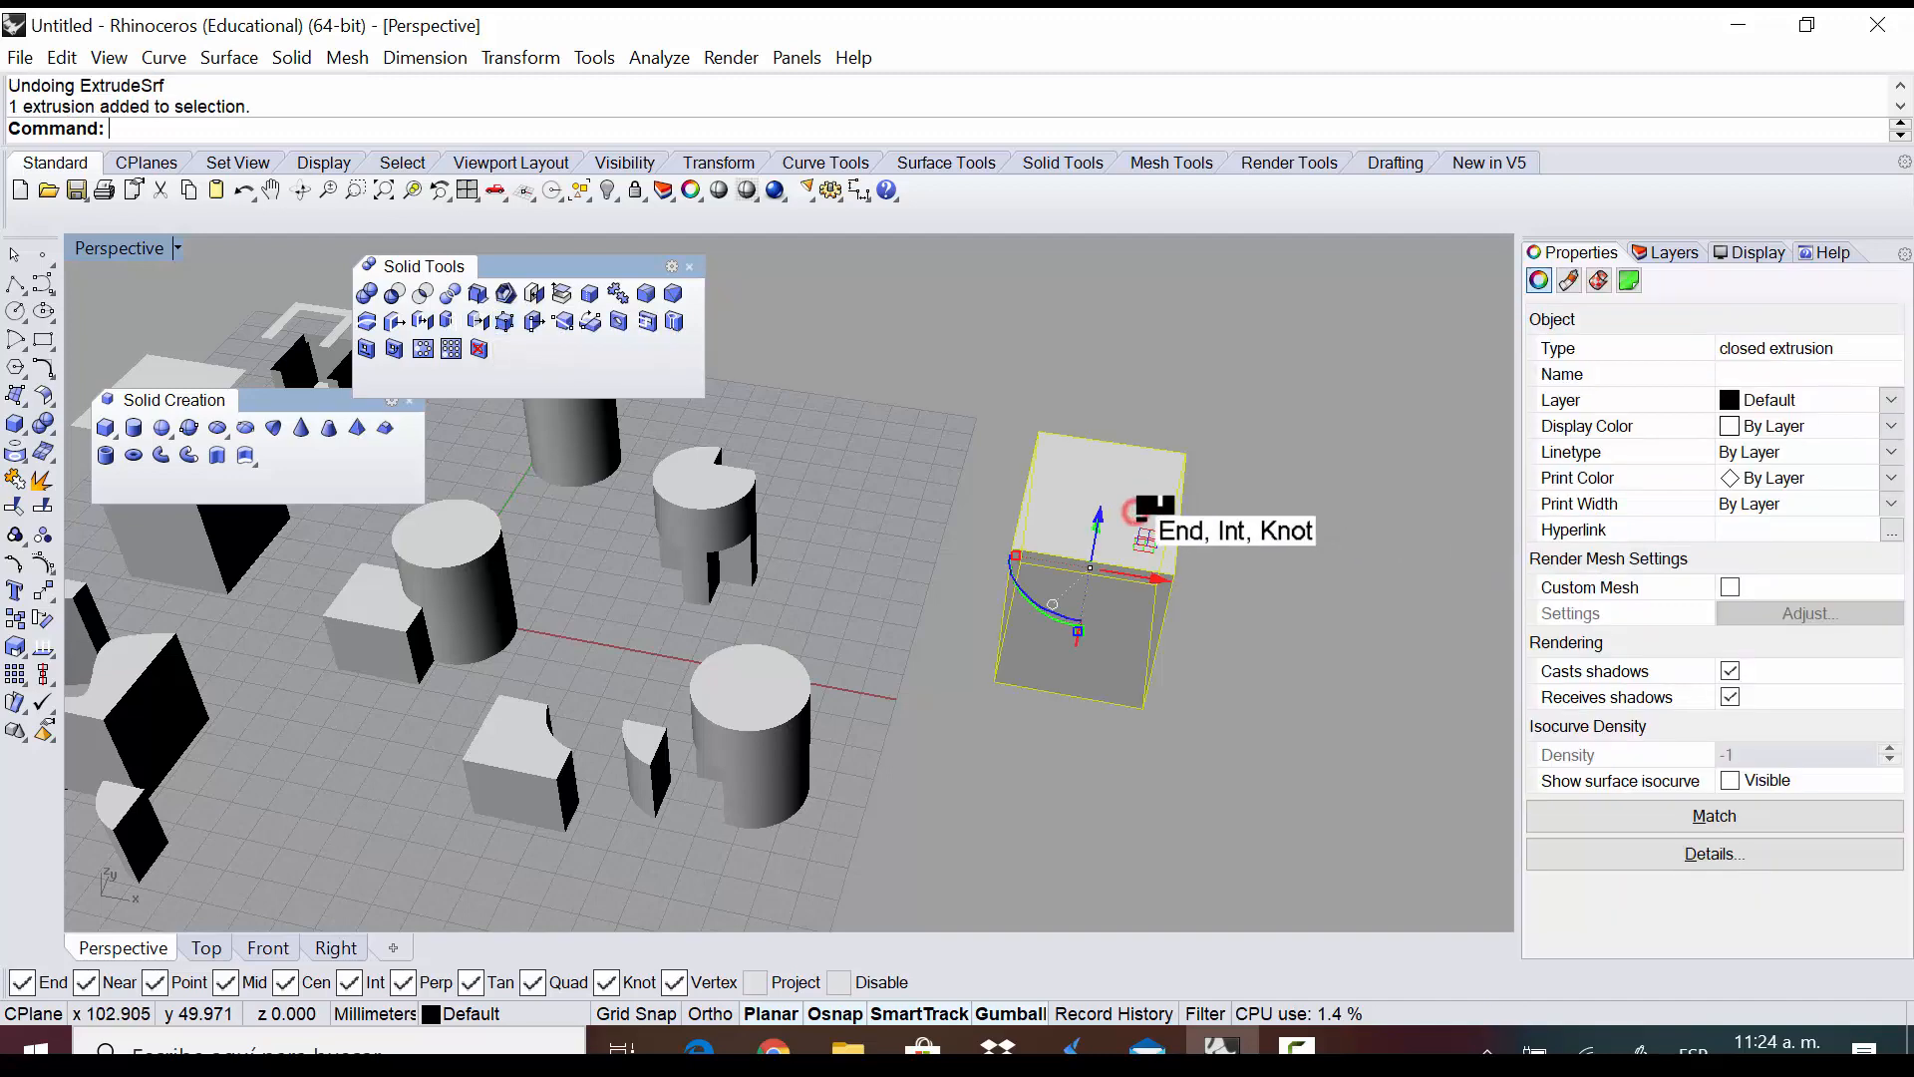
right_click_drag(1119, 505, 1102, 391)
right_click_drag(1199, 465, 1078, 483)
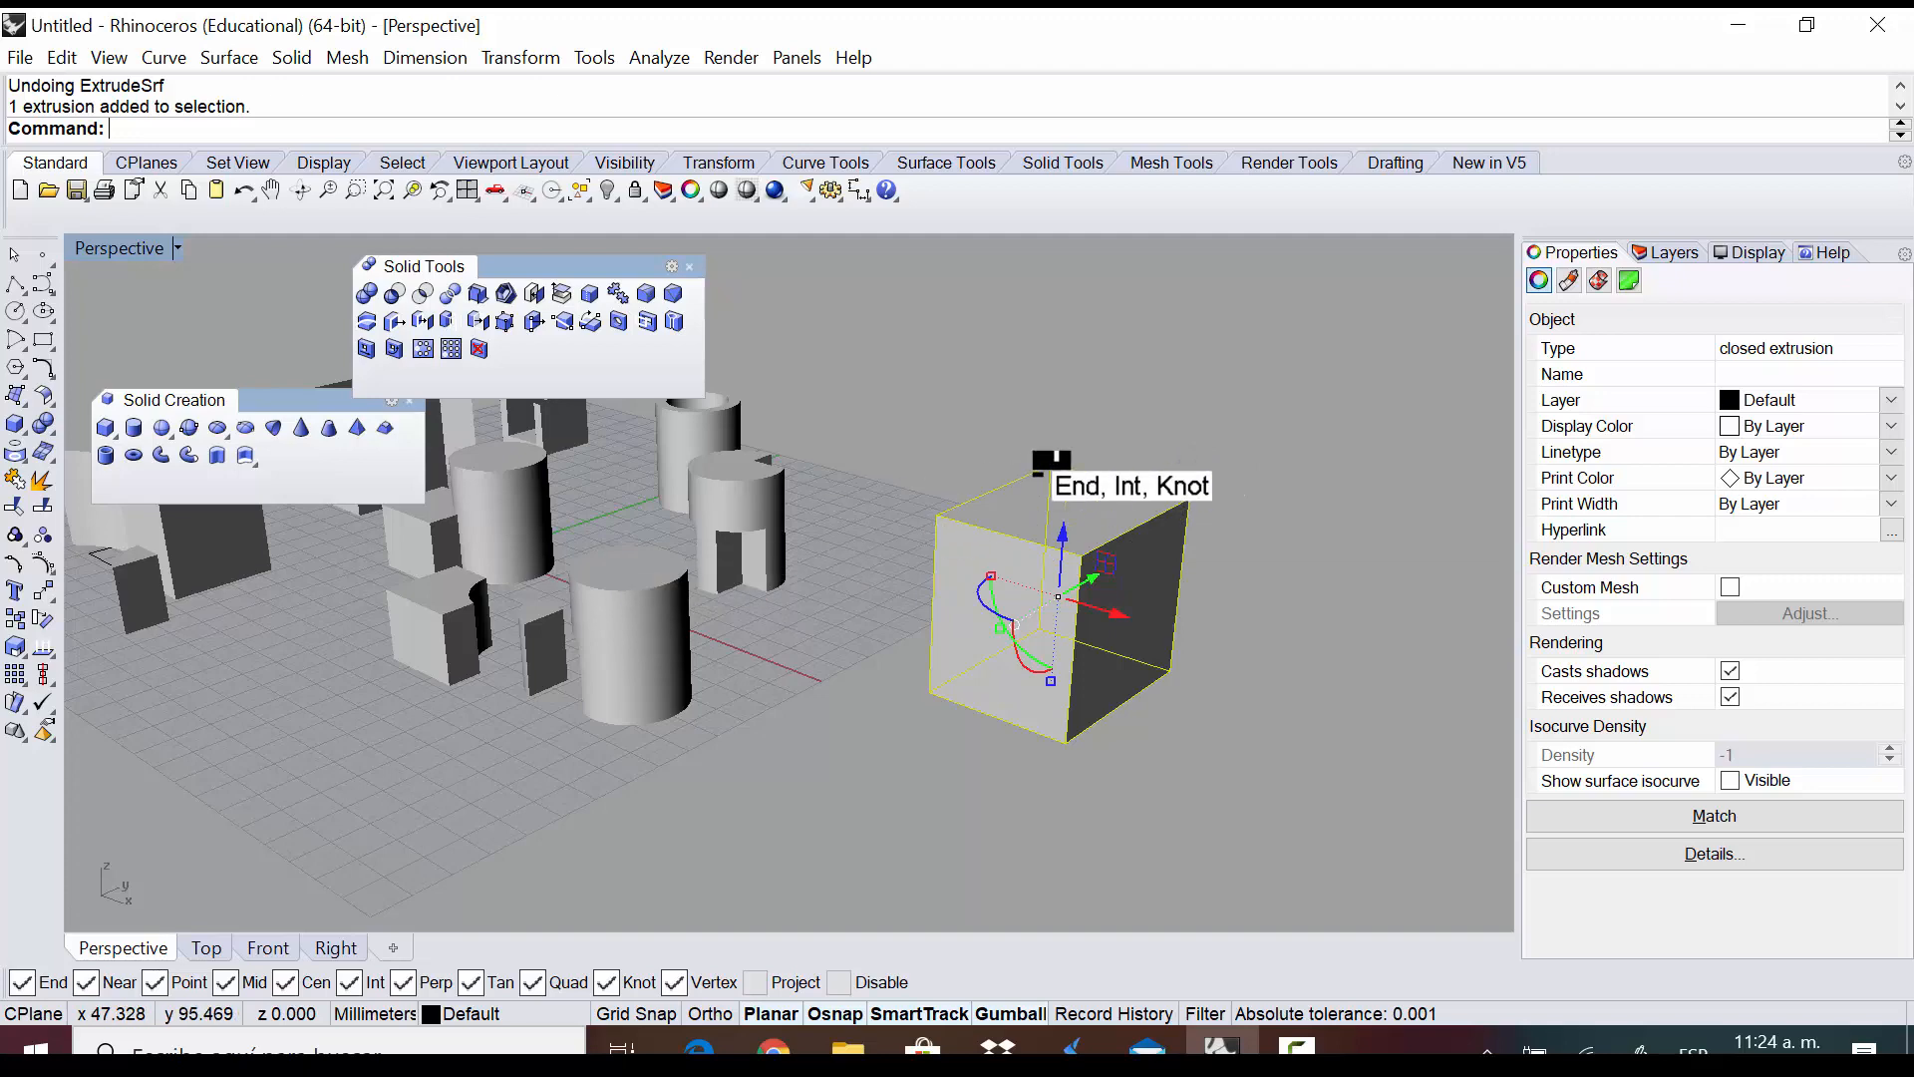
right_click(1058, 476)
left_click(1030, 545)
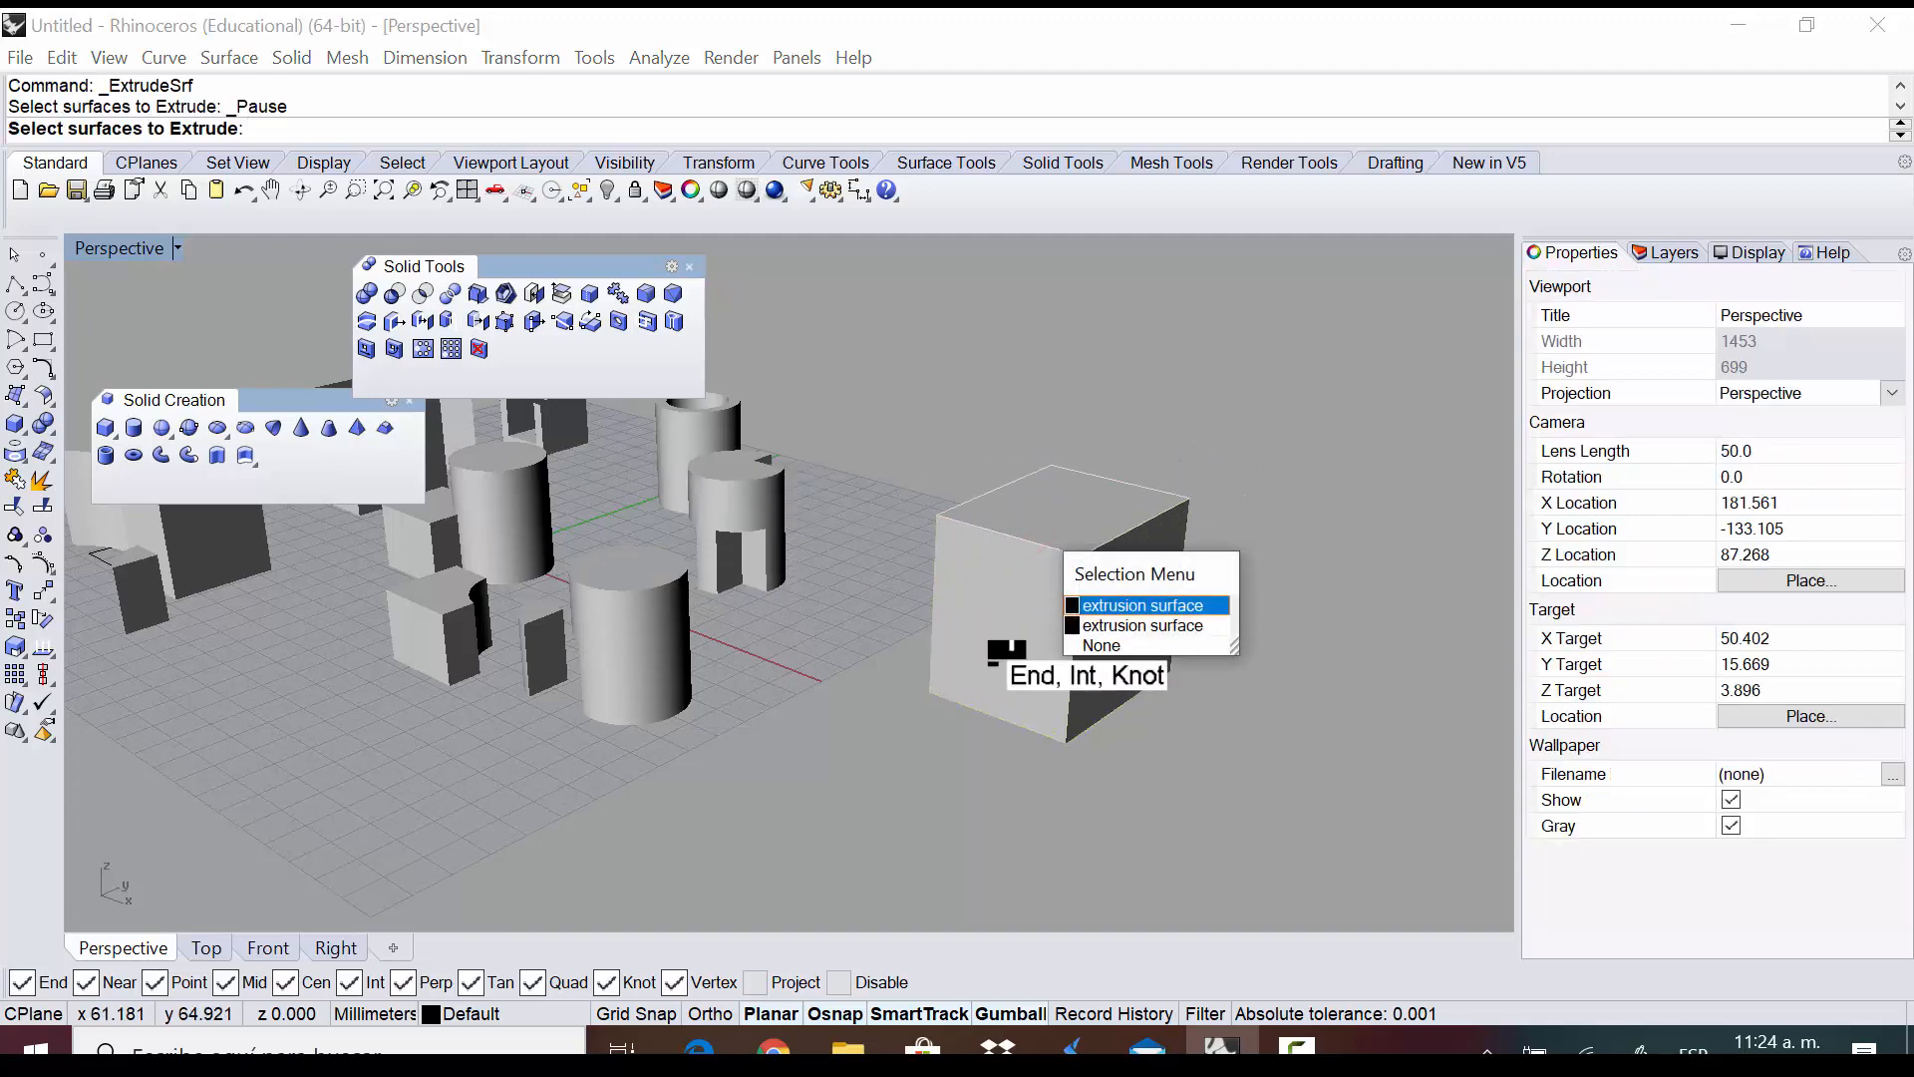
Turn on the large box's solid edit points and pull the far upper corner of its dark side face outward and upward
left_click(1107, 625)
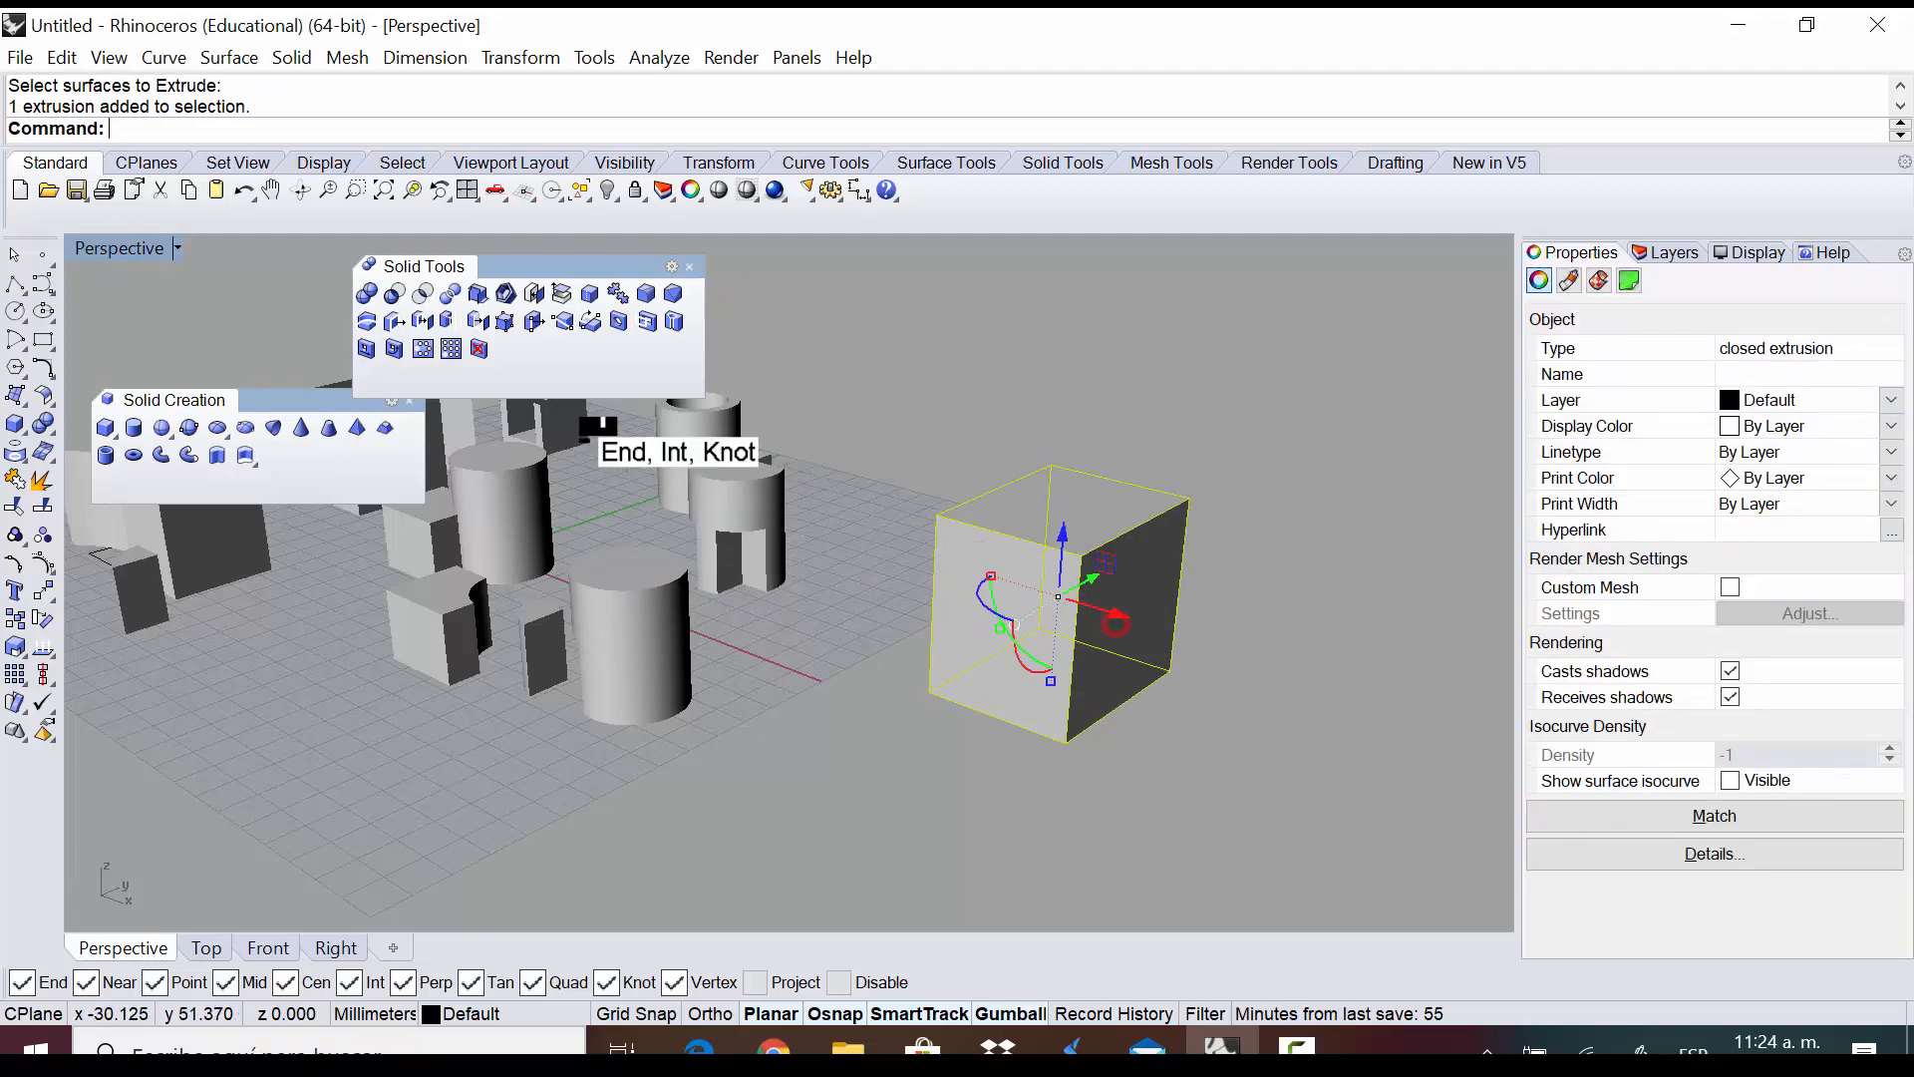
left_click(488, 319)
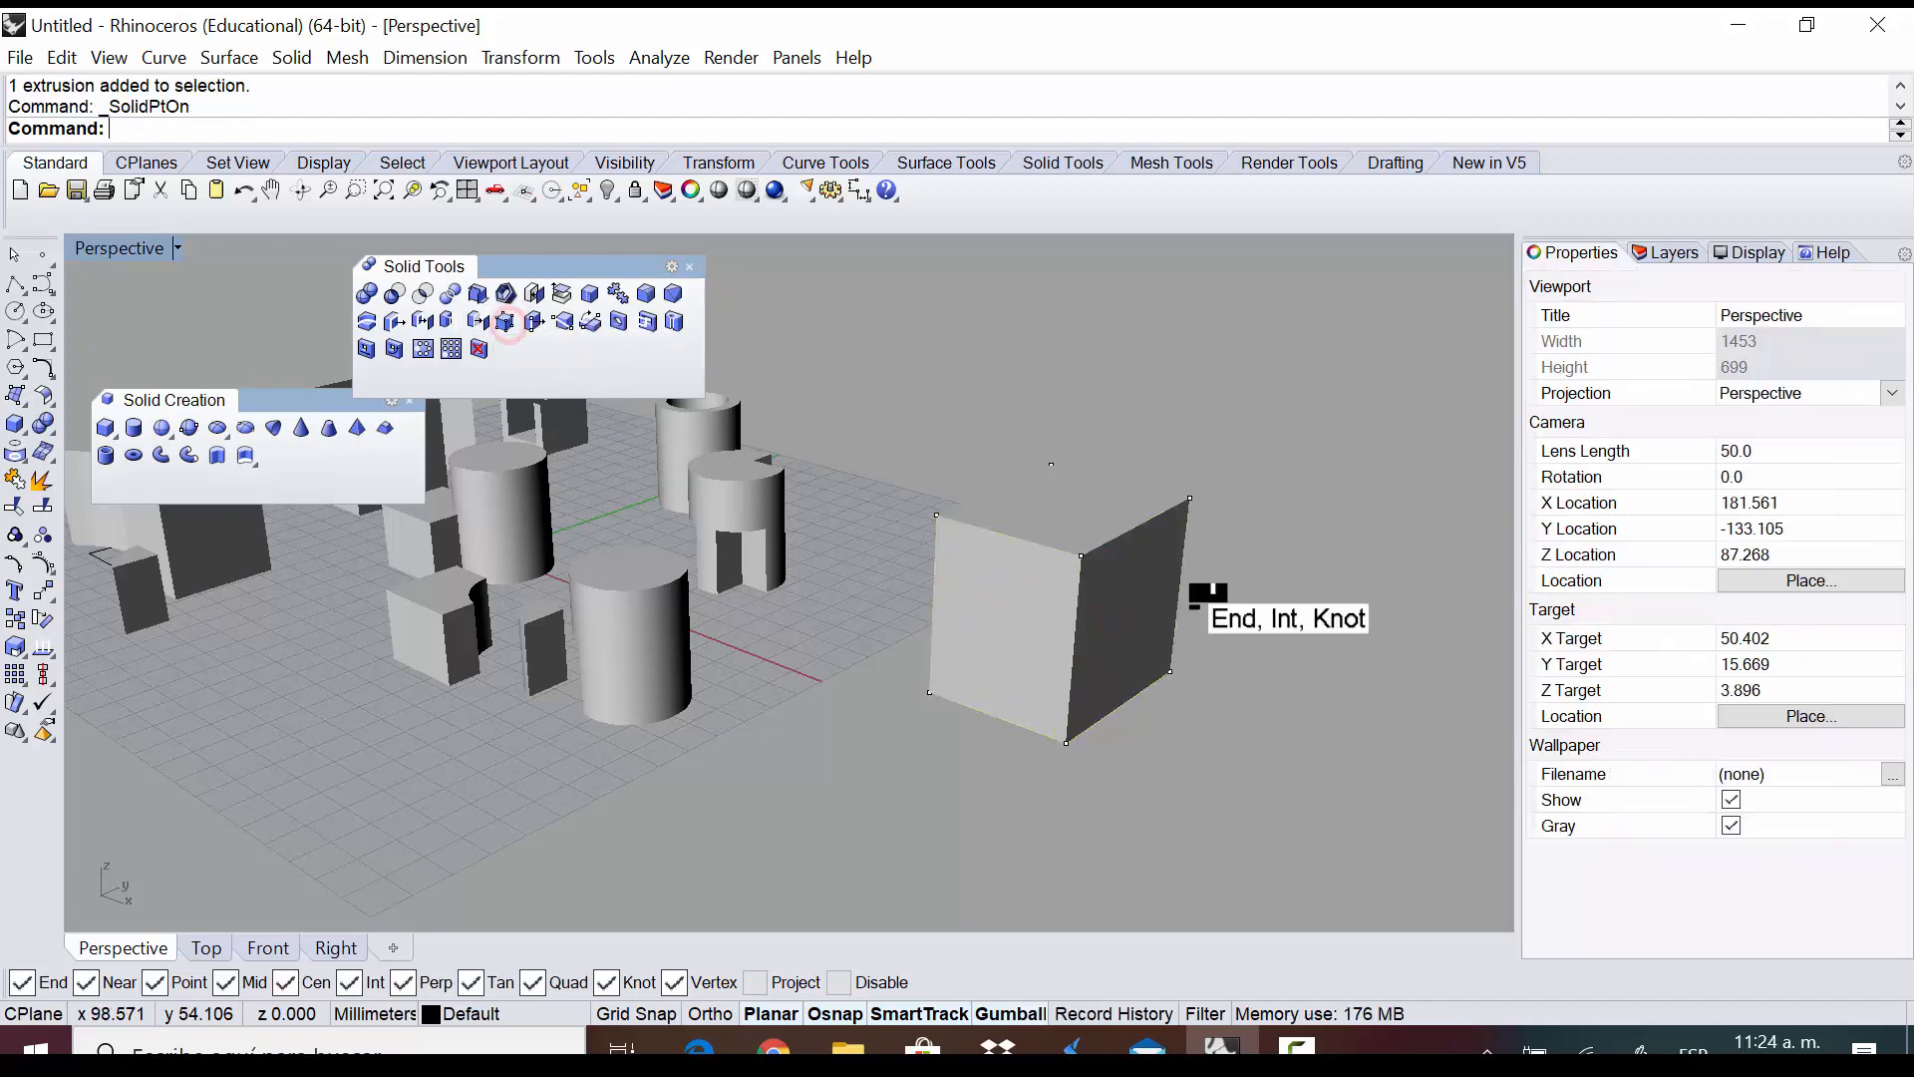
scroll(1192, 549, "up", 3)
scroll(919, 555, "down", 3)
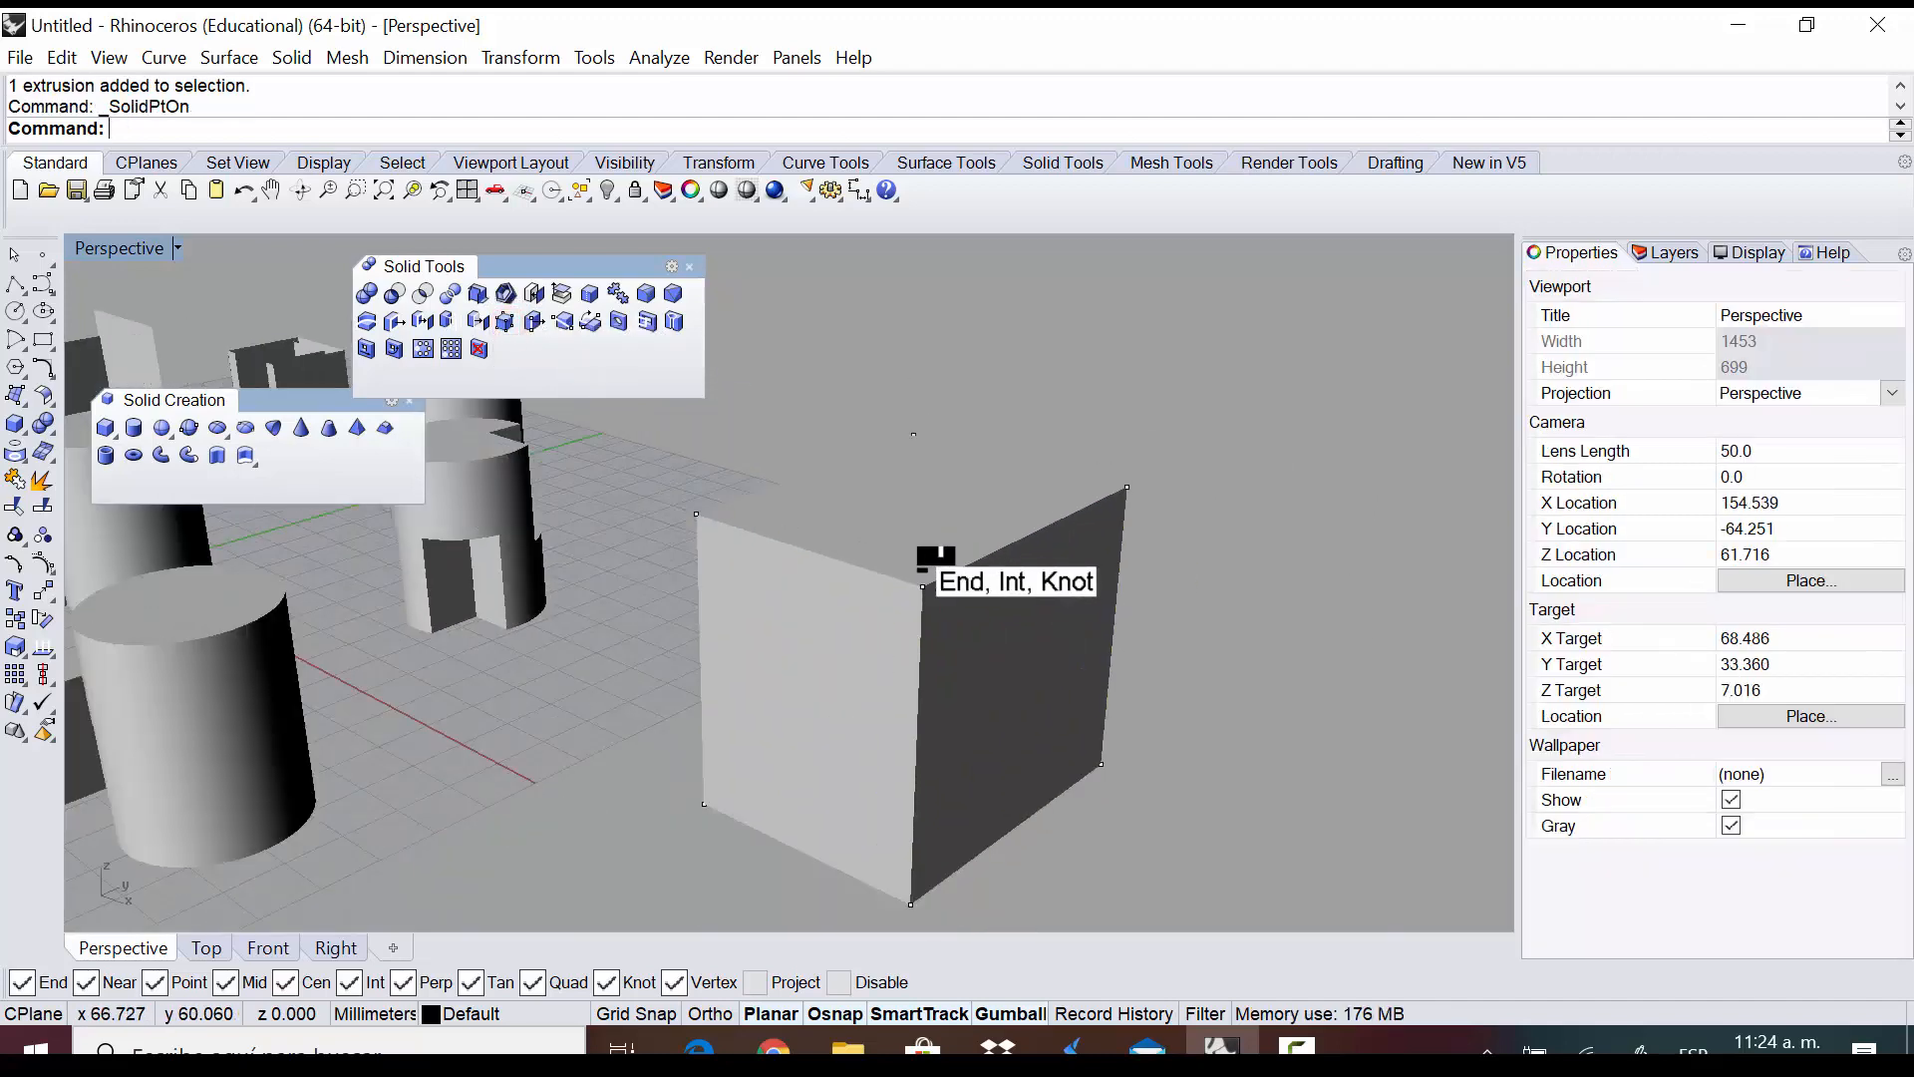
right_click_drag(1119, 646, 1123, 548)
left_click(1130, 486)
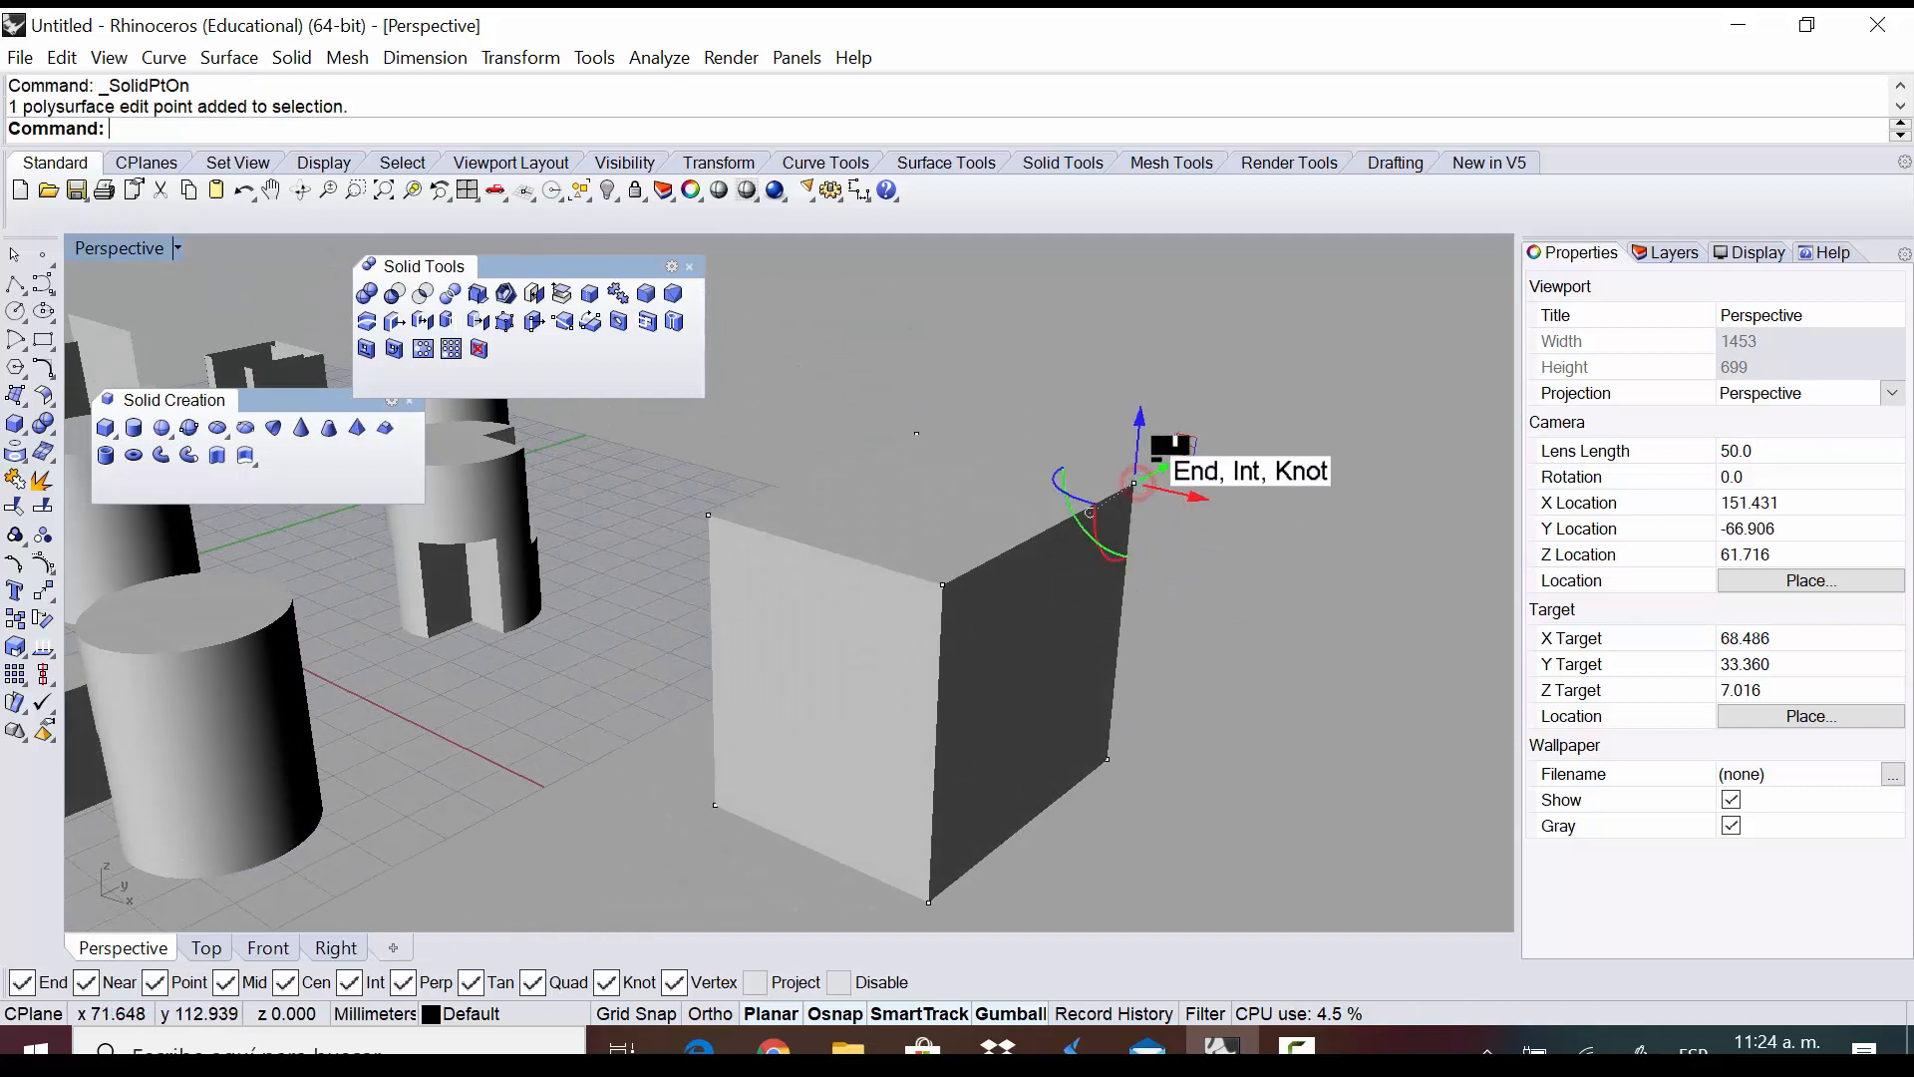
mouse_move(1176, 493)
left_mouse_down()
mouse_move(1296, 541)
mouse_move(1253, 459)
mouse_move(1258, 376)
left_mouse_up()
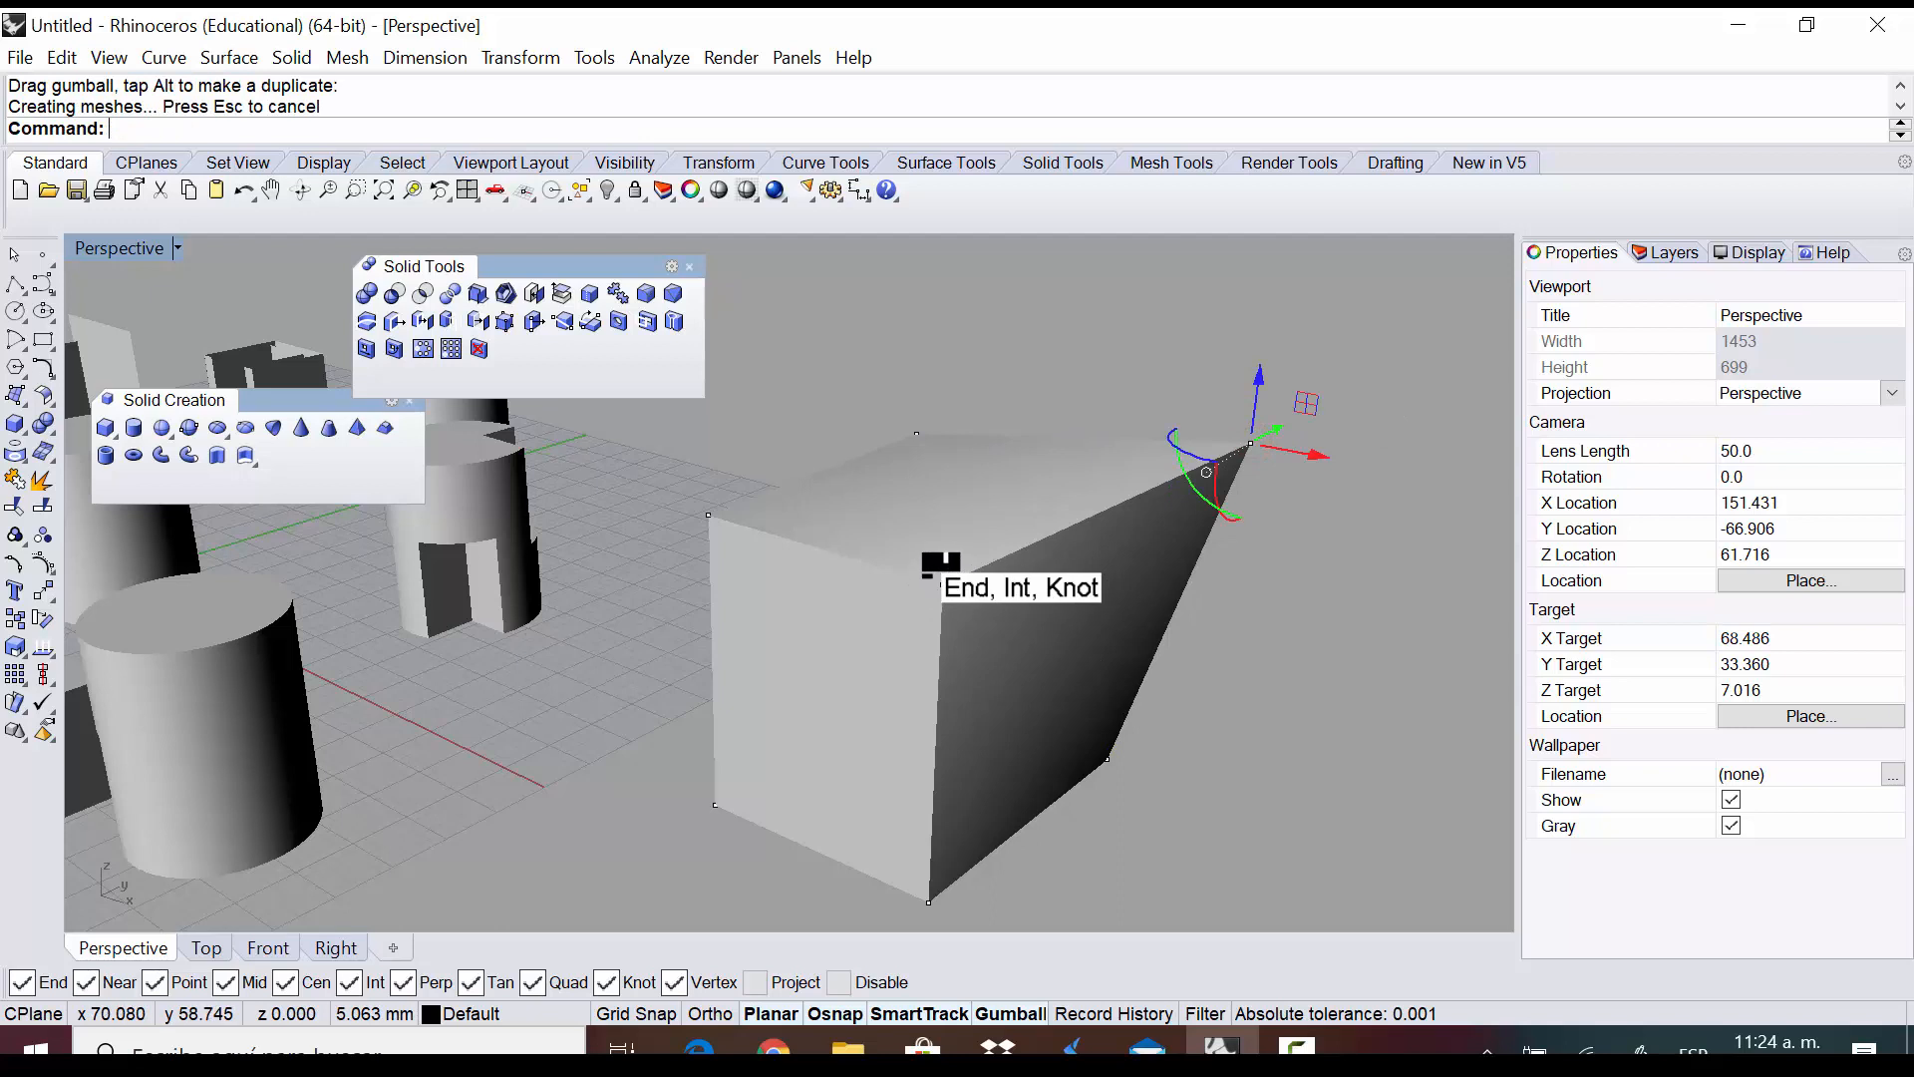
Move the large box's nearest upper corner inward so that the adjoining faces twist
left_click(937, 573)
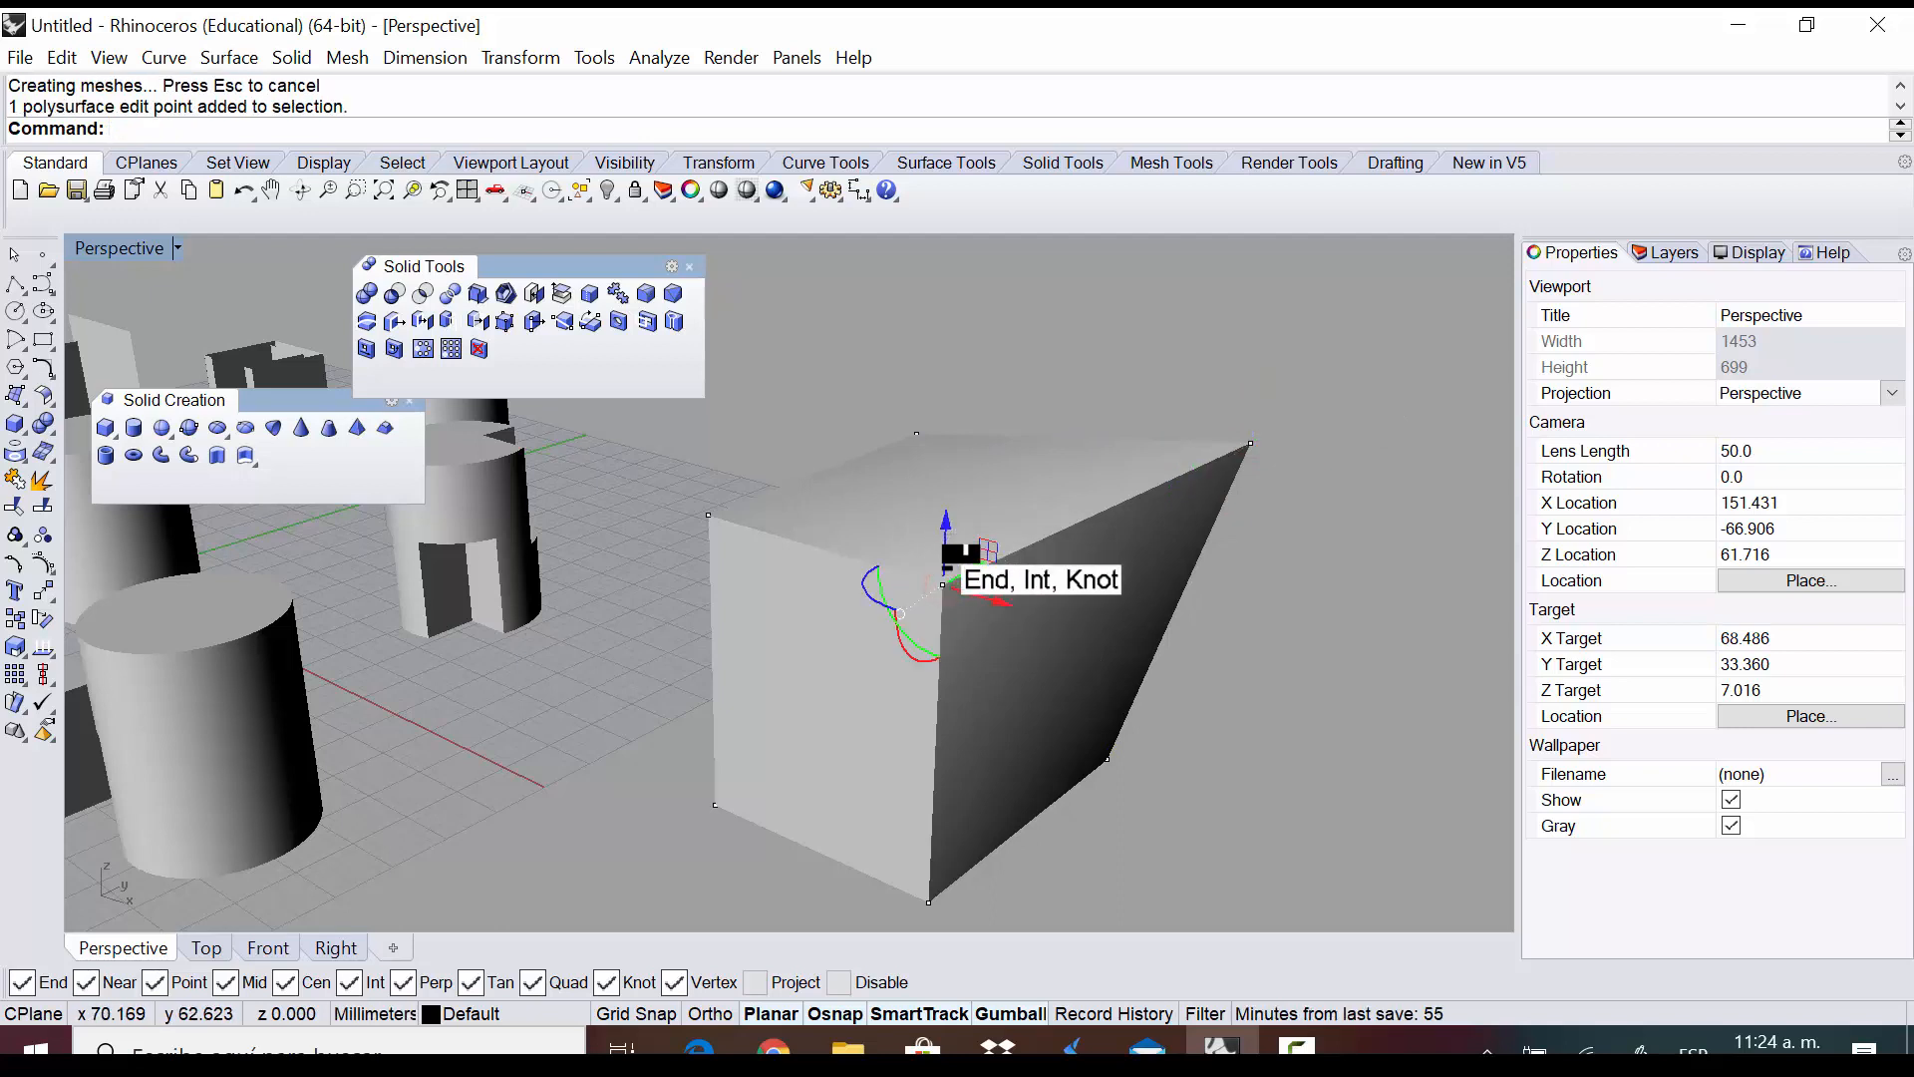
left_click_drag(945, 553, 797, 572)
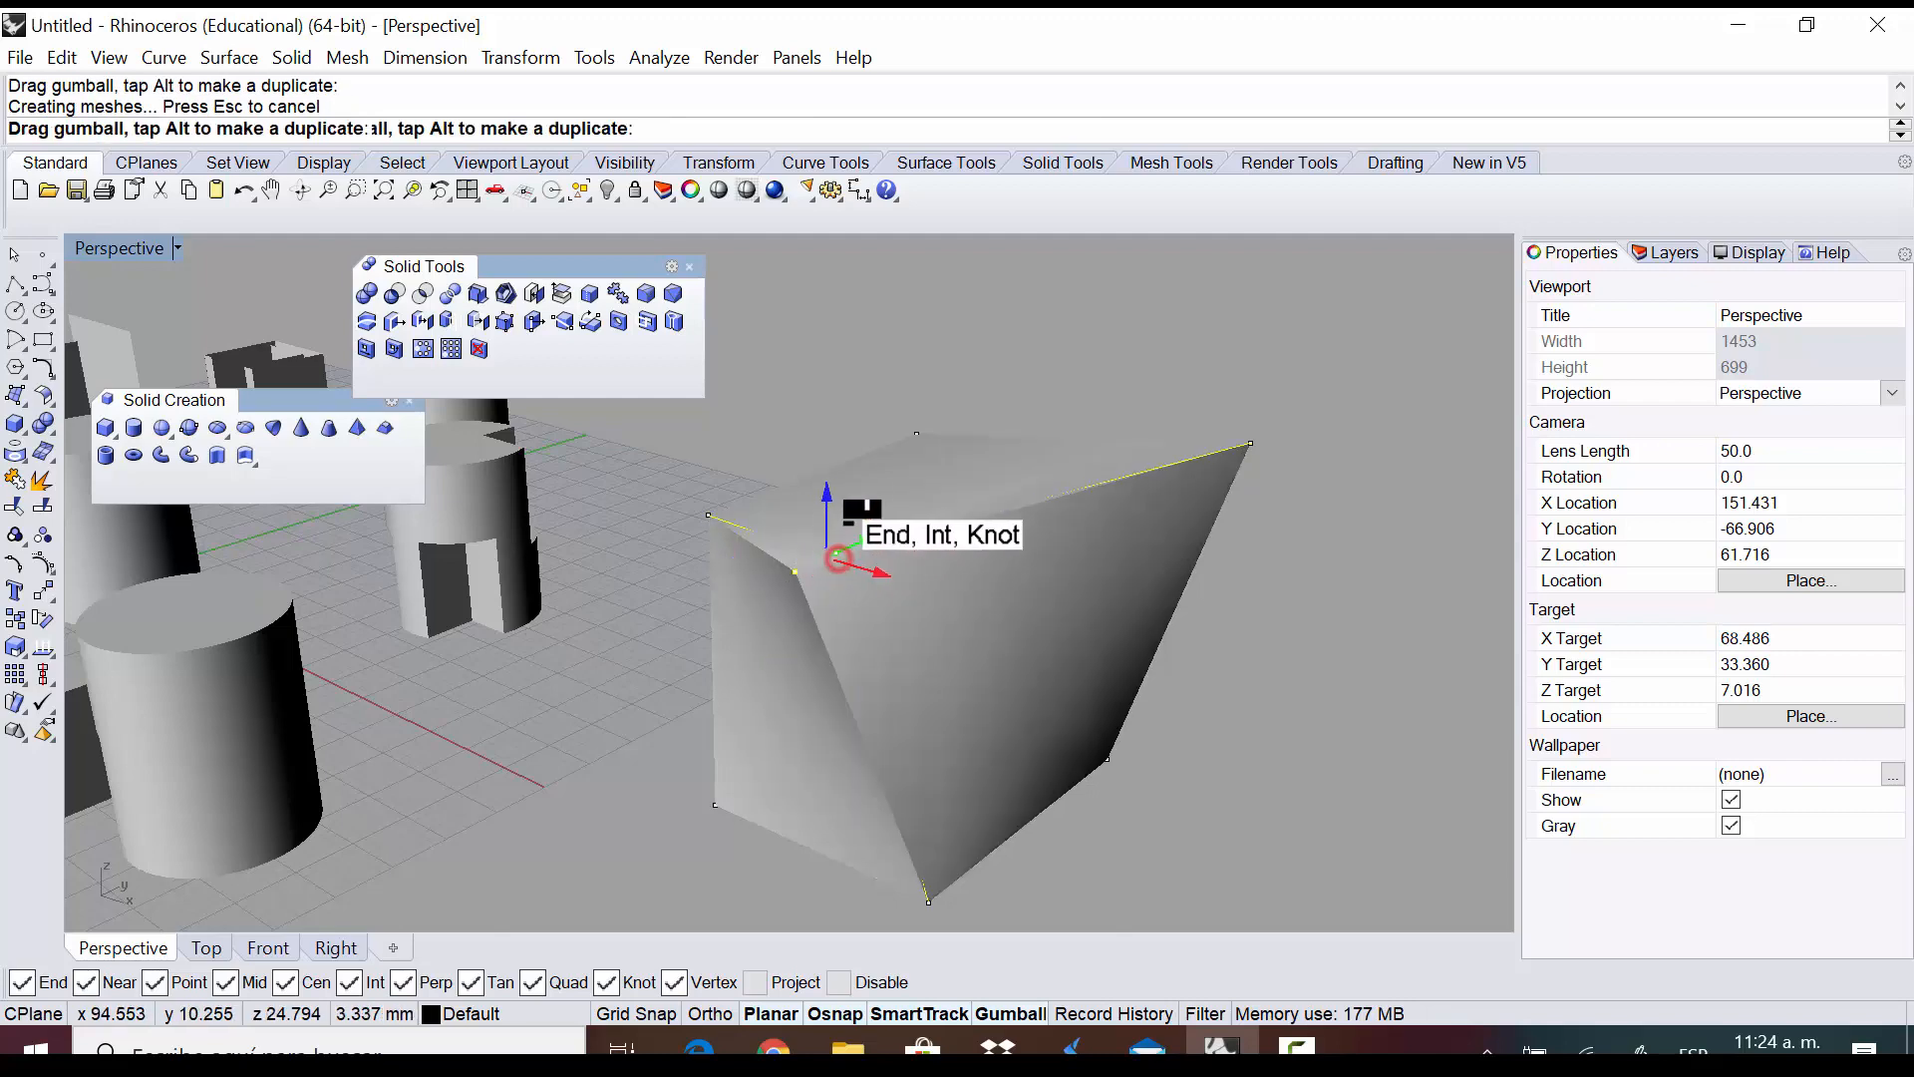
left_click_drag(890, 485, 894, 483)
Lower the large box's rear upper corner point by about 7 mm
left_click(1252, 654)
right_click_drag(1252, 664, 887, 528)
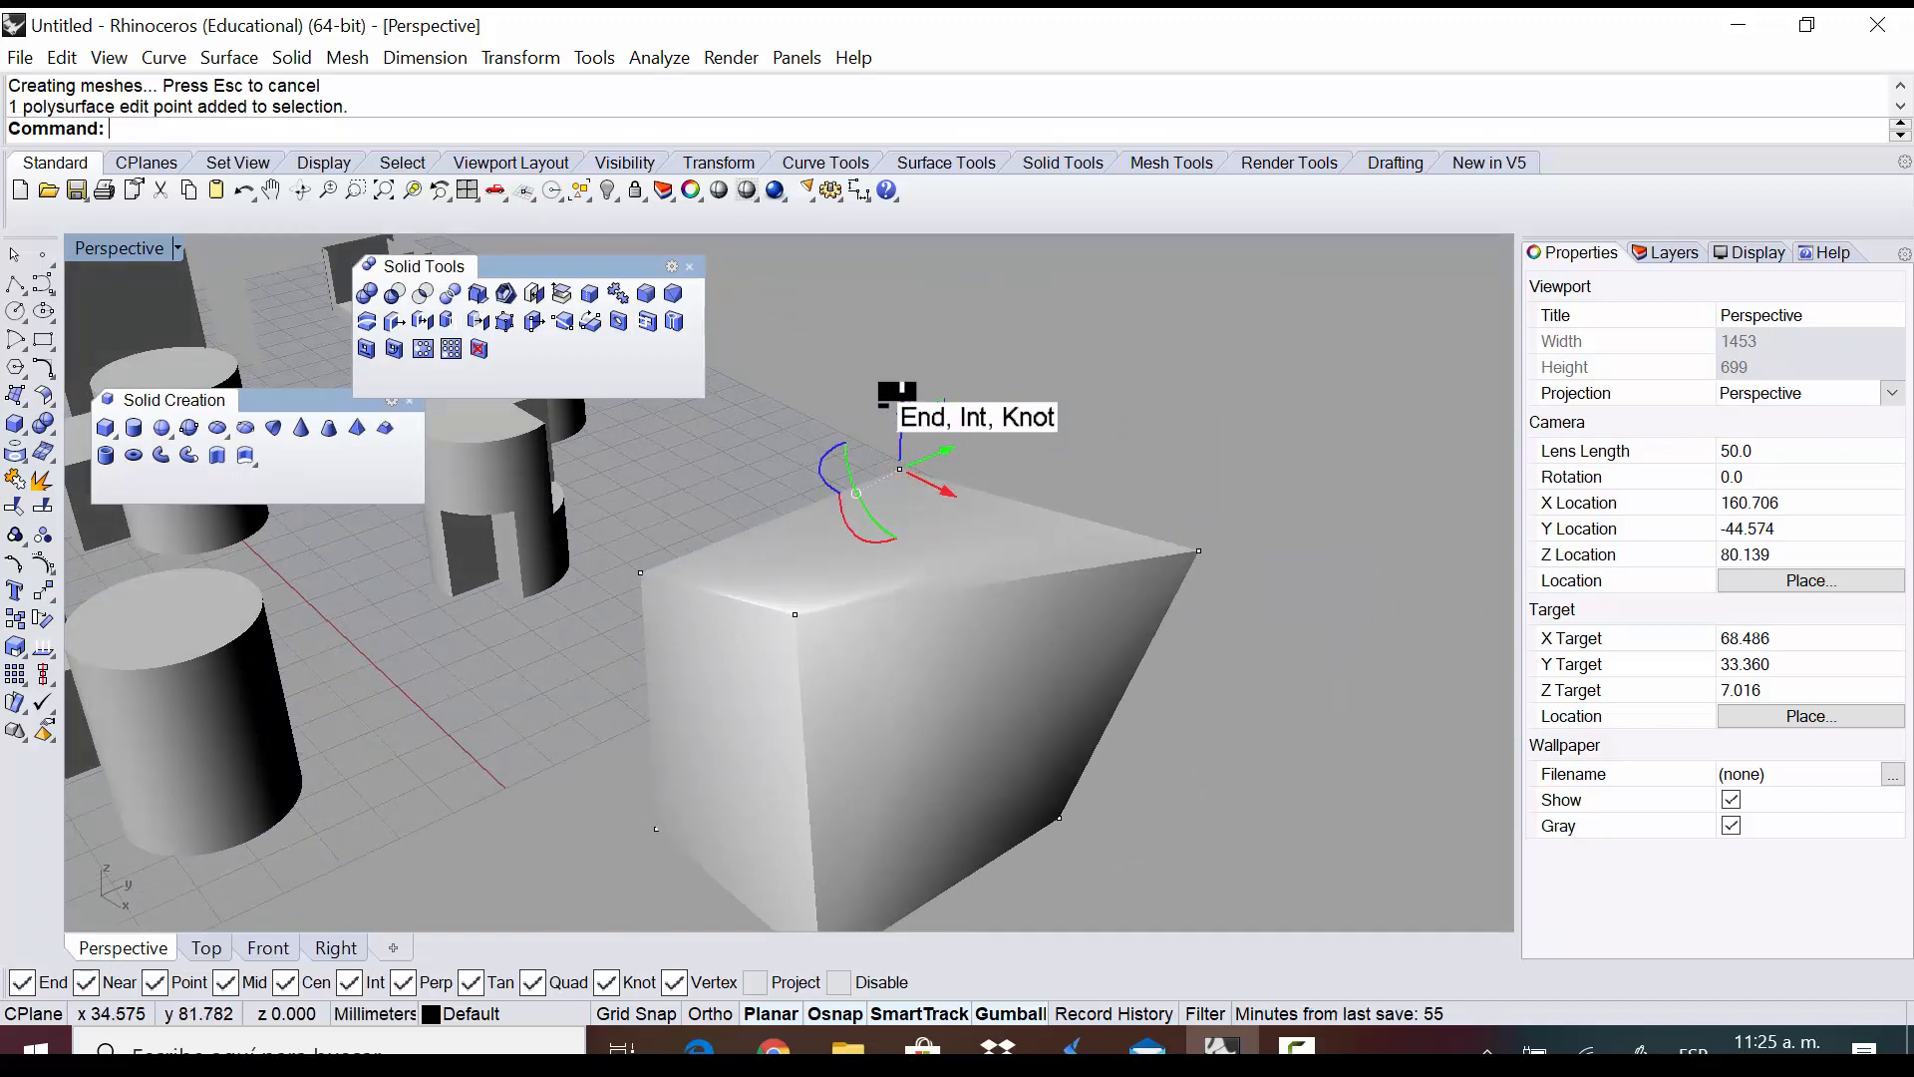
right_click_drag(1101, 439, 1168, 499)
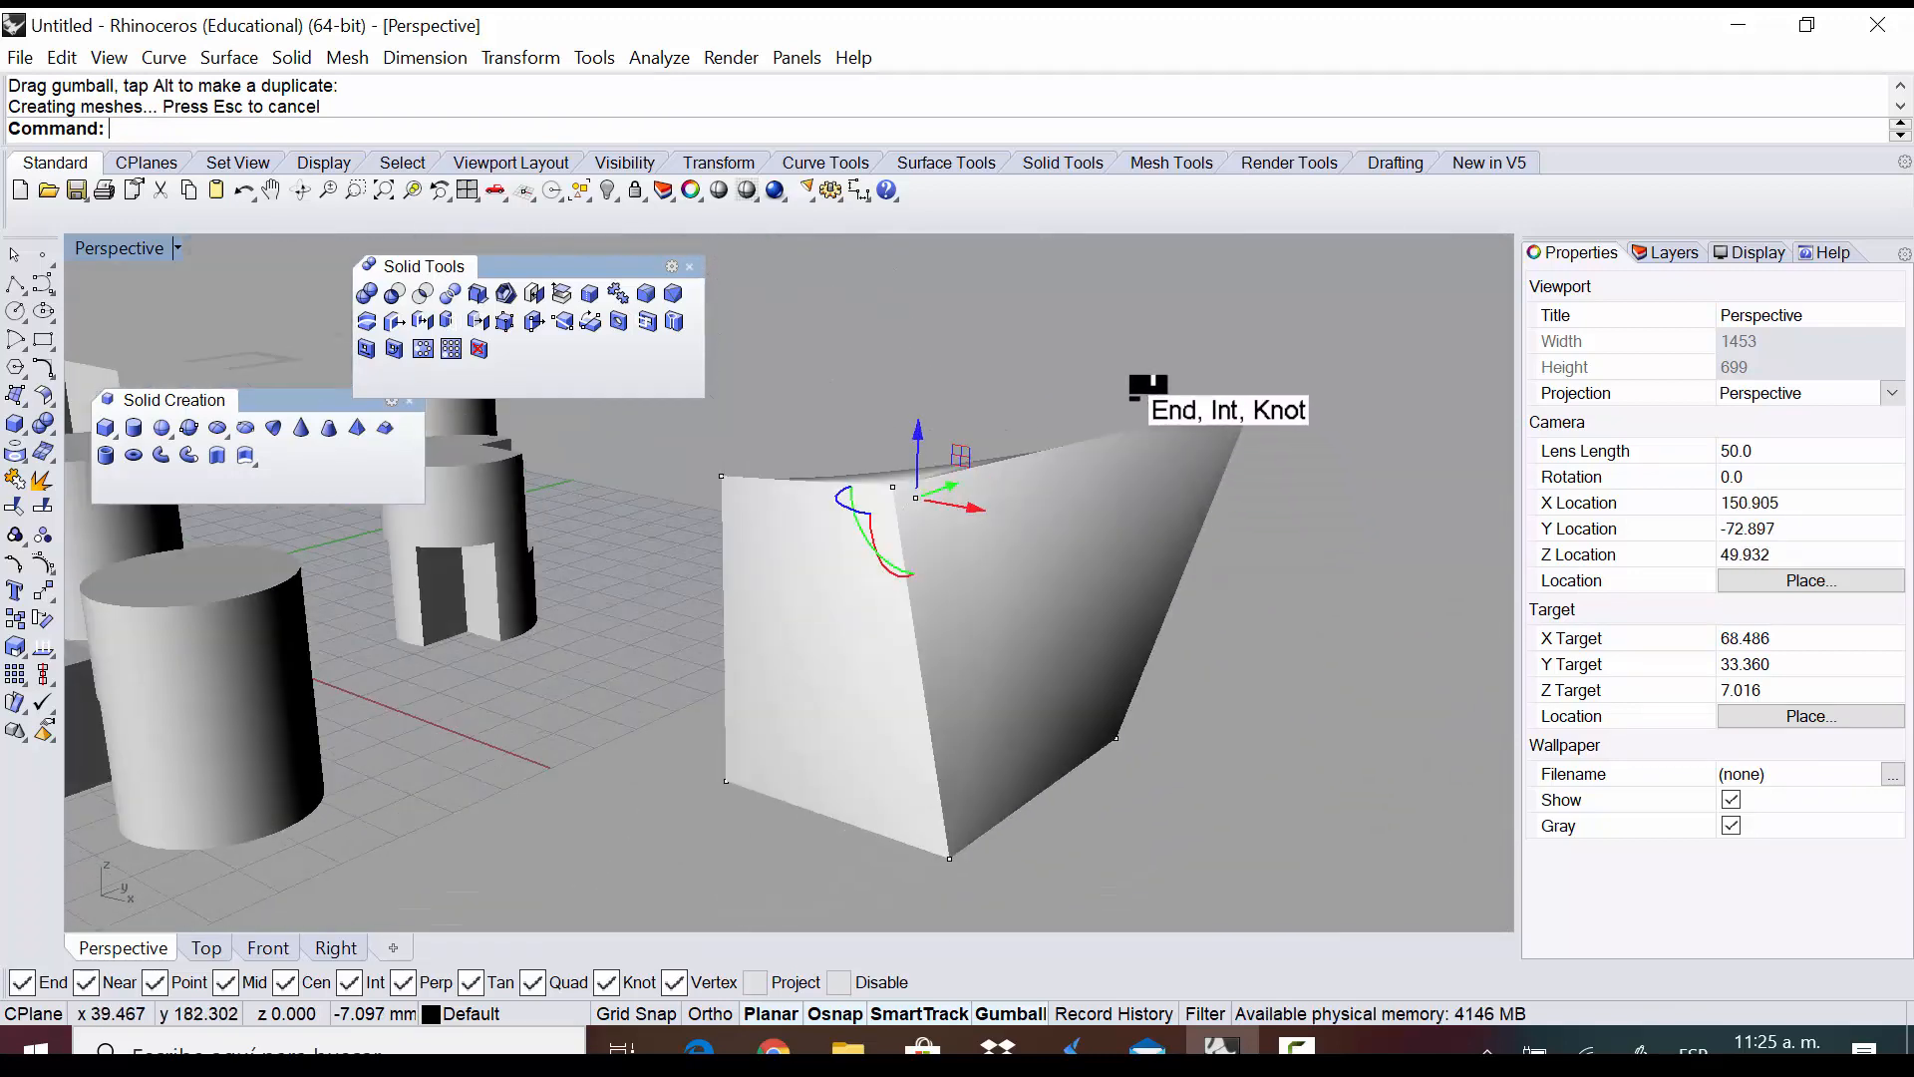
Undo the corner-point moves on the large box to restore its straight edges, and clear the point selection
key("ctrl+z")
key("ctrl+z")
key("ctrl+z")
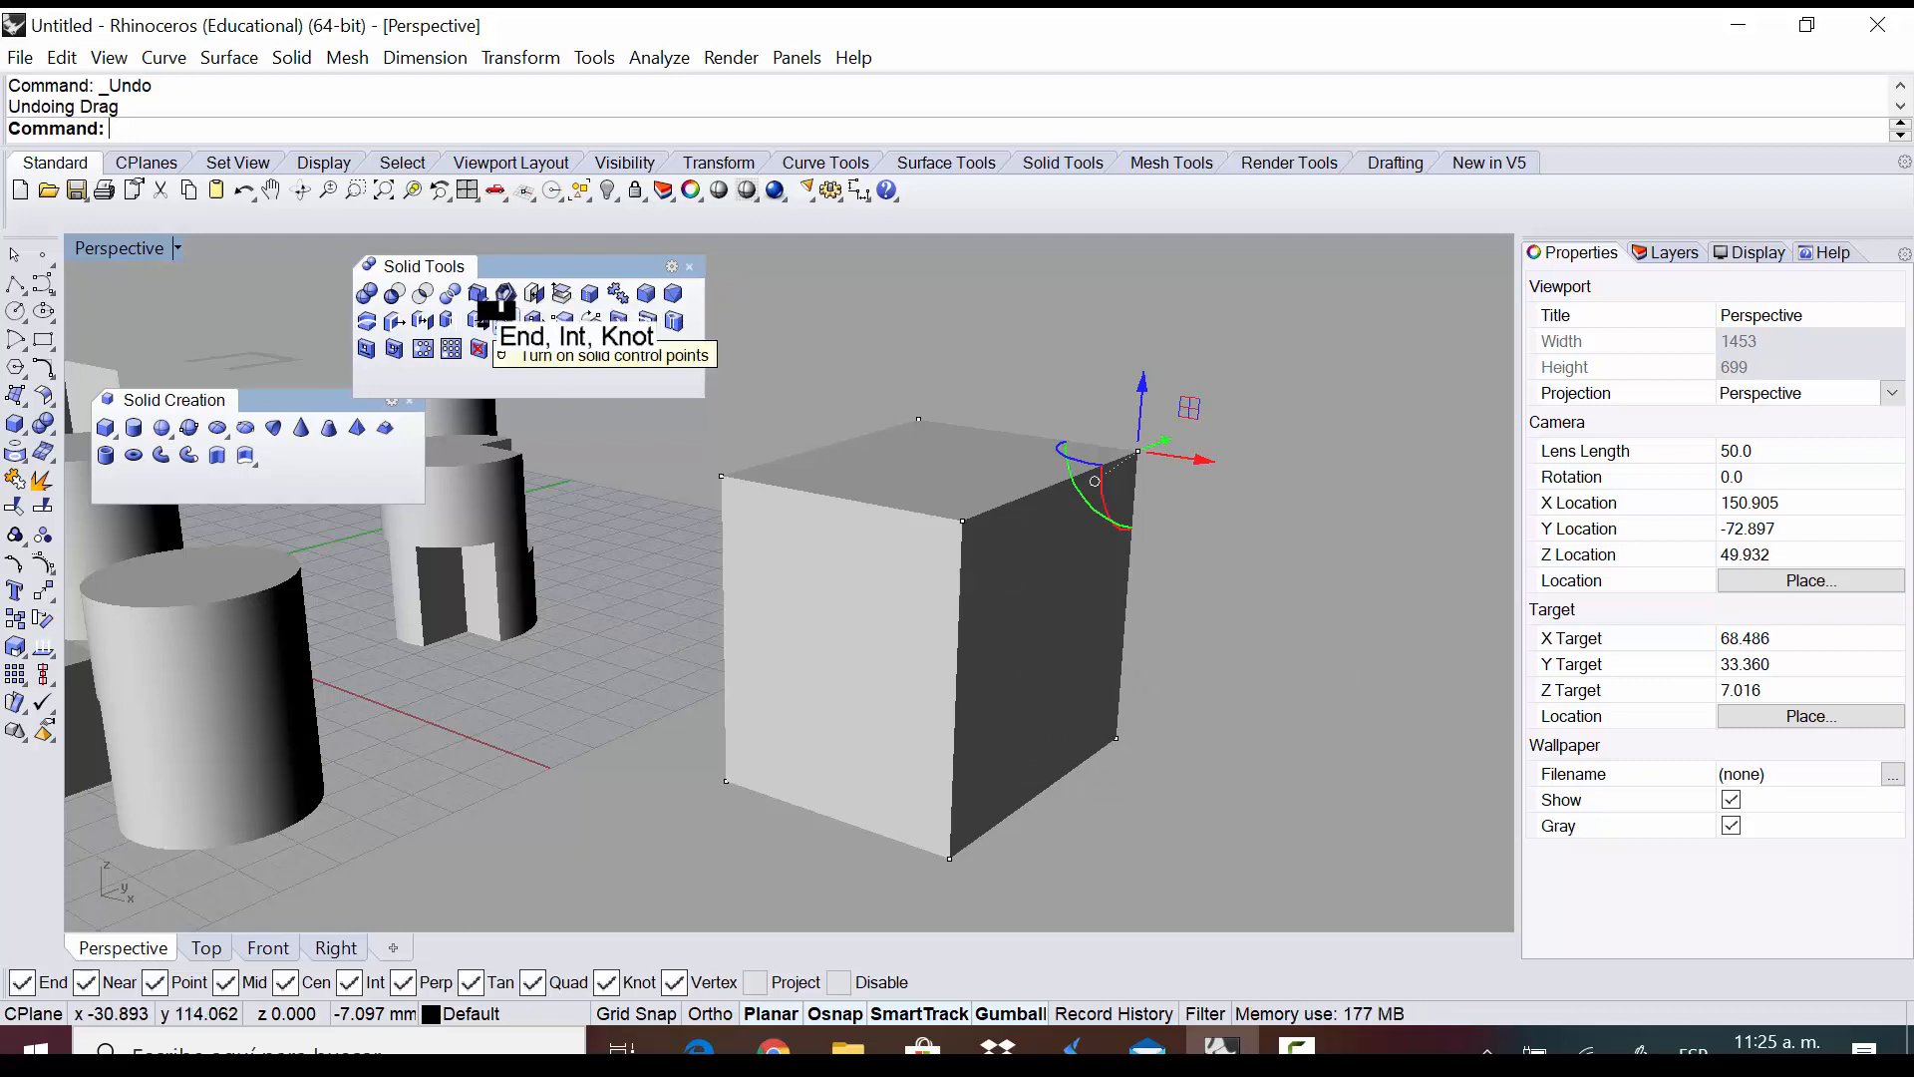
left_click(992, 339)
Turn on the solid edit points of the nearest notched cylinder and raise its top face point by about 3.7 mm
scroll(1200, 504, "down", 3)
left_click(522, 601)
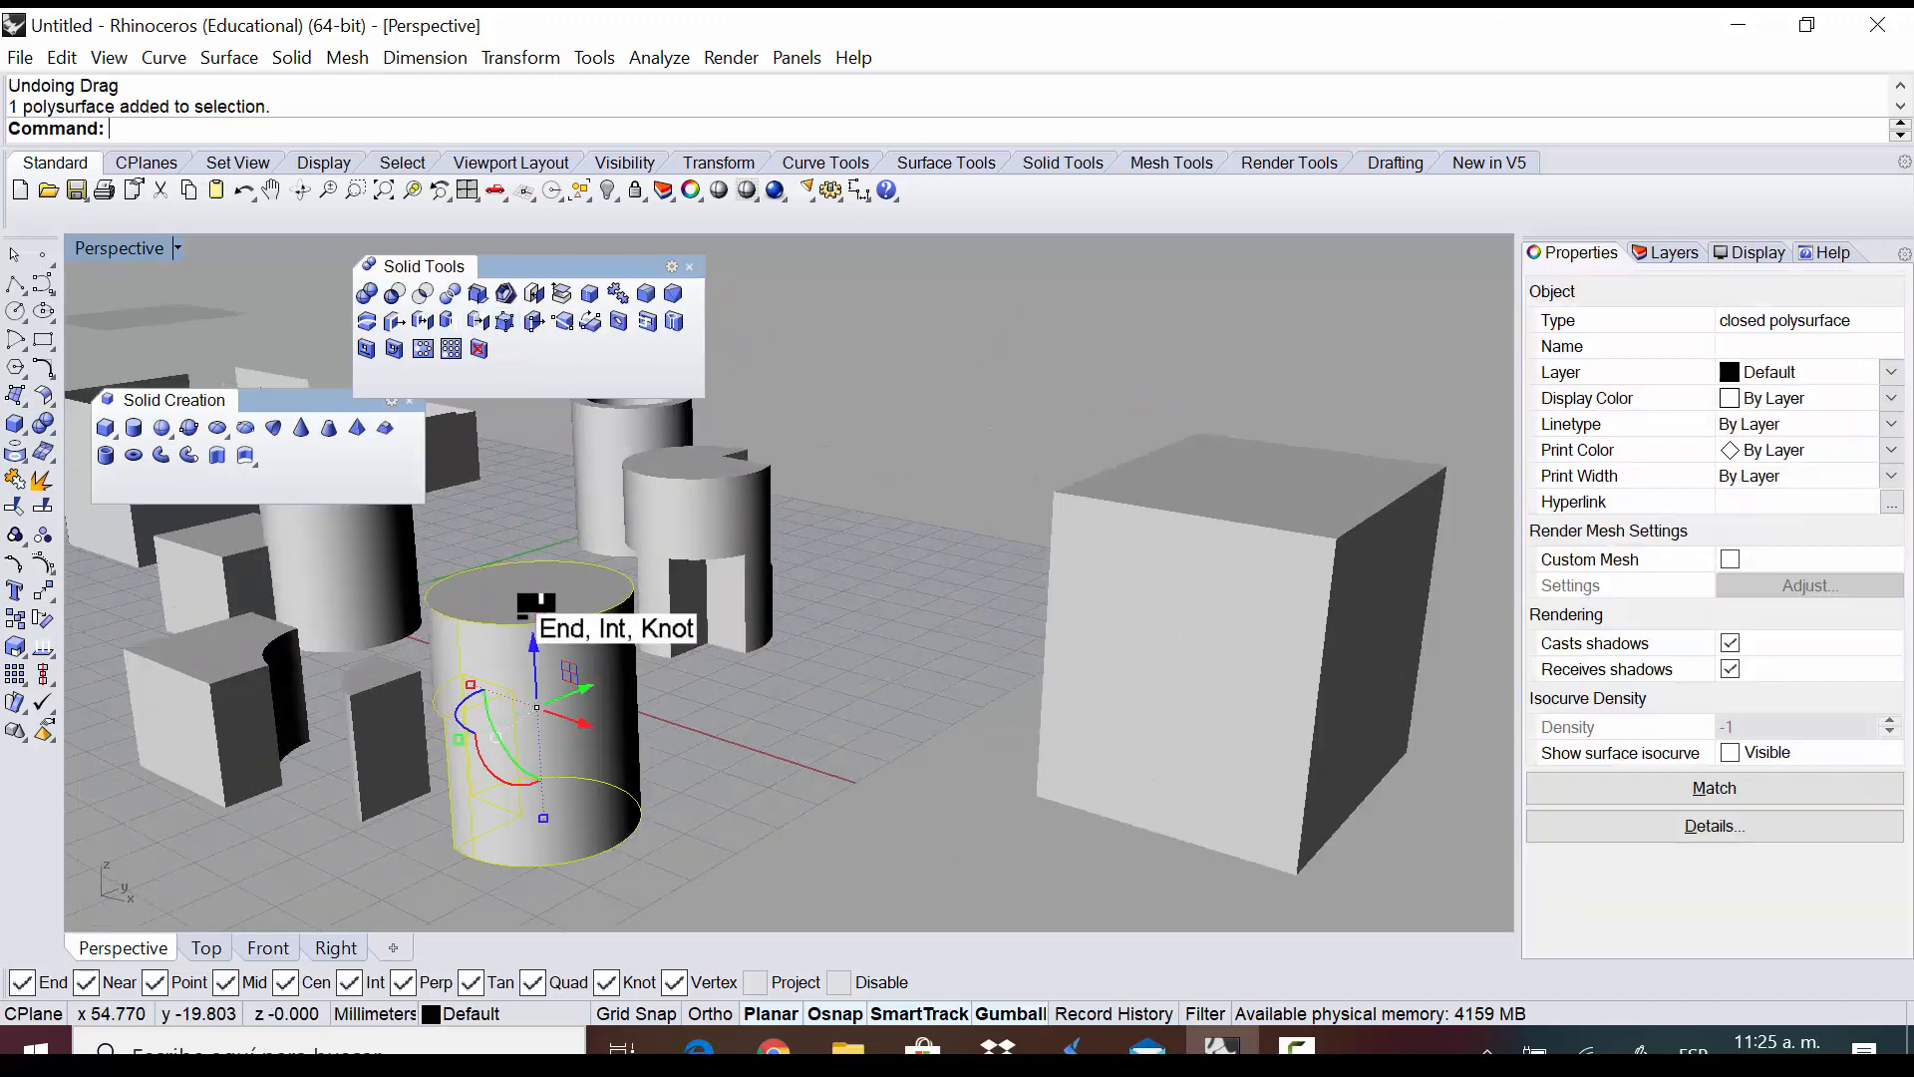
scroll(833, 740, "down", 5)
scroll(634, 710, "up", 5)
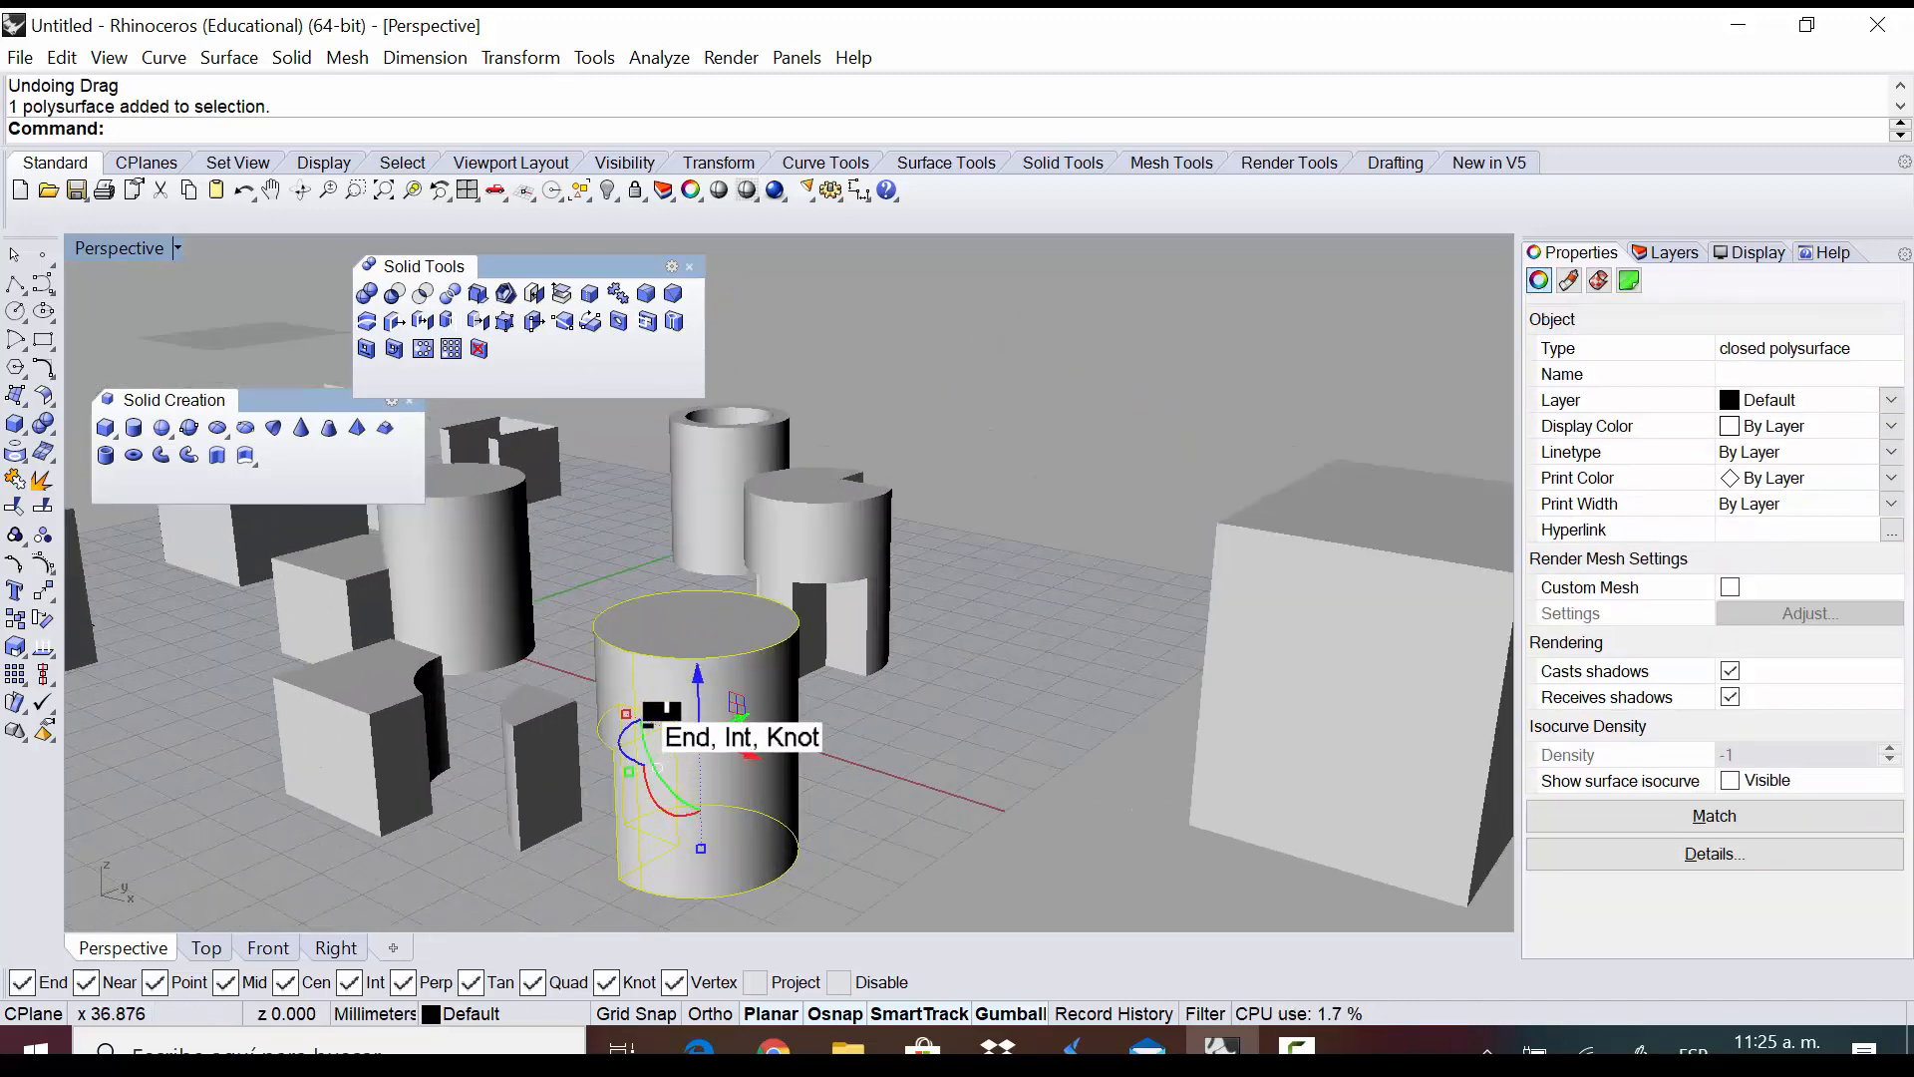
left_click(506, 317)
right_click_drag(705, 653, 766, 623)
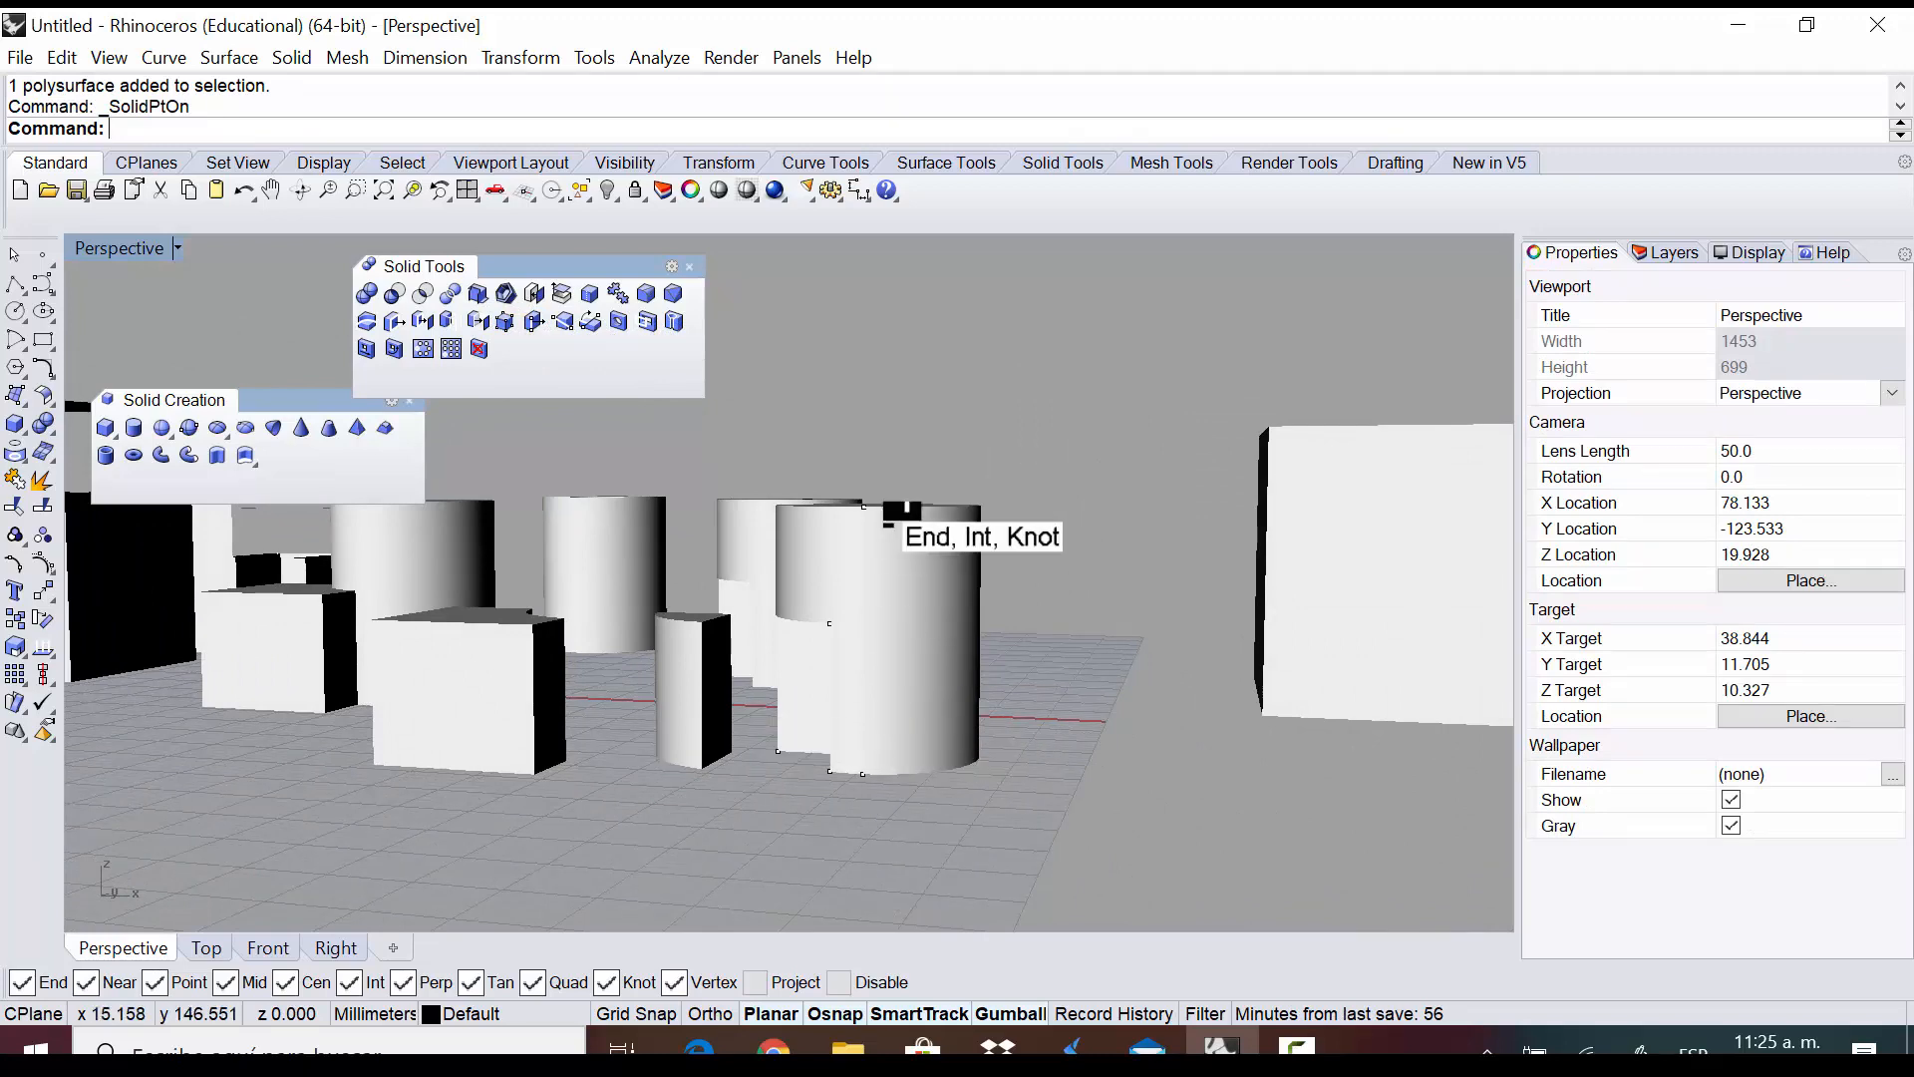
right_click_drag(892, 534, 815, 654)
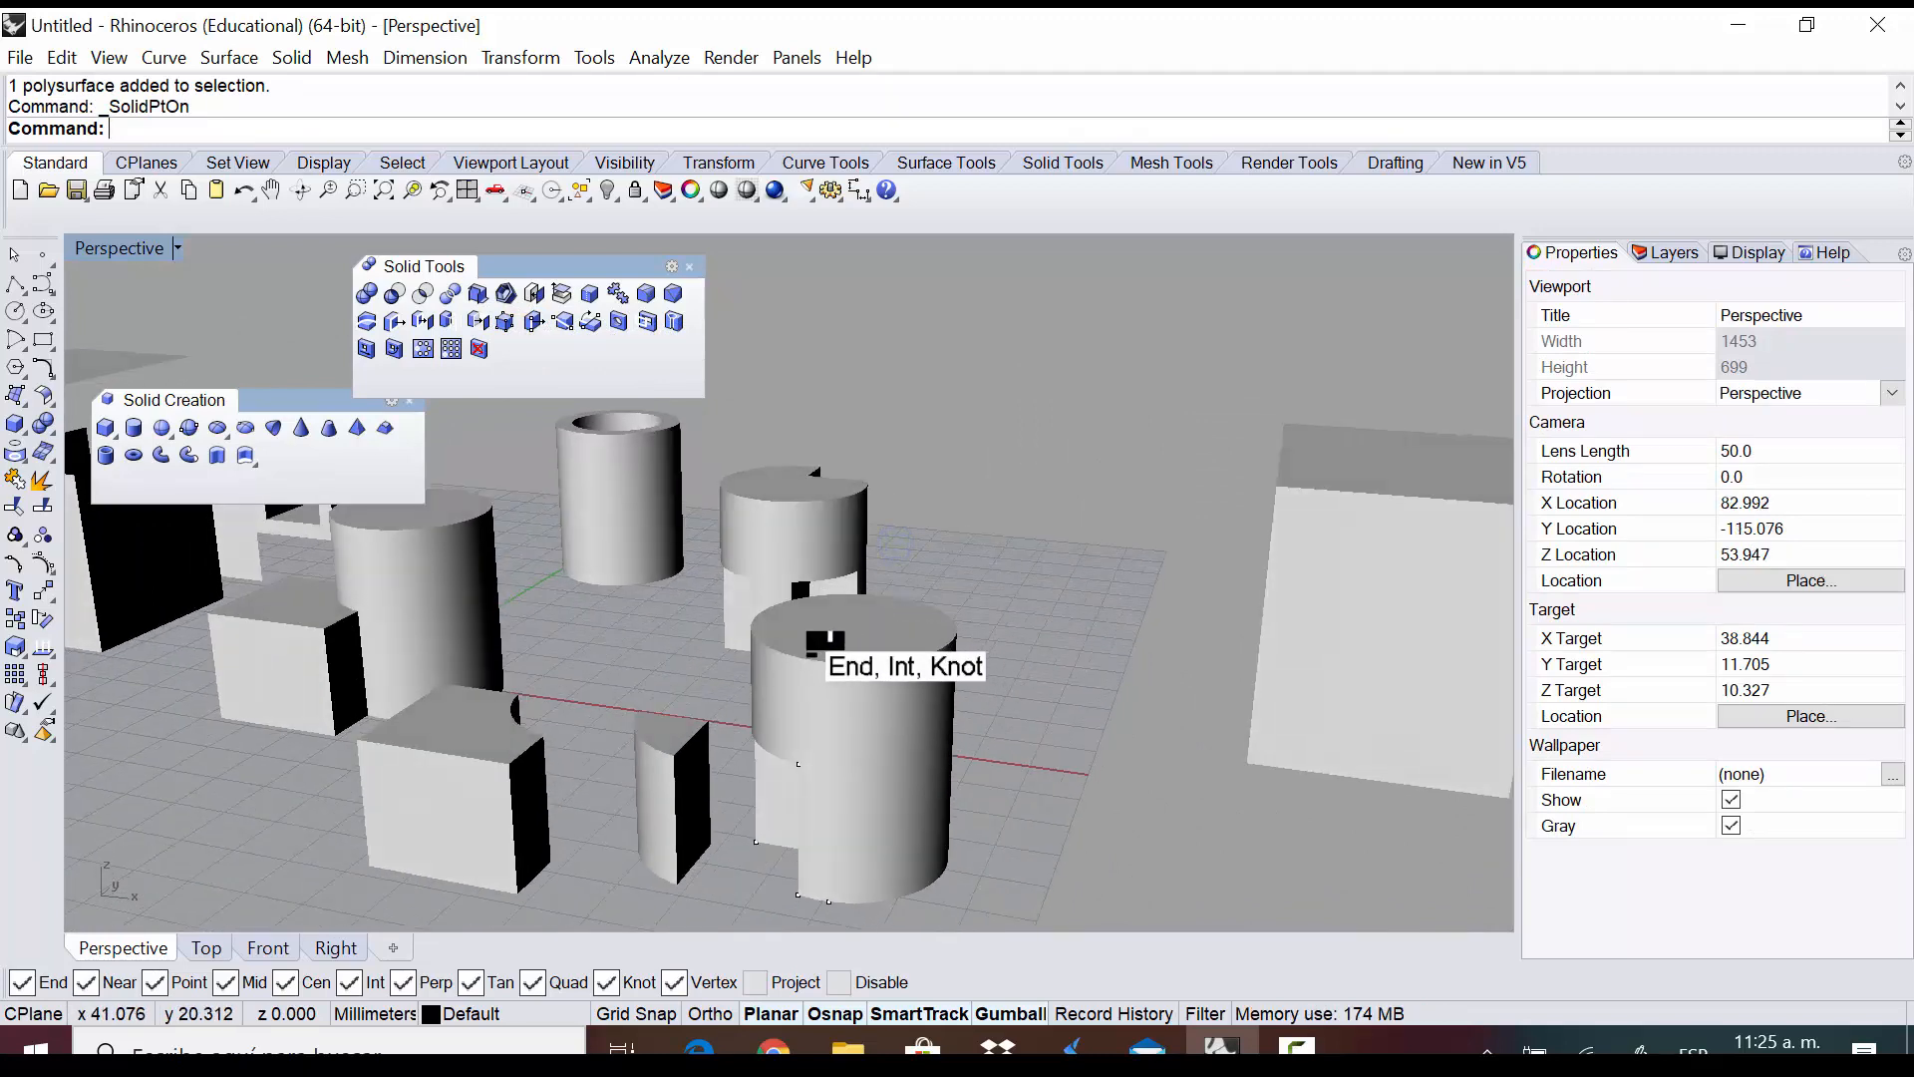
left_click_drag(812, 596, 802, 543)
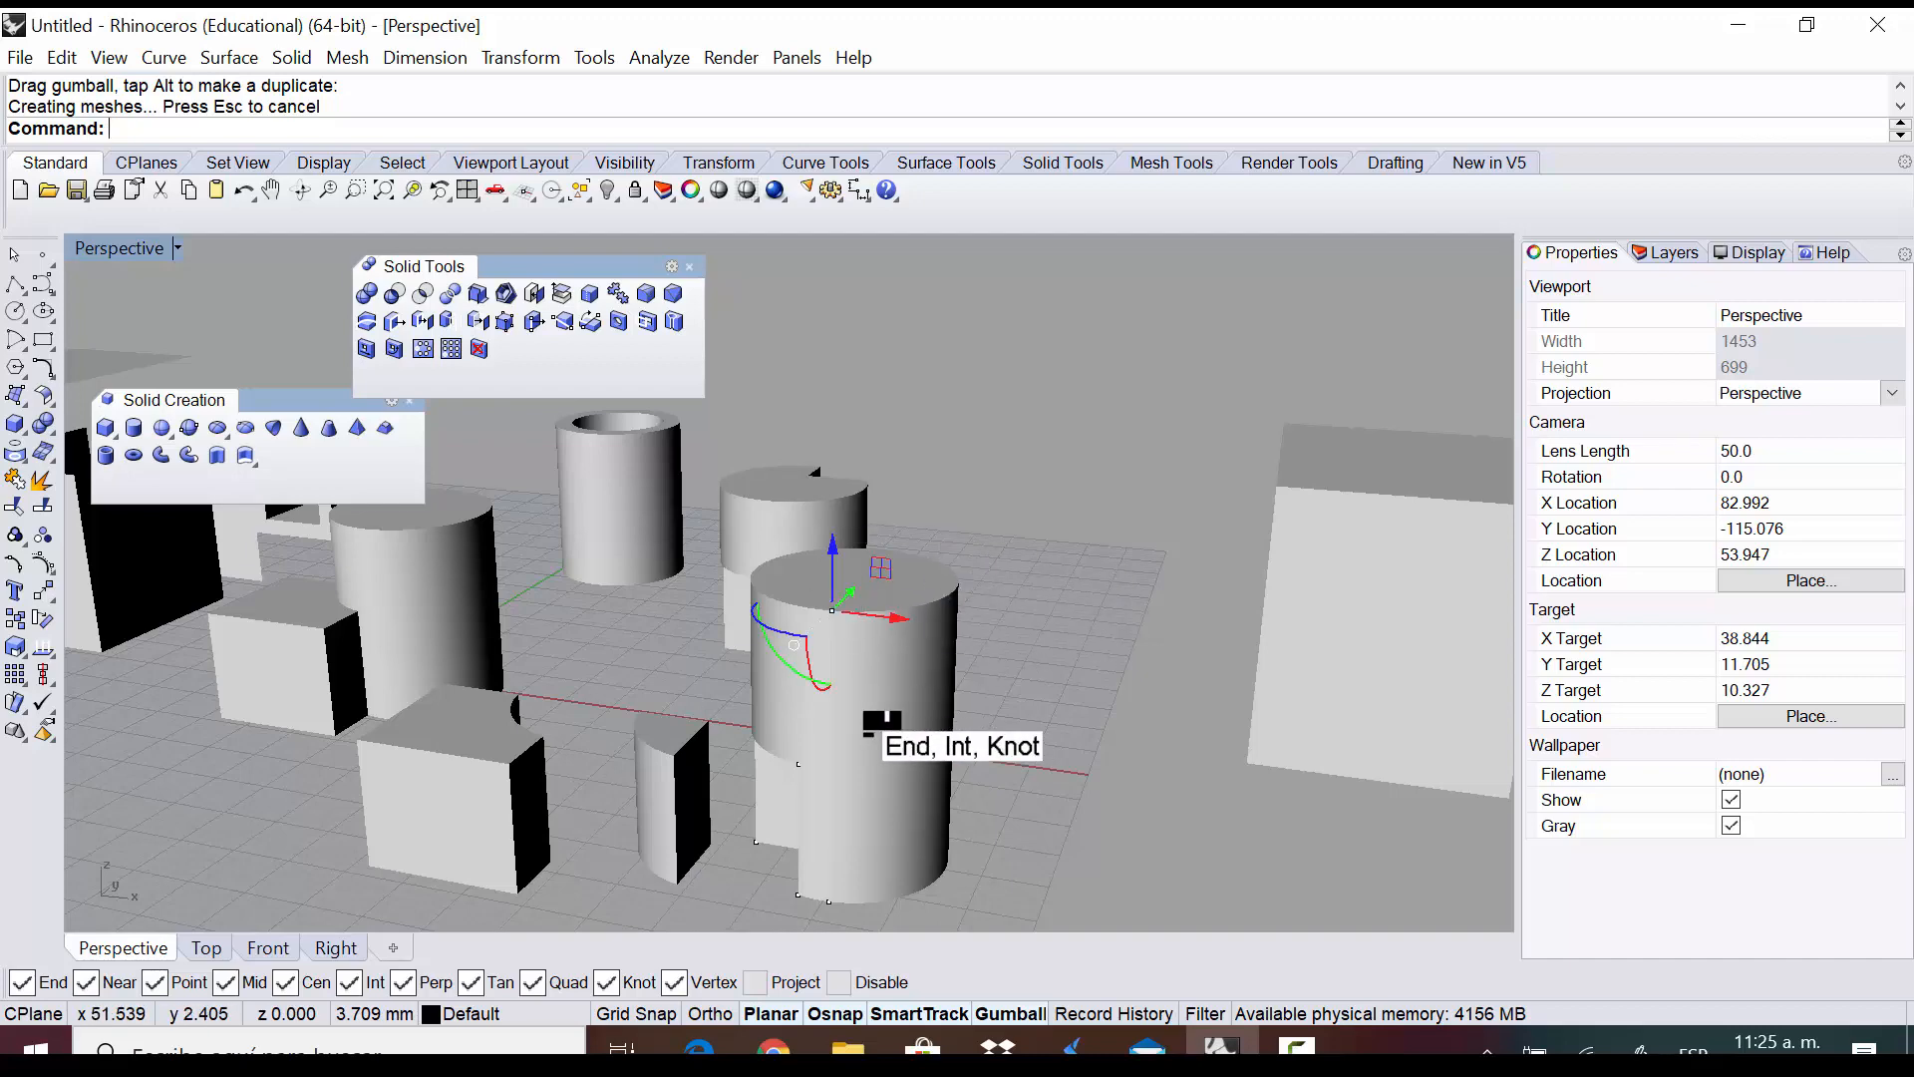
Try to shift the upper corner point of the cylinder's notch sideways by about 2.2 mm, and undo the move
right_click_drag(887, 728, 967, 714)
scroll(944, 743, "up", 6)
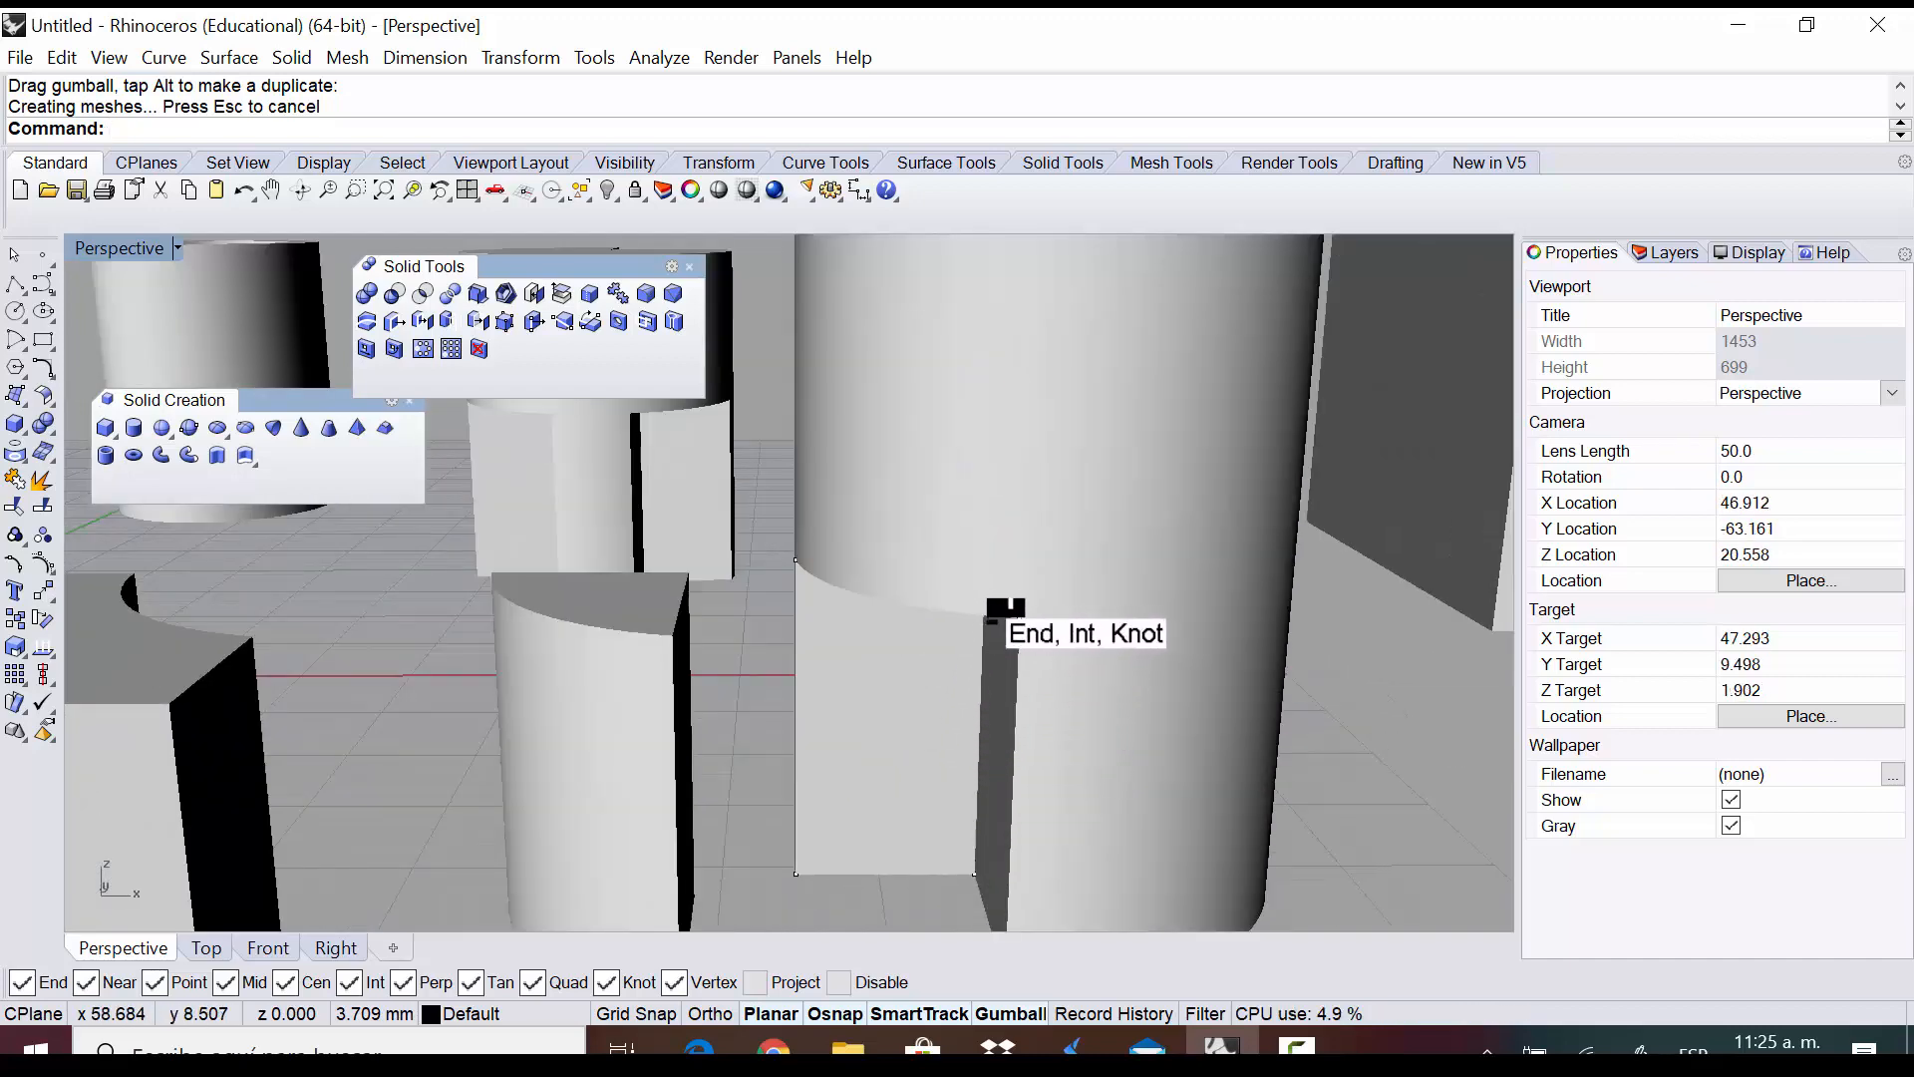
left_click(1018, 617)
left_click_drag(1074, 617, 1156, 616)
scroll(1029, 578, "down", 10)
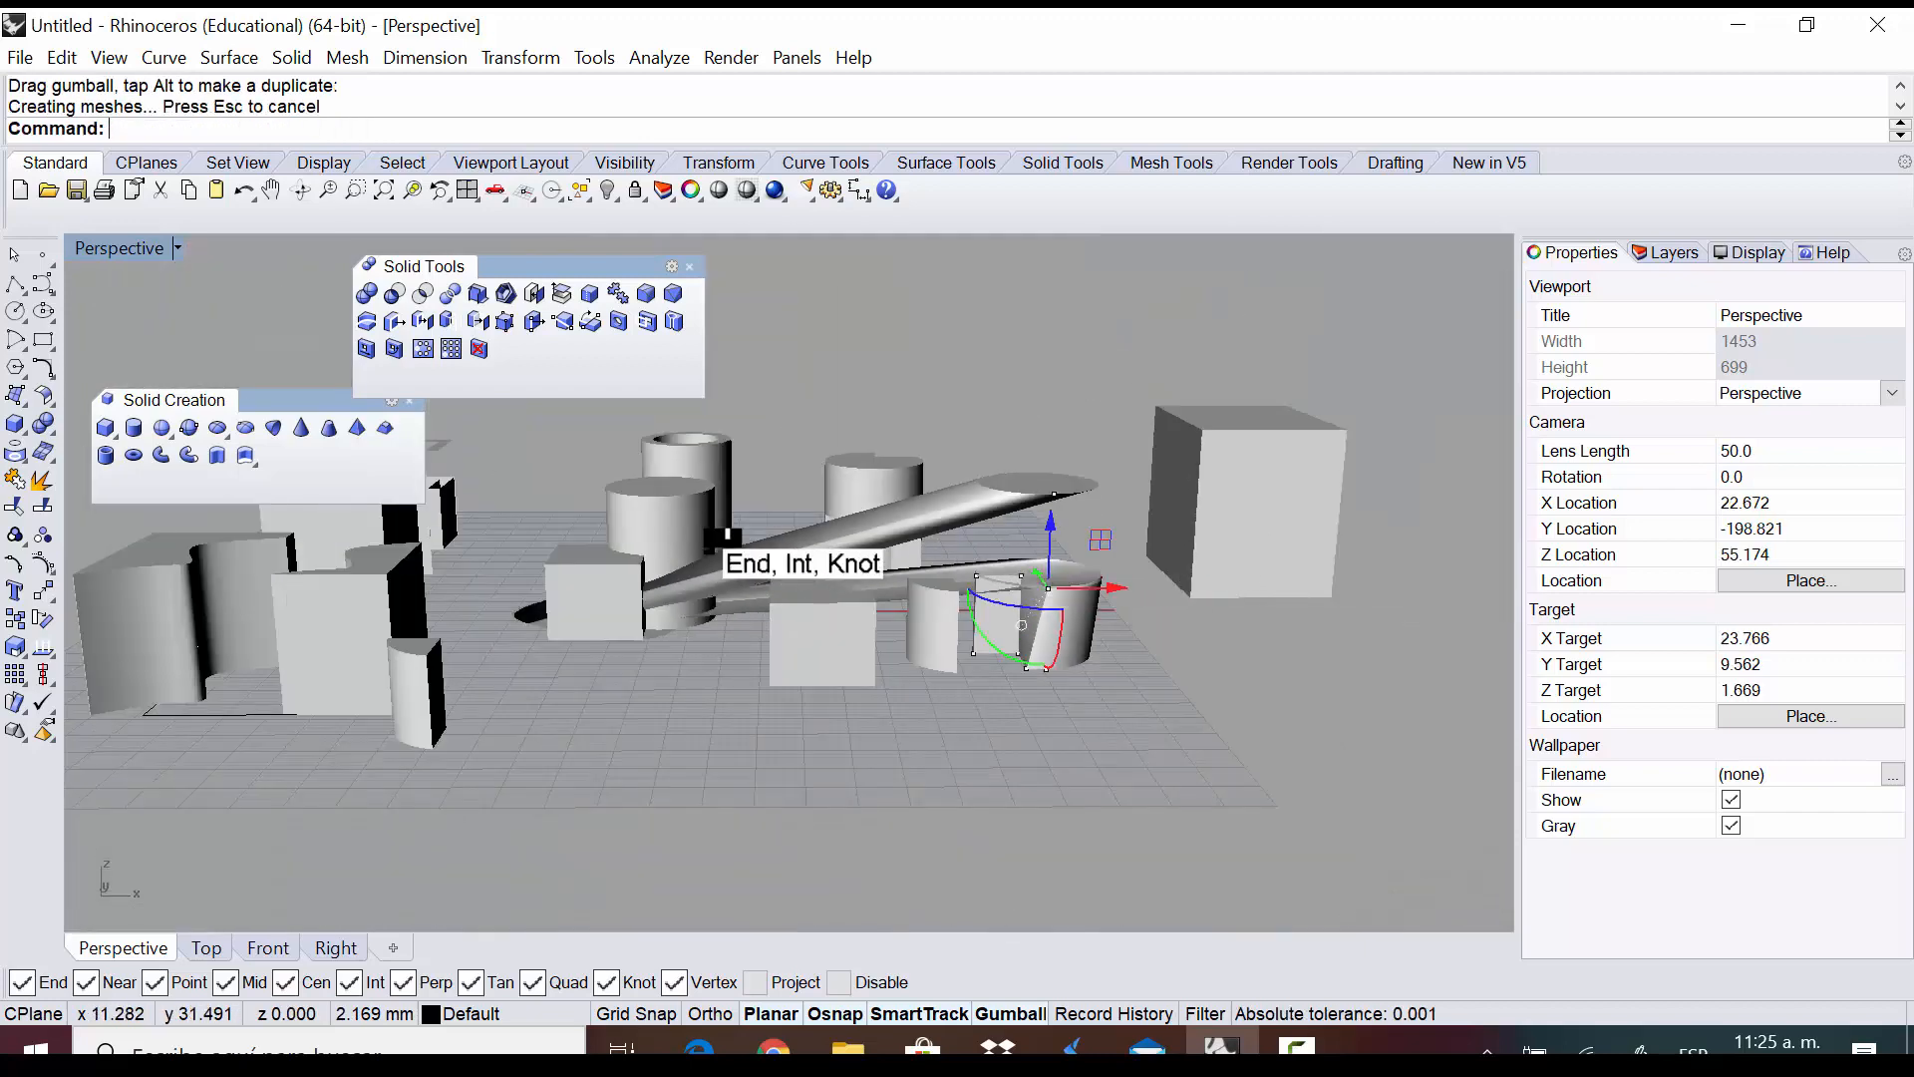
key("ctrl+z")
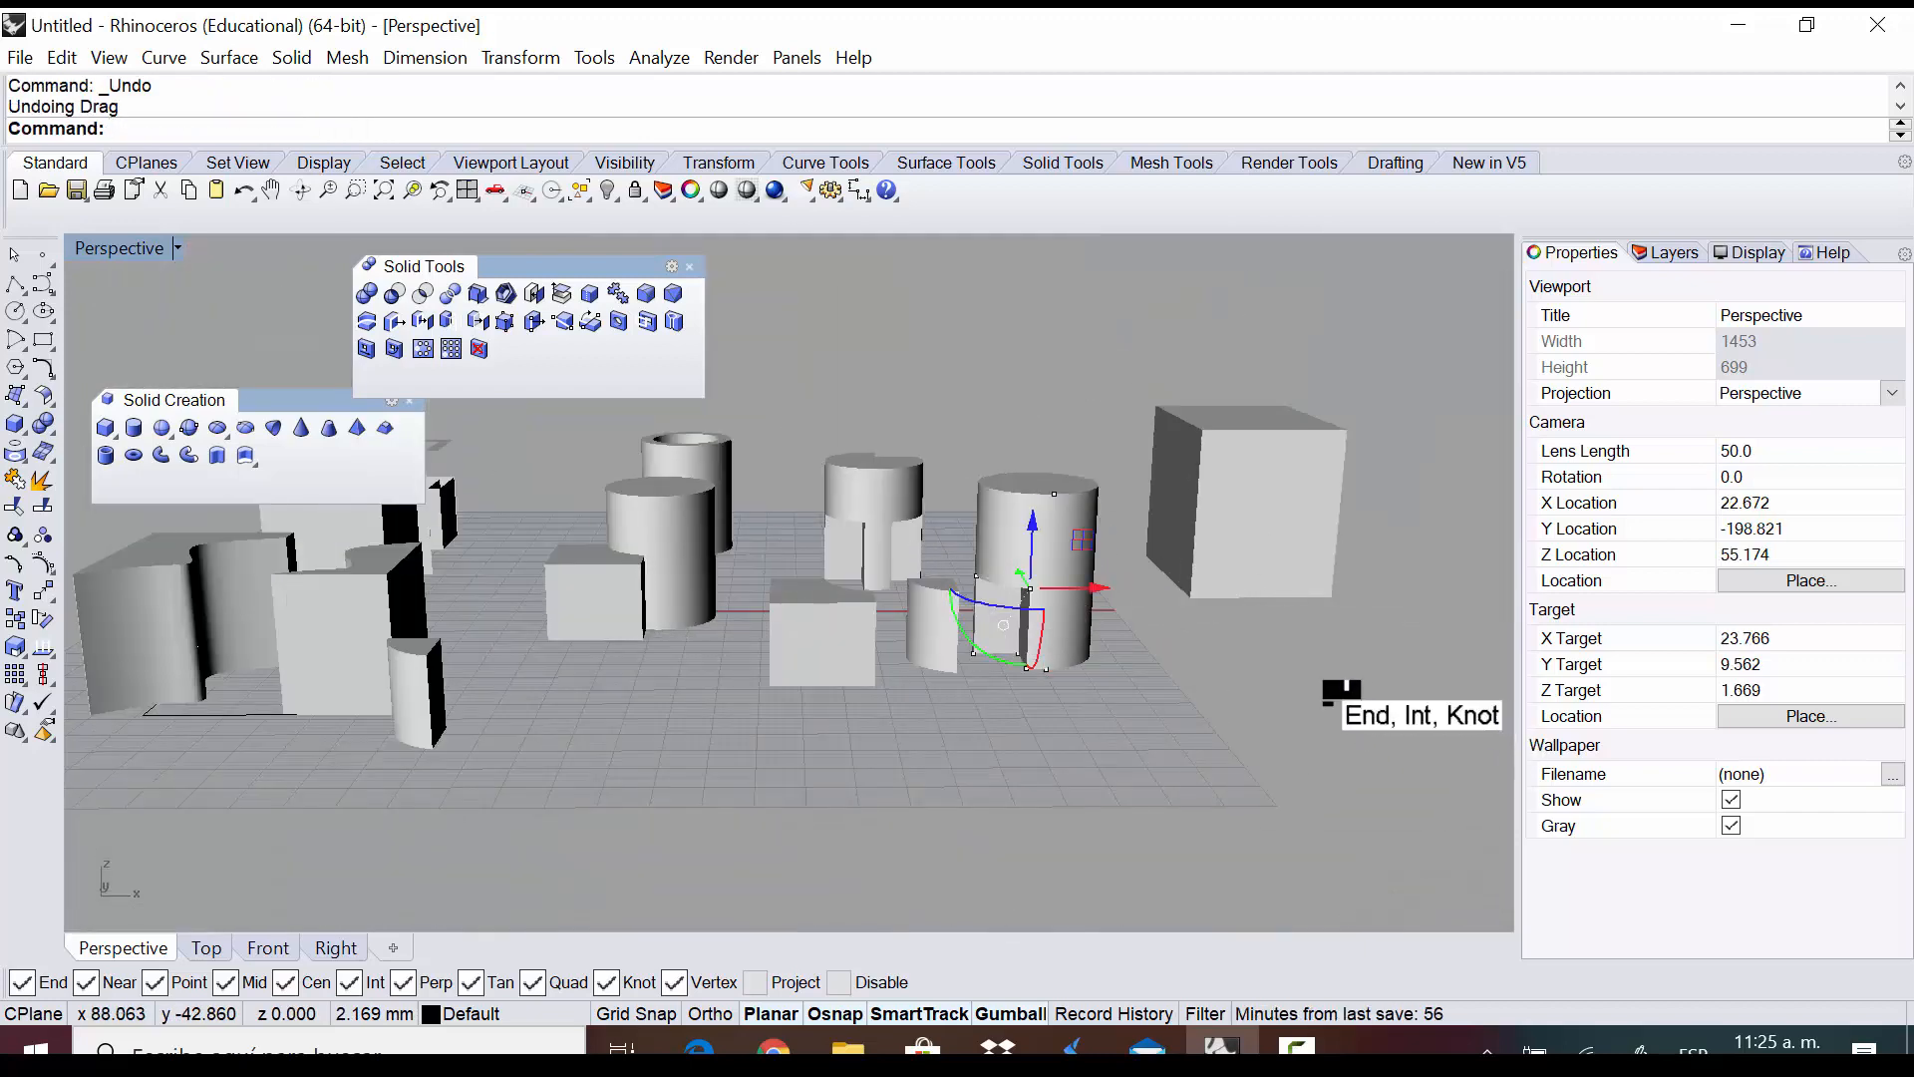
Turn off the notched cylinder's solid edit points
right_click_drag(1319, 701, 946, 695)
scroll(965, 588, "down", 6)
right_click_drag(969, 625, 1143, 660)
scroll(969, 625, "up", 5)
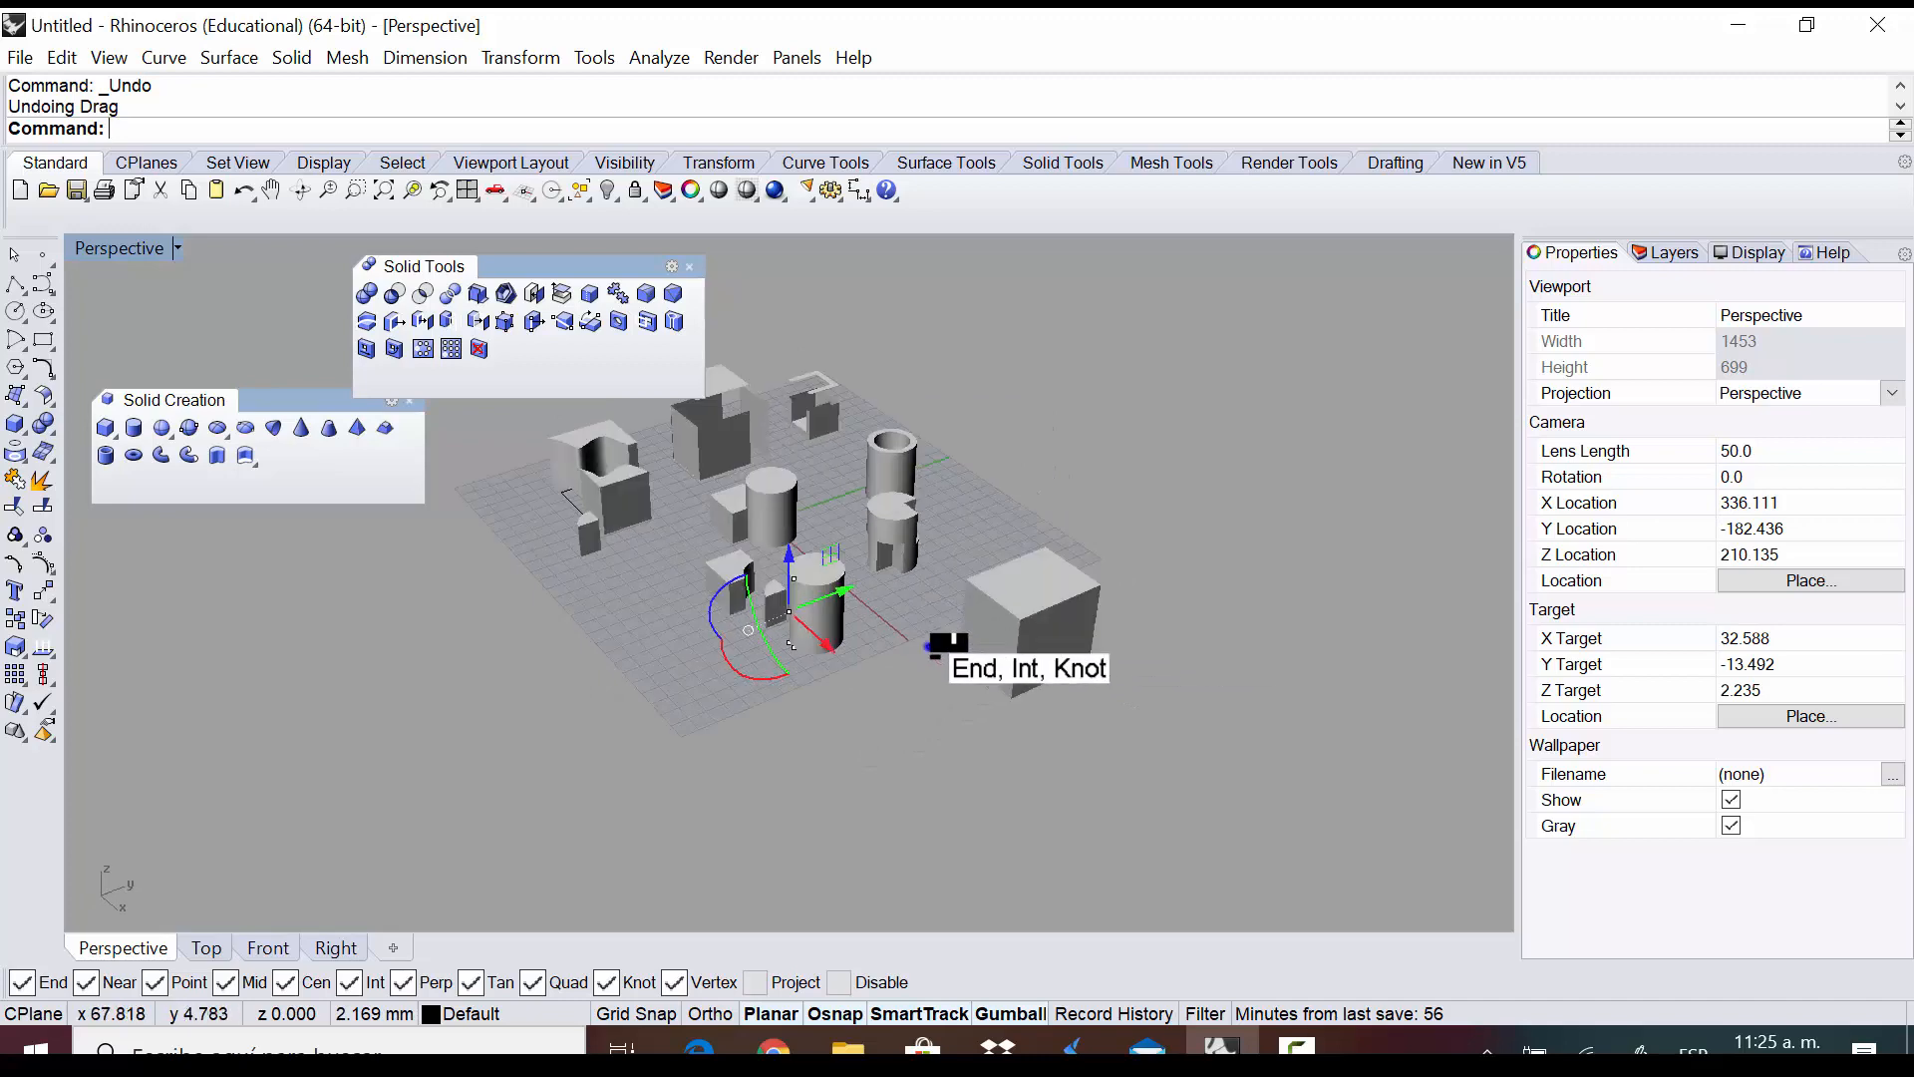
right_click_drag(969, 625, 1087, 626)
left_click(1191, 486)
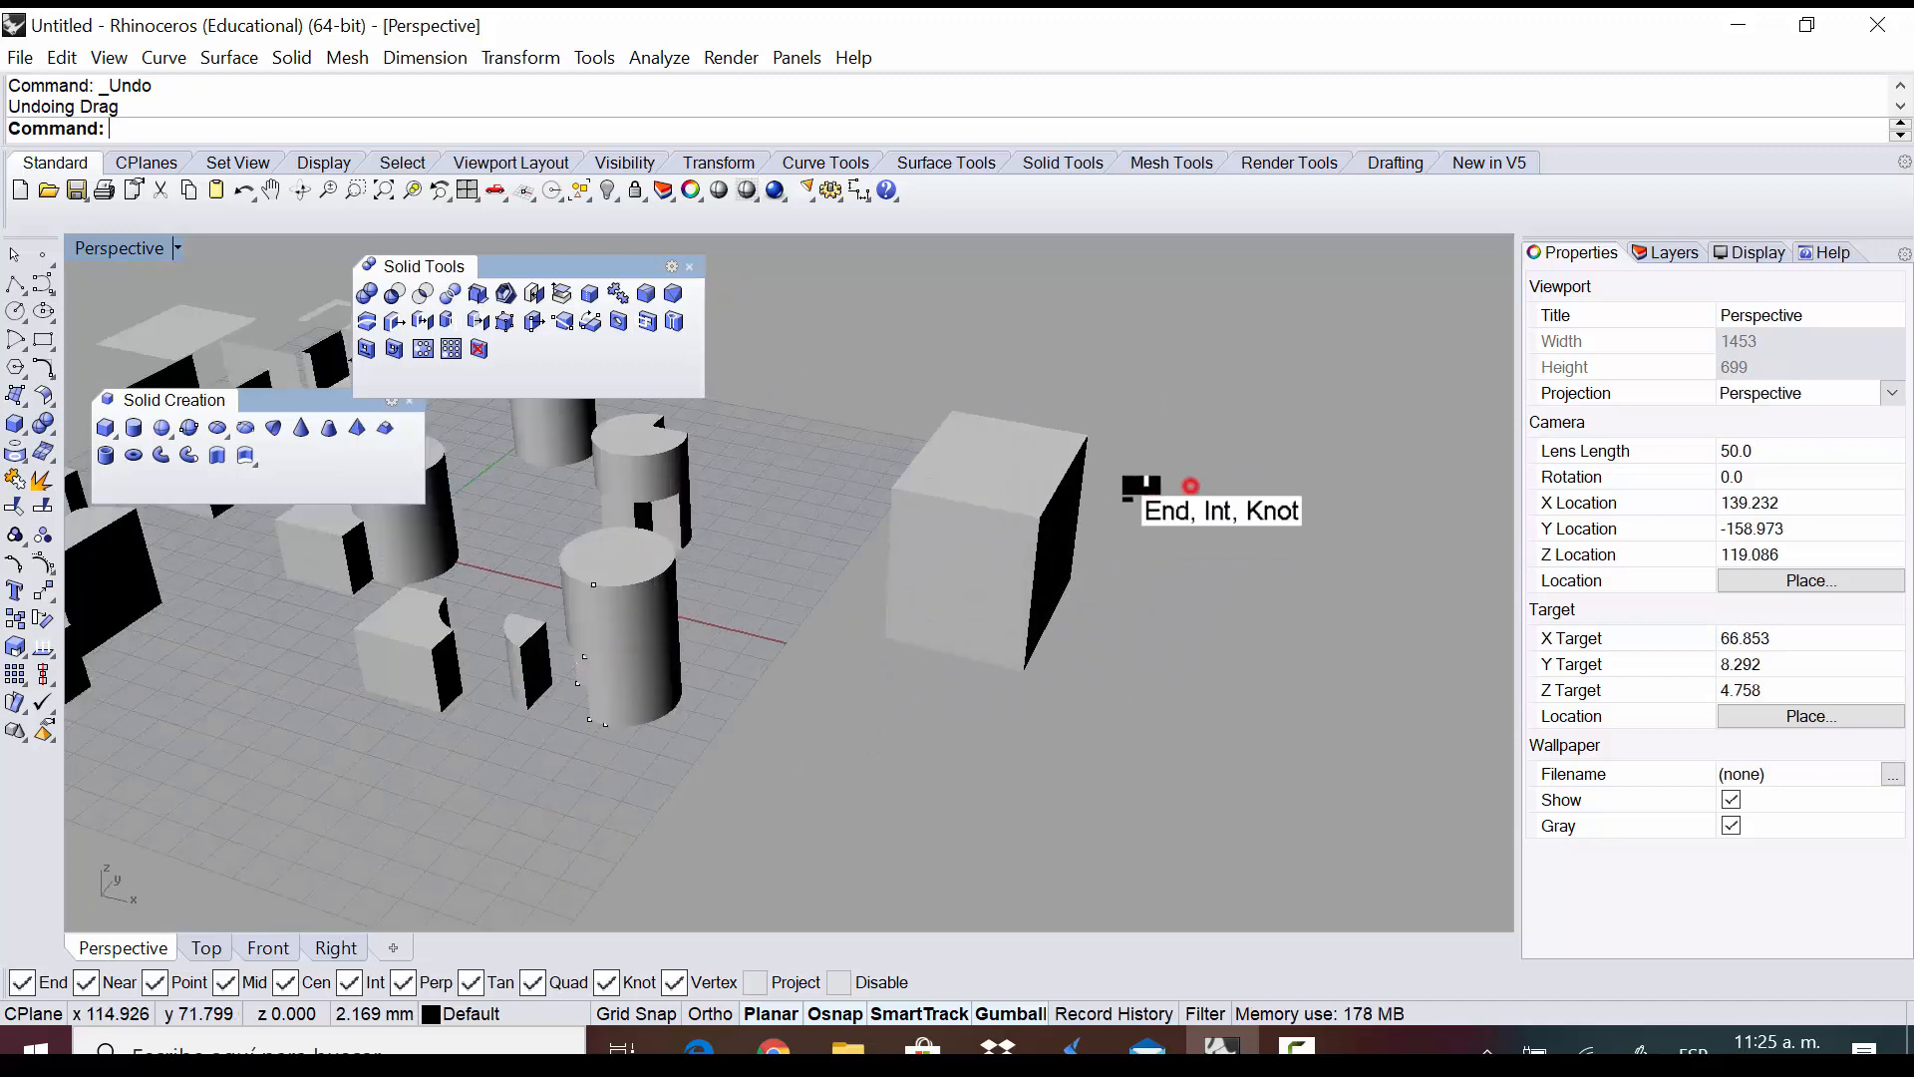
right_click_drag(830, 615, 859, 619)
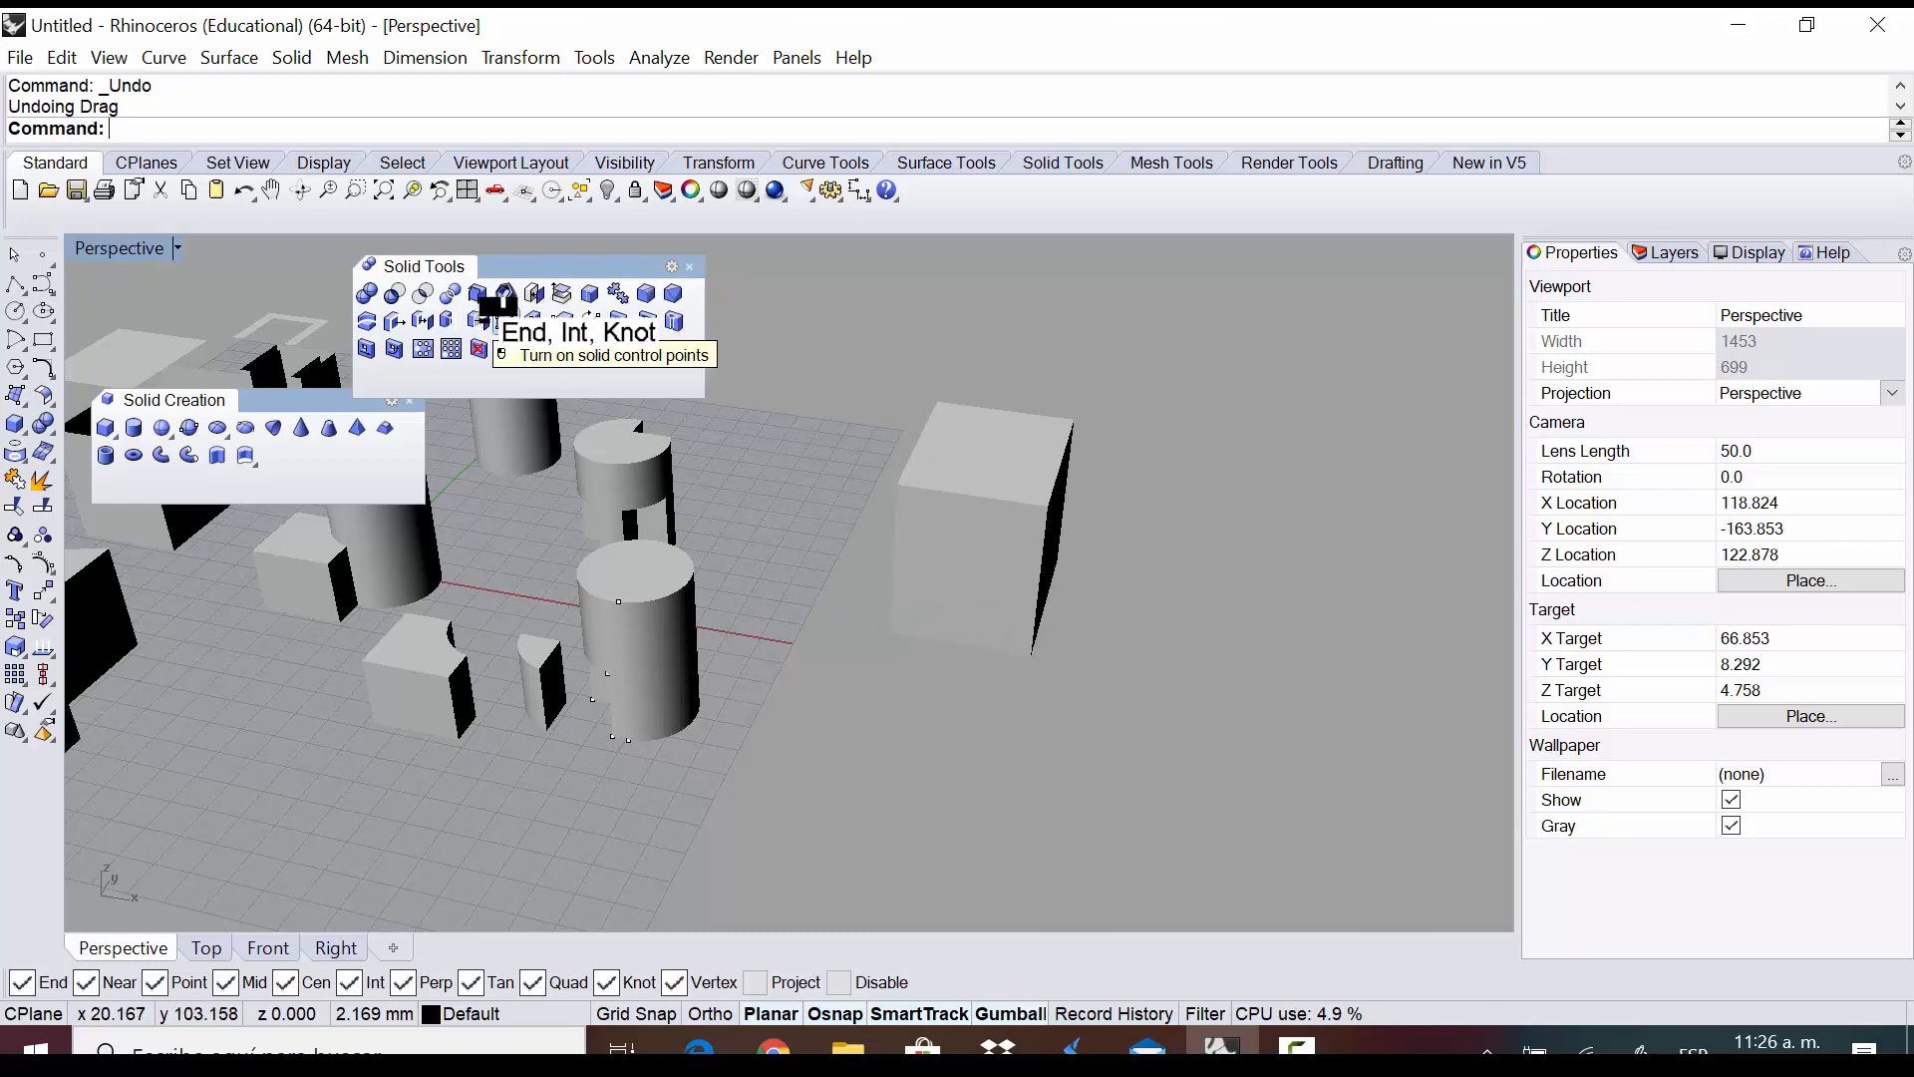
scroll(888, 580, "down", 4)
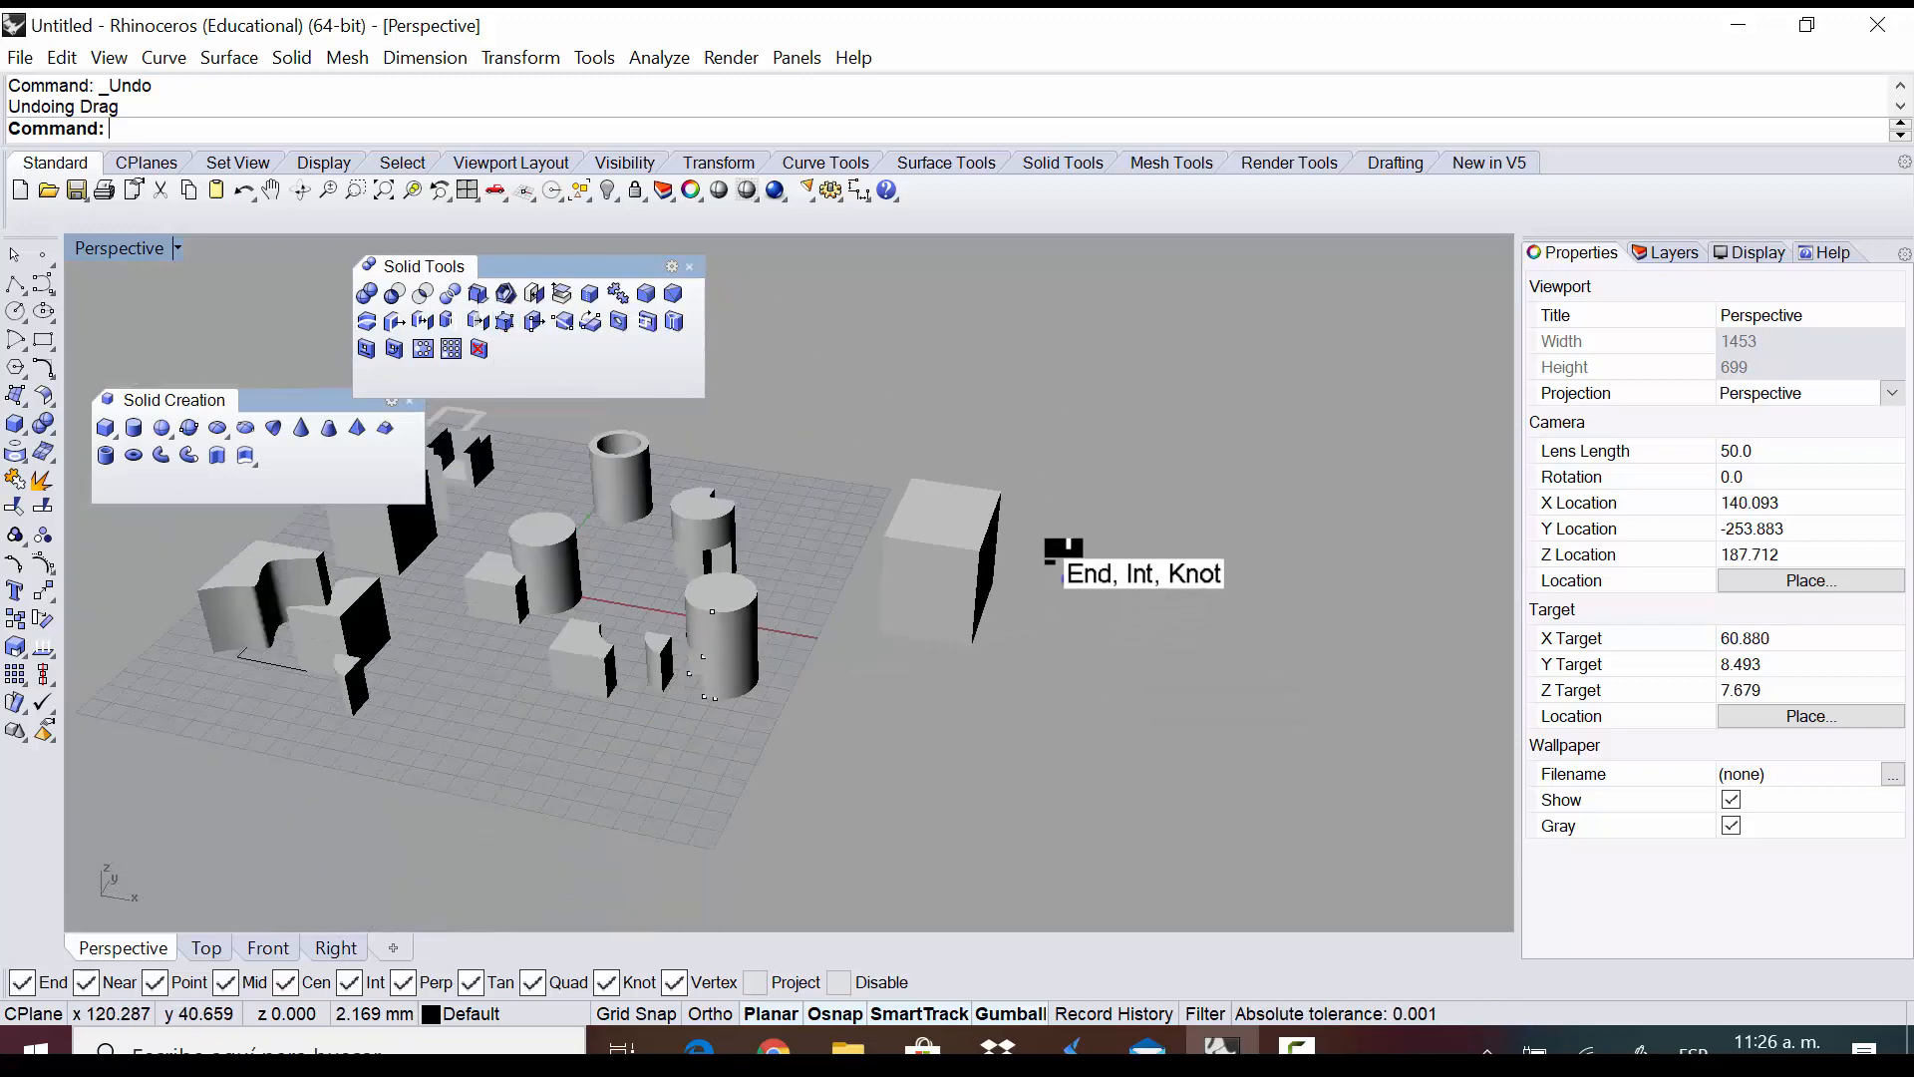
right_click_drag(1067, 564, 1040, 445)
scroll(1025, 435, "up", 2)
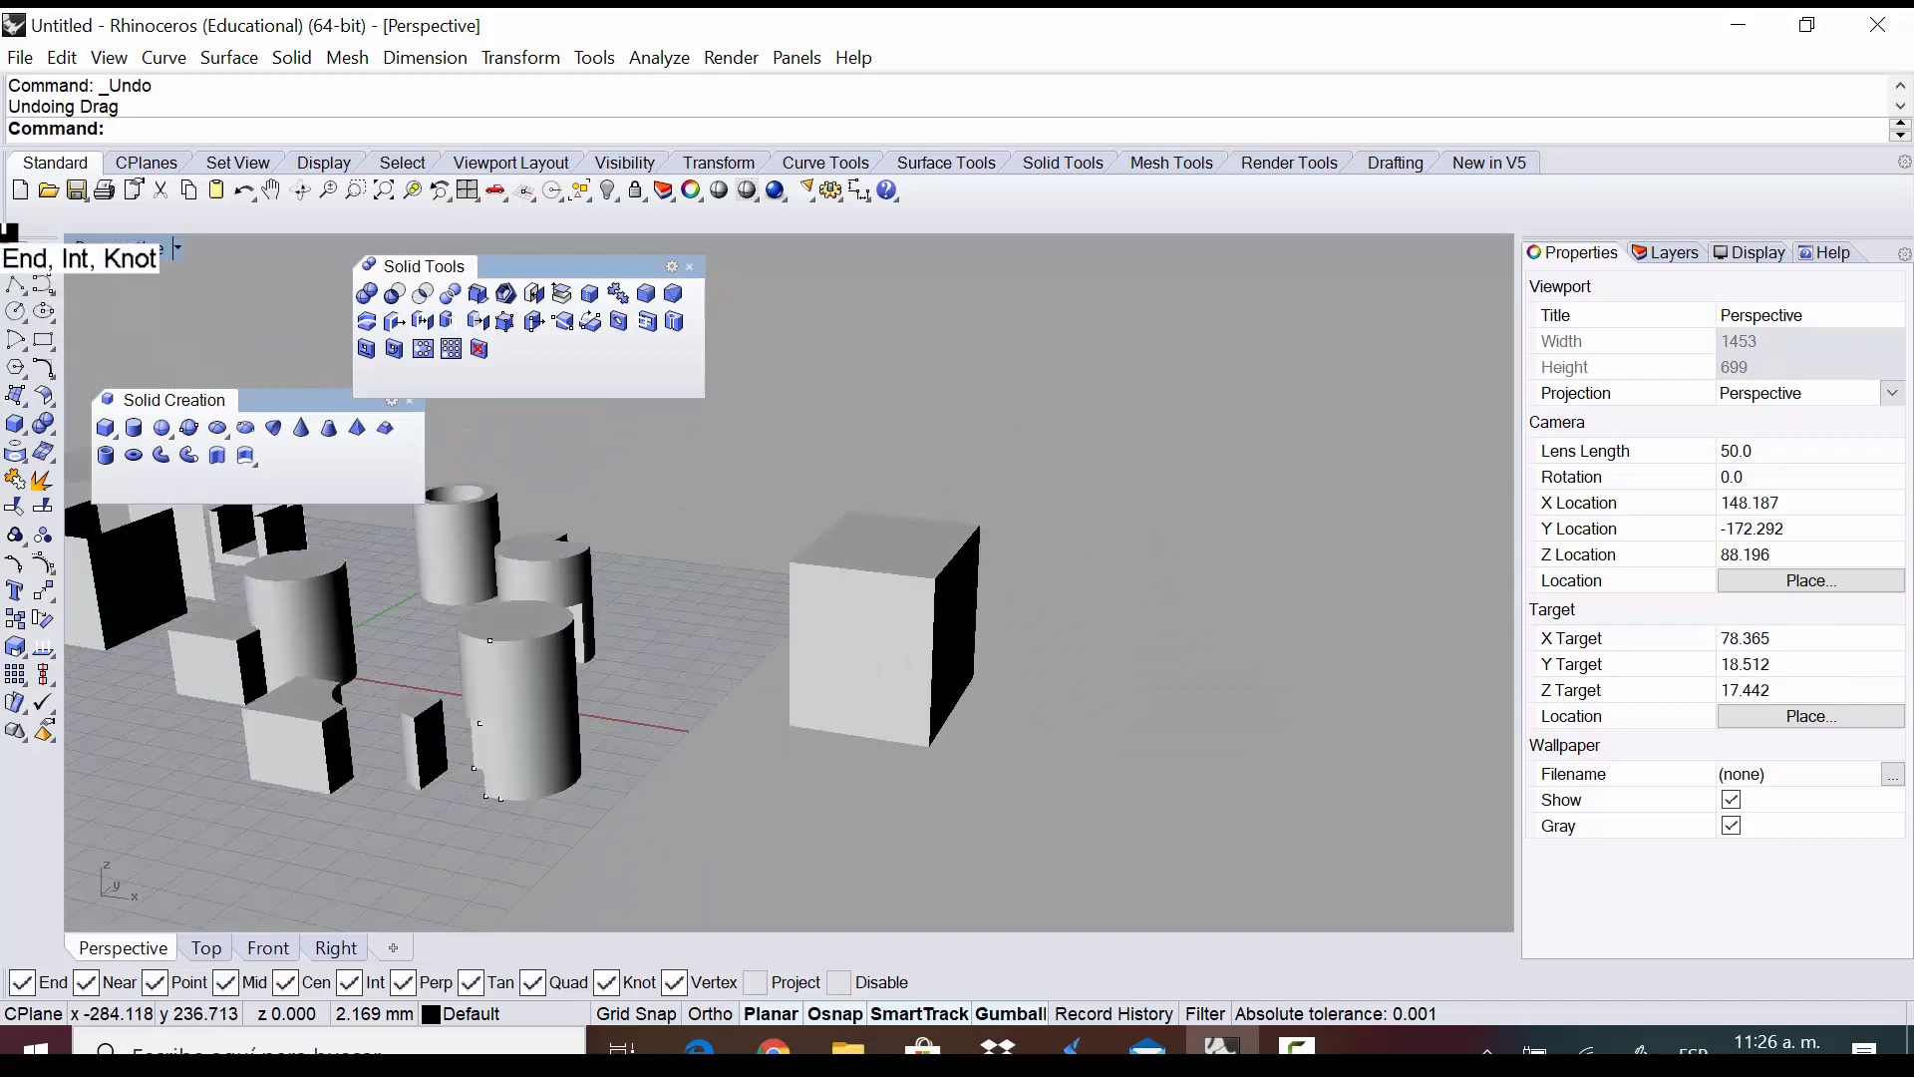
left_click(10, 246)
left_click(685, 475)
scroll(746, 560, "down", 4)
scroll(478, 590, "up", 4)
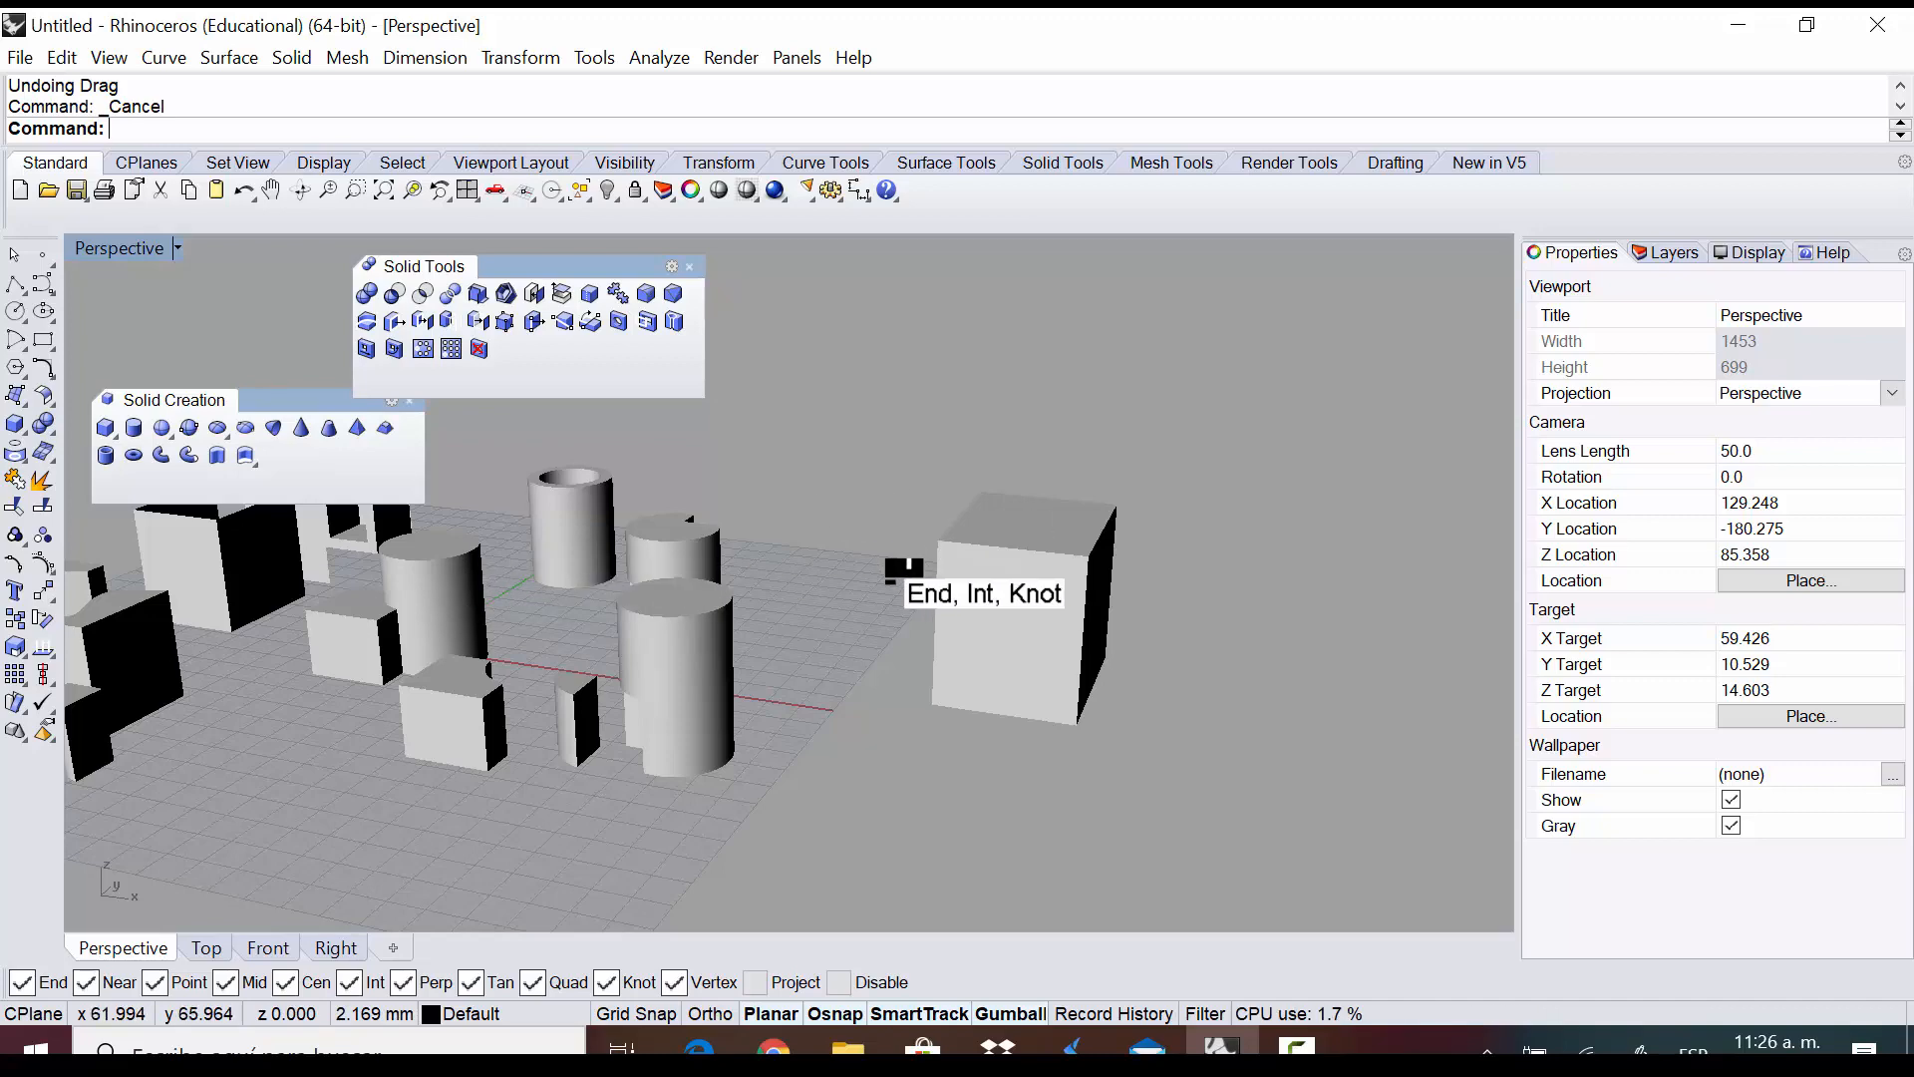
scroll(906, 569, "down", 6)
scroll(558, 566, "up", 6)
scroll(1296, 538, "down", 4)
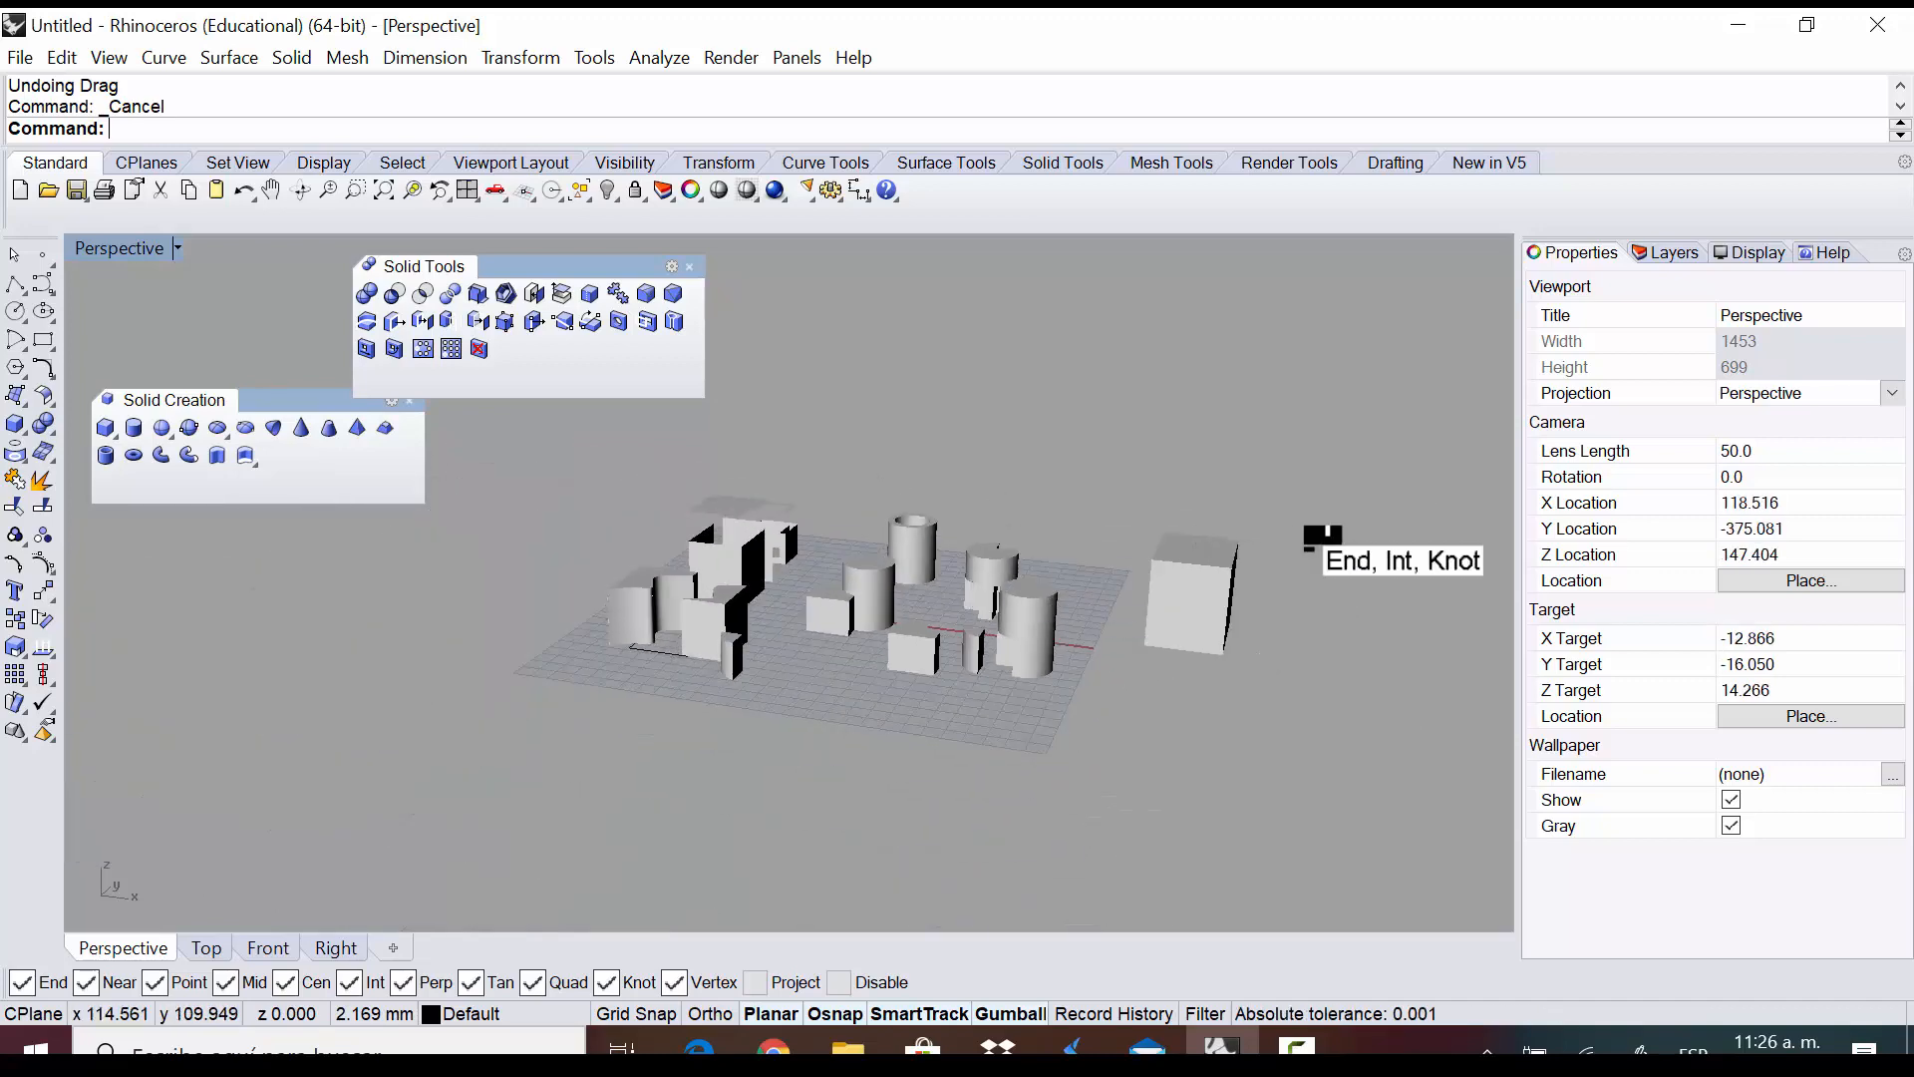
Cut a non-through round hole with depth 3 and radius 5 into the large box's top face
scroll(1406, 564, "up", 2)
scroll(1232, 538, "up", 4)
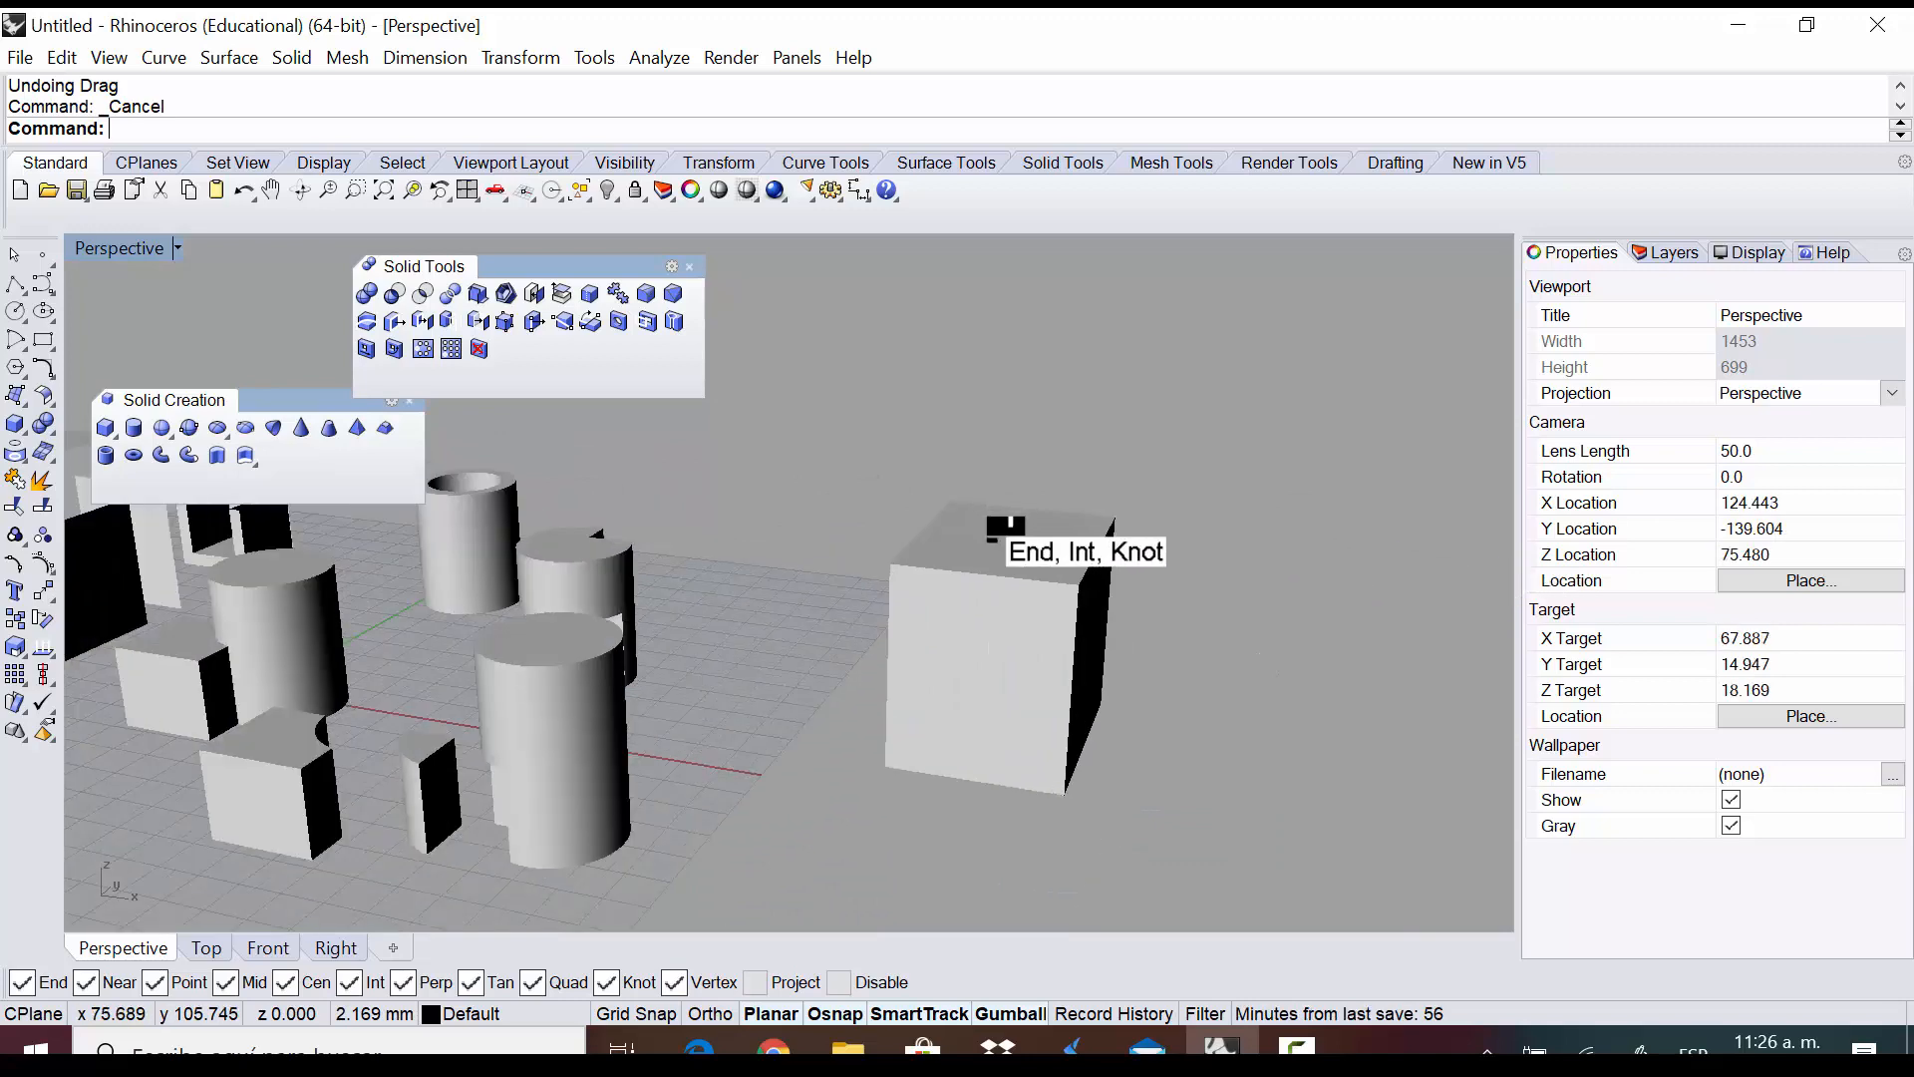
mouse_move(1262, 601)
right_mouse_down()
mouse_move(1100, 584)
mouse_move(1254, 626)
right_mouse_up()
scroll(1246, 598, "up", 2)
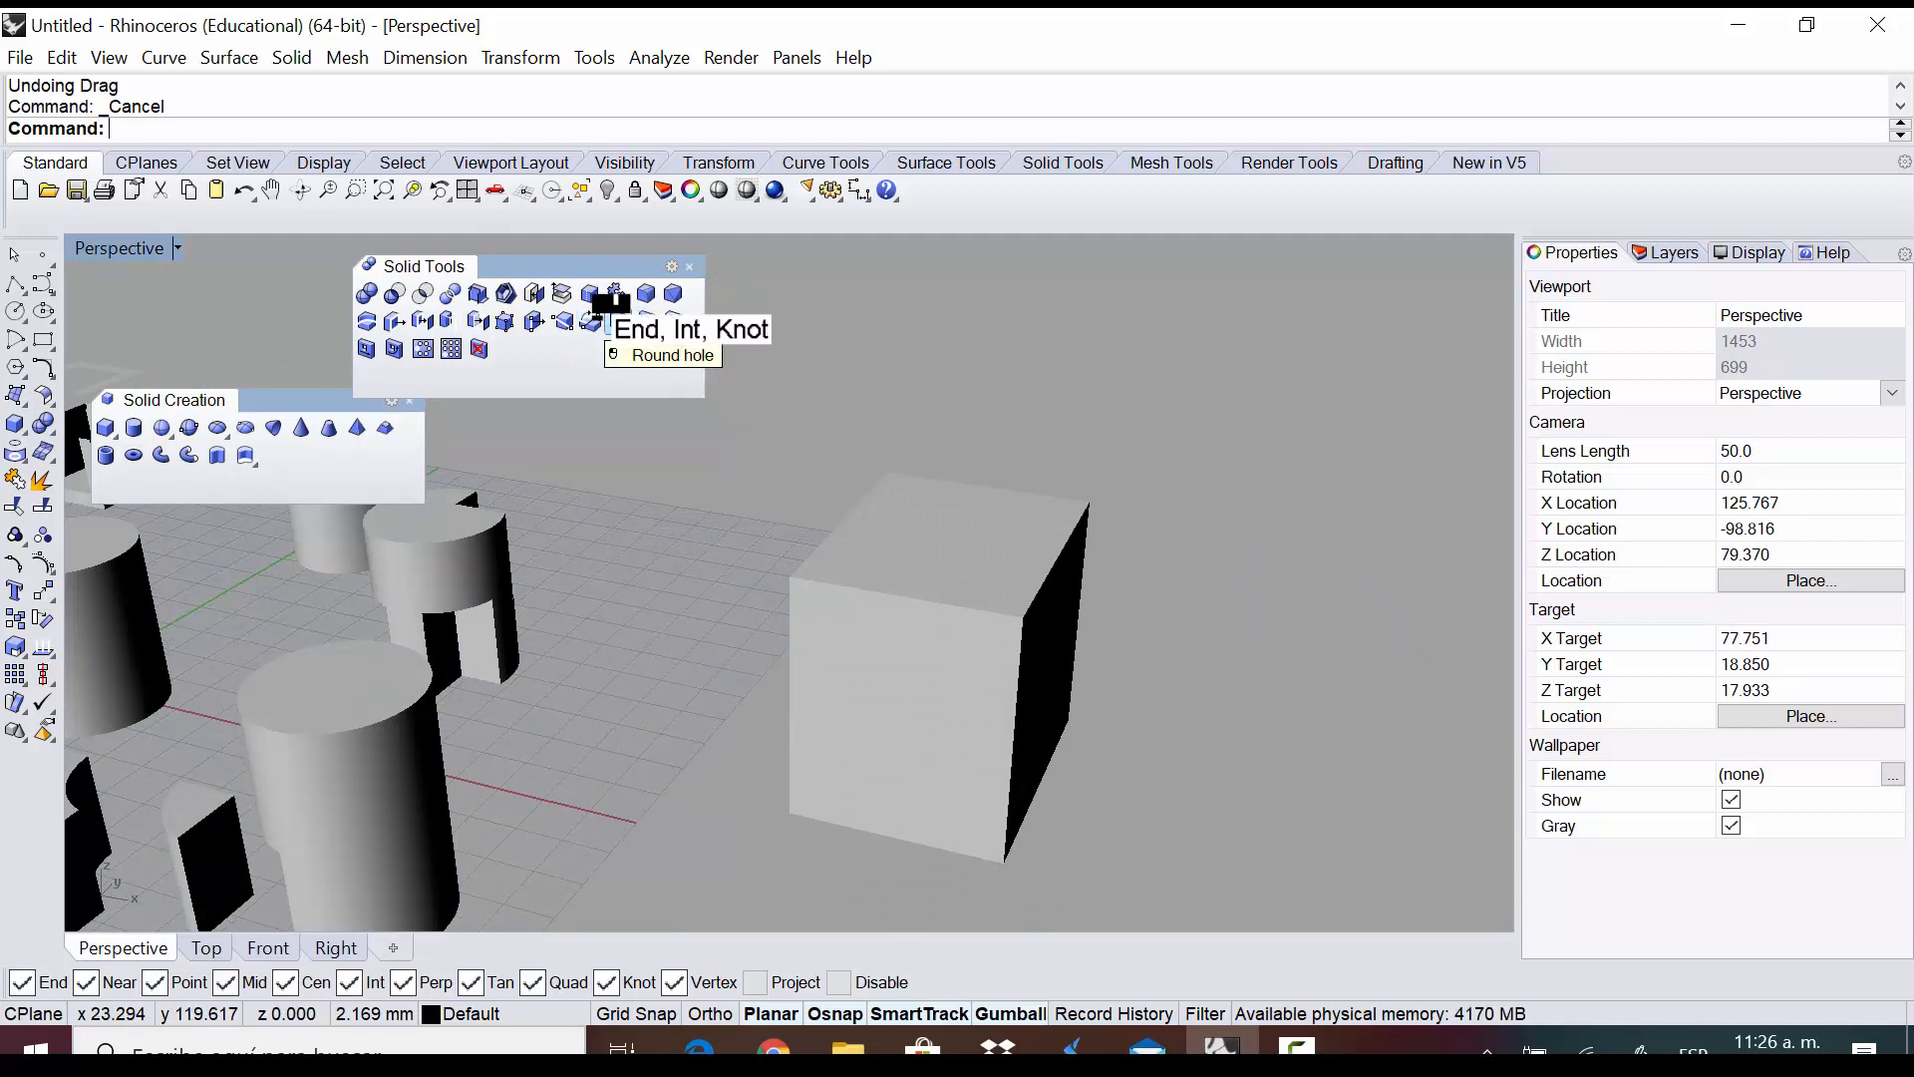
left_click(608, 314)
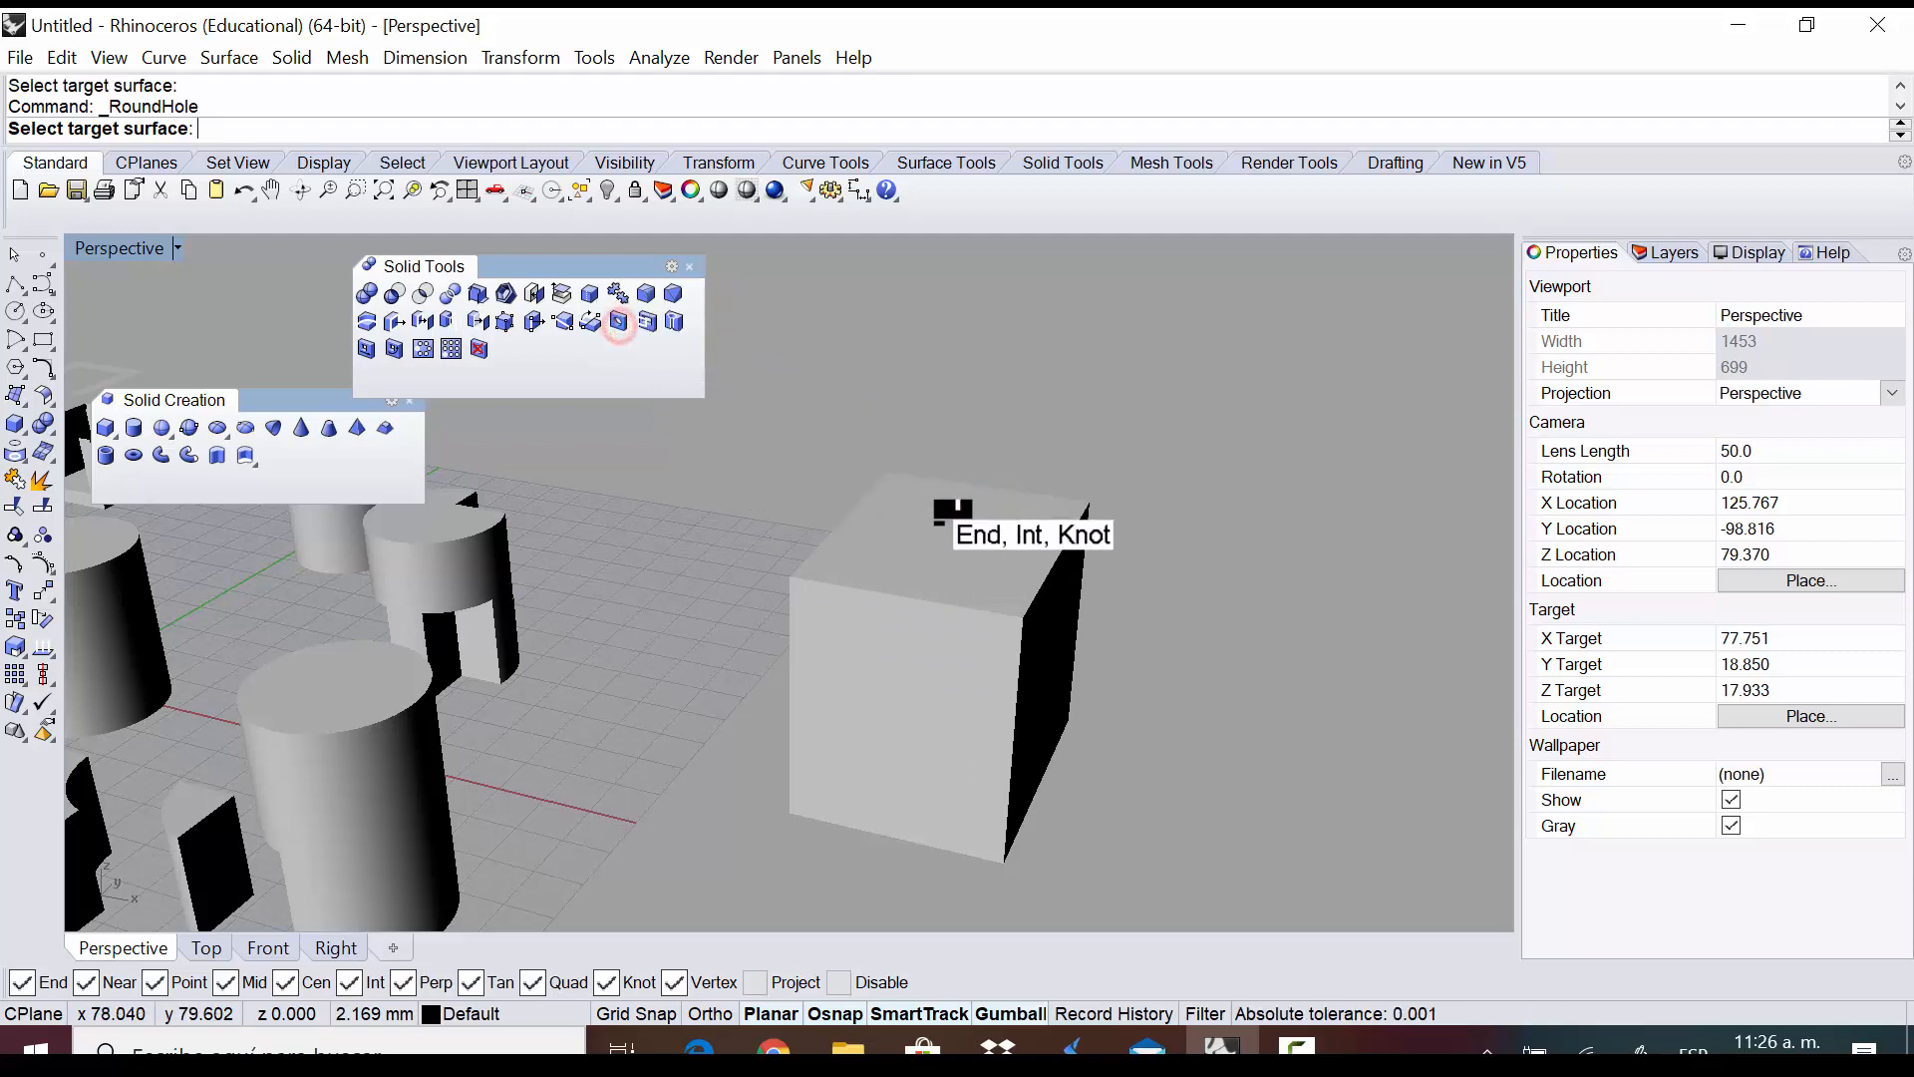
left_click(952, 520)
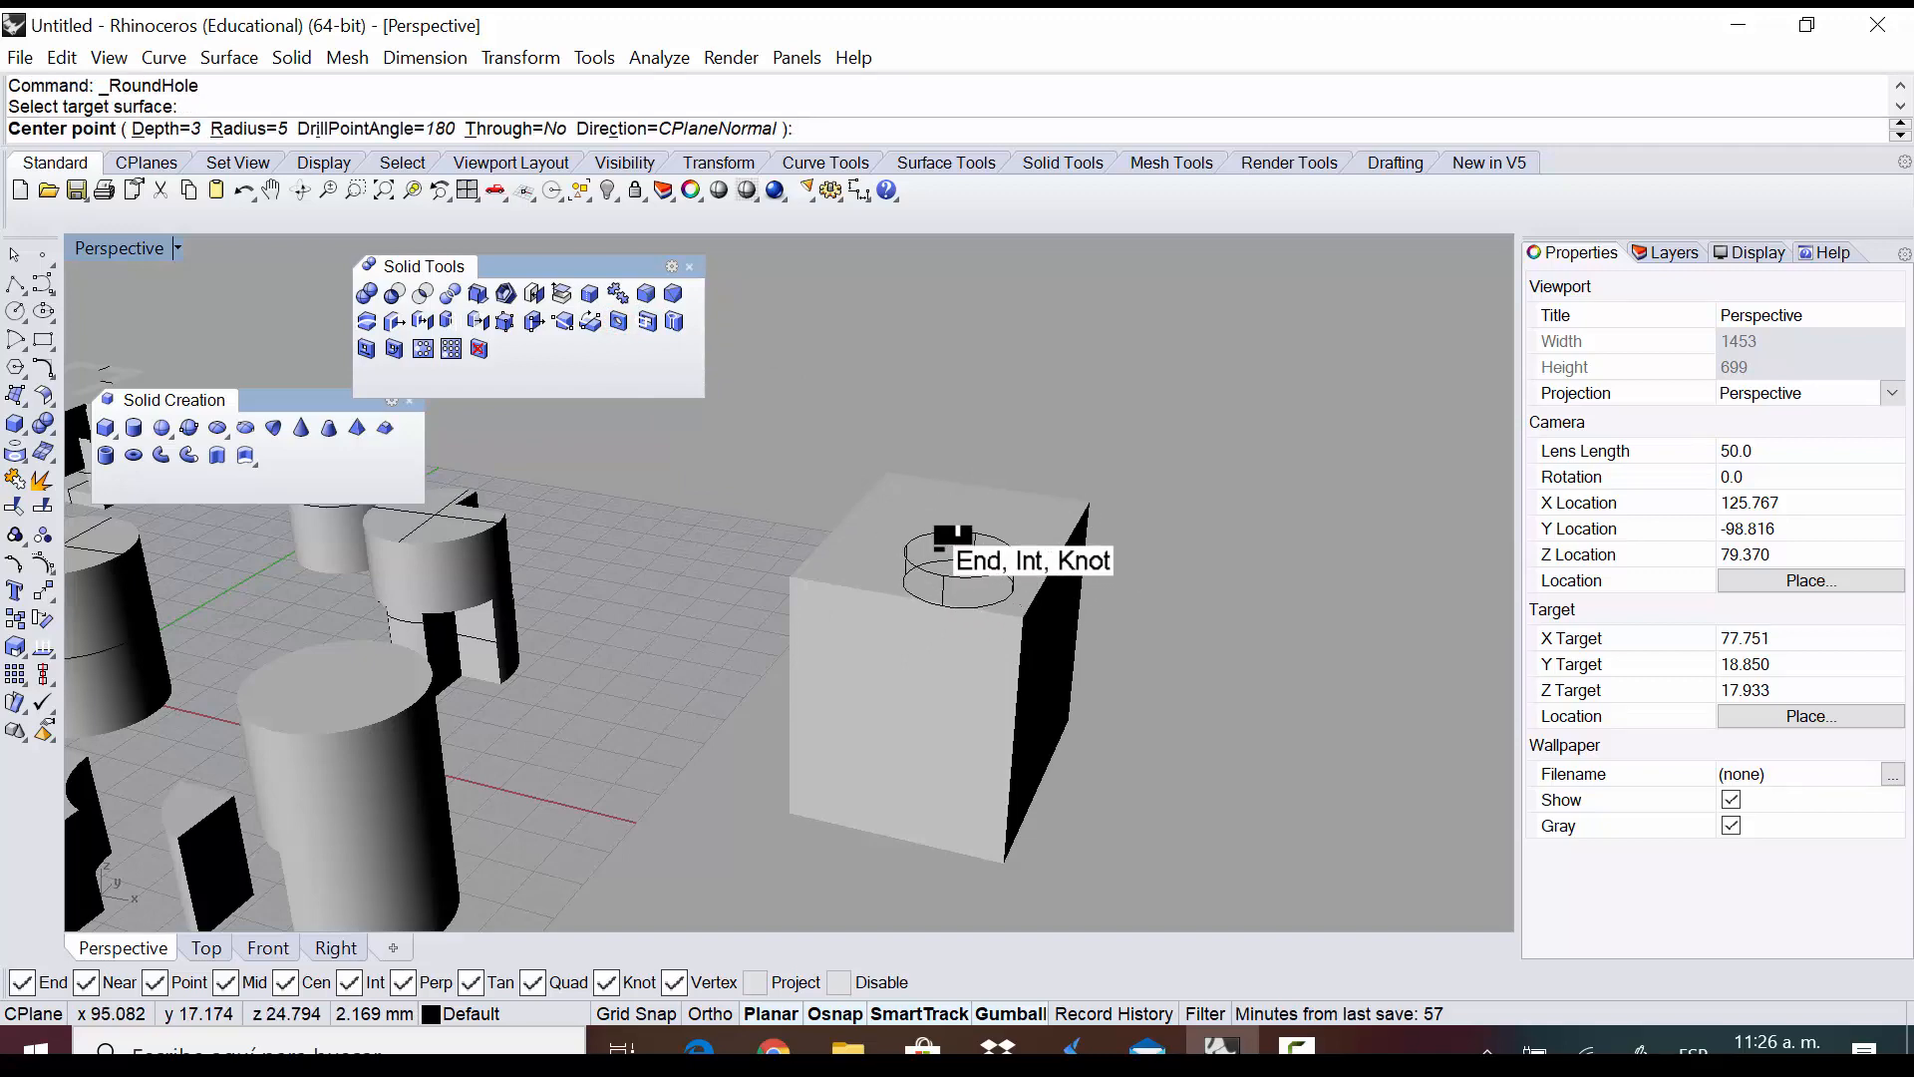
right_click_drag(977, 517, 877, 688)
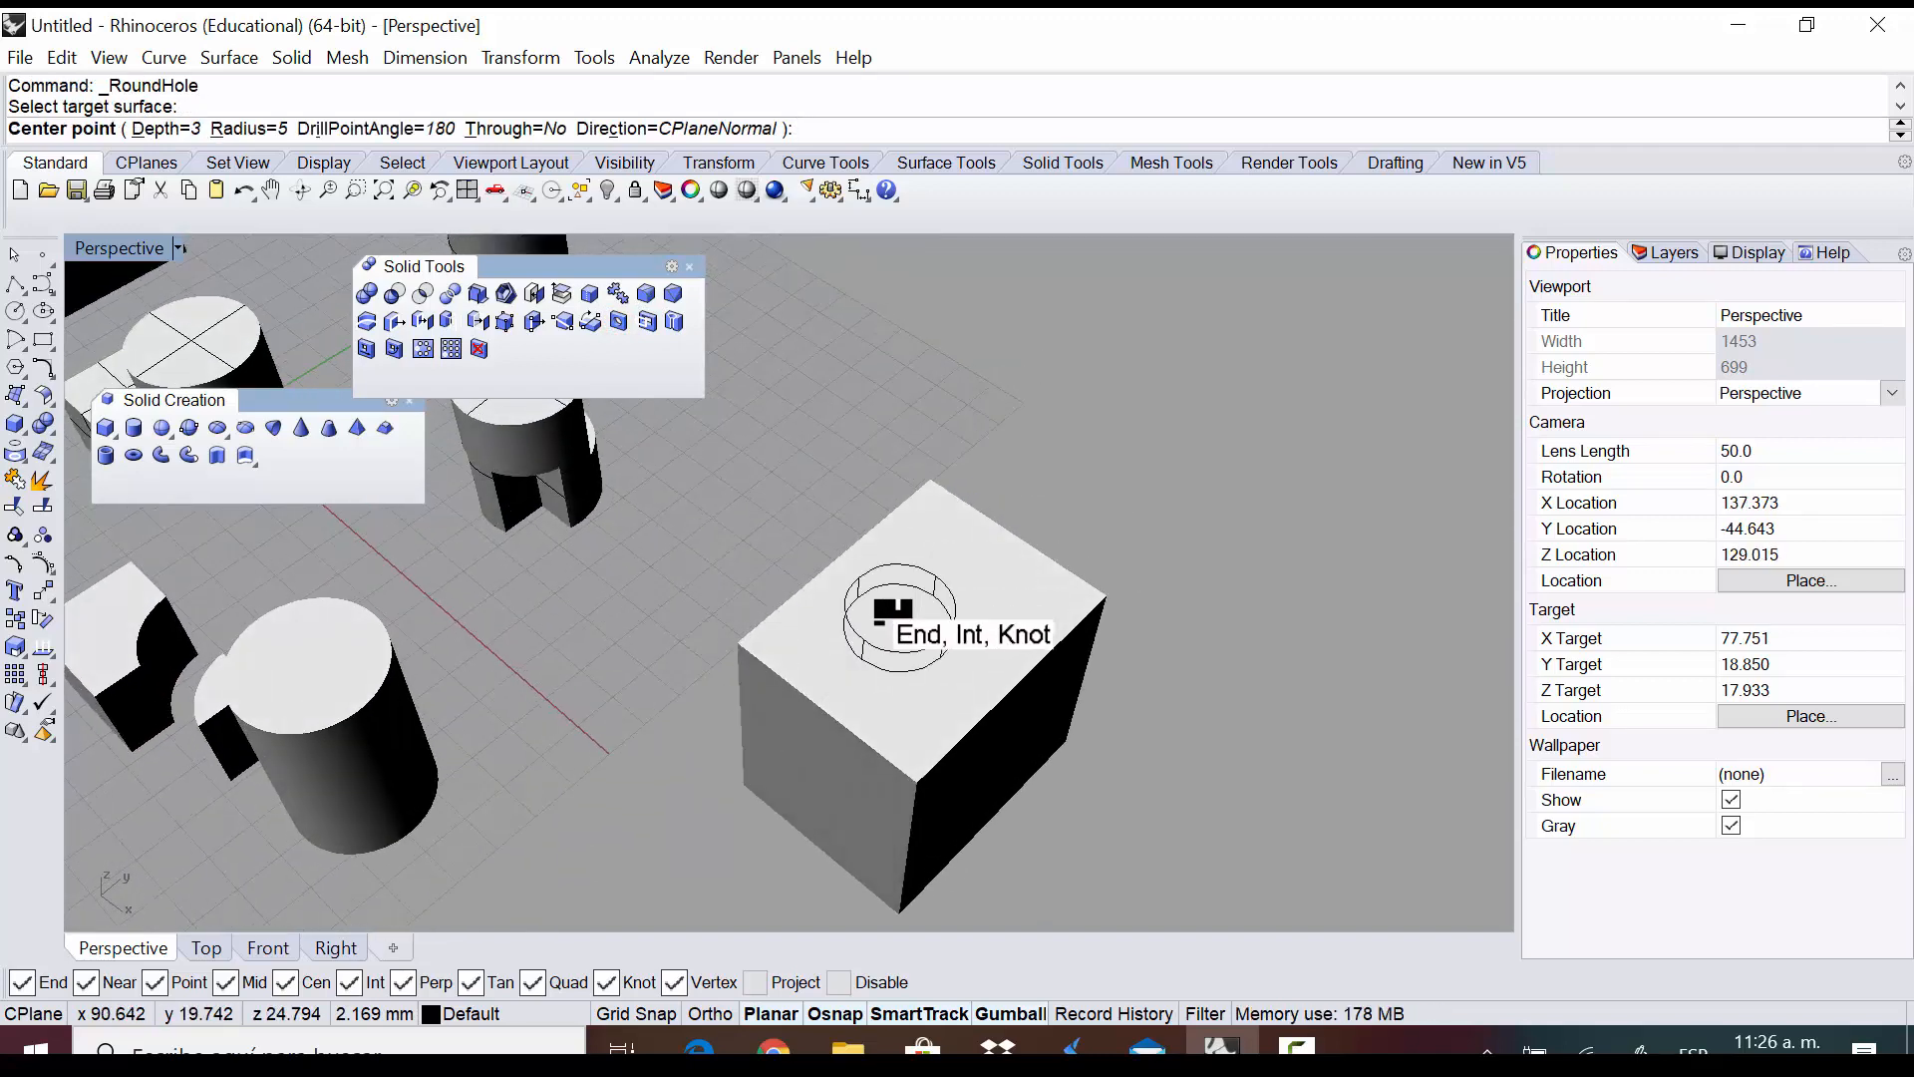
left_click(915, 658)
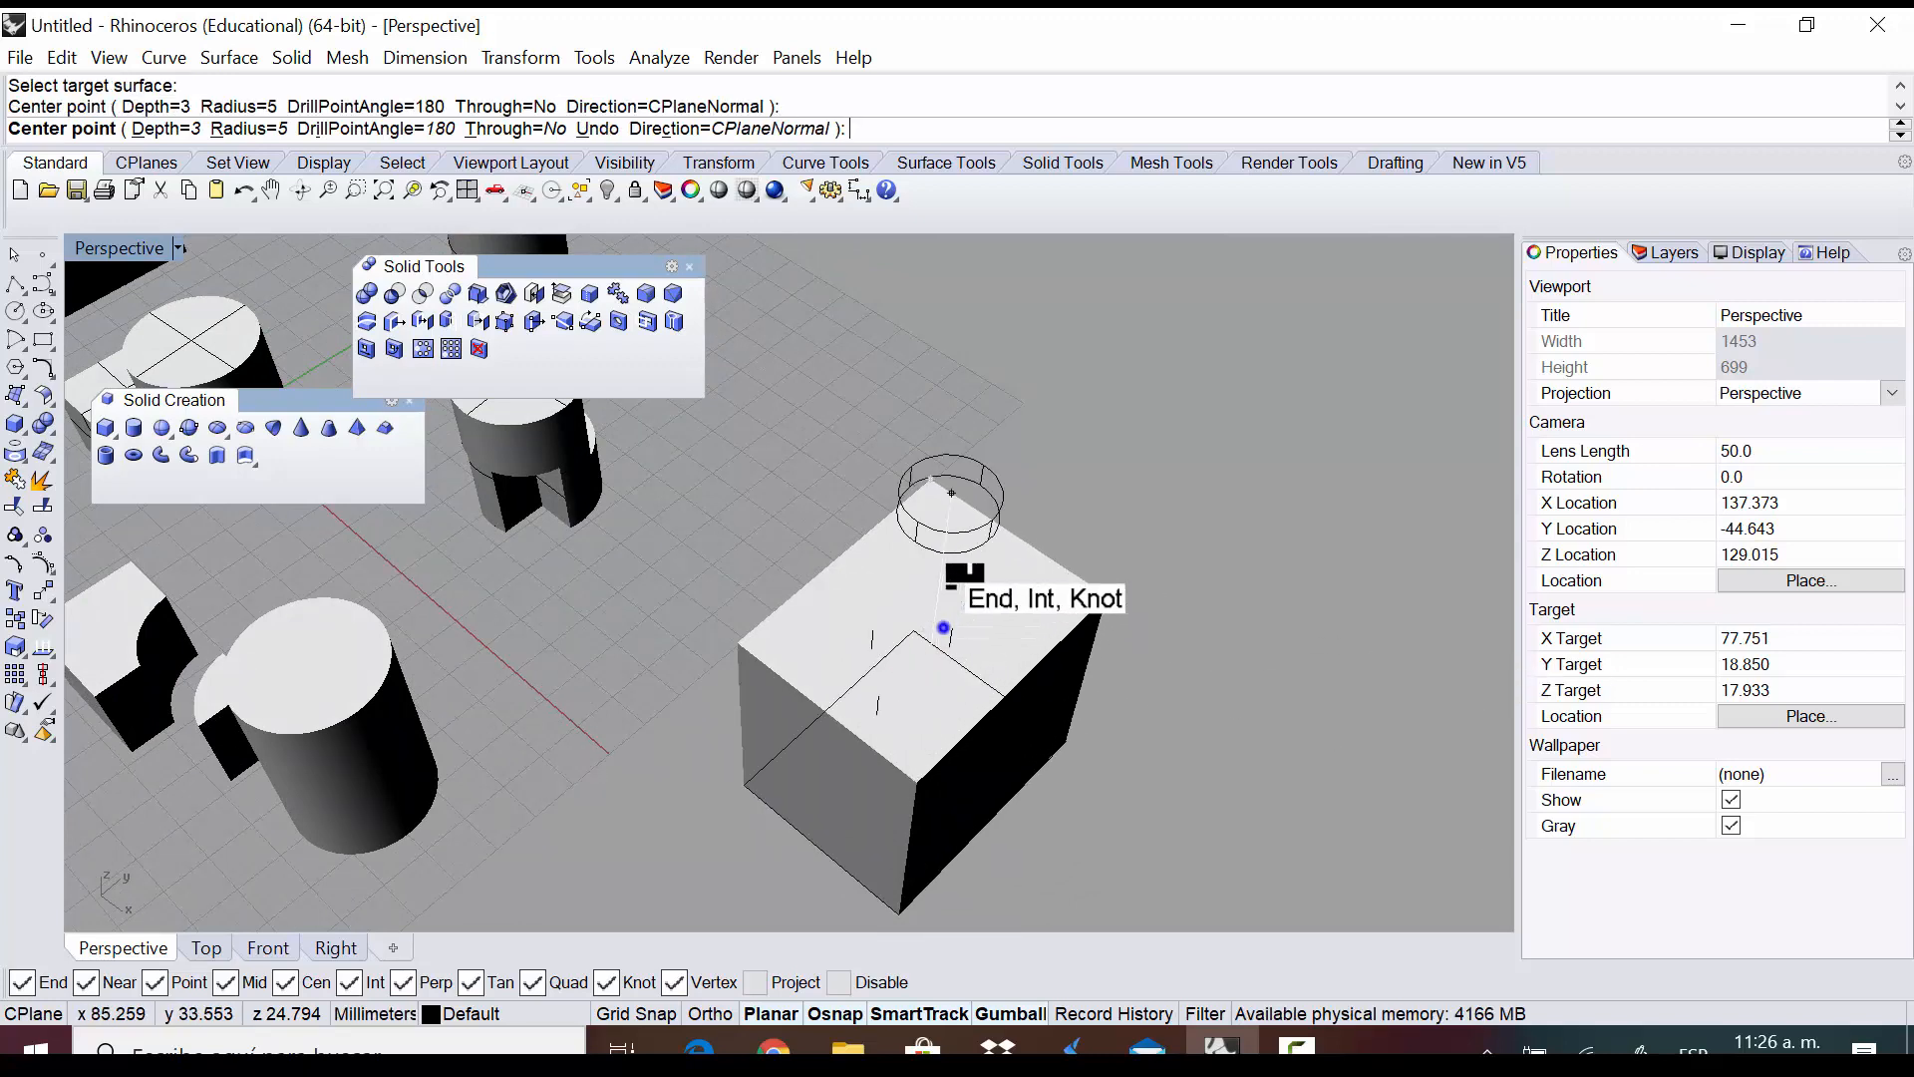
right_click_drag(944, 631, 876, 628)
key("Return")
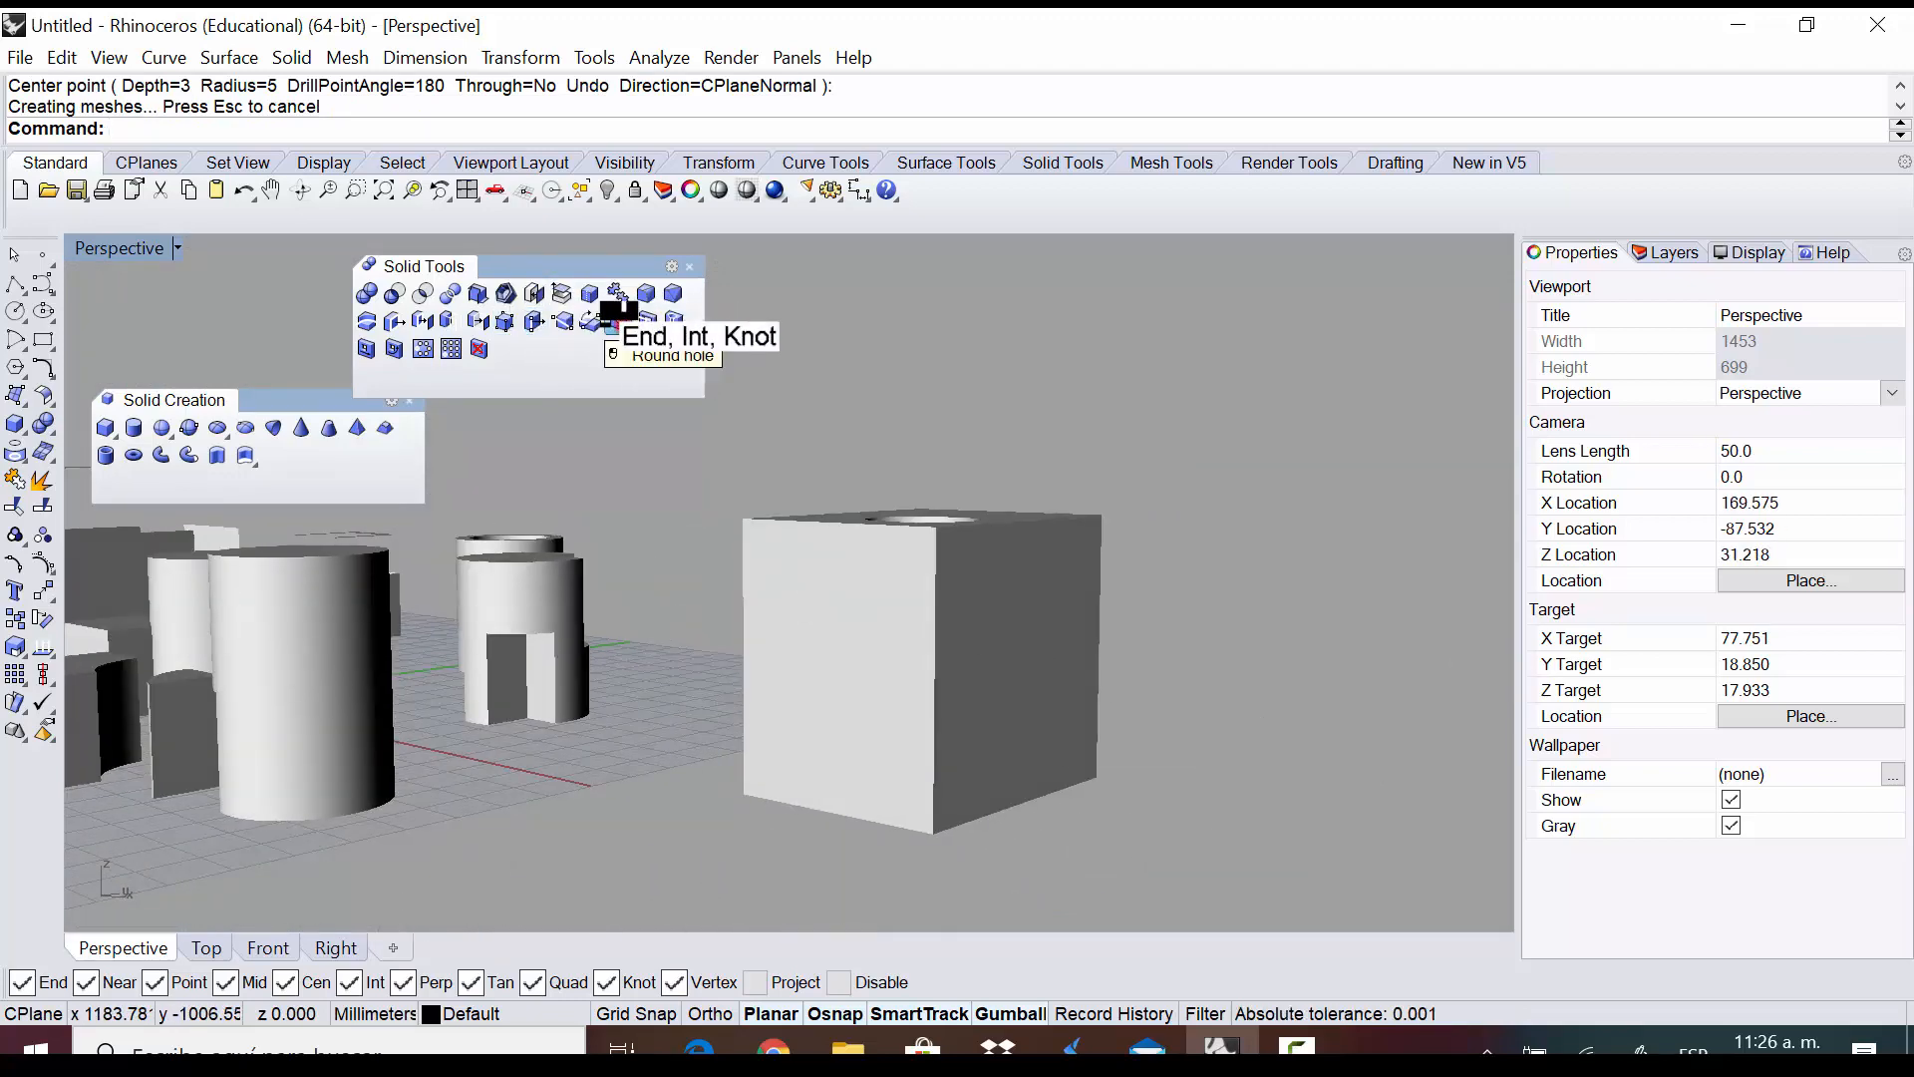
left_click(611, 319)
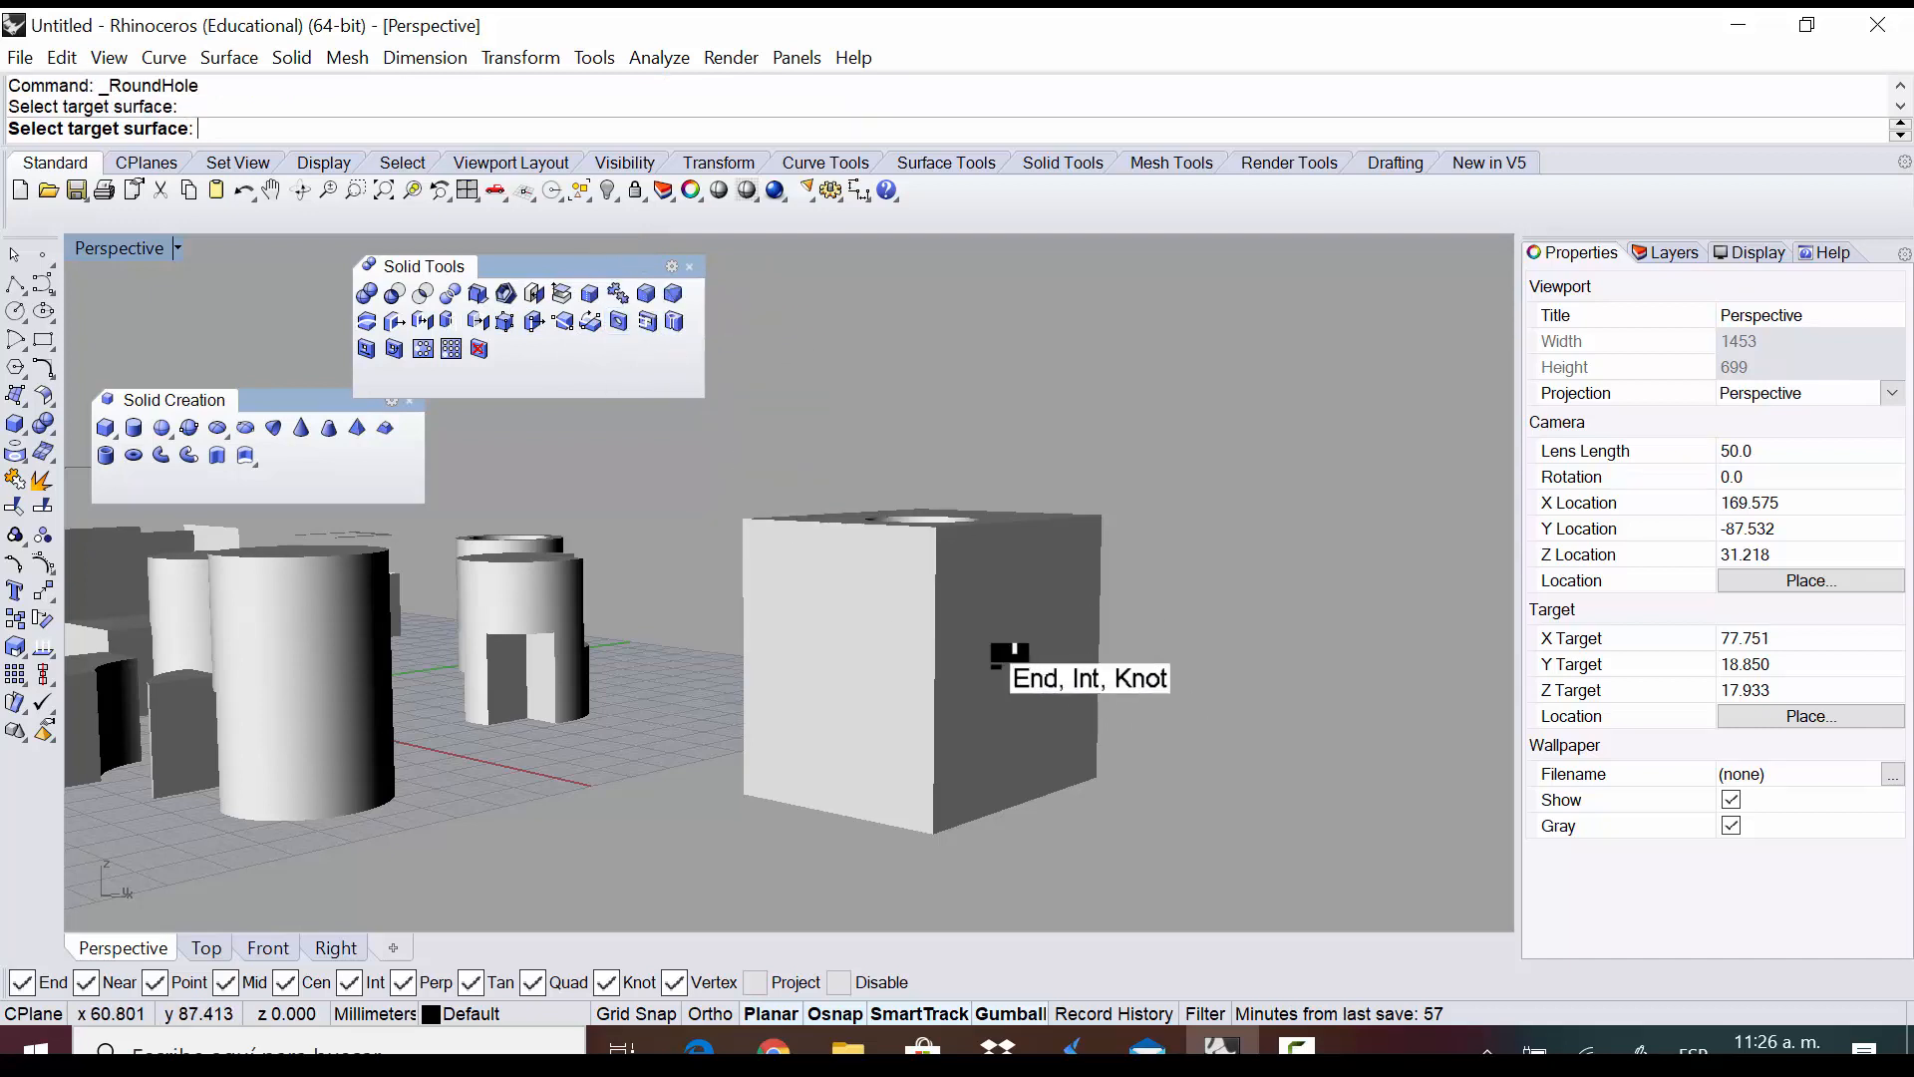
left_click(1009, 651)
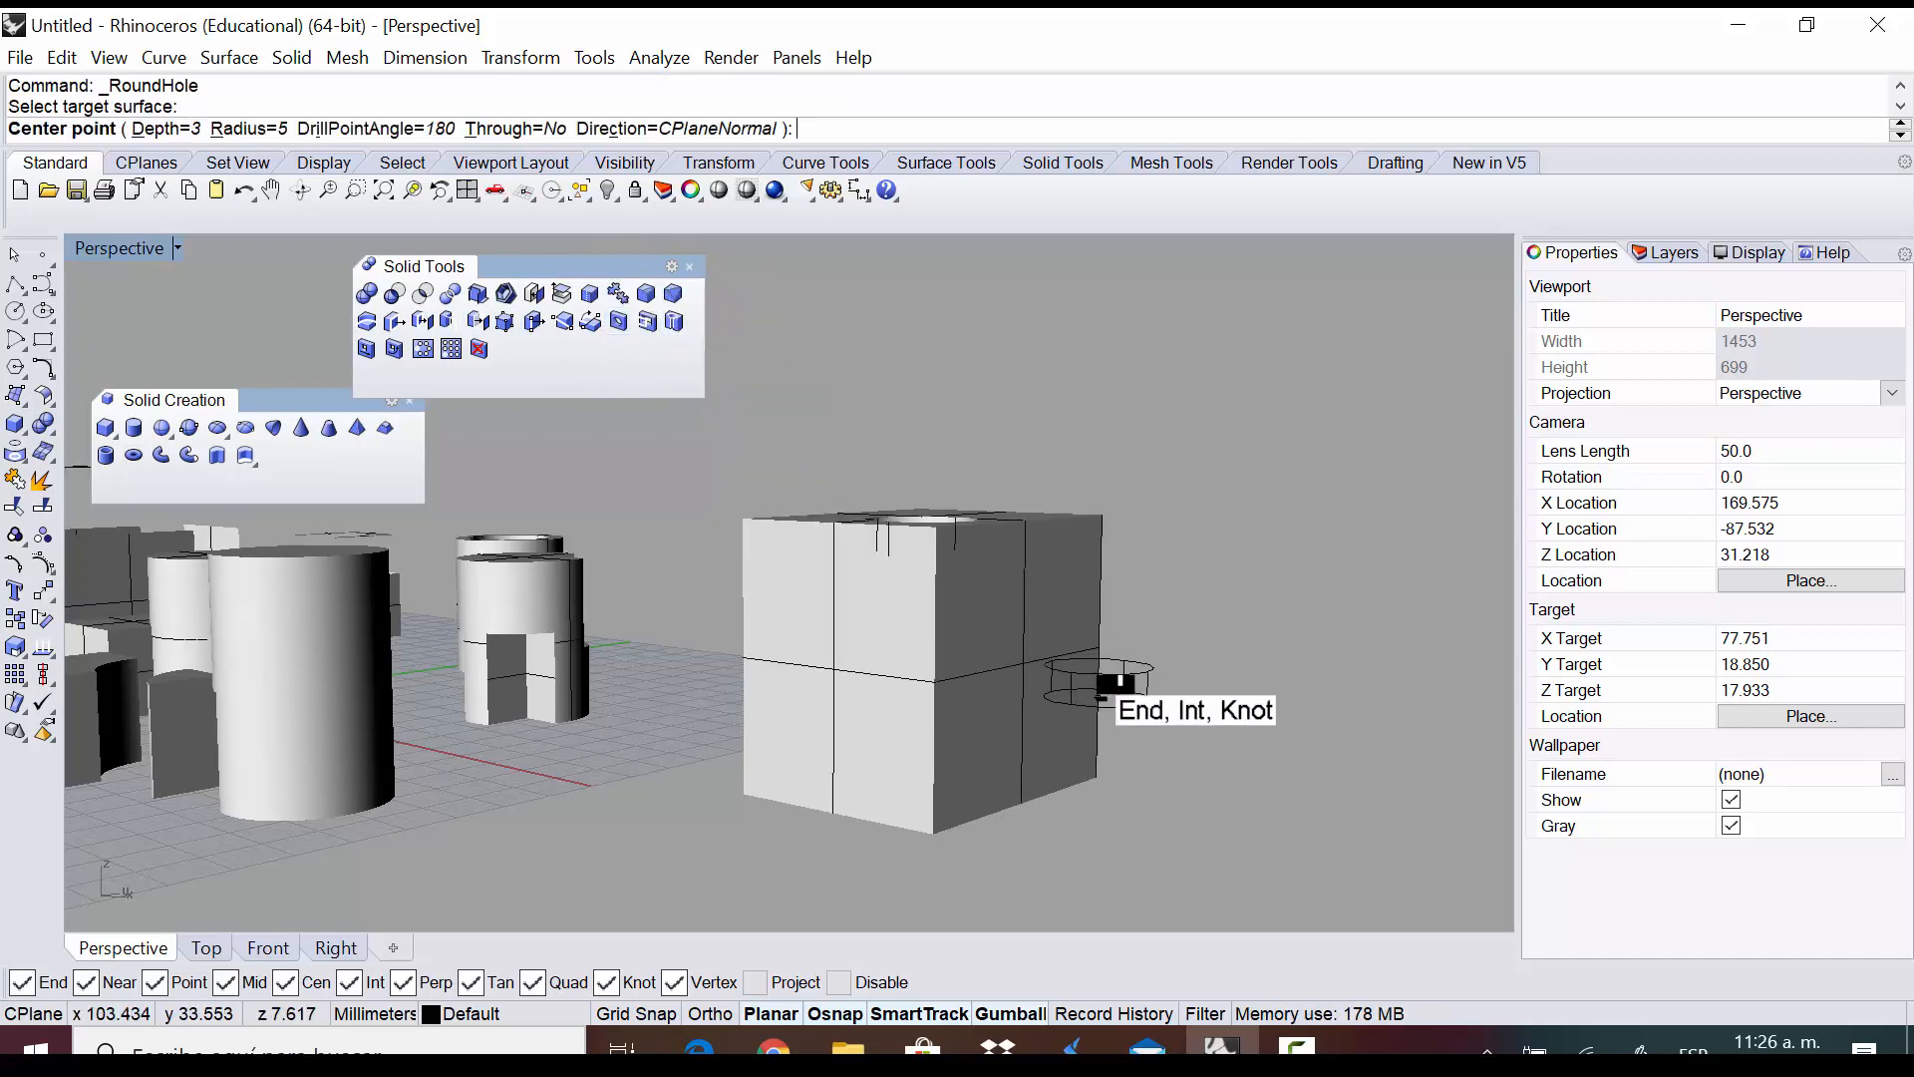
right_click_drag(799, 684, 867, 646)
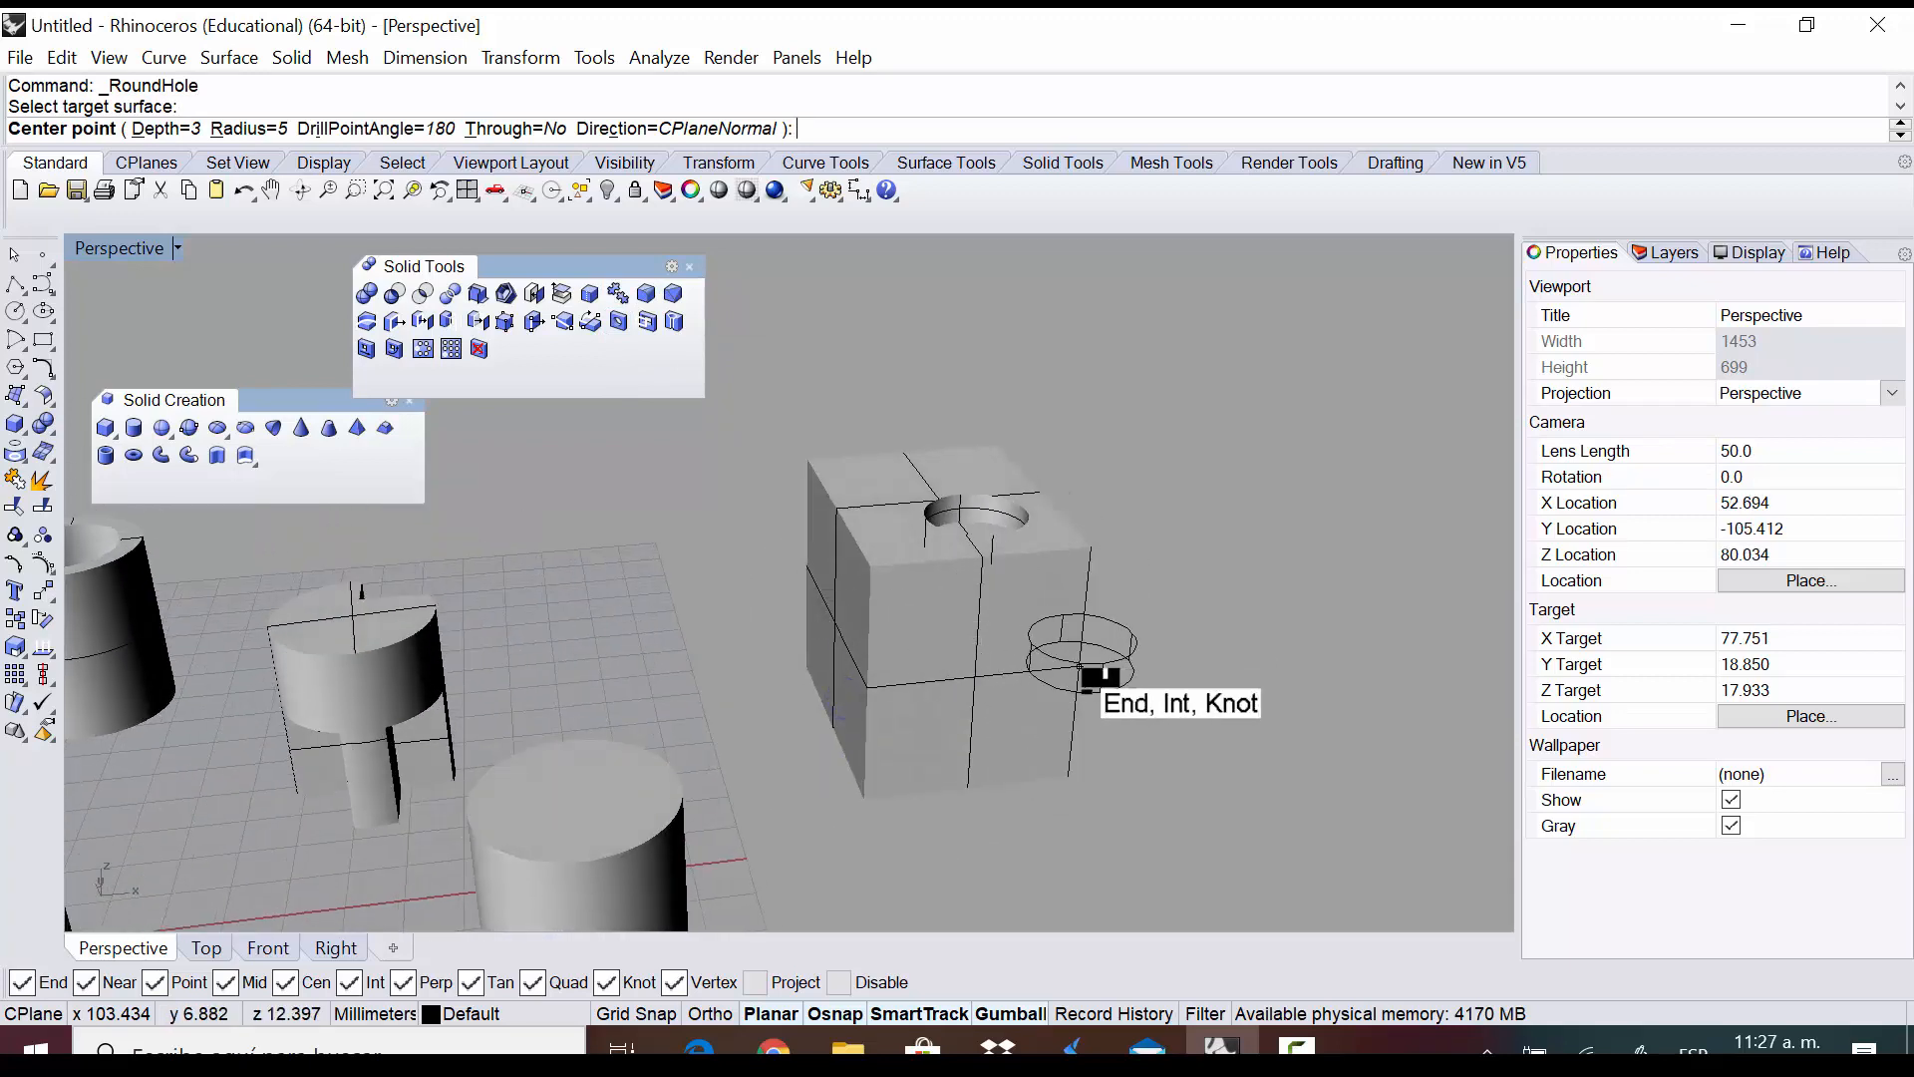
right_click_drag(1087, 668, 929, 663)
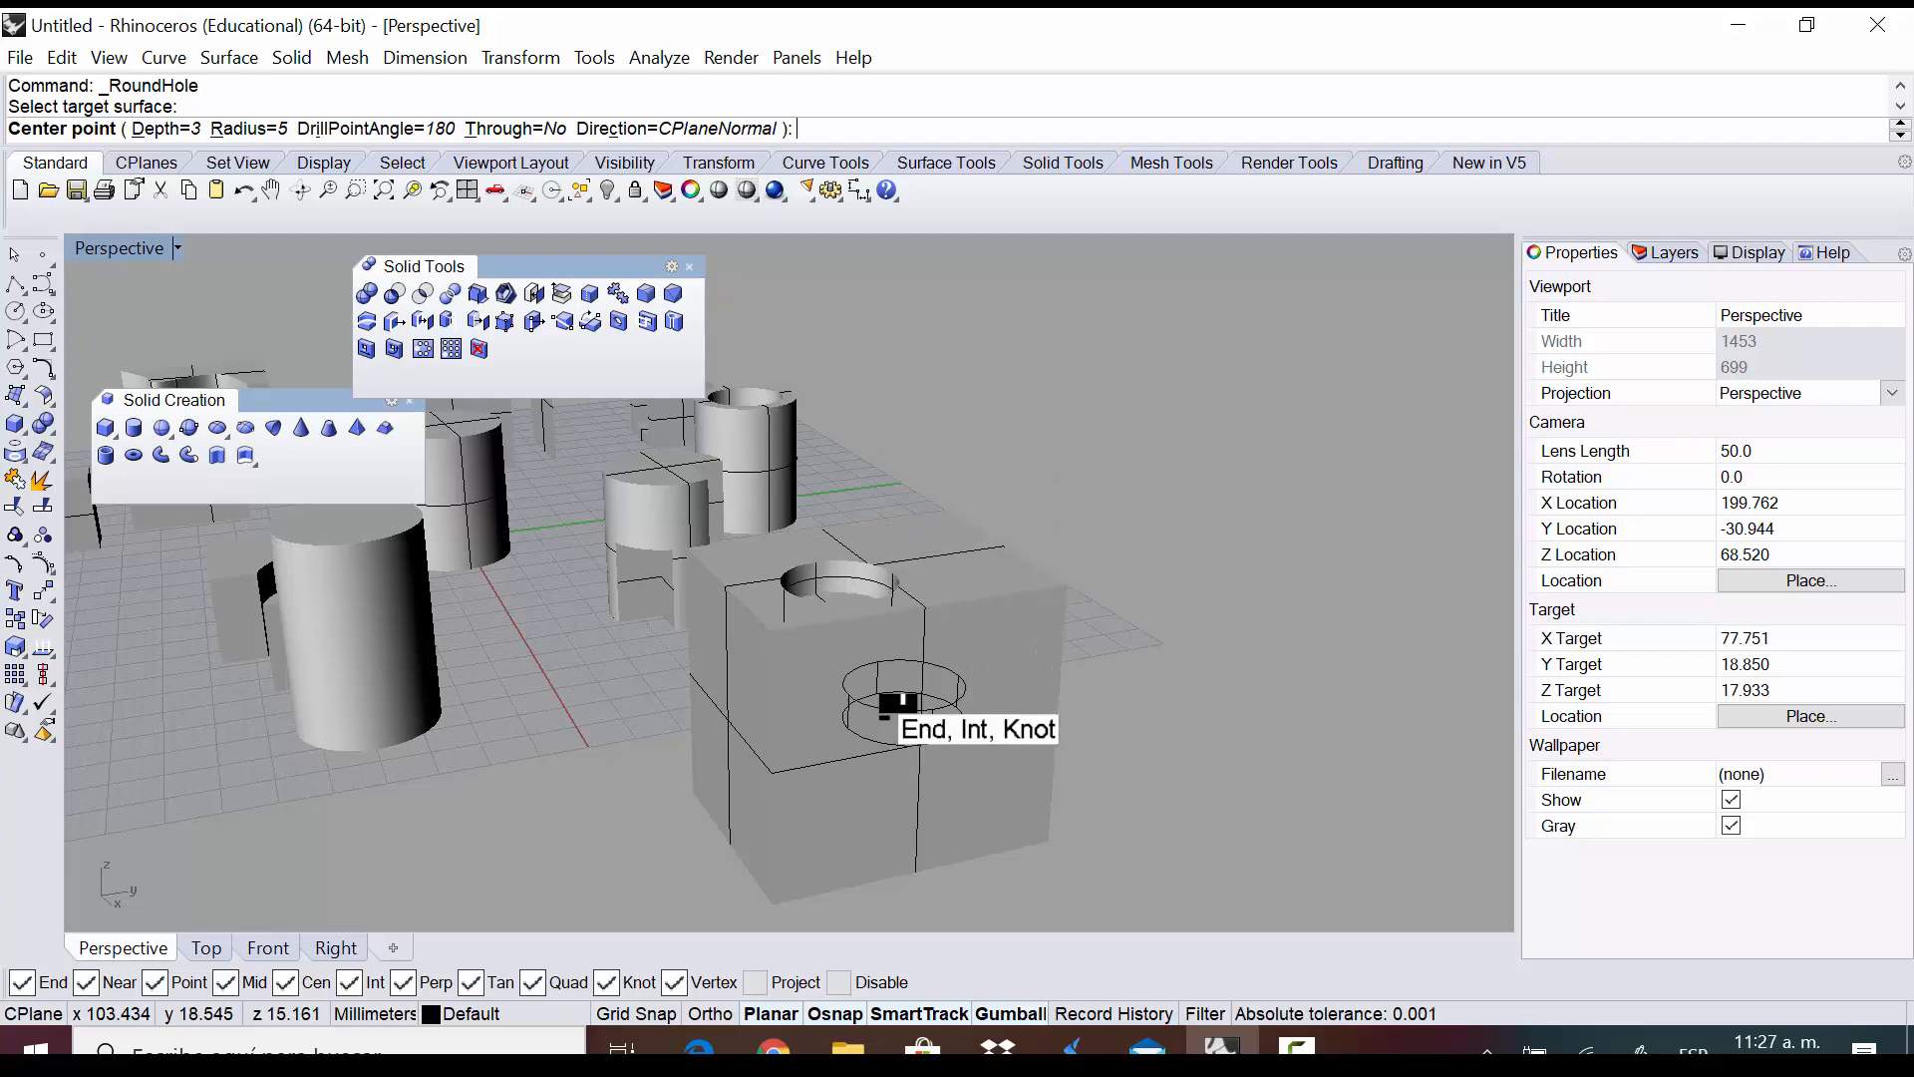
double_click(124, 239)
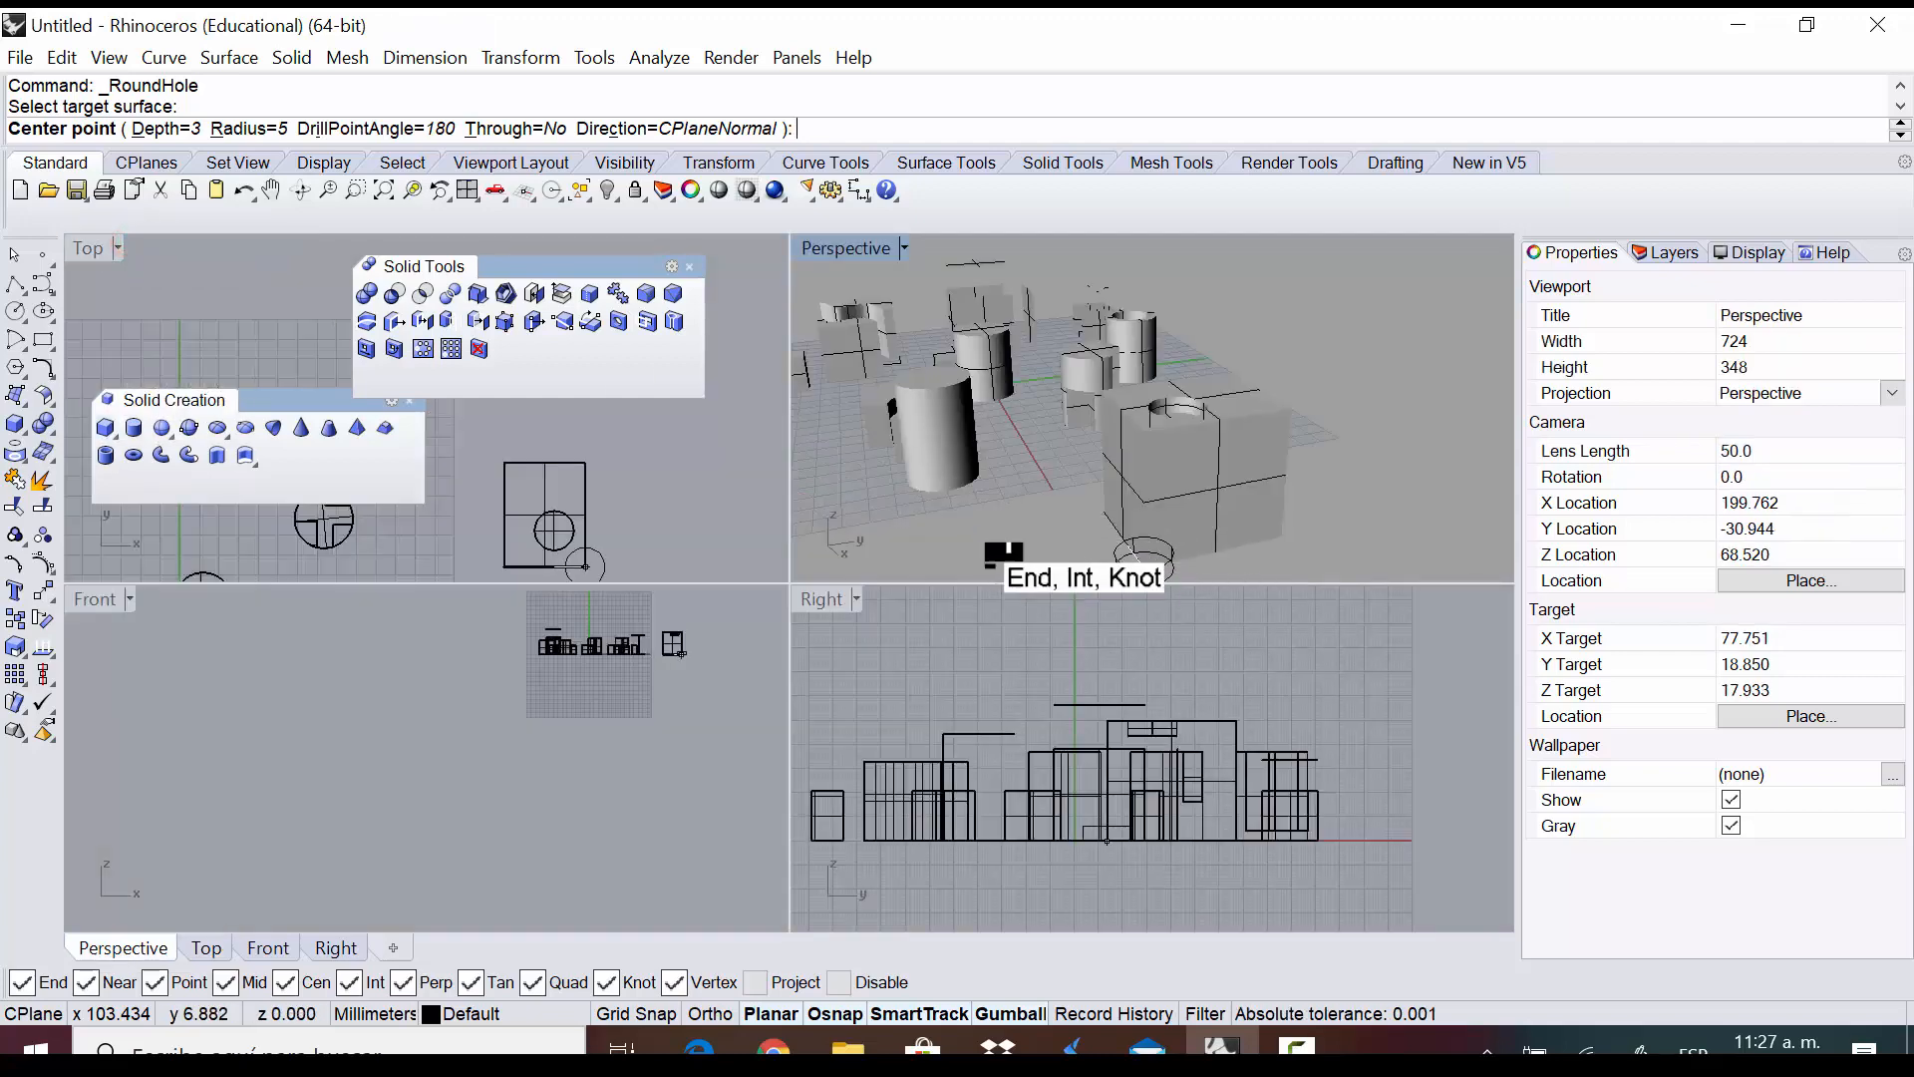
key("Escape")
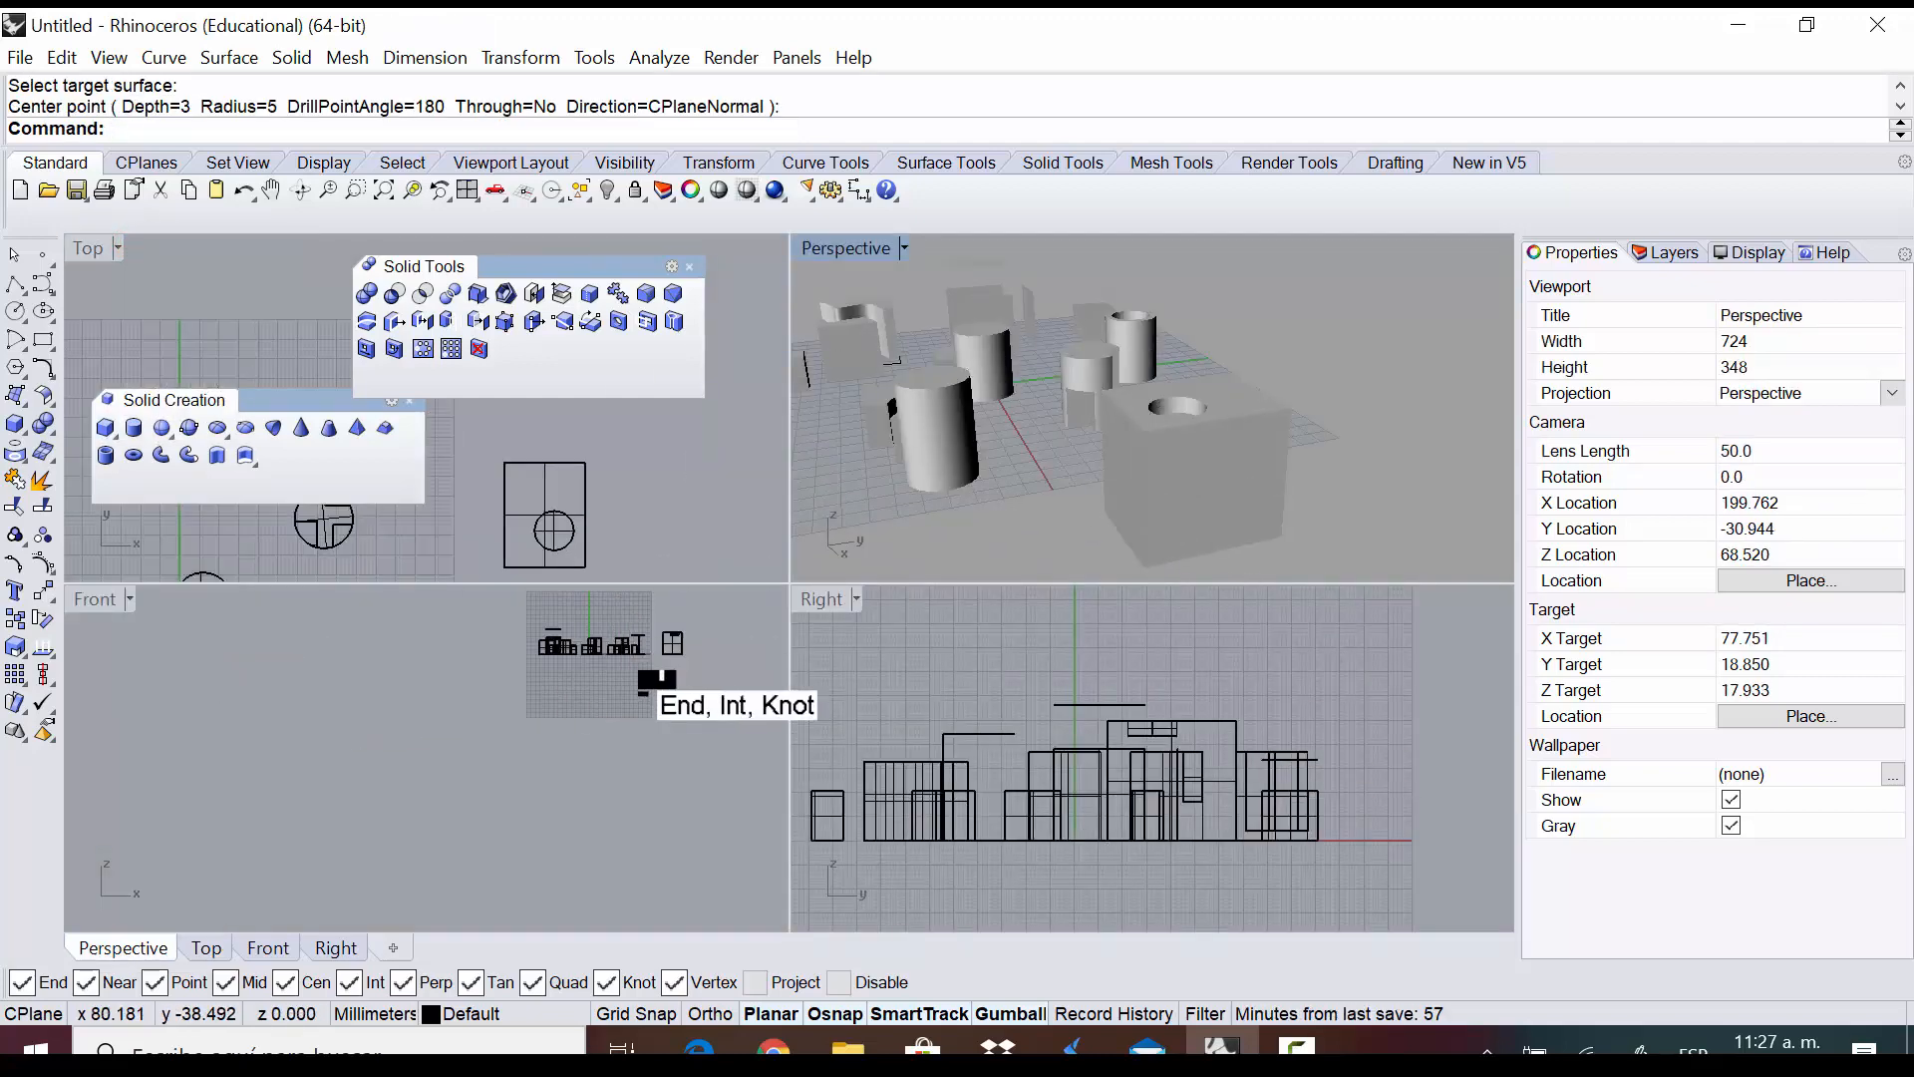
Working in the Front view, cut a round hole with depth 3 and radius 5 near the middle of the large box's front face
scroll(638, 678, "up", 3)
scroll(603, 666, "up", 5)
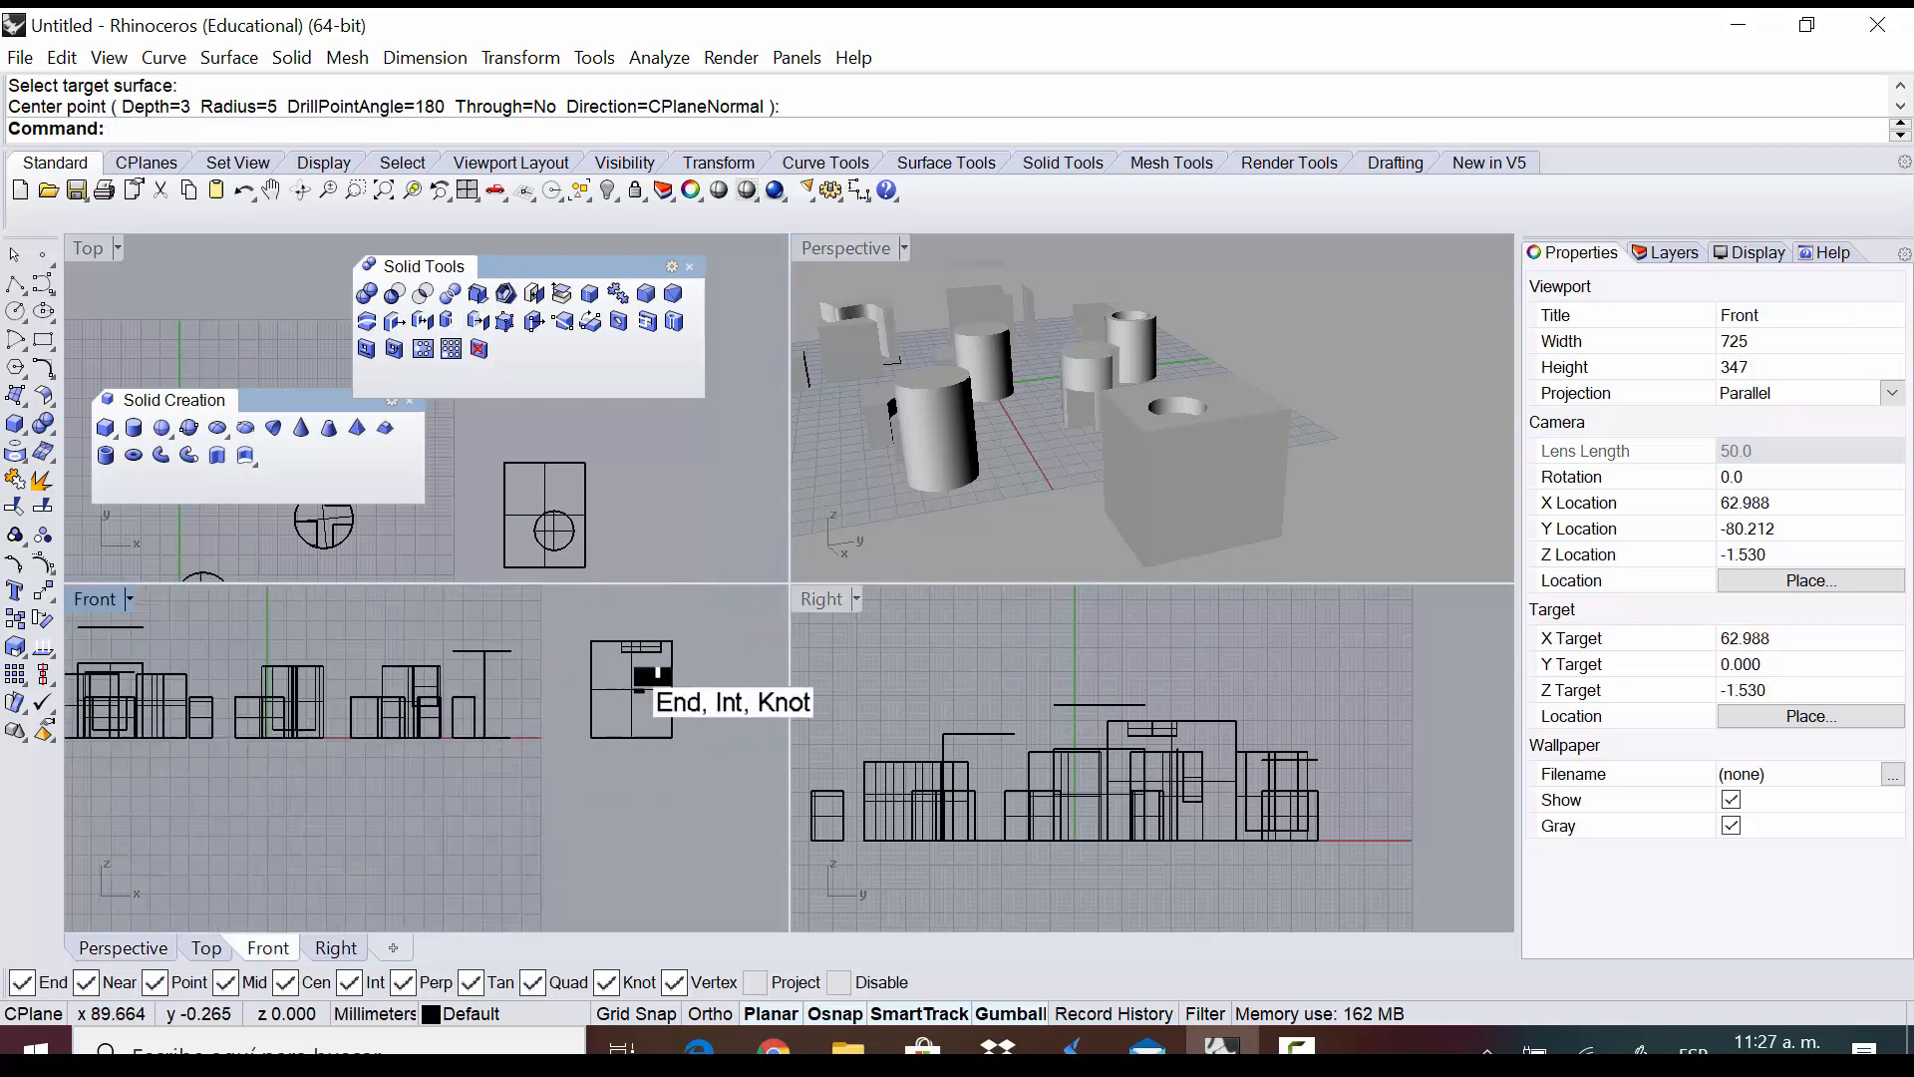
left_click(590, 320)
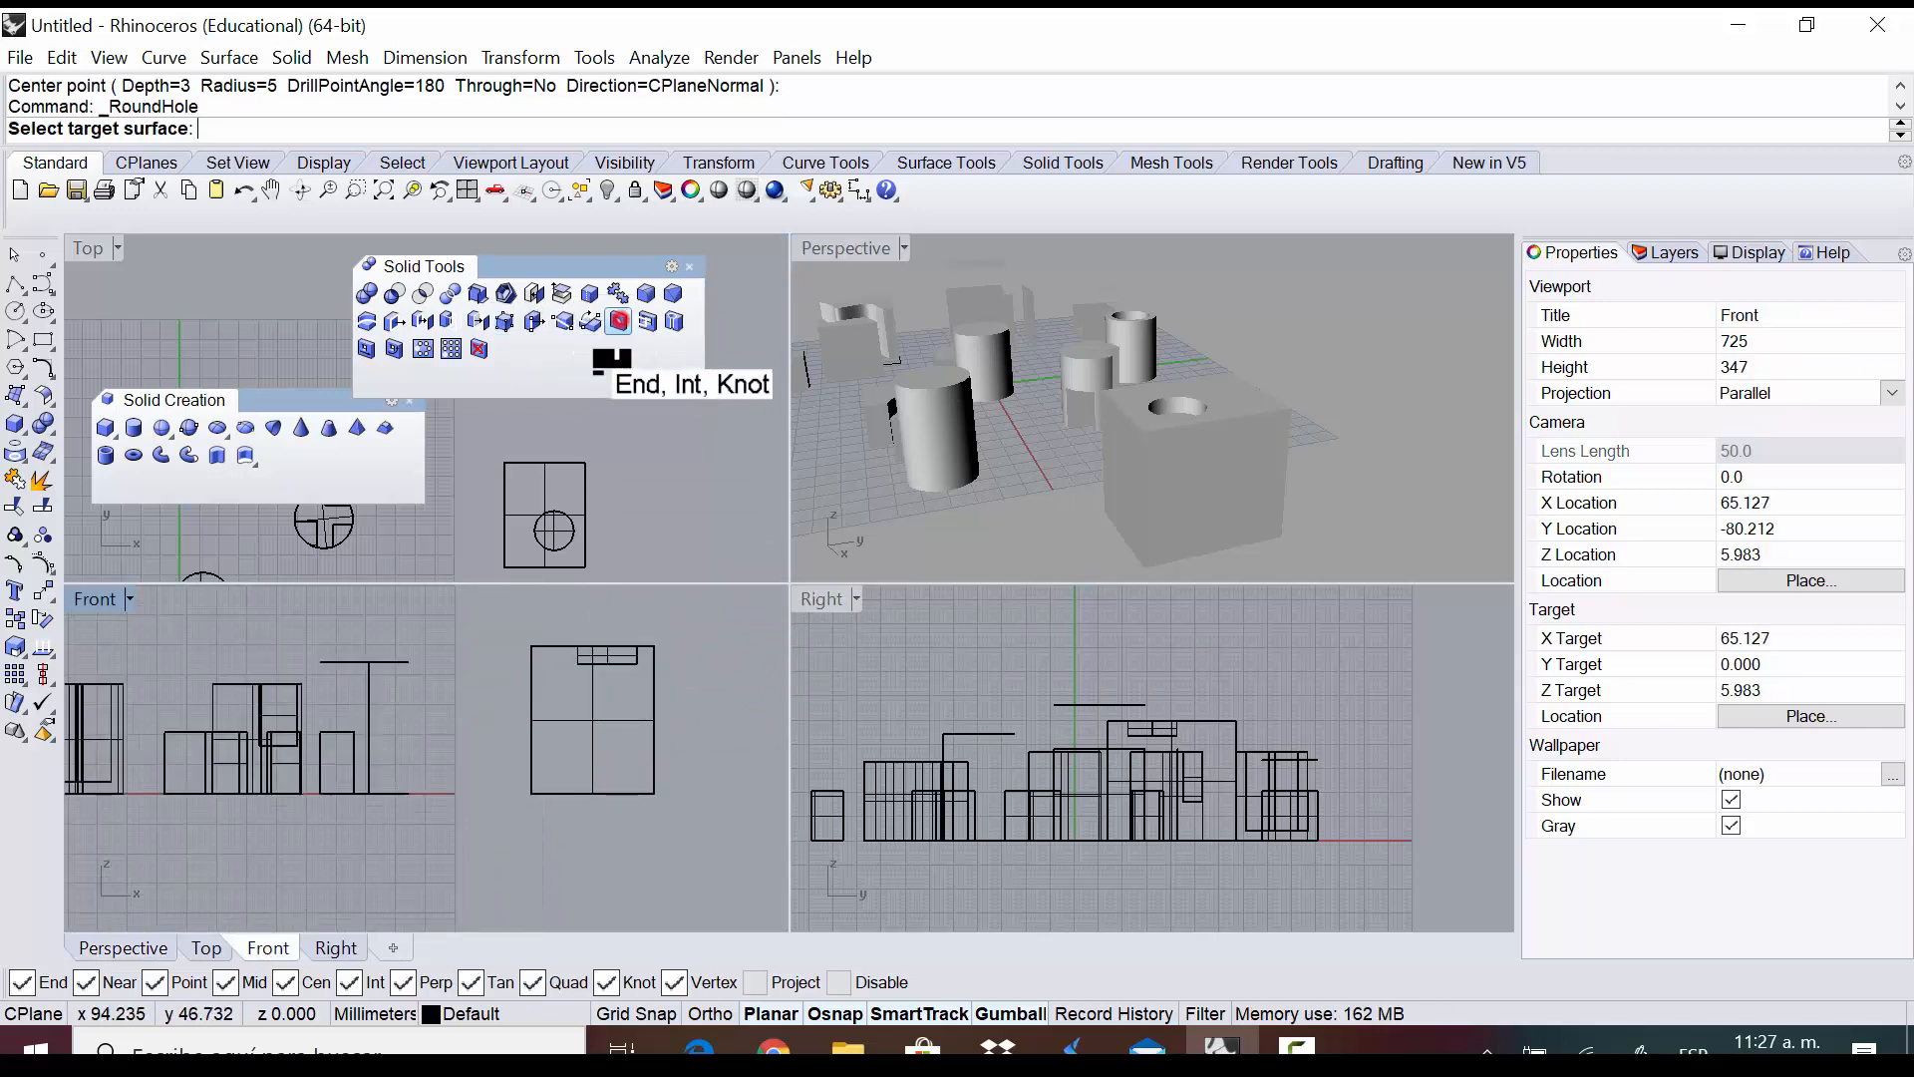
left_click(594, 711)
key("Return")
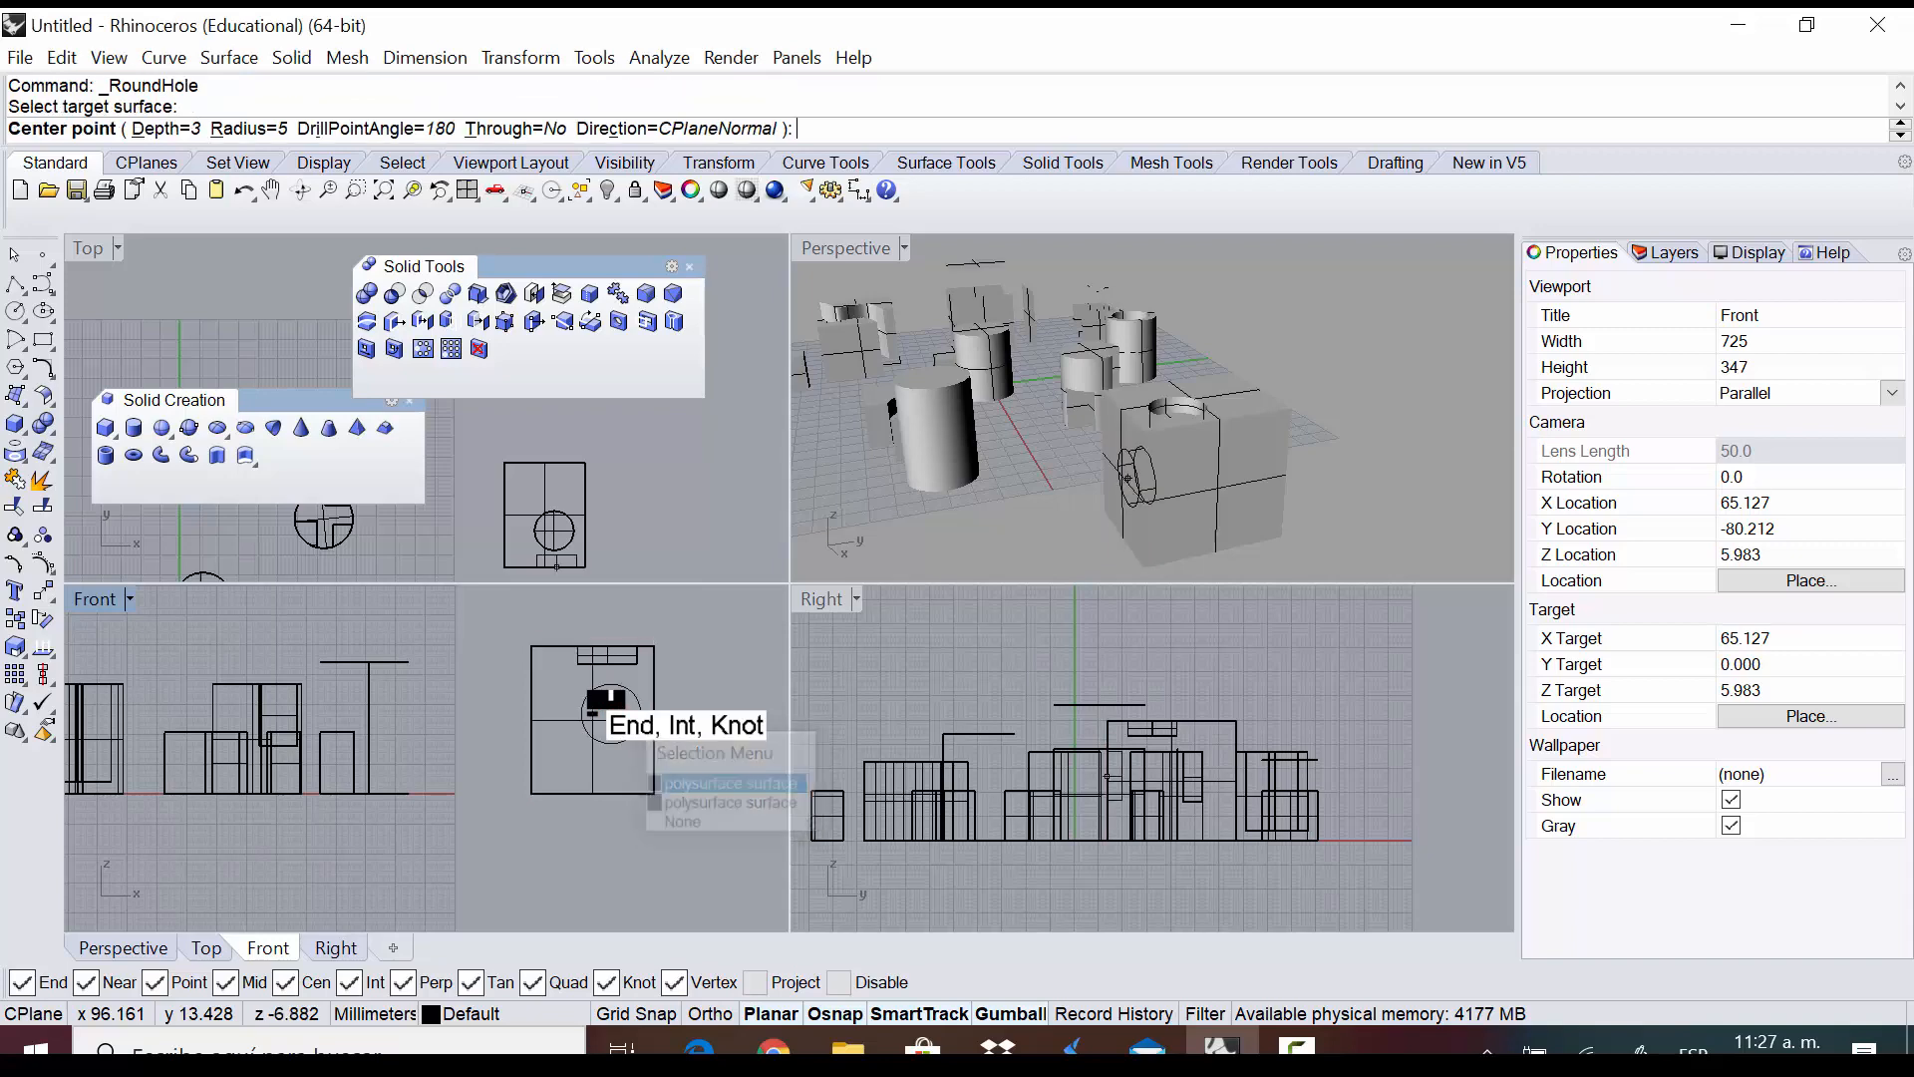
left_click(593, 718)
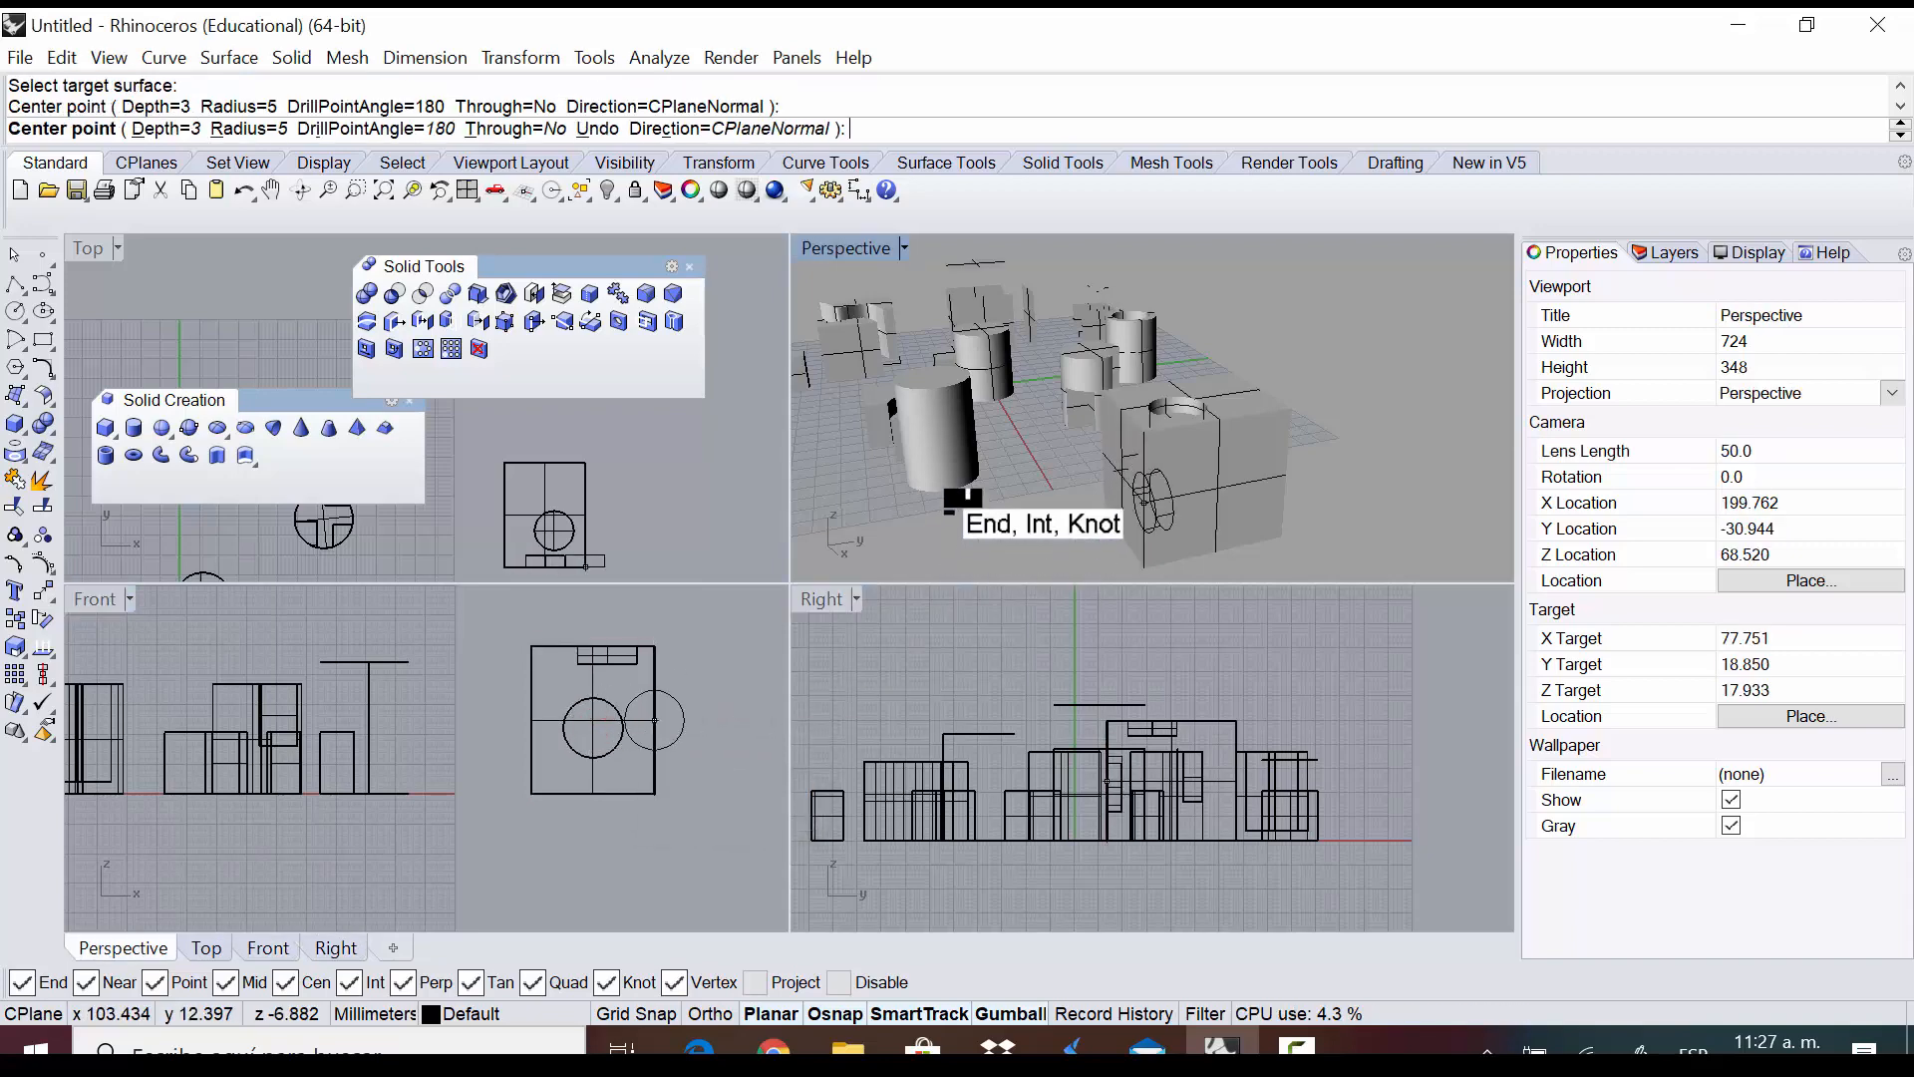
key("Return")
right_click_drag(1075, 434, 586, 321)
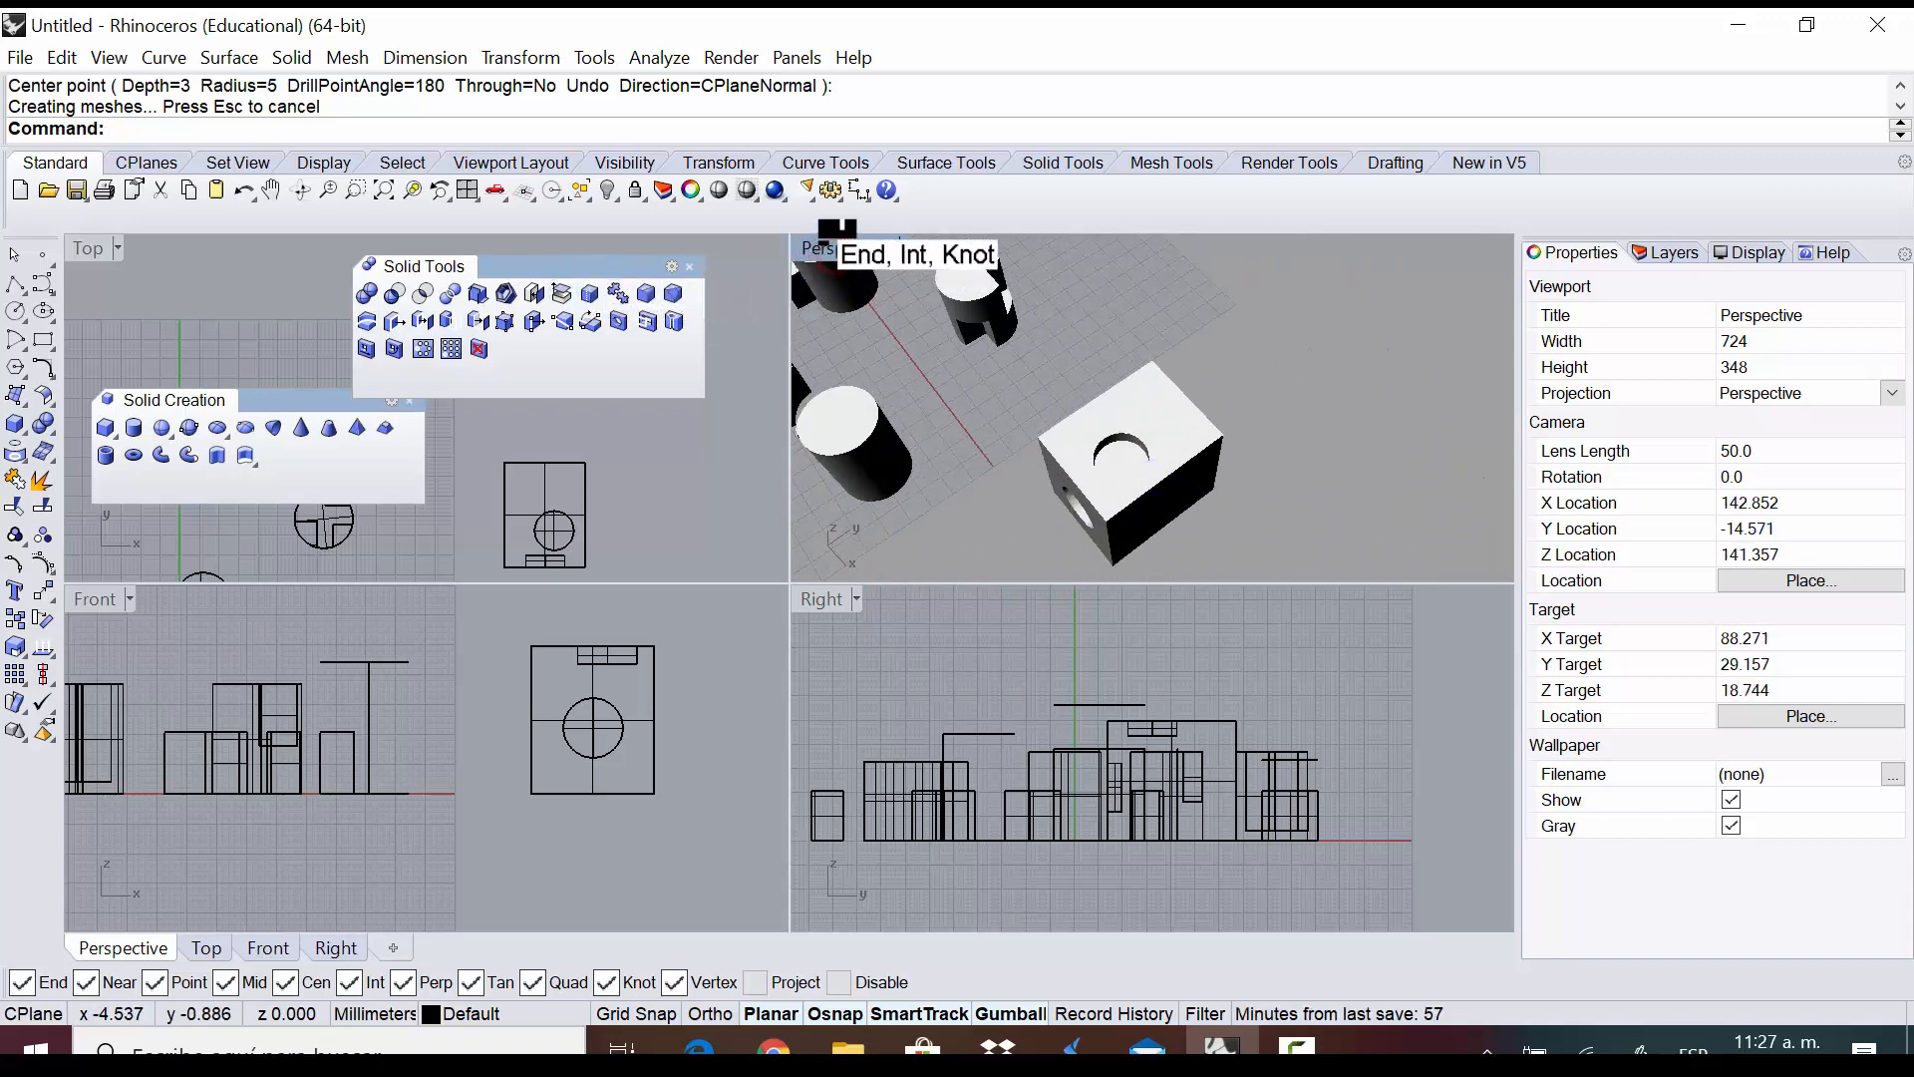
double_click(836, 229)
right_click_drag(854, 235, 828, 563)
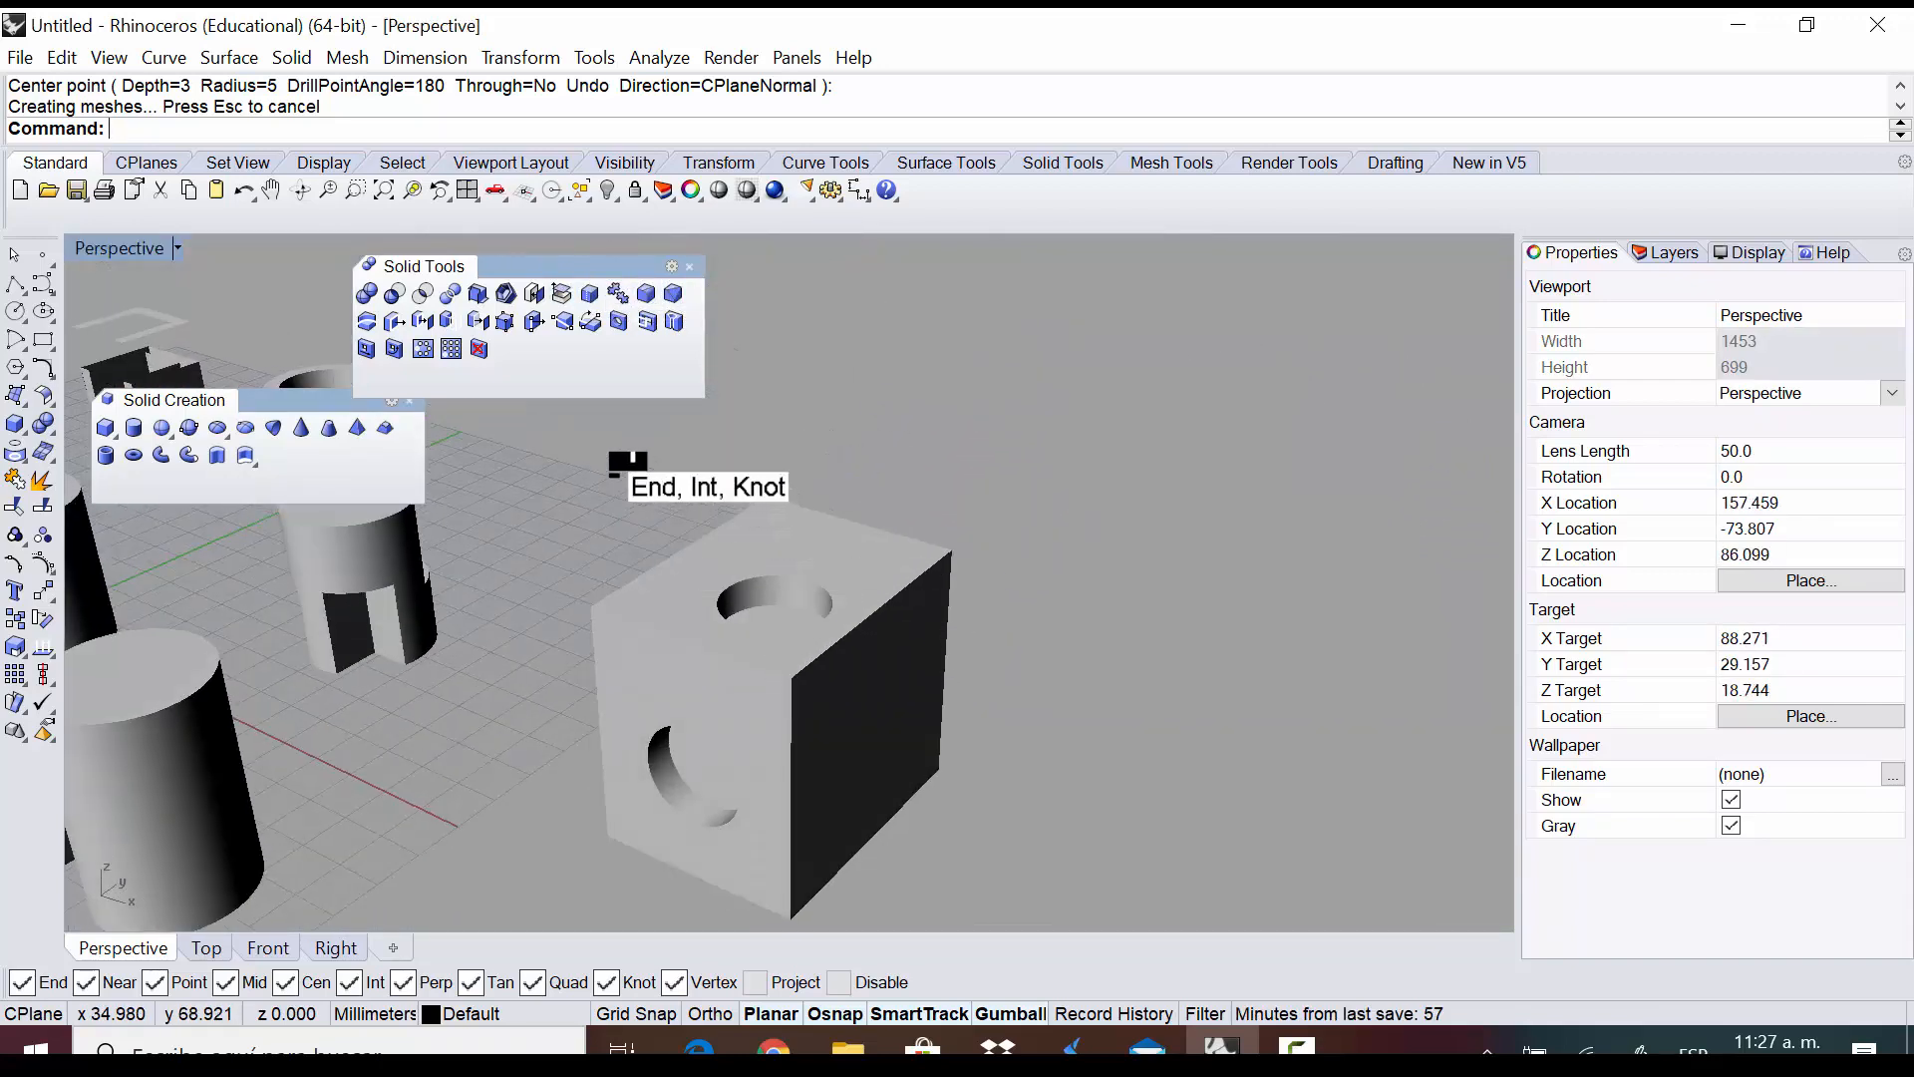
Cut a non-through round hole with depth 3 and radius 10 into the large box's top face, over the smaller hole
left_click(602, 321)
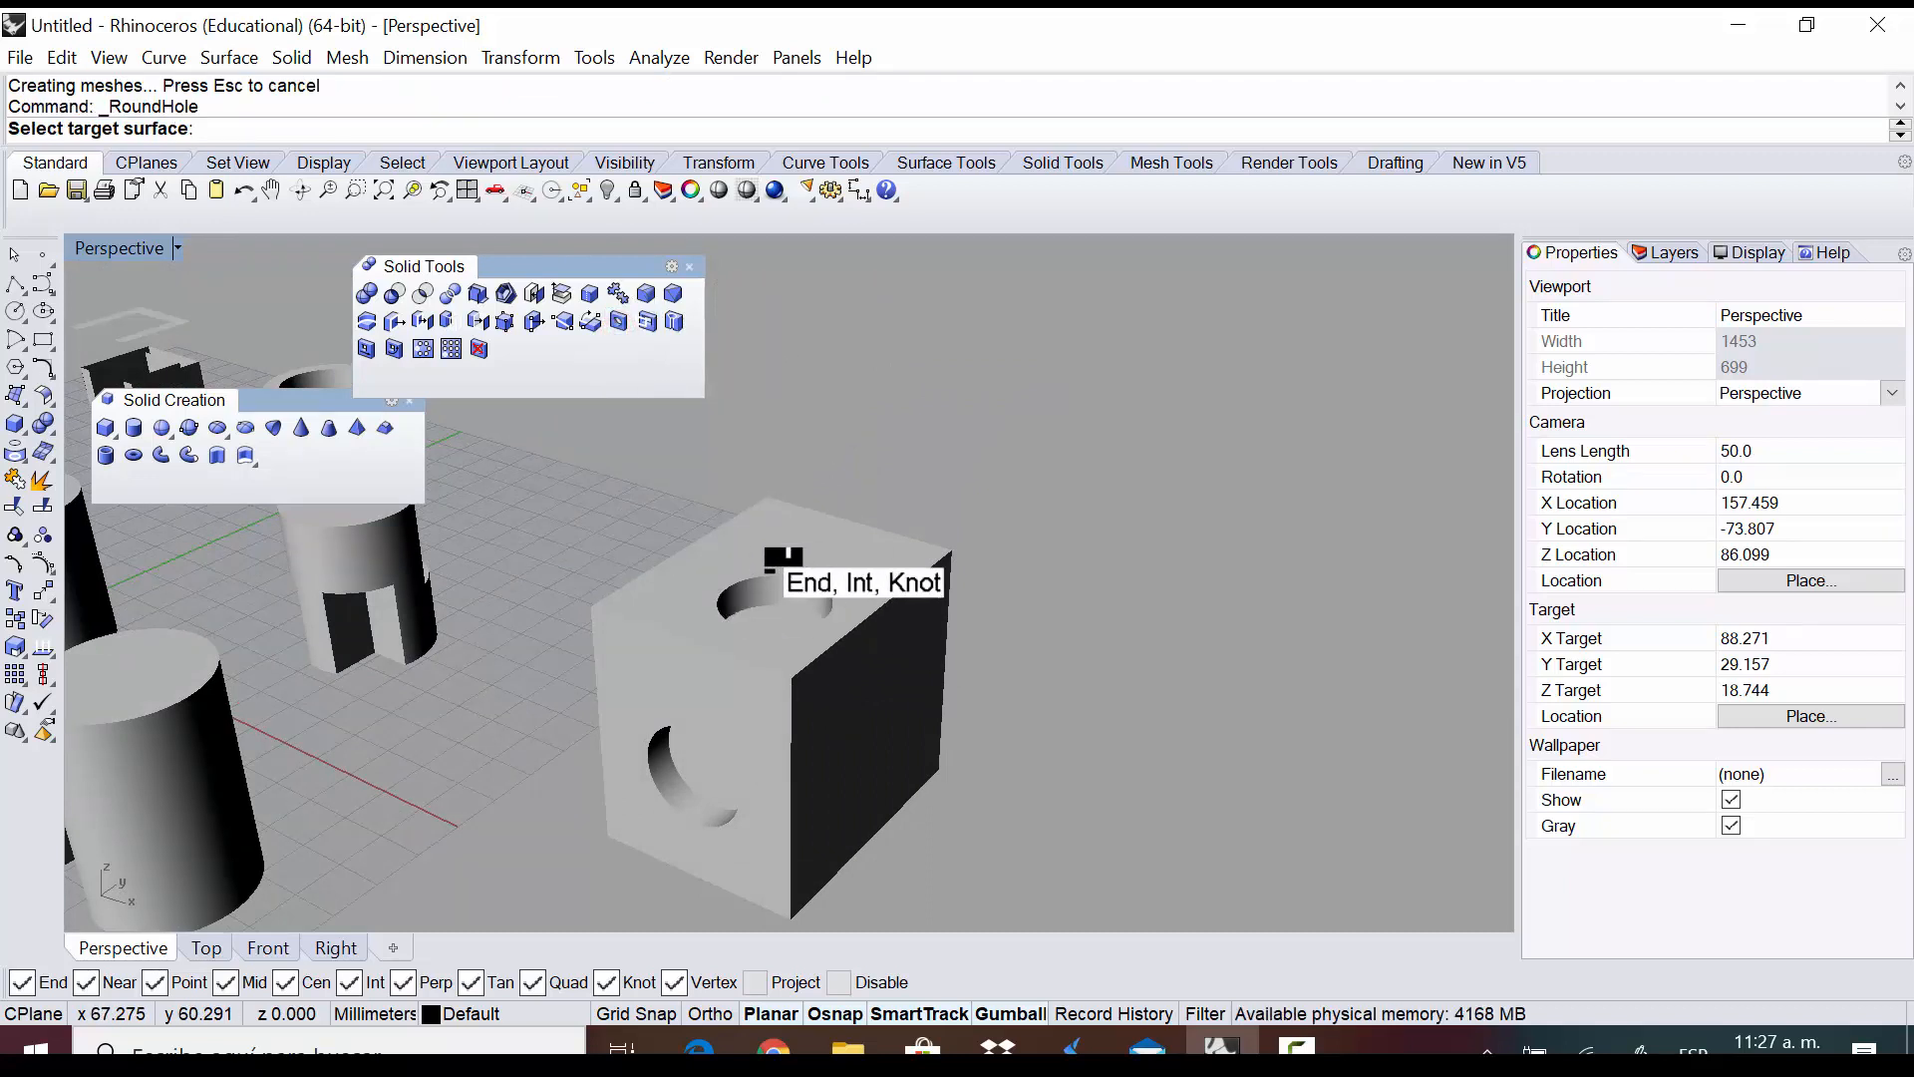
left_click(846, 547)
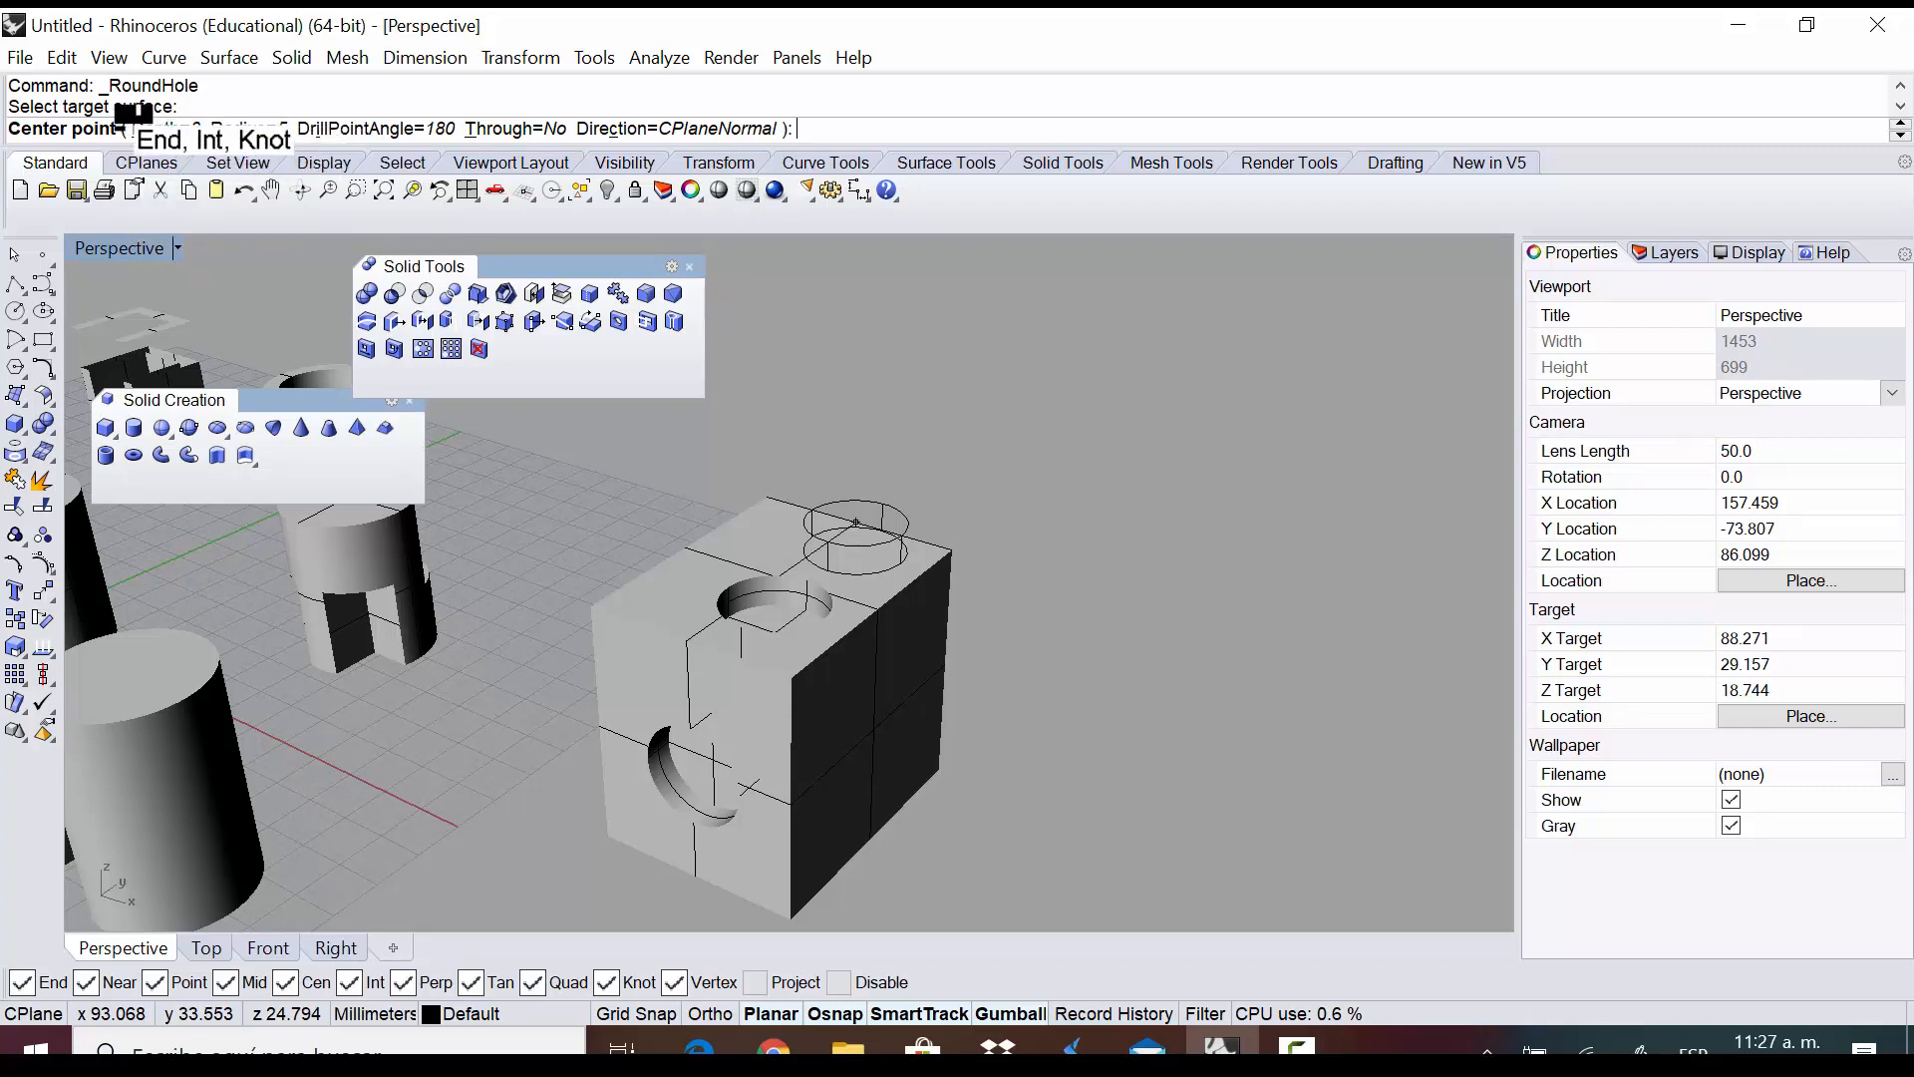
left_click(736, 620)
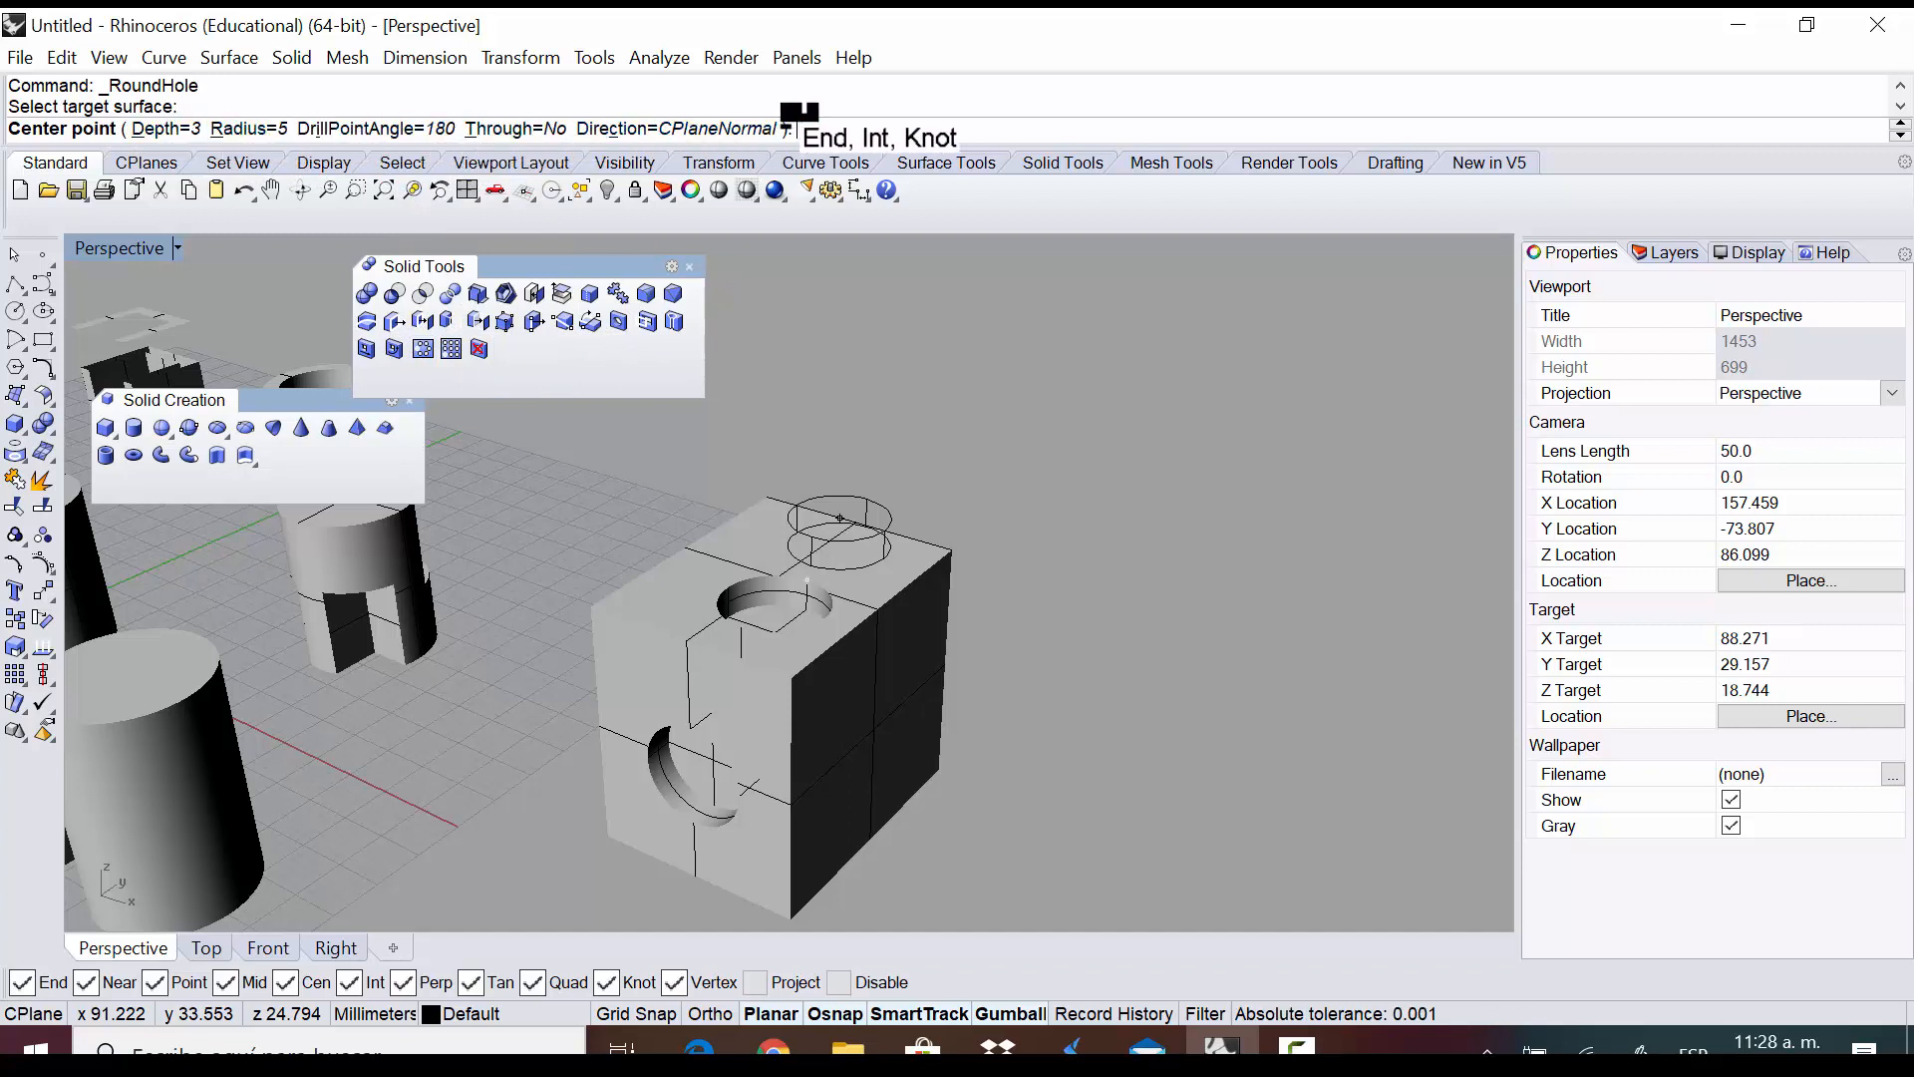
left_click(249, 124)
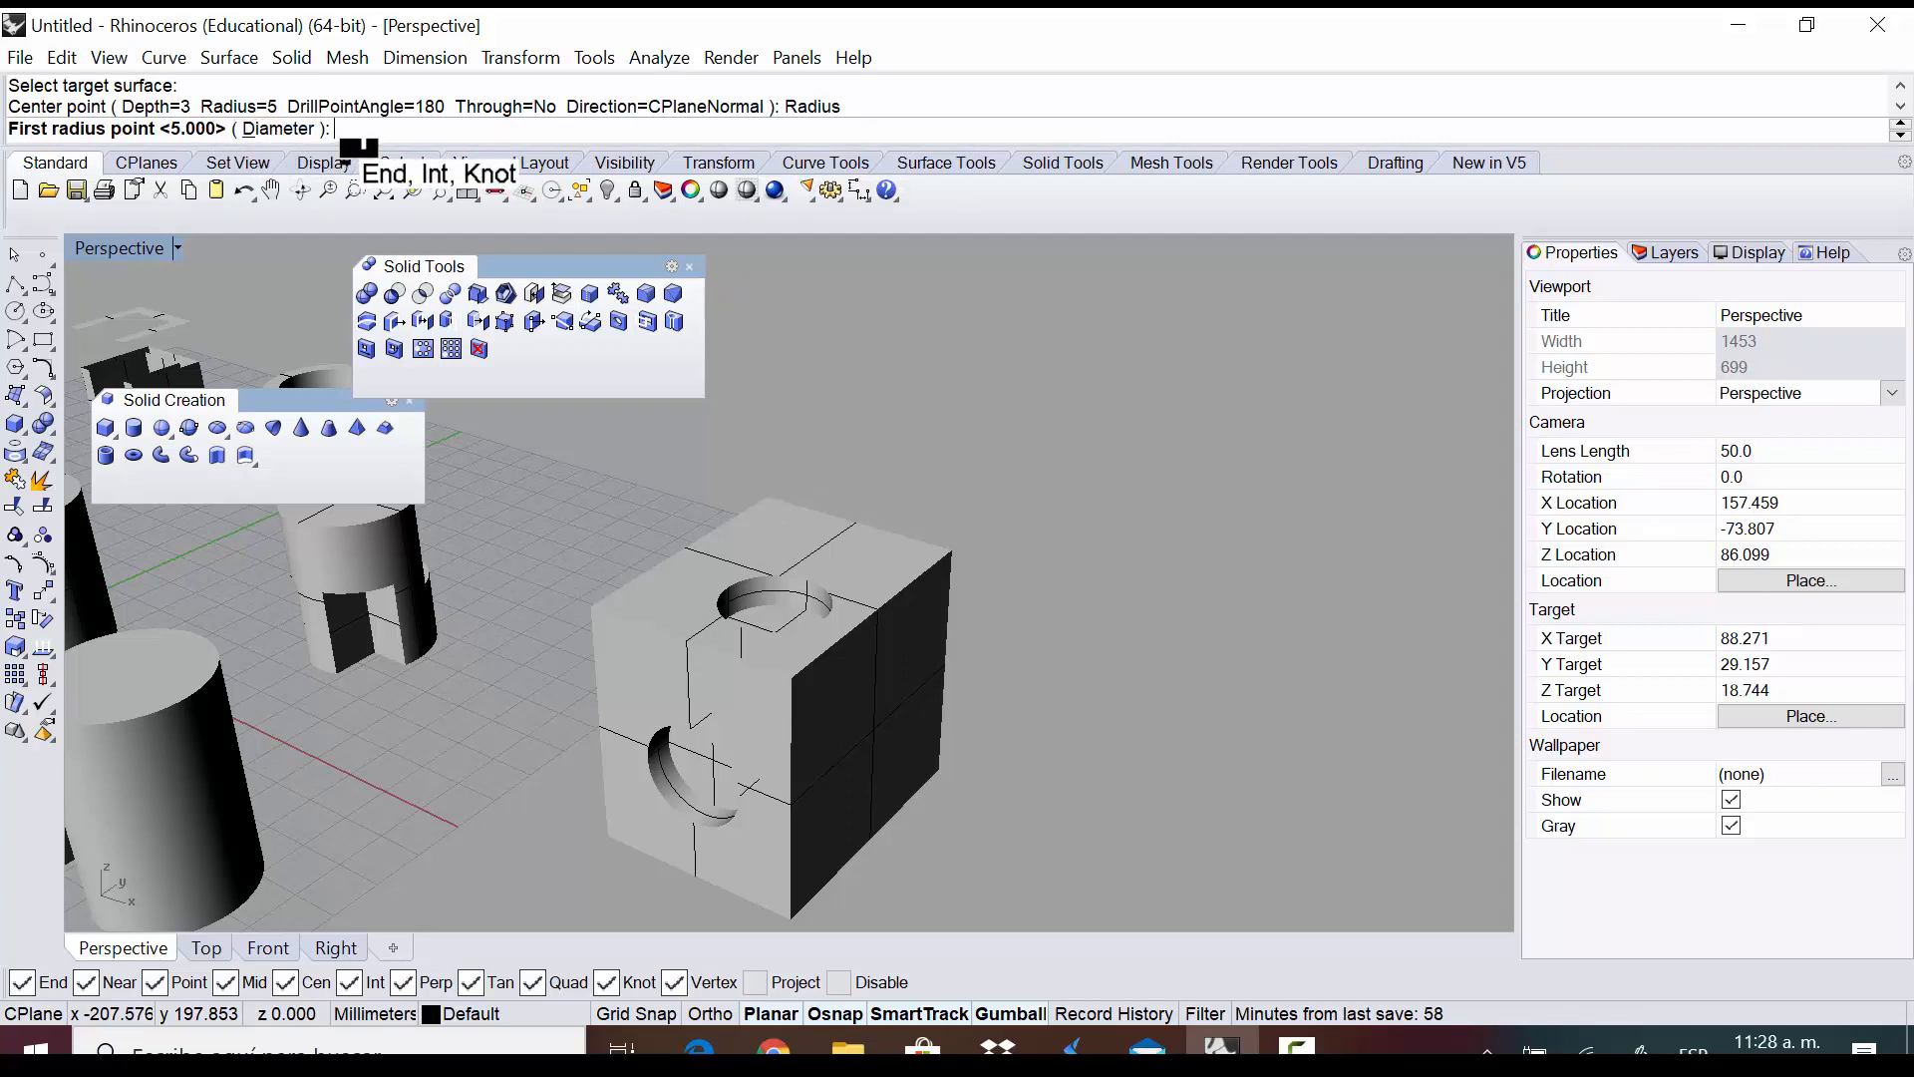
key("Return")
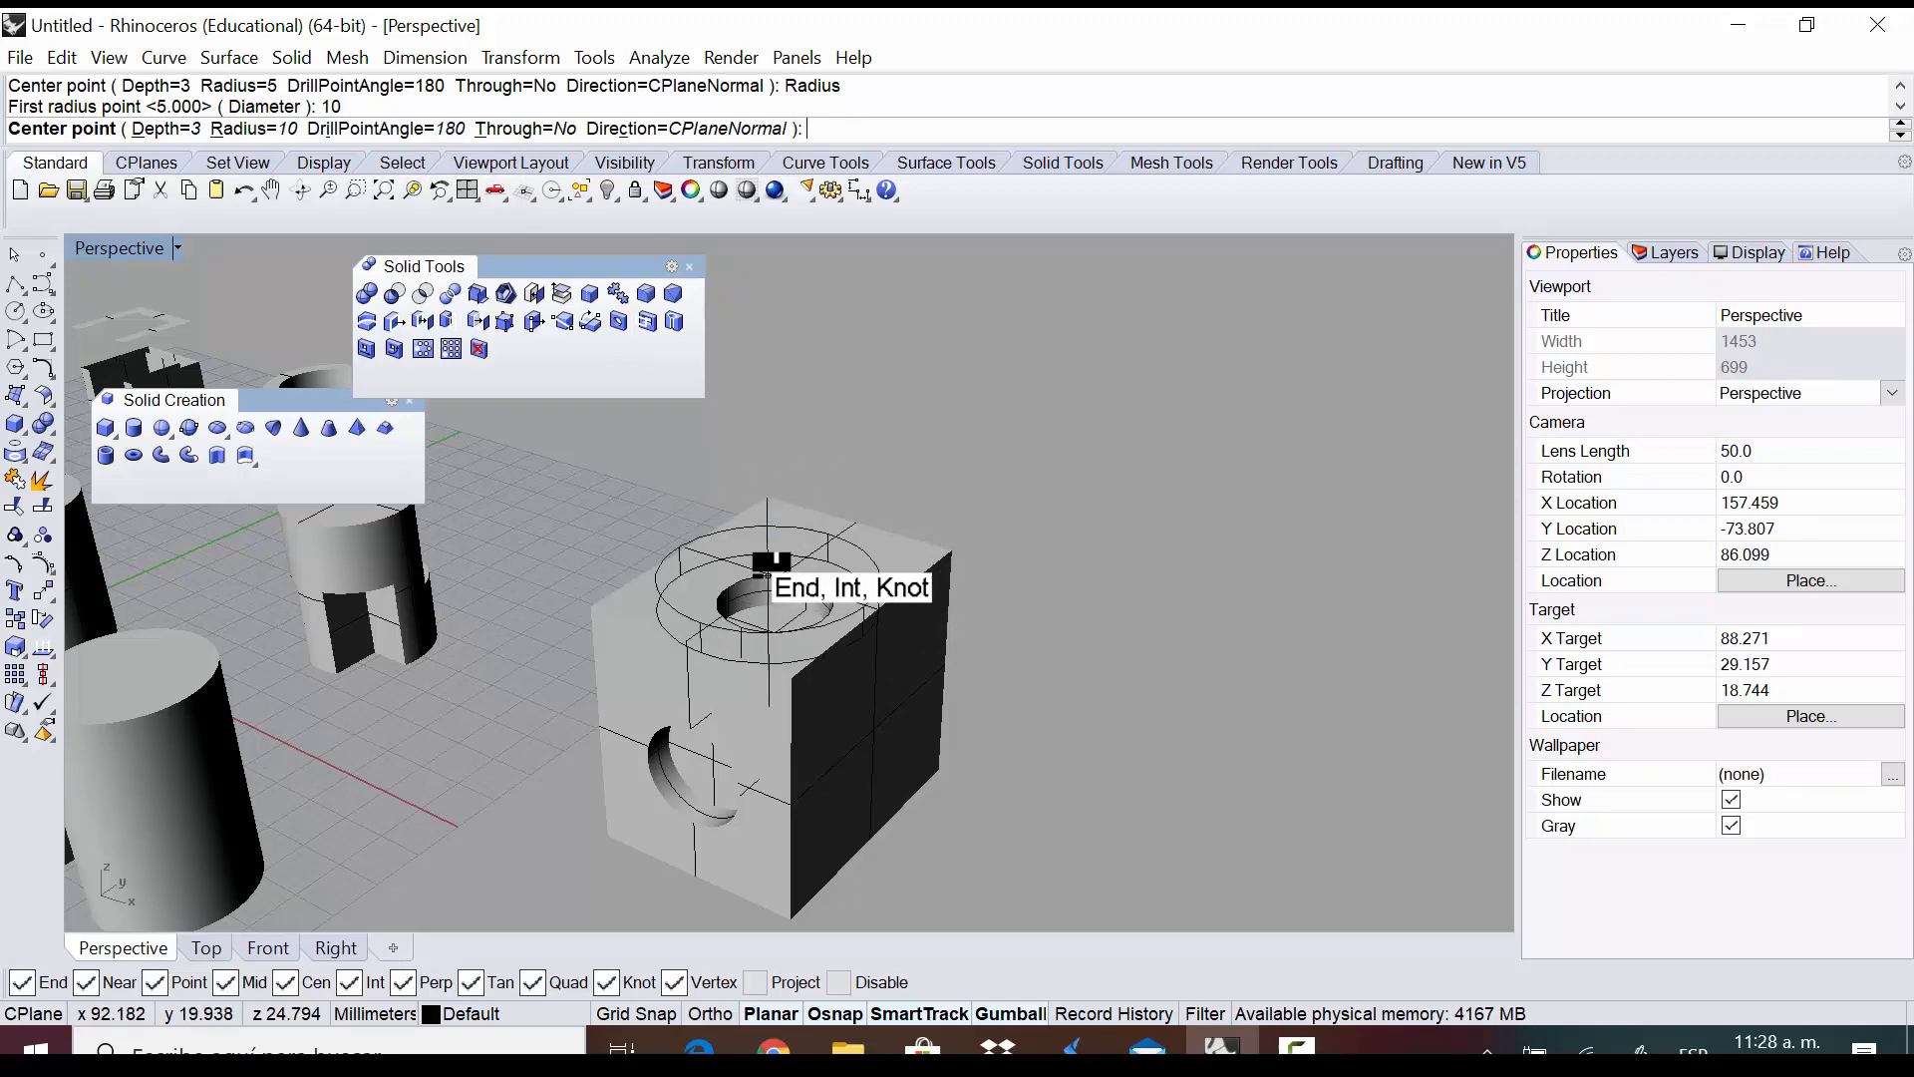
left_click(843, 595)
key("Return")
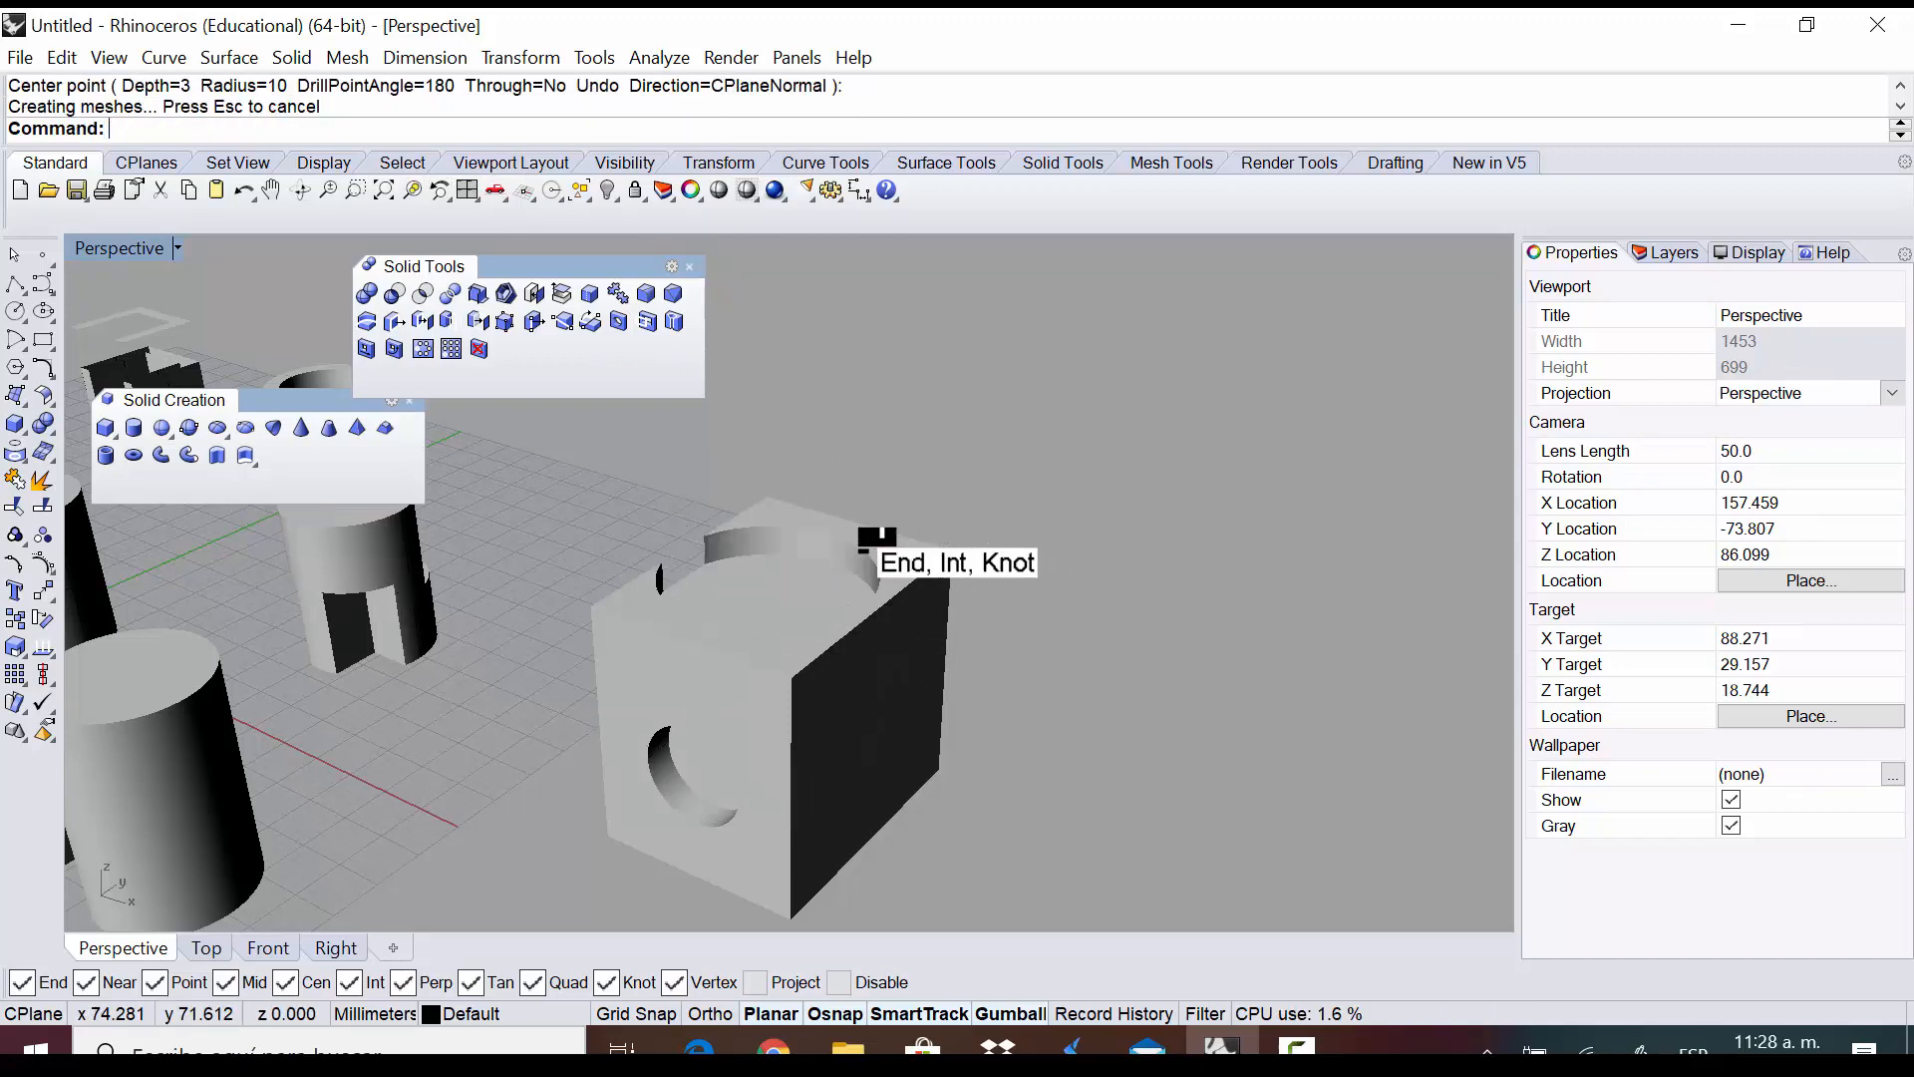
right_click_drag(863, 543, 837, 630)
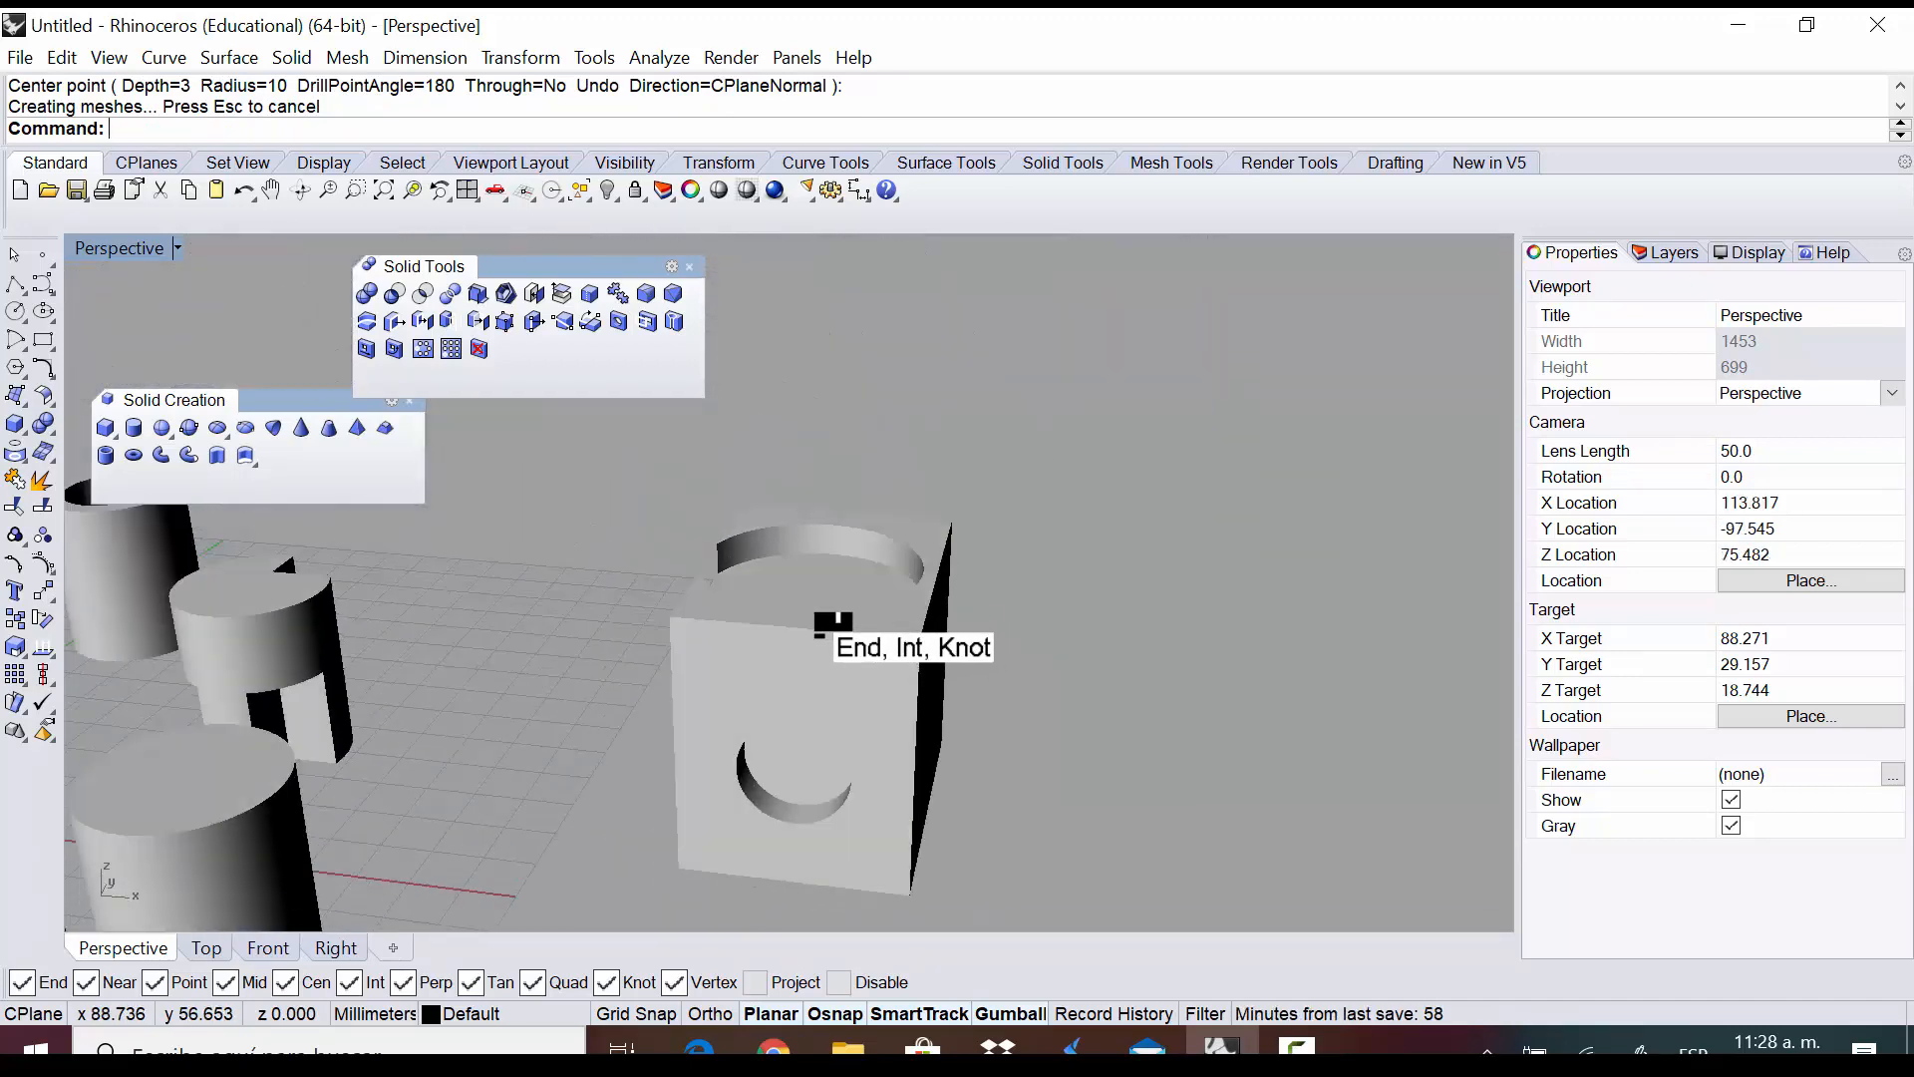
Try drawing a rectangle on the ground in front of the holed box, and undo it
scroll(820, 627, "down", 5)
right_click_drag(876, 555, 15, 239)
left_click(43, 339)
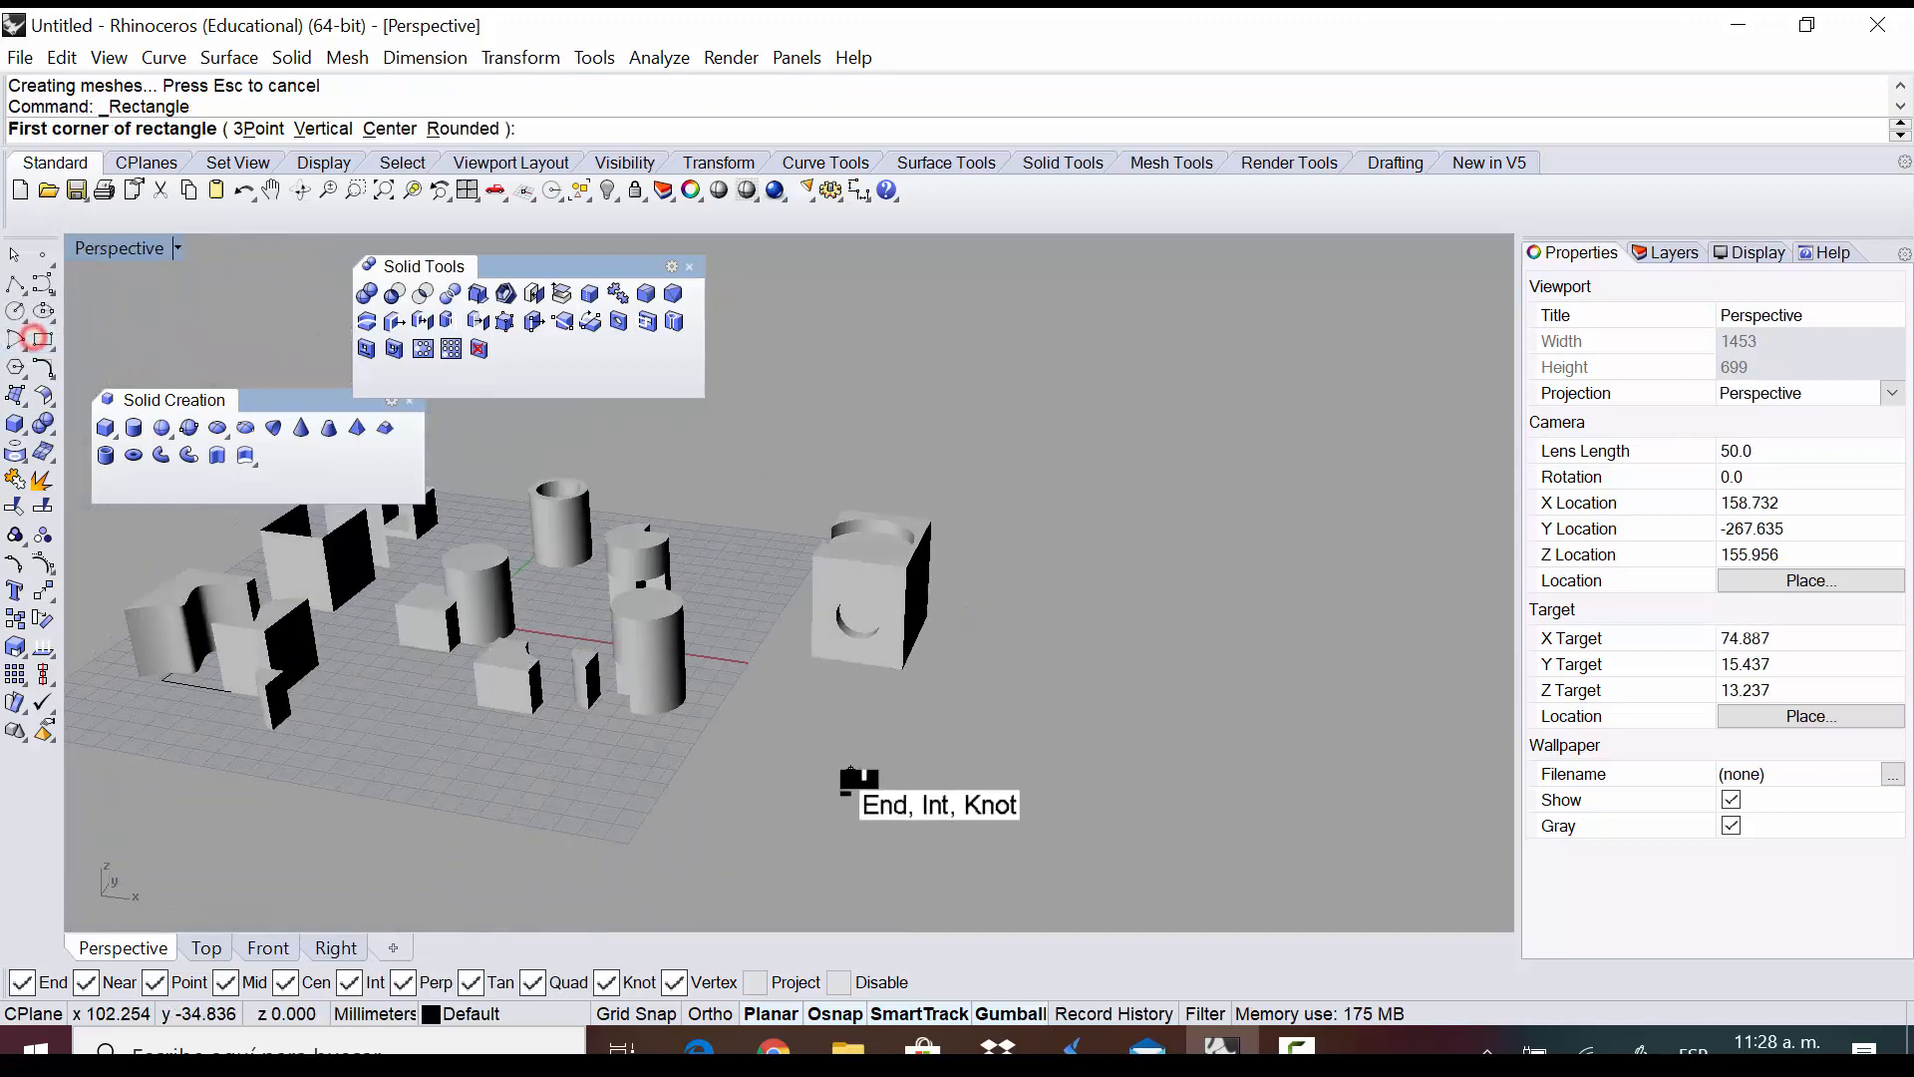
left_click(753, 727)
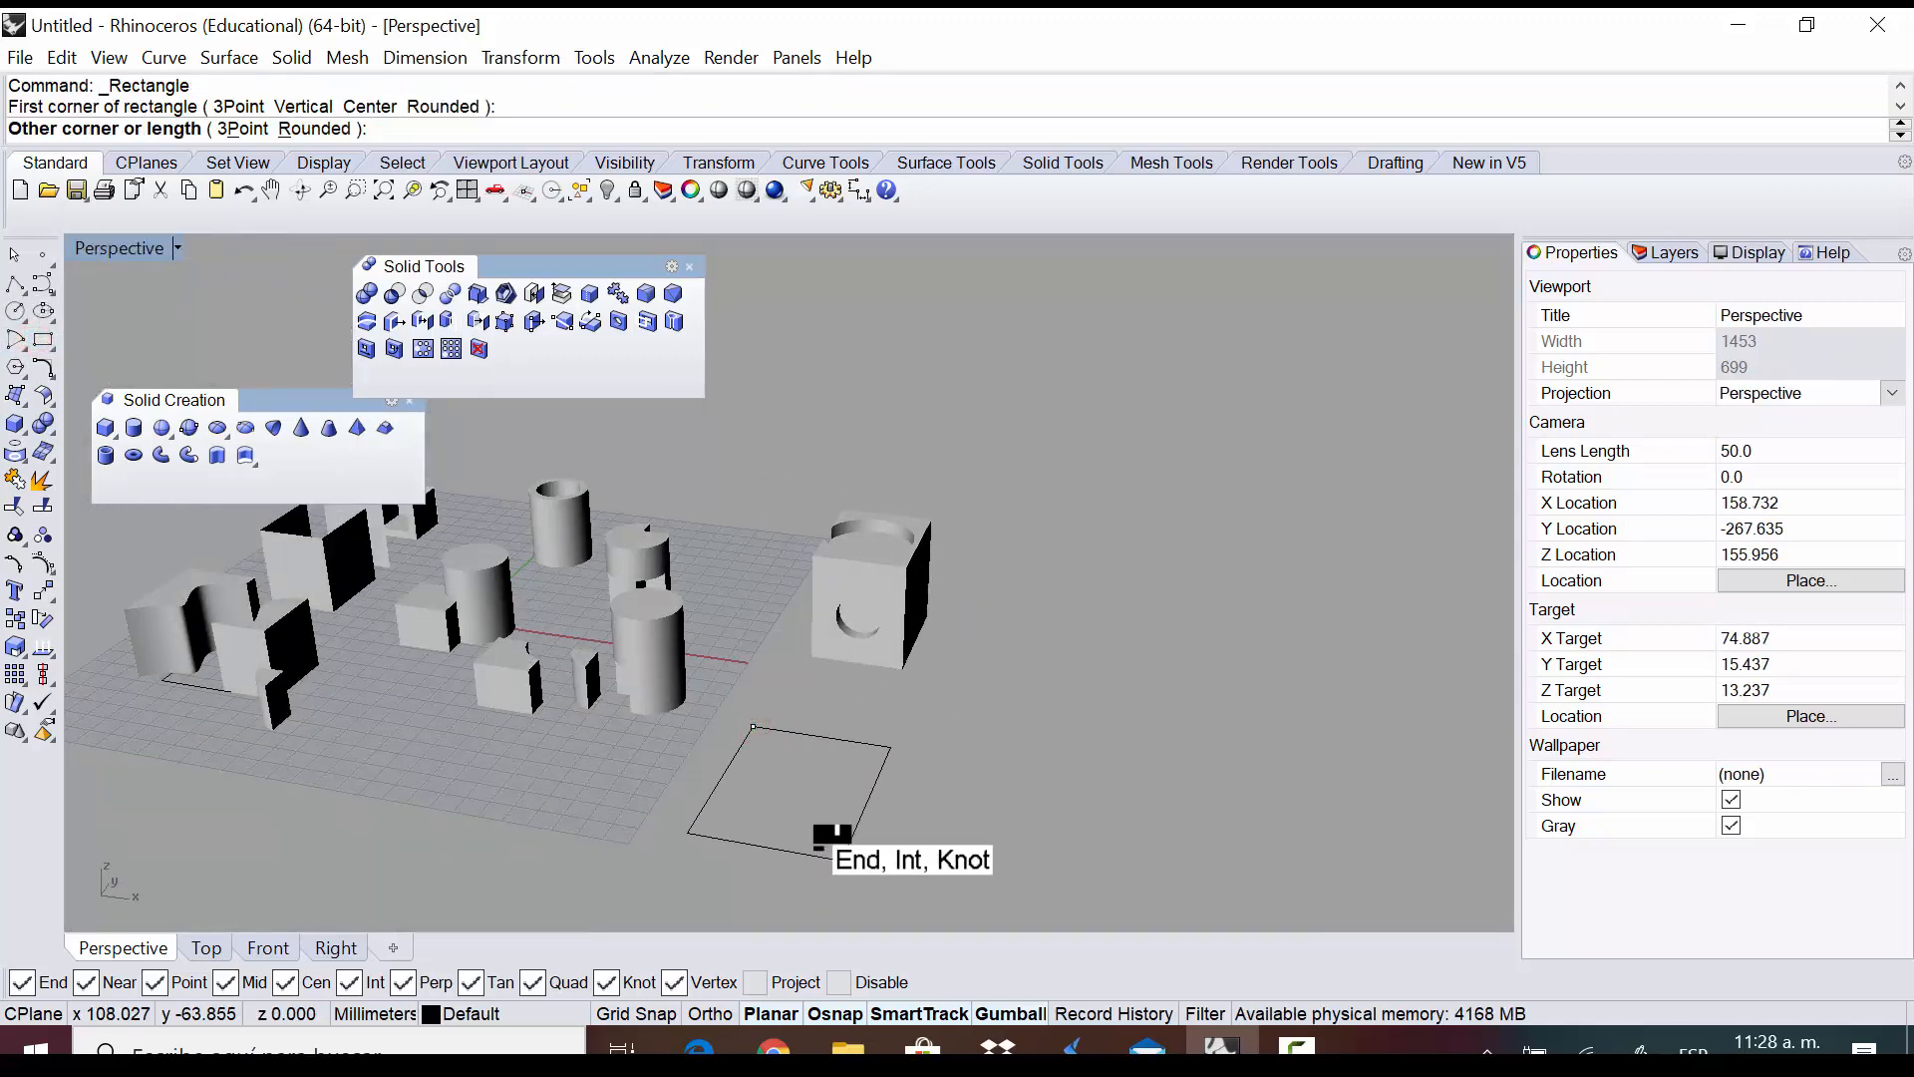
left_click(802, 842)
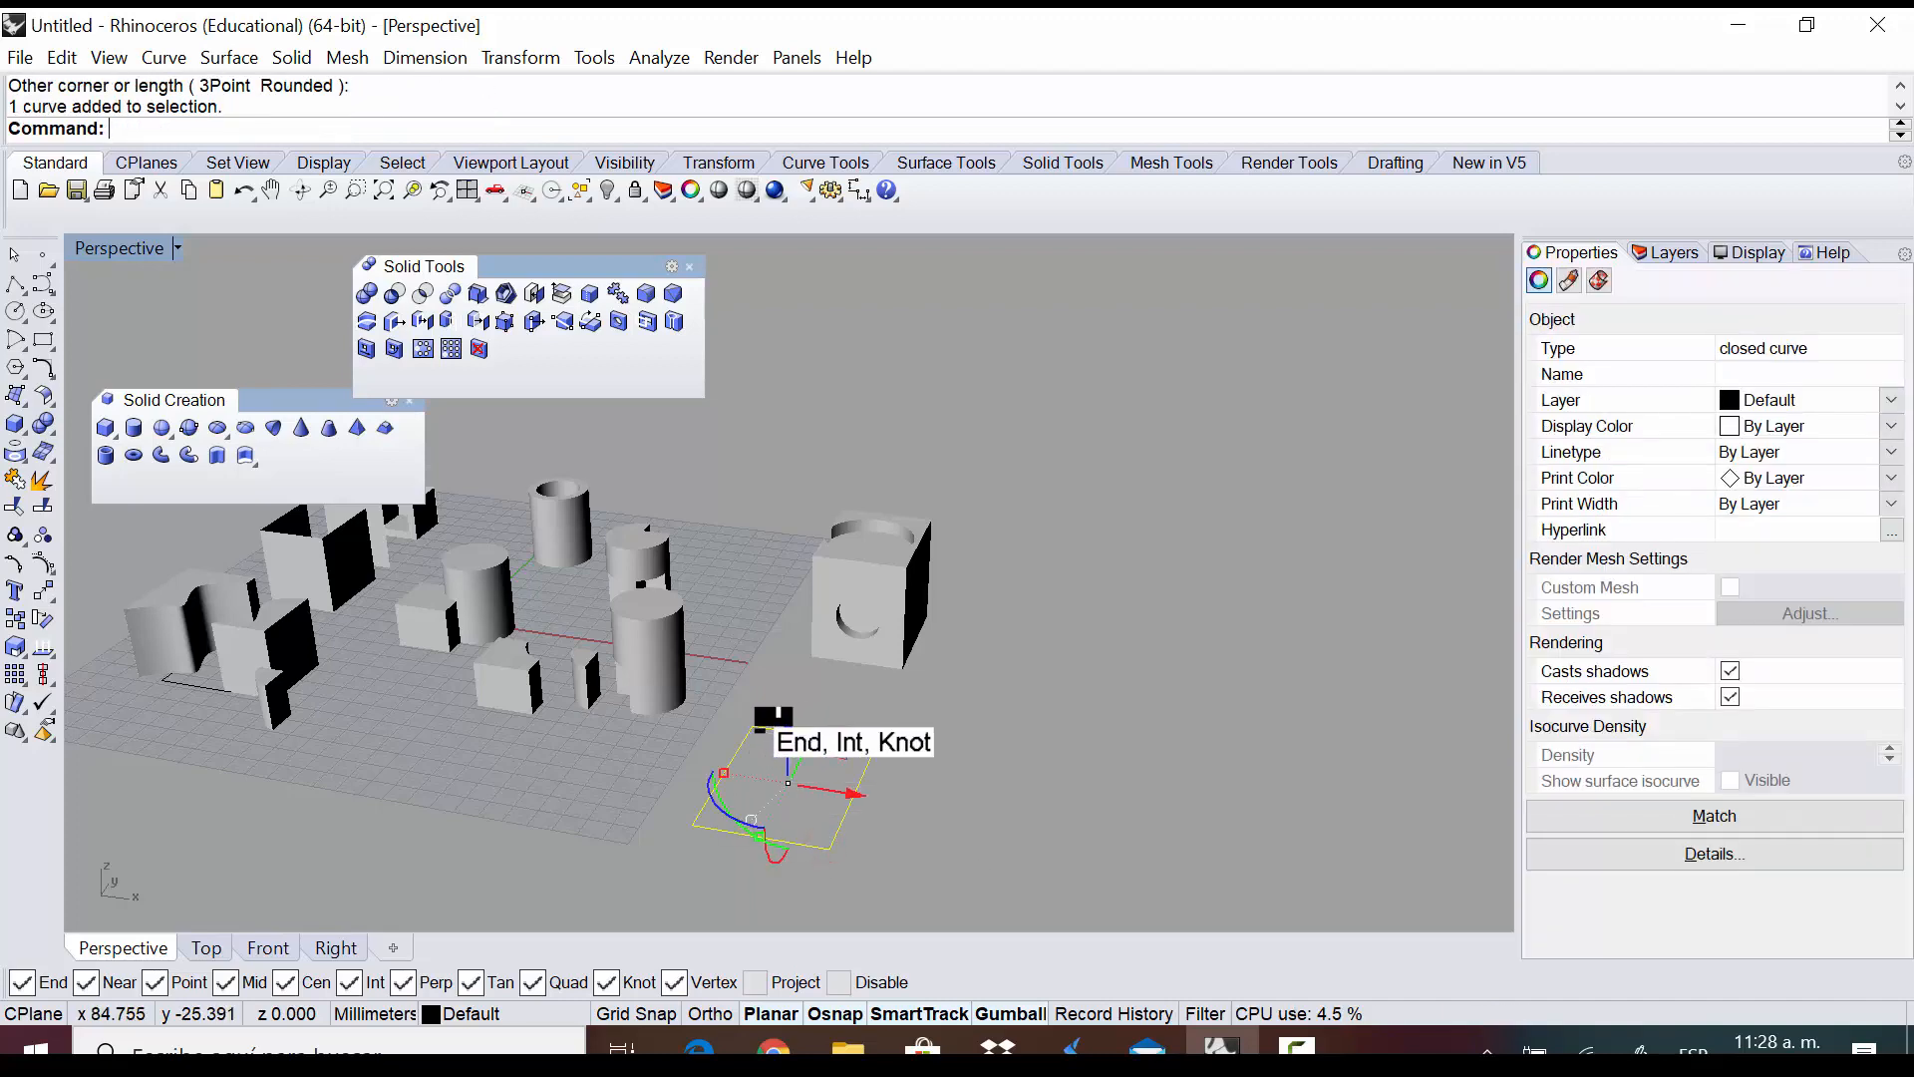
left_click_drag(752, 820, 783, 729, "ctrl")
left_click_drag(782, 588, 779, 595)
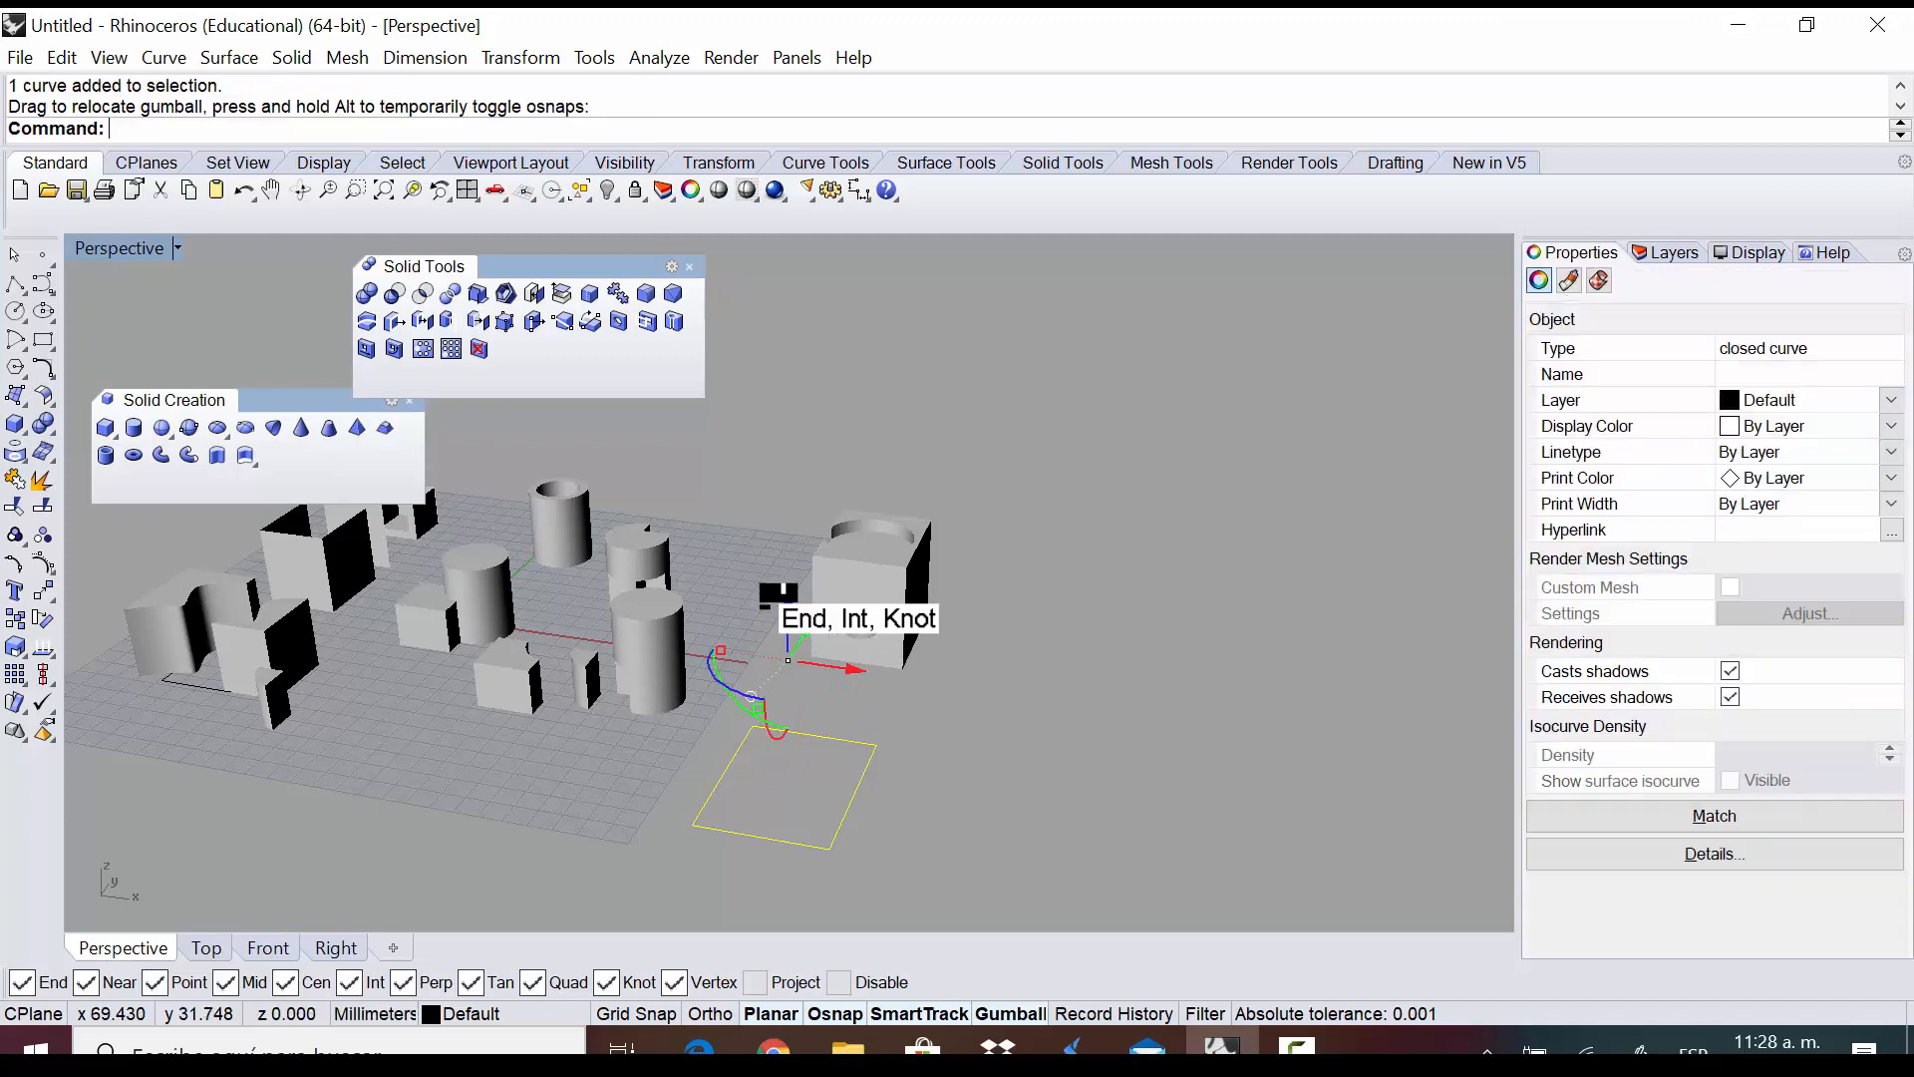
key("ctrl+z")
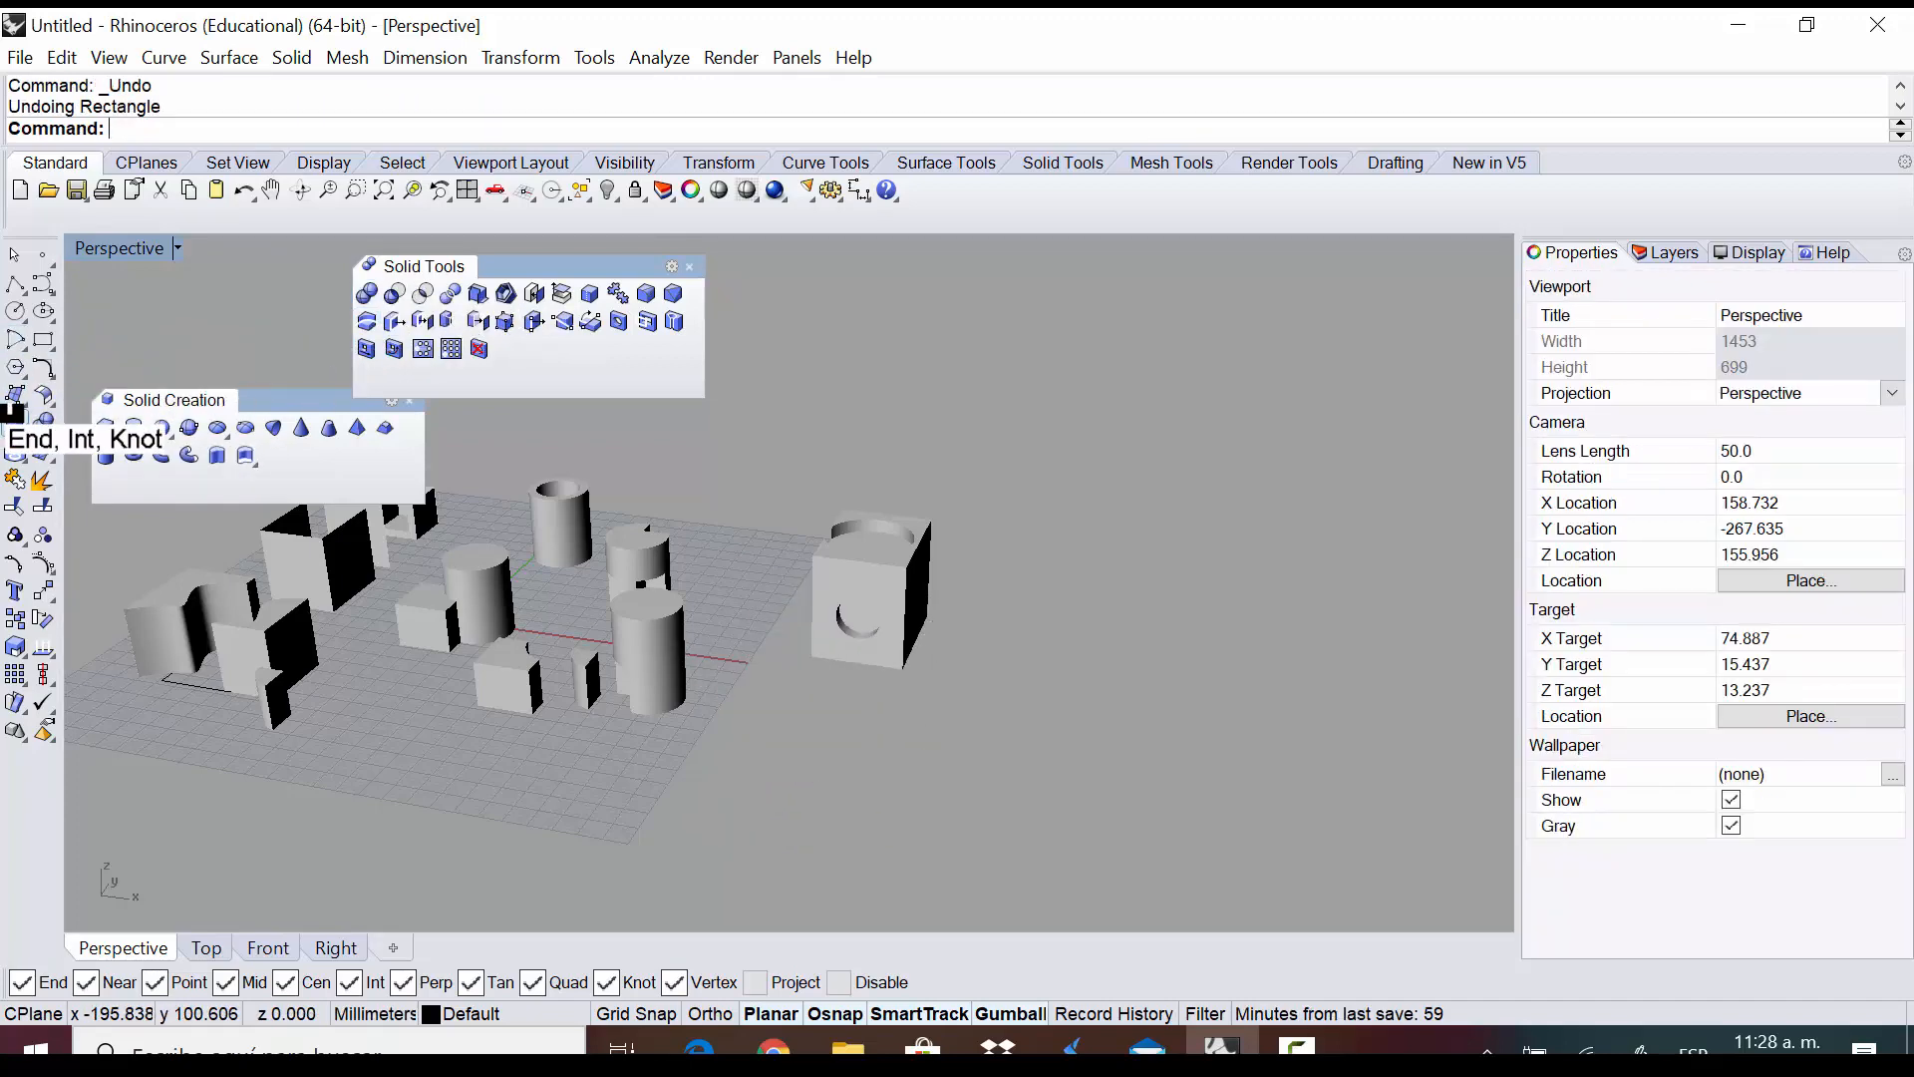
Create a large solid box on the ground in front of the holed box
left_click(15, 420)
left_click(756, 760)
left_click(867, 832)
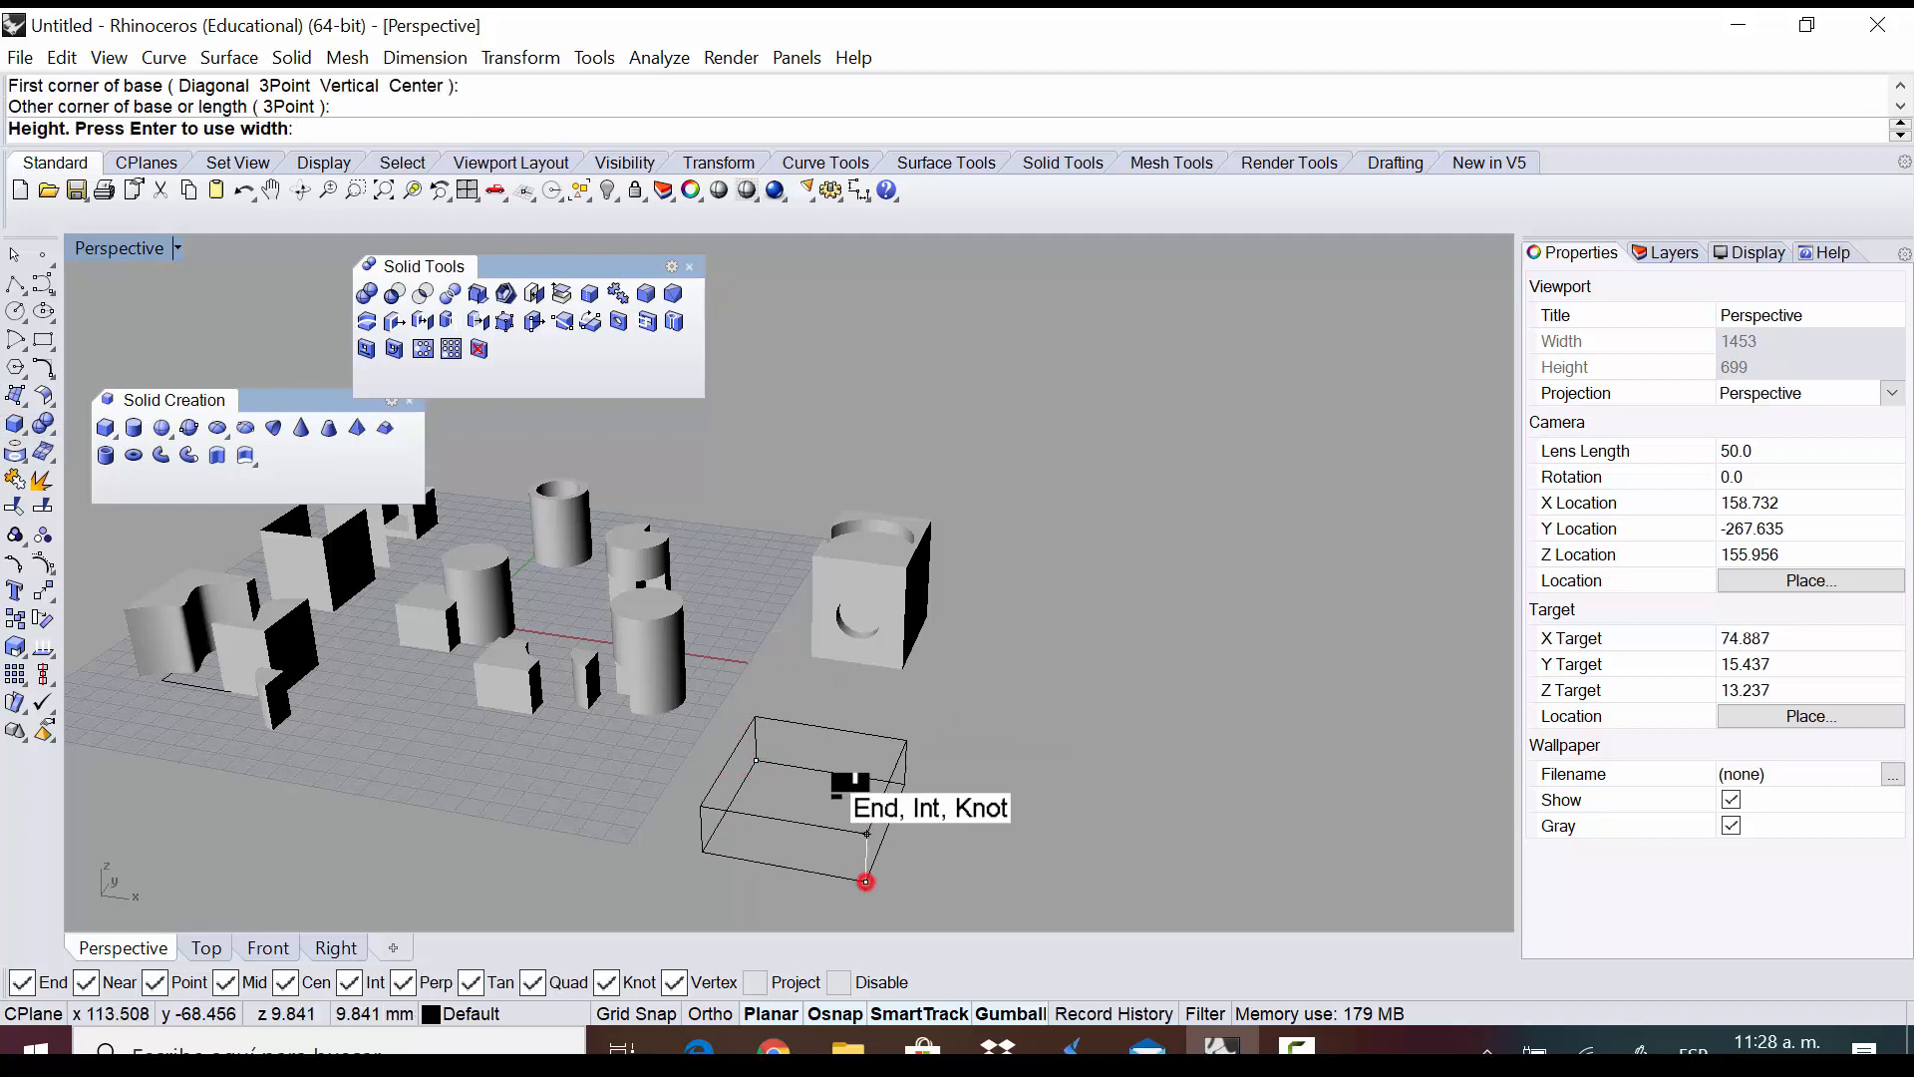
left_click(846, 757)
mouse_move(1115, 785)
right_mouse_down()
mouse_move(1067, 661)
mouse_move(1077, 710)
right_mouse_up()
scroll(825, 629, "up", 4)
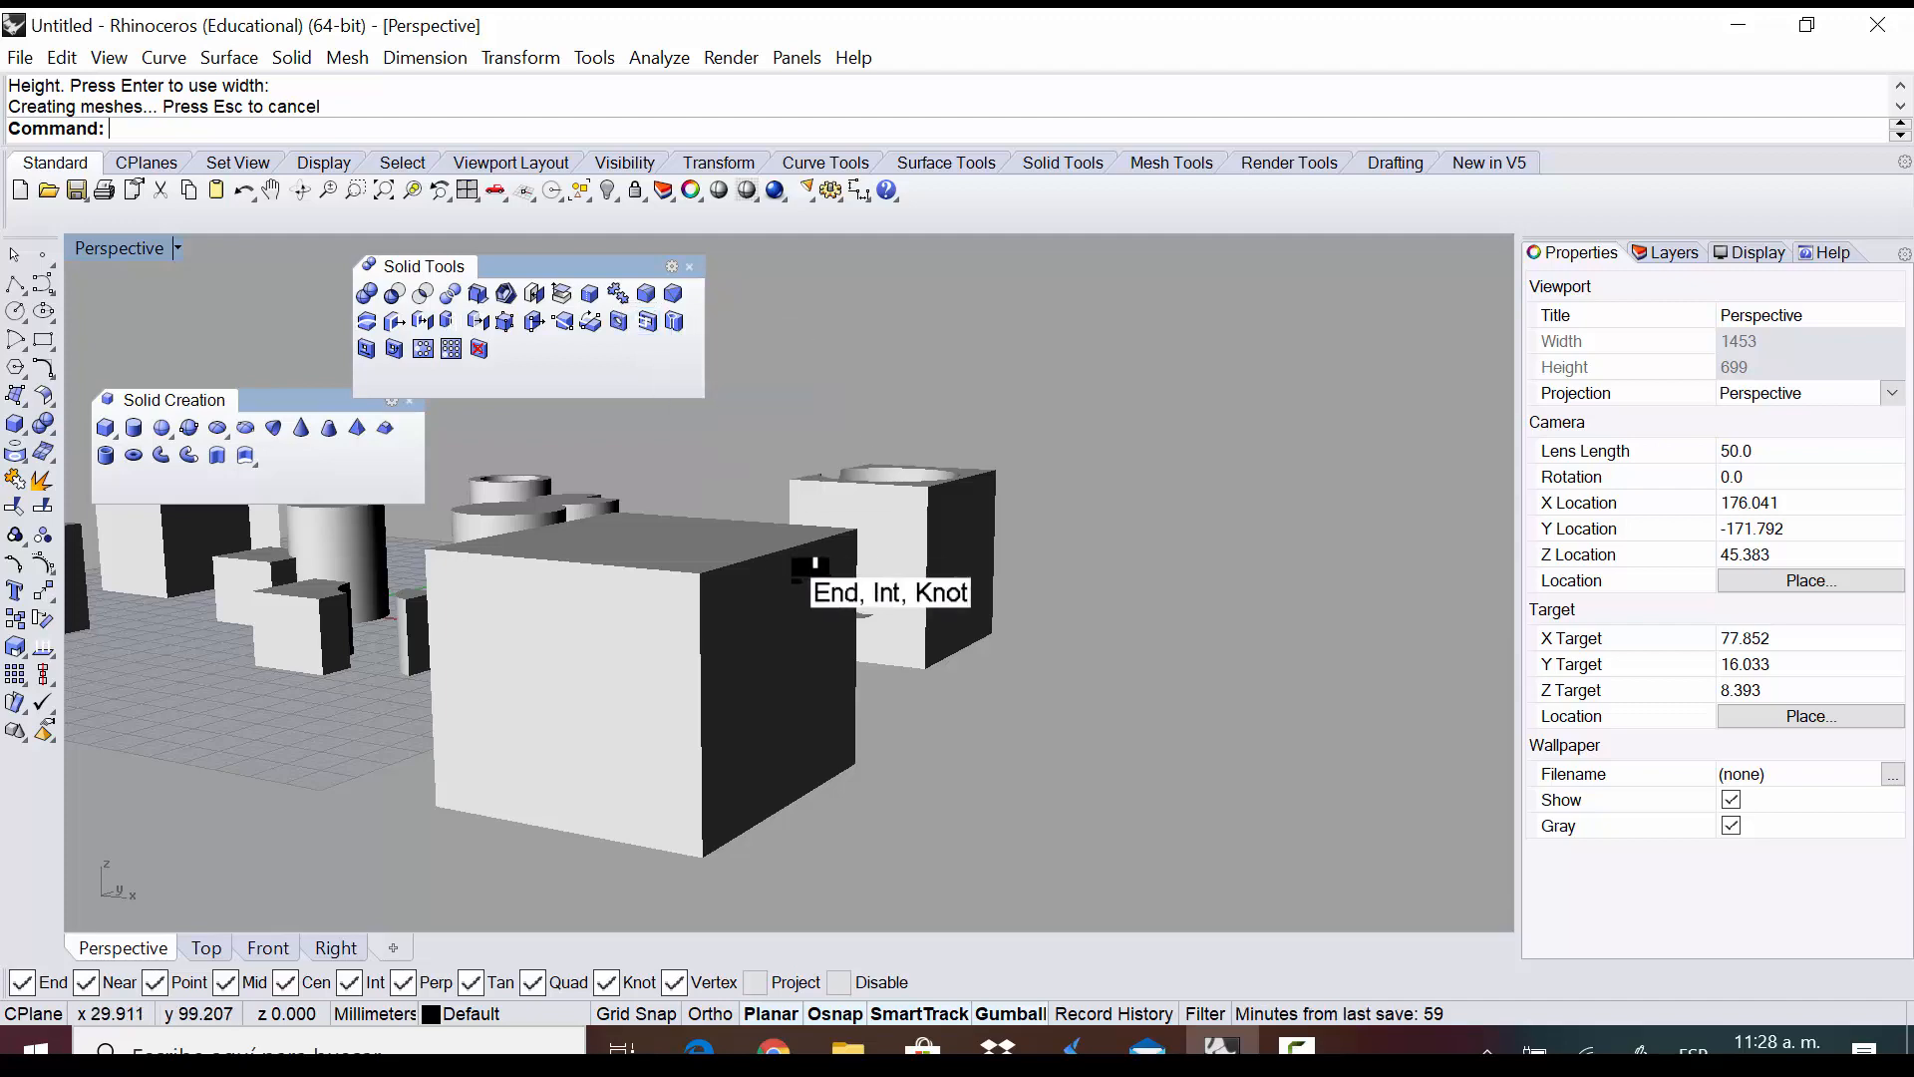
right_click_drag(1183, 675, 1190, 720)
scroll(1055, 575, "down", 4)
right_click_drag(1071, 616, 887, 725)
scroll(897, 535, "down", 4)
scroll(867, 674, "up", 4)
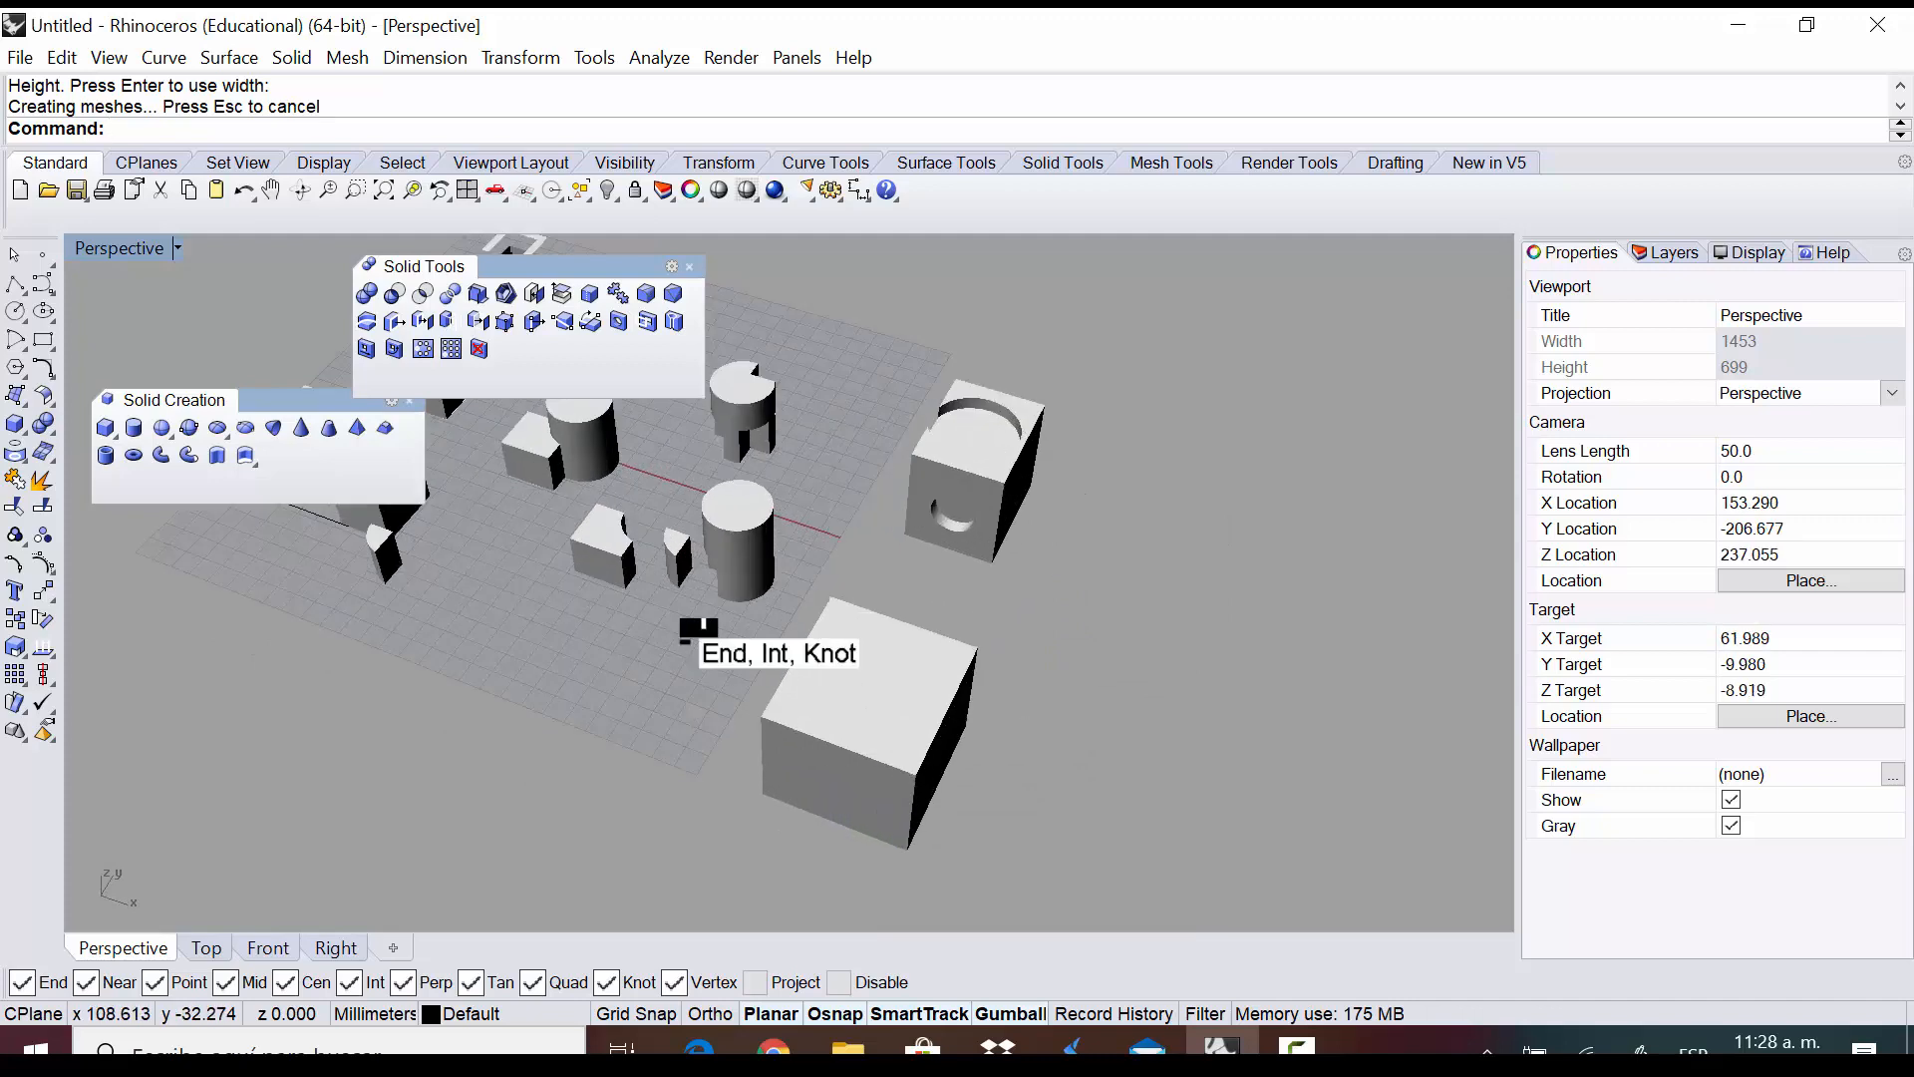
In the Top view, draw a small rectangle inside the new box's outline, near its upper-left corner
double_click(108, 250)
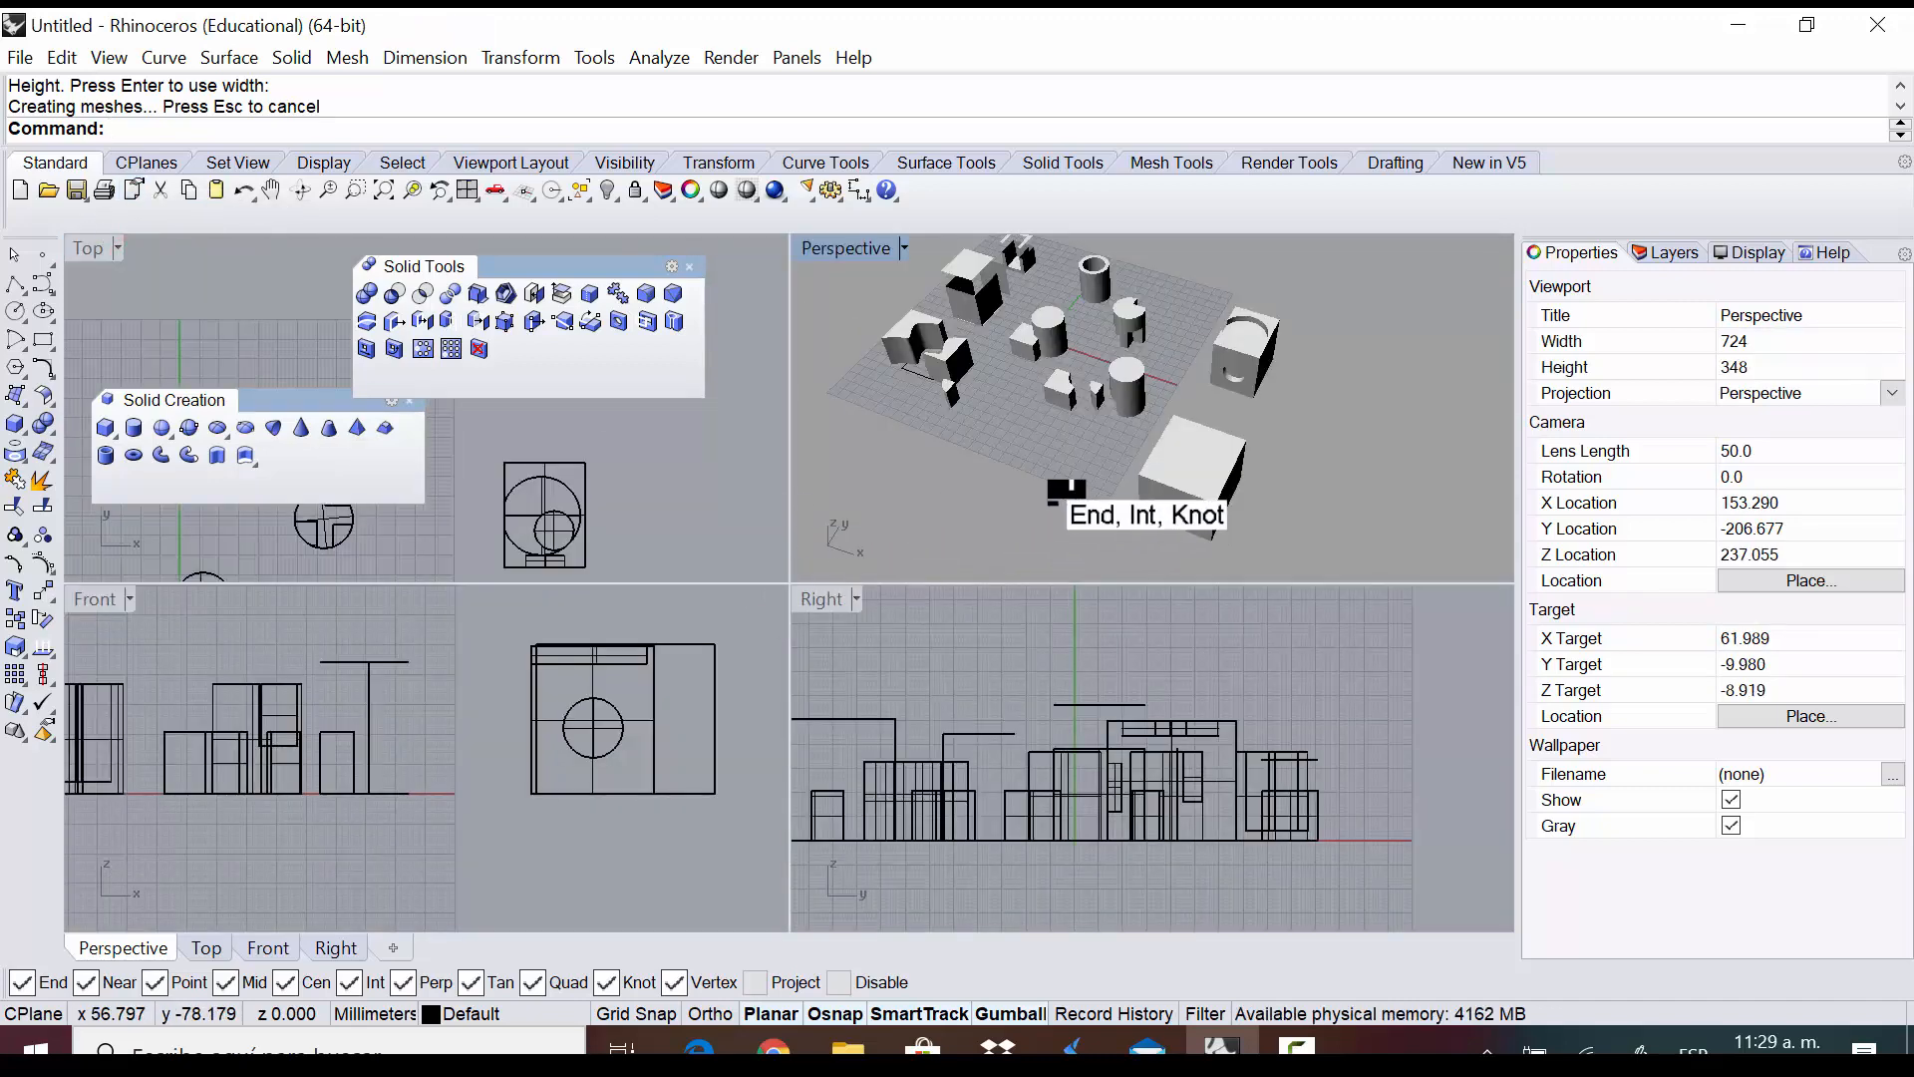
scroll(558, 434, "down", 4)
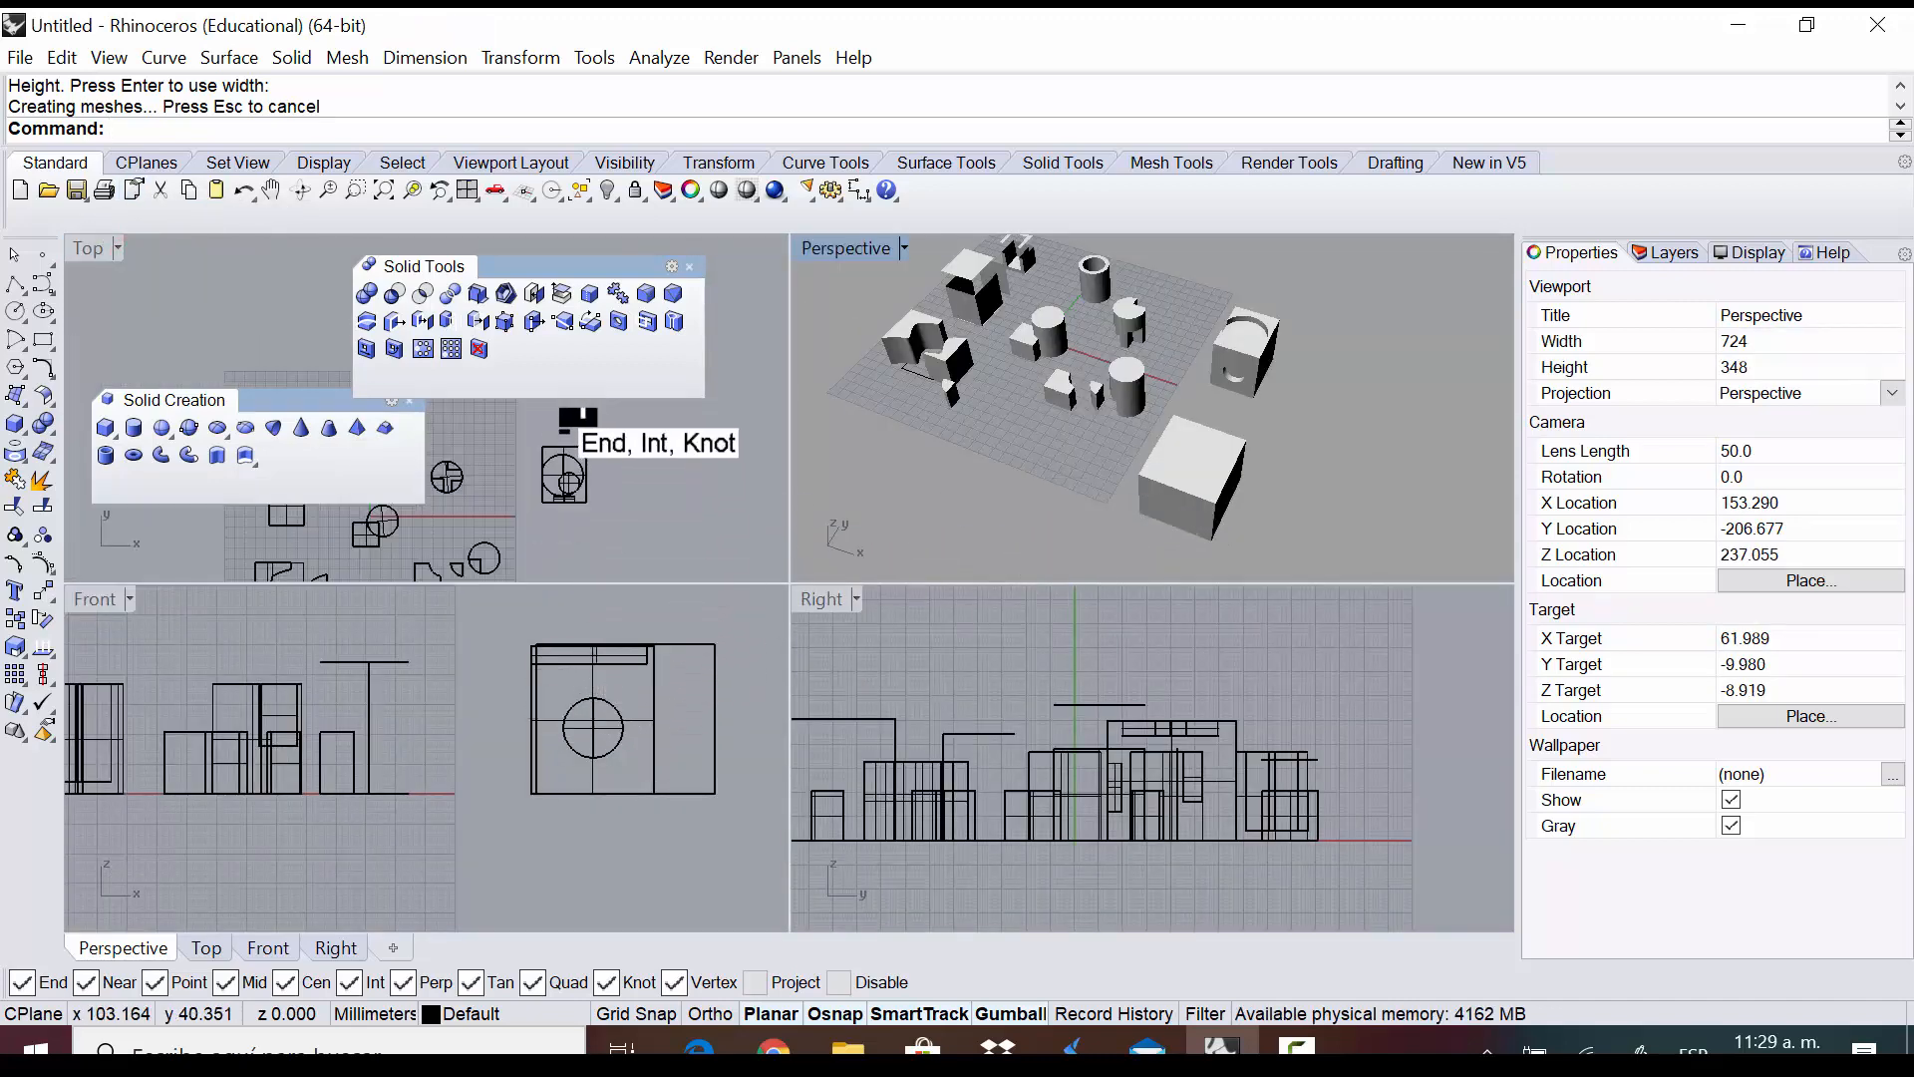
scroll(578, 509, "up", 4)
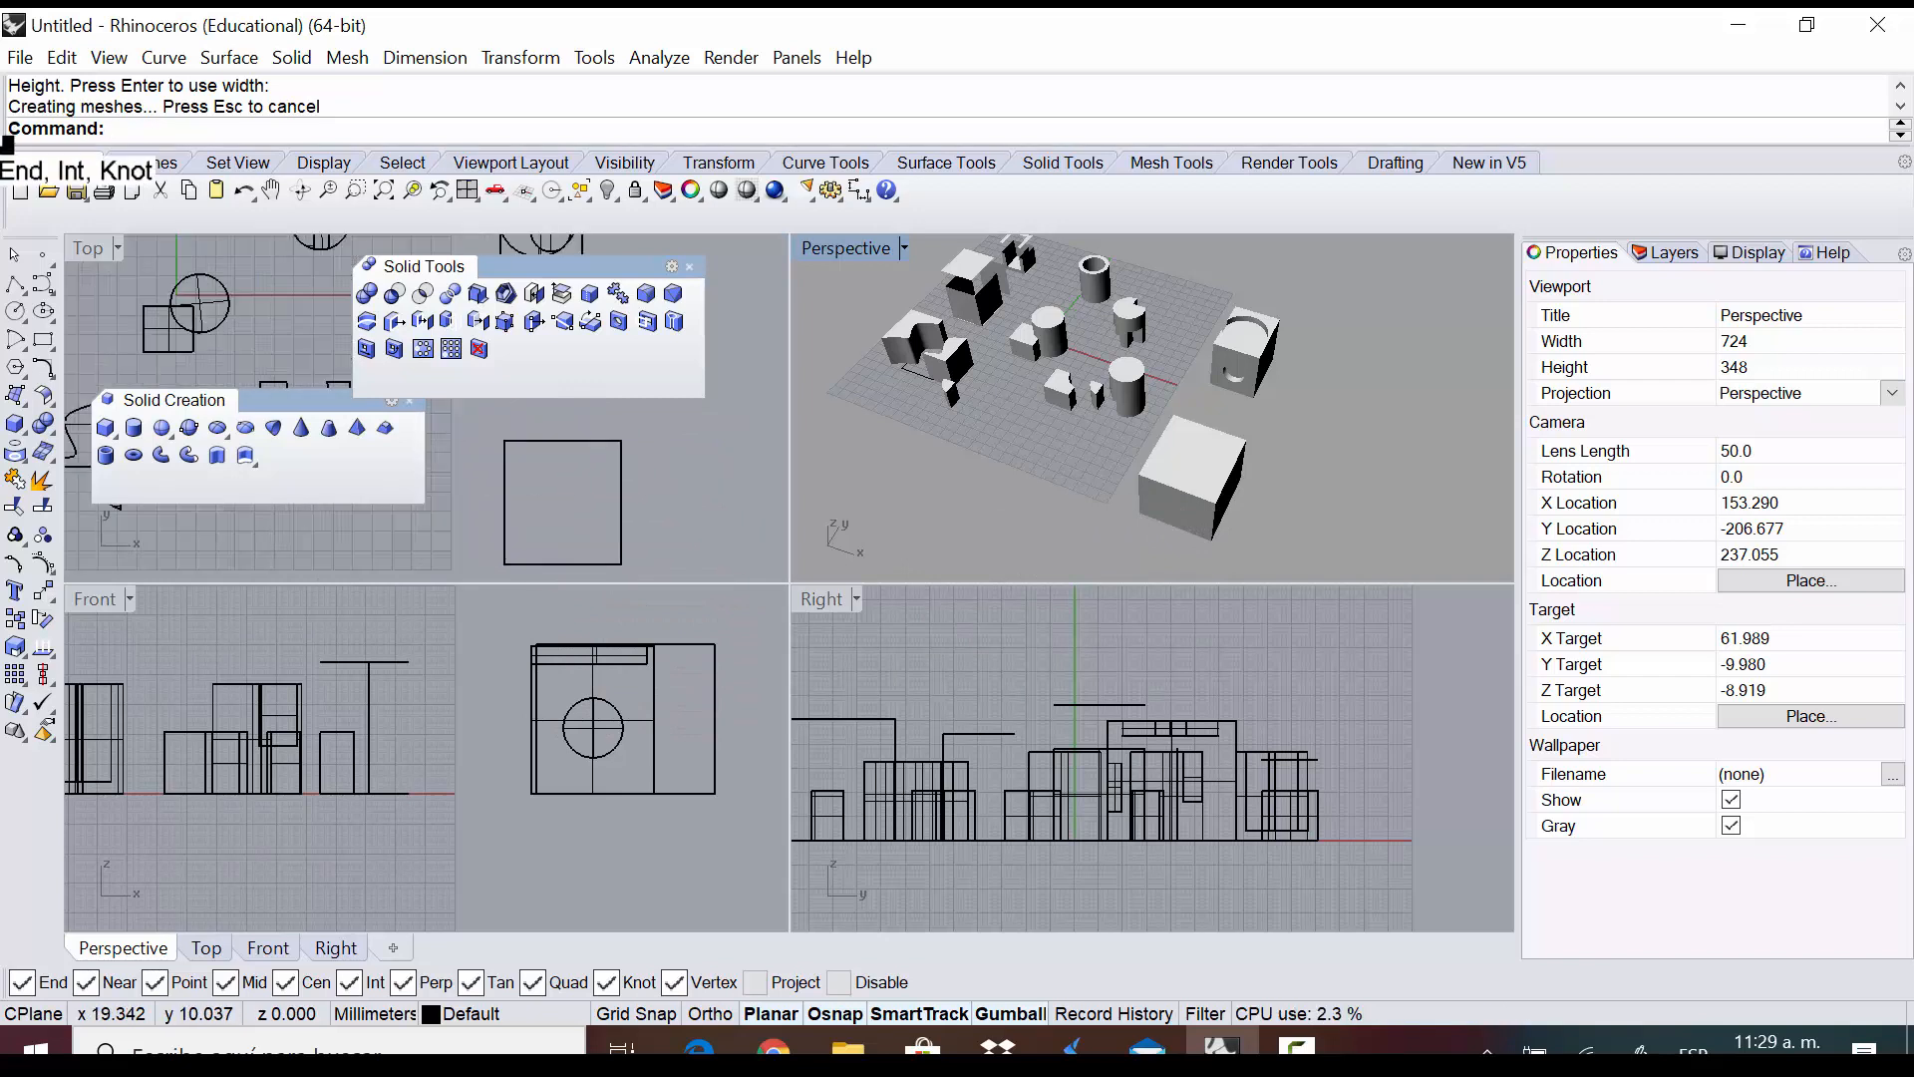
left_click(41, 339)
scroll(536, 499, "up", 5)
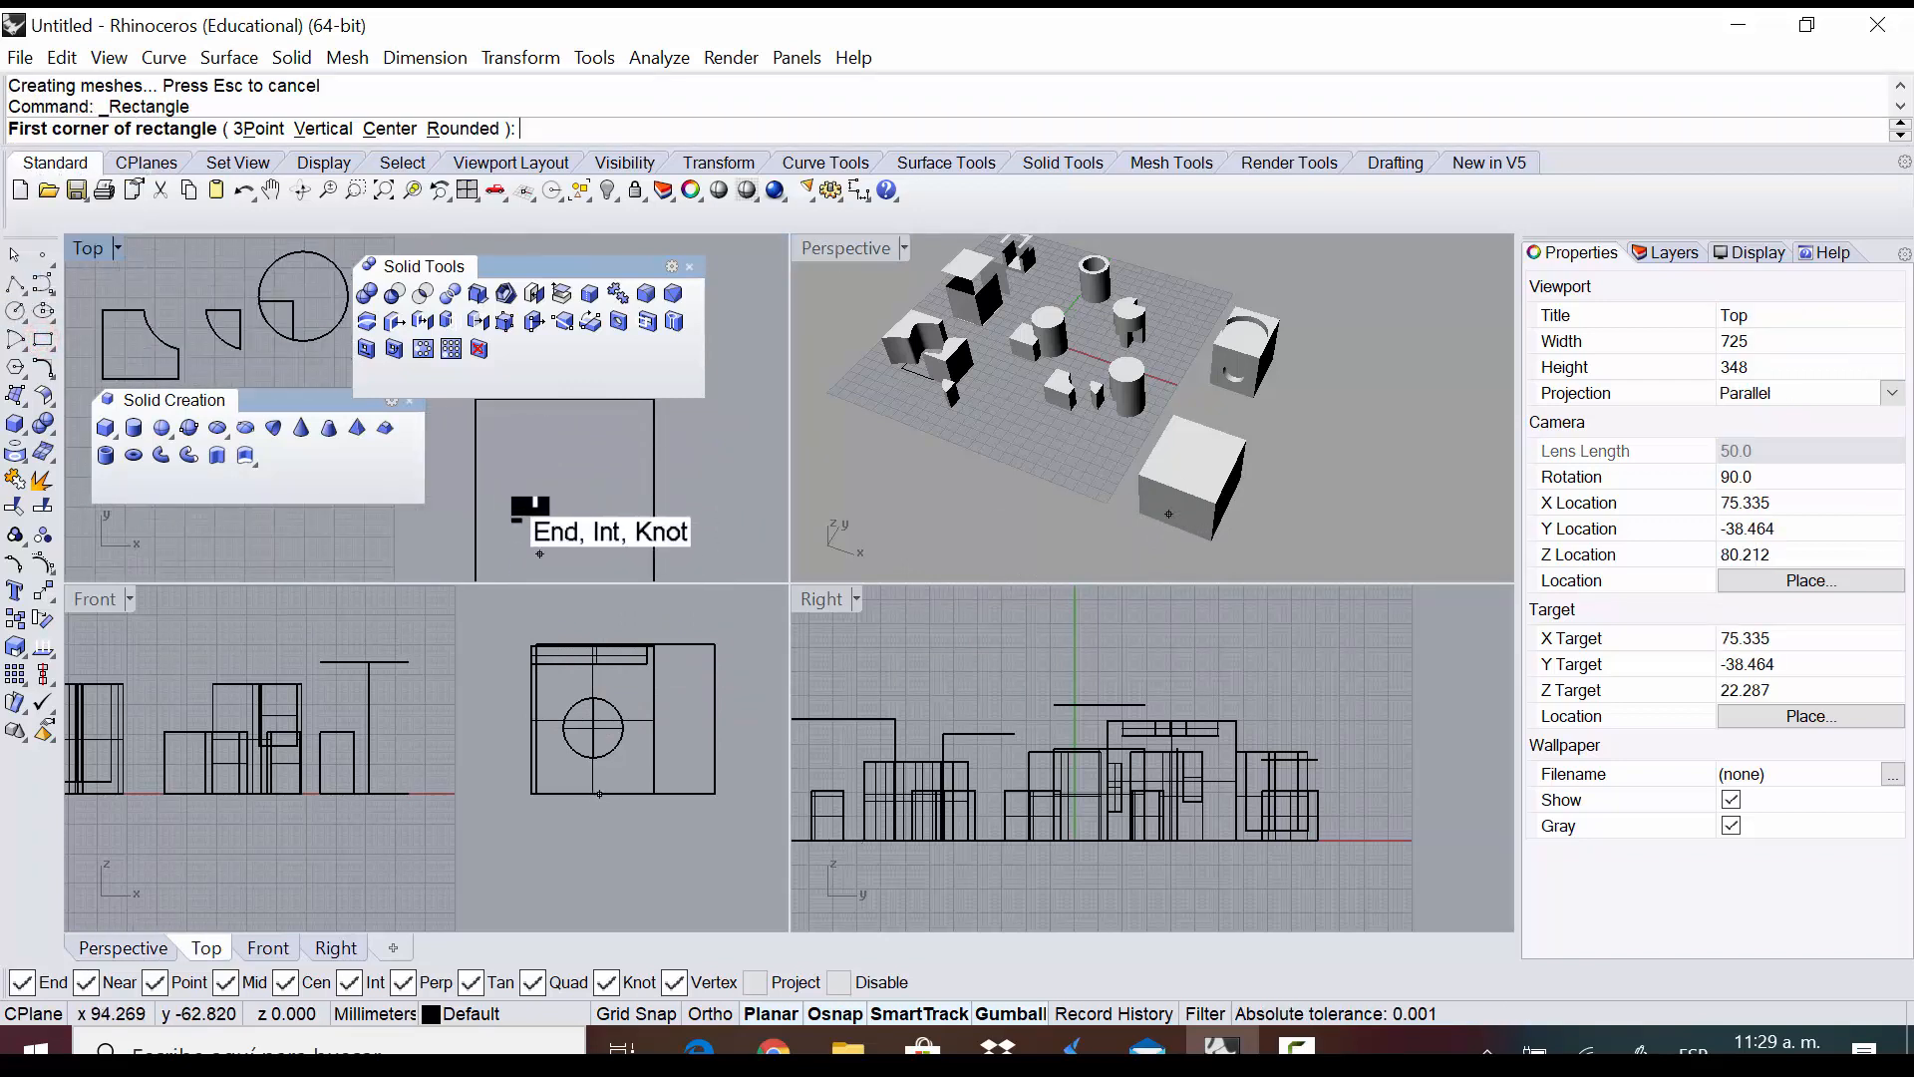
scroll(520, 479, "down", 5)
scroll(510, 433, "up", 4)
left_click(509, 449)
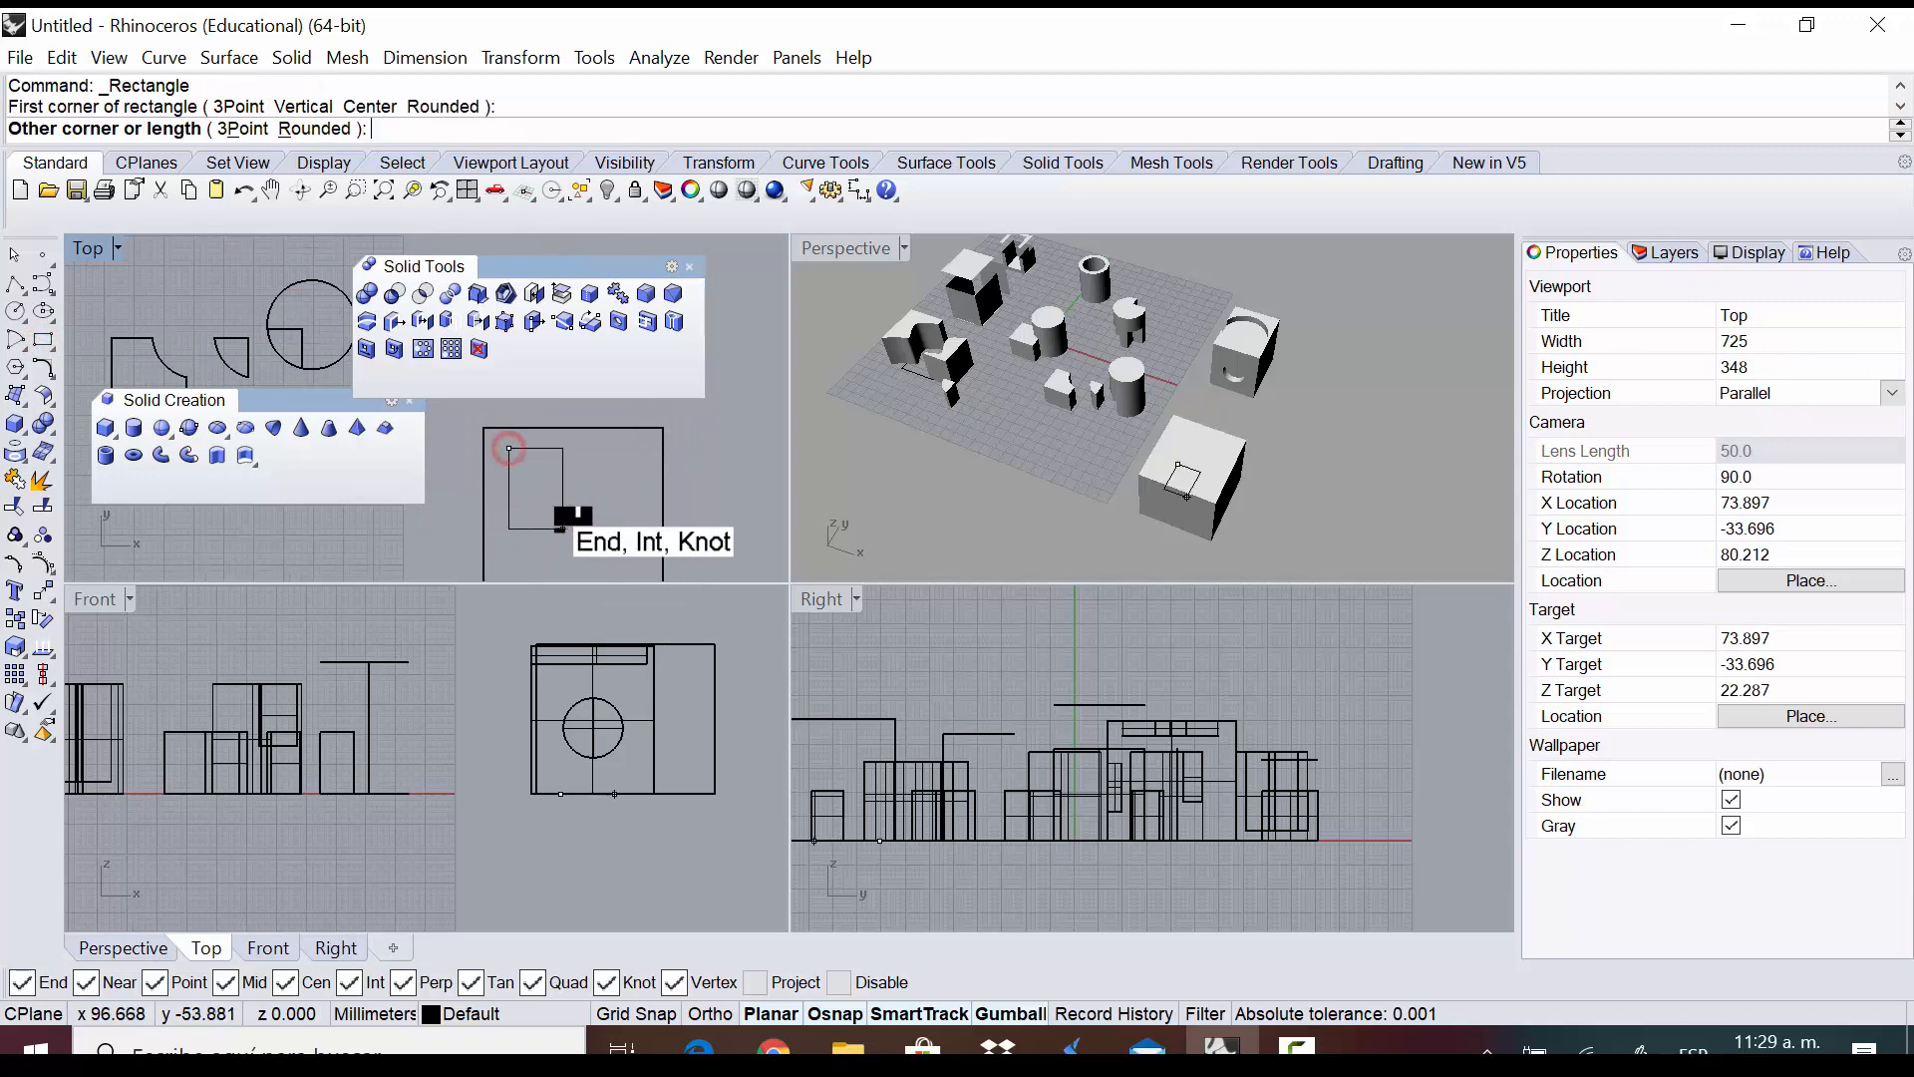
left_click(587, 514)
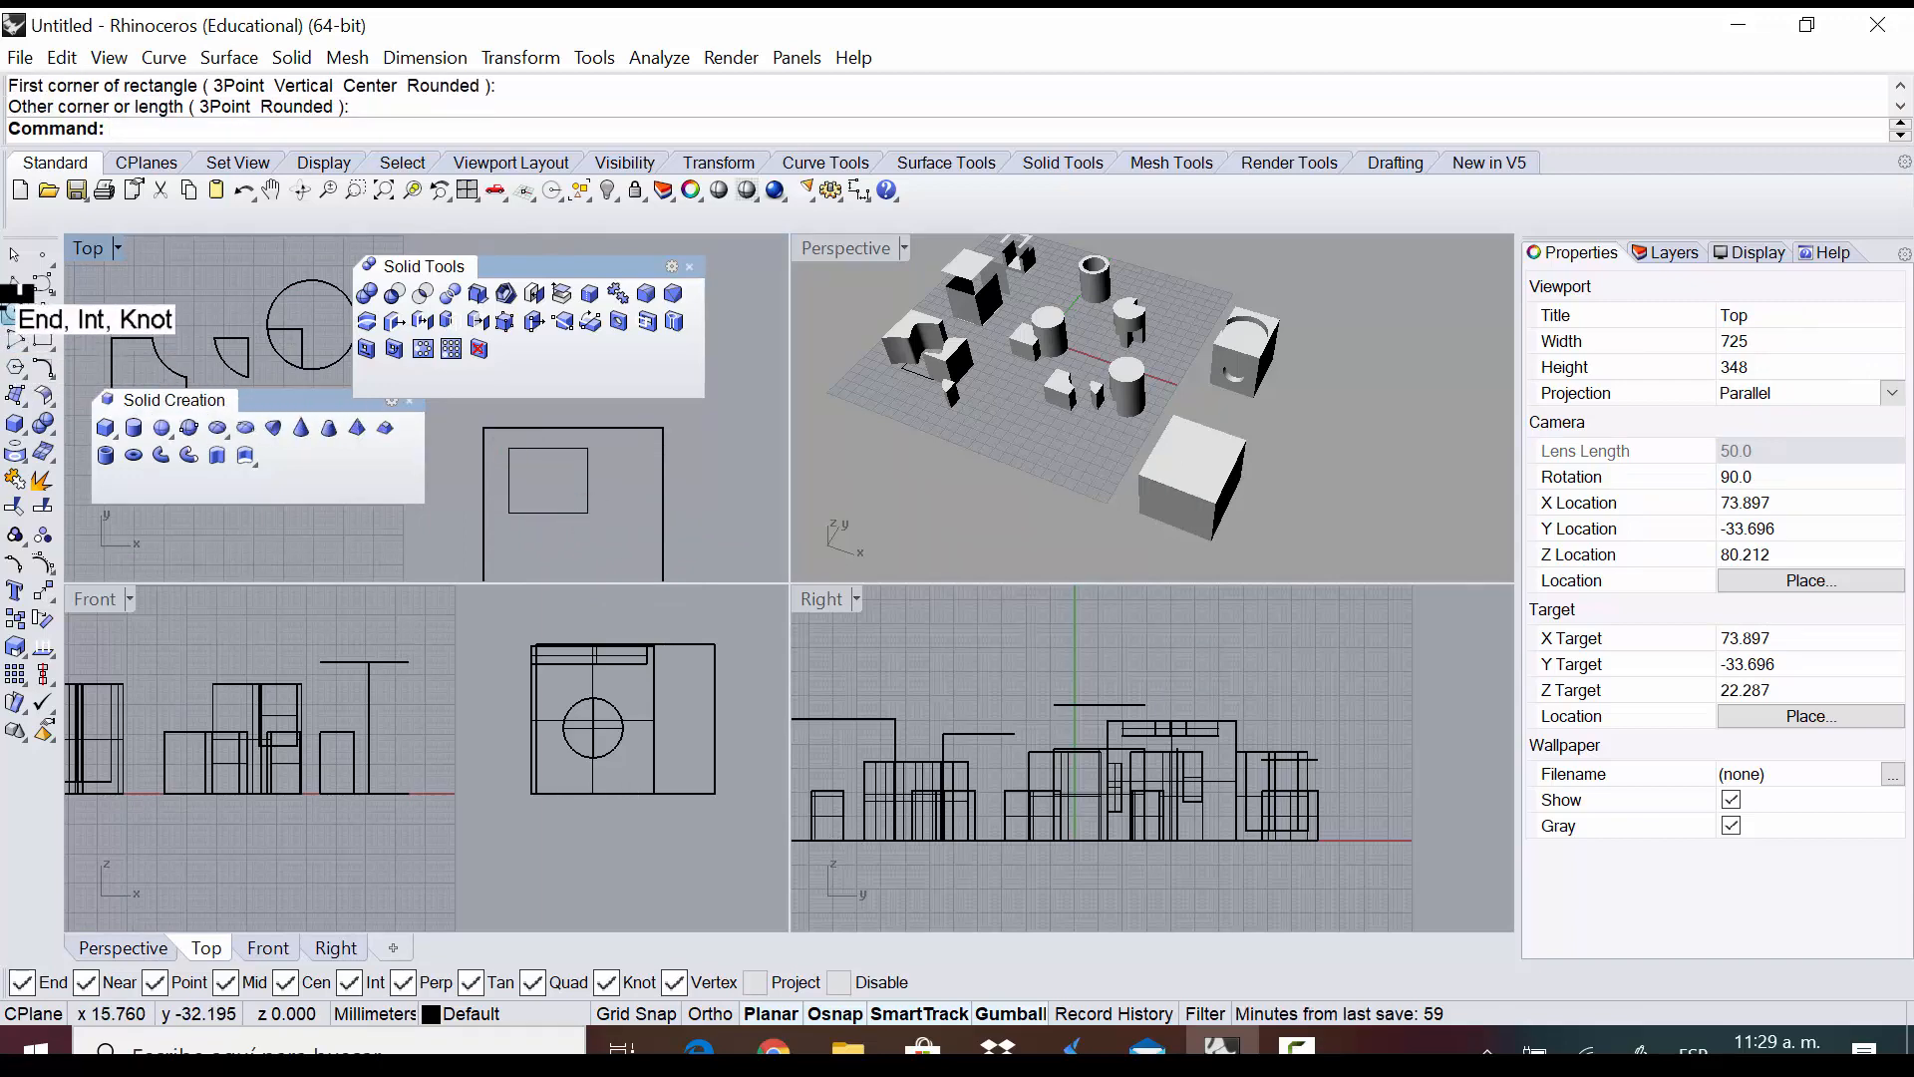
In the Top view, draw a small circle inside the new box's outline, near its lower-right corner
left_click(15, 310)
scroll(240, 339, "down", 4)
scroll(439, 473, "up", 8)
scroll(456, 487, "down", 6)
scroll(469, 488, "up", 3)
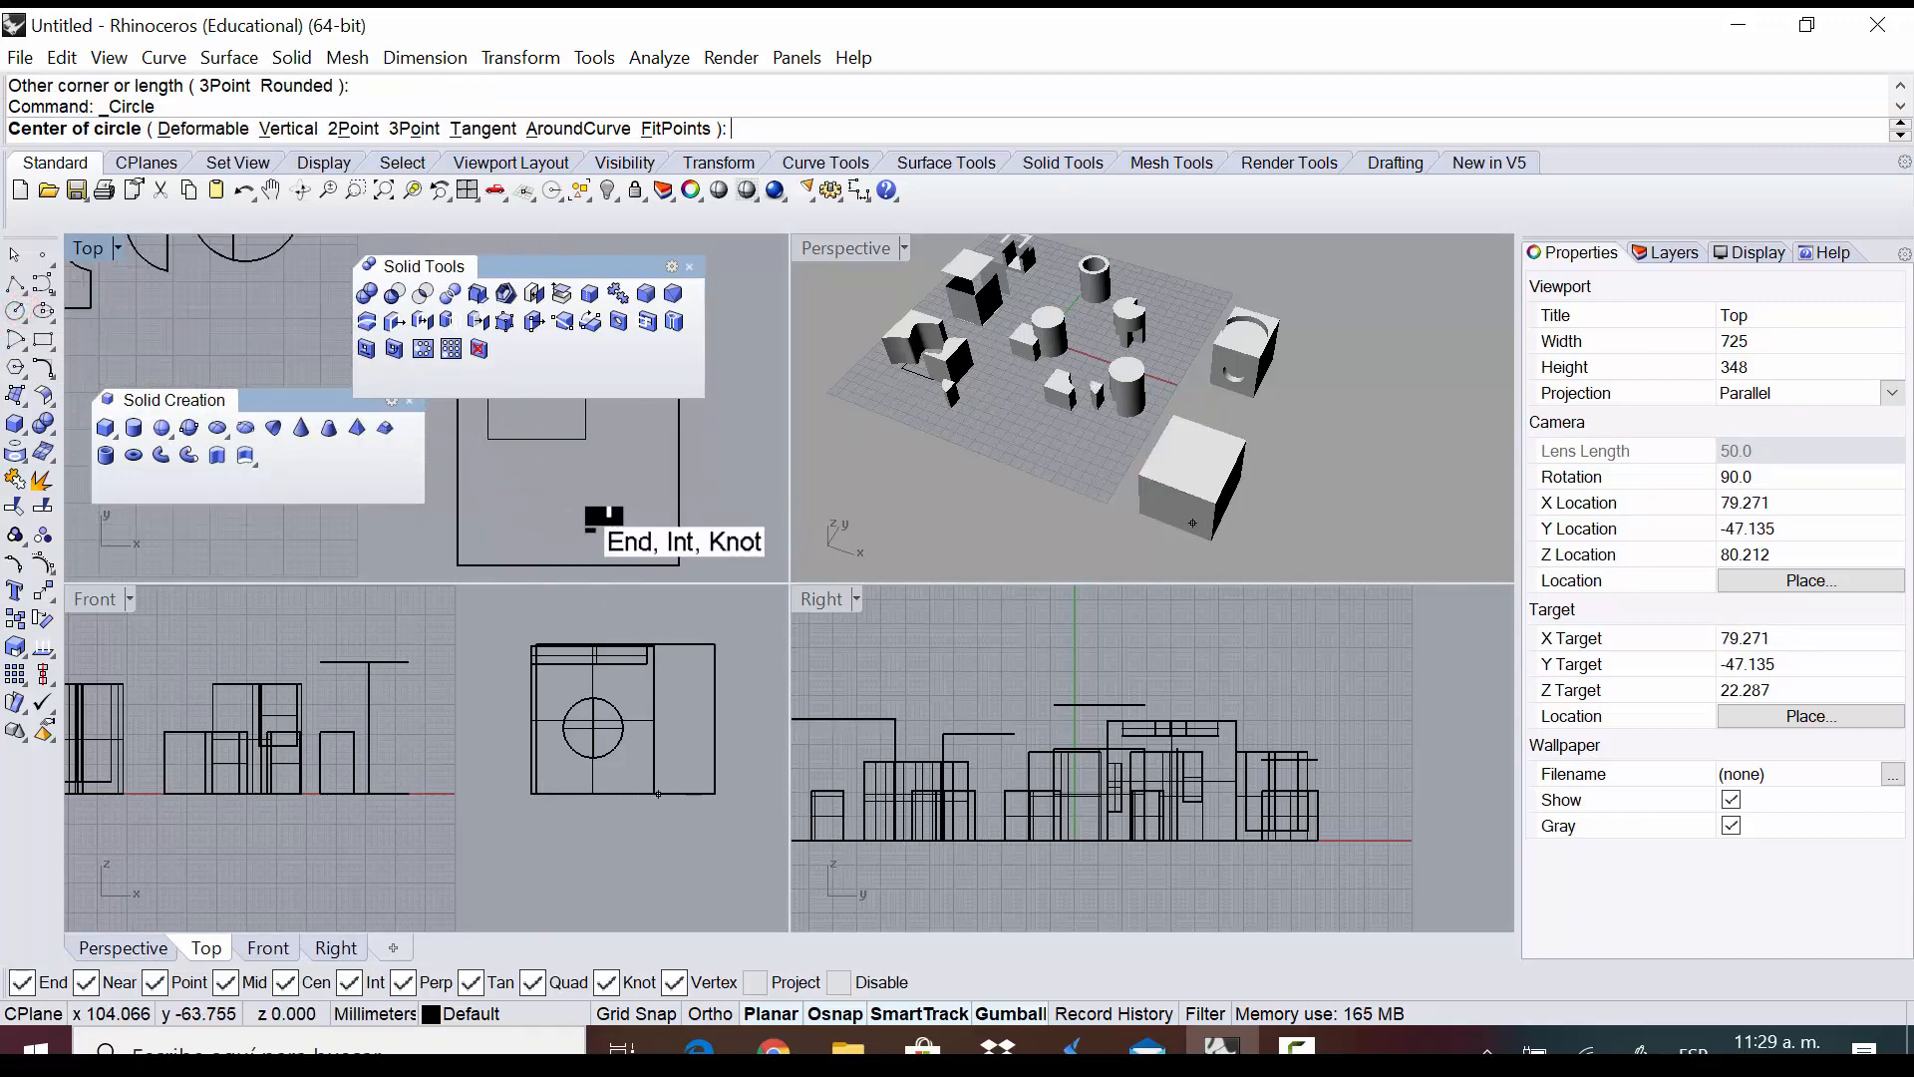
left_click(596, 519)
key("Return")
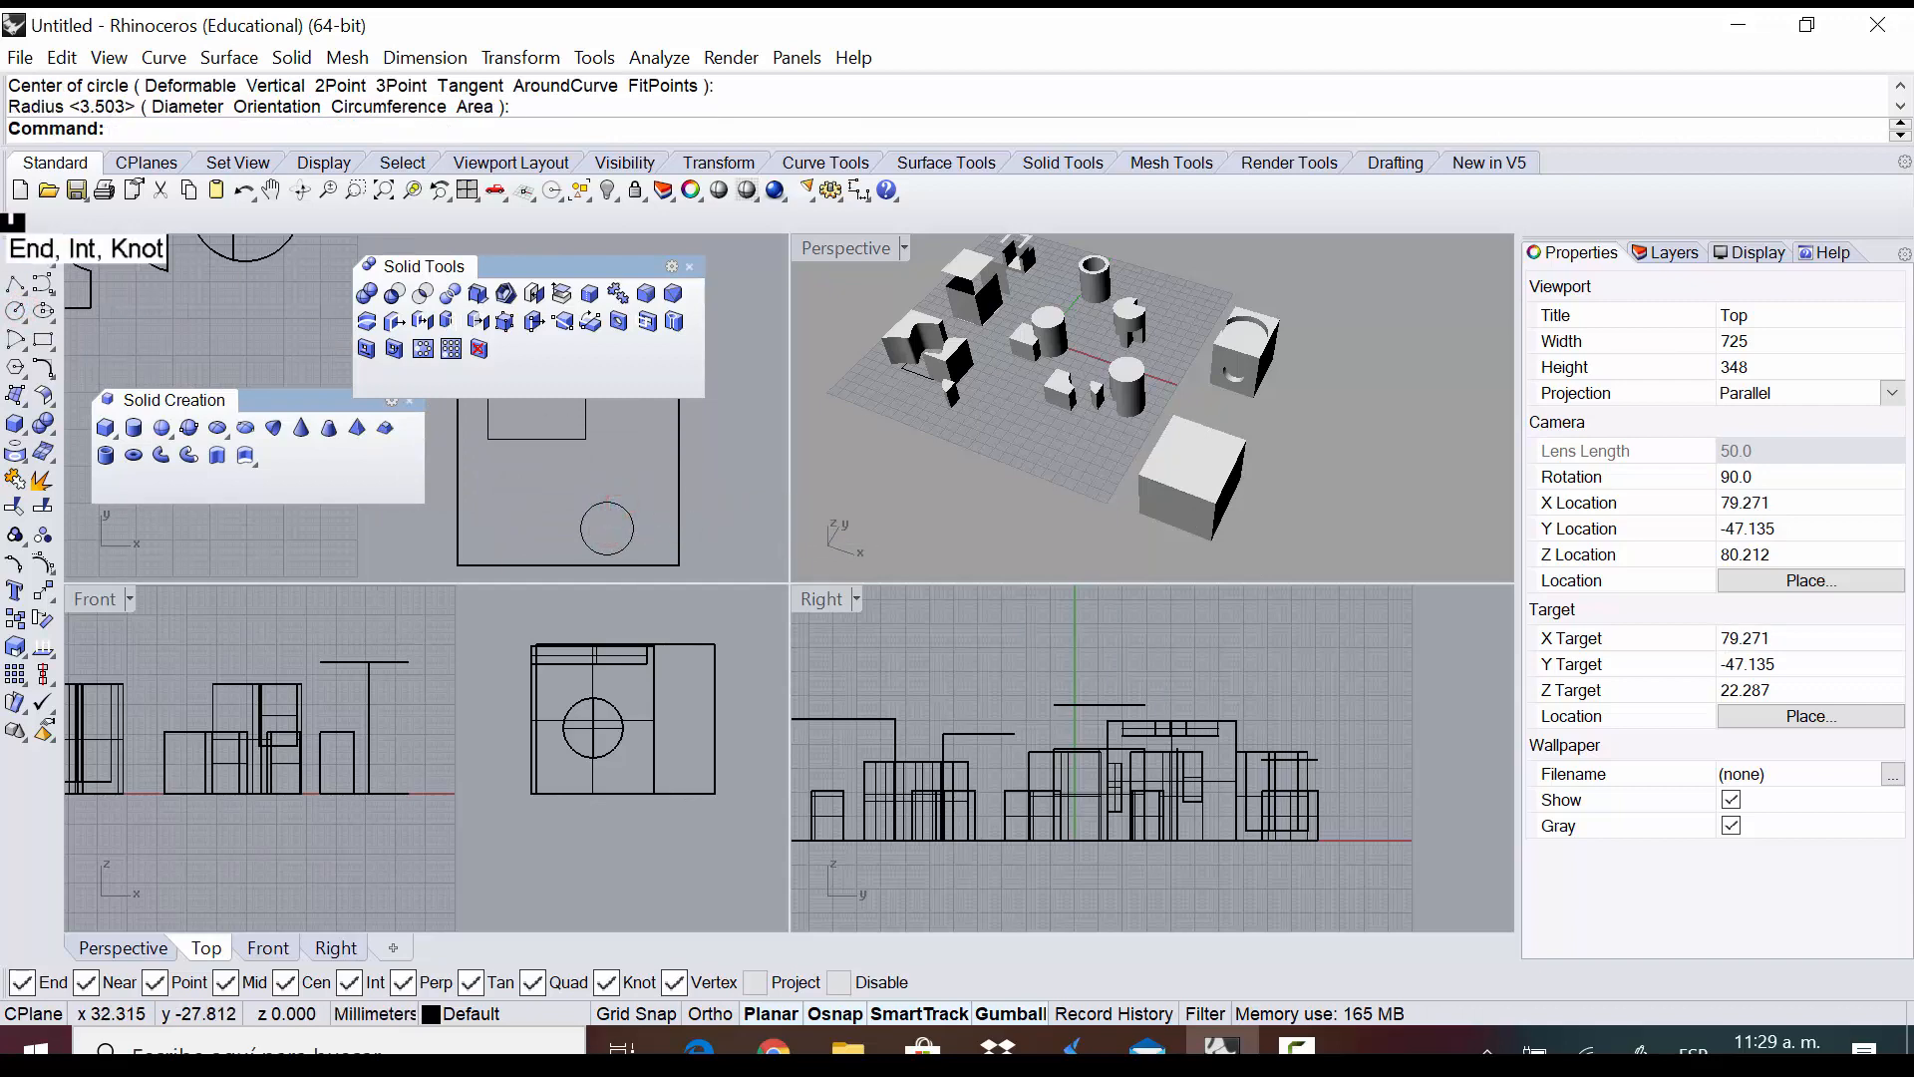
Select the rectangle and the circle in the Perspective view and raise both vertically above the new box
double_click(824, 246)
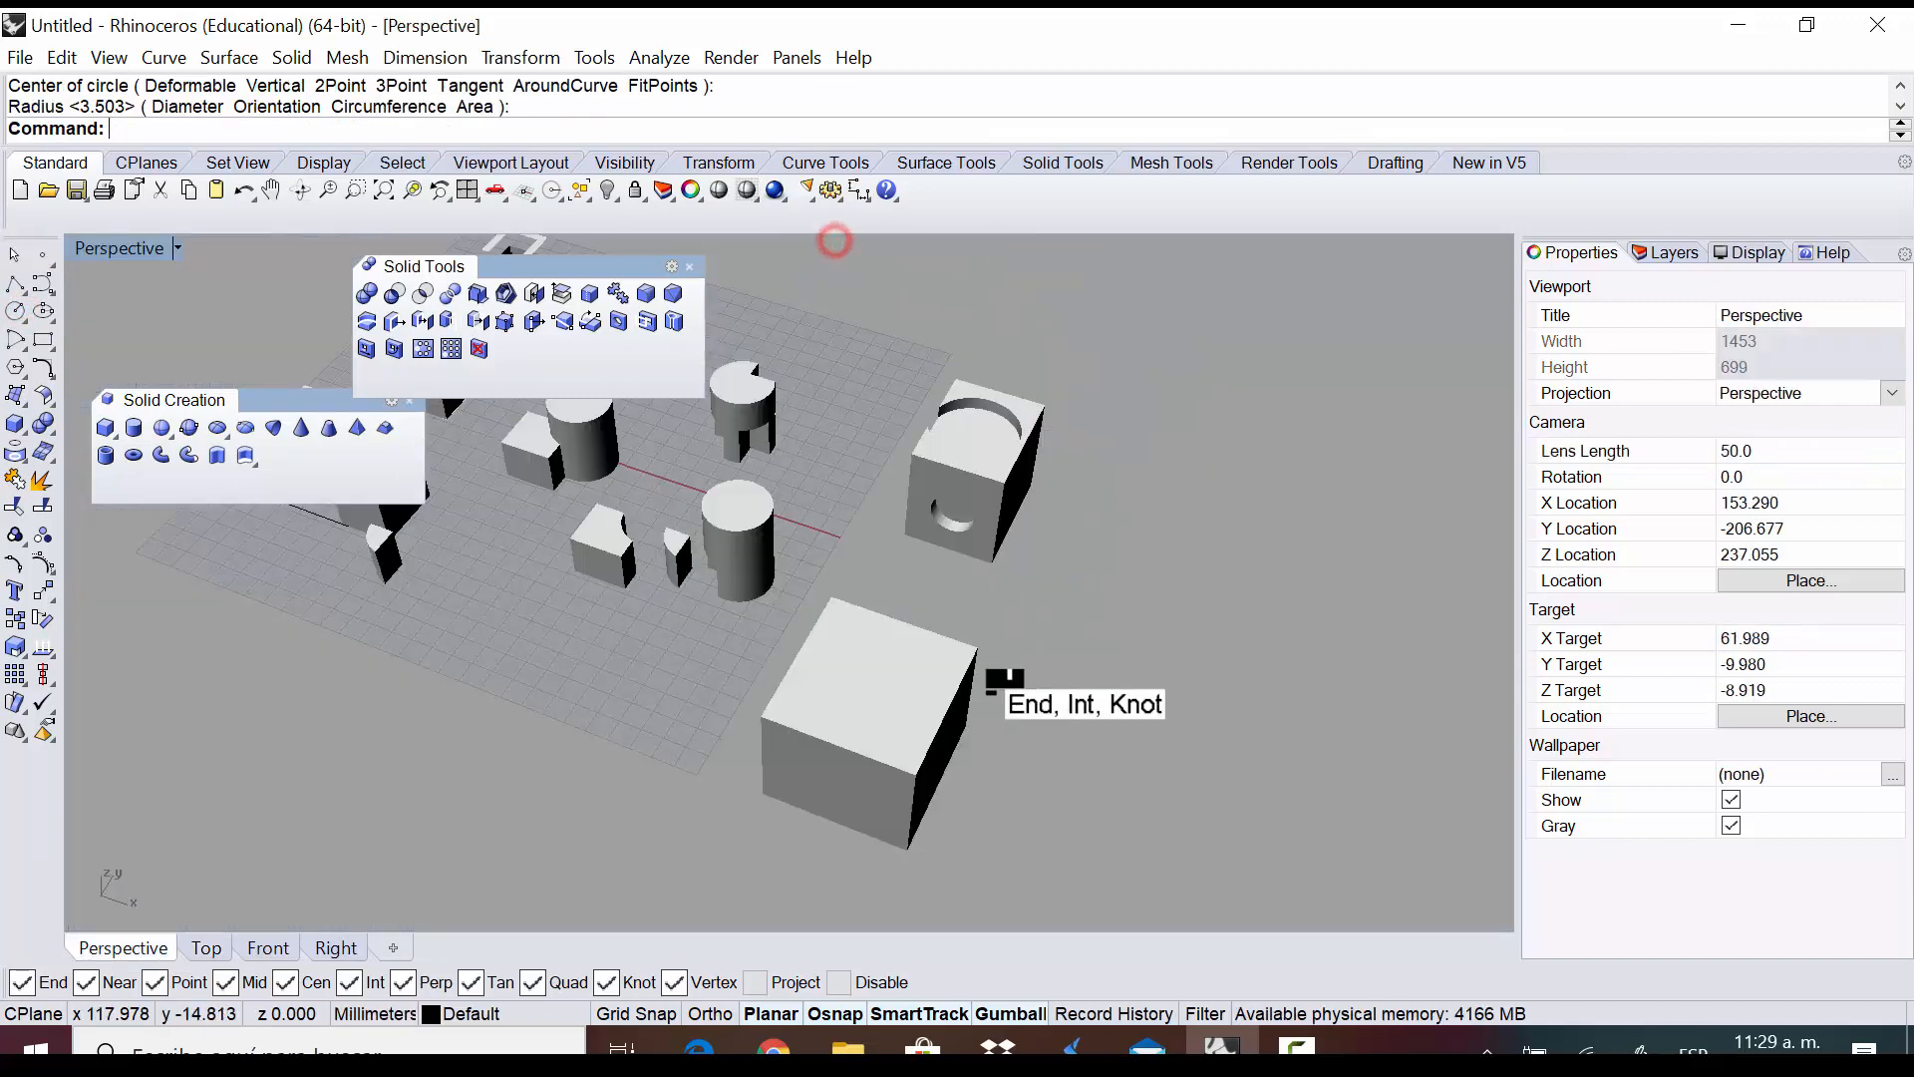
right_click_drag(925, 646, 54, 274)
right_click_drag(829, 598, 850, 543)
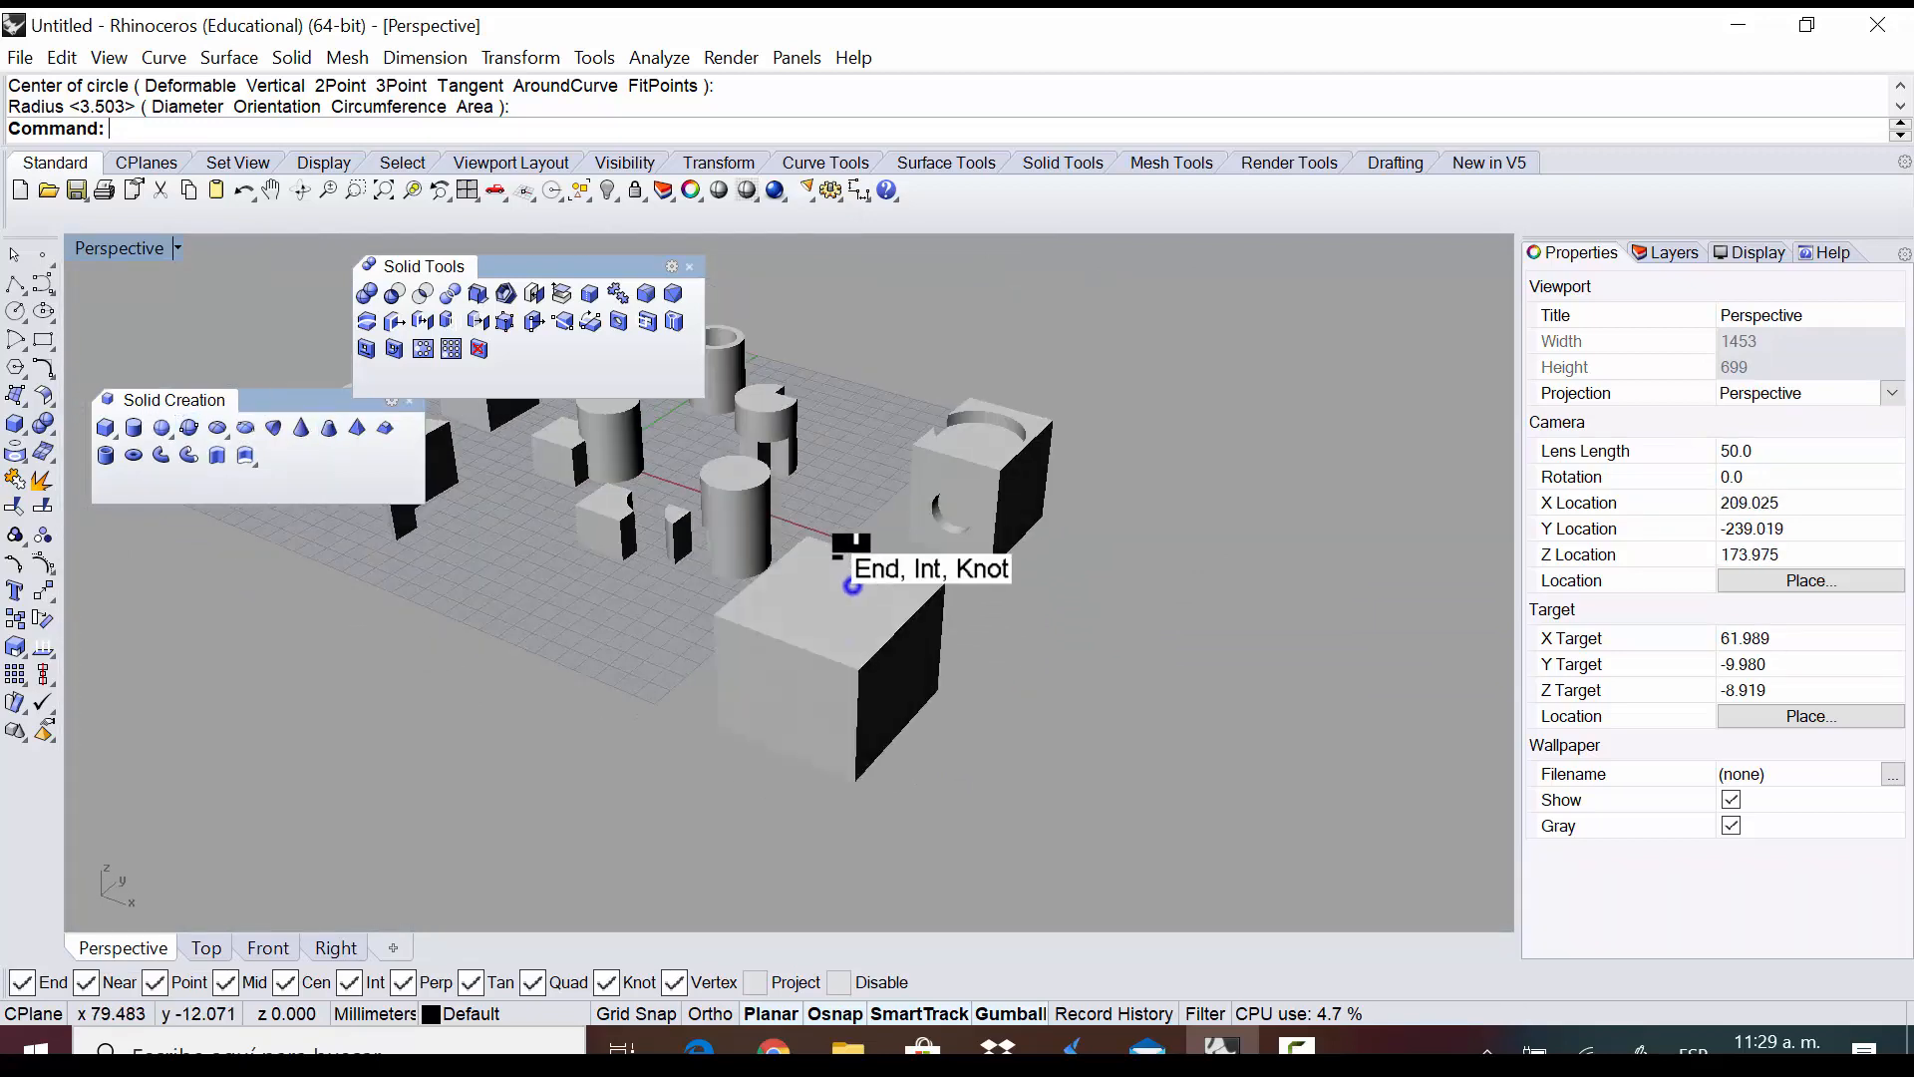
left_click_drag(611, 654, 1026, 797)
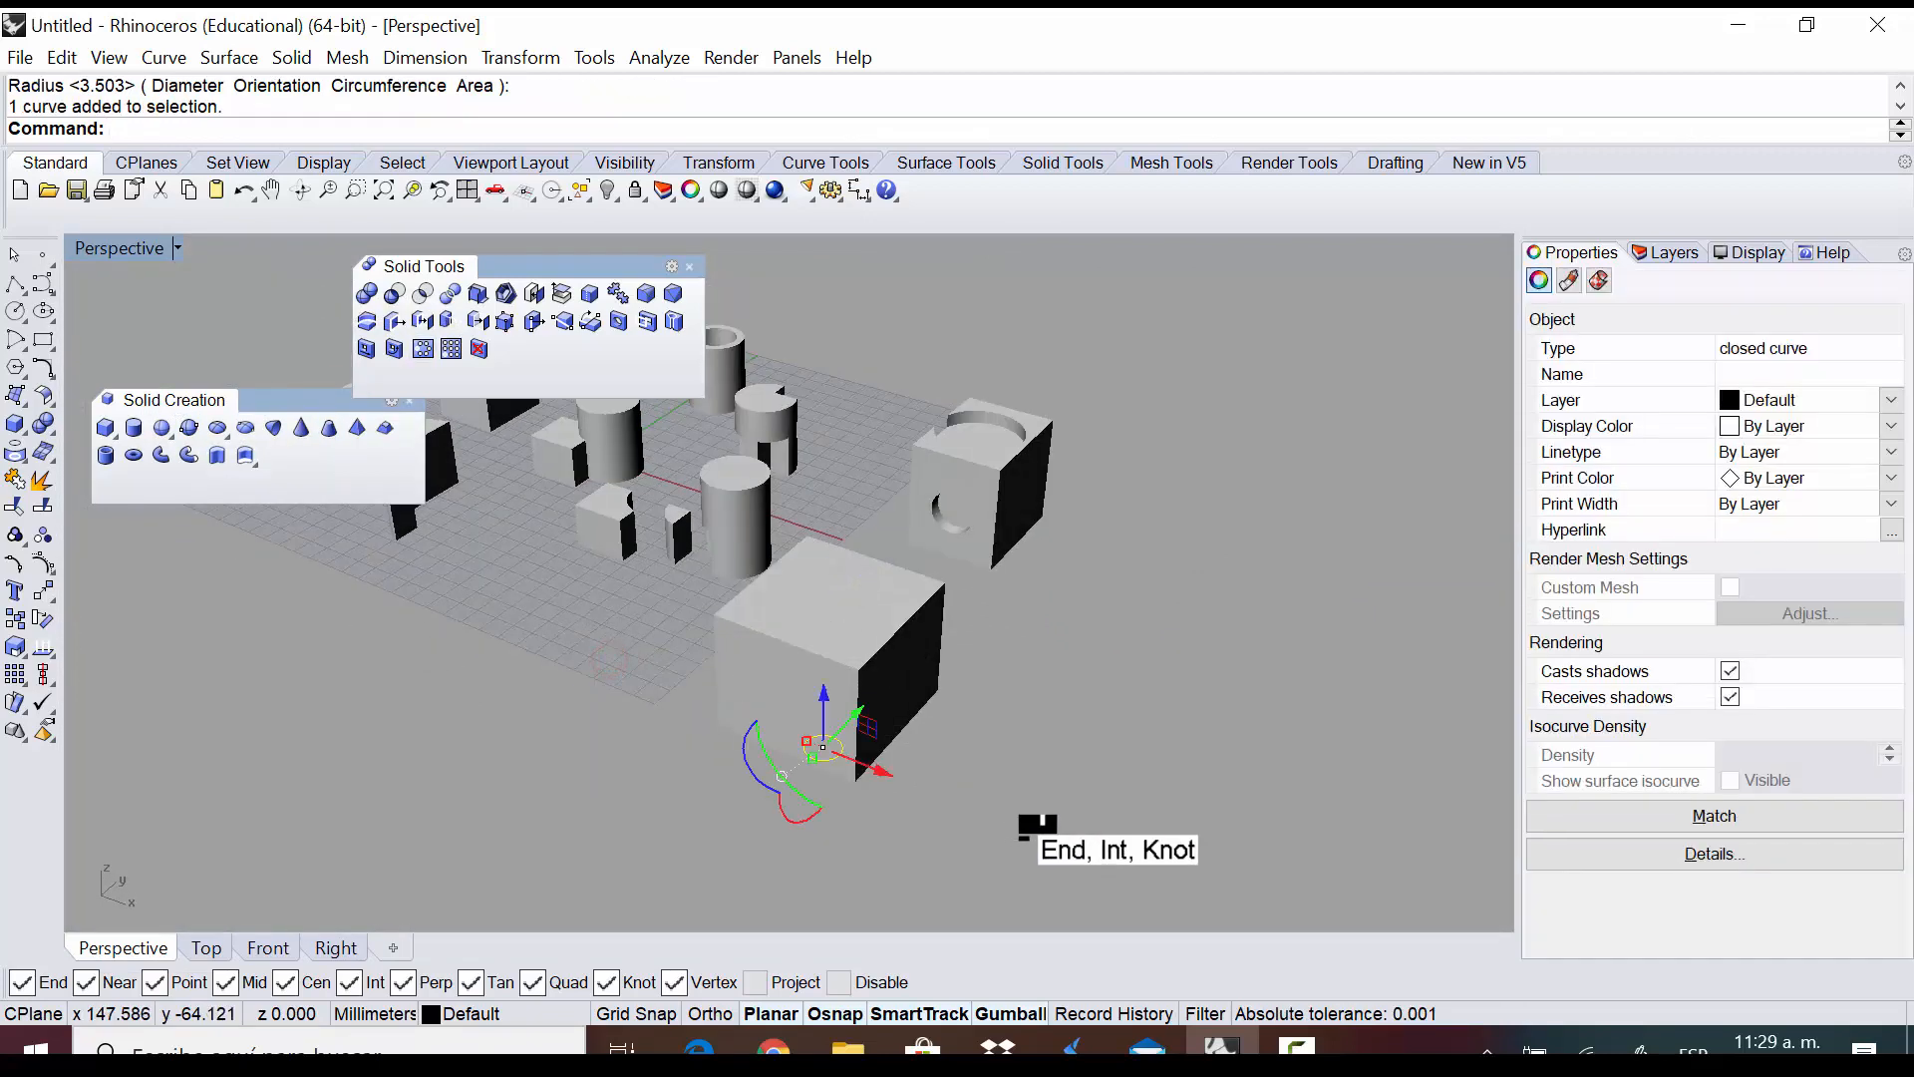
left_click_drag(633, 586, 1023, 809)
left_click_drag(611, 580, 1046, 852)
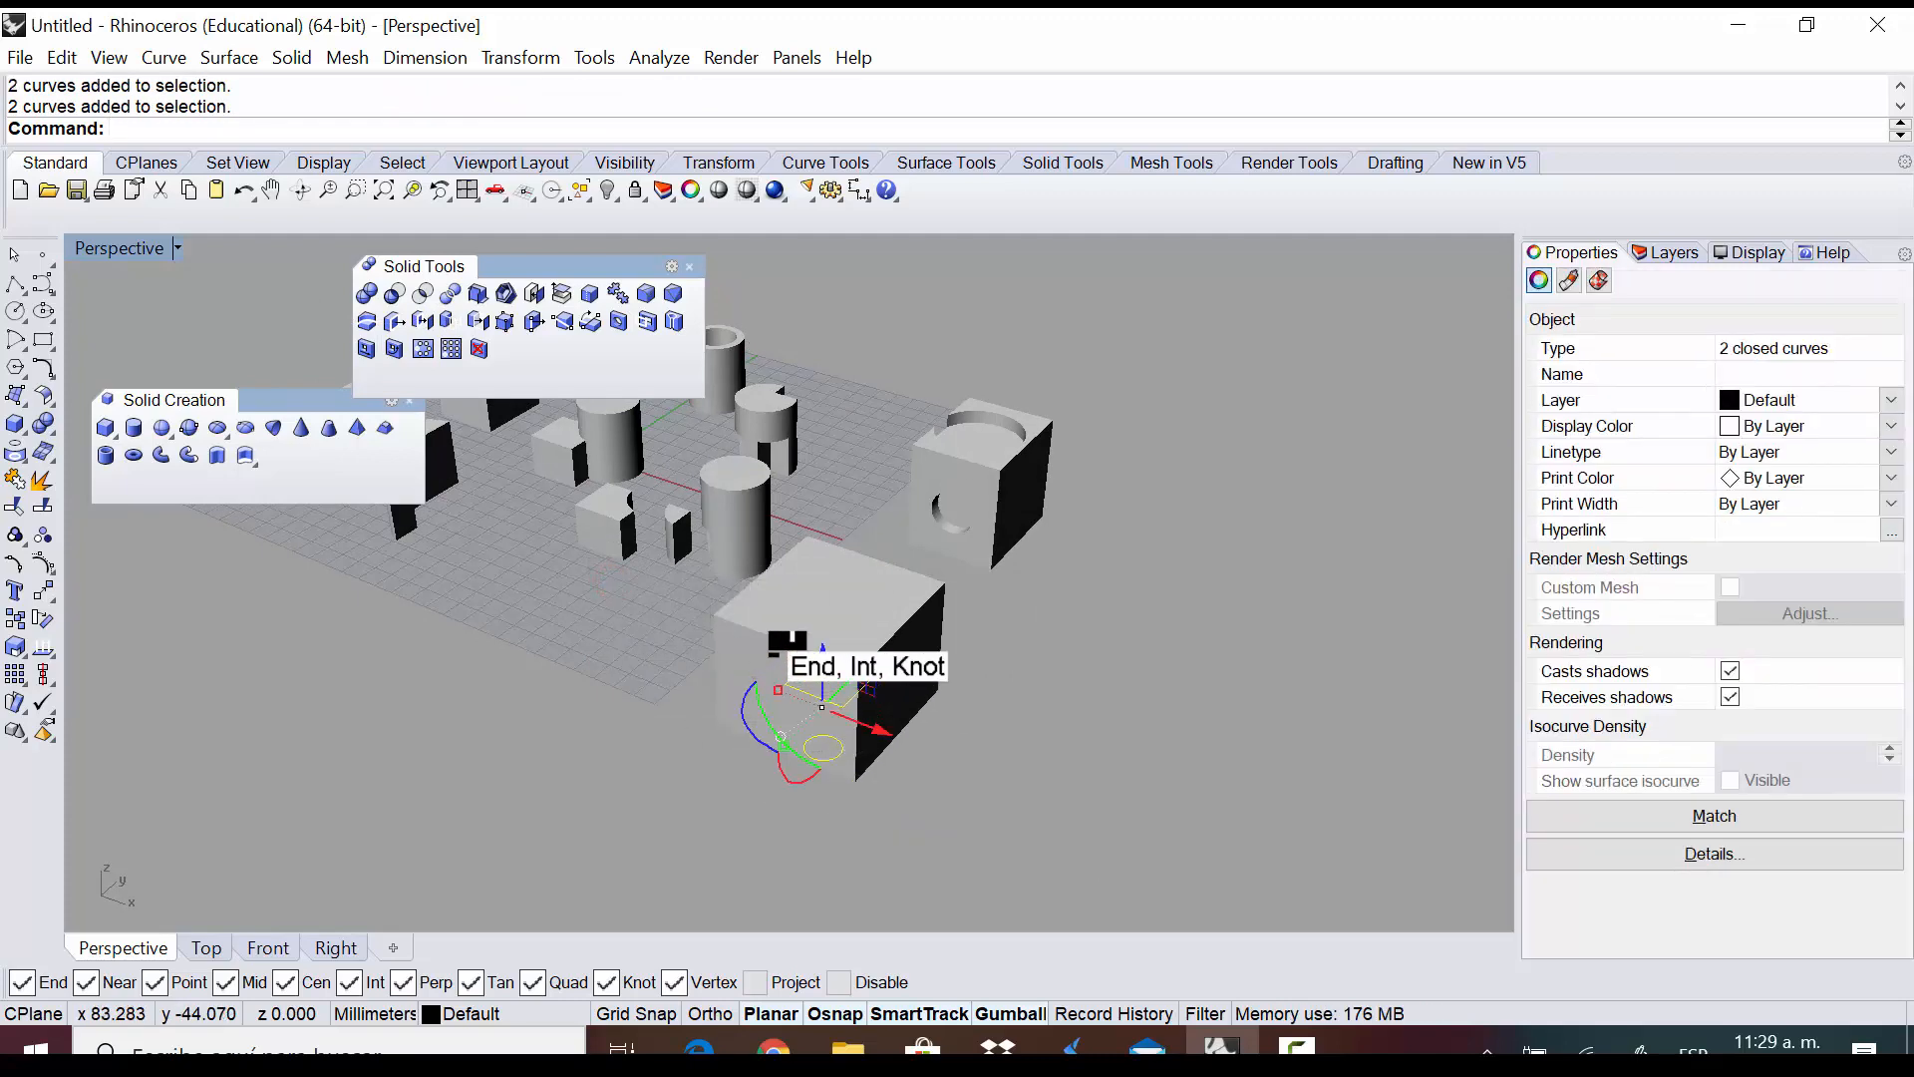
left_click_drag(805, 643, 823, 464)
Make a rectangular hole down through the new box from the raised rectangle, keeping the input curve and cutting to one side only
right_click_drag(1072, 768, 1016, 658)
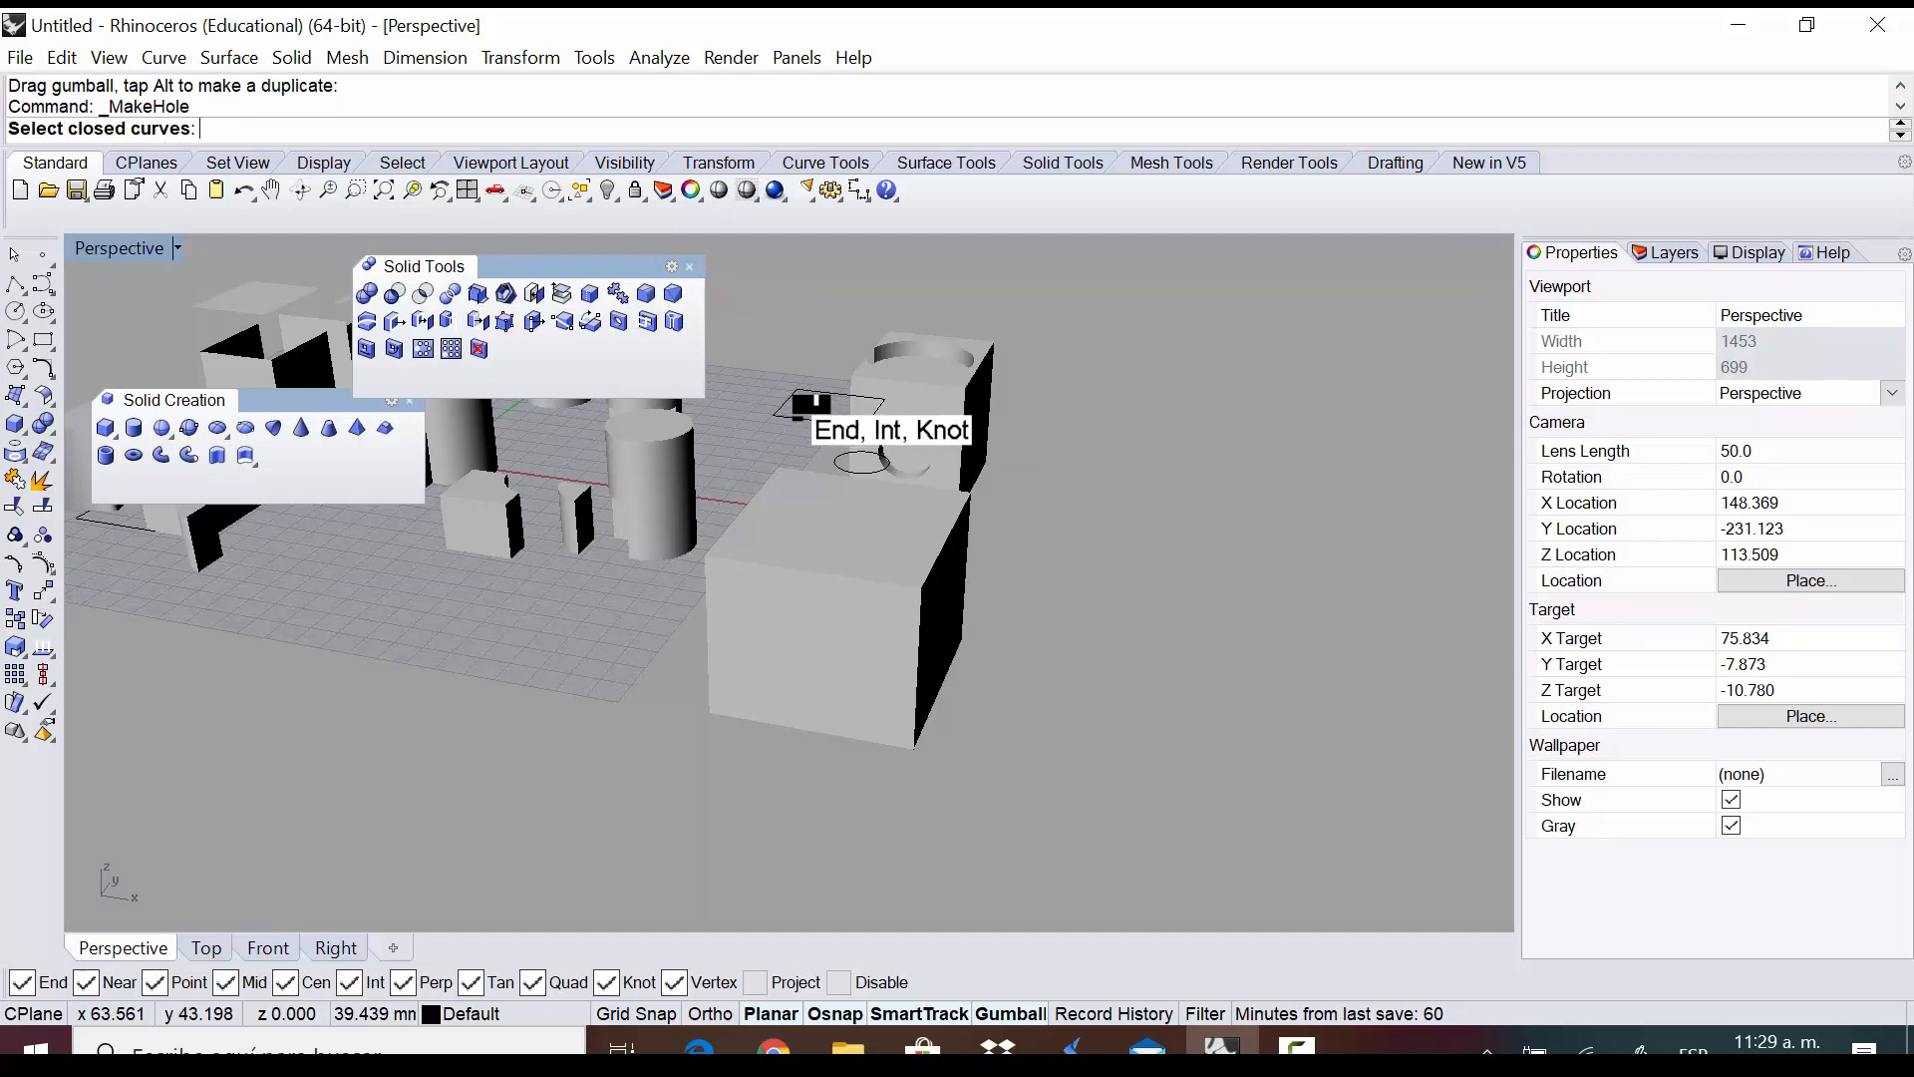
left_click(802, 417)
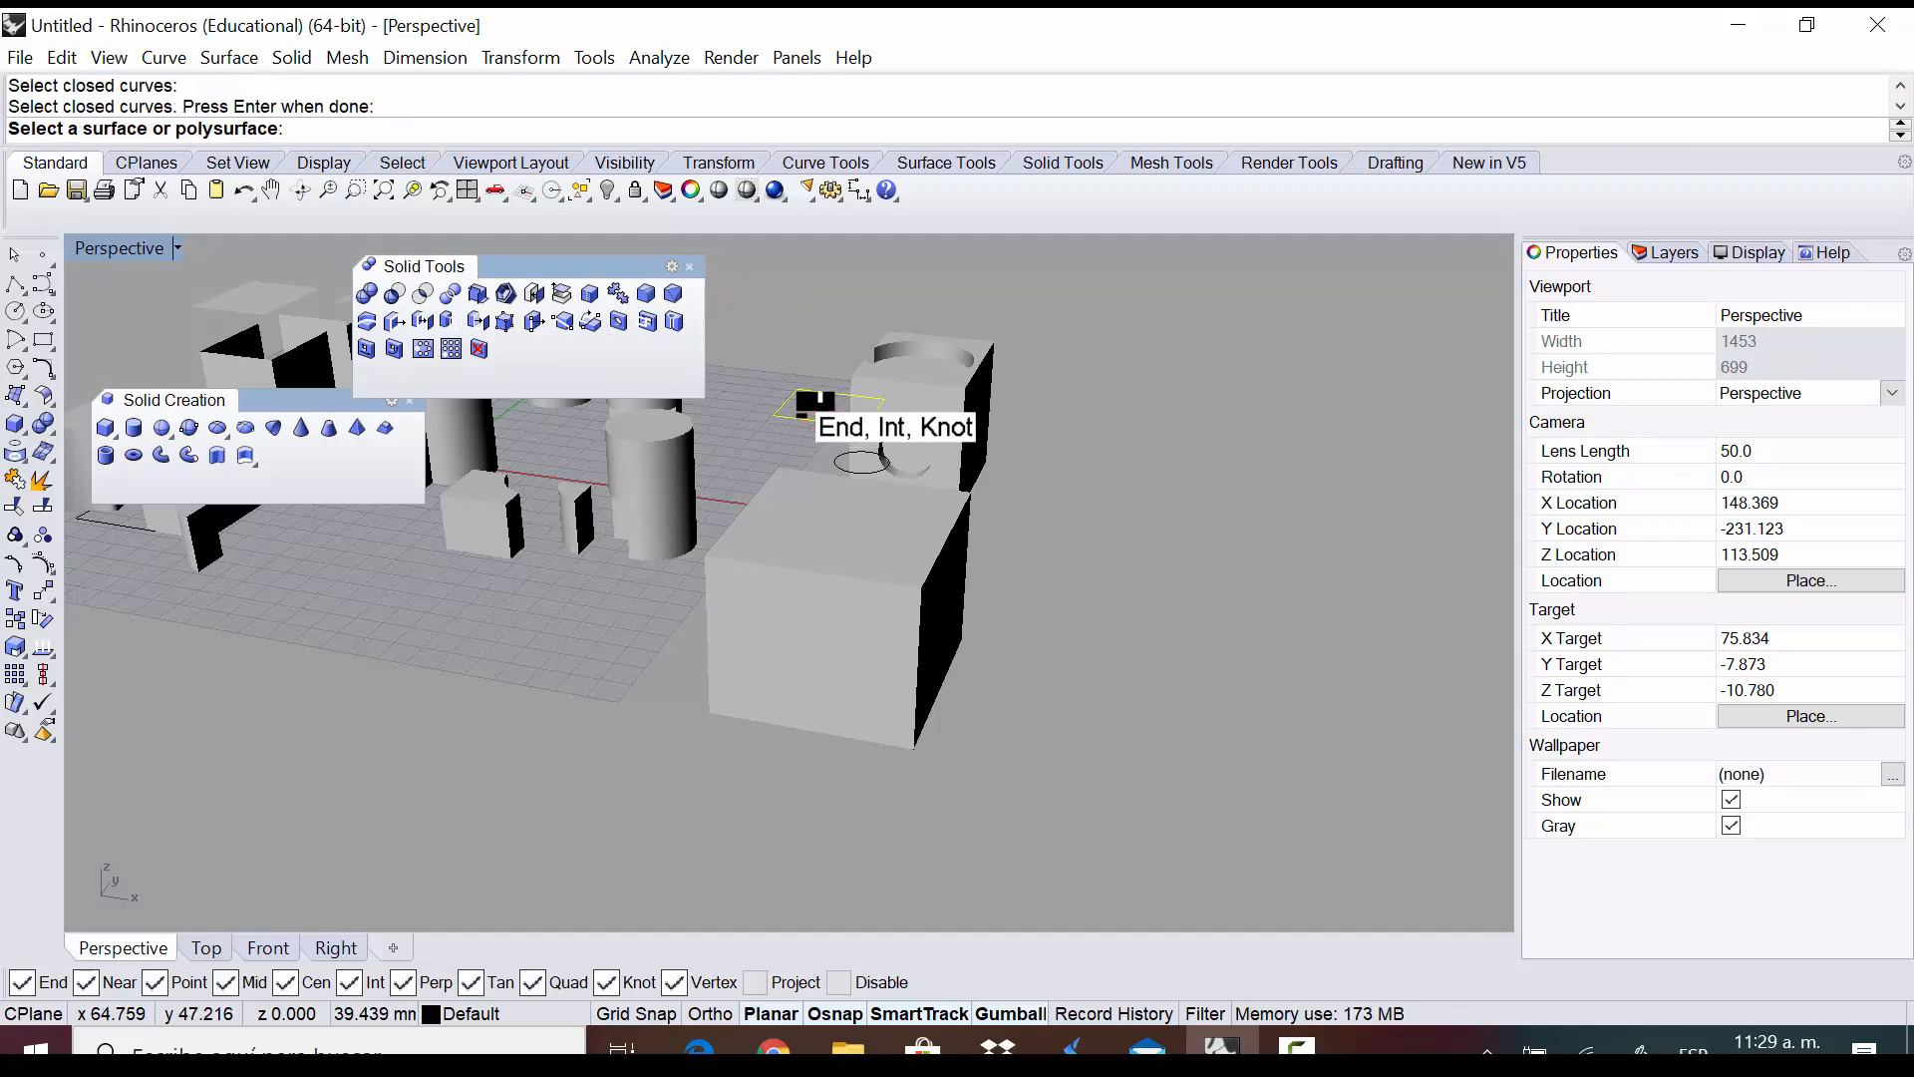
left_click(788, 536)
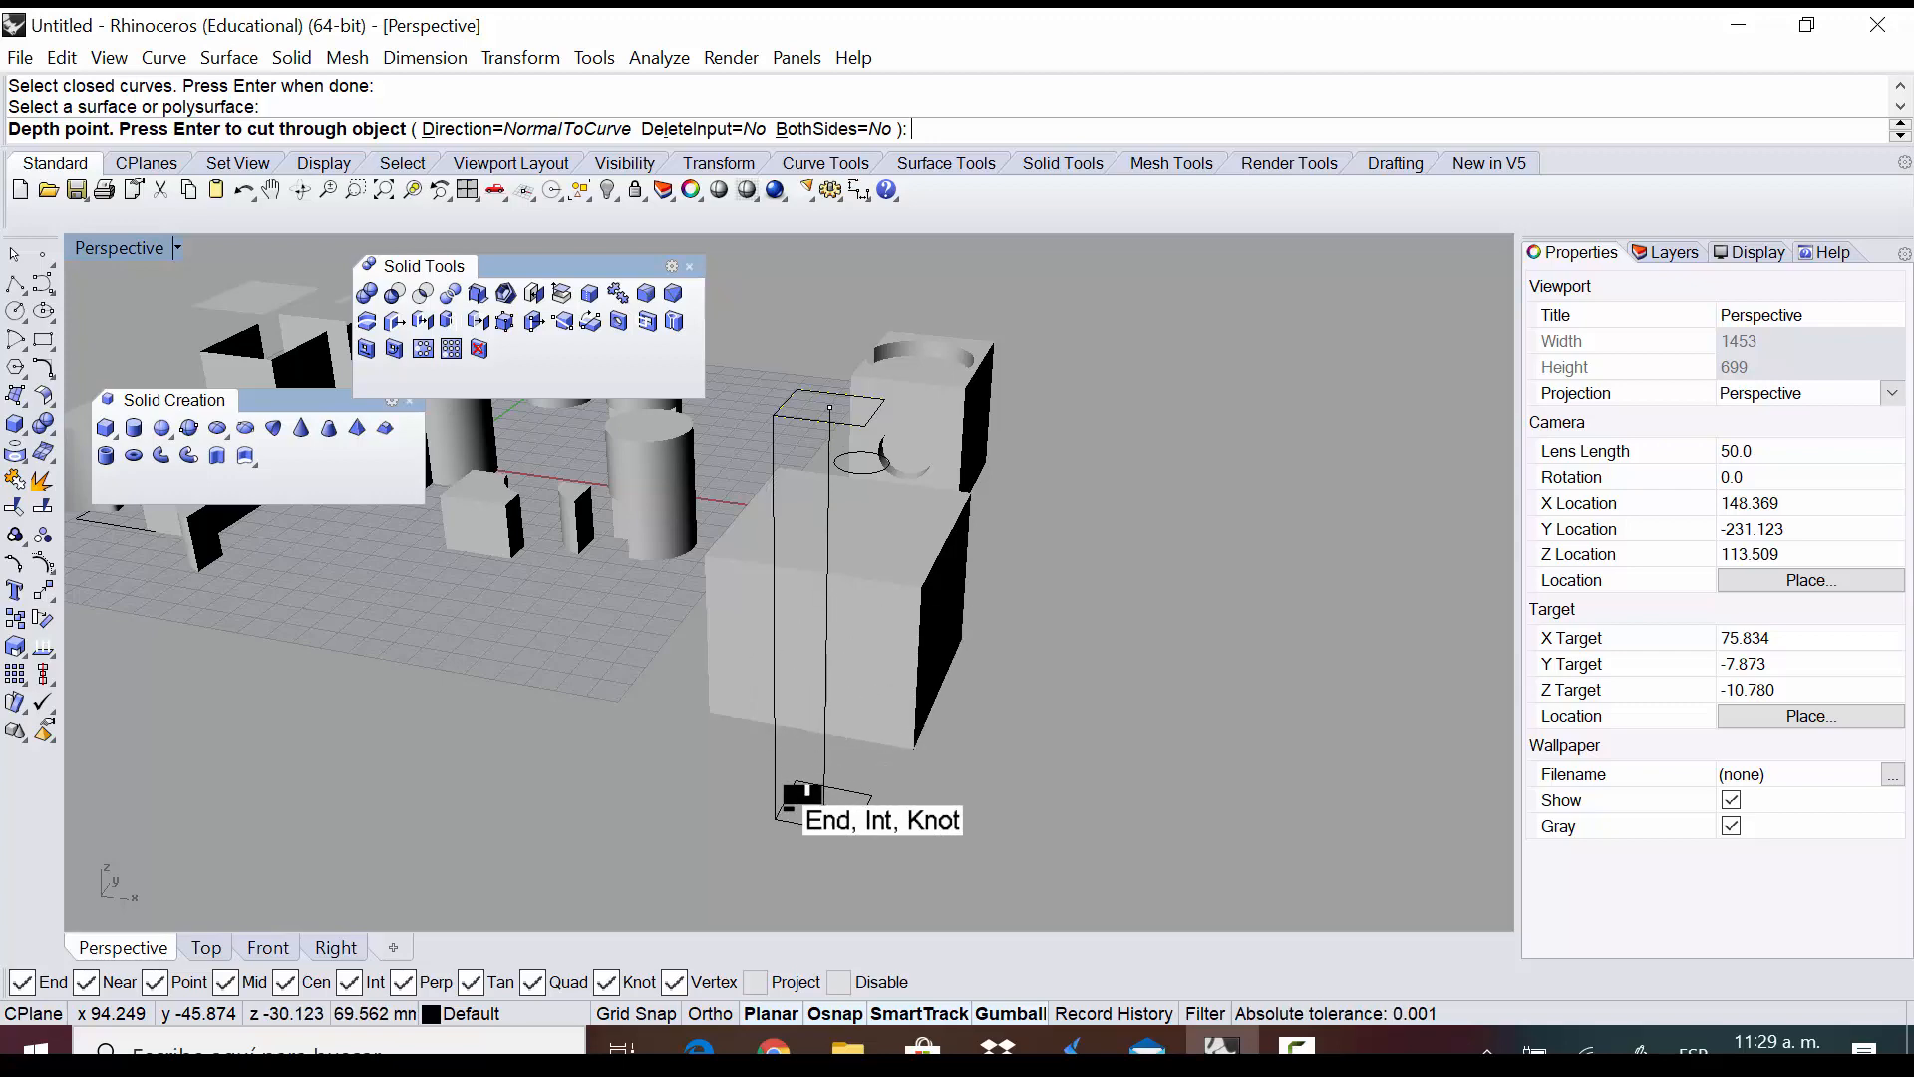
left_click(803, 805)
right_click_drag(1085, 655, 836, 529)
scroll(881, 485, "up", 4)
right_click_drag(1066, 495, 1069, 535)
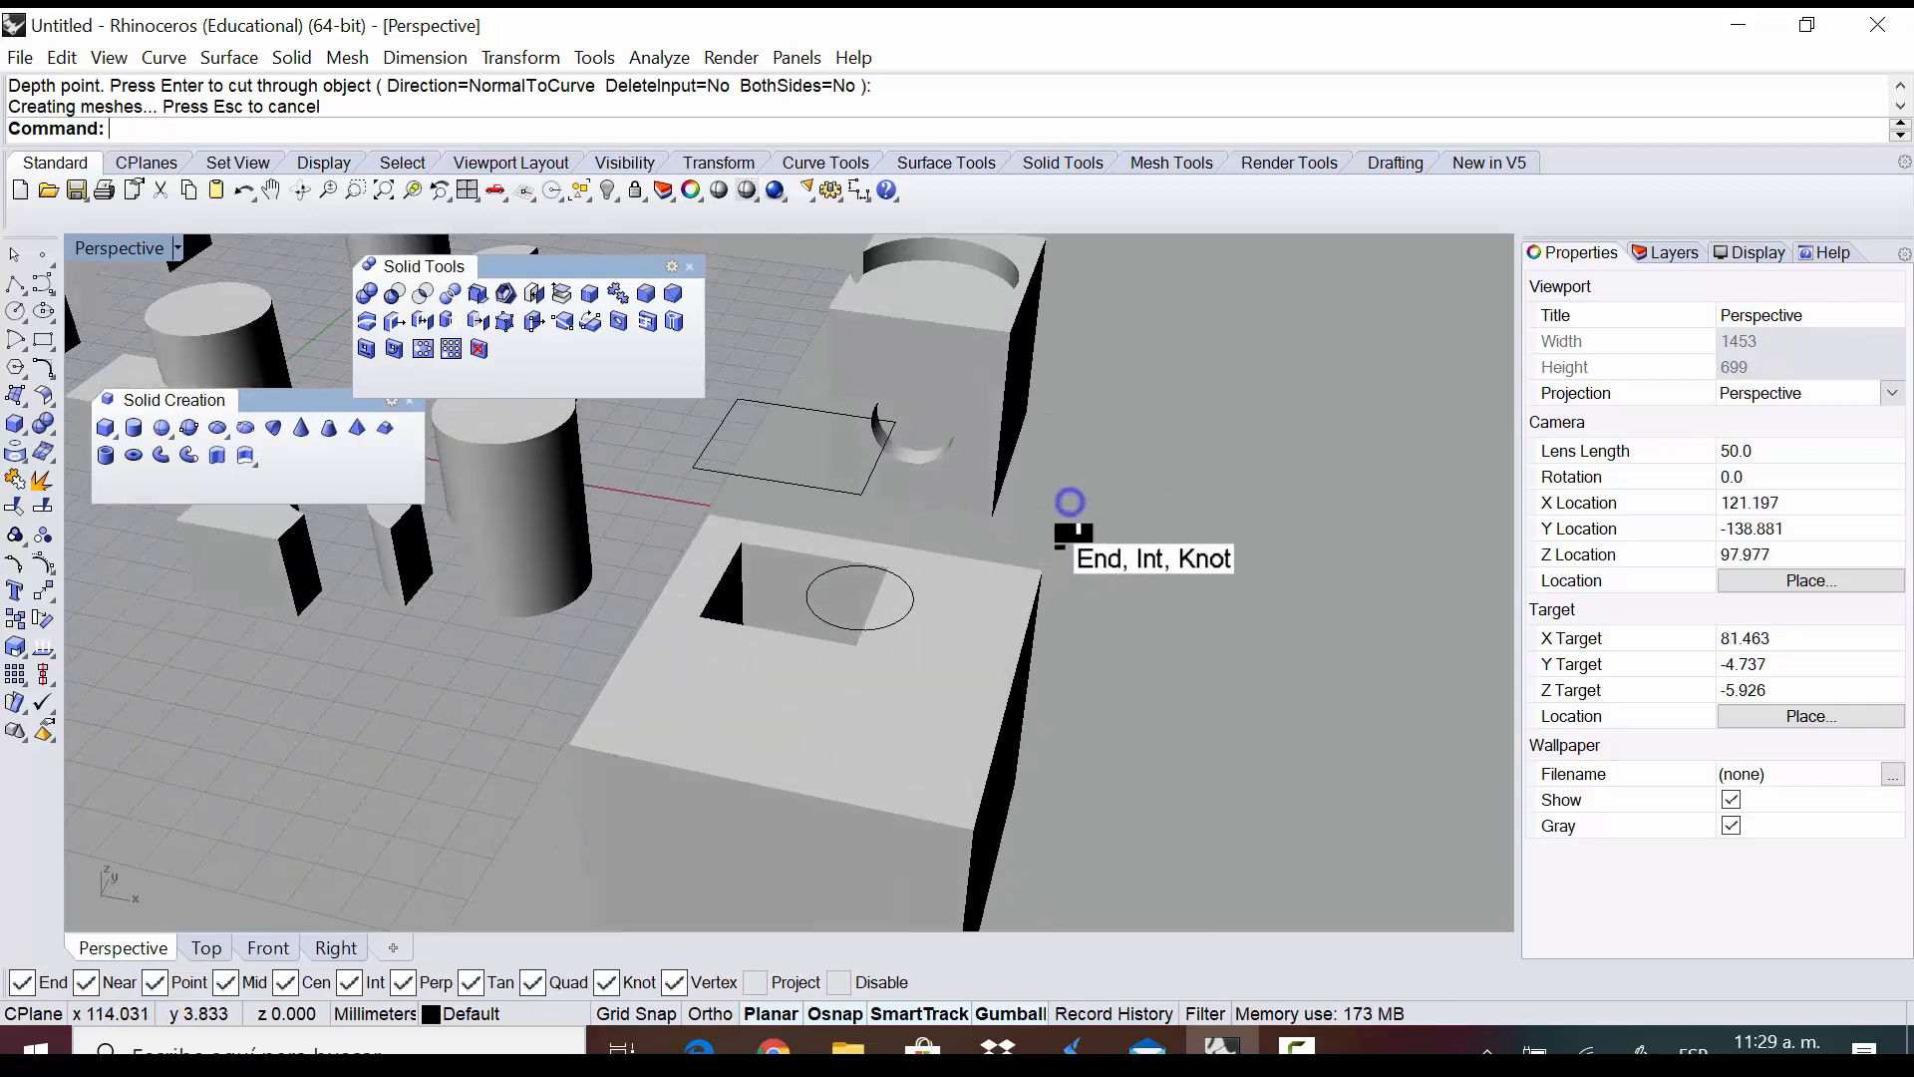
left_click(610, 317)
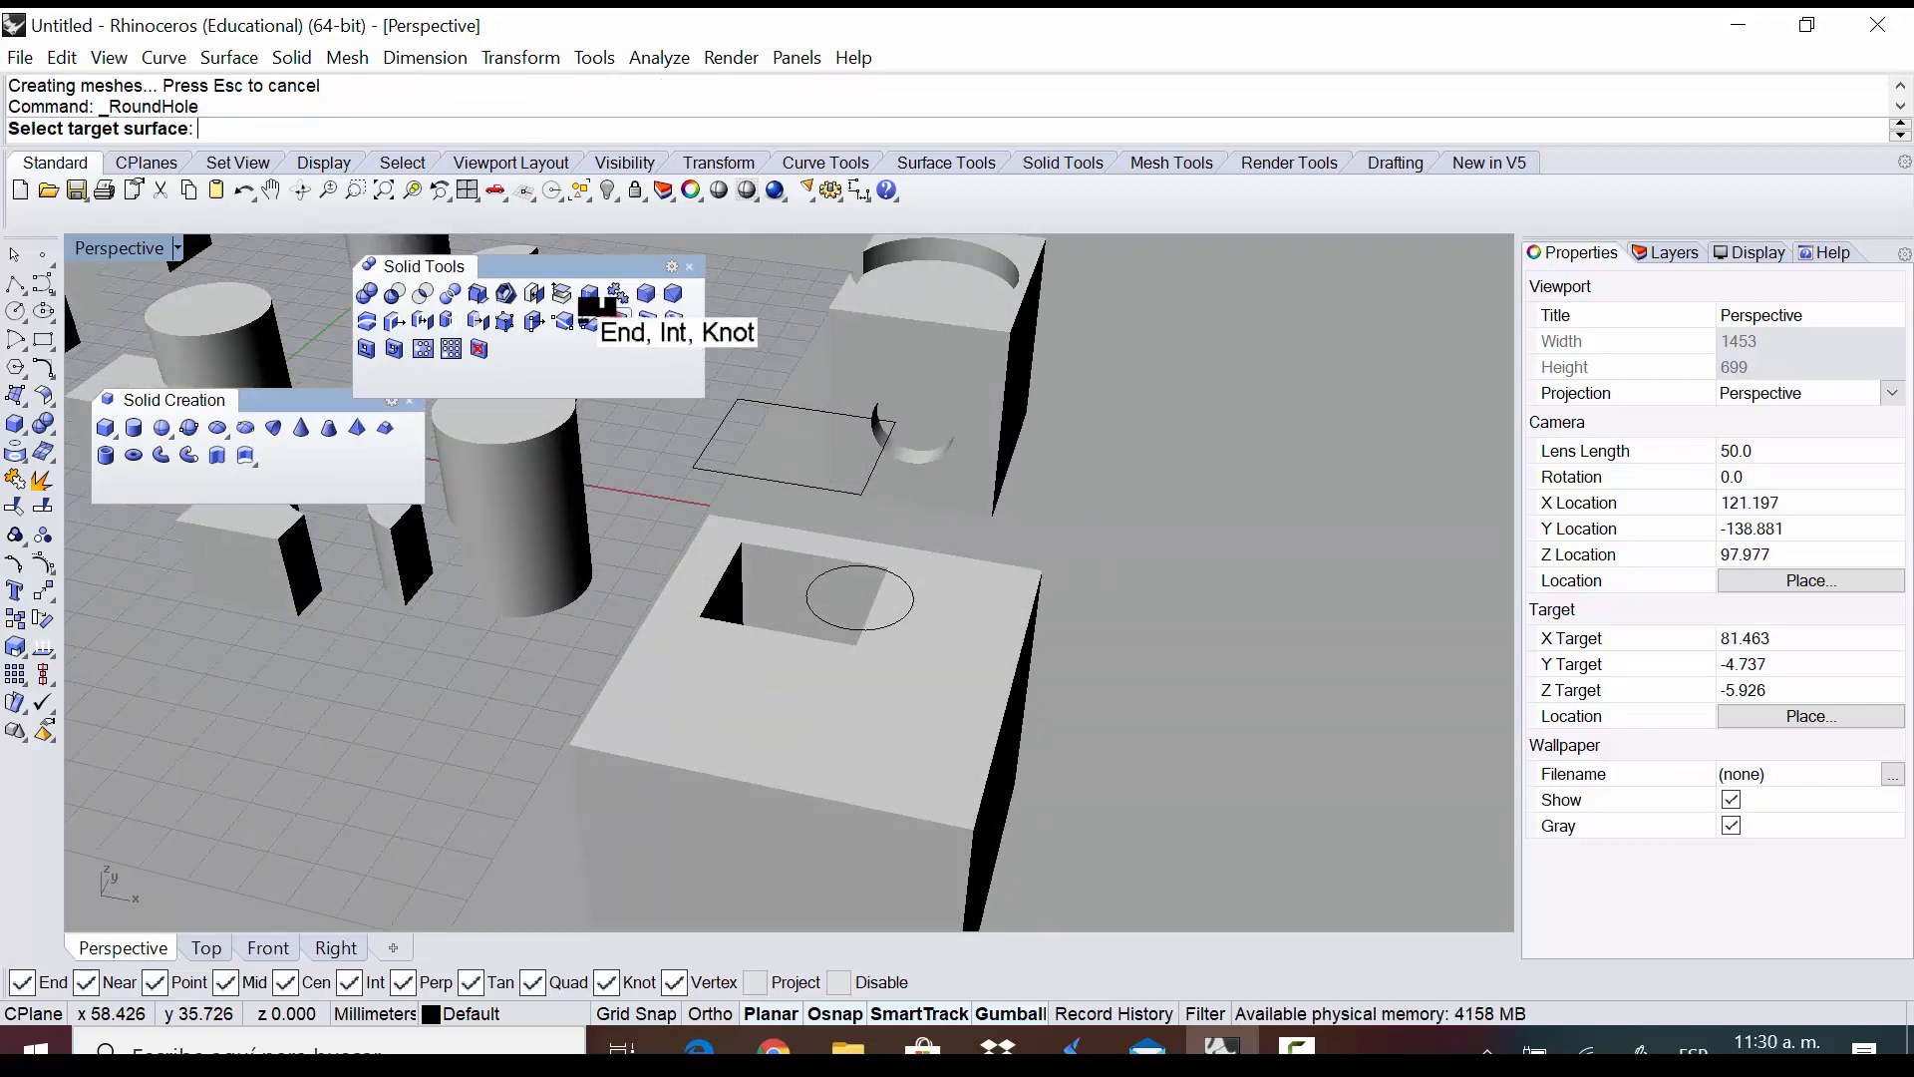
left_click(865, 613)
scroll(862, 589, "down", 4)
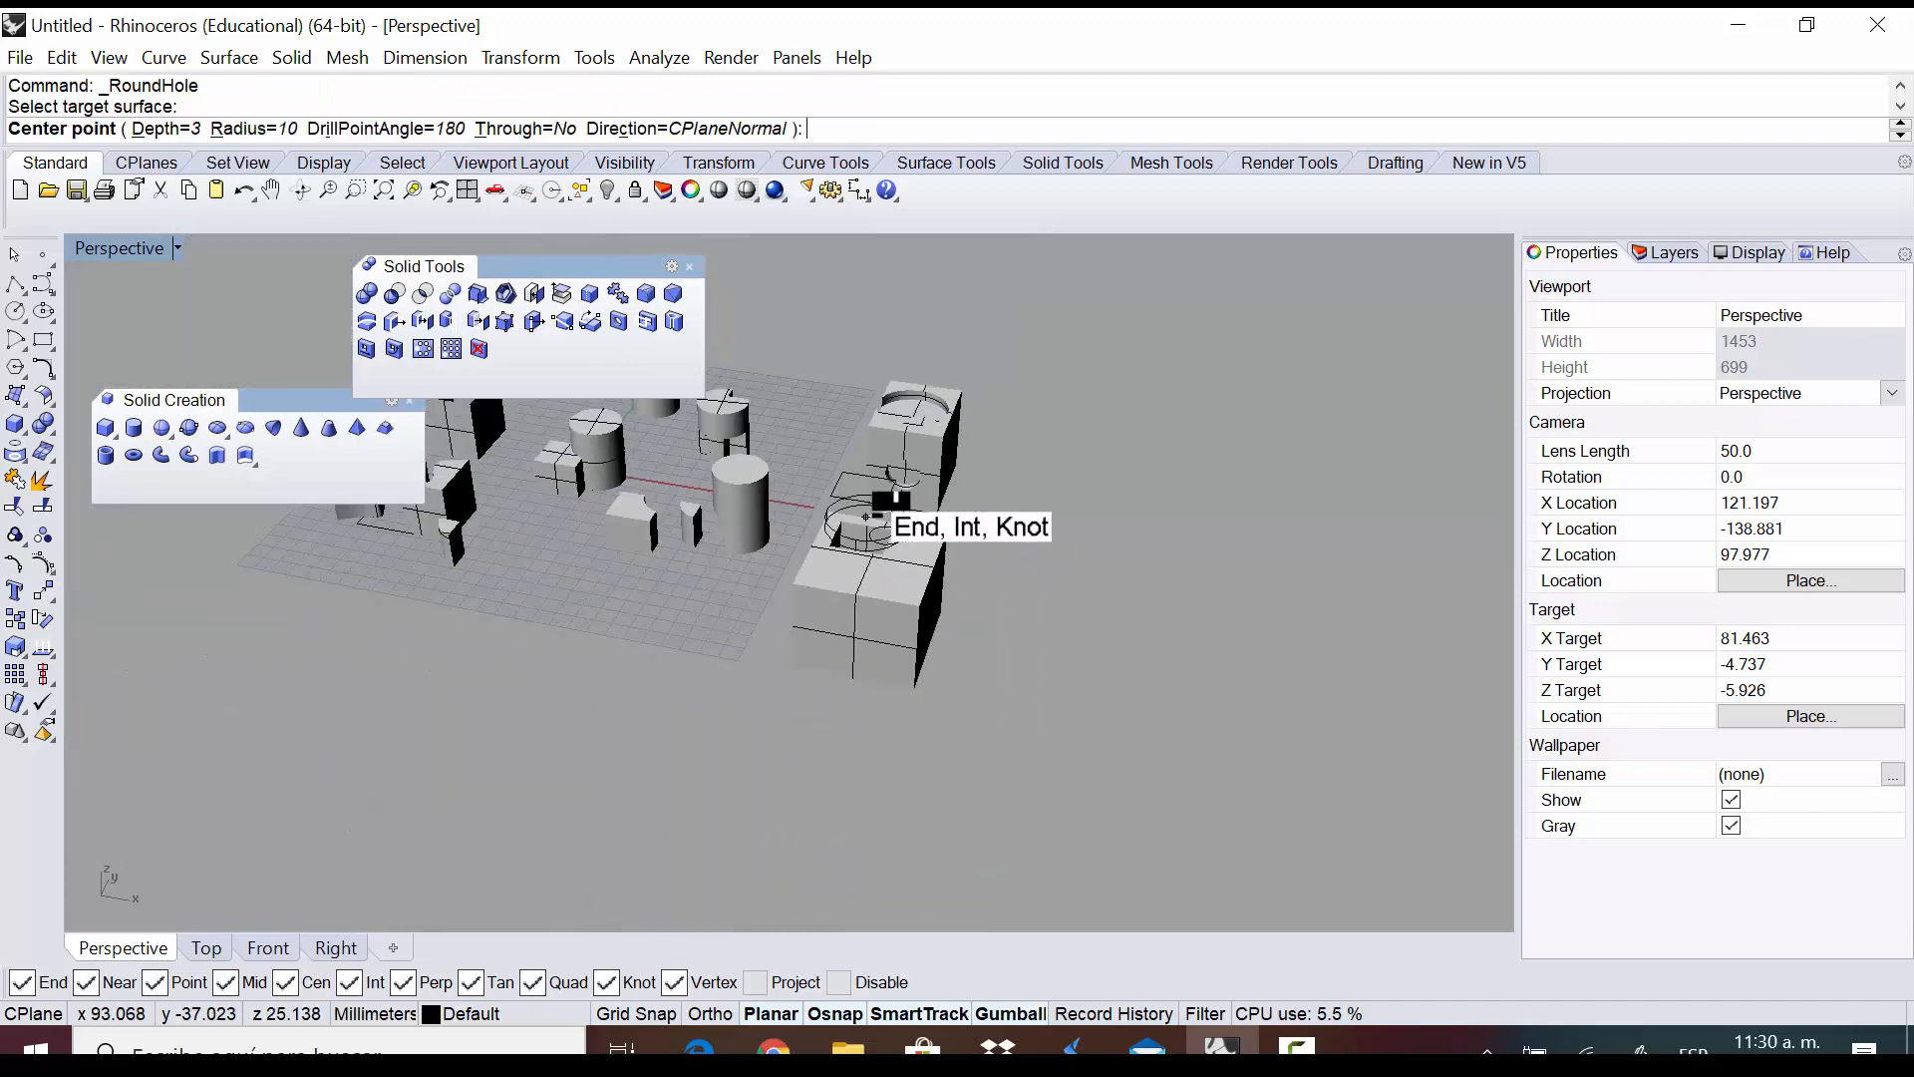
key("Escape")
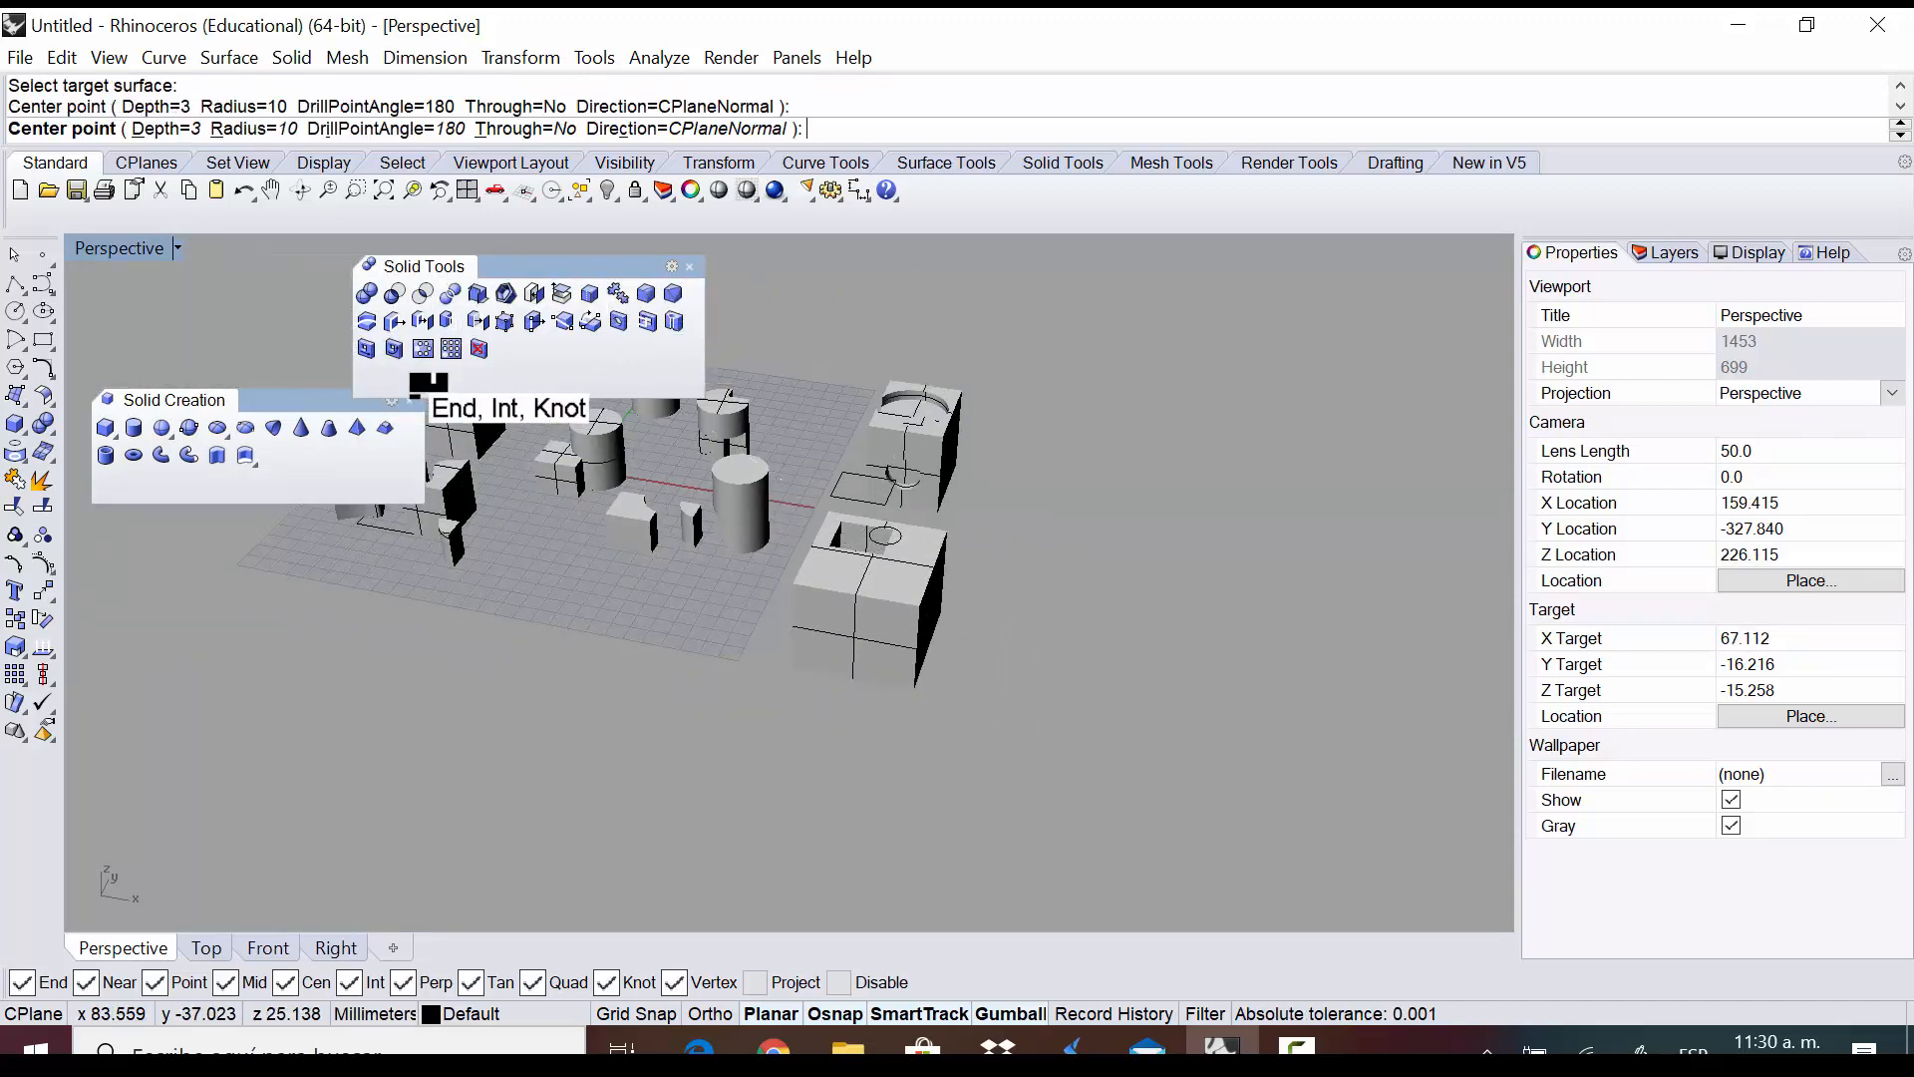
Make a round hole down through the new box from the raised circle, keeping the input curve and cutting to one side only
left_click(644, 319)
scroll(1036, 523, "up", 3)
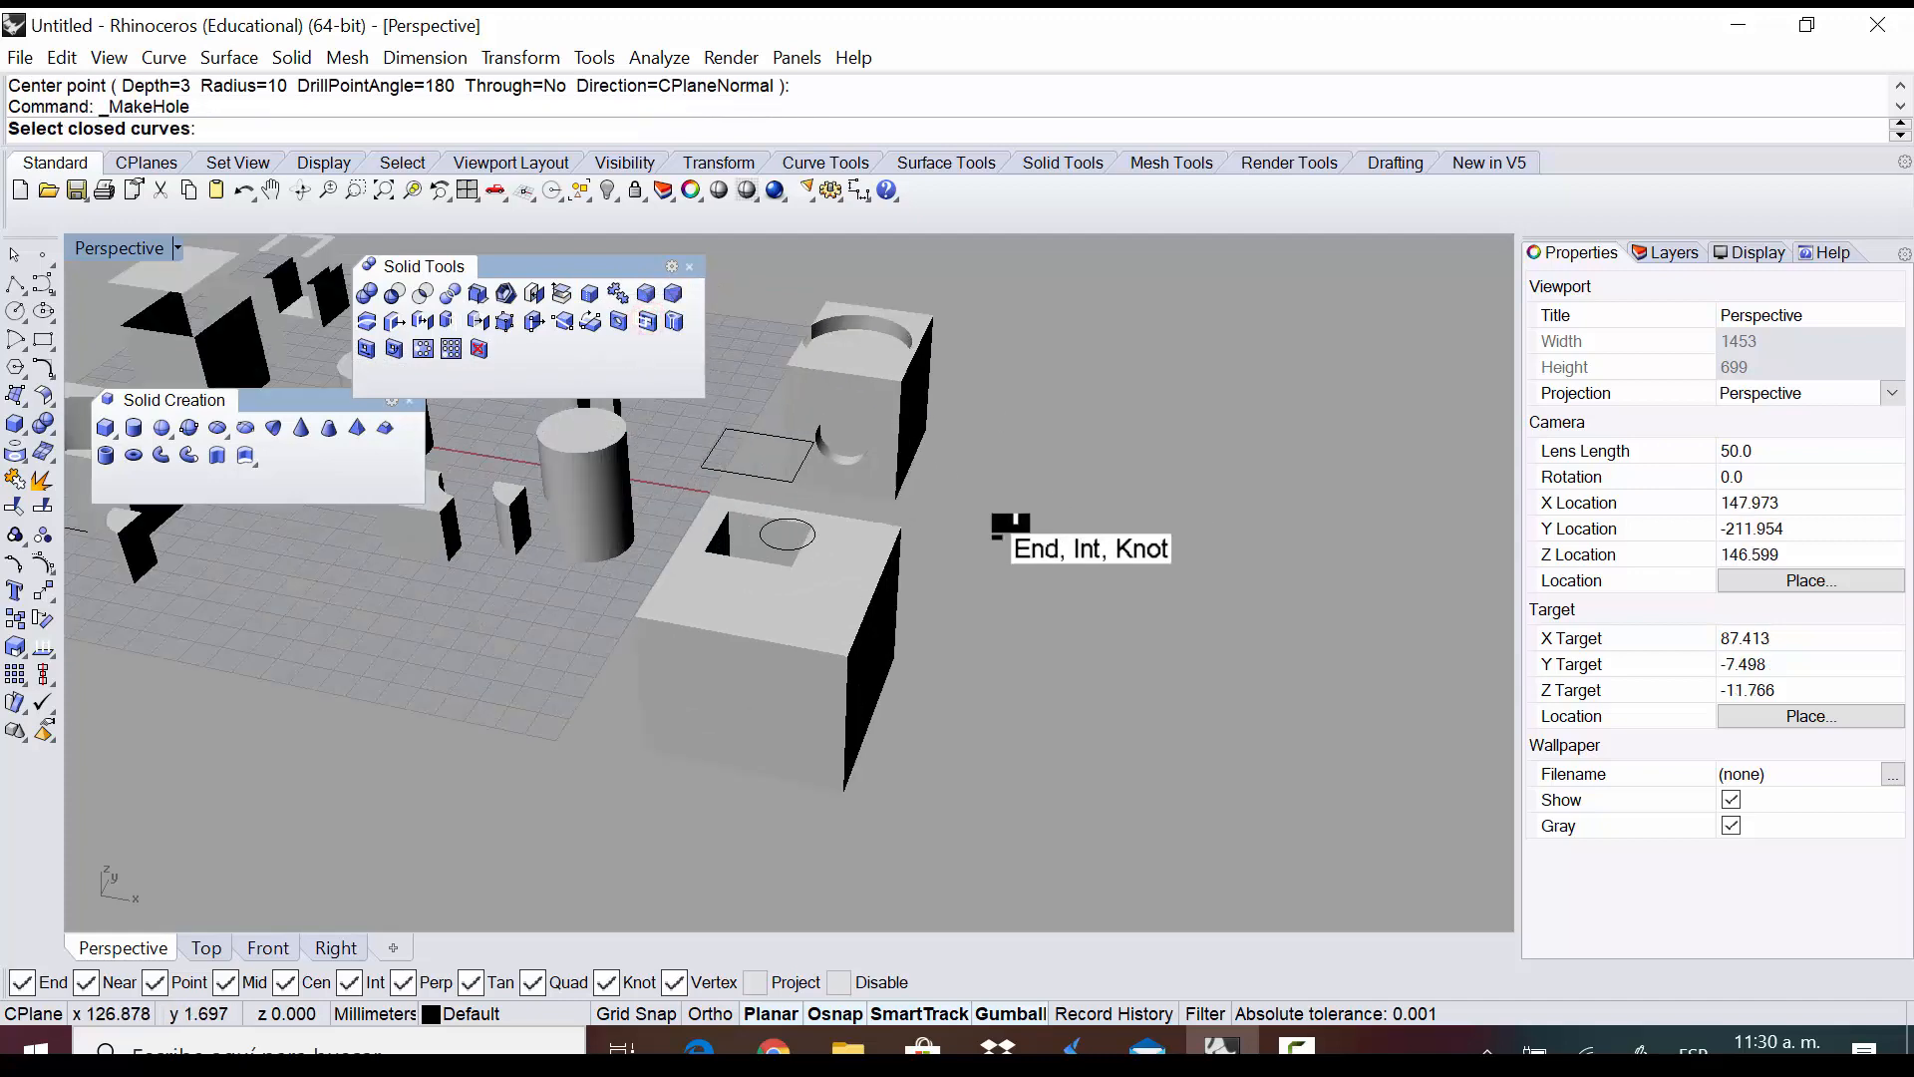
left_click(779, 516)
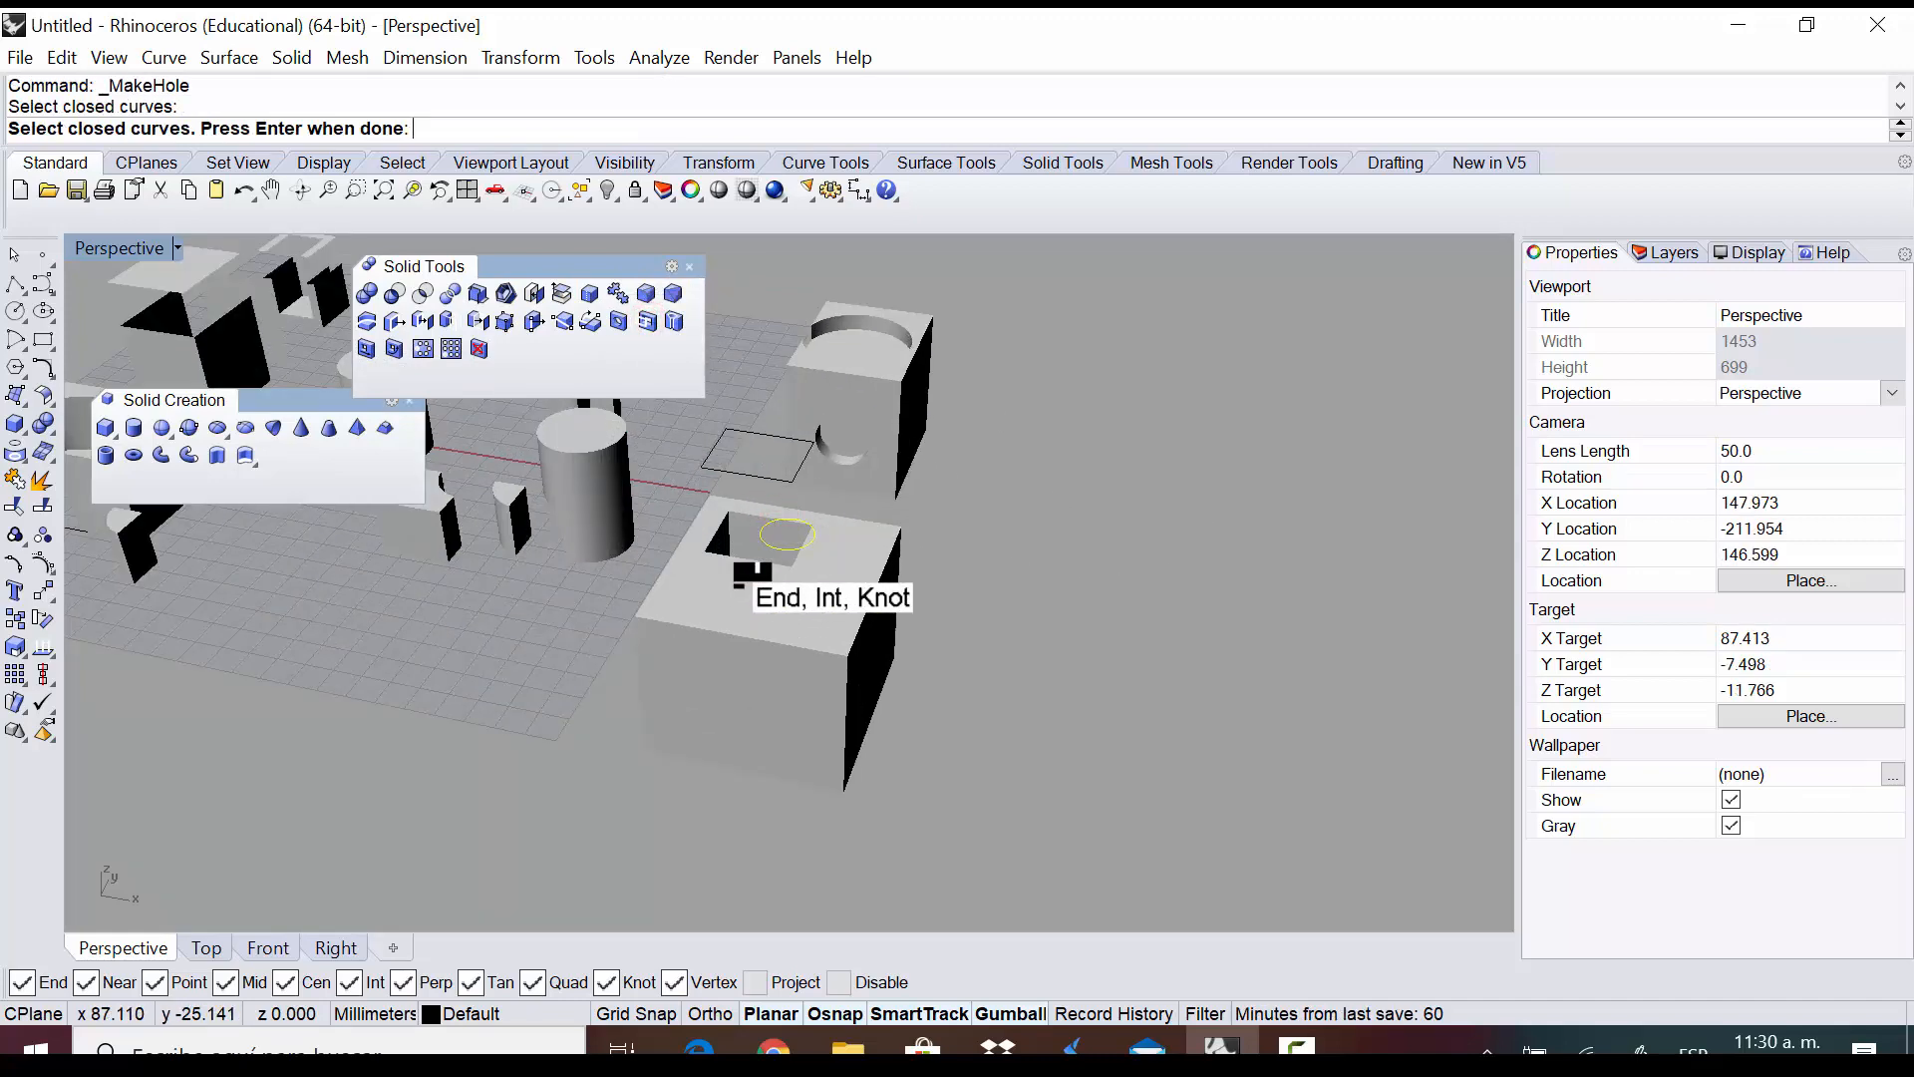
left_click(793, 598)
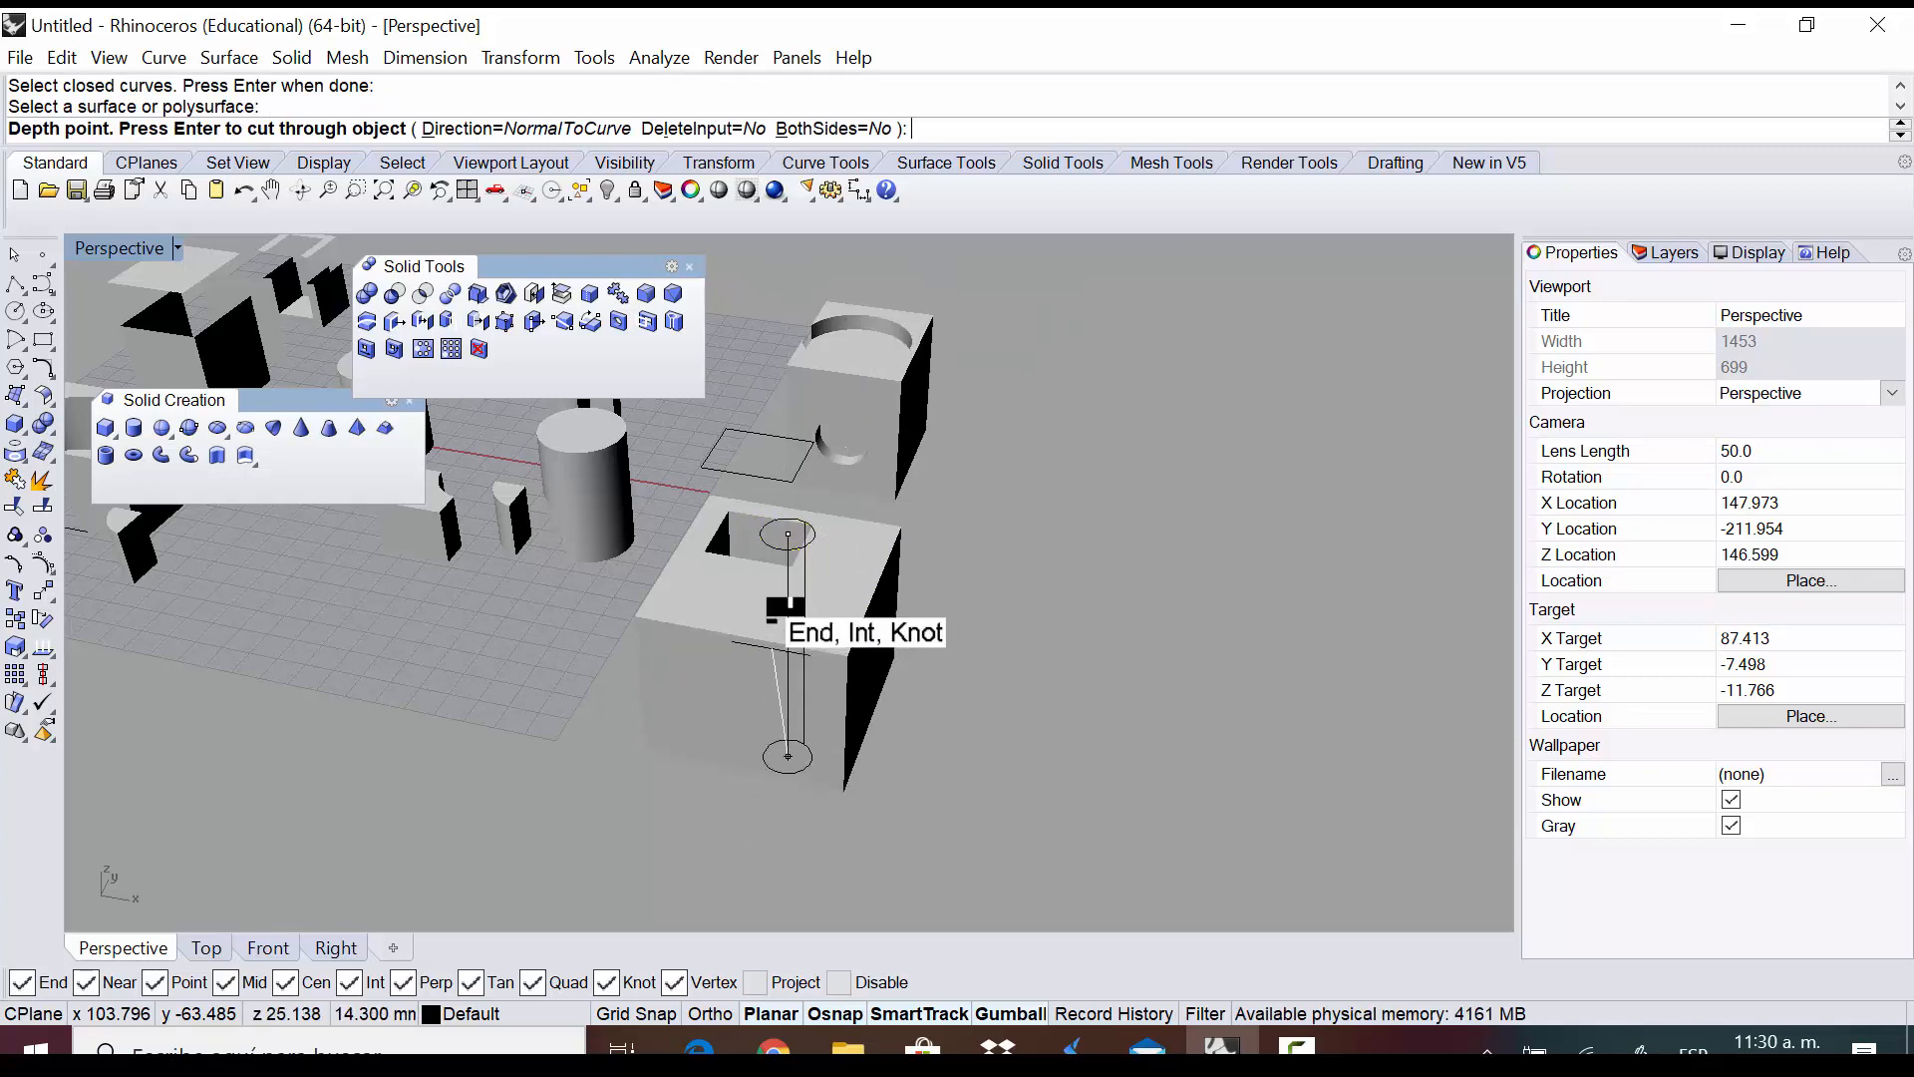
left_click(773, 825)
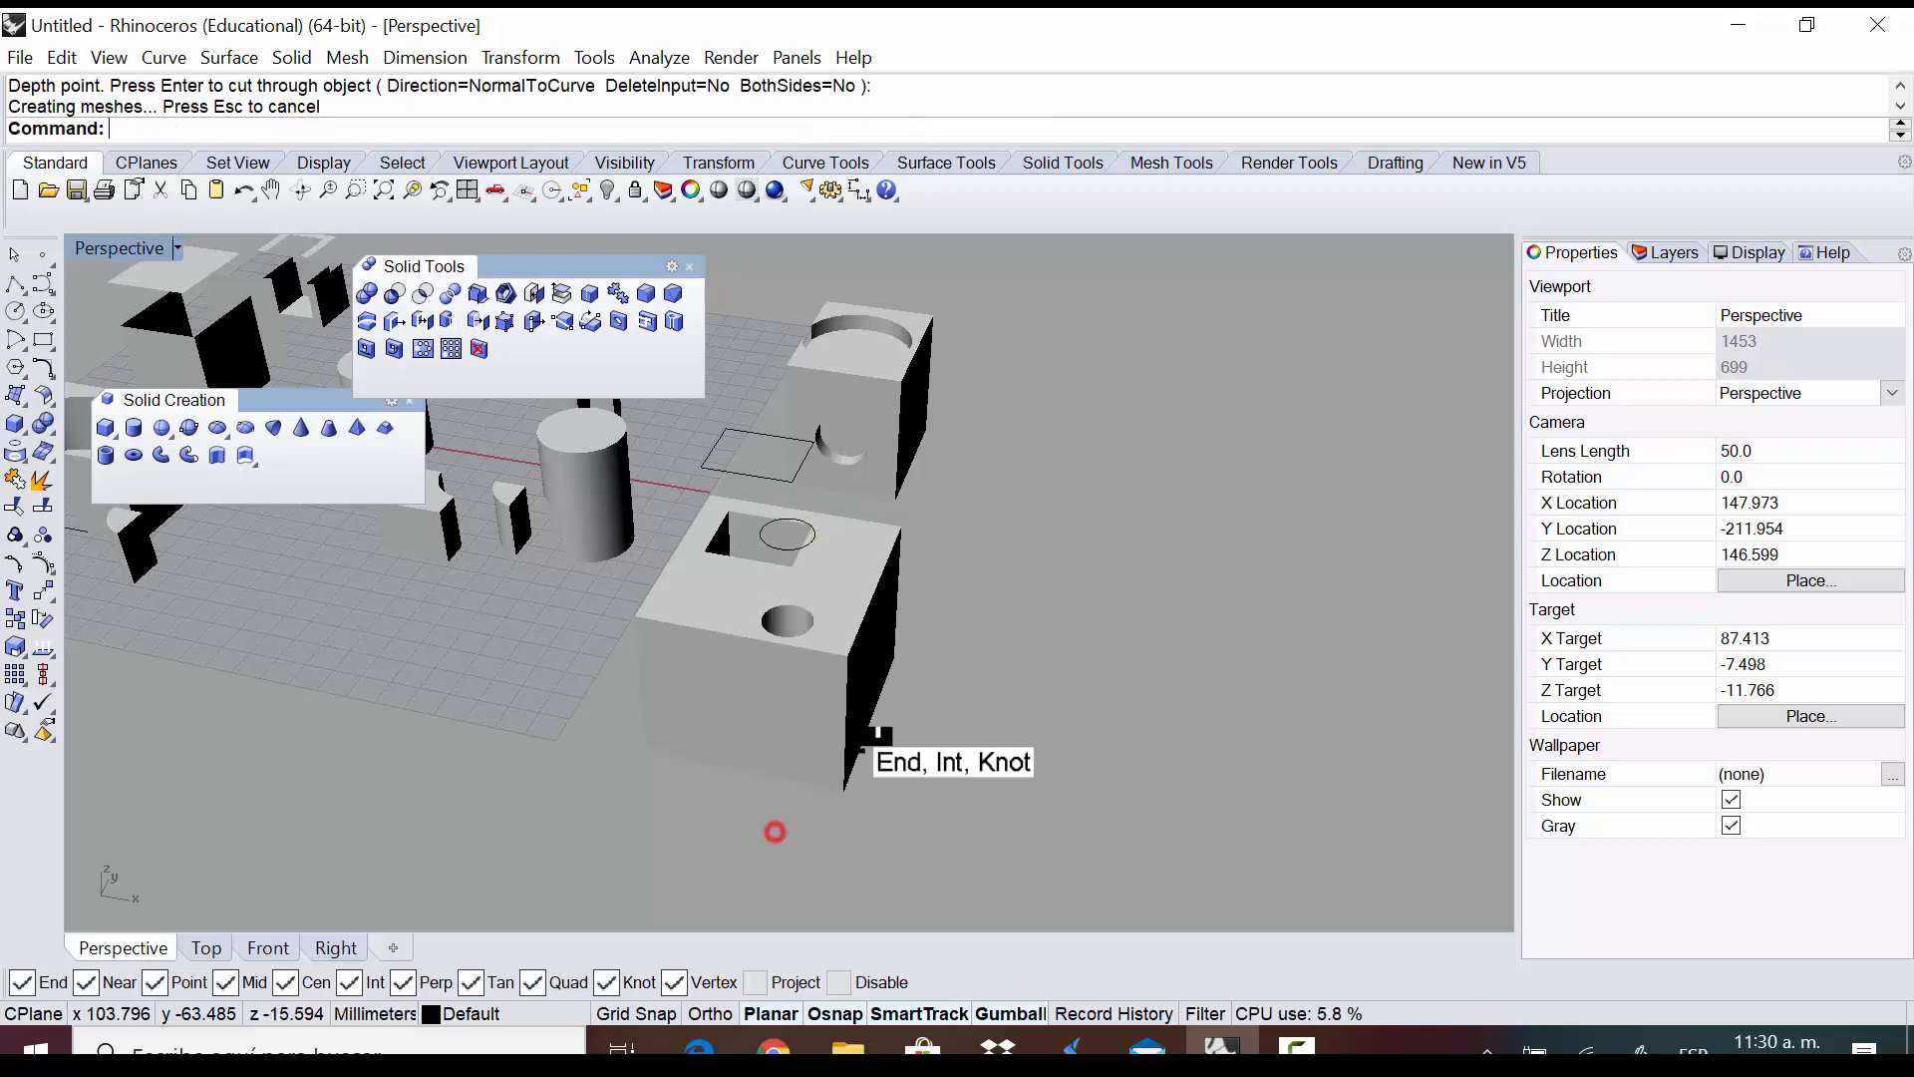
Move the rectangular hole about 10 mm across the box's top face toward its right edge, without copying it
right_click_drag(1021, 693, 1027, 643)
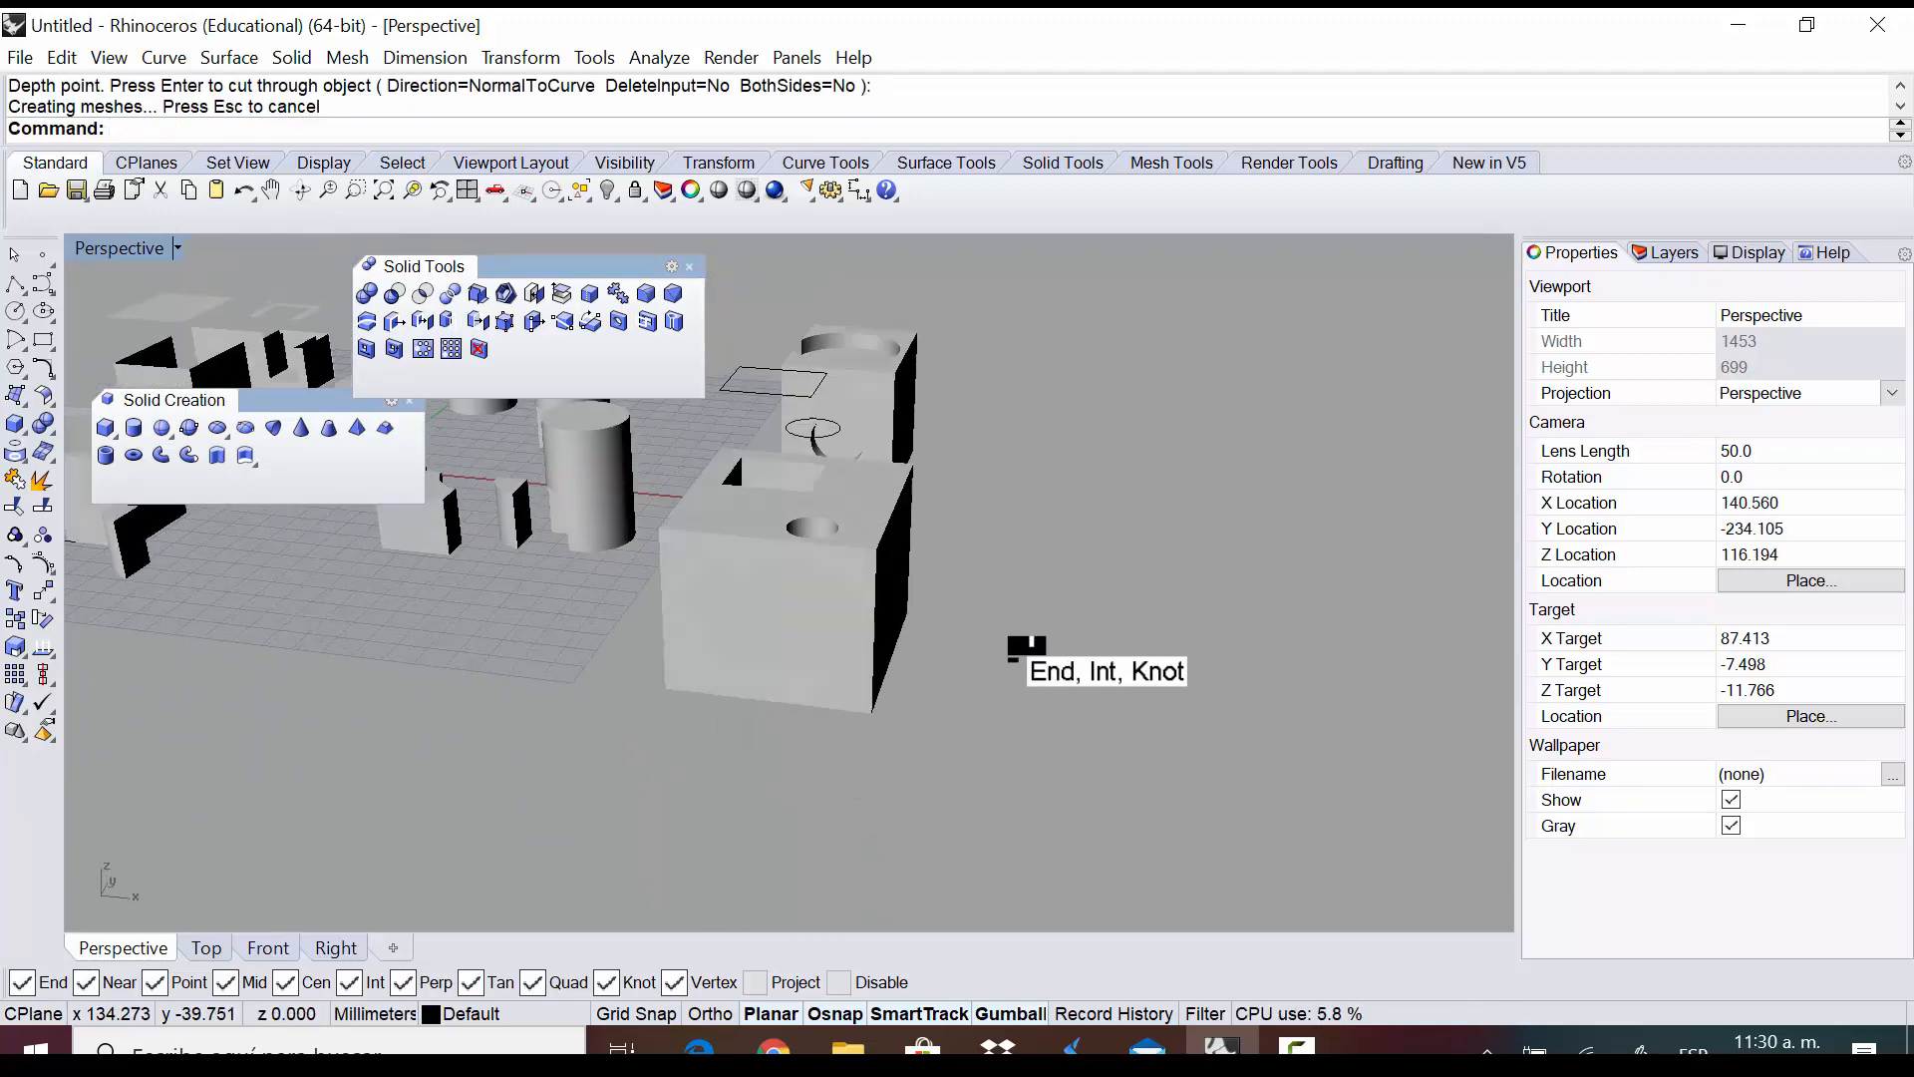
right_click_drag(848, 327, 887, 329)
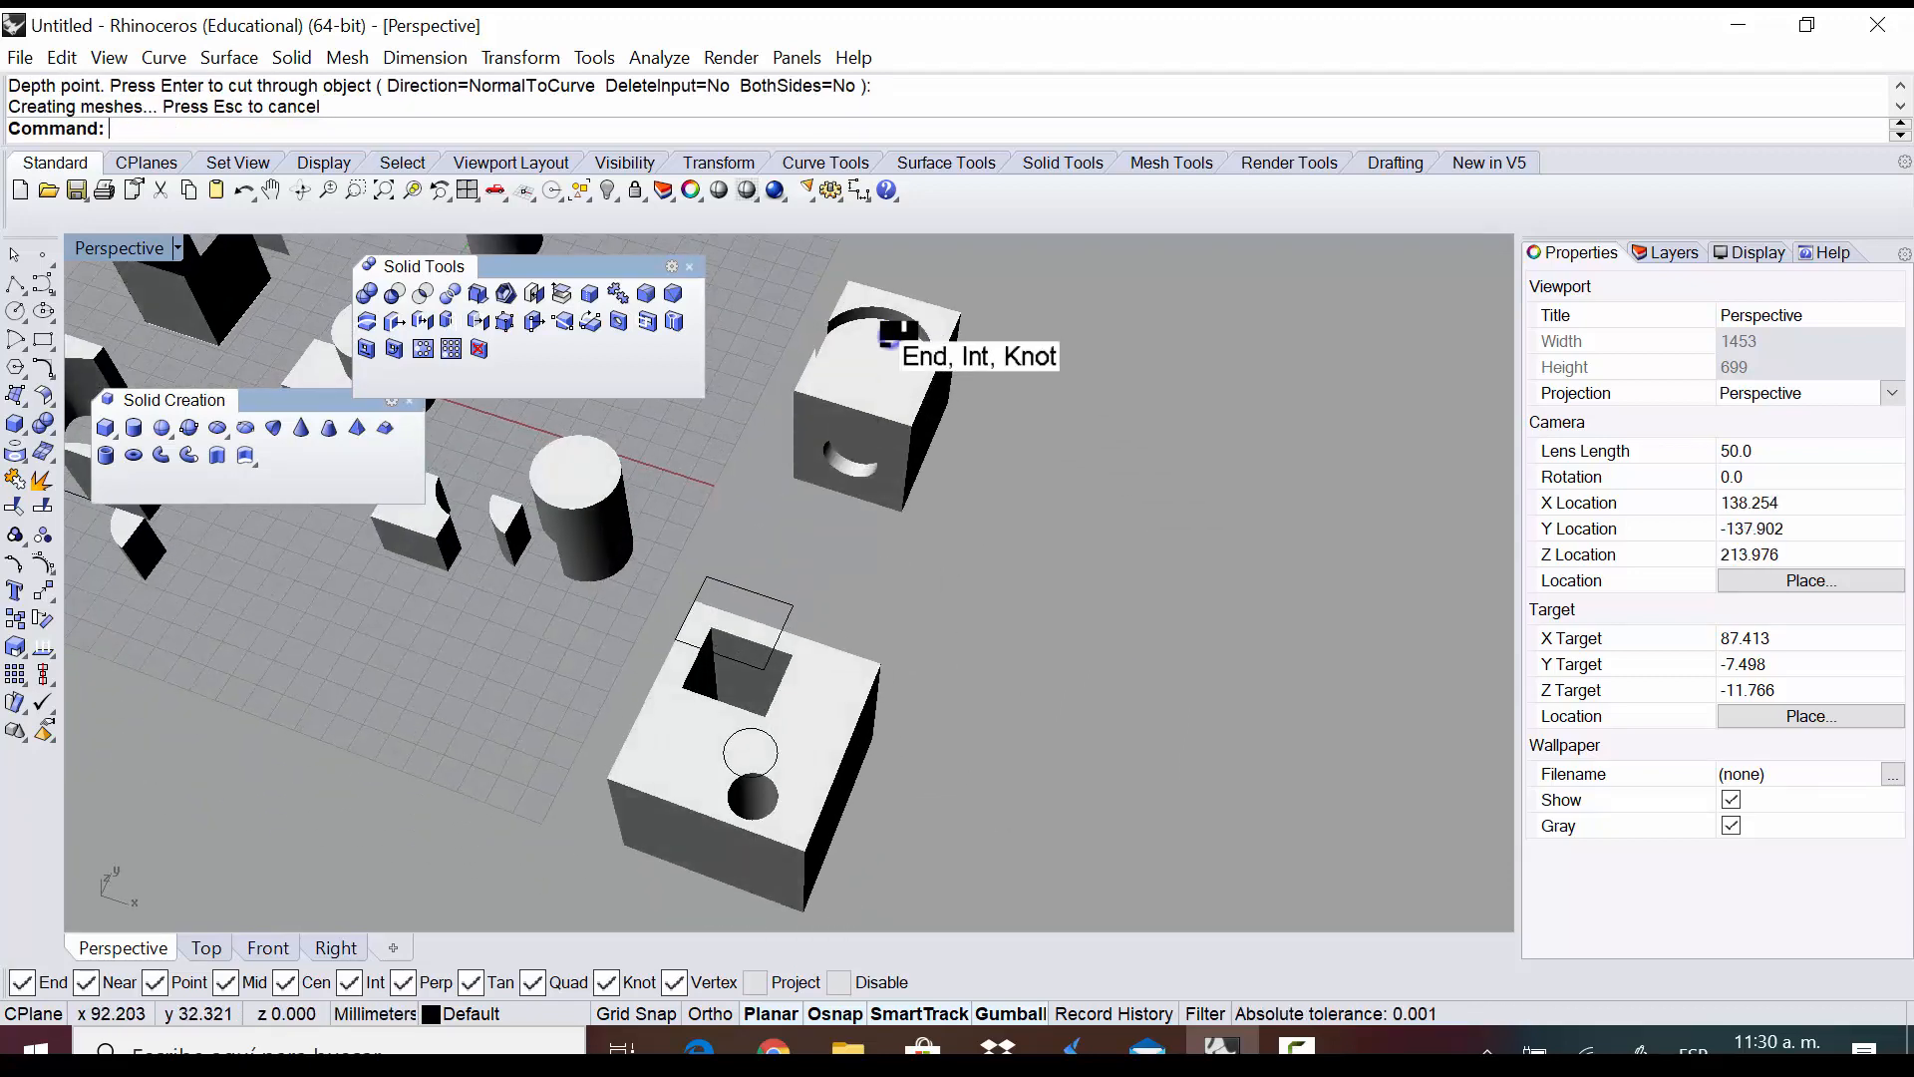
scroll(935, 357, "down", 2)
right_click_drag(1012, 743, 964, 681)
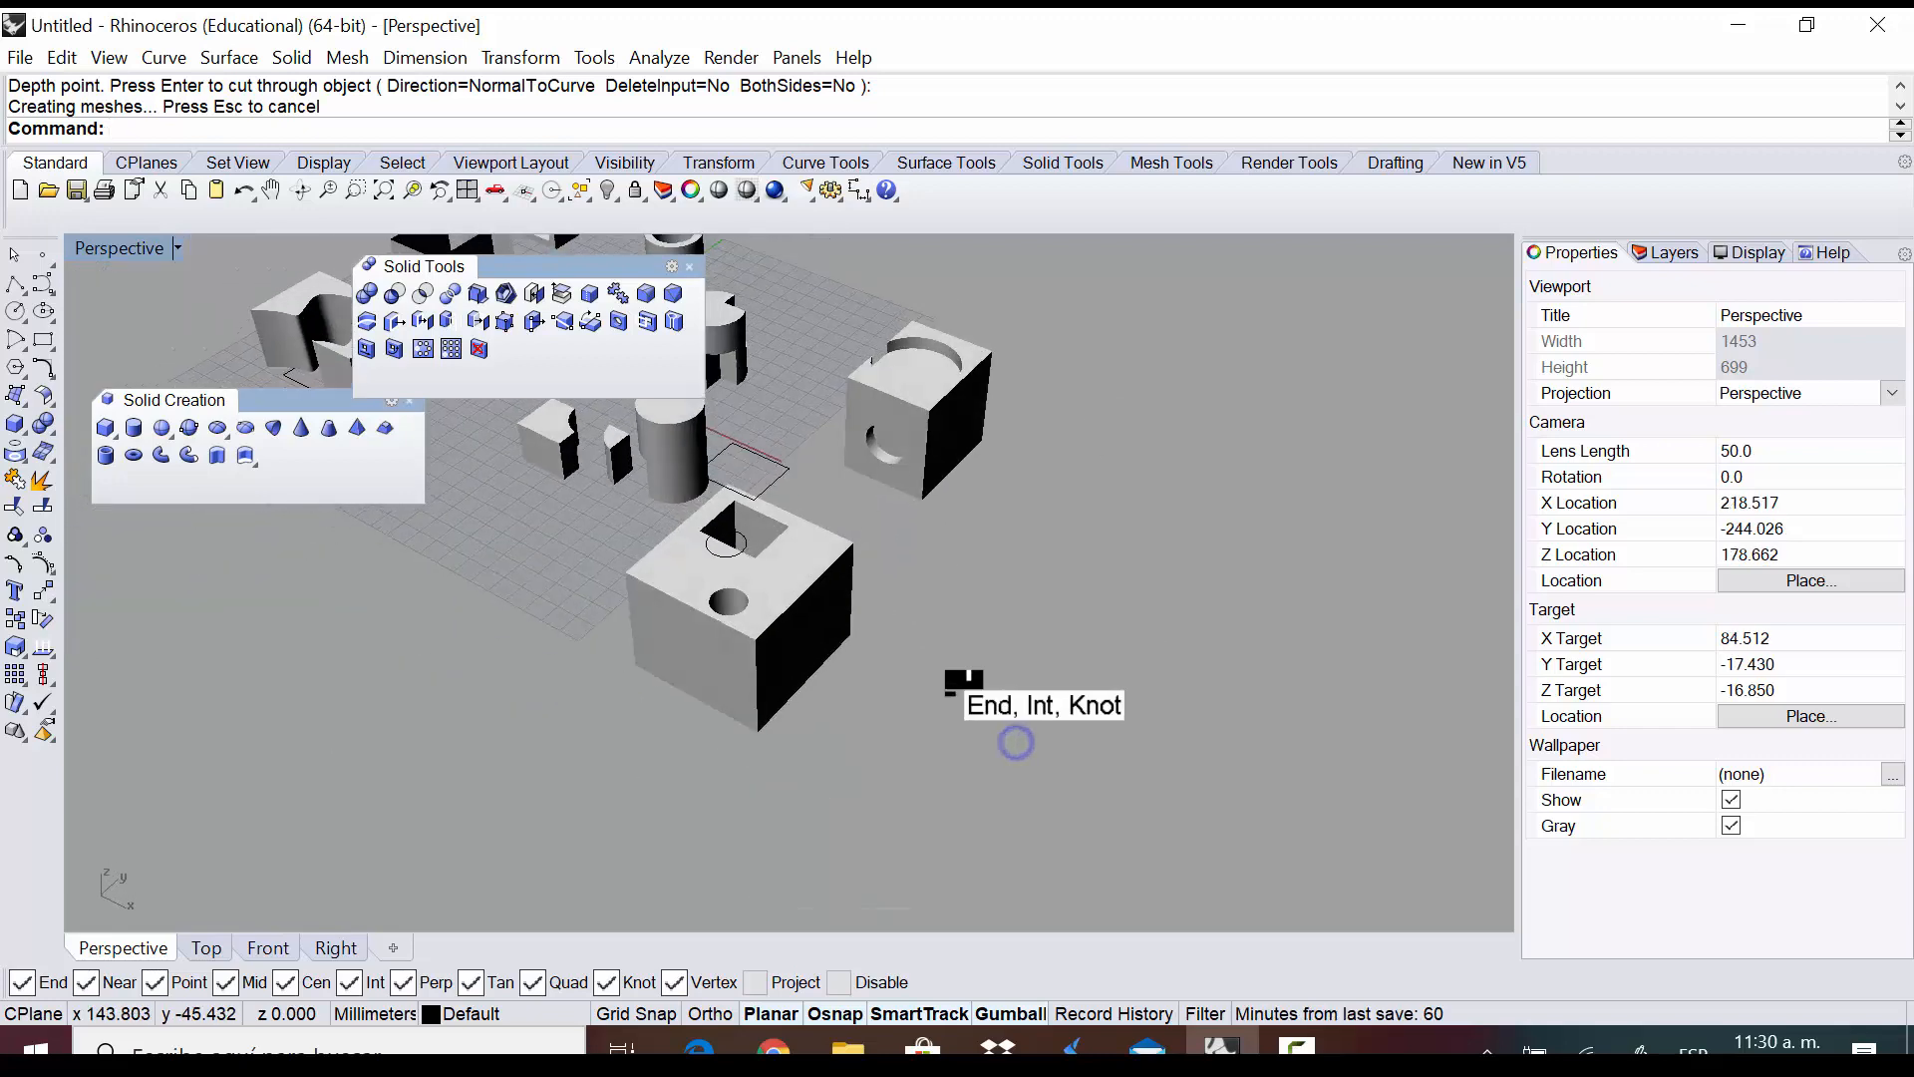
scroll(747, 576, "up", 4)
scroll(741, 576, "up", 3)
right_click_drag(791, 581, 893, 626)
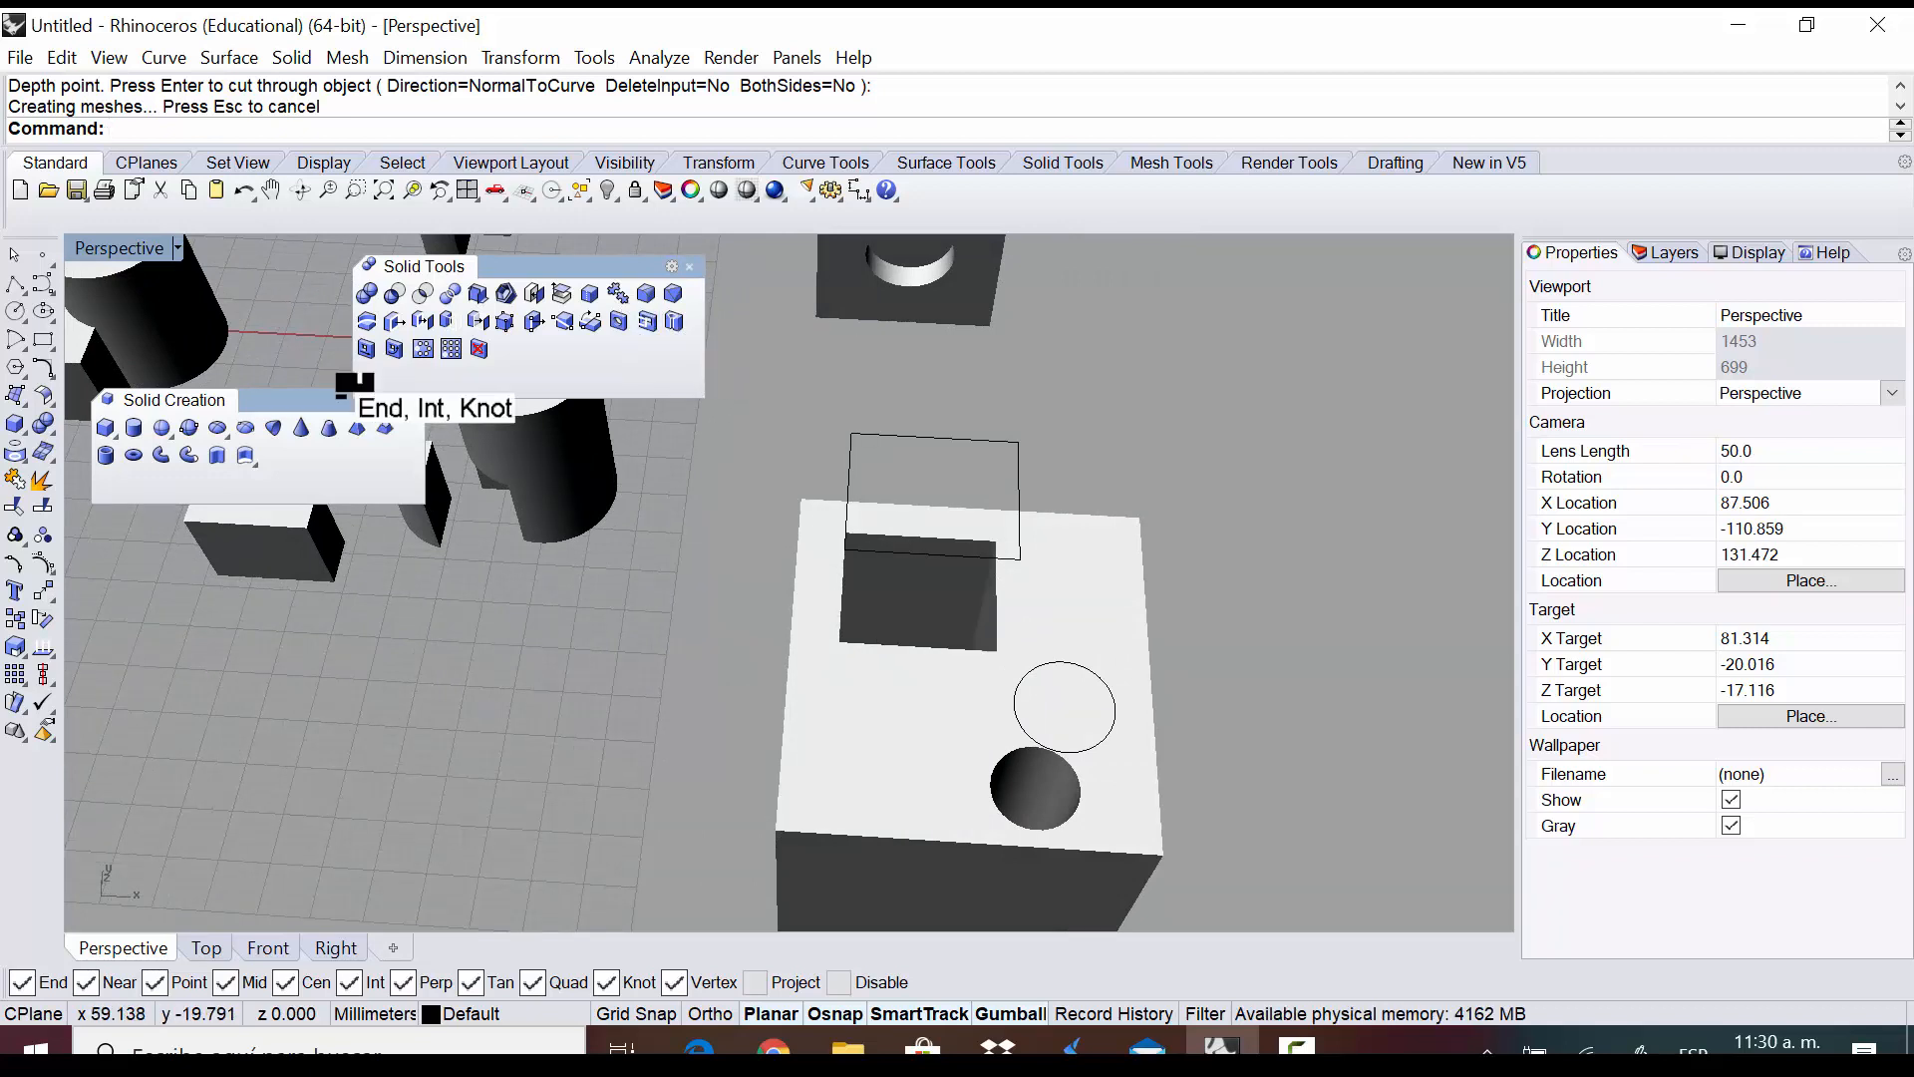
left_click(361, 347)
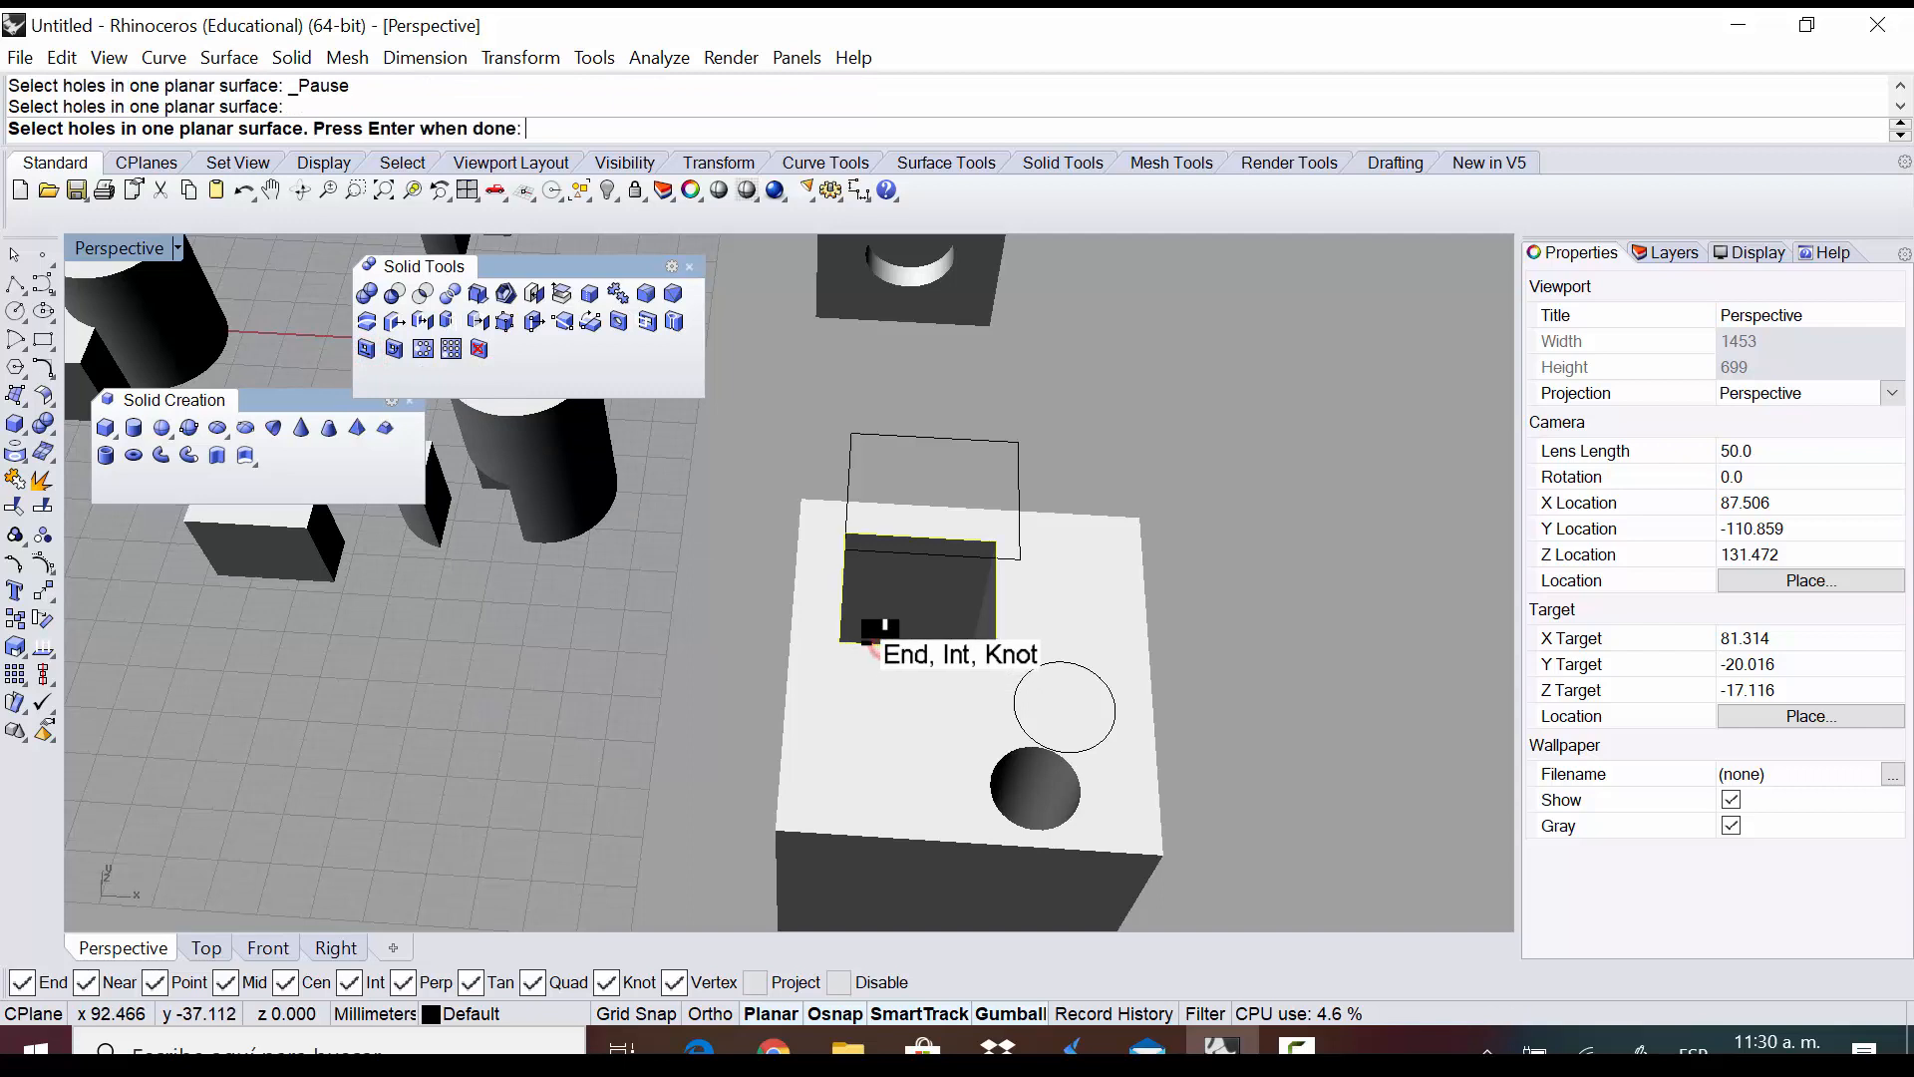
key("Return")
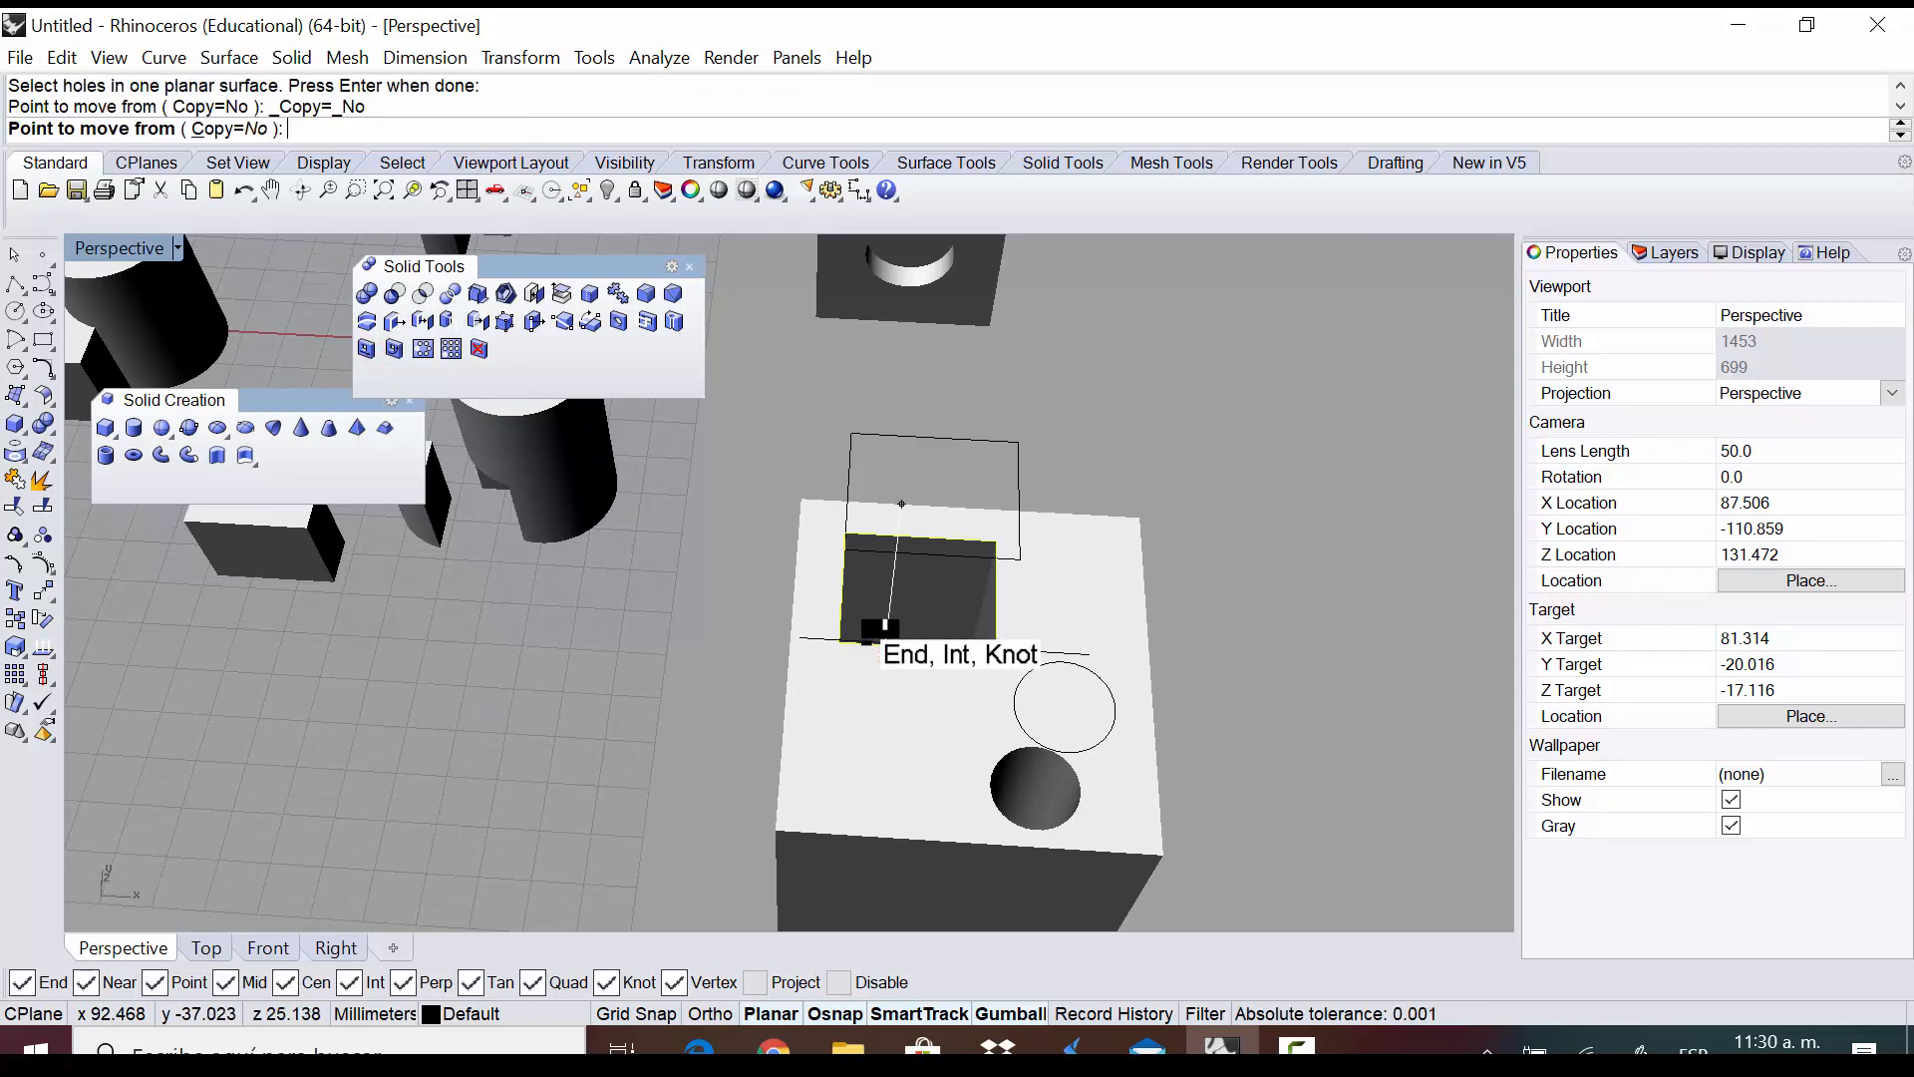
left_click(890, 641)
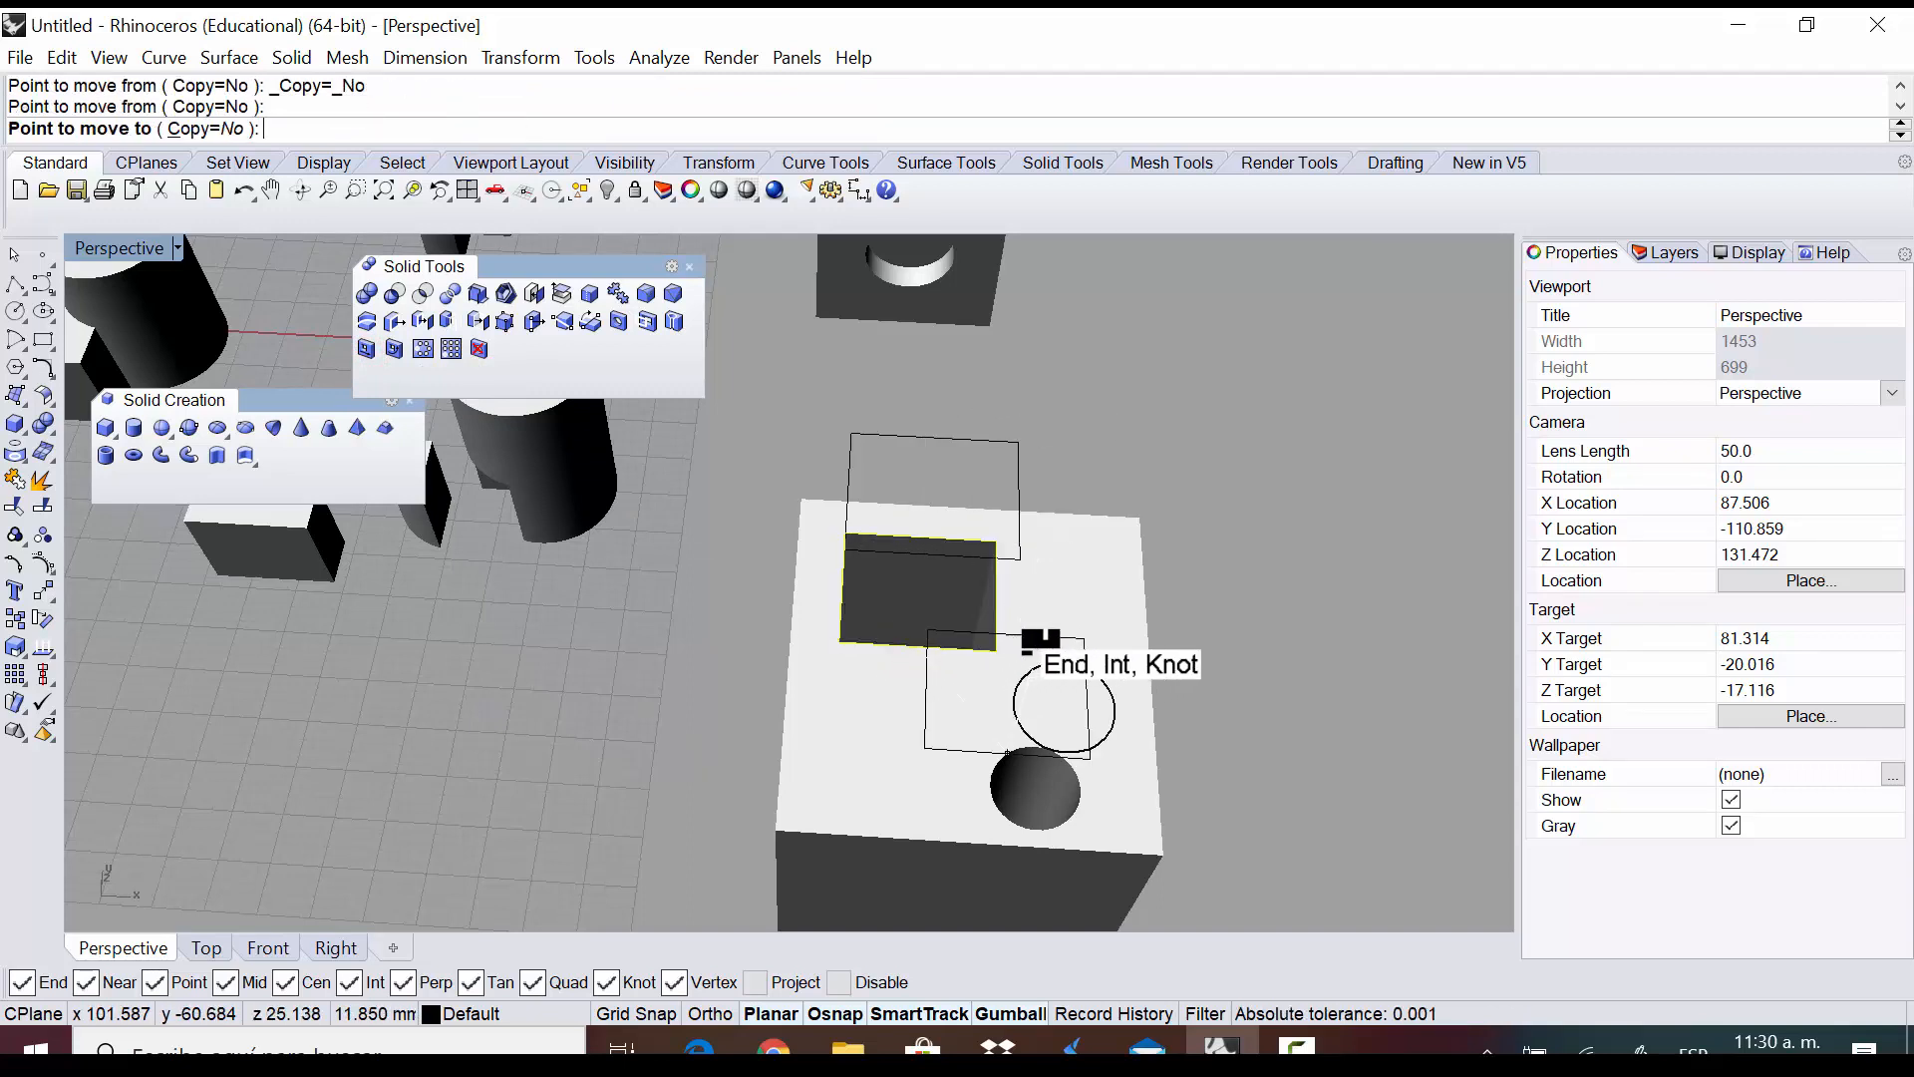
scroll(1059, 630, "up", 5)
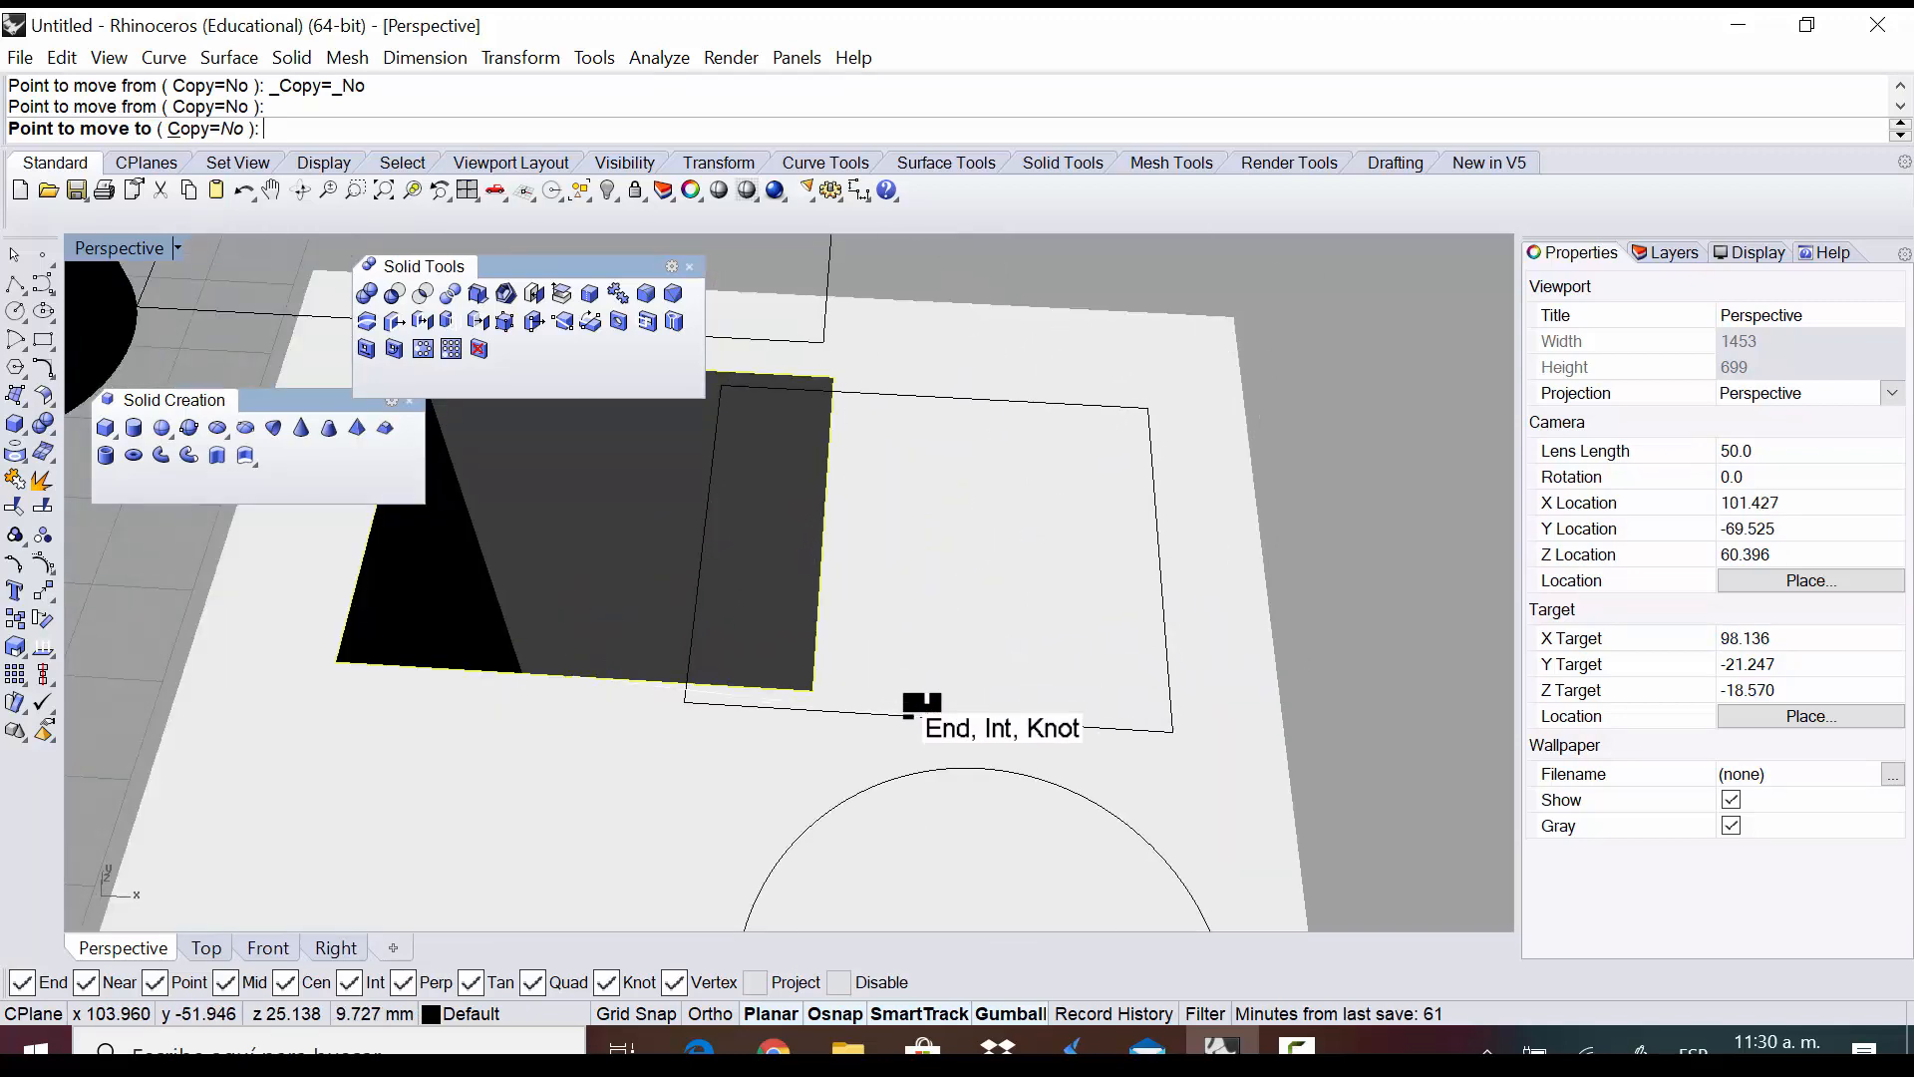
left_click(927, 716)
Examine the box with the moved hole and all the other edited solids from several angles in the Perspective view
scroll(927, 715, "down", 6)
right_click_drag(953, 607, 897, 706)
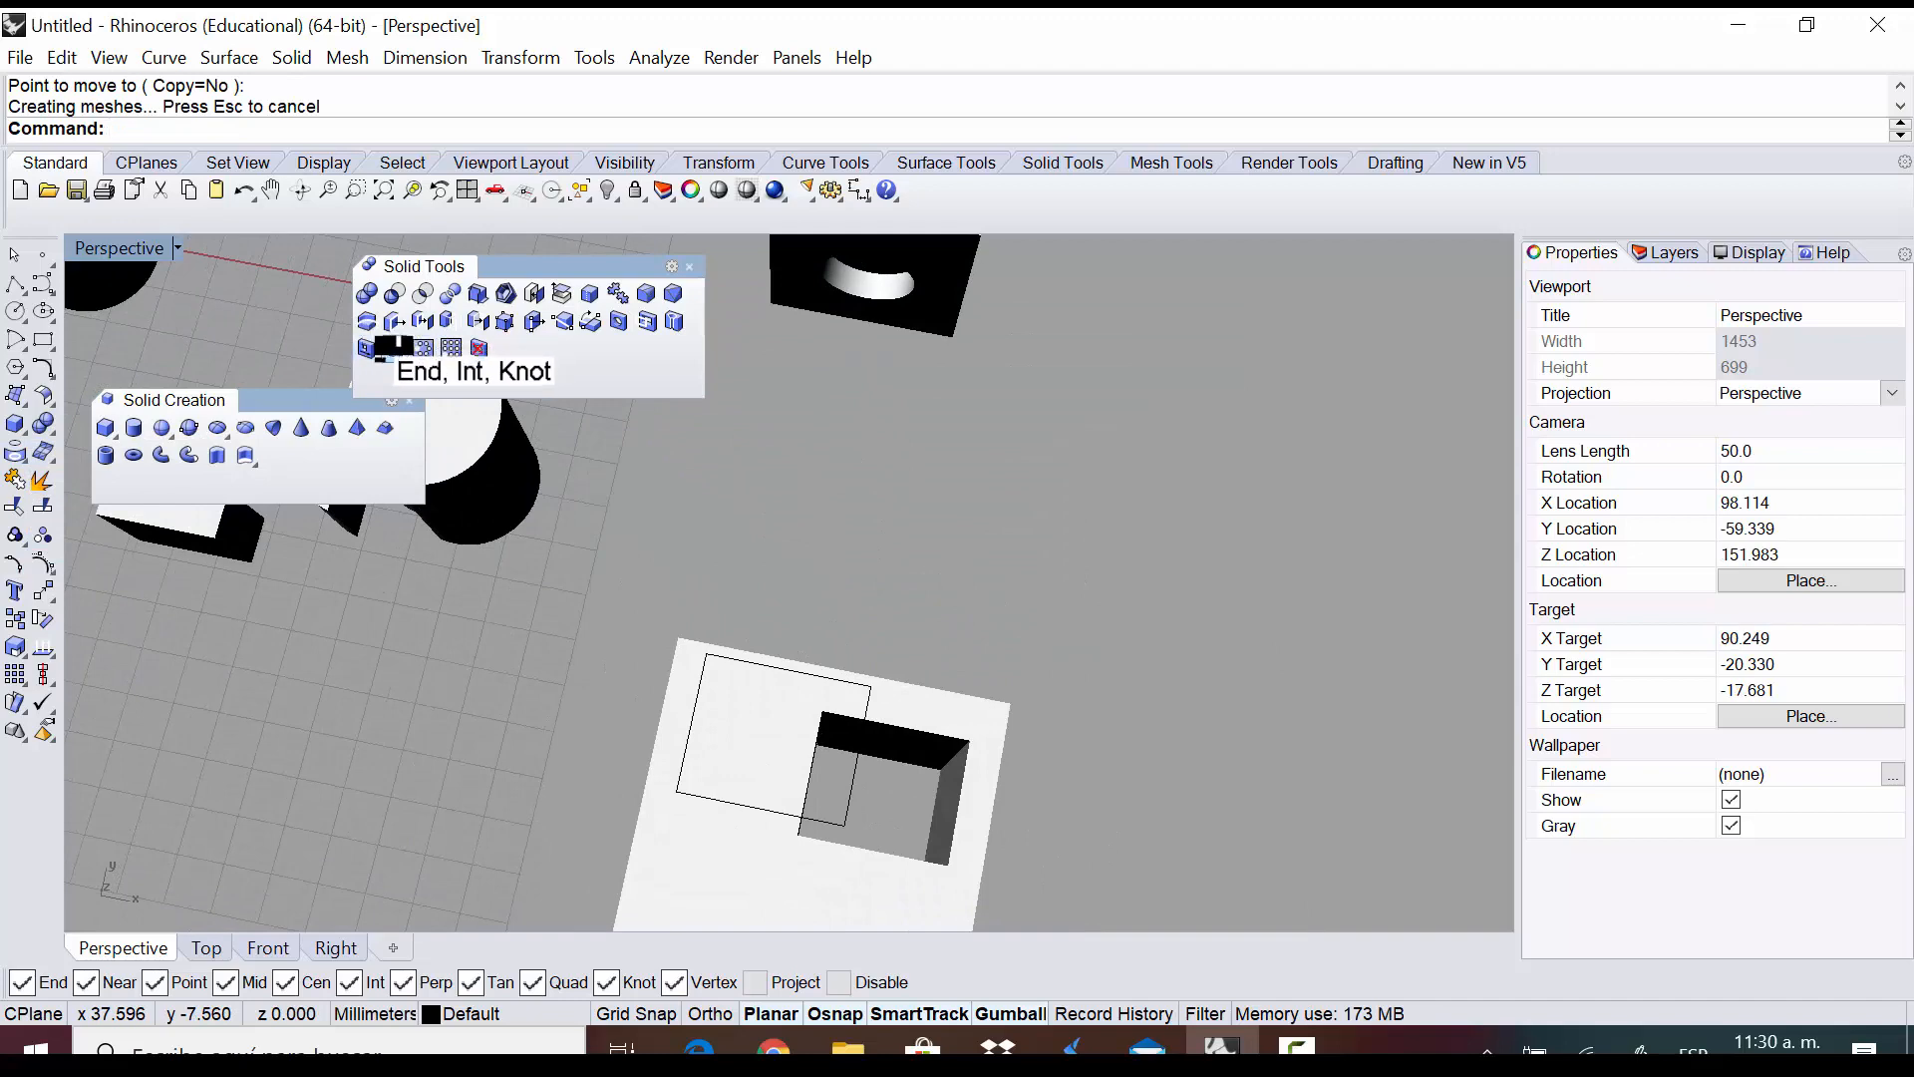
scroll(957, 509, "down", 6)
right_click_drag(987, 659, 890, 661)
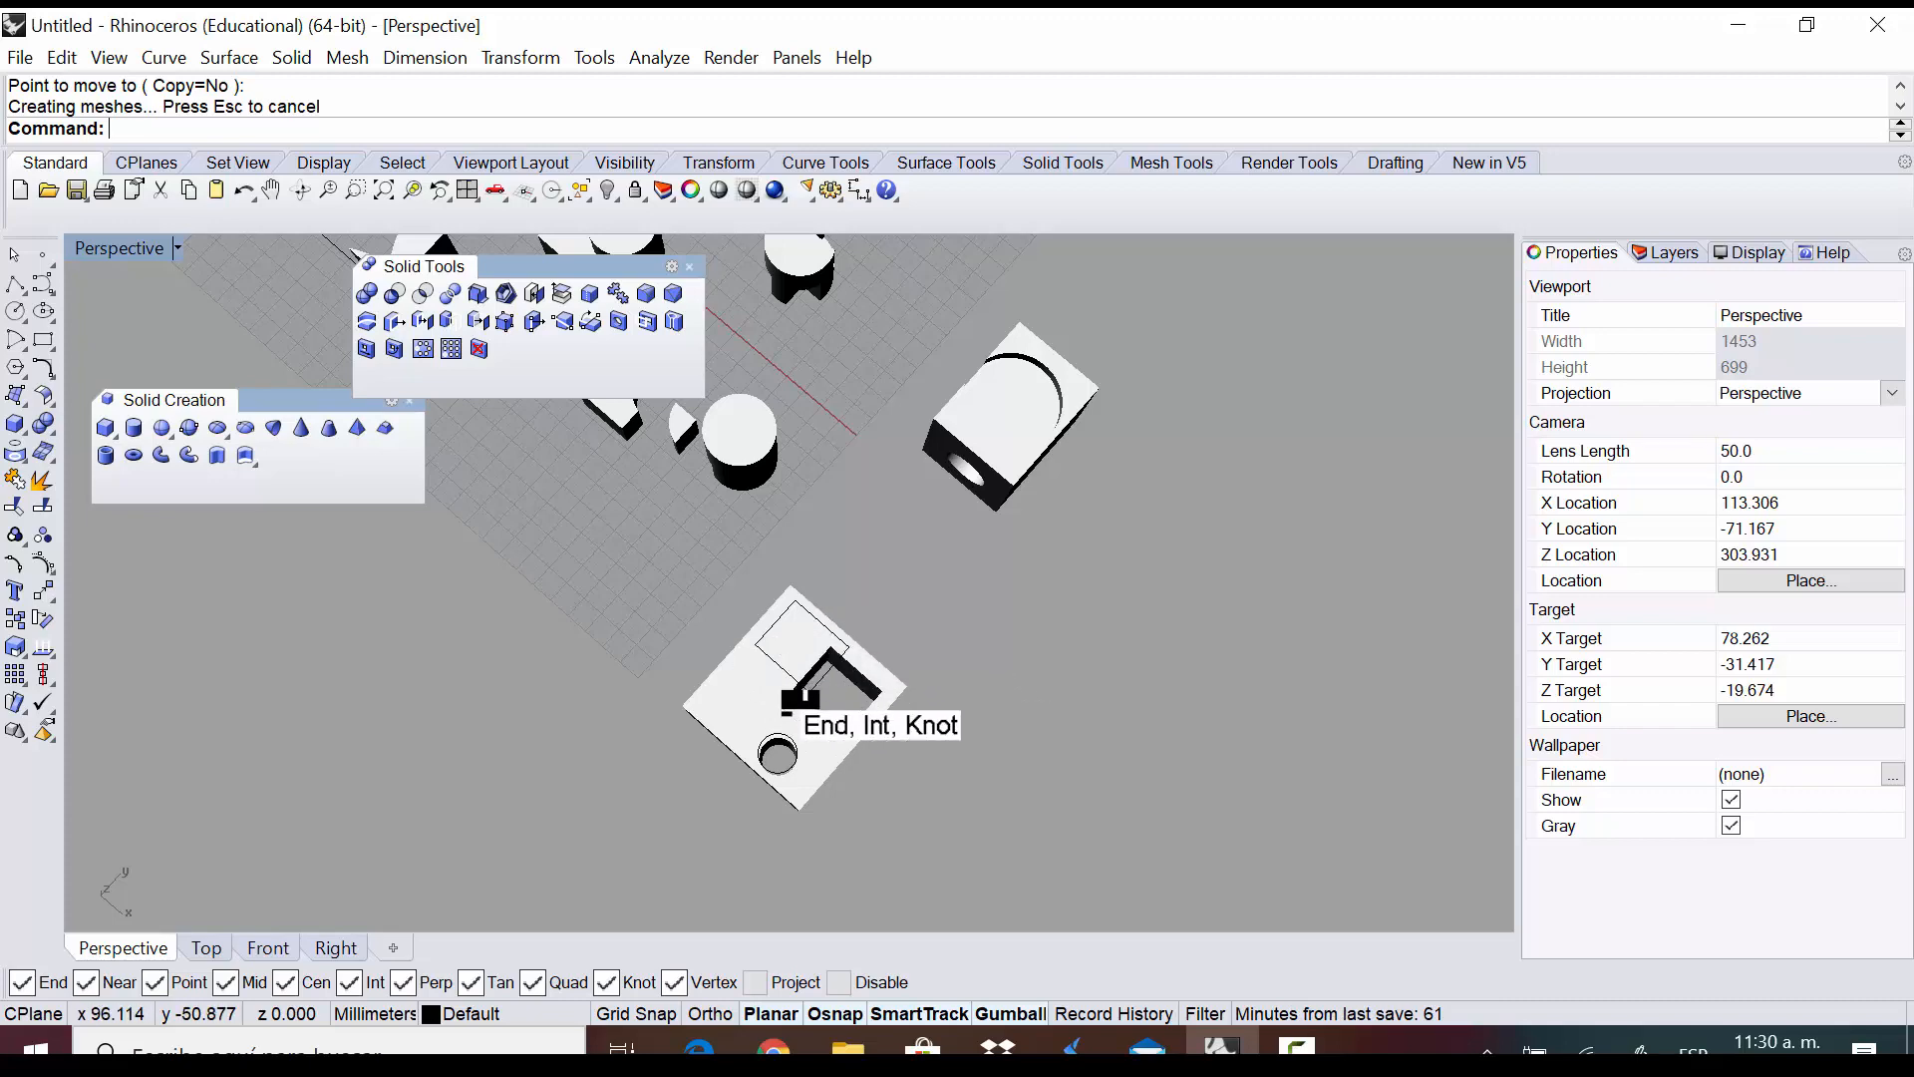
right_click_drag(800, 688, 821, 697)
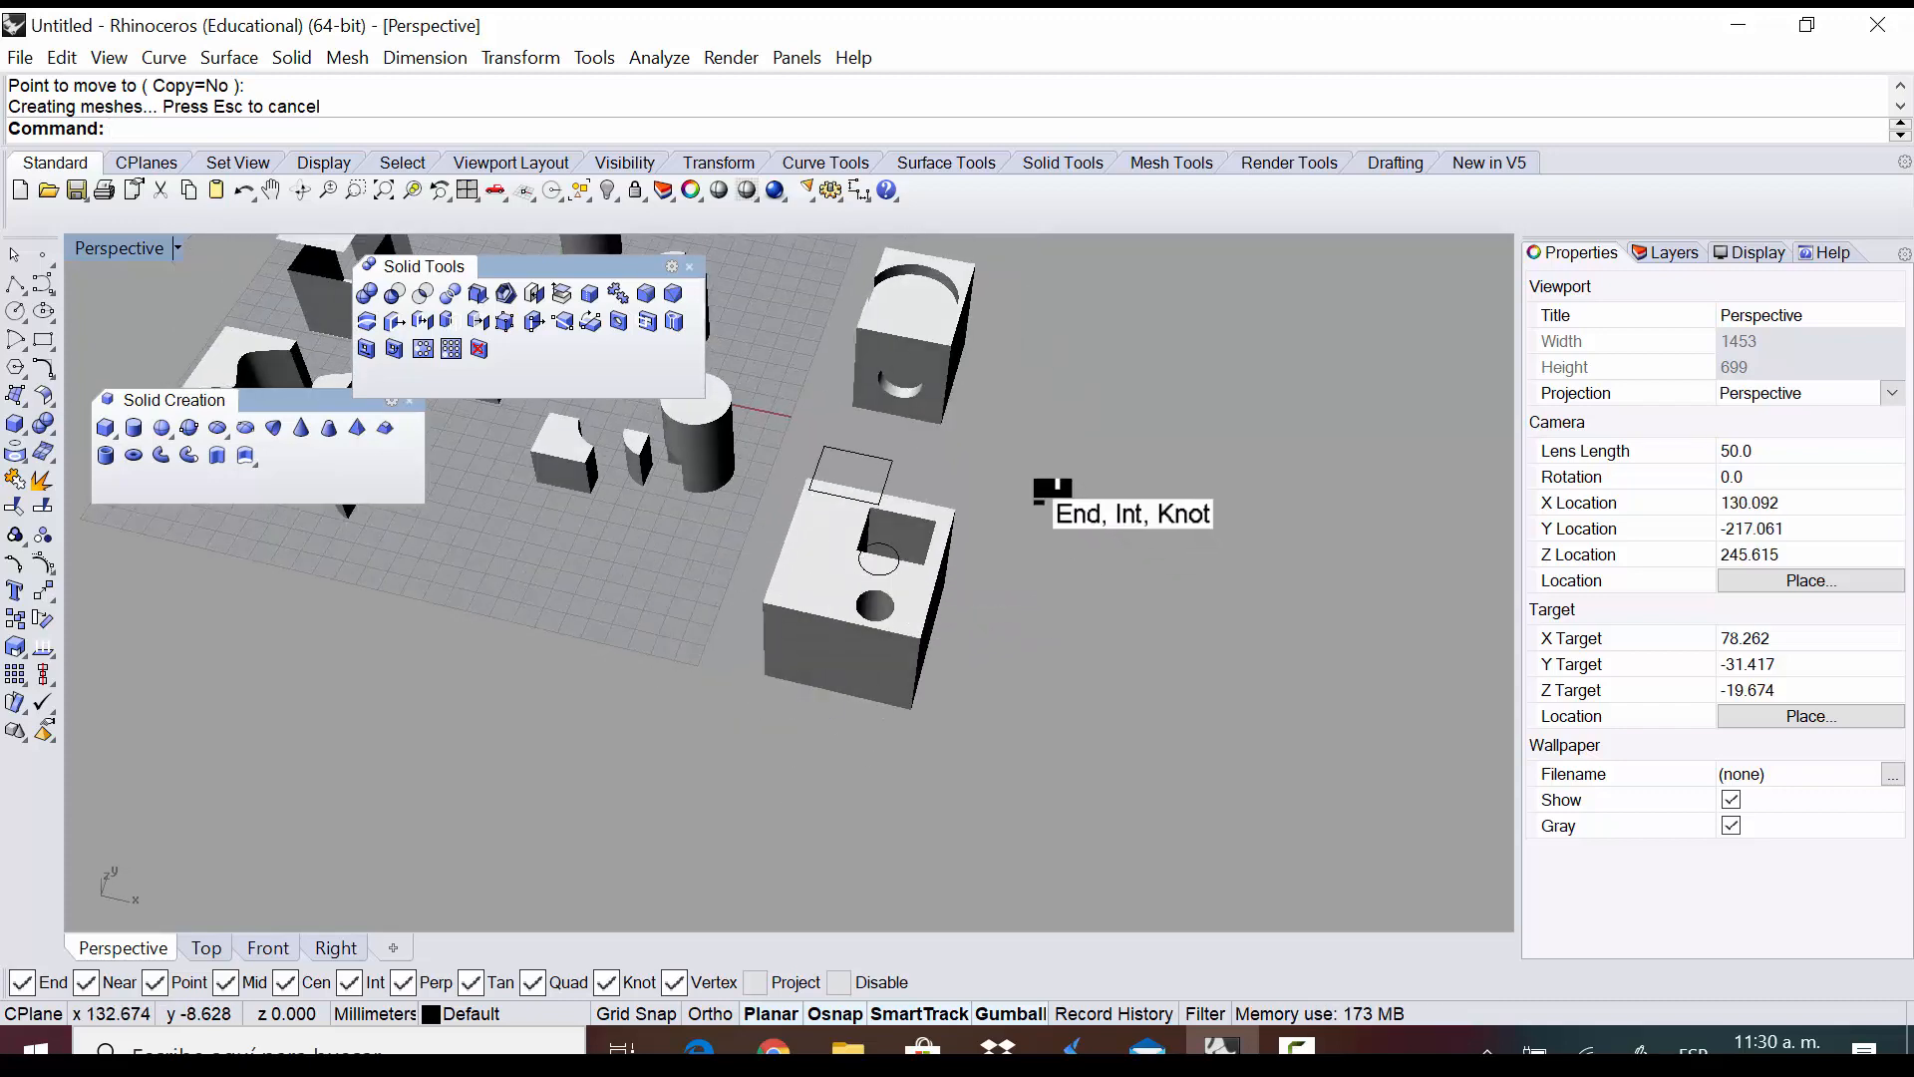
right_click_drag(1058, 496, 1026, 415)
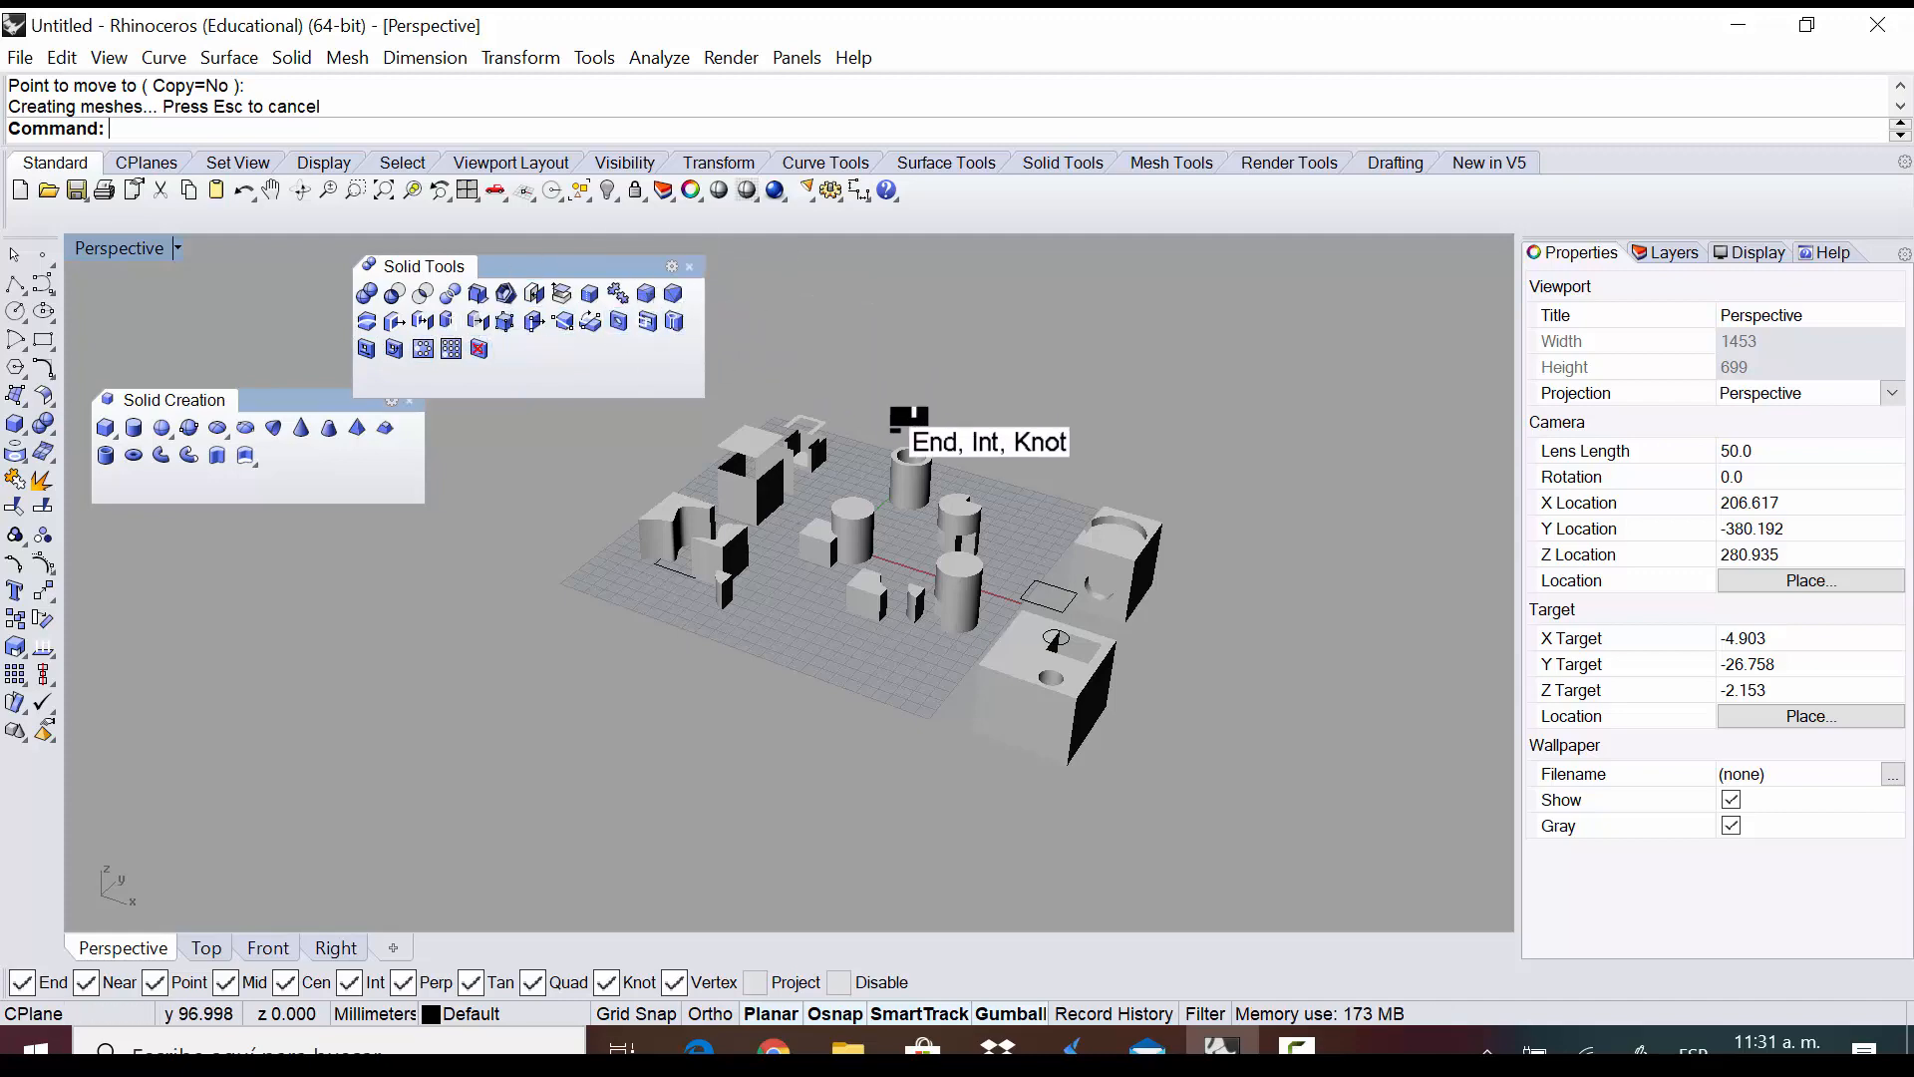
right_click_drag(908, 560, 827, 556)
scroll(989, 581, "up", 2)
right_click_drag(876, 619, 944, 629)
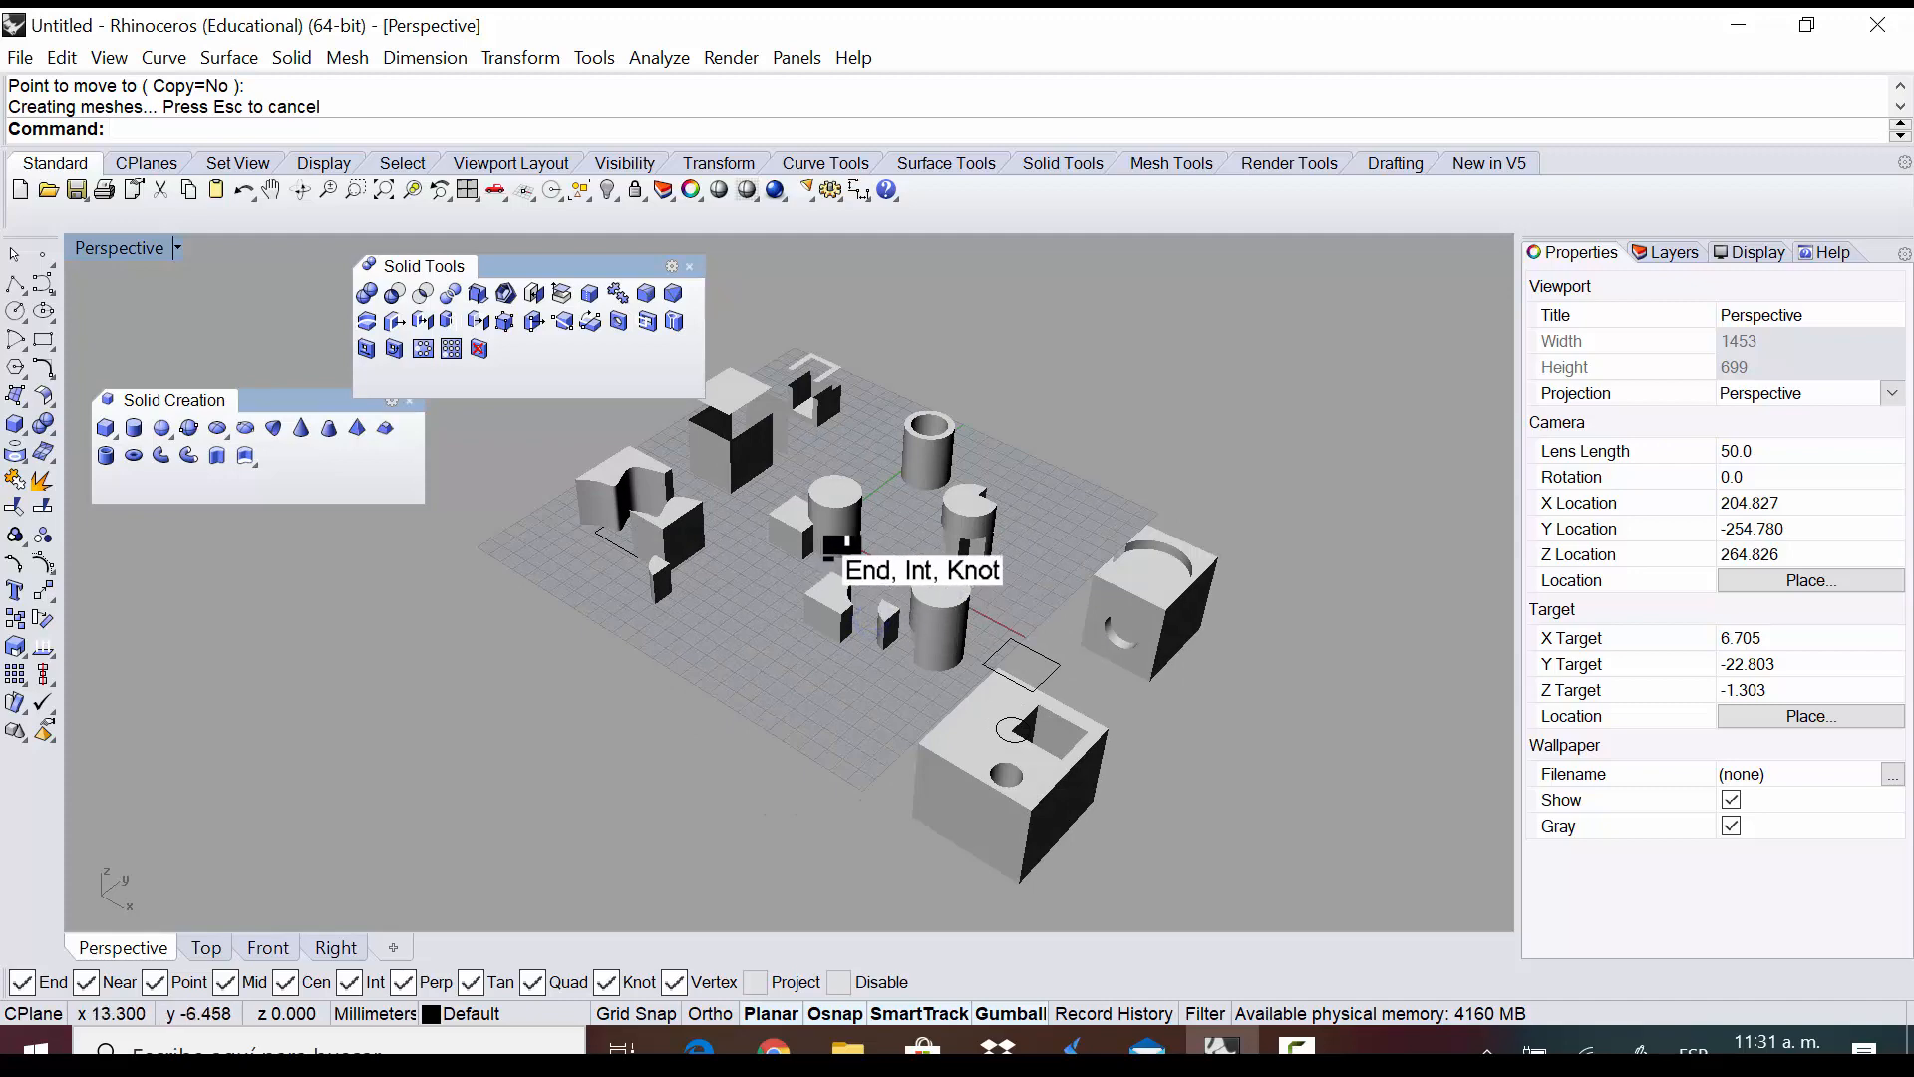
right_click_drag(787, 558, 1077, 523)
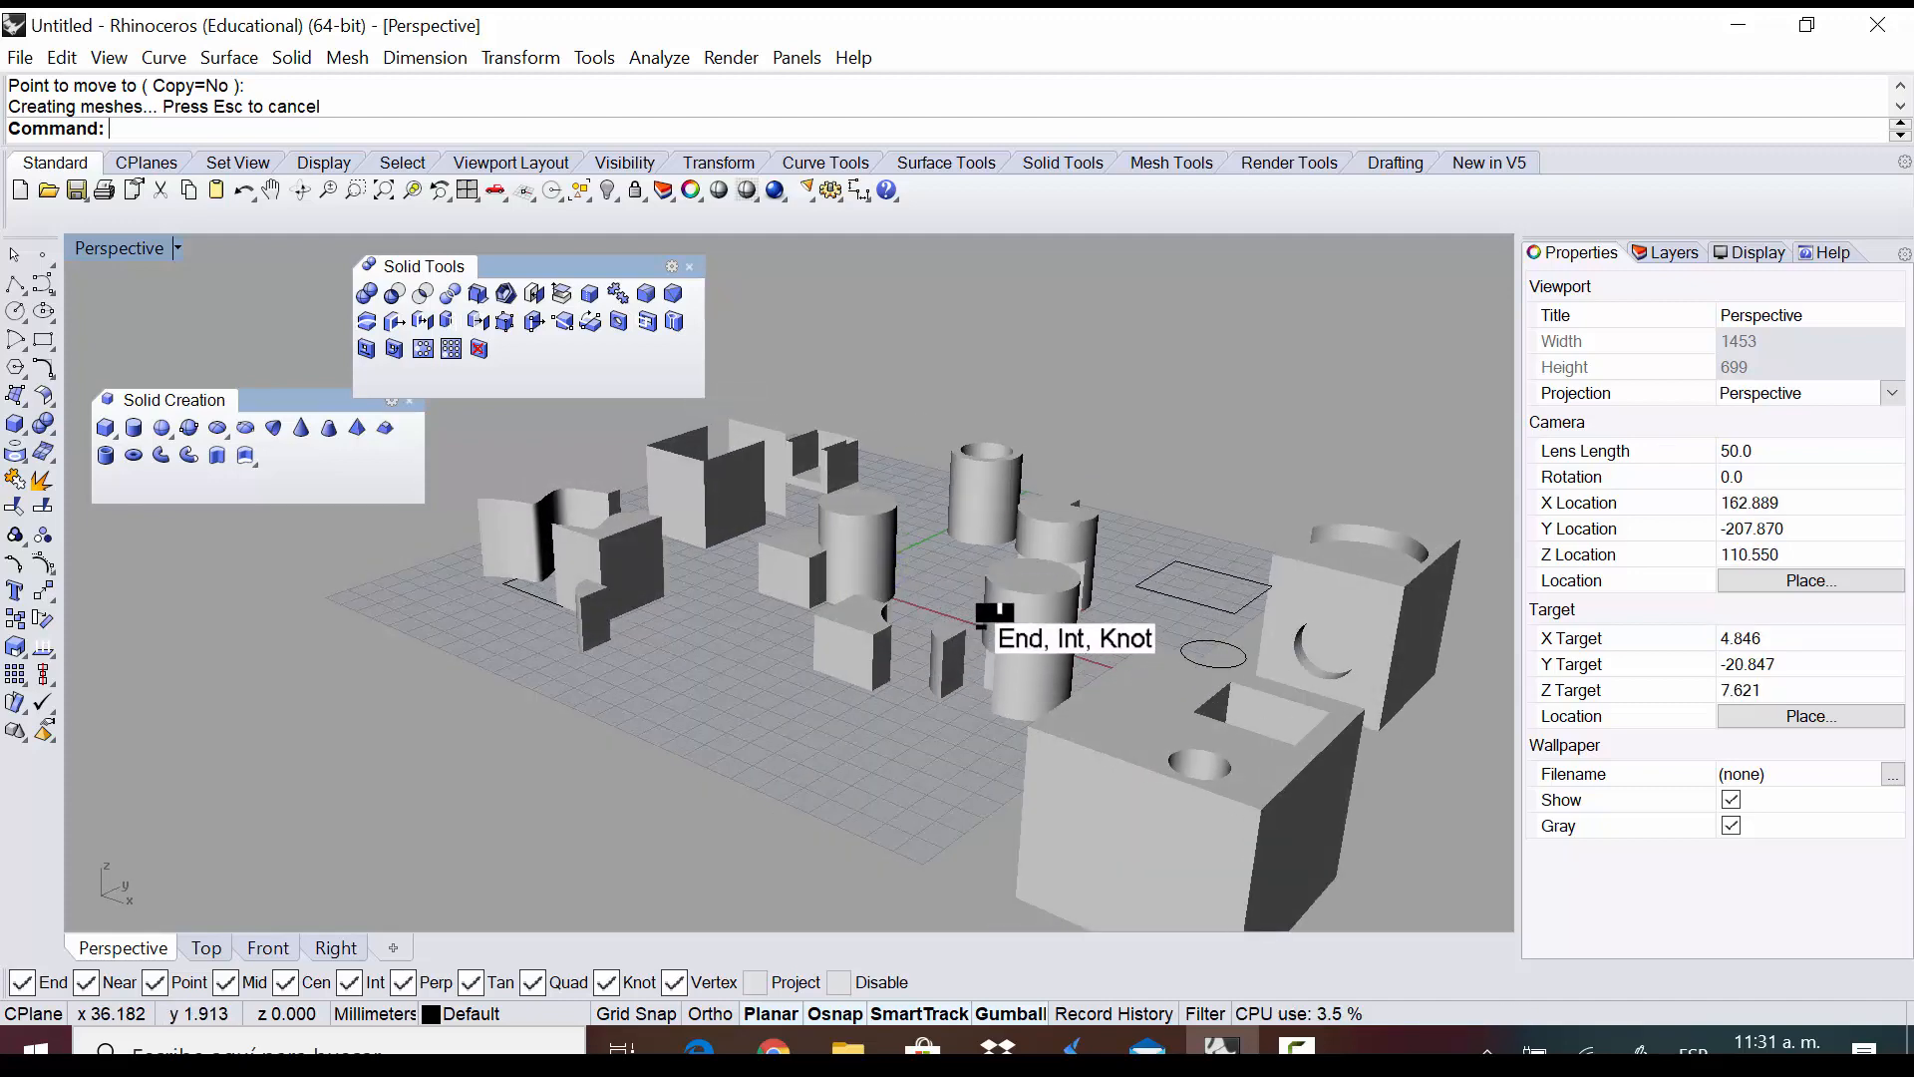
right_click_drag(925, 551, 948, 469)
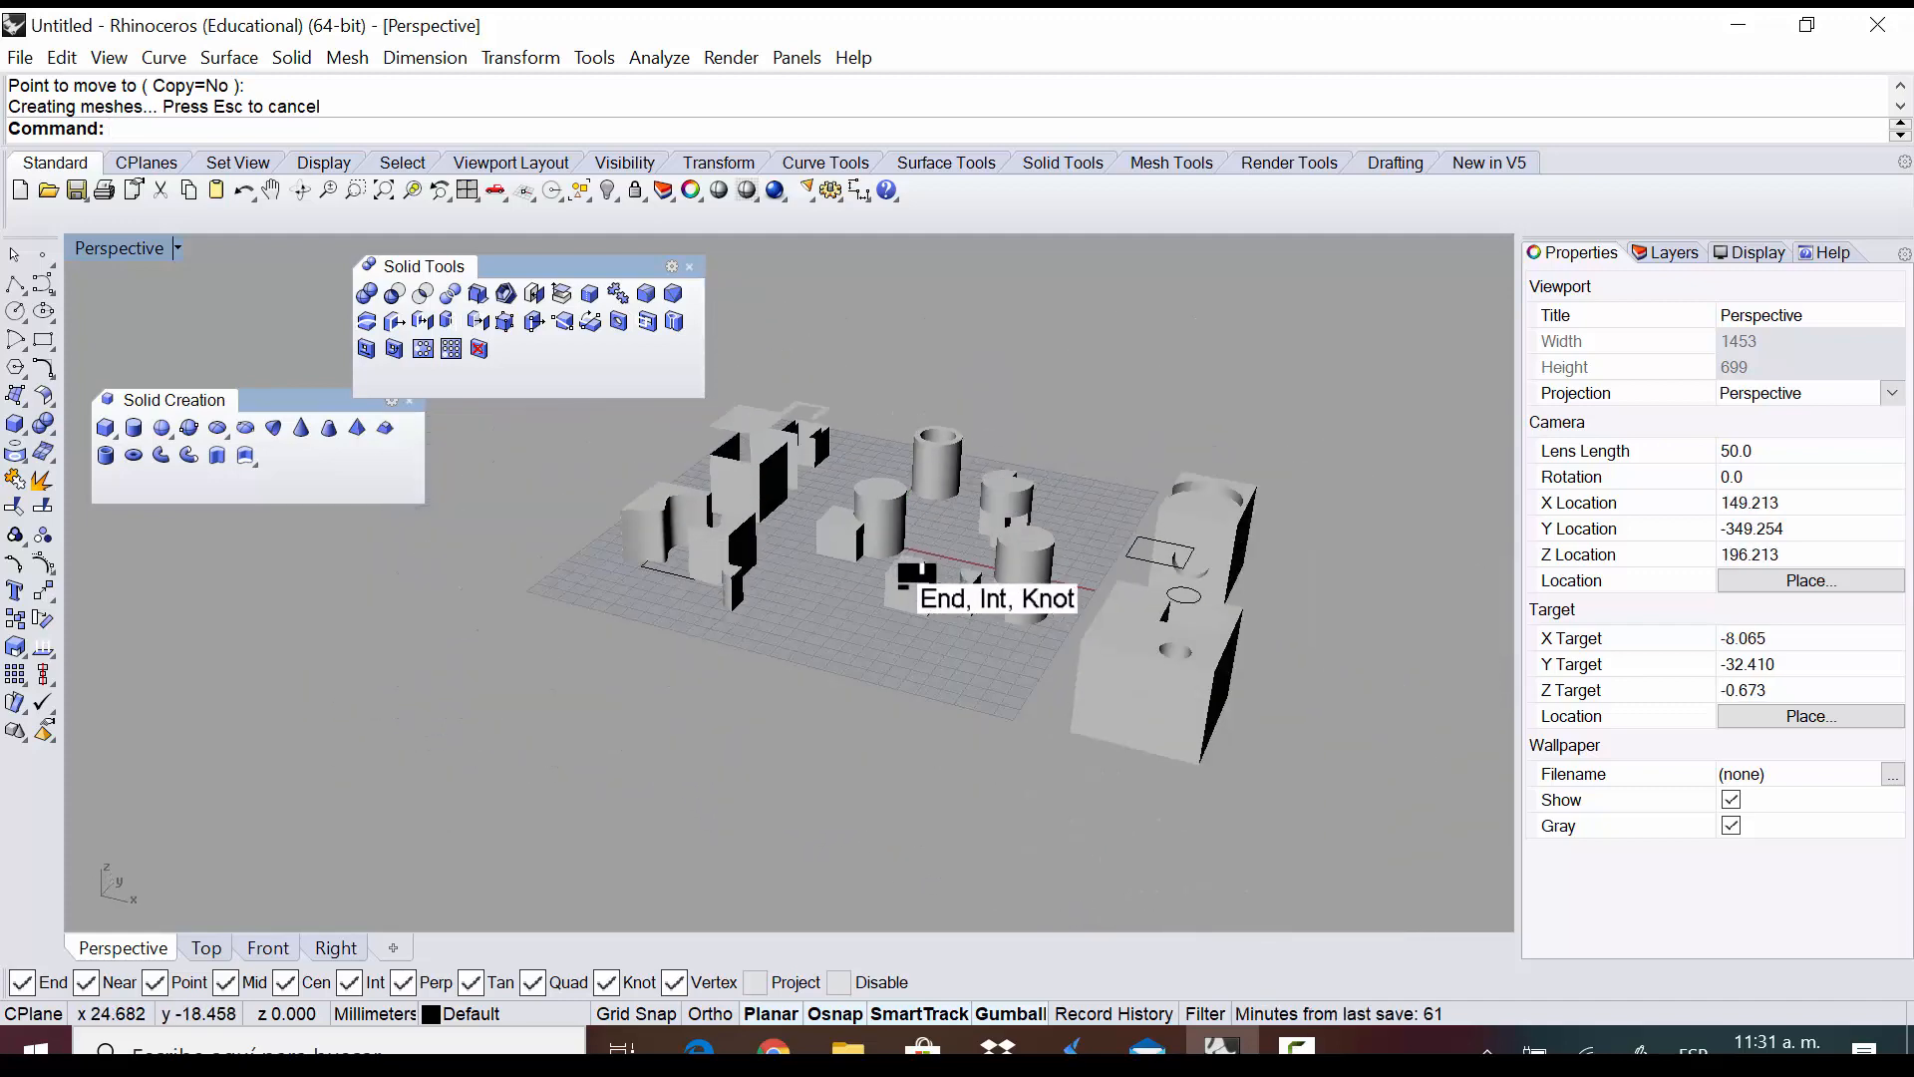
right_click_drag(908, 573, 900, 529)
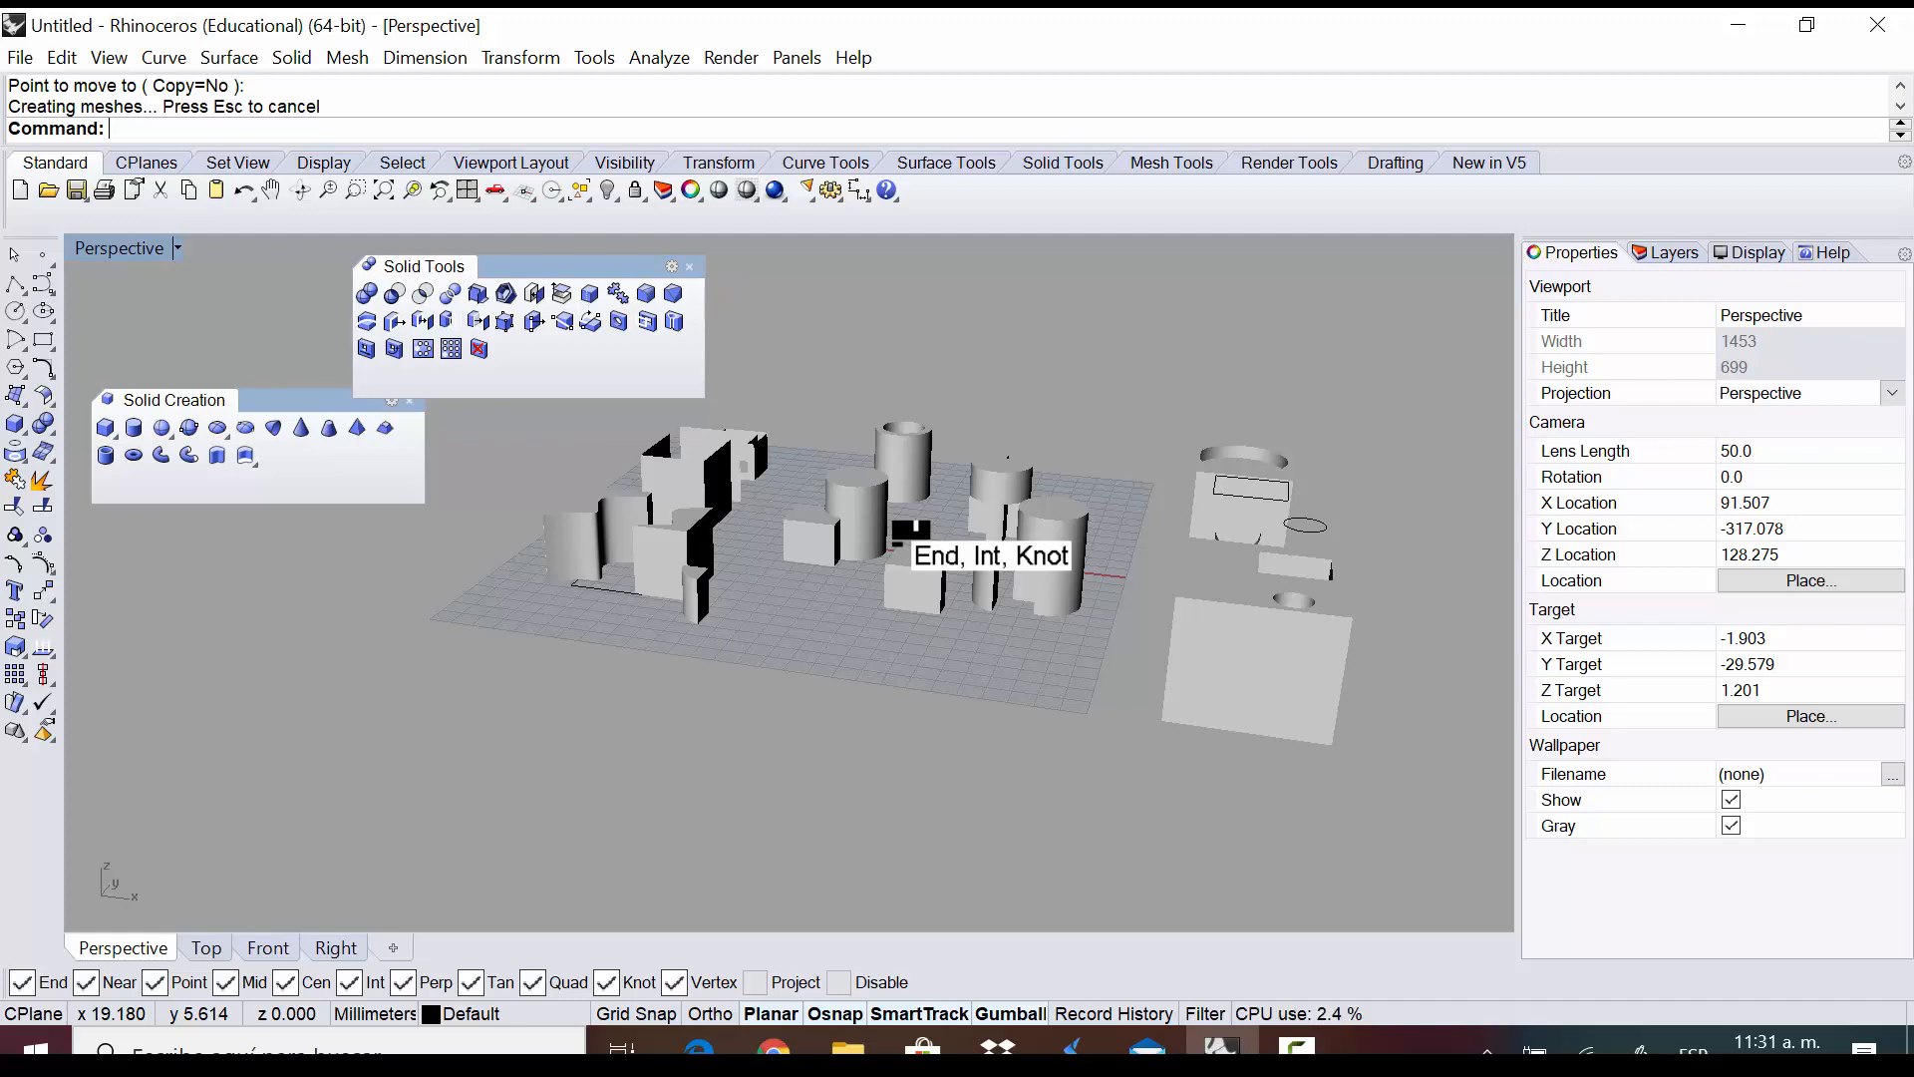
right_click_drag(982, 473, 997, 568)
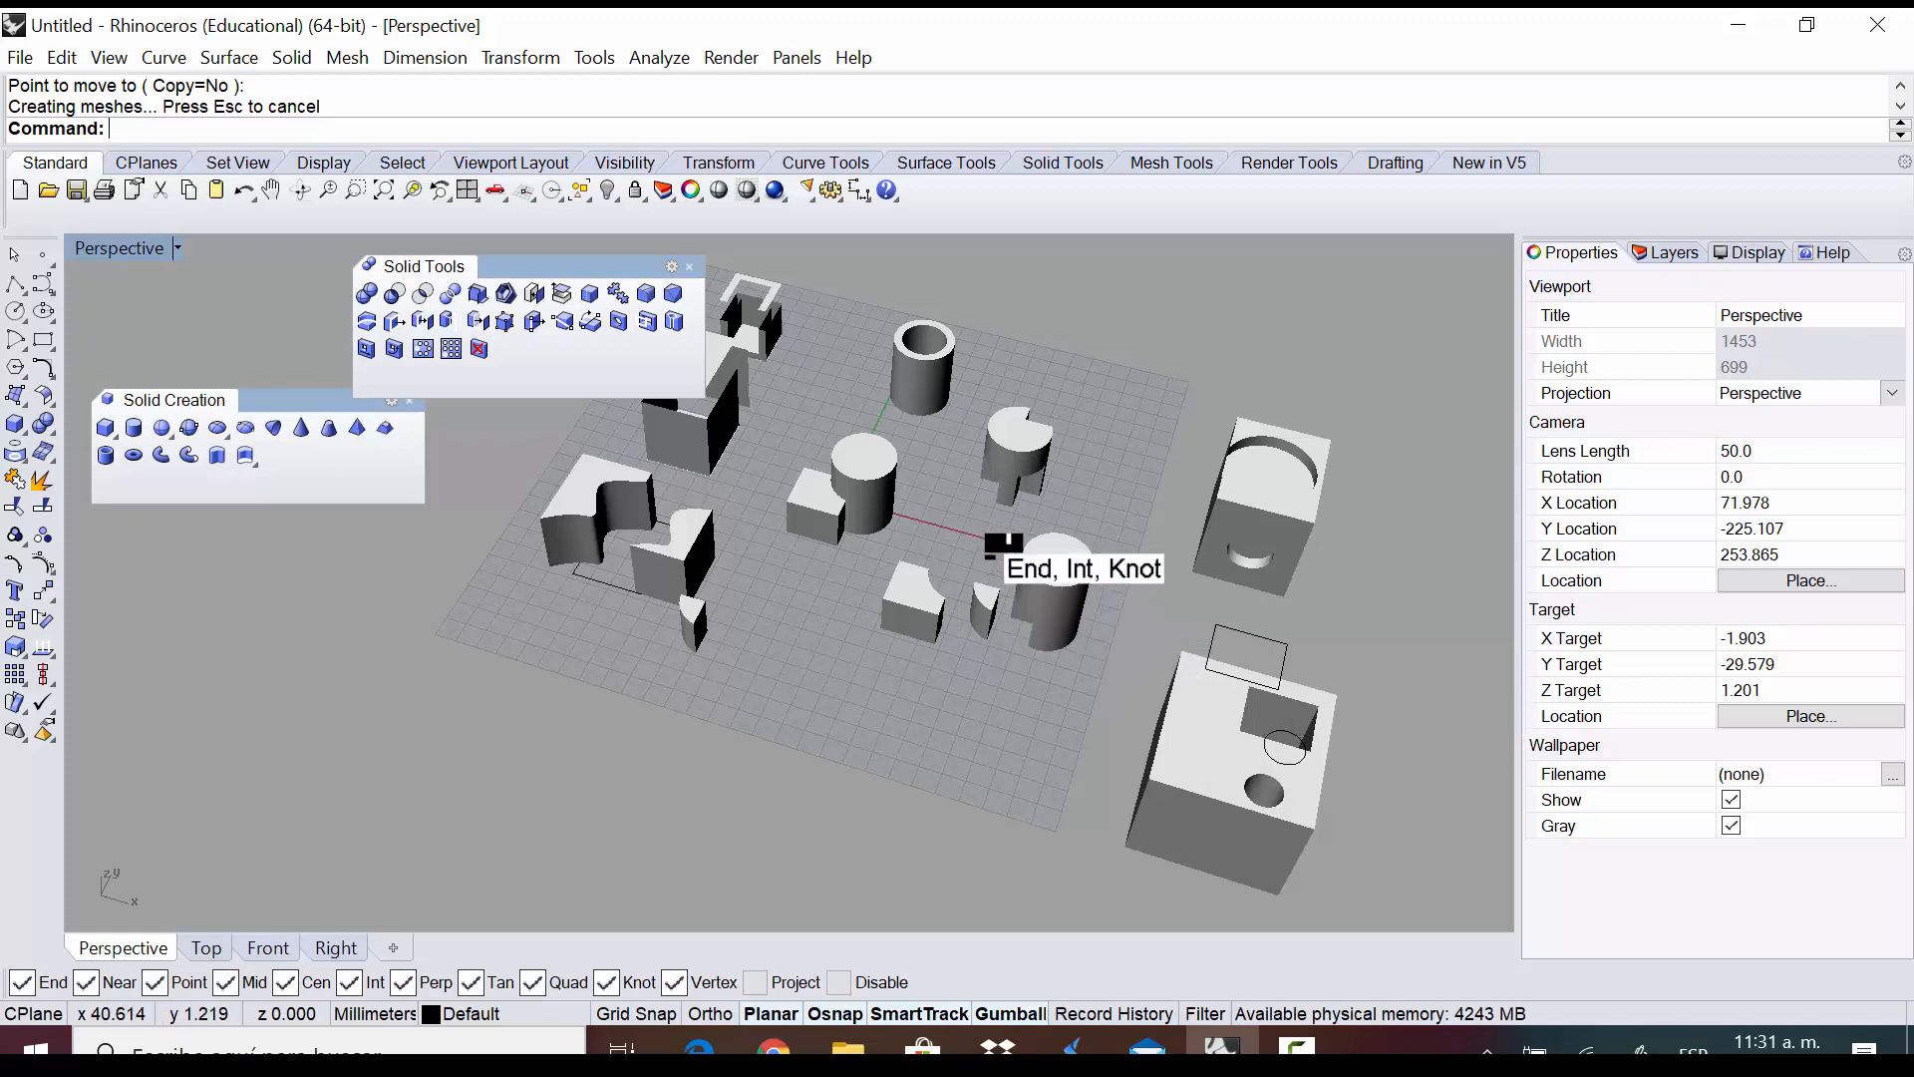
scroll(1007, 613, "down", 3)
right_click_drag(1007, 613, 955, 633)
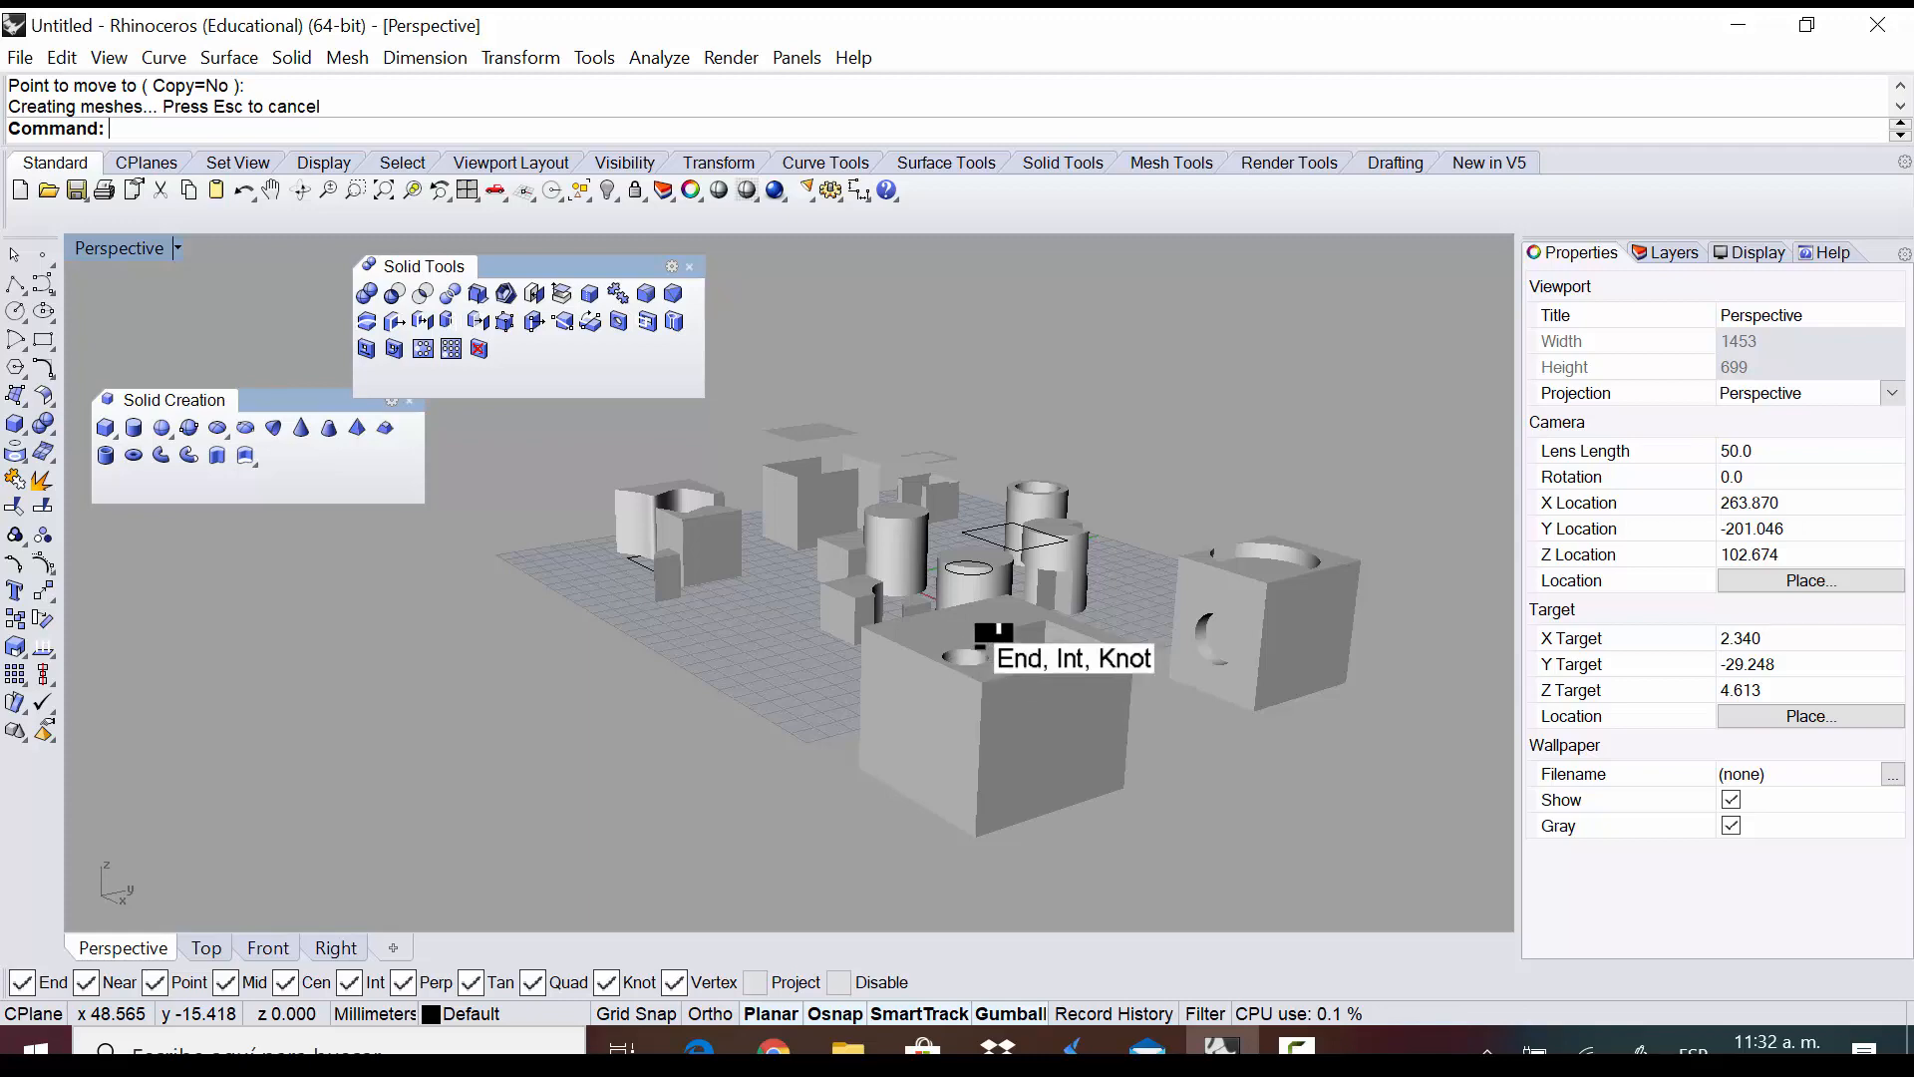
right_click_drag(987, 553, 902, 448)
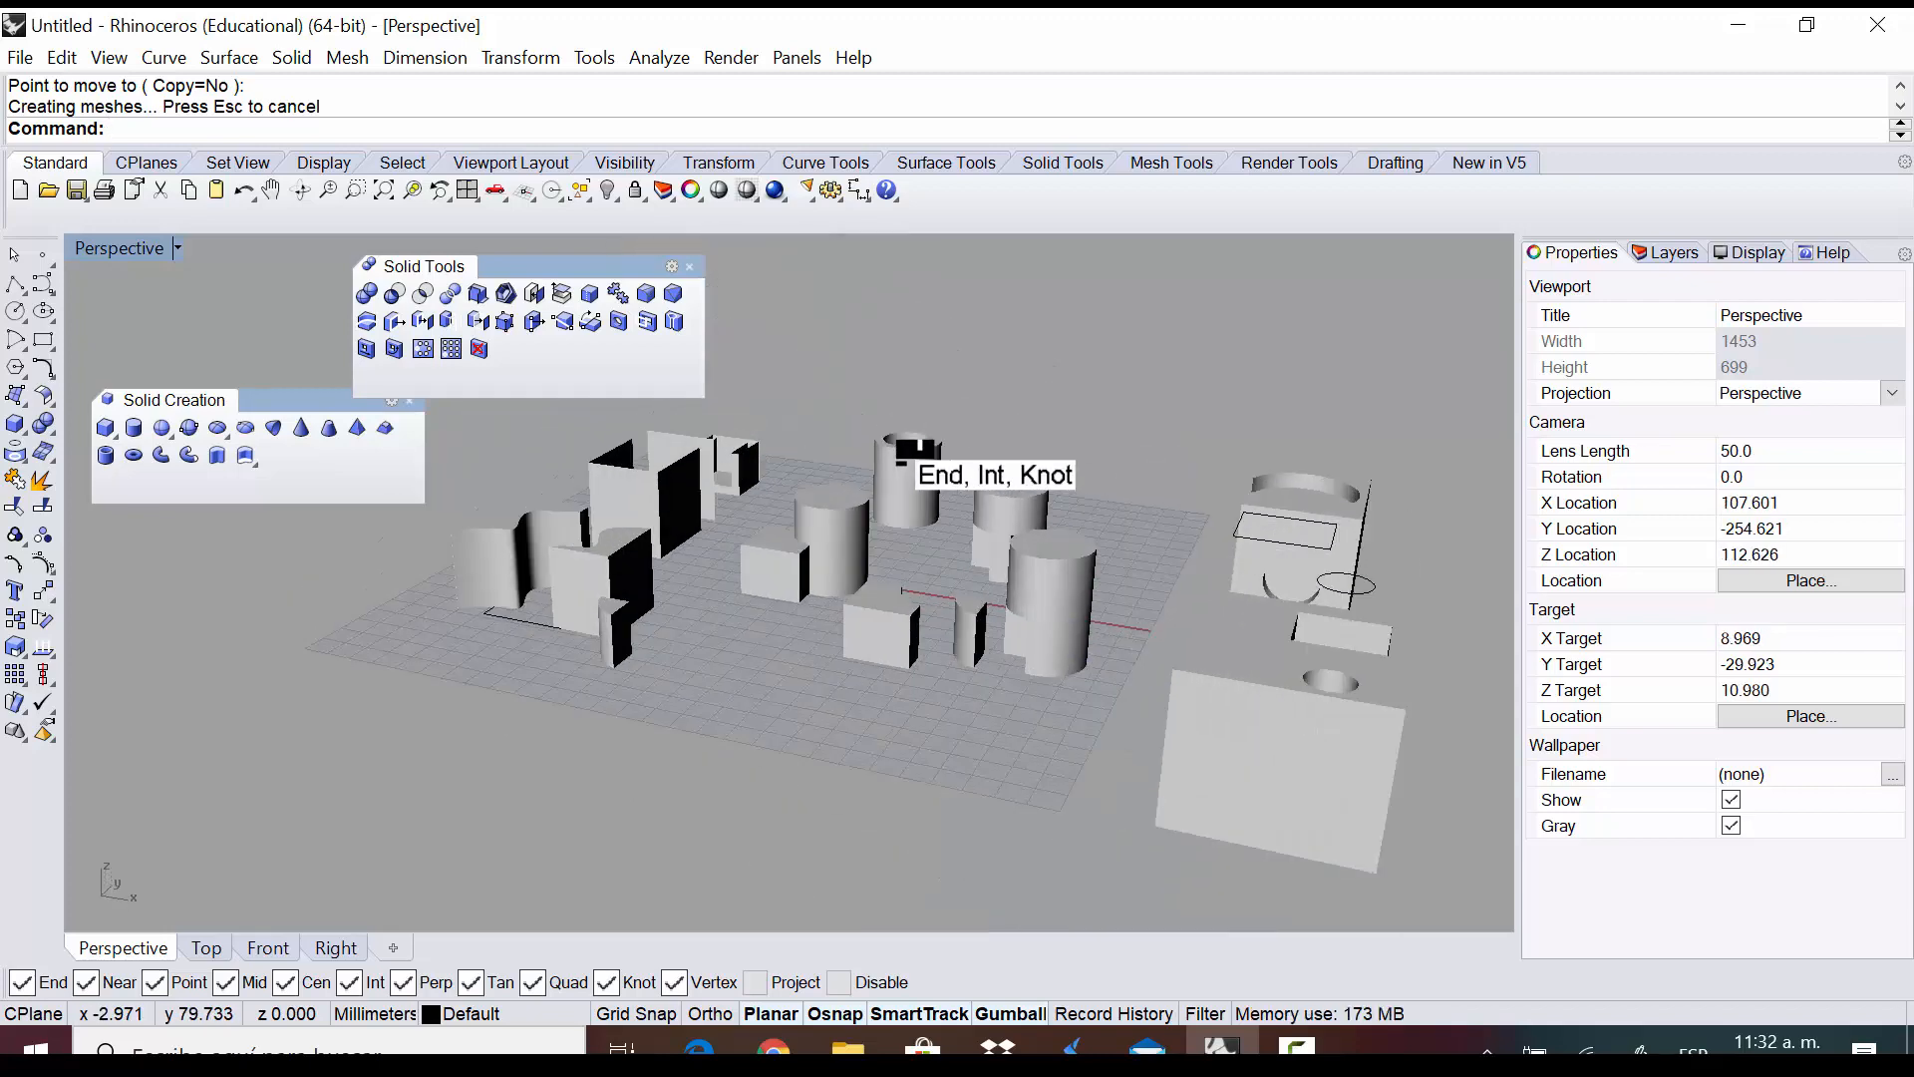